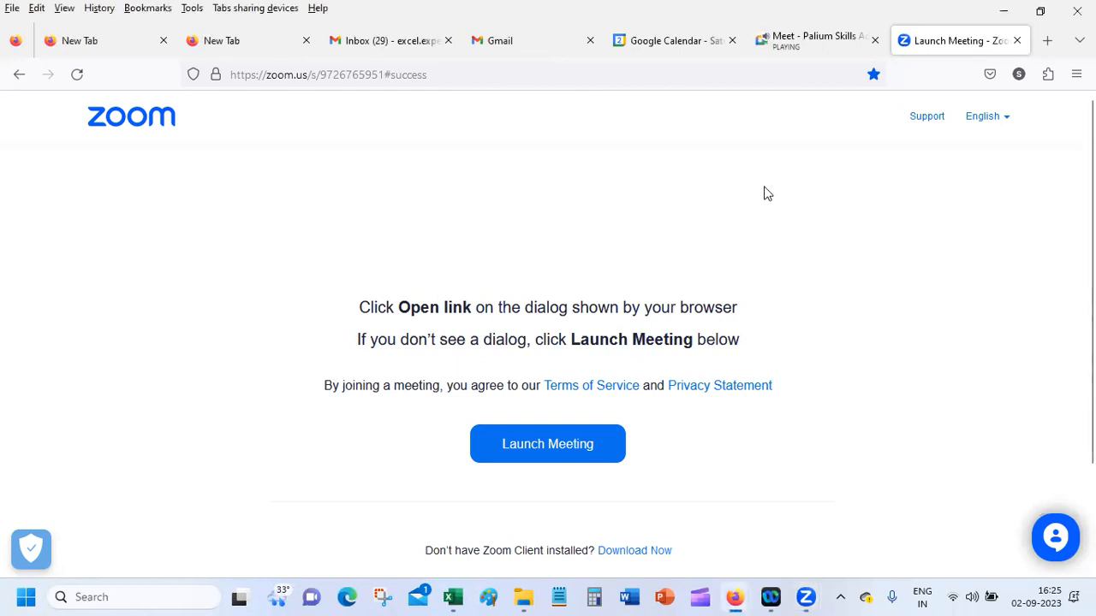
Step: Switch to the blank Excel workbook and enter the headers Item in A1 and Qty in B1
{"action": "left_click", "coordinate": [461, 597]}
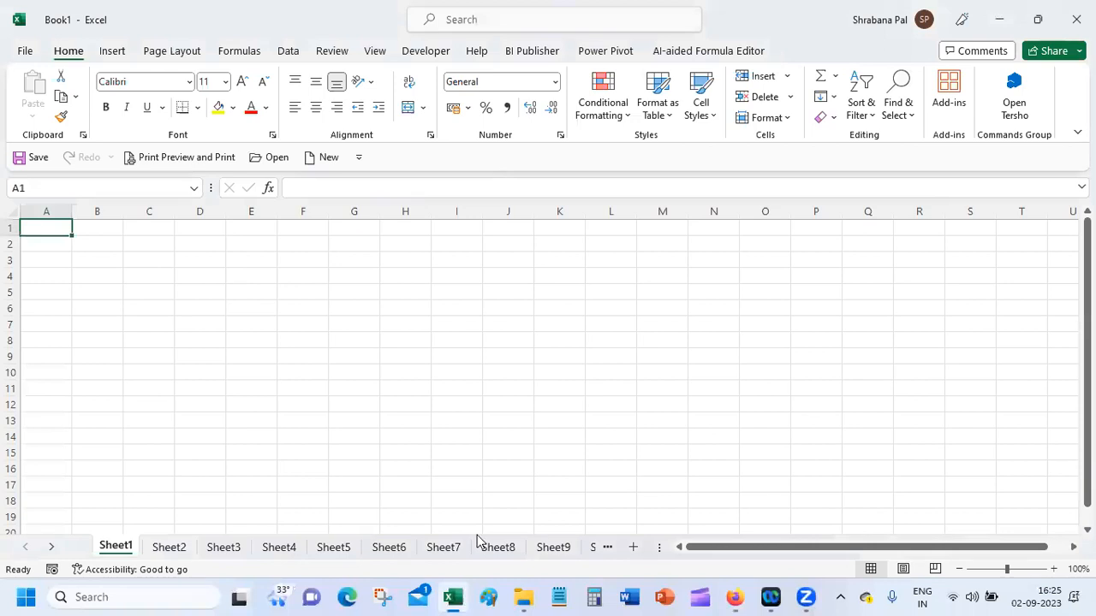
{"action": "left_click", "coordinate": [242, 339]}
{"action": "left_click", "coordinate": [41, 229]}
{"action": "type", "text": "S"}
{"action": "key", "text": "BackSpace"}
{"action": "type", "text": "Item"}
{"action": "key", "text": "ctrl+Return"}
{"action": "key", "text": "Tab"}
{"action": "type", "text": "Qty"}
{"action": "key", "text": "Tab"}
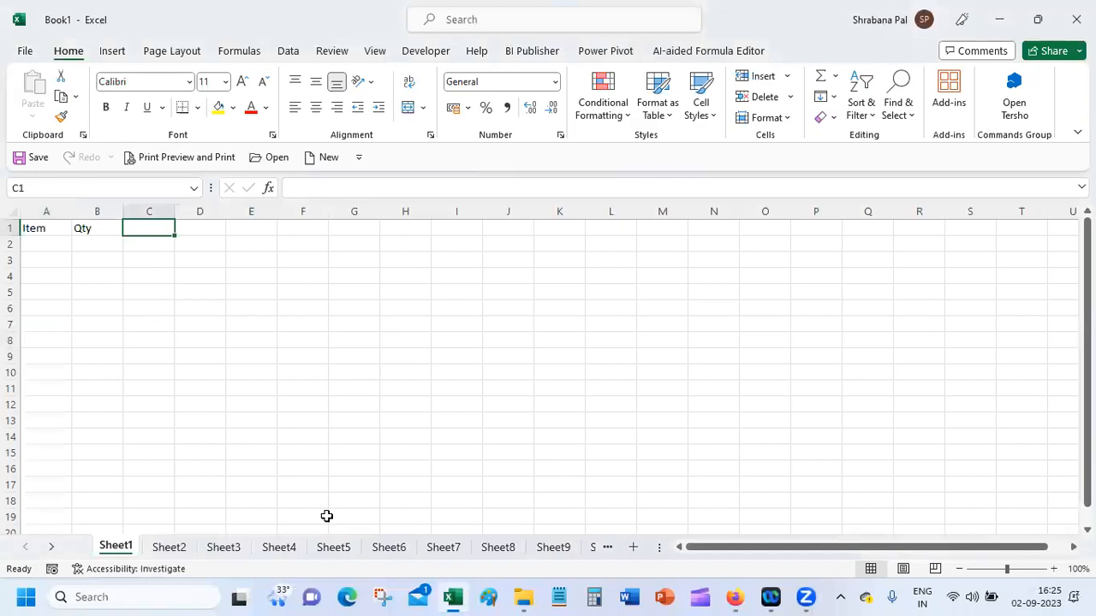
Step: Enter the headers Price in C1 and Amount in D1
{"action": "type", "text": "Price"}
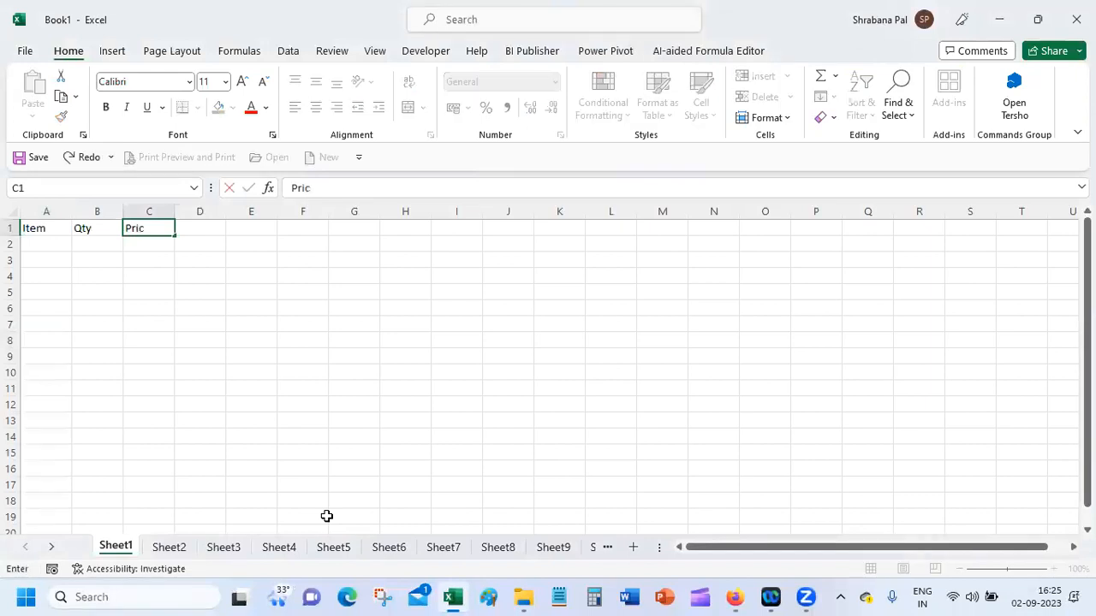
{"action": "key", "text": "Tab"}
{"action": "type", "text": "Amount"}
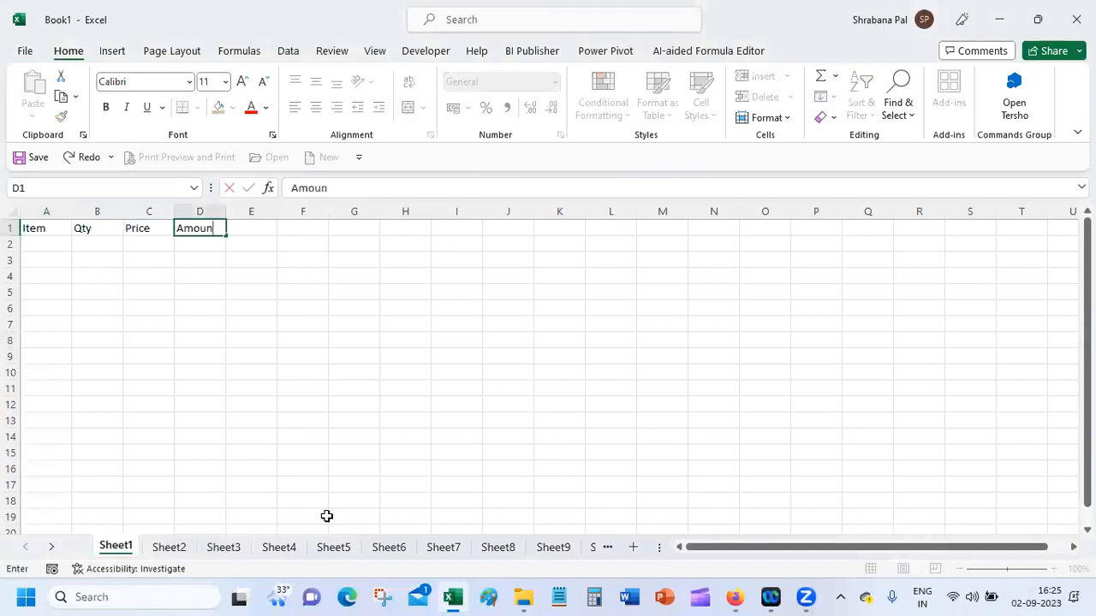
{"action": "key", "text": "Return"}
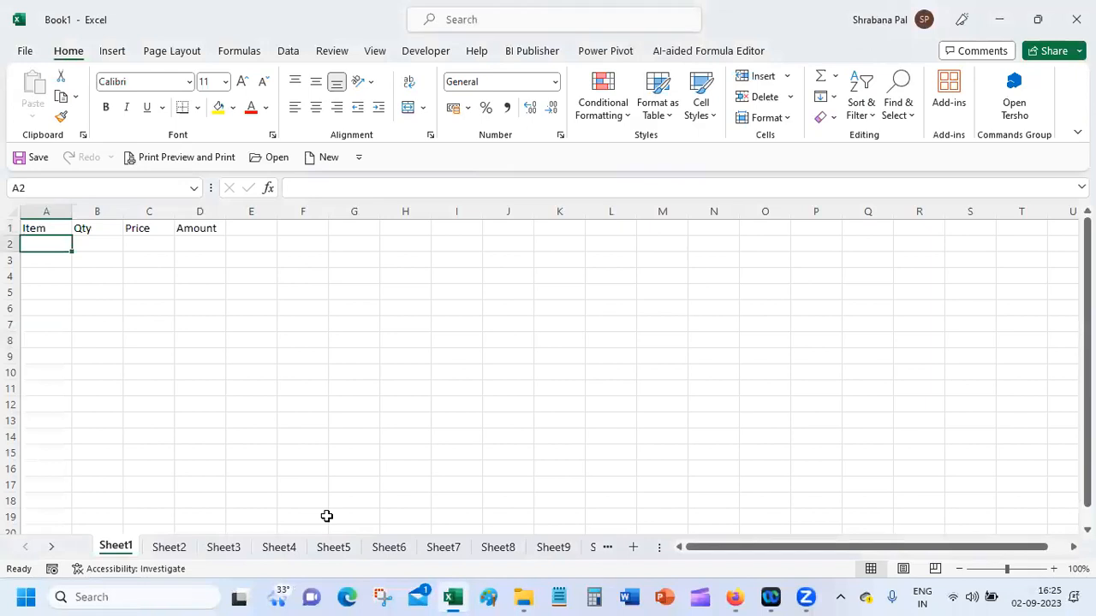
Step: Enter Apple as the first item in A2
{"action": "type", "text": "Apple"}
{"action": "key", "text": "Return"}
{"action": "key", "text": "shift+Up"}
{"action": "type", "text": "anan"}
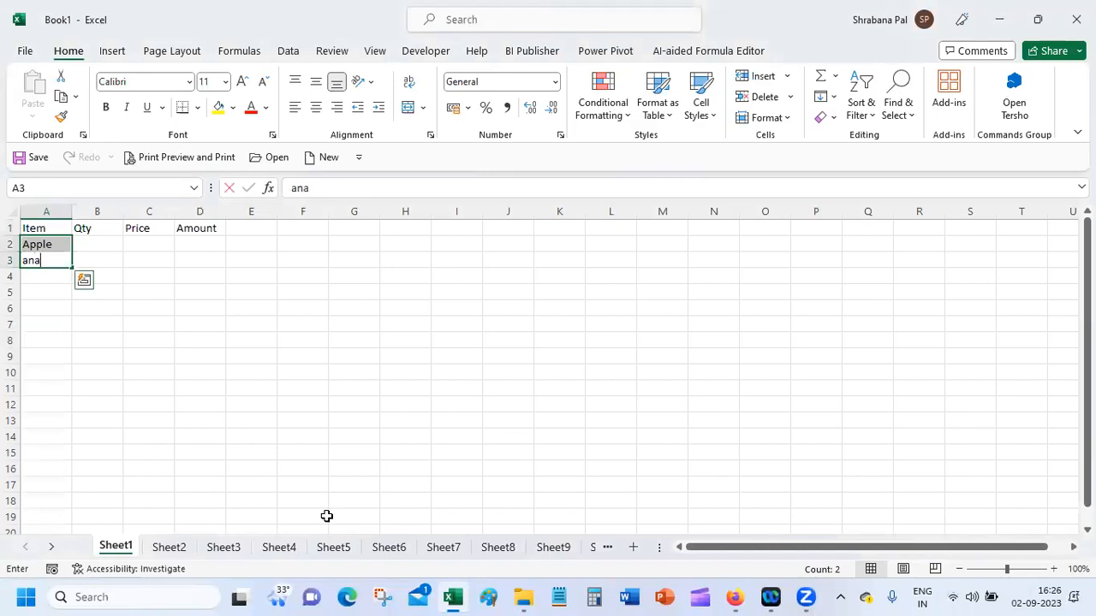
{"action": "key", "text": "BackSpace"}
{"action": "key", "text": "BackSpace"}
{"action": "key", "text": "BackSpace"}
{"action": "key", "text": "BackSpace"}
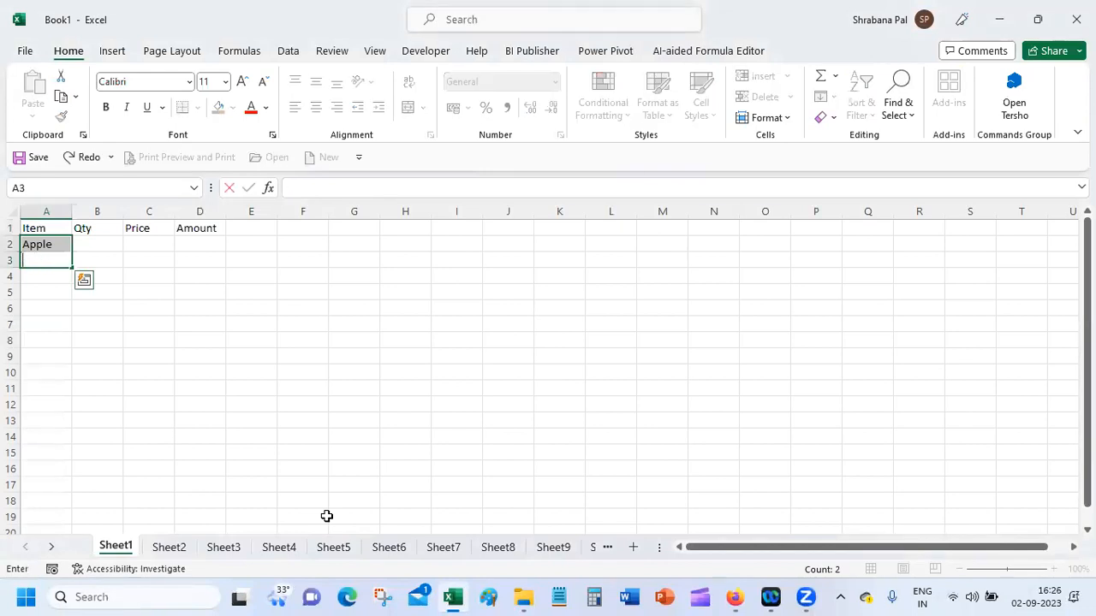
{"action": "key", "text": "Up"}
{"action": "left_click", "coordinate": [75, 341]}
Step: Fill cells A3 to A6 of the Item column with Banana, Guava, Papaya and Orange
{"action": "left_click", "coordinate": [53, 259]}
{"action": "type", "text": "Banana"}
{"action": "key", "text": "Return"}
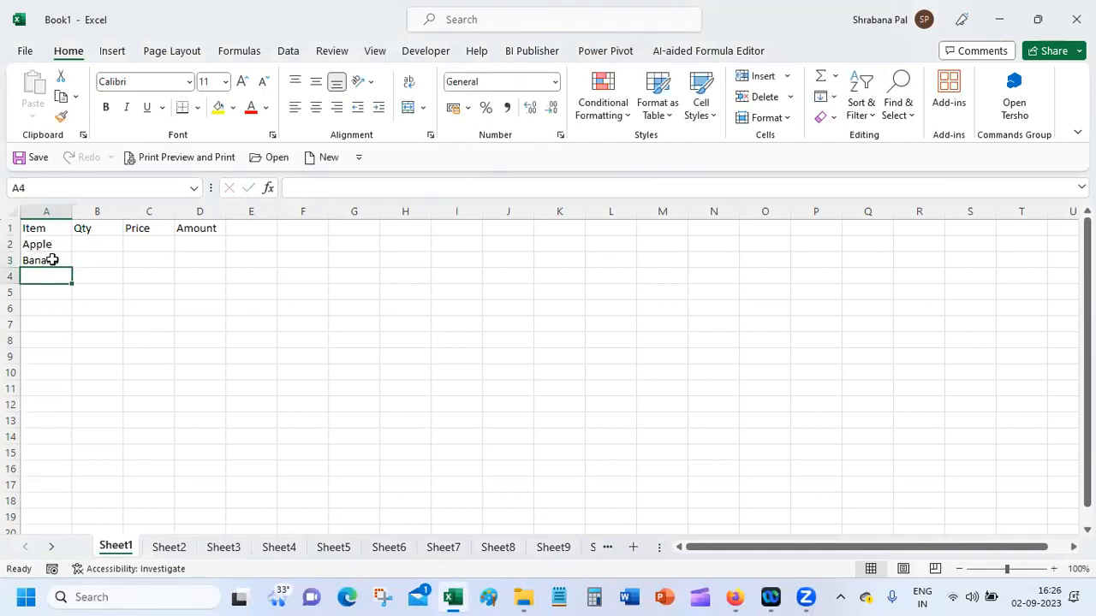
{"action": "type", "text": "Guava"}
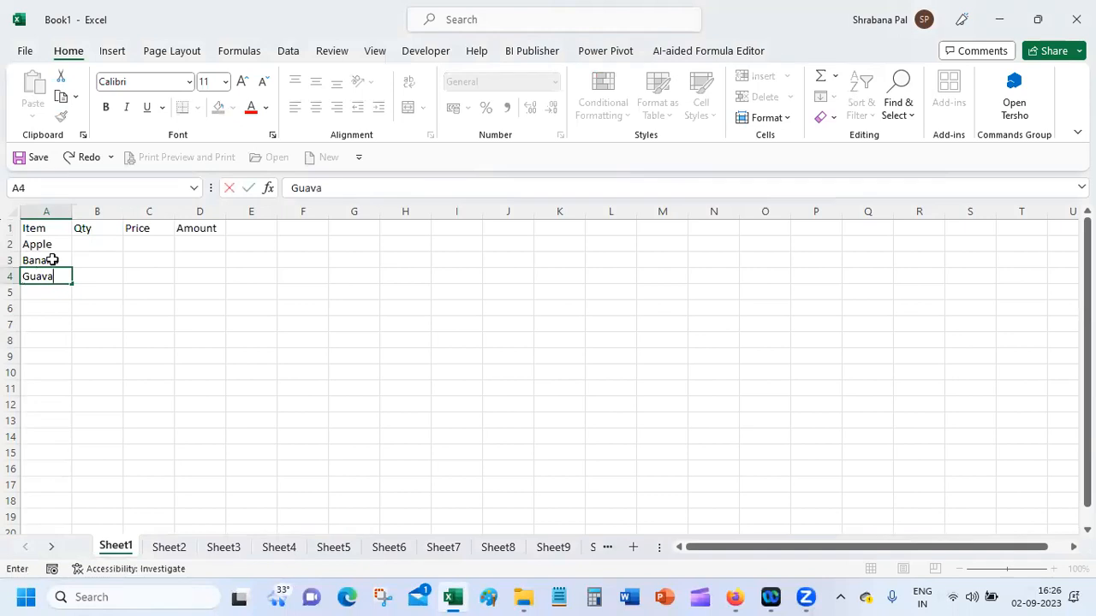
{"action": "key", "text": "Return"}
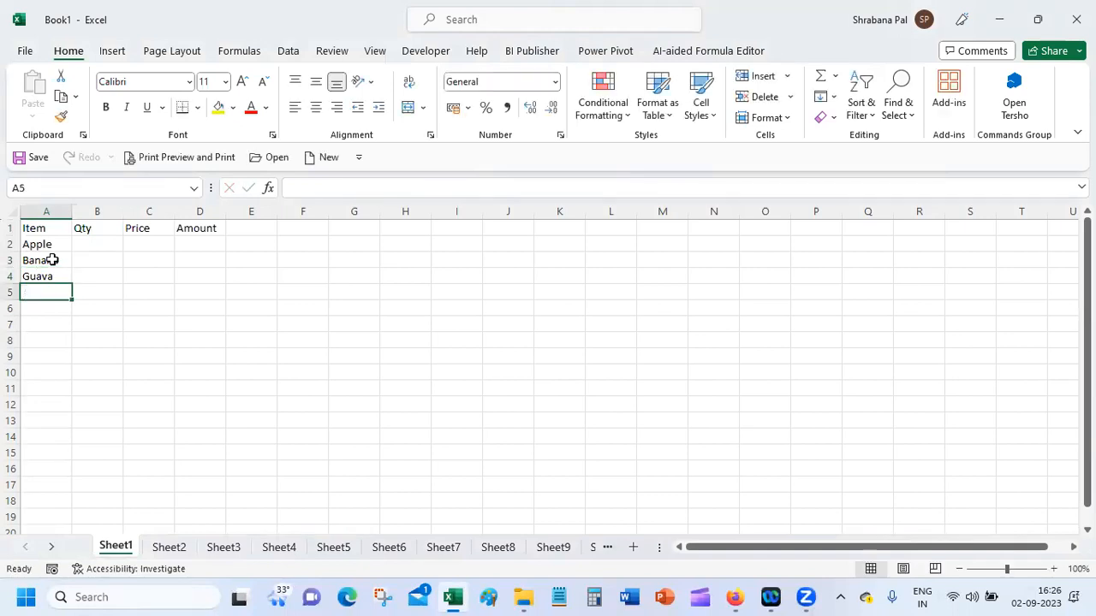
{"action": "type", "text": "Papaya"}
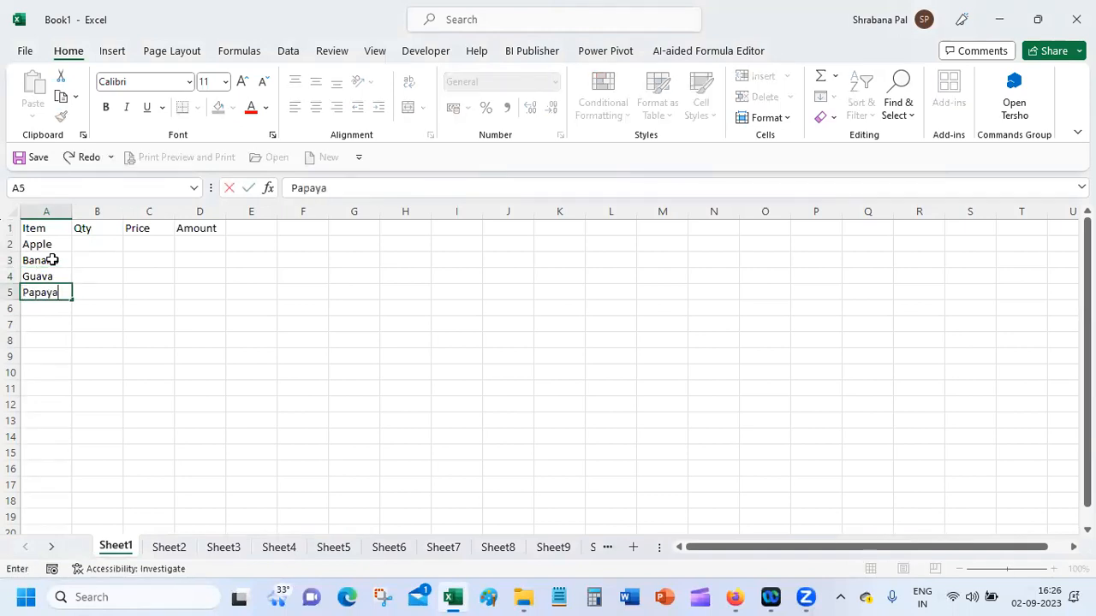
{"action": "key", "text": "Return"}
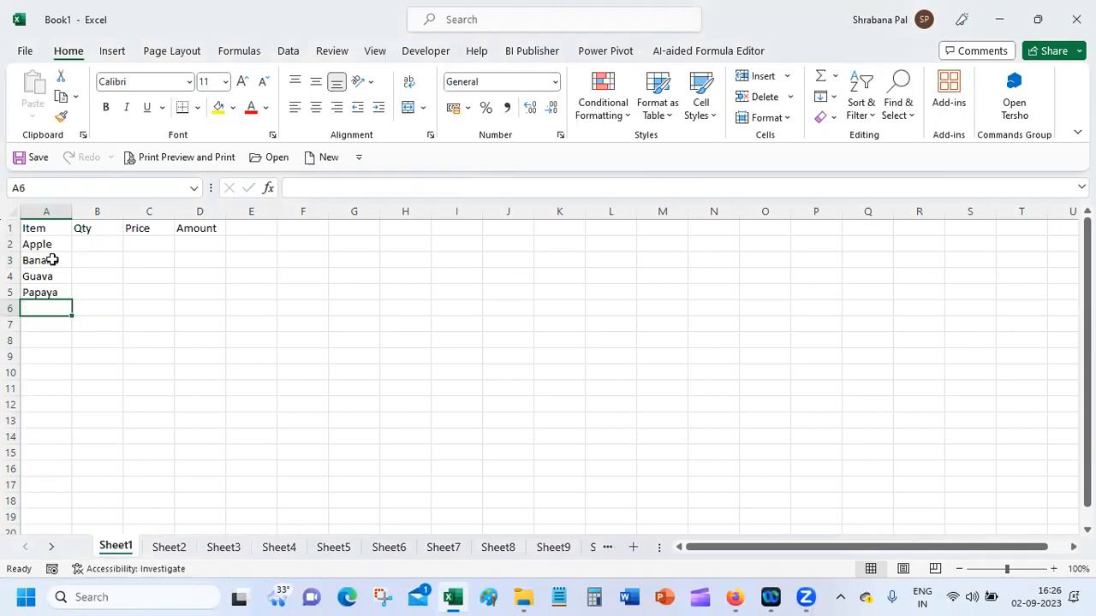
{"action": "type", "text": "Or"}
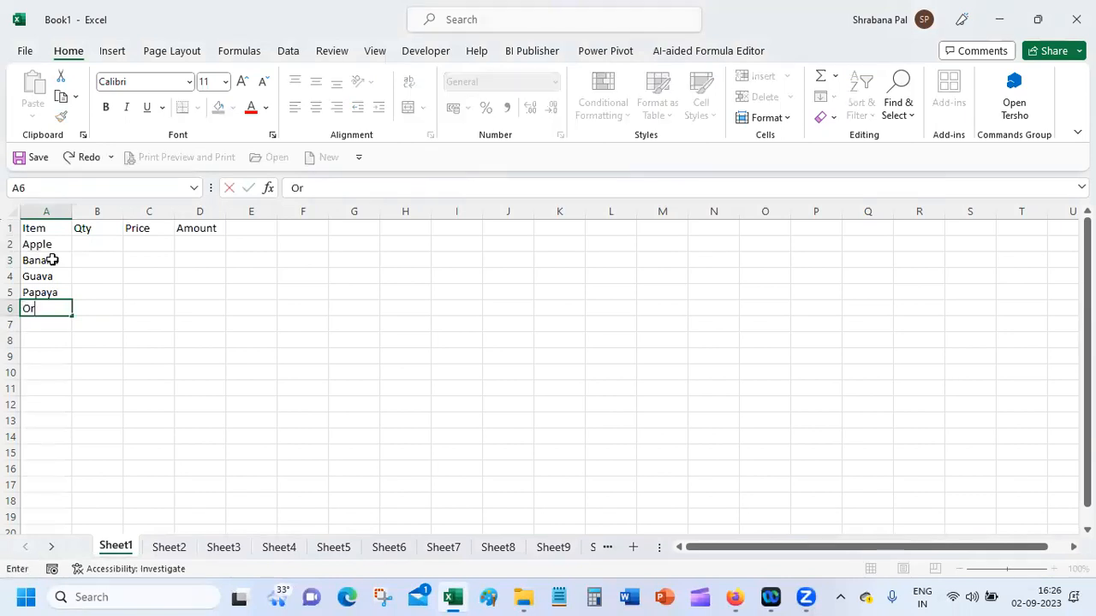
{"action": "type", "text": "ange"}
{"action": "key", "text": "Tab"}
Step: Fill the Qty column from B2 to B6 with 10, 15, 20, 25 and 30
{"action": "left_click", "coordinate": [110, 257]}
{"action": "left_click", "coordinate": [109, 244]}
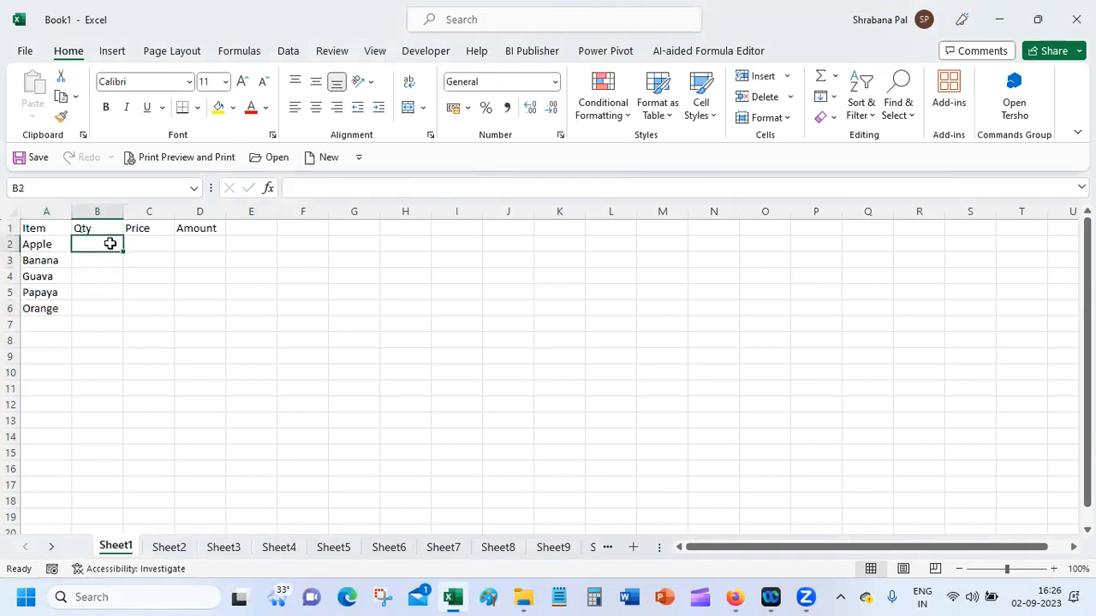
{"action": "type", "text": "10"}
{"action": "key", "text": "Return"}
{"action": "type", "text": "15"}
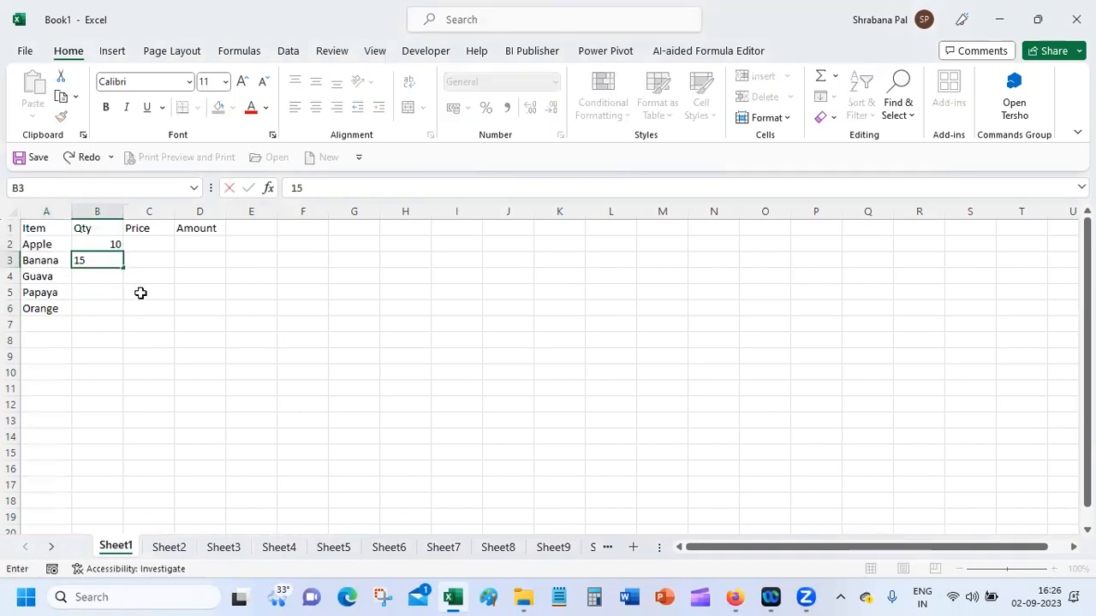
{"action": "key", "text": "Return"}
{"action": "type", "text": "20"}
{"action": "key", "text": "Return"}
{"action": "type", "text": "3"}
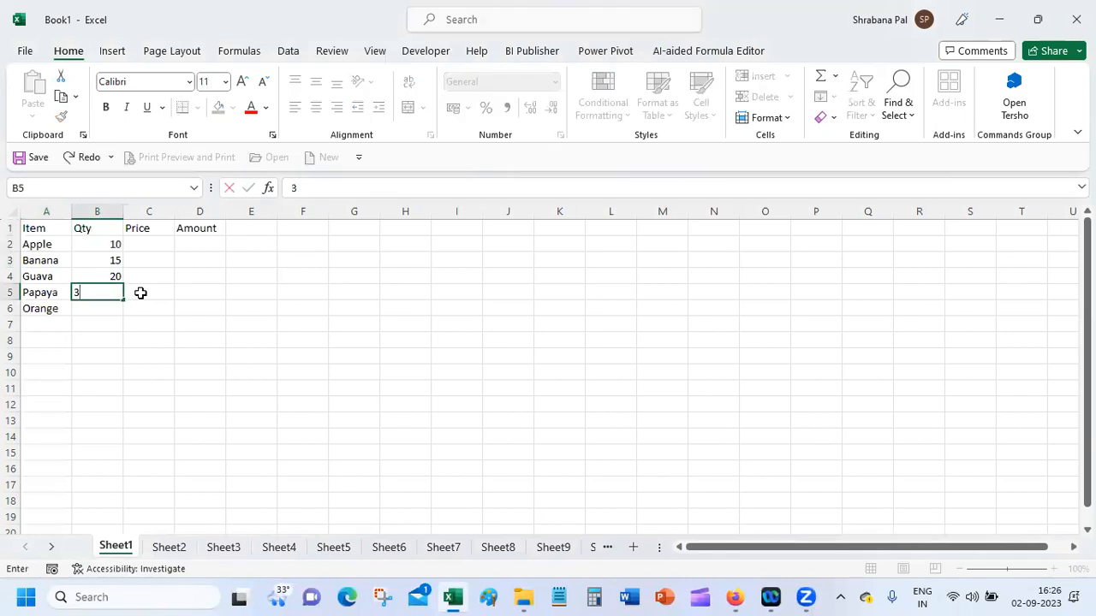
{"action": "type", "text": "5"}
{"action": "key", "text": "Return"}
{"action": "type", "text": "30"}
{"action": "key", "text": "Return"}
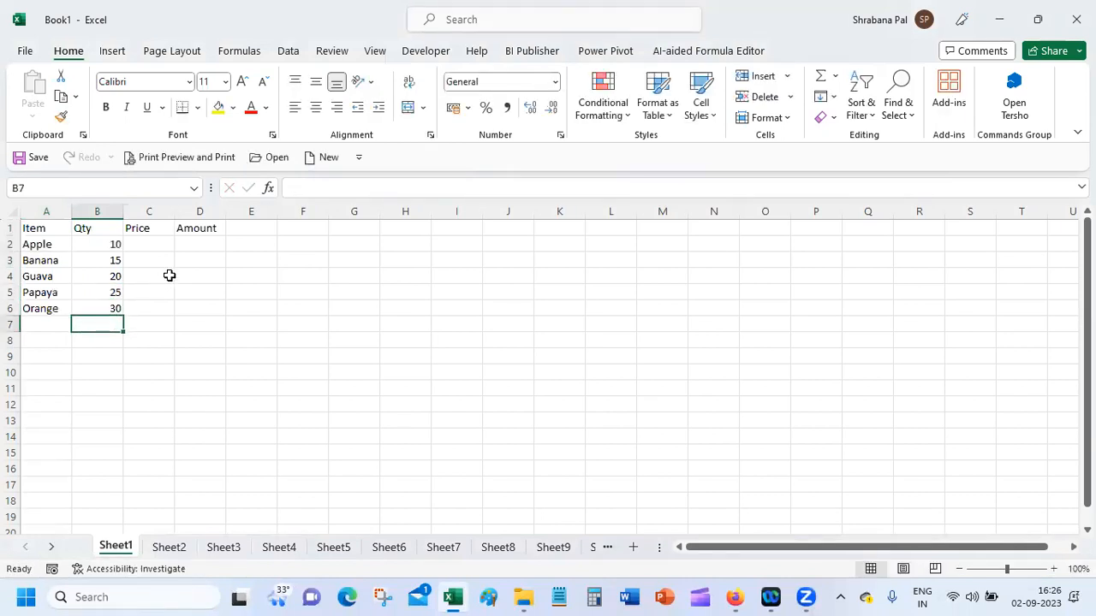
Step: Fill the Price column from C2 to C6 with 200, 50, 80, 50 and 100
{"action": "left_click", "coordinate": [161, 247]}
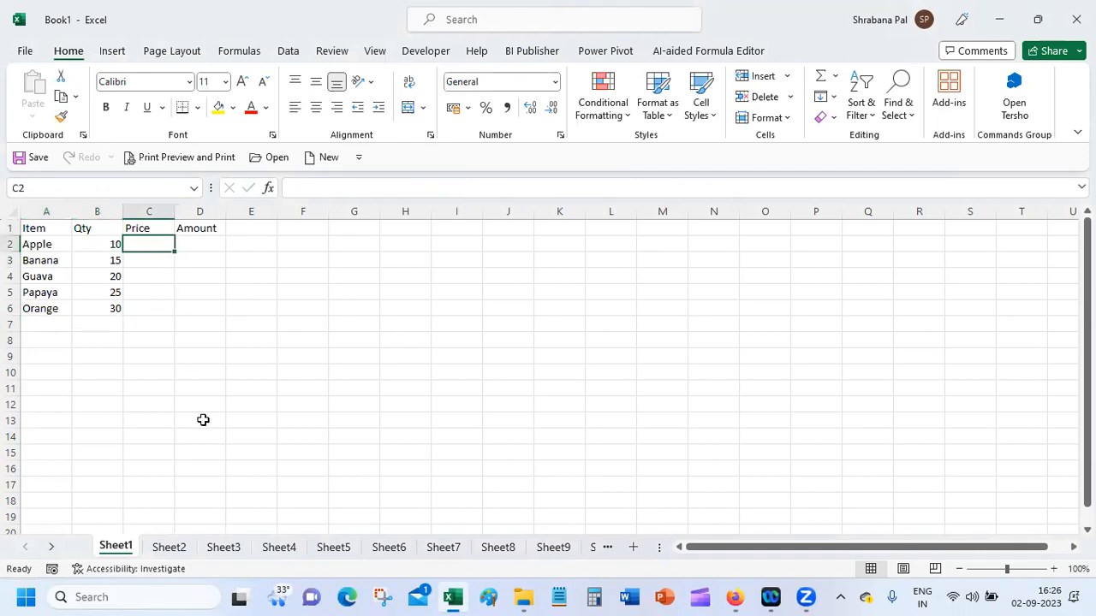
{"action": "type", "text": "200"}
{"action": "key", "text": "Return"}
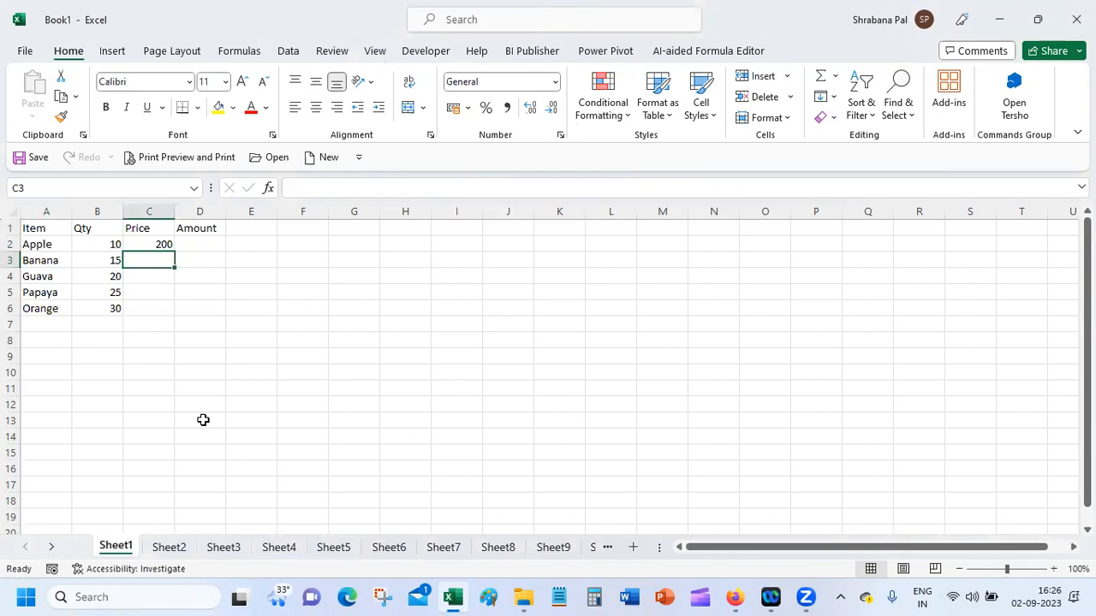
{"action": "type", "text": "50"}
{"action": "key", "text": "Return"}
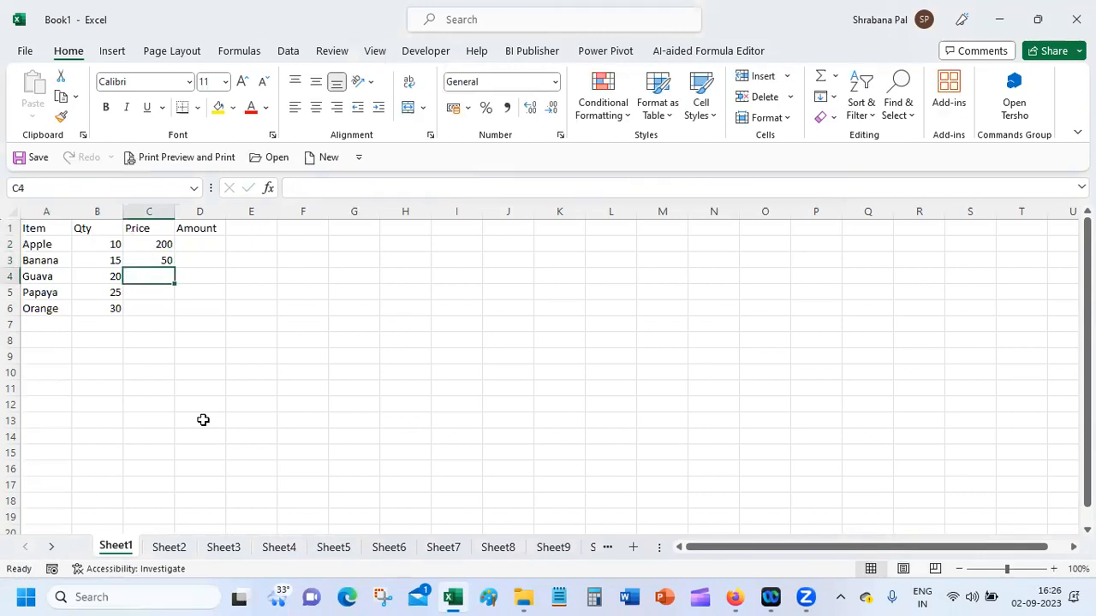
{"action": "type", "text": "80"}
{"action": "key", "text": "Return"}
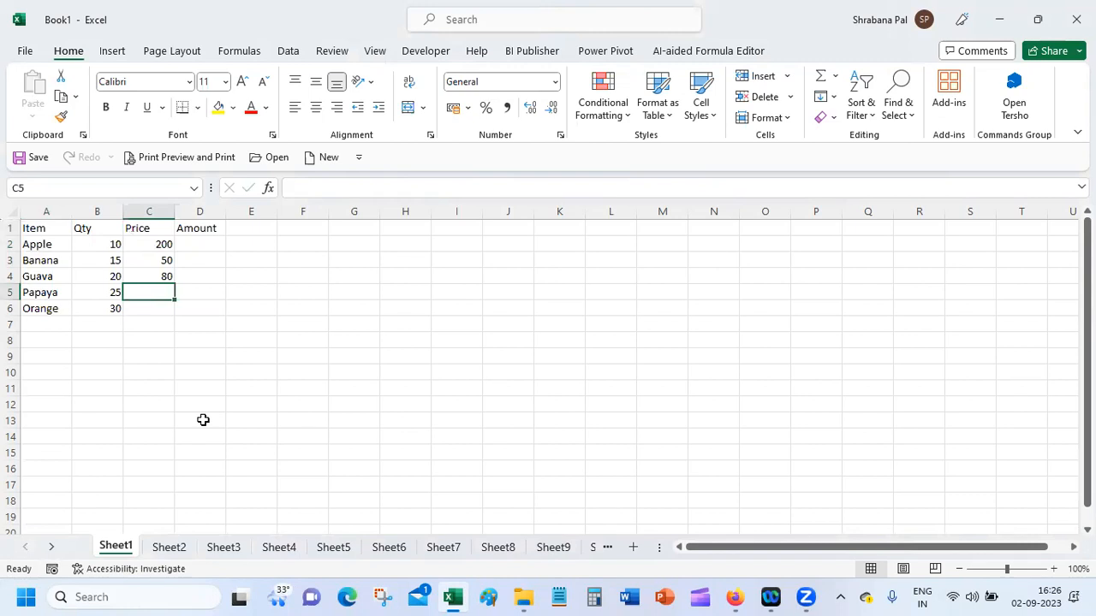
{"action": "type", "text": "50"}
{"action": "key", "text": "Return"}
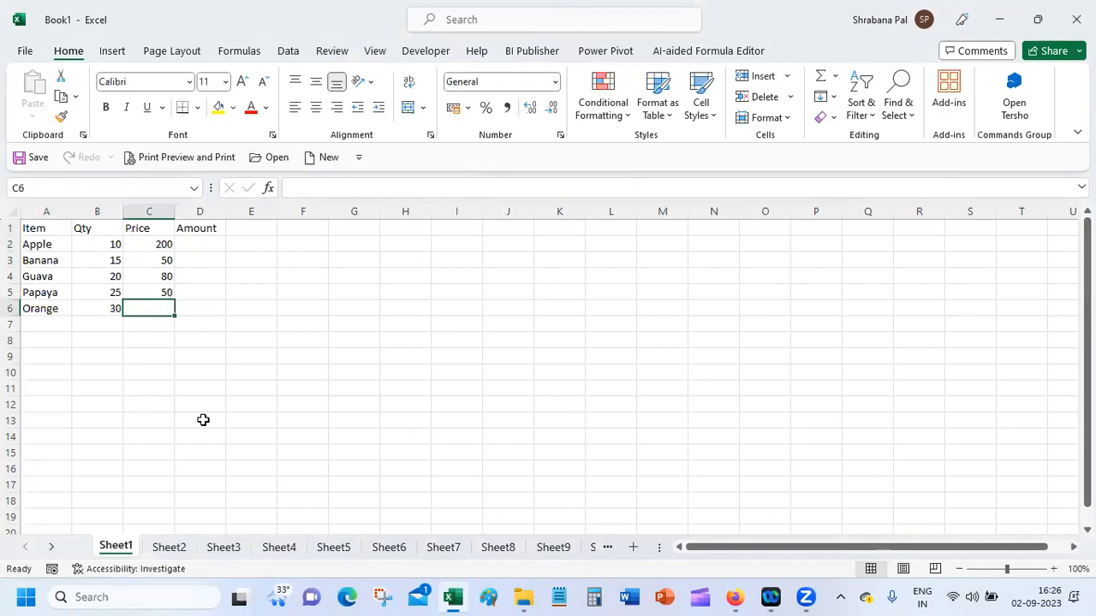
{"action": "type", "text": "100"}
{"action": "key", "text": "Tab"}
Step: Enter the Apple, Banana and Guava amounts in D2 to D4 as "Rs. 2000", "Rs. 750" and "Rs. 1600"
{"action": "left_click", "coordinate": [206, 244]}
{"action": "type", "text": "R"}
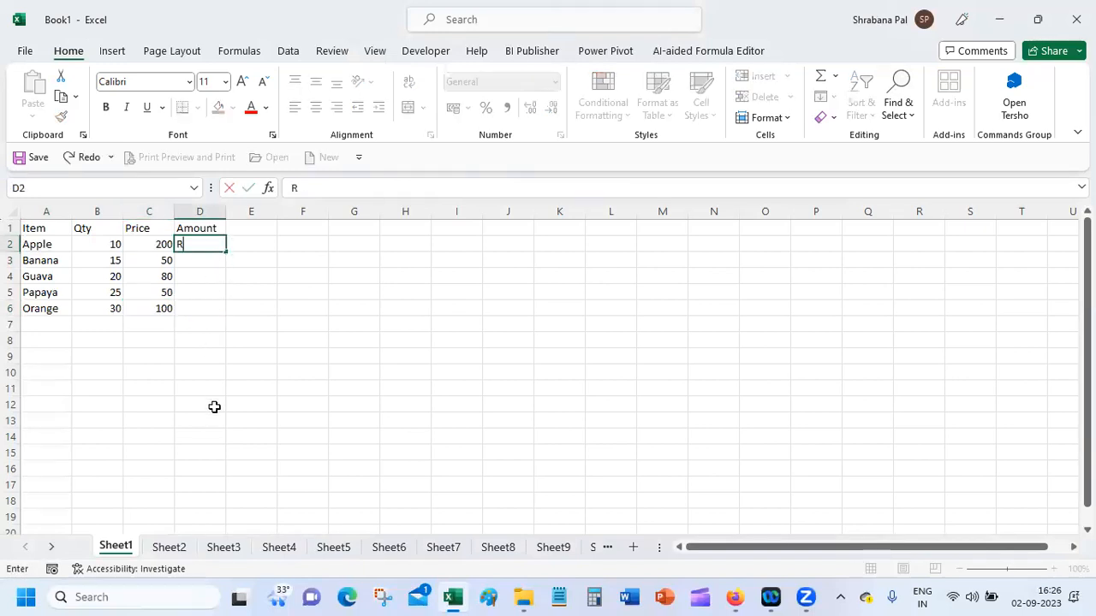
{"action": "type", "text": "s. 2000"}
{"action": "key", "text": "Return"}
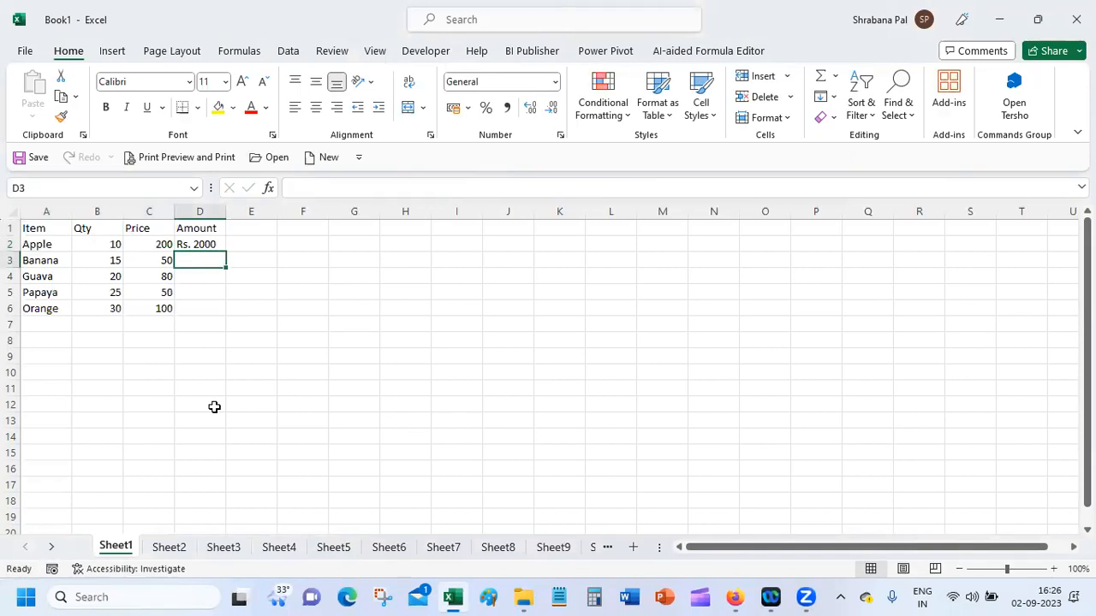
{"action": "type", "text": "Rs. 750"}
{"action": "key", "text": "Return"}
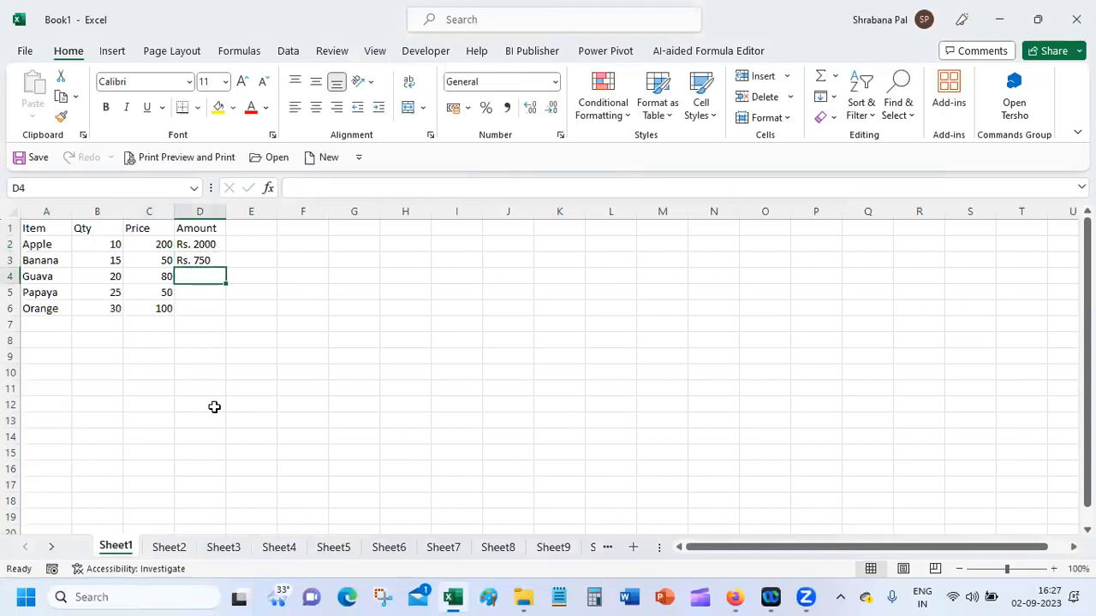
{"action": "type", "text": "Rs. 1600"}
{"action": "key", "text": "Return"}
Step: Enter the Papaya and Orange amounts in D5 and D6 as "Rs. 1250" and "Rs. 3000"
{"action": "type", "text": "Rs."}
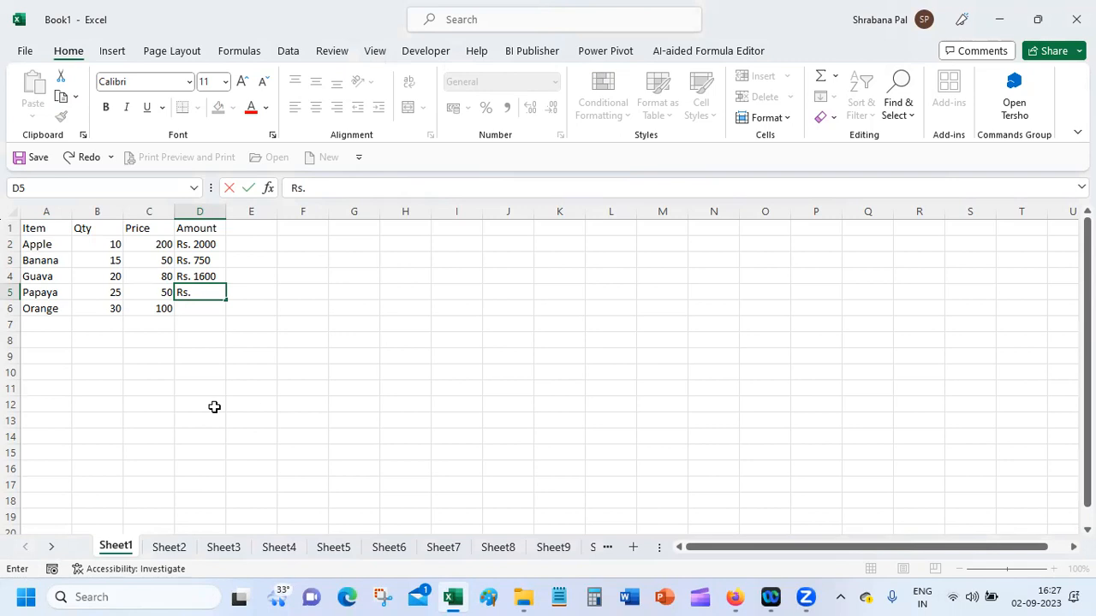
{"action": "type", "text": "1250"}
{"action": "key", "text": "Return"}
{"action": "type", "text": "Rs."}
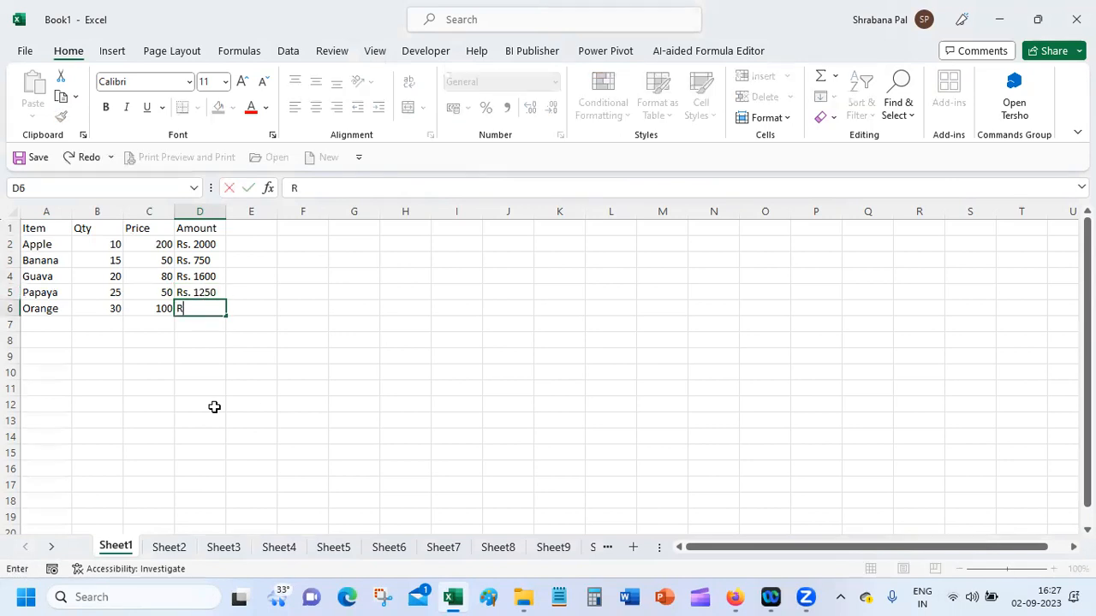
{"action": "type", "text": " 3000"}
{"action": "key", "text": "BackSpace"}
{"action": "key", "text": "BackSpace"}
{"action": "key", "text": "BackSpace"}
{"action": "type", "text": "0-"}
{"action": "key", "text": "BackSpace"}
{"action": "type", "text": "99"}
{"action": "key", "text": "BackSpace"}
{"action": "key", "text": "BackSpace"}
{"action": "type", "text": "00"}
{"action": "key", "text": "Return"}
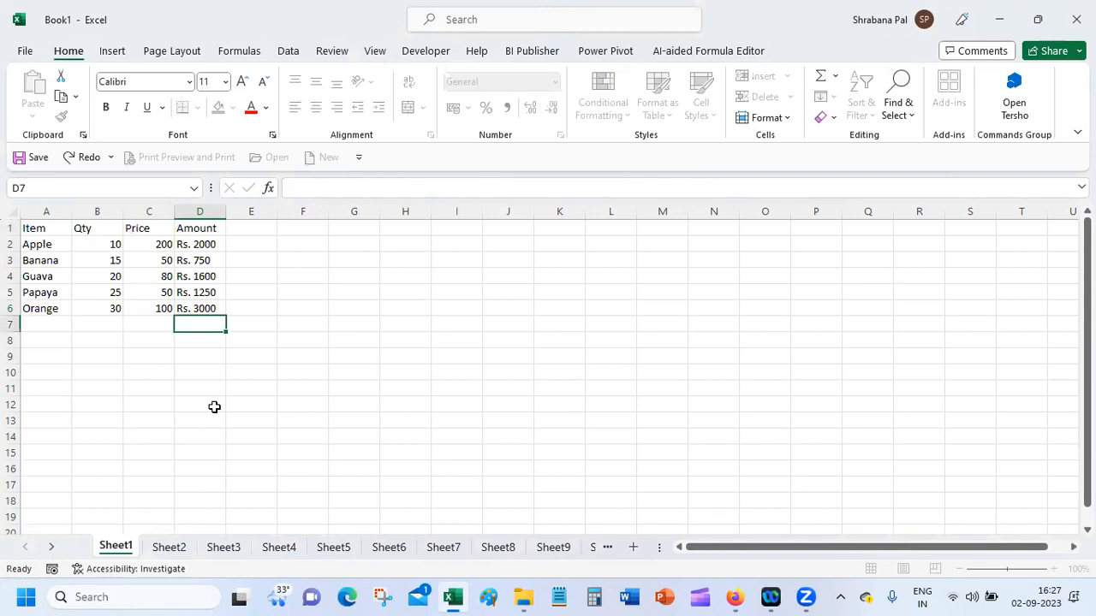
Step: Add an AutoSum of the amounts D2:D6 in cell D7
{"action": "left_click", "coordinate": [820, 77]}
{"action": "left_click_drag", "start_coordinate": [190, 245], "coordinate": [188, 308]}
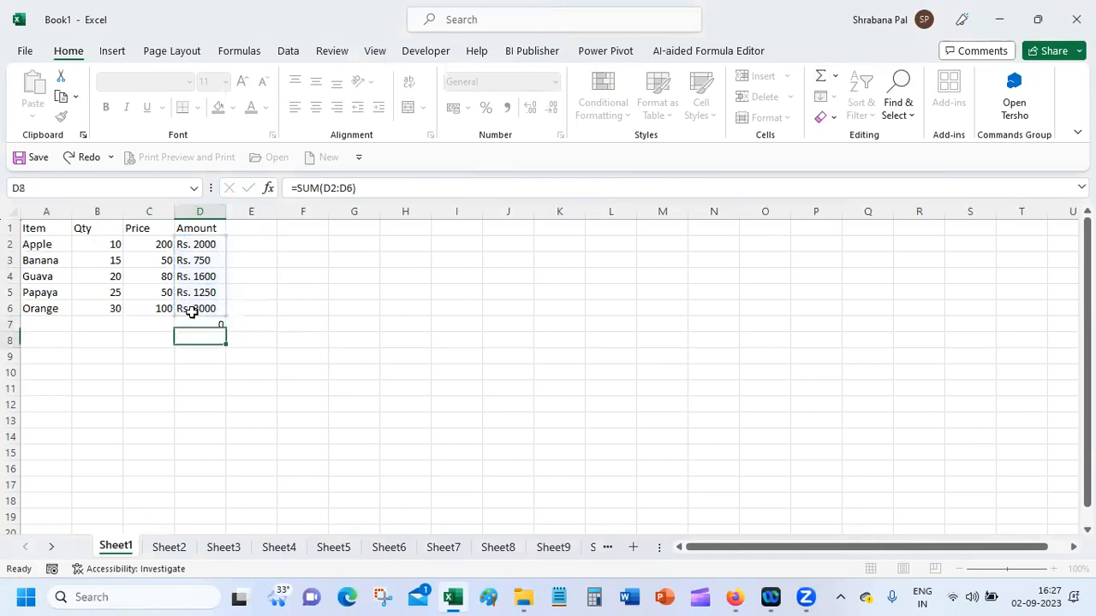
{"action": "key", "text": "Return"}
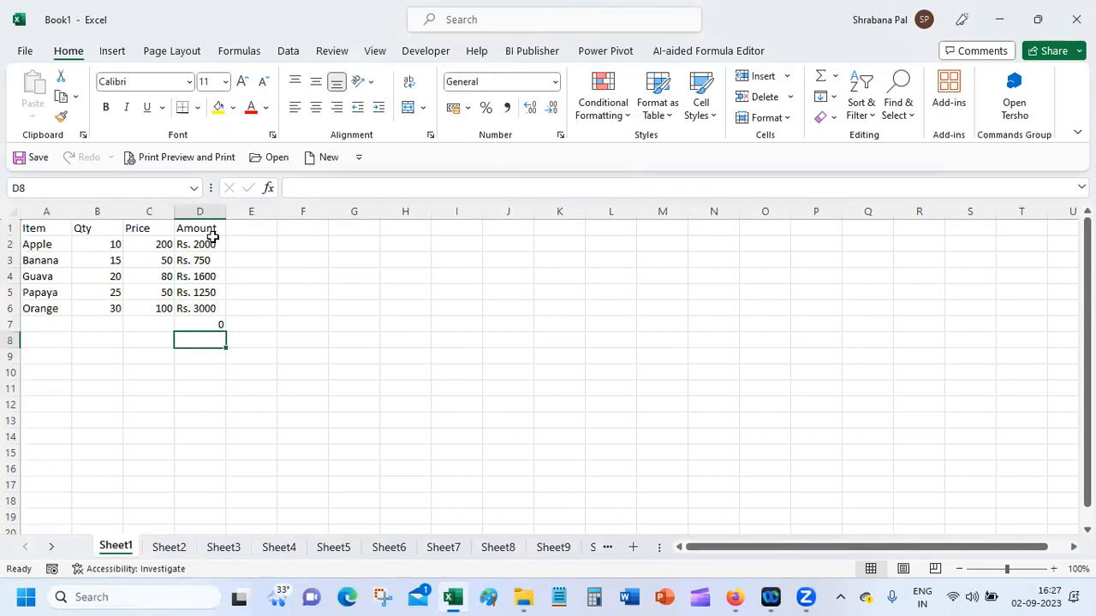
Step: Enter the Apple, Banana, Guava and Papaya amounts in E2 to E5 as plain numbers 2000, 750, 1600 and 1250
{"action": "left_click", "coordinate": [244, 243]}
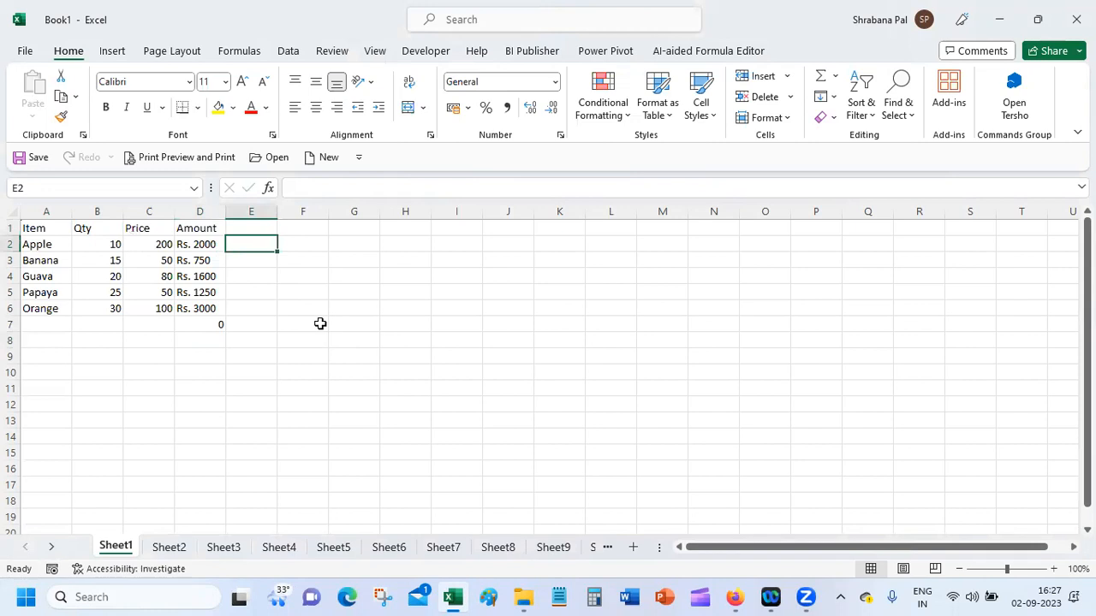
{"action": "type", "text": "2000"}
{"action": "key", "text": "Return"}
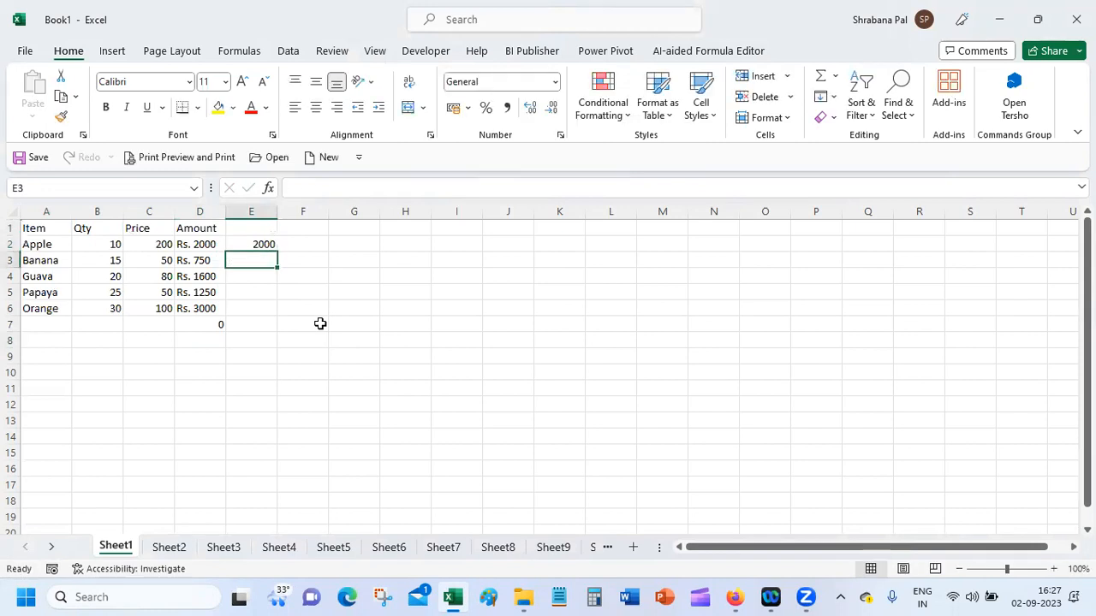
{"action": "type", "text": "750"}
{"action": "key", "text": "Return"}
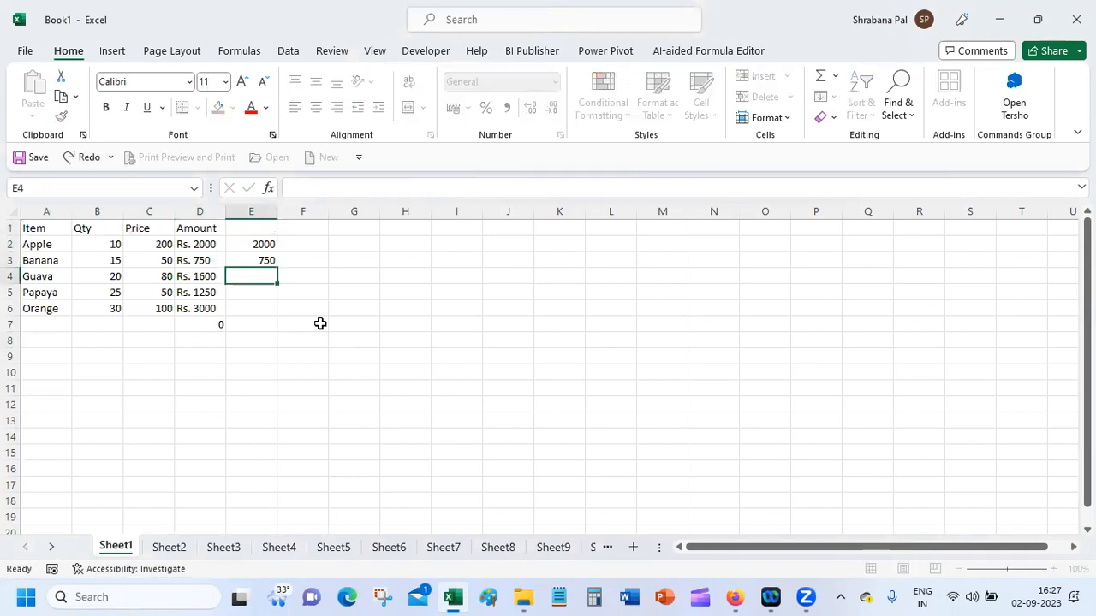
{"action": "type", "text": "1600"}
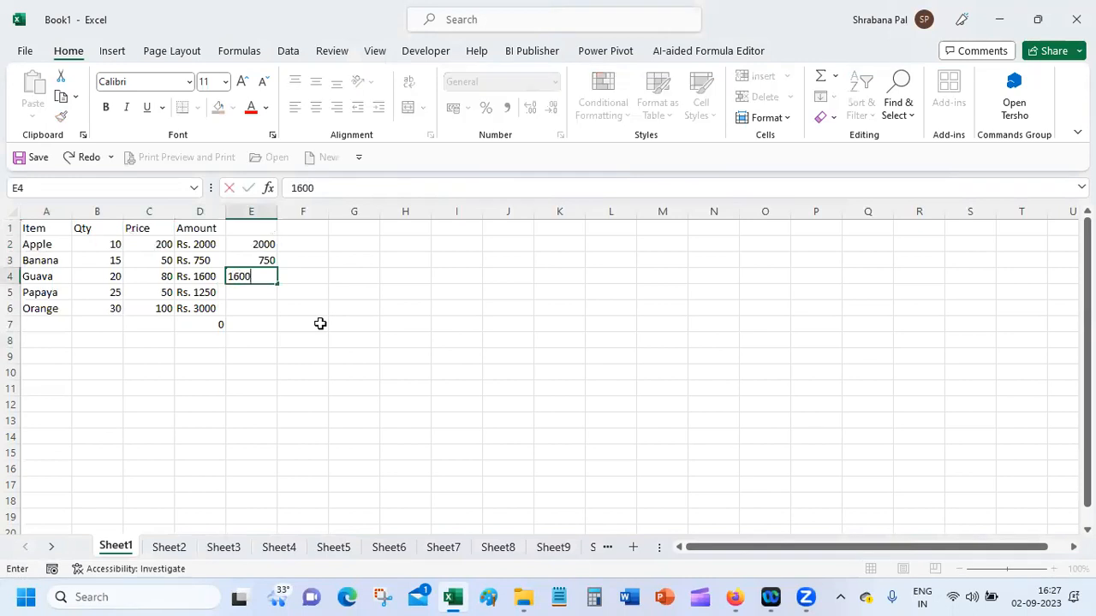
{"action": "key", "text": "Return"}
{"action": "type", "text": "1250"}
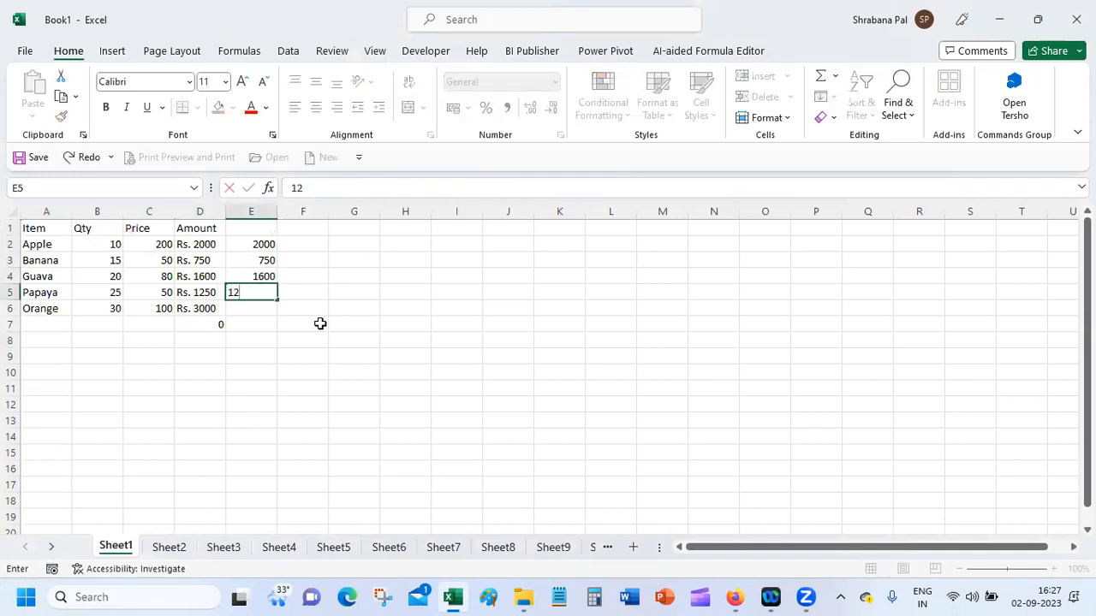
{"action": "key", "text": "Return"}
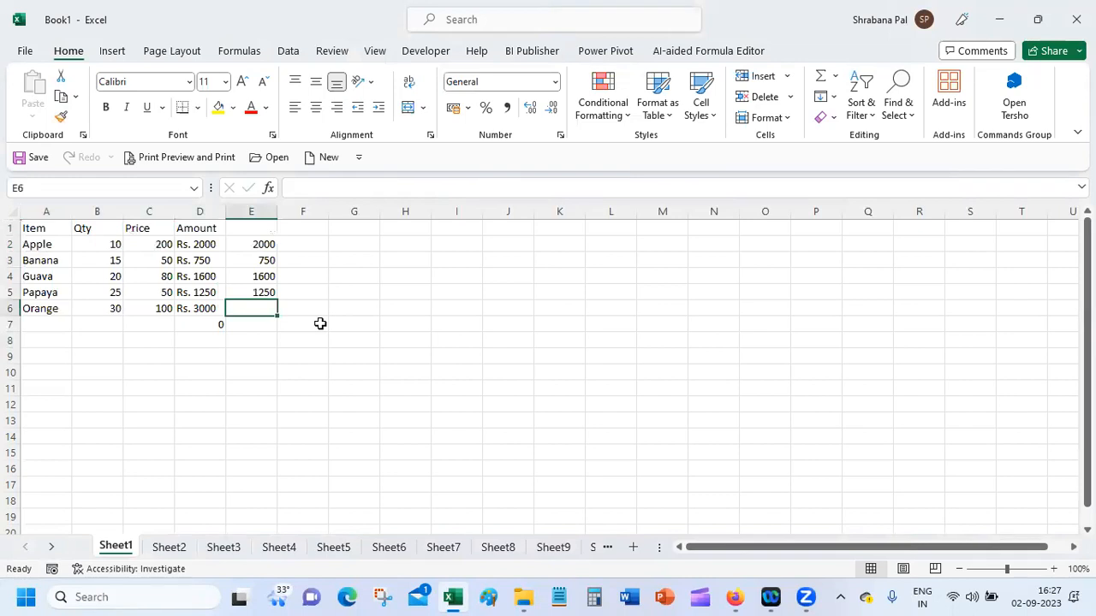
Step: Enter 3000 as the Orange amount in E6 and copy the sum formula from D7 across to E7
{"action": "type", "text": "300"}
{"action": "key", "text": "Return"}
{"action": "key", "text": "Up"}
{"action": "key", "text": "F2"}
{"action": "key", "text": "BackSpace"}
{"action": "type", "text": "00"}
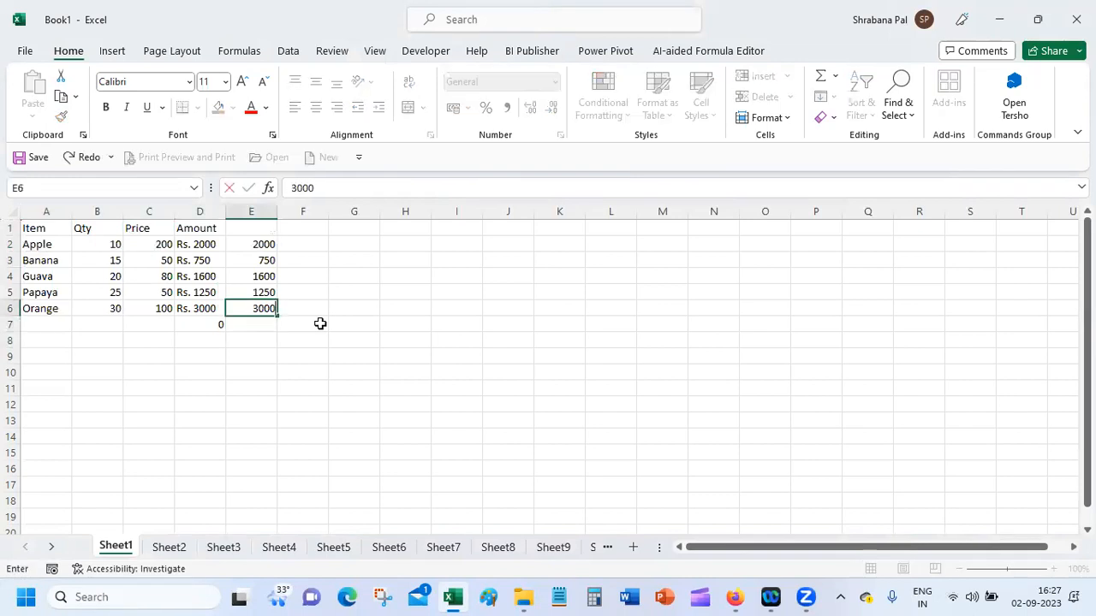
{"action": "key", "text": "Return"}
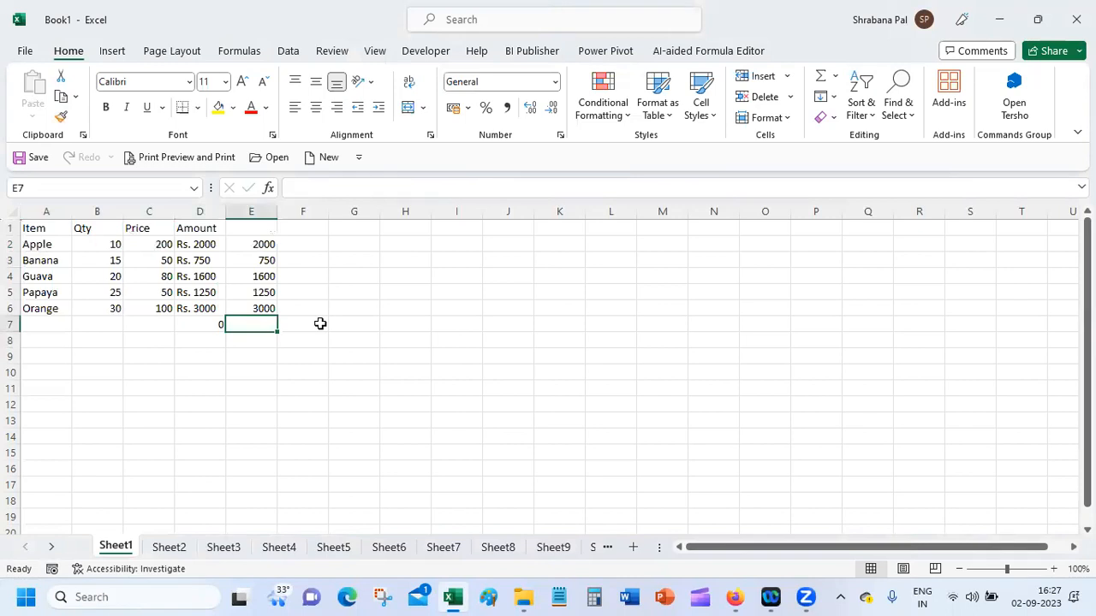
{"action": "left_click", "coordinate": [202, 326]}
{"action": "left_click_drag", "start_coordinate": [224, 334], "coordinate": [267, 333]}
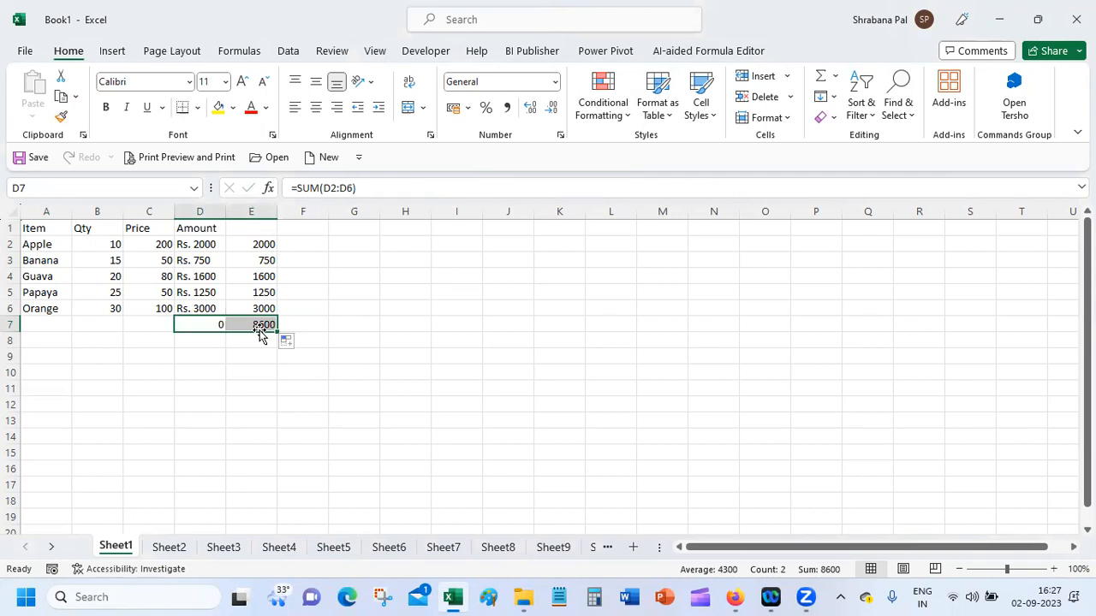
Step: Apply the custom rupee format "_ ₹ * #,##0_" without decimals to cell F2 and enter 2000 in it
{"action": "left_click", "coordinate": [310, 244]}
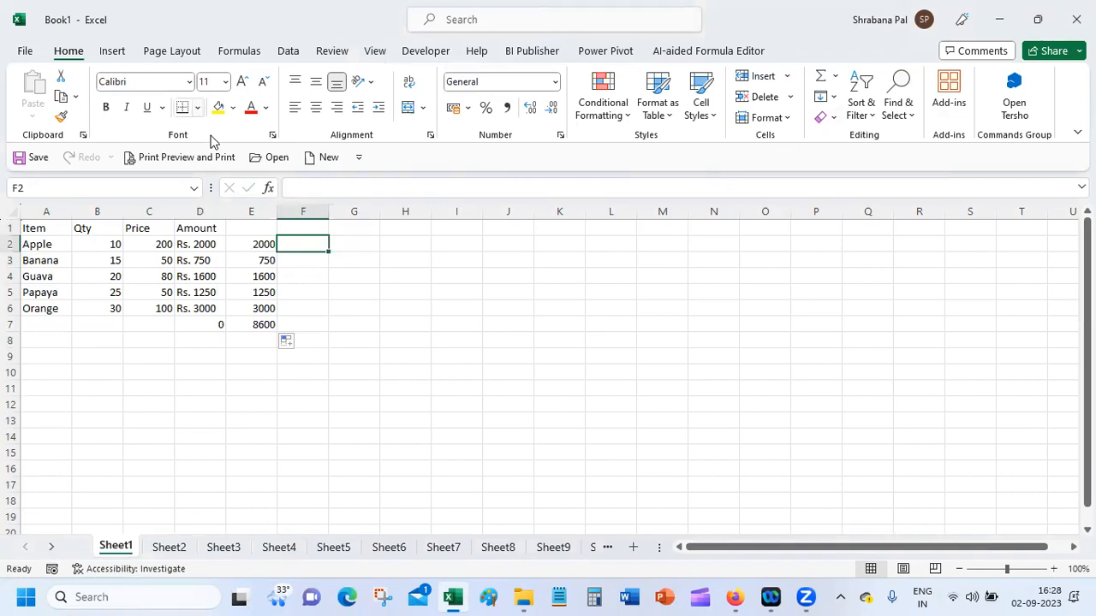
{"action": "left_click", "coordinate": [561, 135]}
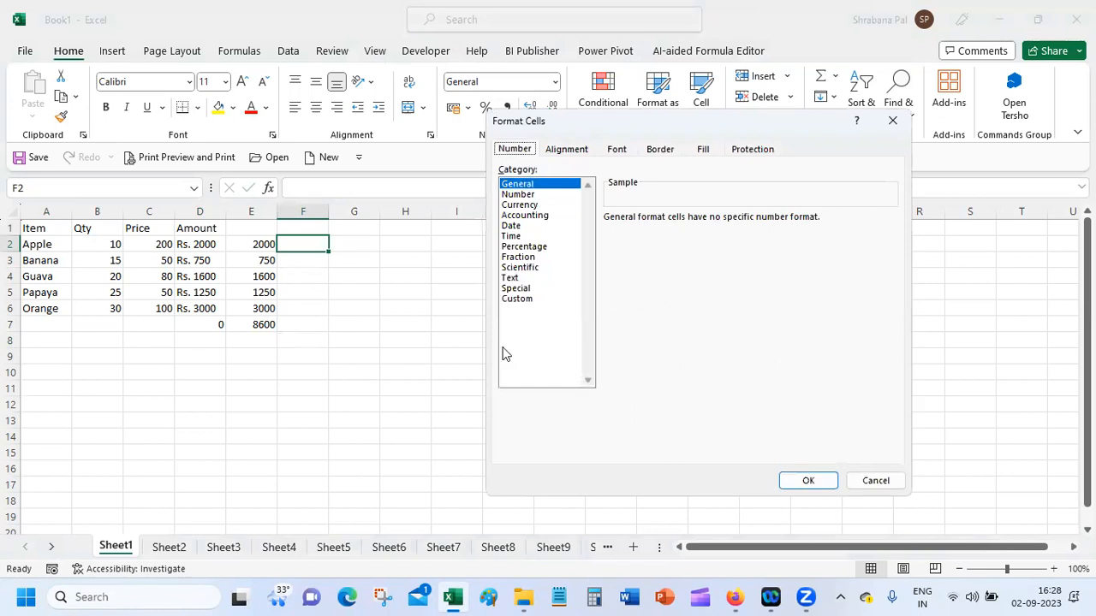
{"action": "left_click", "coordinate": [516, 299]}
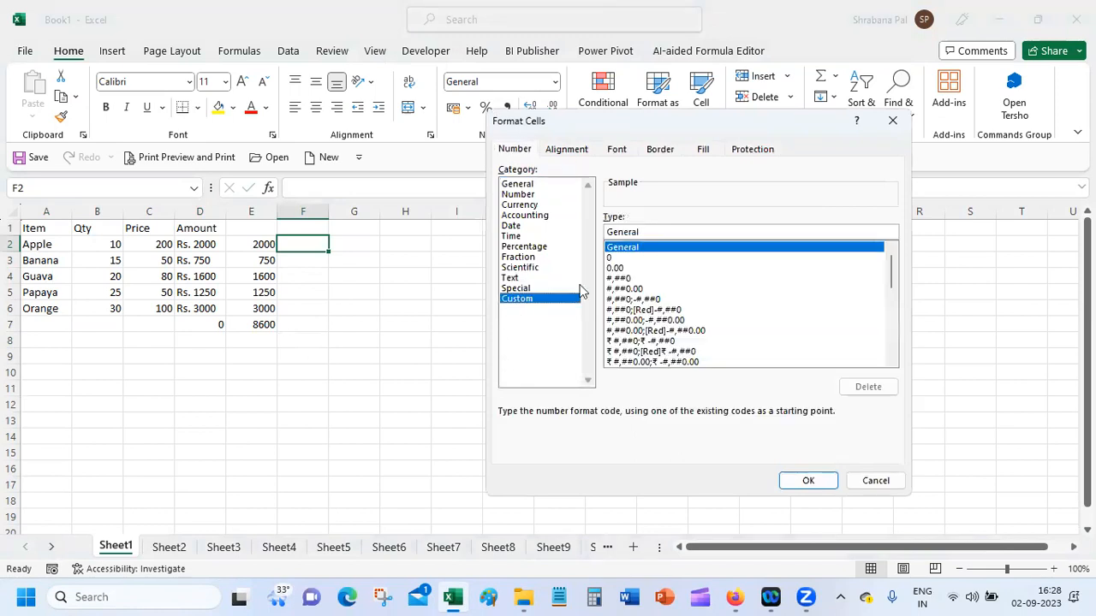
{"action": "left_click_drag", "start_coordinate": [891, 274], "coordinate": [899, 342]}
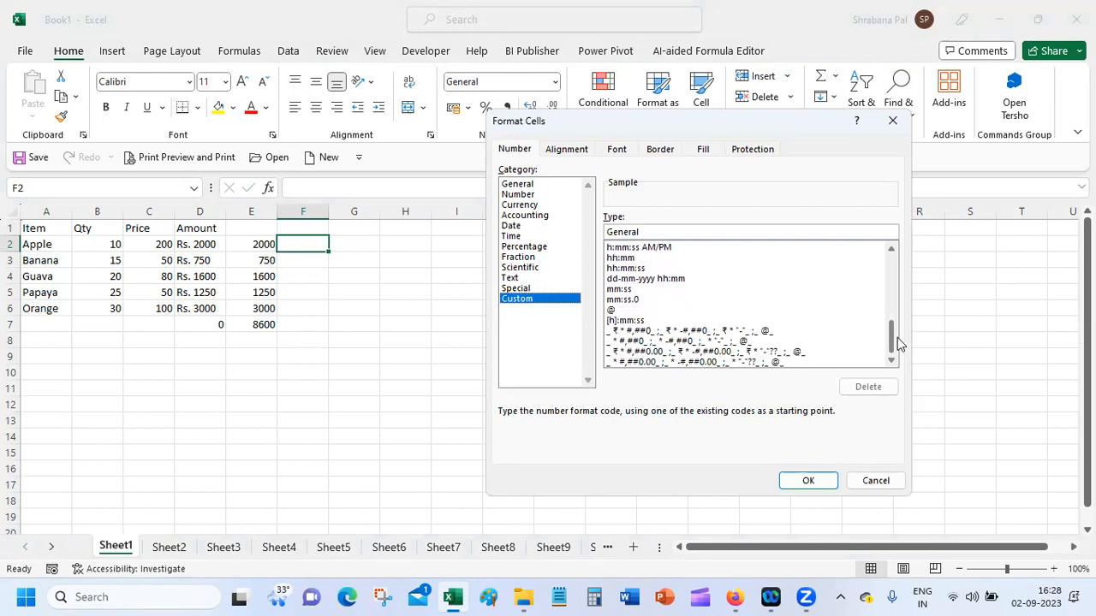
{"action": "left_click", "coordinate": [636, 332]}
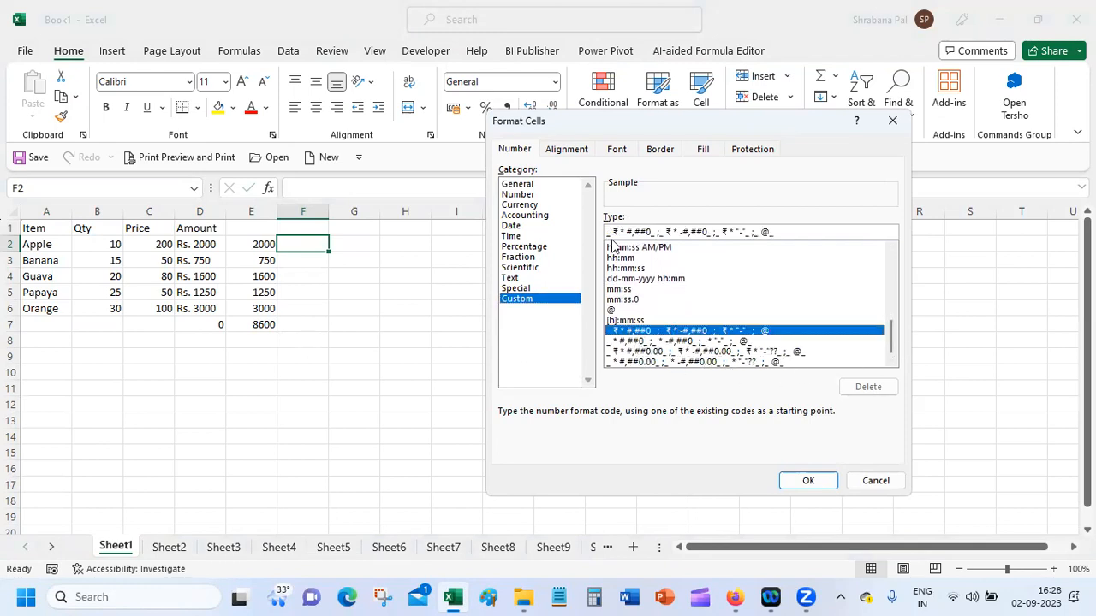
{"action": "left_click", "coordinate": [807, 480]}
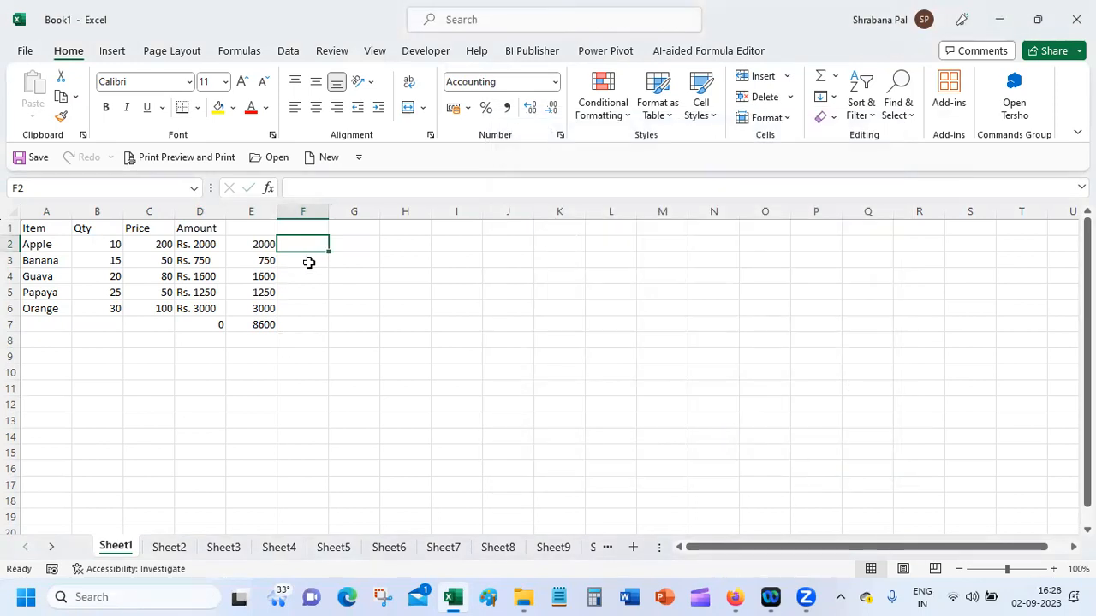
{"action": "type", "text": "2000"}
{"action": "key", "text": "Return"}
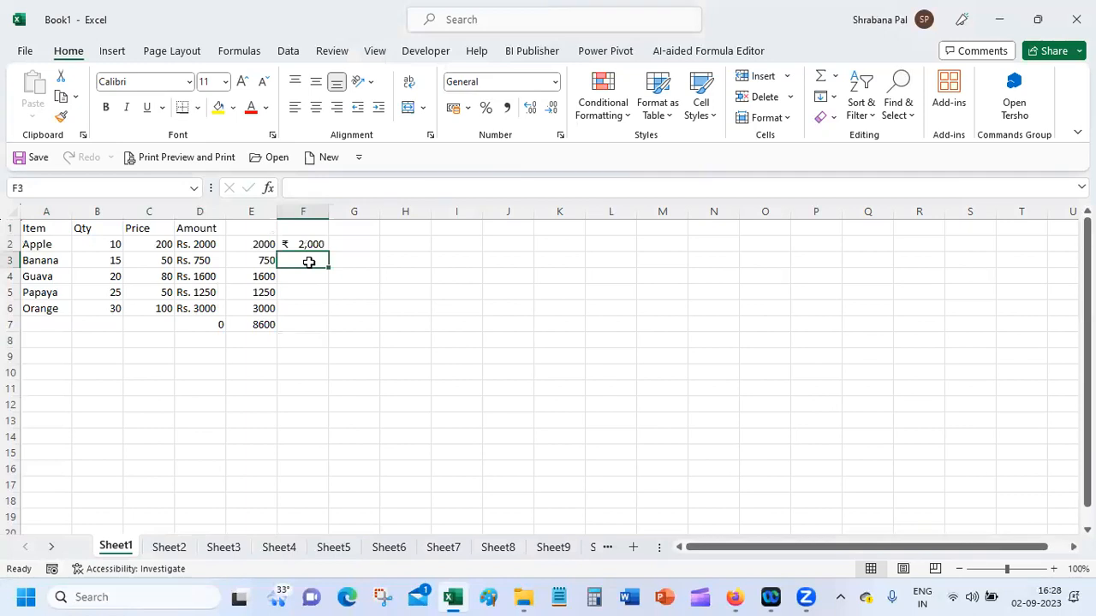
Step: Replace the F2 amount with the formula =B2*C2 and fill it down to F6
{"action": "left_click", "coordinate": [305, 244]}
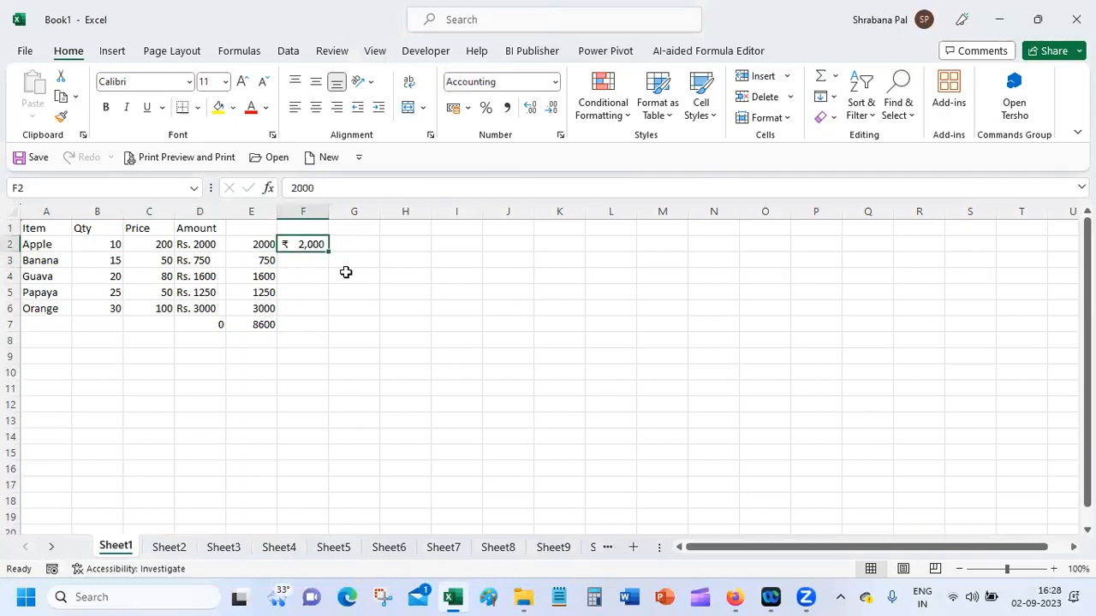
{"action": "type", "text": "="}
{"action": "left_click", "coordinate": [87, 245]}
{"action": "type", "text": "*"}
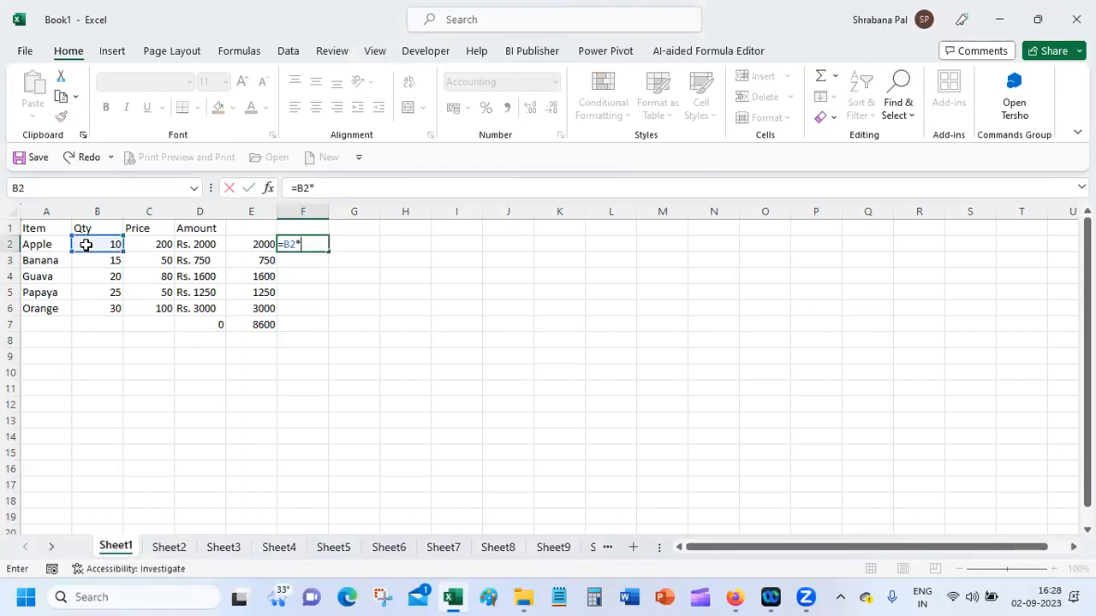
{"action": "left_click", "coordinate": [164, 245]}
{"action": "key", "text": "Return"}
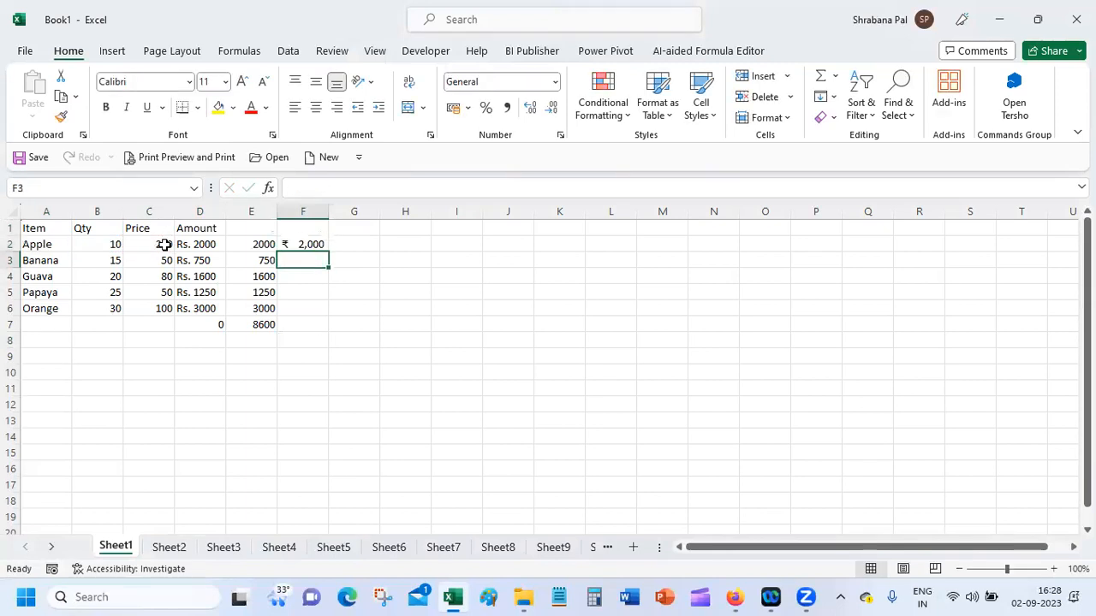
{"action": "left_click", "coordinate": [305, 243]}
{"action": "left_click_drag", "start_coordinate": [328, 252], "coordinate": [326, 318]}
Step: Add an AutoSum of the rupee-formatted amounts F2:F6 in cell F7
{"action": "left_click", "coordinate": [306, 323]}
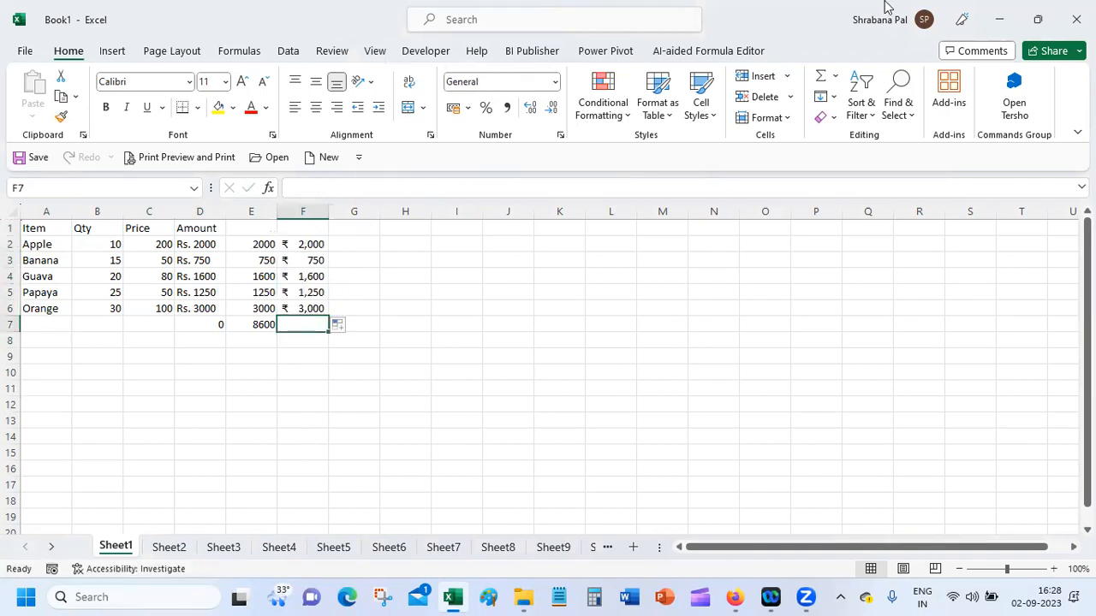
{"action": "left_click", "coordinate": [822, 77]}
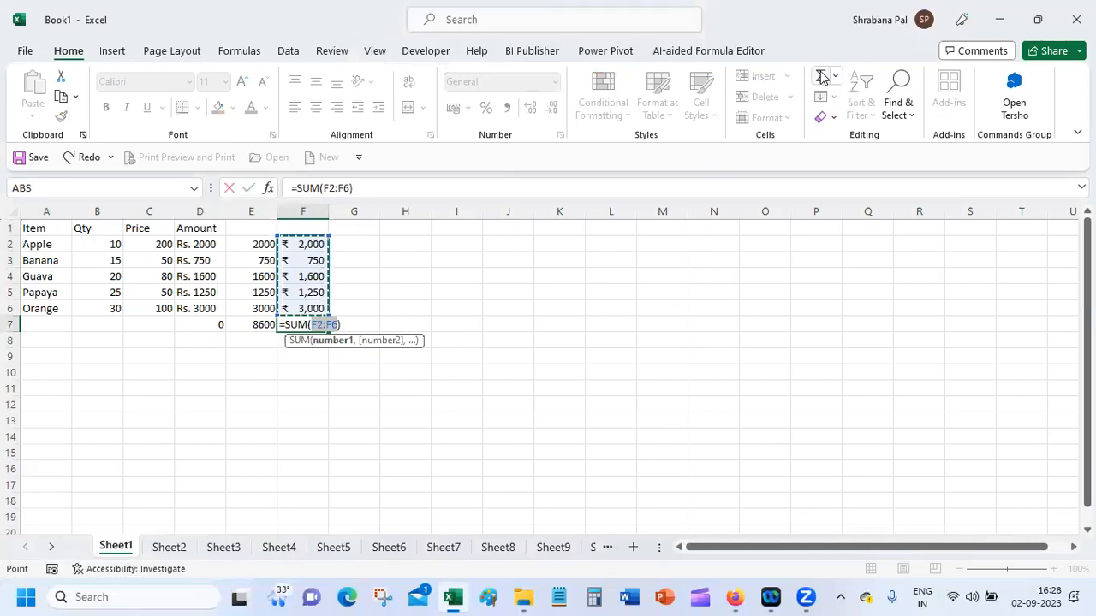
{"action": "key", "text": "Return"}
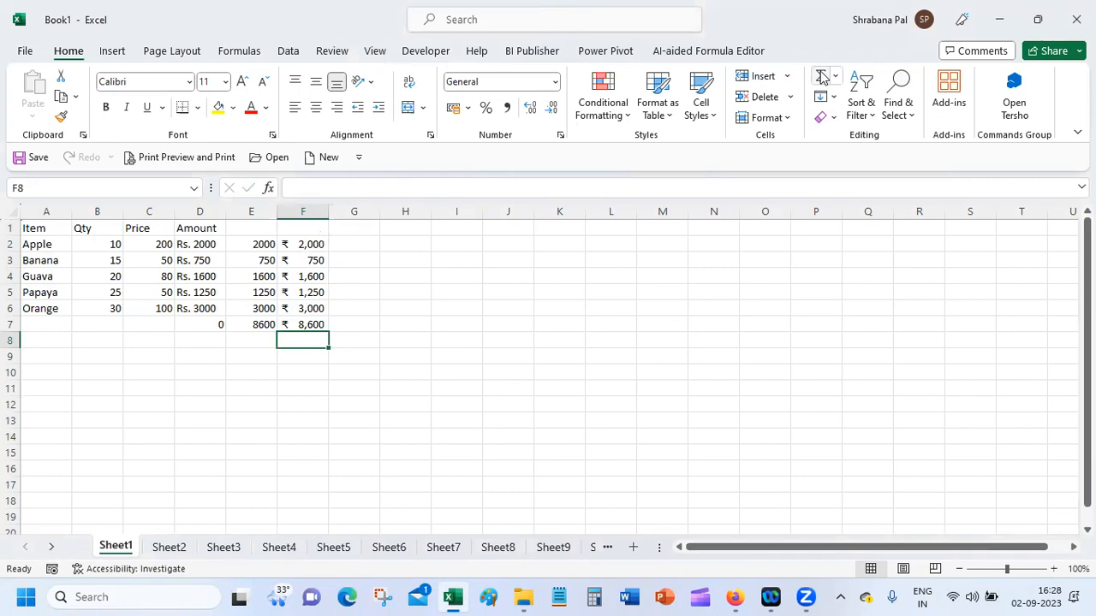
Step: Compare the "Rs." text amounts in D2:D6 and their sum in D7 with the rupee-formatted formulas in F2:F7
{"action": "left_click", "coordinate": [302, 244]}
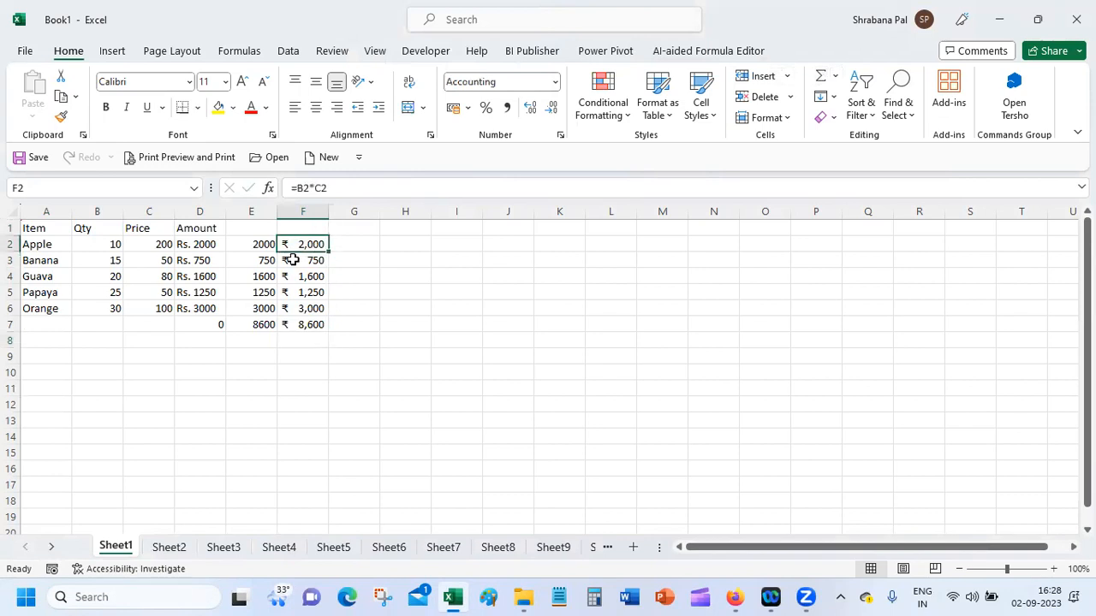
{"action": "left_click_drag", "start_coordinate": [194, 244], "coordinate": [200, 309]}
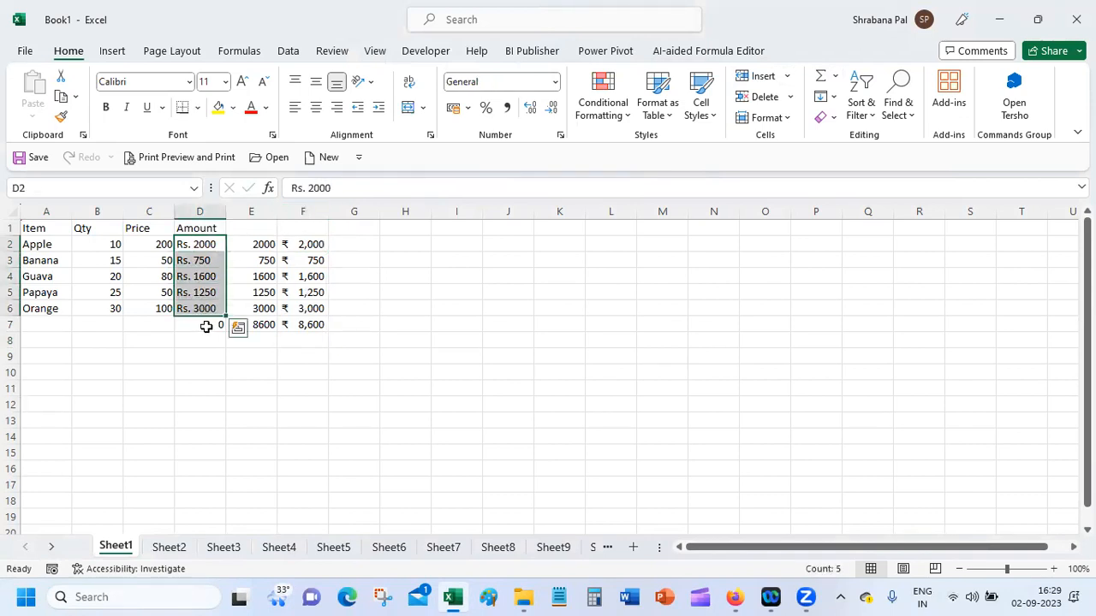
{"action": "left_click", "coordinate": [205, 325]}
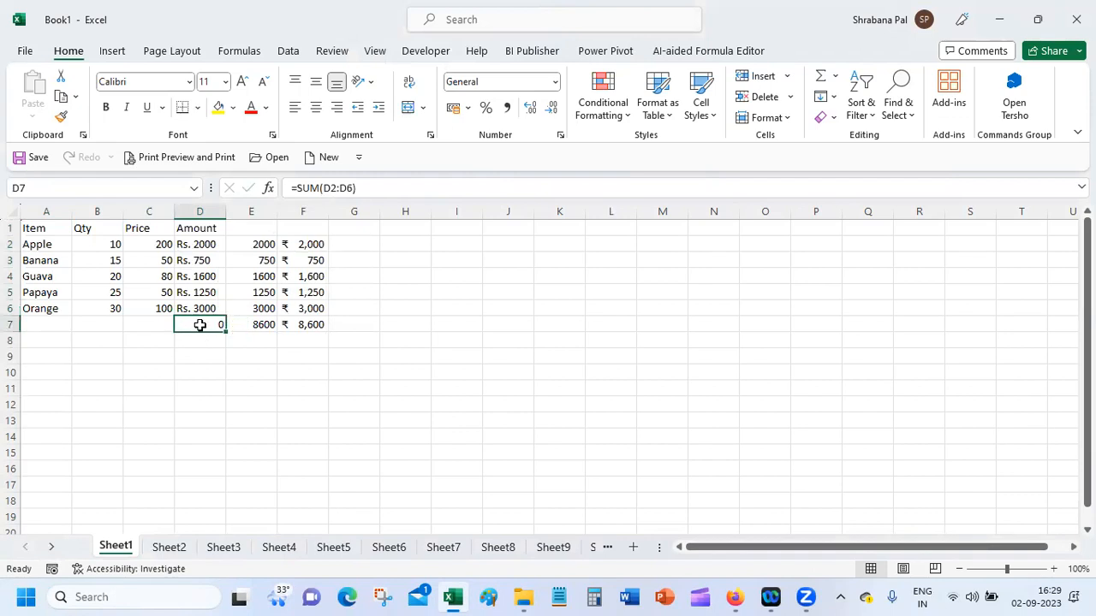
{"action": "left_click_drag", "start_coordinate": [309, 242], "coordinate": [304, 324]}
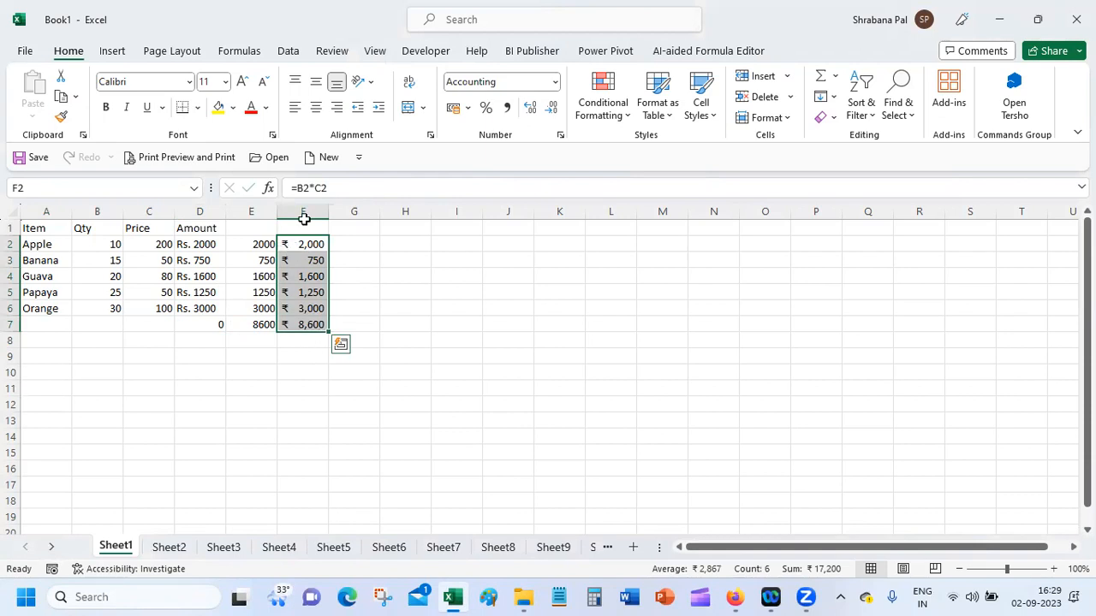
{"action": "left_click", "coordinate": [312, 341]}
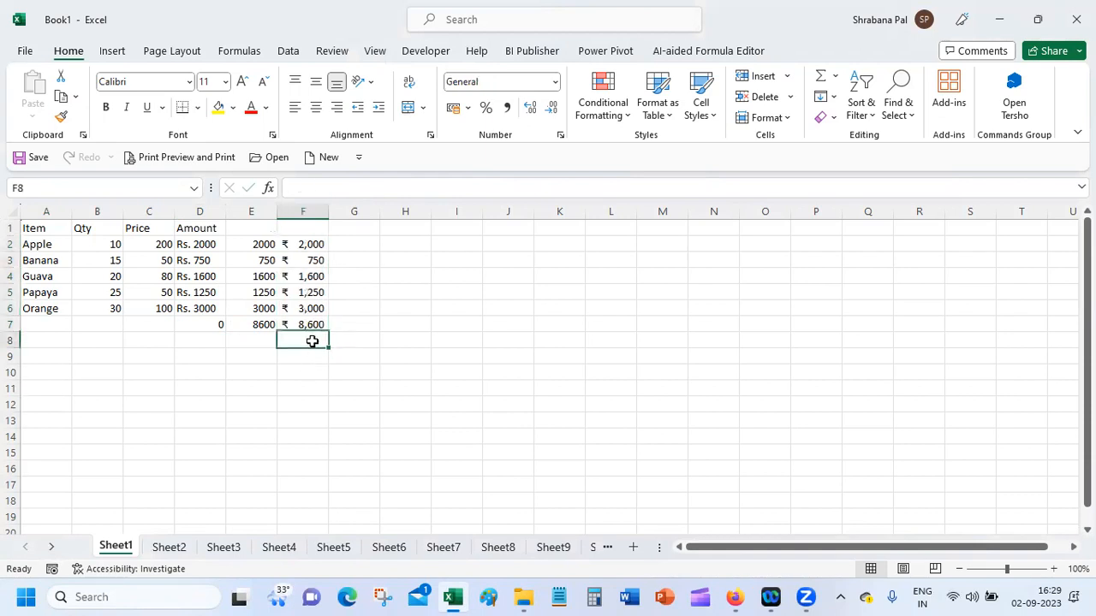
Step: Apply the Accounting number format to the amounts and total in F2:F7
{"action": "left_click", "coordinate": [309, 244]}
{"action": "left_click_drag", "start_coordinate": [309, 244], "coordinate": [314, 313]}
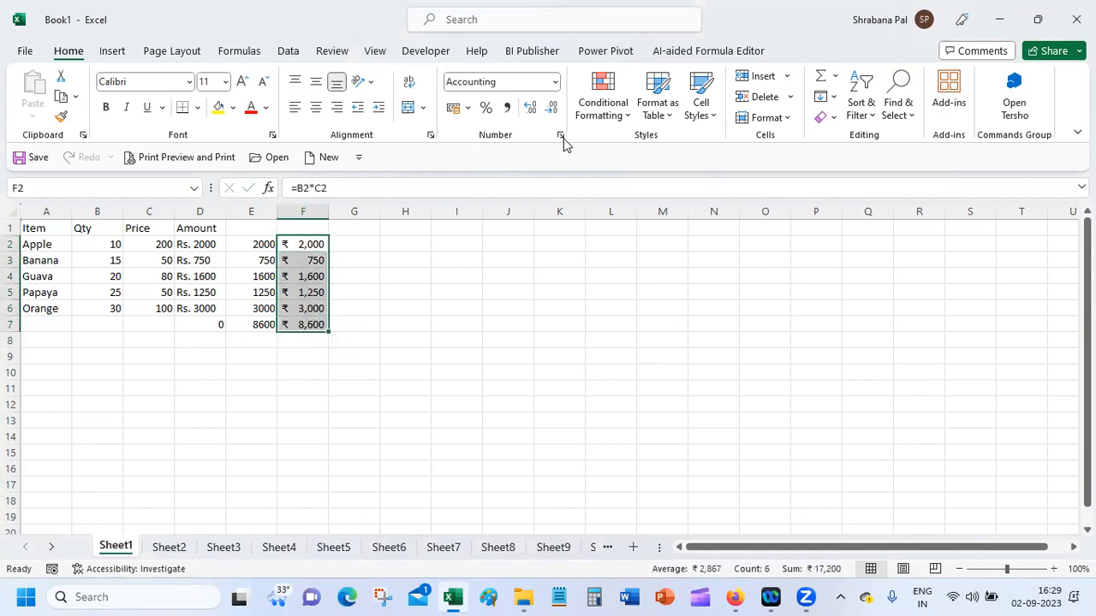
{"action": "left_click", "coordinate": [556, 82]}
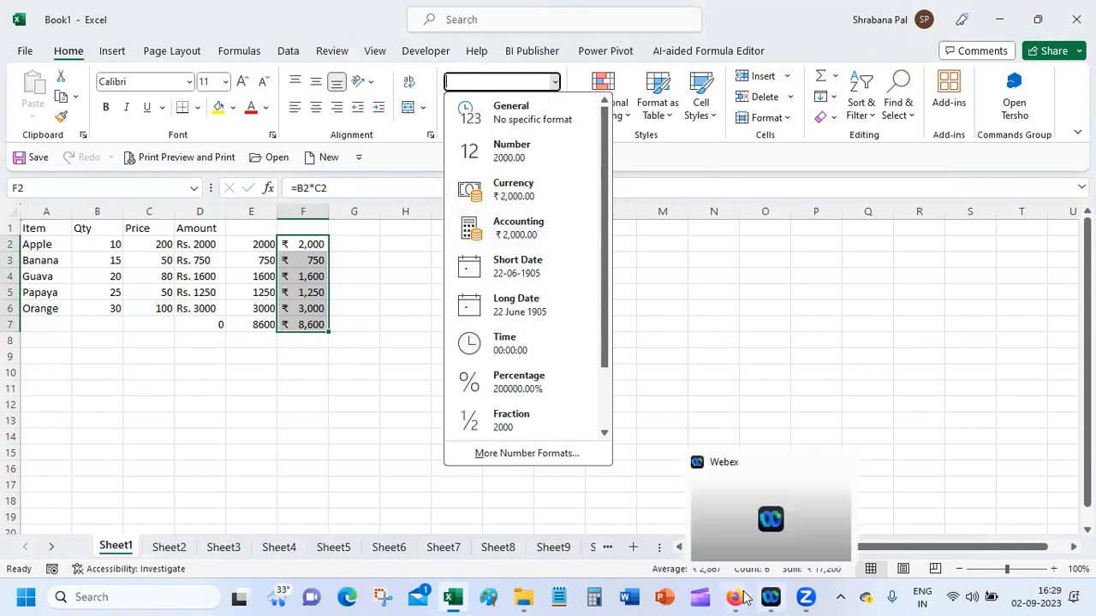
{"action": "mouse_move", "coordinate": [744, 597]}
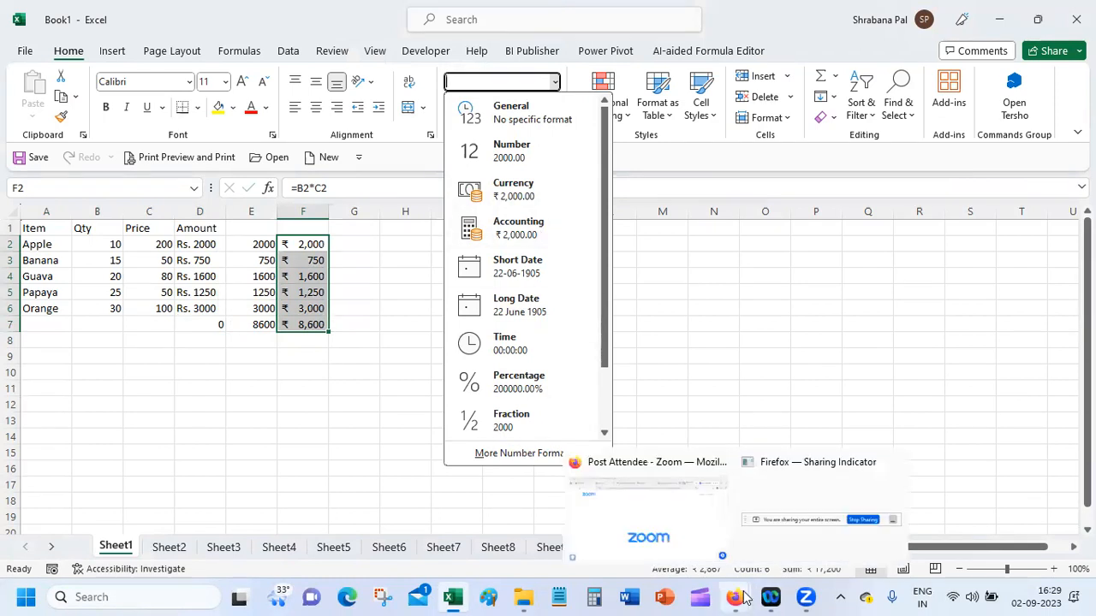
{"action": "left_click", "coordinate": [518, 231]}
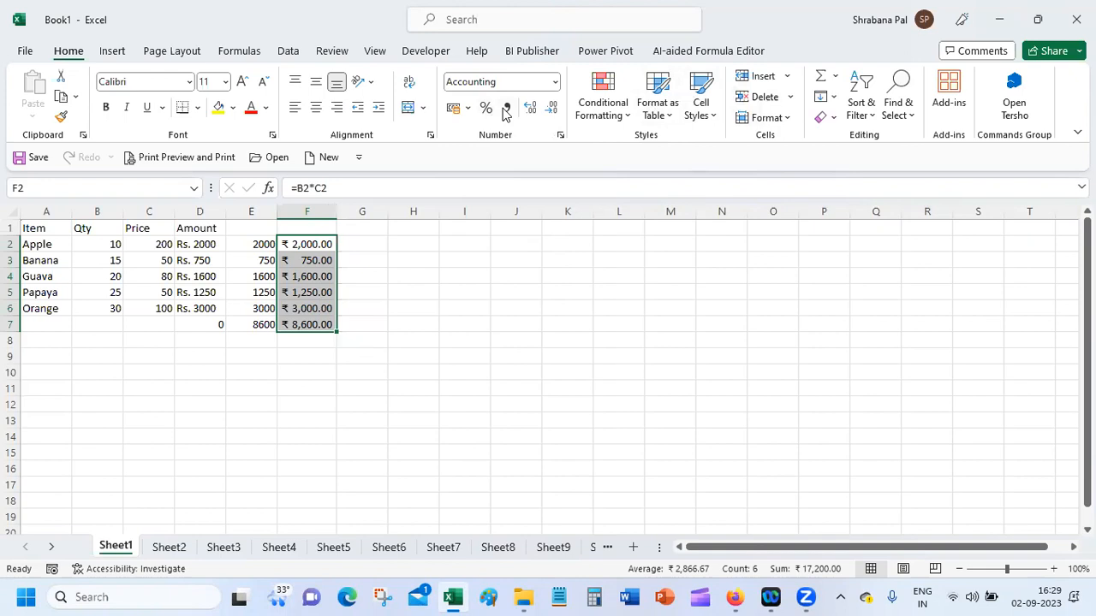
Step: Review the available accounting currency symbols, the formula in F2 and the plain-number amounts in E2:E6
{"action": "left_click", "coordinate": [468, 108]}
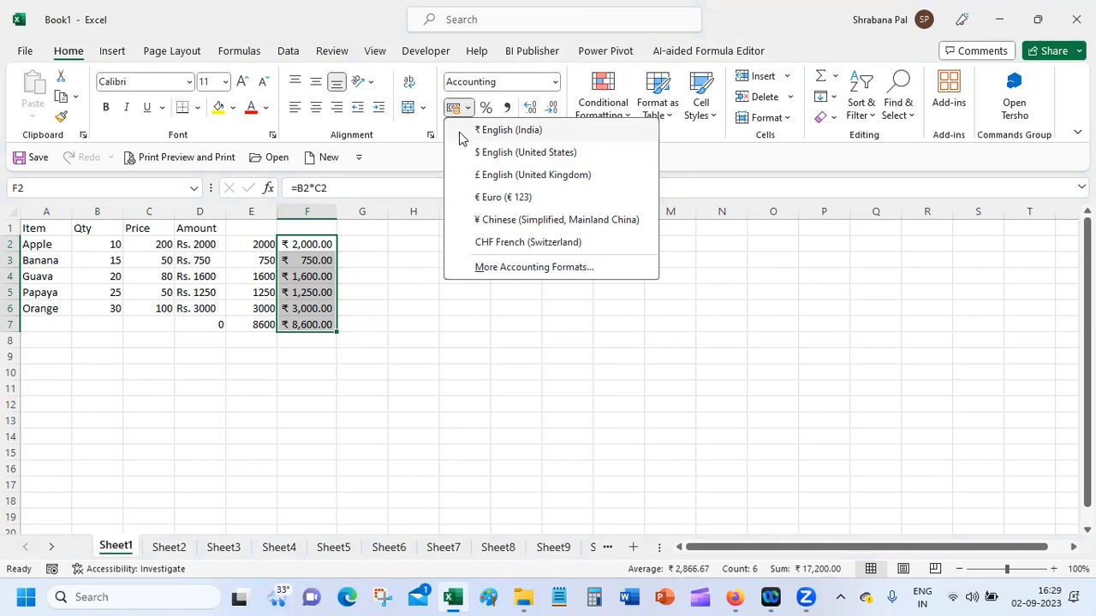
{"action": "left_click", "coordinate": [459, 332]}
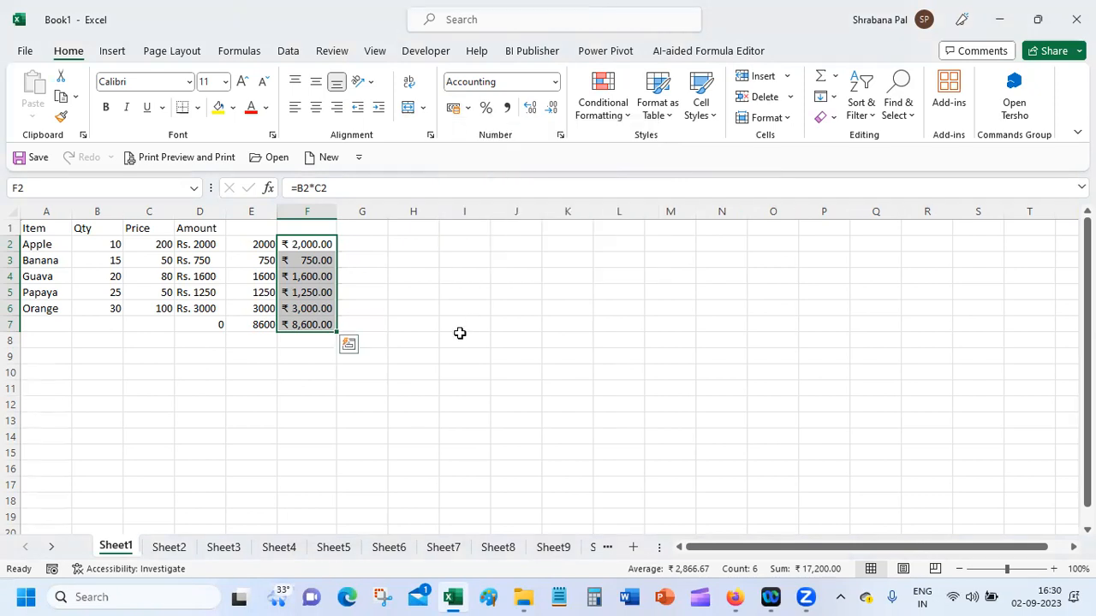
{"action": "left_click", "coordinate": [382, 323]}
{"action": "left_click", "coordinate": [302, 244]}
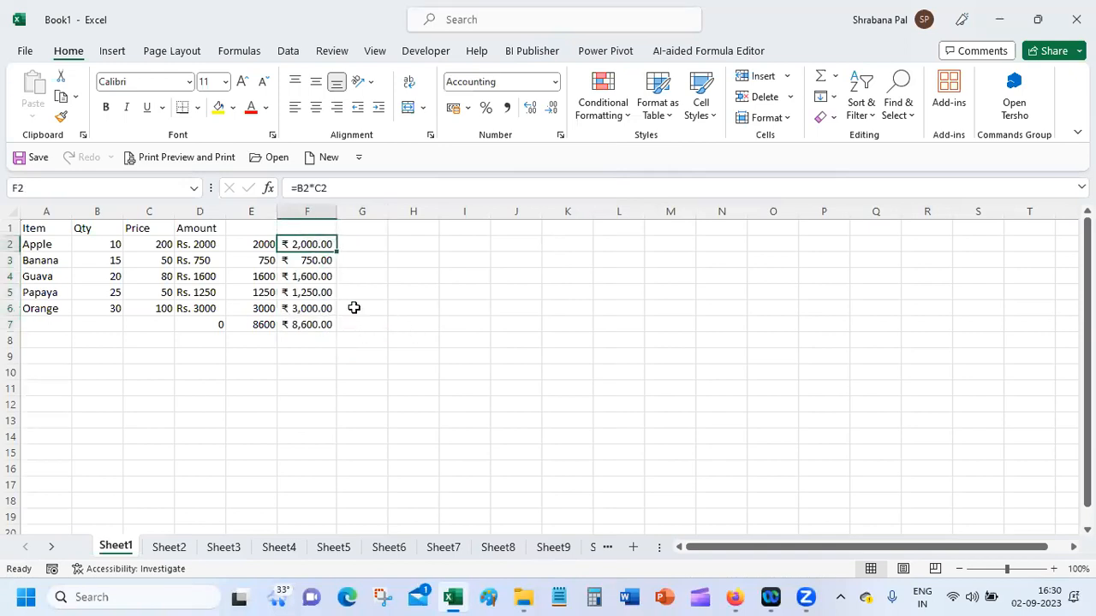
{"action": "left_click_drag", "start_coordinate": [251, 241], "coordinate": [254, 308]}
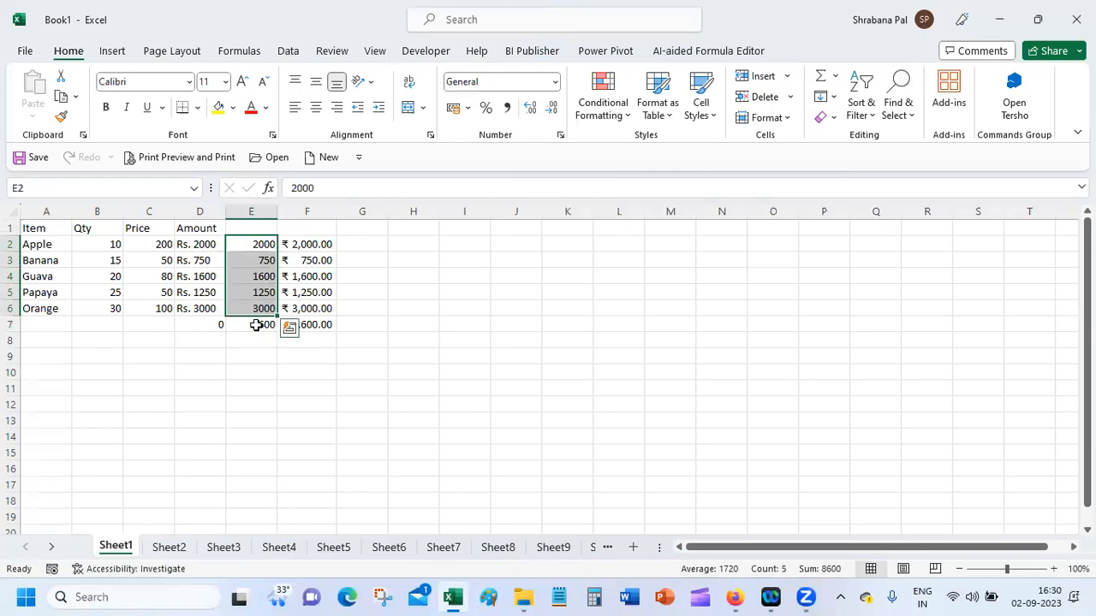
Step: Check the text amount in D2 and the sum in D7, and apply the Accounting number format to amounts E2:E6
{"action": "left_click", "coordinate": [205, 239]}
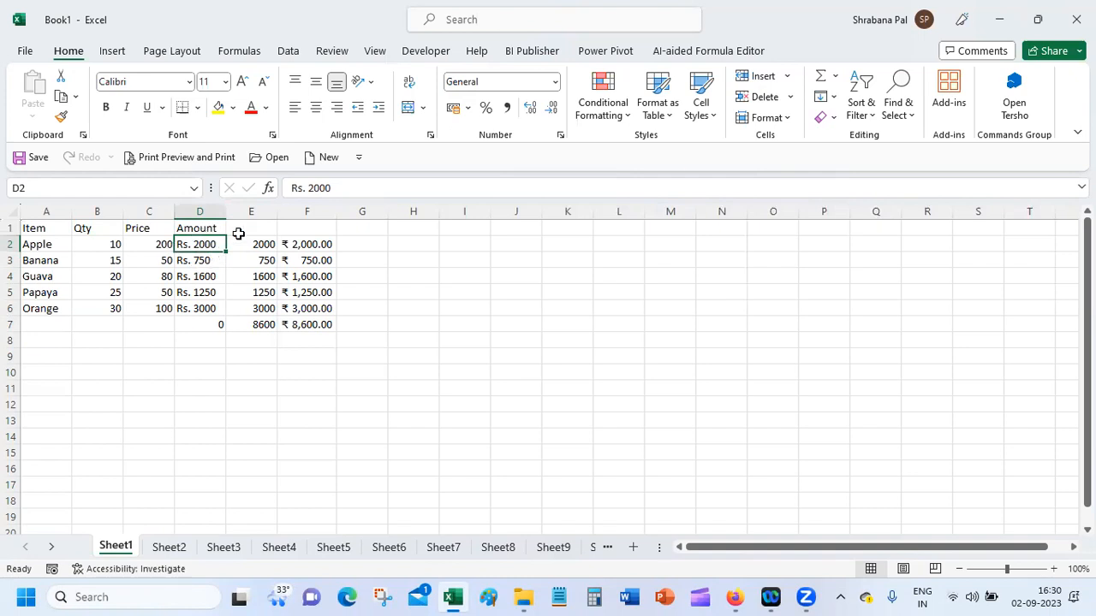
{"action": "left_click", "coordinate": [195, 320]}
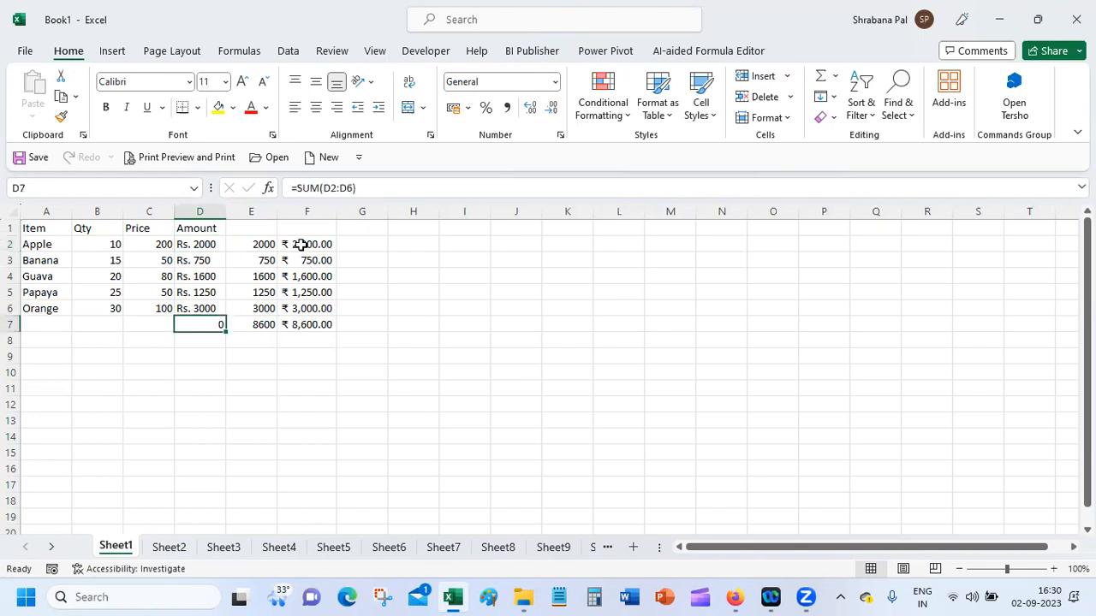
{"action": "left_click_drag", "start_coordinate": [254, 245], "coordinate": [254, 306]}
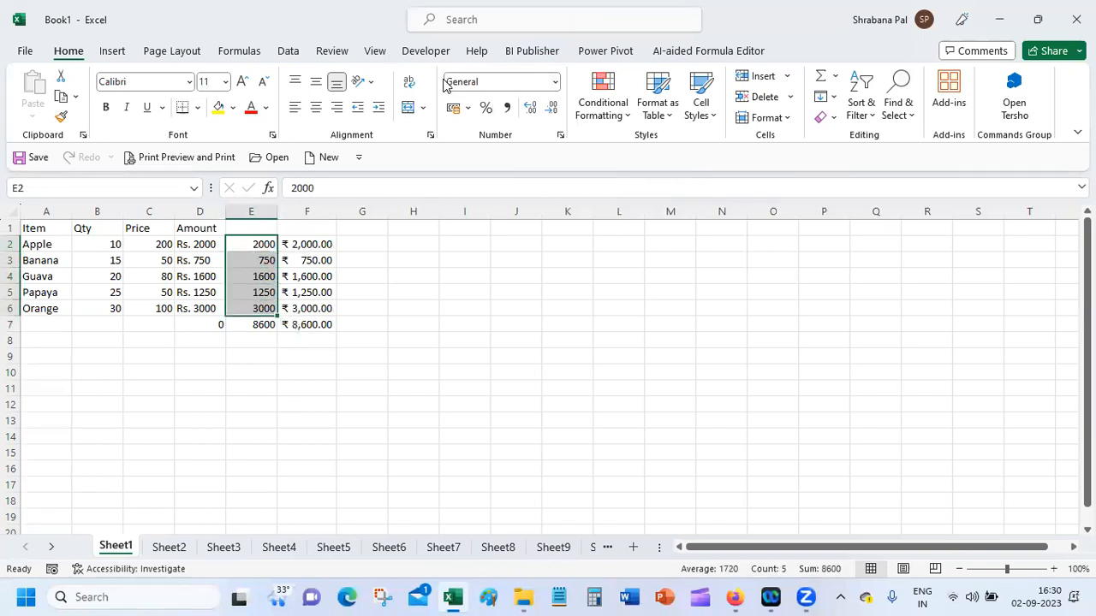
{"action": "left_click", "coordinate": [556, 81]}
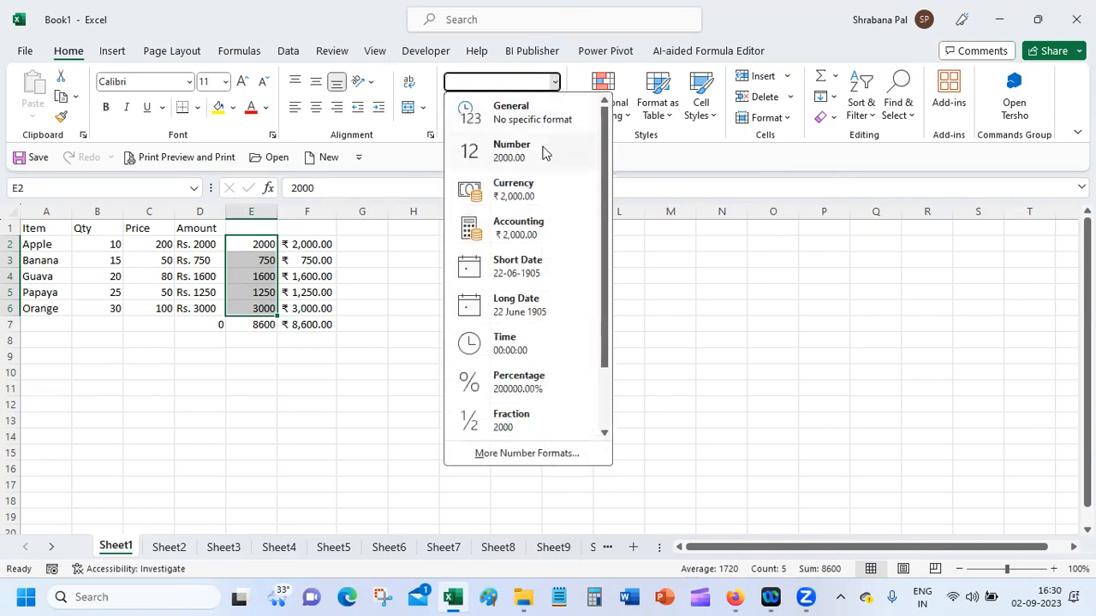
{"action": "left_click", "coordinate": [537, 227]}
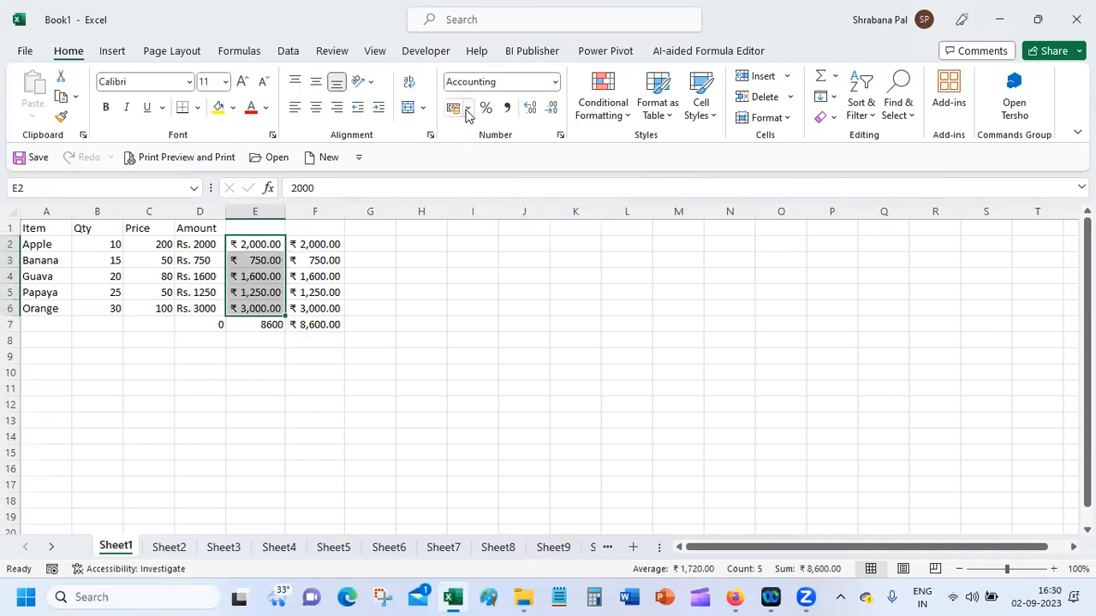
Step: Review the accounting currency symbols and the custom format code behind the rupee format of E2:E6
{"action": "left_click", "coordinate": [468, 112]}
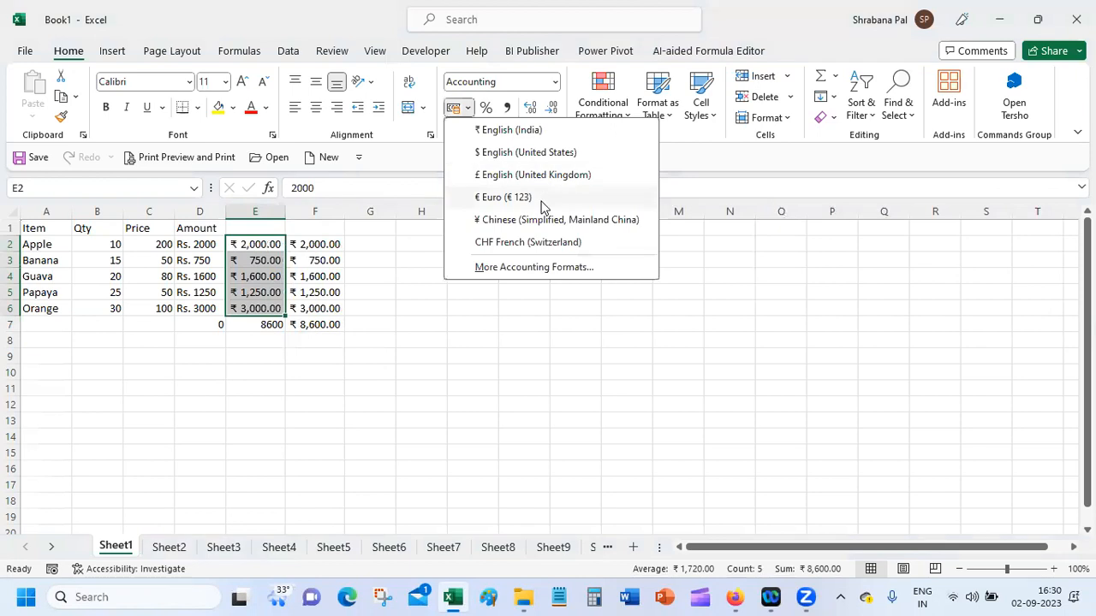
{"action": "left_click", "coordinate": [534, 267]}
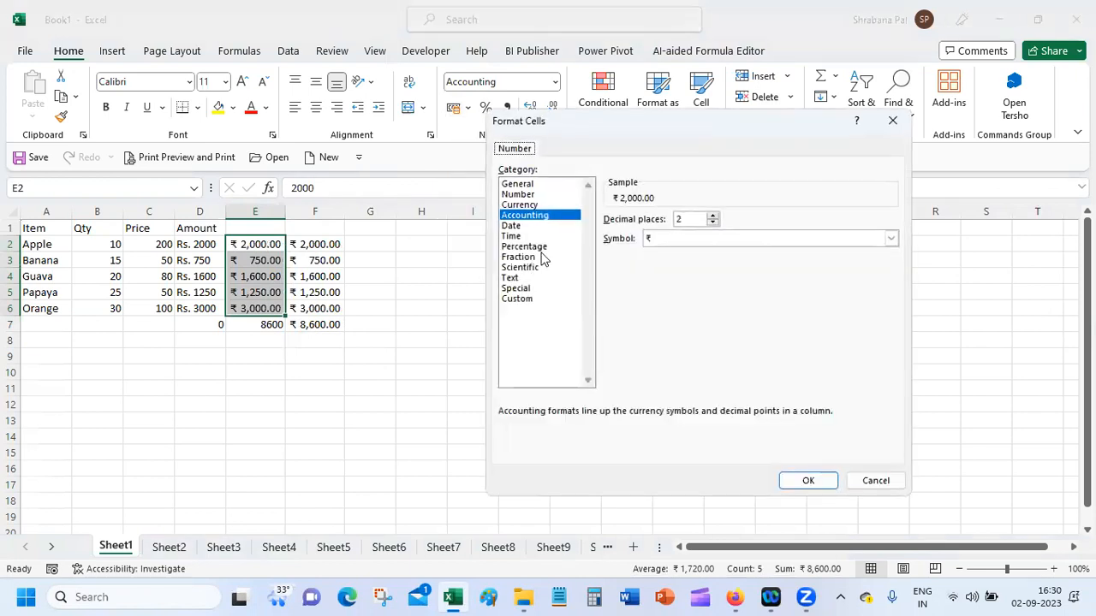
{"action": "left_click", "coordinate": [759, 240]}
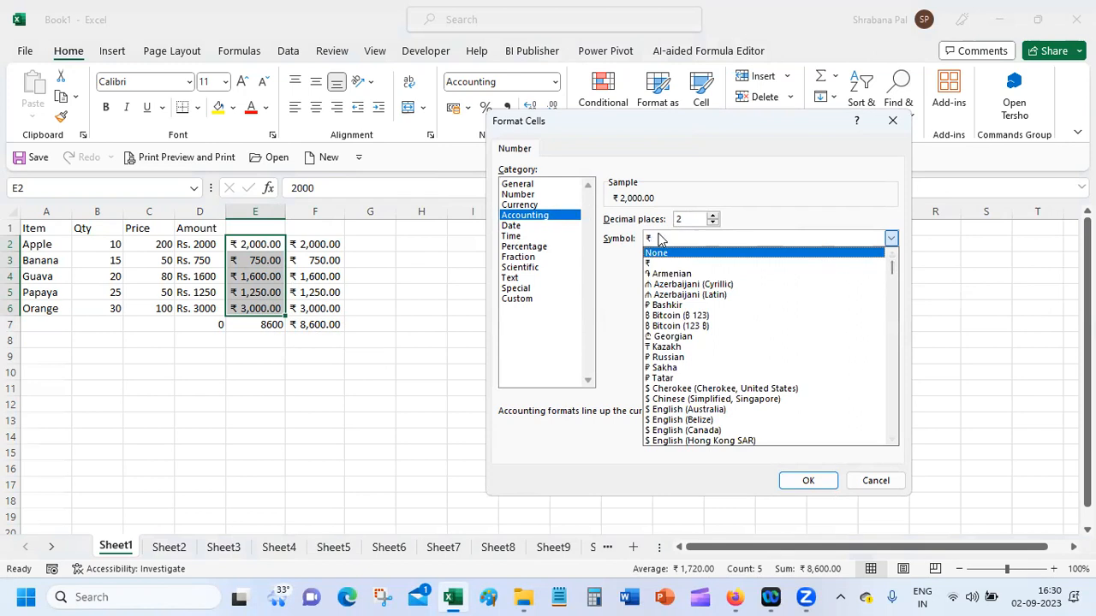
{"action": "left_click_drag", "start_coordinate": [893, 270], "coordinate": [897, 224]}
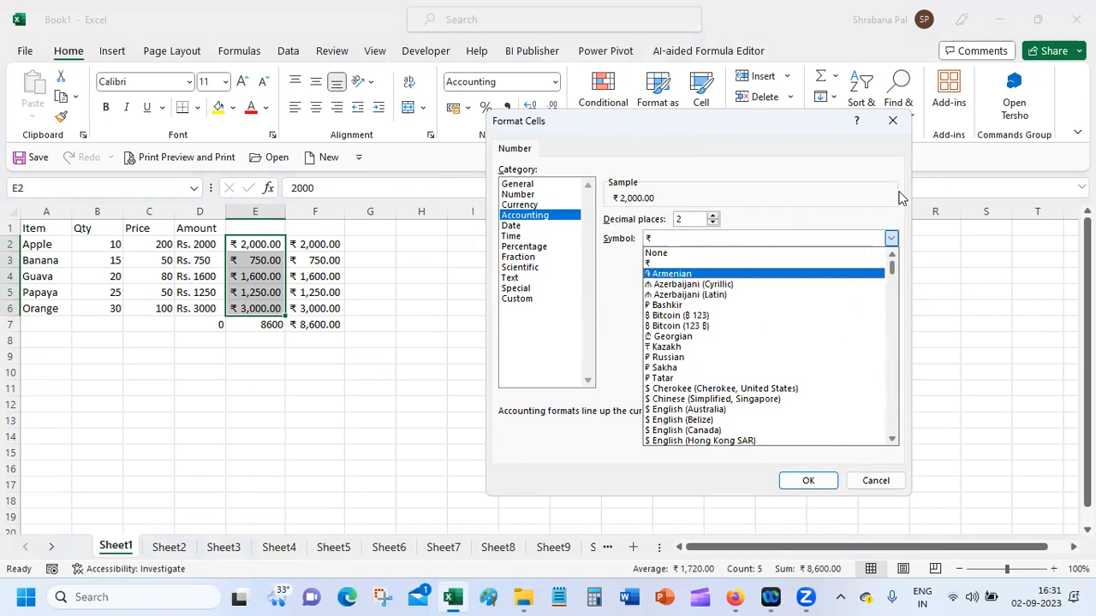
{"action": "left_click", "coordinate": [762, 205]}
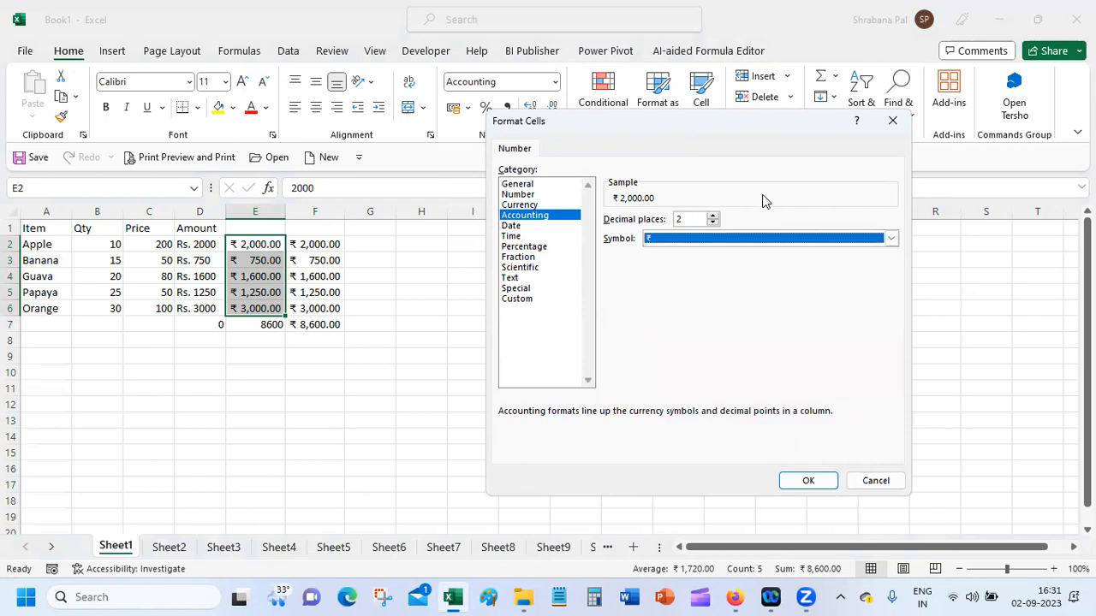
{"action": "left_click", "coordinate": [527, 297]}
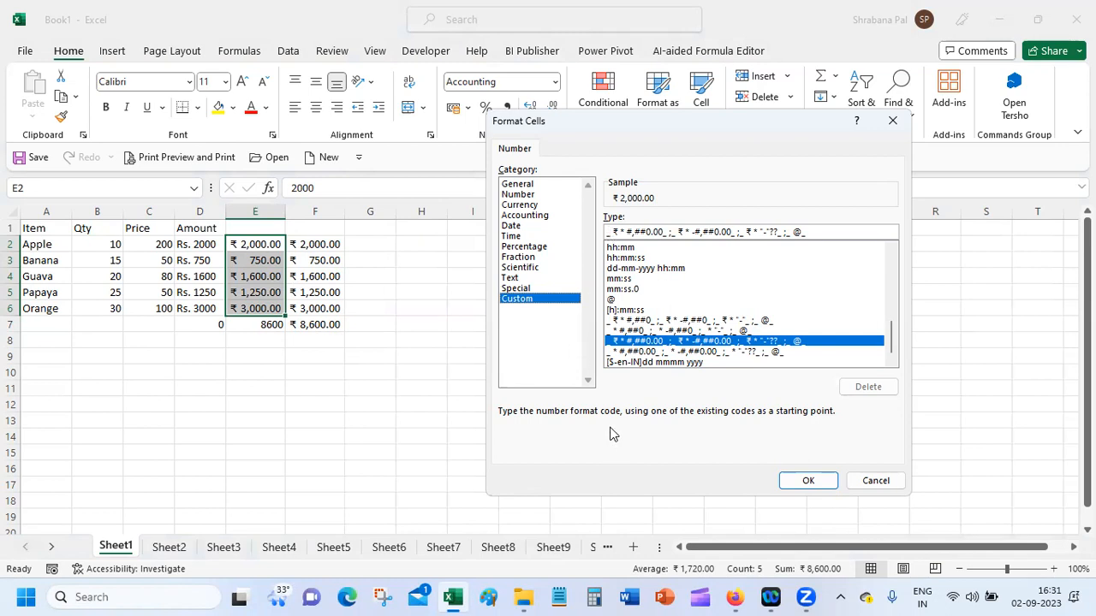
{"action": "left_click", "coordinate": [813, 479]}
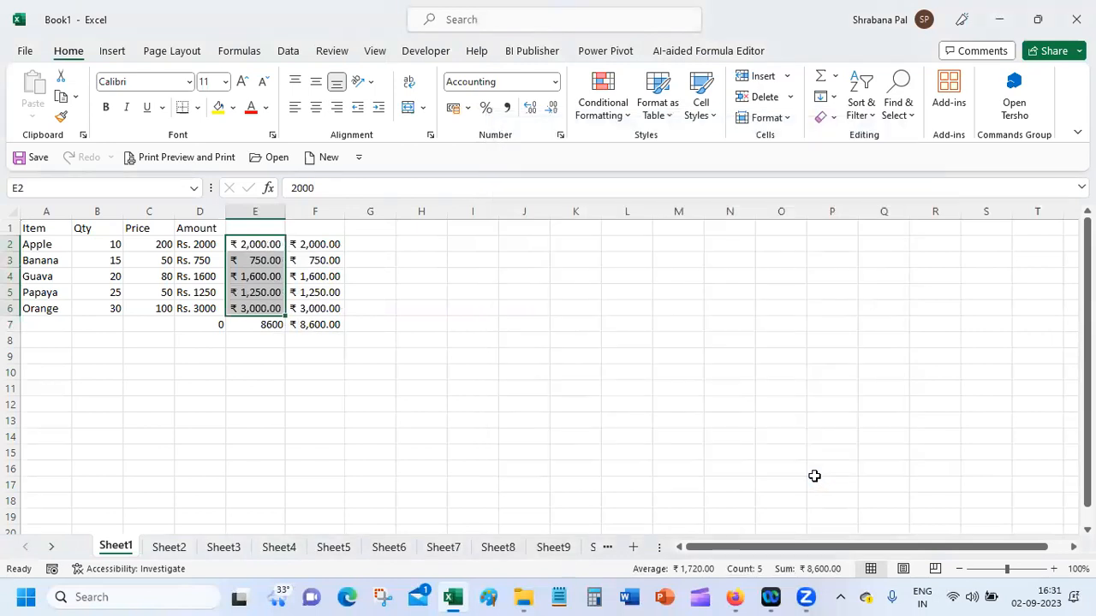
{"action": "left_click", "coordinate": [467, 108]}
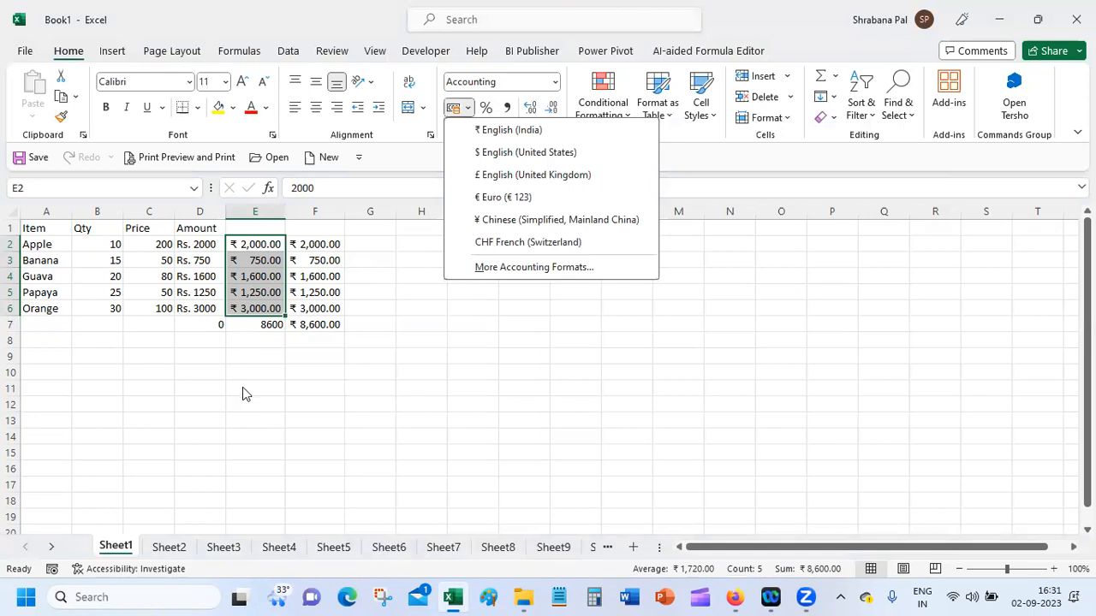
{"action": "left_click", "coordinate": [565, 67]}
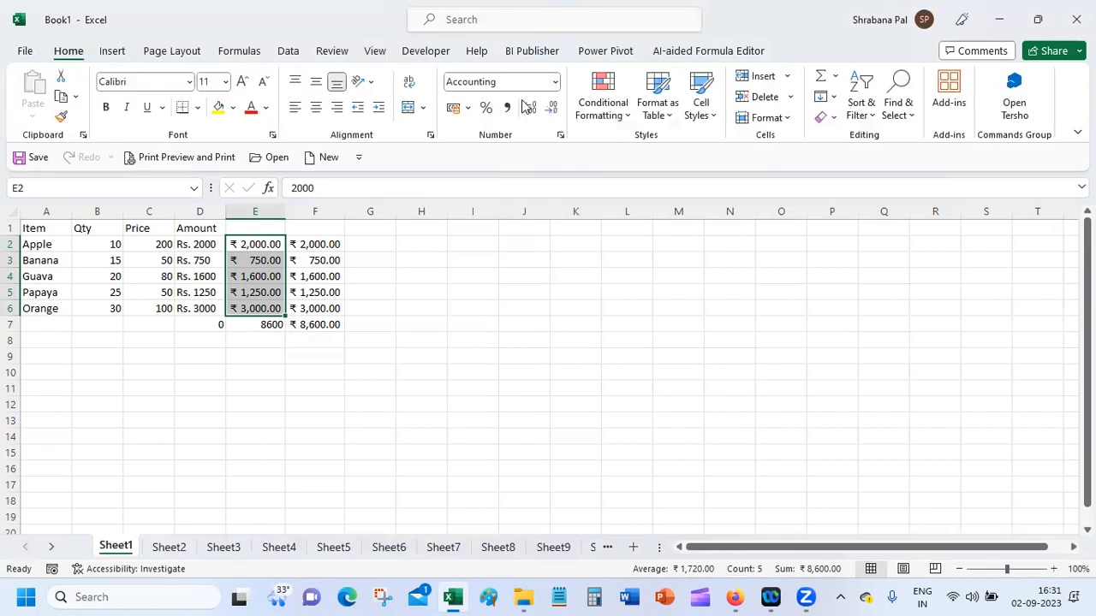
Step: Shorten the custom number format of E2:E6 to "_ ₹ * #" so the rupee amounts have no thousands separator or decimals
{"action": "left_click", "coordinate": [558, 139]}
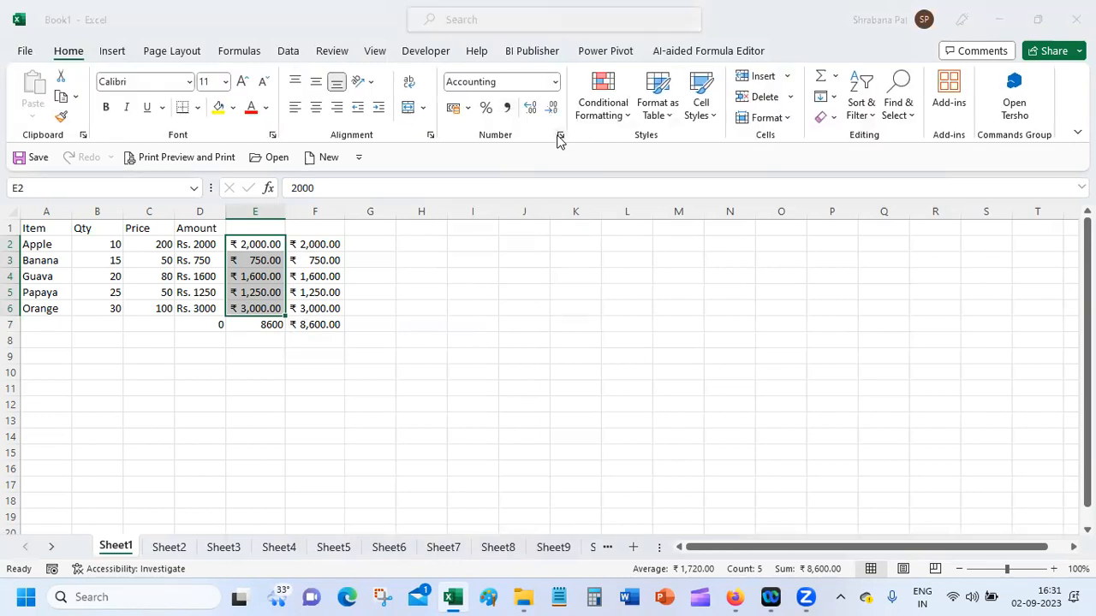
{"action": "left_click", "coordinate": [554, 301]}
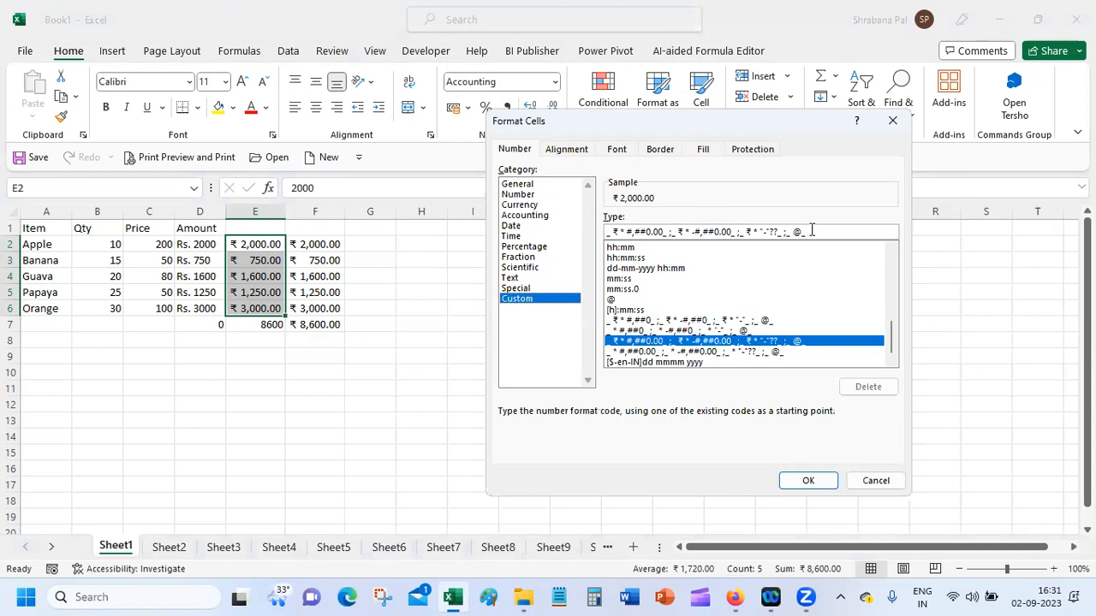
{"action": "left_click_drag", "start_coordinate": [667, 232], "coordinate": [856, 231]}
{"action": "key", "text": "BackSpace"}
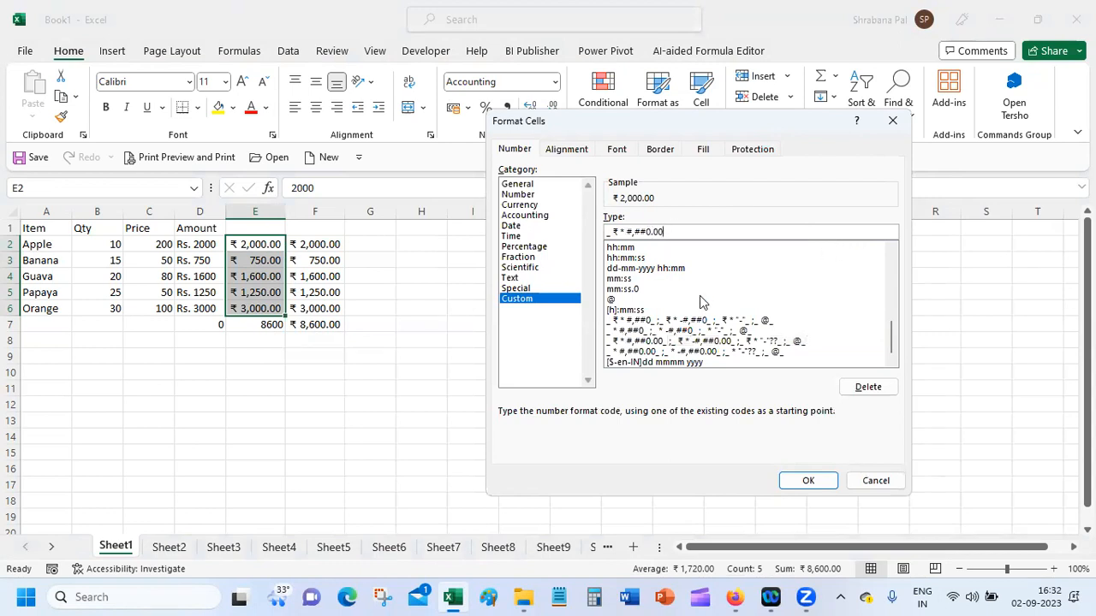
{"action": "left_click_drag", "start_coordinate": [633, 232], "coordinate": [683, 238]}
{"action": "key", "text": "BackSpace"}
{"action": "left_click", "coordinate": [808, 481]}
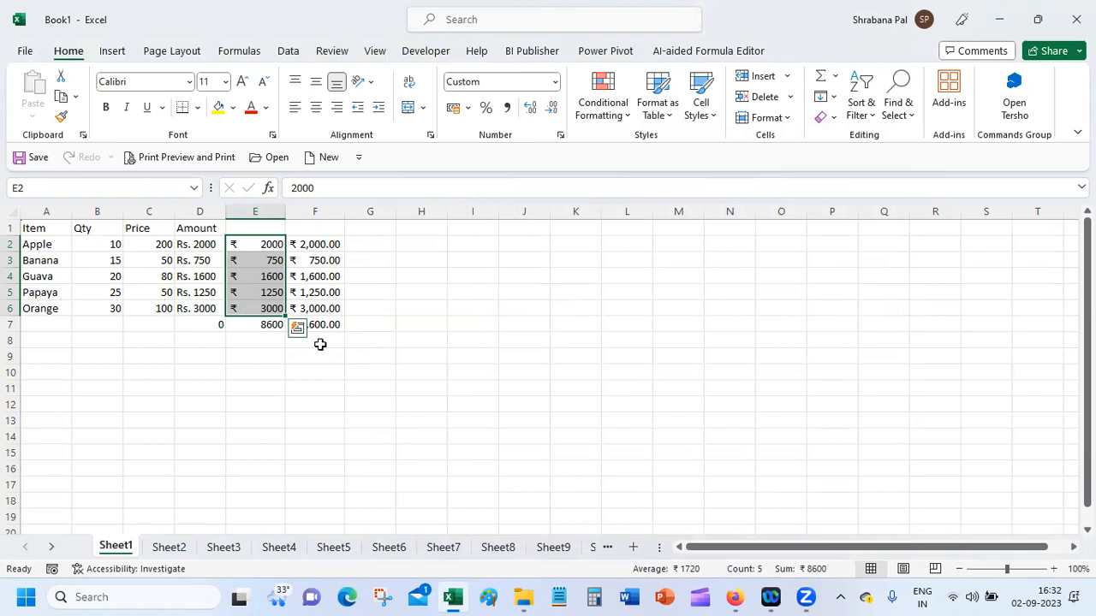
{"action": "left_click", "coordinate": [240, 278]}
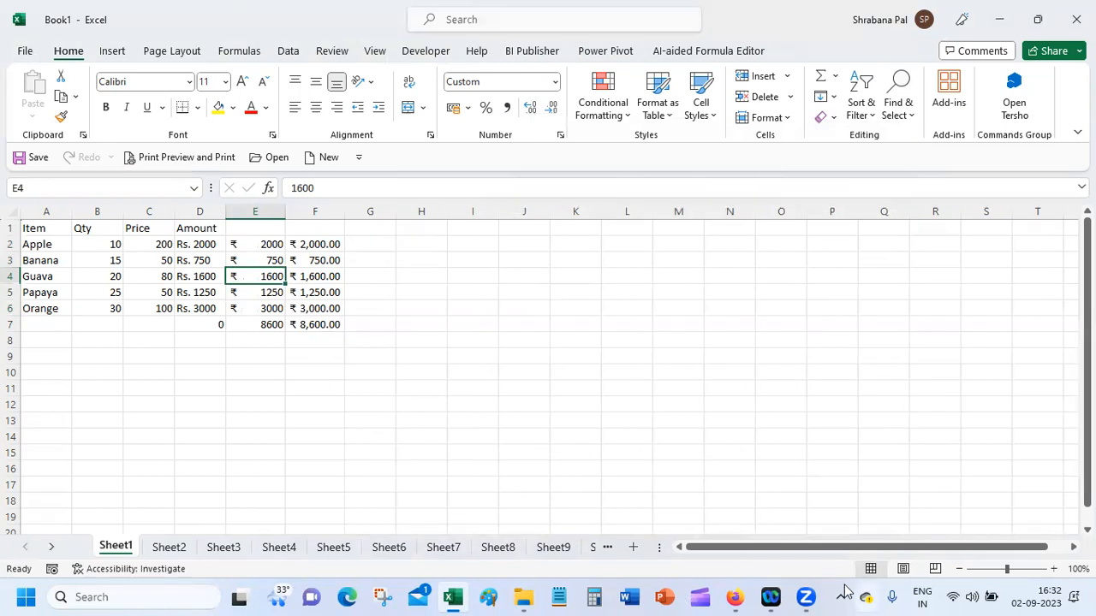
Step: Switch to the Google Meet tab in Firefox to view the participant's shared Excel screen, closing the accidentally started PowerPoint
{"action": "mouse_move", "coordinate": [738, 597]}
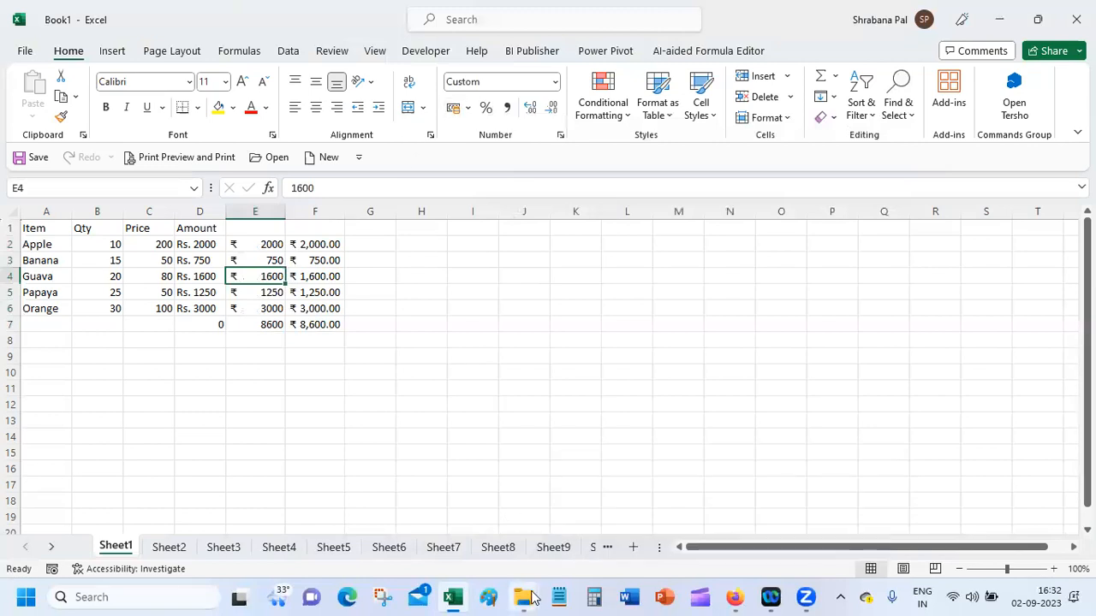
{"action": "left_click", "coordinate": [454, 597]}
{"action": "mouse_move", "coordinate": [734, 597]}
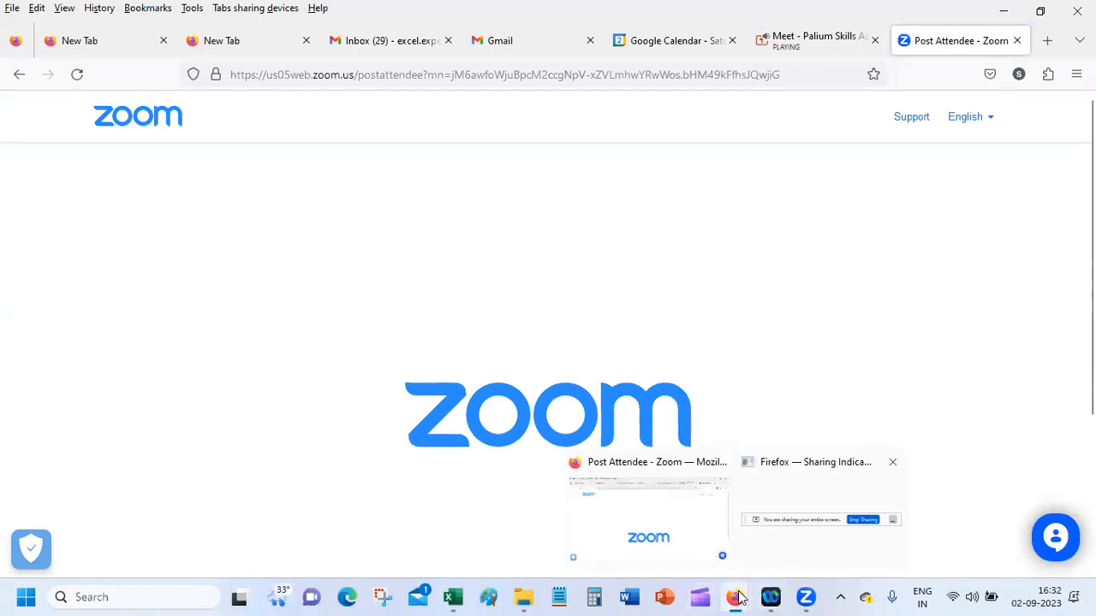
{"action": "left_click", "coordinate": [801, 43]}
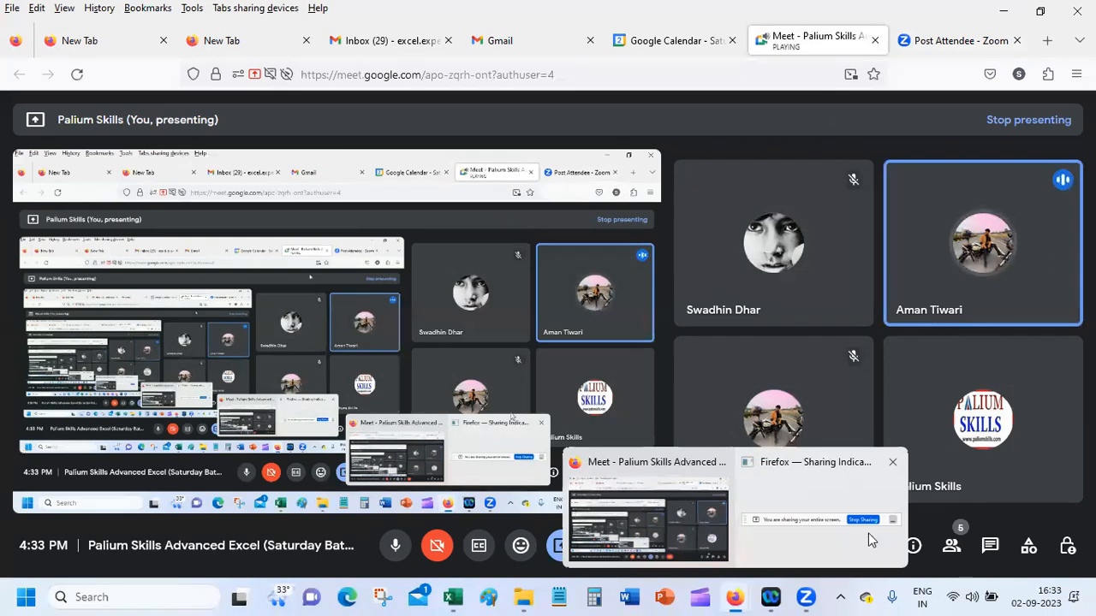
{"action": "left_click", "coordinate": [665, 600]}
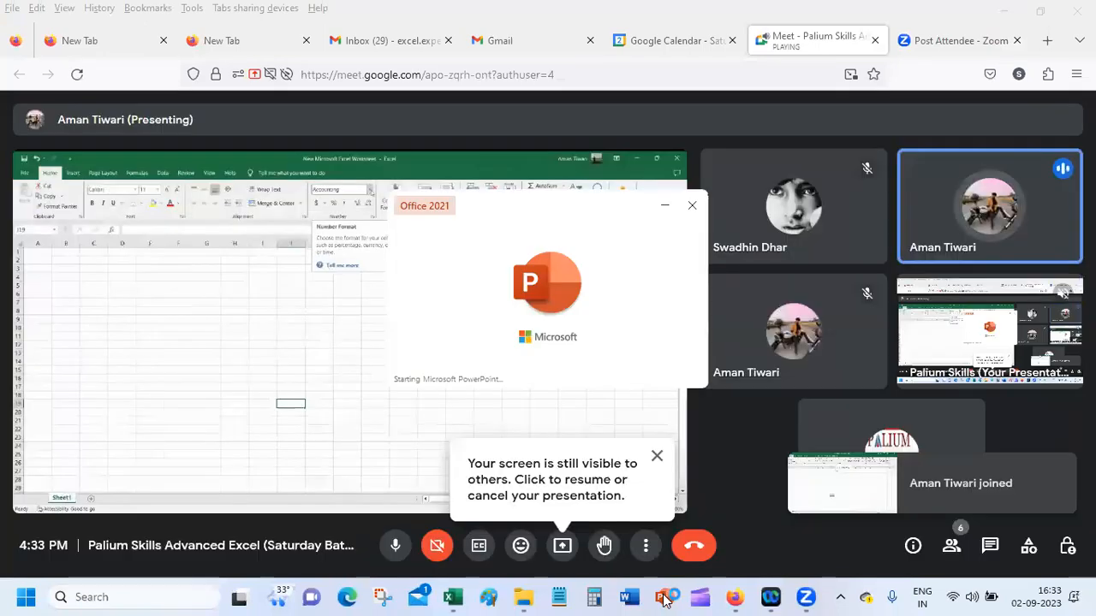
{"action": "left_click", "coordinate": [690, 203]}
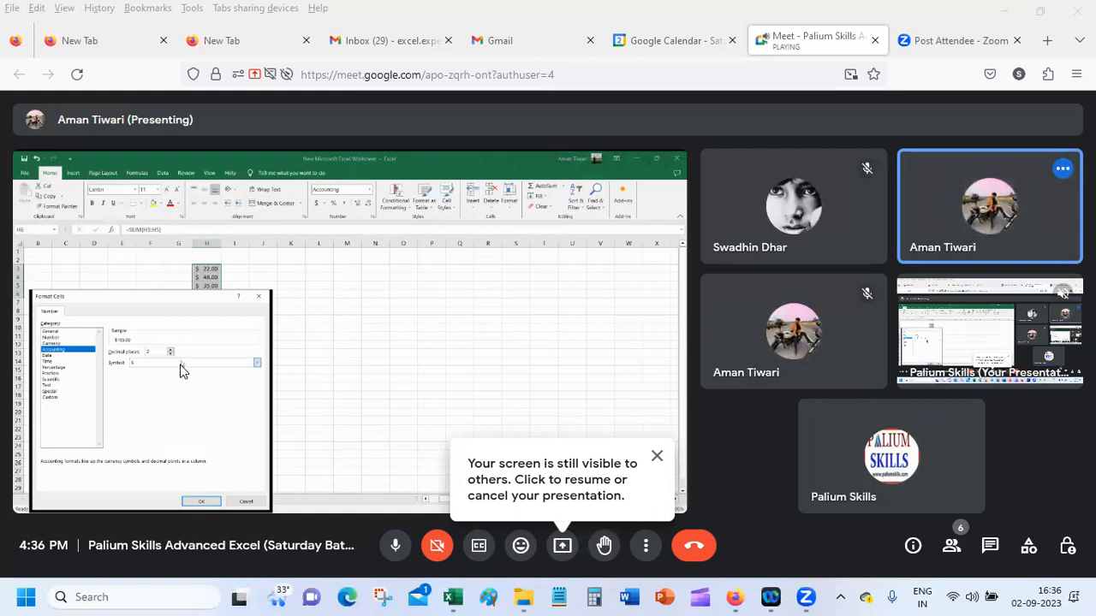
Step: Return to Excel and browse the Accounting currency symbols for E4 to the Indian rupee entries, leaving the format uncommitted
{"action": "left_click", "coordinate": [451, 597]}
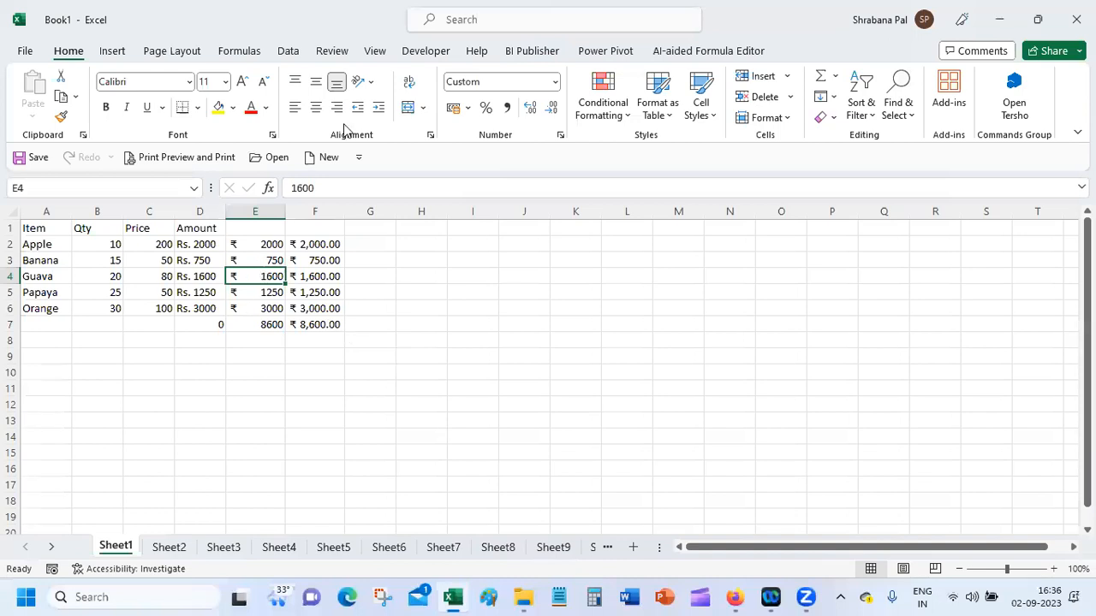
{"action": "left_click", "coordinate": [468, 108]}
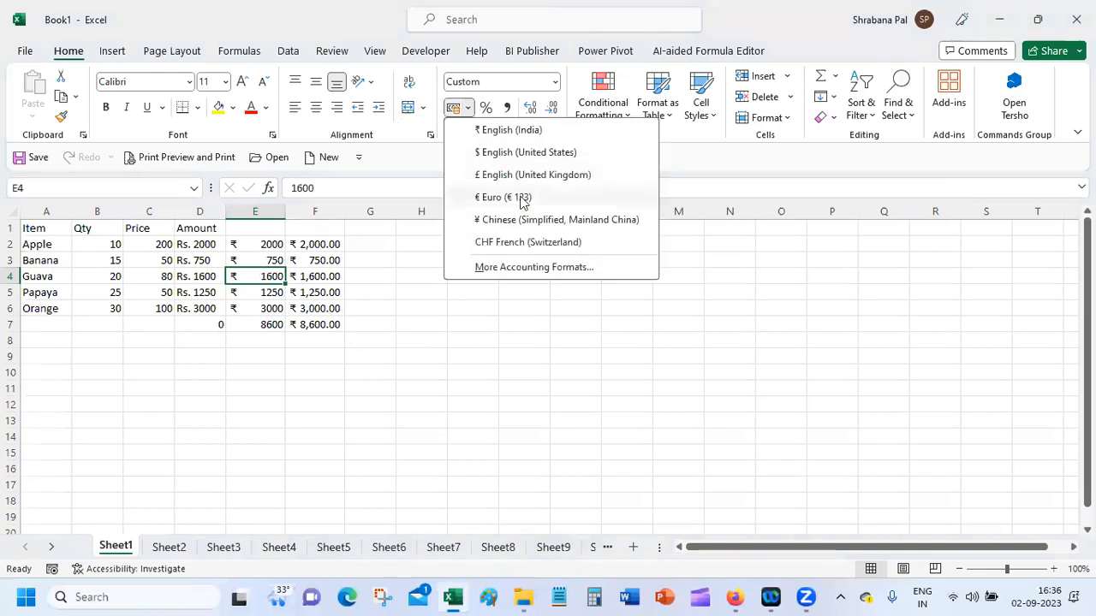
{"action": "left_click", "coordinate": [535, 267]}
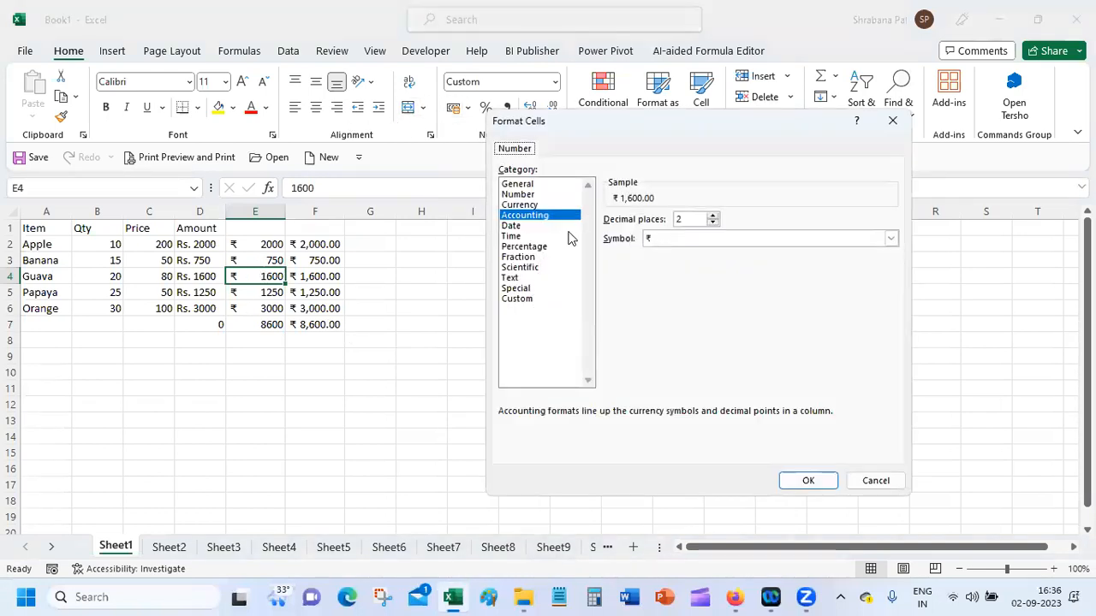
{"action": "left_click", "coordinate": [891, 238]}
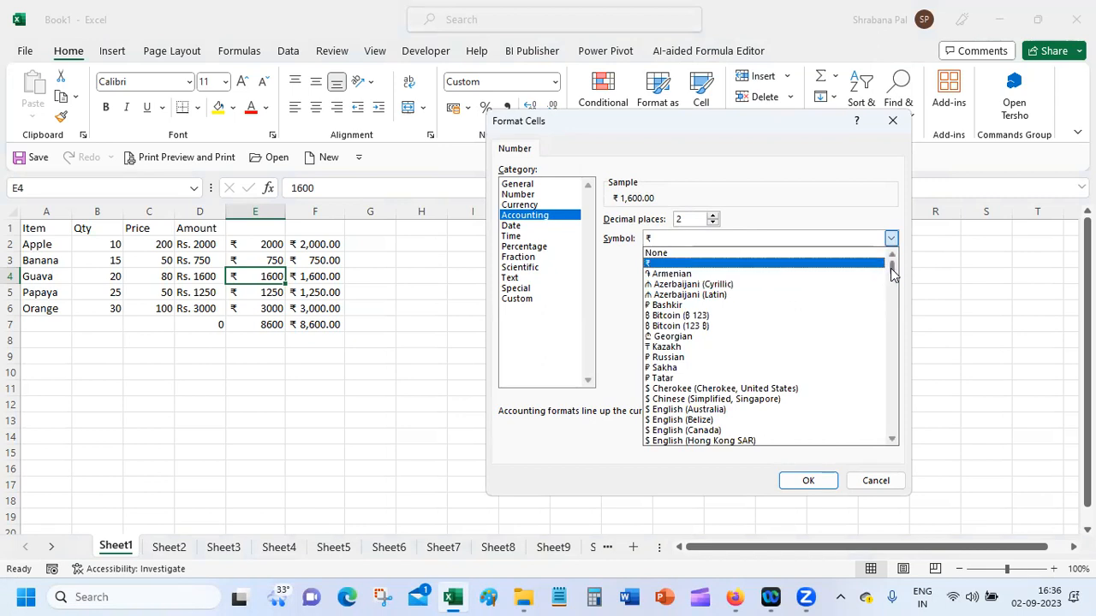
{"action": "left_click_drag", "start_coordinate": [893, 272], "coordinate": [893, 310]}
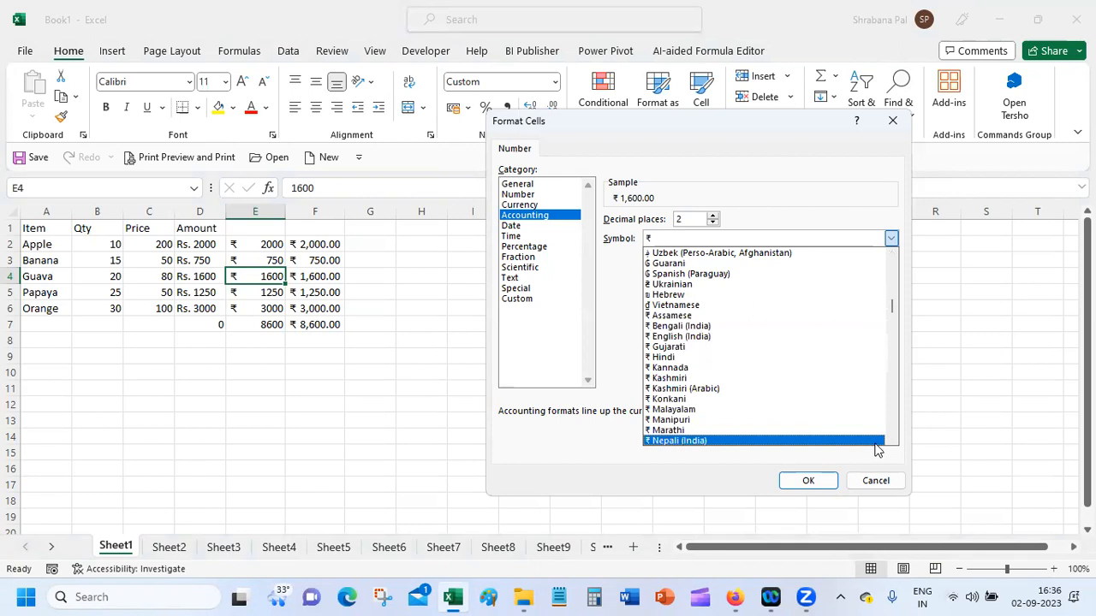
{"action": "left_click_drag", "start_coordinate": [894, 305], "coordinate": [894, 305]}
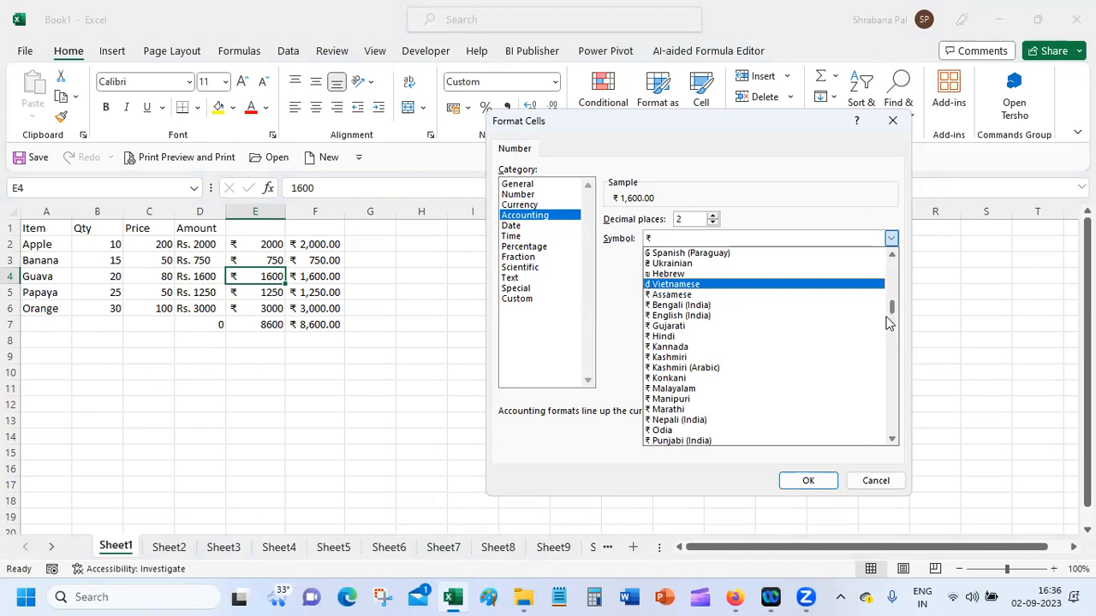
{"action": "left_click_drag", "start_coordinate": [890, 306], "coordinate": [892, 314]}
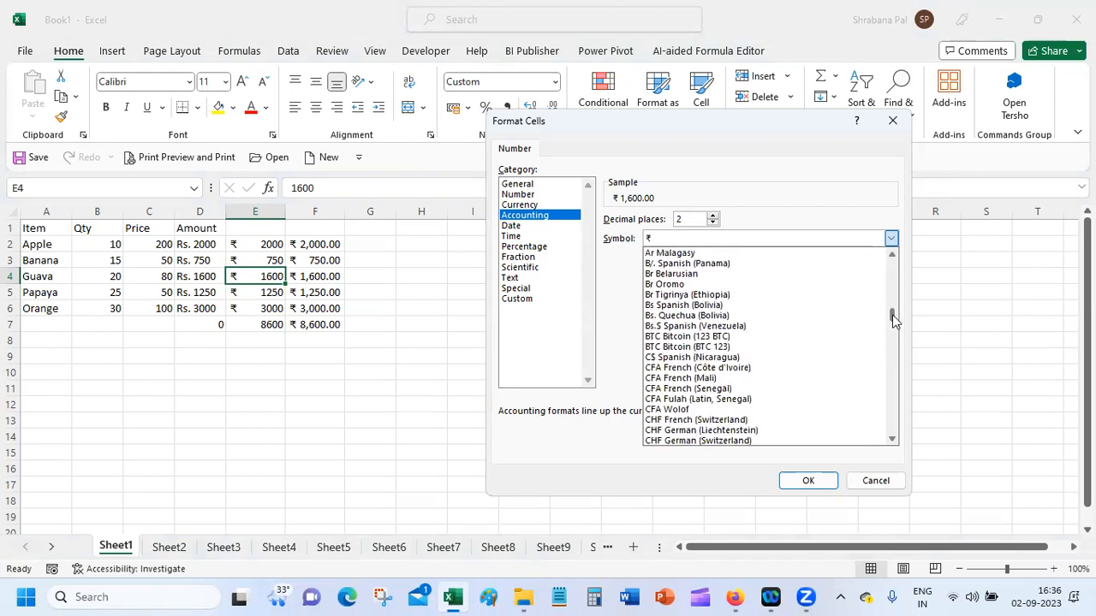
{"action": "left_click", "coordinate": [873, 479]}
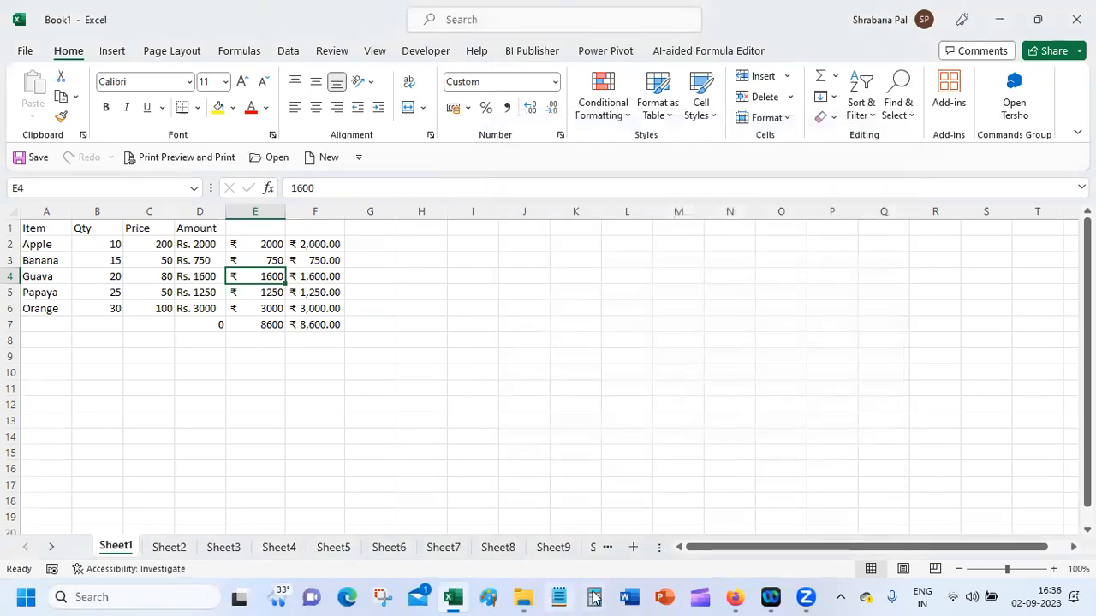
Step: Switch back to the Google Meet window in Firefox
{"action": "left_click", "coordinate": [730, 596]}
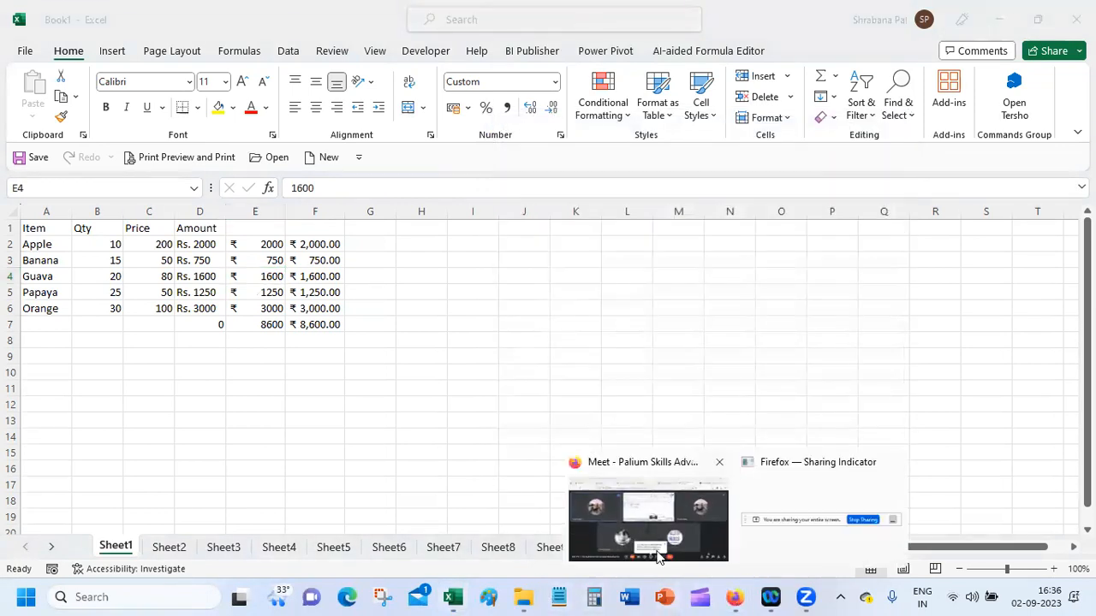
{"action": "left_click", "coordinate": [625, 514]}
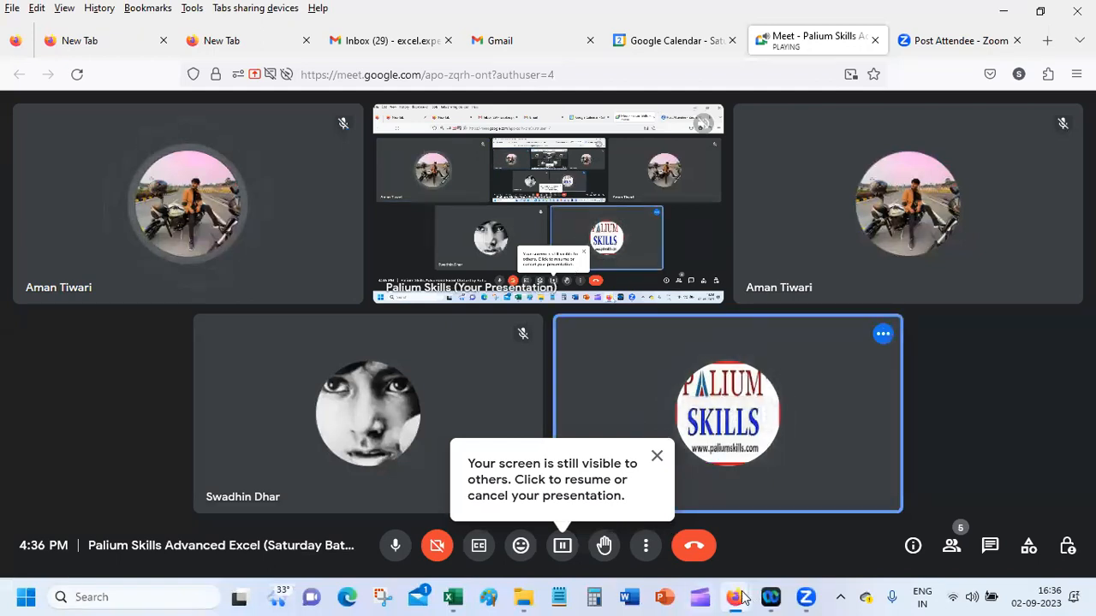
Step: Switch from the Meet window back to the Excel workbook with the fruit amounts
{"action": "mouse_move", "coordinate": [743, 597]}
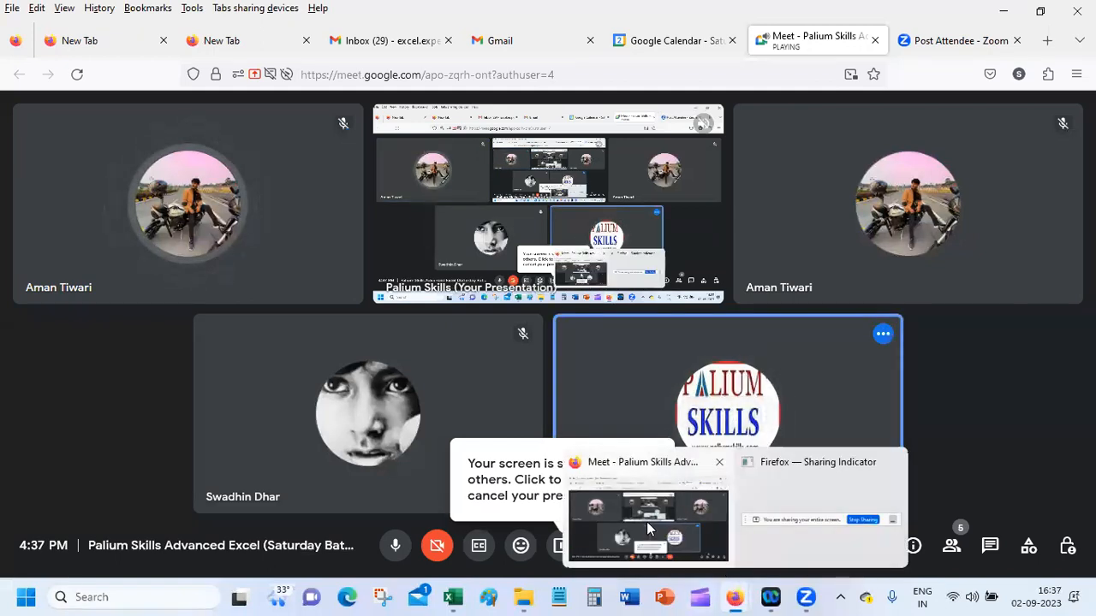
{"action": "left_click", "coordinate": [453, 598]}
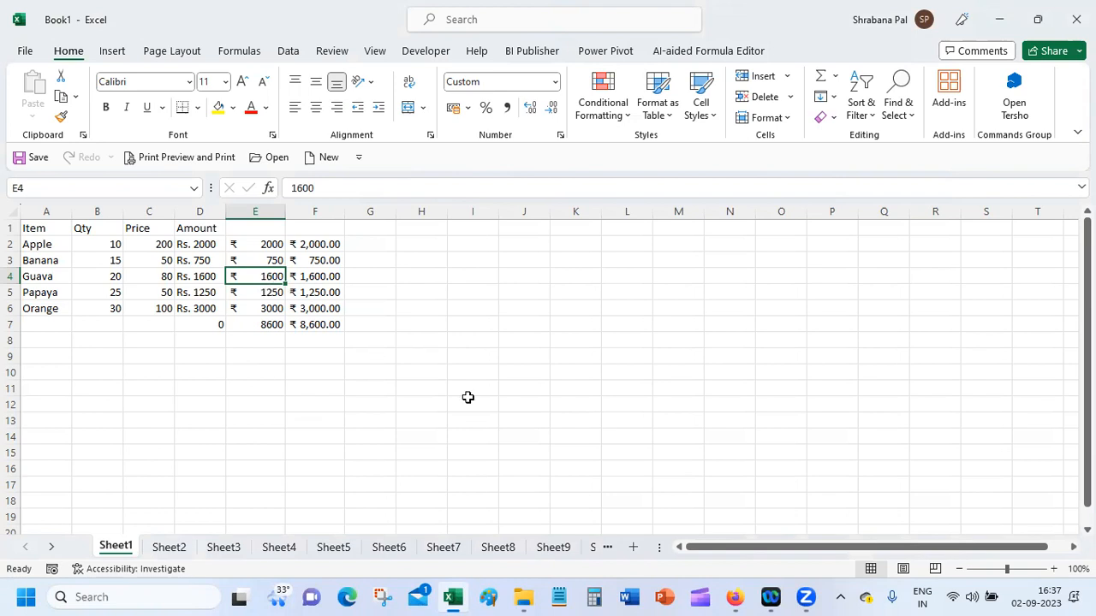
{"action": "mouse_move", "coordinate": [741, 597]}
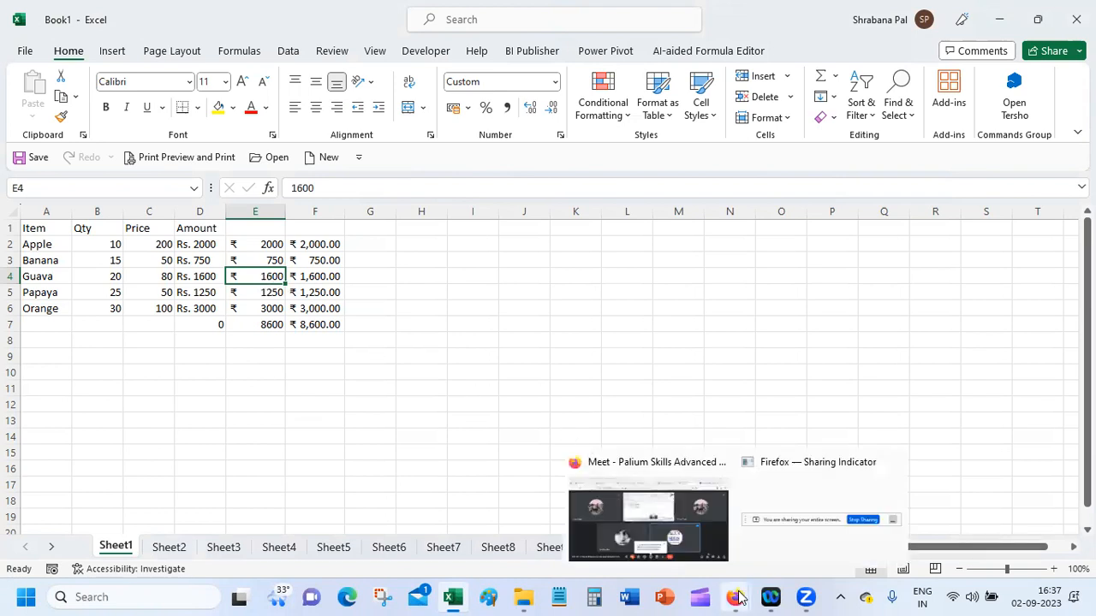
{"action": "left_click", "coordinate": [398, 375]}
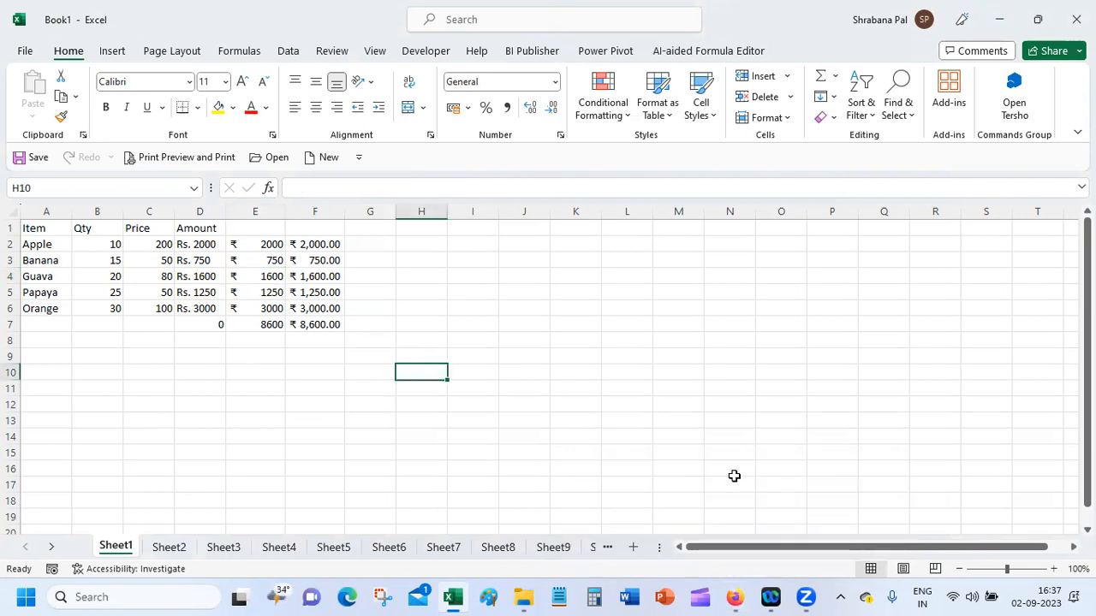
Step: Show the Google Meet call full screen in Firefox and resume the paused screen presentation
{"action": "mouse_move", "coordinate": [735, 597]}
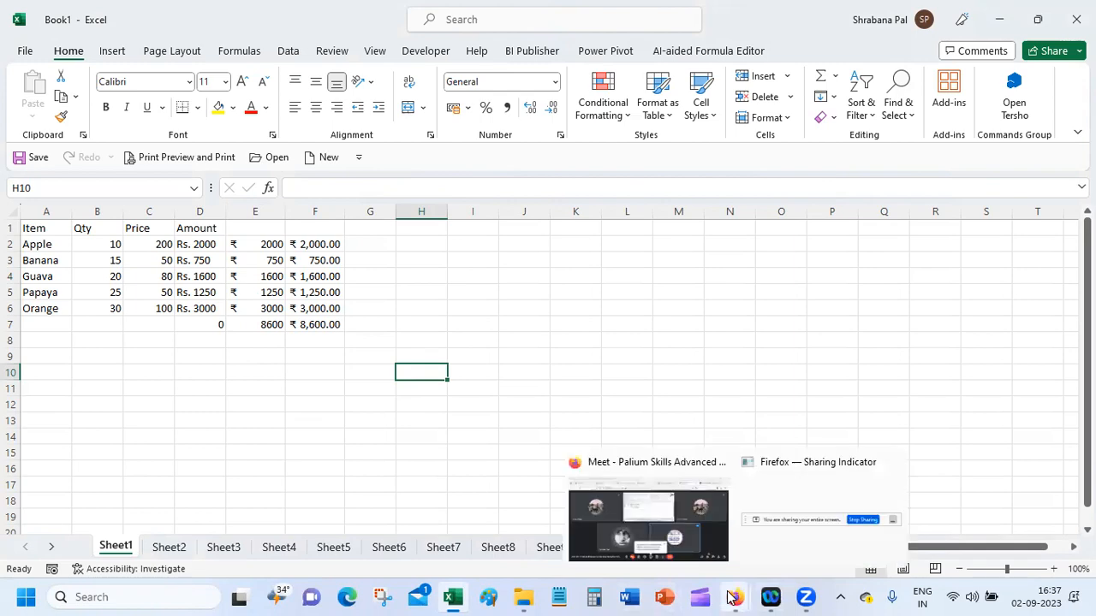
{"action": "left_click", "coordinate": [650, 522]}
{"action": "double_click", "coordinate": [566, 166]}
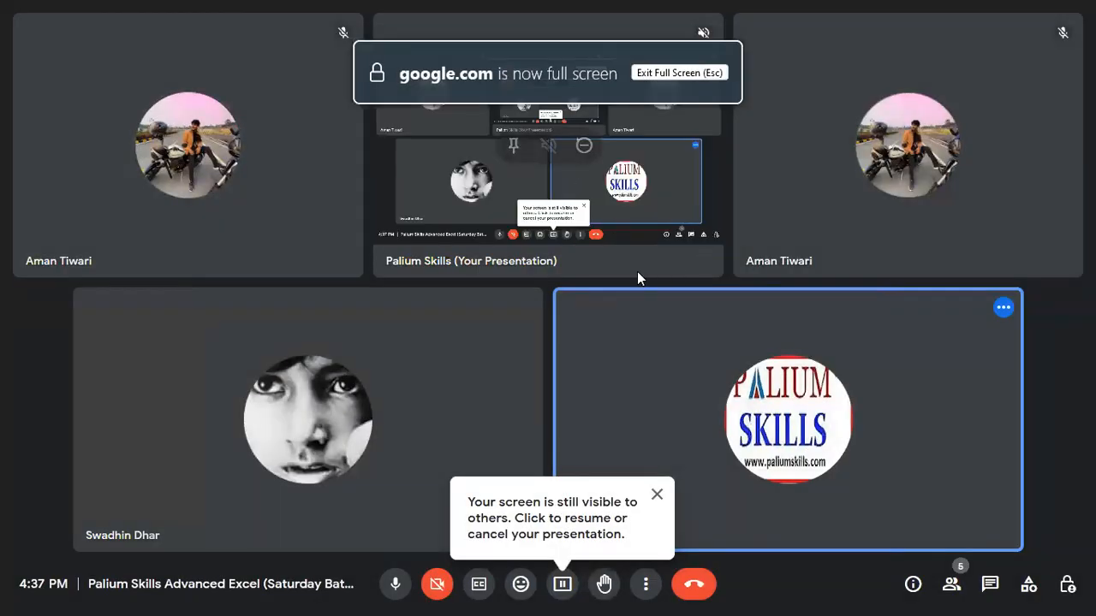
{"action": "left_click", "coordinate": [561, 586]}
{"action": "left_click", "coordinate": [648, 535]}
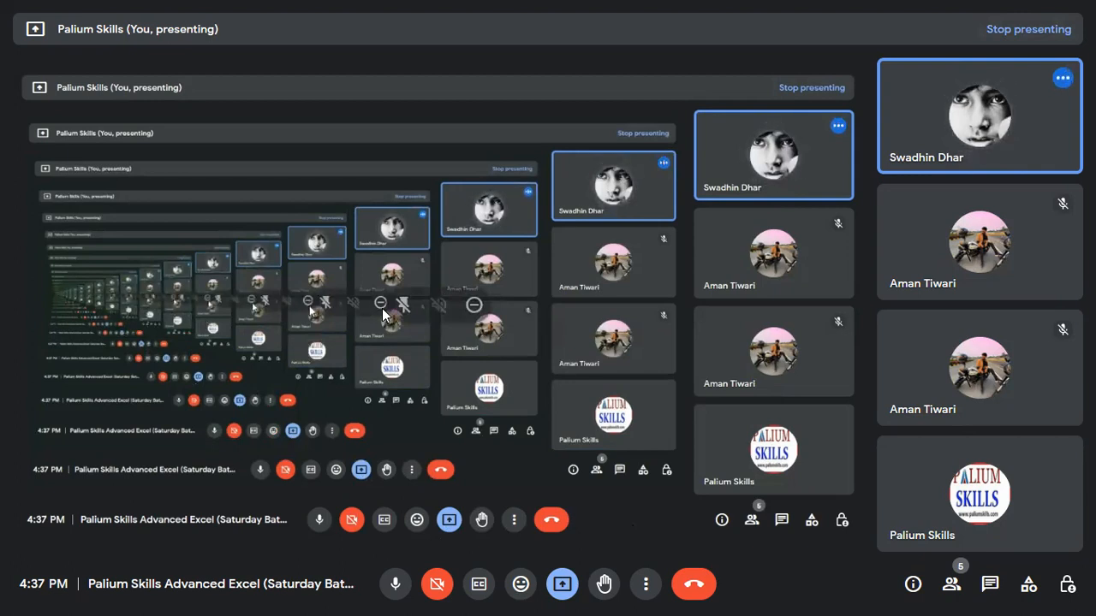
Step: Return to Excel and view the Accounting currency choices for G2:G7 without applying one
{"action": "key", "text": "alt+Tab"}
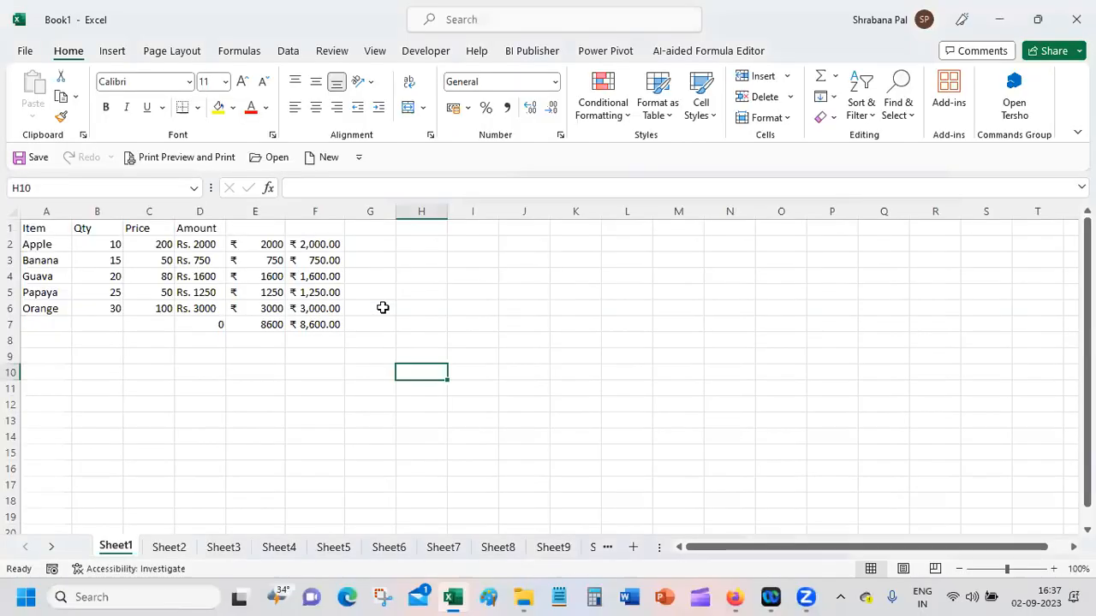
{"action": "left_click", "coordinate": [431, 274]}
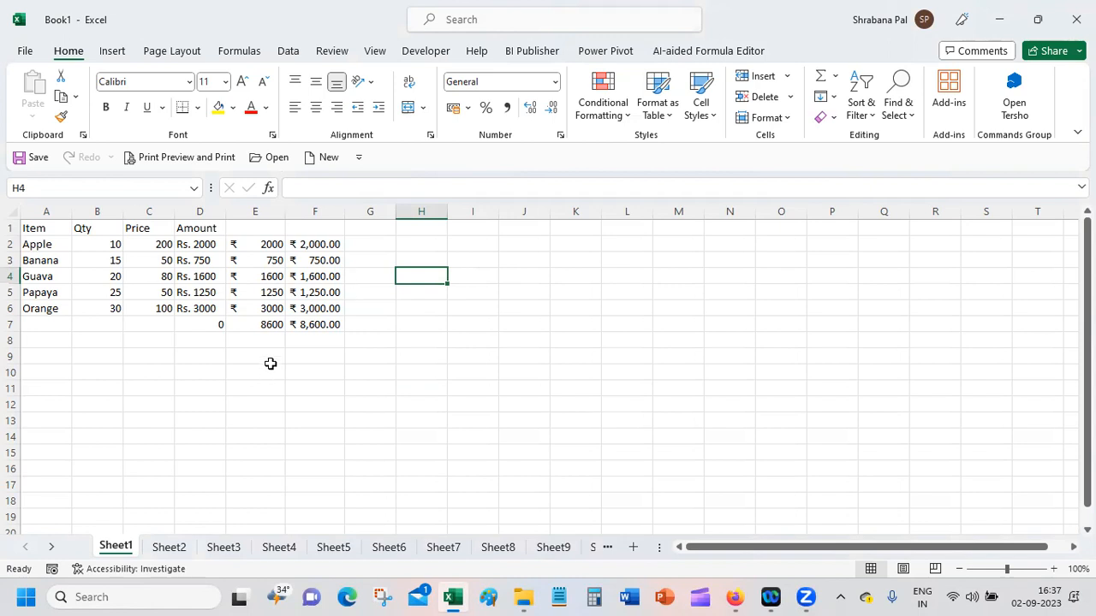
{"action": "left_click", "coordinate": [413, 244]}
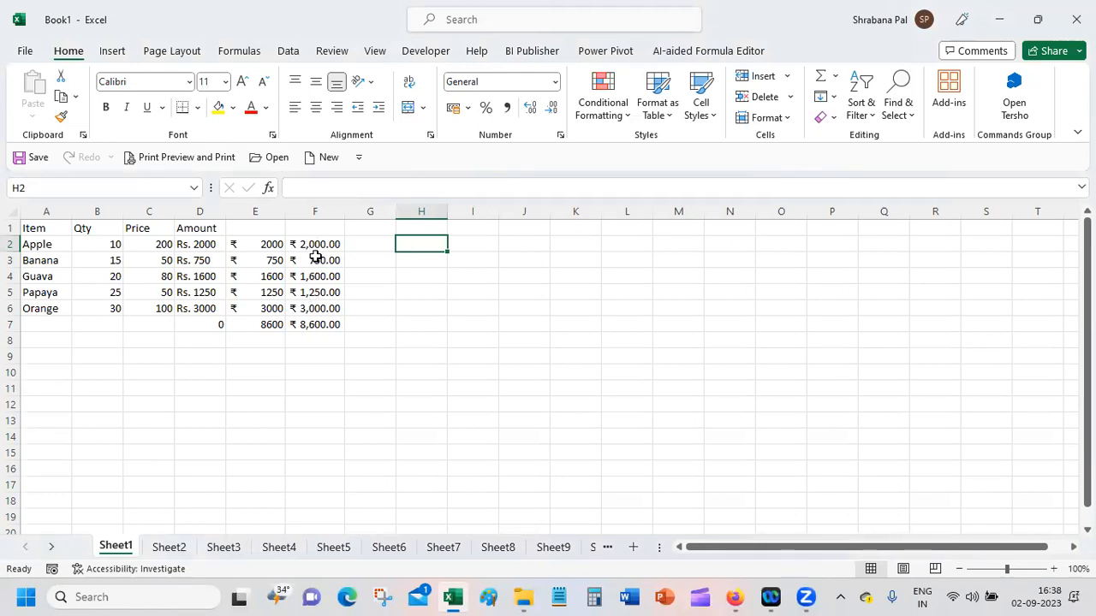
{"action": "left_click_drag", "start_coordinate": [318, 245], "coordinate": [329, 323]}
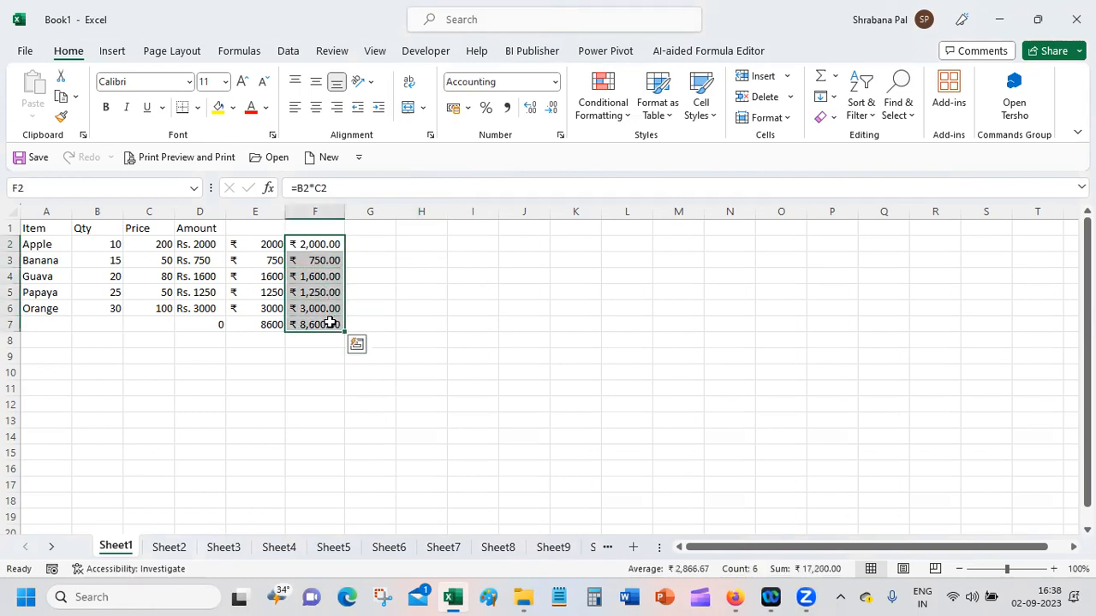
{"action": "left_click_drag", "start_coordinate": [362, 244], "coordinate": [364, 324]}
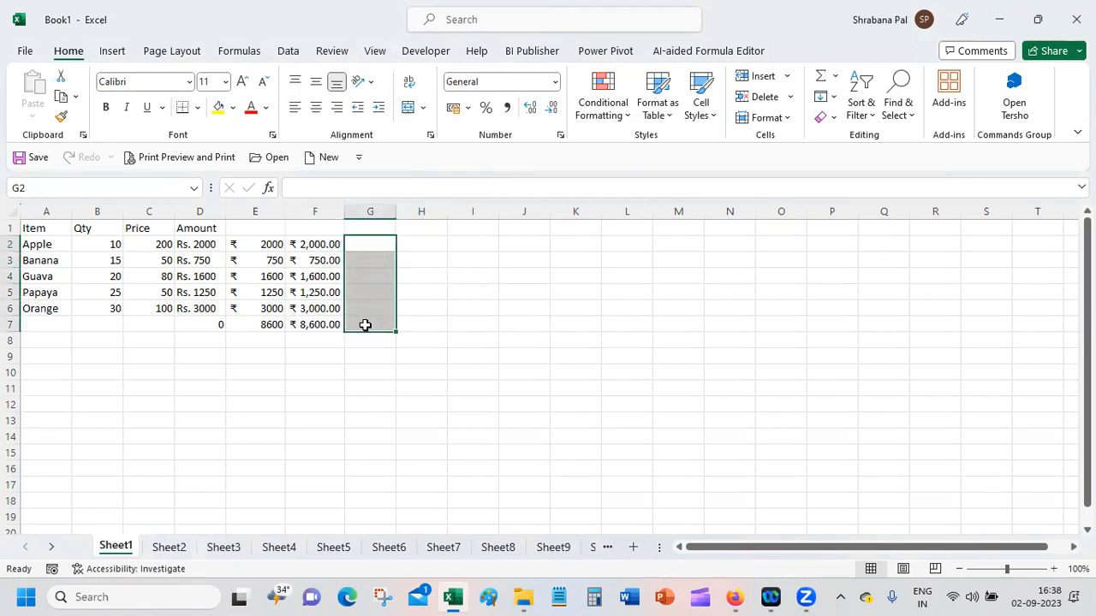
{"action": "left_click", "coordinate": [468, 108]}
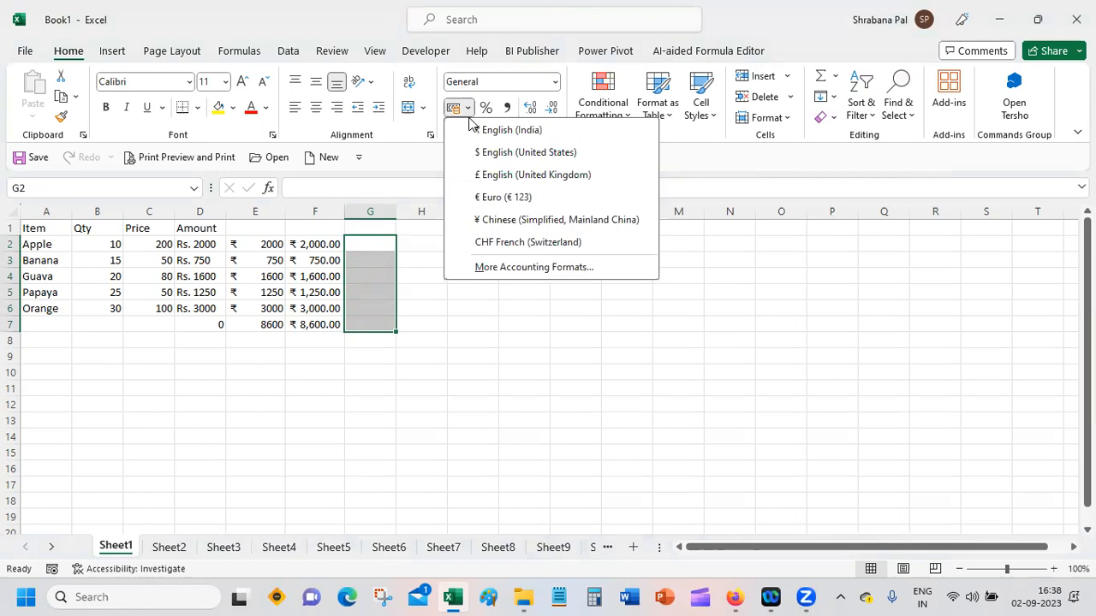
{"action": "left_click", "coordinate": [318, 239]}
Step: Change Apple's quantity in B2 to -10 and widen column F to fit the negative amount
{"action": "left_click", "coordinate": [312, 243]}
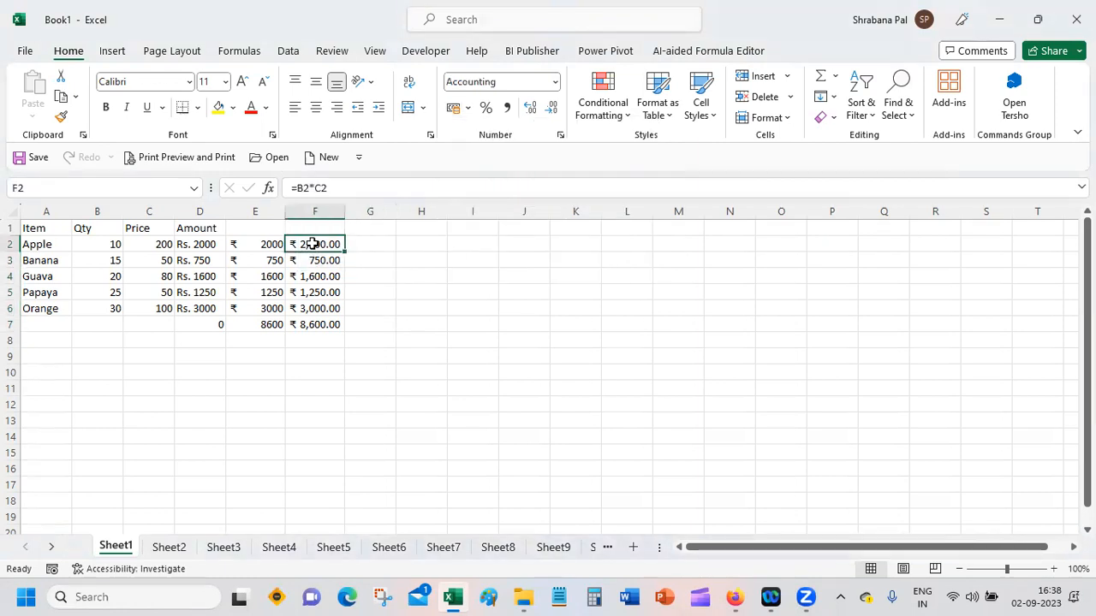
{"action": "left_click", "coordinate": [145, 246]}
{"action": "left_click", "coordinate": [103, 247]}
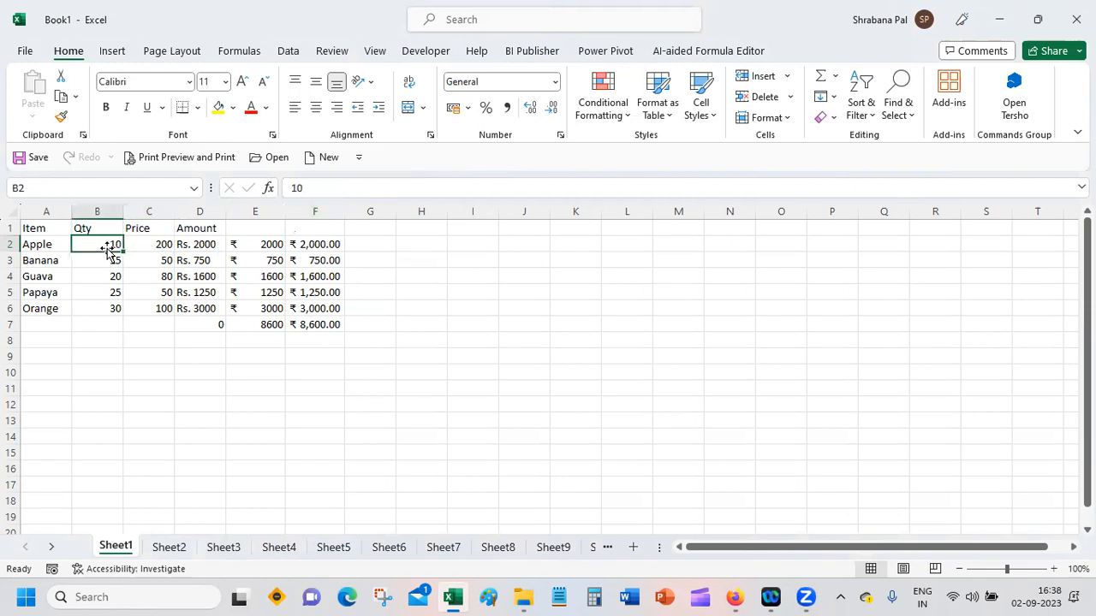
{"action": "left_click", "coordinate": [287, 189]}
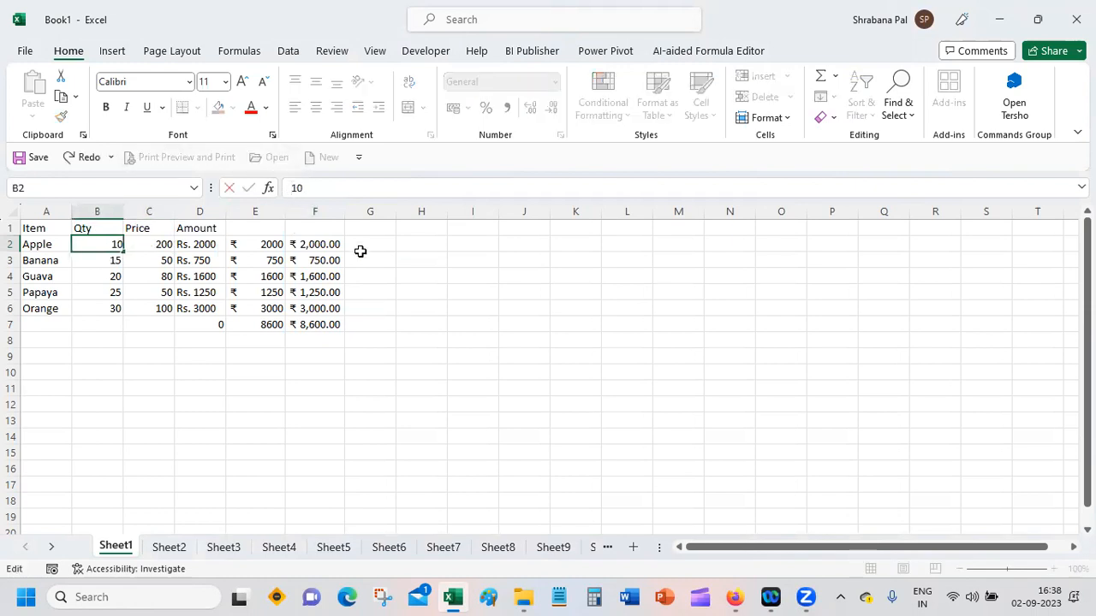
{"action": "type", "text": "-"}
{"action": "key", "text": "Return"}
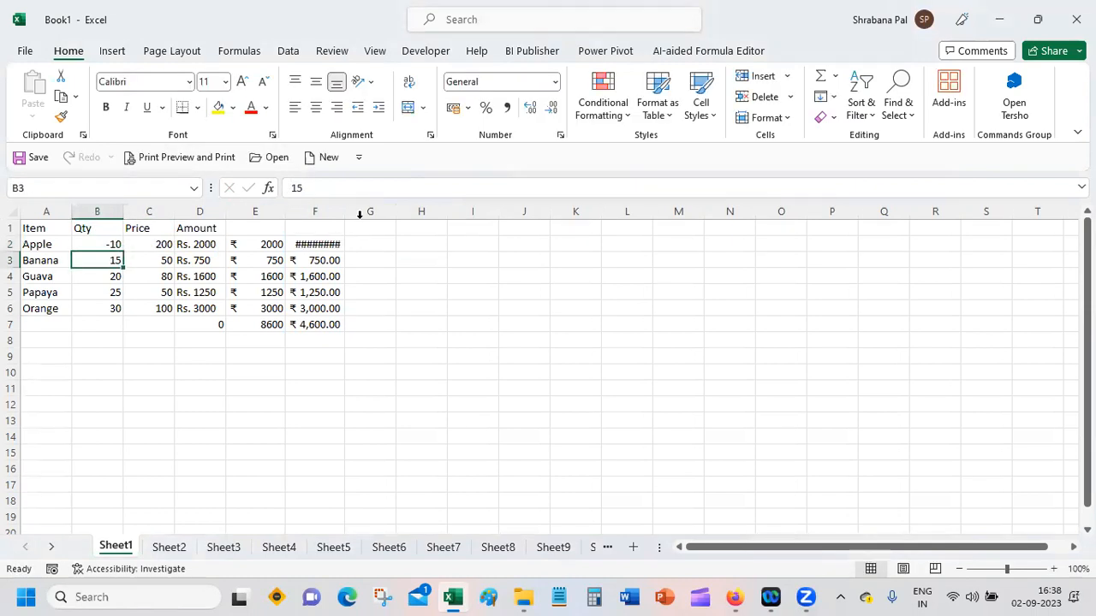
{"action": "left_click_drag", "start_coordinate": [345, 211], "coordinate": [345, 211]}
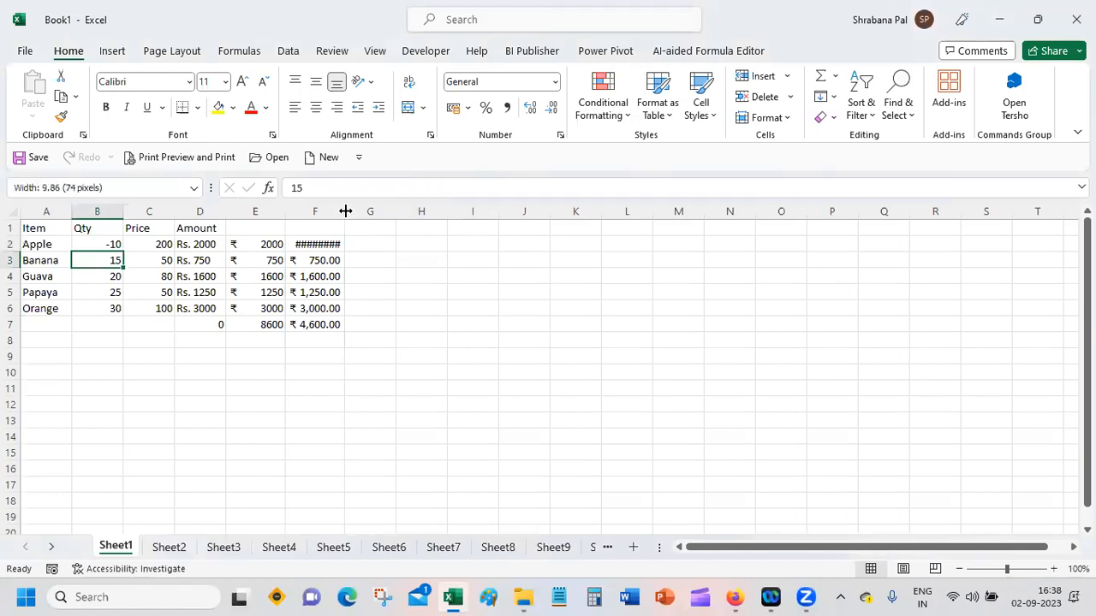
Step: Format F2 as Number with two decimals and a thousands separator, showing negatives in red without a minus sign
{"action": "left_click", "coordinate": [317, 246]}
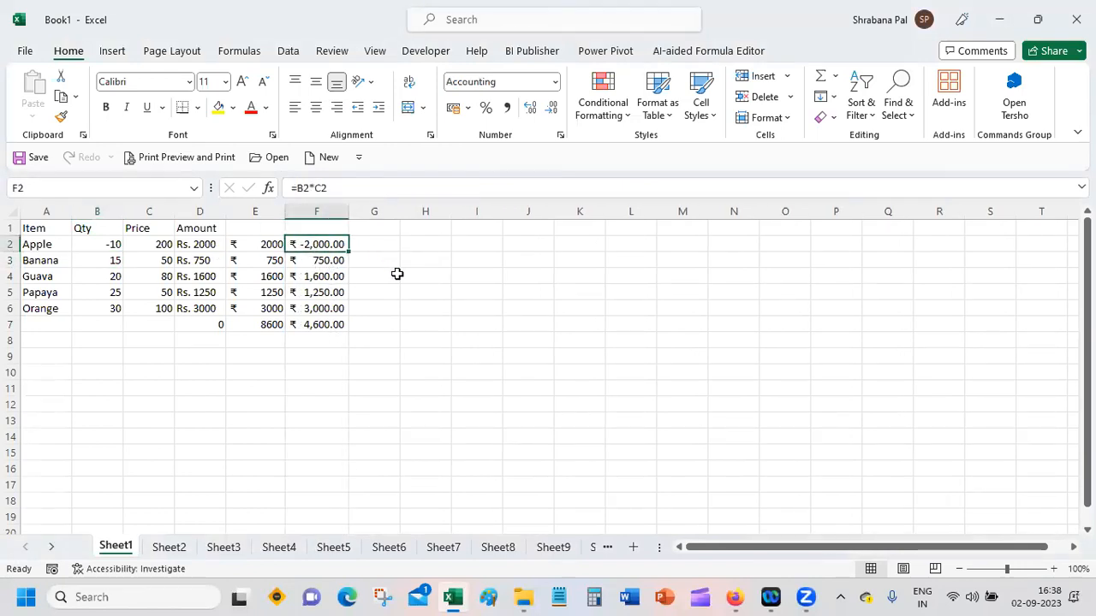
{"action": "left_click", "coordinate": [560, 135]}
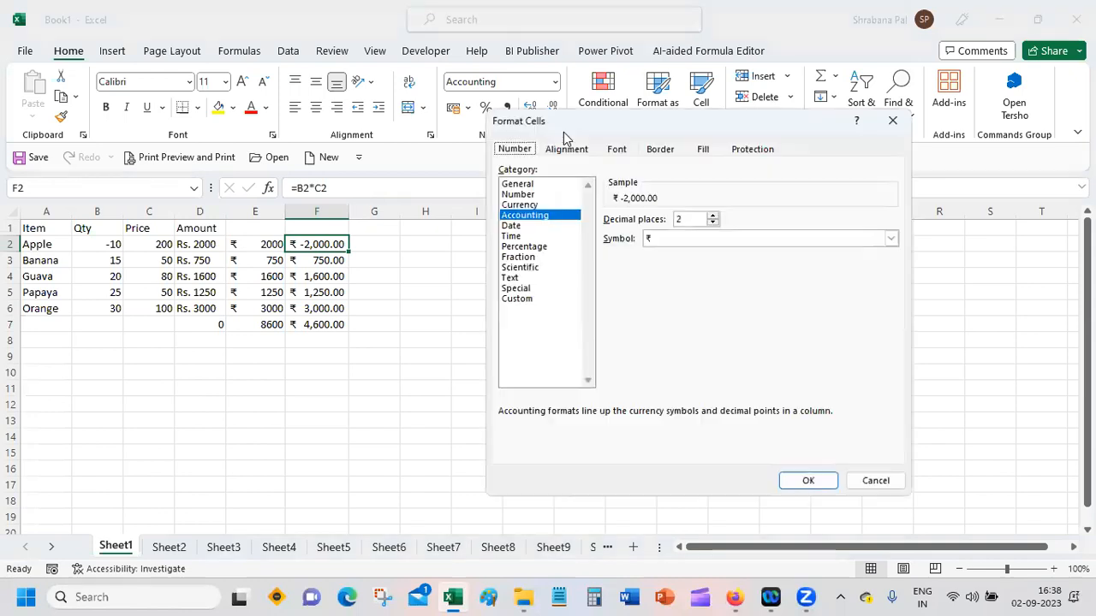
{"action": "left_click", "coordinate": [524, 194]}
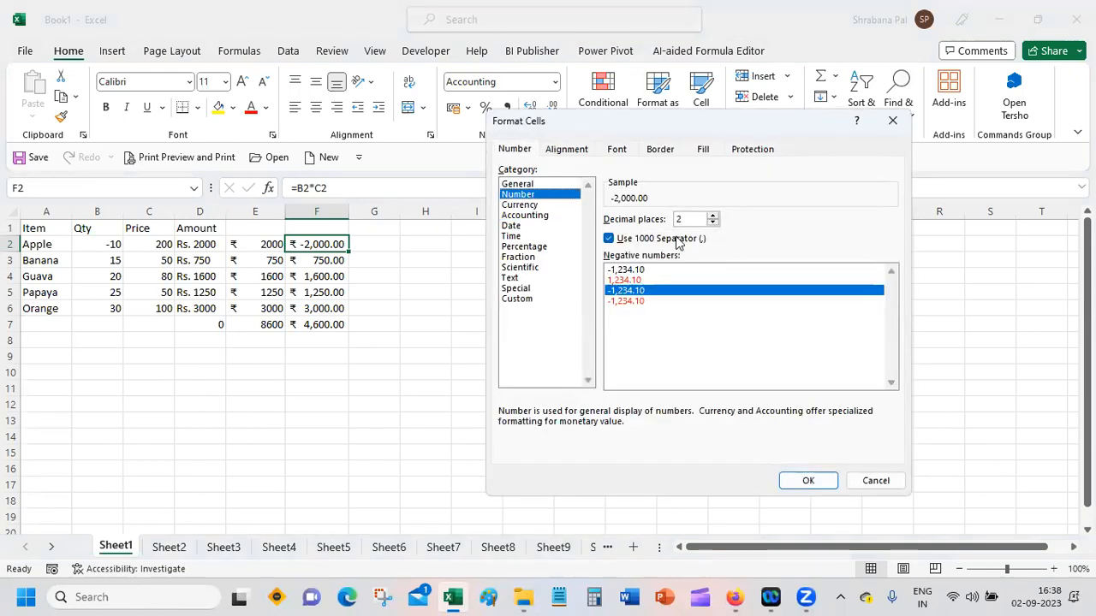
{"action": "left_click", "coordinate": [657, 280]}
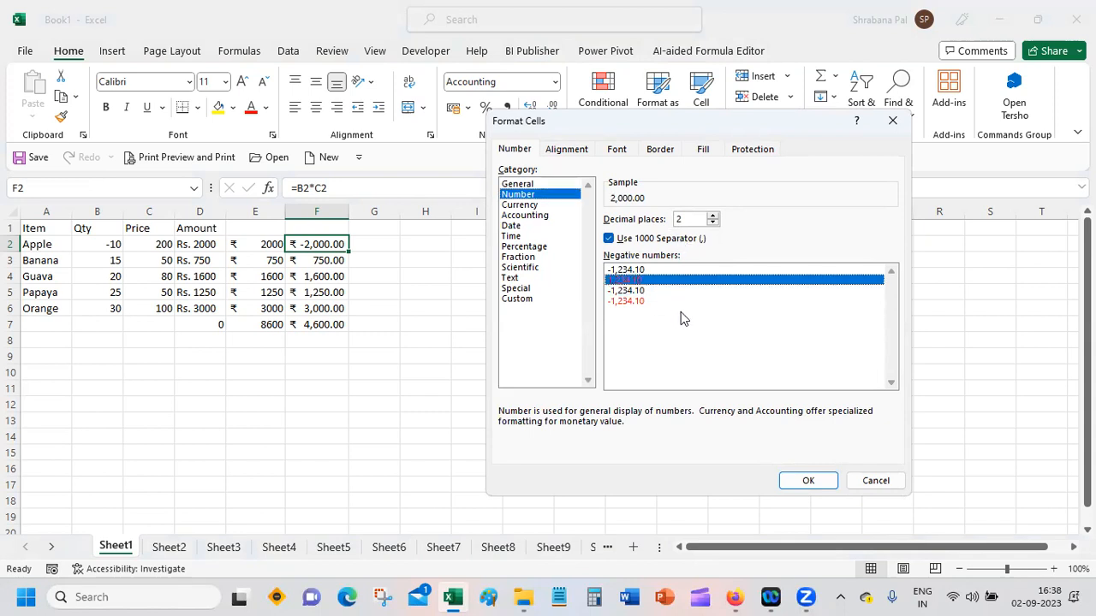
{"action": "left_click", "coordinate": [678, 301]}
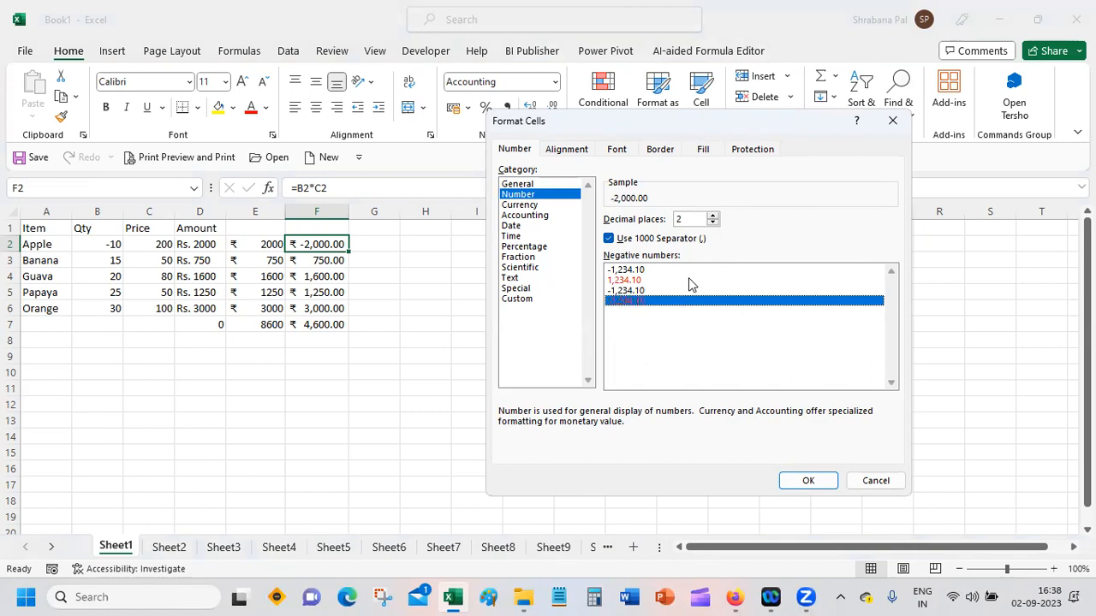
{"action": "left_click", "coordinate": [691, 280]}
{"action": "left_click", "coordinate": [808, 481]}
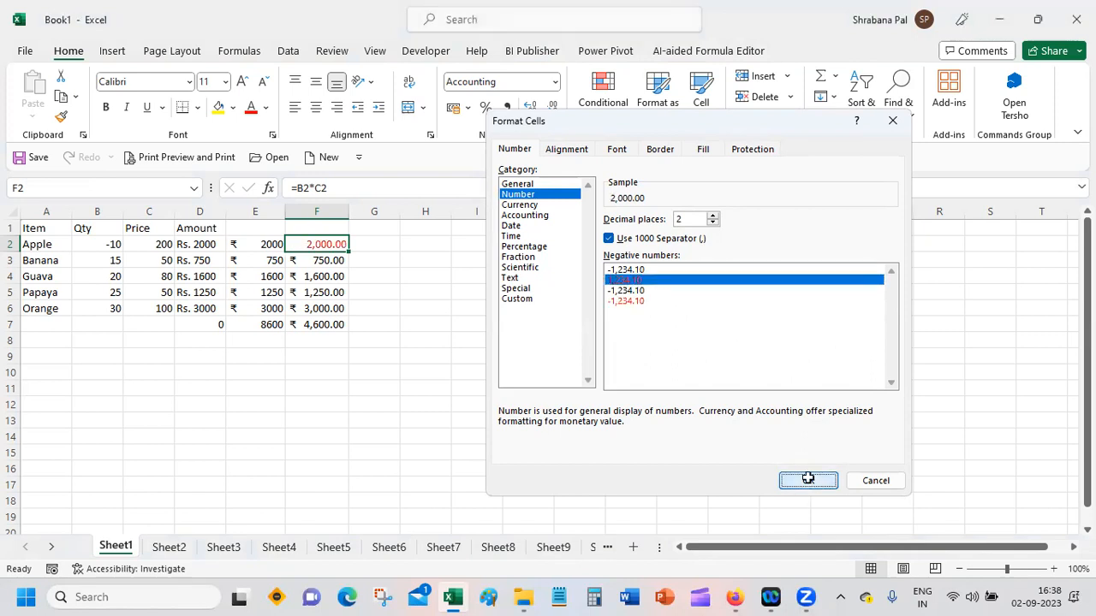
{"action": "left_click", "coordinate": [311, 410]}
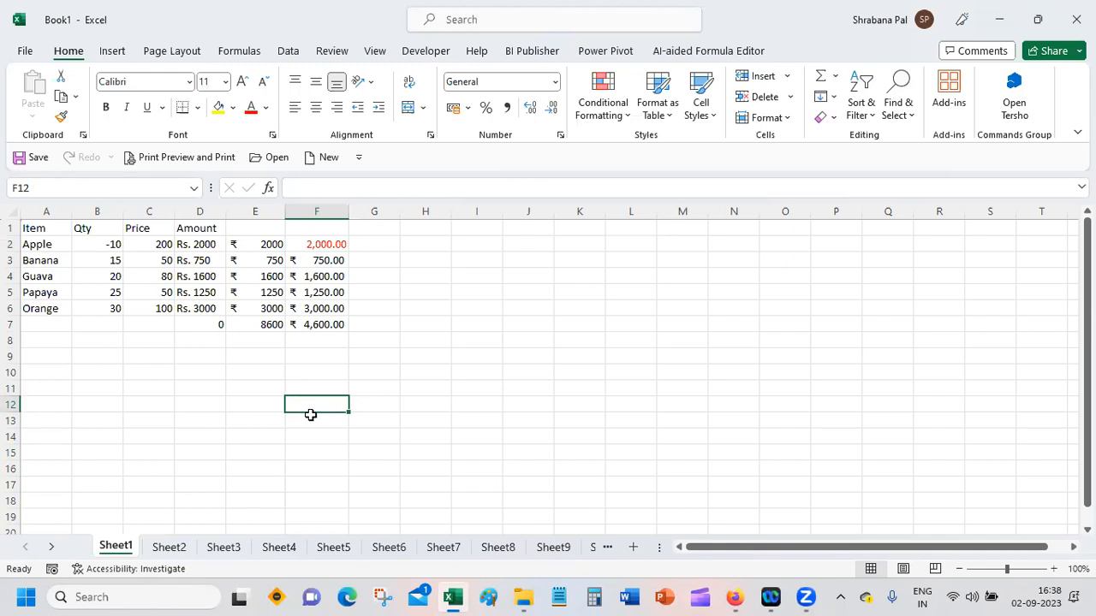
Step: Change F2's negative number style to red with a minus sign
{"action": "left_click", "coordinate": [325, 245]}
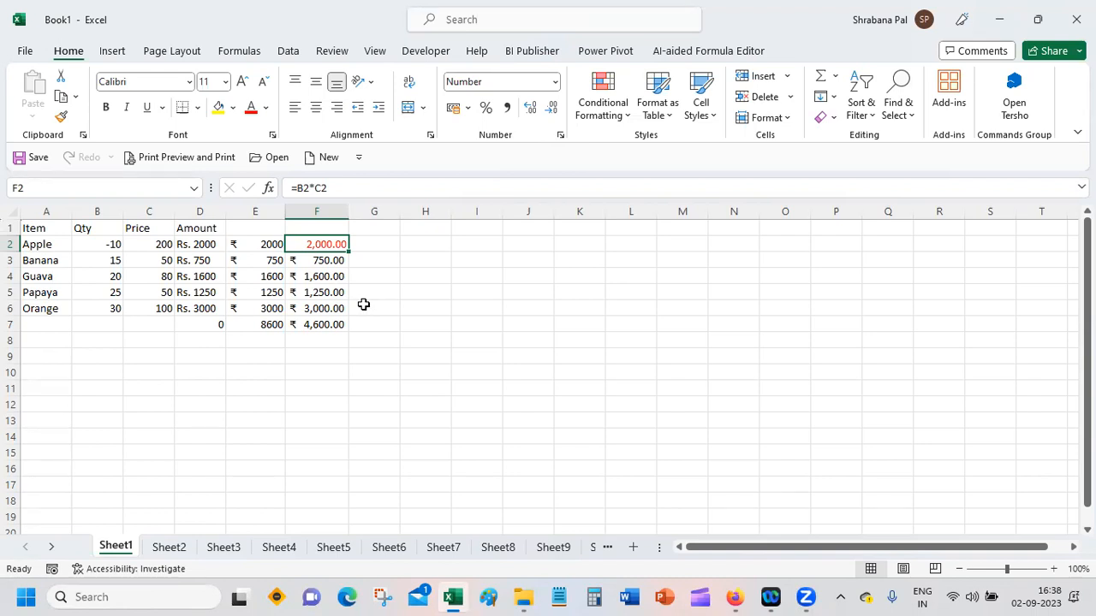
{"action": "mouse_move", "coordinate": [453, 596]}
{"action": "left_click", "coordinate": [554, 82]}
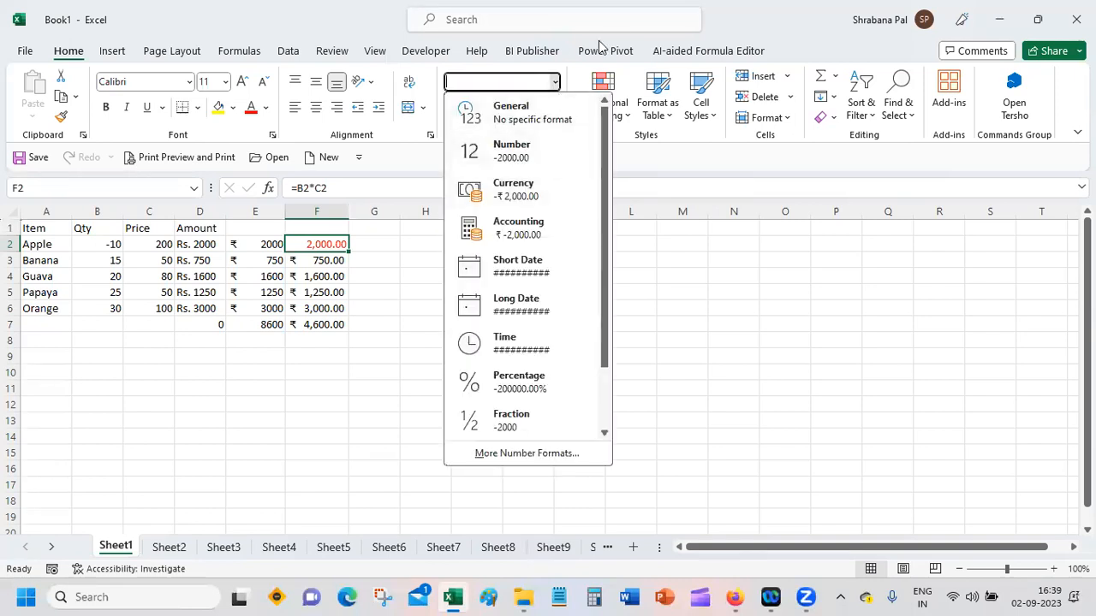
{"action": "left_click", "coordinate": [750, 11]}
{"action": "left_click", "coordinate": [558, 135]}
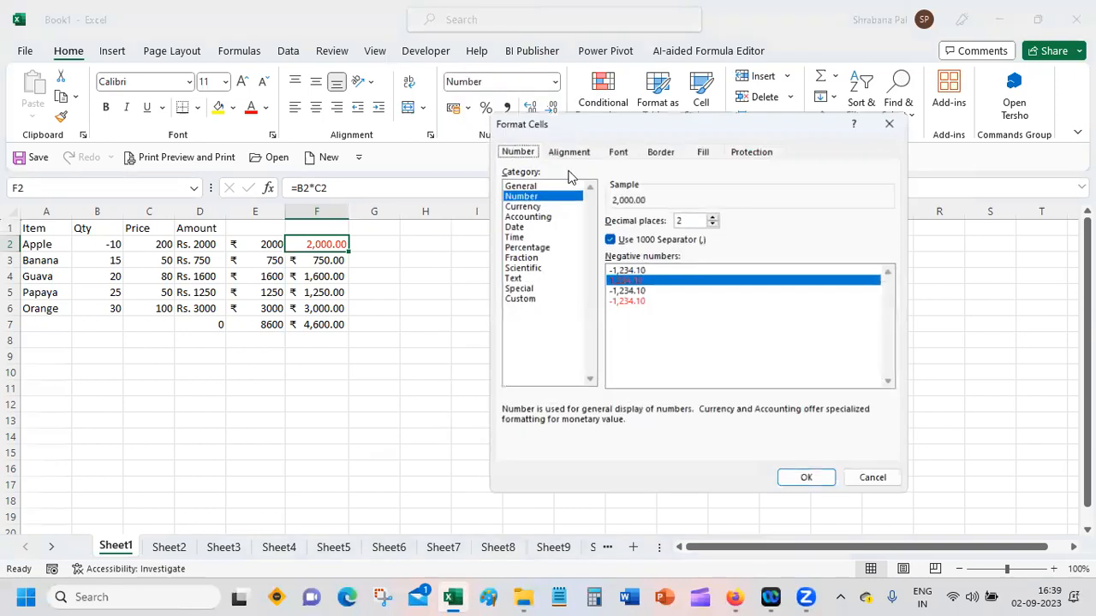
{"action": "left_click", "coordinate": [637, 300]}
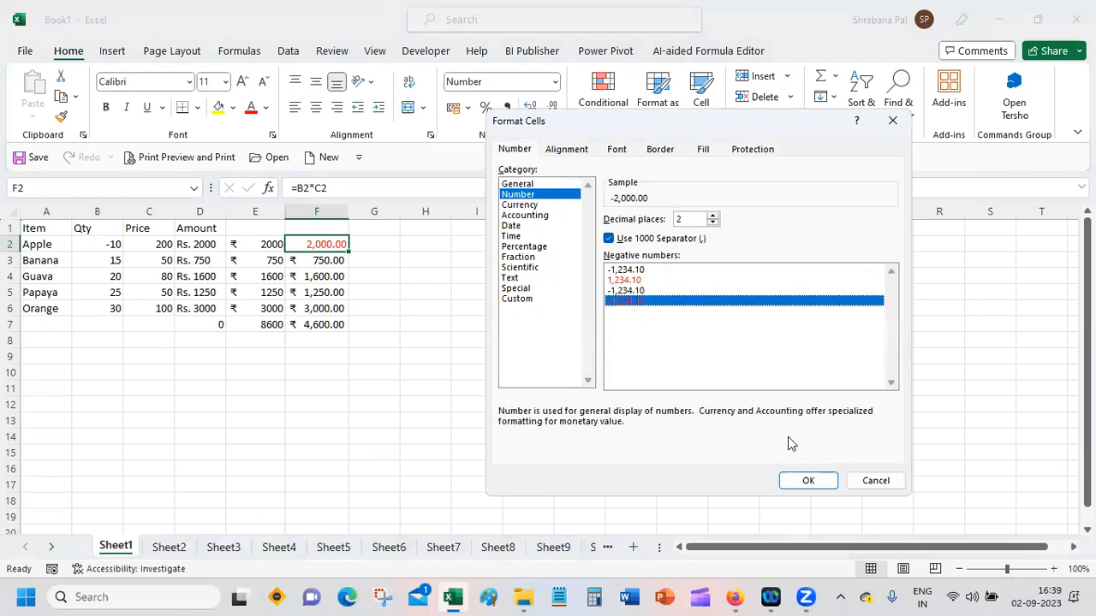
{"action": "left_click", "coordinate": [808, 480]}
{"action": "left_click", "coordinate": [309, 384]}
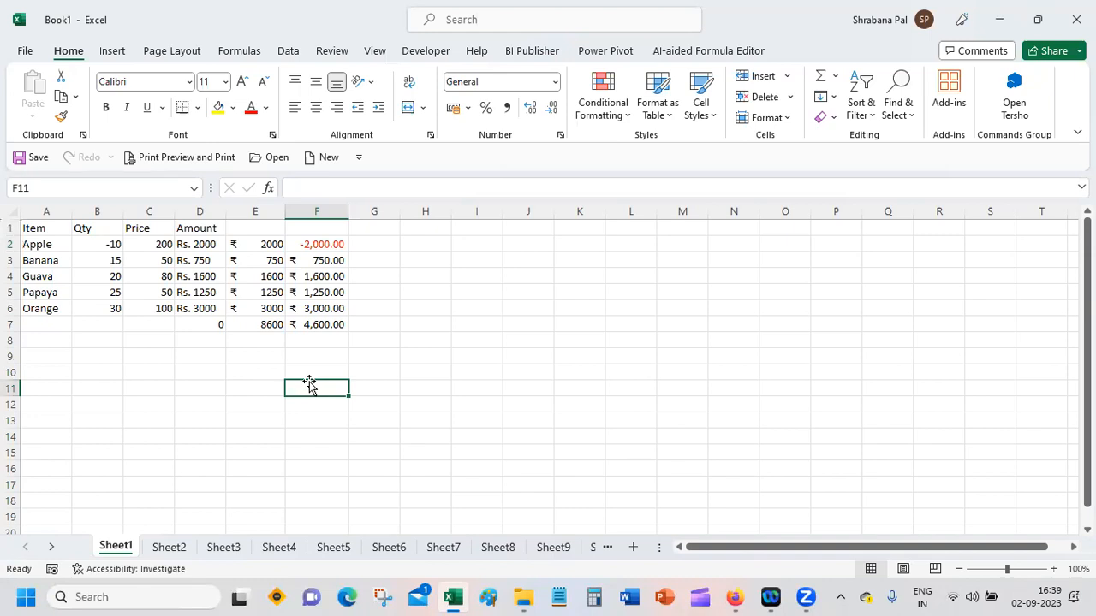
Step: Try to apply a custom number format to F2 with the code "Rs"* in place of the rupee symbol
{"action": "left_click", "coordinate": [307, 243]}
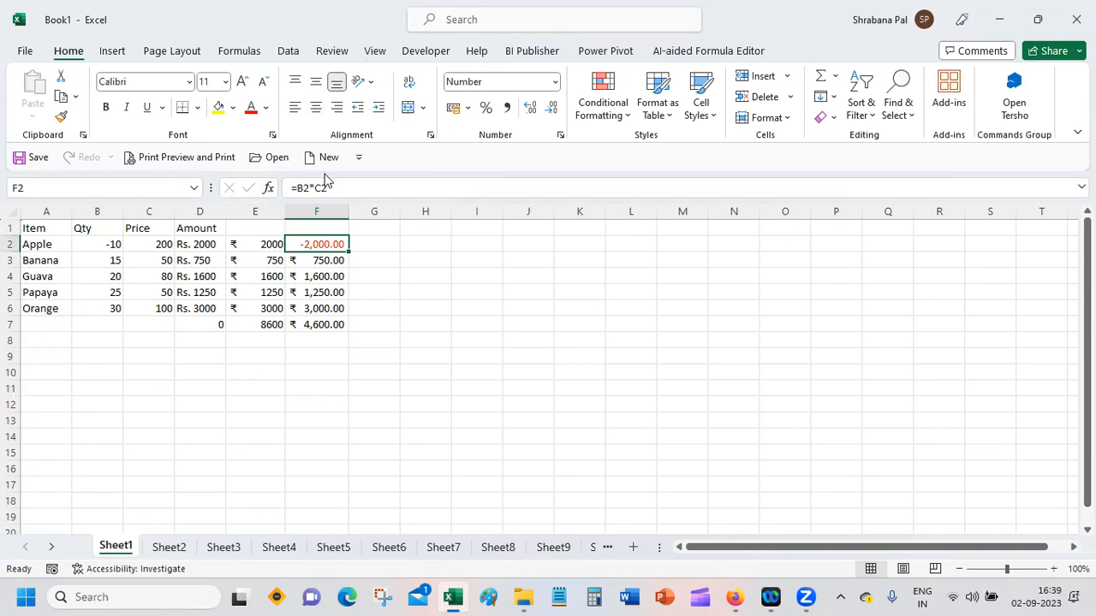
{"action": "left_click", "coordinate": [561, 137]}
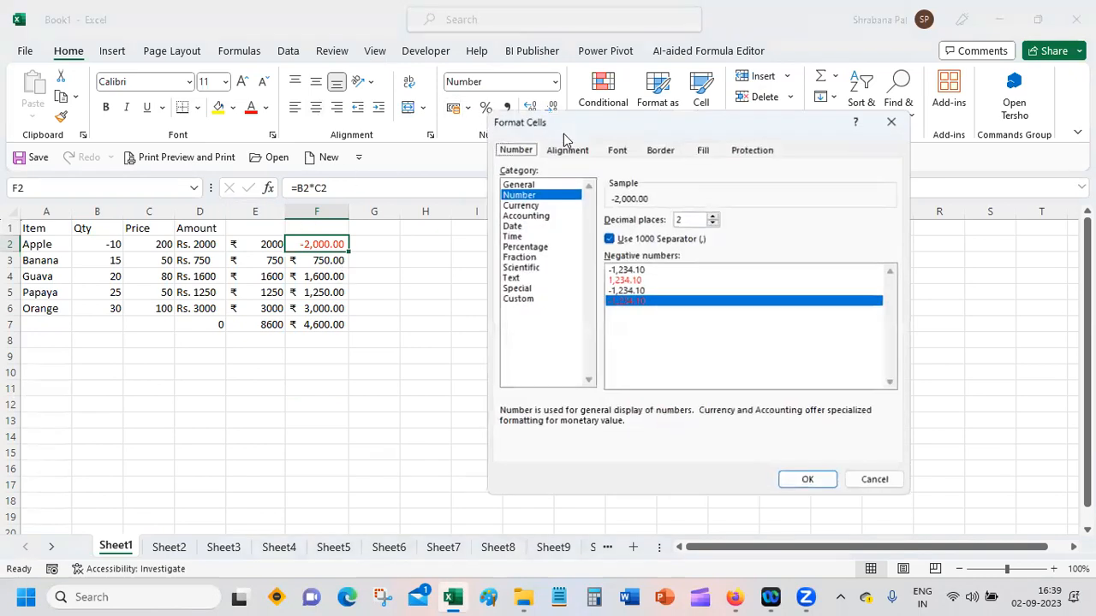
{"action": "left_click", "coordinate": [518, 298]}
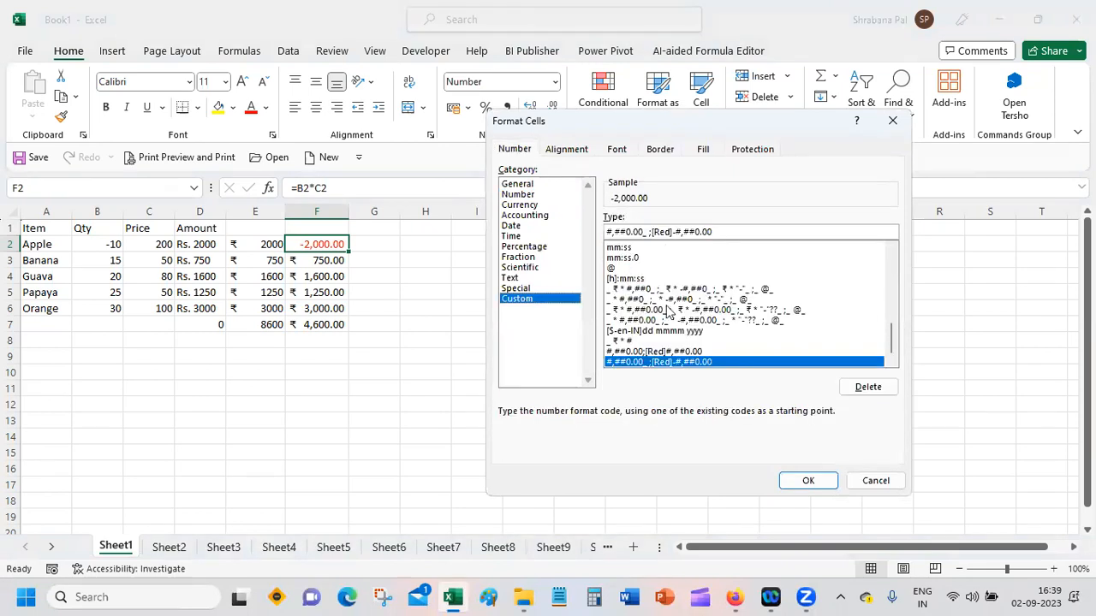
{"action": "left_click", "coordinate": [640, 289]}
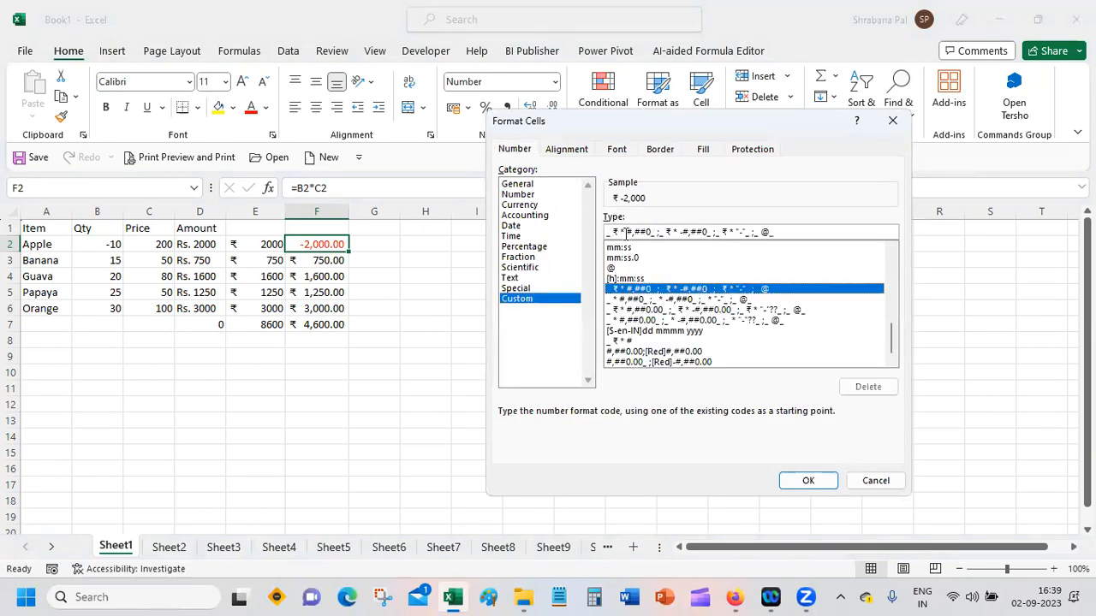
{"action": "left_click_drag", "start_coordinate": [610, 231], "coordinate": [871, 232]}
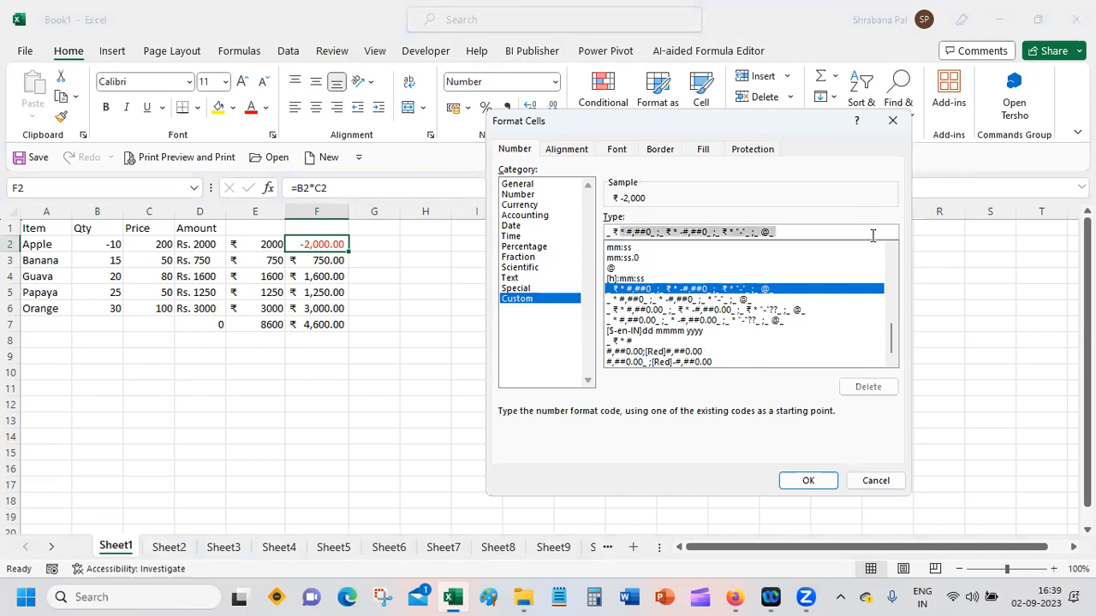
{"action": "key", "text": "BackSpace"}
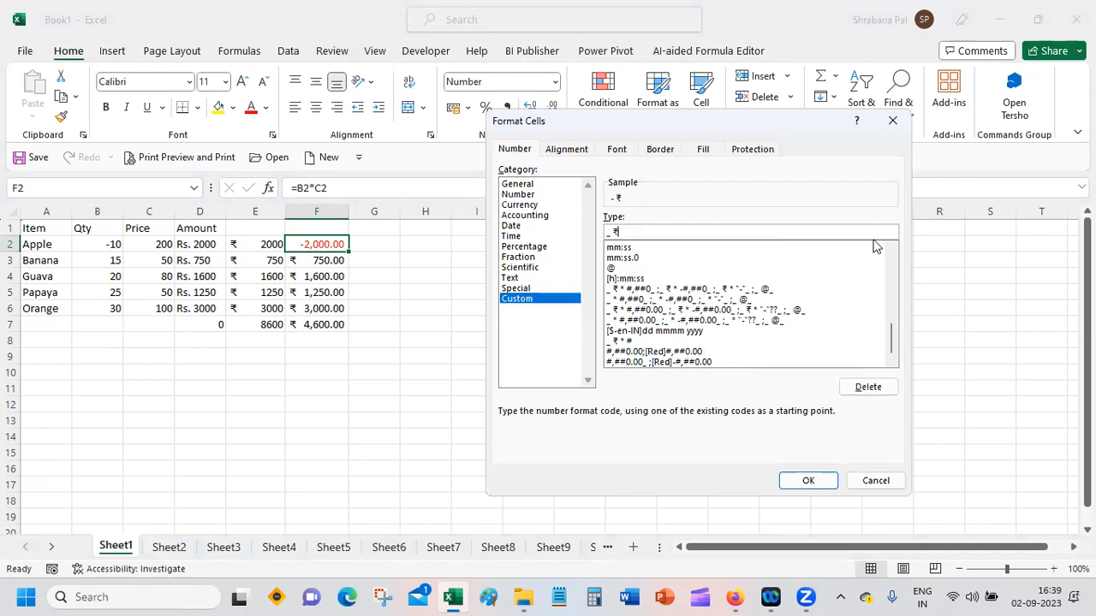
{"action": "key", "text": "BackSpace"}
{"action": "key", "text": "BackSpace"}
{"action": "type", "text": "\"Rs\"."}
{"action": "left_click", "coordinate": [808, 481]}
{"action": "left_click", "coordinate": [520, 357]}
{"action": "left_click", "coordinate": [615, 231]}
{"action": "left_click", "coordinate": [808, 482]}
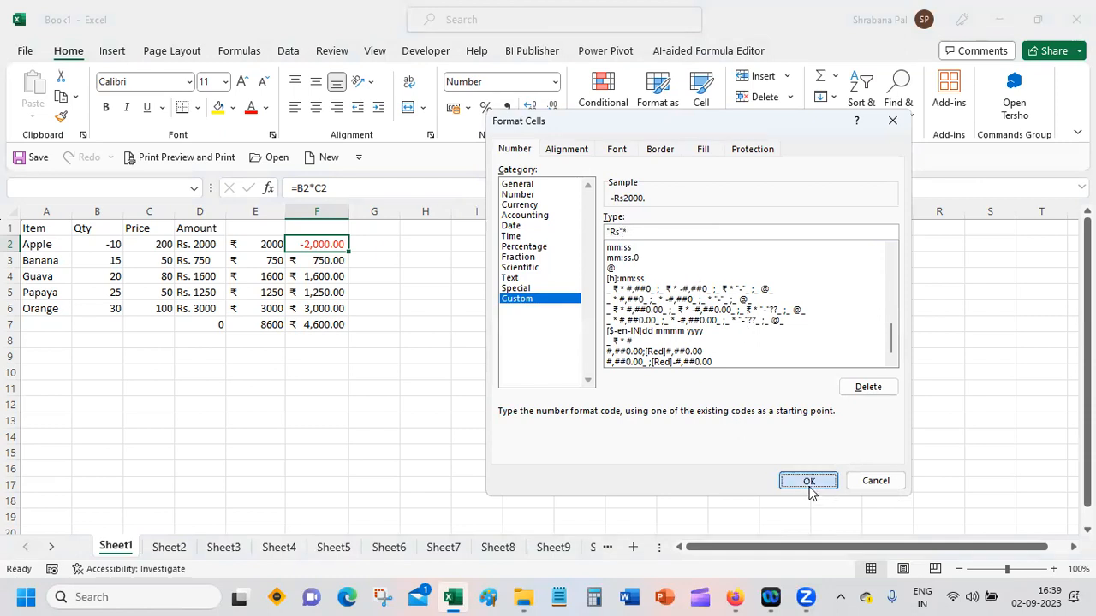
{"action": "left_click", "coordinate": [518, 357]}
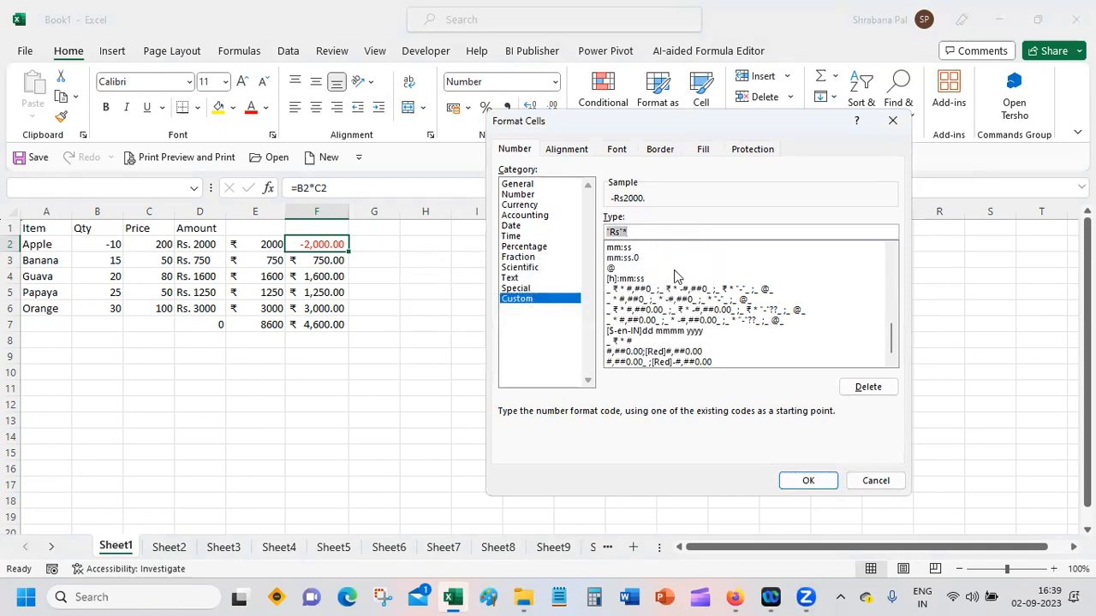
{"action": "left_click", "coordinate": [532, 216]}
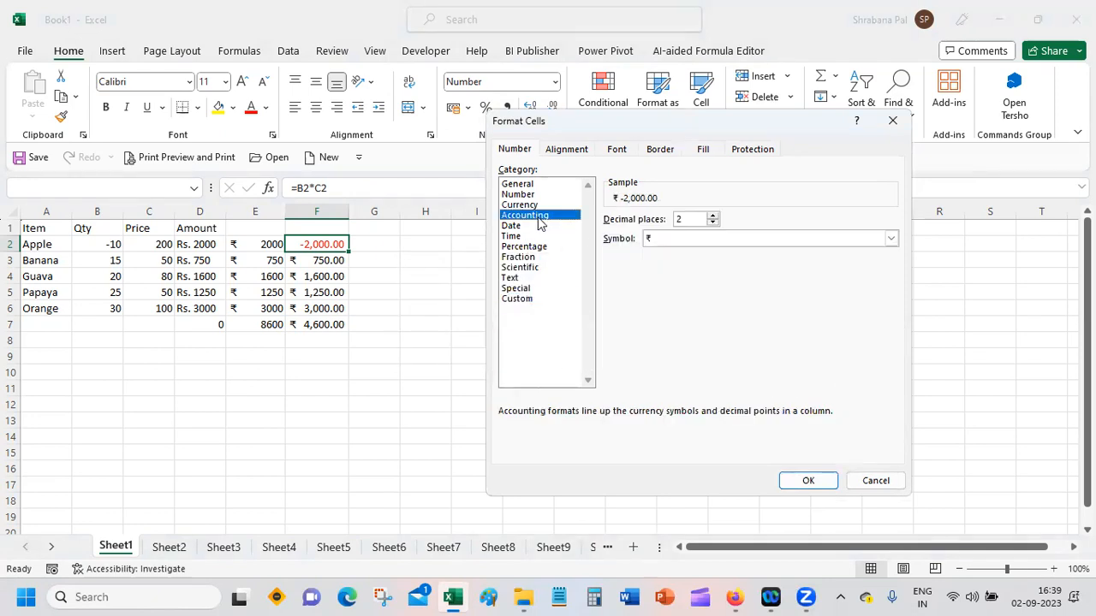
{"action": "left_click", "coordinate": [877, 481]}
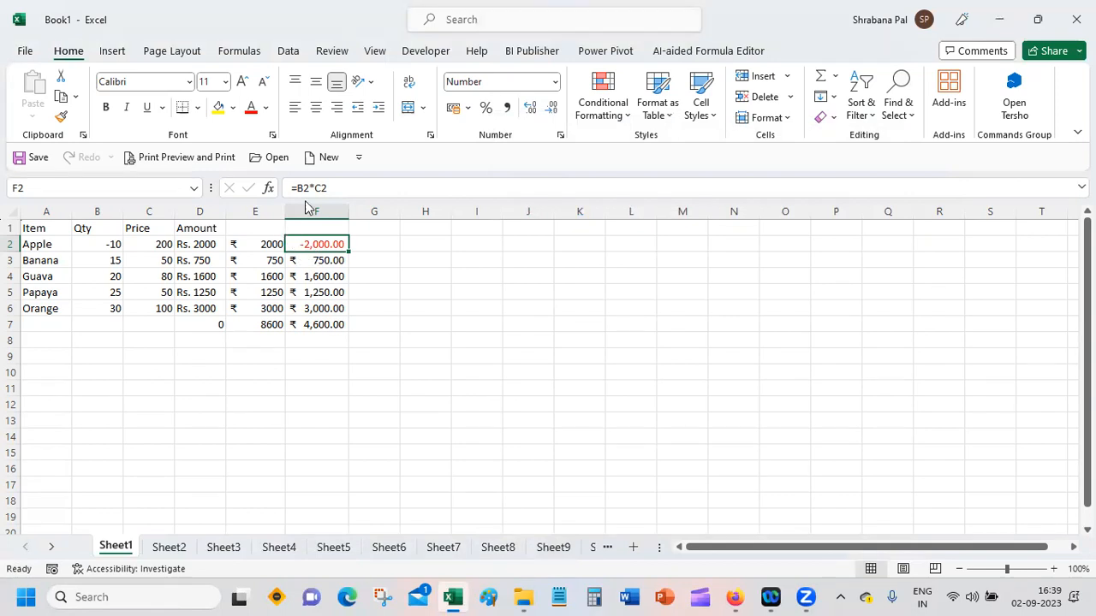
Step: Apply the ₹ English (India) accounting format to F2 and replace it with Number, two decimals, thousands separator and black negatives with a minus sign
{"action": "left_click", "coordinate": [467, 108]}
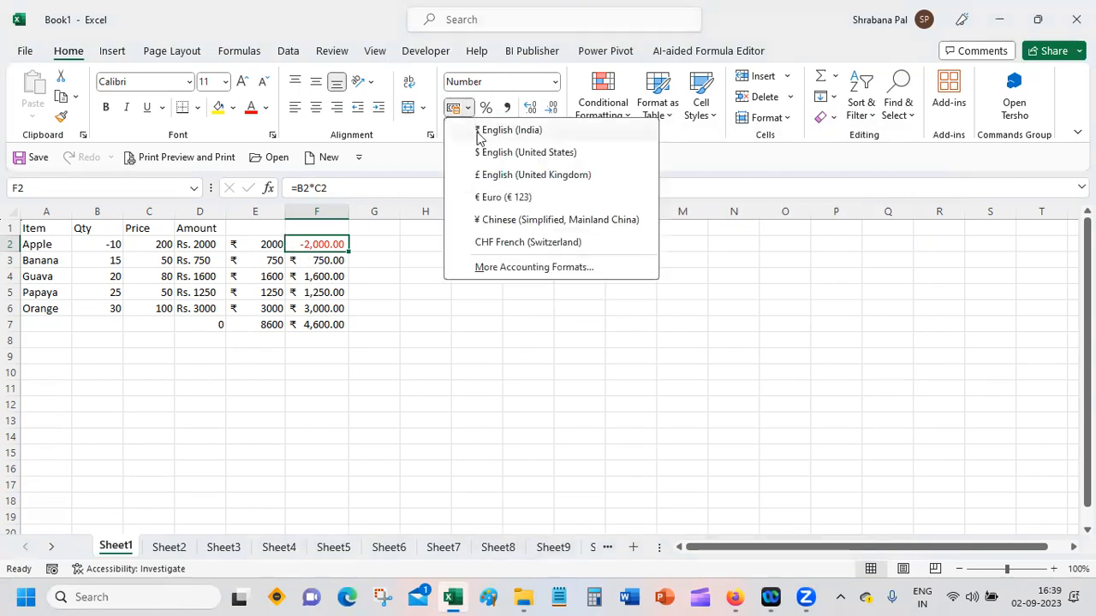
{"action": "left_click", "coordinate": [480, 129]}
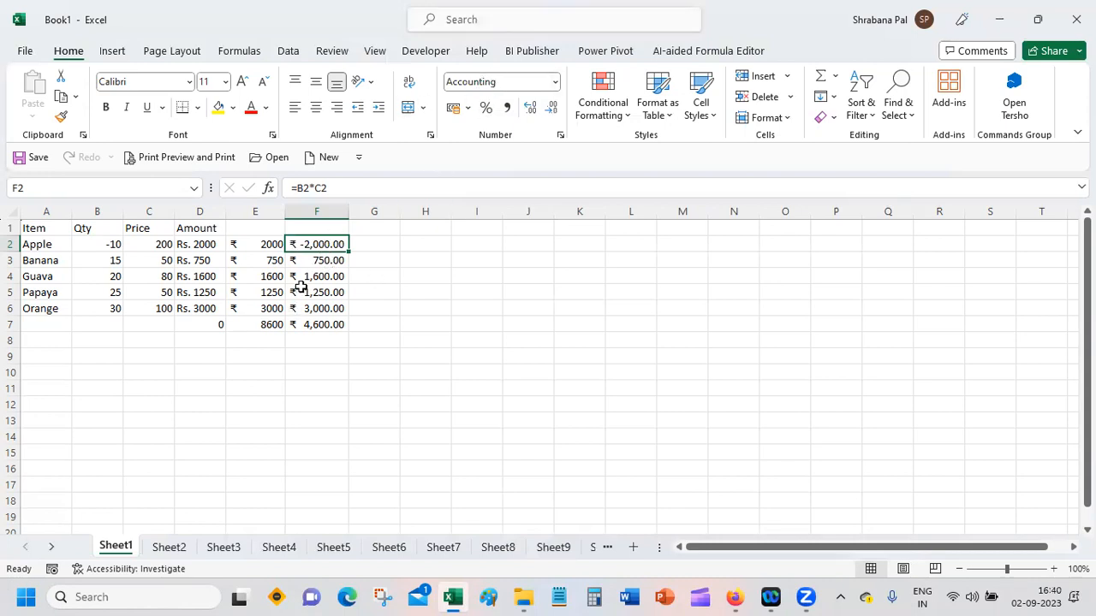
{"action": "left_click", "coordinate": [560, 135]}
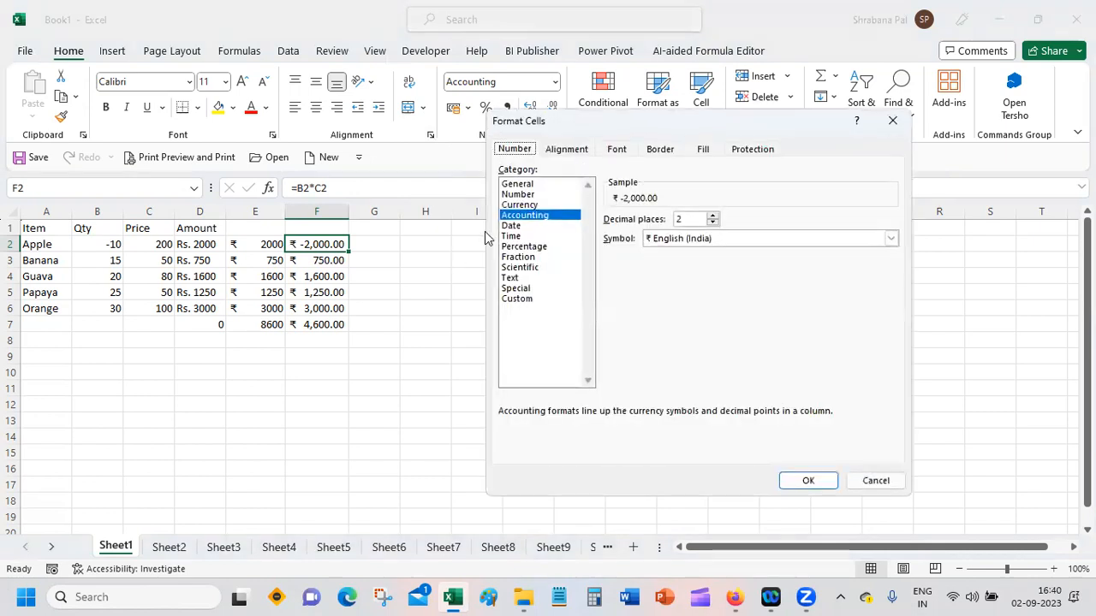
{"action": "left_click", "coordinate": [538, 196]}
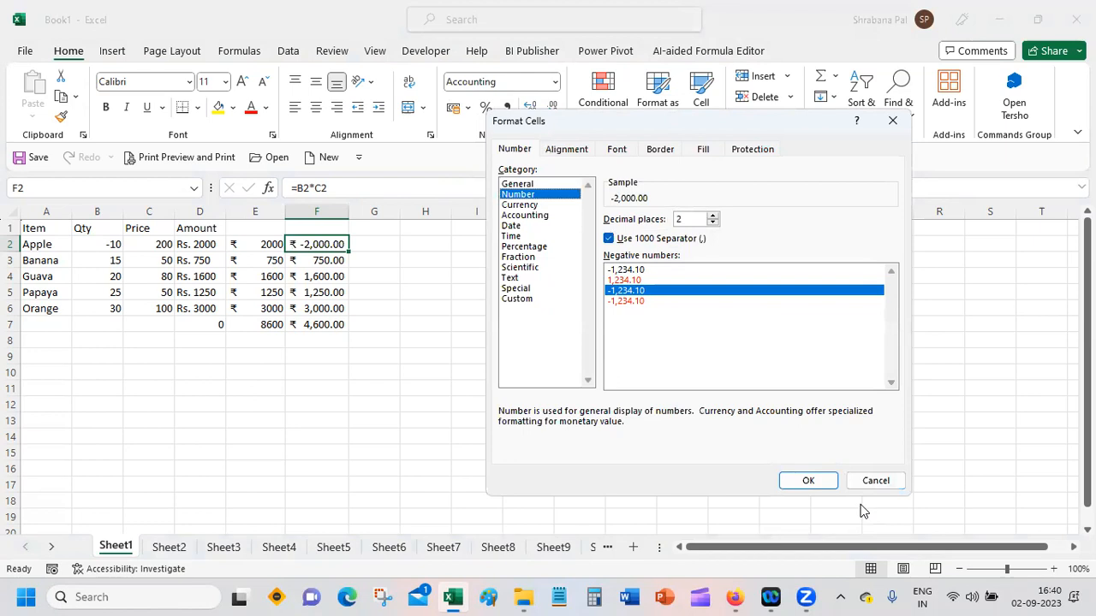
{"action": "left_click", "coordinate": [808, 481]}
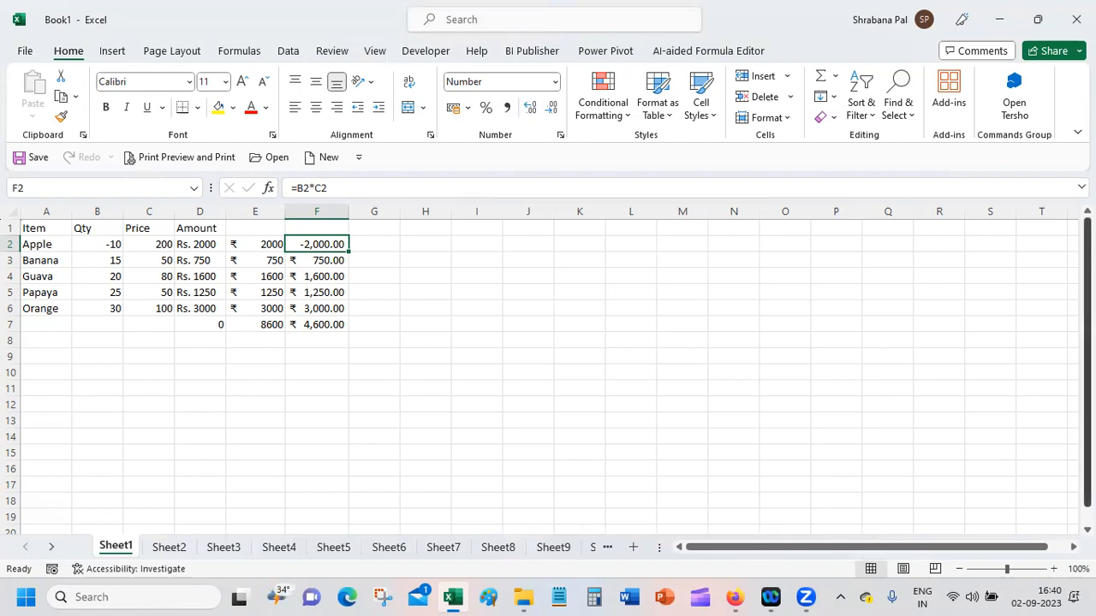
{"action": "left_click_drag", "start_coordinate": [1086, 257], "coordinate": [1086, 256]}
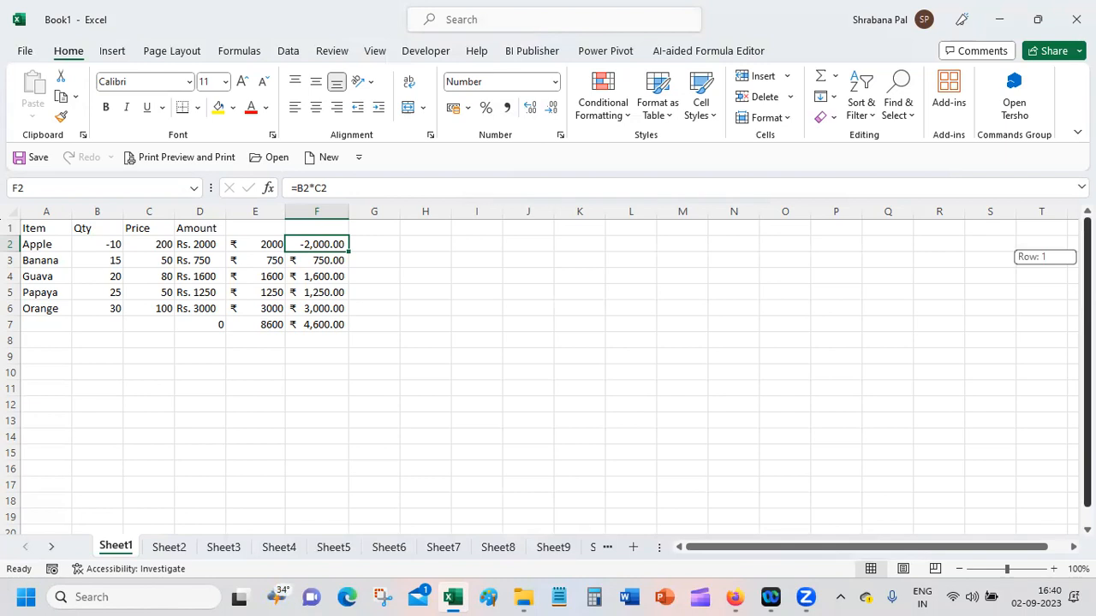
{"action": "left_click_drag", "start_coordinate": [1086, 257], "coordinate": [1086, 256]}
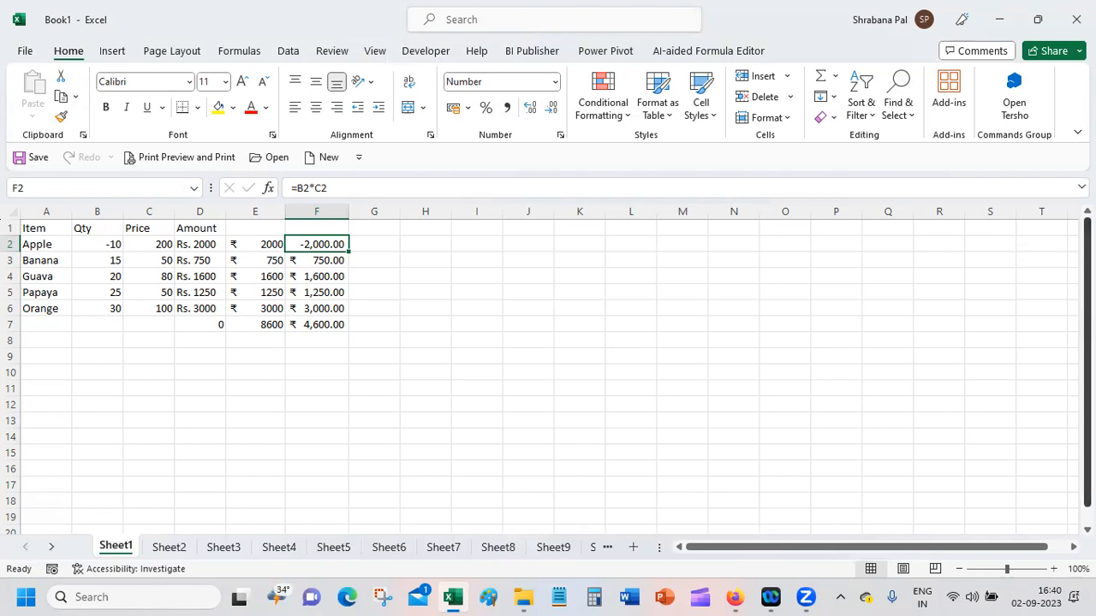
{"action": "left_click", "coordinate": [468, 109]}
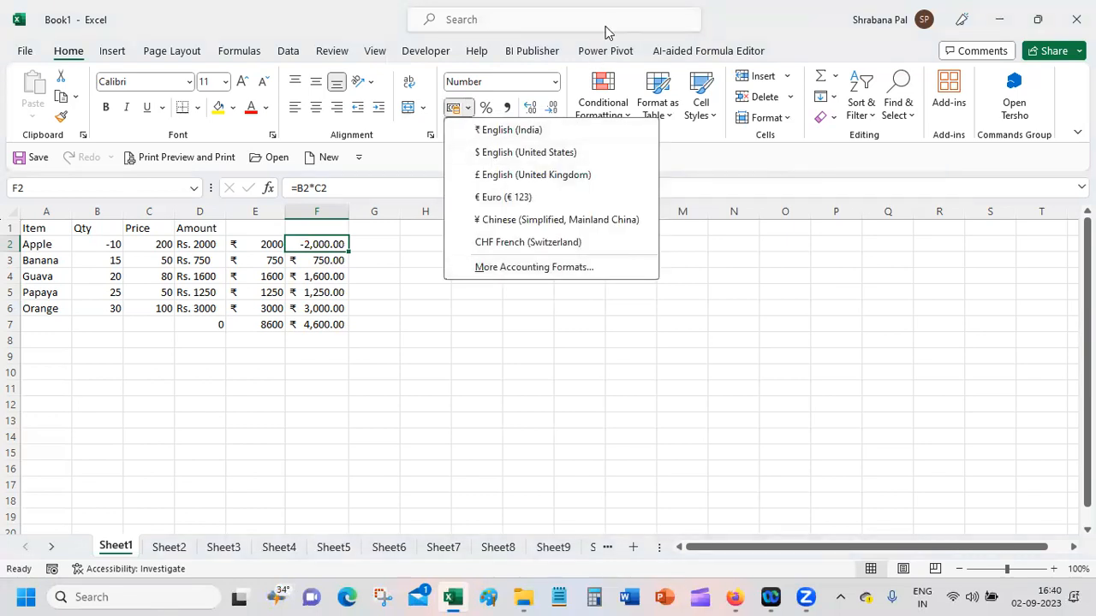
{"action": "left_click", "coordinate": [782, 31]}
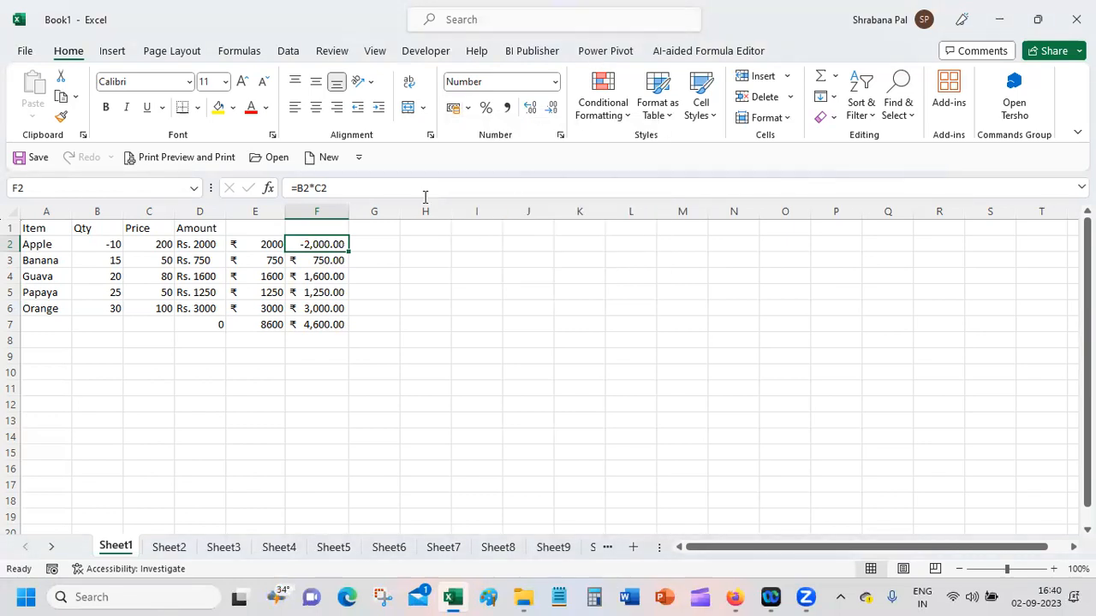
Step: Compare the negative number styles offered for F2, keeping the black style with a minus sign
{"action": "left_click", "coordinate": [561, 135]}
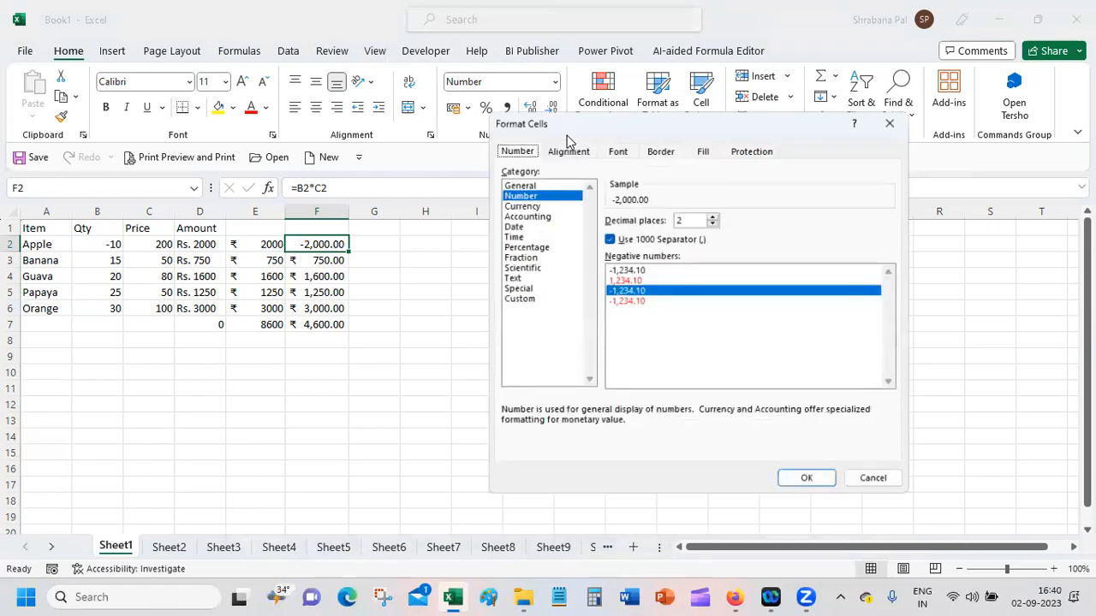
{"action": "left_click", "coordinate": [653, 270]}
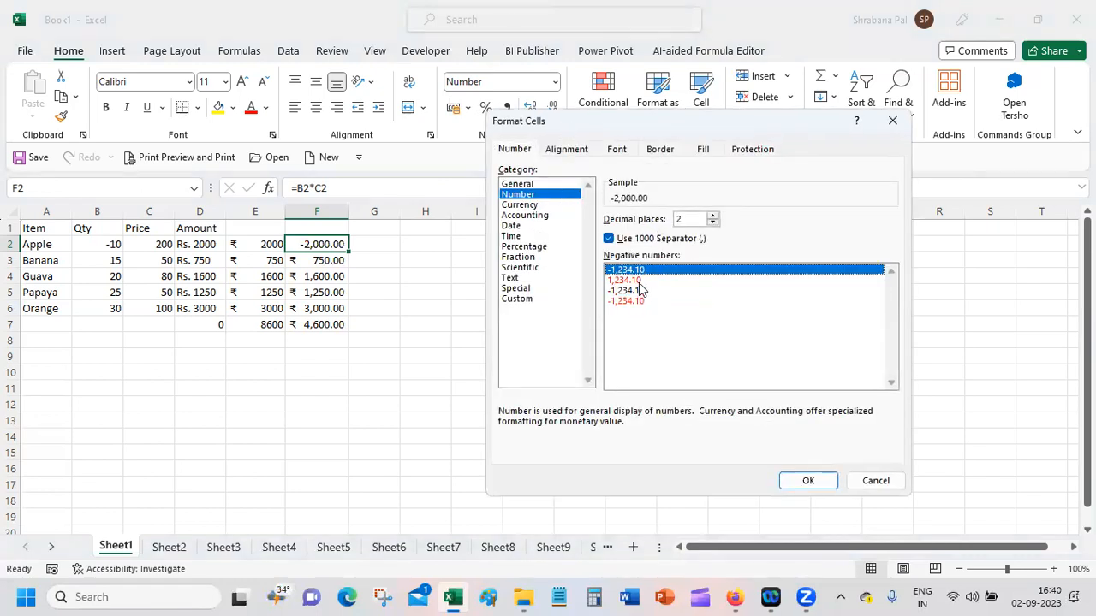
{"action": "left_click", "coordinate": [644, 280]}
{"action": "left_click", "coordinate": [652, 303]}
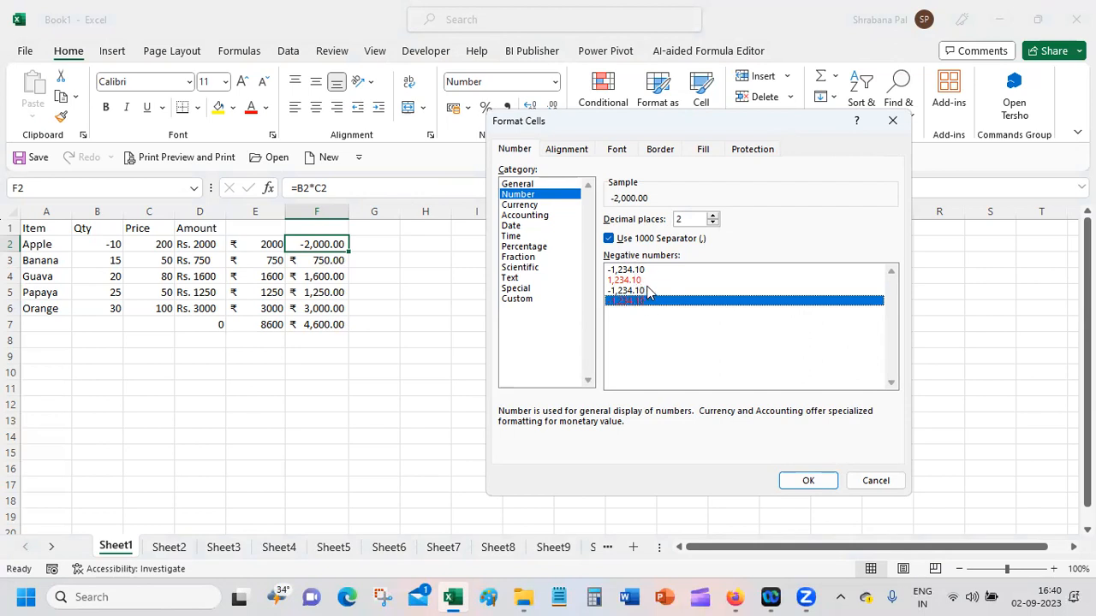
{"action": "left_click", "coordinate": [648, 291]}
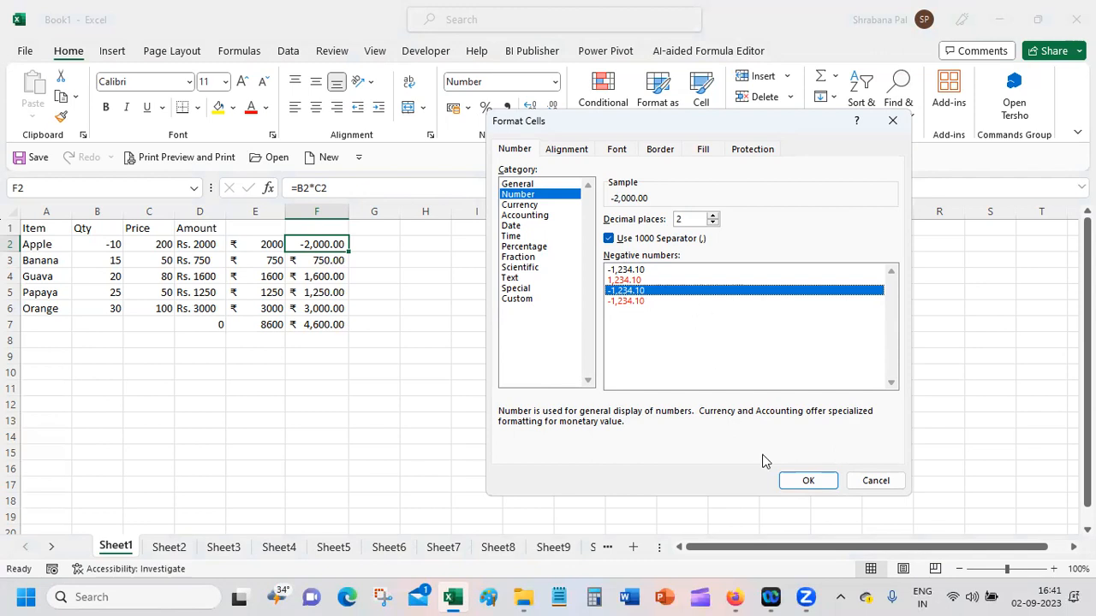
{"action": "left_click", "coordinate": [814, 474]}
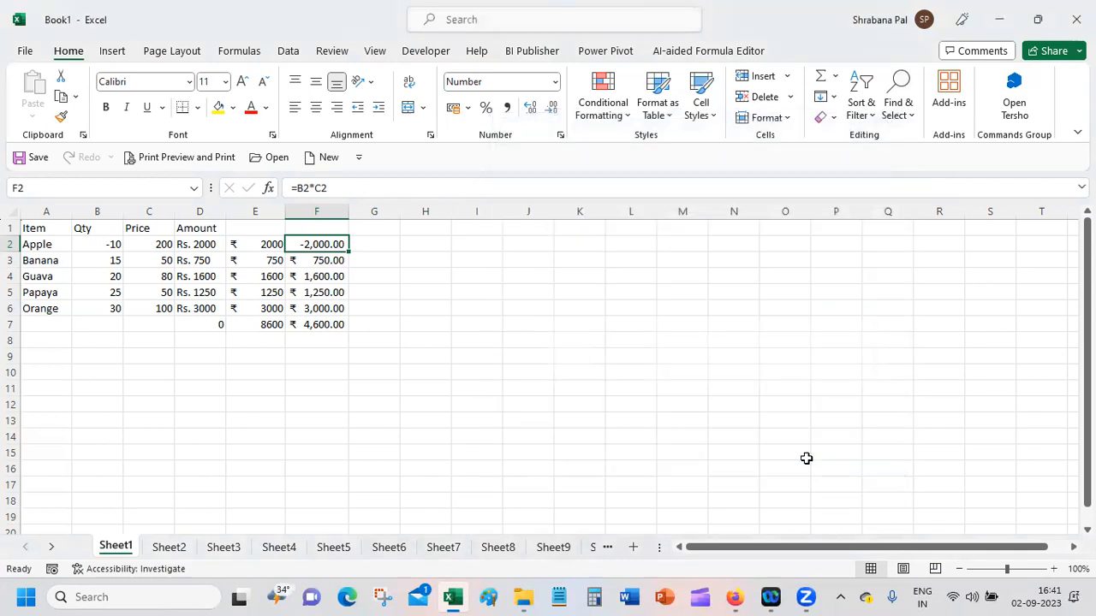
Step: Open the recent workbook Palium_Exercises (Enter-your-Name)
{"action": "left_click", "coordinate": [255, 326]}
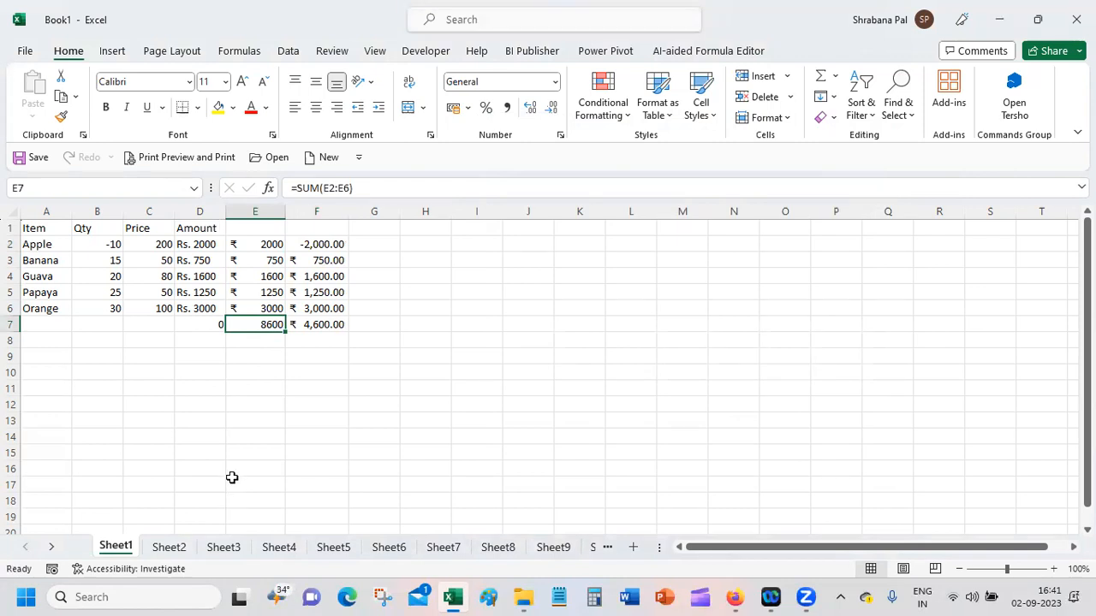
{"action": "left_click", "coordinate": [23, 55]}
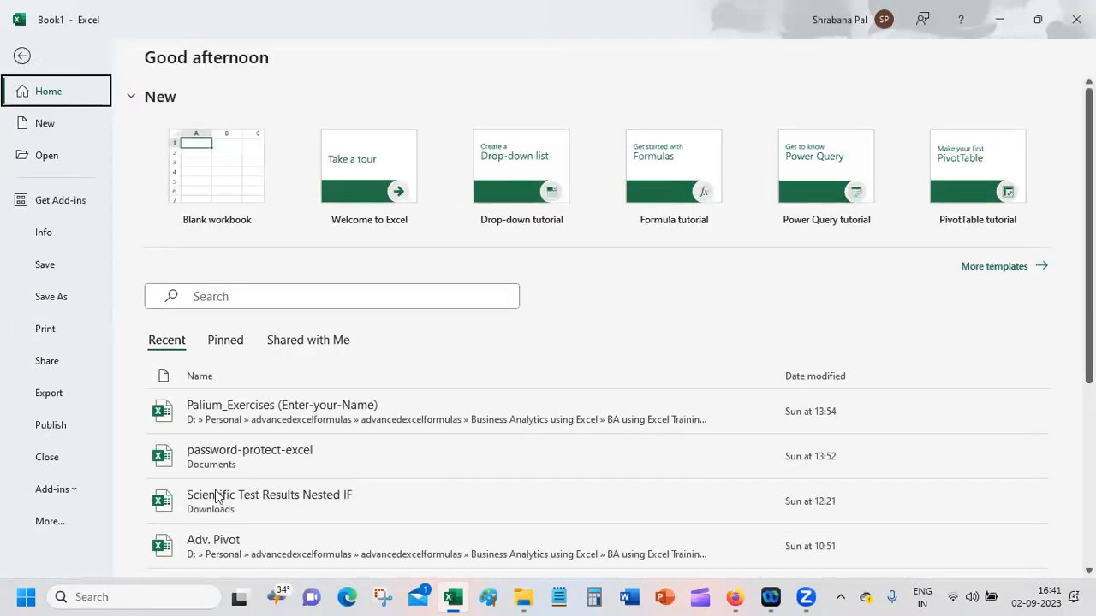
{"action": "left_click", "coordinate": [304, 406]}
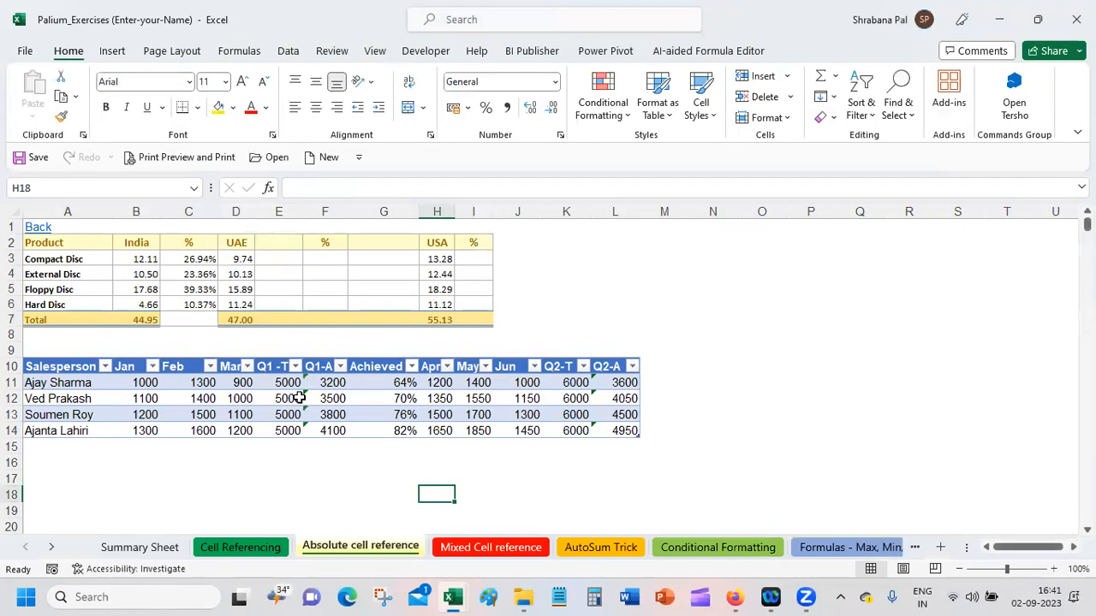
Step: Look through the exercise workbook's sheets from Conditional Formatting to Adv. Filter
{"action": "left_click", "coordinate": [717, 548]}
{"action": "left_click", "coordinate": [843, 547]}
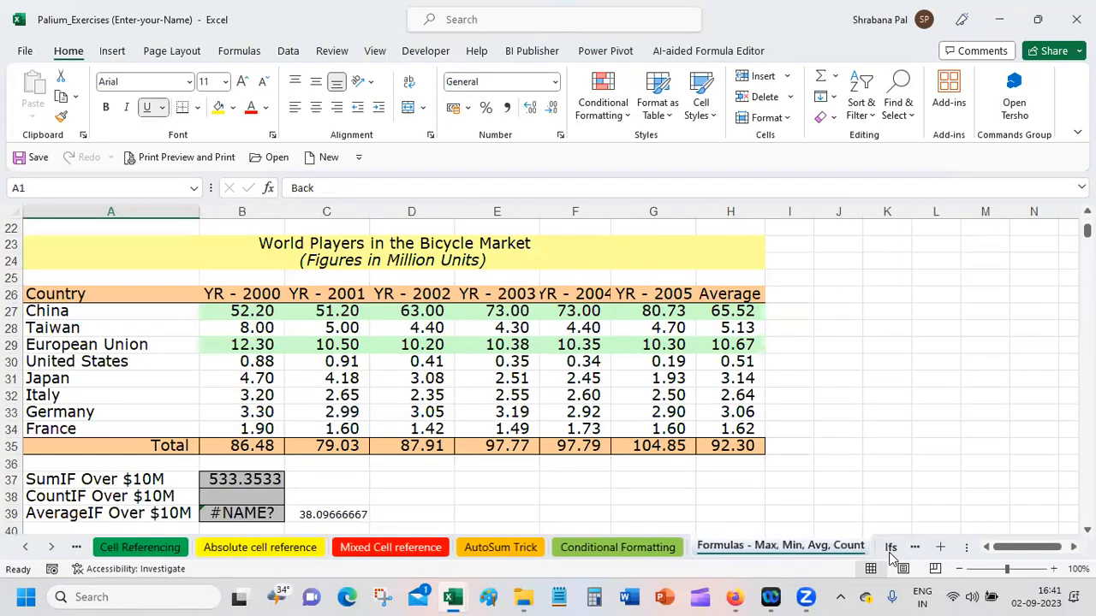
{"action": "left_click", "coordinate": [891, 548]}
{"action": "left_click", "coordinate": [874, 548]}
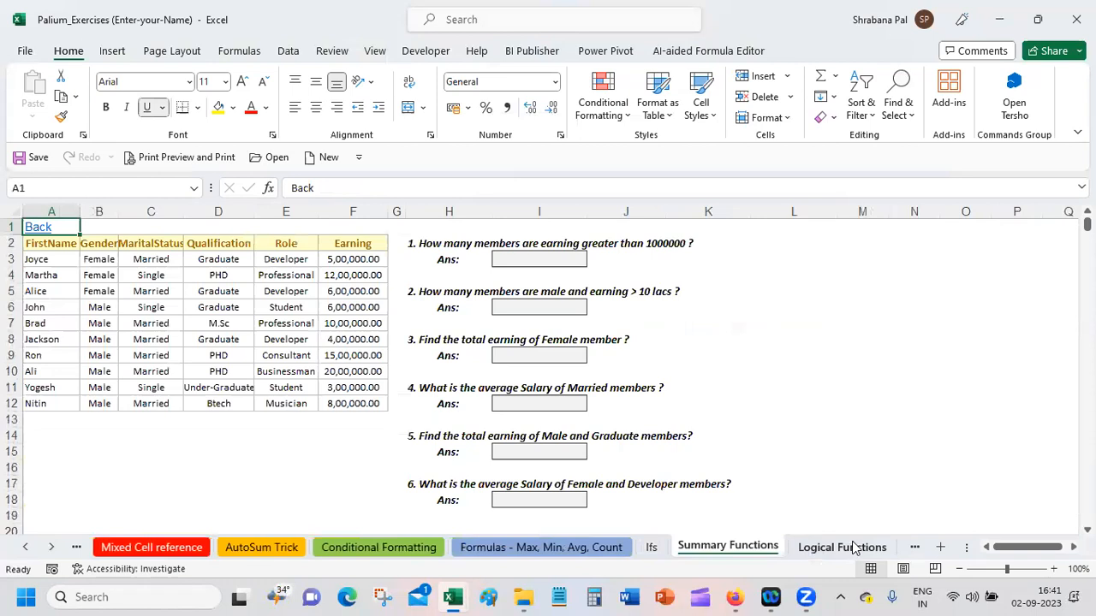
{"action": "left_click", "coordinate": [855, 548]}
{"action": "left_click", "coordinate": [911, 547]}
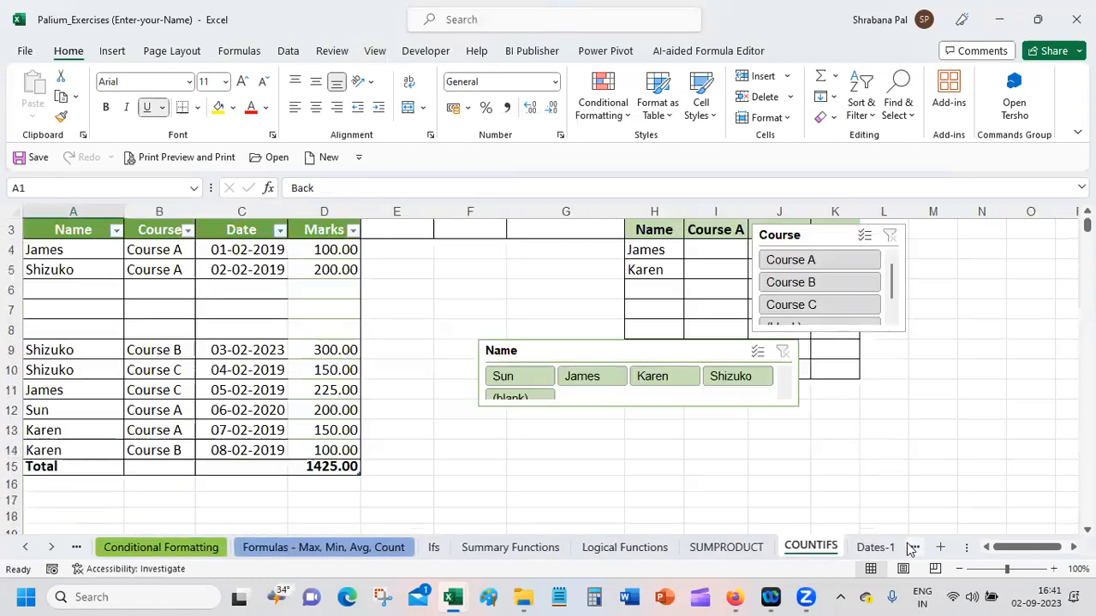
{"action": "left_click", "coordinate": [890, 548]}
{"action": "left_click", "coordinate": [886, 552]}
{"action": "left_click", "coordinate": [894, 548]}
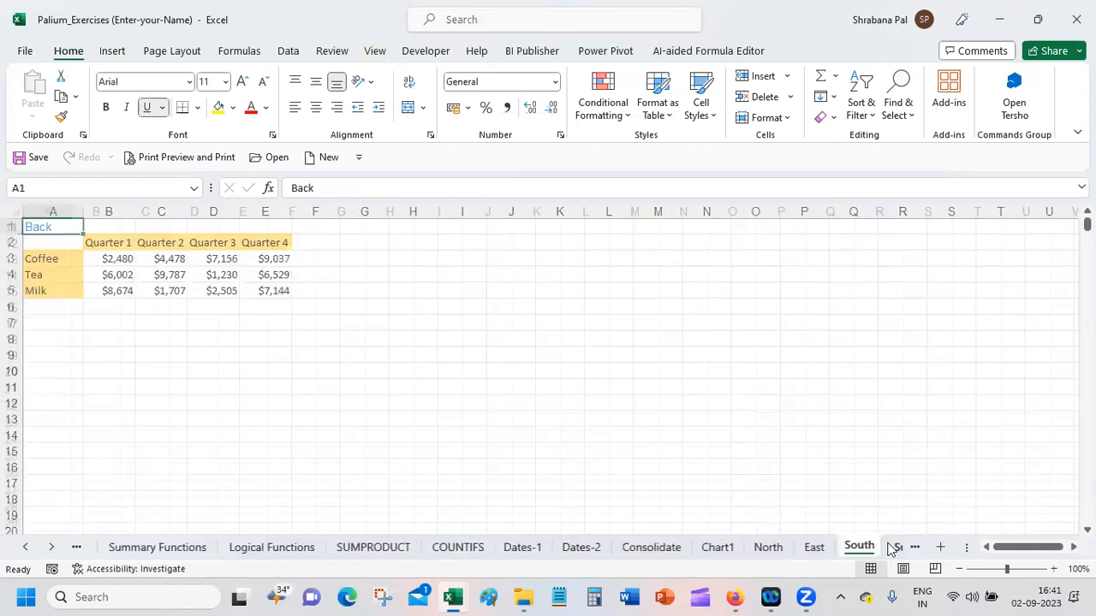
{"action": "left_click", "coordinate": [894, 550]}
{"action": "left_click", "coordinate": [899, 550]}
{"action": "left_click", "coordinate": [901, 552]}
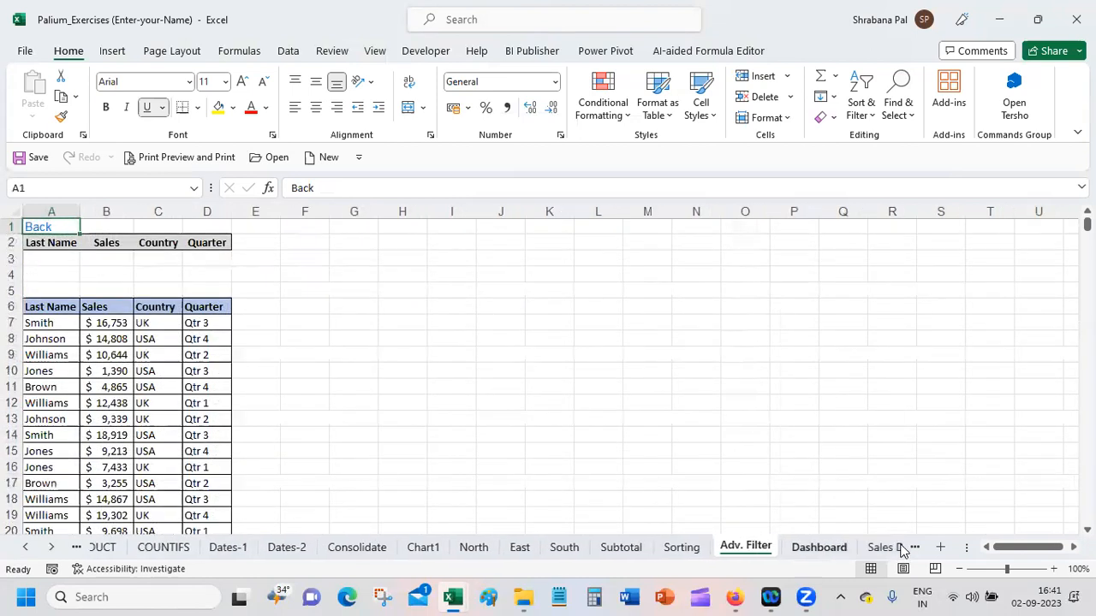
Step: Look through the exercise workbook's remaining sheets from Sales Data to Sales Data_2
{"action": "left_click", "coordinate": [869, 547]}
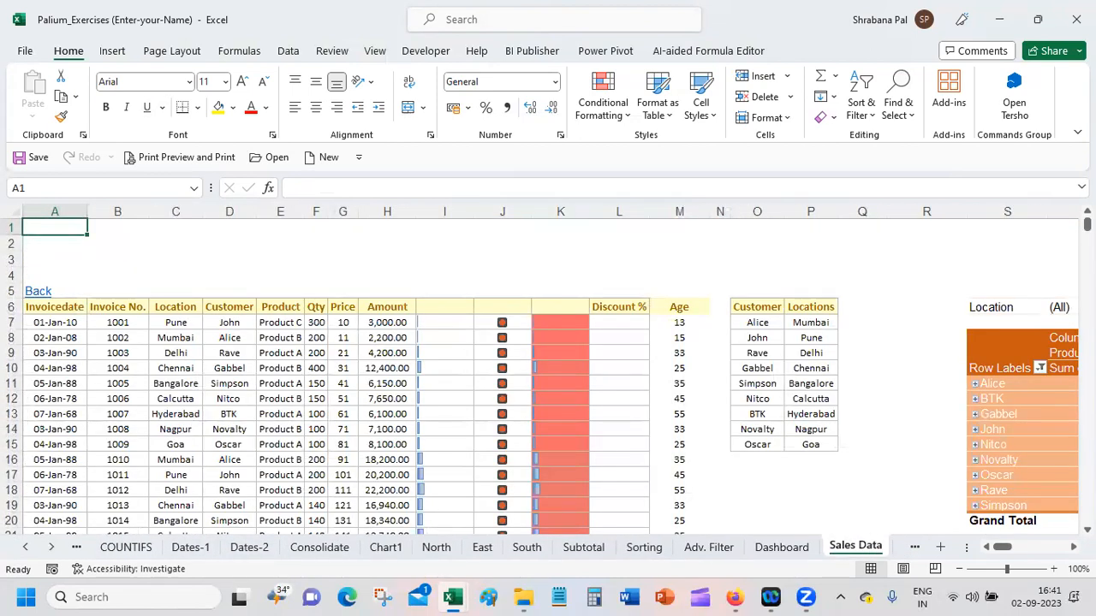
{"action": "scroll", "coordinate": [831, 505], "scroll_direction": "down", "scroll_amount": 20}
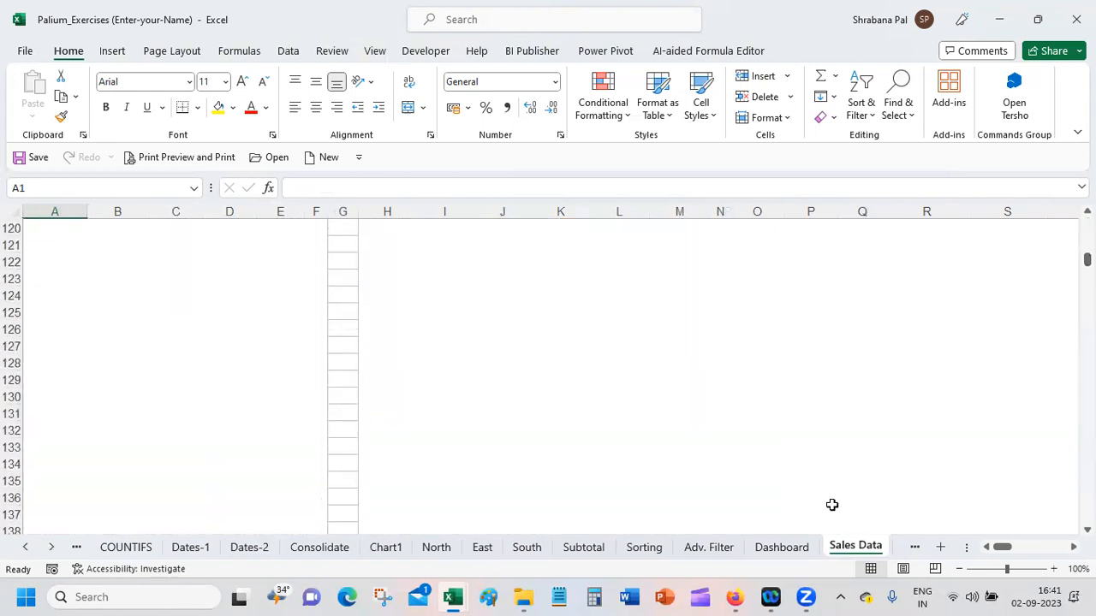
{"action": "left_click", "coordinate": [912, 548]}
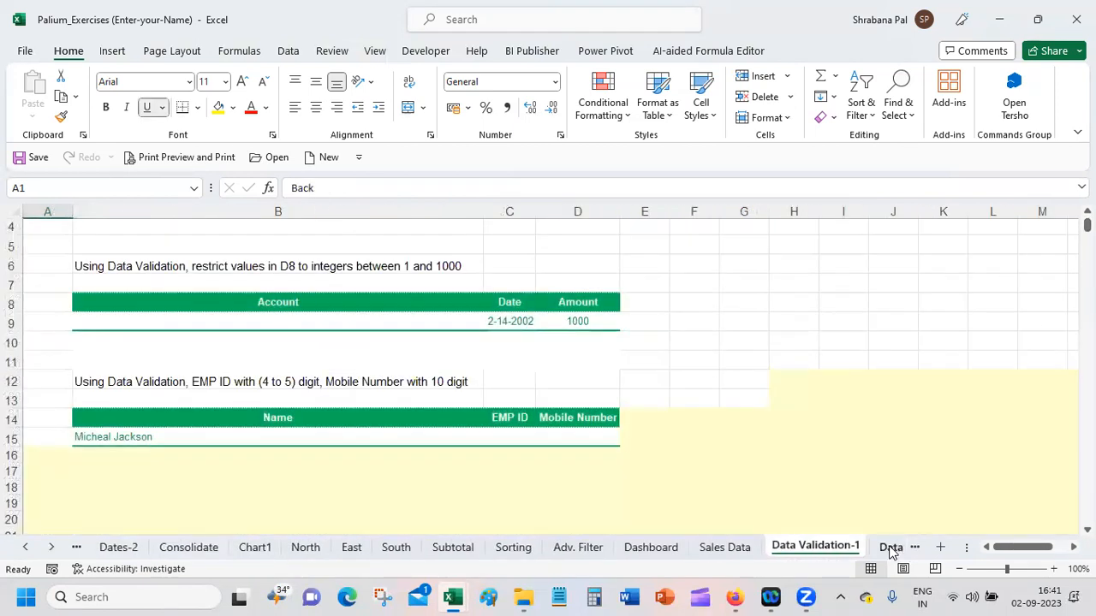
{"action": "left_click", "coordinate": [890, 548]}
{"action": "left_click", "coordinate": [886, 547]}
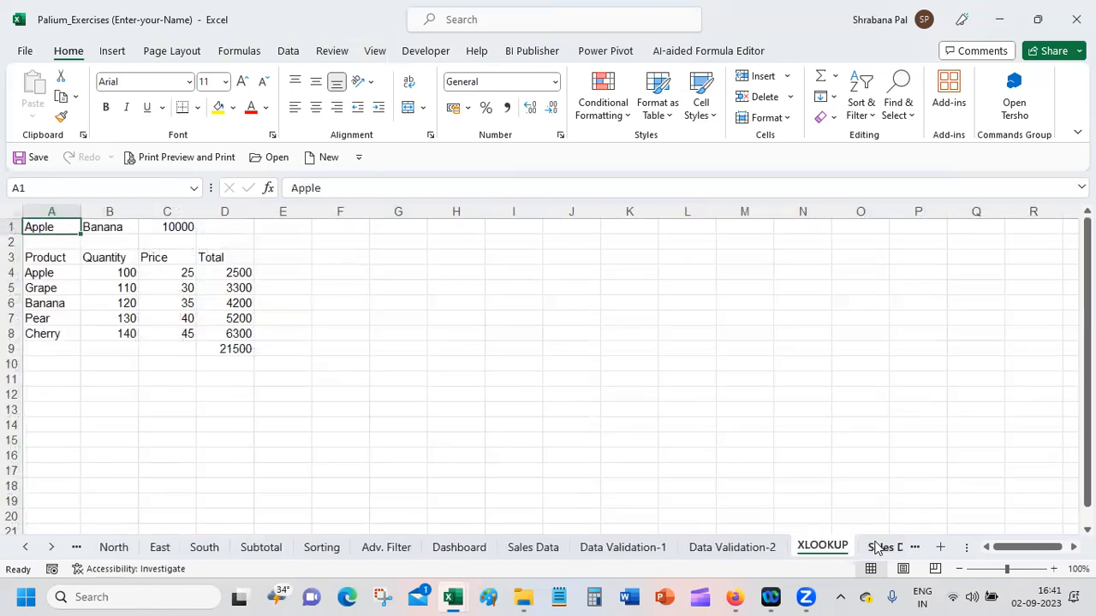
{"action": "left_click", "coordinate": [877, 548]}
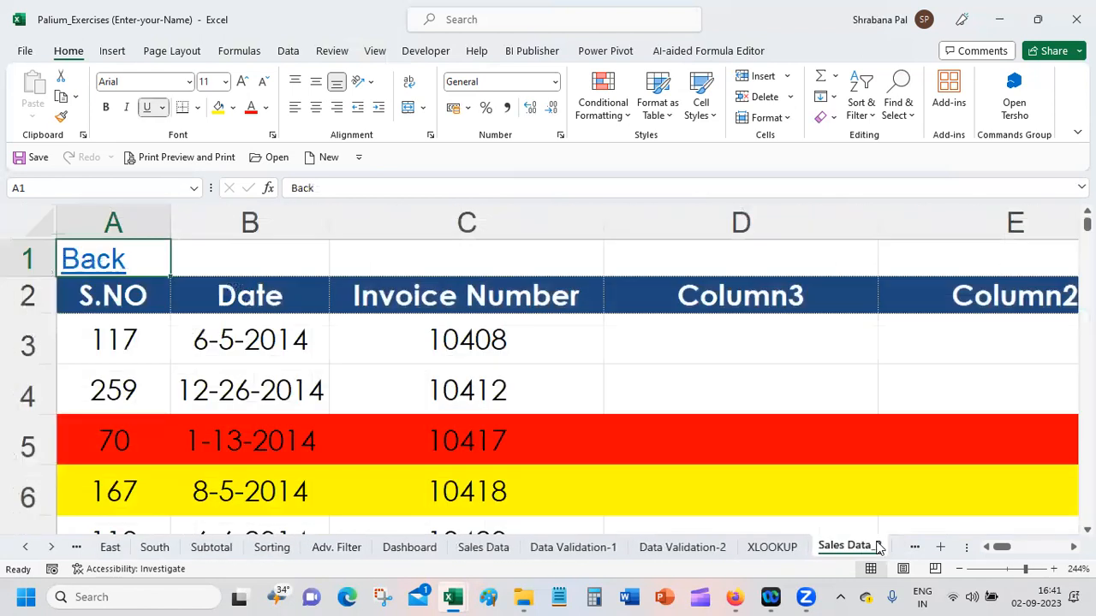
Step: Zoom out the Sales Data_2 sheet and widen its Date column to fit the dates
{"action": "left_click", "coordinate": [291, 334]}
{"action": "left_click", "coordinate": [1008, 569]}
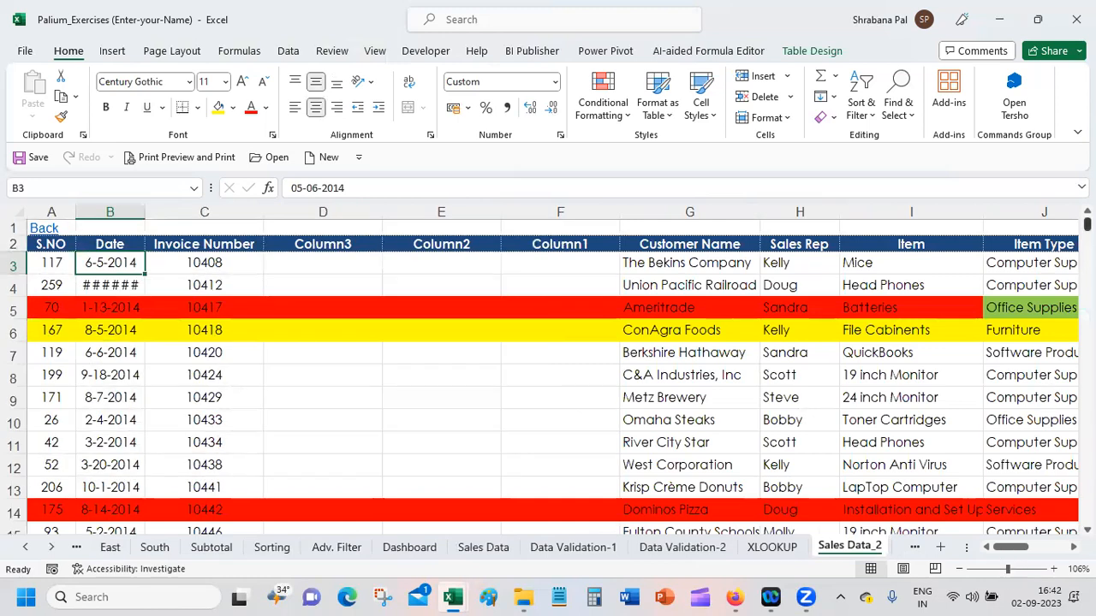
{"action": "scroll", "coordinate": [548, 377], "scroll_direction": "down", "scroll_amount": 20}
{"action": "scroll", "coordinate": [548, 377], "scroll_direction": "down", "scroll_amount": 20}
{"action": "scroll", "coordinate": [547, 377], "scroll_direction": "up", "scroll_amount": 20}
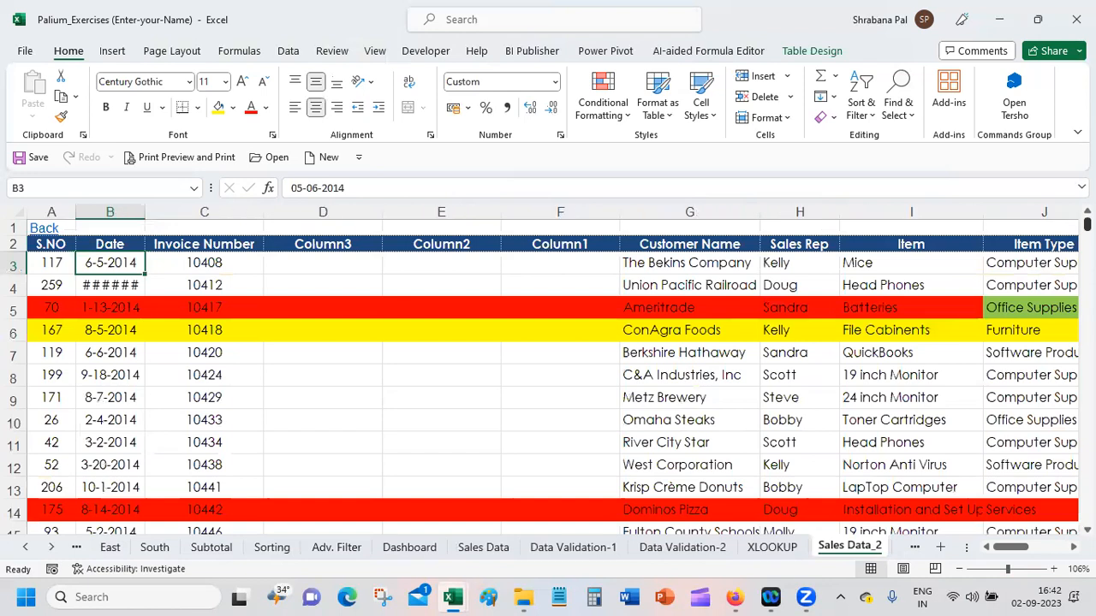
{"action": "double_click", "coordinate": [145, 210]}
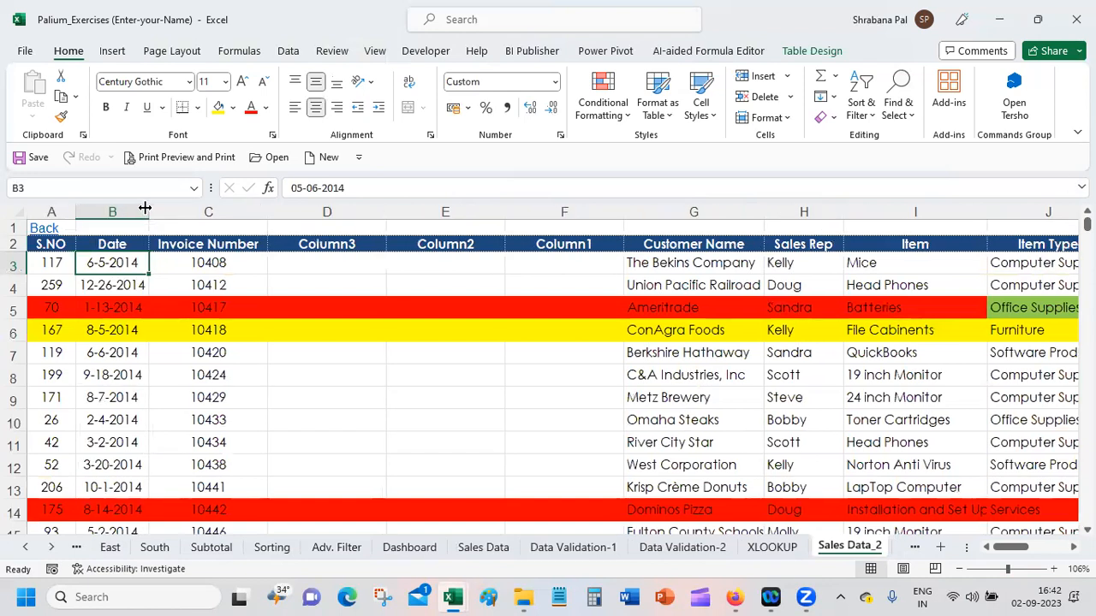
{"action": "scroll", "coordinate": [548, 377], "scroll_direction": "down", "scroll_amount": 20}
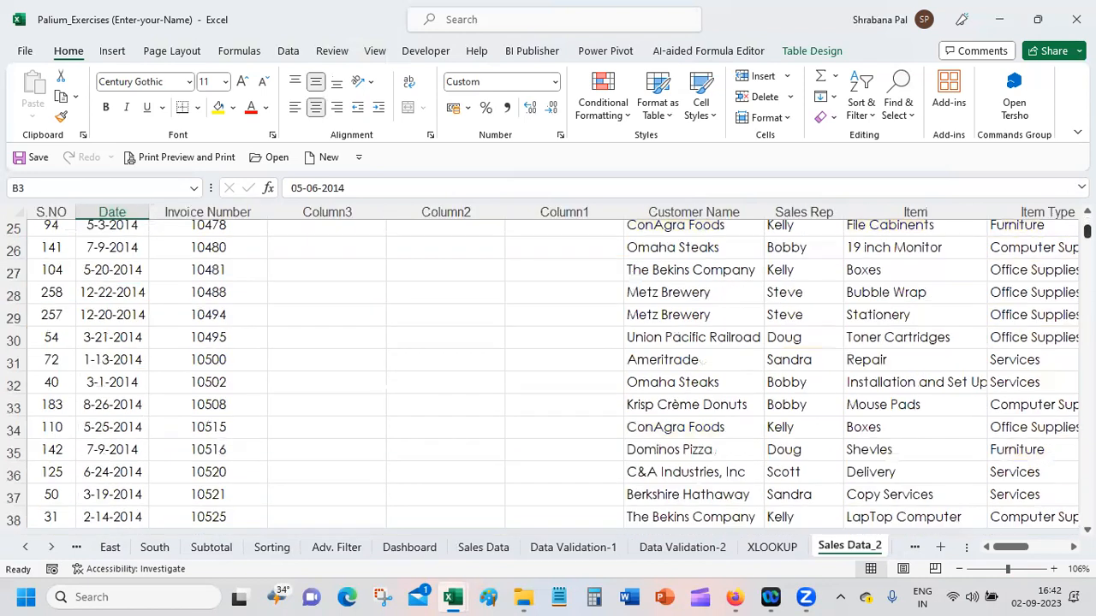
{"action": "scroll", "coordinate": [548, 377], "scroll_direction": "up", "scroll_amount": 20}
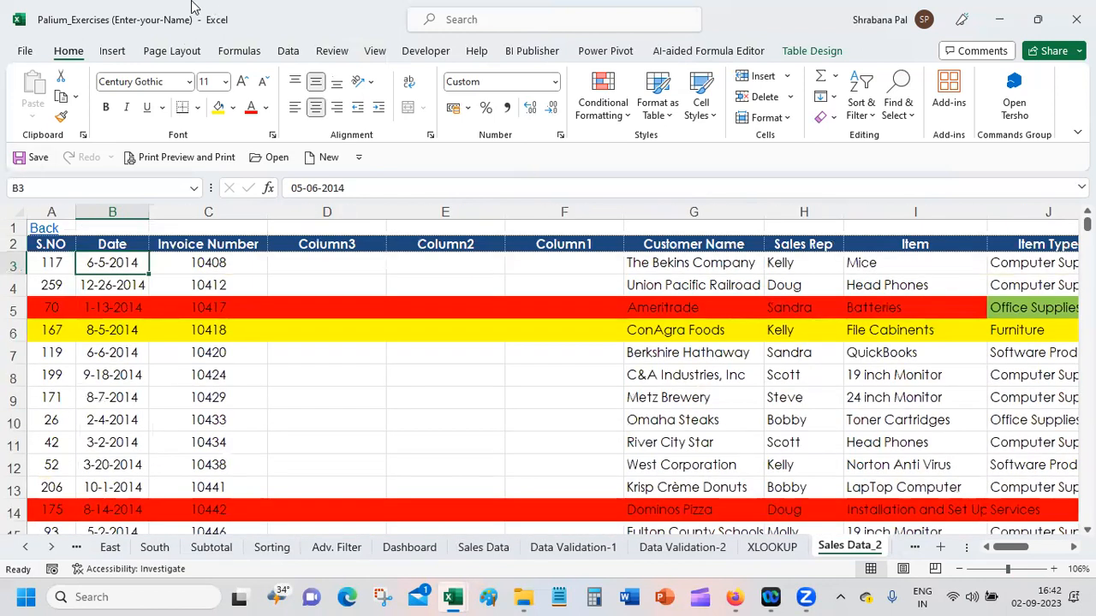
Step: Preview the portrait printout of Sales Data_2, check how its columns split across pages, and return to the sheet
{"action": "left_click", "coordinate": [186, 152]}
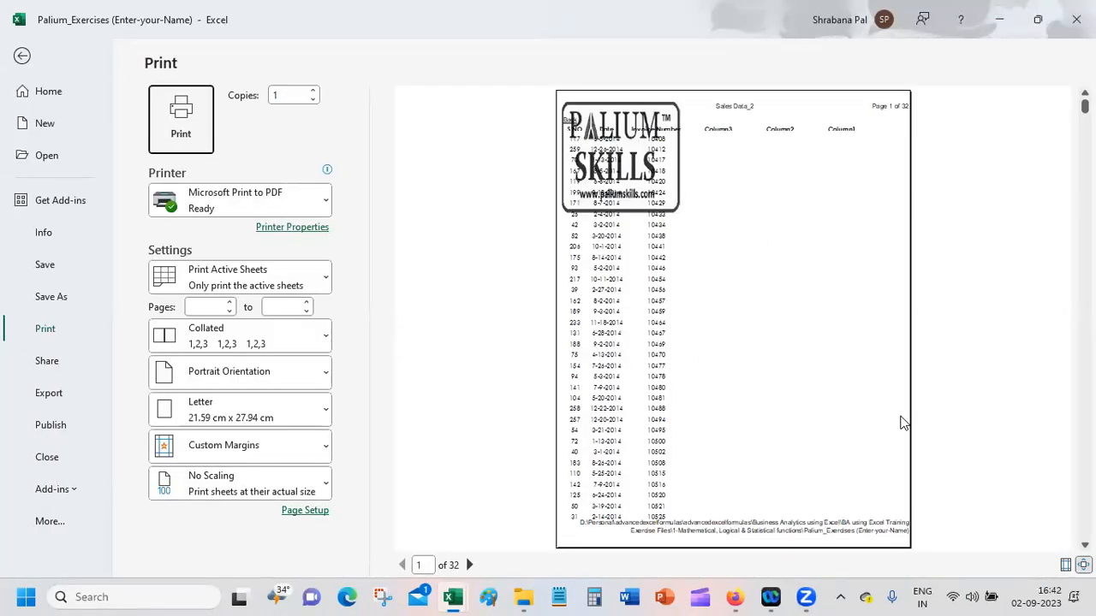
{"action": "left_click", "coordinate": [405, 567]}
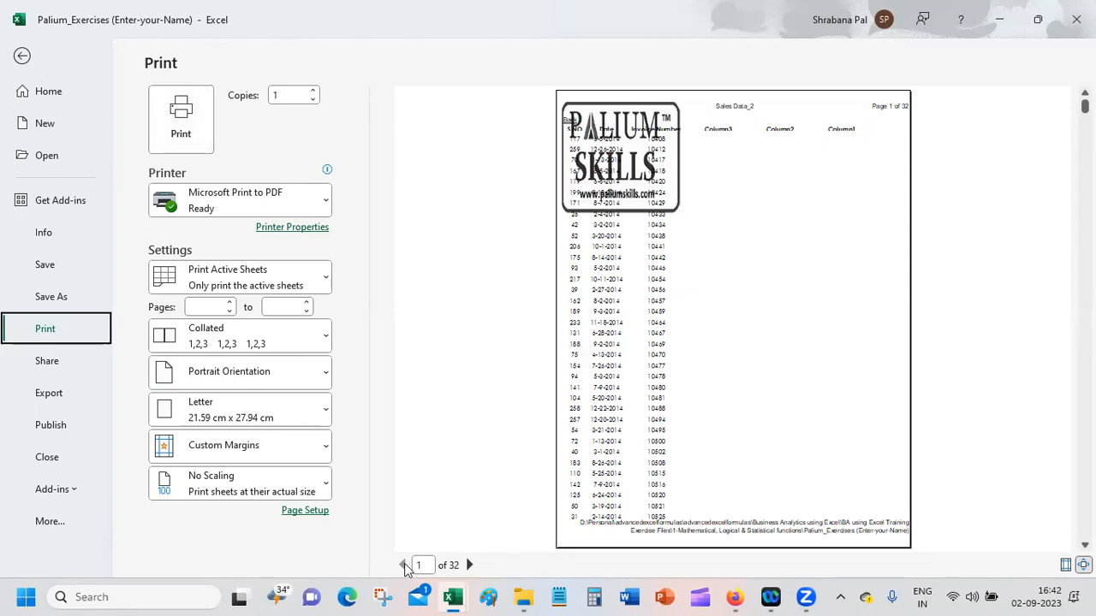
{"action": "left_click", "coordinate": [469, 565]}
{"action": "left_click", "coordinate": [469, 565]}
{"action": "left_click", "coordinate": [469, 565]}
{"action": "left_click", "coordinate": [469, 565]}
{"action": "left_click", "coordinate": [469, 565]}
{"action": "left_click", "coordinate": [469, 565]}
{"action": "left_click", "coordinate": [469, 565]}
{"action": "left_click", "coordinate": [469, 565]}
{"action": "left_click", "coordinate": [469, 565]}
{"action": "left_click", "coordinate": [469, 565]}
{"action": "left_click", "coordinate": [469, 565]}
{"action": "left_click", "coordinate": [469, 565]}
{"action": "left_click", "coordinate": [469, 565]}
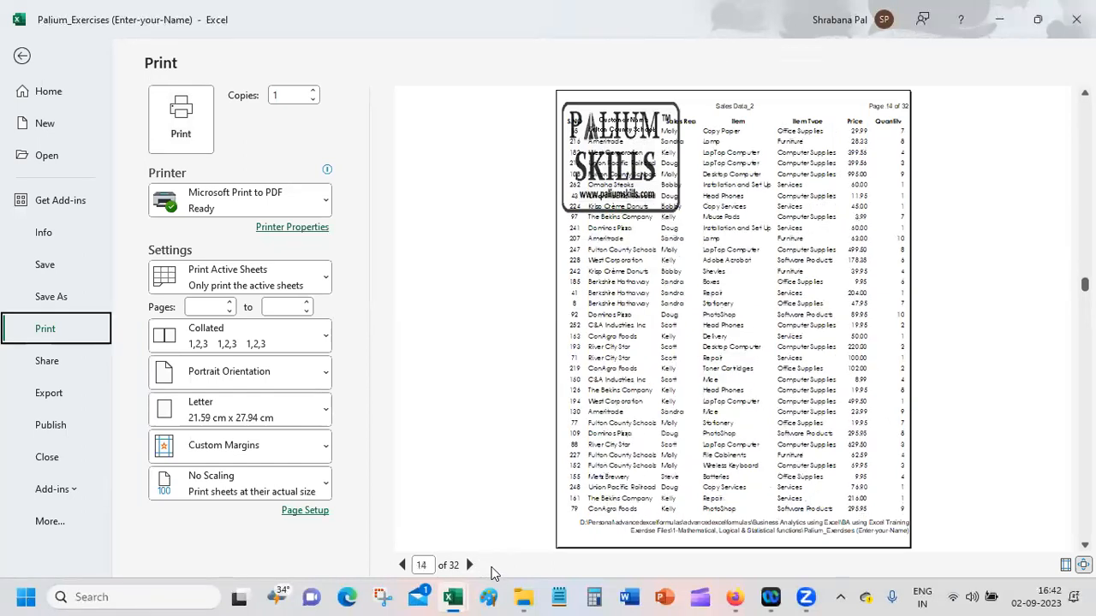
{"action": "left_click", "coordinate": [20, 56]}
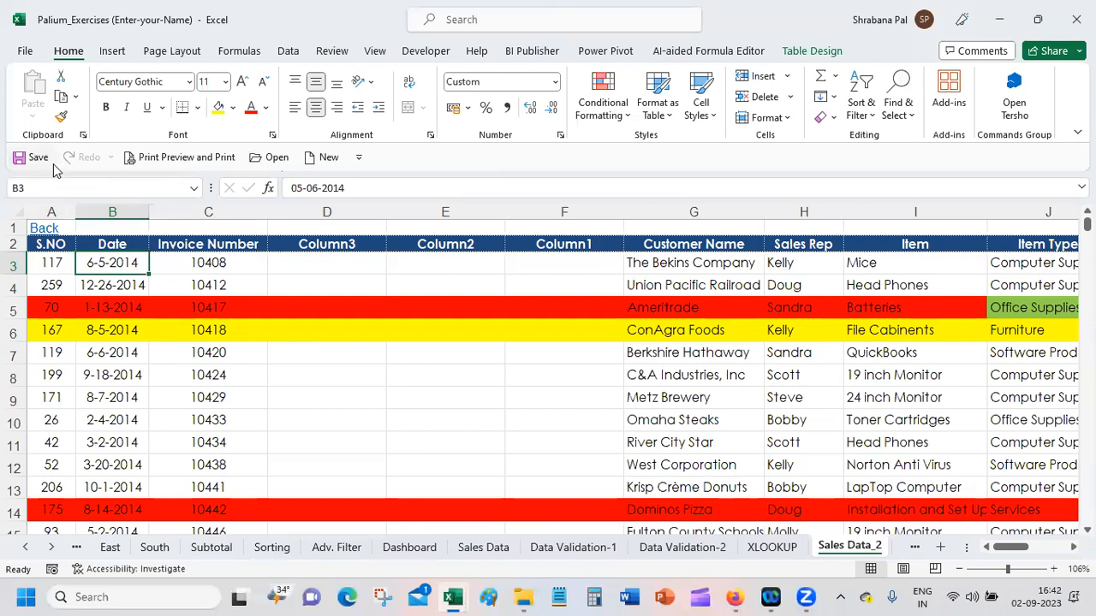
Step: Set the page orientation of Sales Data_2 to landscape
{"action": "left_click", "coordinate": [170, 52]}
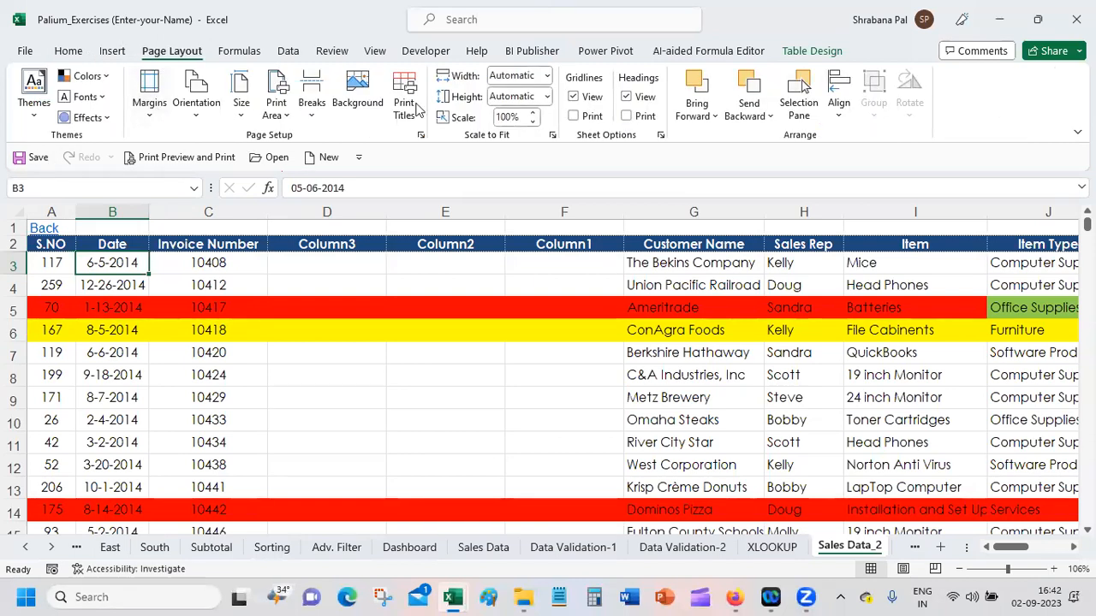
{"action": "left_click", "coordinate": [202, 118]}
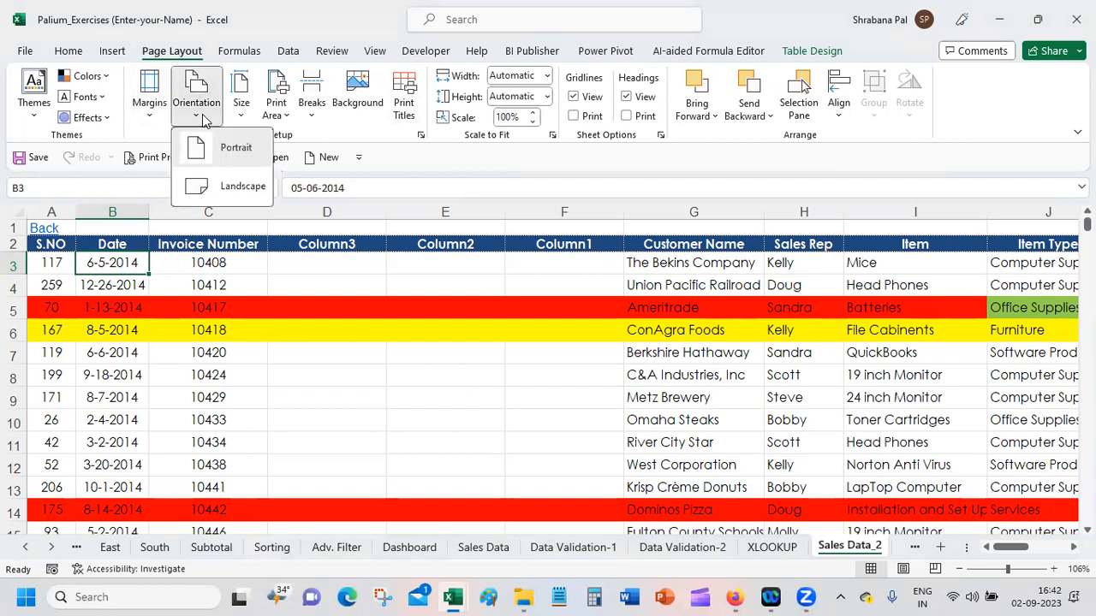
{"action": "left_click", "coordinate": [237, 190]}
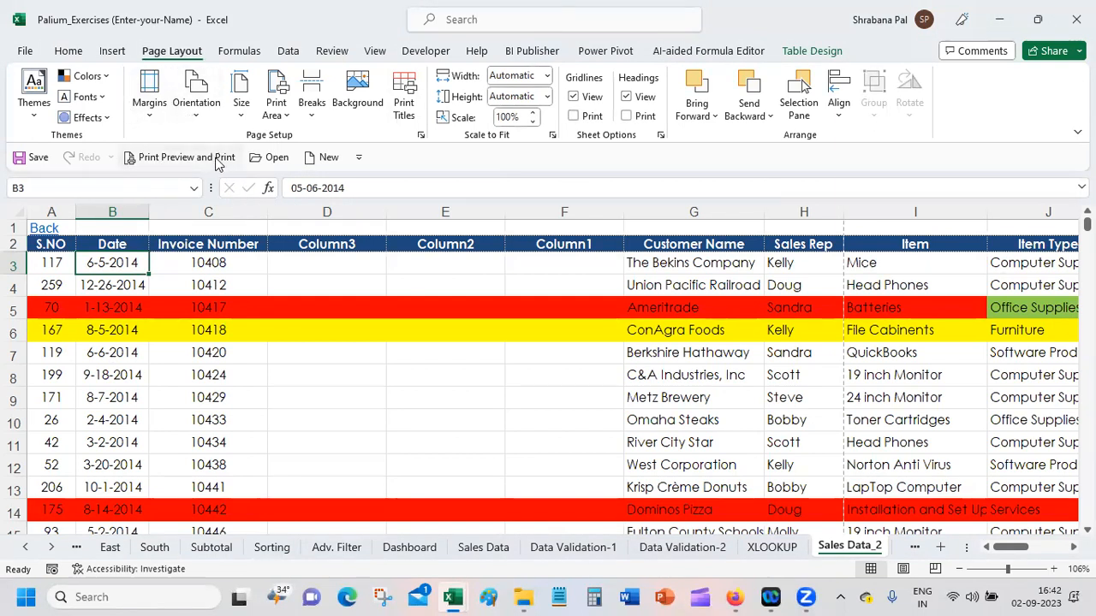
Step: Page through the print preview of the landscape layout to examine how columns are distributed
{"action": "left_click", "coordinate": [216, 159]}
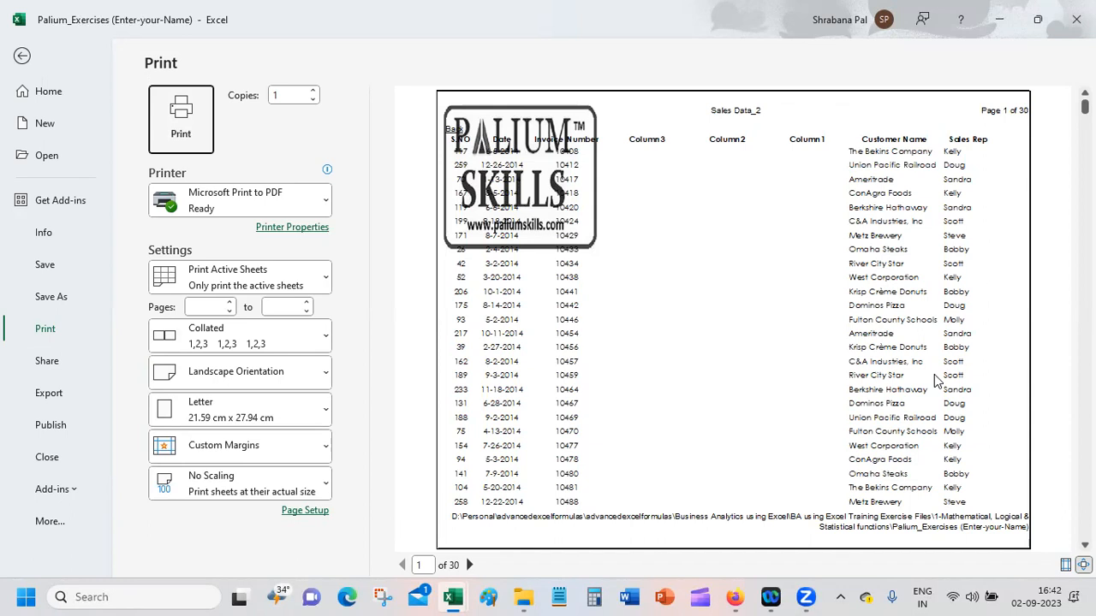
{"action": "left_click", "coordinate": [469, 565]}
{"action": "left_click", "coordinate": [469, 565]}
{"action": "left_click", "coordinate": [470, 565]}
{"action": "left_click", "coordinate": [469, 565]}
{"action": "left_click", "coordinate": [469, 565]}
{"action": "left_click", "coordinate": [469, 565]}
{"action": "left_click", "coordinate": [469, 565]}
{"action": "left_click", "coordinate": [469, 565]}
{"action": "left_click", "coordinate": [469, 565]}
{"action": "left_click", "coordinate": [469, 565]}
{"action": "left_click", "coordinate": [469, 565]}
{"action": "left_click", "coordinate": [469, 565]}
{"action": "left_click", "coordinate": [469, 565]}
{"action": "left_click", "coordinate": [469, 565]}
{"action": "left_click", "coordinate": [469, 565]}
{"action": "left_click", "coordinate": [469, 565]}
{"action": "left_click", "coordinate": [469, 565]}
{"action": "left_click", "coordinate": [469, 565]}
{"action": "left_click", "coordinate": [469, 565]}
{"action": "left_click", "coordinate": [470, 565]}
{"action": "left_click", "coordinate": [469, 565]}
{"action": "double_click", "coordinate": [469, 565]}
{"action": "left_click", "coordinate": [469, 565]}
{"action": "left_click", "coordinate": [469, 565]}
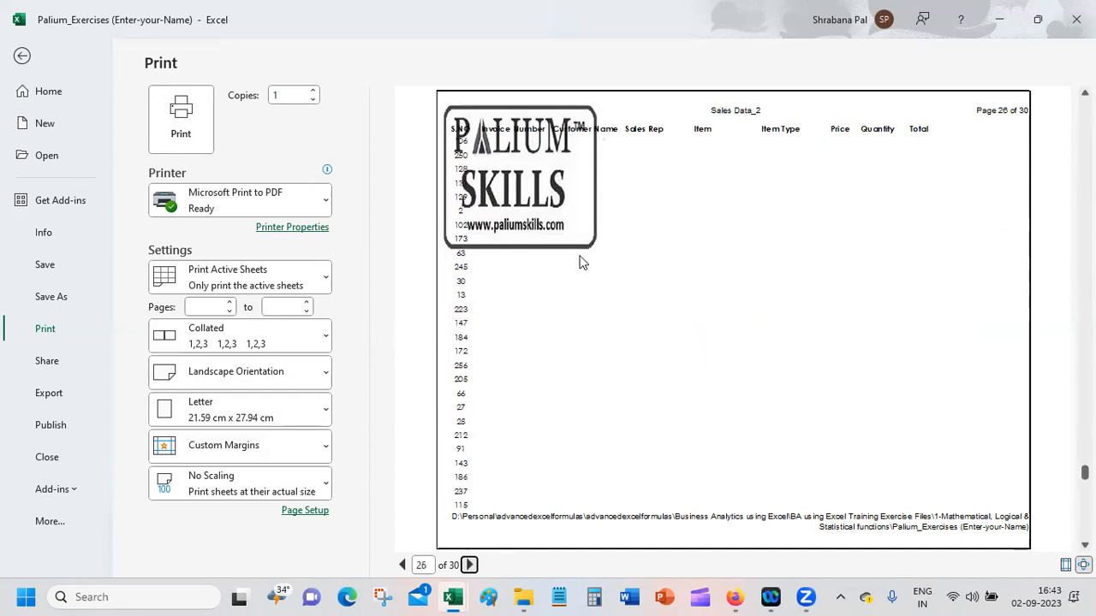
{"action": "left_click", "coordinate": [403, 565]}
{"action": "left_click", "coordinate": [403, 565]}
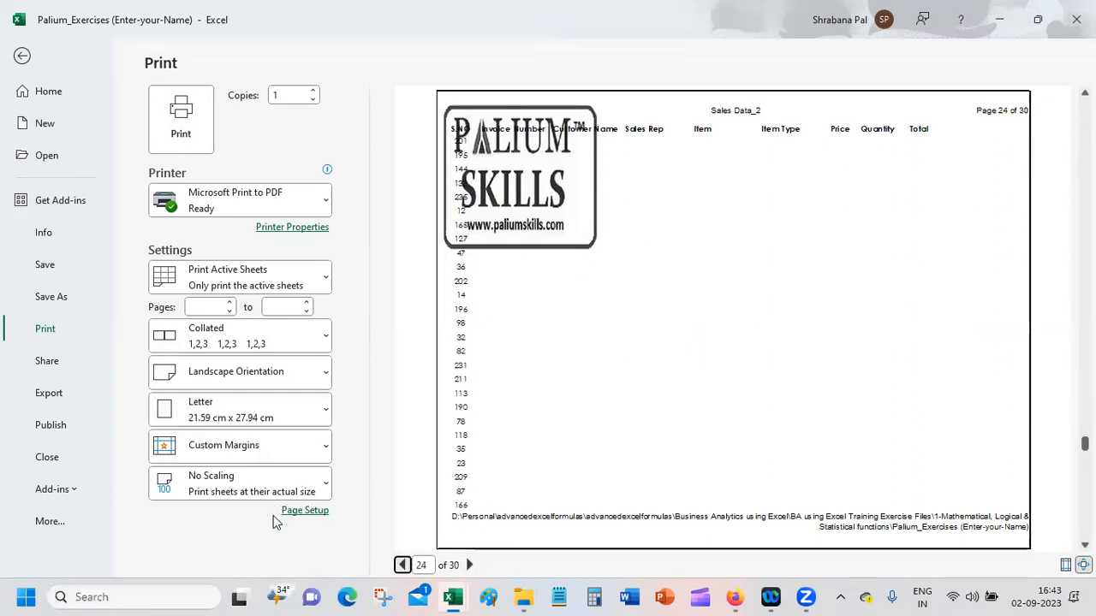
Step: Try scaling the printout to fit 1 page wide by 1 page tall
{"action": "left_click", "coordinate": [302, 512]}
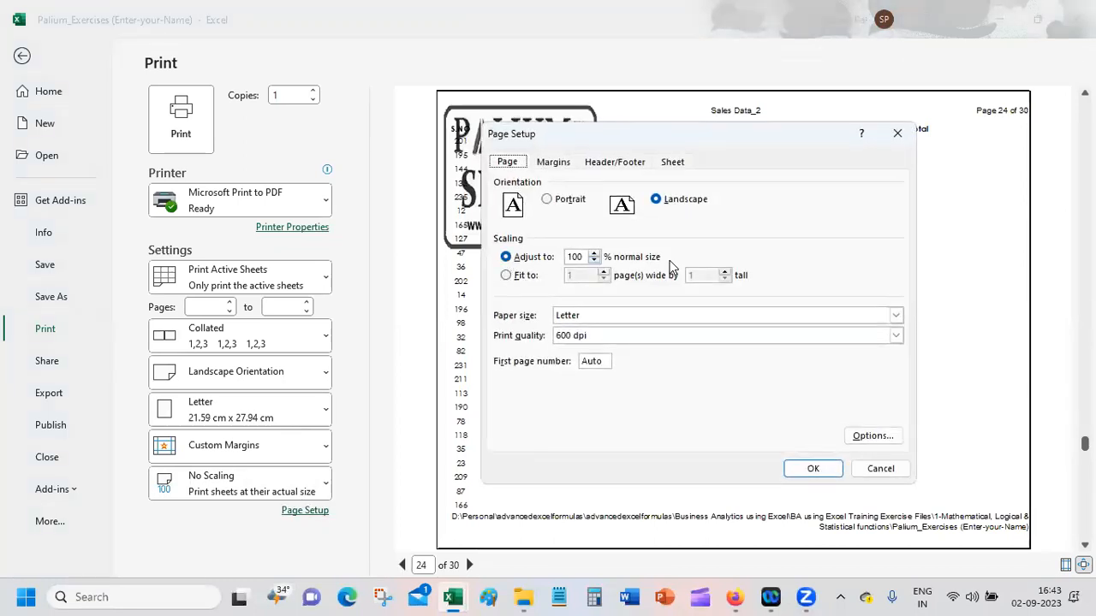
{"action": "left_click", "coordinate": [523, 277]}
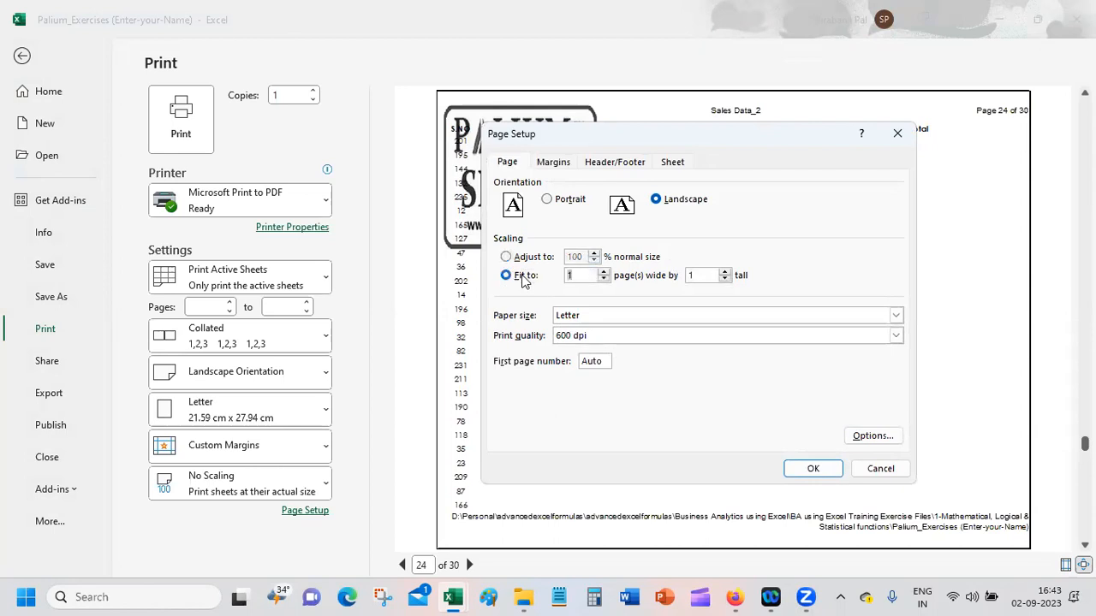
{"action": "left_click", "coordinate": [813, 469]}
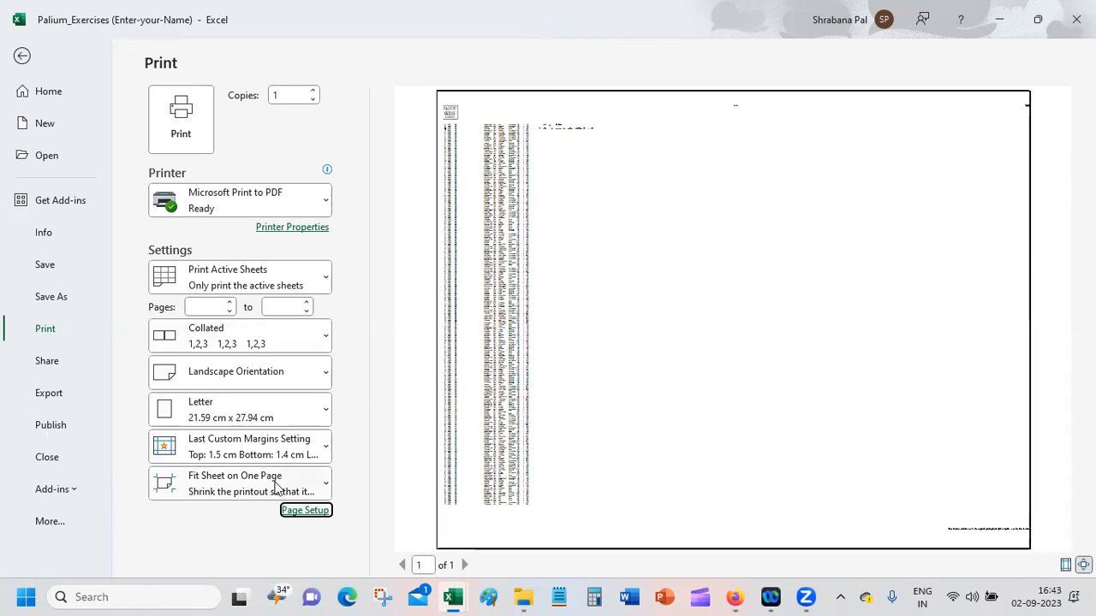
Step: Adjust the print scaling to 70% of normal size and check the resulting pages in the preview
{"action": "left_click", "coordinate": [323, 512]}
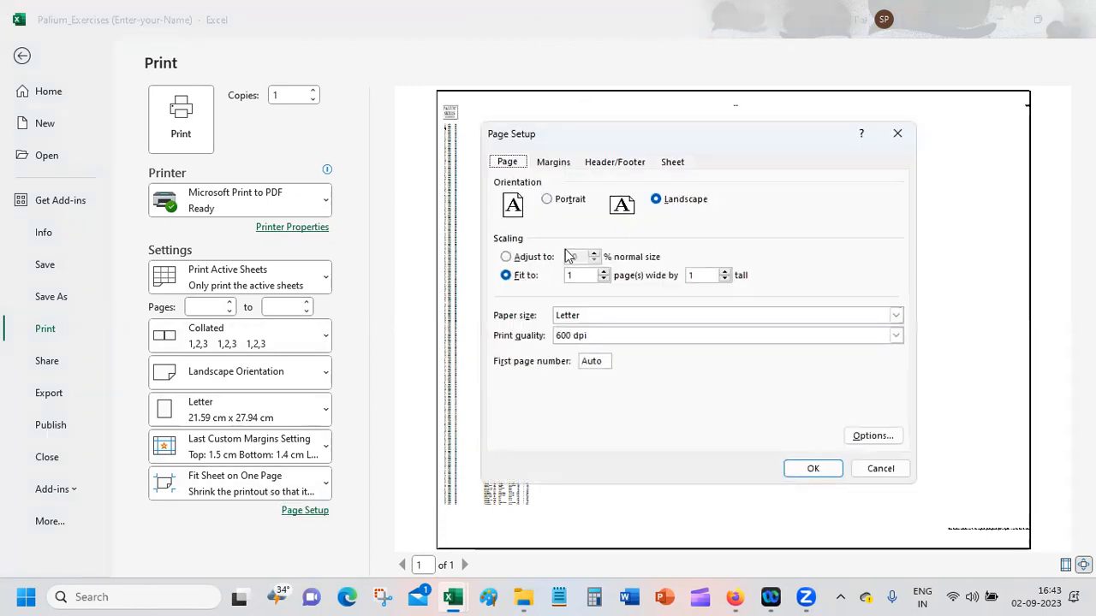
{"action": "left_click", "coordinate": [524, 256]}
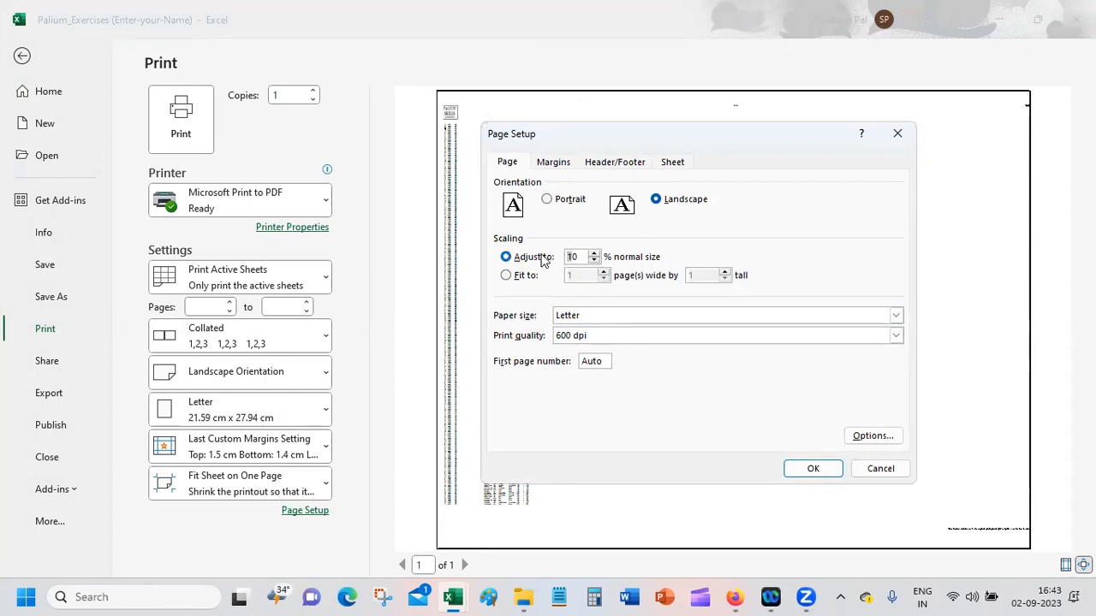
{"action": "left_click", "coordinate": [815, 471]}
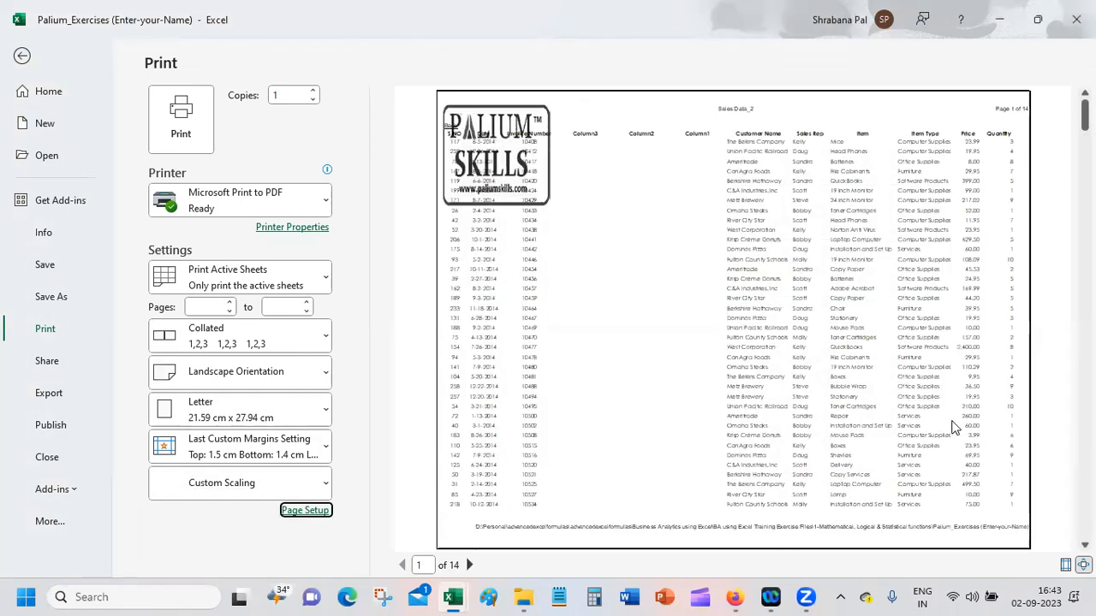
{"action": "left_click", "coordinate": [470, 565]}
{"action": "left_click", "coordinate": [469, 565]}
{"action": "left_click", "coordinate": [469, 565]}
{"action": "left_click", "coordinate": [469, 565]}
{"action": "left_click", "coordinate": [469, 565]}
{"action": "left_click", "coordinate": [469, 565]}
{"action": "left_click", "coordinate": [469, 565]}
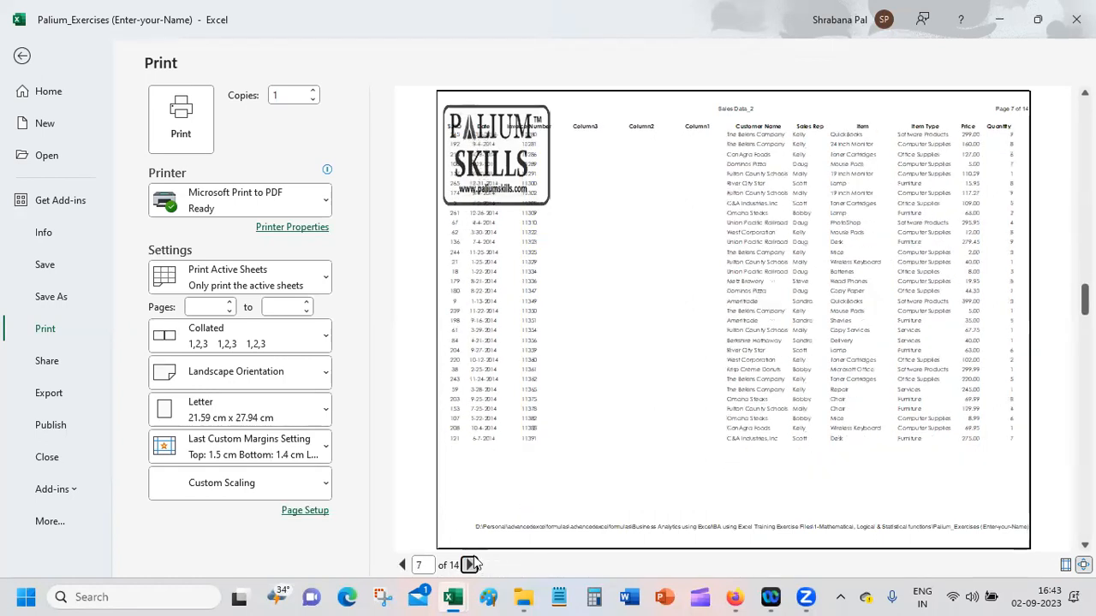
{"action": "left_click", "coordinate": [469, 565]}
{"action": "left_click", "coordinate": [469, 565]}
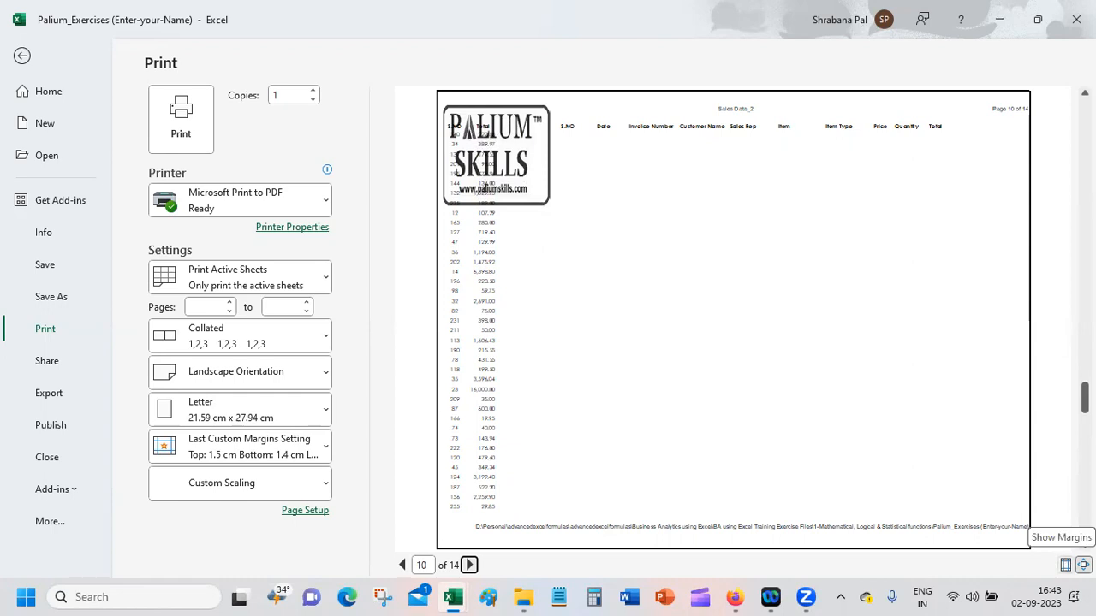
Step: Show the margin and column handles in the preview, go back to page 6 and move the header margin slightly down
{"action": "left_click", "coordinate": [1083, 565]}
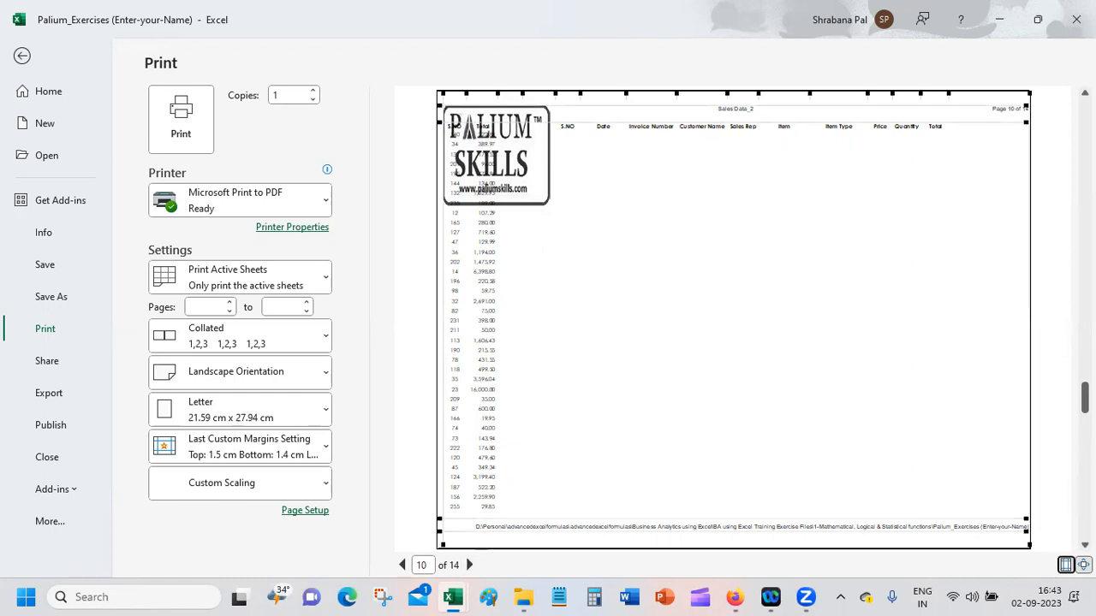
{"action": "left_click", "coordinate": [402, 566]}
{"action": "left_click", "coordinate": [403, 566]}
{"action": "left_click", "coordinate": [403, 566]}
{"action": "left_click", "coordinate": [403, 566]}
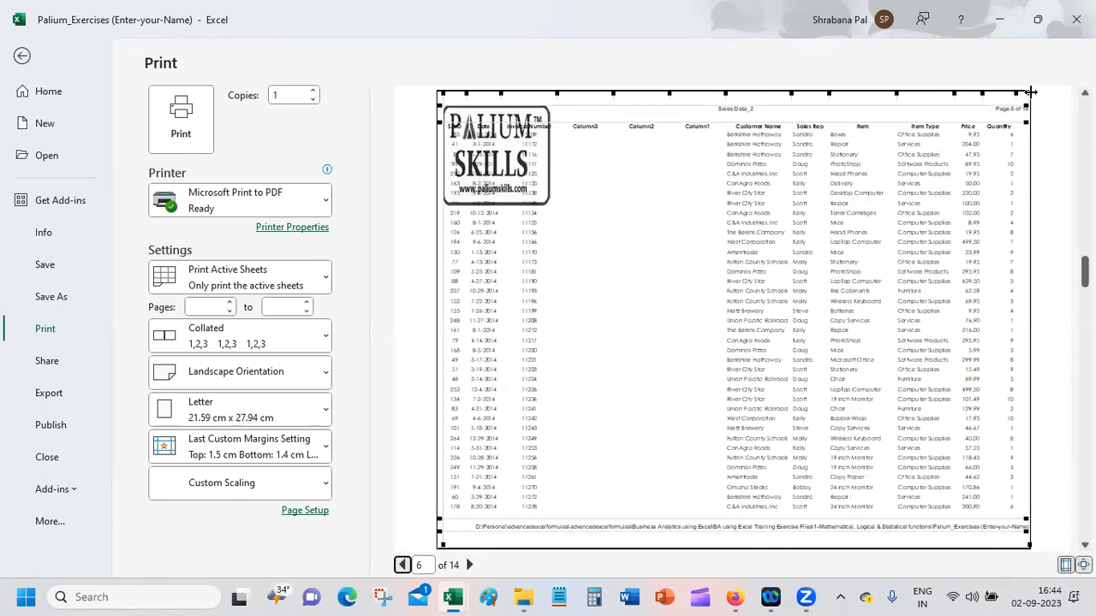
{"action": "left_click_drag", "start_coordinate": [440, 93], "coordinate": [423, 86]}
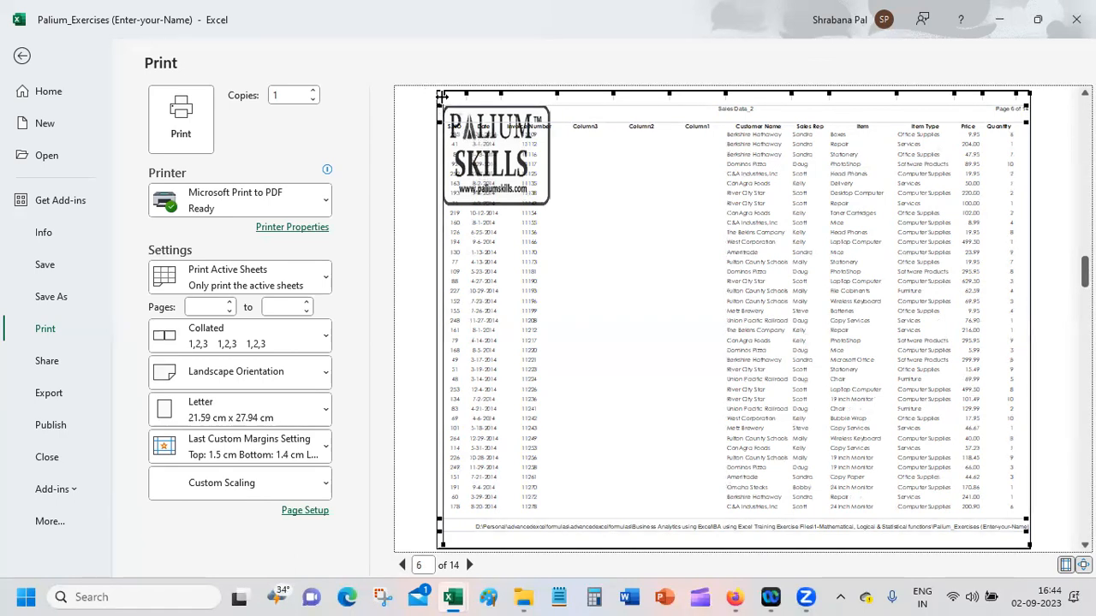
{"action": "left_click_drag", "start_coordinate": [436, 104], "coordinate": [422, 124]}
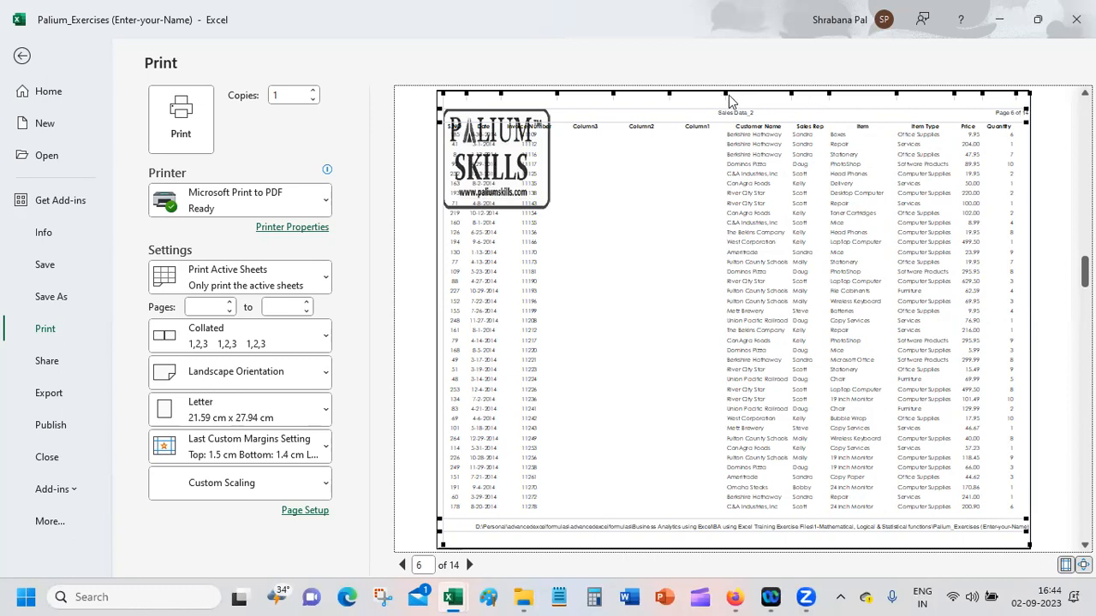
Step: Narrow the empty Column1, Column2 and Column3 in the preview so Total fits beside Quantity, and check the following pages
{"action": "left_click_drag", "start_coordinate": [725, 93], "coordinate": [645, 94]}
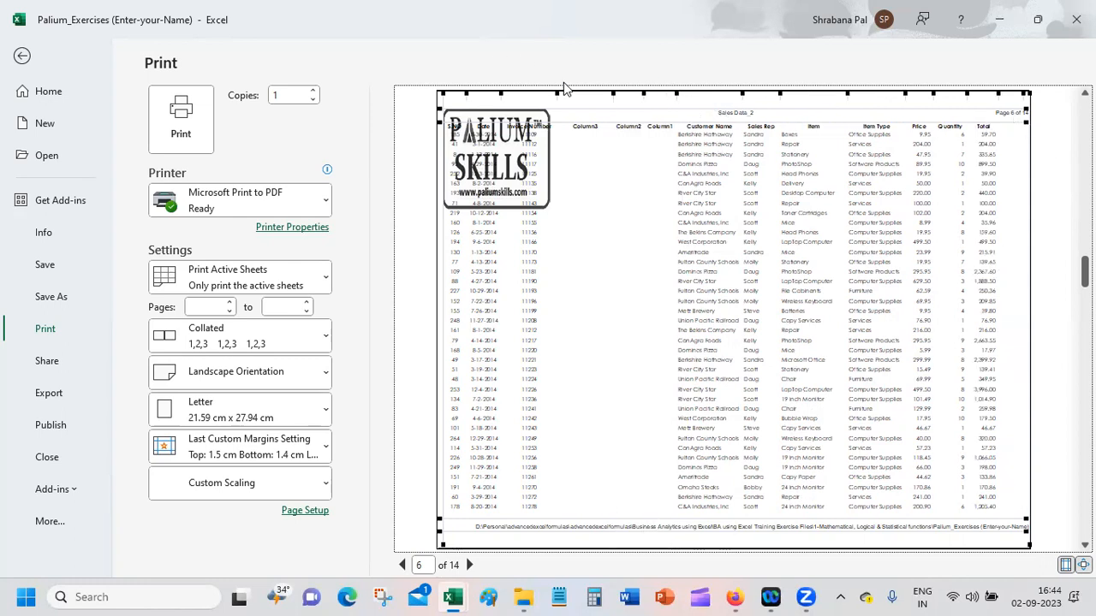
{"action": "left_click_drag", "start_coordinate": [612, 93], "coordinate": [579, 94]}
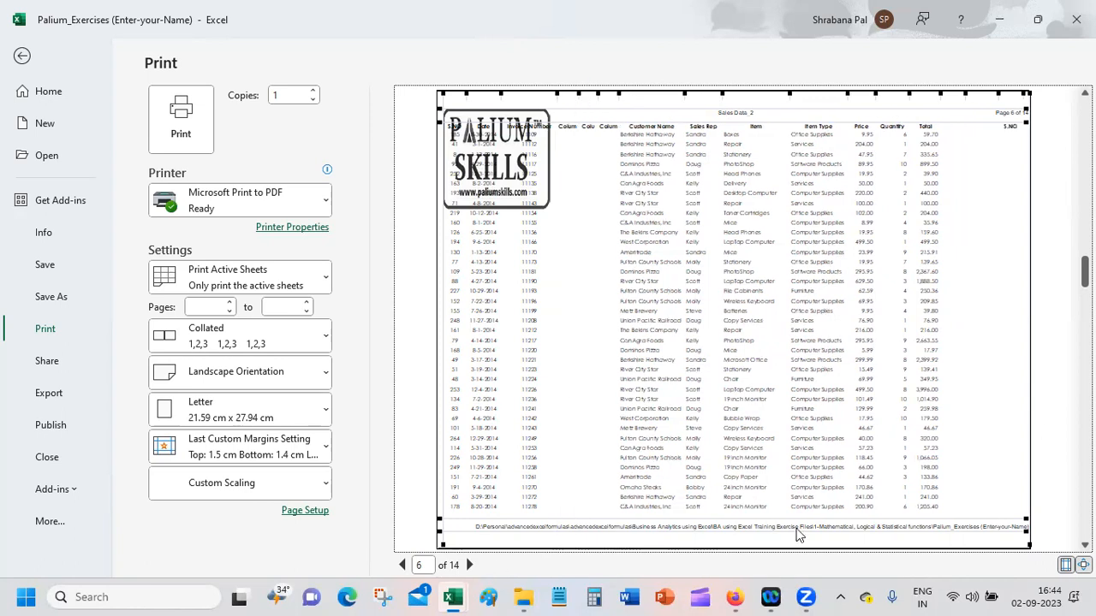
{"action": "left_click", "coordinate": [470, 565]}
{"action": "left_click", "coordinate": [470, 565]}
{"action": "left_click", "coordinate": [470, 565]}
{"action": "left_click", "coordinate": [470, 565]}
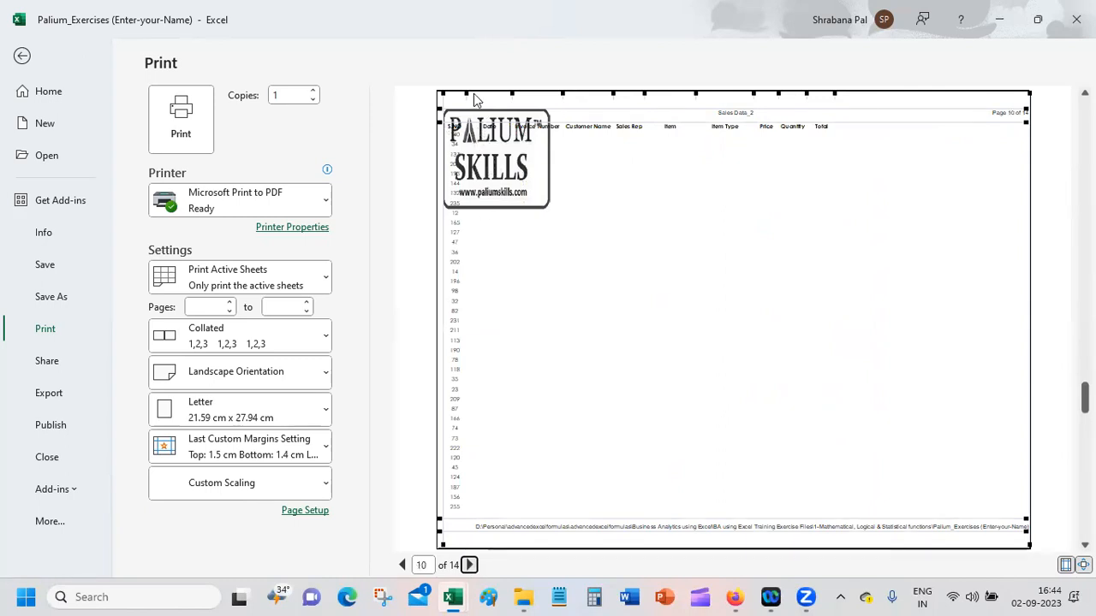
Step: Narrow the S.NO column and move the left margin to the page edge in the preview, and check the pages back to page 1
{"action": "left_click_drag", "start_coordinate": [466, 94], "coordinate": [463, 93]}
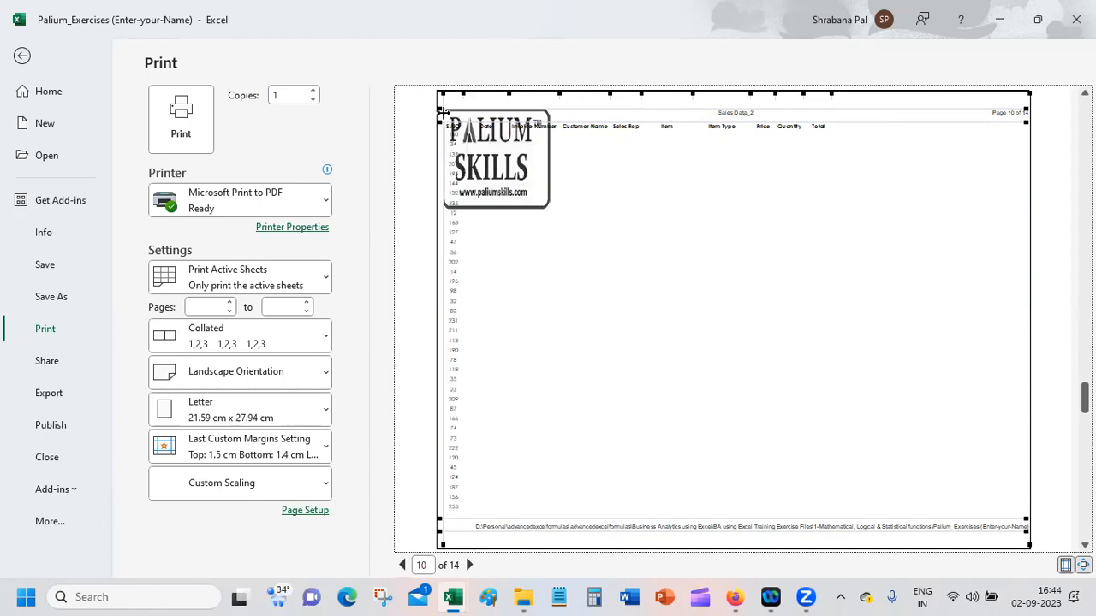
{"action": "left_click_drag", "start_coordinate": [442, 93], "coordinate": [453, 98]}
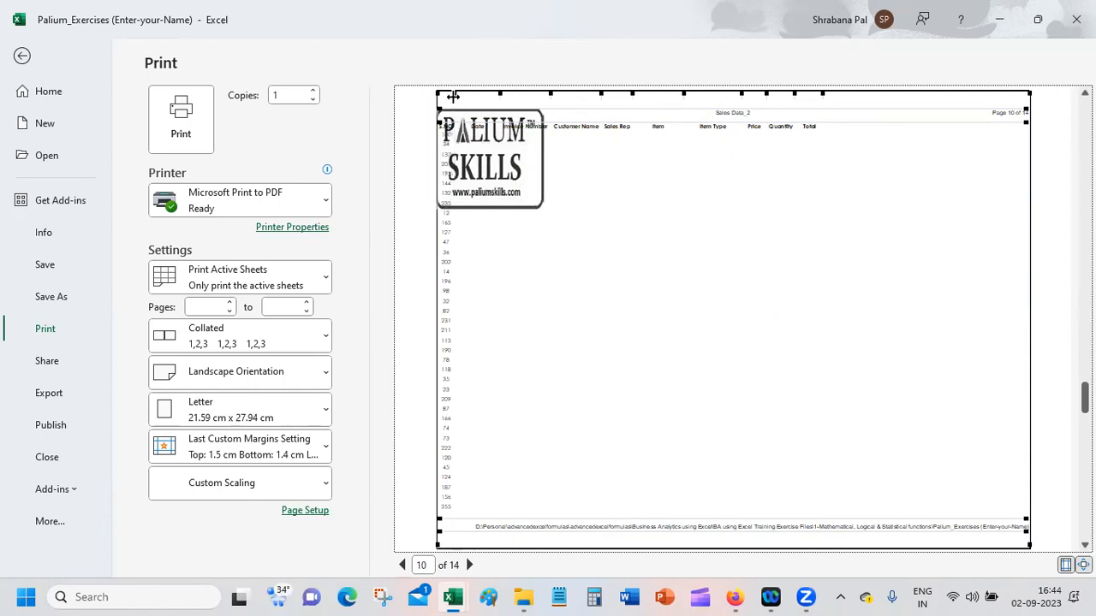
{"action": "left_click", "coordinate": [402, 565]}
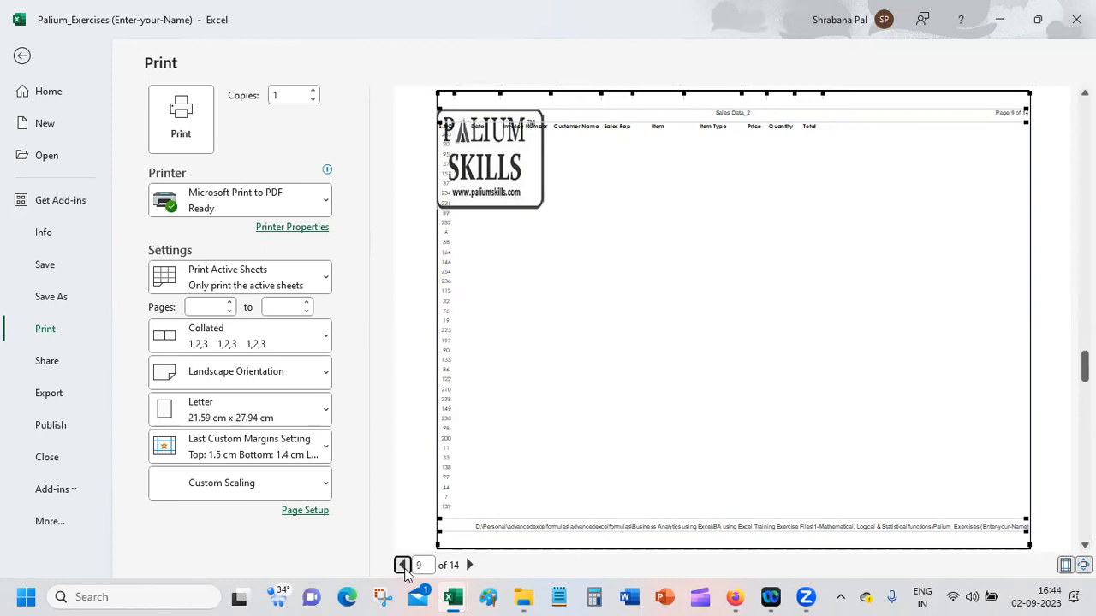
{"action": "left_click", "coordinate": [402, 565]}
{"action": "left_click", "coordinate": [403, 565]}
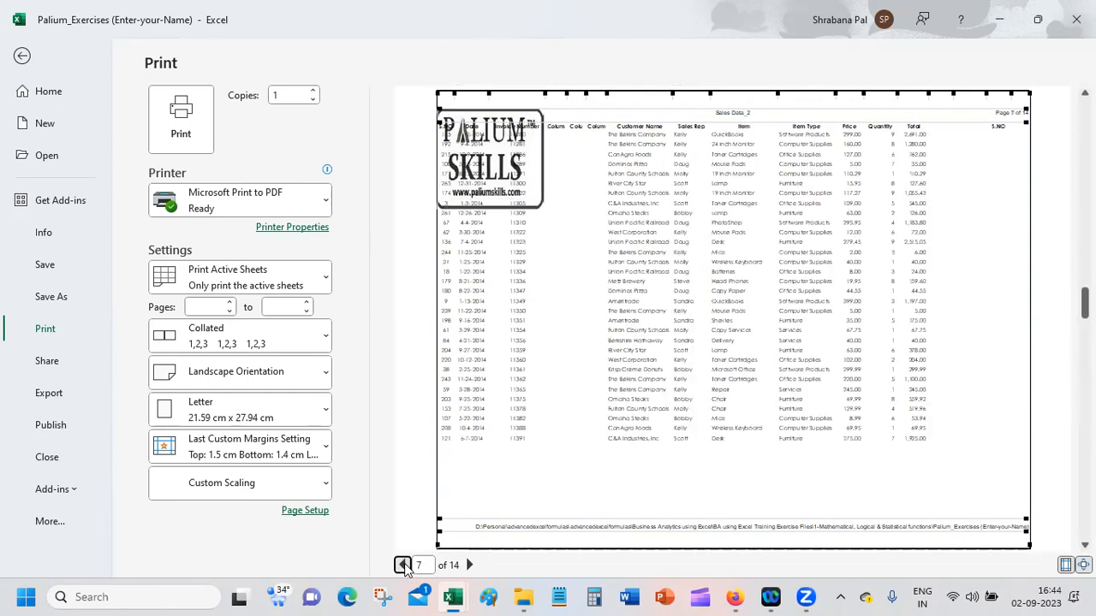
{"action": "left_click", "coordinate": [403, 565]}
{"action": "left_click", "coordinate": [402, 565]}
{"action": "left_click", "coordinate": [402, 565]}
{"action": "left_click", "coordinate": [402, 565]}
{"action": "left_click", "coordinate": [402, 565]}
{"action": "left_click", "coordinate": [402, 565]}
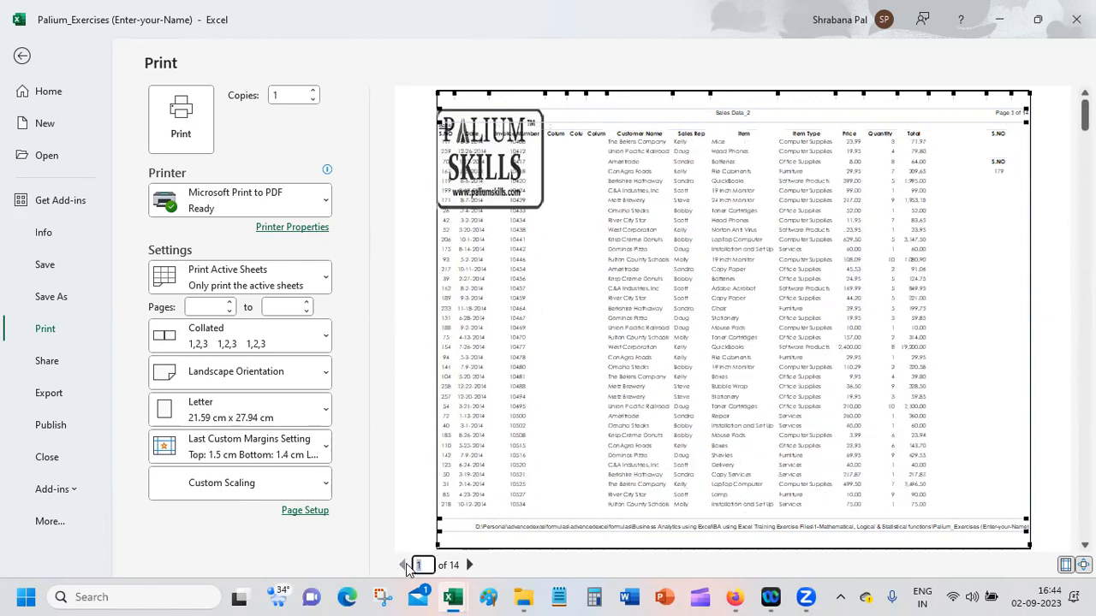
{"action": "left_click", "coordinate": [407, 564]}
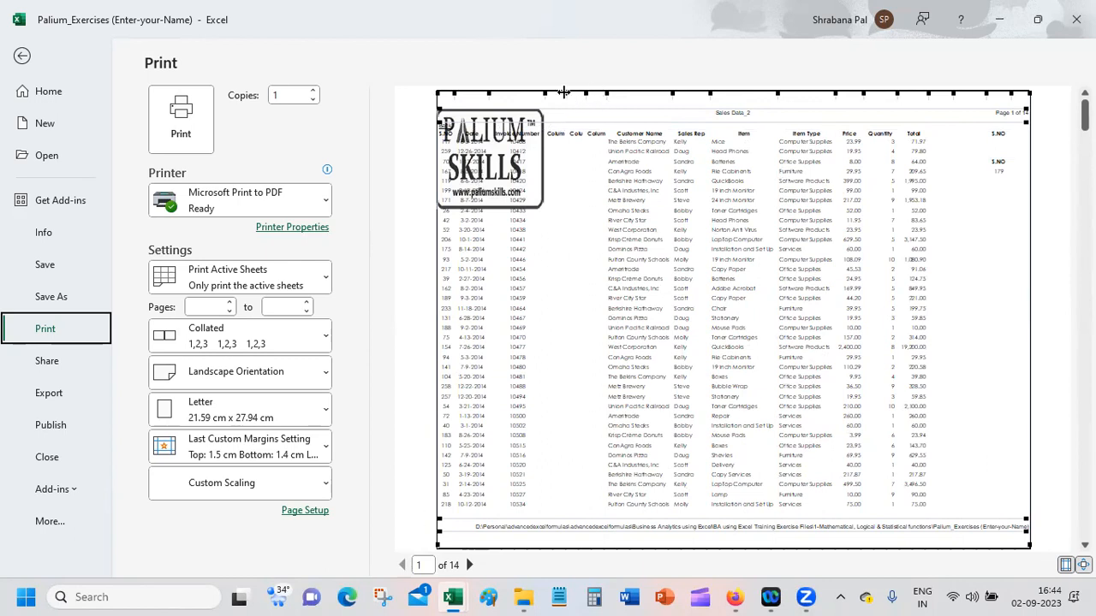
Step: Narrow the data columns and the blank gap columns in the preview so the second table's Invoice Number fits on page 1
{"action": "left_click_drag", "start_coordinate": [563, 92], "coordinate": [593, 93]}
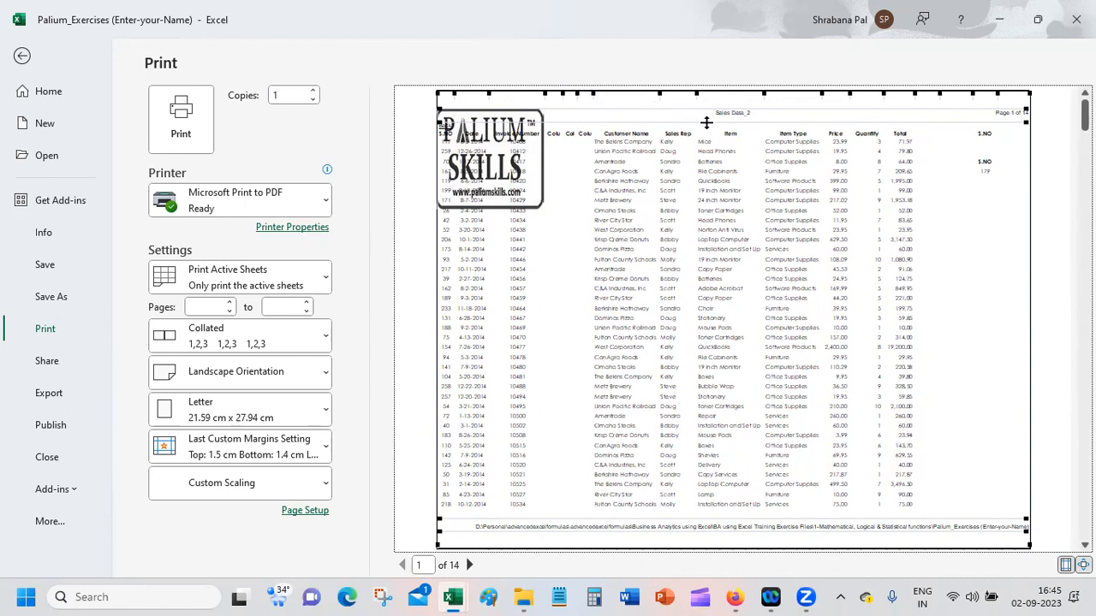
{"action": "left_click_drag", "start_coordinate": [695, 92], "coordinate": [748, 92]}
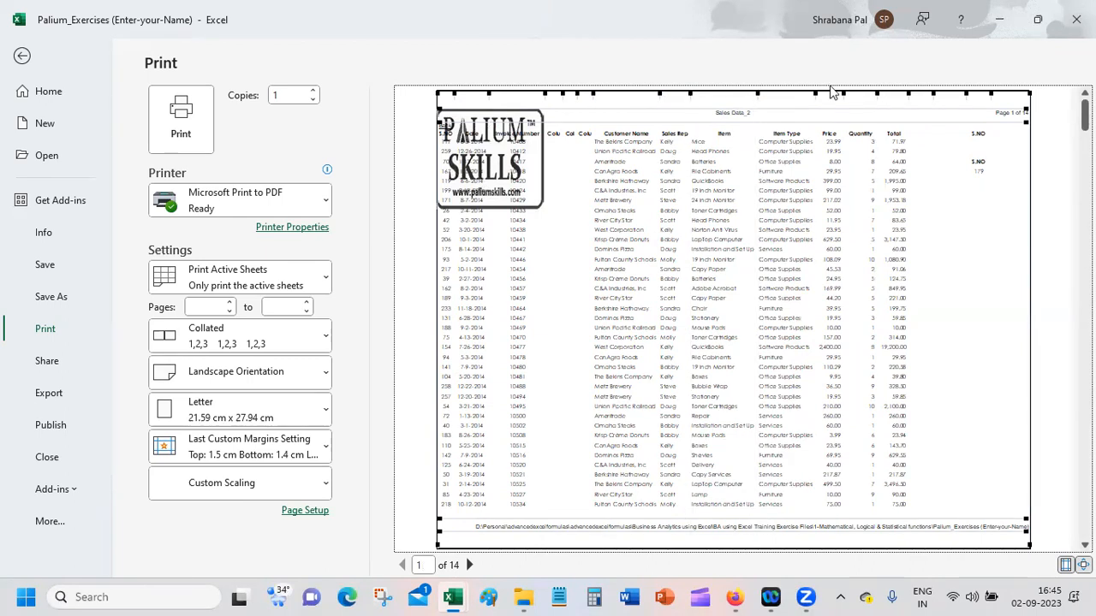
{"action": "left_click_drag", "start_coordinate": [870, 97], "coordinate": [859, 91]}
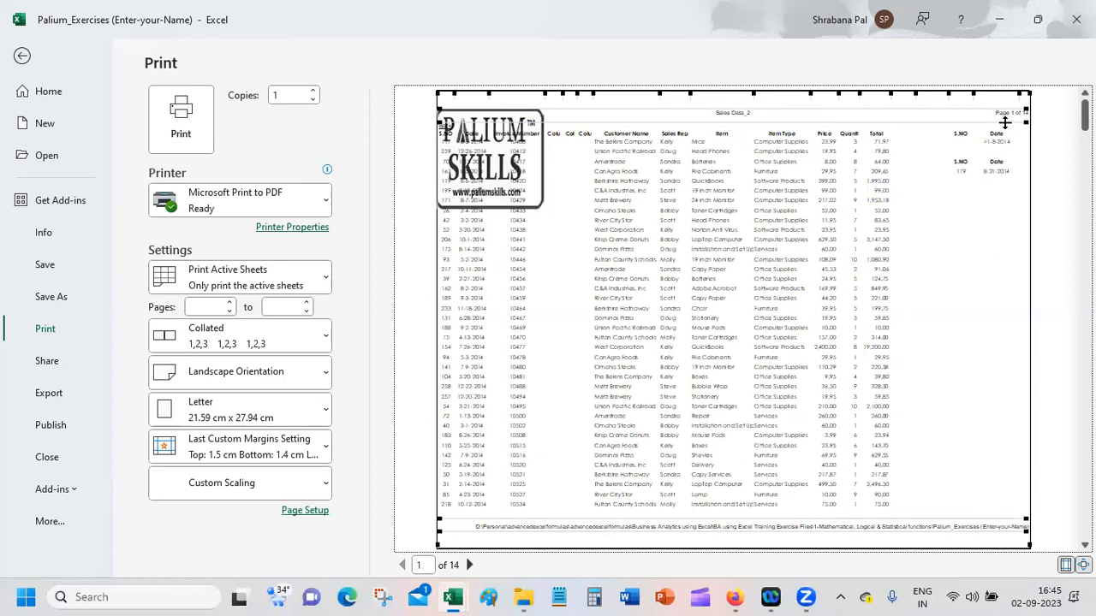
{"action": "left_click_drag", "start_coordinate": [950, 99], "coordinate": [895, 95]}
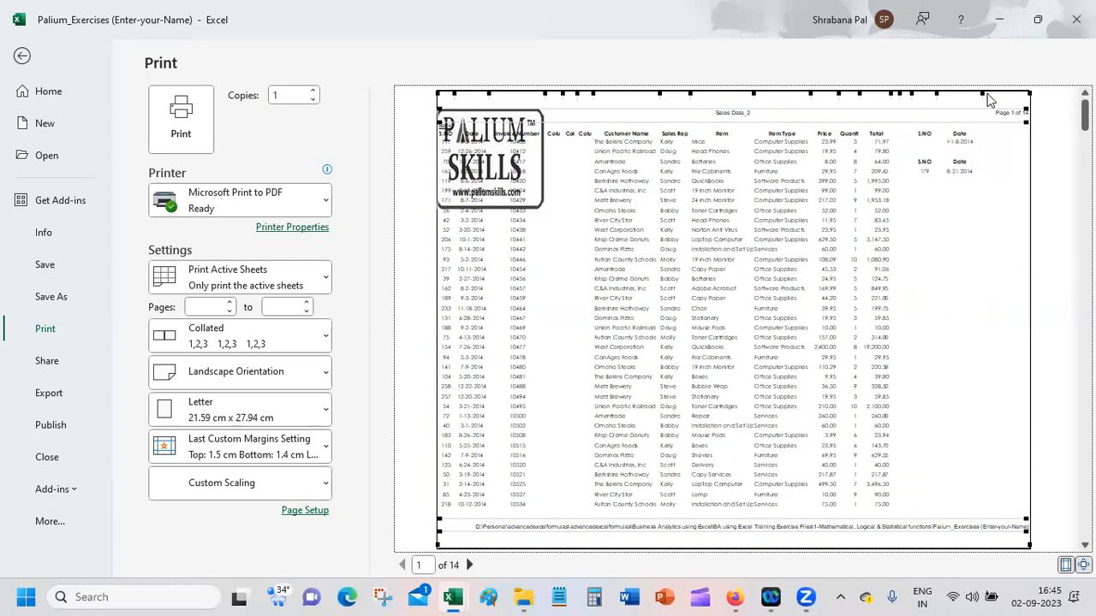
{"action": "left_click_drag", "start_coordinate": [983, 93], "coordinate": [974, 93]}
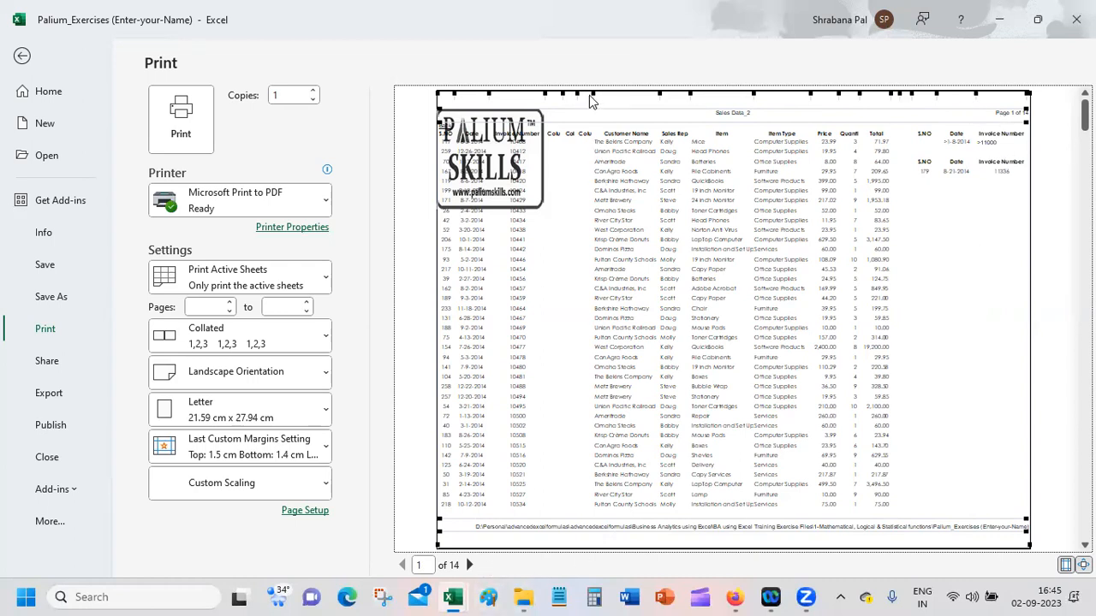
{"action": "left_click_drag", "start_coordinate": [542, 100], "coordinate": [485, 95]}
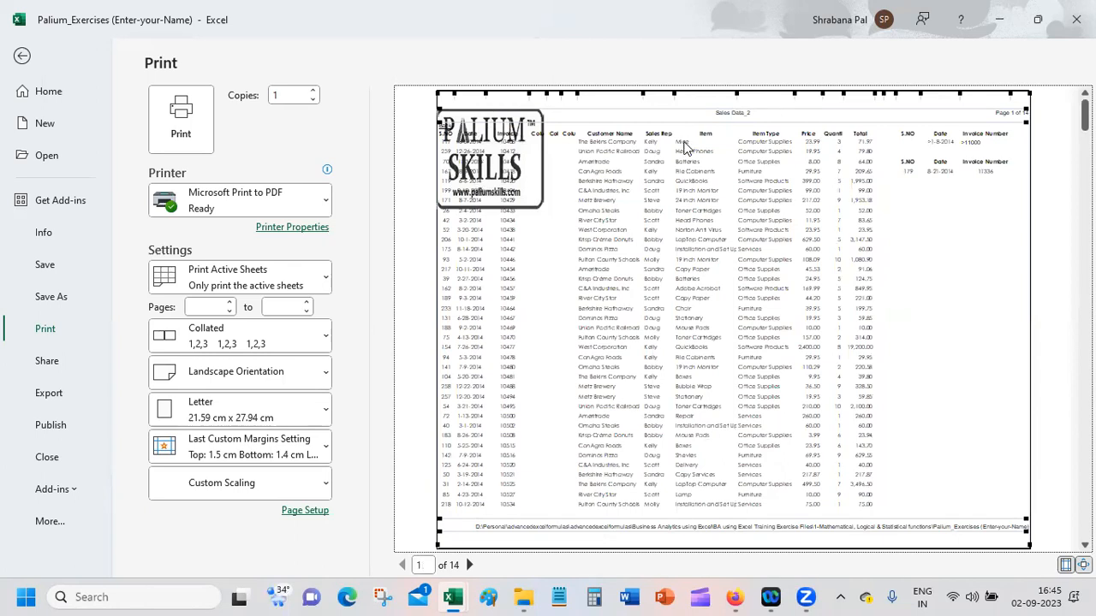
Step: Check the following preview pages through to page 14 and return to the sheet
{"action": "left_click", "coordinate": [467, 565]}
{"action": "left_click", "coordinate": [468, 565]}
{"action": "left_click", "coordinate": [468, 565]}
{"action": "left_click", "coordinate": [468, 565]}
{"action": "left_click", "coordinate": [470, 565]}
{"action": "left_click", "coordinate": [469, 565]}
{"action": "left_click", "coordinate": [469, 565]}
{"action": "left_click", "coordinate": [469, 565]}
{"action": "left_click", "coordinate": [469, 565]}
{"action": "left_click", "coordinate": [470, 565]}
{"action": "left_click", "coordinate": [469, 565]}
{"action": "left_click", "coordinate": [469, 565]}
{"action": "left_click", "coordinate": [469, 565]}
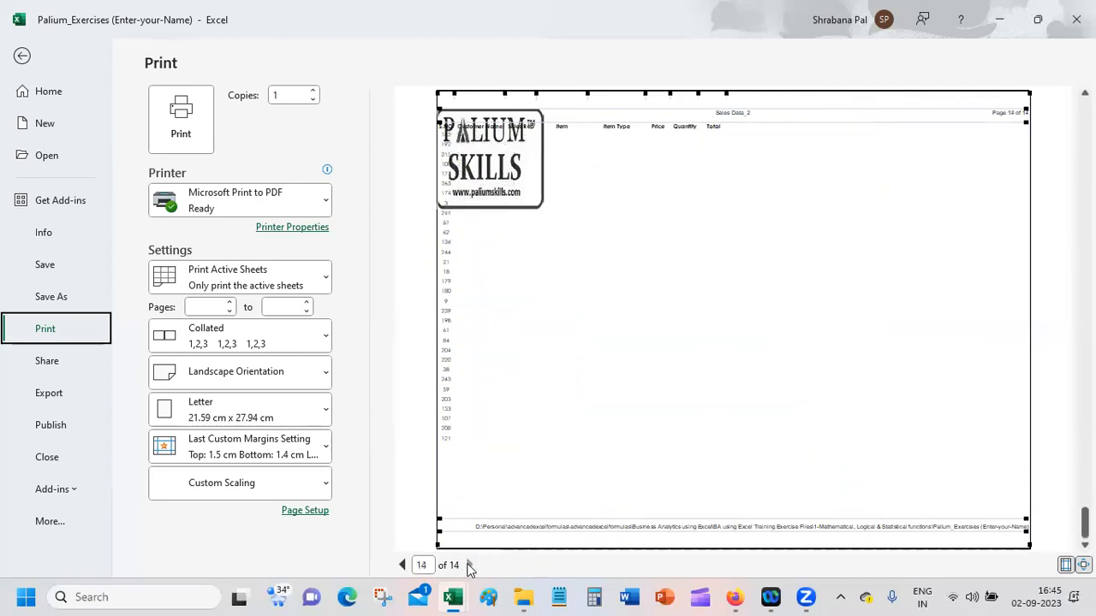
{"action": "left_click", "coordinate": [22, 57]}
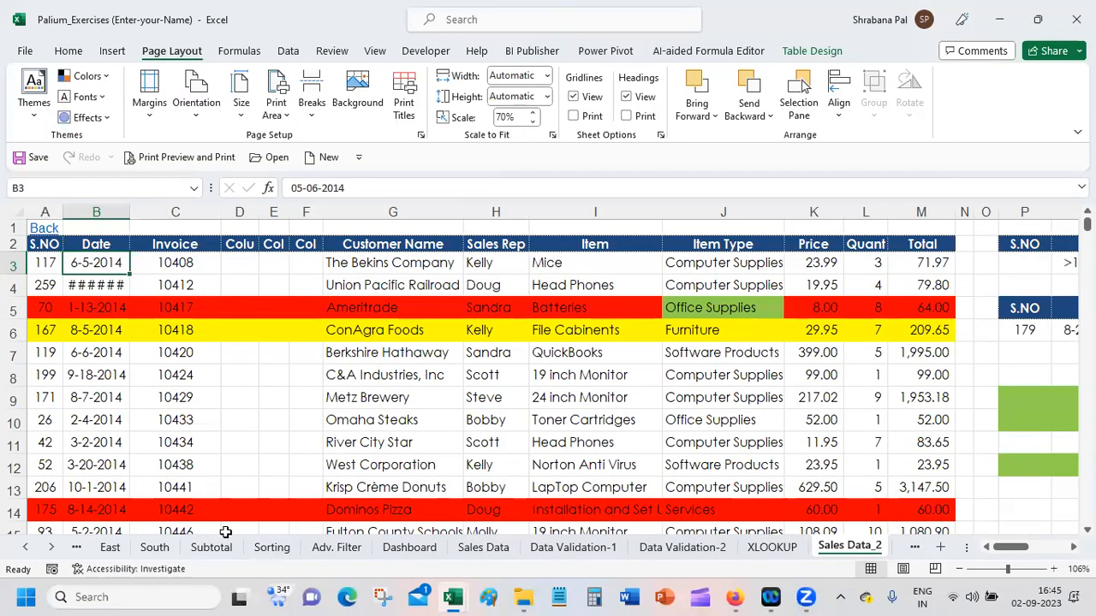
Step: Reopen the print preview, examine how the columns are split over the pages up to page 11, and return to the sheet
{"action": "left_click", "coordinate": [182, 163]}
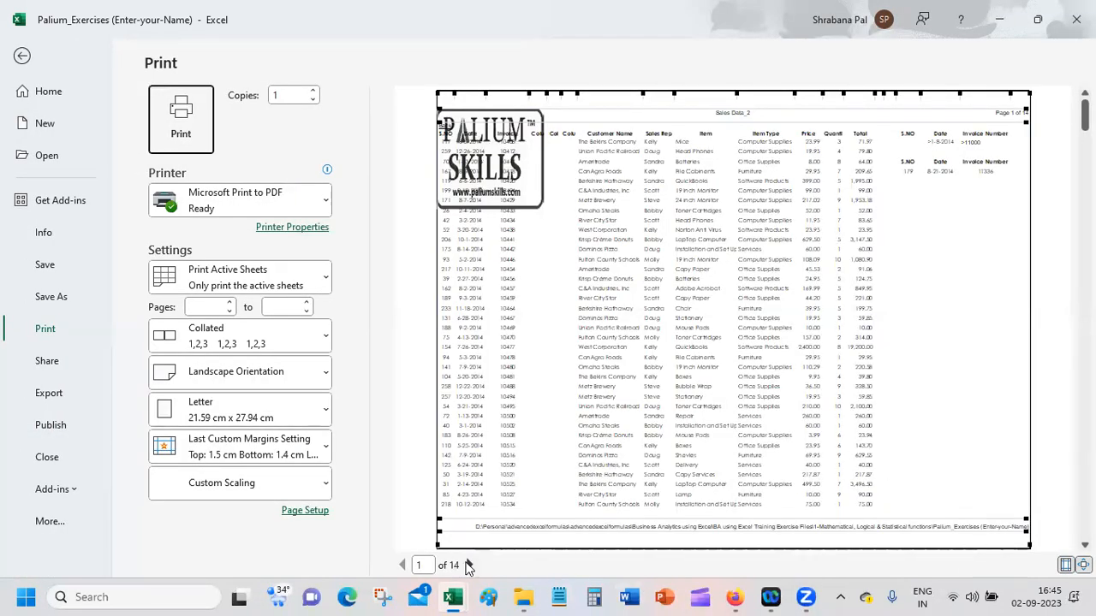
{"action": "left_click", "coordinate": [468, 565]}
{"action": "double_click", "coordinate": [468, 565]}
{"action": "left_click", "coordinate": [469, 565]}
{"action": "double_click", "coordinate": [468, 565]}
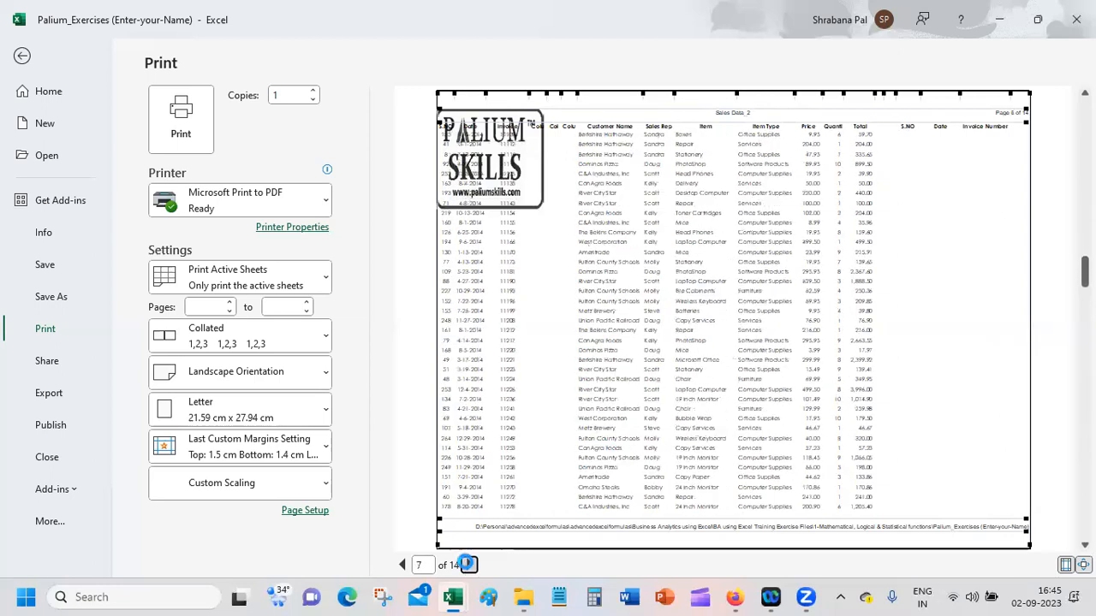
{"action": "left_click", "coordinate": [468, 565]}
{"action": "double_click", "coordinate": [469, 565]}
{"action": "left_click", "coordinate": [468, 565]}
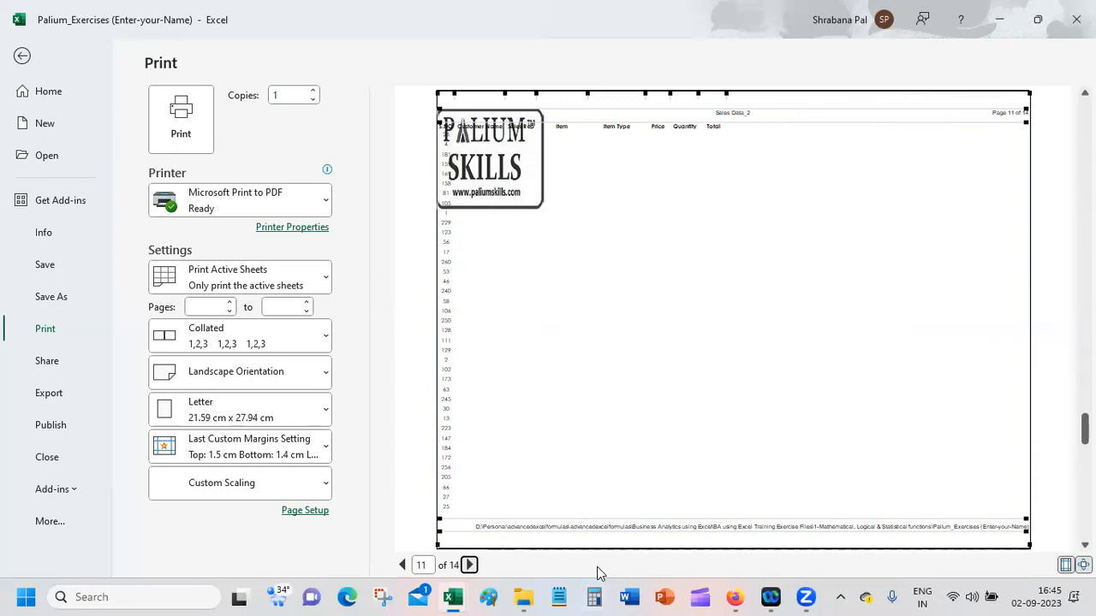
{"action": "left_click", "coordinate": [23, 57]}
Step: AutoFit the widths of all columns on the Sales Data_2 sheet
{"action": "left_click", "coordinate": [182, 264]}
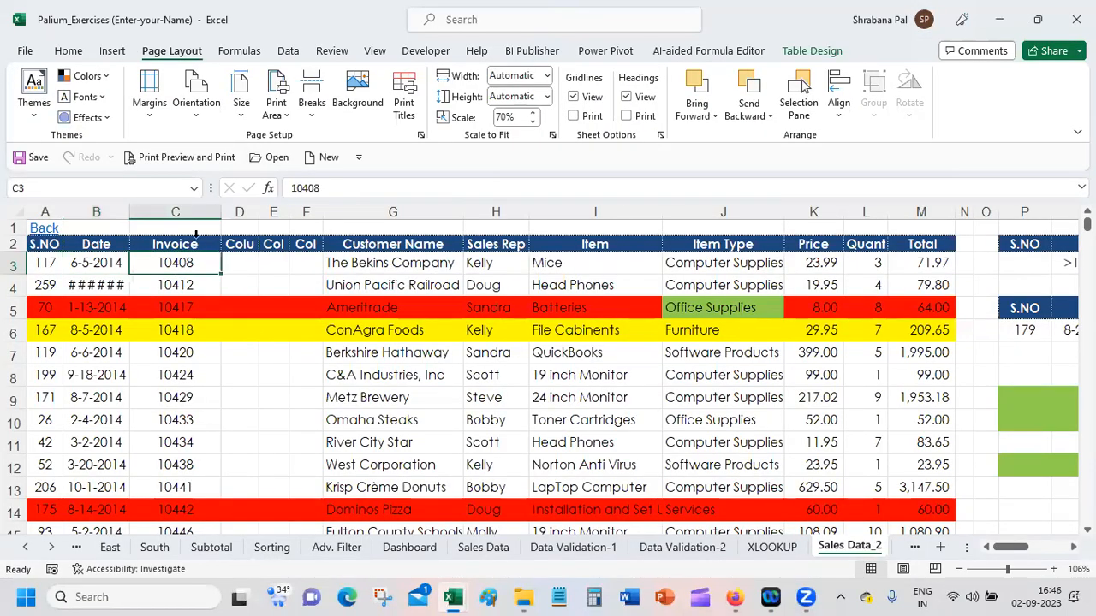
{"action": "left_click", "coordinate": [15, 211]}
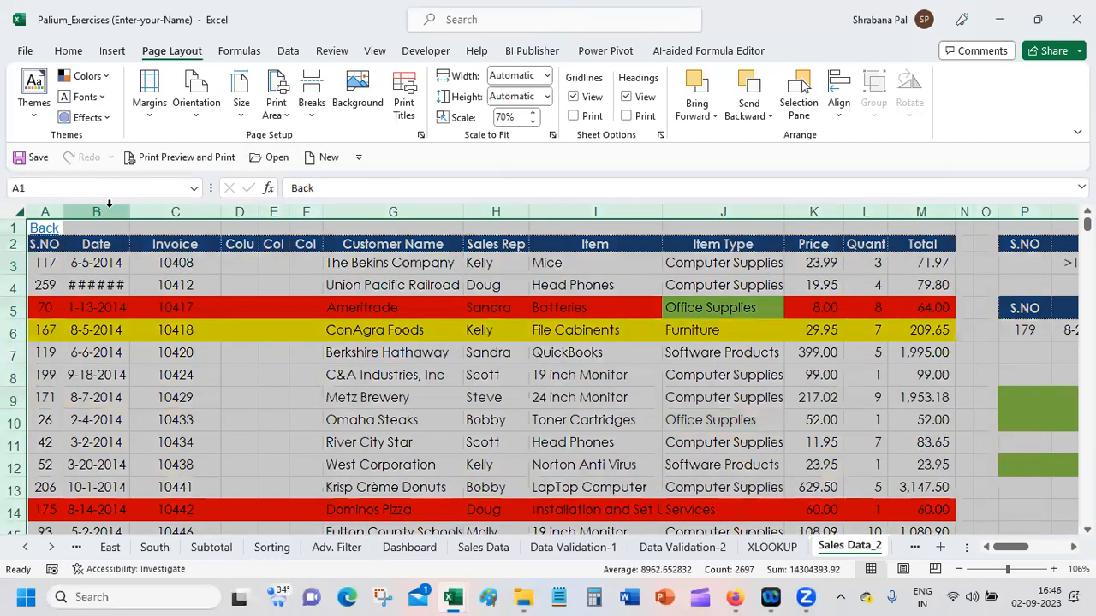
{"action": "double_click", "coordinate": [129, 211]}
{"action": "left_click", "coordinate": [287, 264]}
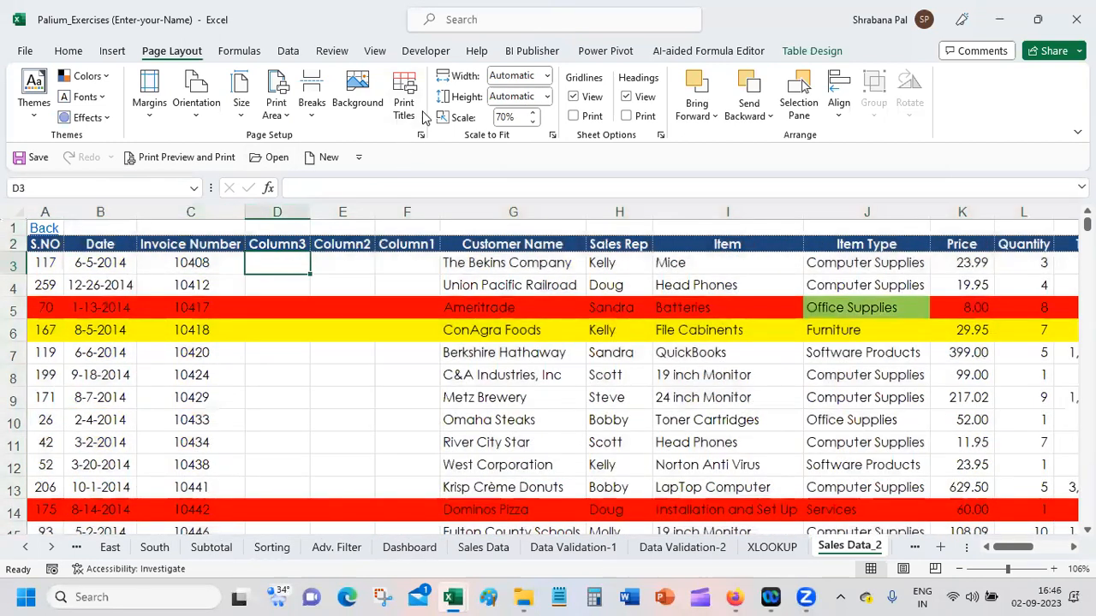
Step: Clear the print titles' repeating row and repeating column in the page setup
{"action": "left_click", "coordinate": [421, 135]}
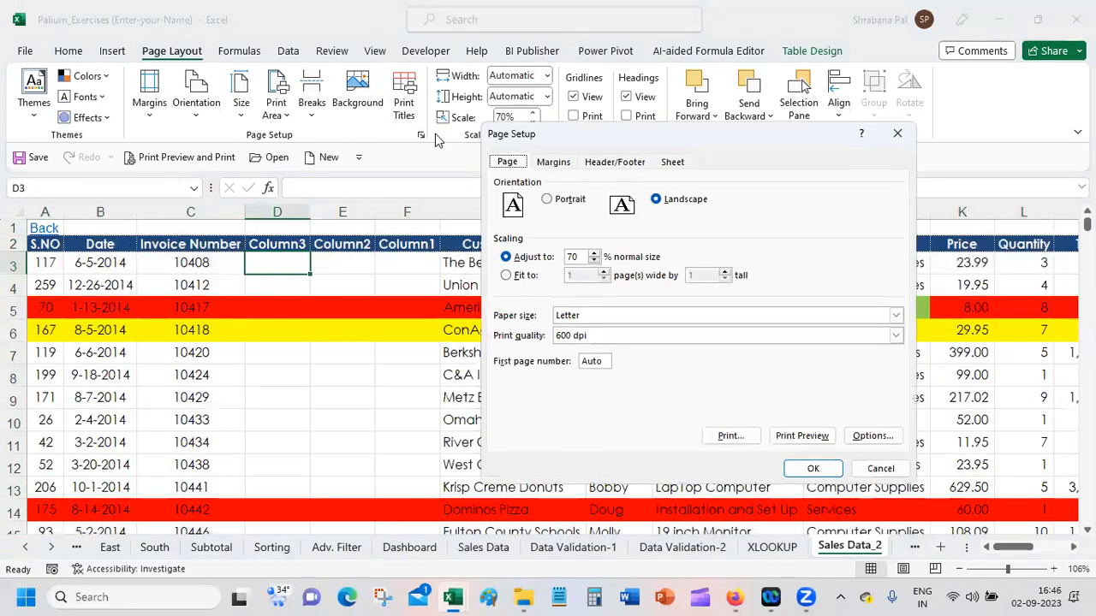
{"action": "left_click", "coordinate": [672, 162]}
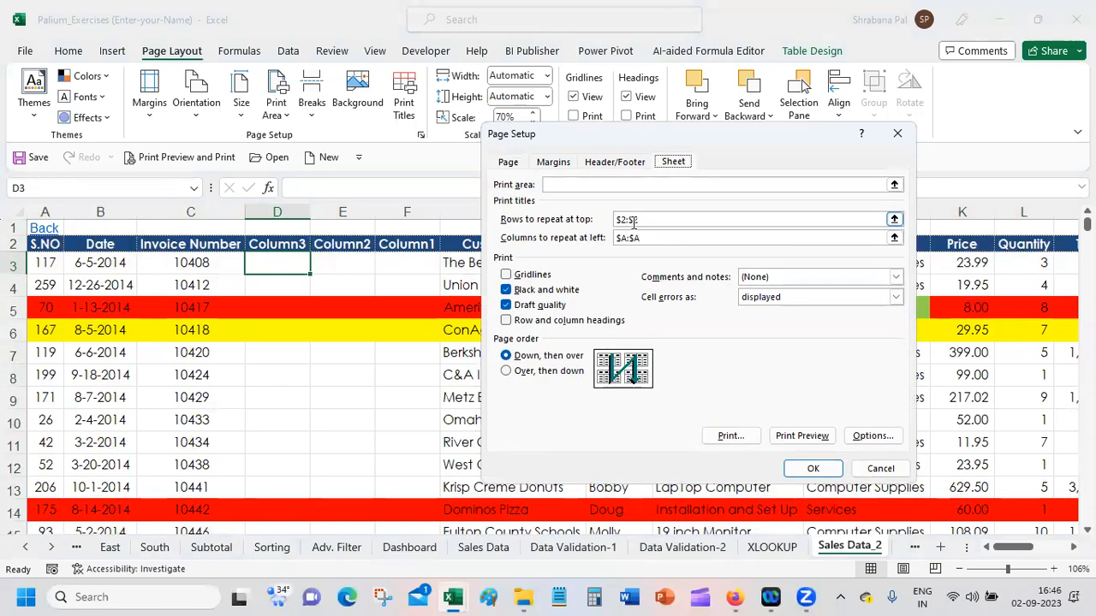
{"action": "left_click", "coordinate": [664, 220]}
{"action": "left_click_drag", "start_coordinate": [664, 219], "coordinate": [580, 229]}
{"action": "key", "text": "Delete"}
{"action": "left_click", "coordinate": [649, 240]}
{"action": "left_click_drag", "start_coordinate": [648, 240], "coordinate": [609, 244]}
{"action": "key", "text": "Delete"}
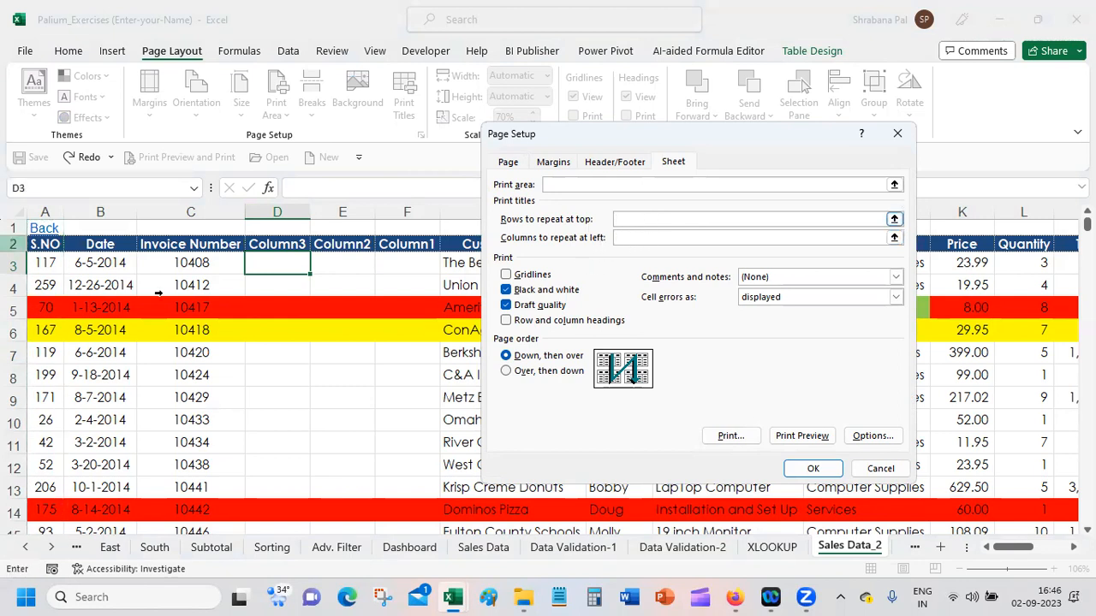
Step: Set the print titles to repeat row 2 at the top and column A at the left of every page
{"action": "left_click", "coordinate": [13, 244]}
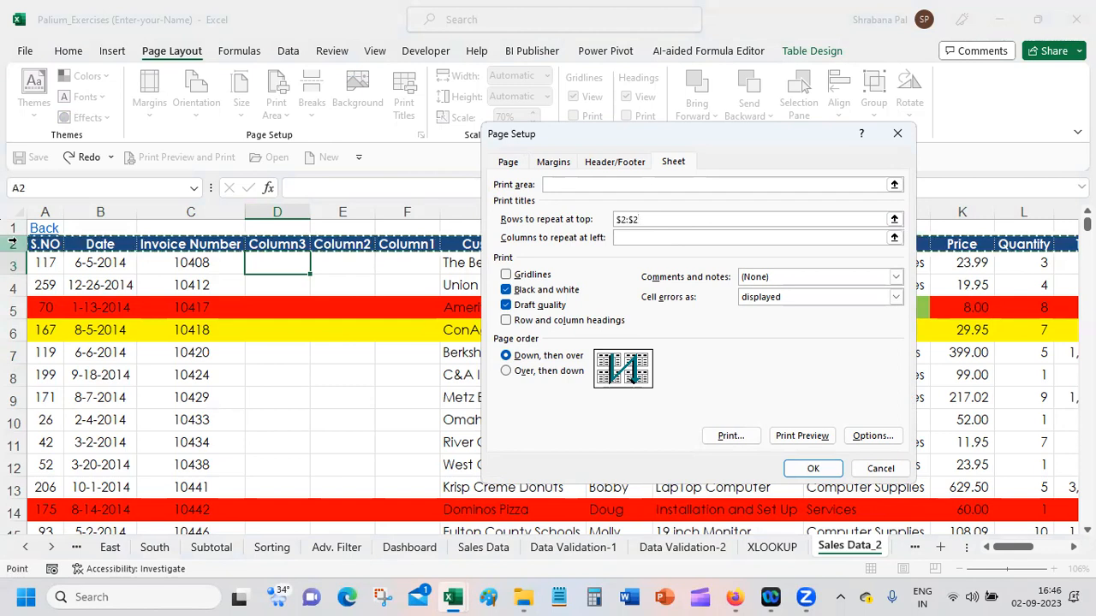
{"action": "left_click", "coordinate": [678, 237]}
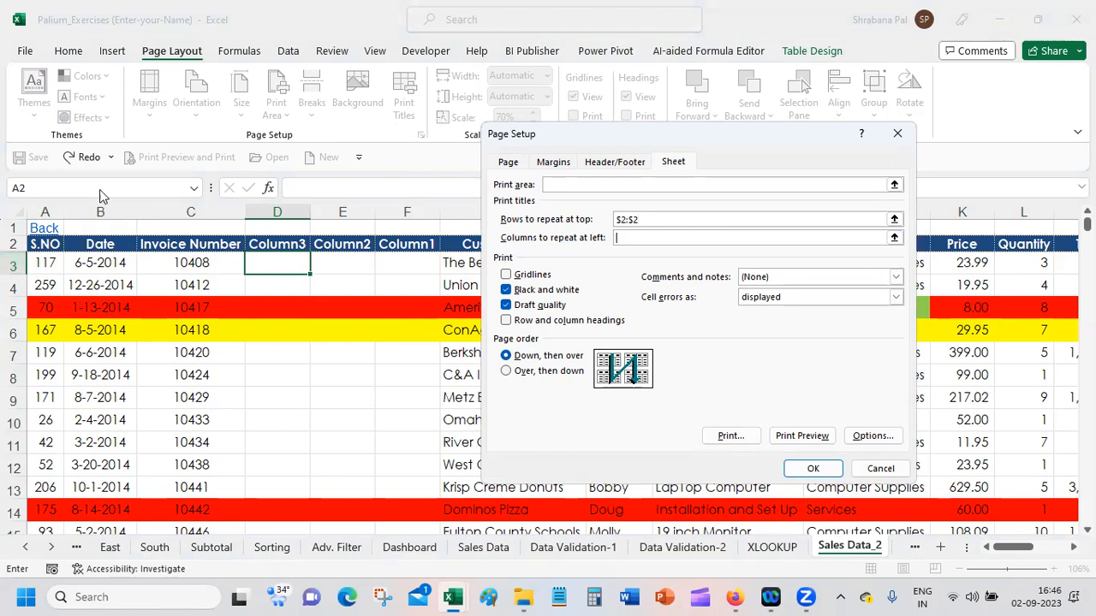
{"action": "left_click", "coordinate": [41, 206]}
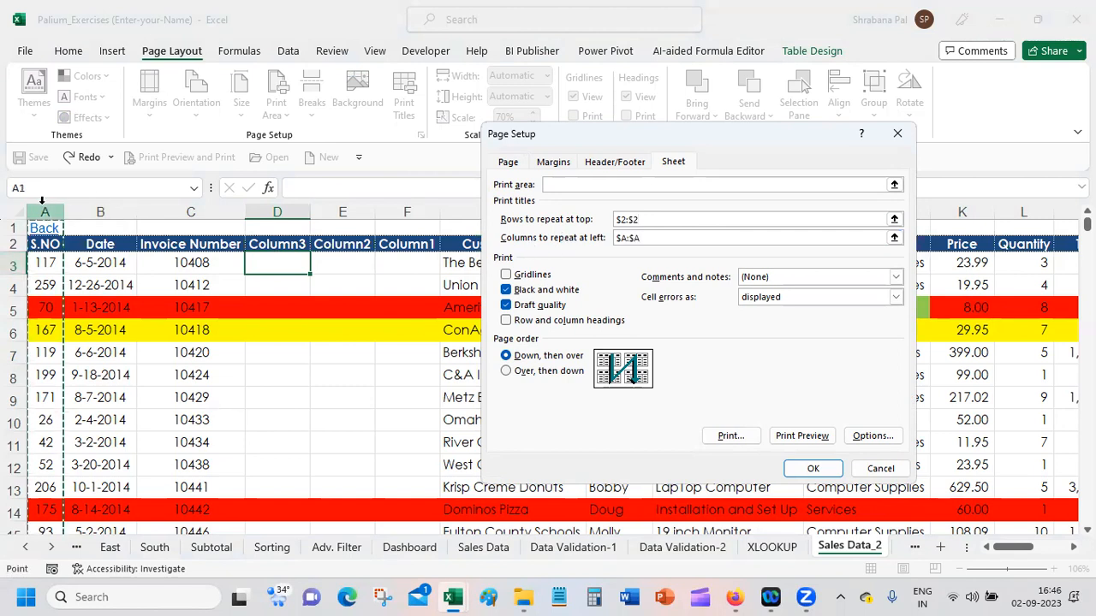
{"action": "left_click", "coordinate": [812, 468]}
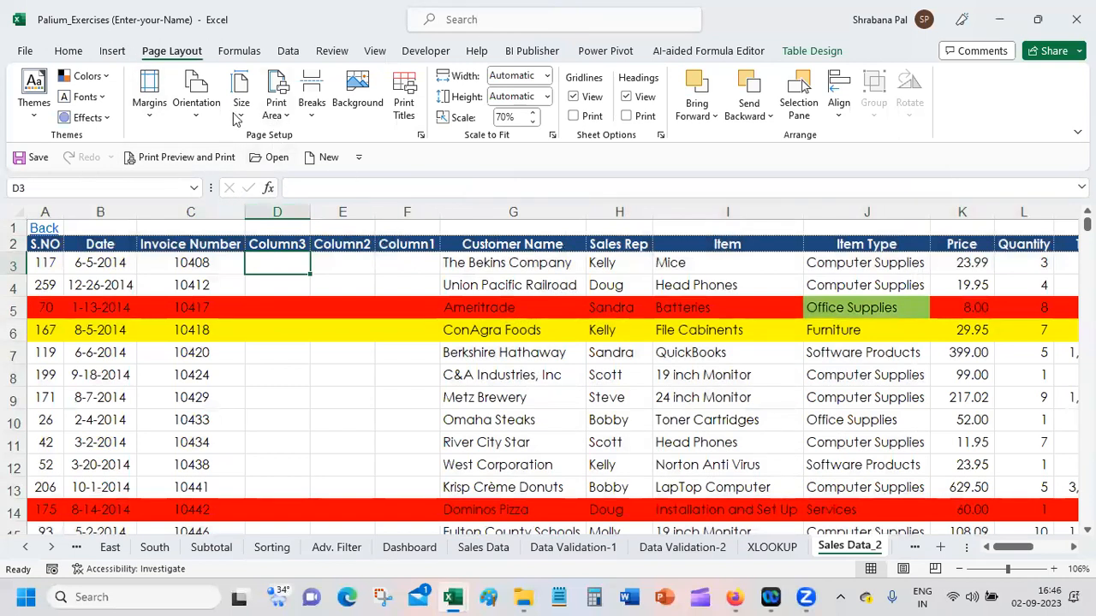
Step: Open the print preview and check the repeated header row and S.NO column on pages 1 to 7, going back to page 3
{"action": "left_click", "coordinate": [214, 161]}
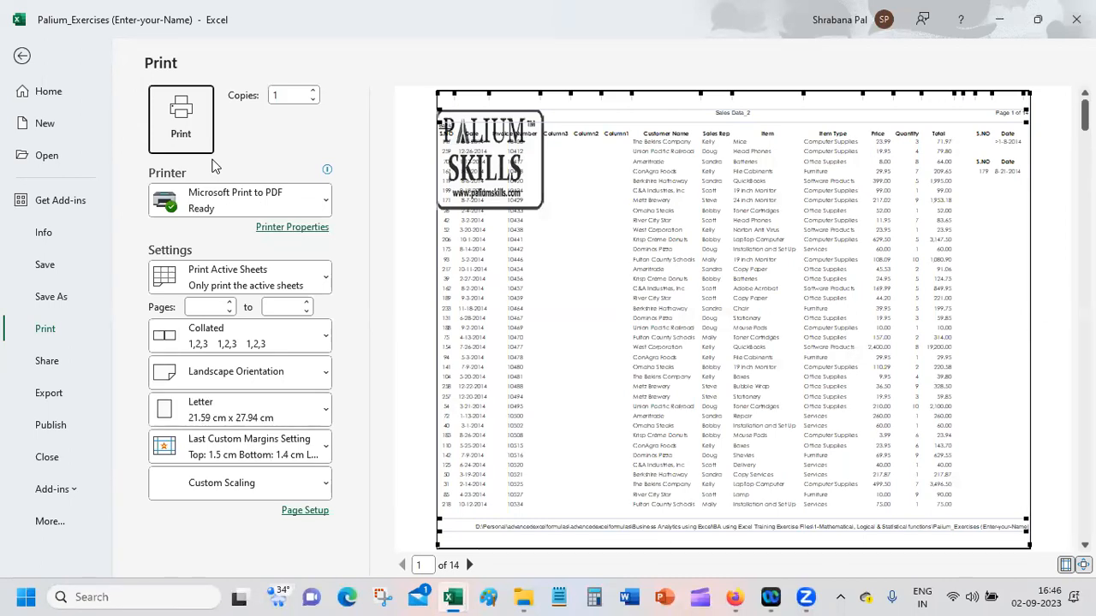
{"action": "left_click", "coordinate": [470, 565]}
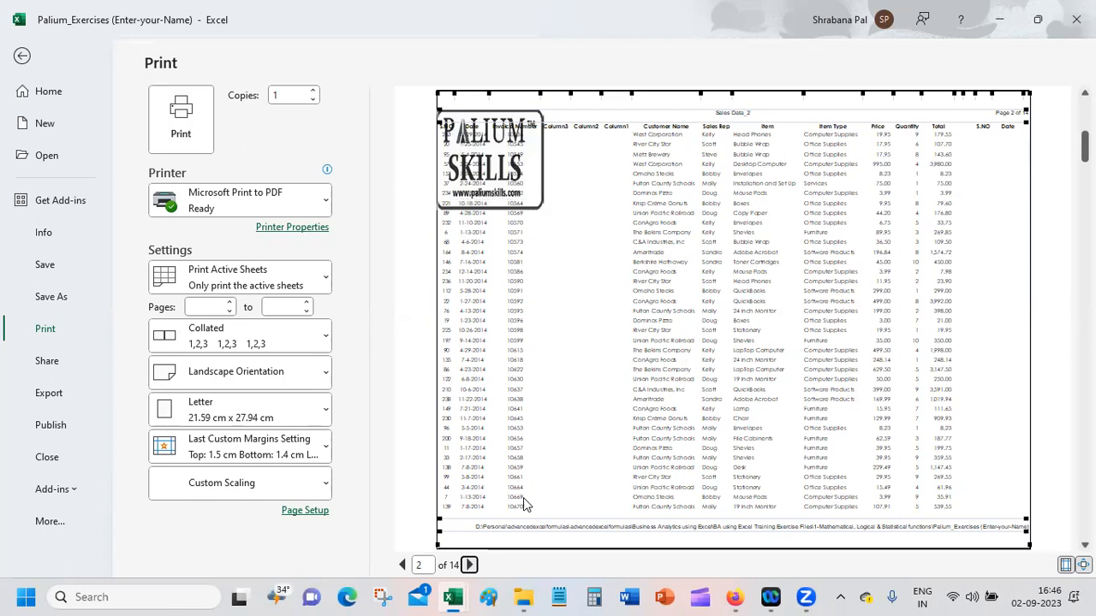
{"action": "left_click", "coordinate": [470, 565]}
{"action": "left_click", "coordinate": [470, 565]}
{"action": "left_click", "coordinate": [470, 565]}
{"action": "left_click", "coordinate": [470, 565]}
{"action": "left_click", "coordinate": [470, 565]}
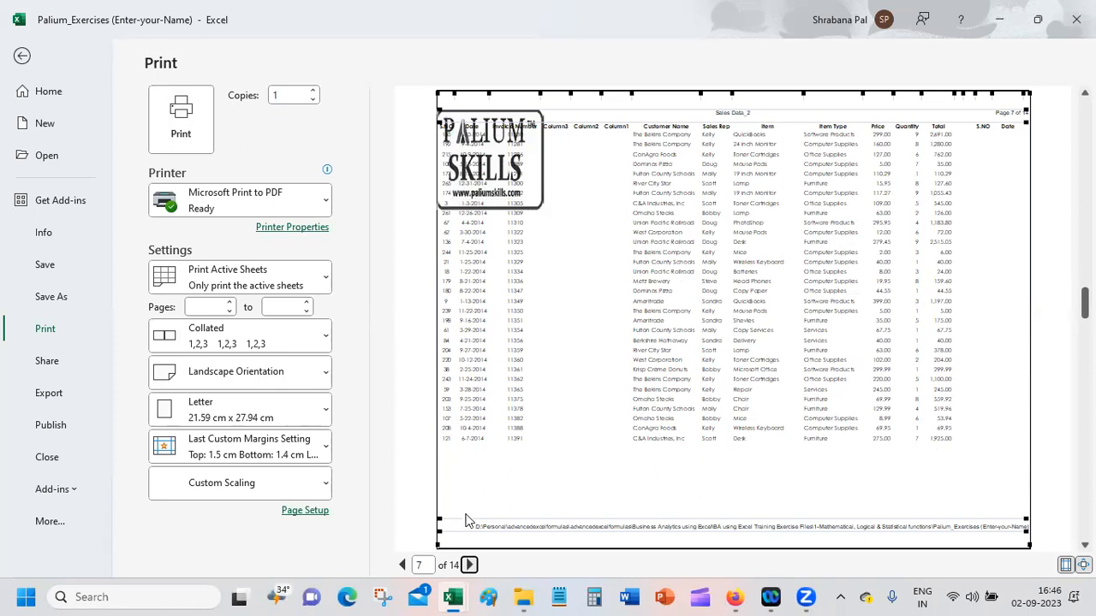
{"action": "left_click", "coordinate": [403, 565]}
{"action": "left_click", "coordinate": [404, 565]}
{"action": "left_click", "coordinate": [404, 565]}
{"action": "left_click", "coordinate": [403, 565]}
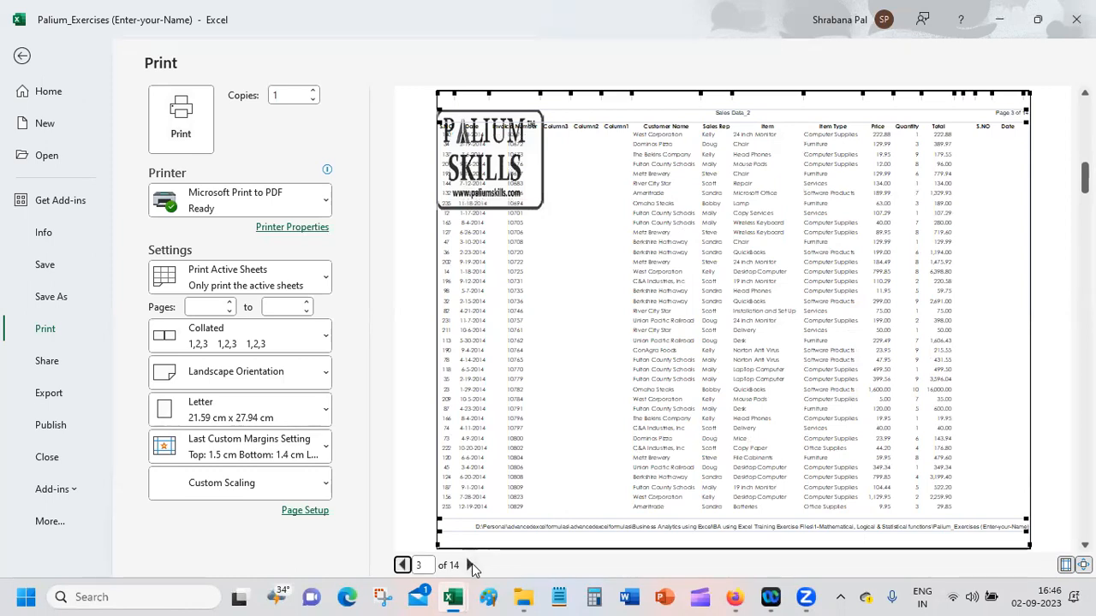
Step: Examine the repeated titles in the preview from page 3 on to page 11
{"action": "left_click", "coordinate": [470, 565]}
{"action": "left_click", "coordinate": [470, 565]}
{"action": "left_click", "coordinate": [470, 565]}
{"action": "left_click", "coordinate": [470, 565]}
{"action": "left_click", "coordinate": [471, 566]}
{"action": "left_click", "coordinate": [471, 566]}
{"action": "left_click", "coordinate": [471, 567]}
{"action": "left_click", "coordinate": [472, 567]}
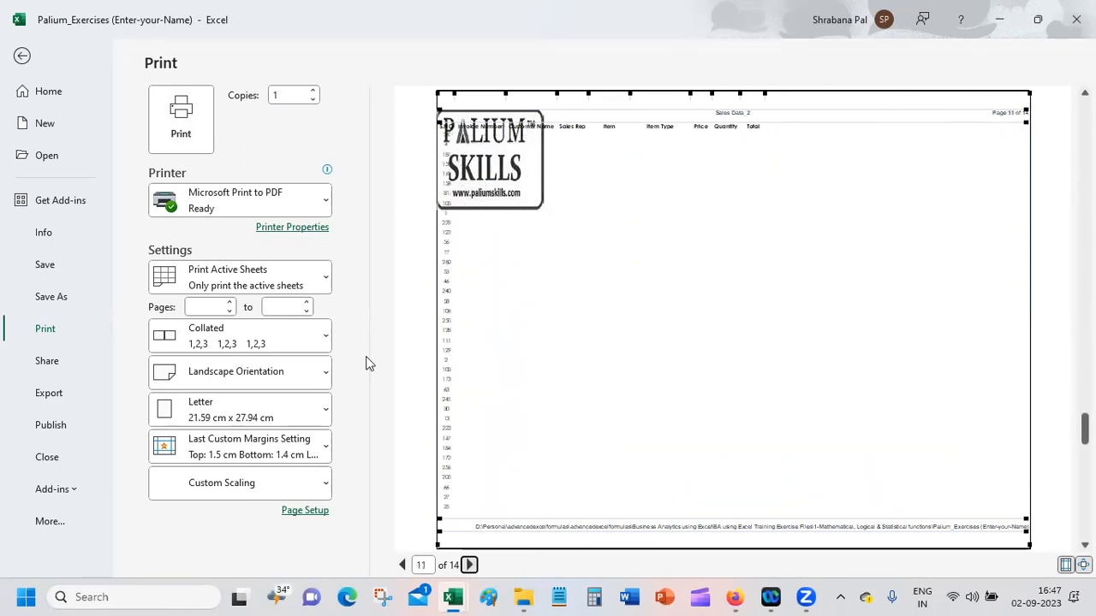
Step: Return to the sheet and examine the criteria and result tables beyond the Total column
{"action": "left_click", "coordinate": [23, 57]}
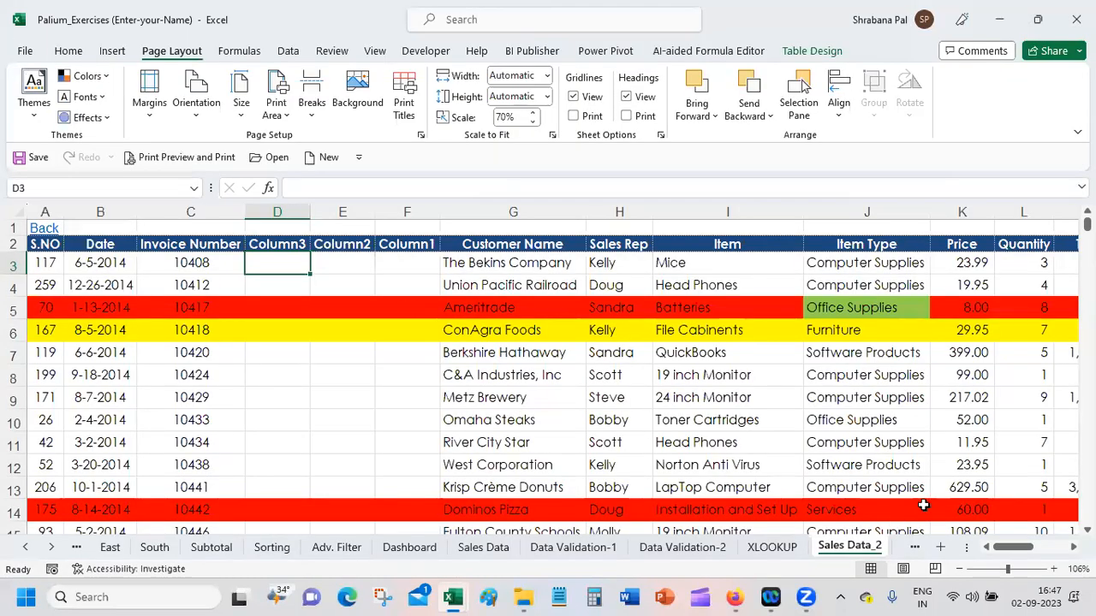
{"action": "scroll", "coordinate": [552, 368], "scroll_direction": "right", "scroll_amount": 7}
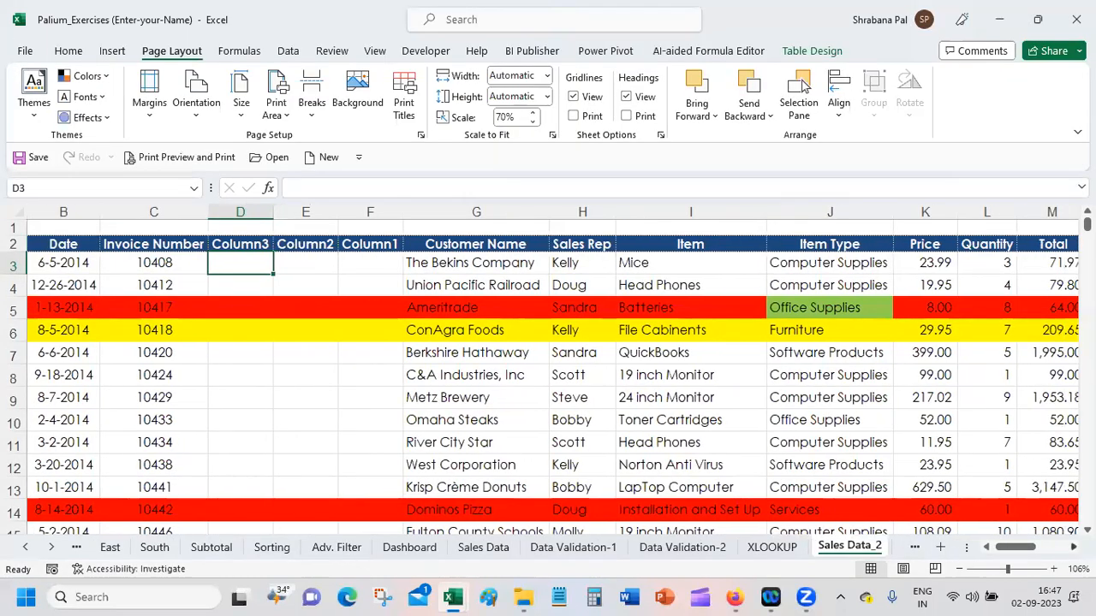
{"action": "scroll", "coordinate": [552, 368], "scroll_direction": "right", "scroll_amount": 5}
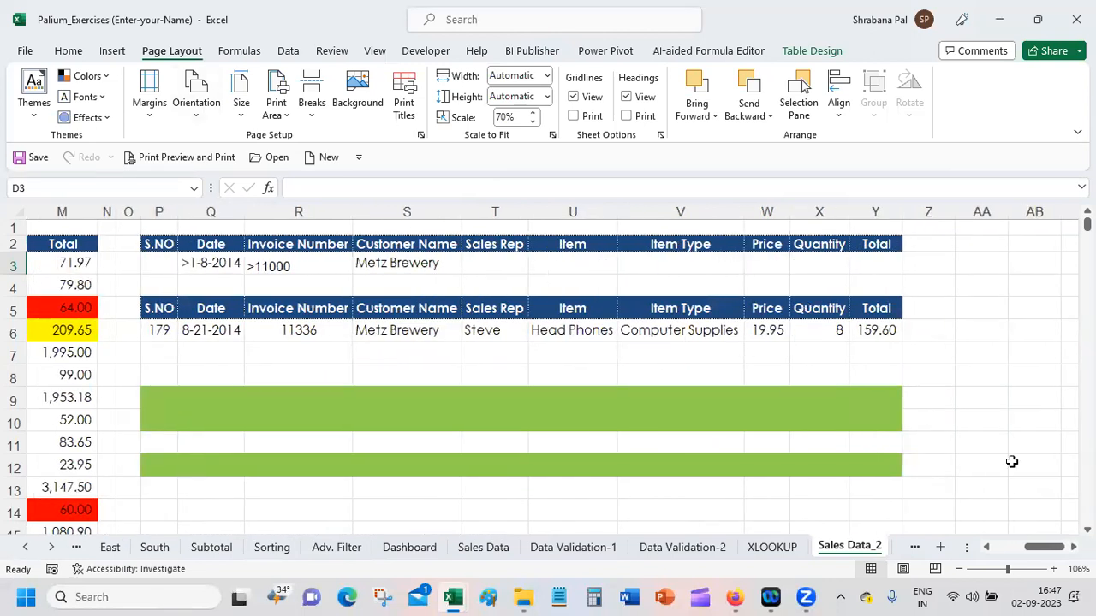
Step: Delete the three empty columns Column3, Column2 and Column1 between Invoice Number and Customer Name
{"action": "left_click", "coordinate": [1004, 547]}
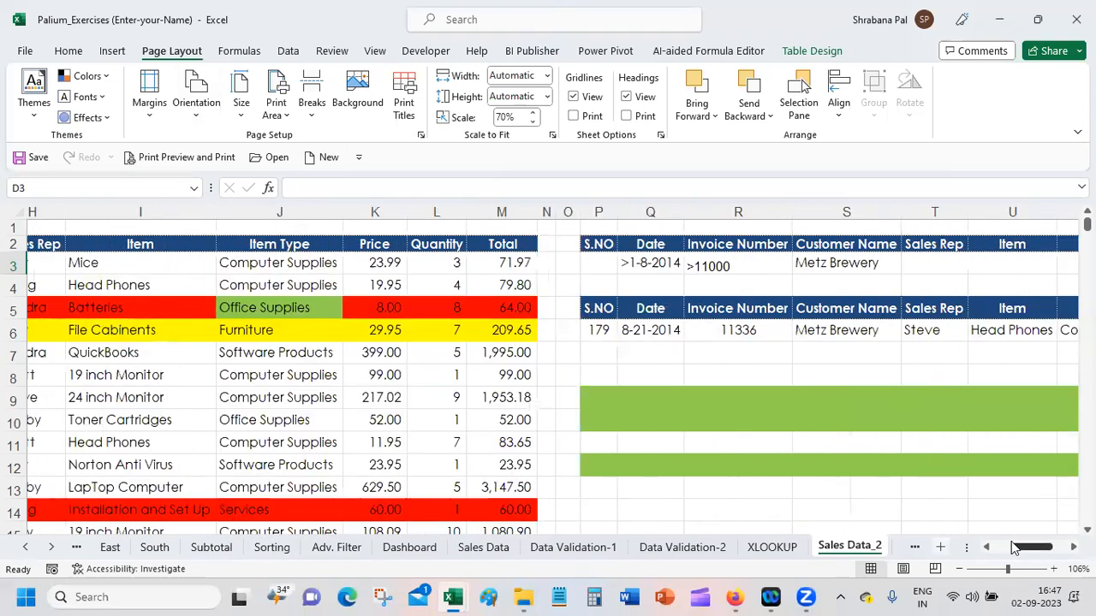
{"action": "left_click", "coordinate": [1000, 569]}
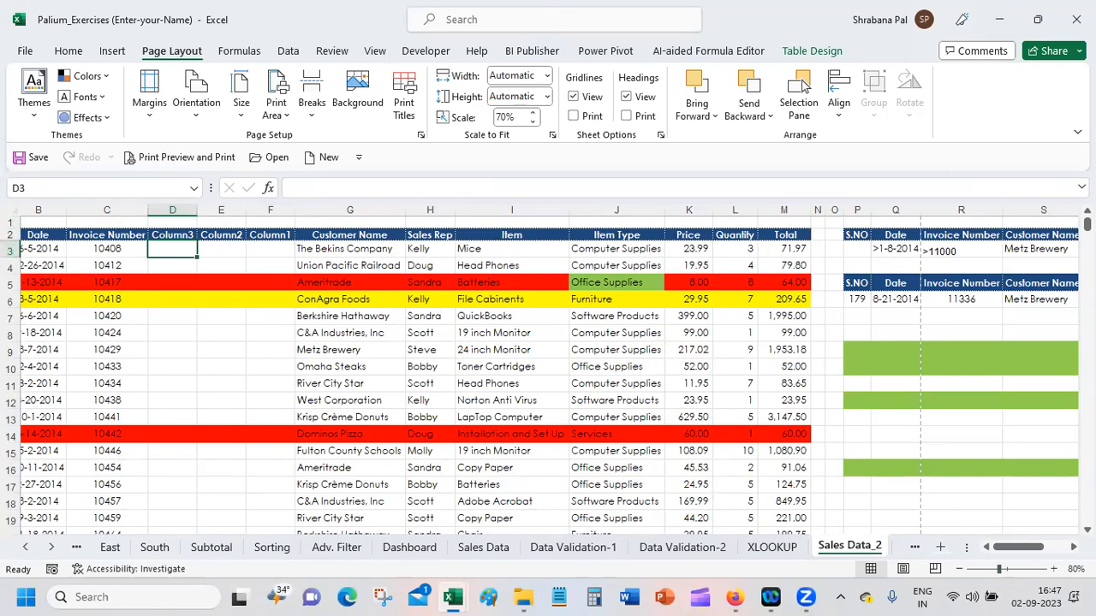
{"action": "left_click_drag", "start_coordinate": [177, 207], "coordinate": [310, 208]}
{"action": "right_click", "coordinate": [311, 208]}
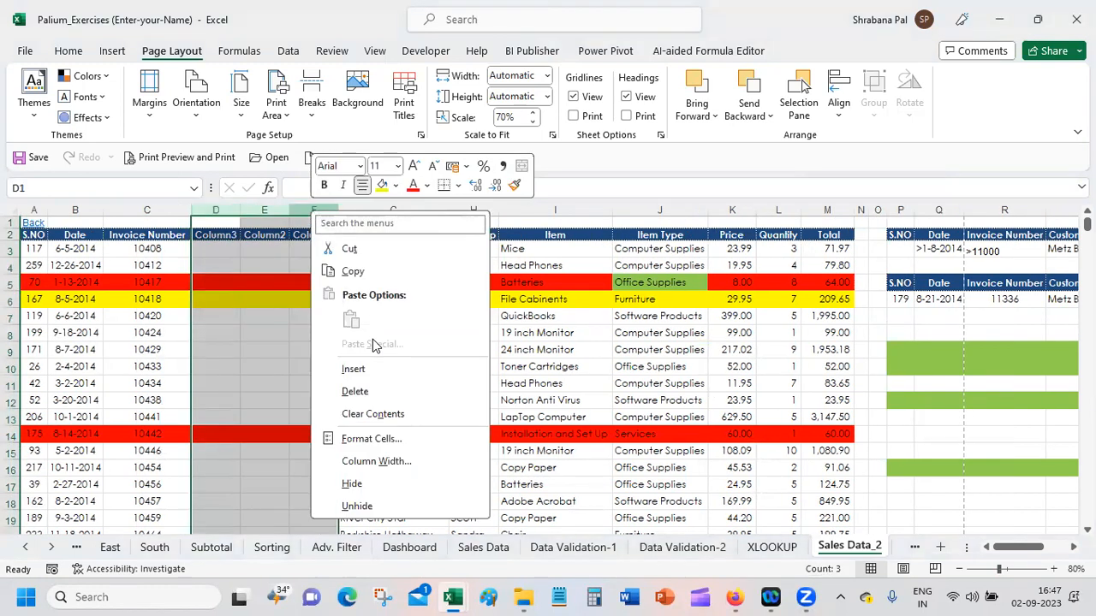
{"action": "left_click", "coordinate": [374, 390]}
{"action": "left_click", "coordinate": [241, 248]}
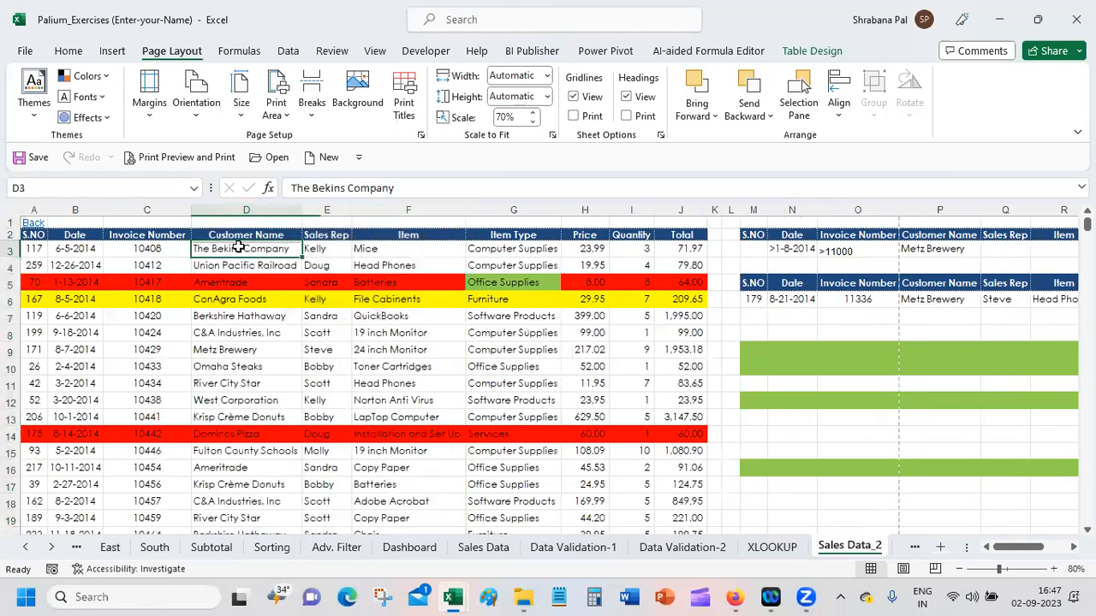
Step: AutoFit the width of all columns on the sheet to their contents
{"action": "left_click", "coordinate": [16, 207]}
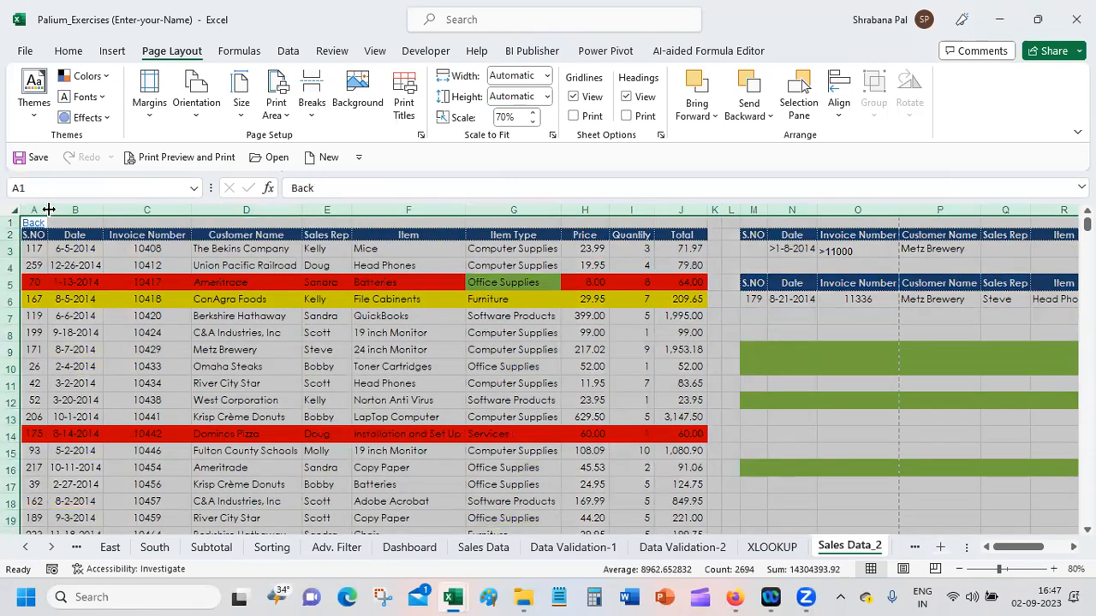
{"action": "left_click", "coordinate": [290, 331]}
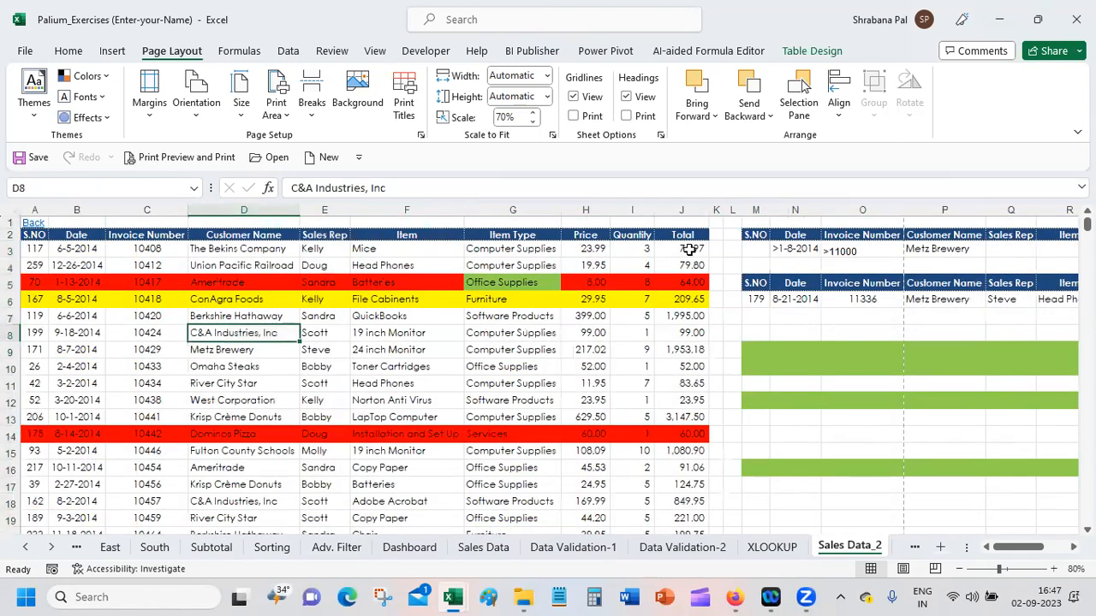
{"action": "left_click", "coordinate": [404, 280]}
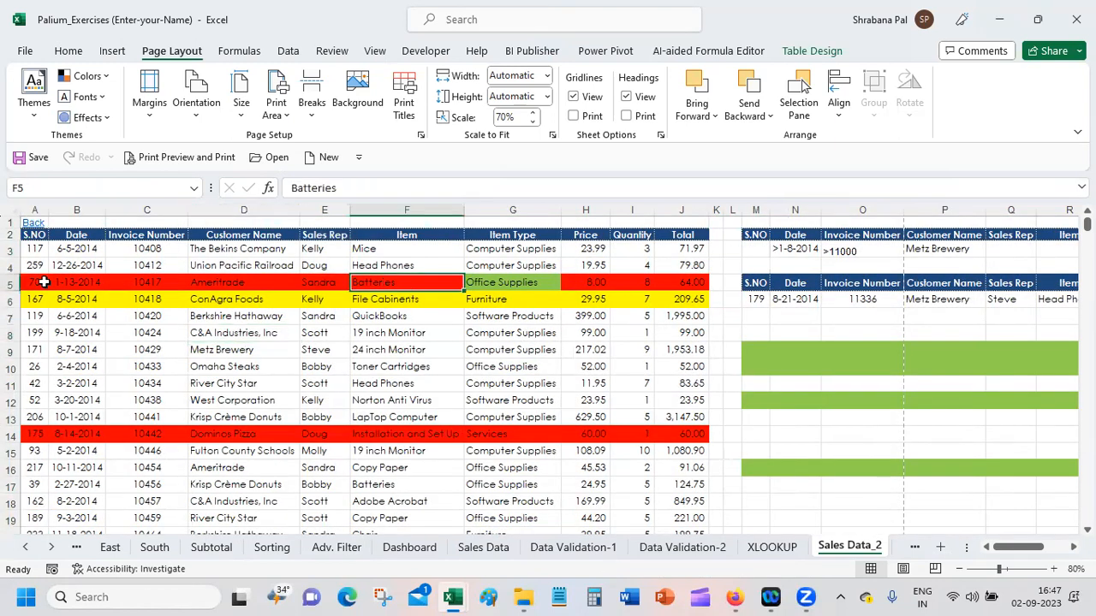
Step: Remove the fill colour from all data rows of the sales table, setting them to No Fill
{"action": "left_click_drag", "start_coordinate": [34, 246], "coordinate": [695, 476]}
{"action": "left_click", "coordinate": [79, 50]}
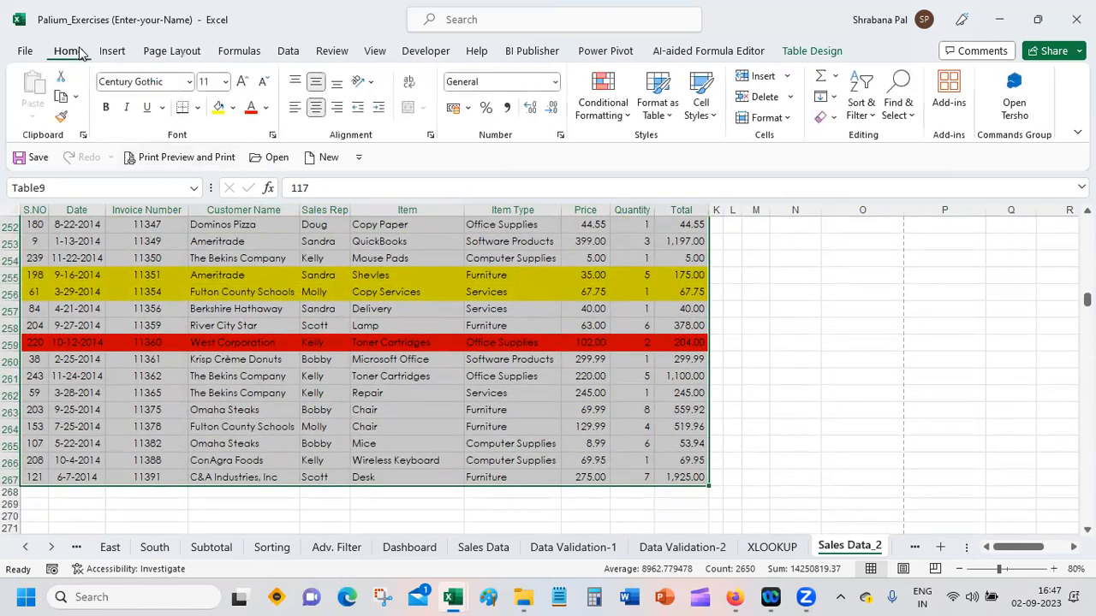
{"action": "left_click", "coordinate": [232, 108]}
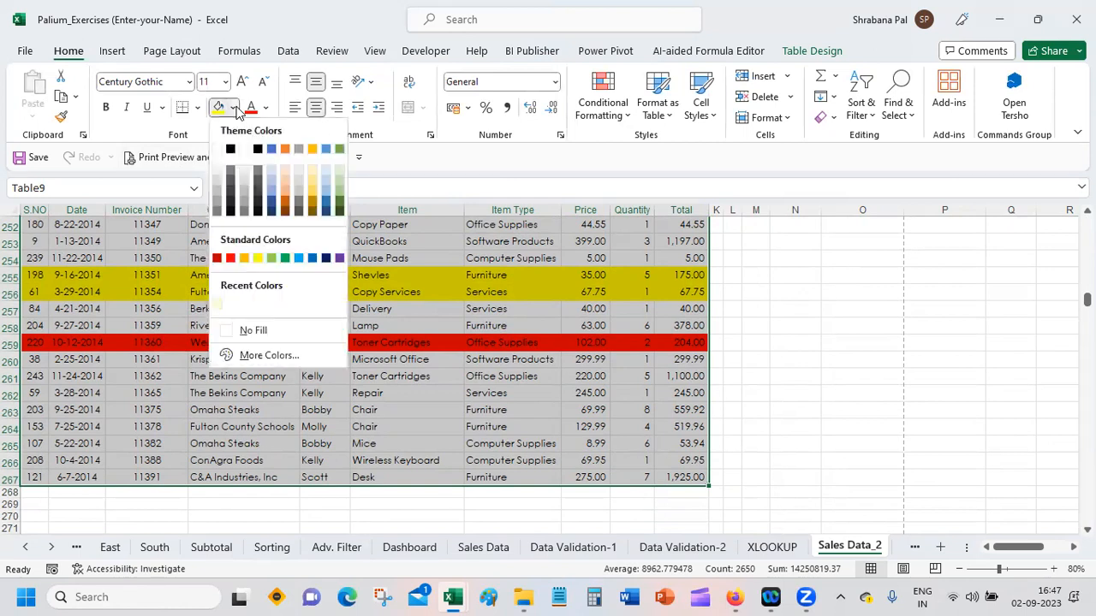
{"action": "left_click", "coordinate": [253, 329]}
{"action": "scroll", "coordinate": [286, 325], "scroll_direction": "up", "scroll_amount": 20}
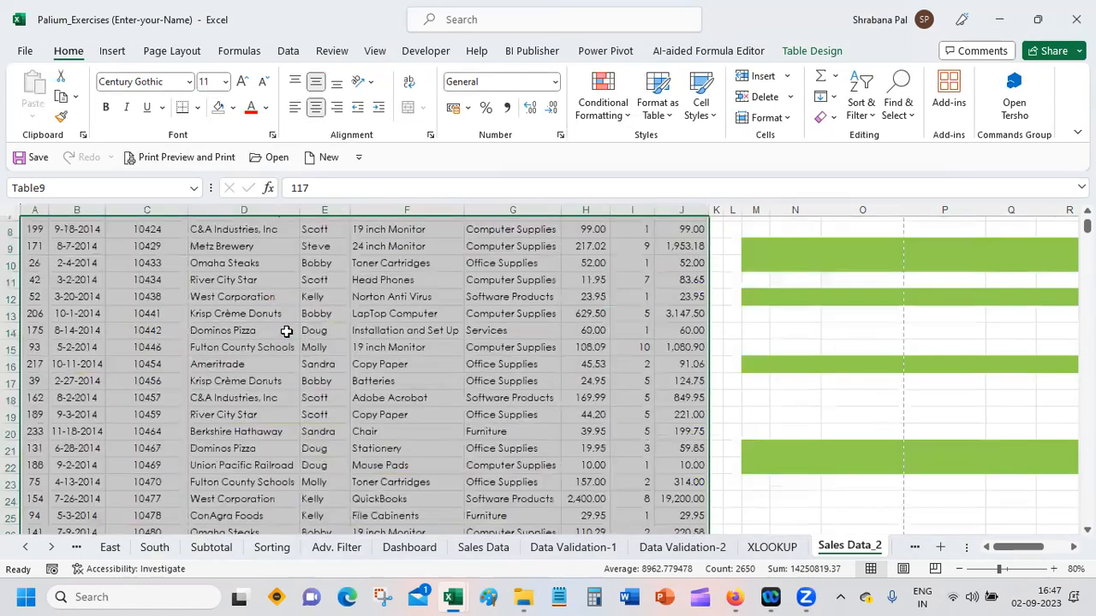
{"action": "left_click", "coordinate": [406, 333]}
{"action": "scroll", "coordinate": [407, 333], "scroll_direction": "down", "scroll_amount": 20}
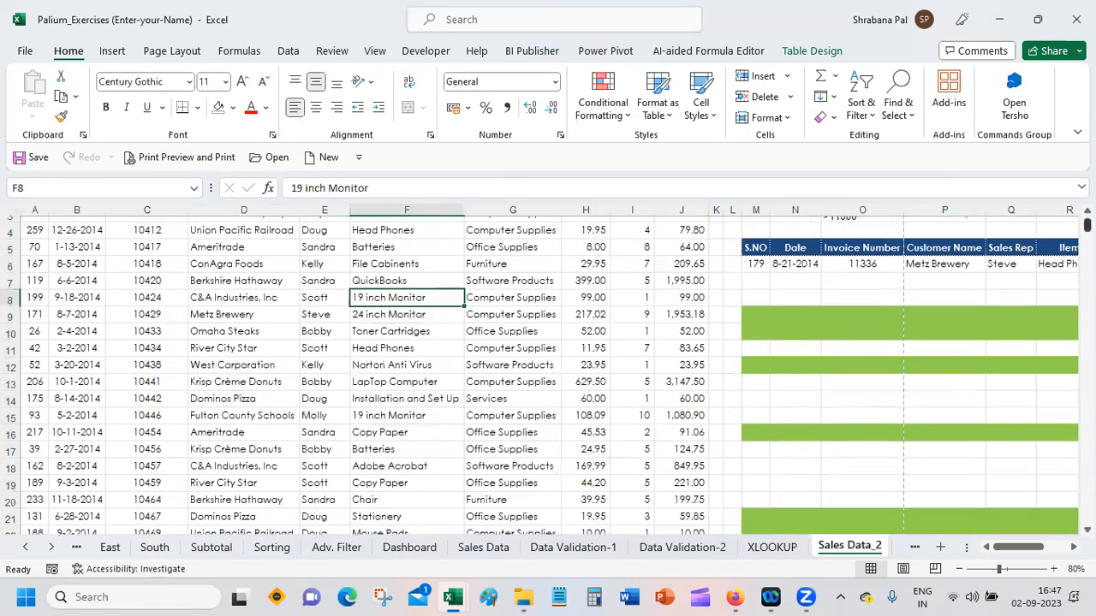
{"action": "scroll", "coordinate": [548, 376], "scroll_direction": "up", "scroll_amount": 20}
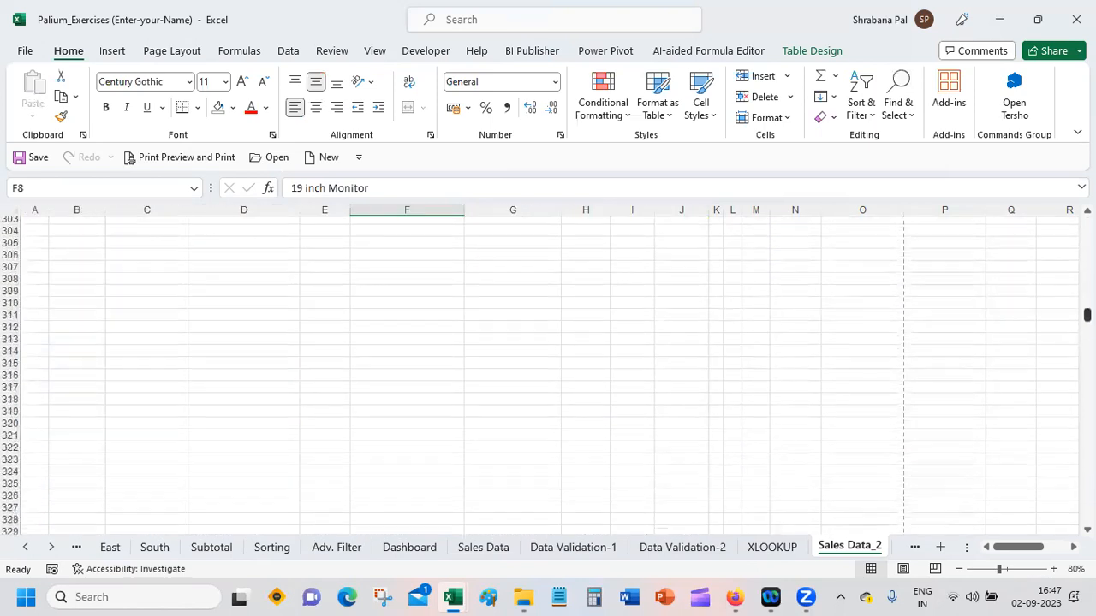
{"action": "scroll", "coordinate": [548, 376], "scroll_direction": "up", "scroll_amount": 20}
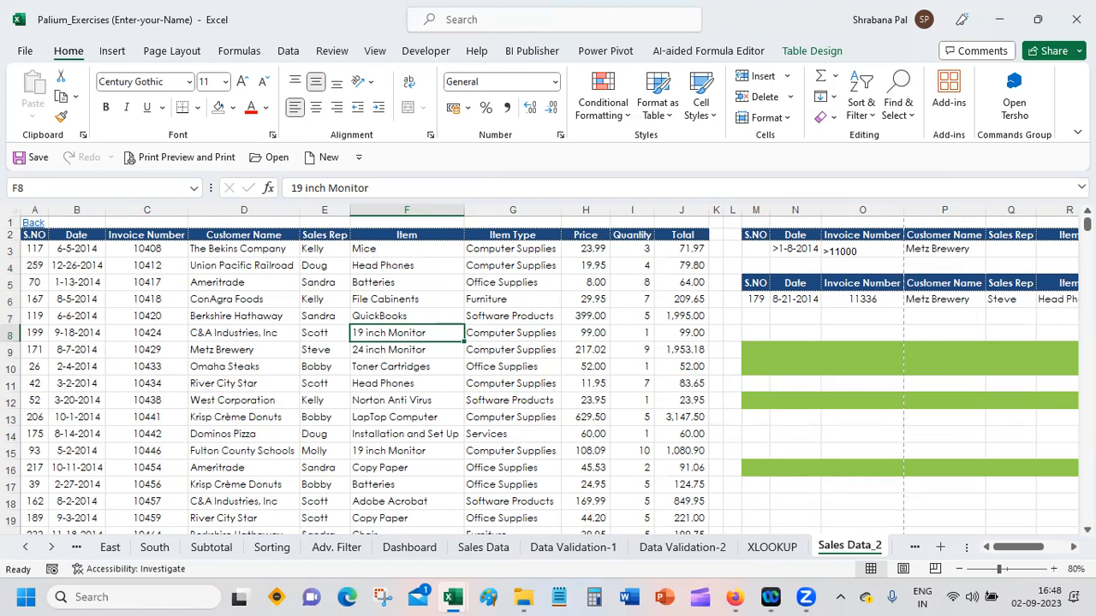
Step: Open the print preview and try adjusting the page scaling to 80% of normal size, and return to the sheet
{"action": "left_click", "coordinate": [41, 249]}
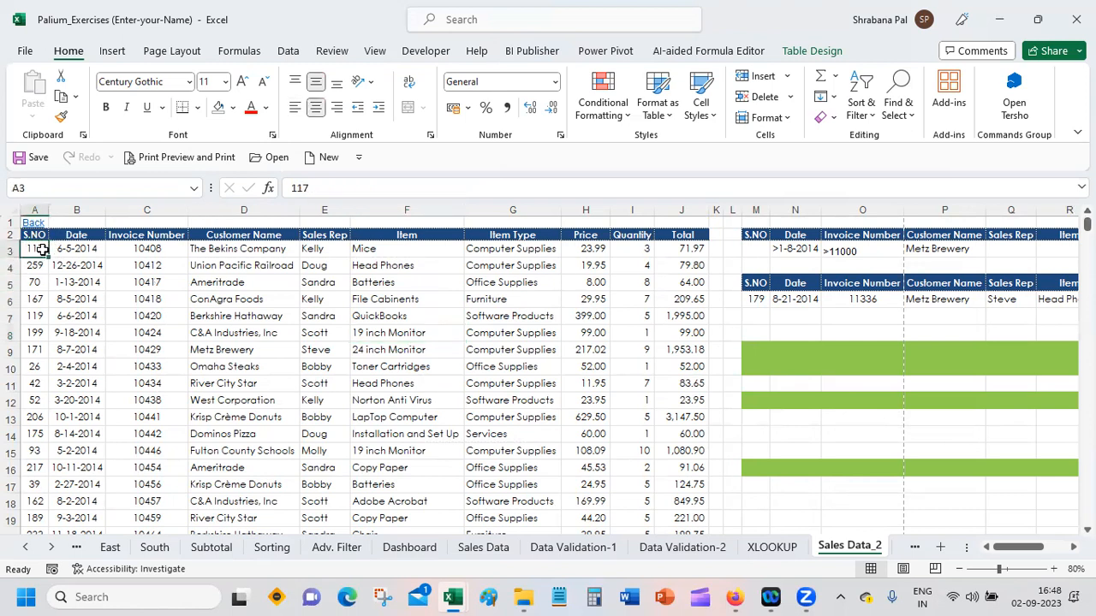
{"action": "left_click", "coordinate": [185, 159]}
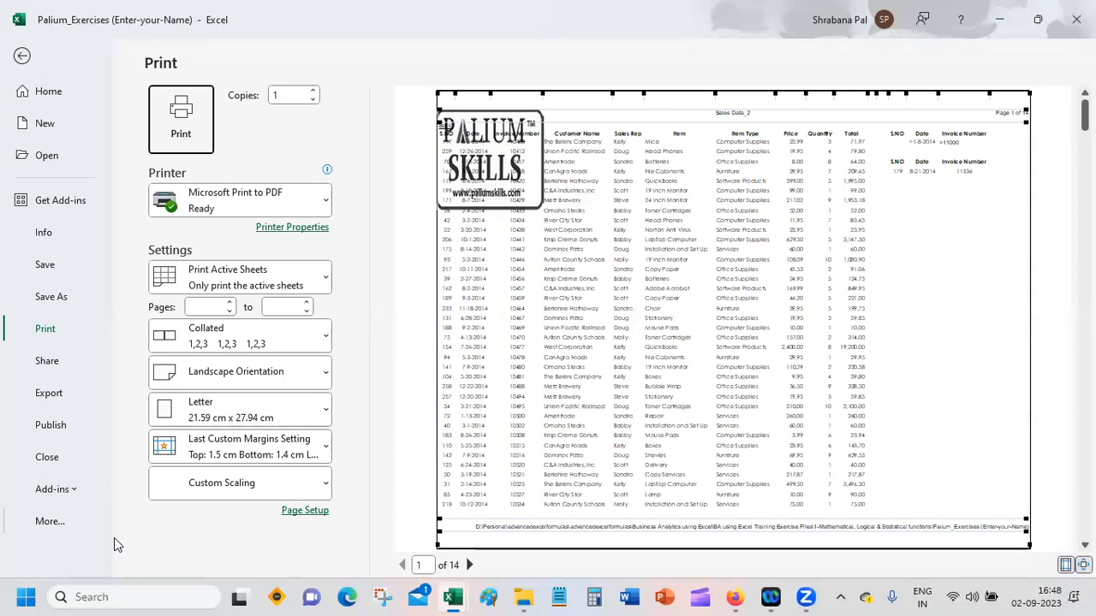
{"action": "left_click", "coordinate": [314, 512]}
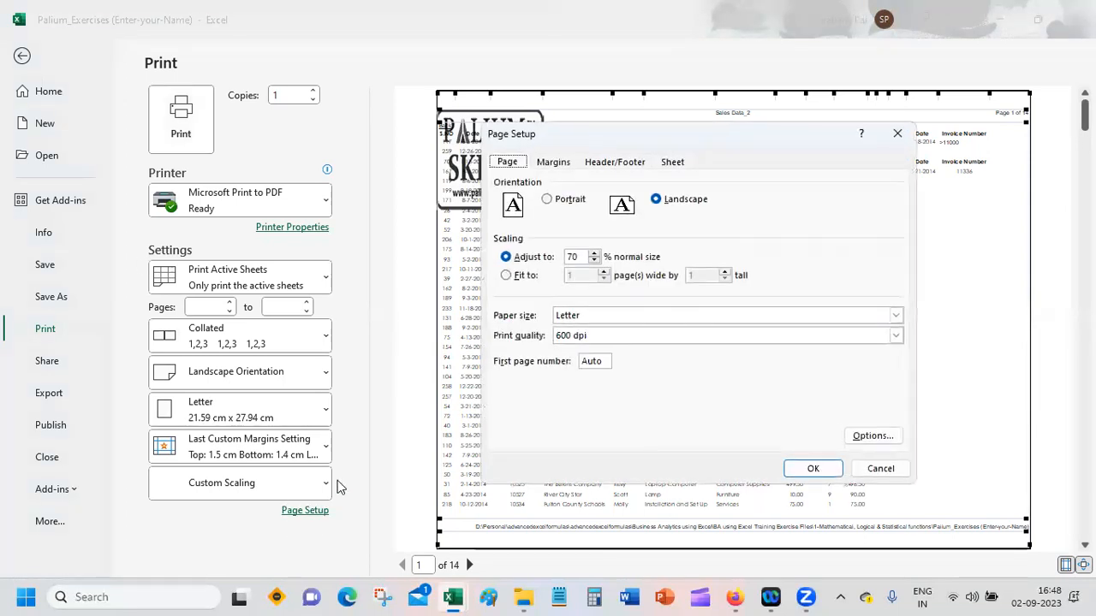
{"action": "left_click", "coordinate": [594, 261]}
{"action": "left_click", "coordinate": [594, 254]}
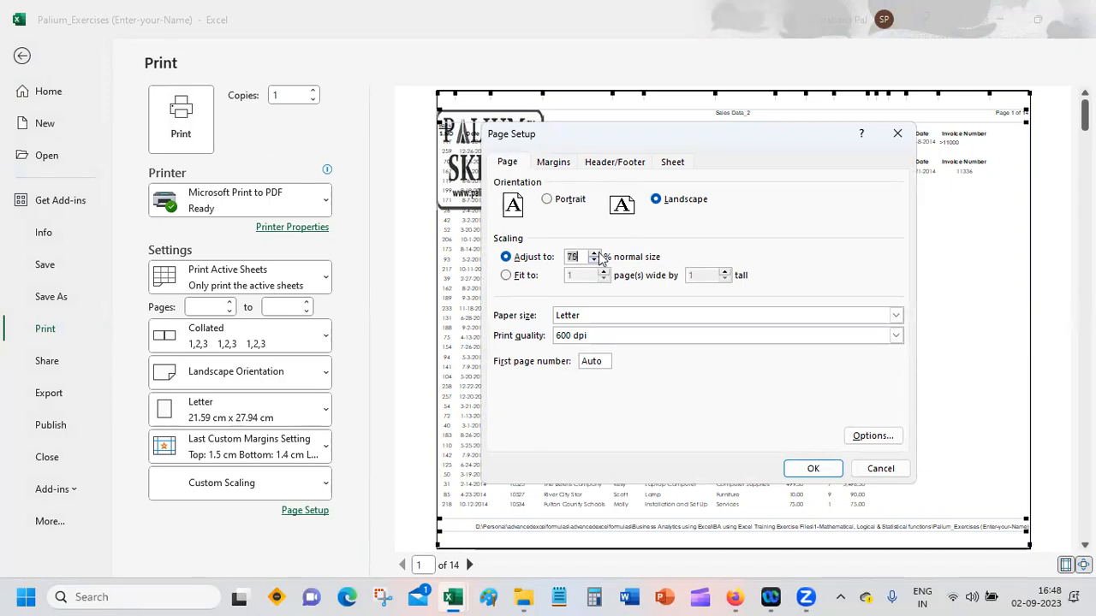
{"action": "left_click", "coordinate": [879, 467]}
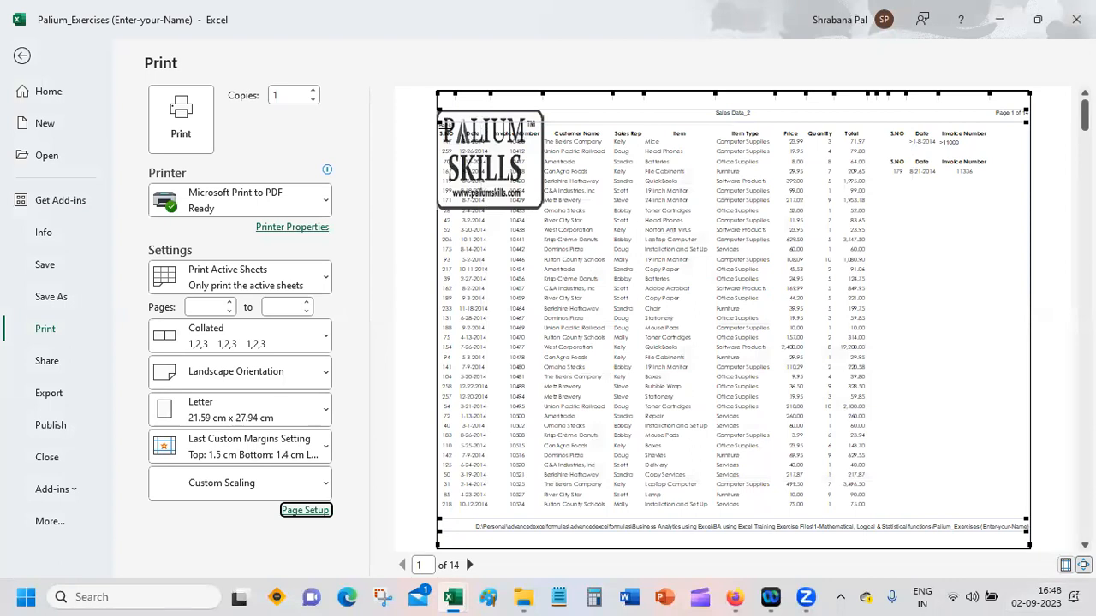
{"action": "left_click", "coordinate": [1084, 565]}
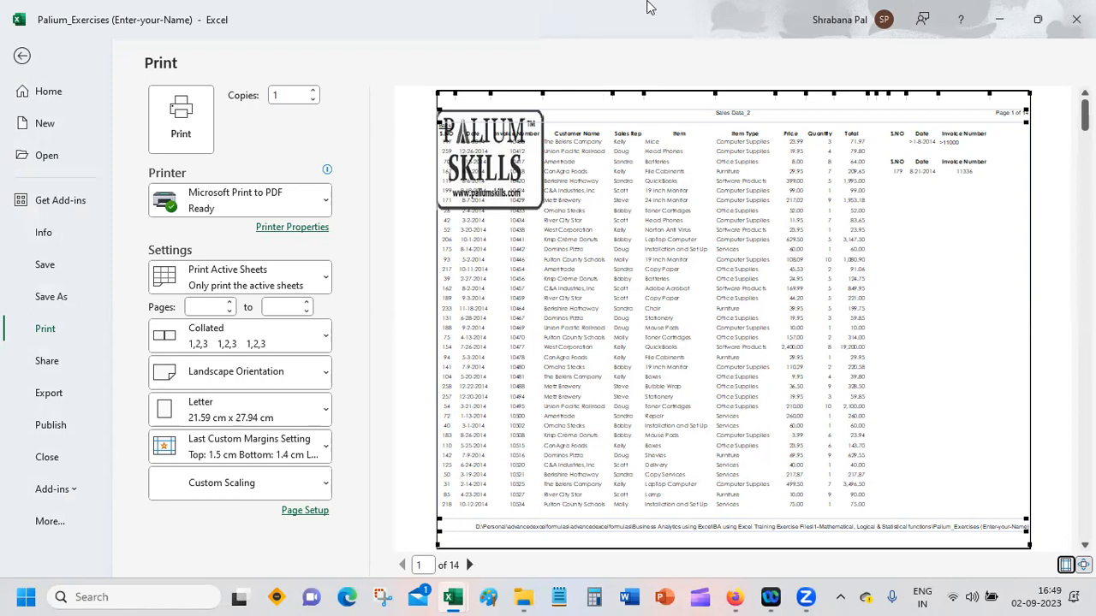
{"action": "left_click", "coordinate": [22, 56]}
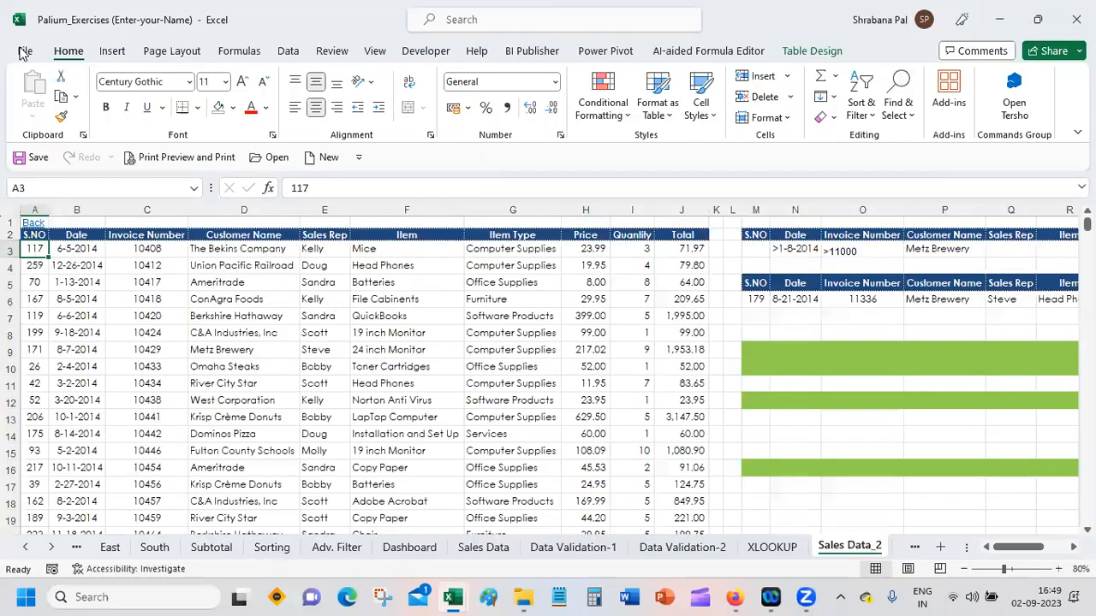
Step: Examine the criteria and result tables beside the sales table, starting from the date criterion
{"action": "left_click", "coordinate": [794, 249]}
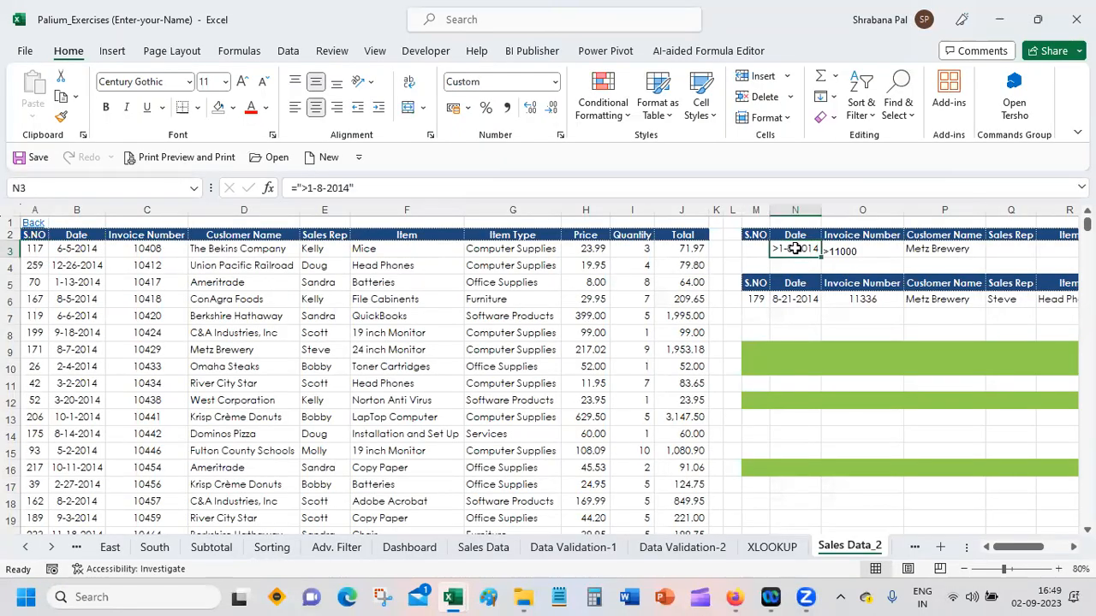
{"action": "left_click", "coordinate": [750, 225]}
{"action": "left_click_drag", "start_coordinate": [750, 226], "coordinate": [972, 501]}
{"action": "left_click_drag", "start_coordinate": [1030, 550], "coordinate": [987, 555]}
Step: Set the print area to the sales table only, from the S.NO header in A2 through the last row of the Total column
{"action": "left_click", "coordinate": [32, 235]}
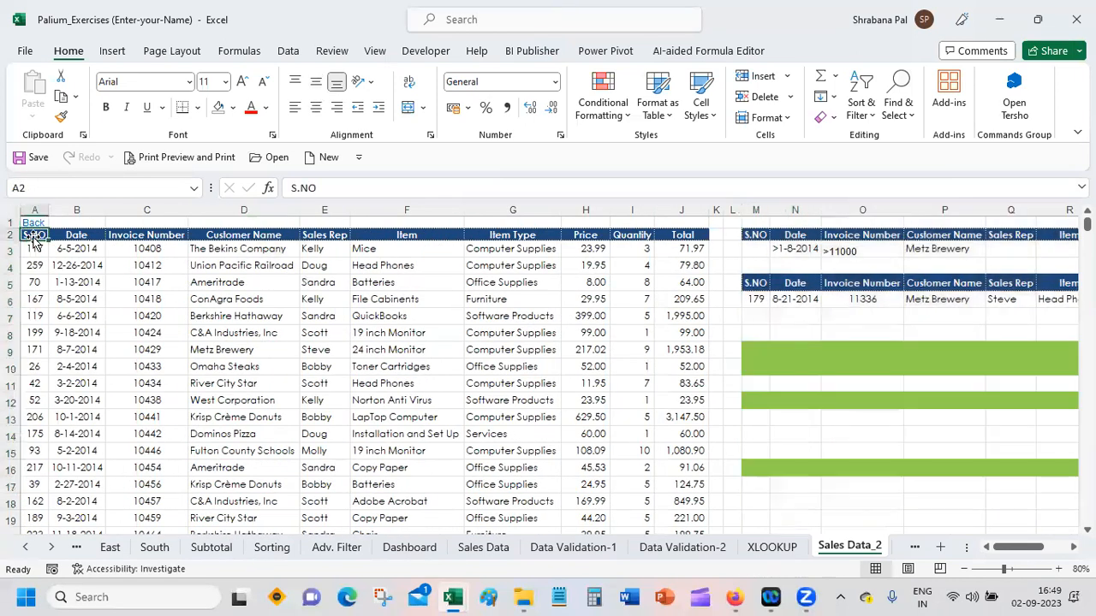
{"action": "key", "text": "ctrl+shift+Down"}
{"action": "key", "text": "ctrl+shift+Right"}
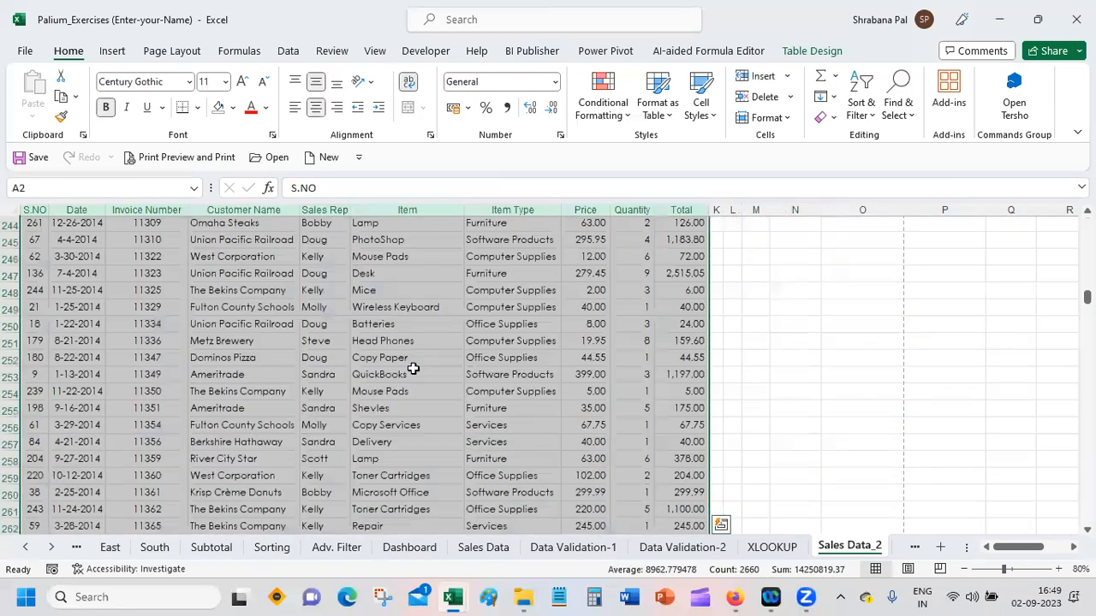
{"action": "left_click_drag", "start_coordinate": [1087, 299], "coordinate": [1087, 221]}
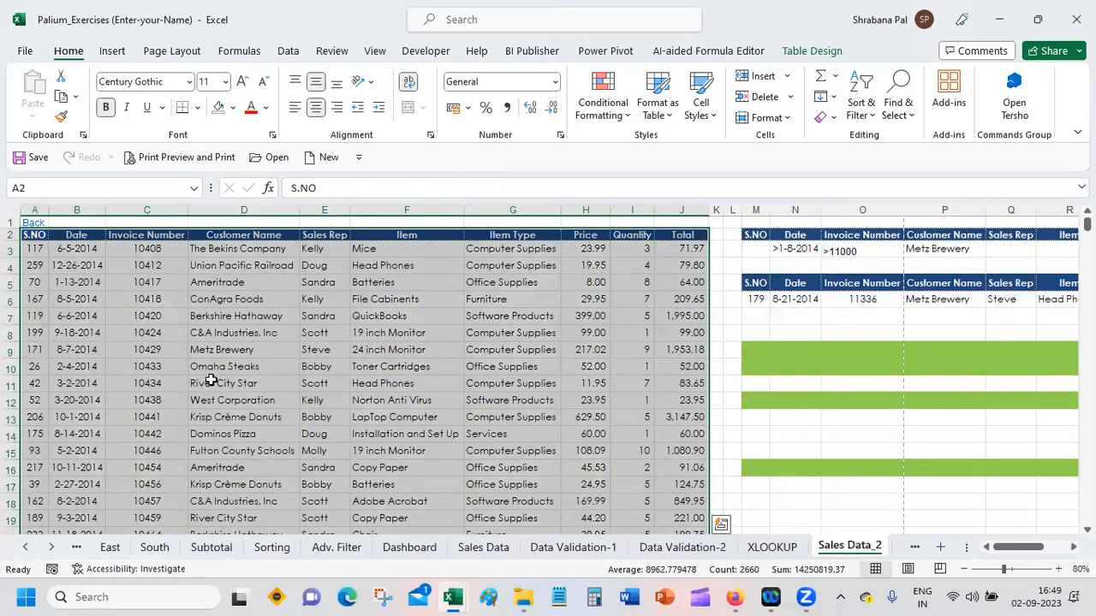
{"action": "left_click", "coordinate": [159, 53]}
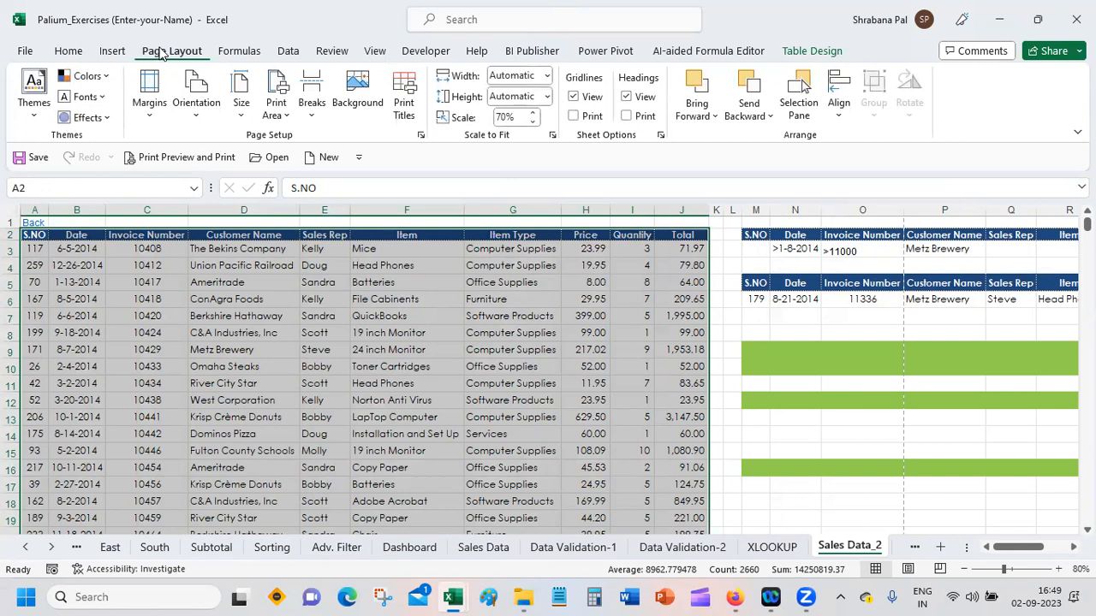
{"action": "left_click", "coordinate": [277, 110]}
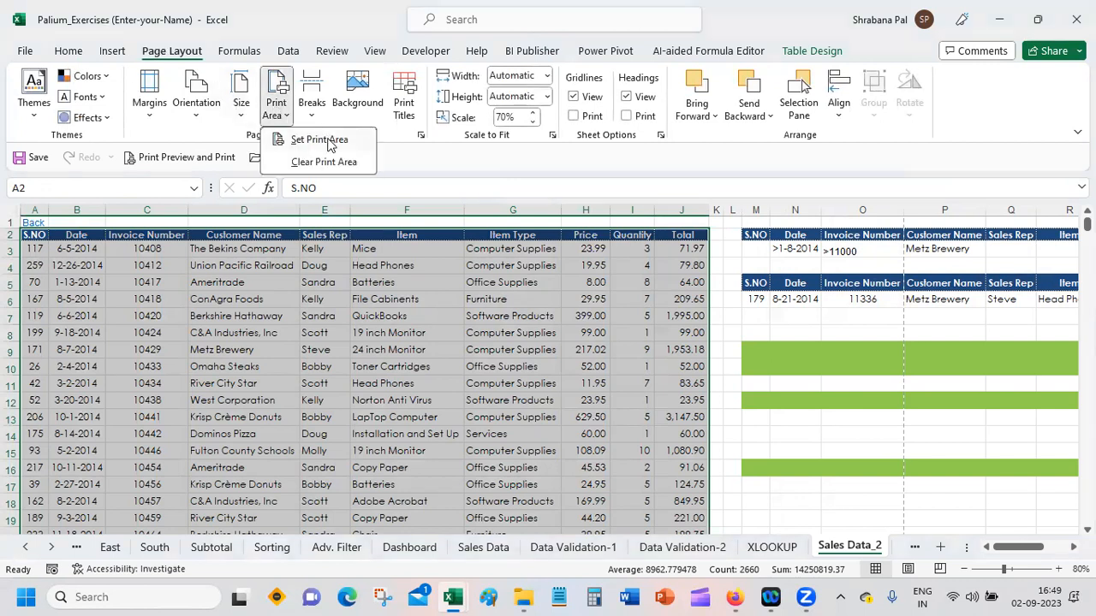
{"action": "left_click", "coordinate": [323, 140]}
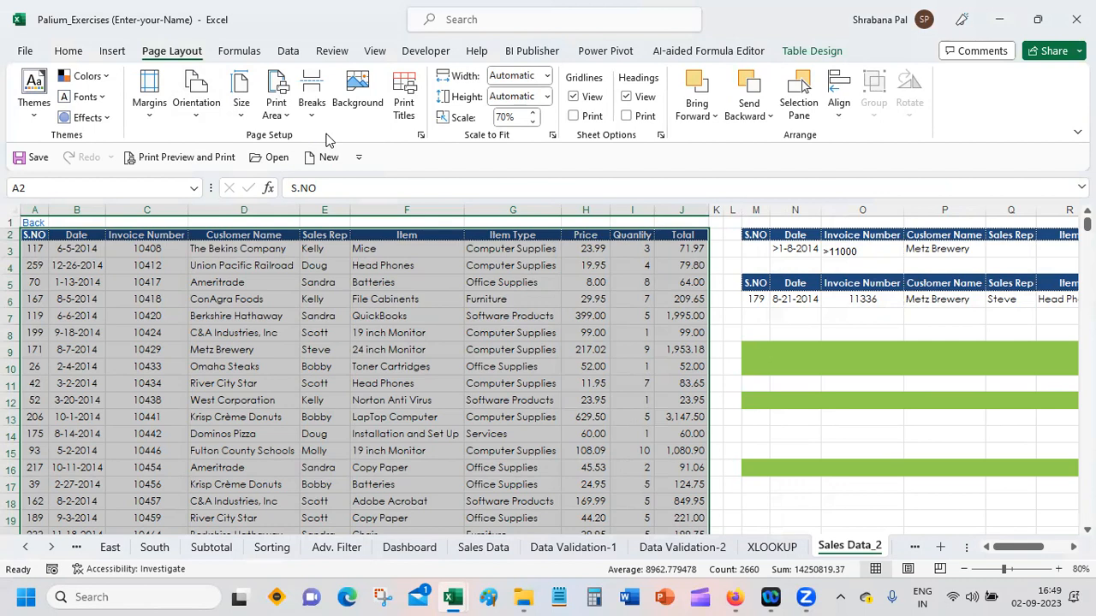
Step: Check the print area in the print preview from page 1 through page 6, and return to the sheet
{"action": "left_click", "coordinate": [190, 158]}
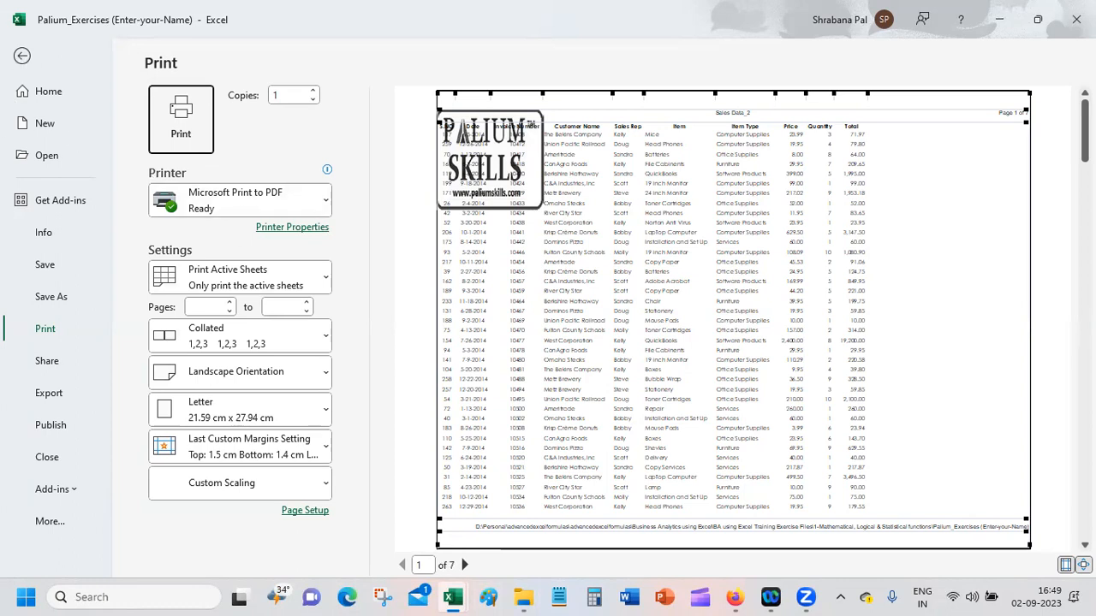
{"action": "scroll", "coordinate": [733, 320], "scroll_direction": "down", "scroll_amount": 4}
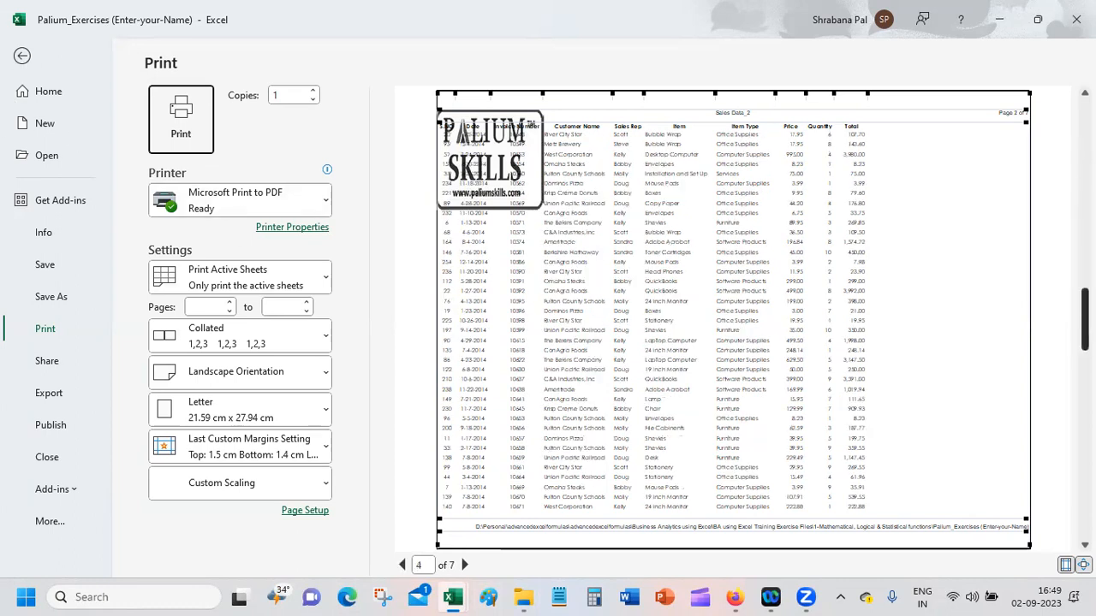
{"action": "scroll", "coordinate": [733, 321], "scroll_direction": "down", "scroll_amount": 1}
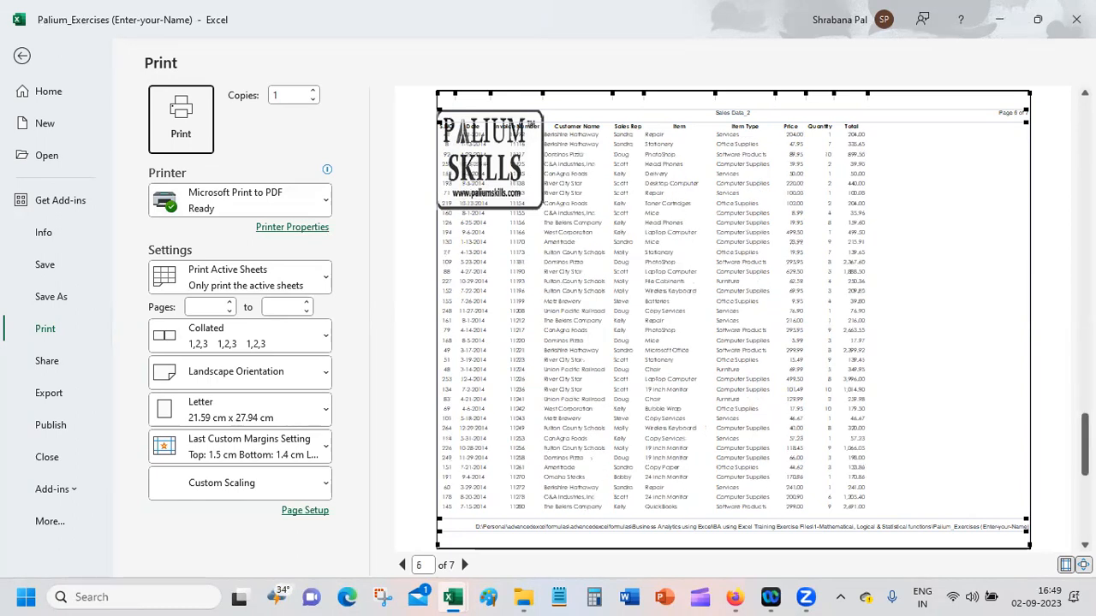
{"action": "left_click", "coordinate": [25, 55]}
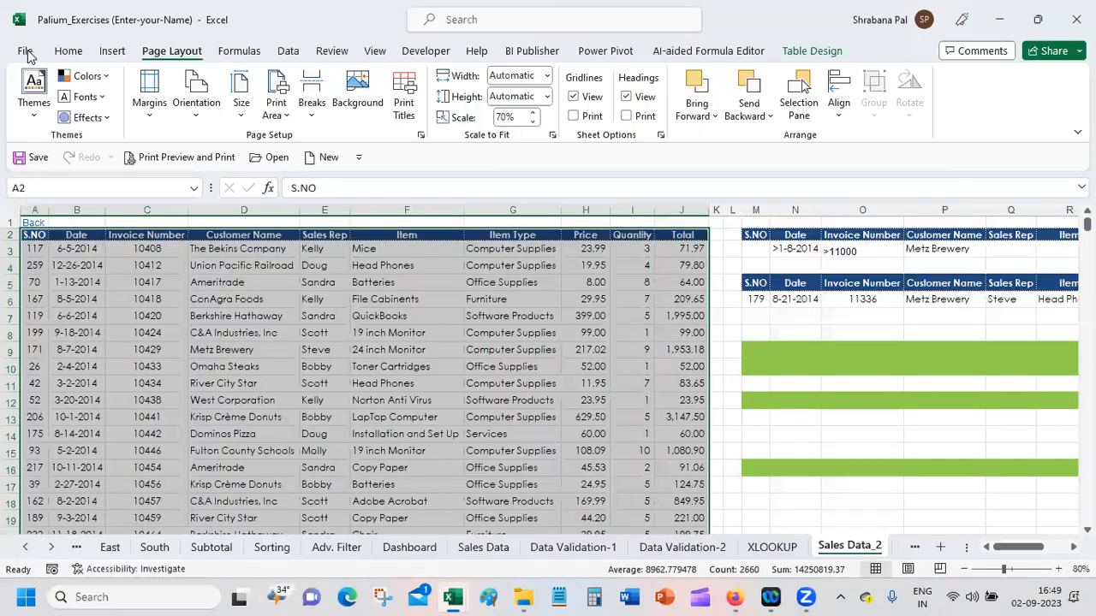
Step: Select all data rows of the sales table
{"action": "left_click", "coordinate": [229, 318]}
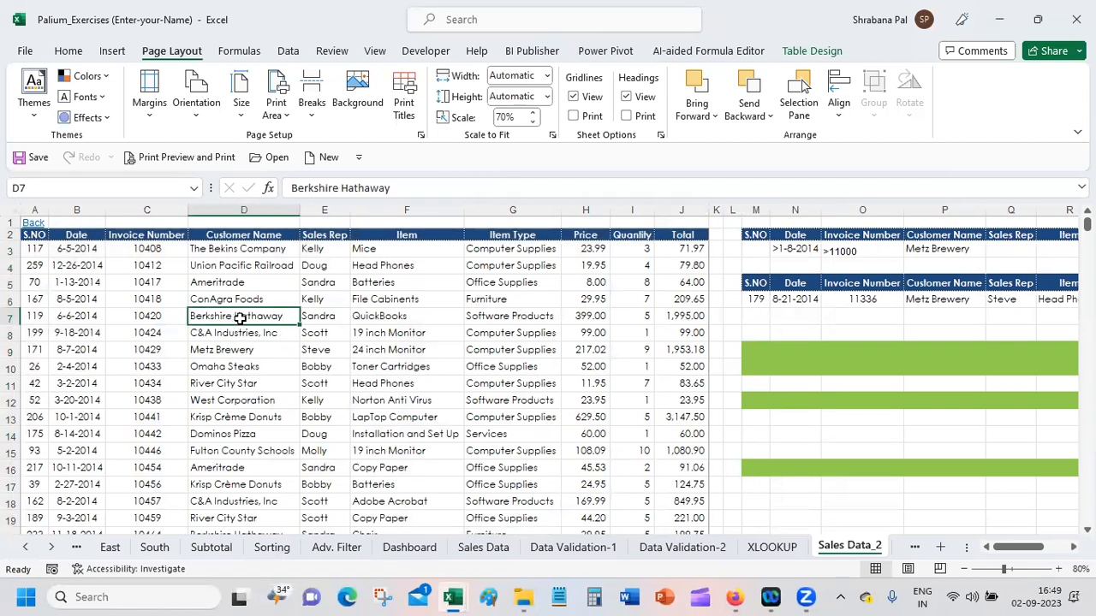
{"action": "key", "text": "ctrl+a"}
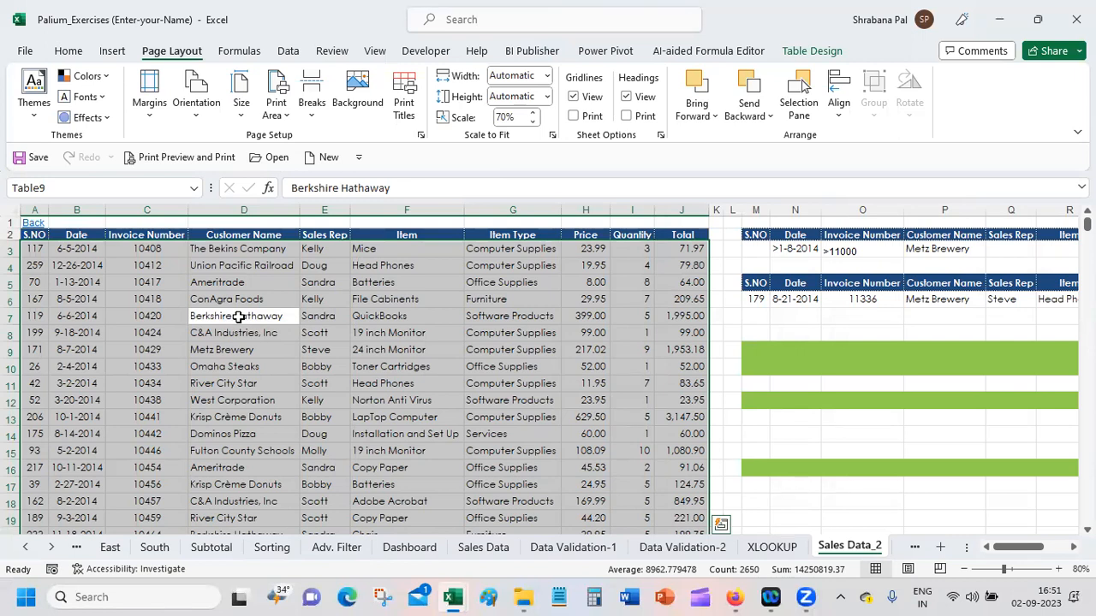
{"action": "left_click", "coordinate": [146, 295]}
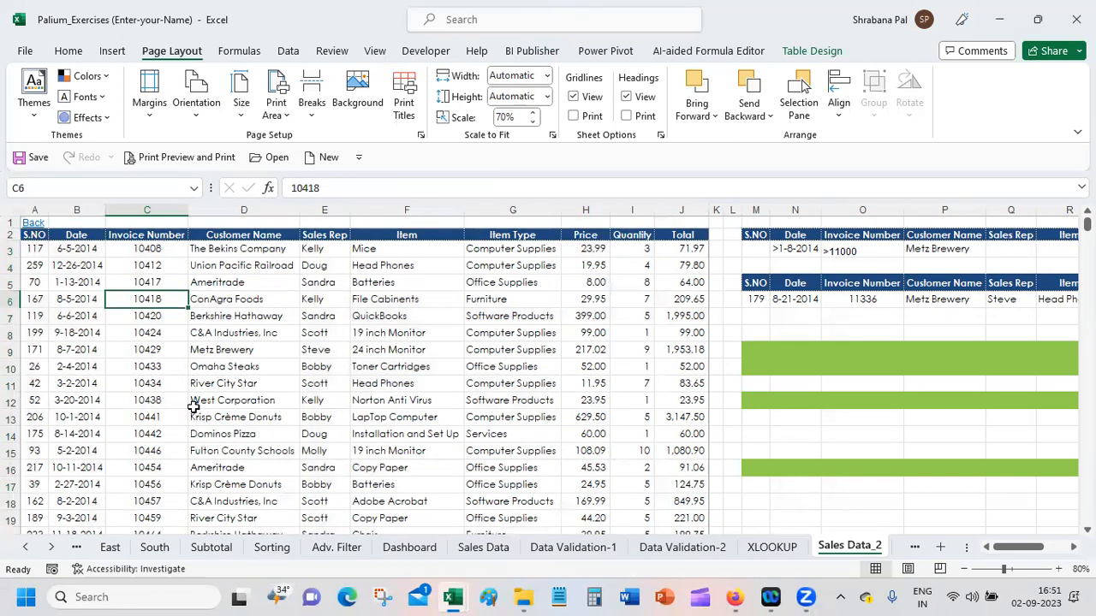
{"action": "key", "text": "ctrl+a"}
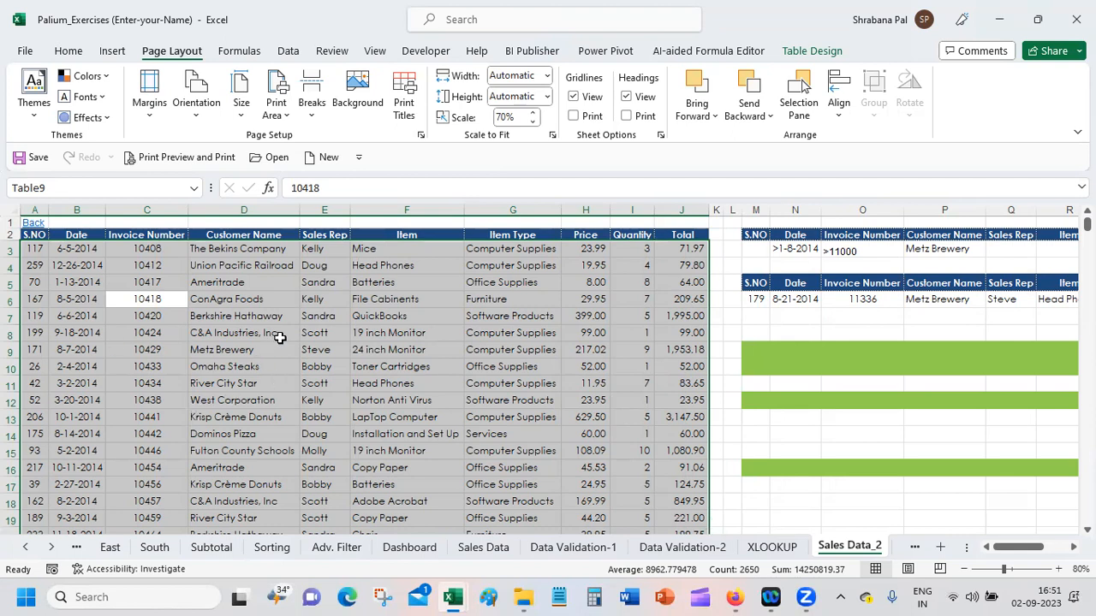
{"action": "left_click", "coordinate": [269, 298]}
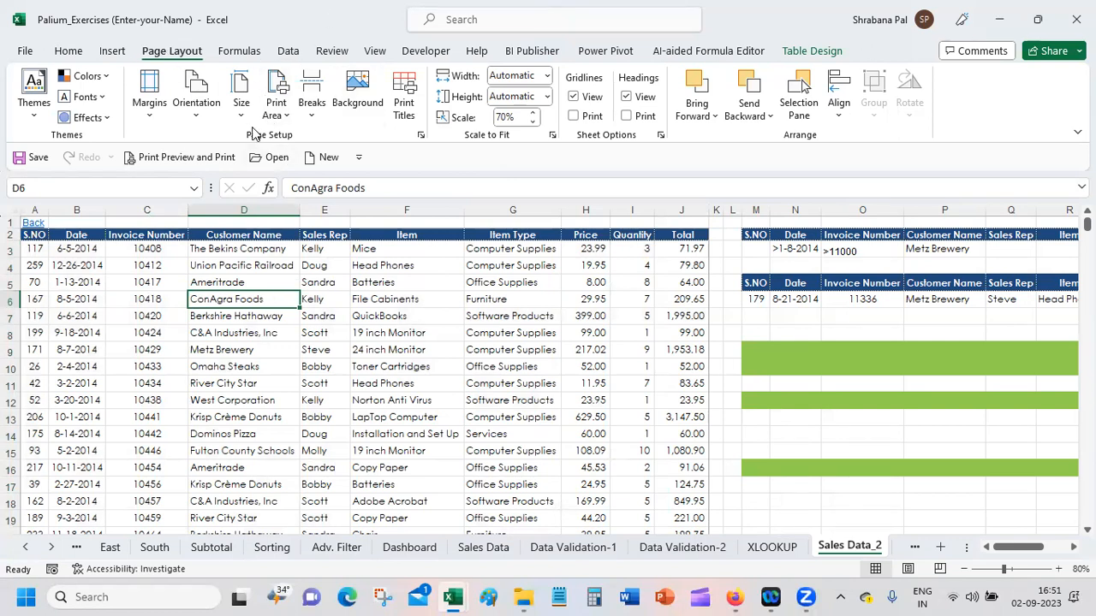
Step: Set the print area to the sales table, from the S.NO header in A2 through the last row of the Total column
{"action": "left_click", "coordinate": [279, 109]}
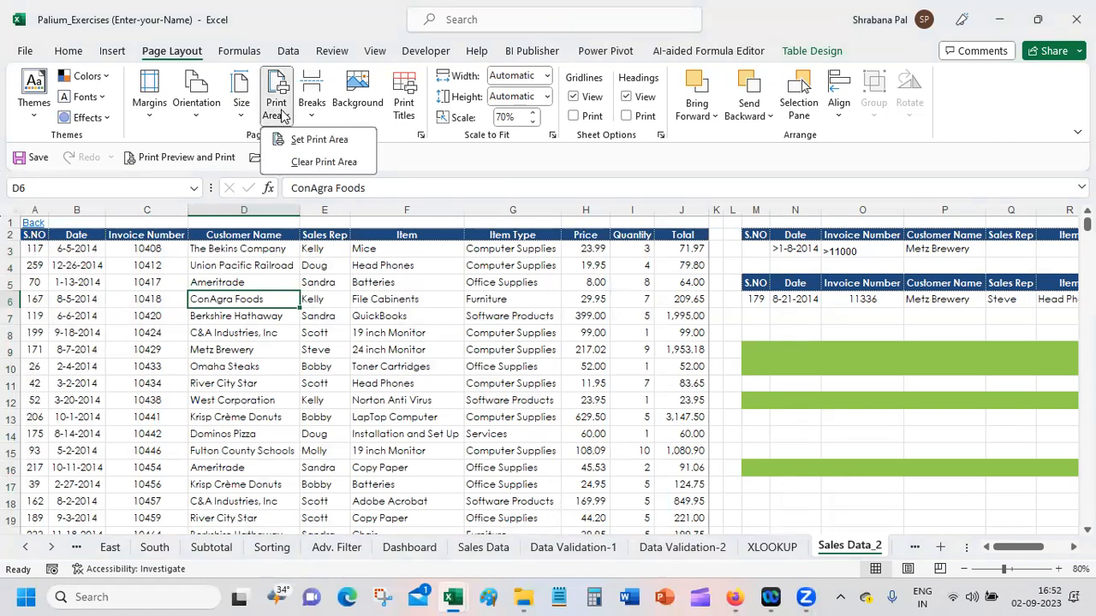
{"action": "left_click", "coordinate": [37, 238]}
{"action": "left_click", "coordinate": [37, 238]}
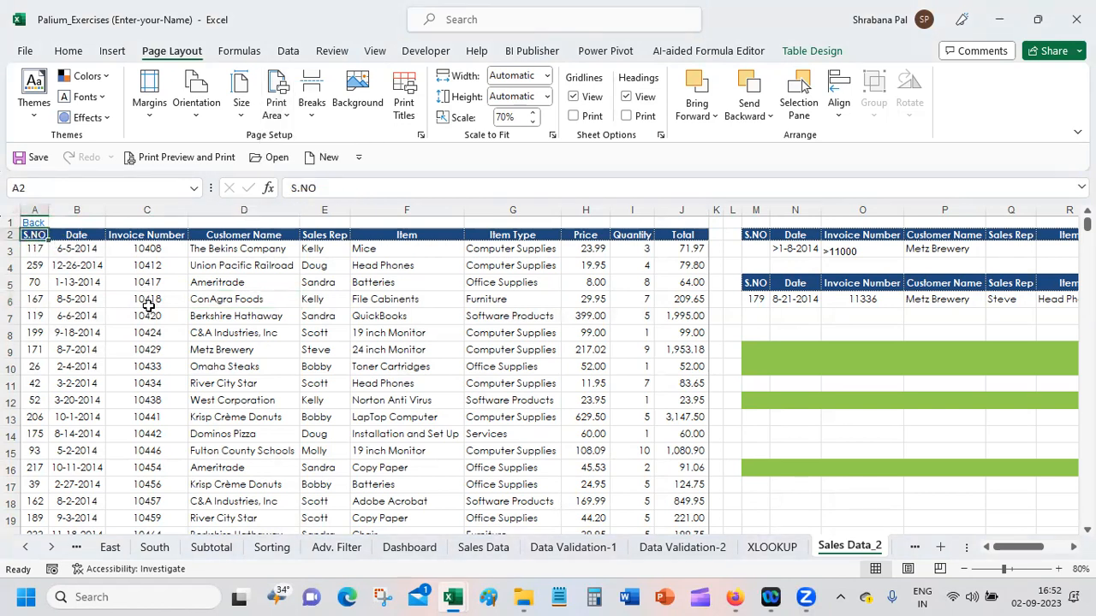
{"action": "key", "text": "ctrl+shift+Right"}
{"action": "key", "text": "ctrl+shift+Down"}
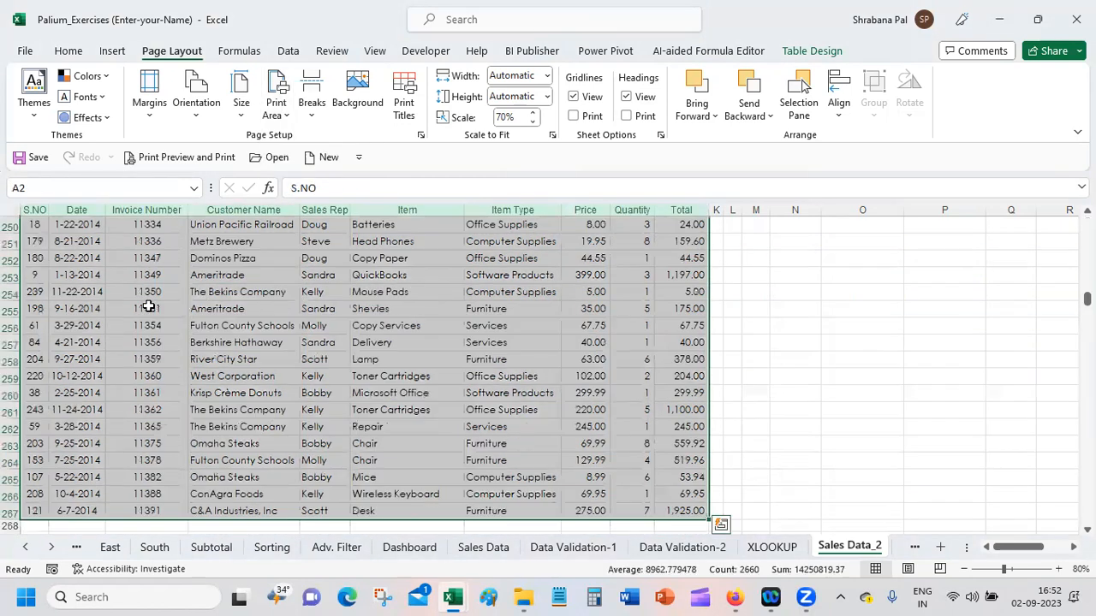
{"action": "left_click", "coordinate": [282, 114]}
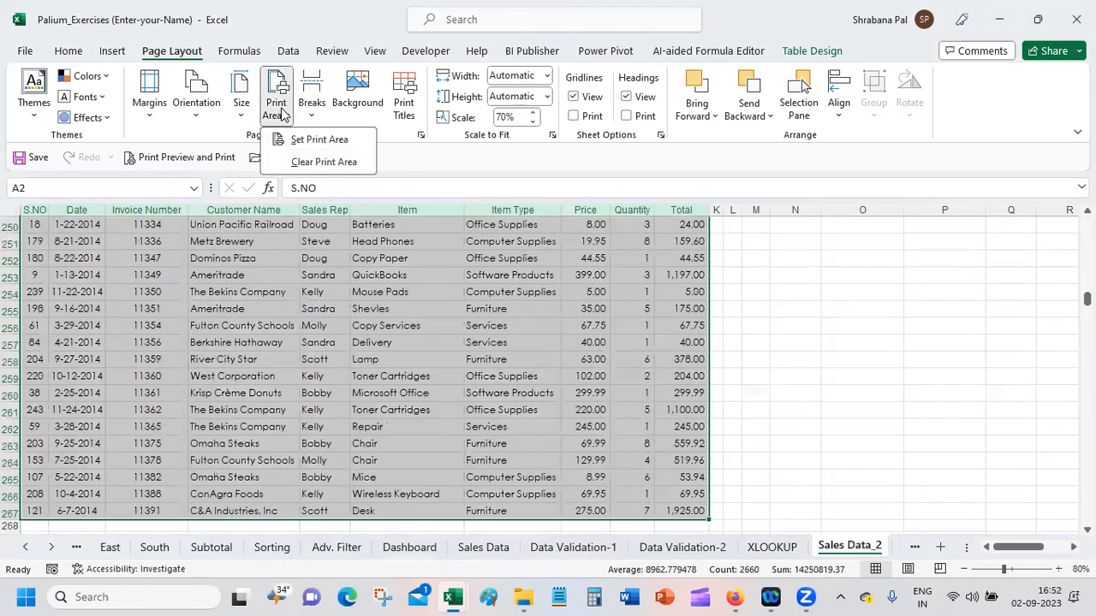
{"action": "left_click", "coordinate": [319, 141]}
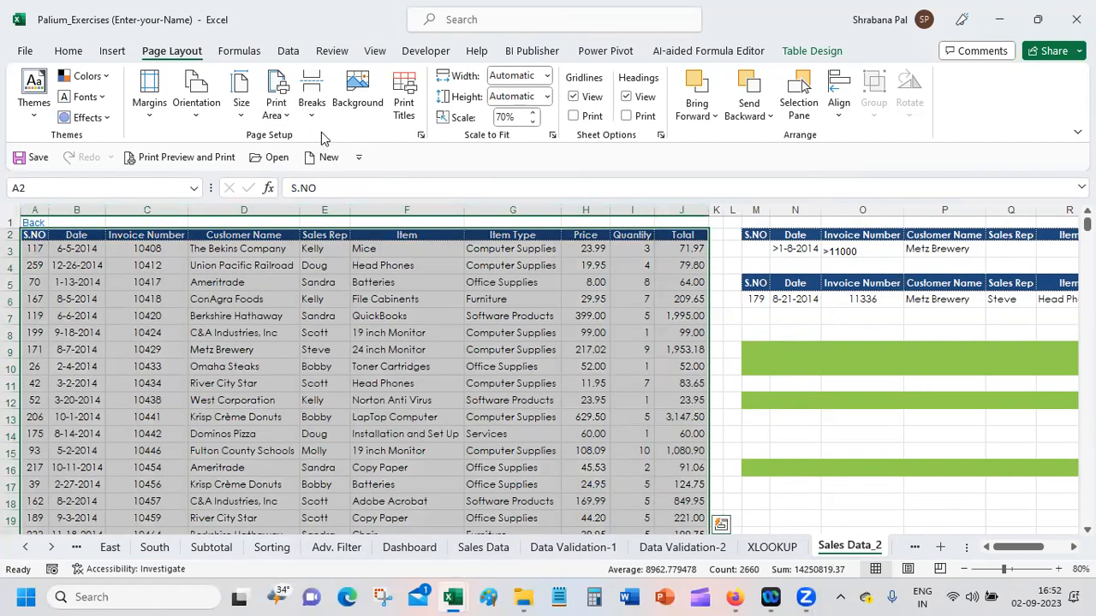
{"action": "left_click", "coordinate": [288, 118]}
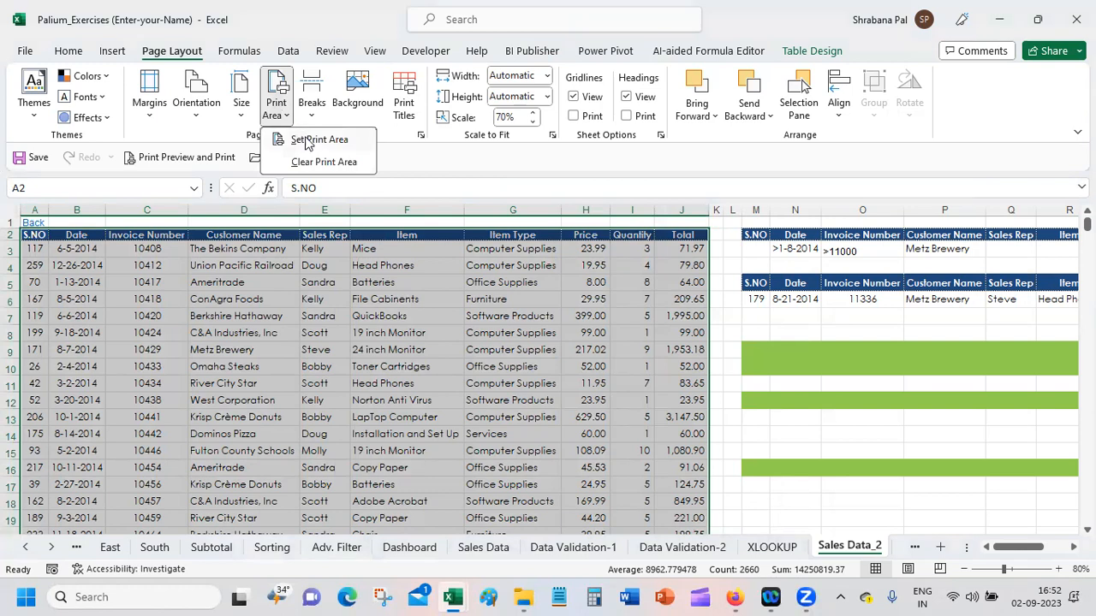
{"action": "left_click", "coordinate": [308, 140]}
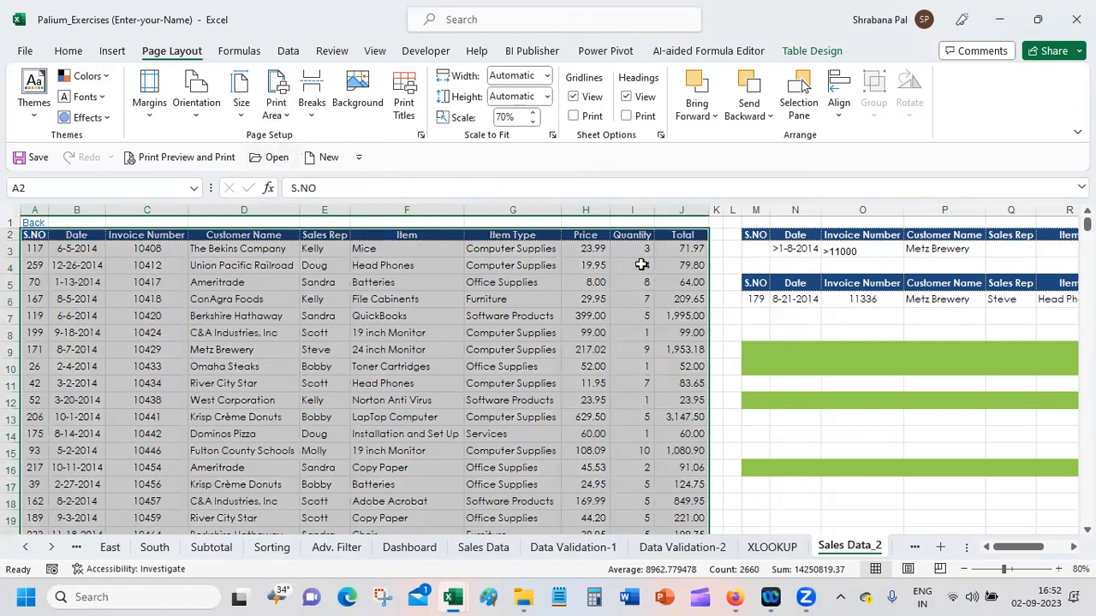
Step: Reselect the full sales table starting from the S.NO header and set it as the print area again
{"action": "left_click", "coordinate": [34, 232]}
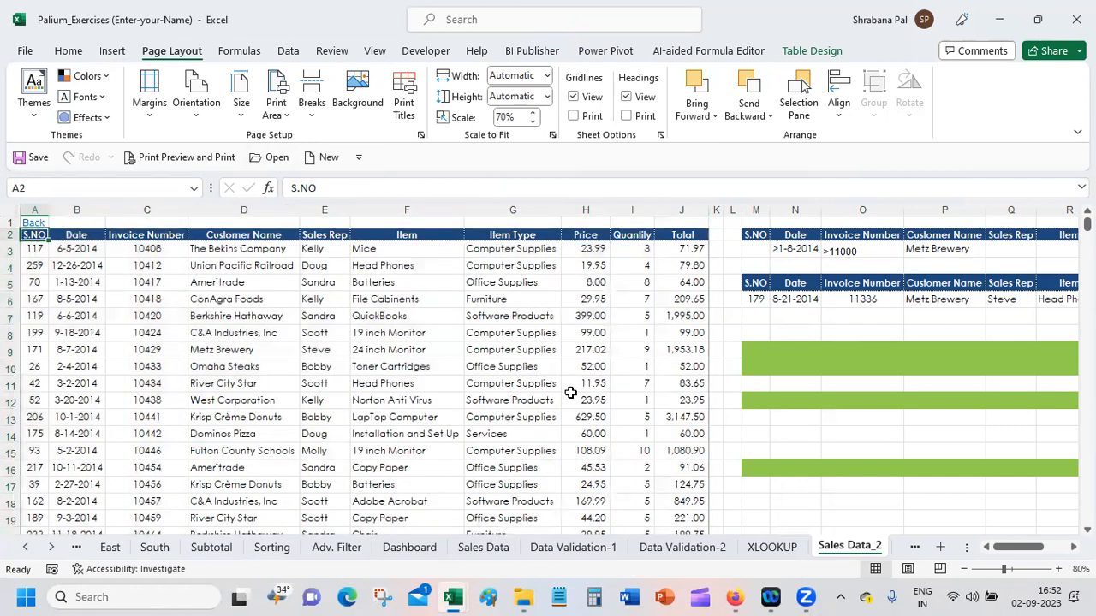
{"action": "key", "text": "shift+Right"}
{"action": "key", "text": "shift+Right"}
{"action": "key", "text": "shift+Right"}
{"action": "key", "text": "shift+Right"}
{"action": "key", "text": "shift+Right"}
{"action": "key", "text": "shift+Right"}
{"action": "key", "text": "shift+Right"}
{"action": "key", "text": "shift+Right"}
{"action": "key", "text": "shift+Right"}
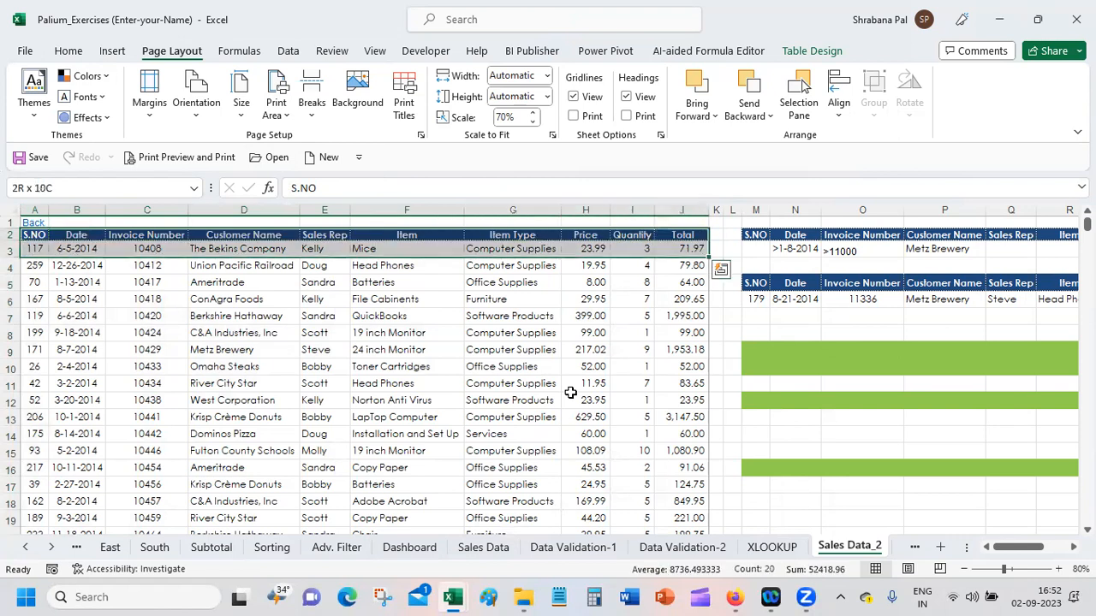
{"action": "key", "text": "ctrl+shift+Down"}
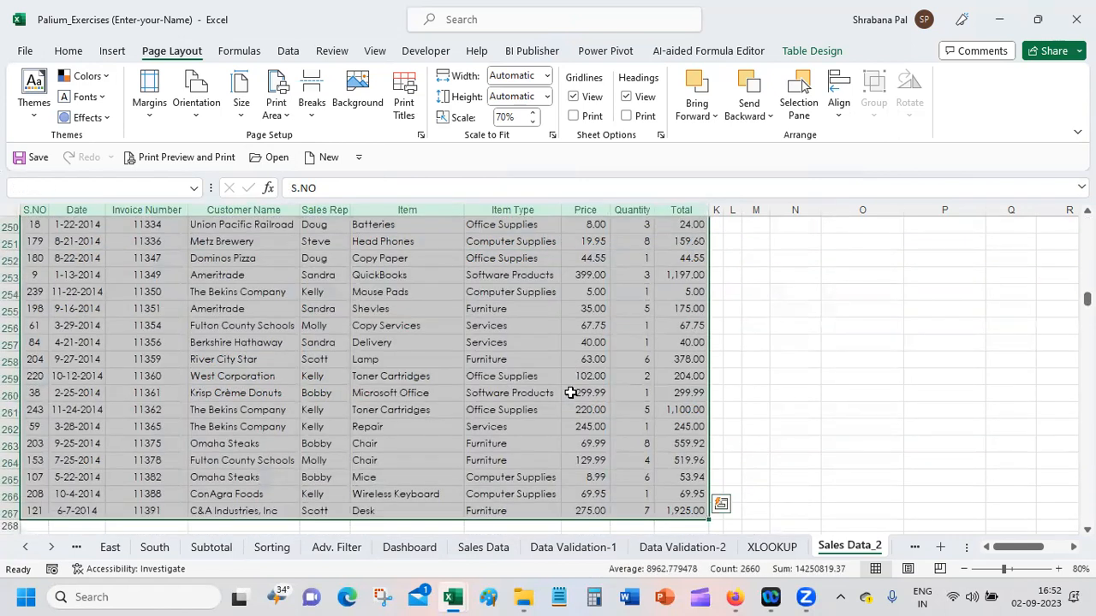
{"action": "left_click", "coordinate": [282, 116]}
{"action": "left_click", "coordinate": [326, 144]}
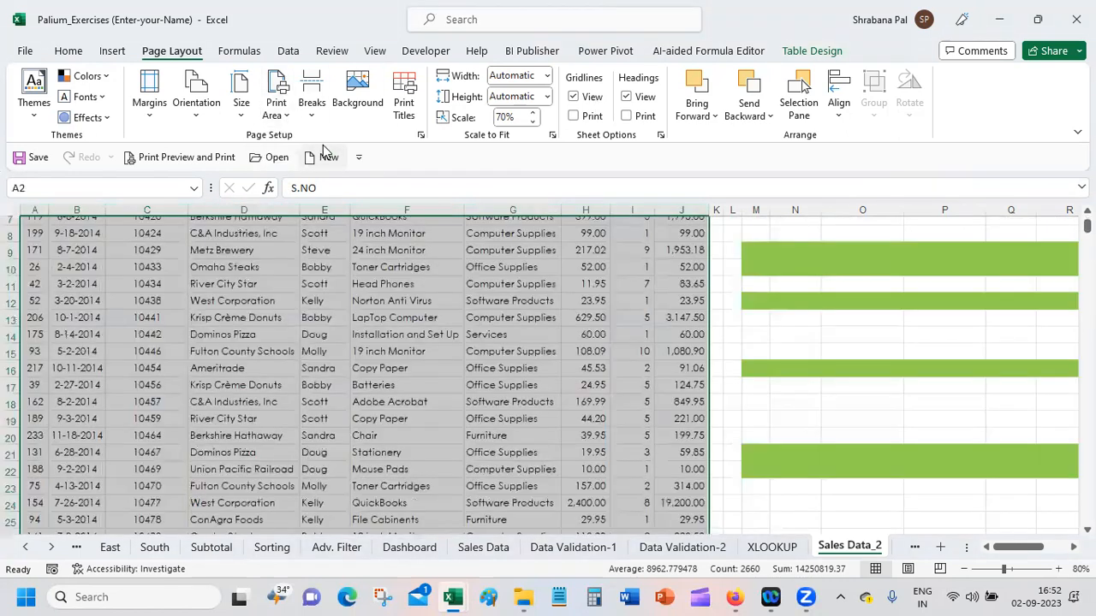
Step: Check the sales table's print area in the print preview and return to the sheet
{"action": "left_click", "coordinate": [211, 157]}
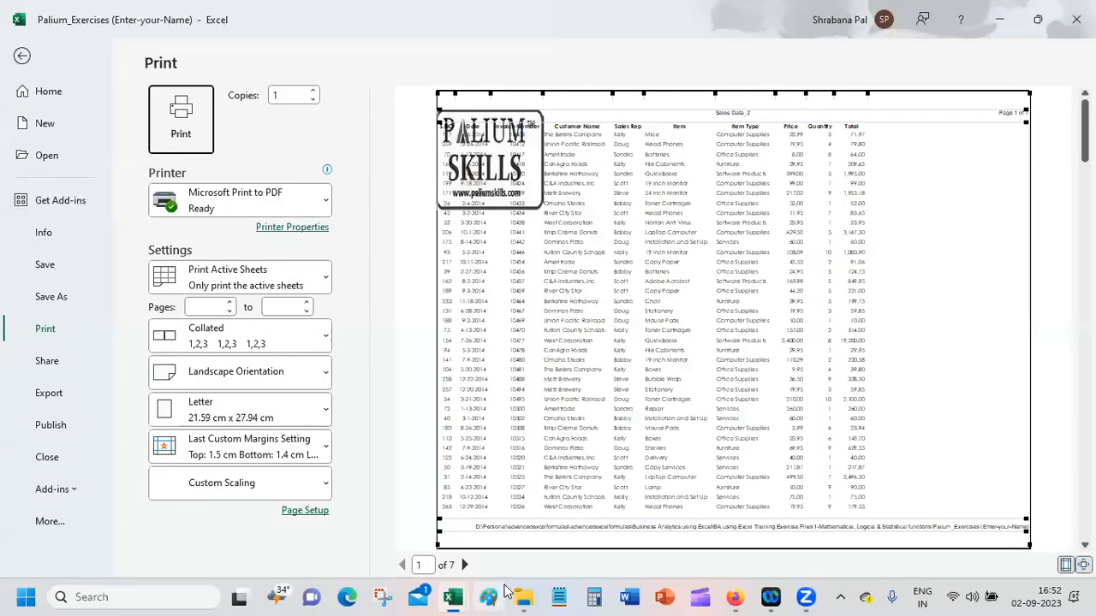
{"action": "mouse_move", "coordinate": [455, 598]}
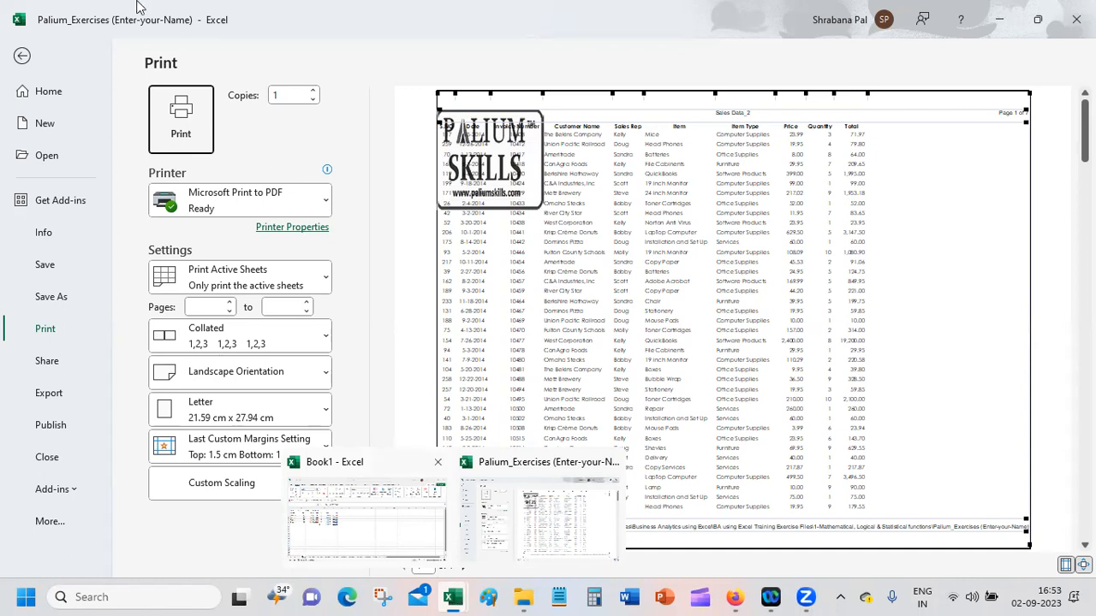
{"action": "left_click", "coordinate": [27, 57]}
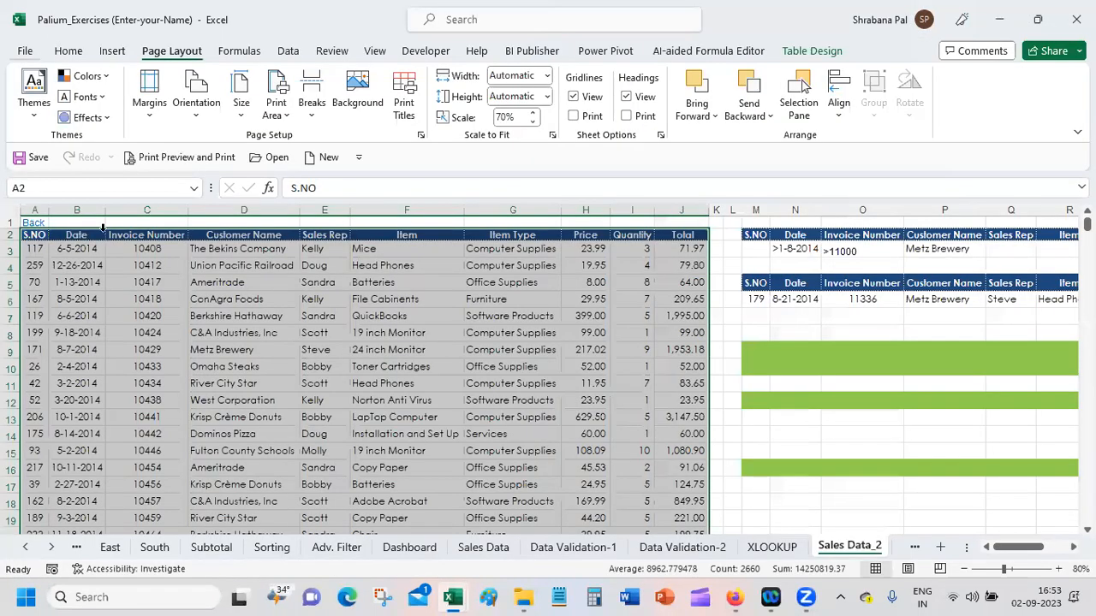
Step: Look over the Quick Access Toolbar's command options, then view the print settings page once more and return to the sheet
{"action": "left_click", "coordinate": [358, 156]}
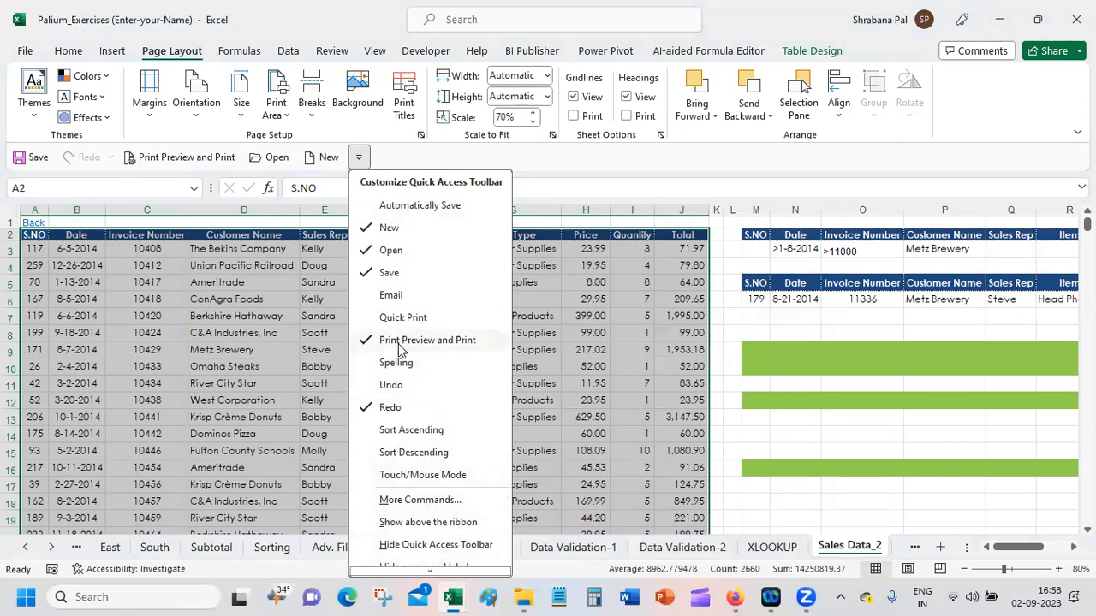
{"action": "left_click", "coordinate": [24, 51]}
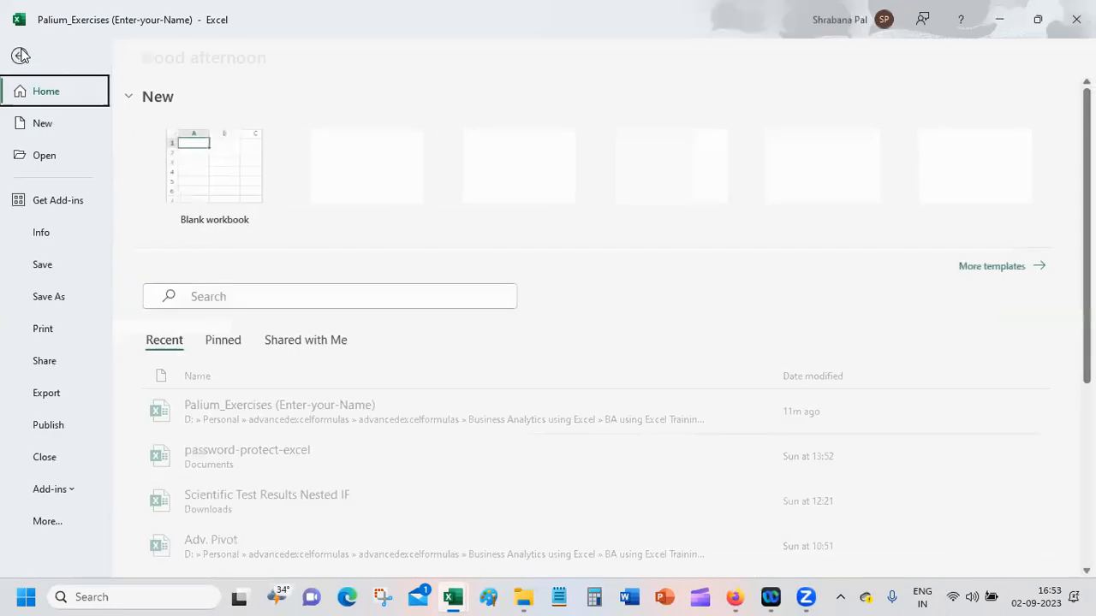
{"action": "left_click", "coordinate": [59, 338]}
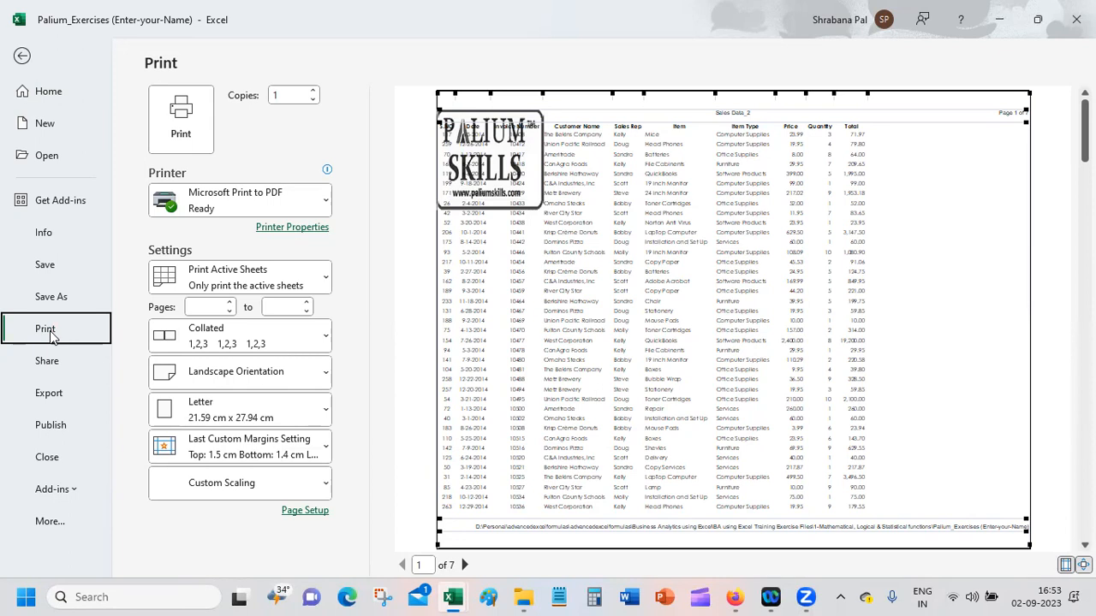
{"action": "left_click", "coordinate": [23, 58]}
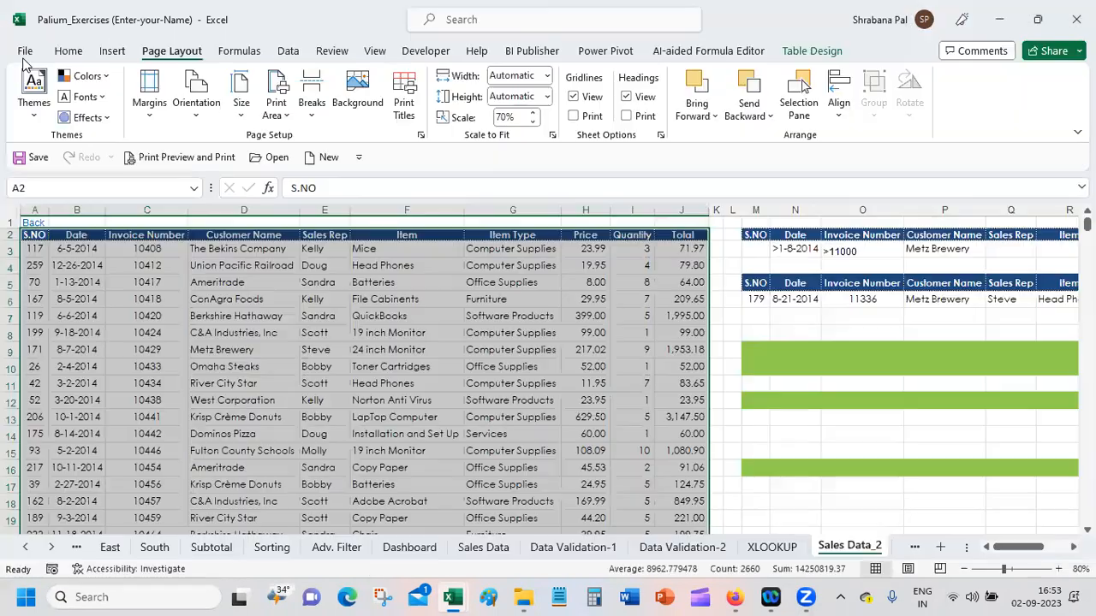
Step: Clear the print area of the Sales Data_2 sheet
{"action": "left_click", "coordinate": [250, 209]}
{"action": "left_click_drag", "start_coordinate": [250, 209], "coordinate": [390, 211]}
{"action": "left_click", "coordinate": [386, 272]}
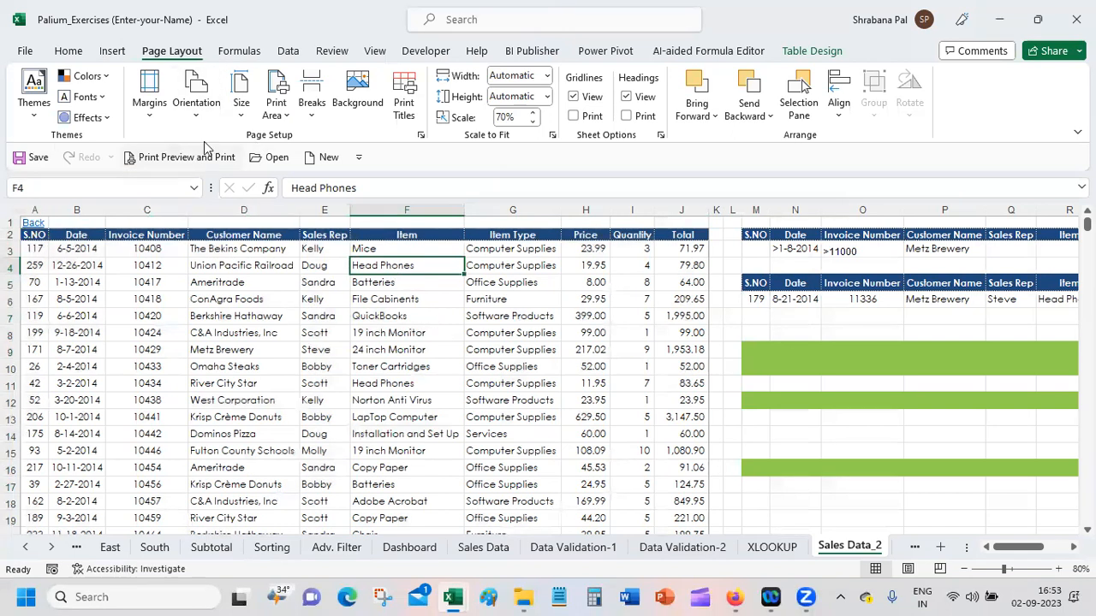
{"action": "left_click", "coordinate": [287, 118]}
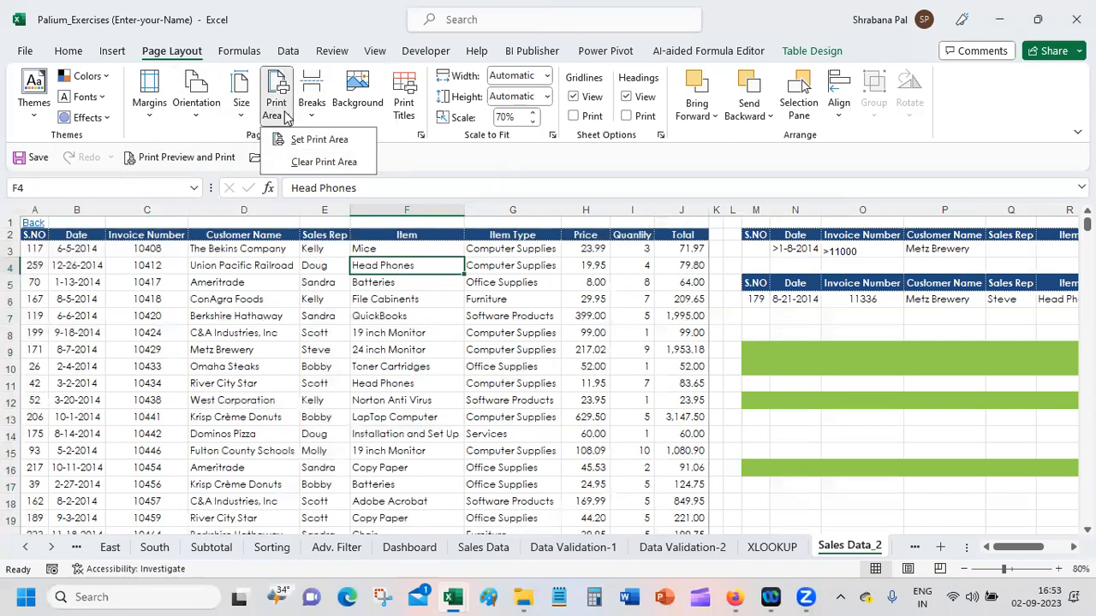
{"action": "left_click", "coordinate": [339, 163]}
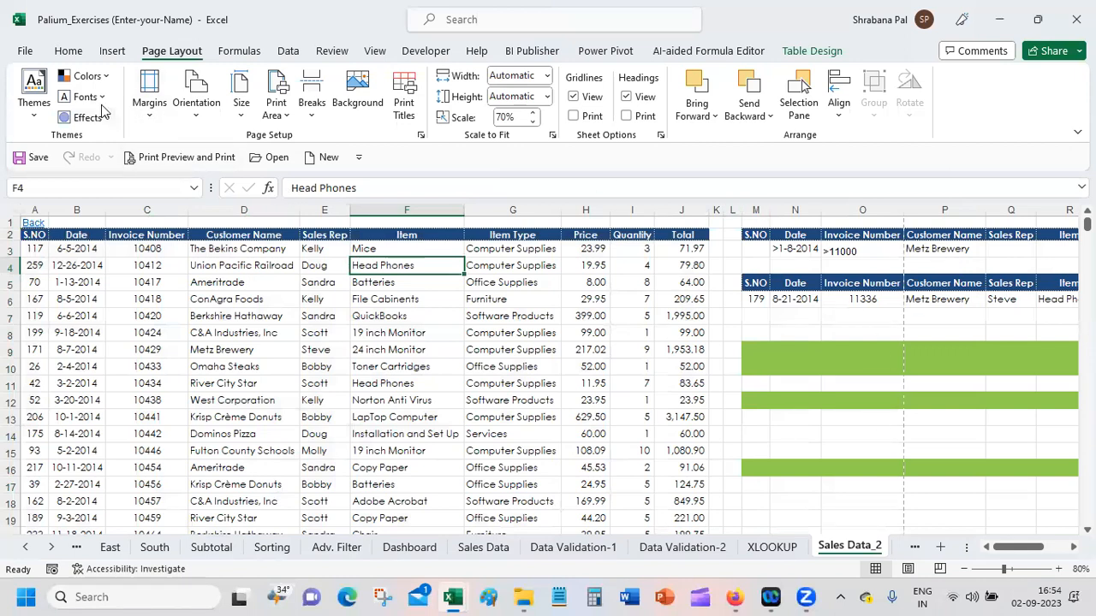
Step: Check how the sheet prints without a print area in the print preview, and return to the sheet
{"action": "left_click", "coordinate": [28, 51]}
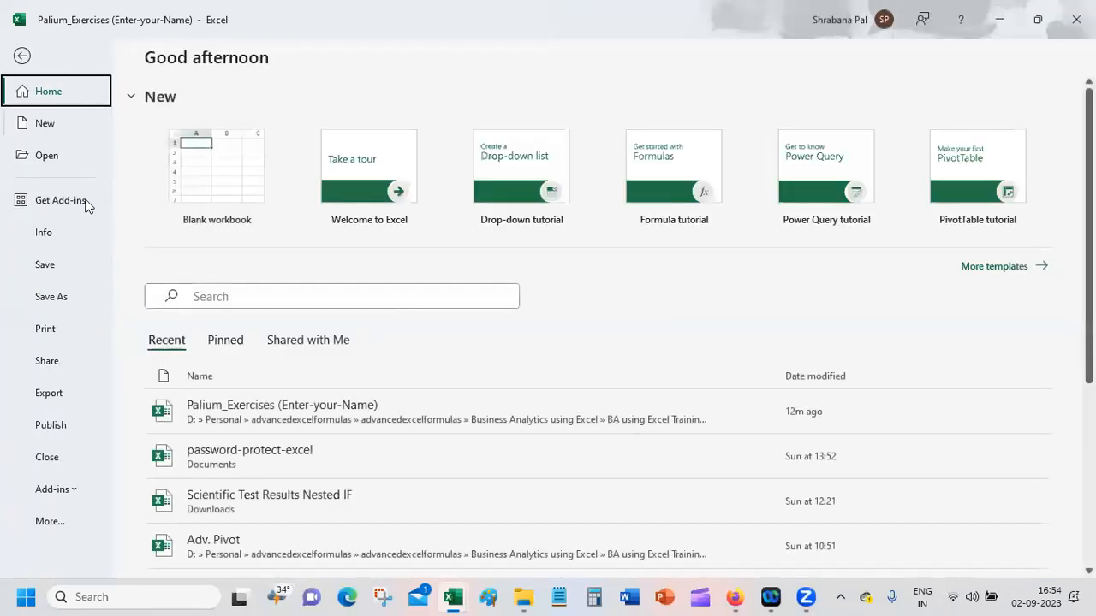
{"action": "left_click", "coordinate": [67, 329]}
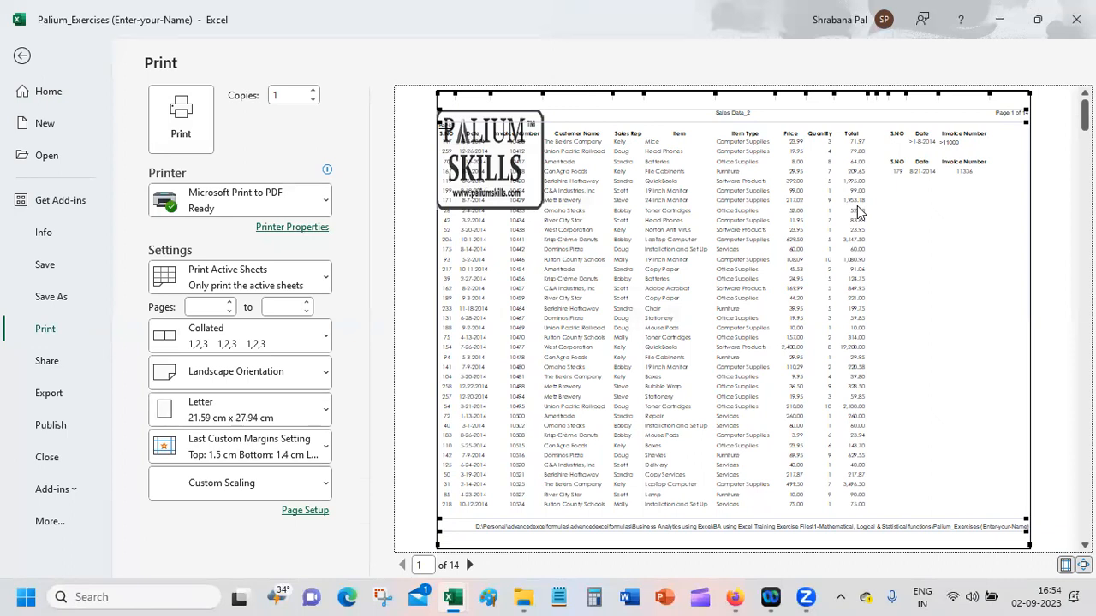
{"action": "left_click", "coordinate": [29, 65]}
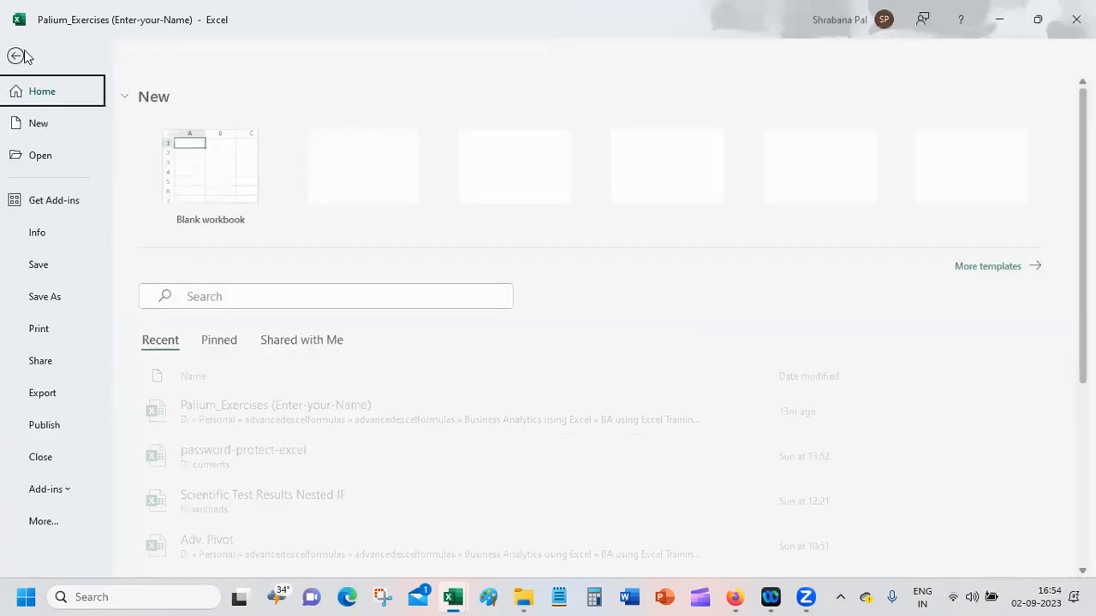
{"action": "left_click", "coordinate": [24, 53]}
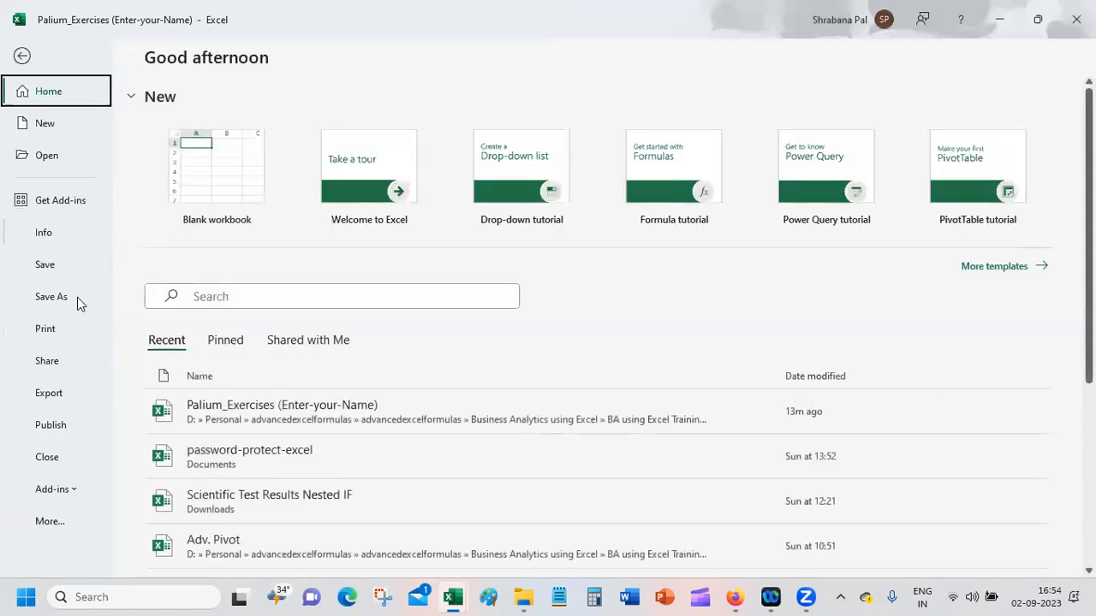
{"action": "left_click", "coordinate": [22, 55]}
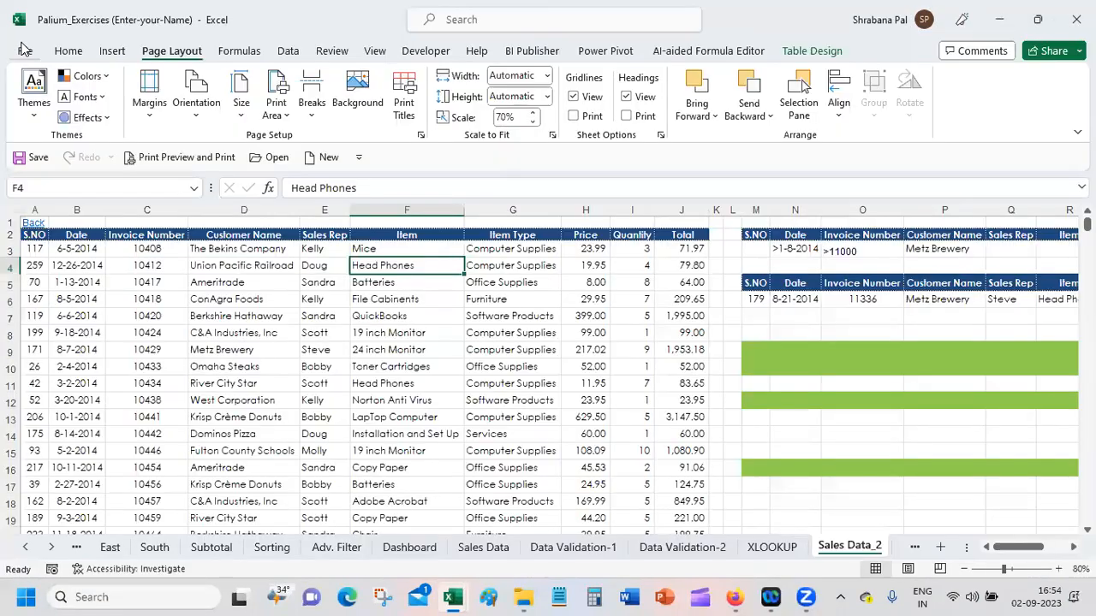
Step: Review the orientation, scaling and paper options in Page Setup, and leave without changing them
{"action": "left_click", "coordinate": [420, 135]}
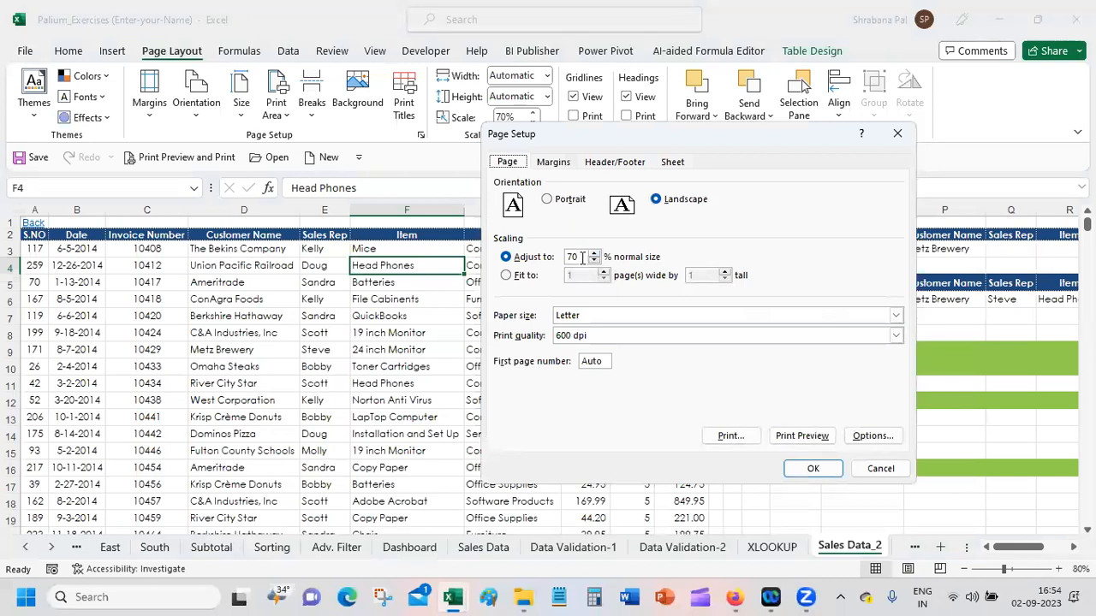
{"action": "left_click", "coordinate": [581, 254]}
{"action": "left_click", "coordinate": [882, 470]}
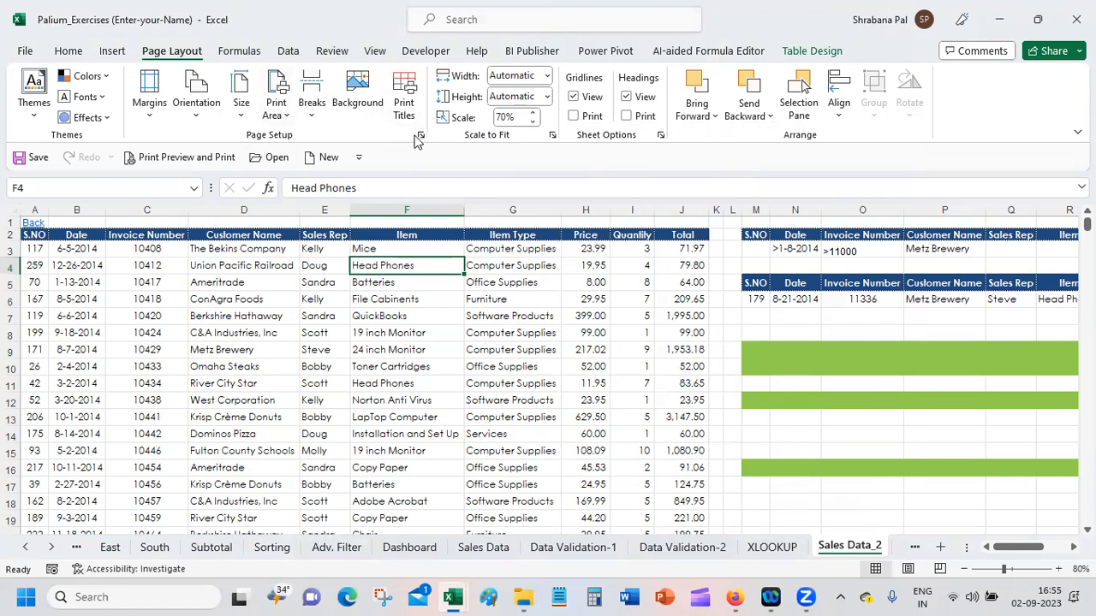
Step: Look over the preset margins, print area choices and print titles of the Sales Data_2 sheet, and leave Page Setup unchanged
{"action": "left_click", "coordinate": [151, 88]}
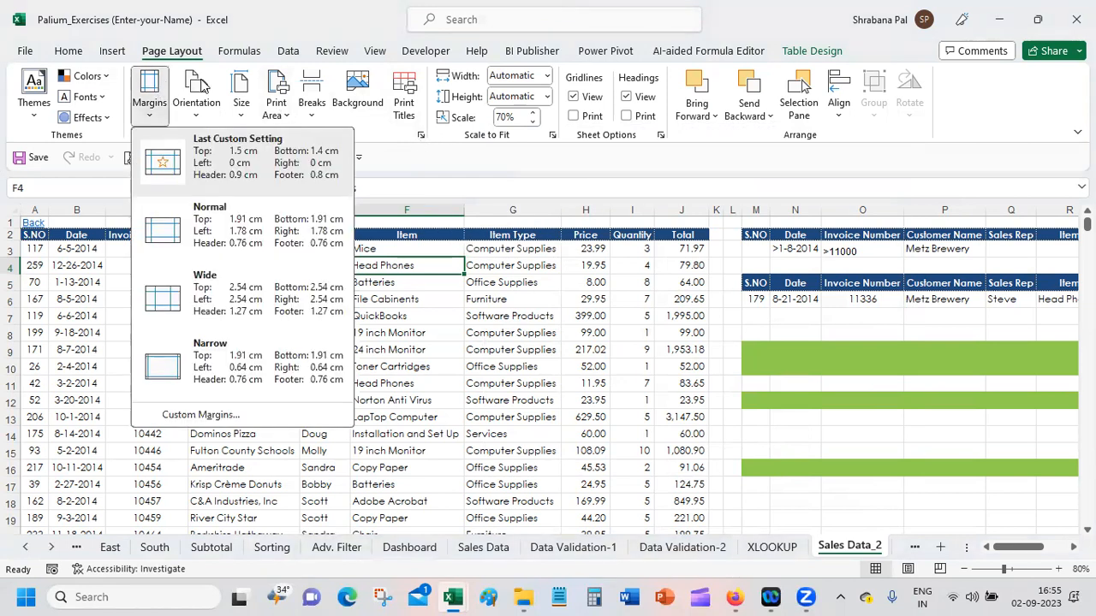
{"action": "left_click", "coordinate": [239, 103]}
{"action": "left_click", "coordinate": [277, 91]}
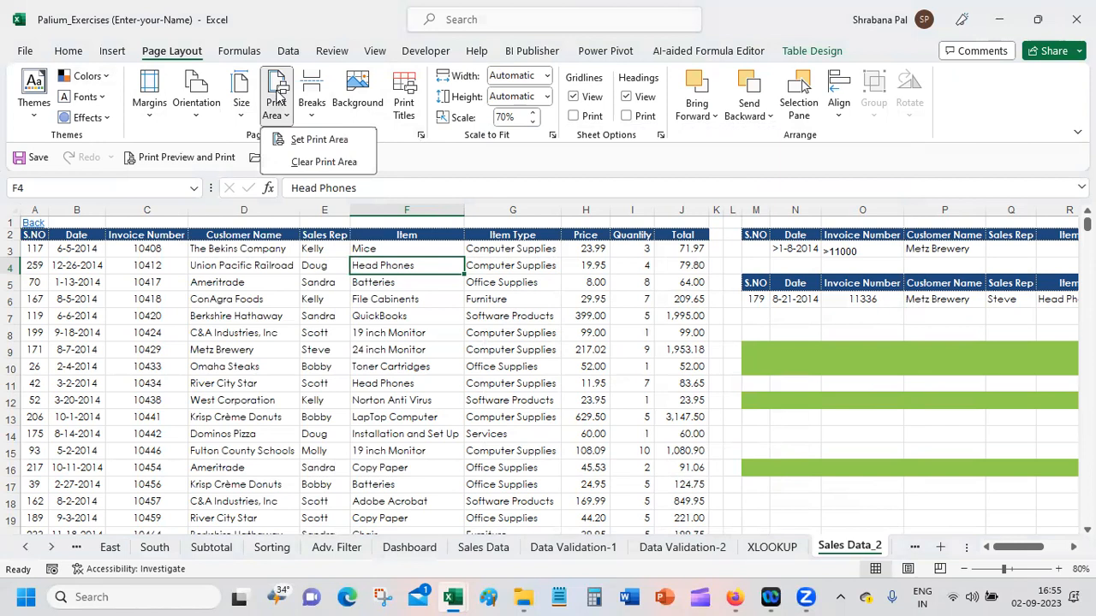
{"action": "left_click", "coordinate": [404, 94]}
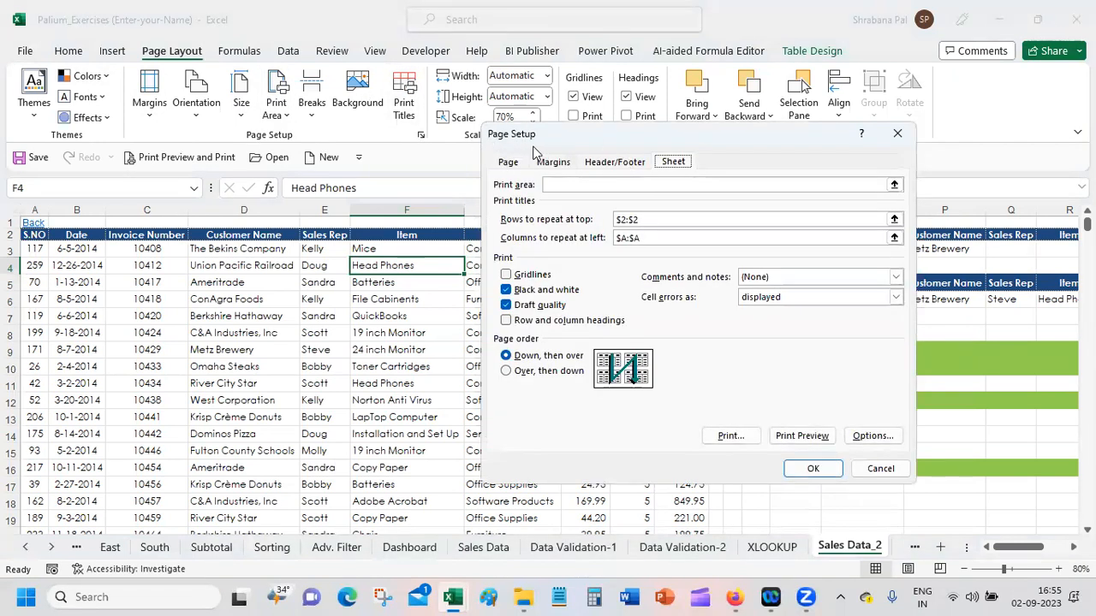
{"action": "left_click", "coordinate": [510, 162]}
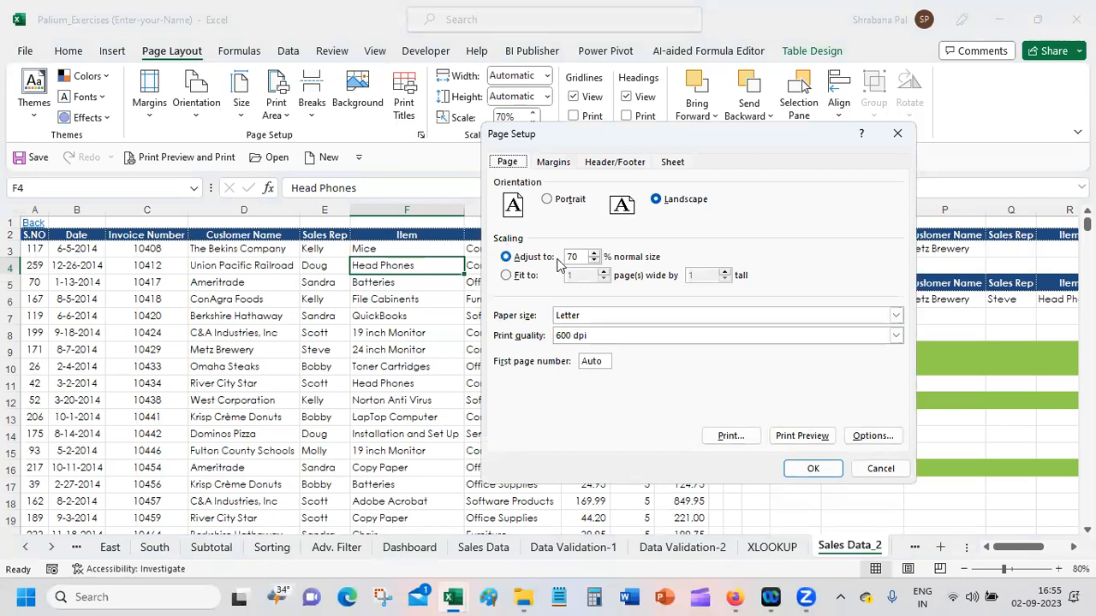
{"action": "left_click", "coordinate": [896, 131]}
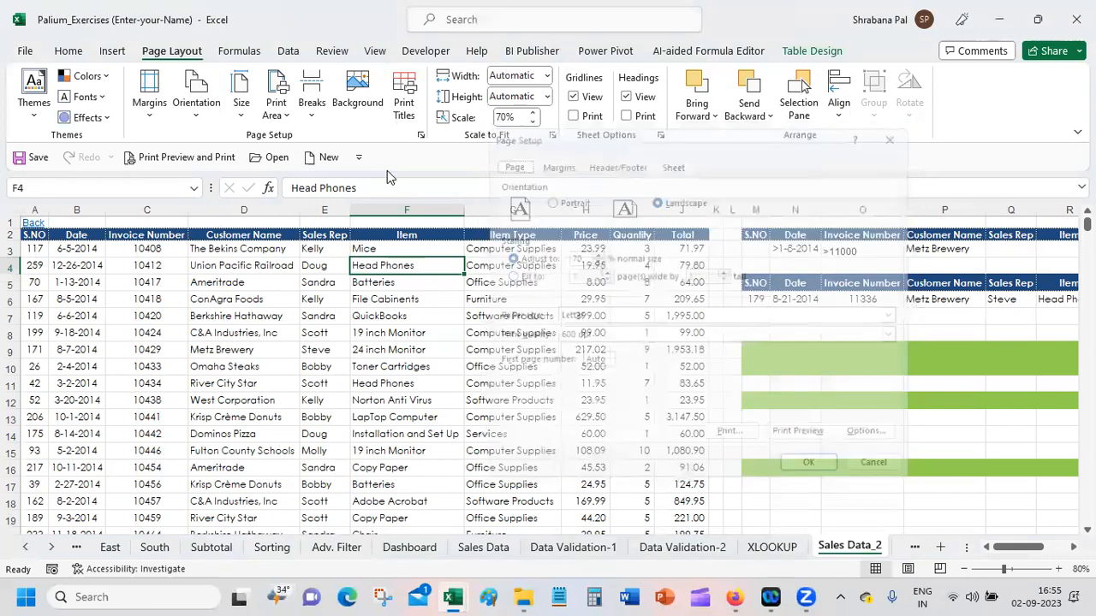
Step: Examine the margin values and page-centring options in Page Setup, and cancel without changing them
{"action": "left_click", "coordinate": [421, 136]}
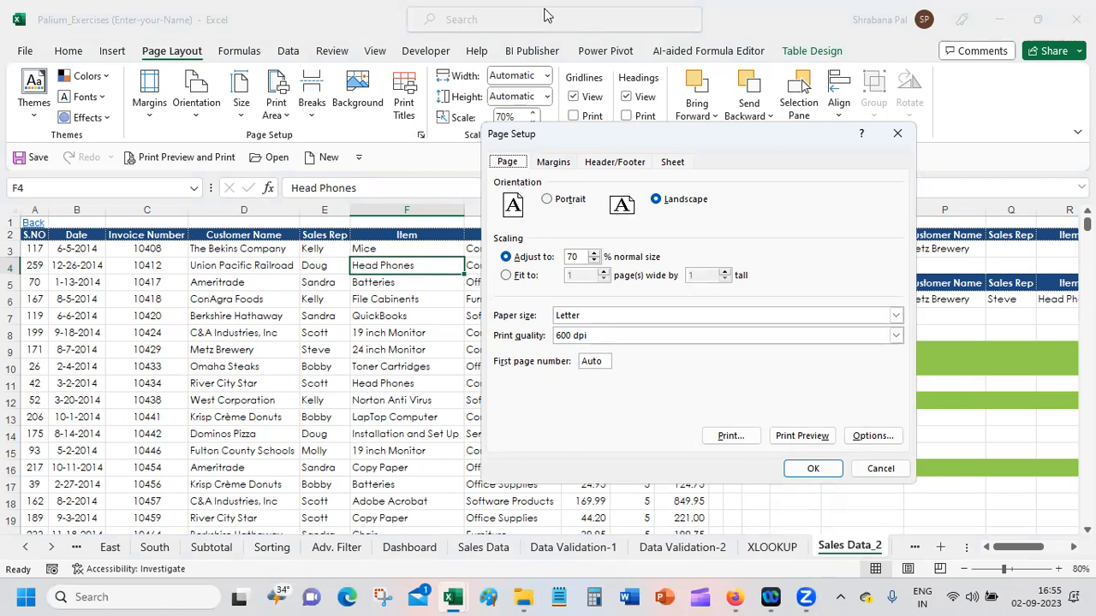
{"action": "left_click", "coordinate": [561, 162]}
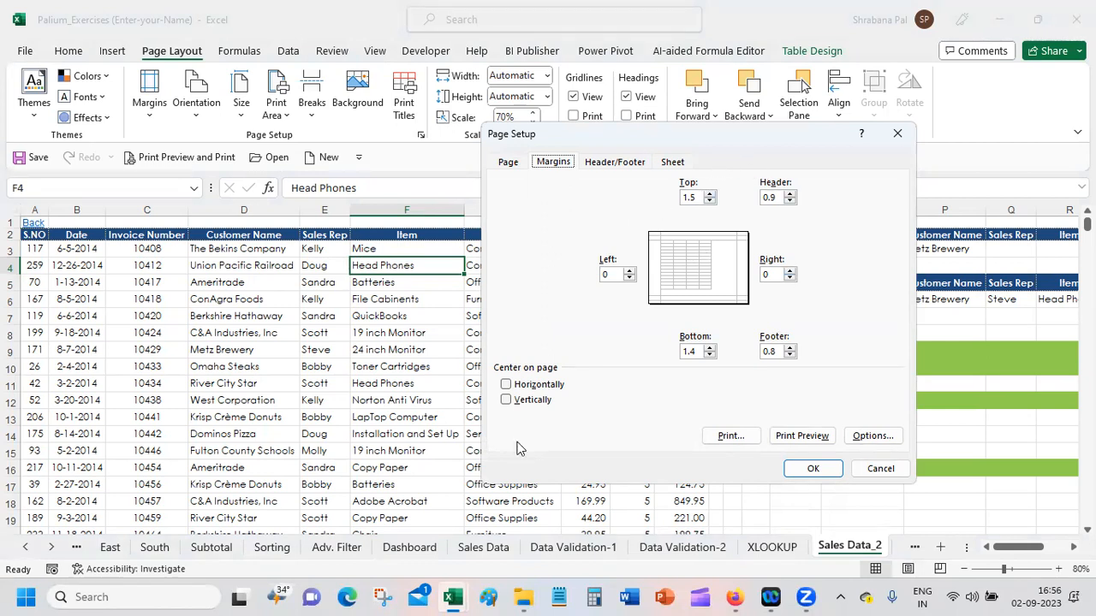
{"action": "left_click", "coordinate": [882, 470]}
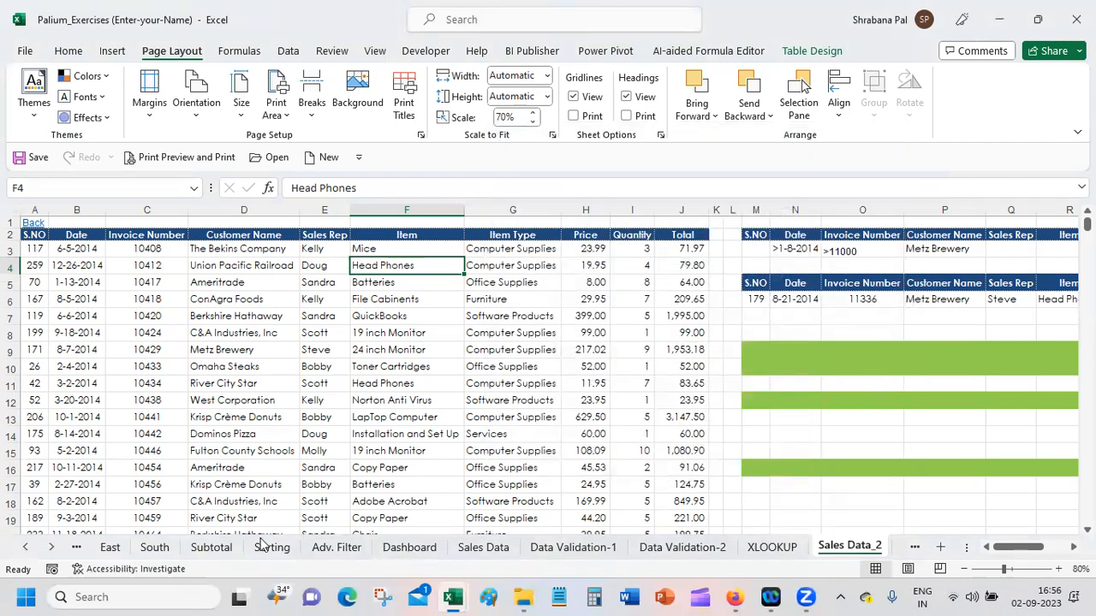
Step: Switch to the Book1 workbook and open the print preview with the range A1:F7 selected on Sheet1
{"action": "mouse_move", "coordinate": [456, 596]}
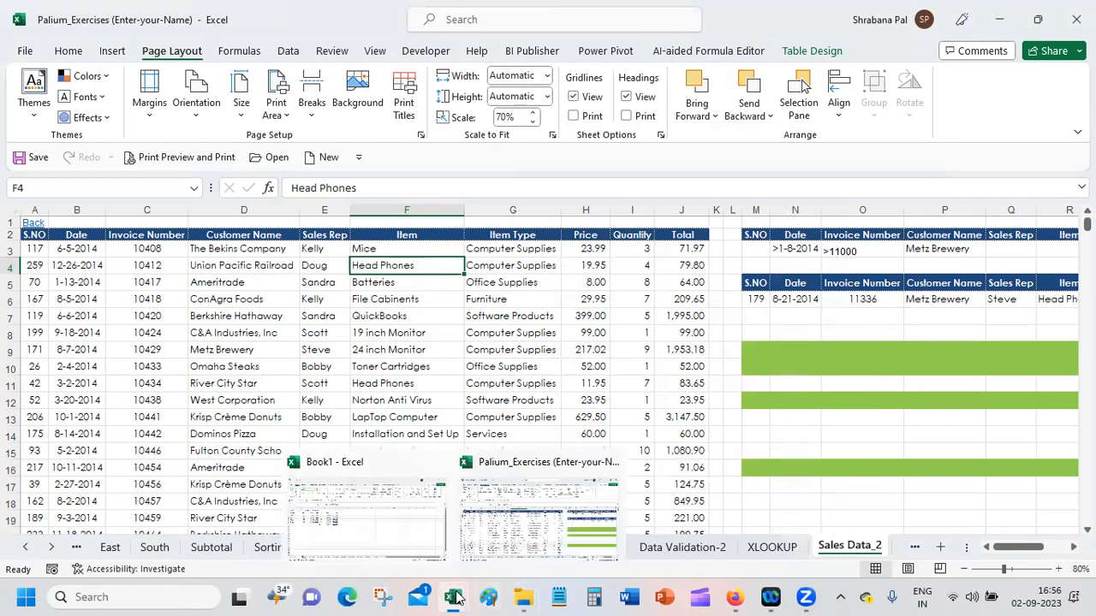
{"action": "left_click", "coordinate": [331, 524]}
{"action": "left_click", "coordinate": [147, 387]}
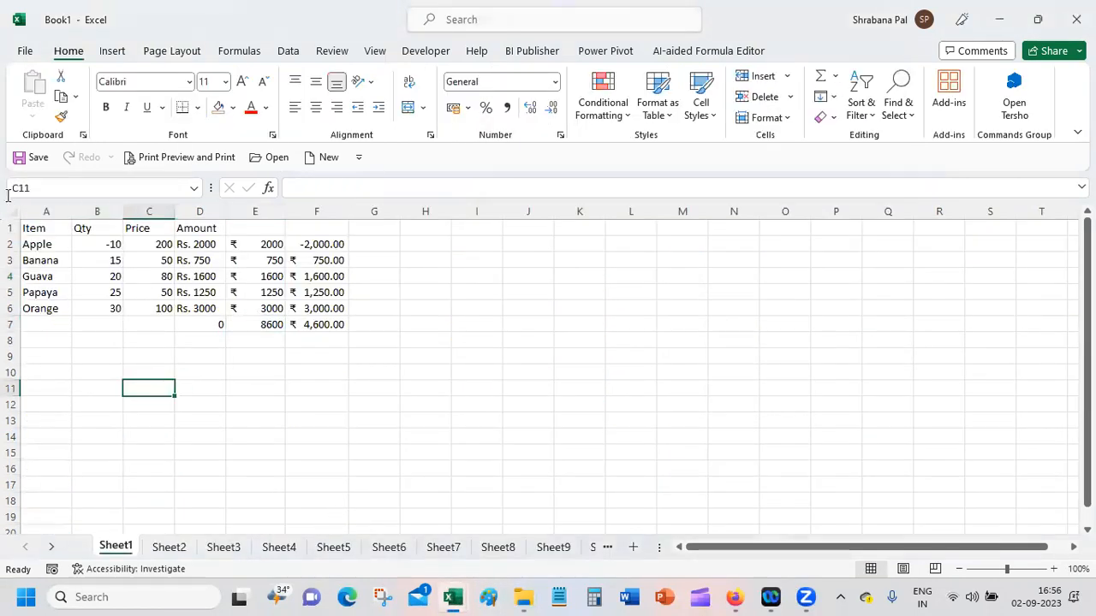
{"action": "left_click_drag", "start_coordinate": [32, 227], "coordinate": [314, 324]}
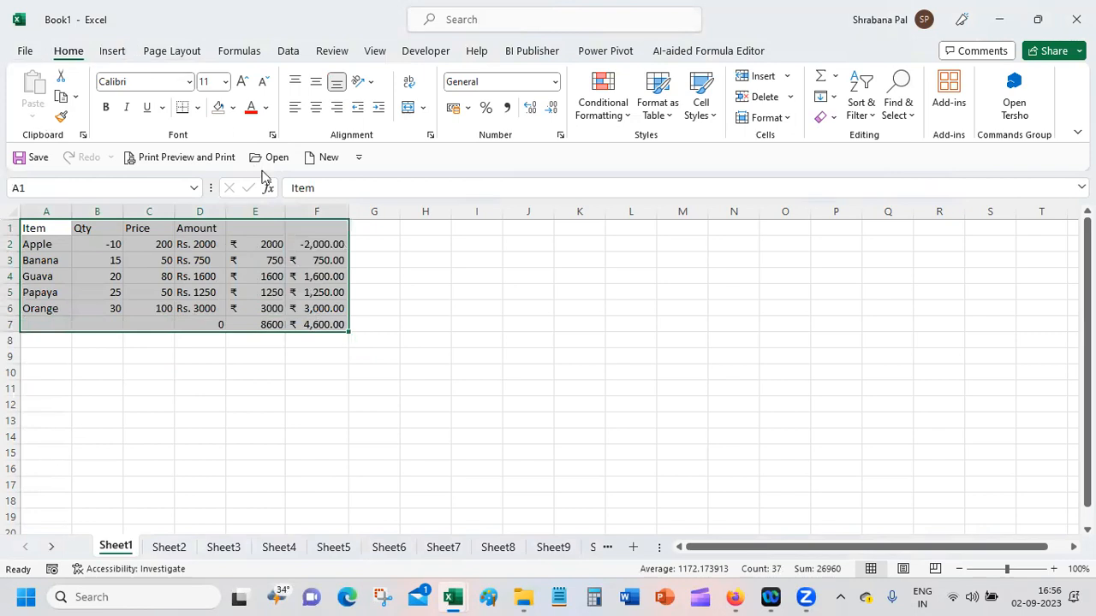
{"action": "left_click", "coordinate": [195, 157]}
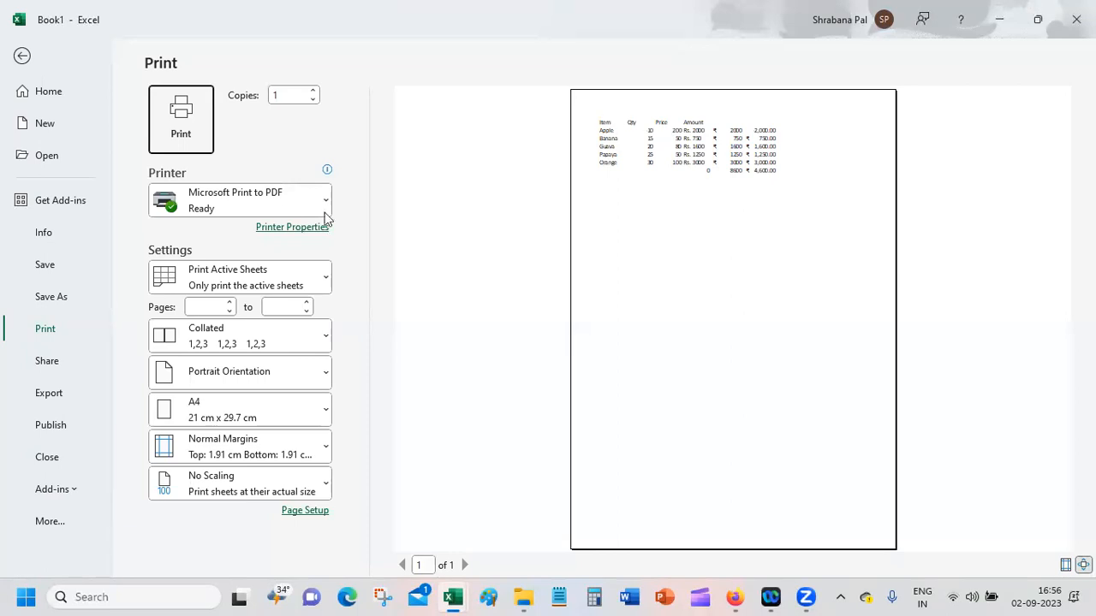
Step: Centre the printed table horizontally on the page through Page Setup
{"action": "left_click", "coordinate": [306, 513]}
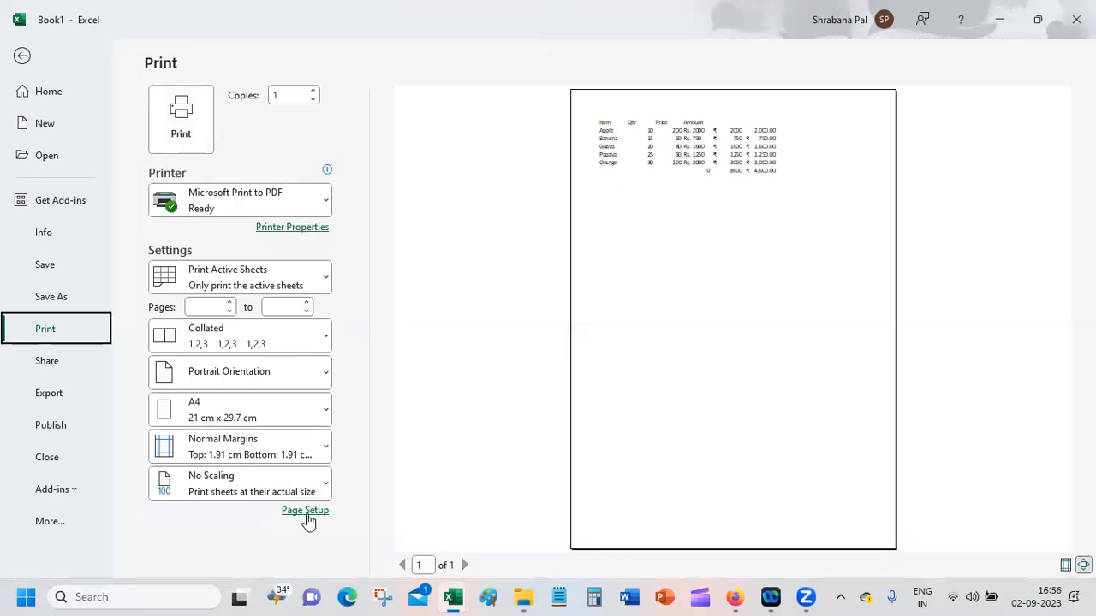
{"action": "left_click", "coordinate": [569, 165]}
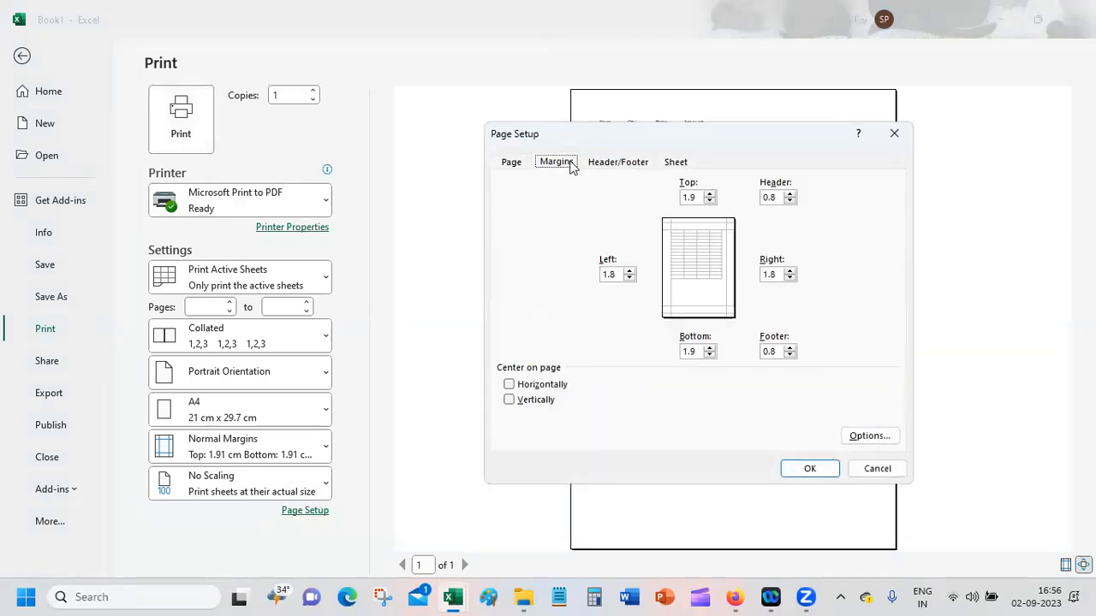
{"action": "left_click", "coordinate": [526, 389]}
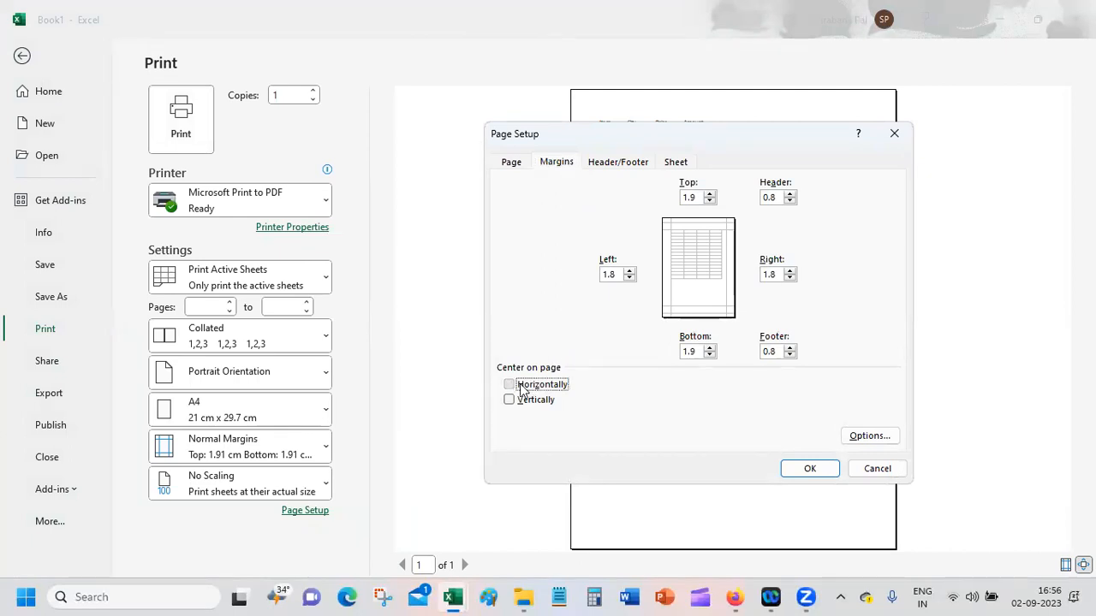
{"action": "left_click", "coordinate": [820, 473]}
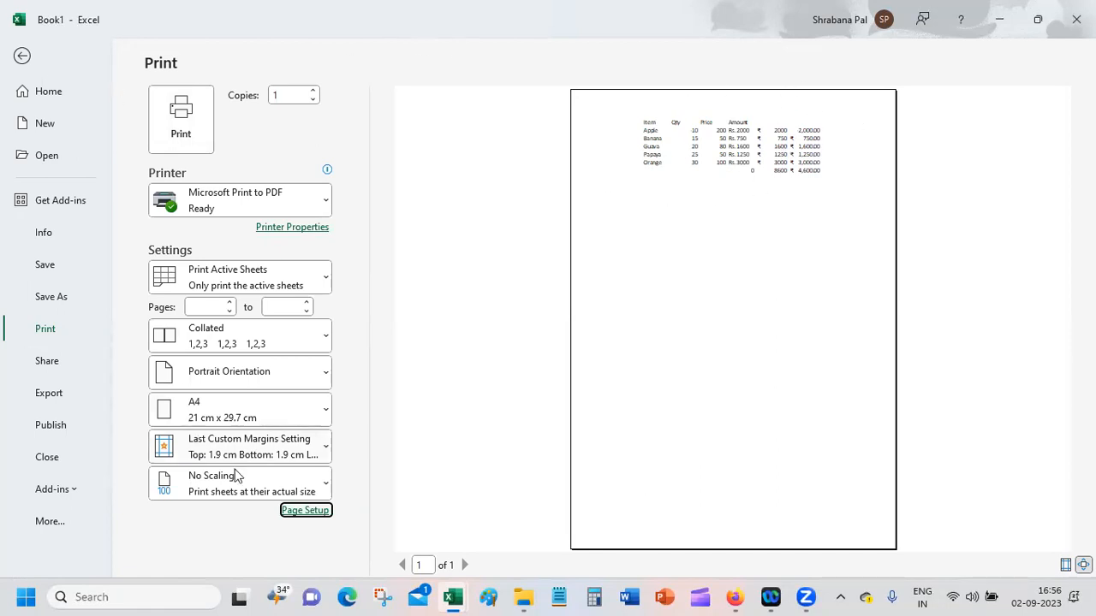
Step: Centre the printed table vertically on the page as well
{"action": "left_click", "coordinate": [304, 511]}
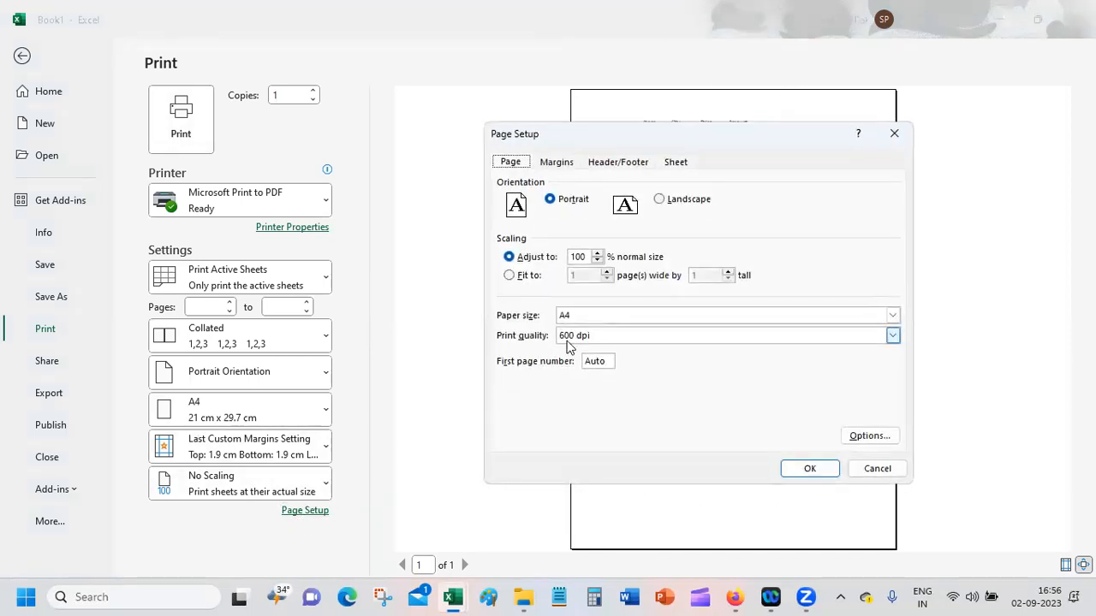
{"action": "left_click", "coordinate": [559, 163]}
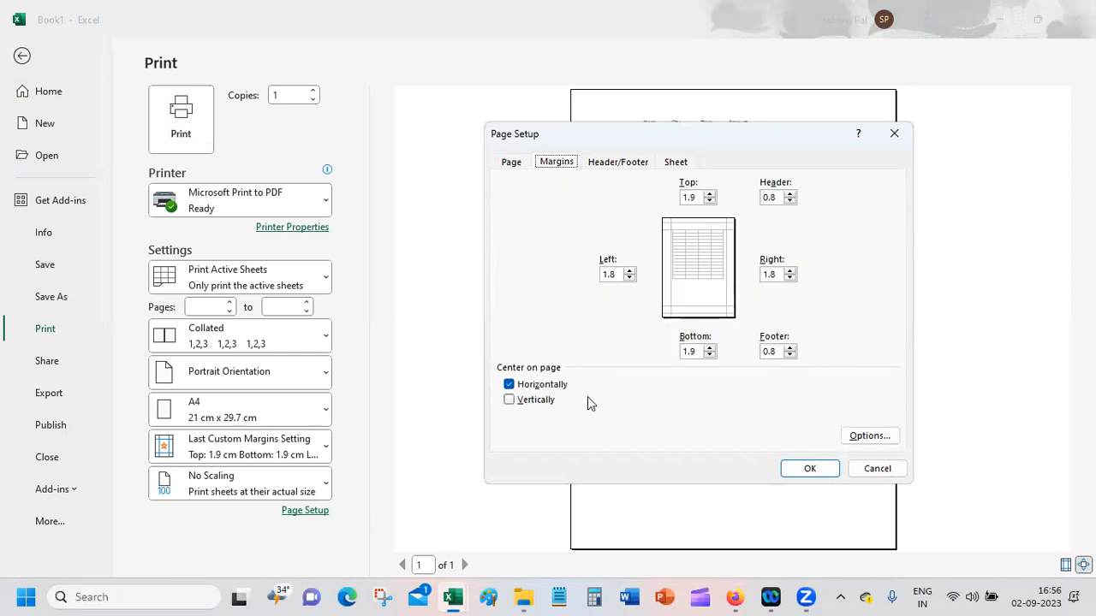
{"action": "left_click", "coordinate": [535, 404]}
{"action": "left_click", "coordinate": [814, 472]}
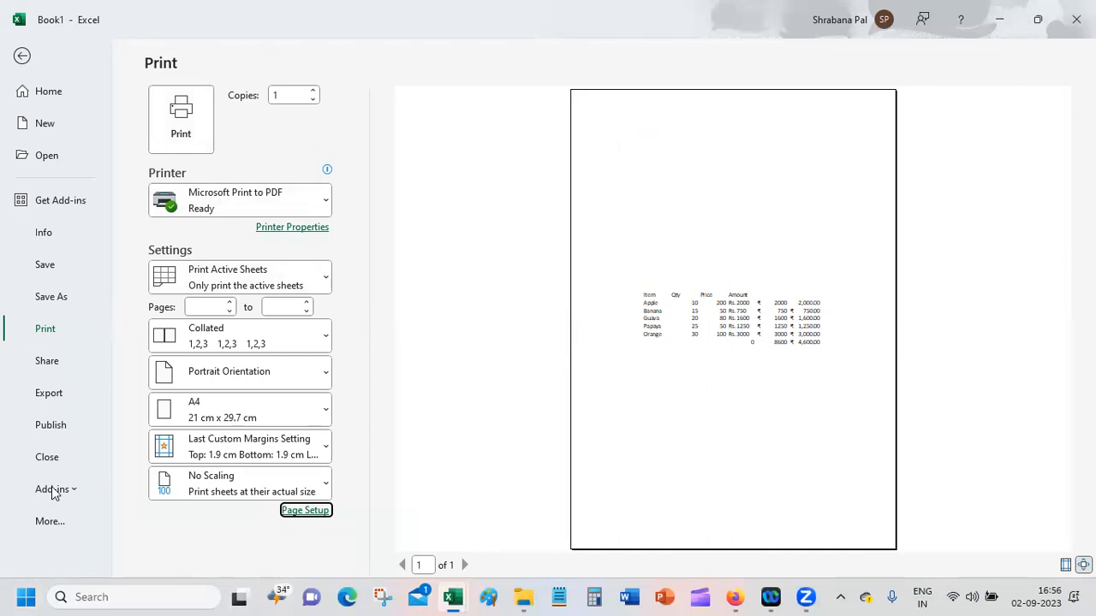
Step: Look over the scaling choices for printing and the page options in Page Setup, and cancel without changes
{"action": "left_click", "coordinate": [295, 487]}
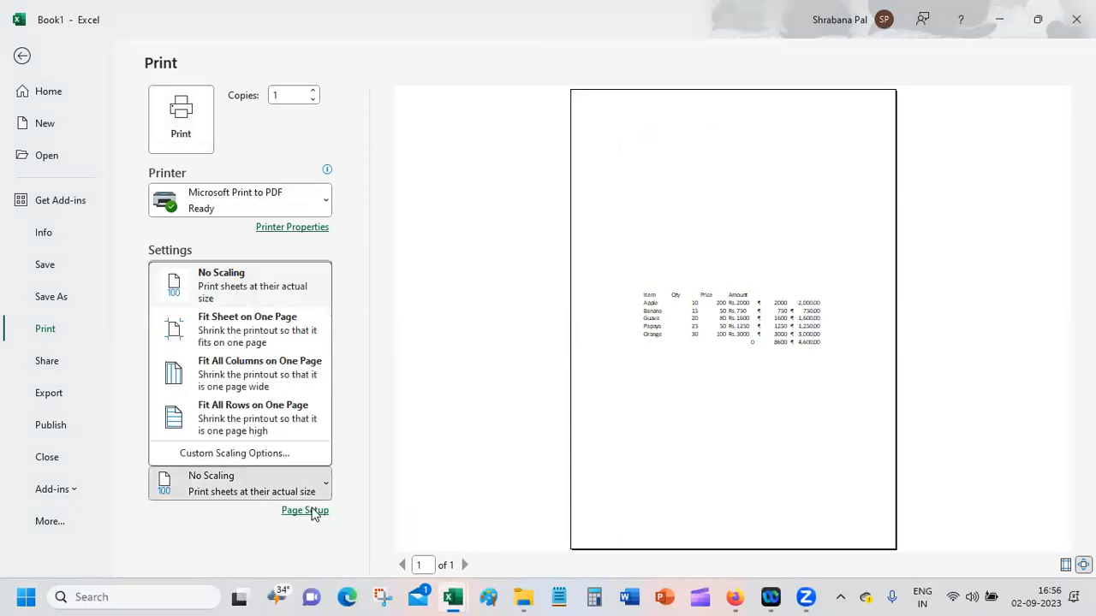
{"action": "left_click", "coordinate": [405, 271]}
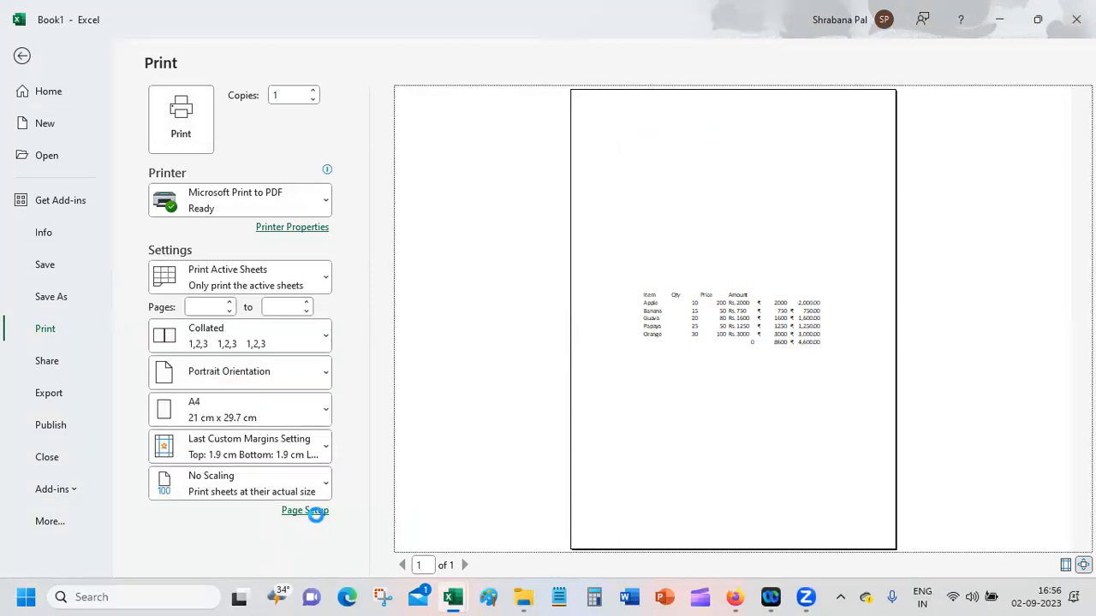
{"action": "left_click", "coordinate": [307, 510]}
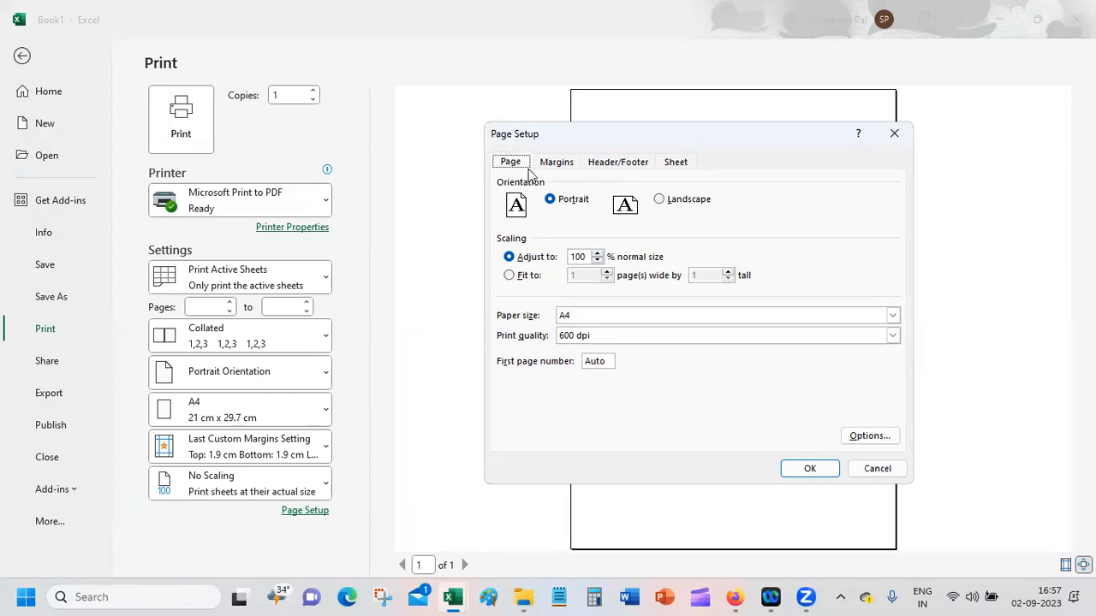
{"action": "left_click", "coordinate": [897, 469]}
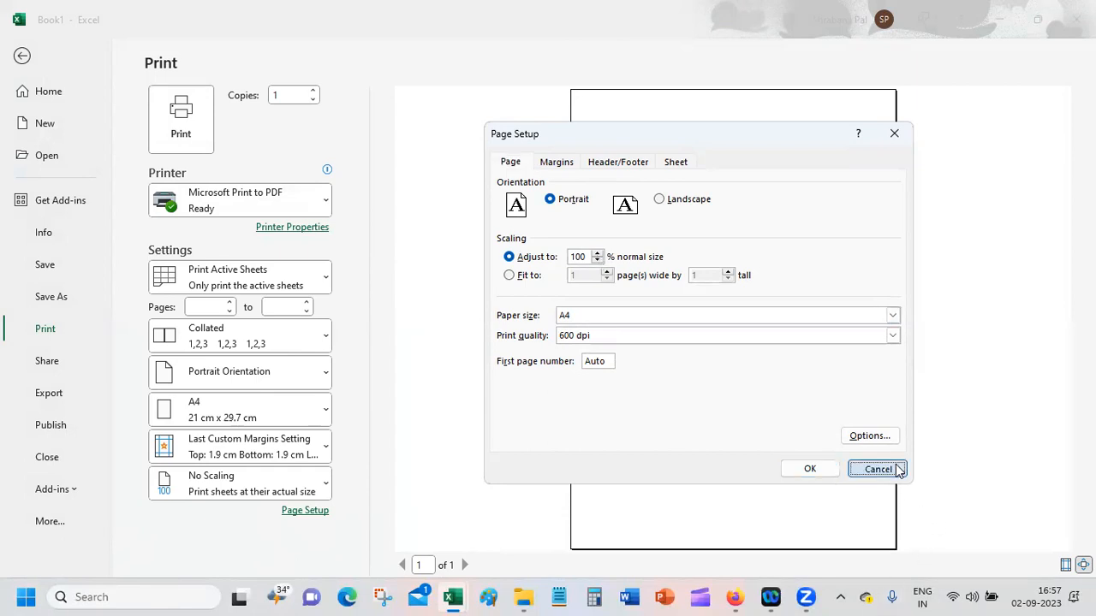
Step: Review the sheet, header/footer, margin and page options of Page Setup from the print preview, and return to Sheet1 without changes
{"action": "left_click", "coordinate": [316, 511]}
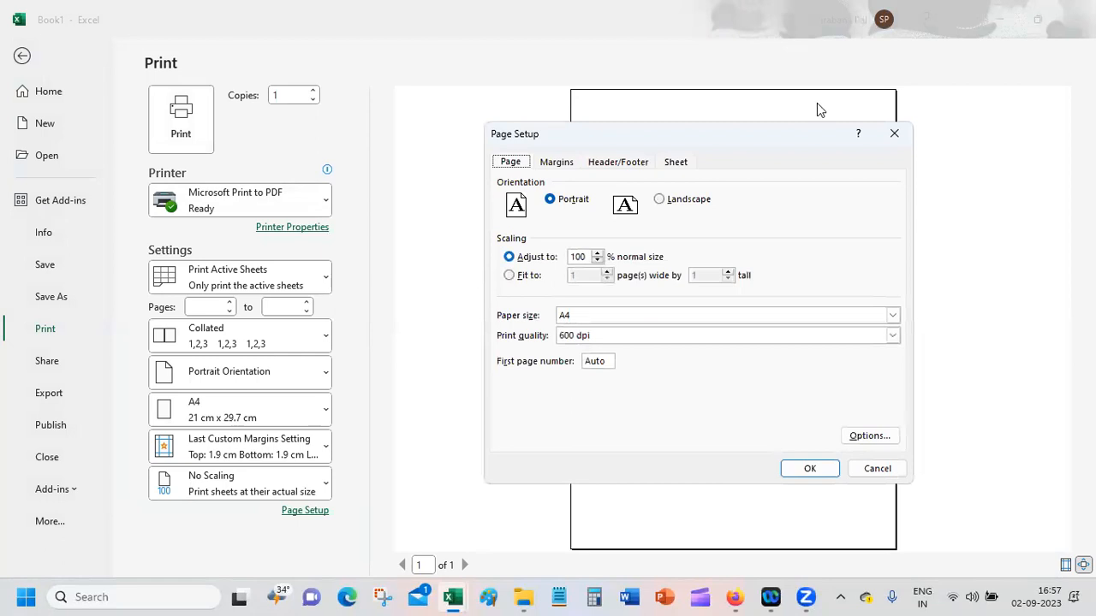
{"action": "left_click", "coordinate": [673, 163]}
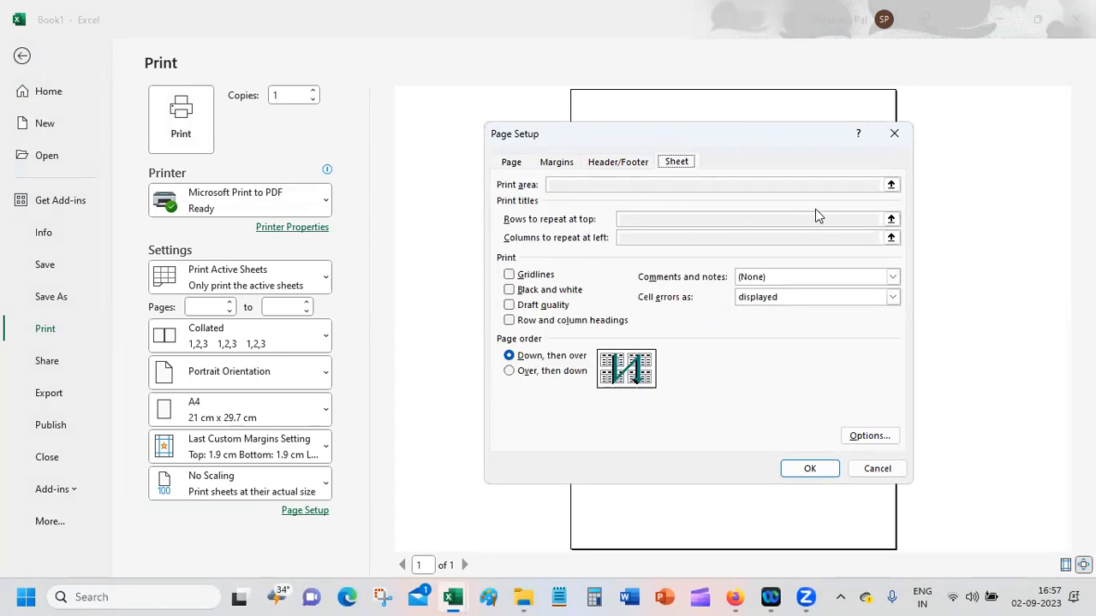
{"action": "left_click", "coordinate": [620, 162]}
{"action": "left_click", "coordinate": [563, 162]}
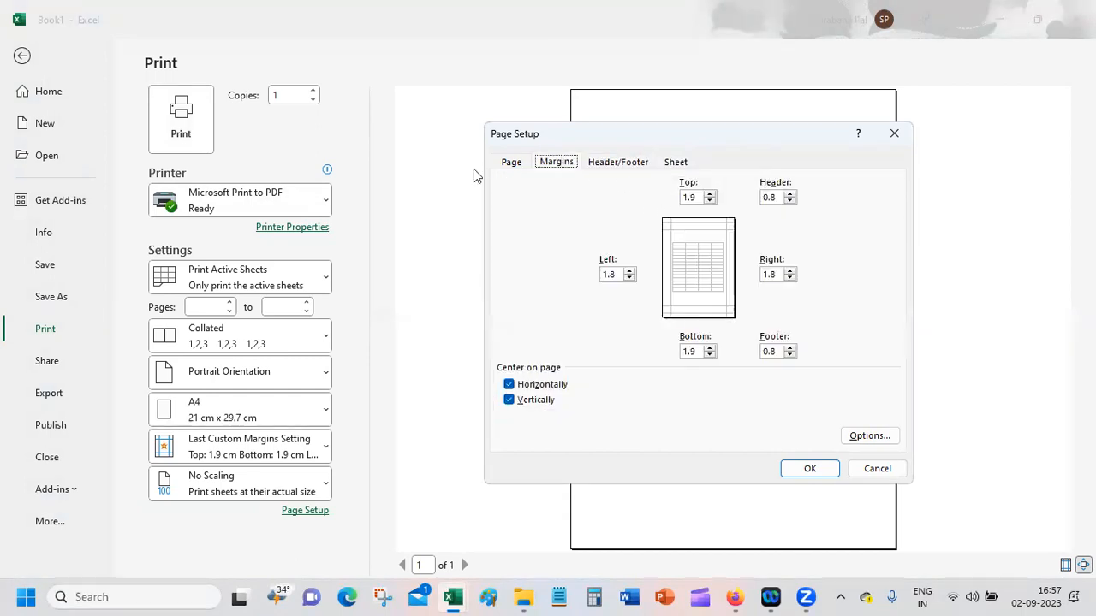
{"action": "left_click", "coordinate": [517, 165]}
{"action": "left_click", "coordinate": [894, 473]}
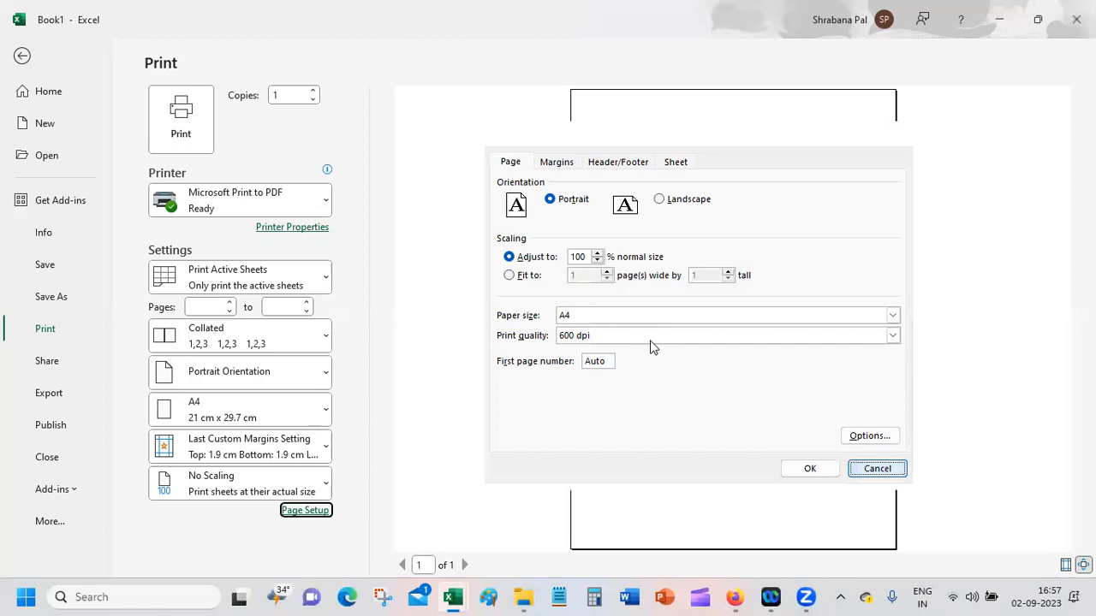
{"action": "left_click", "coordinate": [23, 57]}
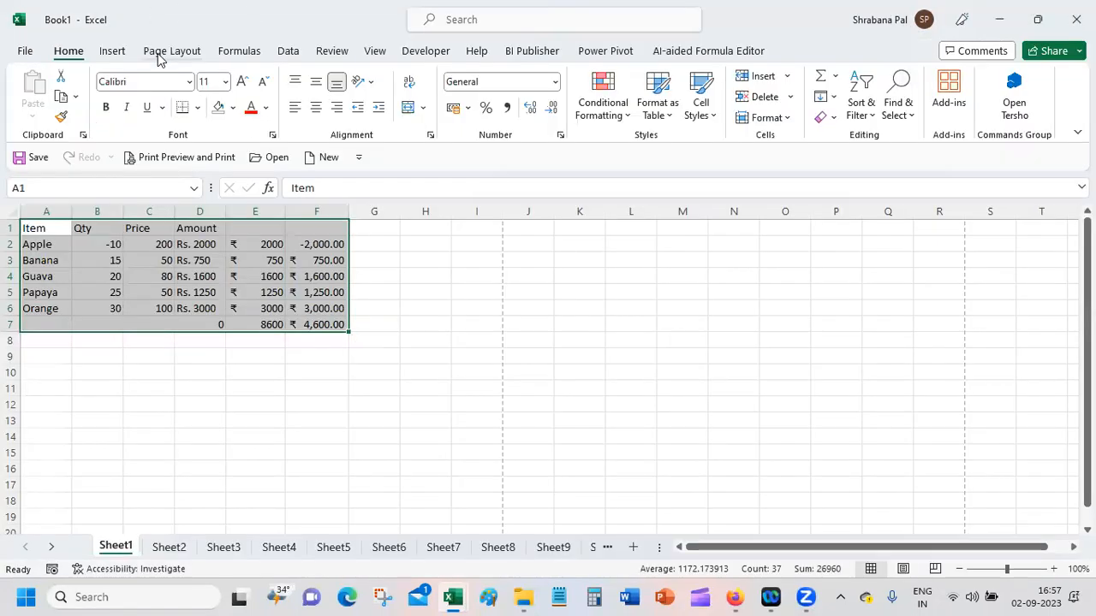
Step: Set the print titles so that row 1 repeats at the top and column A repeats at the left of every printed page
{"action": "left_click", "coordinate": [168, 52]}
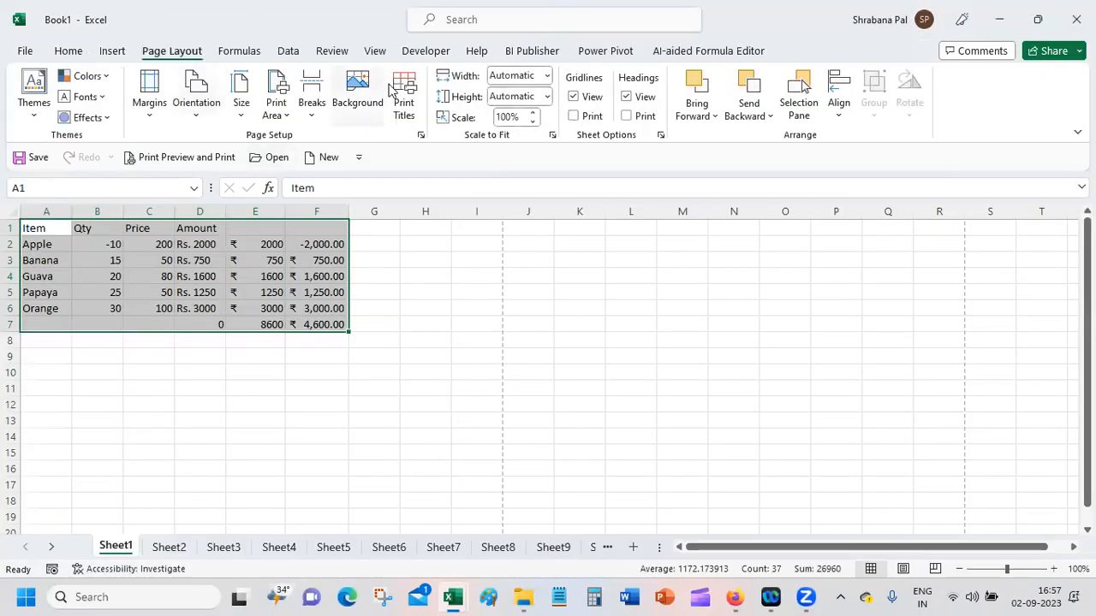
{"action": "left_click", "coordinate": [404, 94]}
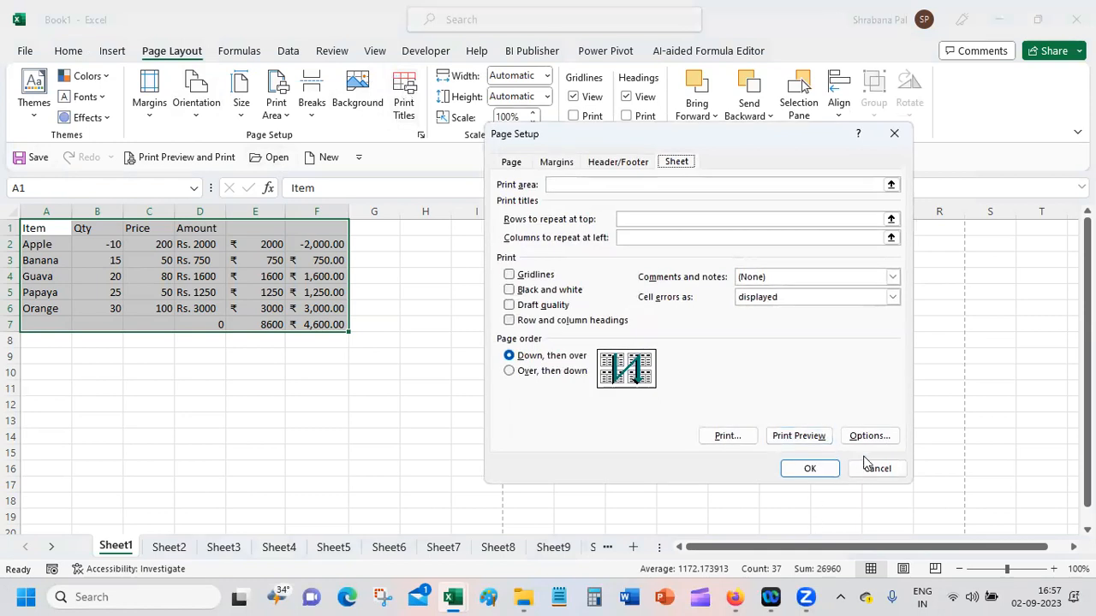
{"action": "left_click", "coordinate": [685, 220]}
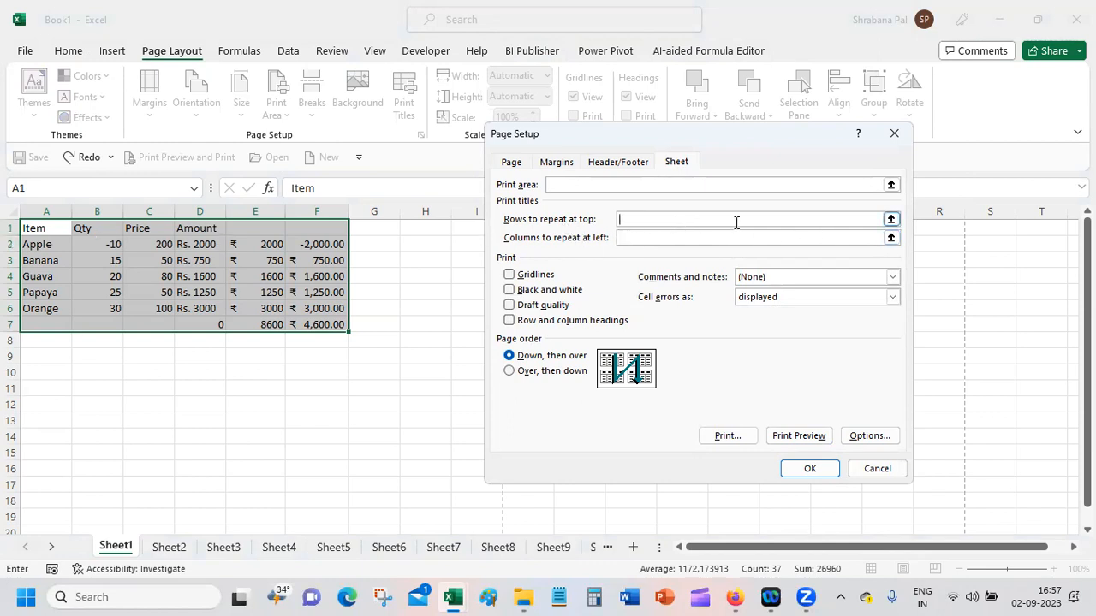
{"action": "left_click", "coordinate": [11, 228]}
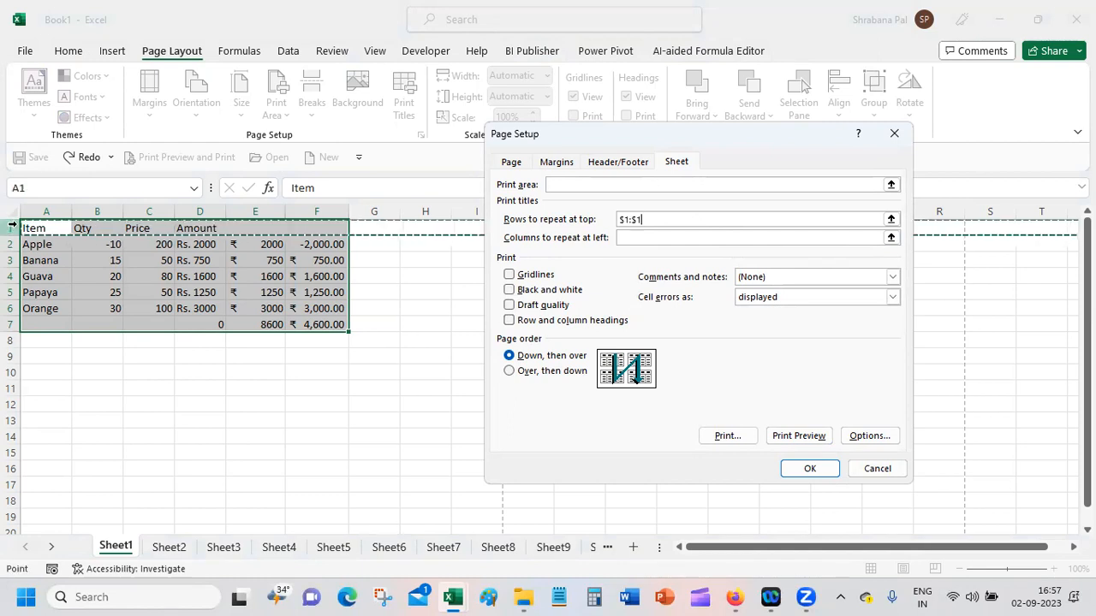
{"action": "left_click", "coordinate": [690, 238]}
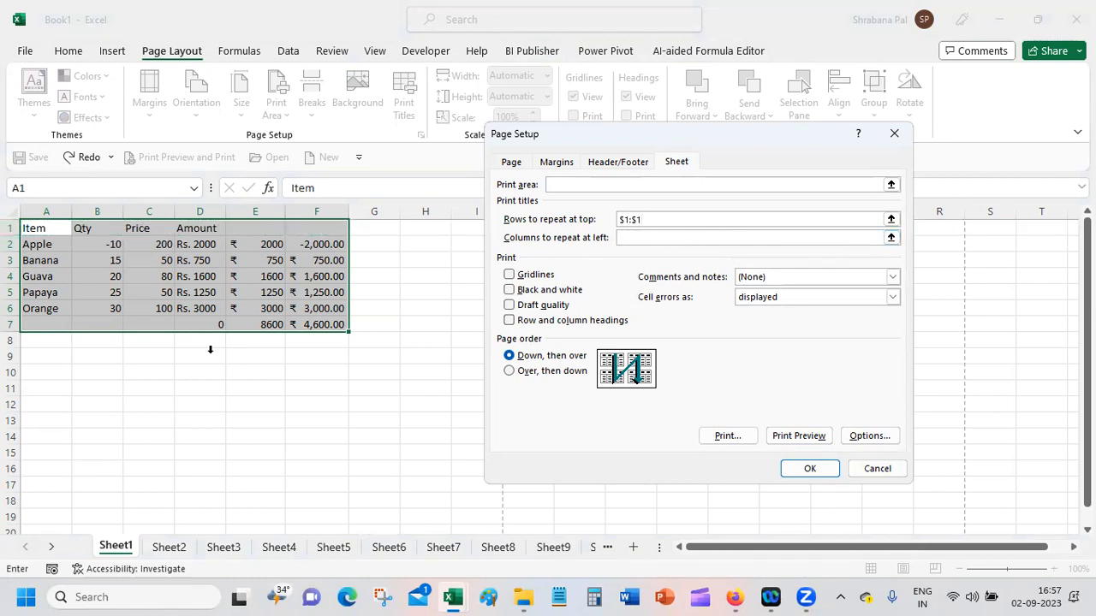
{"action": "left_click", "coordinate": [40, 212]}
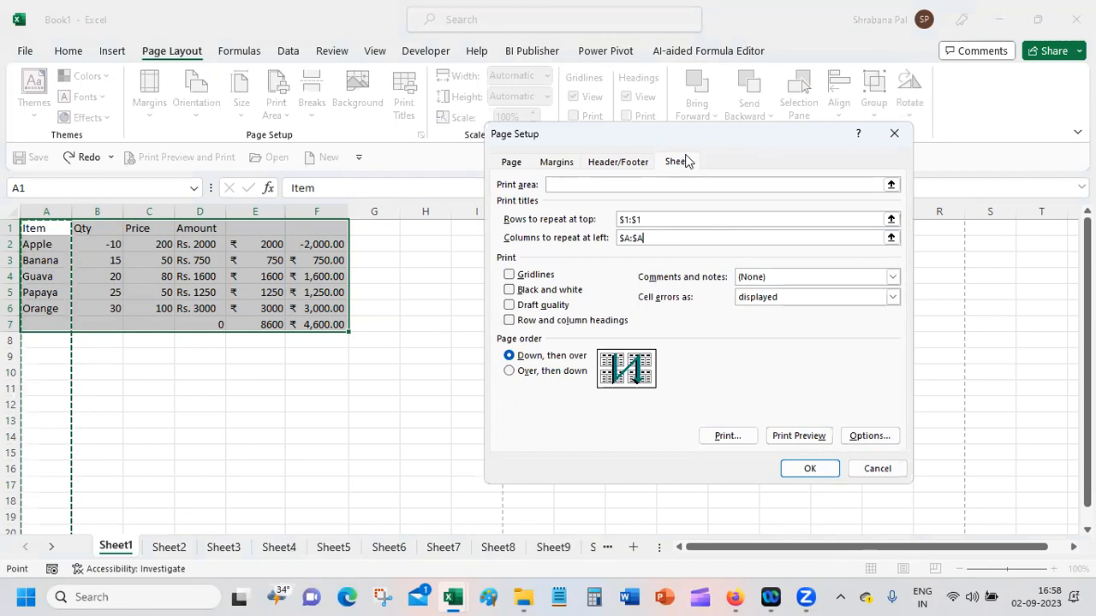
{"action": "left_click", "coordinate": [689, 220]}
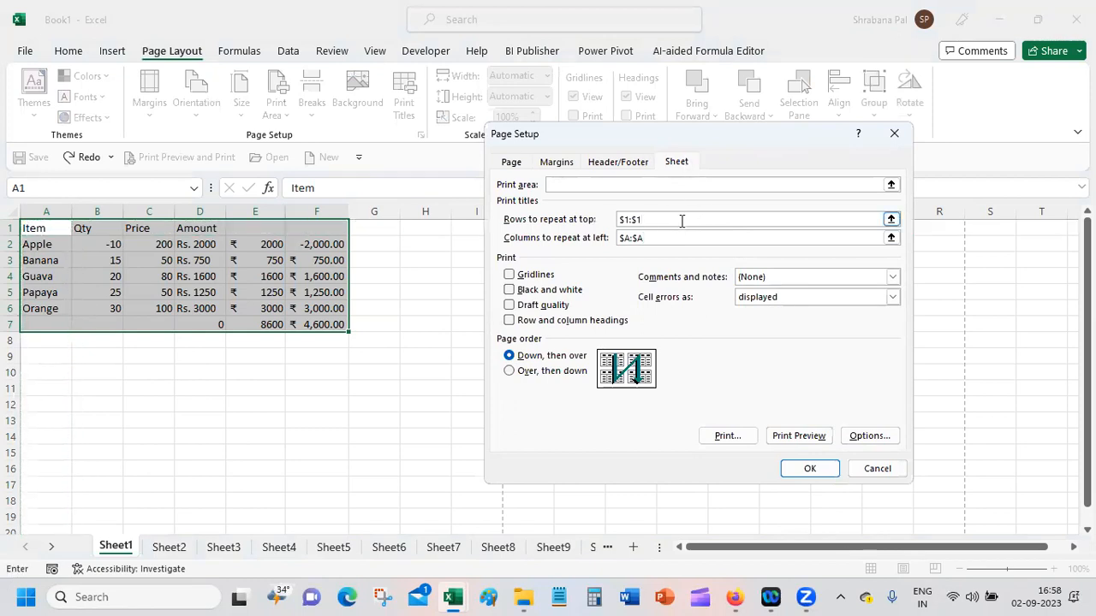
{"action": "left_click", "coordinate": [687, 237]}
{"action": "left_click", "coordinate": [815, 468]}
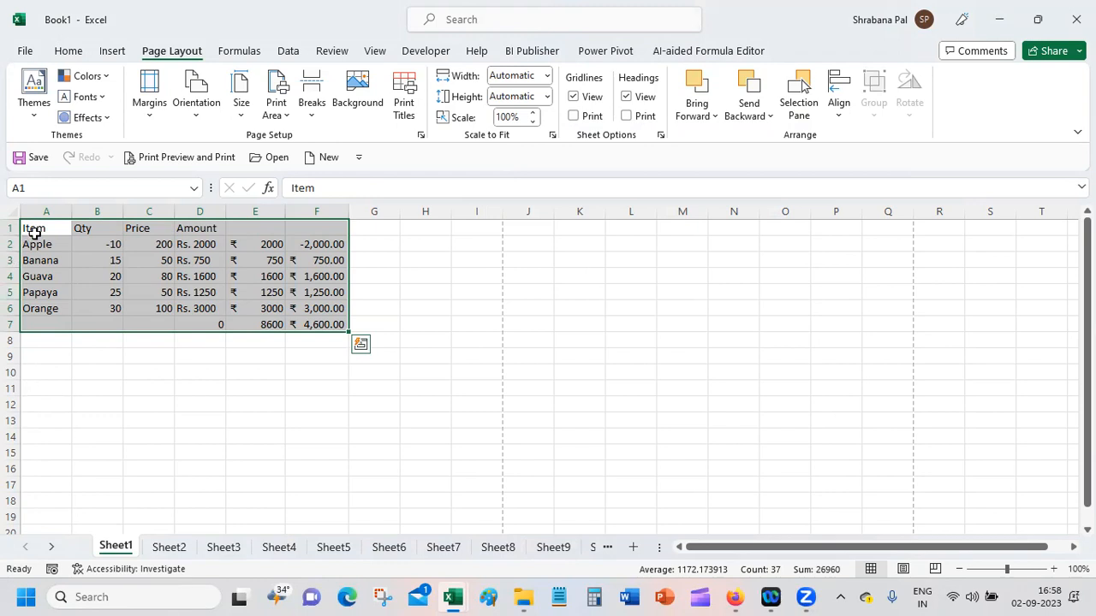
Step: Fill the Orange row in columns A to F down to row 410 to make the table span several pages
{"action": "left_click", "coordinate": [41, 310]}
{"action": "left_click_drag", "start_coordinate": [41, 310], "coordinate": [313, 596]}
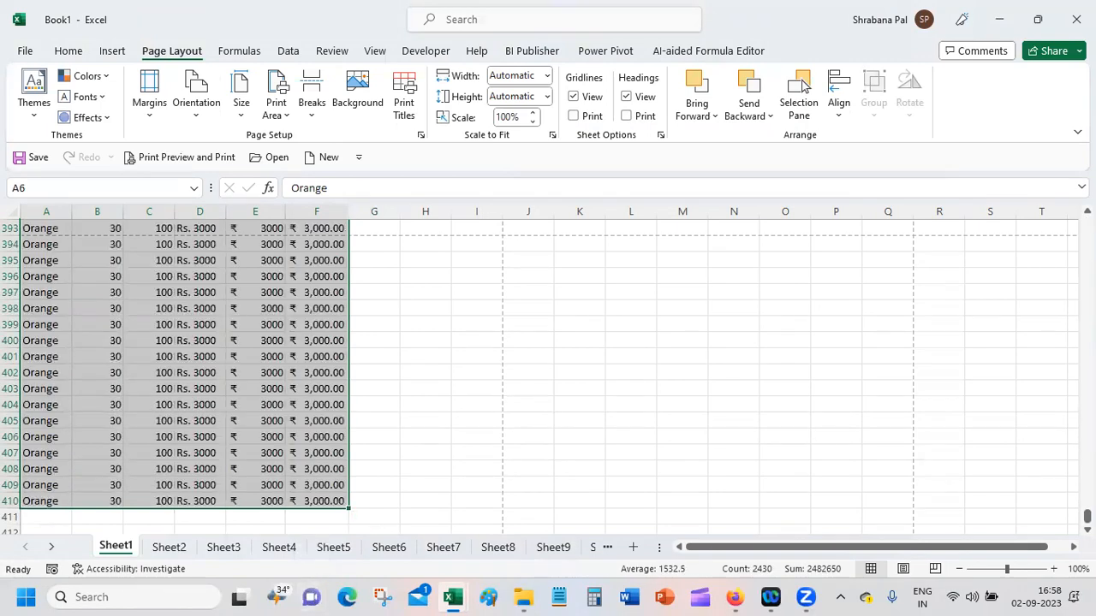
{"action": "left_click_drag", "start_coordinate": [1088, 516], "coordinate": [1087, 223]}
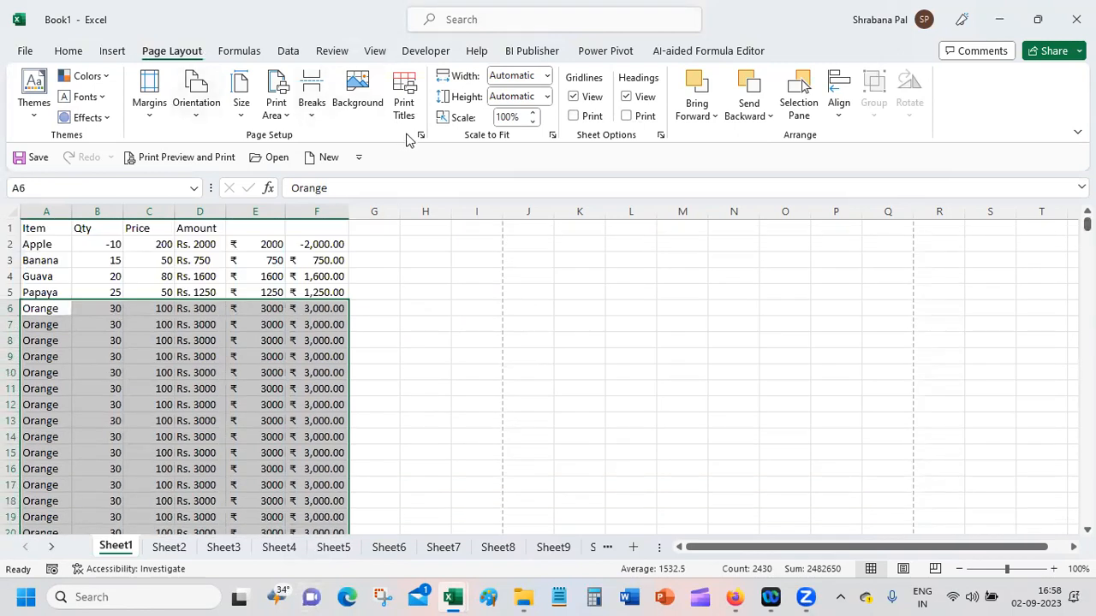
Step: Check in the print preview whether the header row repeats on the following pages, and return to the sheet
{"action": "left_click", "coordinate": [214, 160]}
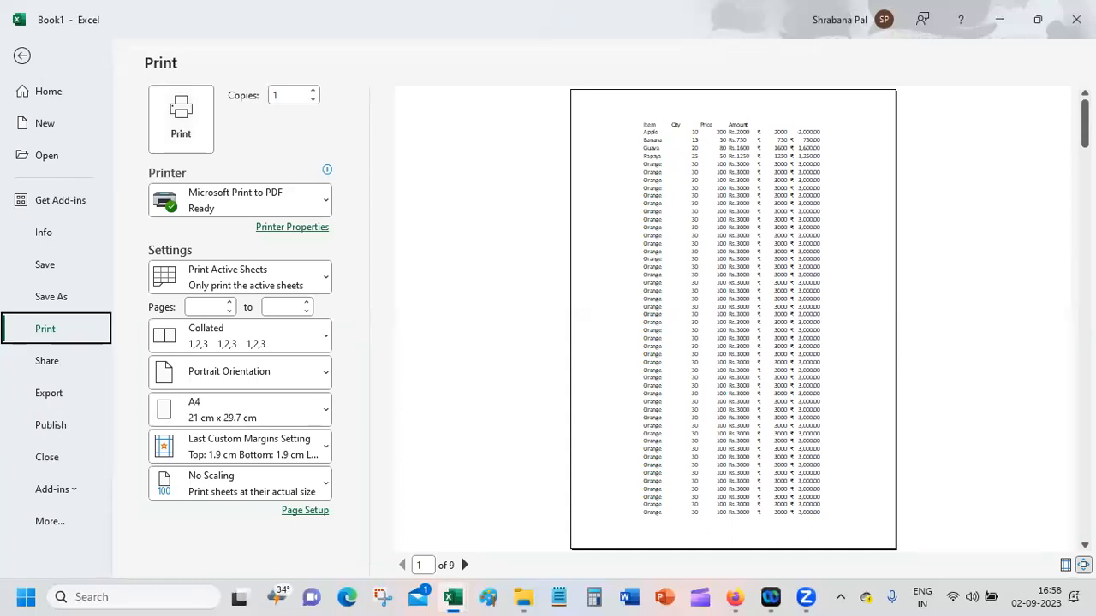
{"action": "scroll", "coordinate": [733, 318], "scroll_direction": "down", "scroll_amount": 1}
{"action": "scroll", "coordinate": [732, 318], "scroll_direction": "down", "scroll_amount": 6}
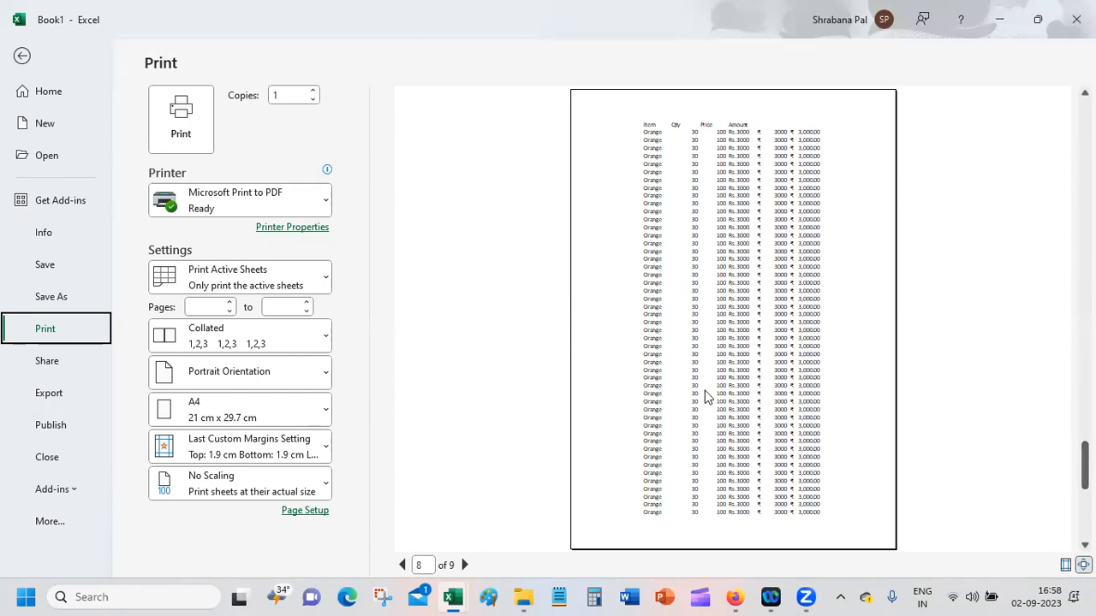
{"action": "left_click", "coordinate": [23, 55]}
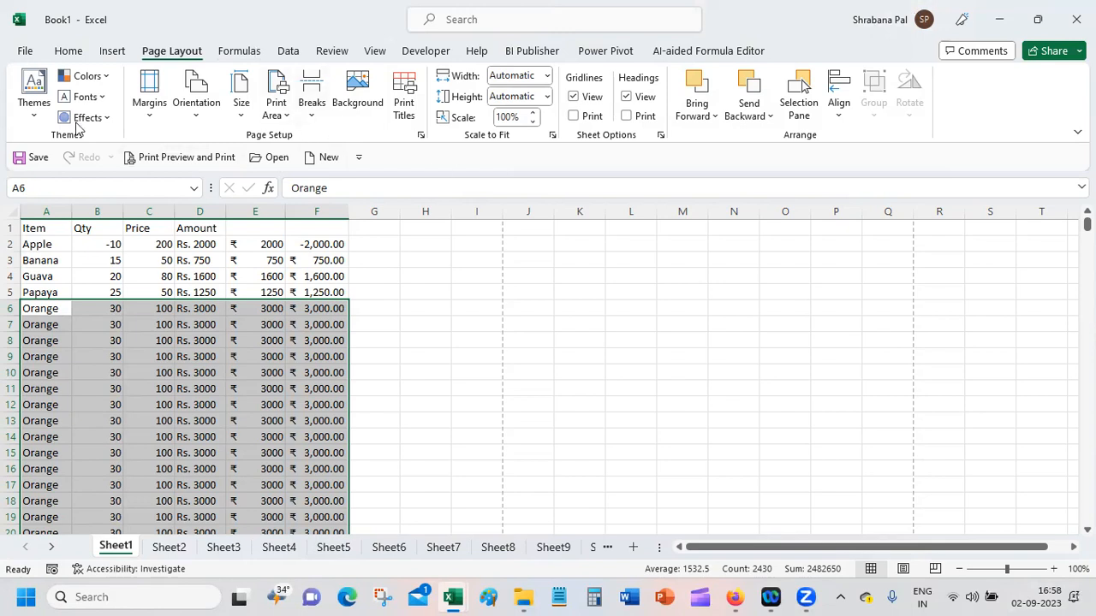
{"action": "left_click", "coordinate": [276, 111]}
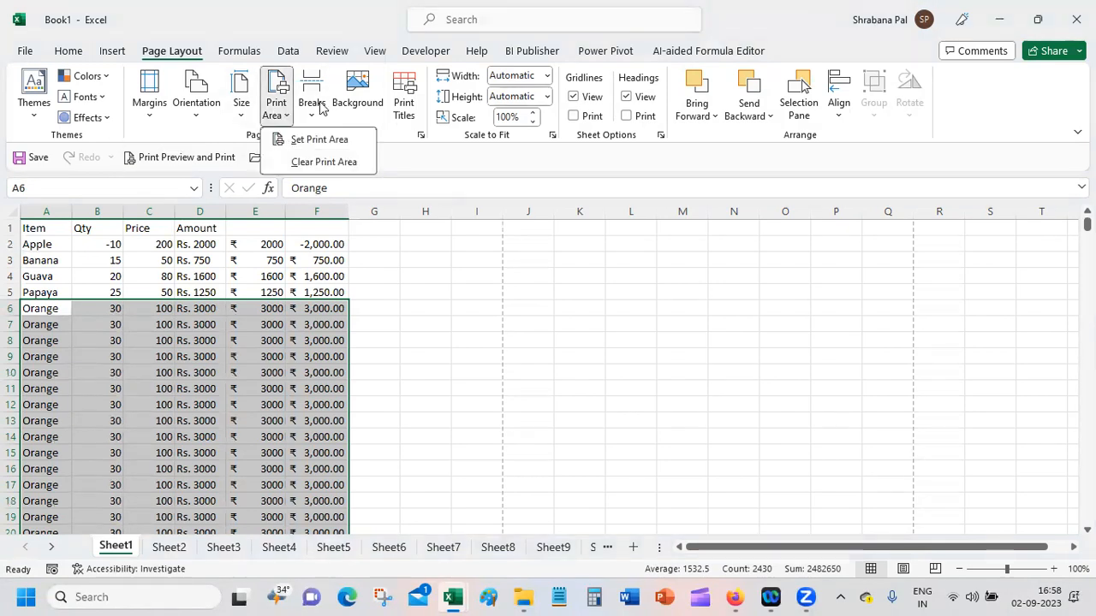
{"action": "left_click", "coordinate": [313, 109]}
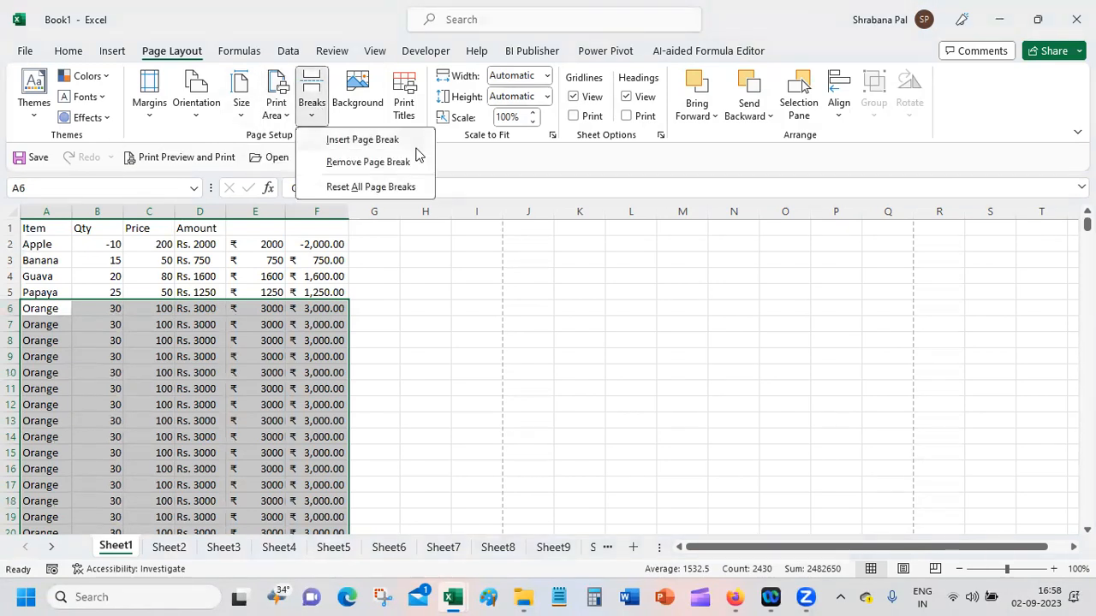
{"action": "left_click", "coordinate": [314, 276]}
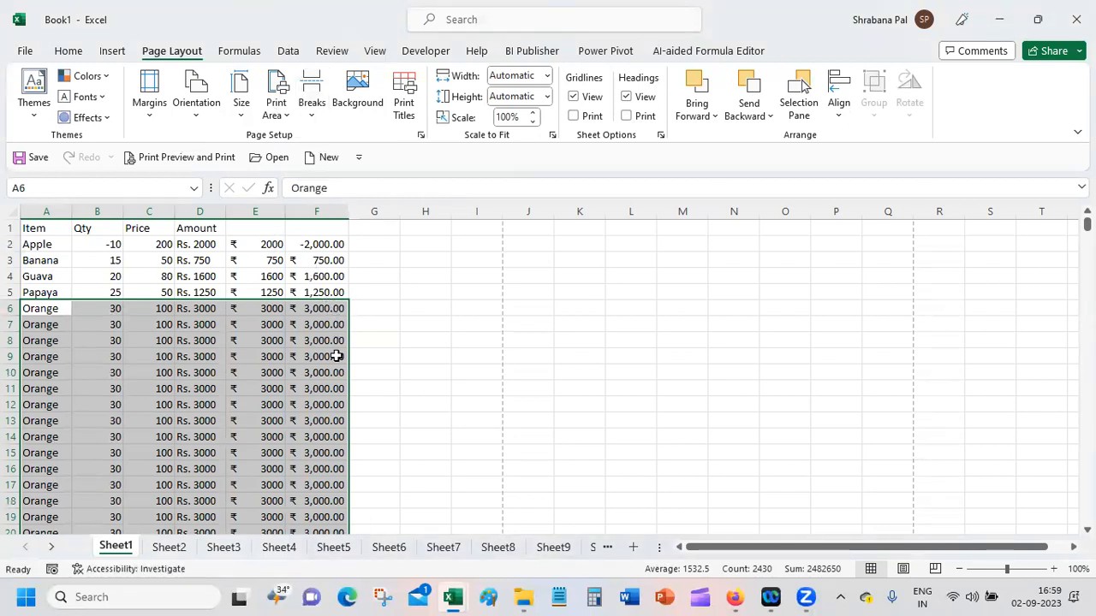
{"action": "mouse_move", "coordinate": [1087, 224]}
{"action": "left_mouse_down"}
{"action": "mouse_move", "coordinate": [1088, 372]}
{"action": "mouse_move", "coordinate": [1087, 224]}
{"action": "left_mouse_up"}
Step: Insert a page break above row 7, starting from cell A7
{"action": "left_click", "coordinate": [45, 326]}
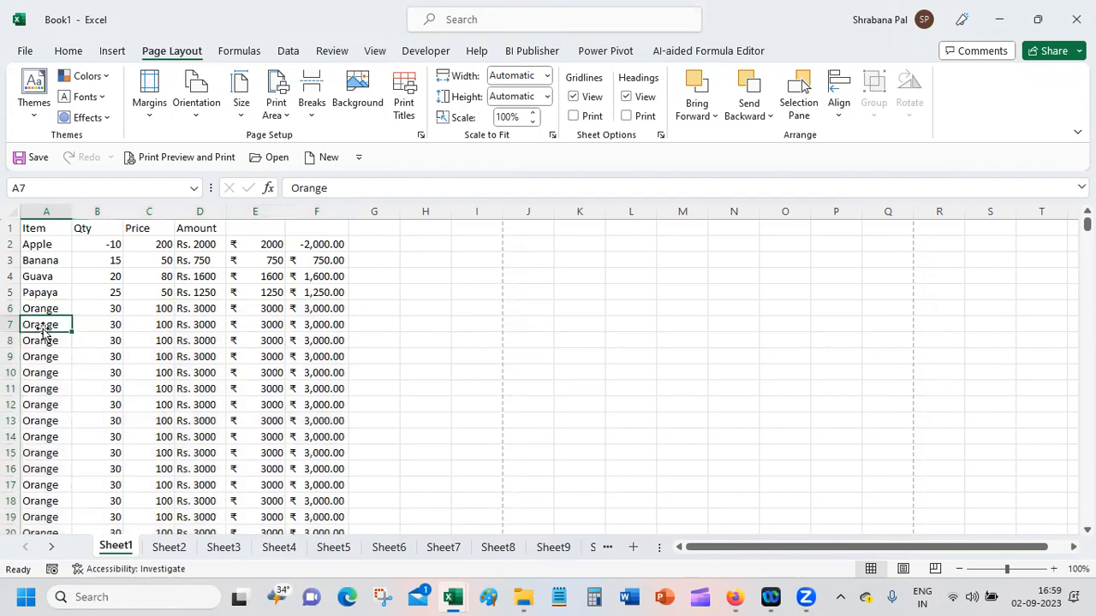
{"action": "left_click", "coordinate": [315, 109]}
{"action": "left_click", "coordinate": [363, 140]}
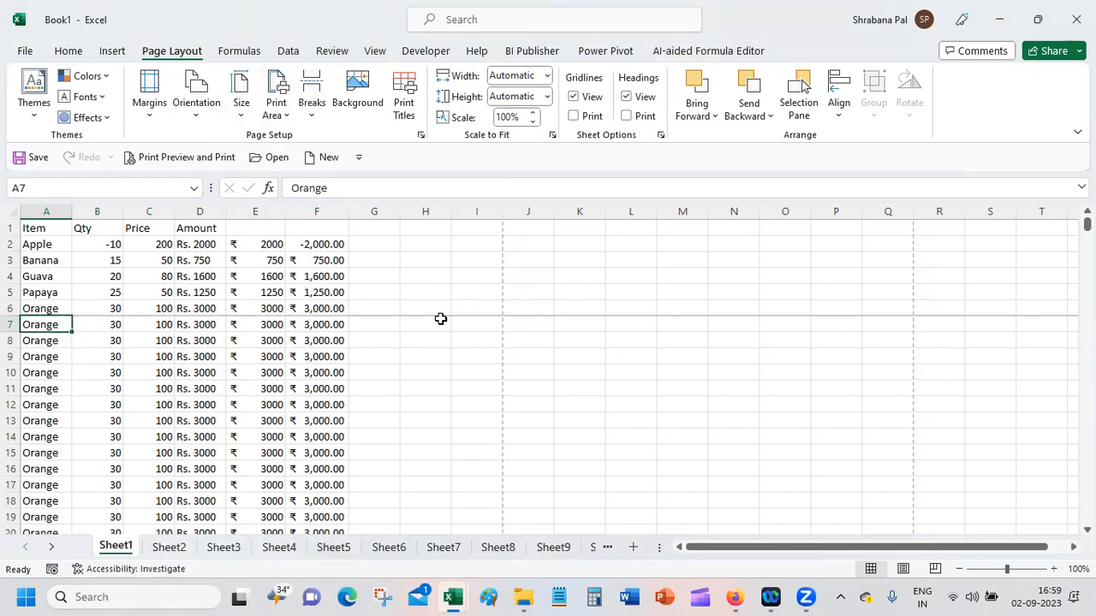
Step: Page forward and back through the print preview to examine how the page break splits the table, and return to the sheet
{"action": "left_click", "coordinate": [39, 311]}
{"action": "left_click", "coordinate": [173, 157]}
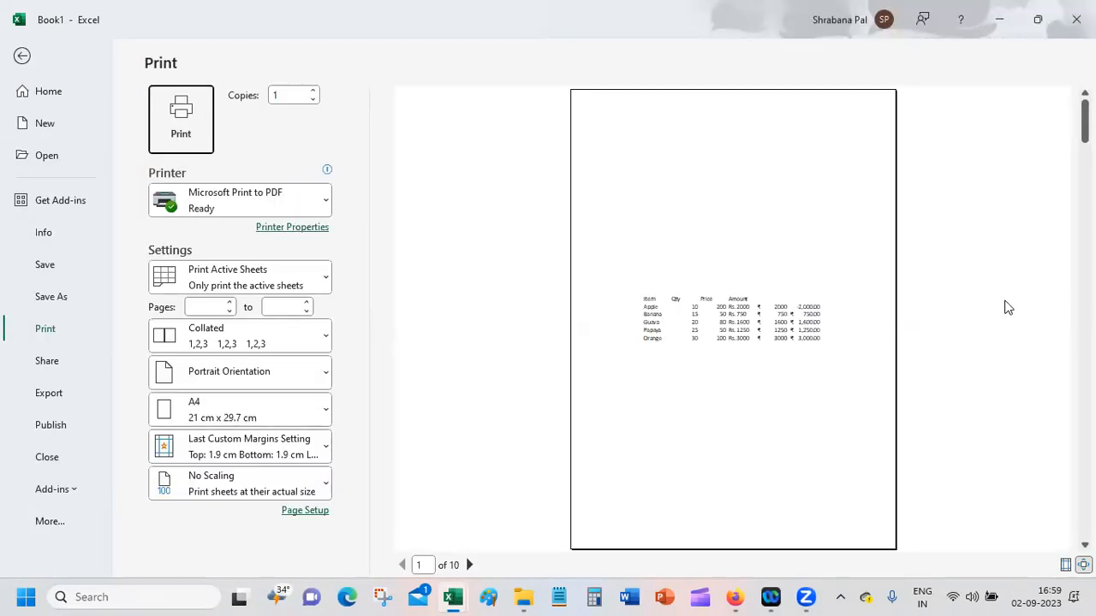
{"action": "left_click", "coordinate": [469, 565]}
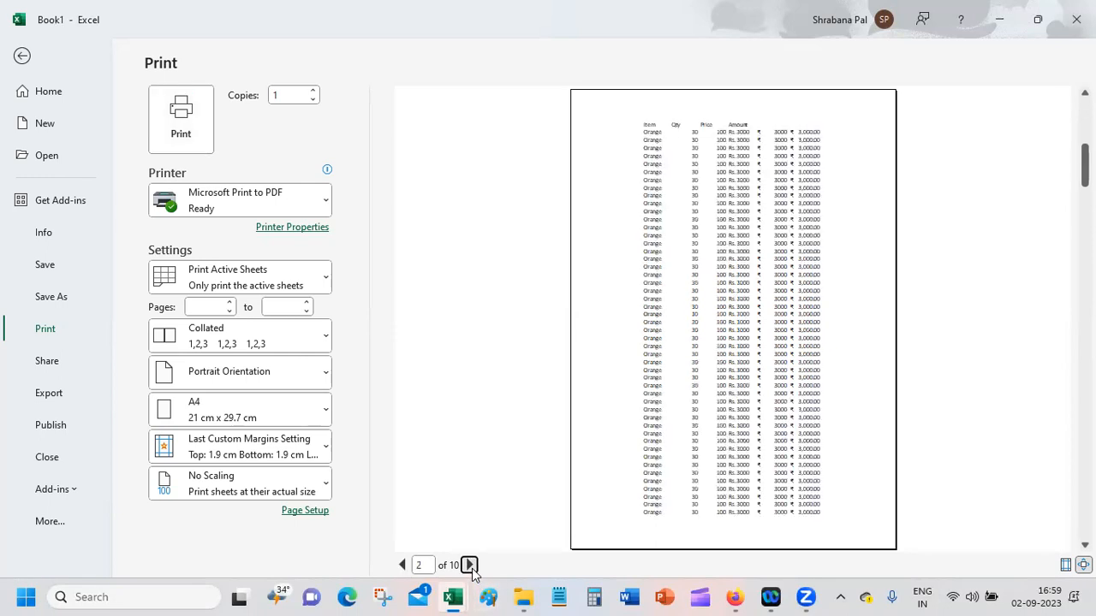
{"action": "left_click", "coordinate": [469, 565]}
{"action": "left_click", "coordinate": [469, 565]}
{"action": "left_click", "coordinate": [469, 565]}
{"action": "left_click", "coordinate": [469, 565]}
{"action": "left_click", "coordinate": [469, 565]}
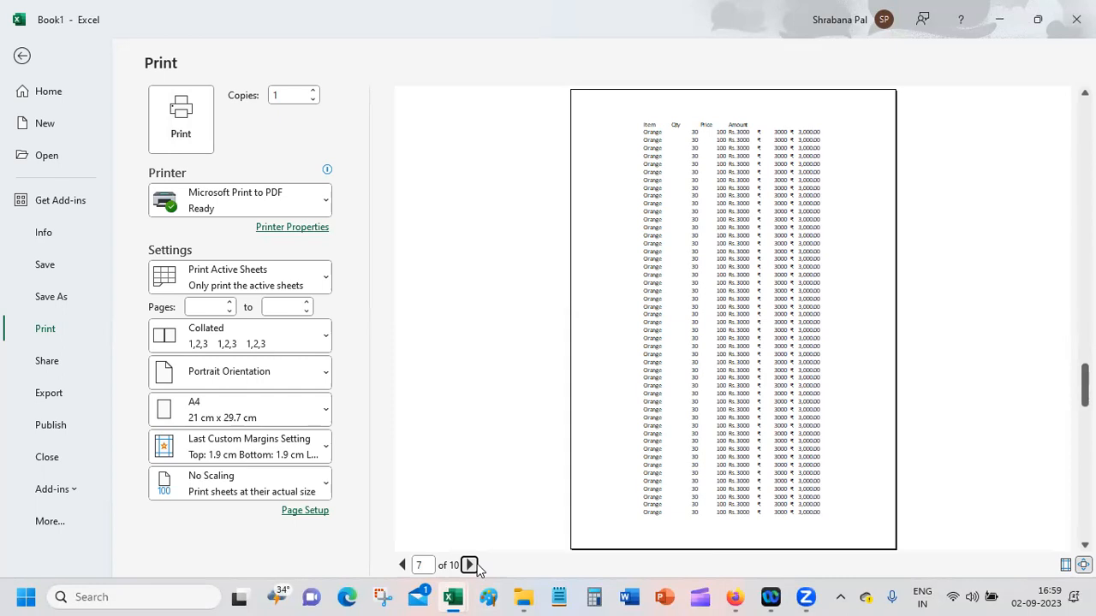
{"action": "left_click", "coordinate": [403, 565]}
{"action": "left_click", "coordinate": [404, 565]}
{"action": "left_click", "coordinate": [404, 564]}
{"action": "left_click", "coordinate": [403, 565]}
{"action": "left_click", "coordinate": [403, 565]}
{"action": "left_click", "coordinate": [403, 565]}
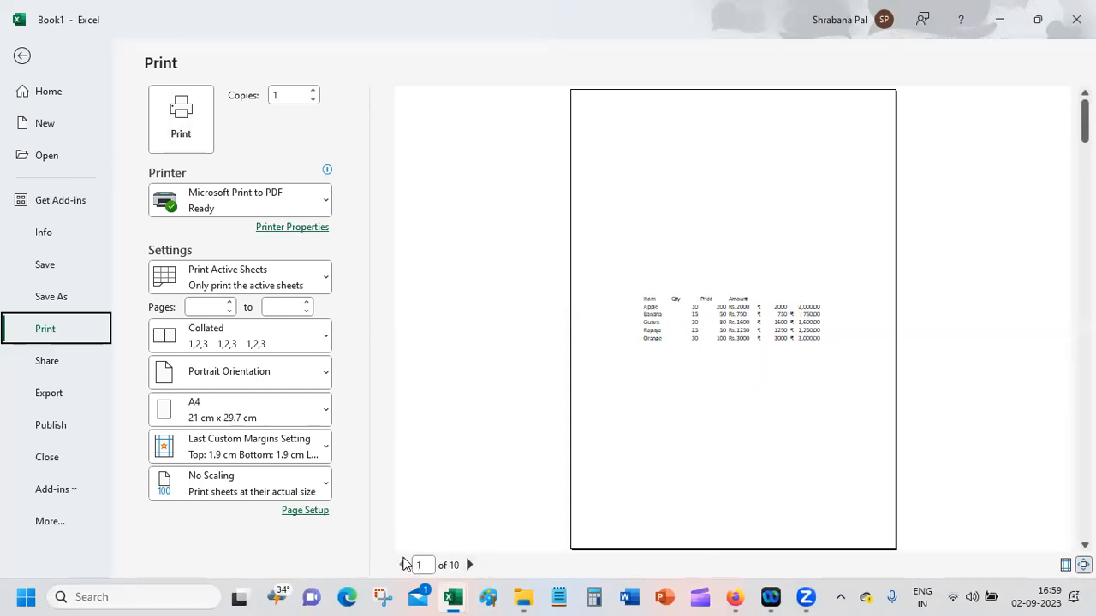
{"action": "left_click", "coordinate": [24, 55]}
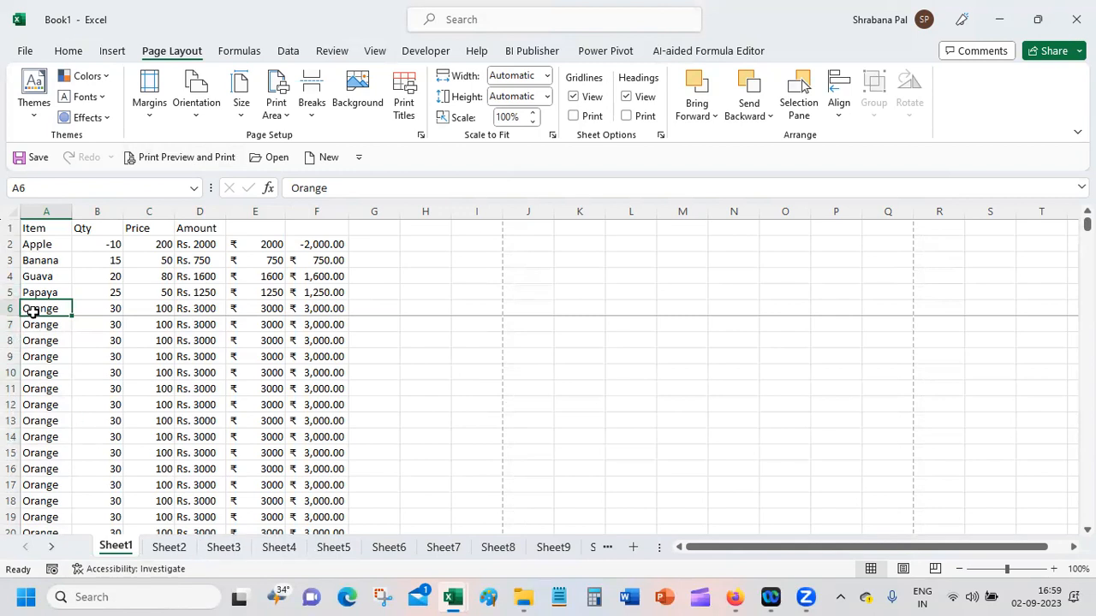
Step: Remove the page break above row 7 with cell A7 selected
{"action": "left_click_drag", "start_coordinate": [36, 305], "coordinate": [368, 210]}
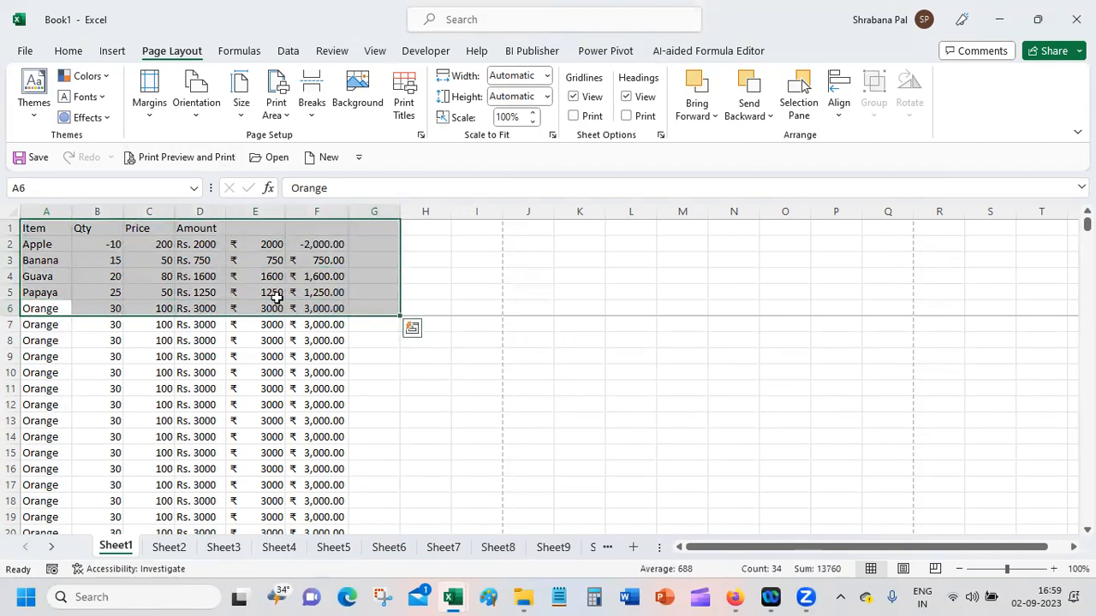
{"action": "left_click", "coordinate": [48, 328]}
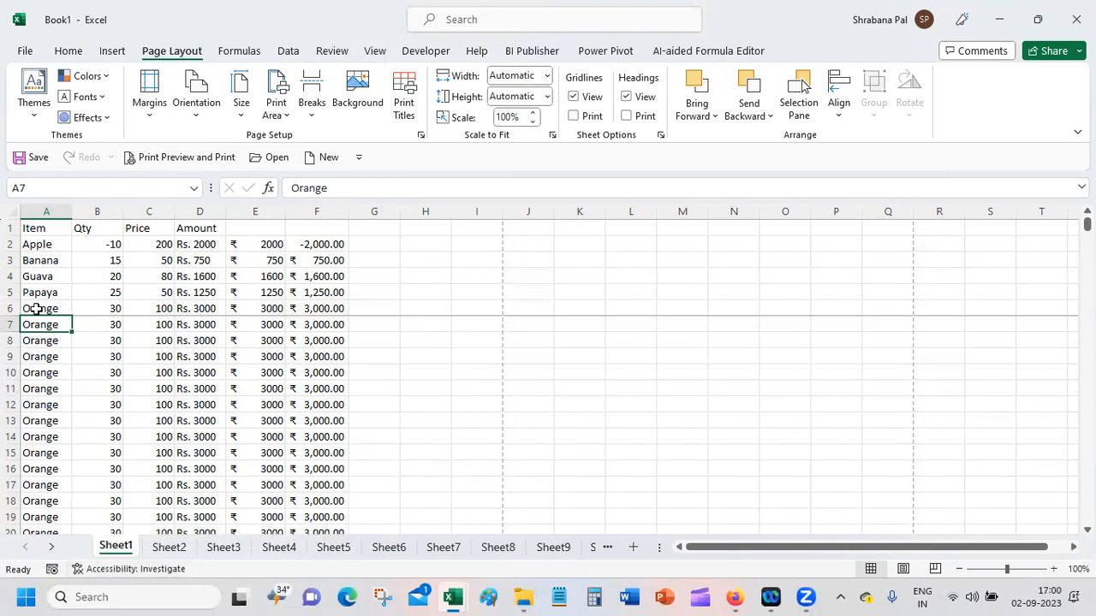
{"action": "left_click", "coordinate": [276, 110]}
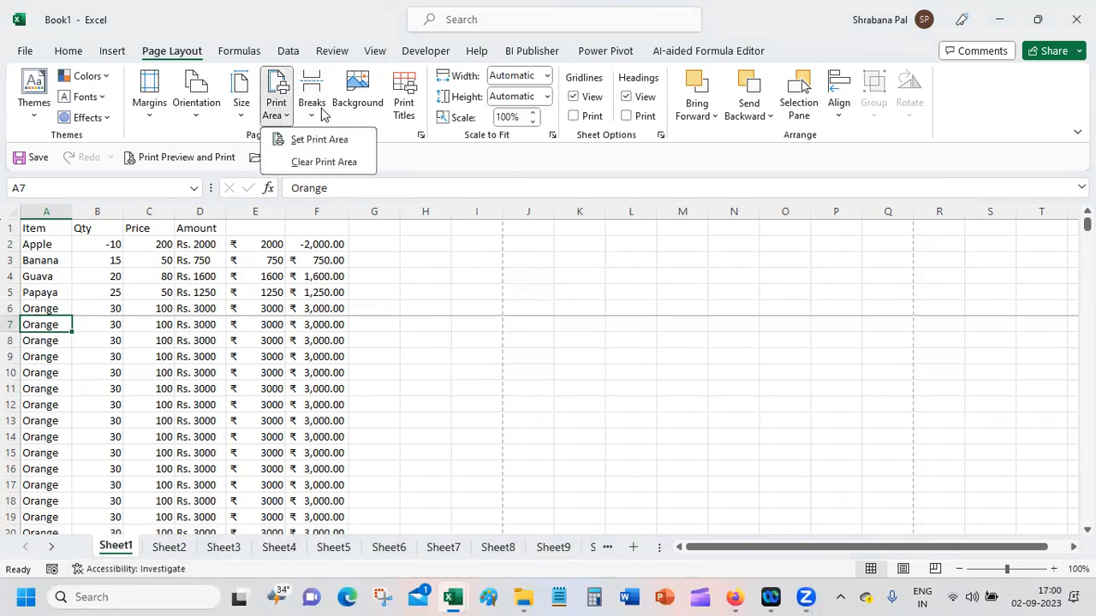
{"action": "left_click", "coordinate": [317, 109]}
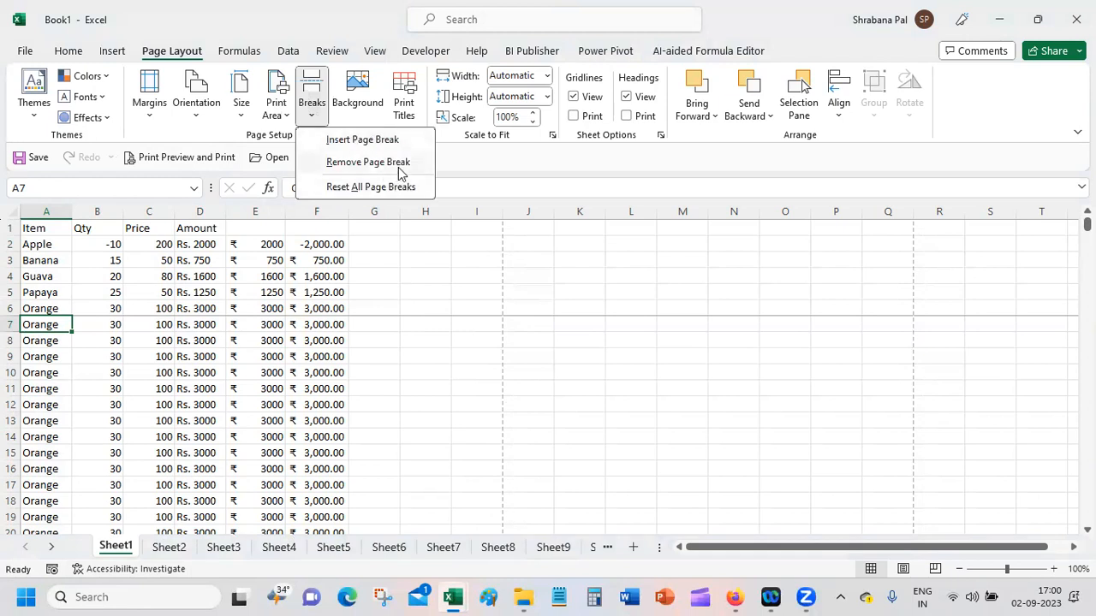
{"action": "left_click", "coordinate": [368, 162]}
Step: Insert the page break above row 7 again and check it in the print preview
{"action": "left_click", "coordinate": [313, 110]}
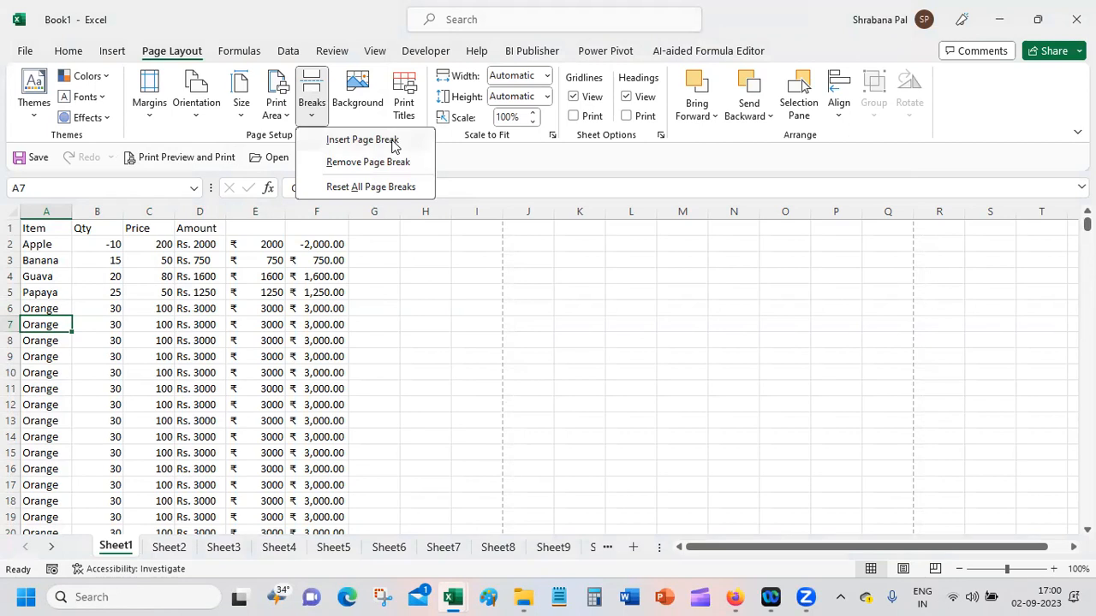
{"action": "left_click", "coordinate": [361, 140]}
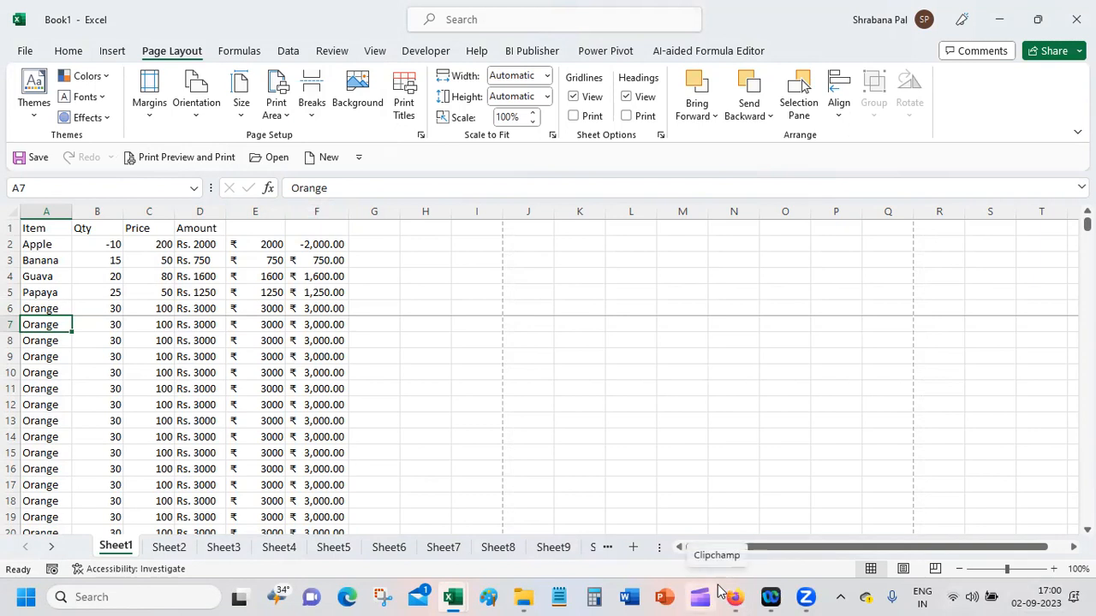
{"action": "left_click", "coordinate": [190, 158]}
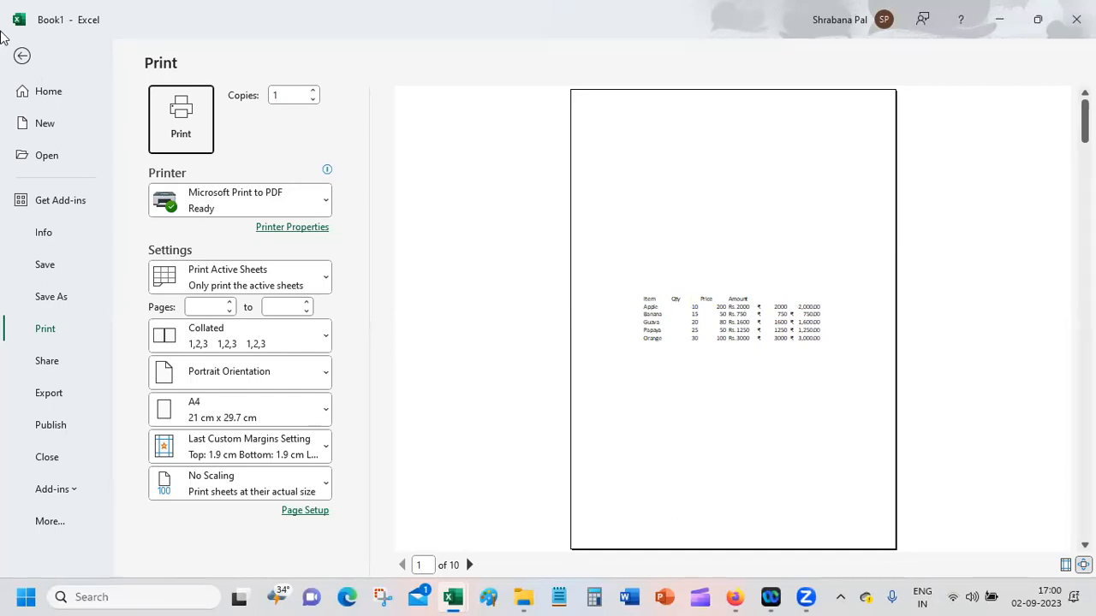
{"action": "left_click", "coordinate": [28, 58]}
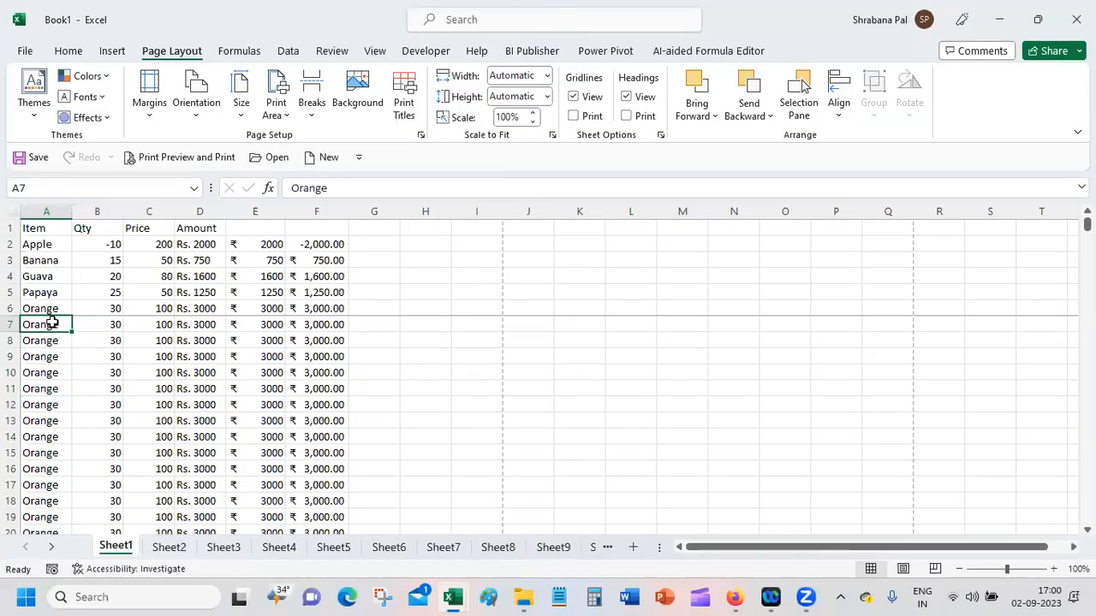
Step: Remove the reinserted page break above row 7
{"action": "left_click", "coordinate": [275, 116]}
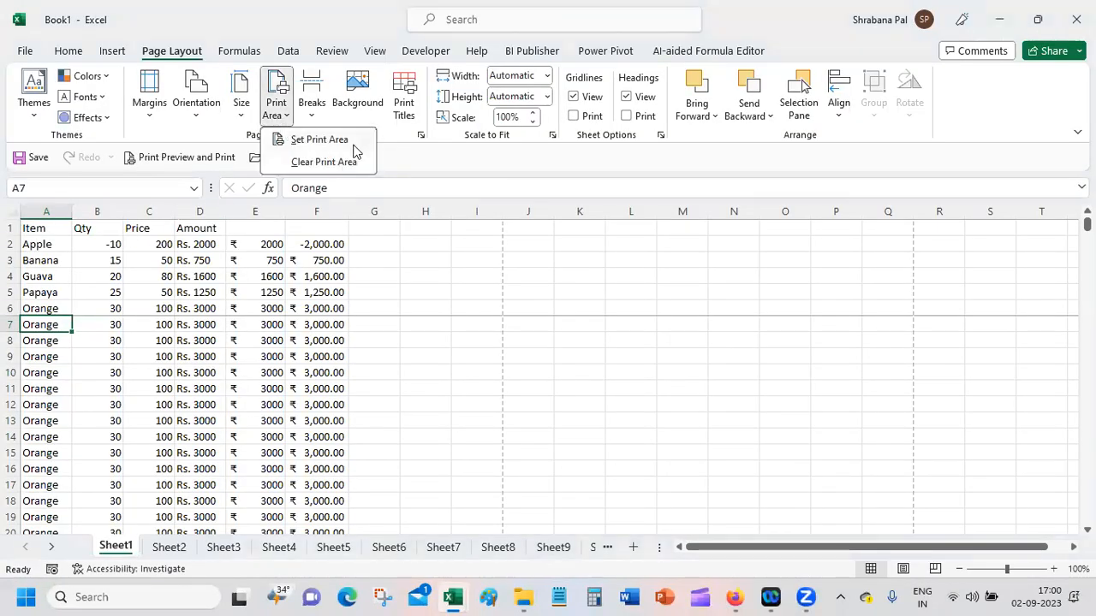
{"action": "left_click", "coordinate": [354, 162]}
{"action": "left_click", "coordinate": [311, 104]}
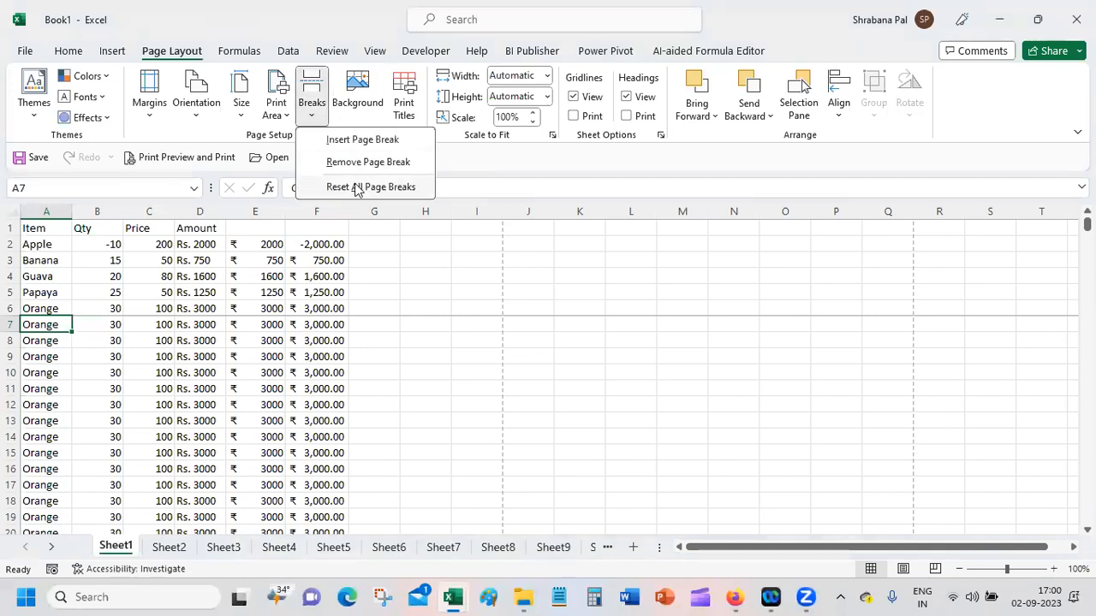
{"action": "left_click", "coordinate": [390, 163]}
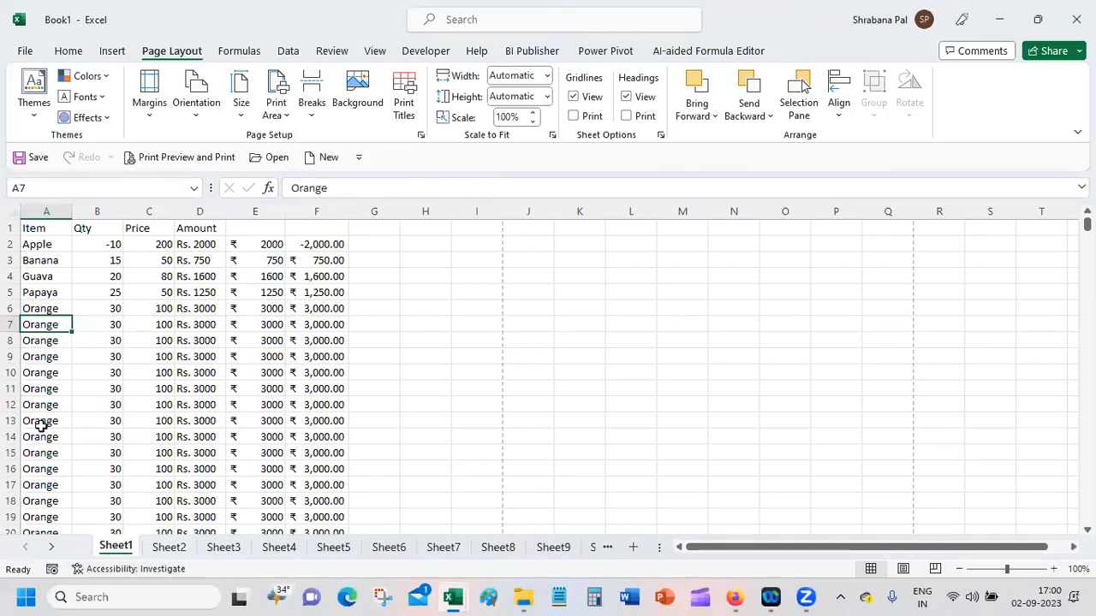
Step: Insert a page break above row 15 in Sheet1, check it in the print preview, and return to the sheet
{"action": "left_click", "coordinate": [45, 453]}
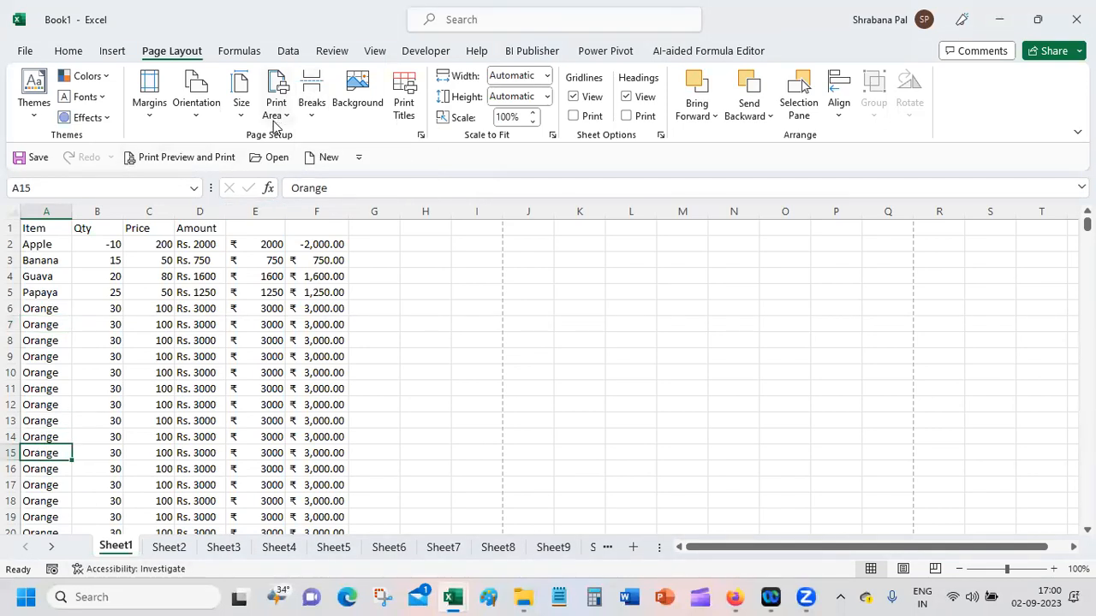
{"action": "left_click", "coordinate": [311, 107]}
{"action": "left_click", "coordinate": [397, 142]}
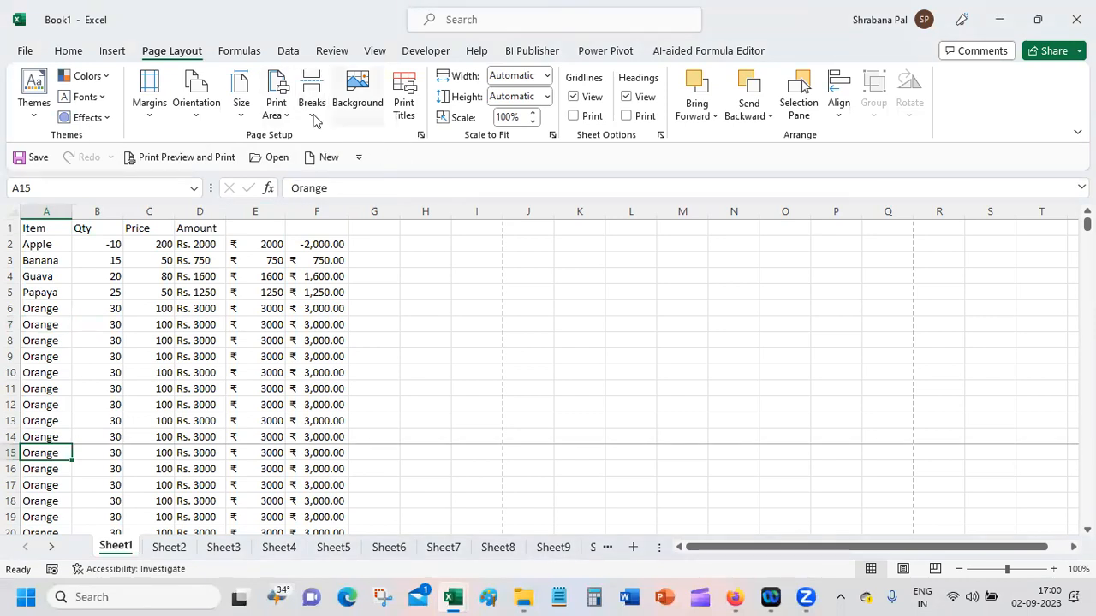
{"action": "left_click", "coordinate": [159, 159]}
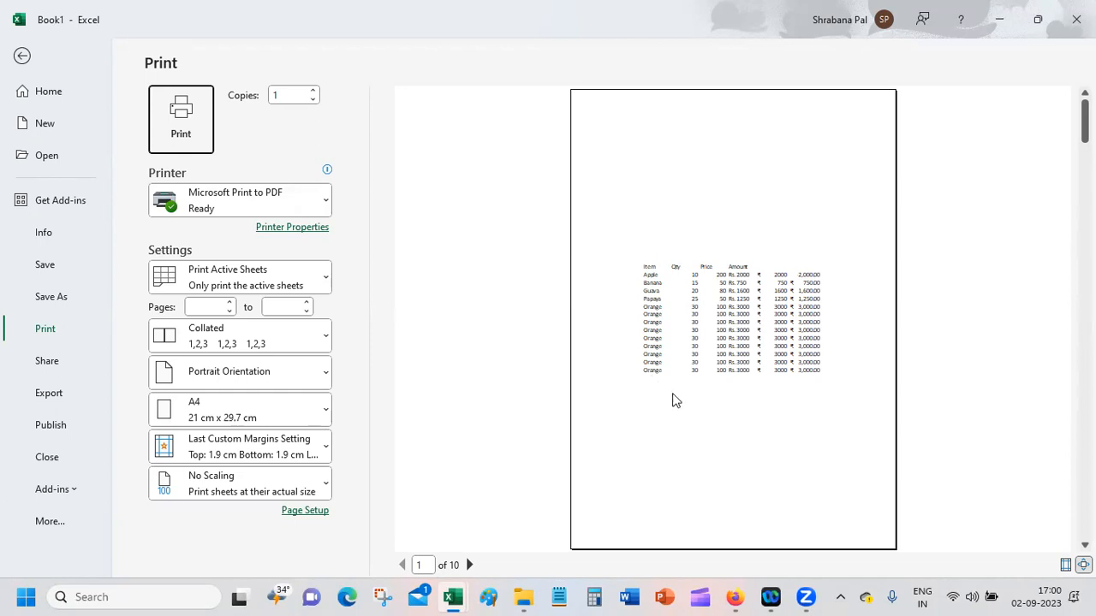
{"action": "left_click", "coordinate": [12, 51]}
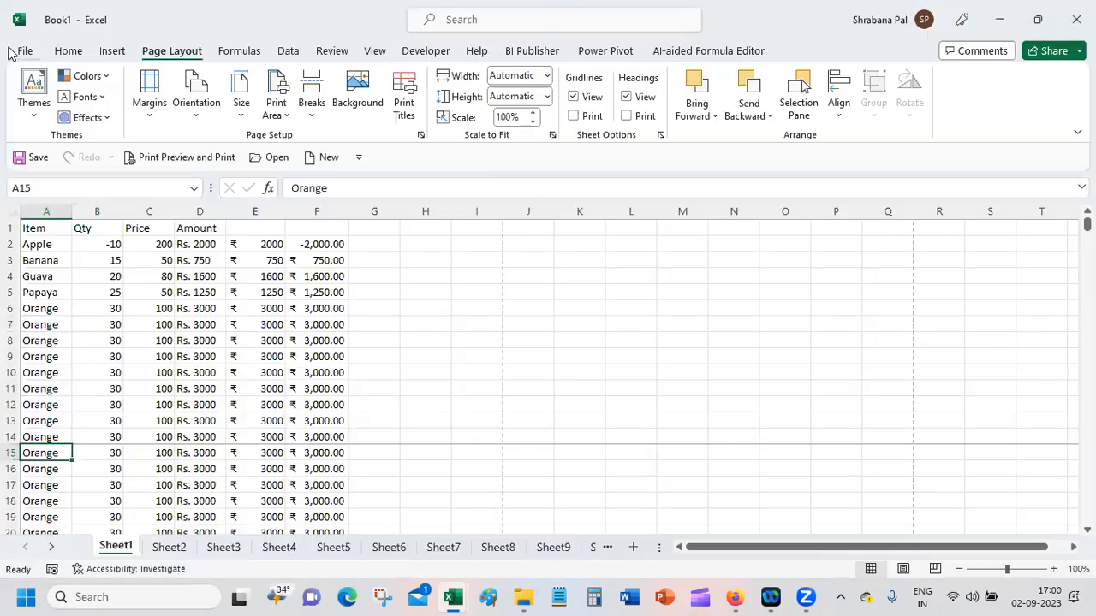
Step: Try to remove the page break above row 15 with cell B9 selected, and reset all page breaks on the sheet
{"action": "left_click", "coordinate": [87, 356]}
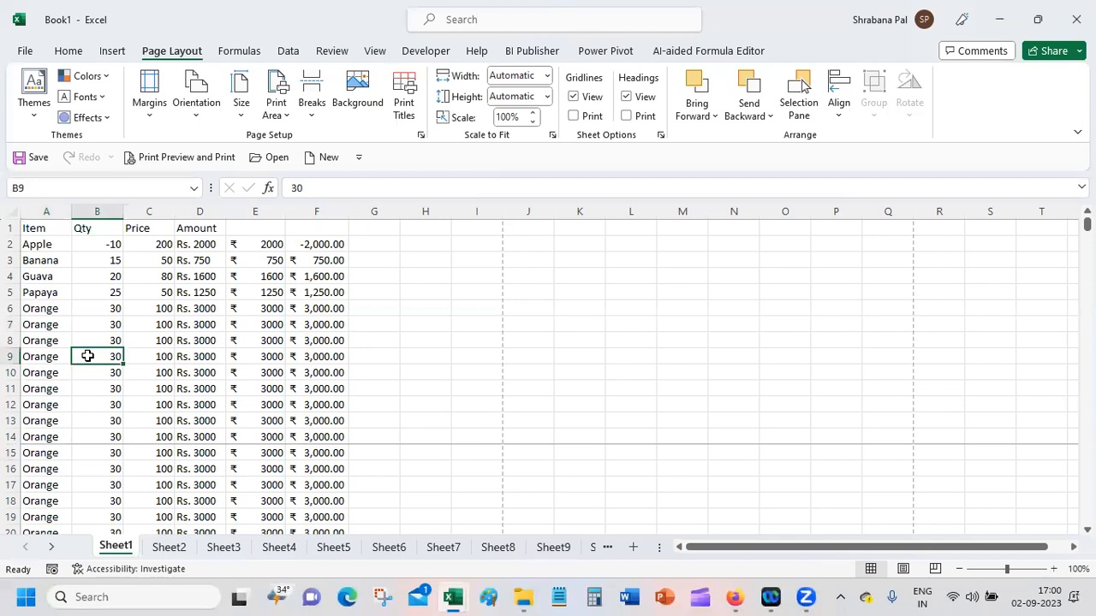
{"action": "left_click", "coordinate": [311, 118]}
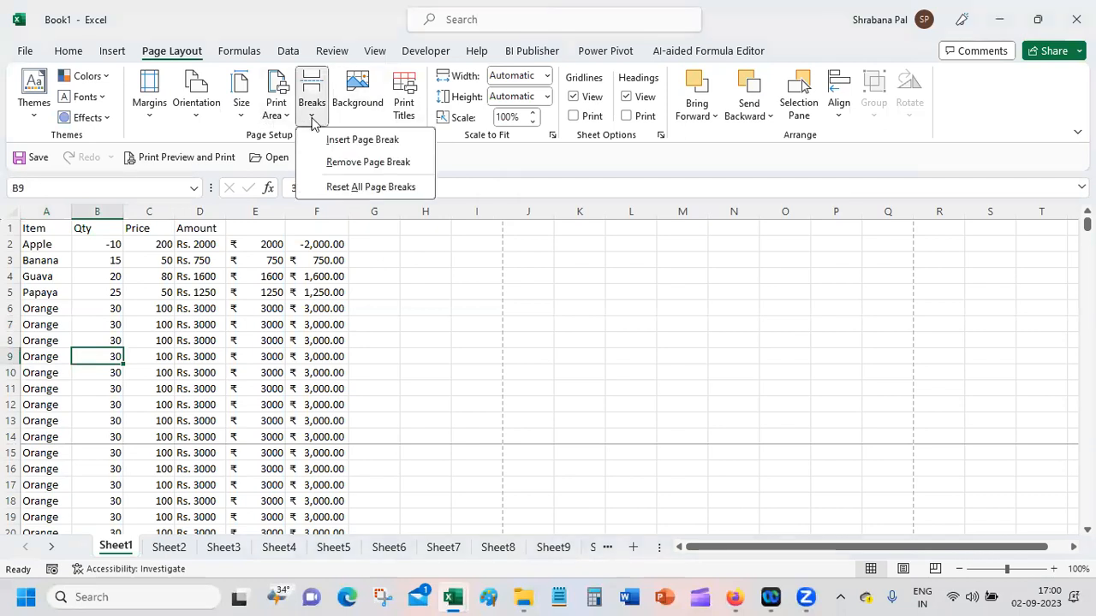
{"action": "left_click", "coordinate": [359, 163]}
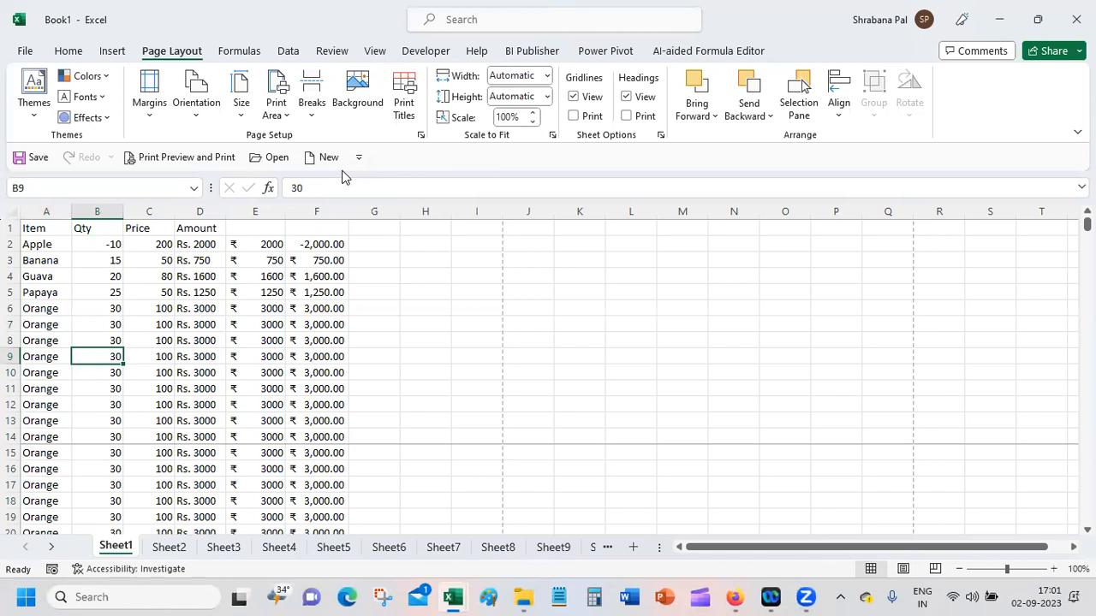
{"action": "left_click", "coordinate": [321, 117]}
{"action": "left_click", "coordinate": [353, 156]}
{"action": "left_click", "coordinate": [314, 112]}
{"action": "left_click", "coordinate": [355, 181]}
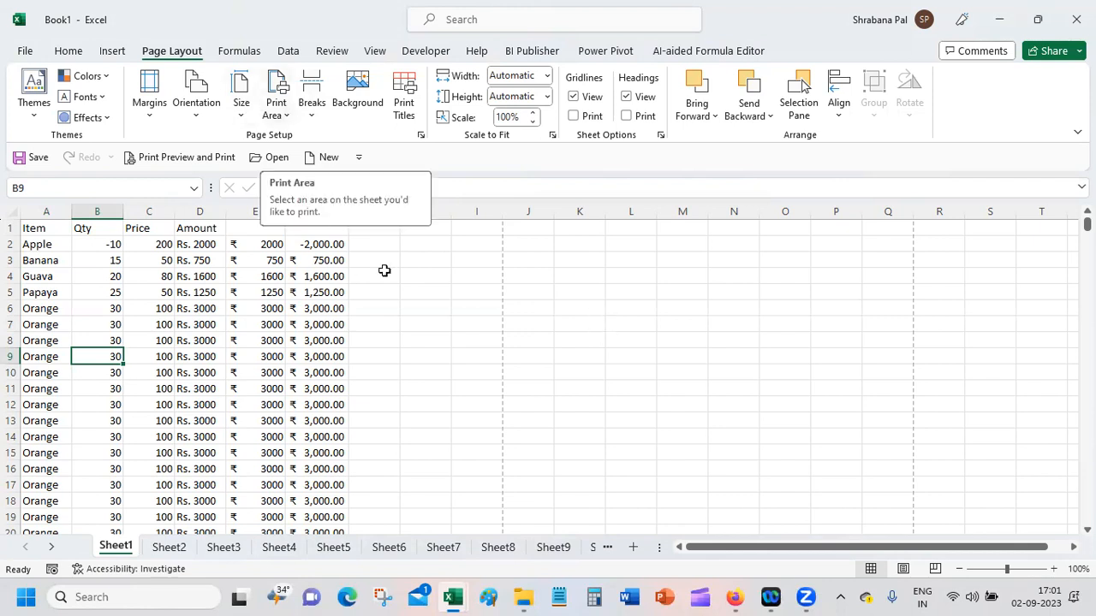
Step: Set the page header in Page Setup to the "Prepared by" preset with the author's name, date and page number
{"action": "left_click", "coordinate": [421, 136]}
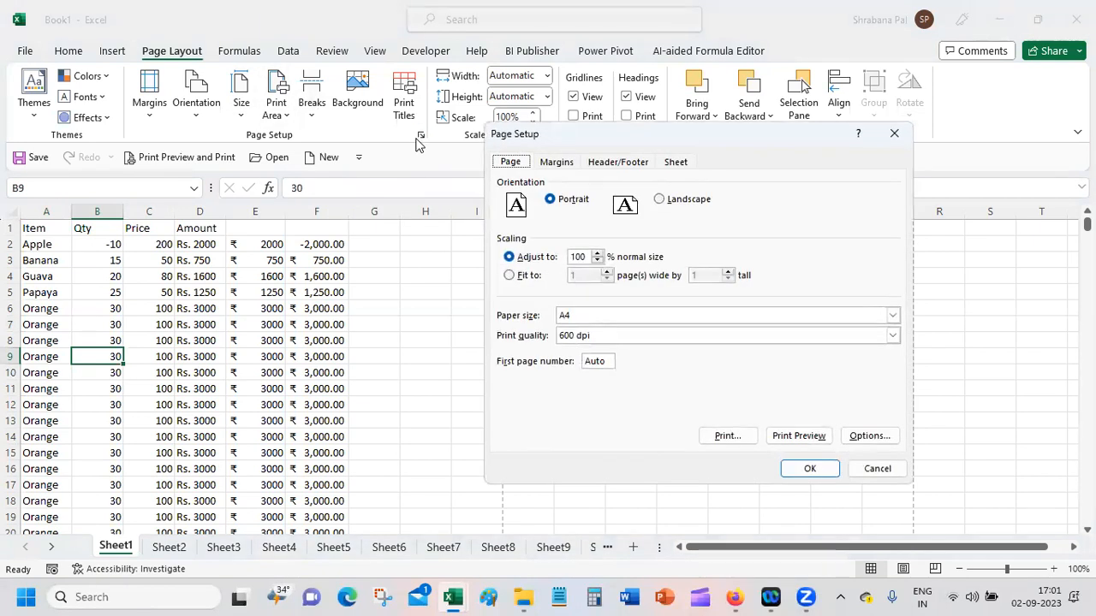
{"action": "left_click", "coordinate": [613, 163]}
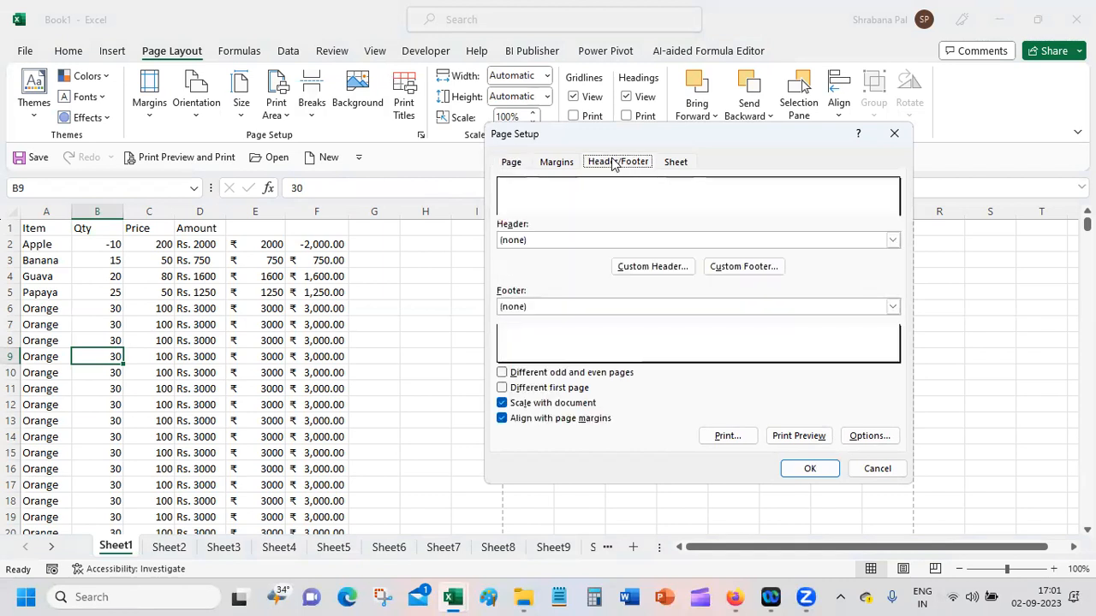
{"action": "left_click", "coordinate": [839, 240]}
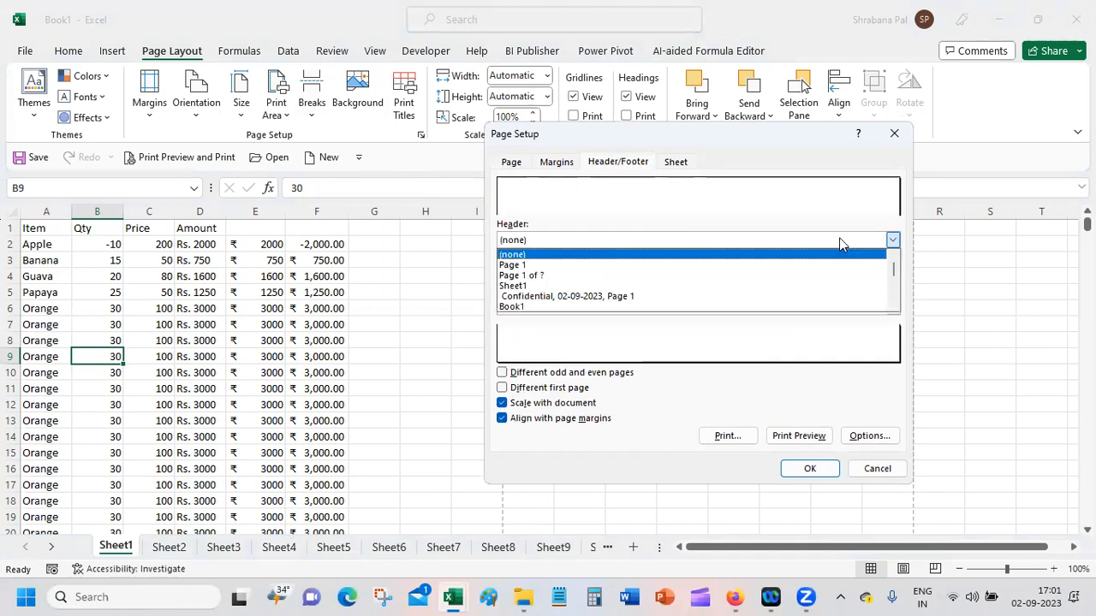
{"action": "left_click_drag", "start_coordinate": [894, 271], "coordinate": [903, 295]}
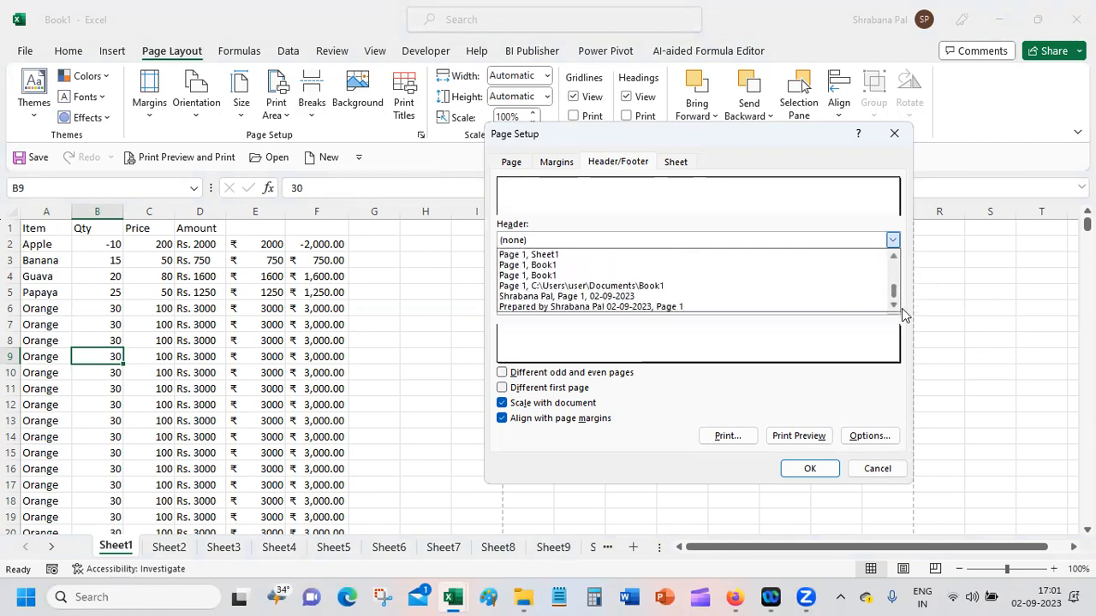
{"action": "left_click", "coordinate": [699, 307]}
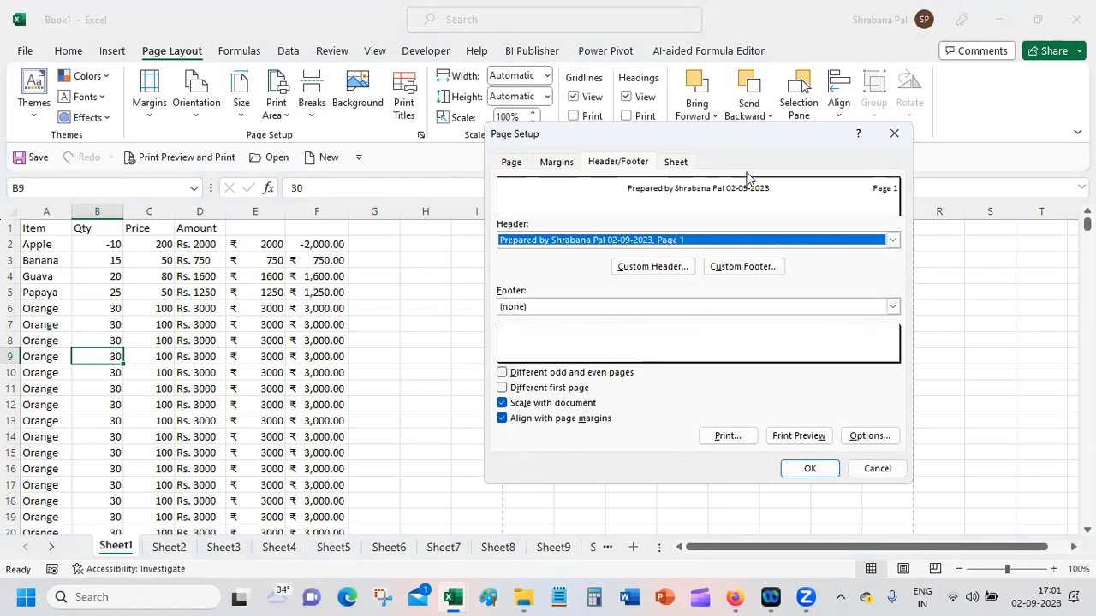
Step: Change the page header to the preset "Confidential, 02-09-2023, Page 1"
{"action": "left_click", "coordinate": [844, 232]}
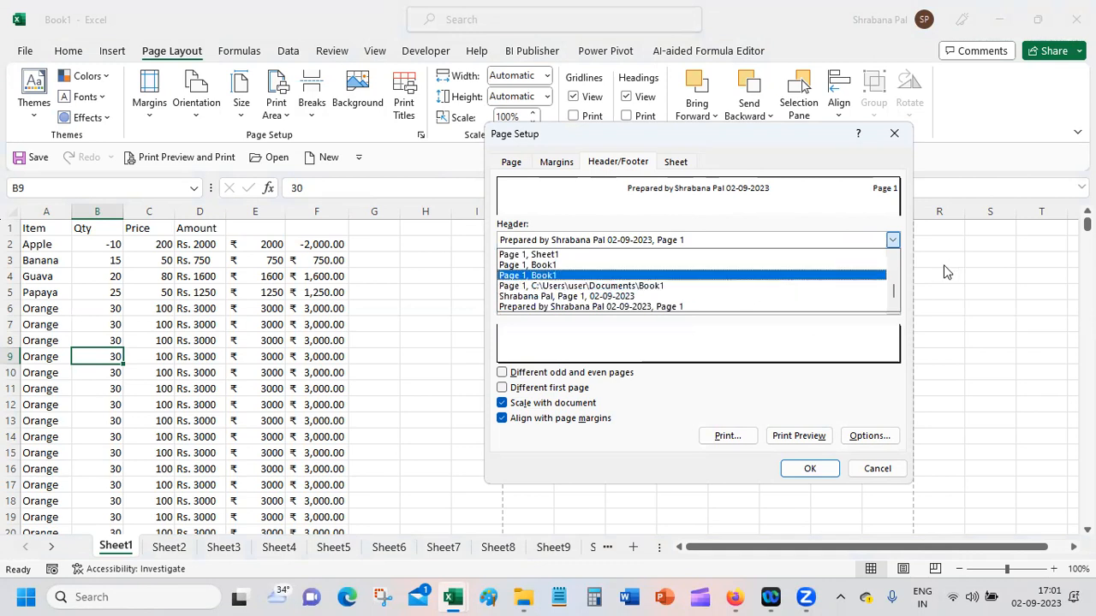
{"action": "left_click", "coordinate": [896, 256]}
{"action": "left_click", "coordinate": [897, 256]}
{"action": "left_click", "coordinate": [898, 256]}
{"action": "left_click", "coordinate": [898, 256]}
{"action": "left_click", "coordinate": [898, 255]}
{"action": "left_click", "coordinate": [897, 256]}
{"action": "left_click", "coordinate": [897, 256]}
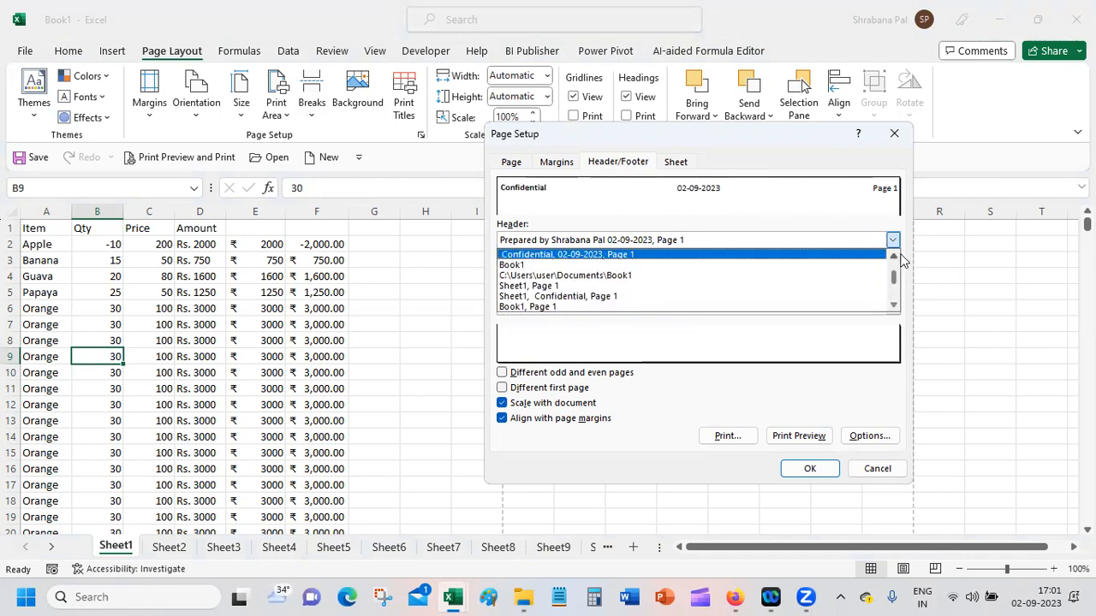
{"action": "left_click", "coordinate": [632, 255]}
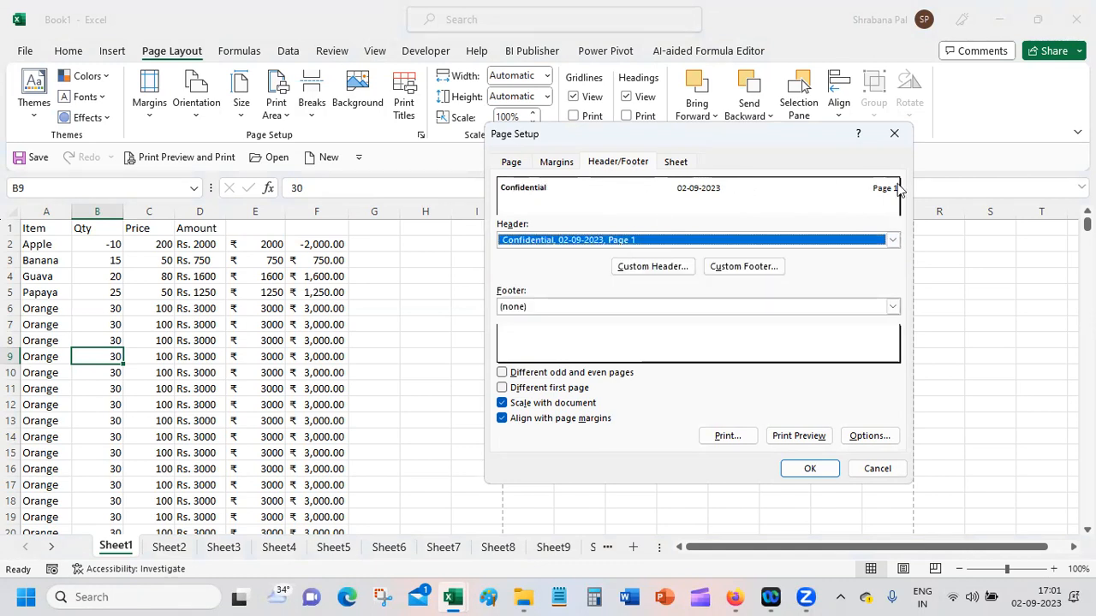
Step: Look into the custom footer sections without changing them, and set the footer to the preset "C:\Users\user\Documents\Book1, Page 1"
{"action": "left_click", "coordinate": [749, 272]}
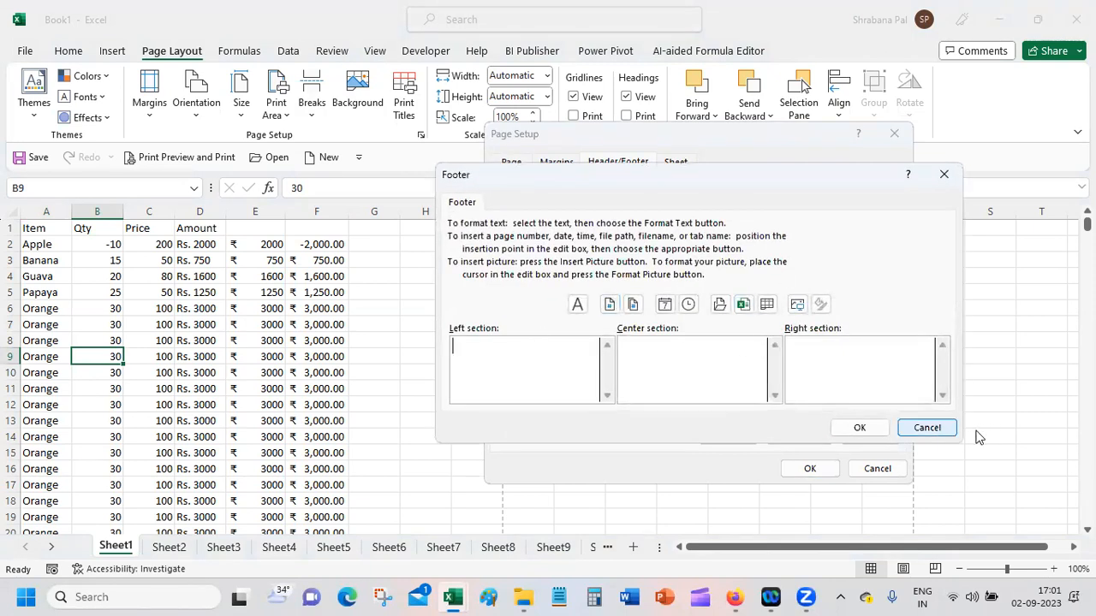
{"action": "left_click", "coordinate": [927, 427]}
{"action": "left_click", "coordinate": [891, 307]}
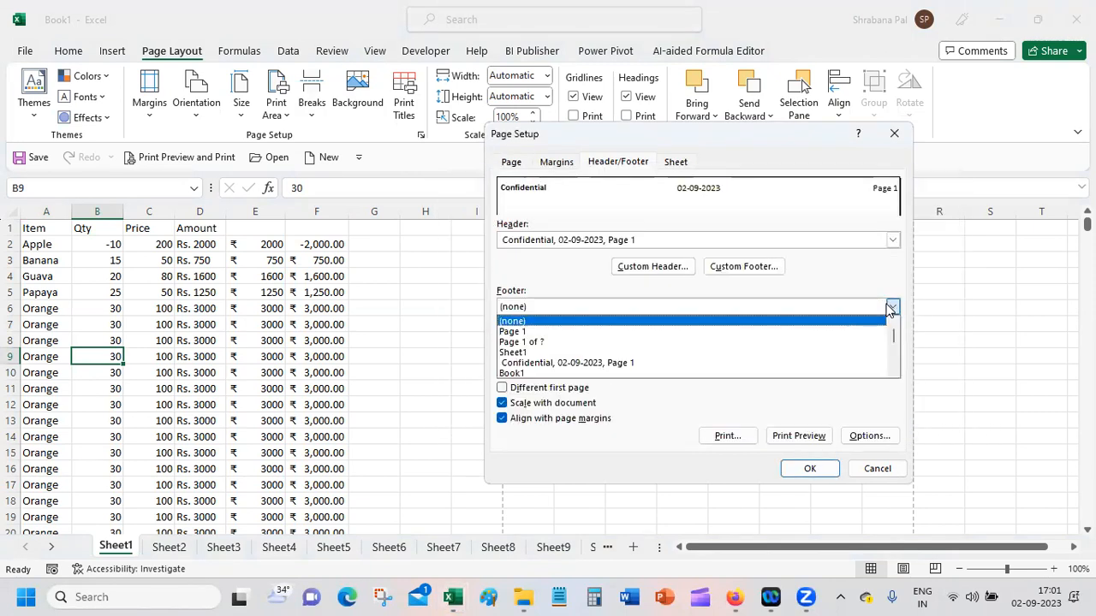
{"action": "scroll", "coordinate": [894, 363], "scroll_direction": "down", "scroll_amount": 4}
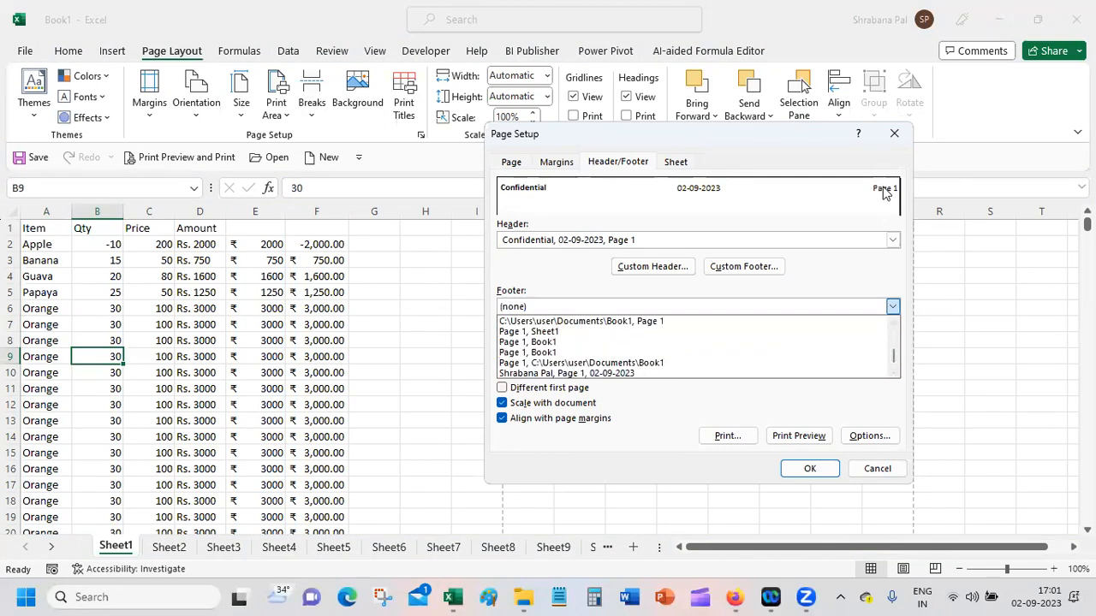
{"action": "left_click", "coordinate": [644, 321]}
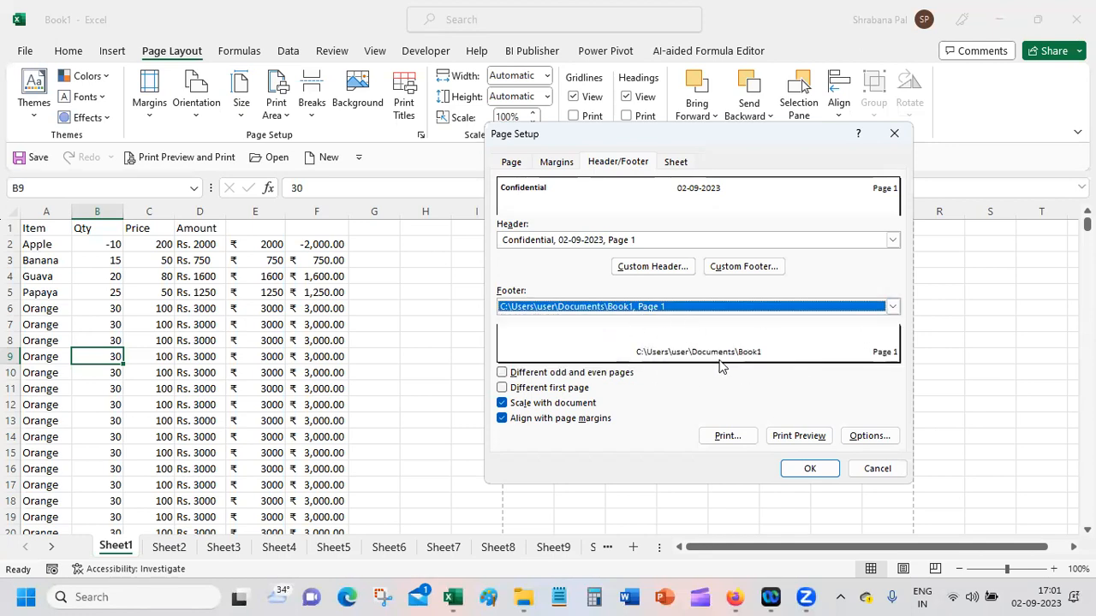
Step: Change the page footer to the "Prepared by" preset with the author's name, date and page number
{"action": "left_click", "coordinate": [653, 306]}
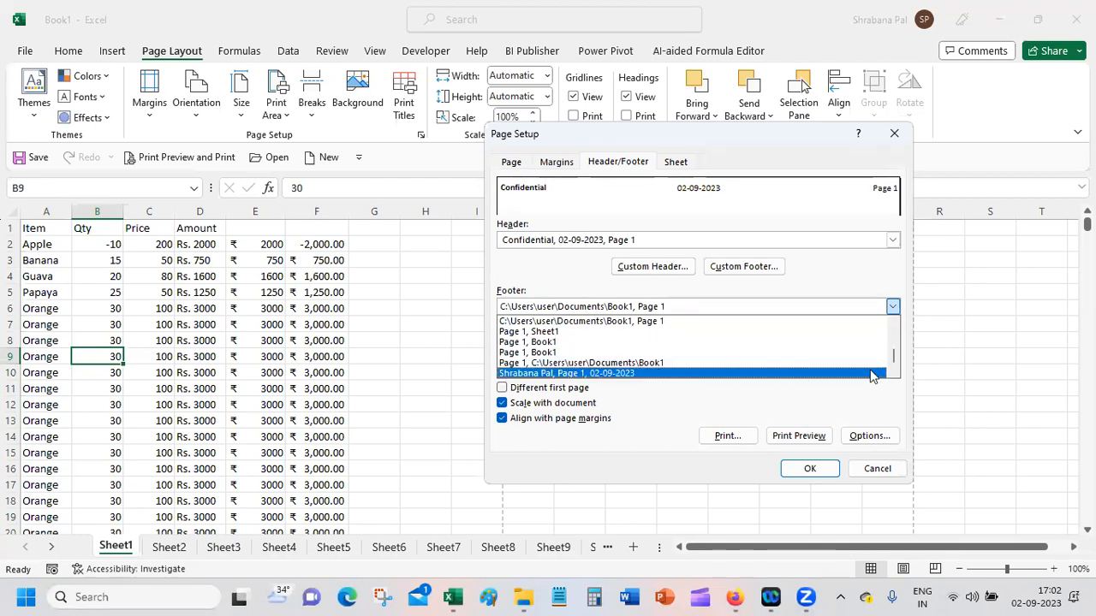
{"action": "left_click_drag", "start_coordinate": [893, 363], "coordinate": [887, 334]}
{"action": "scroll", "coordinate": [883, 357], "scroll_direction": "down", "scroll_amount": 4}
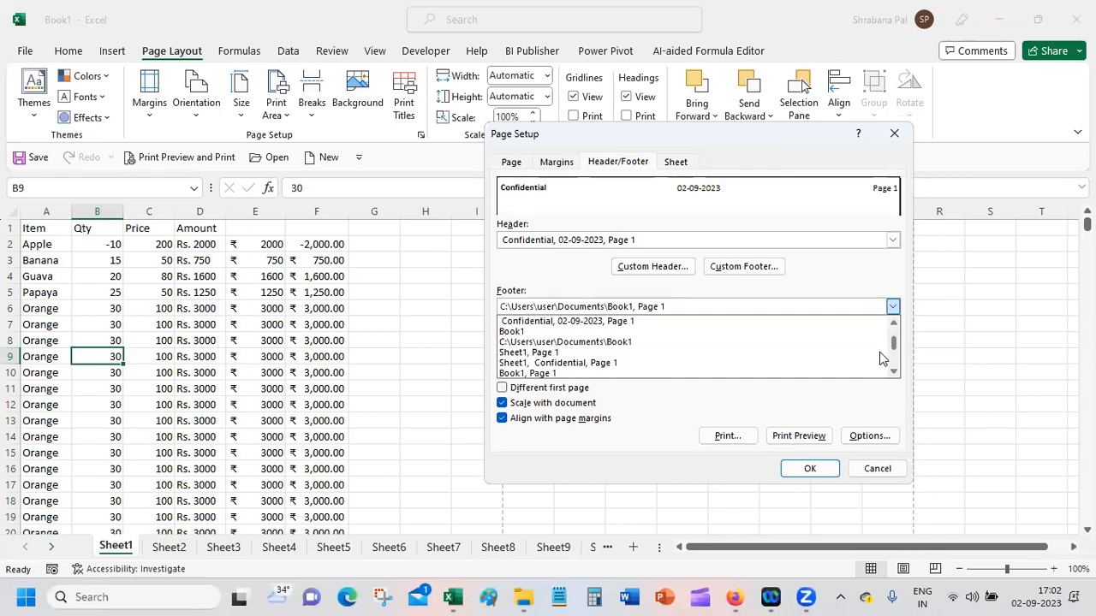
{"action": "left_click", "coordinate": [723, 375]}
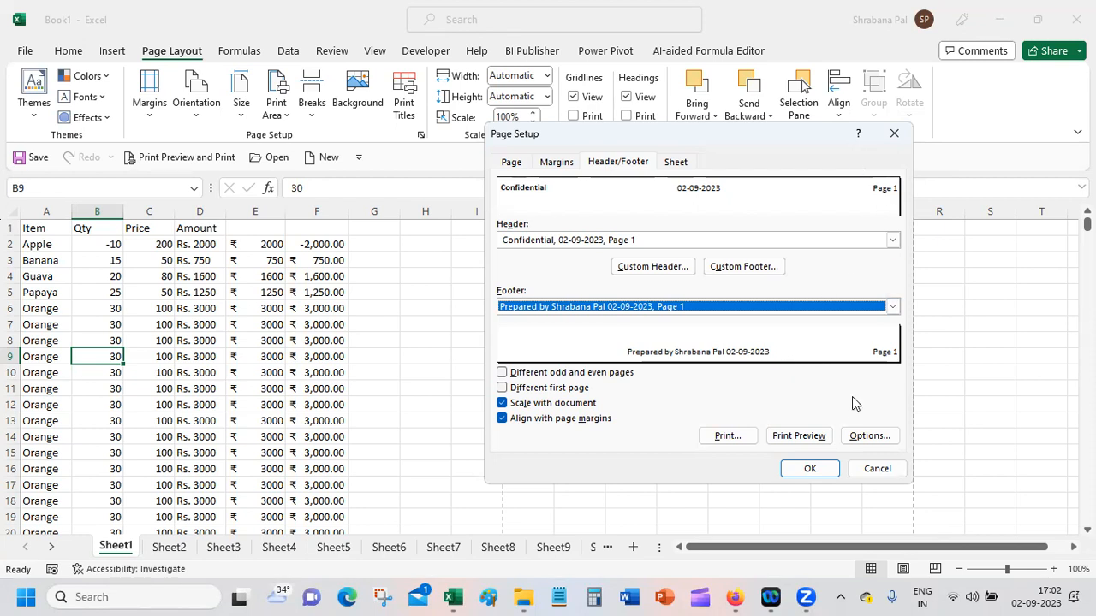
Step: Replace the page number in the custom header's right section with the platform-mart picture from the Pictures folder, and apply the page setup
{"action": "left_click", "coordinate": [667, 267]}
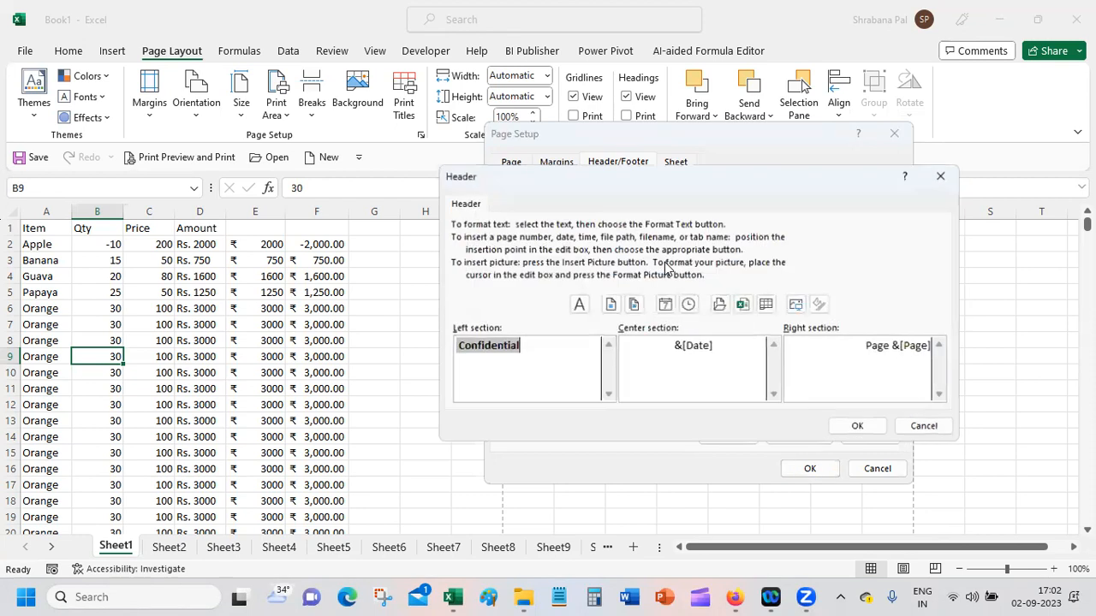
{"action": "left_click_drag", "start_coordinate": [863, 349], "coordinate": [933, 348]}
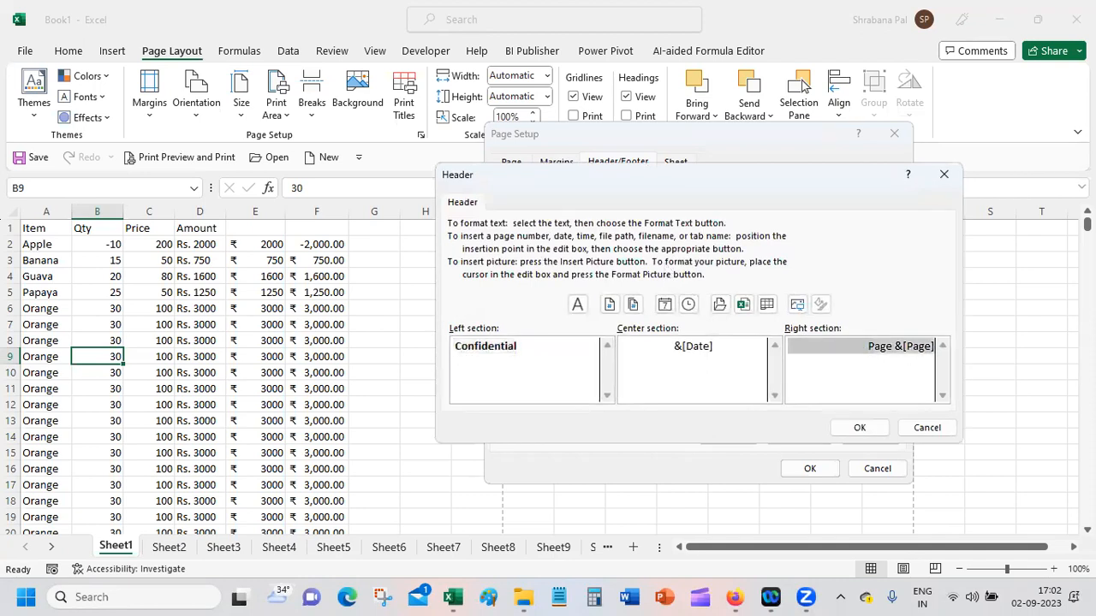
{"action": "key", "text": "Delete"}
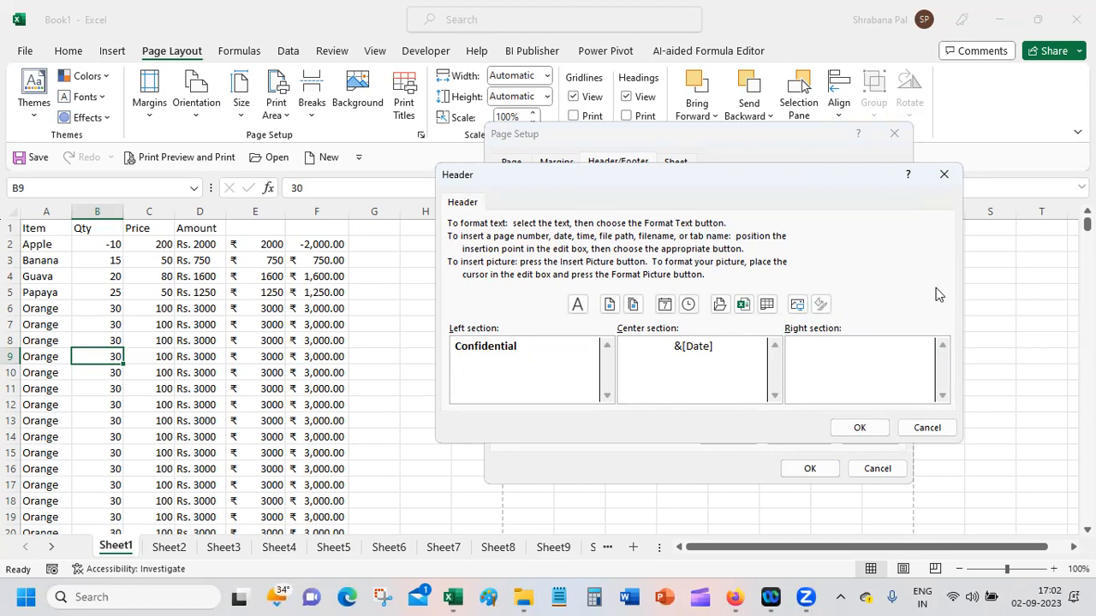
{"action": "left_click", "coordinate": [797, 306]}
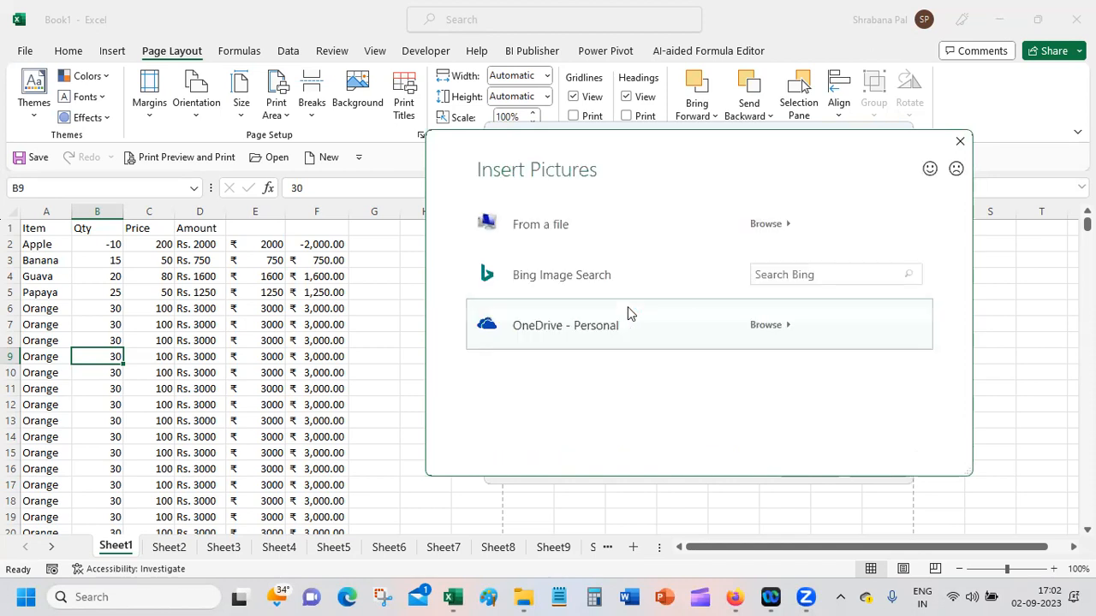
{"action": "left_click", "coordinate": [587, 230]}
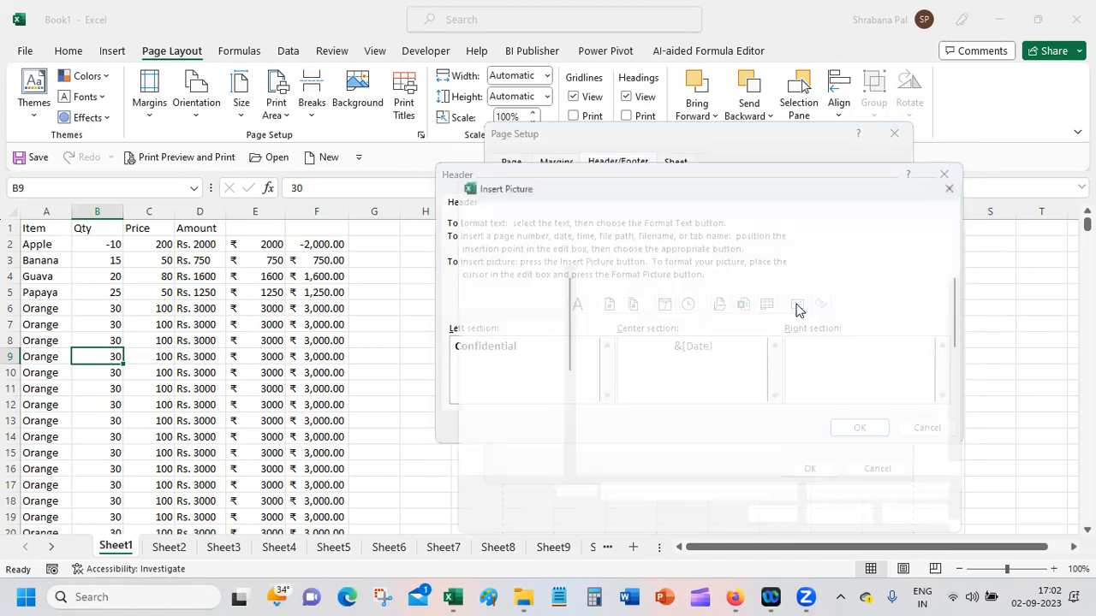
{"action": "left_click_drag", "start_coordinate": [968, 299], "coordinate": [973, 455]}
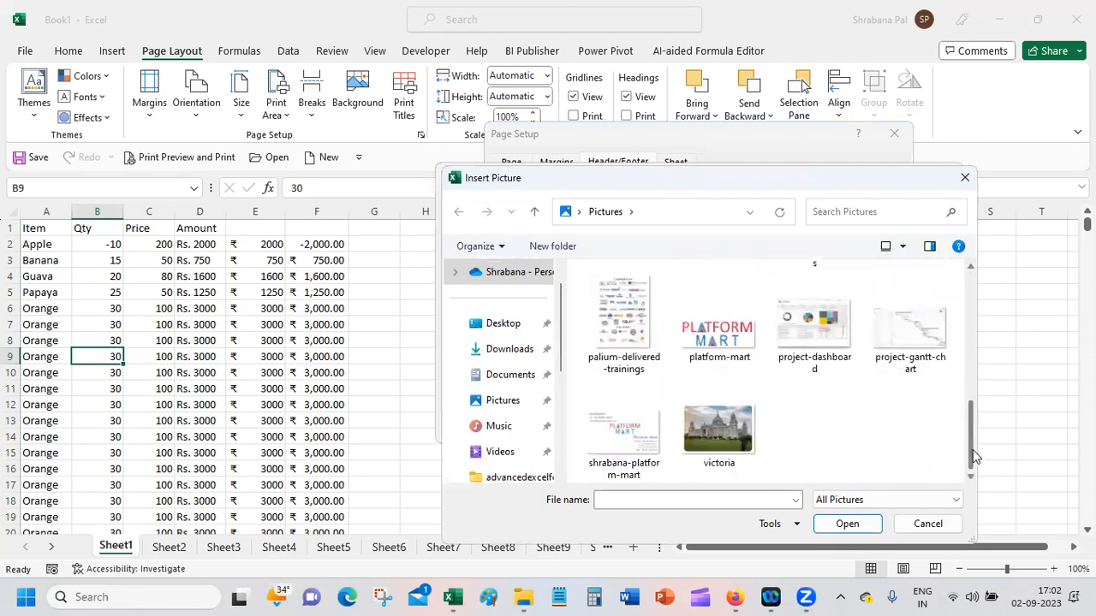
{"action": "double_click", "coordinate": [746, 345]}
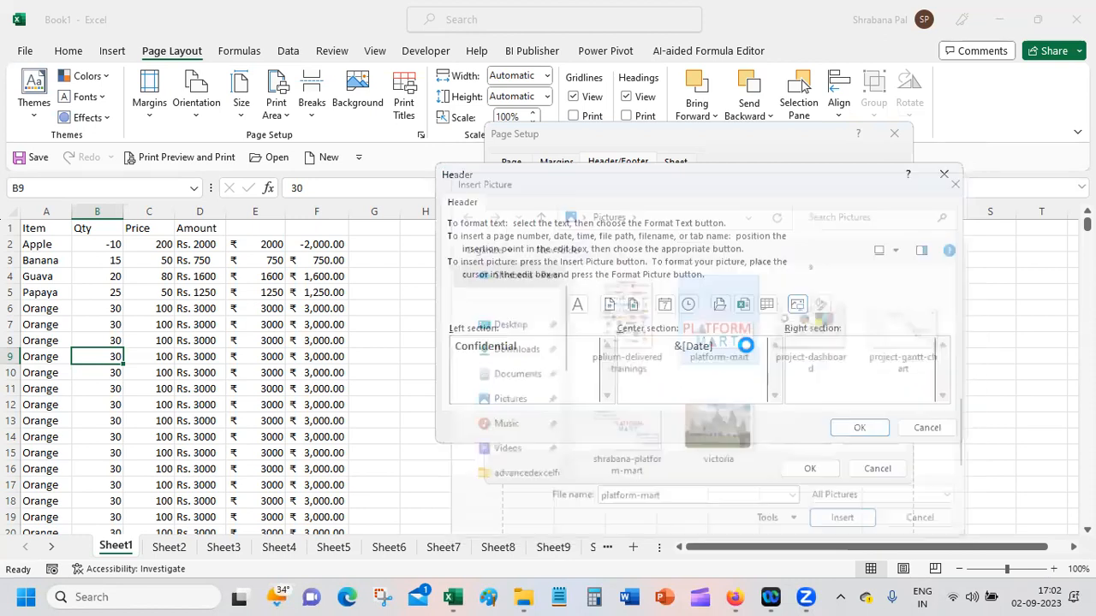
{"action": "left_click", "coordinate": [860, 427]}
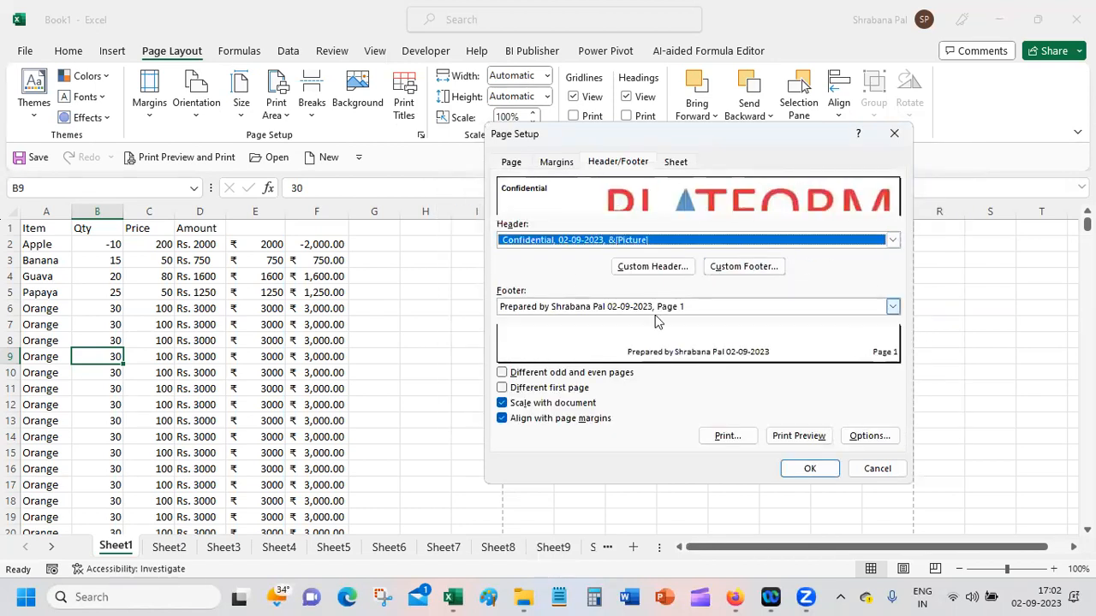
{"action": "left_click", "coordinate": [820, 475]}
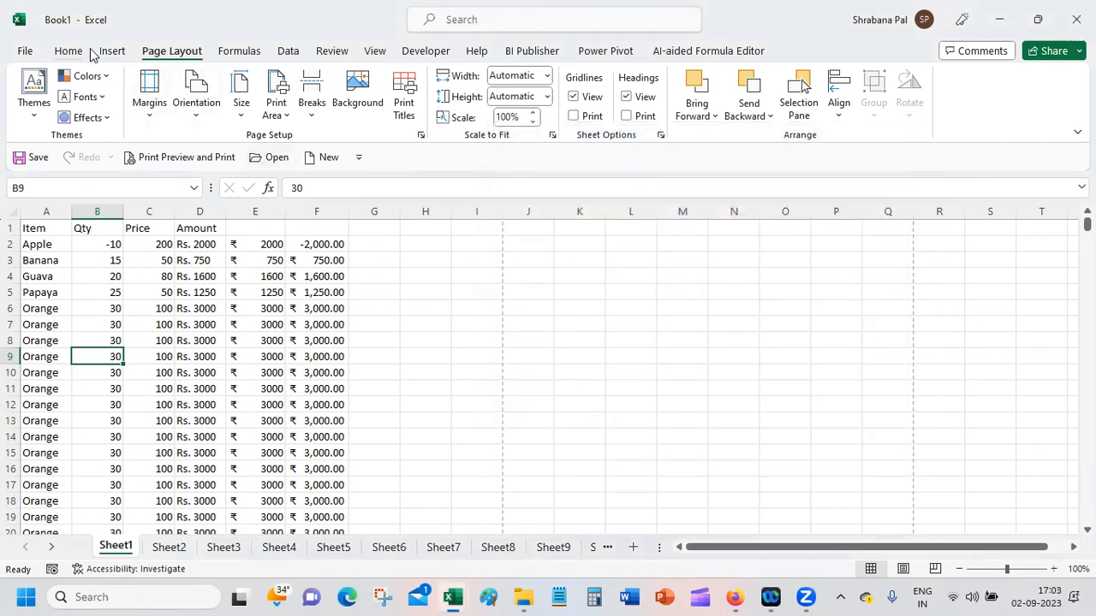
Step: Examine the header picture and footer in the print preview, and return to the sheet
{"action": "left_click", "coordinate": [64, 53]}
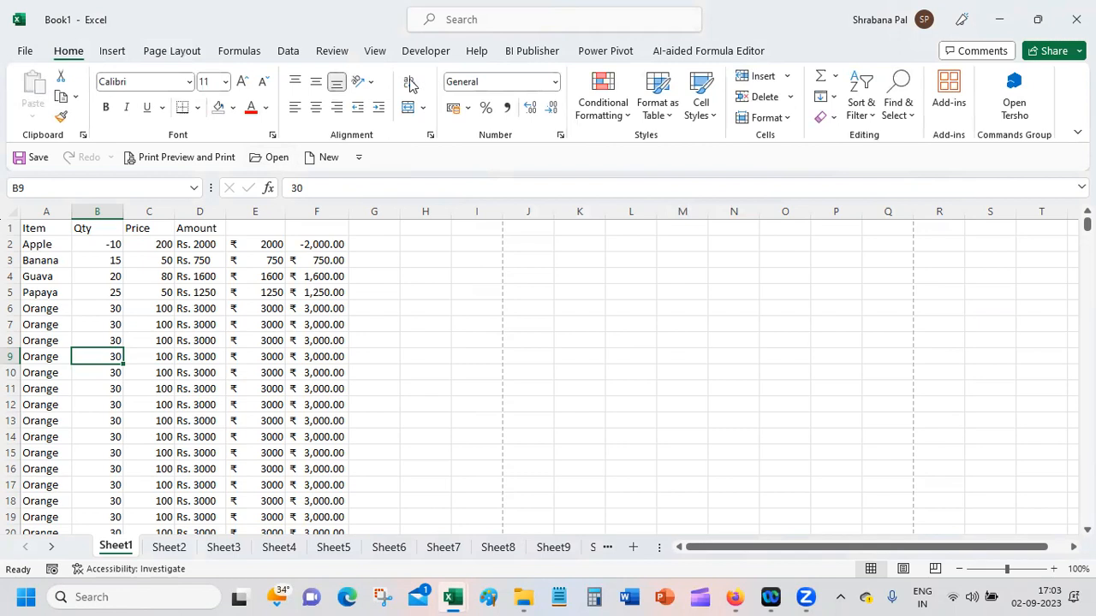
{"action": "left_click", "coordinate": [142, 163]}
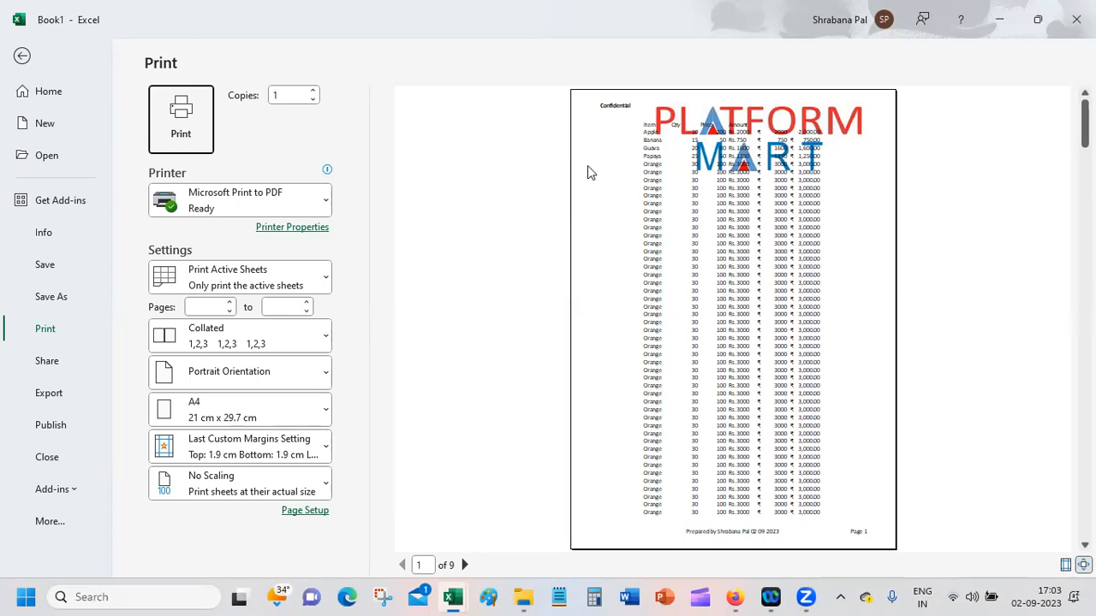
{"action": "left_click", "coordinate": [23, 57]}
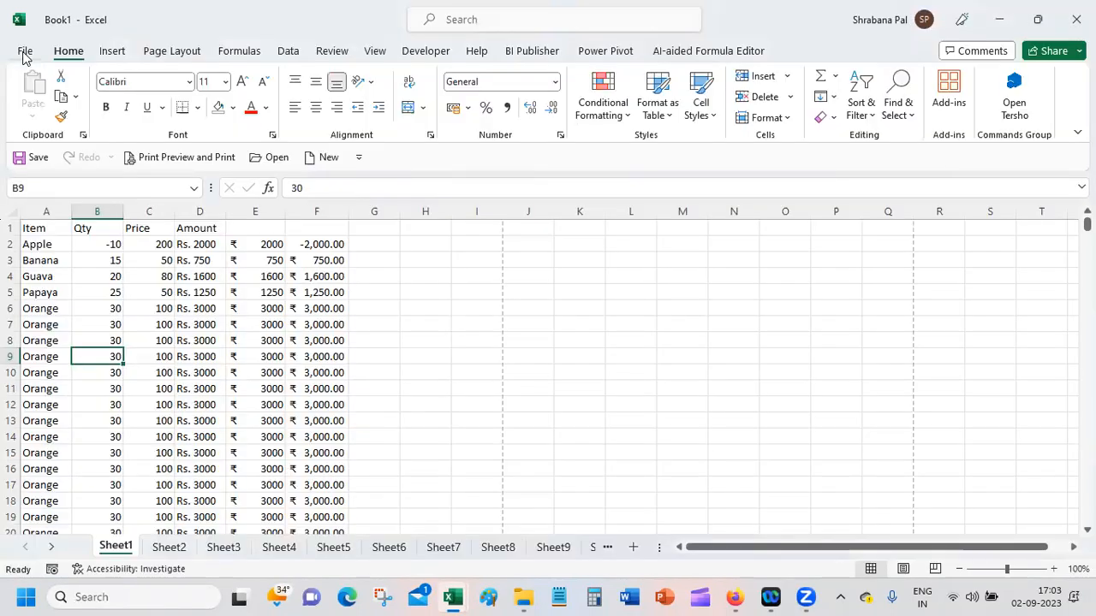
Step: Remove the Confidential and picture header from Sheet1's page setup by choosing the (none) header preset
{"action": "left_click", "coordinate": [169, 53]}
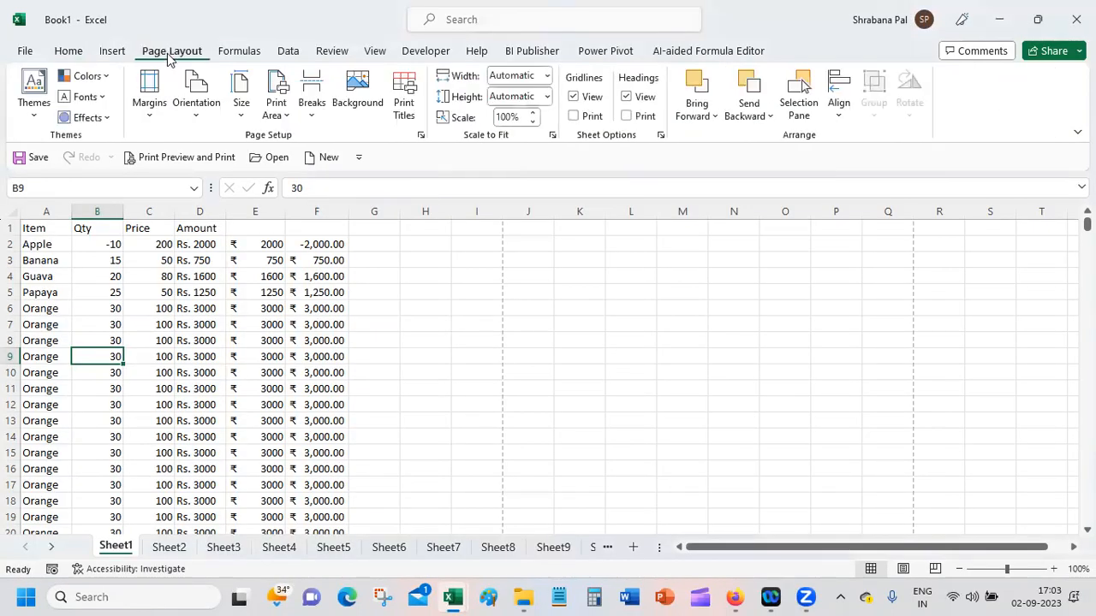
{"action": "left_click", "coordinate": [421, 136]}
{"action": "left_click", "coordinate": [619, 163]}
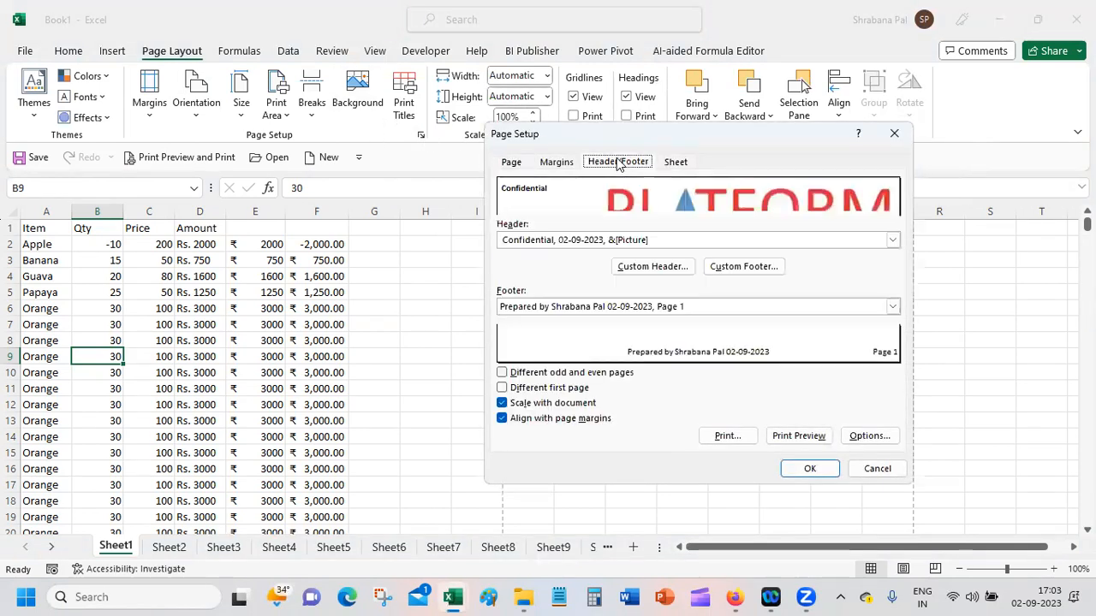
{"action": "left_click", "coordinate": [613, 240]}
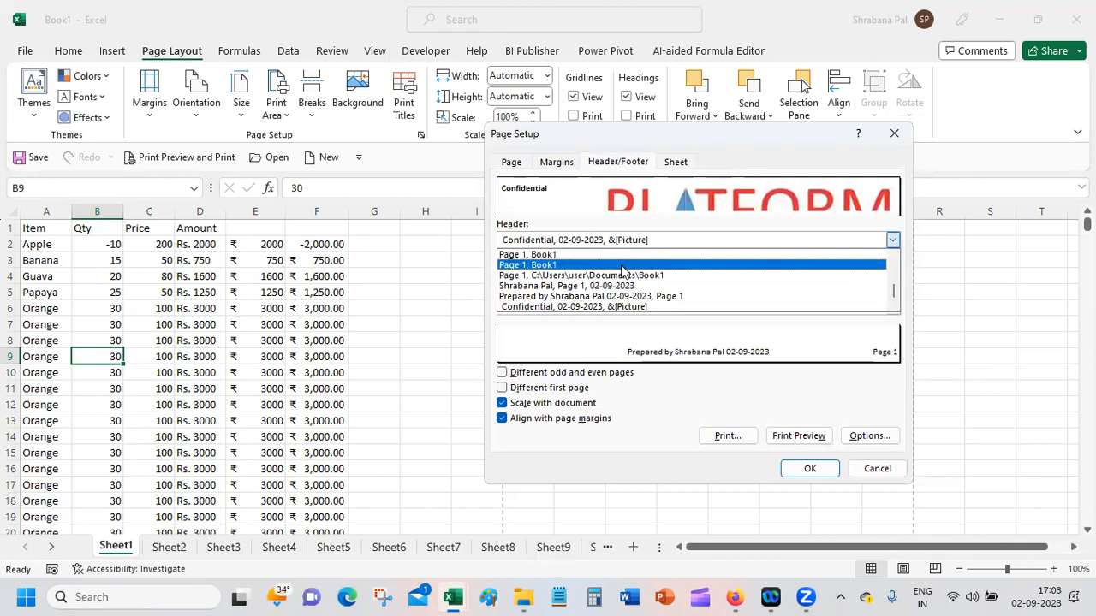
{"action": "left_click_drag", "start_coordinate": [894, 300], "coordinate": [895, 242]}
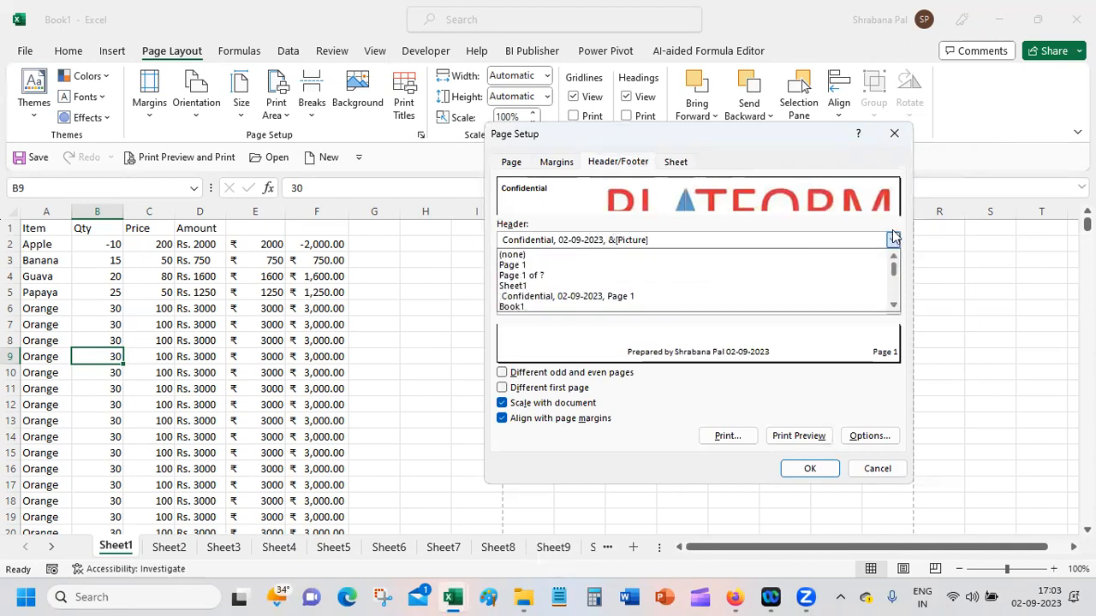
{"action": "left_click", "coordinate": [546, 256]}
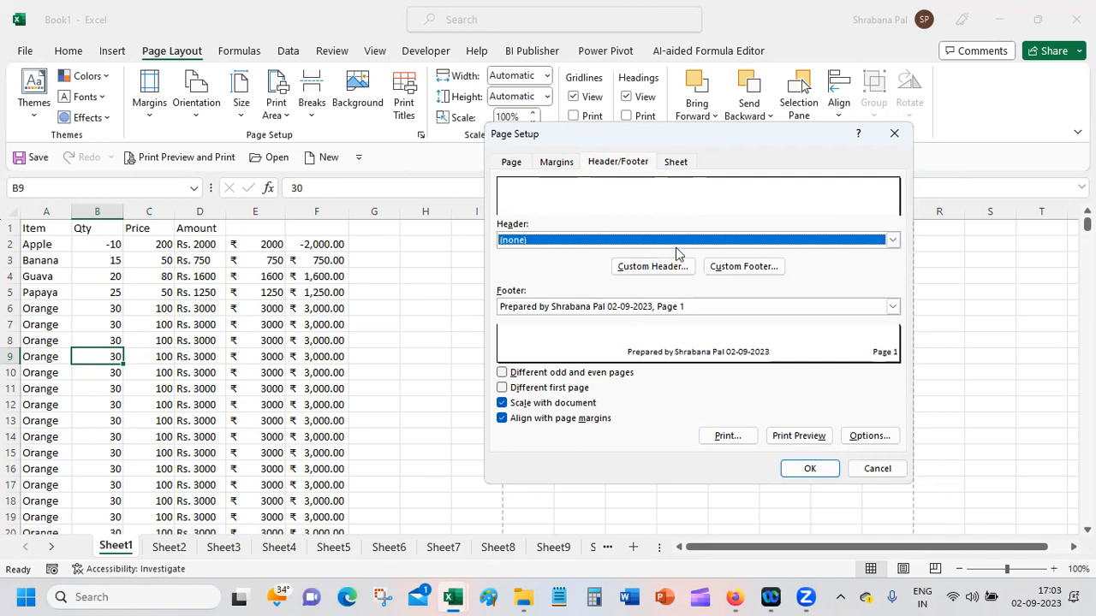
Step: Create a custom header with the file name in the left section and the sheet name in the center section
{"action": "left_click", "coordinate": [648, 267]}
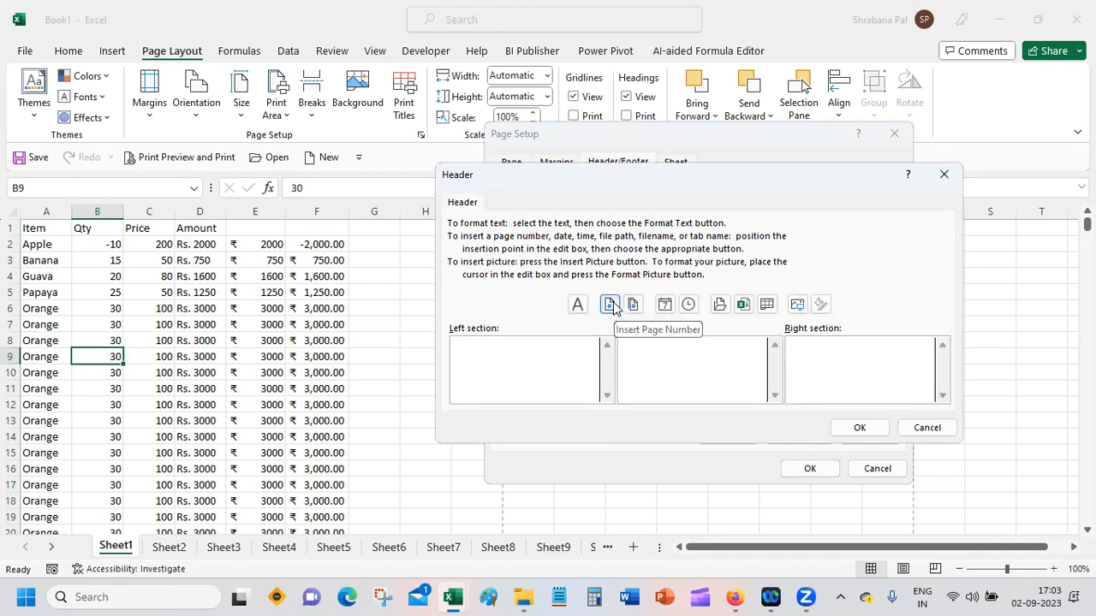
{"action": "left_click", "coordinate": [743, 305]}
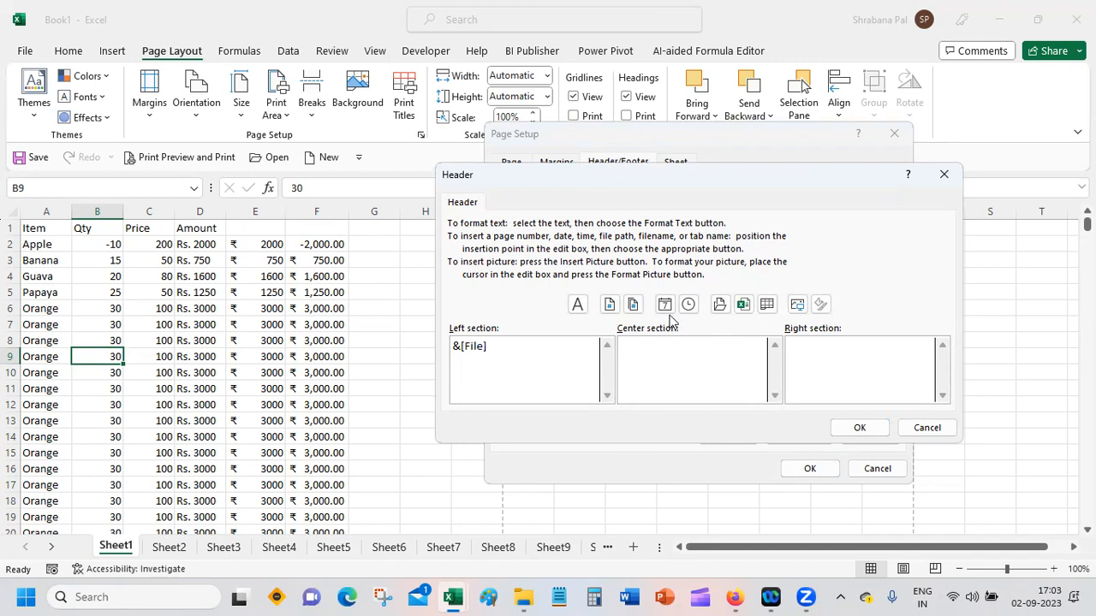
{"action": "left_click", "coordinate": [768, 306]}
Step: Set the custom header's right section to "Page: &[Page] of &[Pages]" and accept the header
{"action": "left_click", "coordinate": [904, 352]}
{"action": "type", "text": "Page:"}
{"action": "left_click", "coordinate": [608, 306]}
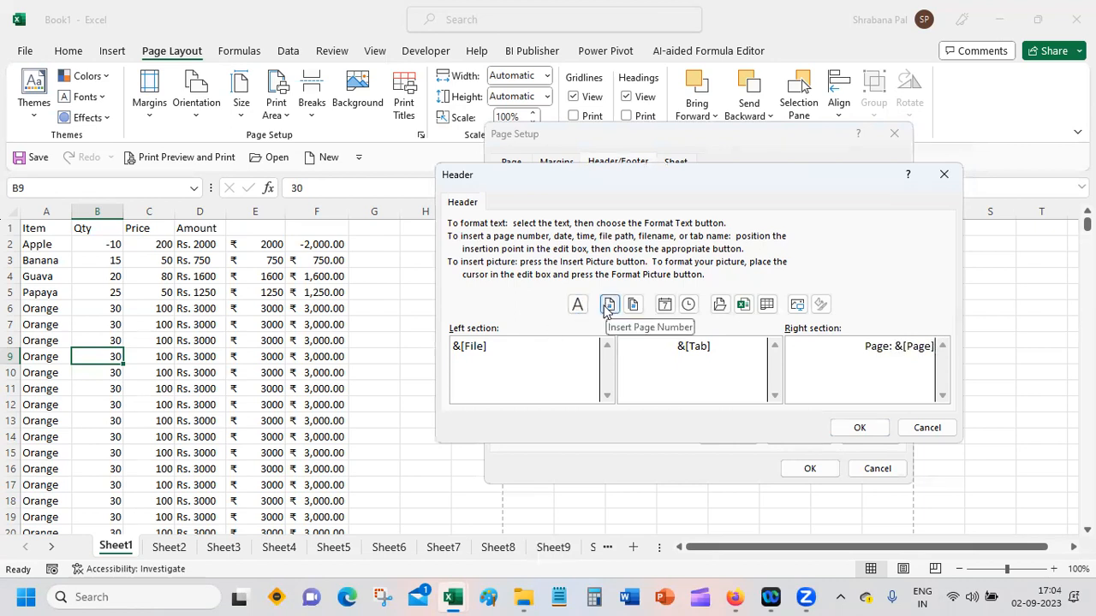
{"action": "type", "text": "of"}
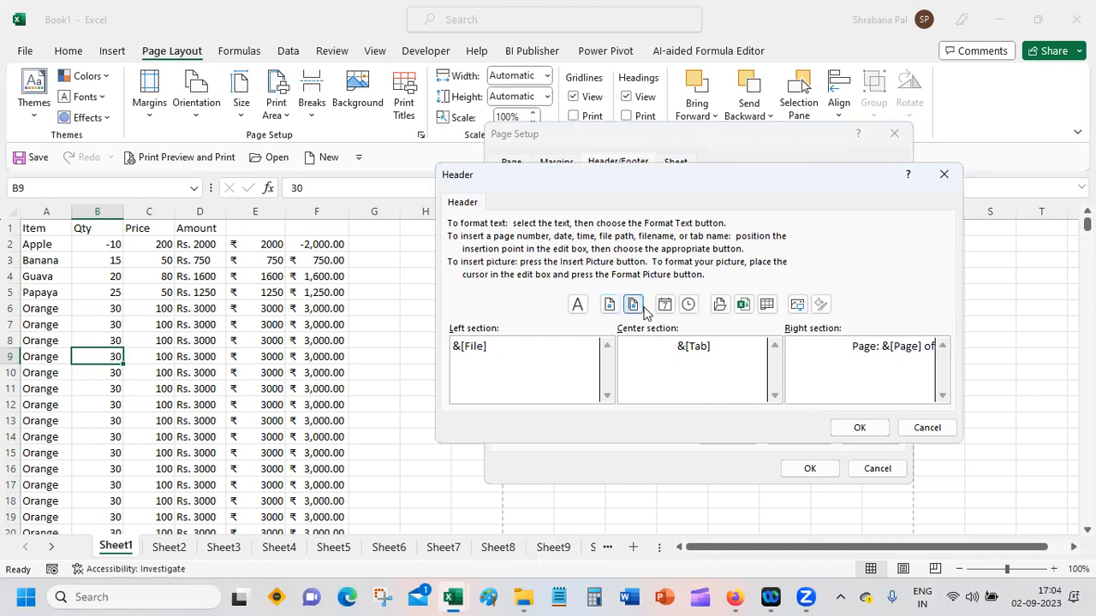
{"action": "left_click", "coordinate": [634, 305]}
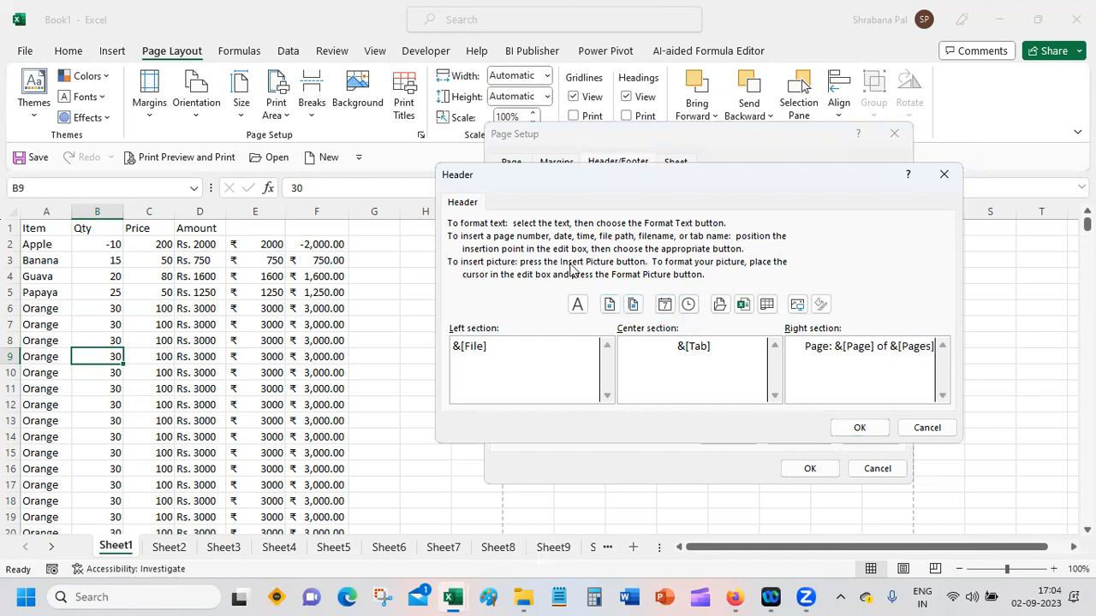
{"action": "left_click", "coordinate": [856, 428]}
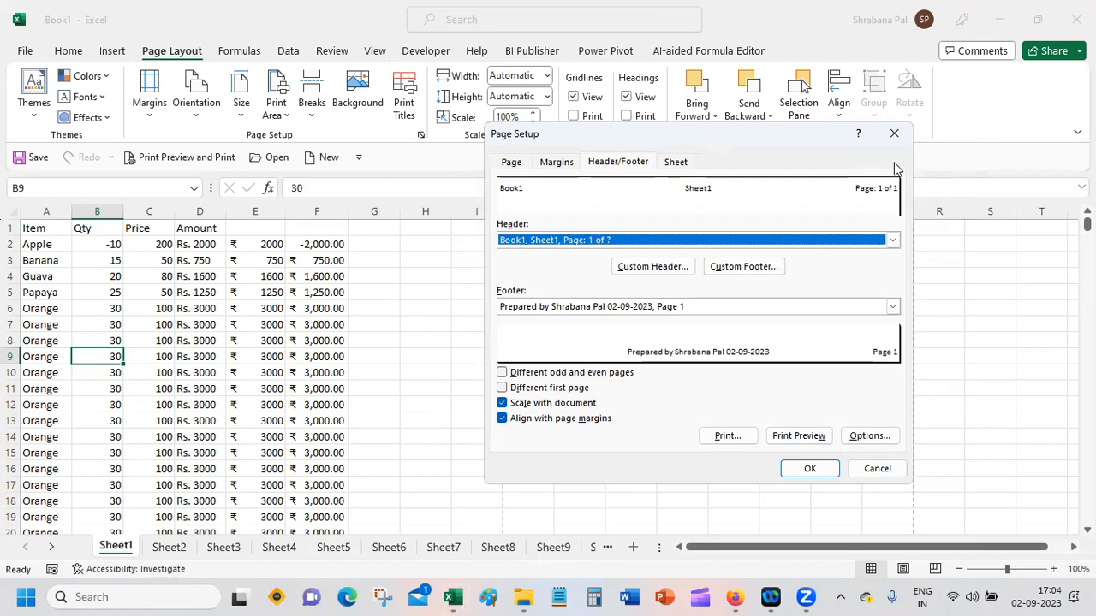
Step: Look over the custom footer sections without changing them, and apply the page setup
{"action": "left_click", "coordinate": [770, 267]}
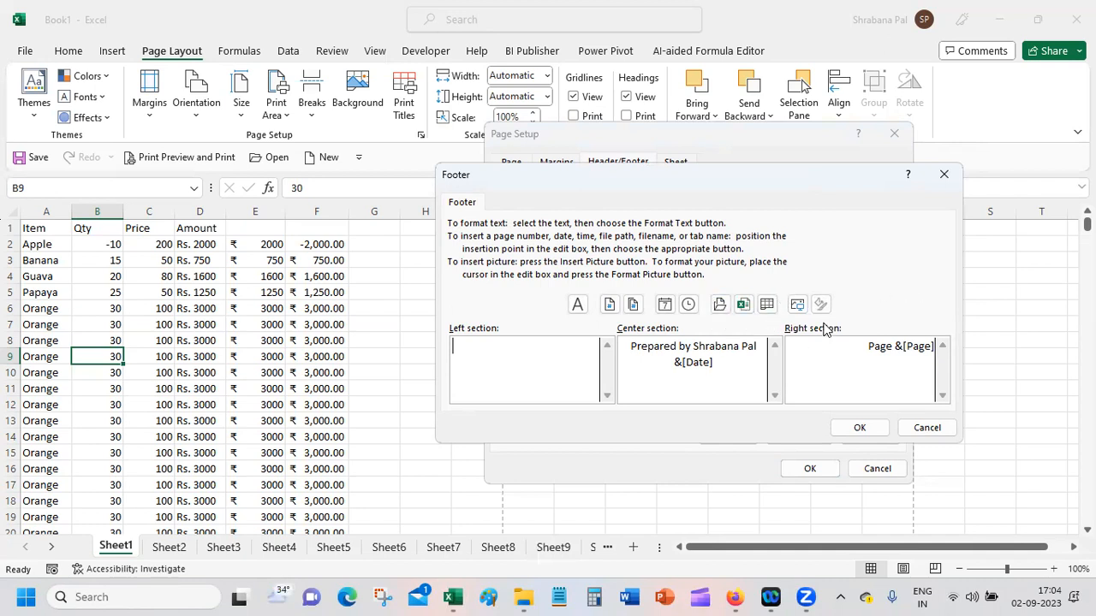
{"action": "left_click", "coordinate": [860, 427]}
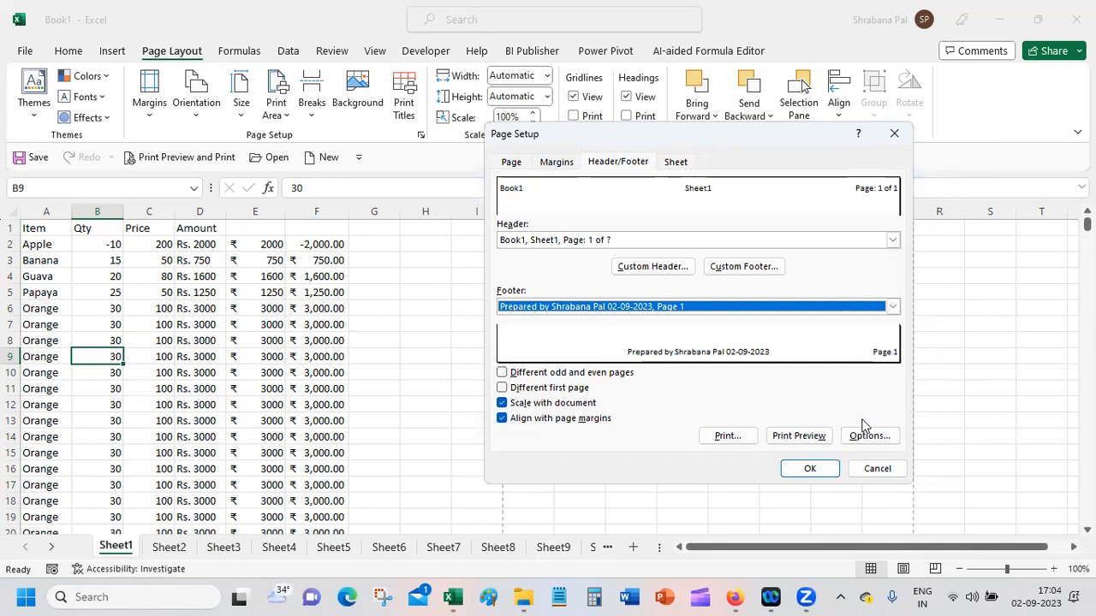
{"action": "left_click", "coordinate": [811, 469]}
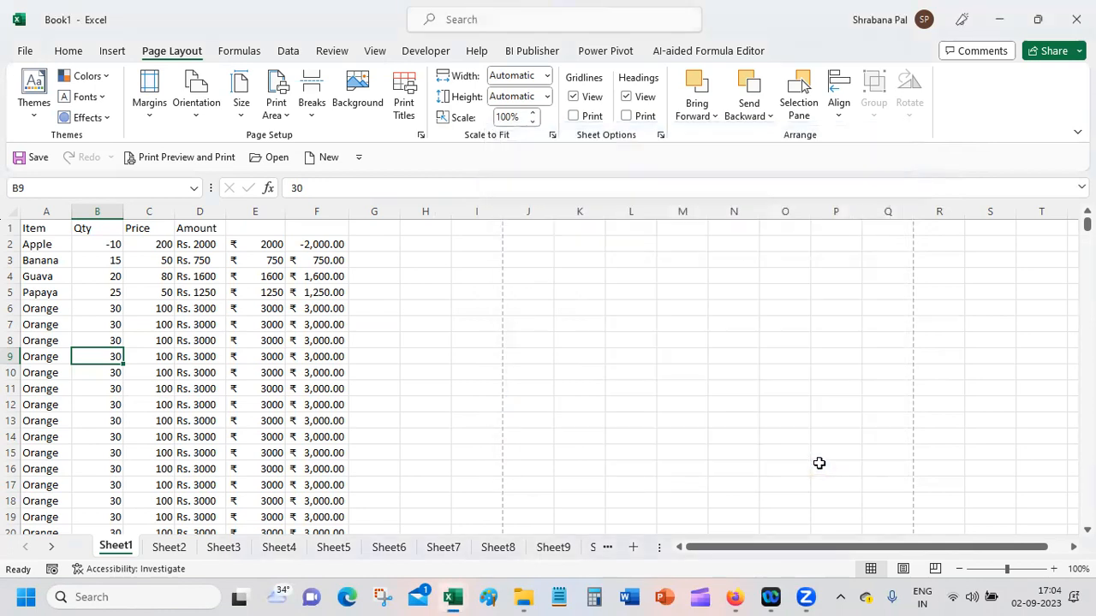
Step: Set the range A1:F6 on Sheet1 as the print area
{"action": "left_click", "coordinate": [486, 354]}
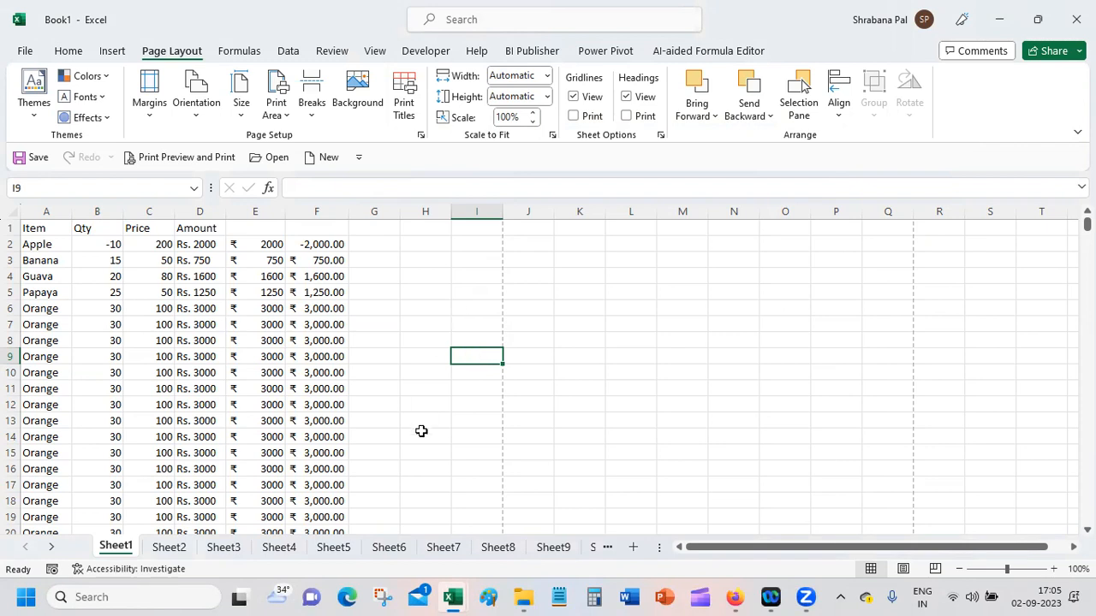
{"action": "left_click_drag", "start_coordinate": [38, 228], "coordinate": [336, 310]}
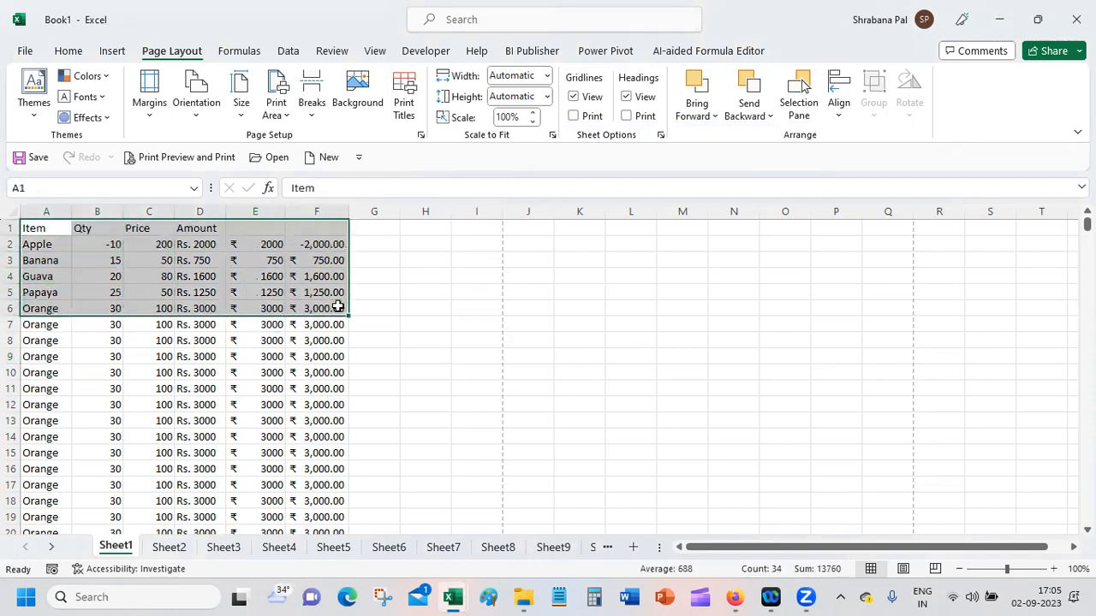
{"action": "left_click", "coordinate": [276, 110]}
{"action": "left_click", "coordinate": [318, 142]}
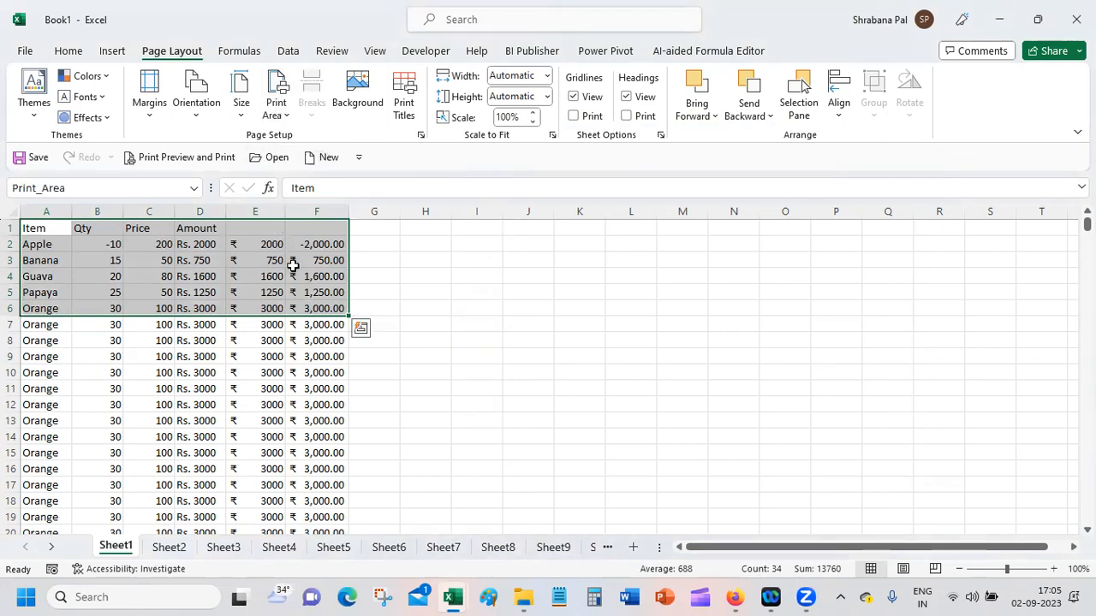
Step: Preview the print area and turn off horizontal and vertical centring on the page
{"action": "left_click", "coordinate": [191, 163]}
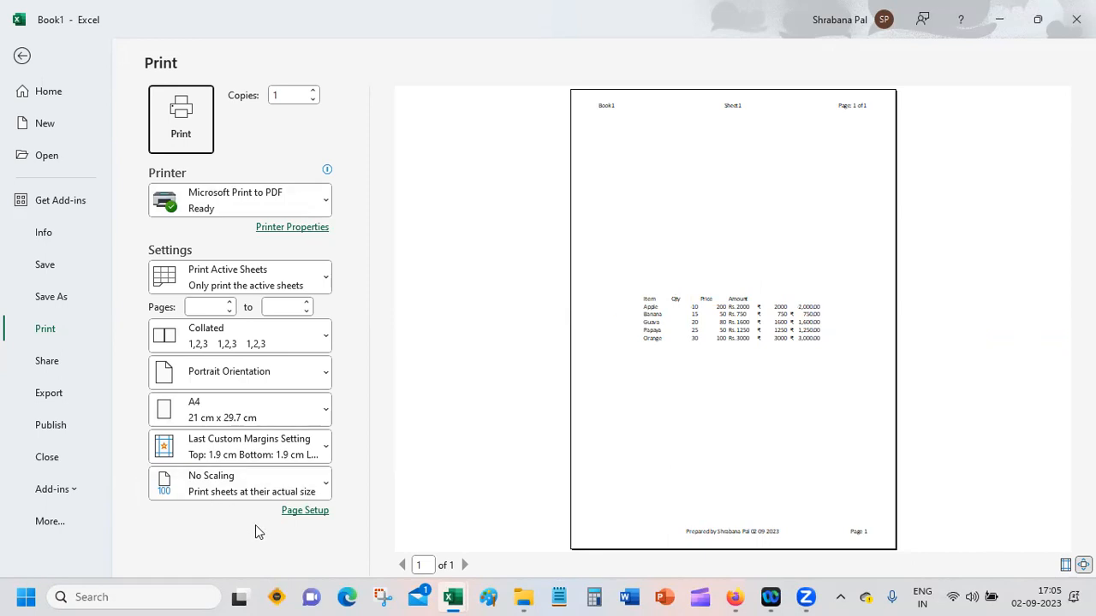
{"action": "left_click", "coordinate": [295, 510]}
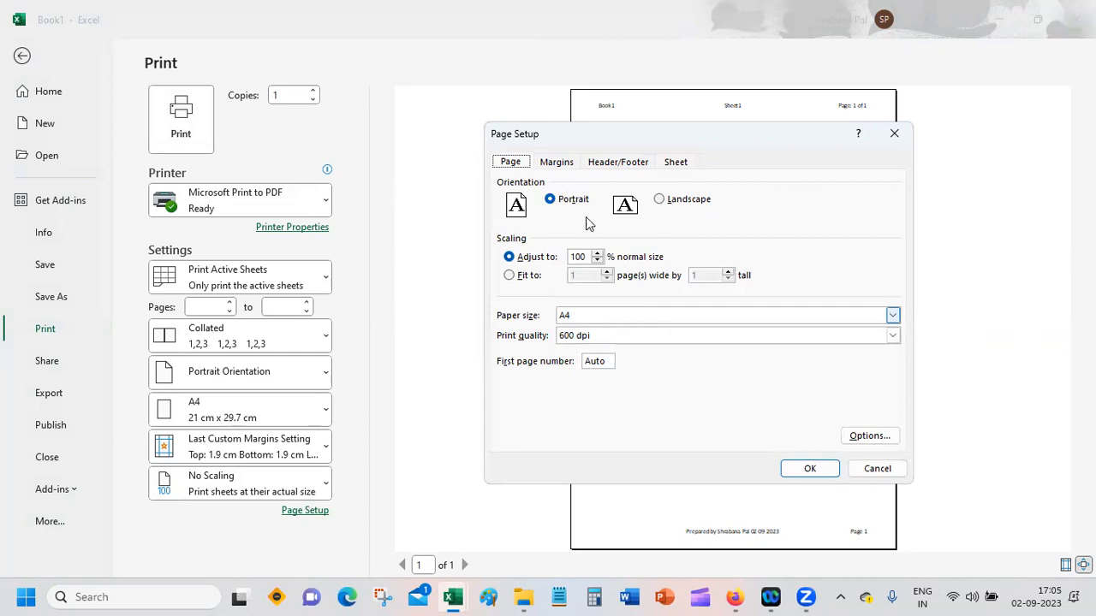
{"action": "left_click", "coordinate": [558, 161]}
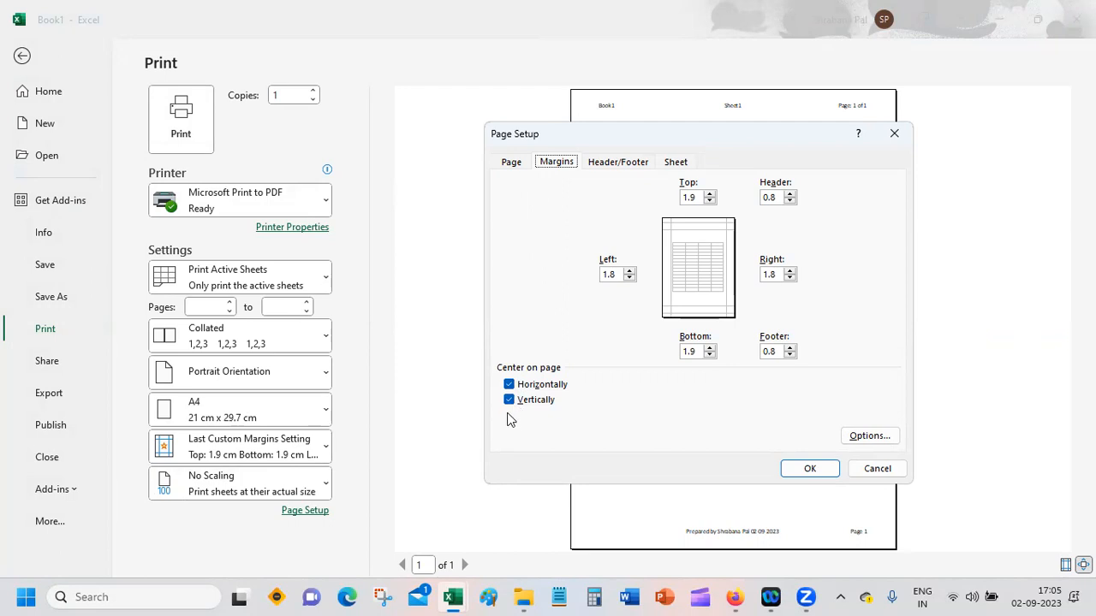
{"action": "left_click", "coordinate": [542, 385]}
{"action": "left_click", "coordinate": [541, 399]}
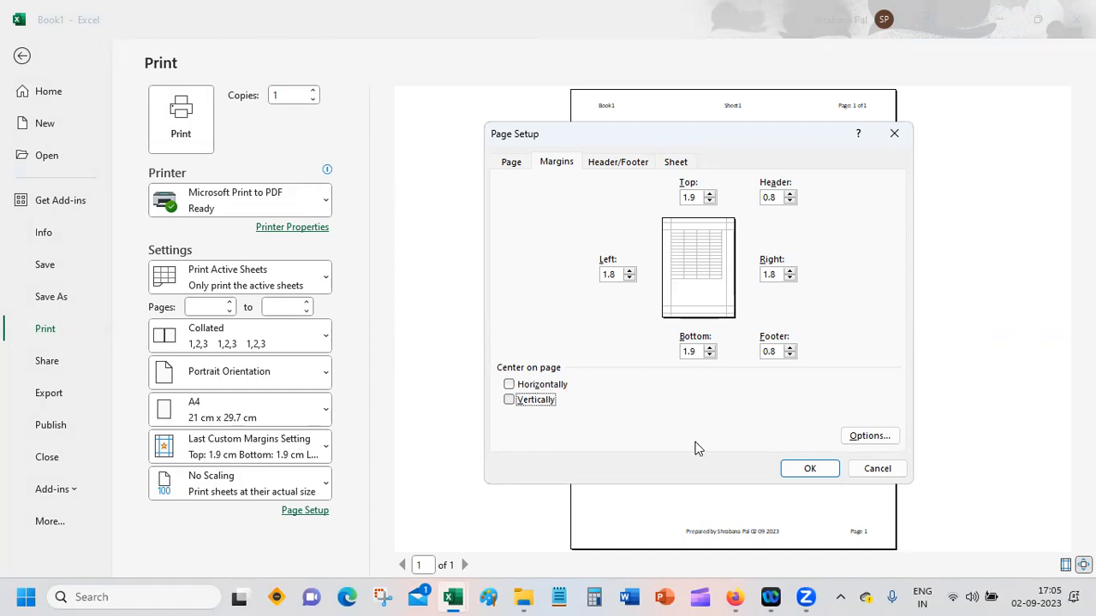
{"action": "left_click", "coordinate": [793, 473]}
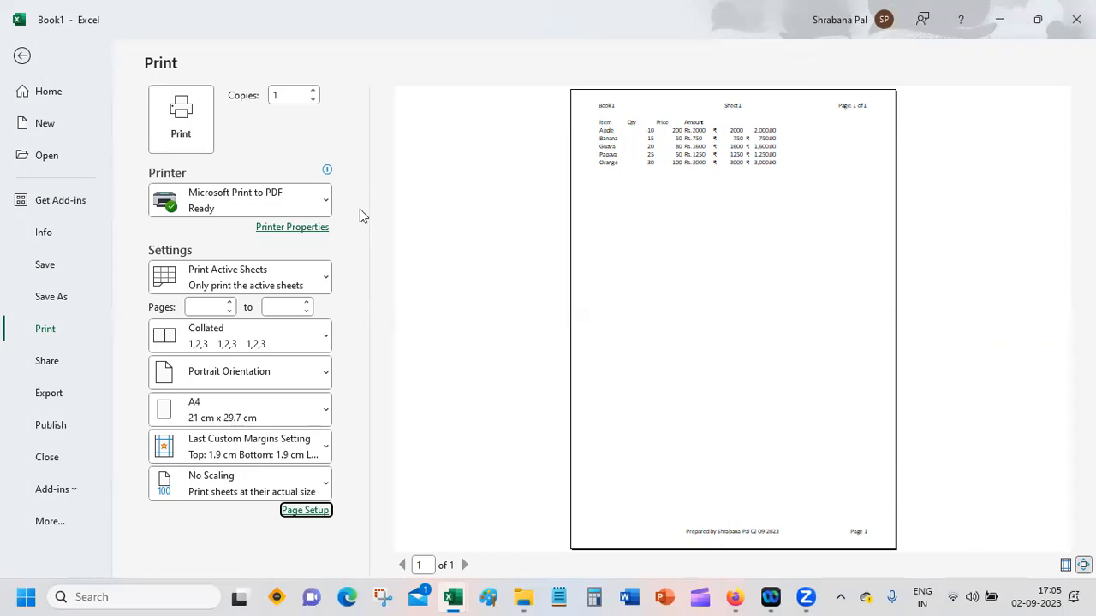
Step: Center the printout horizontally and vertically on the page again, and return to the sheet
{"action": "left_click", "coordinate": [318, 516]}
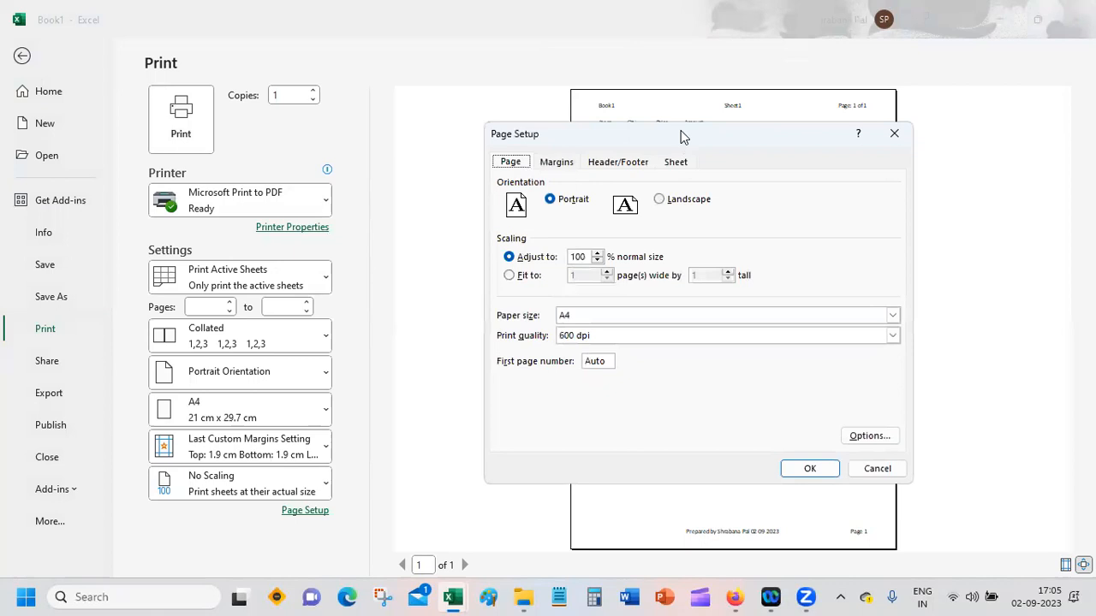
{"action": "left_click", "coordinate": [563, 162]}
{"action": "left_click", "coordinate": [508, 385]}
{"action": "left_click", "coordinate": [508, 403]}
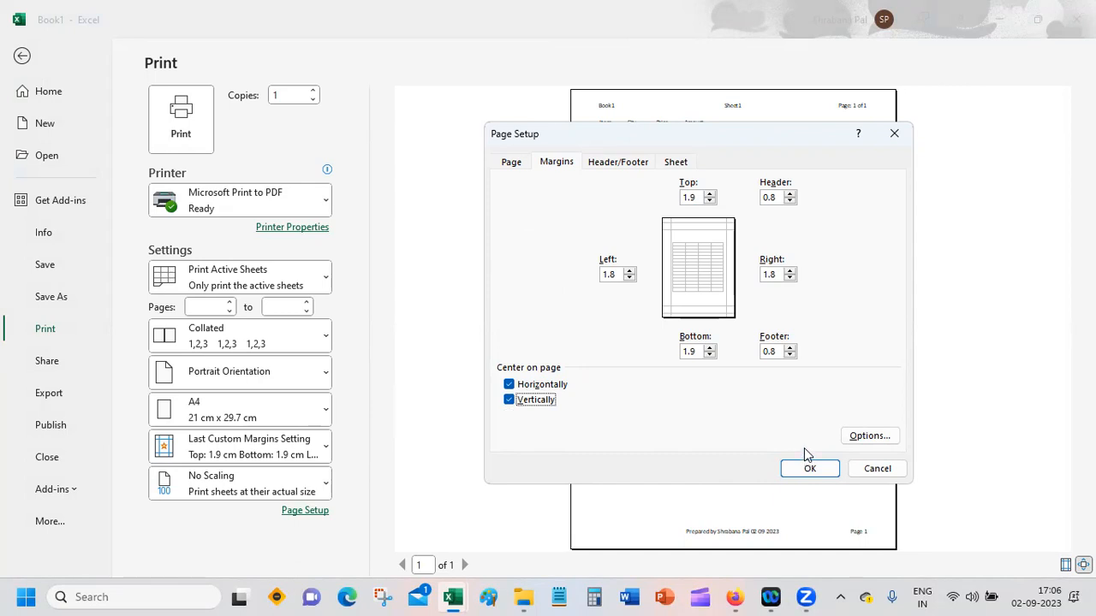
{"action": "left_click", "coordinate": [811, 469]}
{"action": "left_click", "coordinate": [811, 469]}
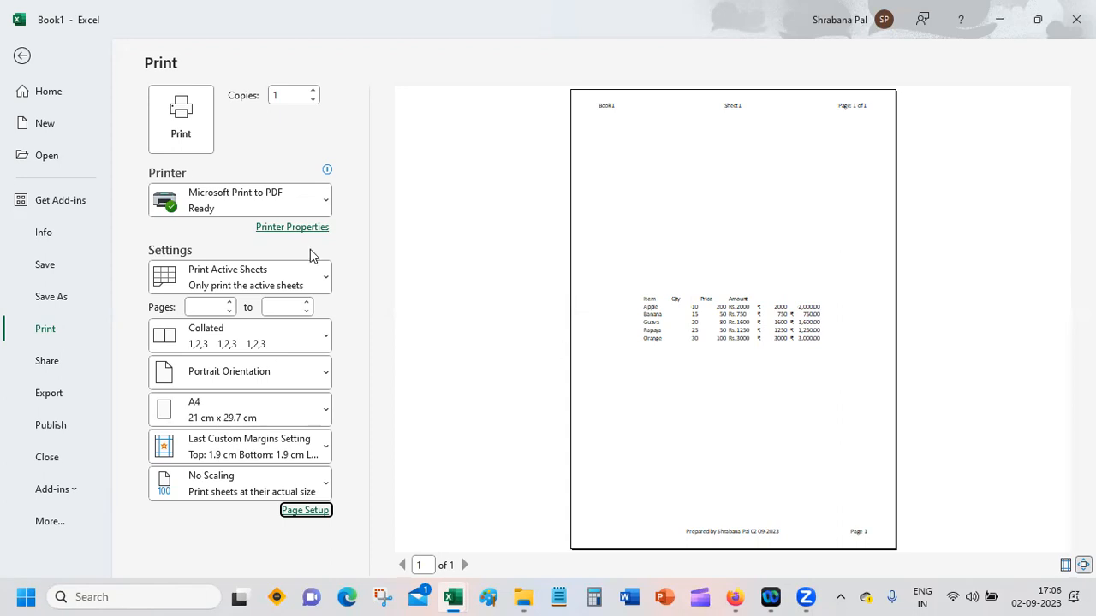
{"action": "left_click", "coordinate": [21, 59]}
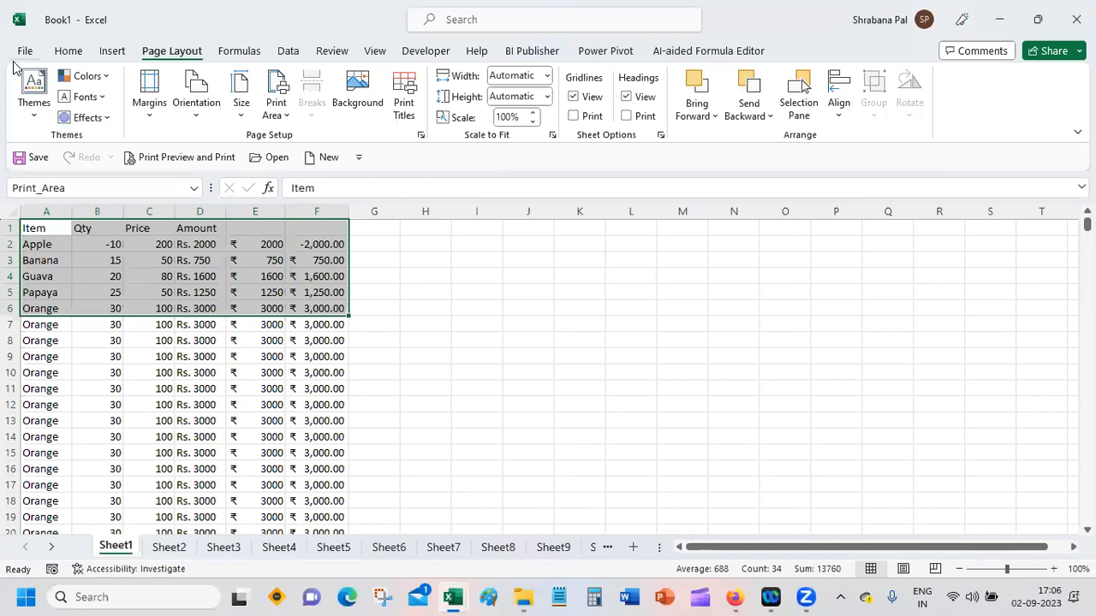
Step: Review the page setup's header and footer, orientation and scaling, margins, and sheet print settings without changing them
{"action": "left_click", "coordinate": [62, 226]}
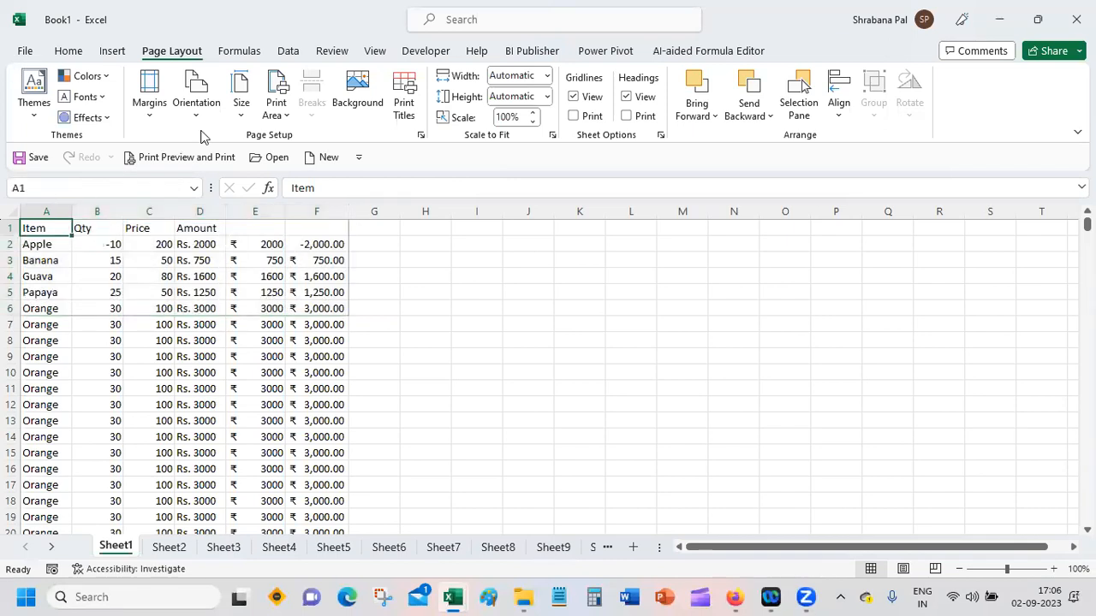
{"action": "left_click", "coordinate": [420, 135]}
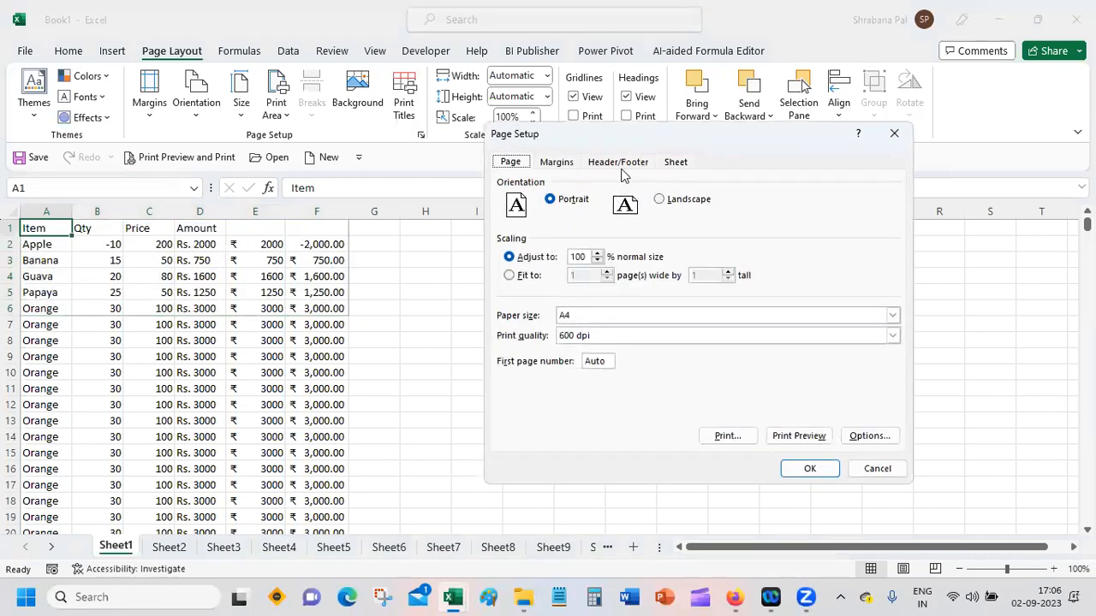
{"action": "left_click", "coordinate": [624, 163]}
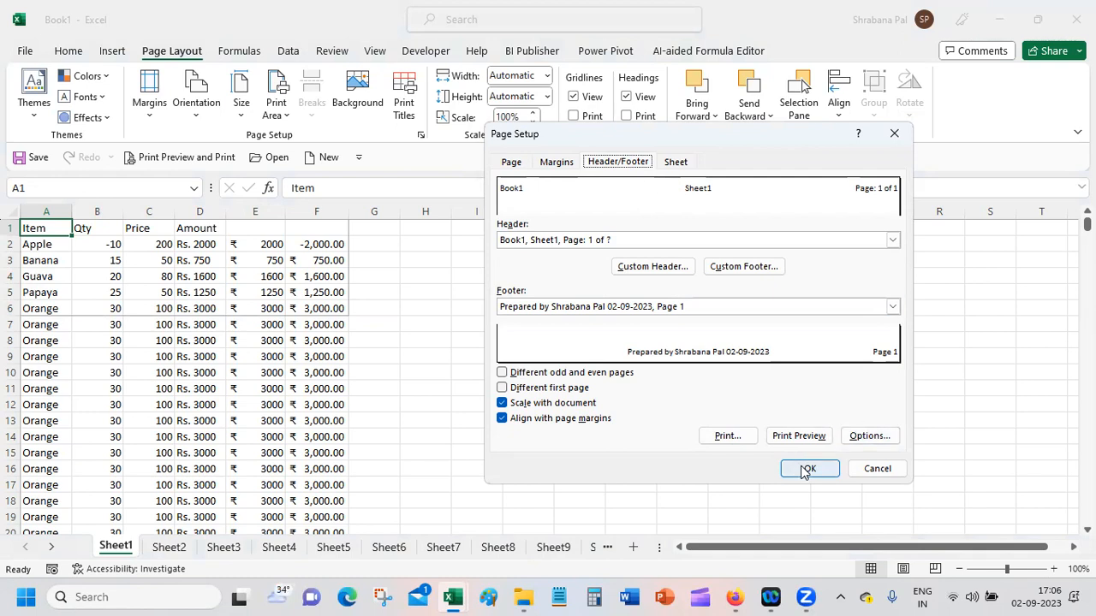
{"action": "left_click", "coordinate": [659, 268]}
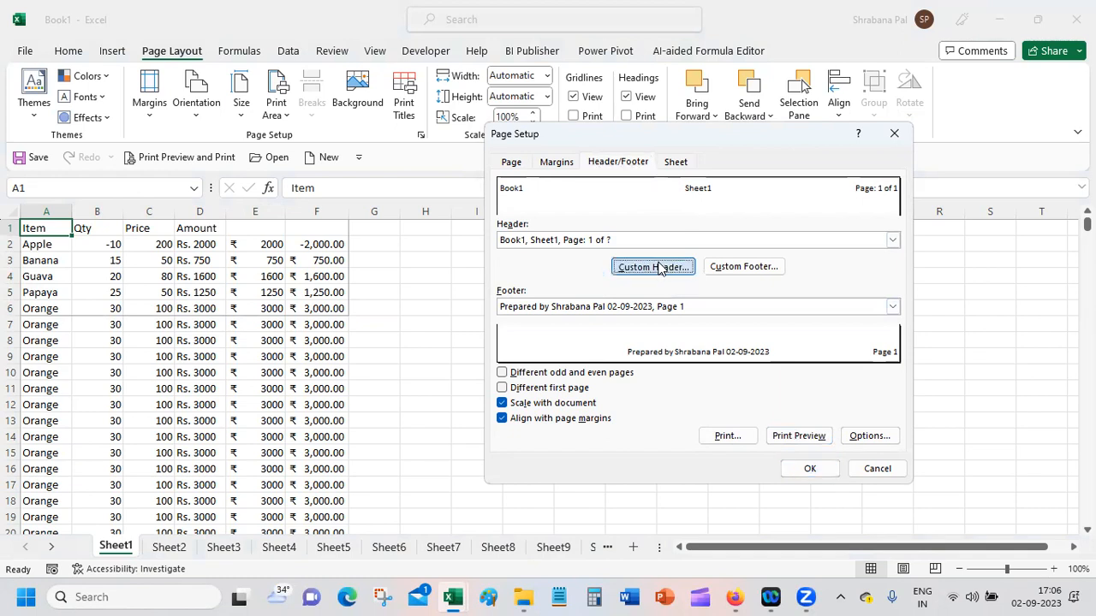
{"action": "left_click", "coordinate": [944, 174]}
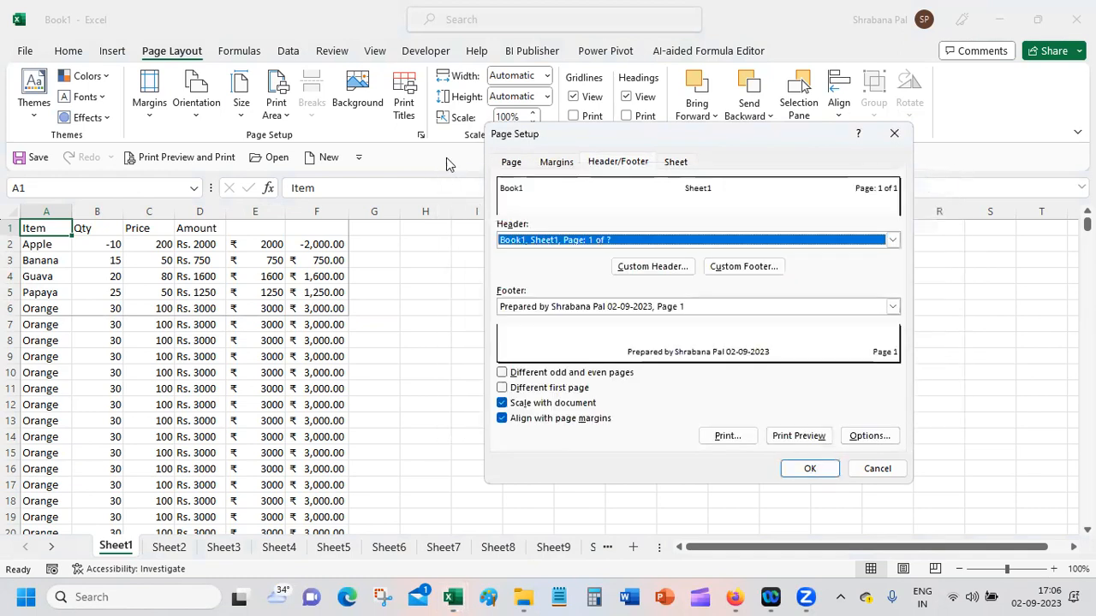
{"action": "left_click", "coordinate": [522, 166]}
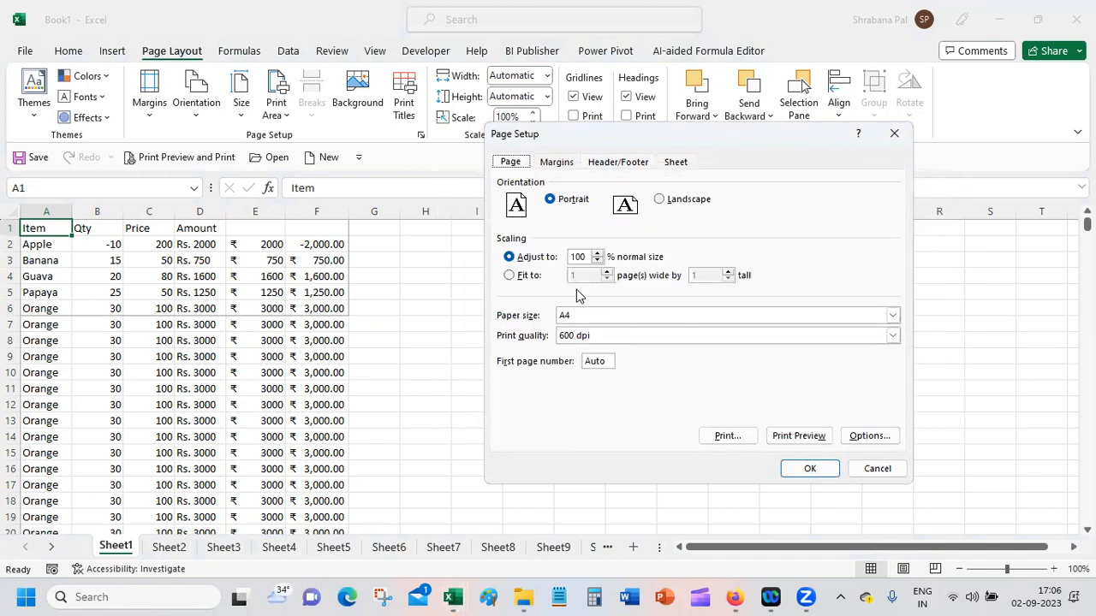
{"action": "left_click", "coordinate": [549, 166]}
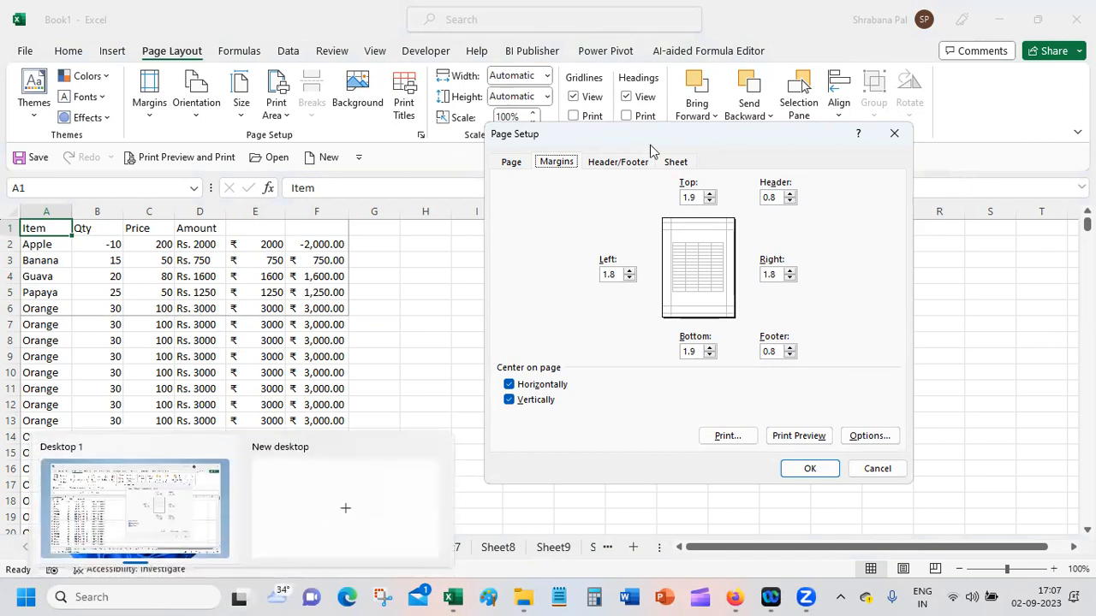
{"action": "left_click", "coordinate": [675, 161]}
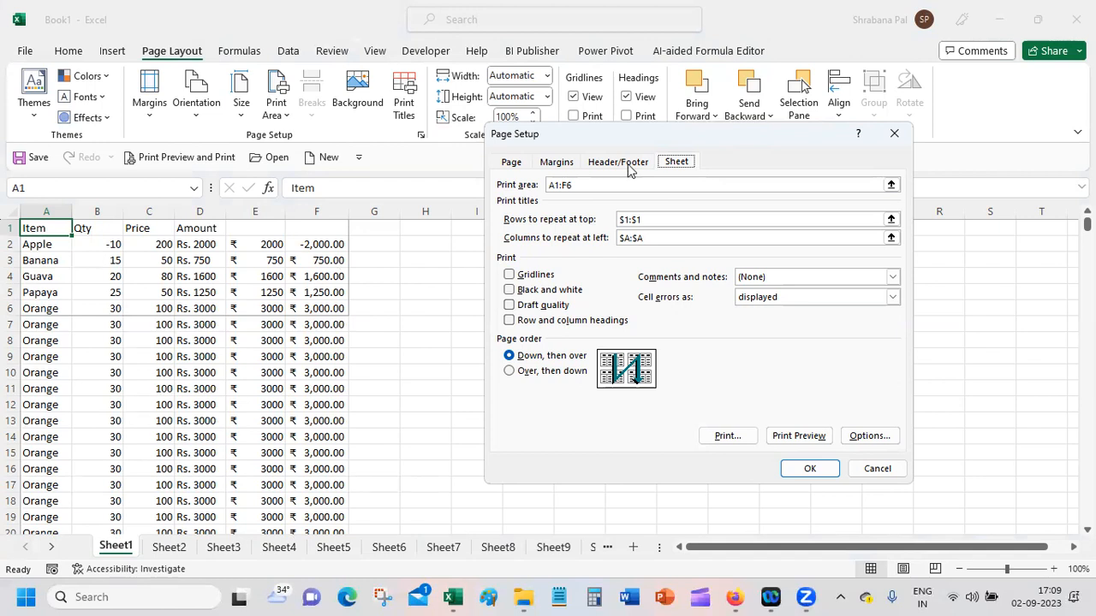
Step: Leave the page setup without changes and insert a blank column before column E
{"action": "left_click", "coordinate": [890, 471]}
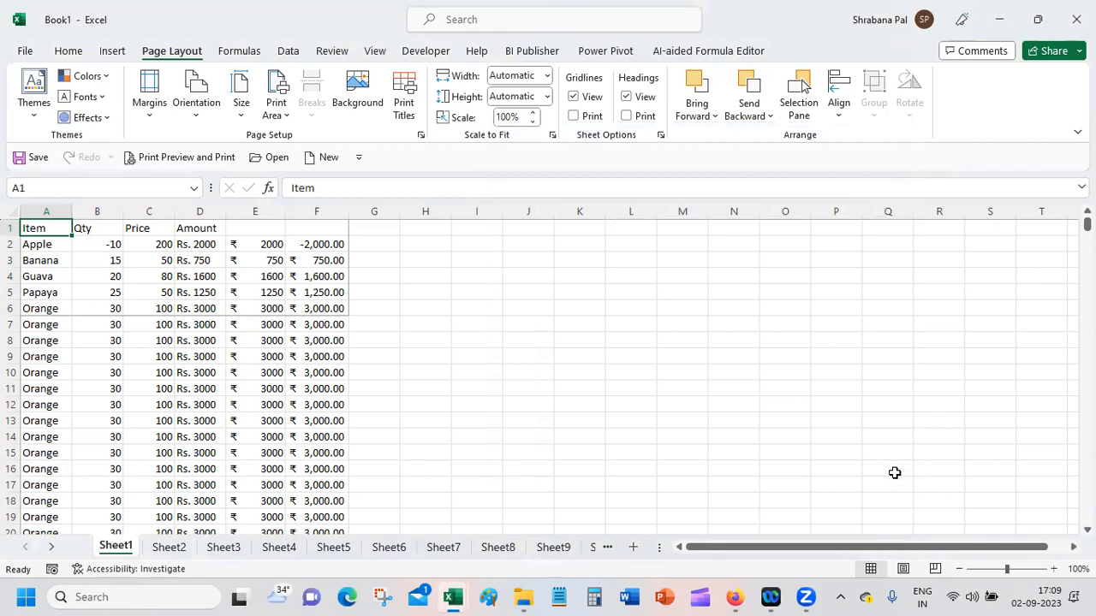
{"action": "left_click", "coordinate": [257, 211]}
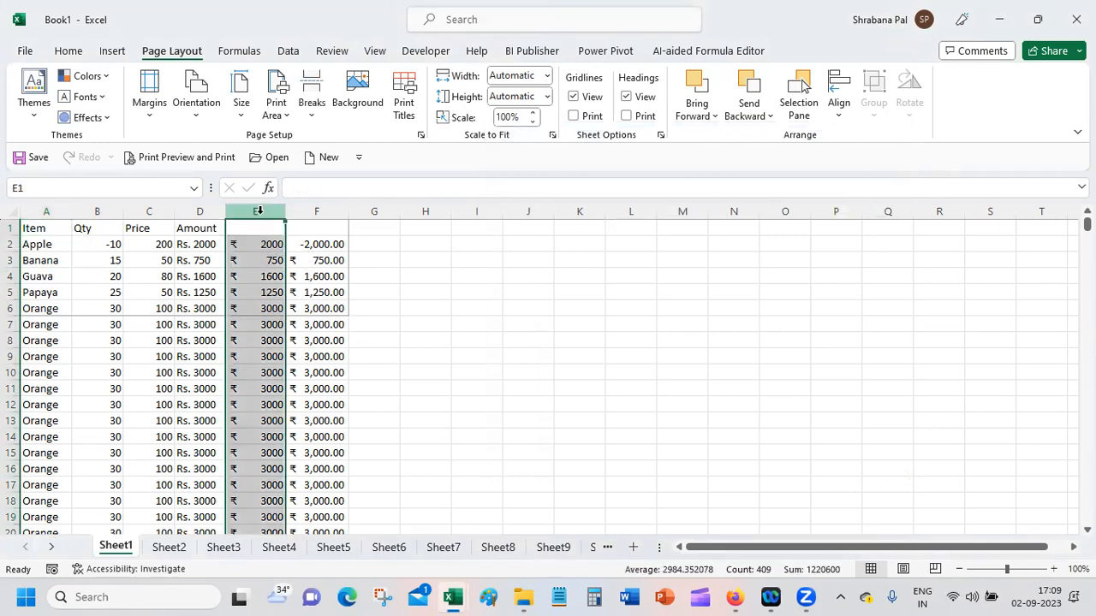
{"action": "right_click", "coordinate": [258, 210]}
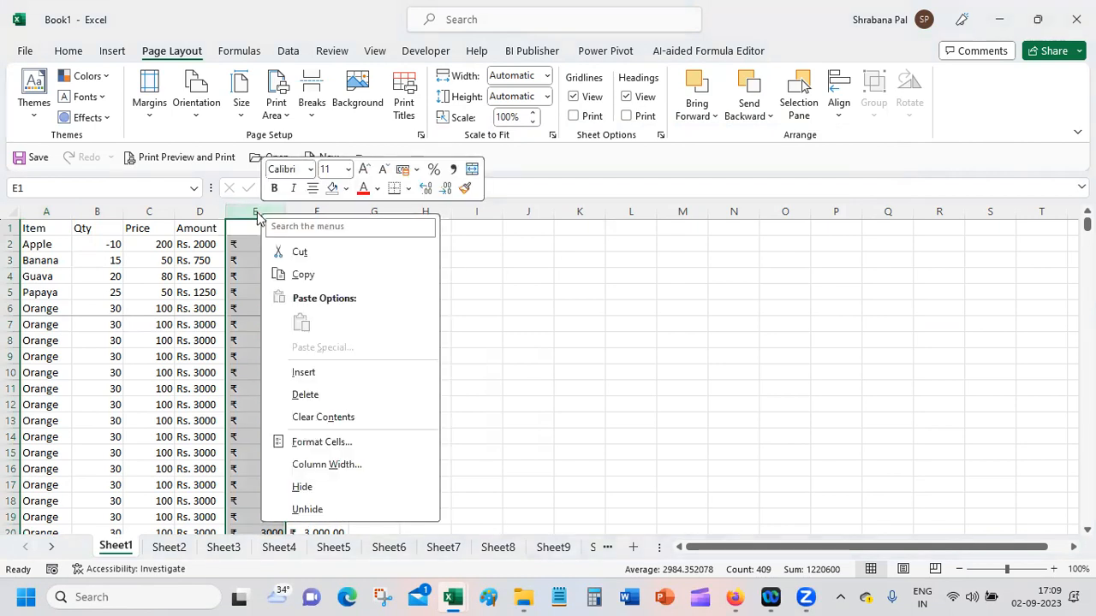
{"action": "left_click", "coordinate": [350, 373]}
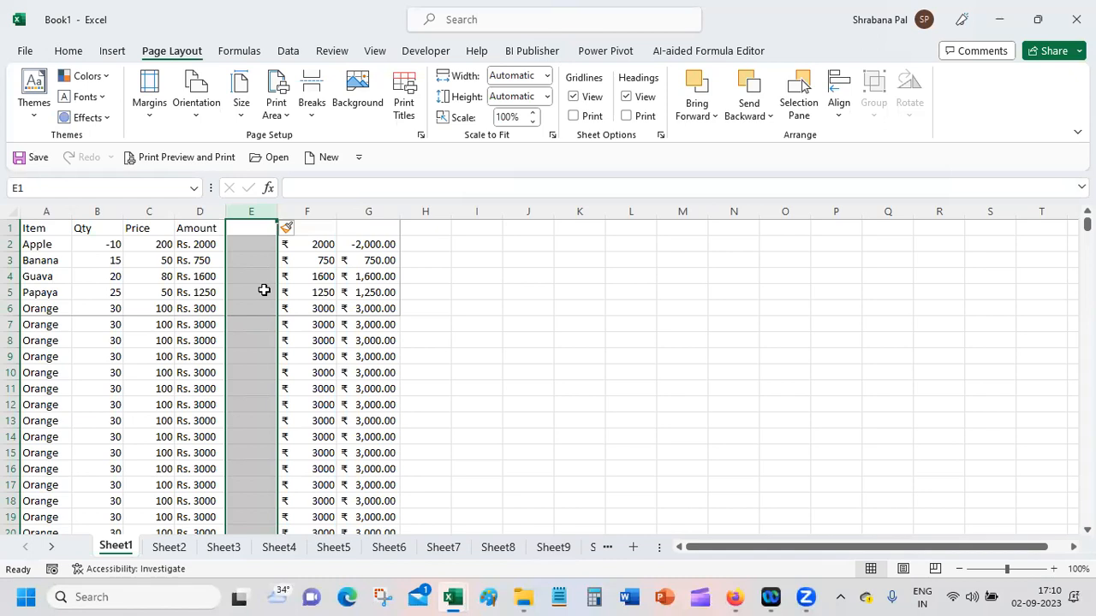
Step: Switch to the Google Meet call, try to mute the speaking participant, and return to the Excel workbook
{"action": "mouse_move", "coordinate": [733, 596]}
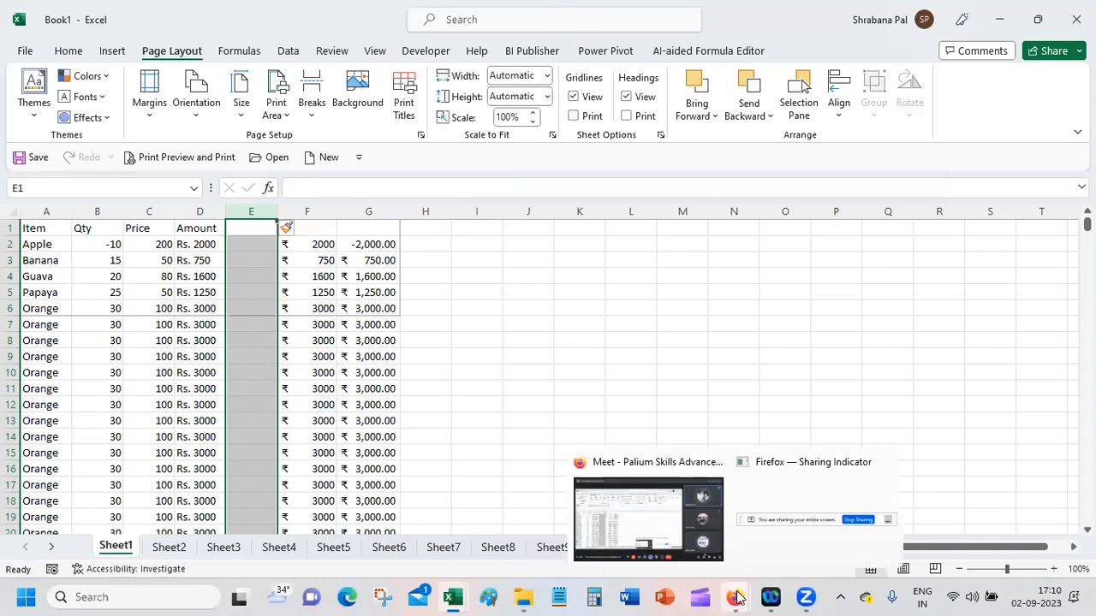
{"action": "left_click", "coordinate": [650, 520]}
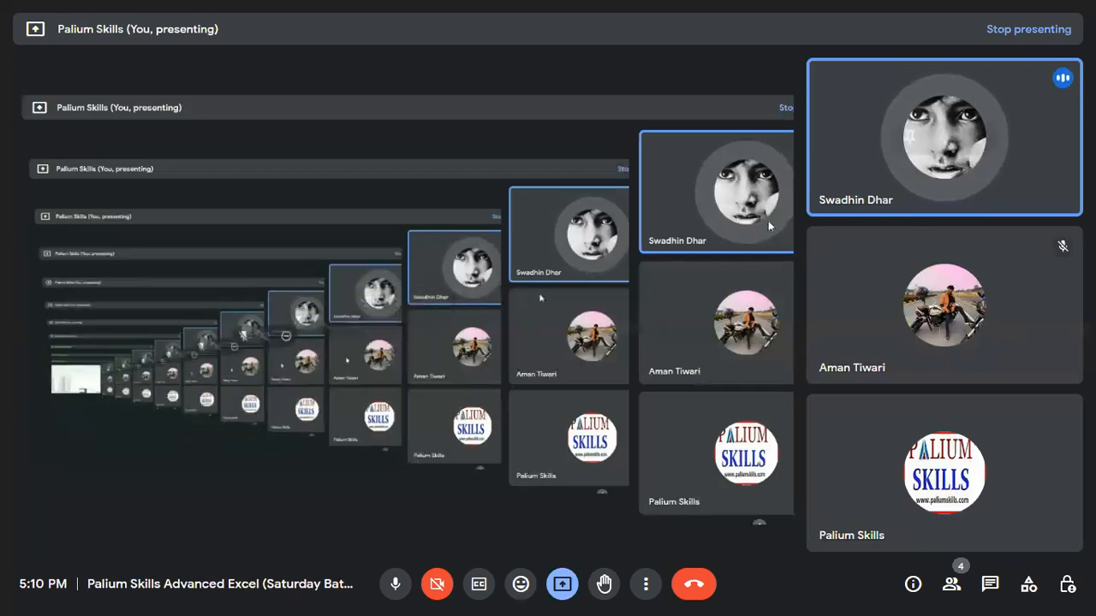
{"action": "mouse_move", "coordinate": [1064, 86]}
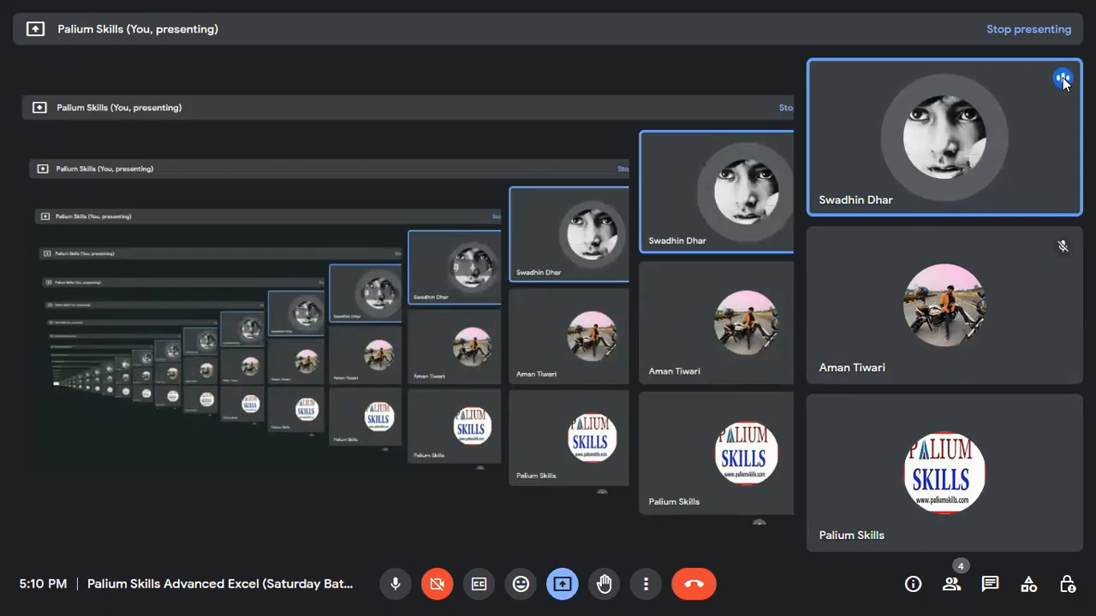
{"action": "left_click", "coordinate": [945, 137]}
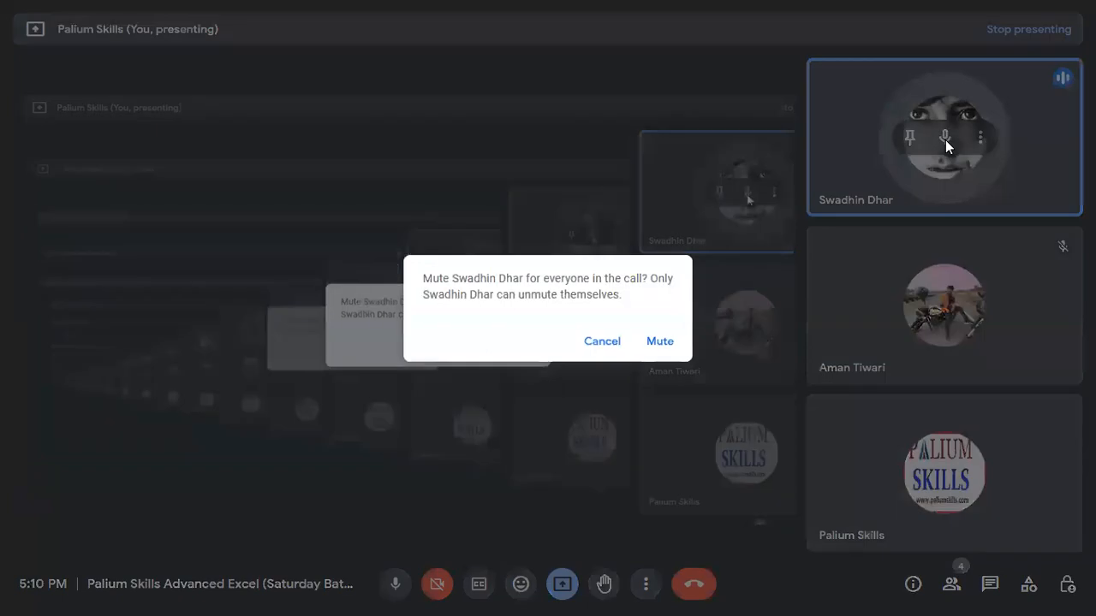
{"action": "left_click", "coordinate": [600, 340]}
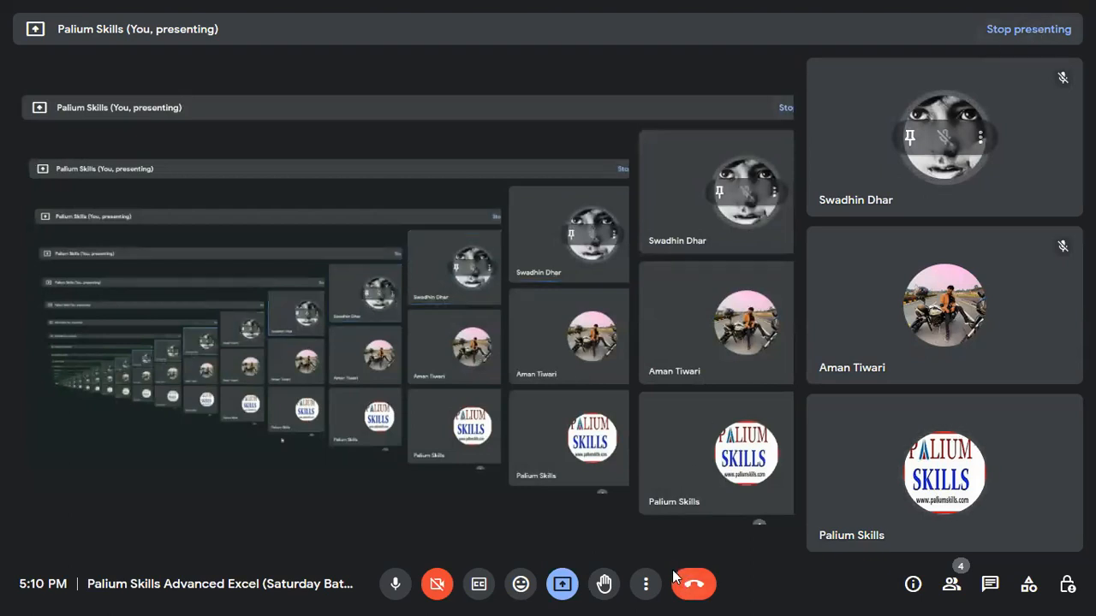
{"action": "key", "text": "alt+Tab"}
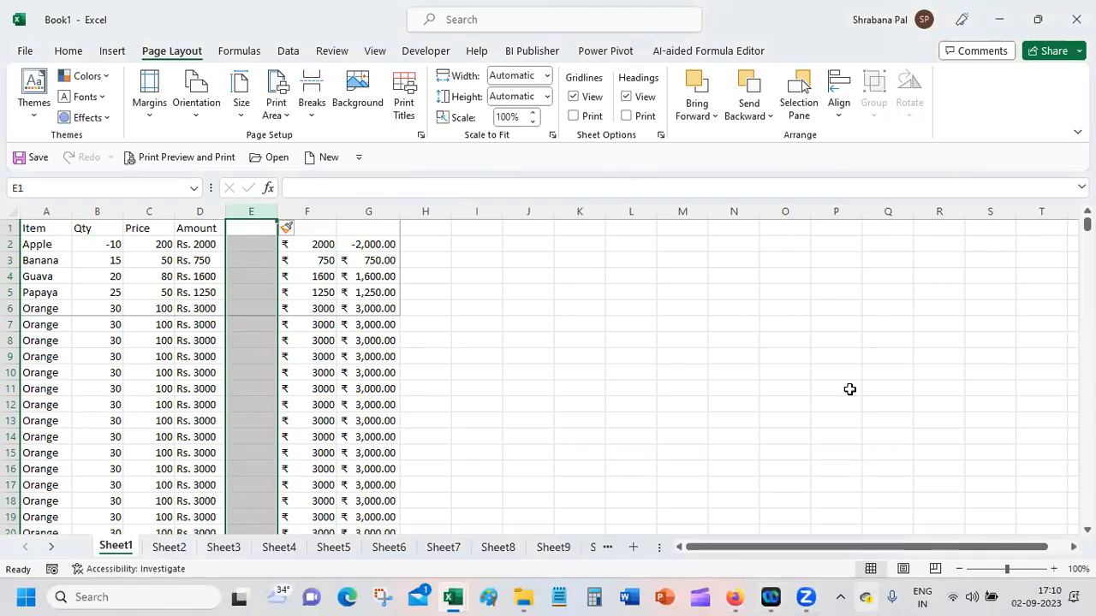
Step: Insert another blank column before column E on Sheet1
{"action": "left_click", "coordinate": [392, 373]}
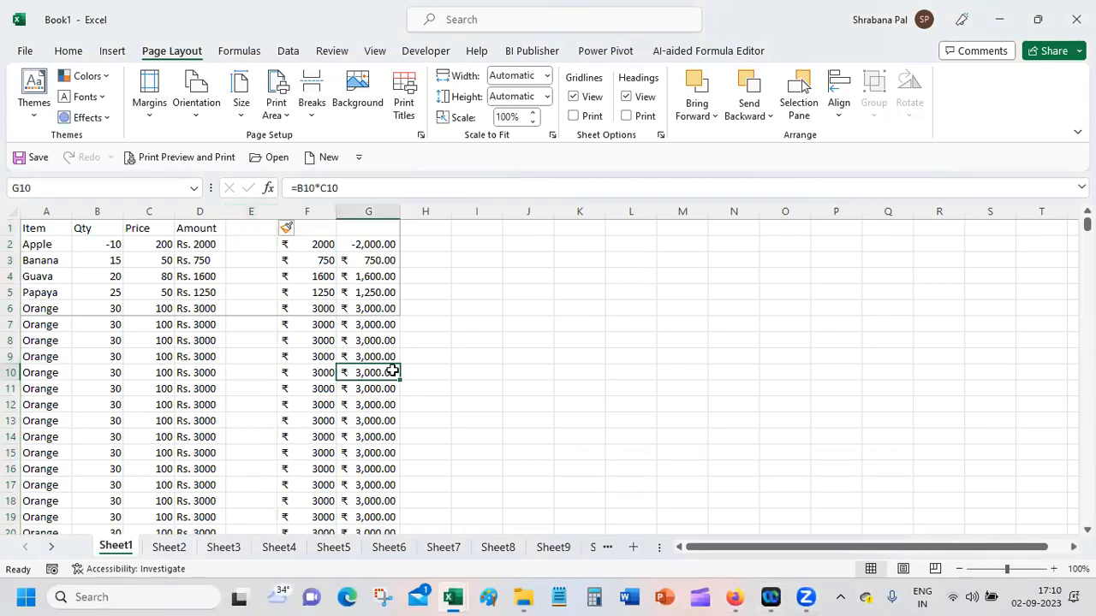
{"action": "left_click", "coordinate": [249, 213]}
{"action": "right_click", "coordinate": [249, 215]}
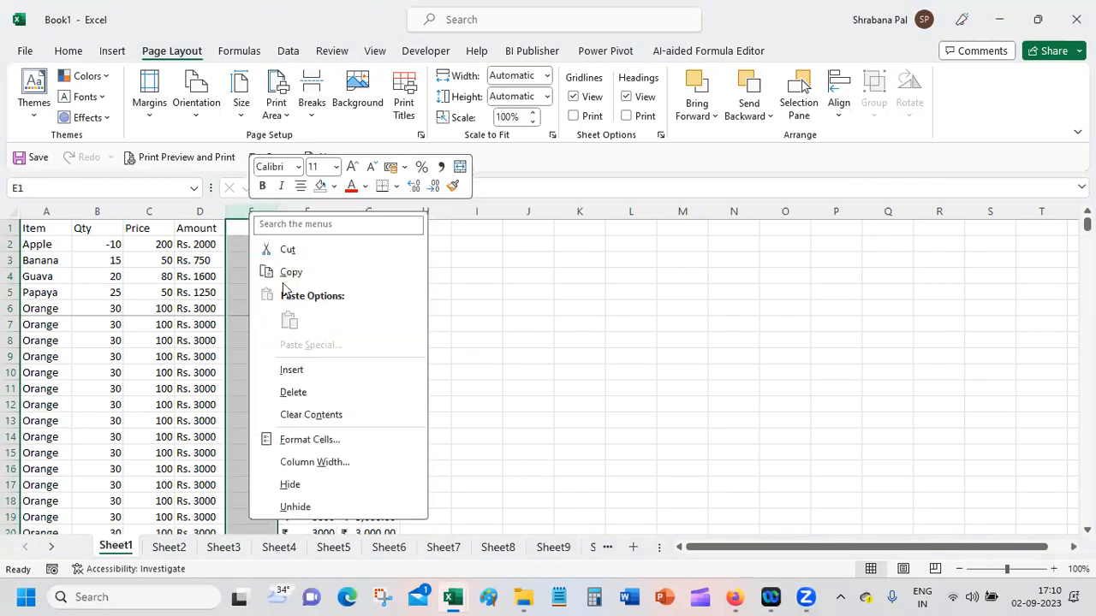
{"action": "left_click", "coordinate": [315, 368]}
{"action": "left_click", "coordinate": [243, 209]}
{"action": "left_click", "coordinate": [243, 209]}
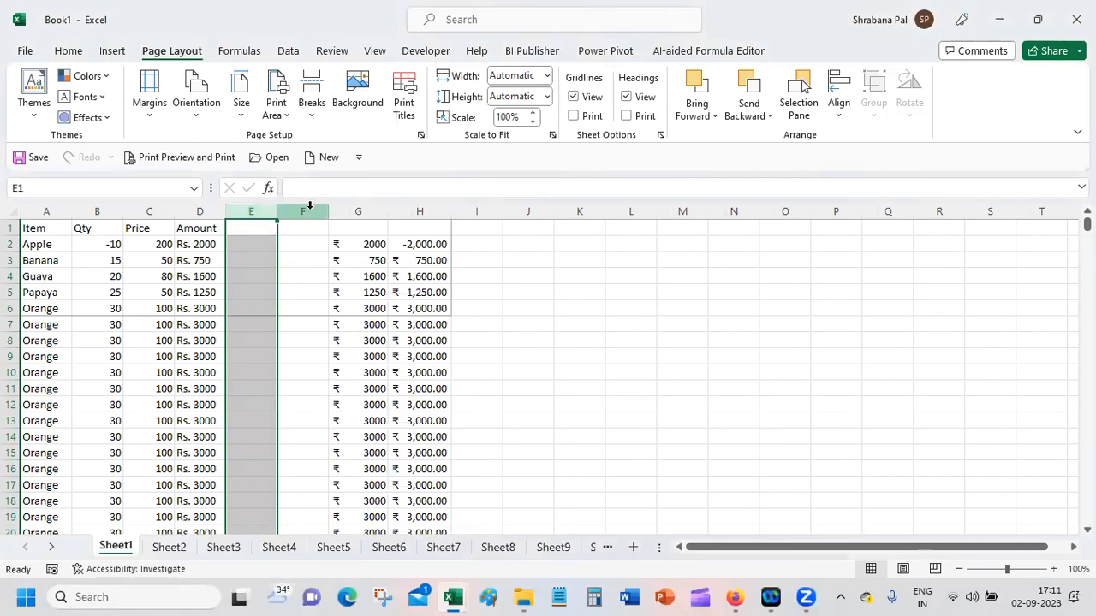
Step: Delete the two blank columns E and F from Sheet1
{"action": "left_click", "coordinate": [307, 206], "text": "shift"}
{"action": "right_click", "coordinate": [312, 211]}
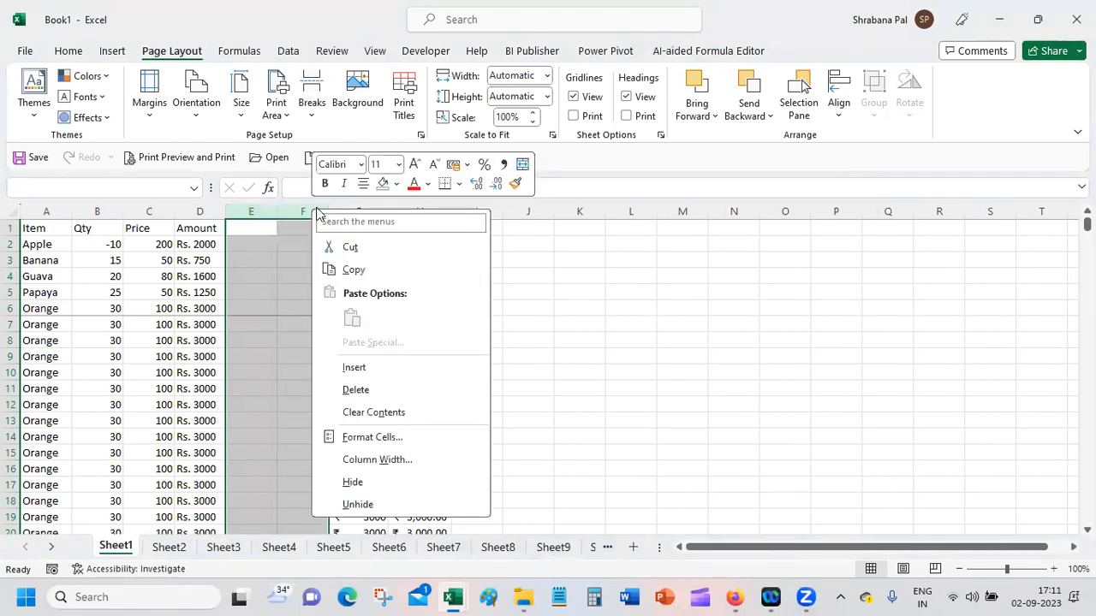
{"action": "left_click", "coordinate": [384, 389]}
{"action": "left_click", "coordinate": [272, 262]}
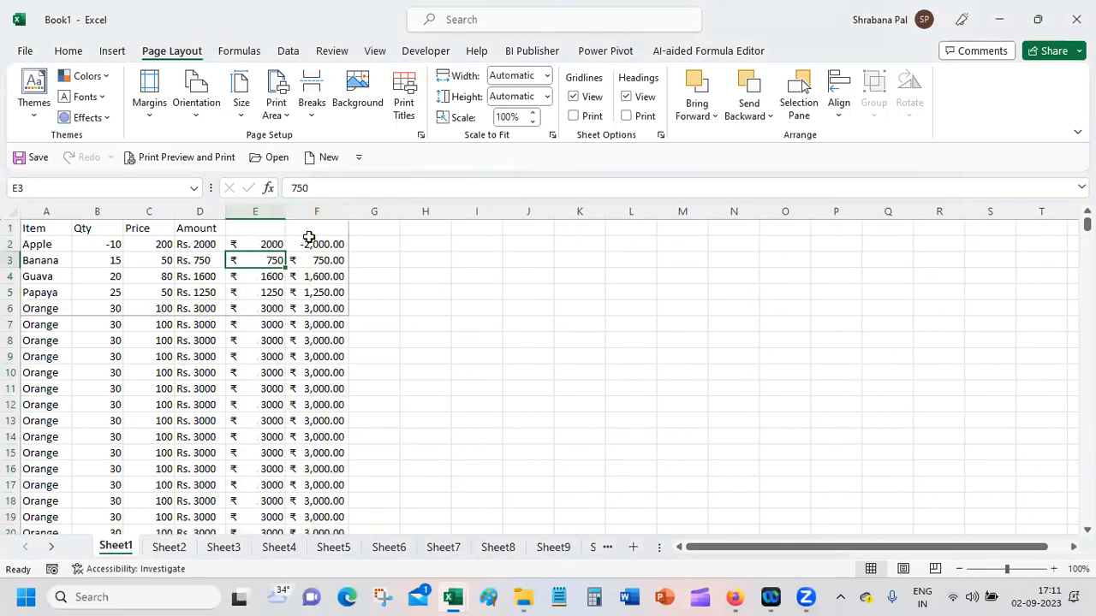
Step: Enter the column headers Currency Total in E1 and Functional Total in F1
{"action": "left_click", "coordinate": [244, 231]}
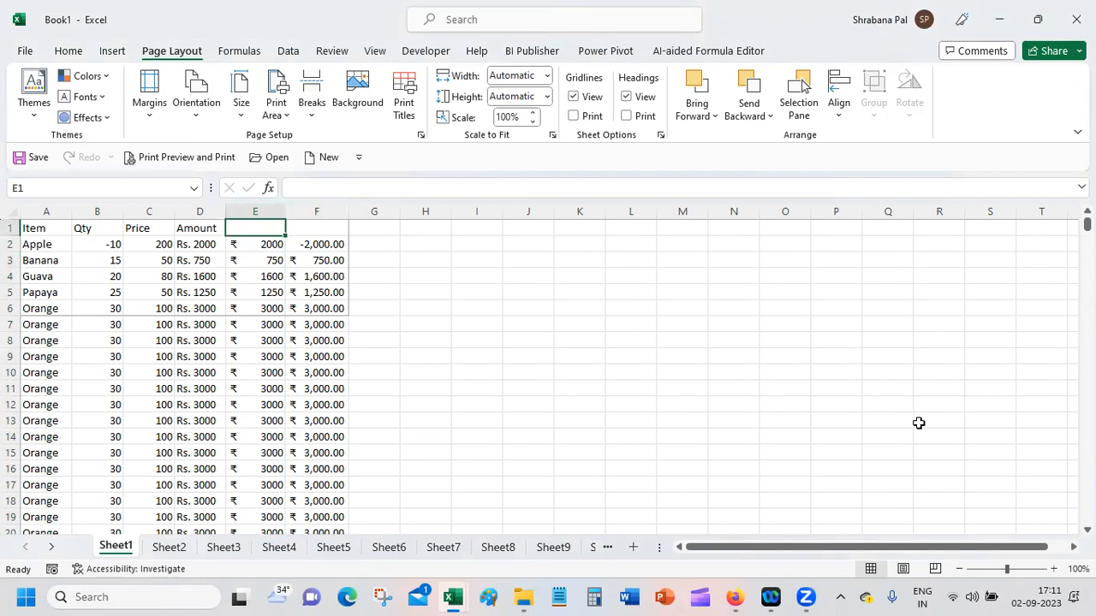
{"action": "type", "text": "Currency"}
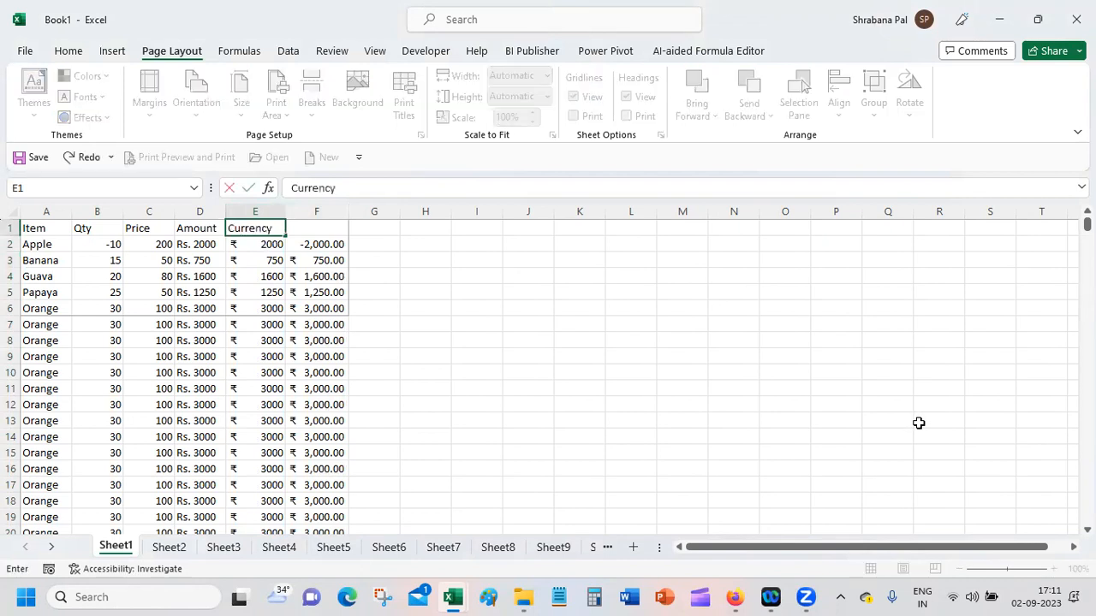
{"action": "type", "text": " Total"}
{"action": "key", "text": "Tab"}
{"action": "type", "text": "Functional"}
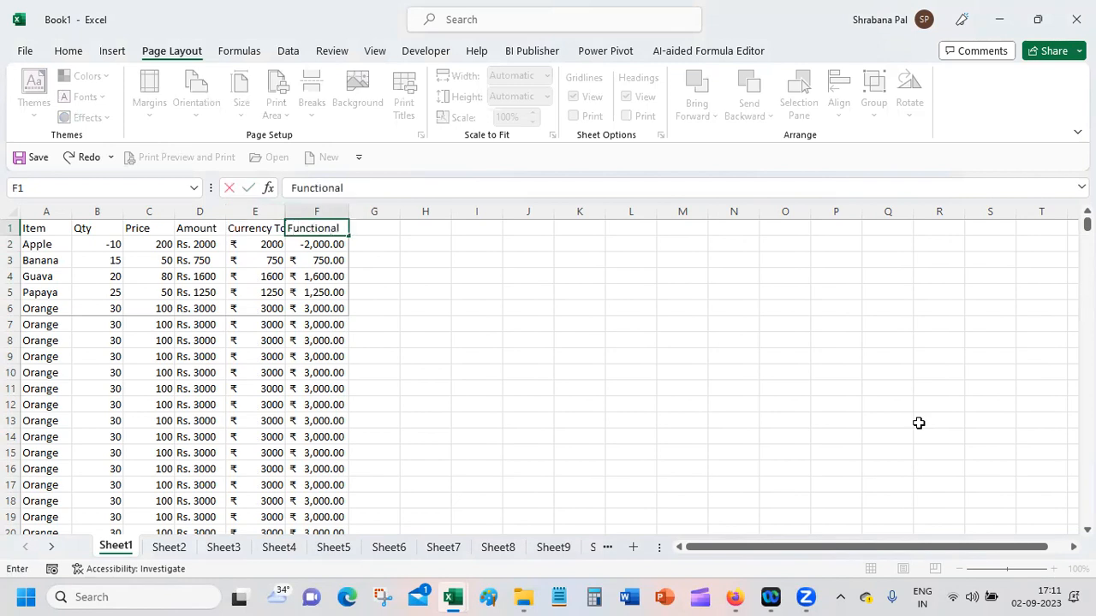
{"action": "type", "text": " Total"}
{"action": "key", "text": "Return"}
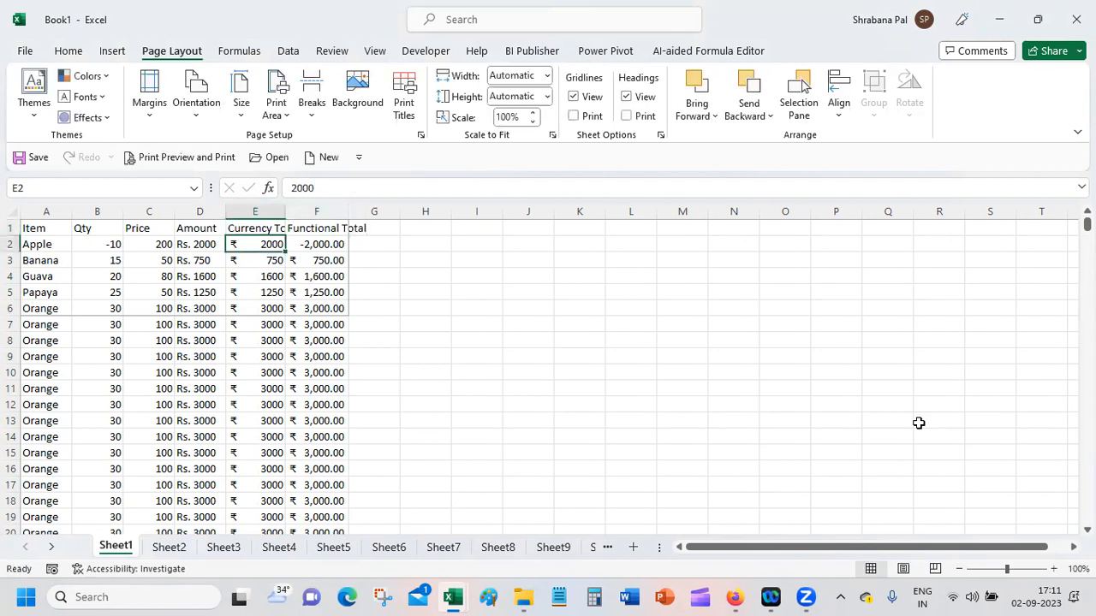
Step: Autofit the widths of columns E and F to their headers
{"action": "double_click", "coordinate": [286, 212]}
{"action": "left_click", "coordinate": [356, 296]}
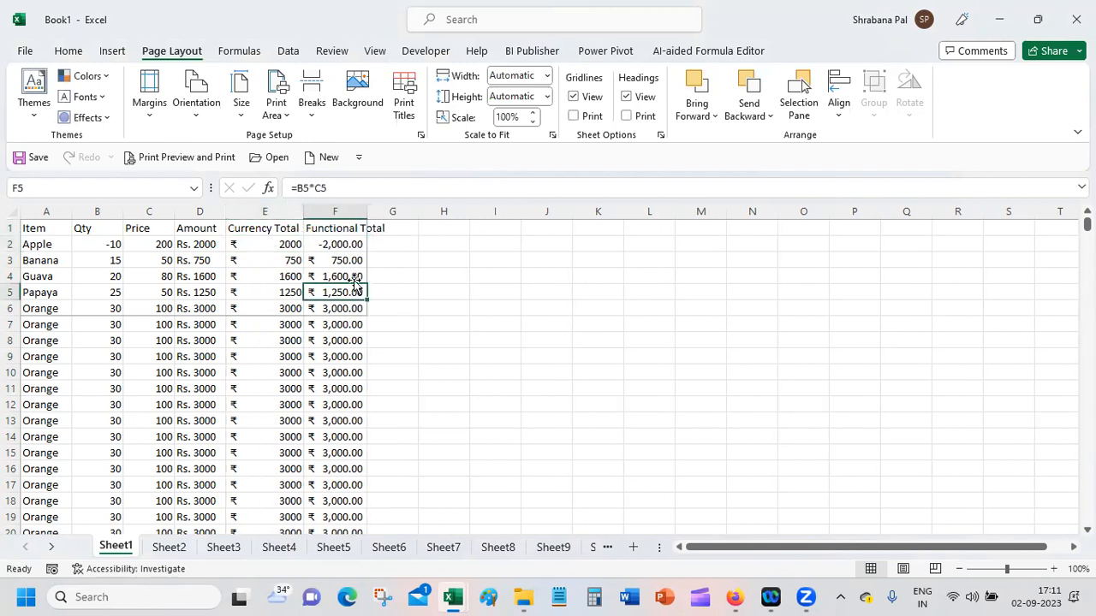
{"action": "double_click", "coordinate": [363, 210]}
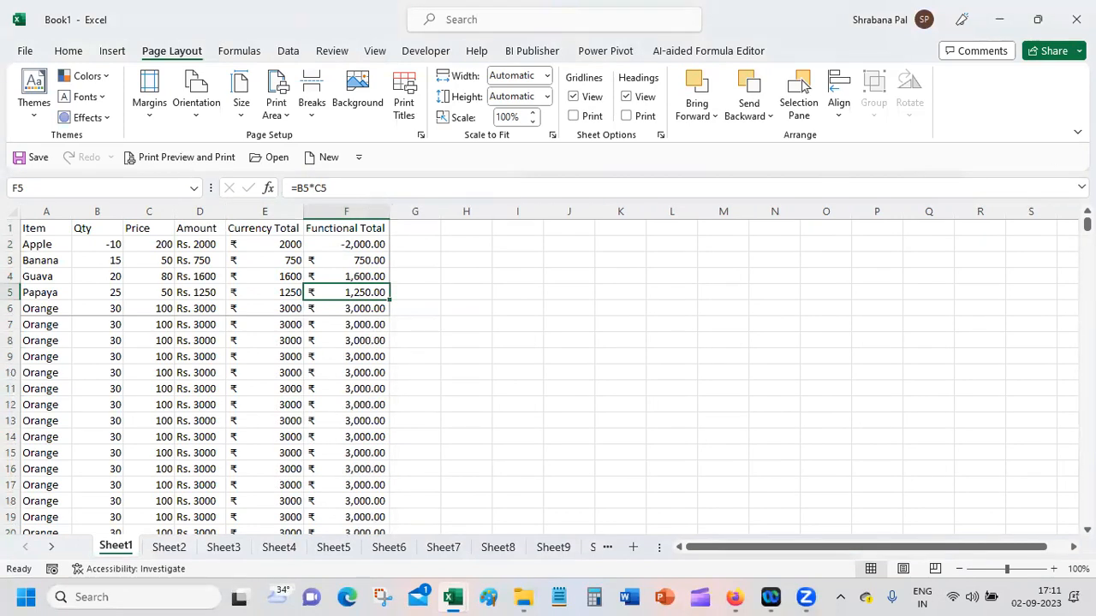
Step: Clear the print area on Sheet1
{"action": "scroll", "coordinate": [803, 83], "scroll_direction": "down", "scroll_amount": 20}
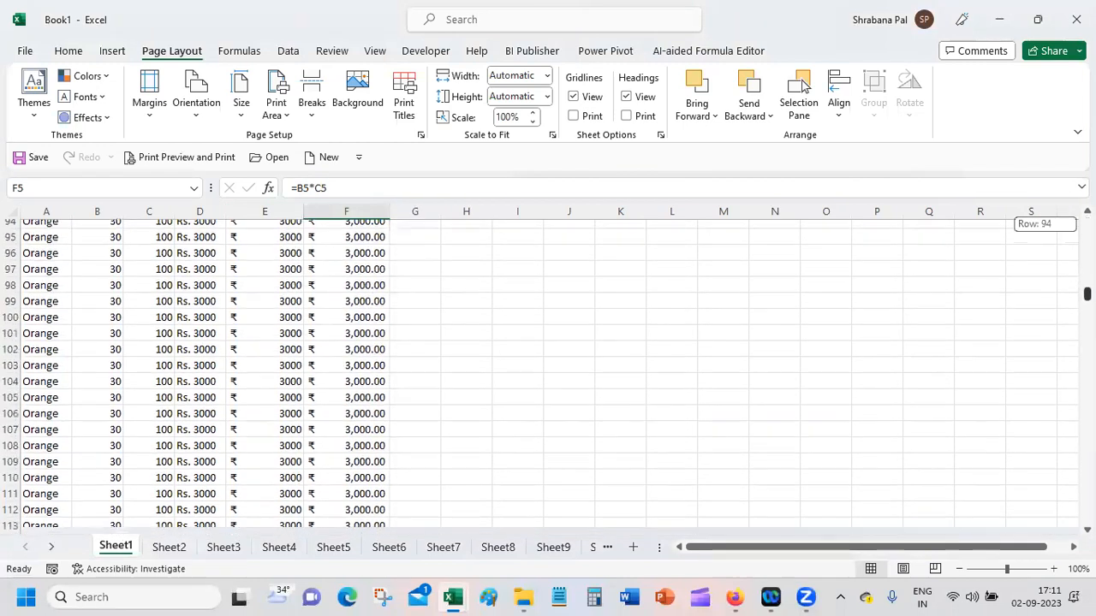
{"action": "scroll", "coordinate": [803, 83], "scroll_direction": "up", "scroll_amount": 7}
{"action": "scroll", "coordinate": [803, 83], "scroll_direction": "up", "scroll_amount": 20}
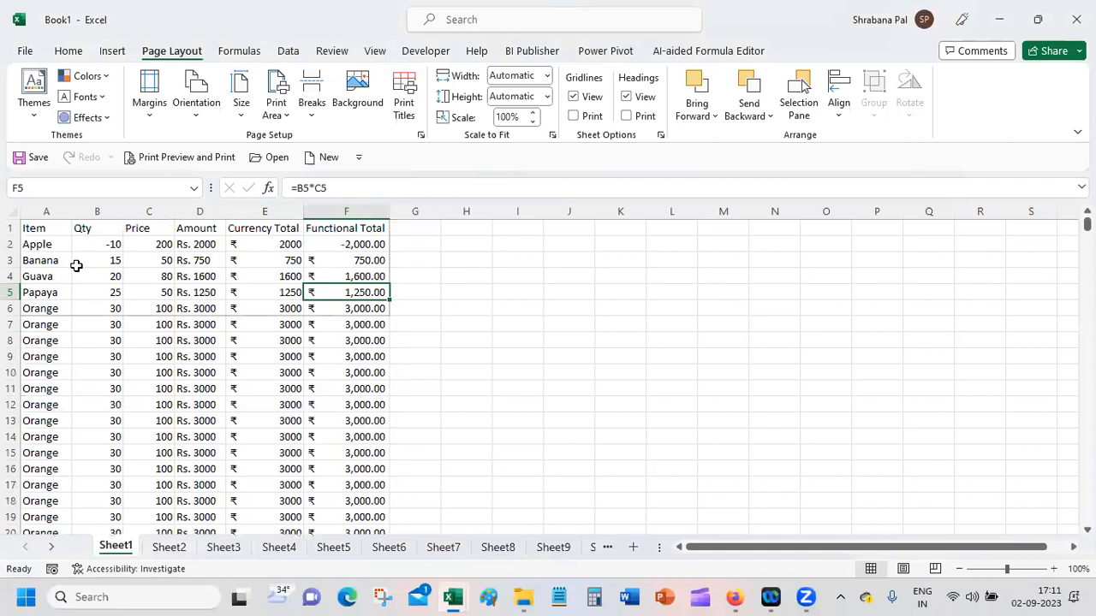
{"action": "left_click", "coordinate": [288, 110]}
{"action": "left_click", "coordinate": [317, 164]}
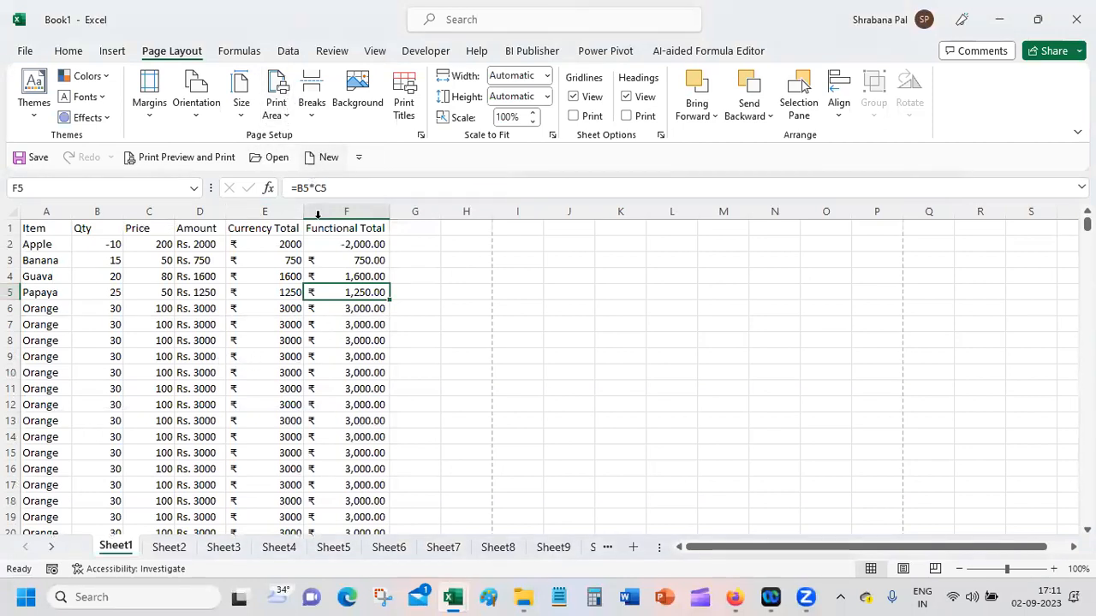
Step: Convert the data range A1:F410 into a table, using its first row as headers
{"action": "left_click", "coordinate": [234, 340]}
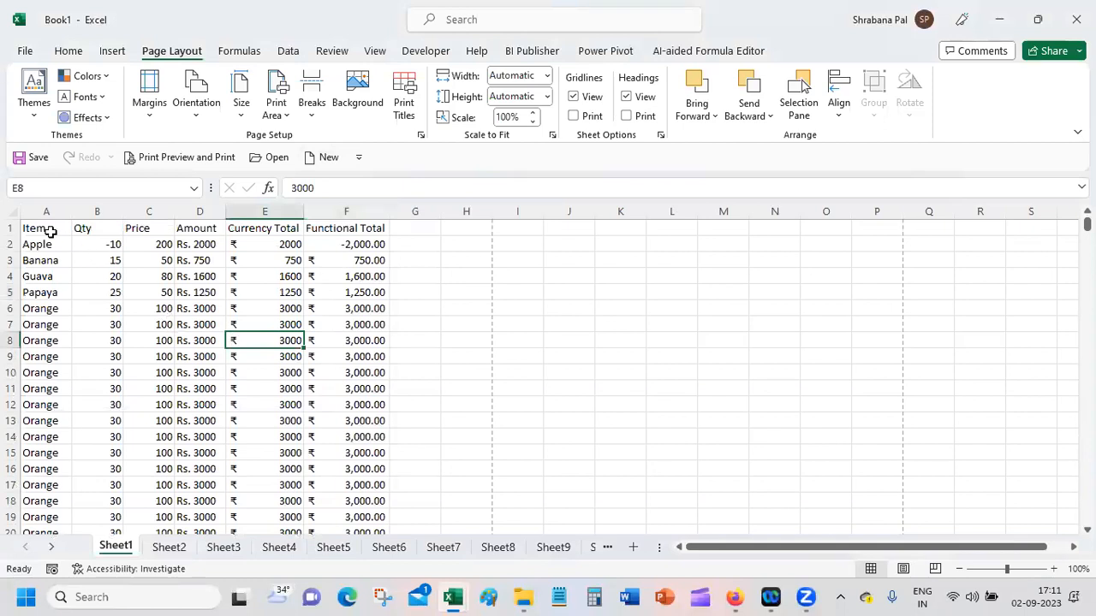
{"action": "left_click", "coordinate": [33, 246]}
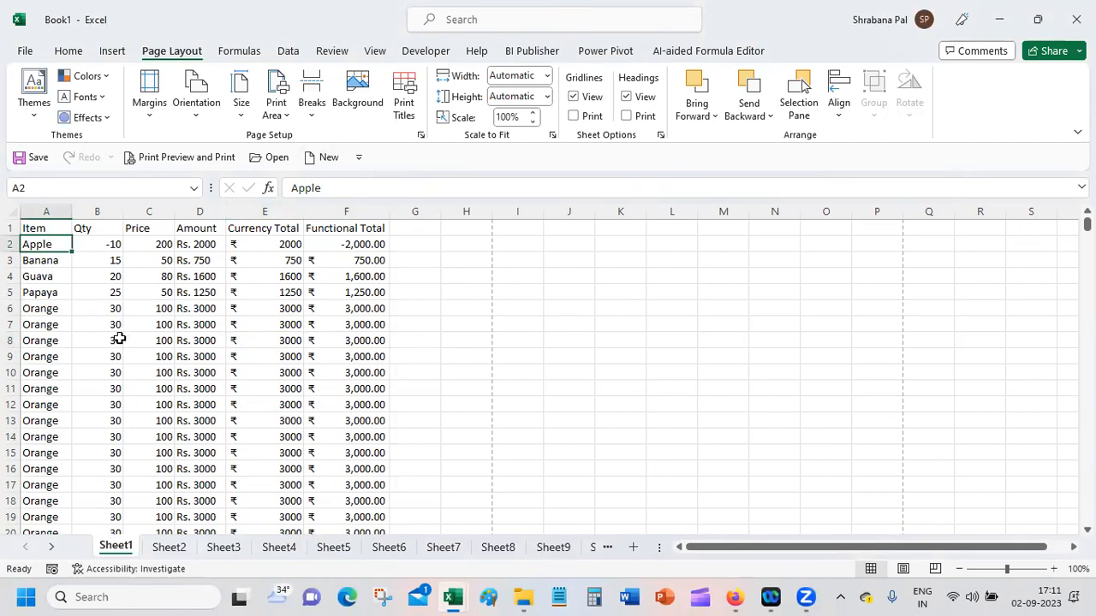
{"action": "left_click", "coordinate": [44, 228]}
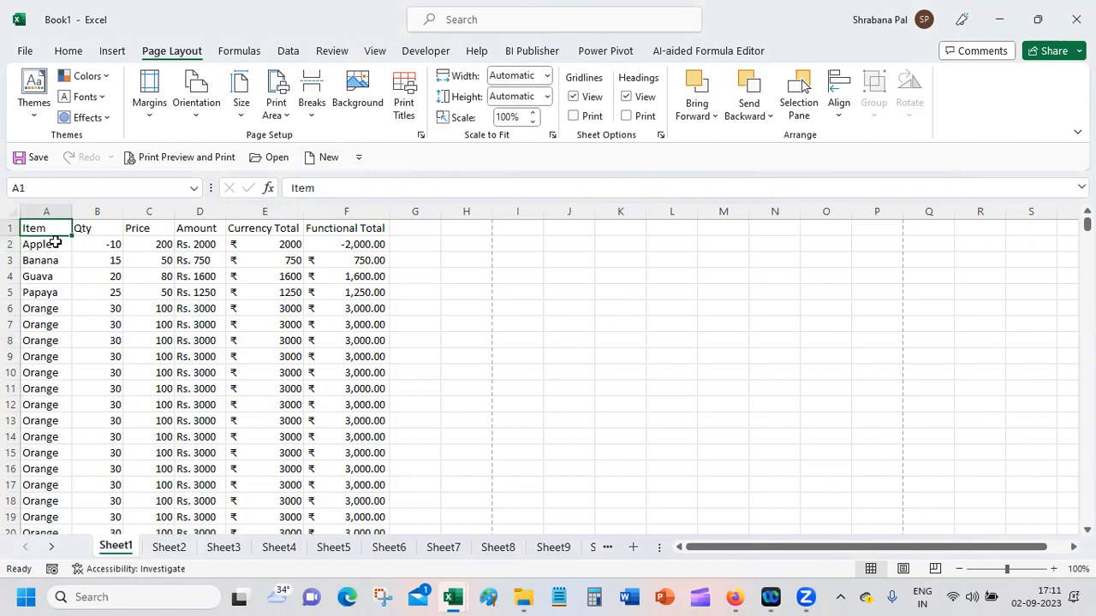
{"action": "key", "text": "shift+Right"}
{"action": "key", "text": "shift+Right"}
{"action": "key", "text": "shift+Right"}
{"action": "key", "text": "shift+Right"}
{"action": "key", "text": "shift+Right"}
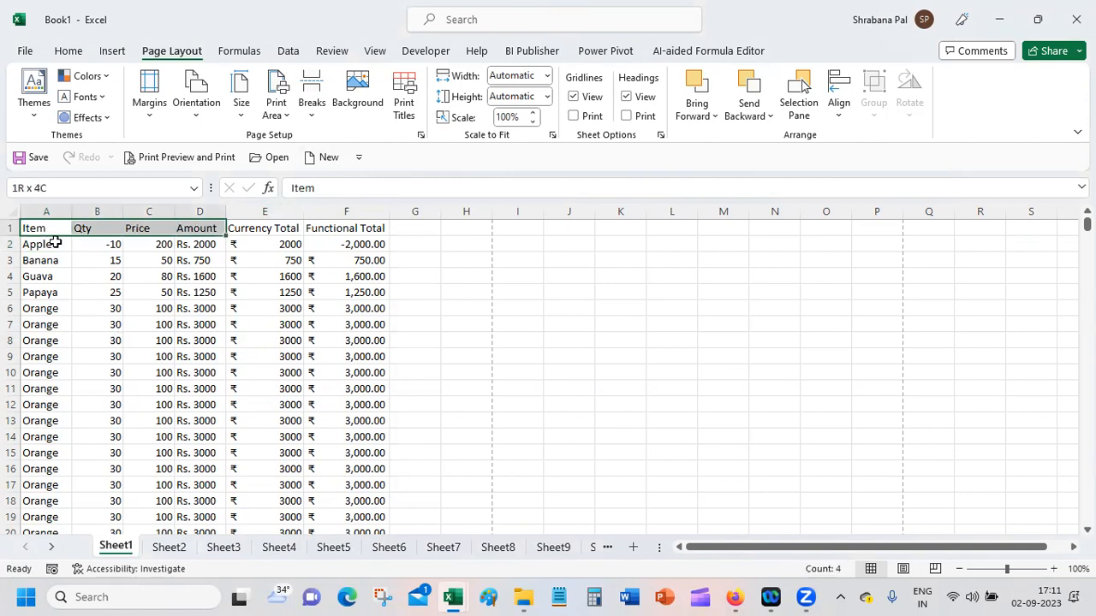
{"action": "key", "text": "ctrl+shift+Down"}
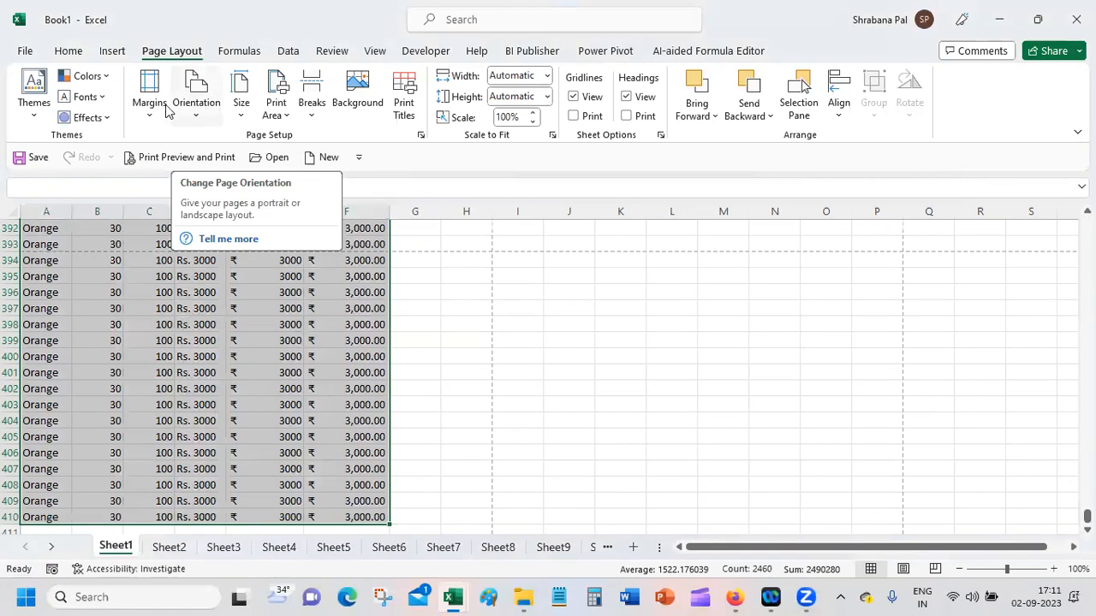
{"action": "left_click", "coordinate": [113, 51]}
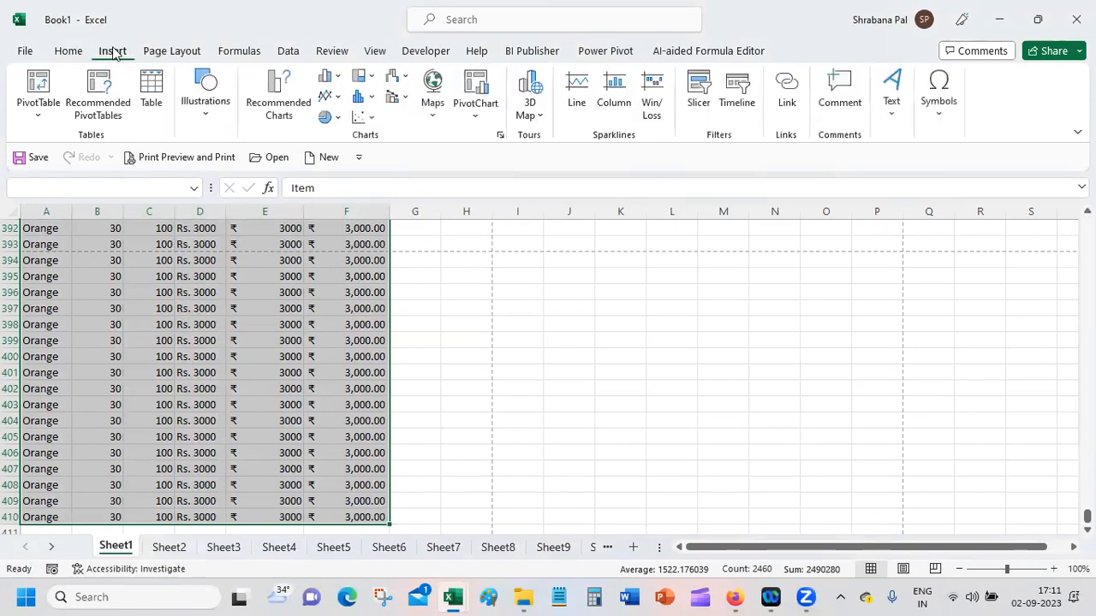
{"action": "left_click", "coordinate": [151, 90]}
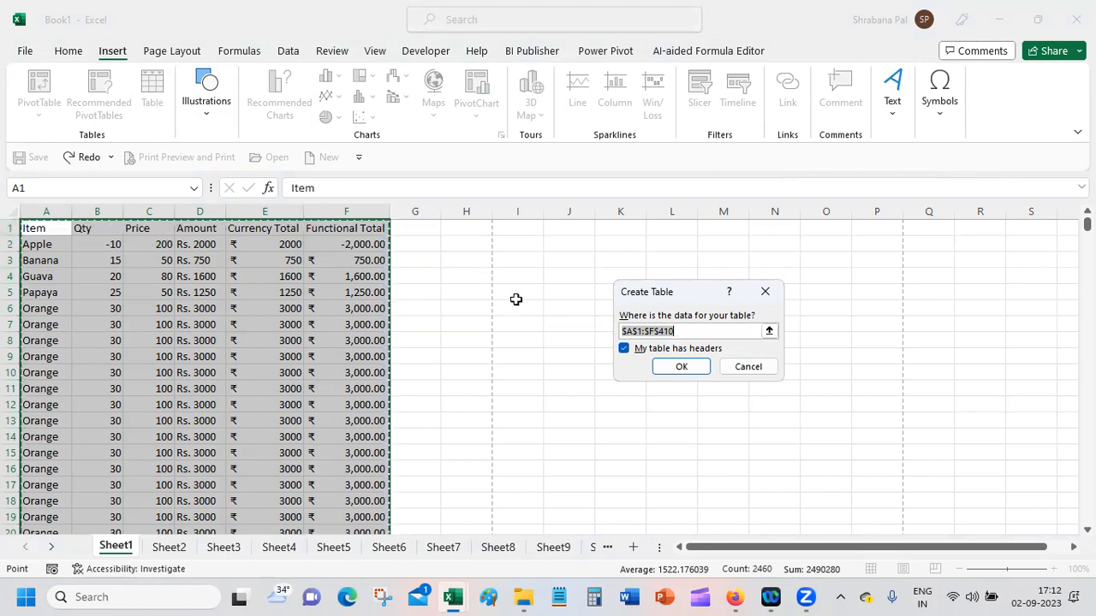
{"action": "left_click", "coordinate": [683, 368]}
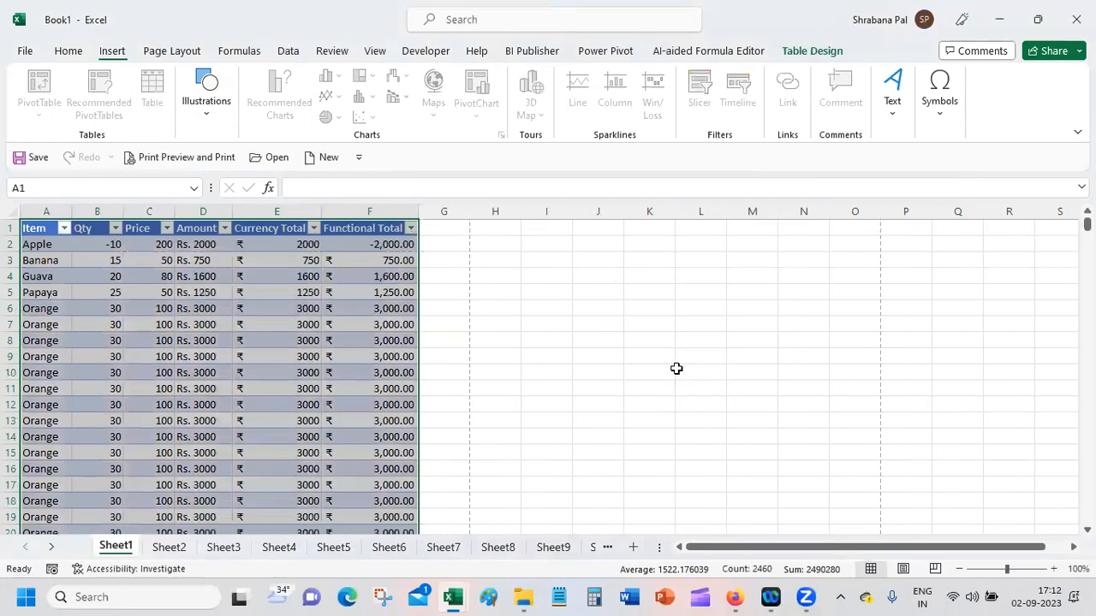
Step: Preview light, medium and dark table styles on the table, including Orange Medium 3 and Gold Medium 12, without applying one
{"action": "left_click", "coordinate": [147, 319]}
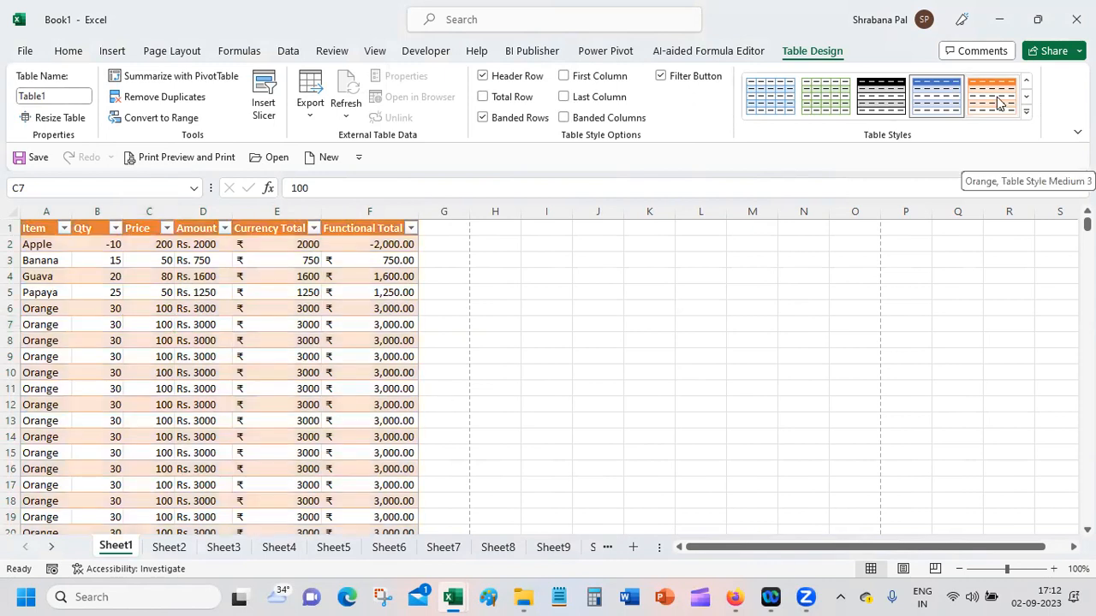
{"action": "left_click", "coordinate": [1026, 111]}
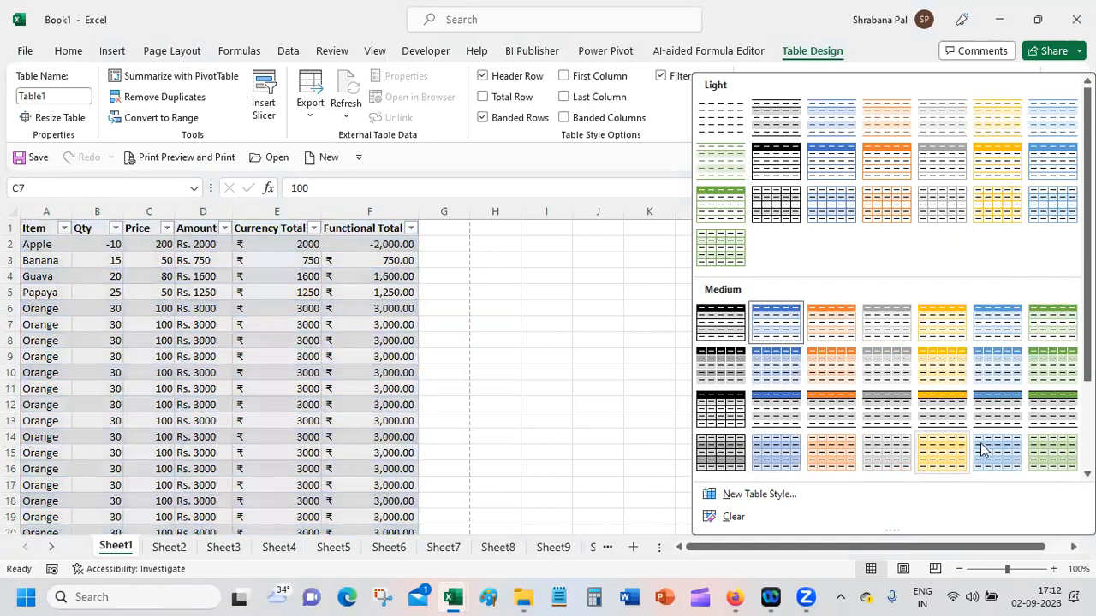
{"action": "scroll", "coordinate": [786, 451], "scroll_direction": "down", "scroll_amount": 3}
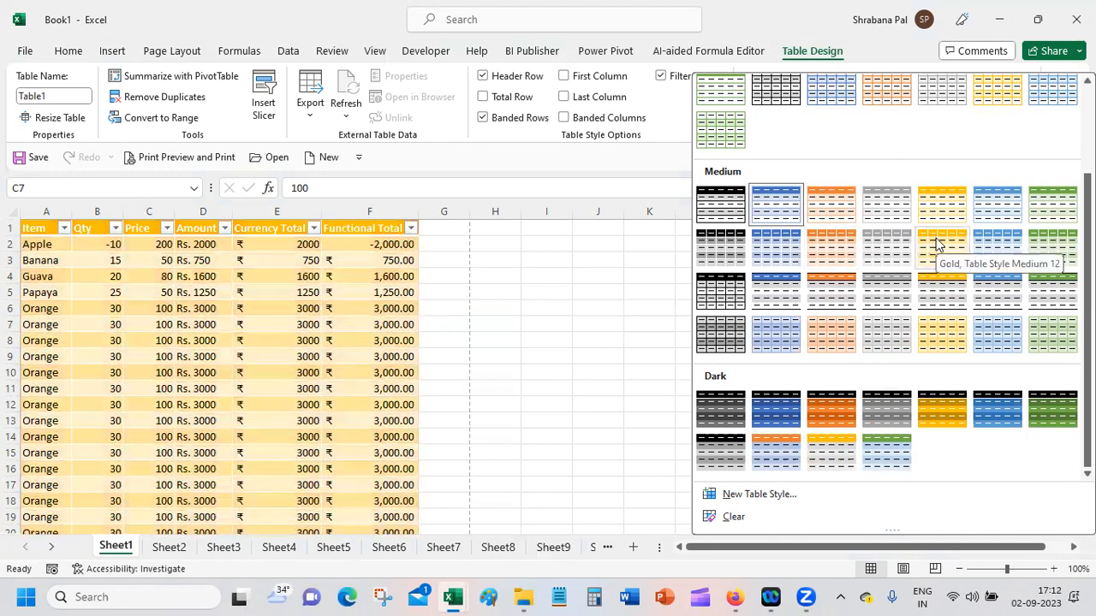
{"action": "left_click", "coordinate": [579, 245]}
{"action": "left_click", "coordinate": [278, 261]}
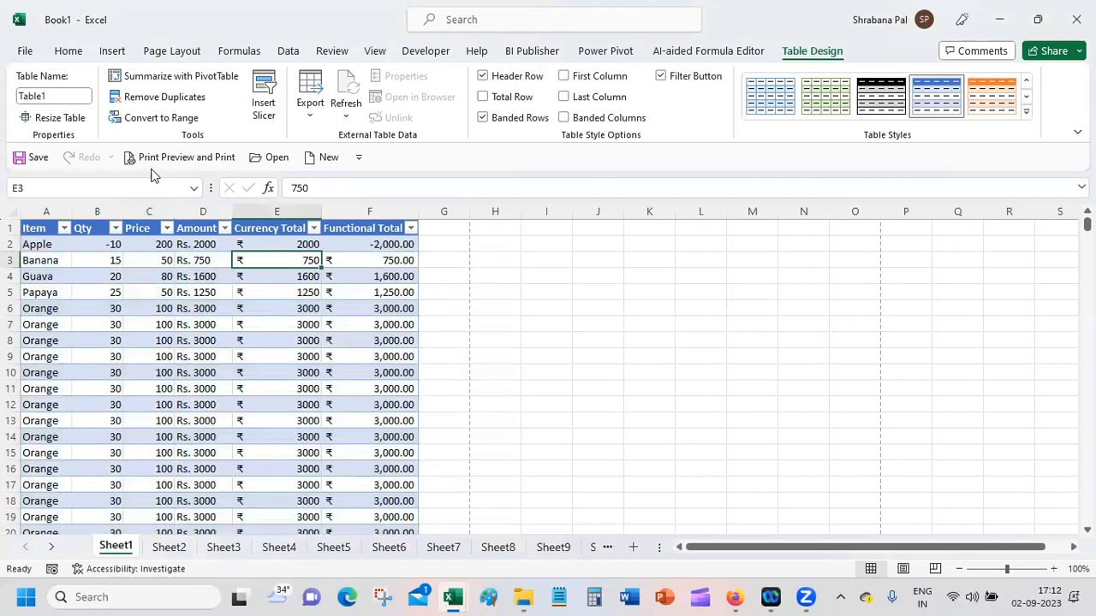
{"action": "left_click", "coordinate": [533, 288]}
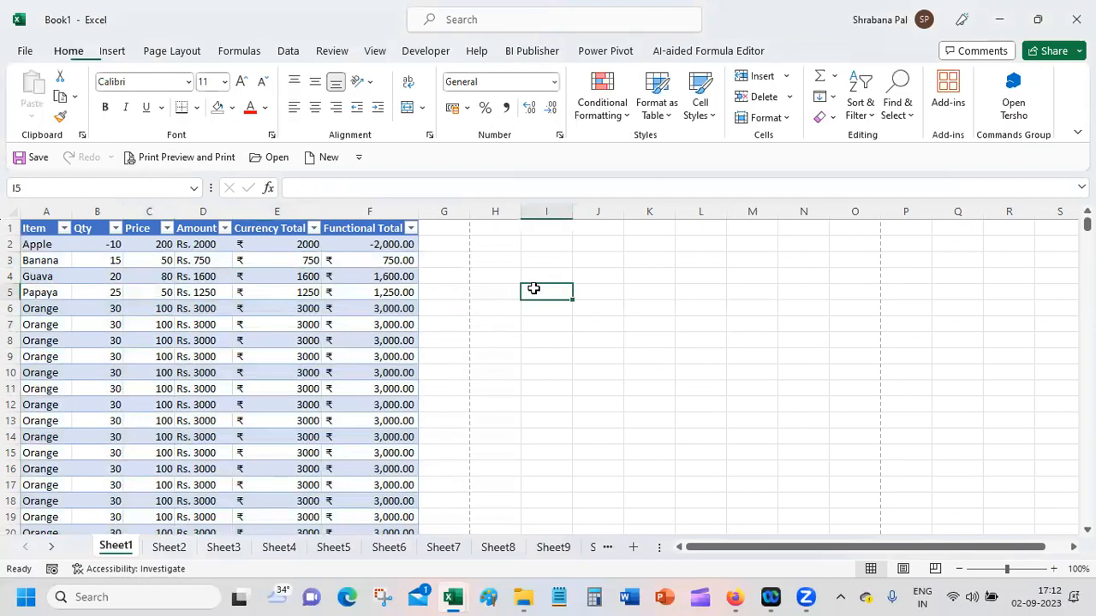
Step: Hide the filter buttons in the table's header row and show them again
{"action": "left_click", "coordinate": [280, 277]}
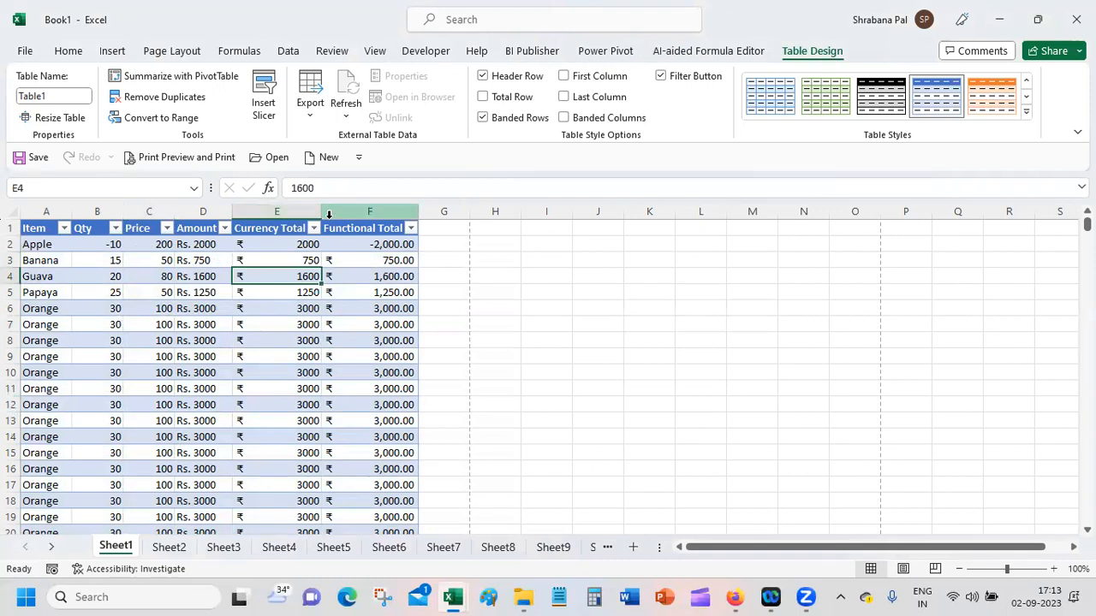
{"action": "left_click", "coordinate": [691, 79]}
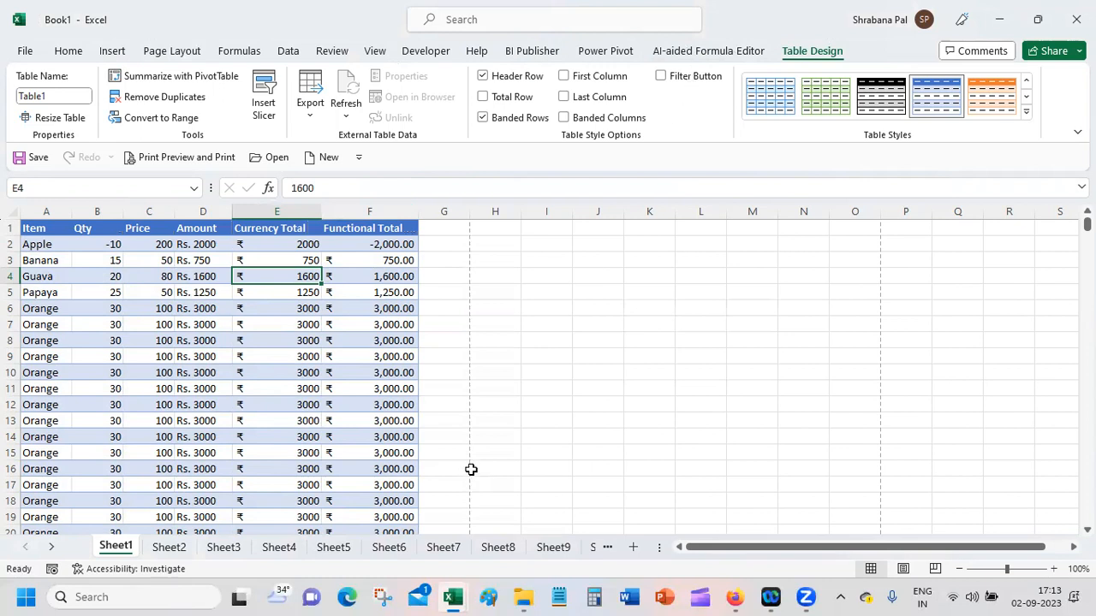
{"action": "left_click", "coordinate": [662, 76]}
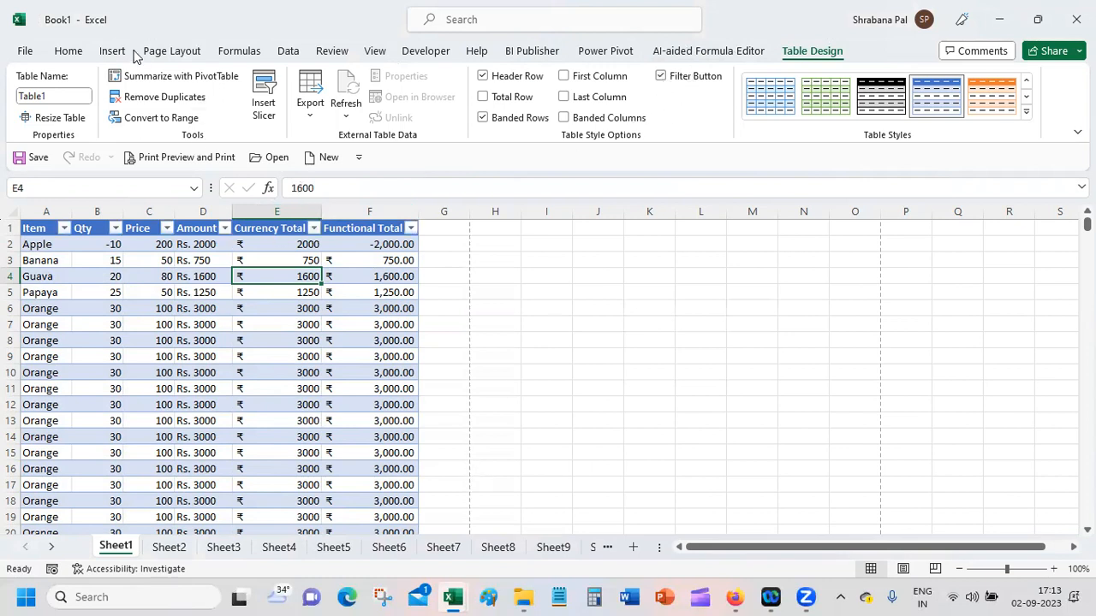
Step: Switch off filtering for the table from the sort and filter commands
{"action": "left_click", "coordinate": [288, 50]}
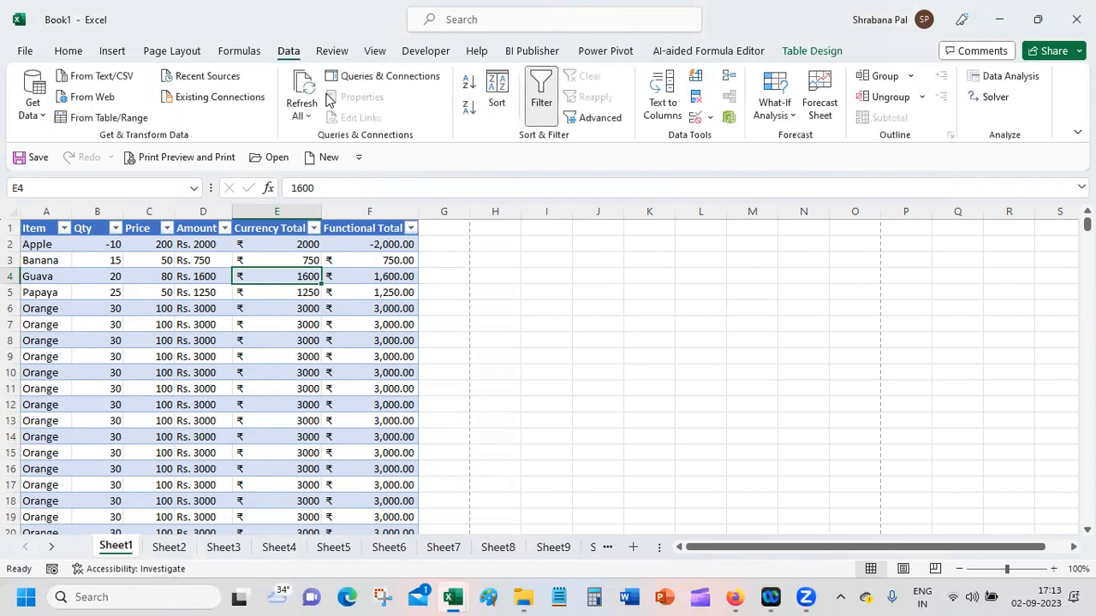
{"action": "left_click", "coordinate": [534, 83]}
{"action": "left_click", "coordinate": [531, 343]}
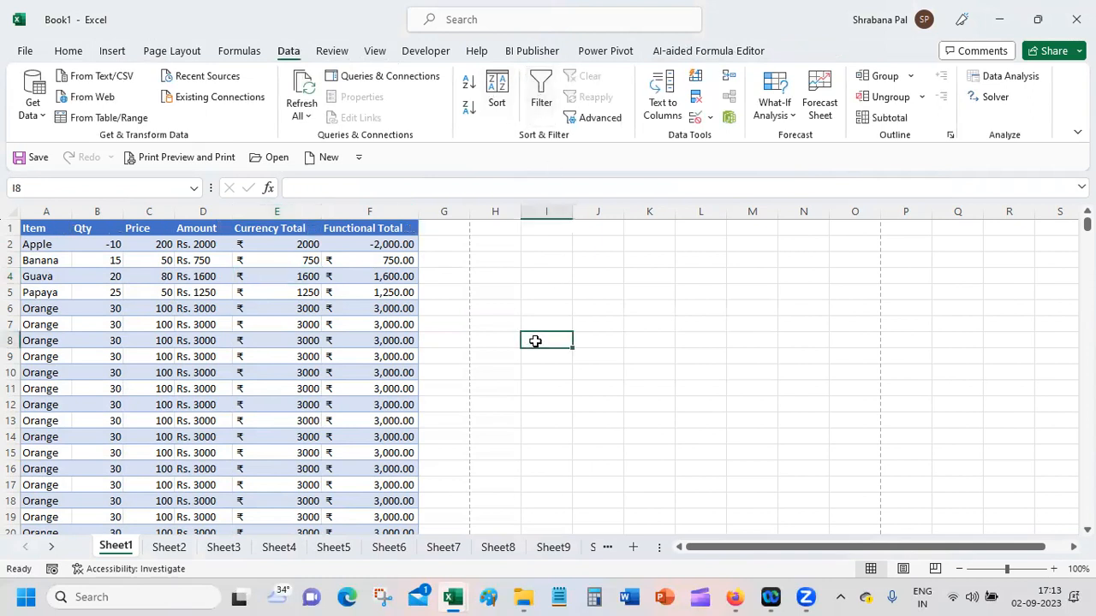
Step: Narrow columns E and F slightly so they fit closely around the Currency Total and Functional Total headers
{"action": "left_click", "coordinate": [312, 208]}
{"action": "left_click_drag", "start_coordinate": [321, 211], "coordinate": [310, 212]}
{"action": "left_click", "coordinate": [393, 213]}
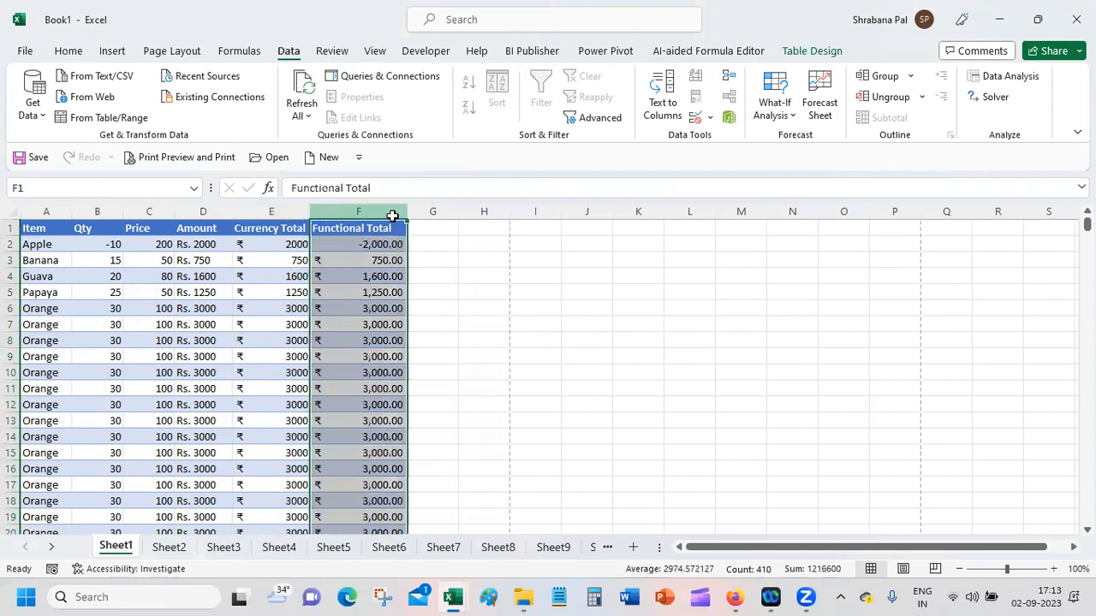
{"action": "left_click_drag", "start_coordinate": [406, 211], "coordinate": [402, 209]}
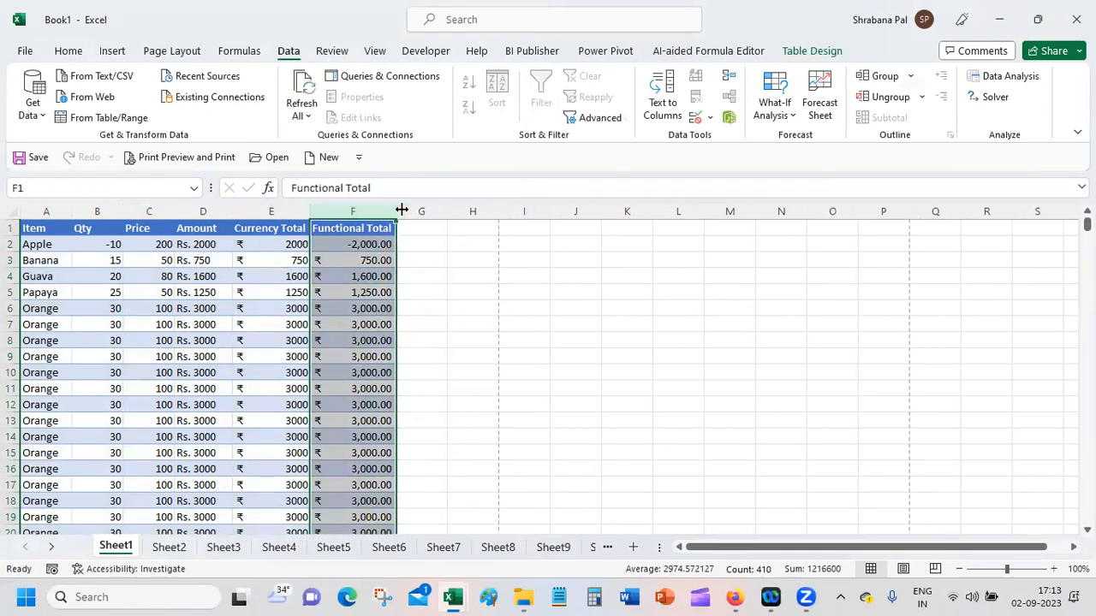
{"action": "left_click", "coordinate": [420, 246]}
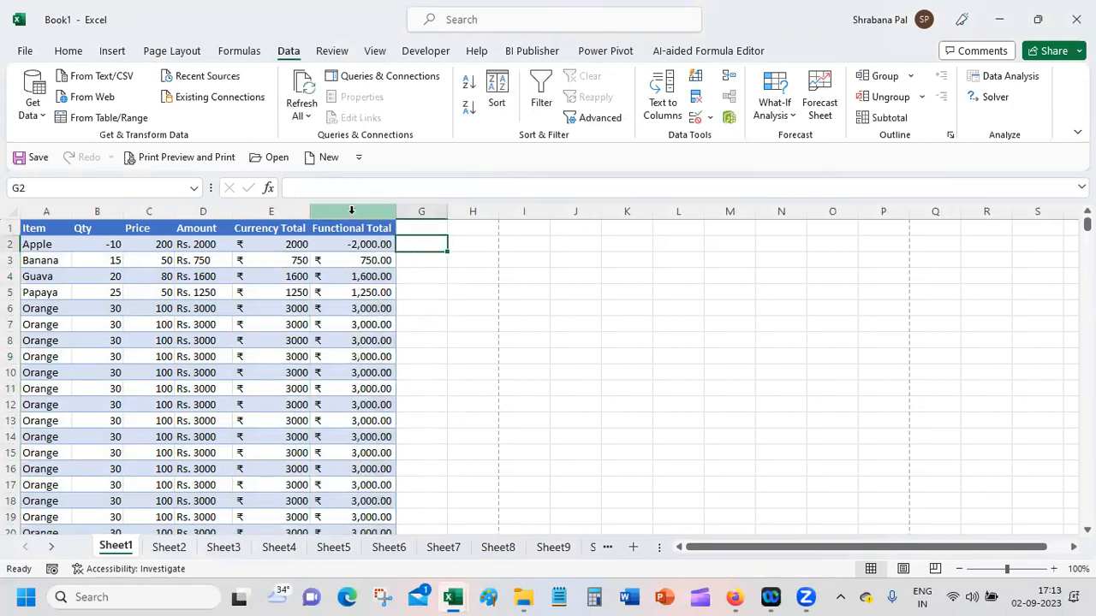
Step: Add a total row at the end of the table and return to the first rows
{"action": "left_click", "coordinate": [340, 276]}
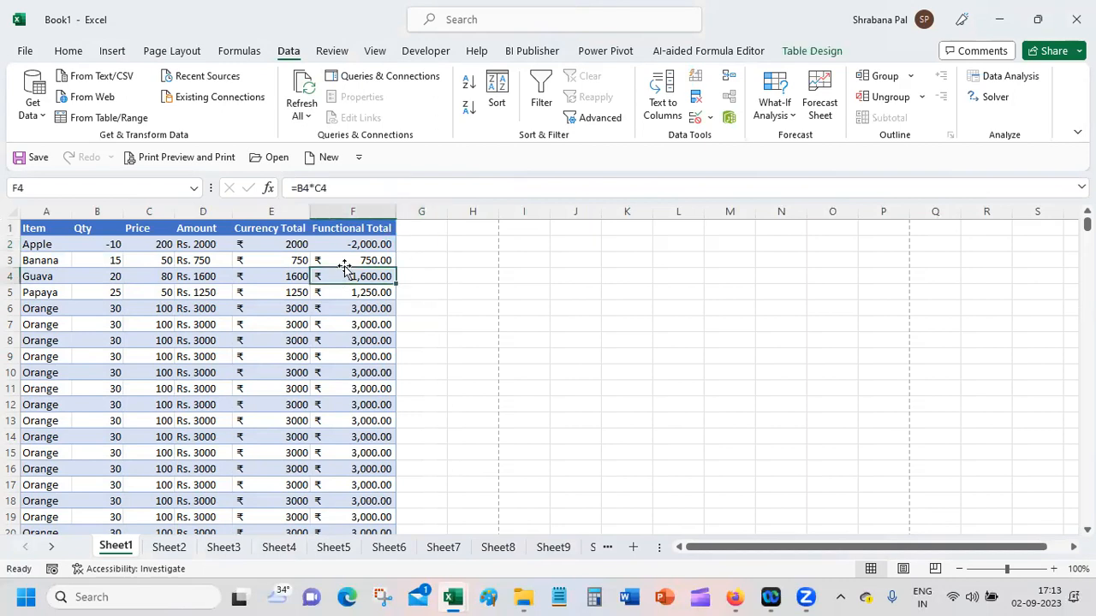
{"action": "left_click", "coordinate": [818, 53]}
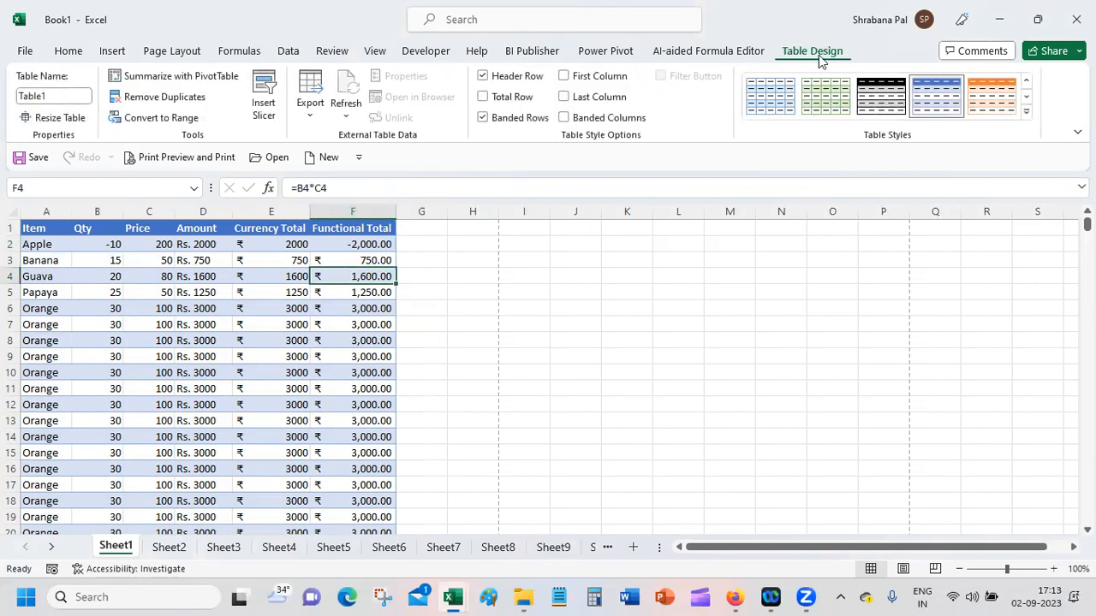
{"action": "left_click", "coordinate": [503, 101]}
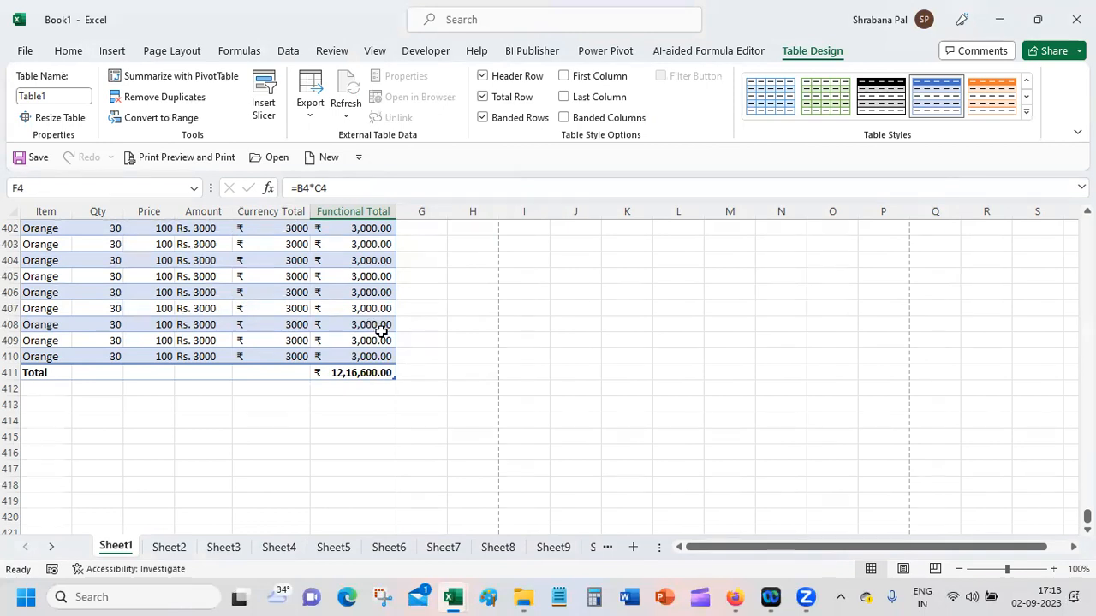
{"action": "left_click", "coordinate": [375, 273]}
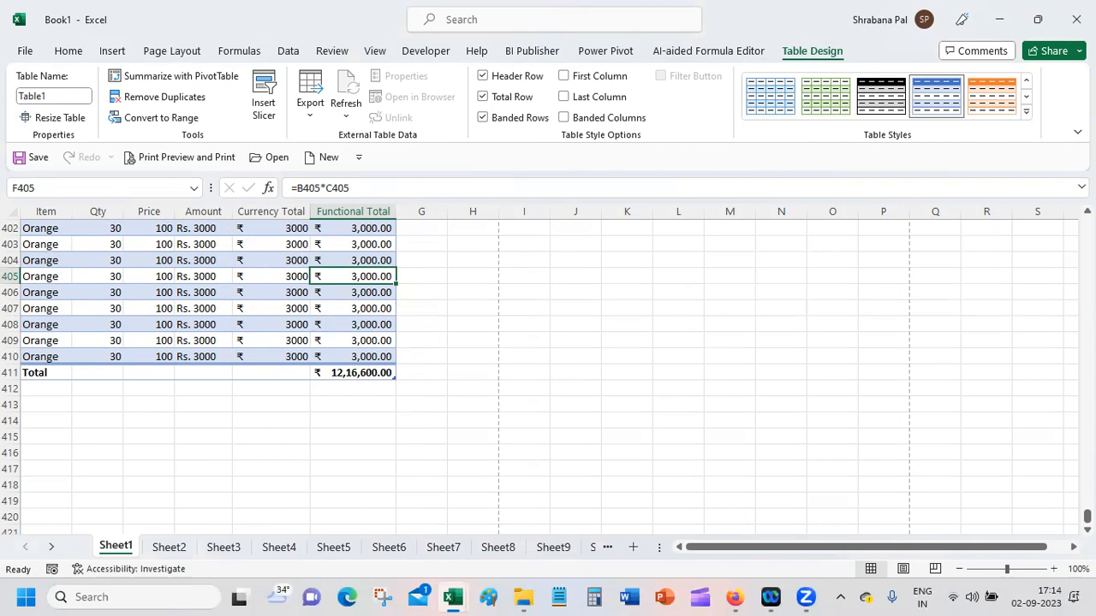
{"action": "left_click_drag", "start_coordinate": [1087, 516], "coordinate": [1087, 224]}
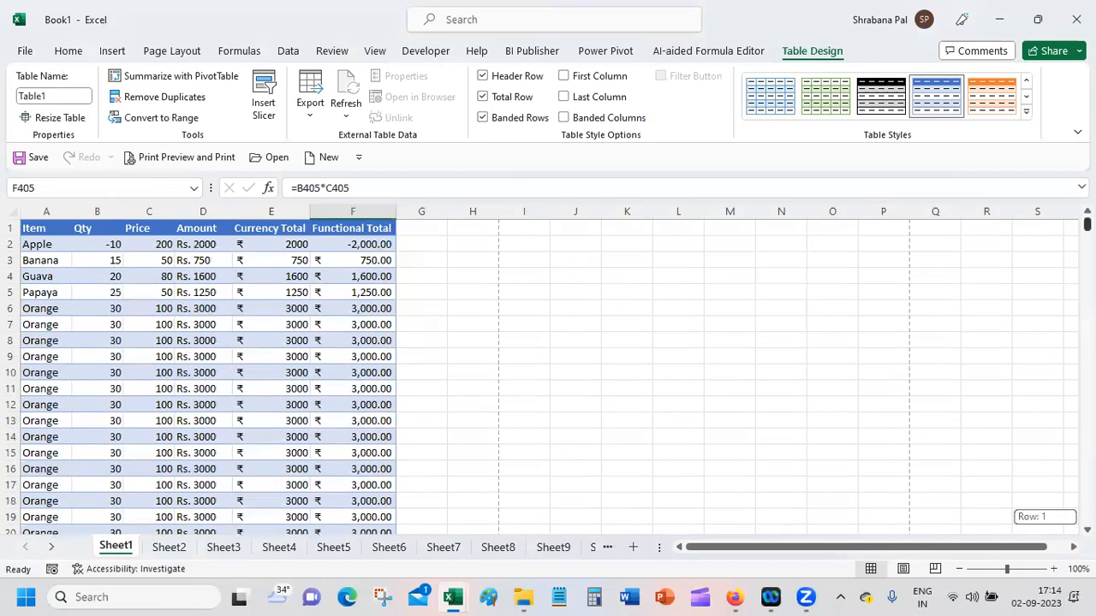
Step: Replace the table's banded rows with banded columns
{"action": "left_click", "coordinate": [186, 292]}
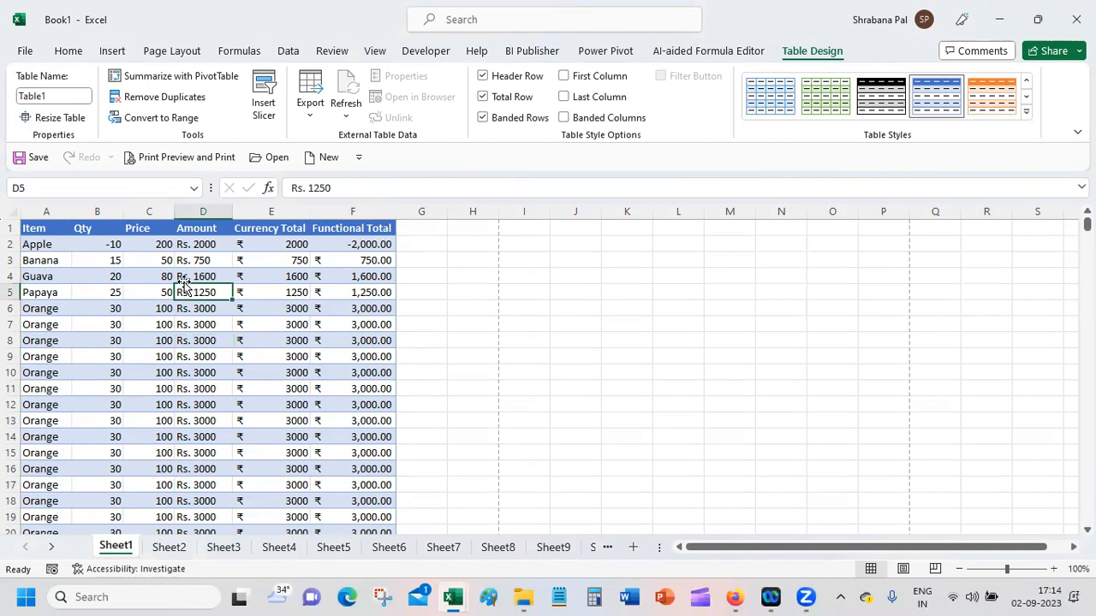
{"action": "left_click", "coordinate": [486, 120]}
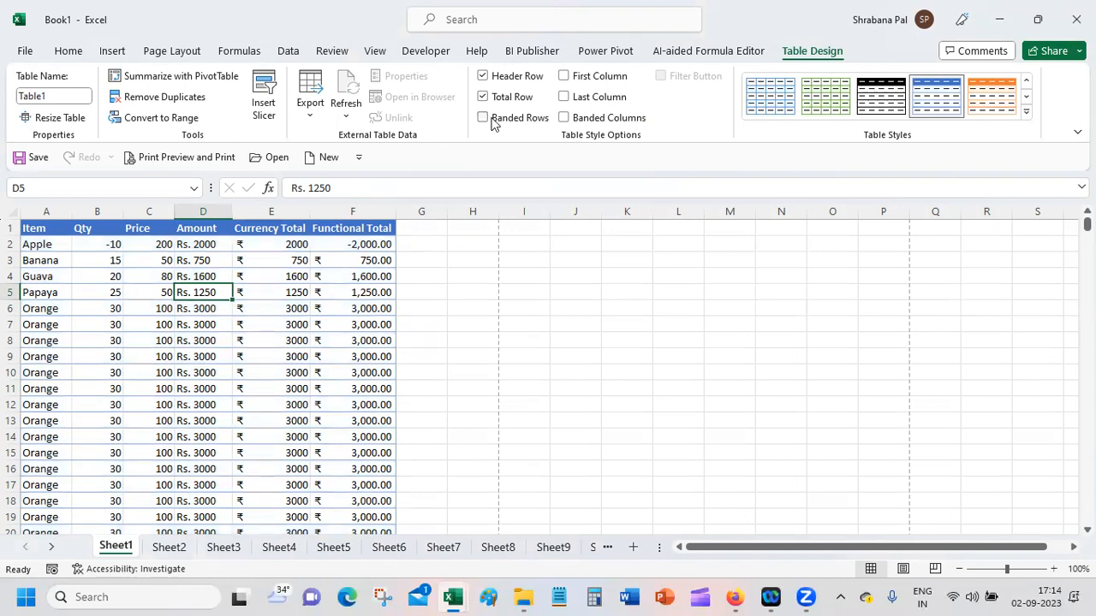
{"action": "left_click", "coordinate": [564, 120]}
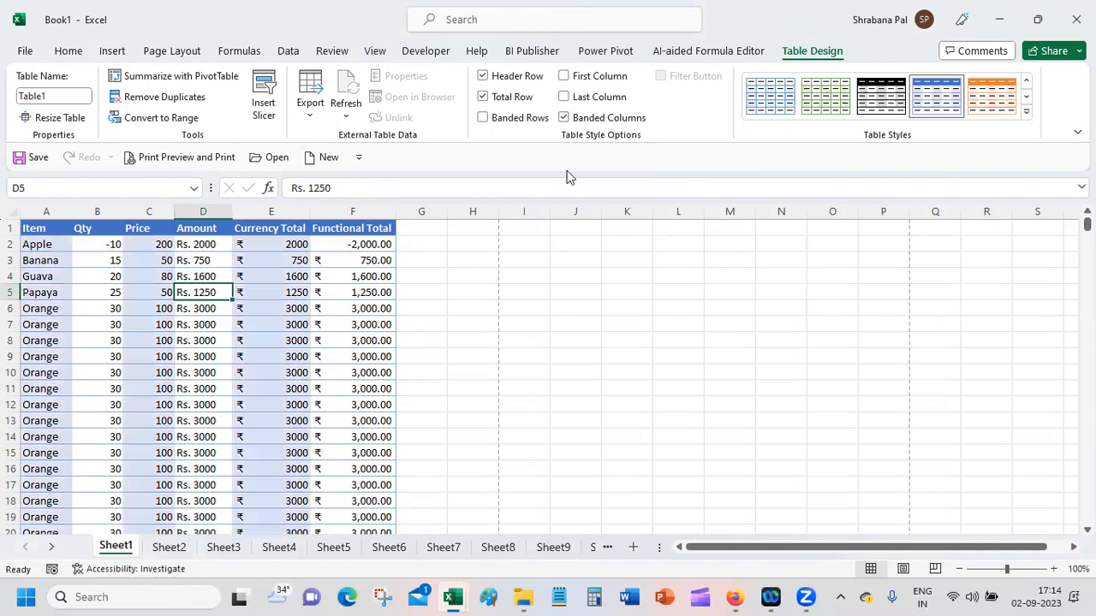
{"action": "left_click", "coordinate": [325, 366]}
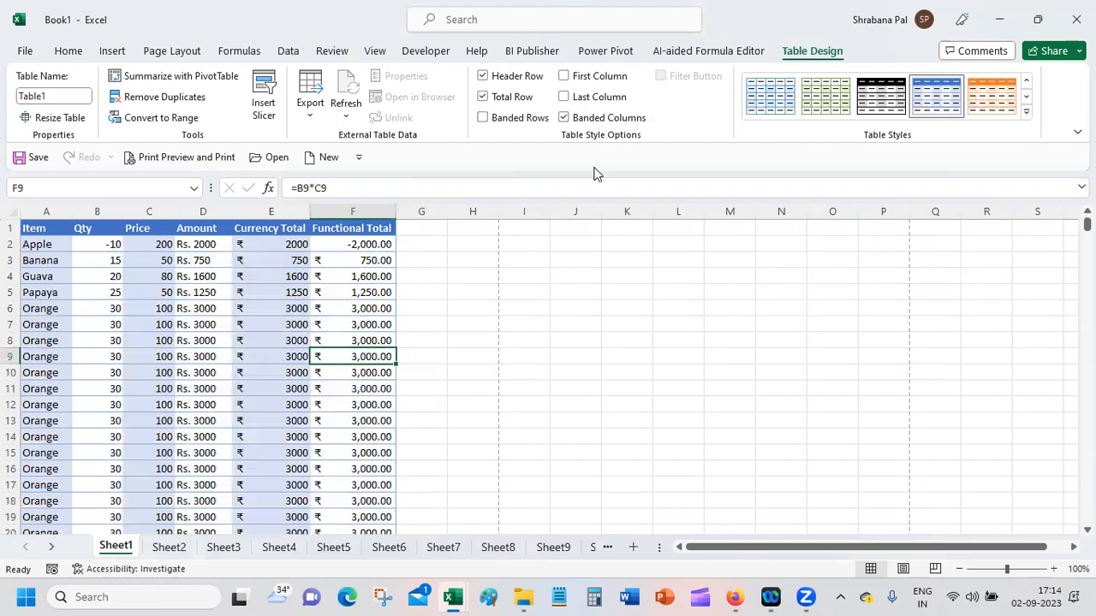
Step: Combine banded rows with the banded columns, and switch both kinds of banding off
{"action": "left_click", "coordinate": [484, 119]}
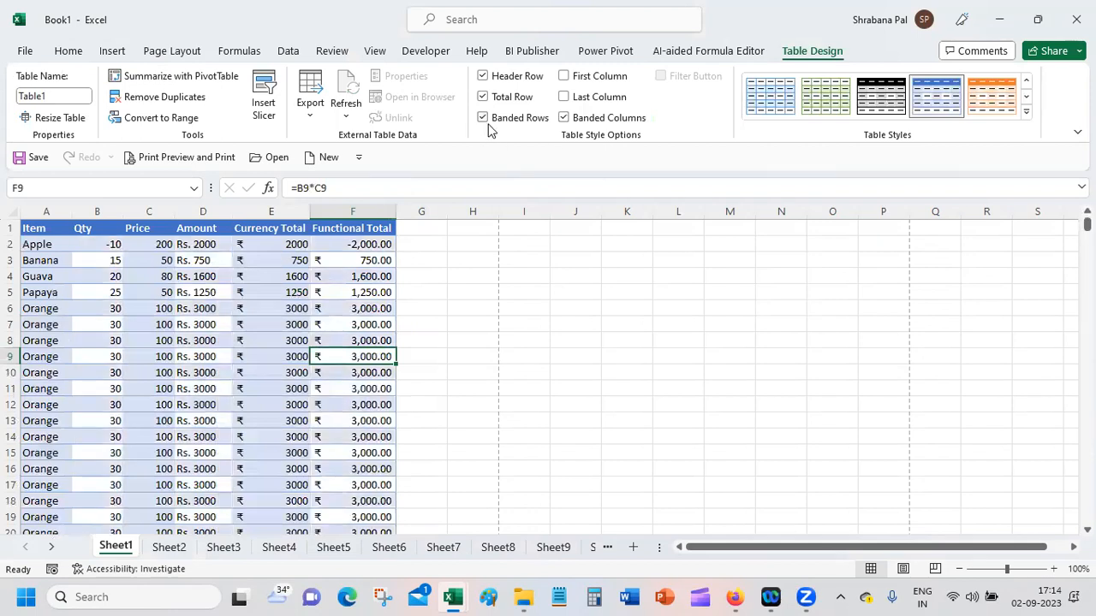
{"action": "left_click", "coordinate": [615, 119]}
{"action": "left_click", "coordinate": [538, 123]}
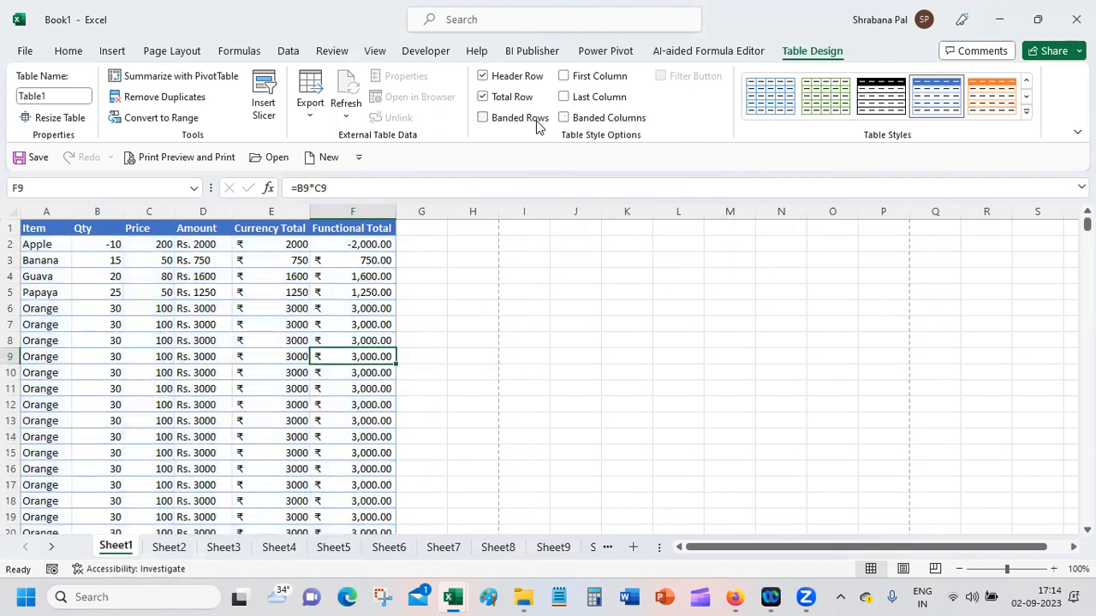
{"action": "left_click", "coordinate": [475, 409]}
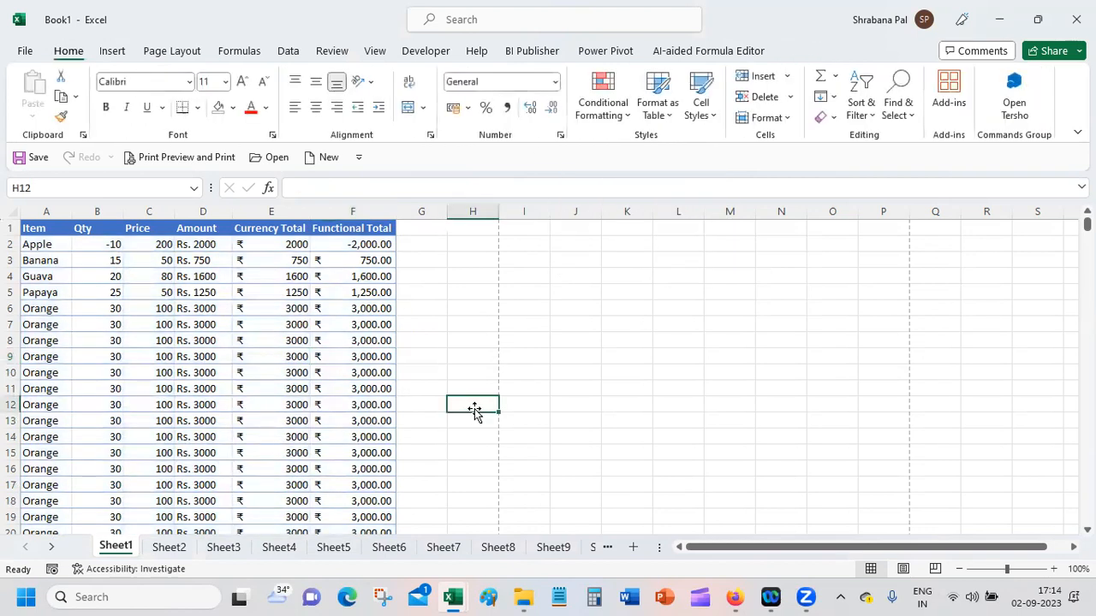
{"action": "left_click", "coordinate": [244, 276]}
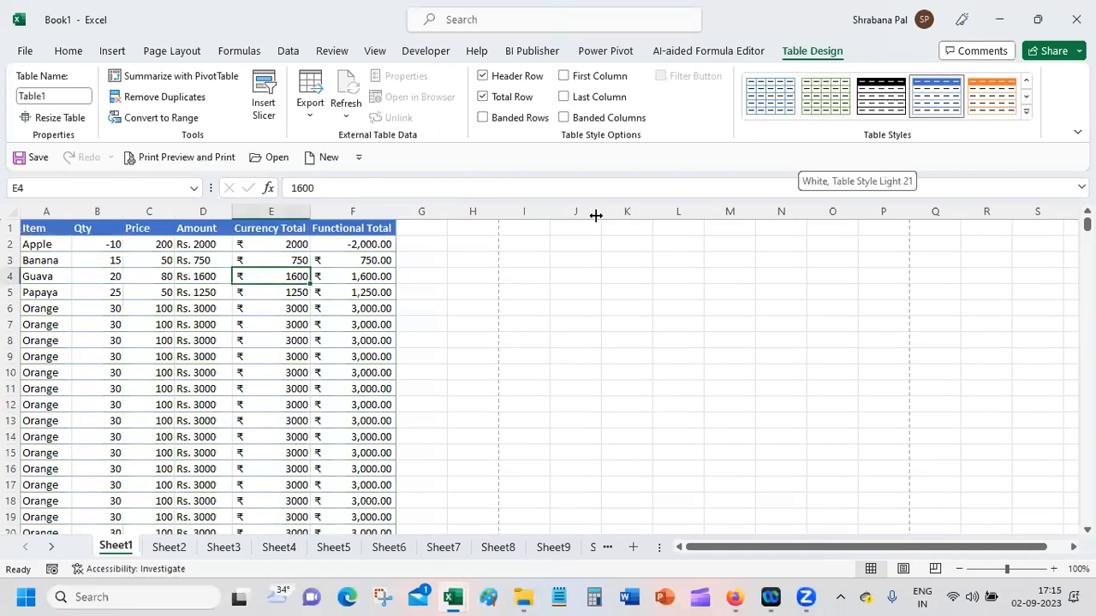
{"action": "left_click", "coordinate": [70, 51]}
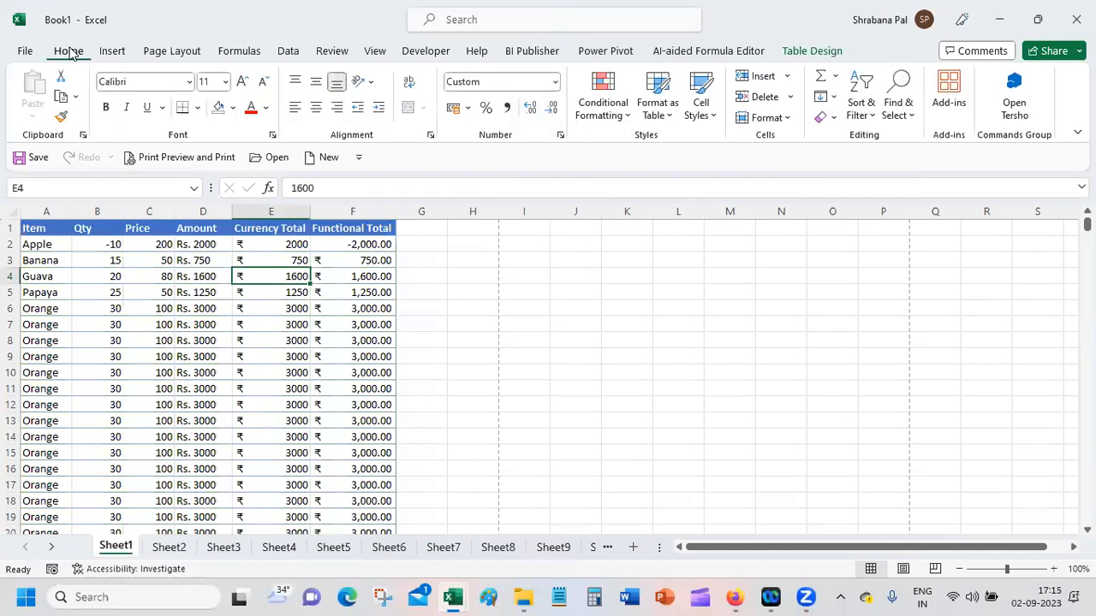
{"action": "left_click", "coordinate": [112, 55]}
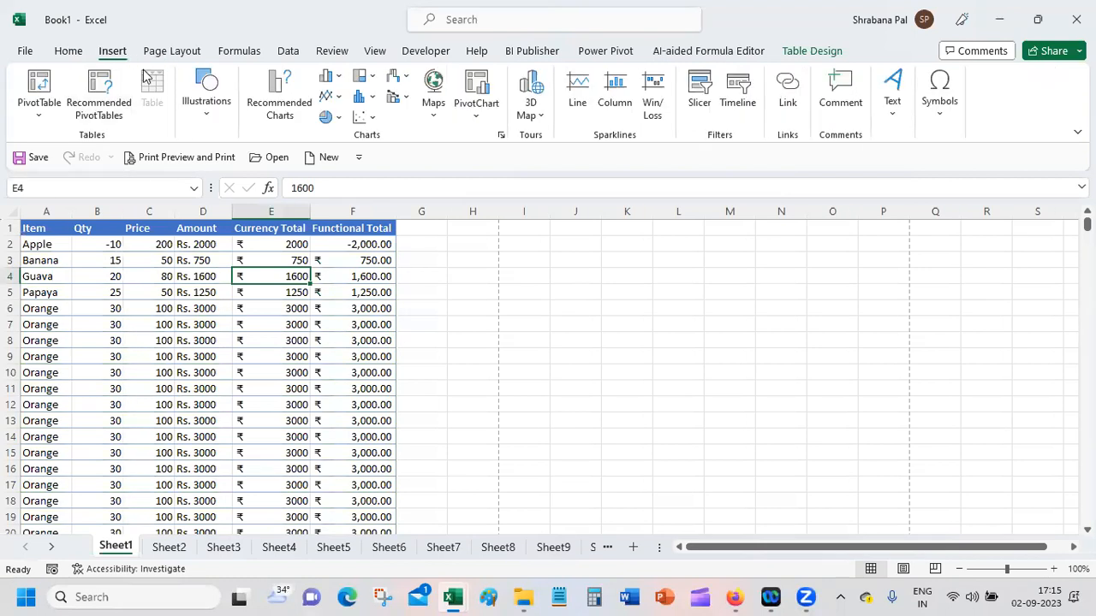
{"action": "left_click", "coordinate": [227, 260]}
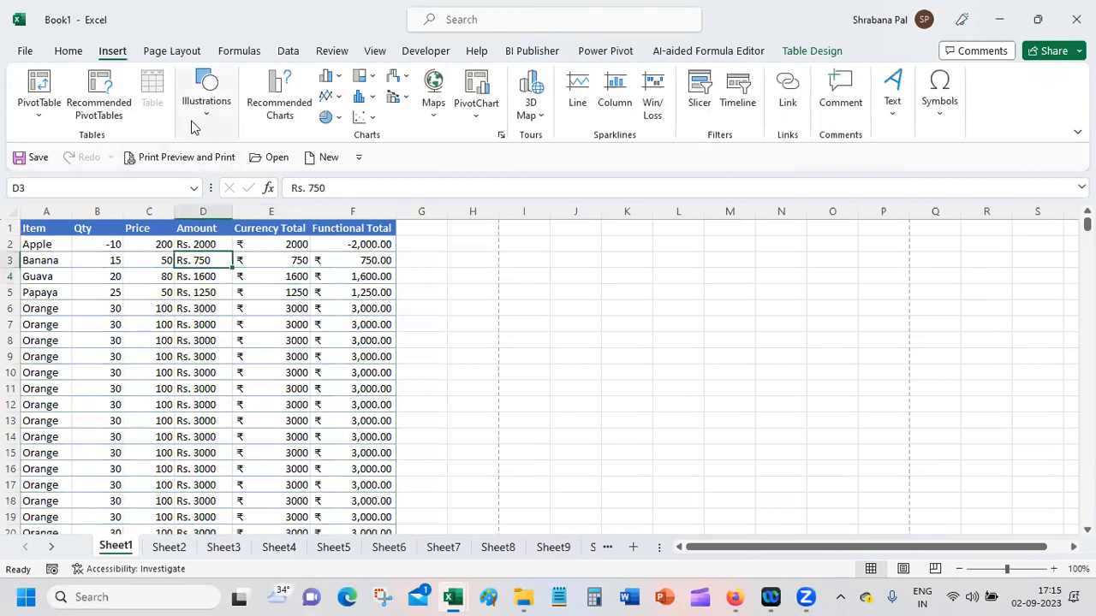
Step: Turn the table's banded rows back on
{"action": "left_click", "coordinate": [842, 51]}
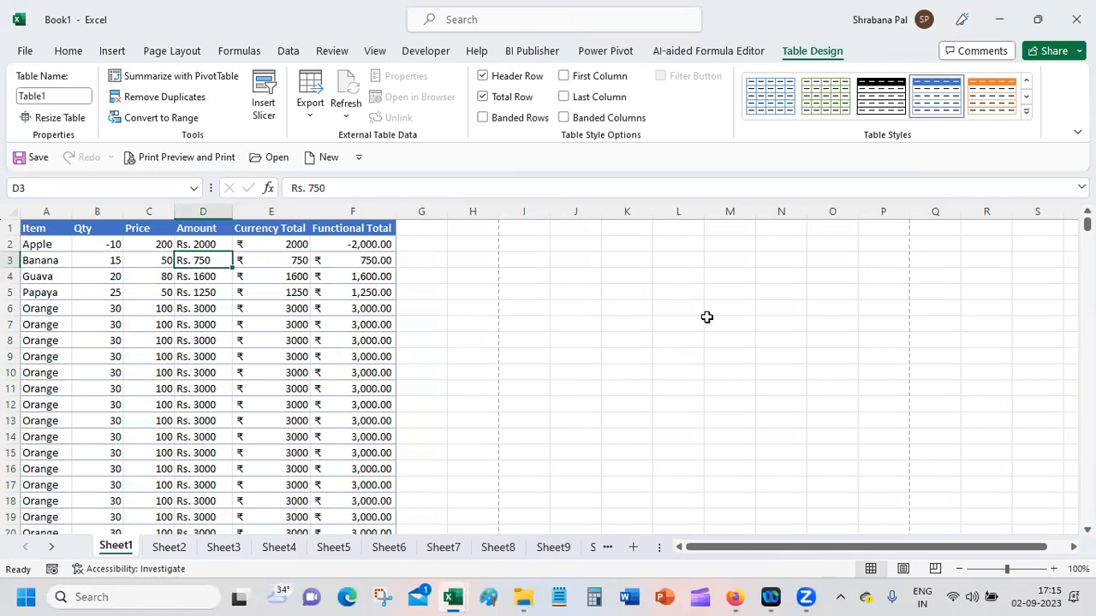
{"action": "left_click", "coordinate": [498, 120]}
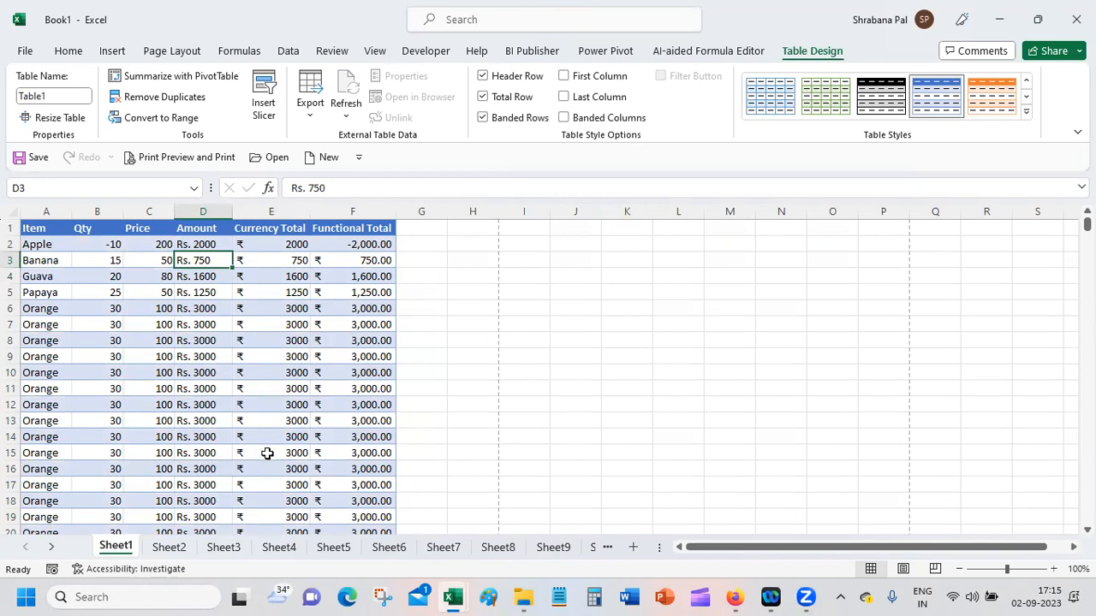
Step: Turn on filtering for the table so each column header has a filter
{"action": "left_click", "coordinate": [195, 277]}
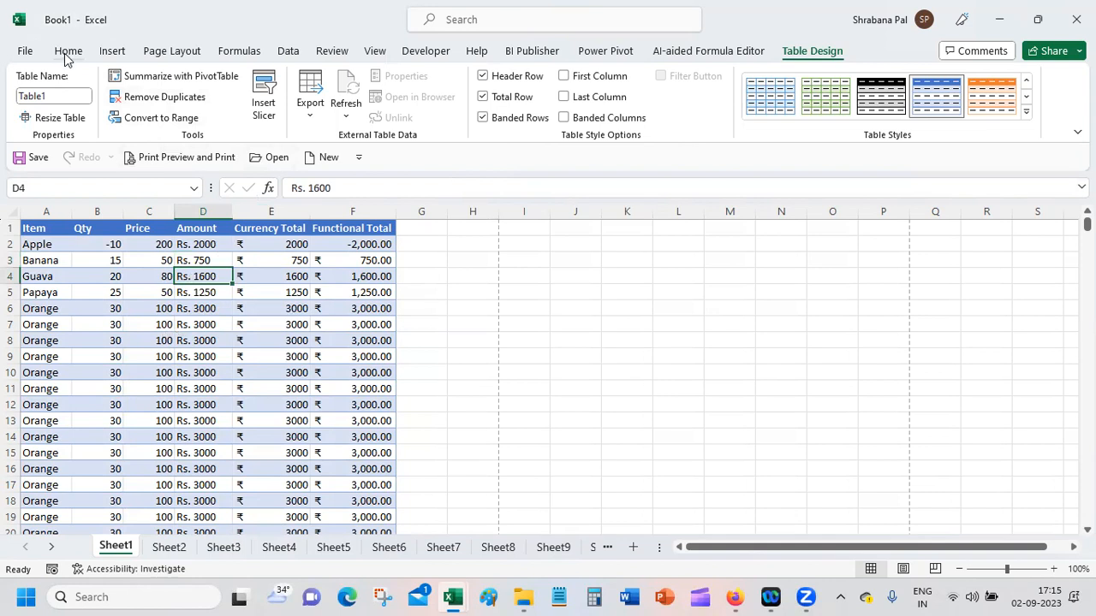
{"action": "left_click", "coordinate": [284, 51]}
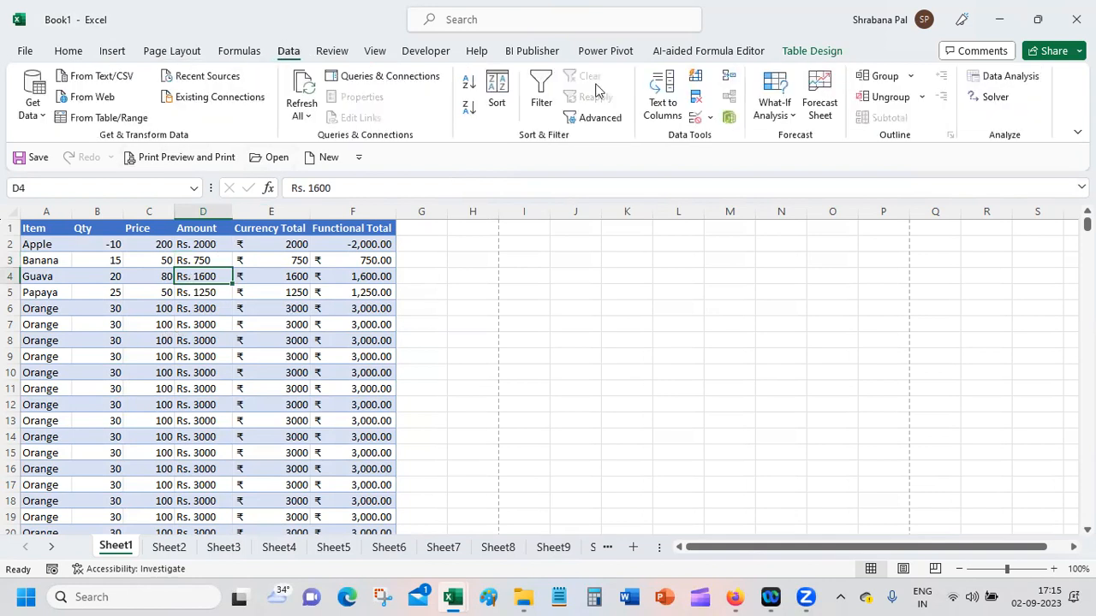
{"action": "left_click", "coordinate": [540, 93]}
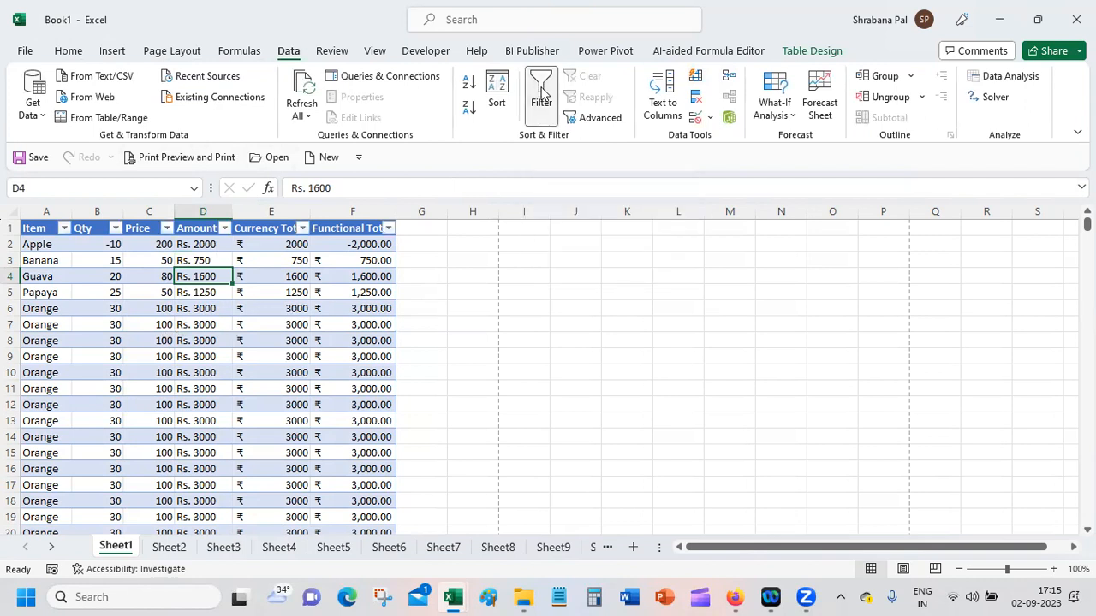
Step: Filter the Item column to show only Apple
{"action": "left_click", "coordinate": [64, 228]}
{"action": "left_click", "coordinate": [148, 410]}
{"action": "left_click", "coordinate": [145, 427]}
{"action": "left_click", "coordinate": [215, 557]}
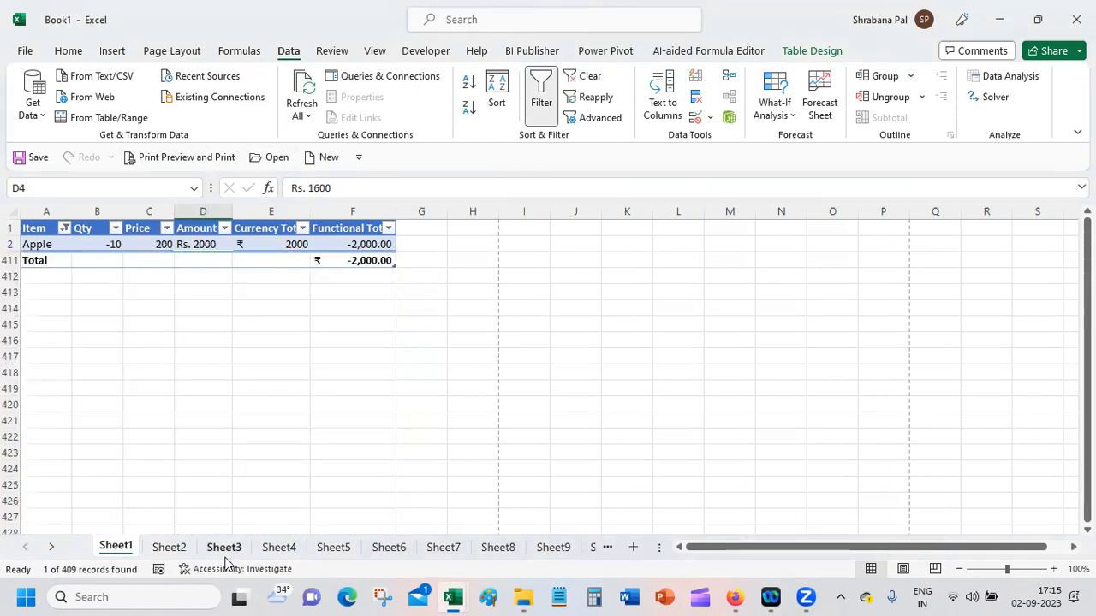
Step: Turn off filtering for the table to remove the Apple filter
{"action": "left_click", "coordinate": [541, 104]}
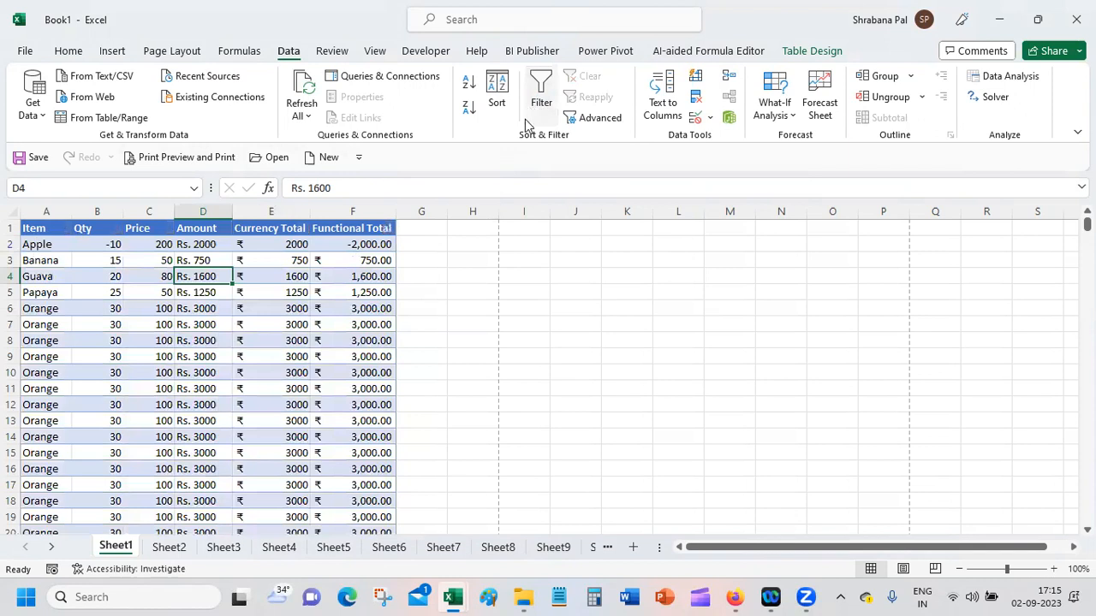
{"action": "left_click", "coordinate": [254, 336]}
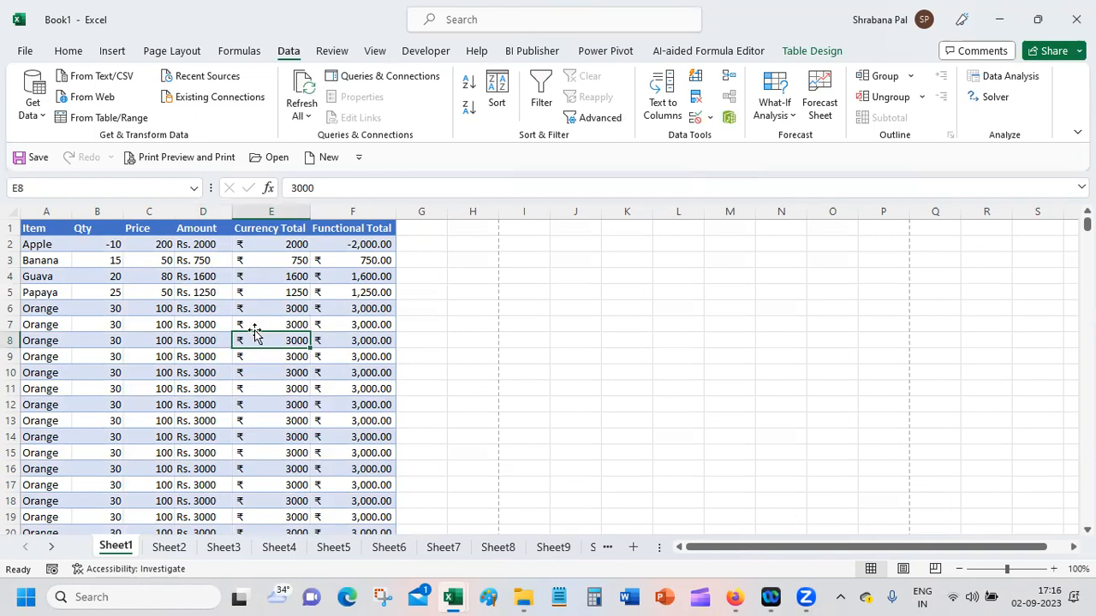
Step: Insert a slicer for the Item column and place it directly beside the table
{"action": "left_click", "coordinate": [815, 51]}
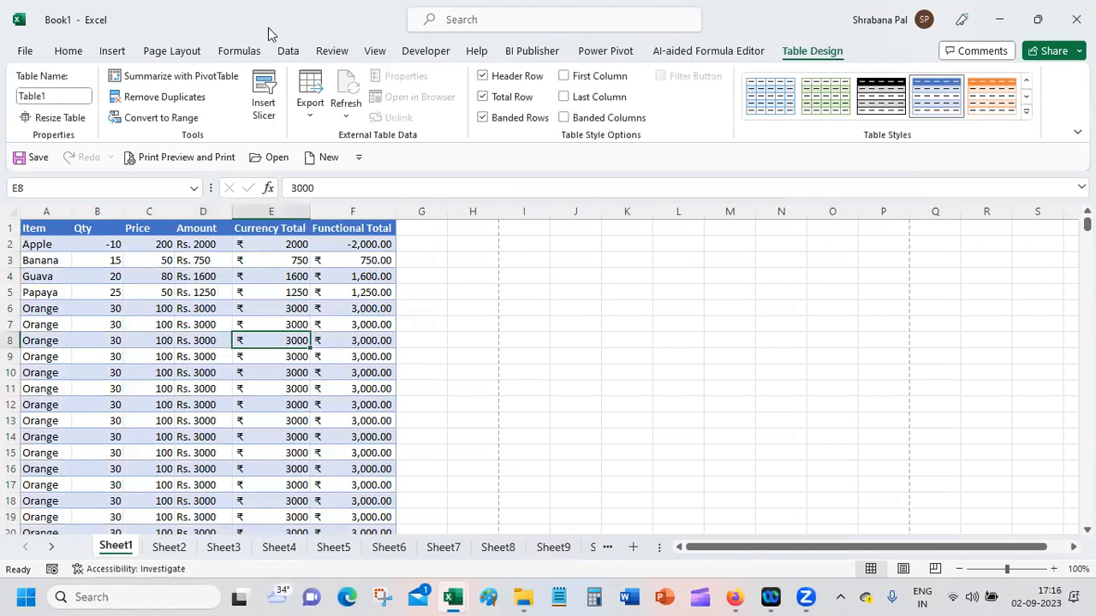
{"action": "left_click", "coordinate": [264, 104]}
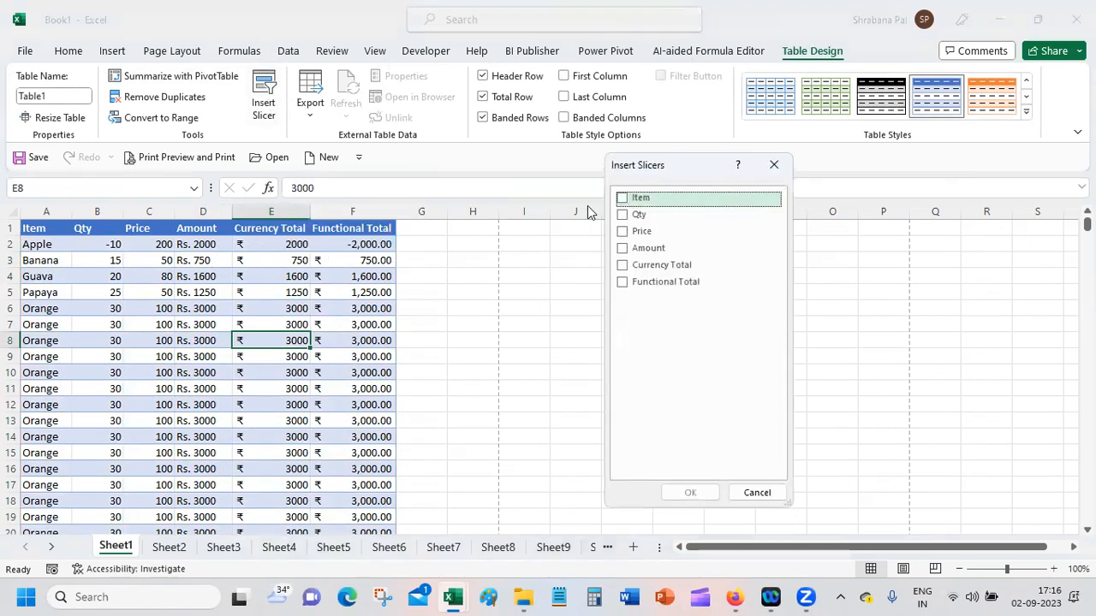
{"action": "left_click", "coordinate": [622, 198]}
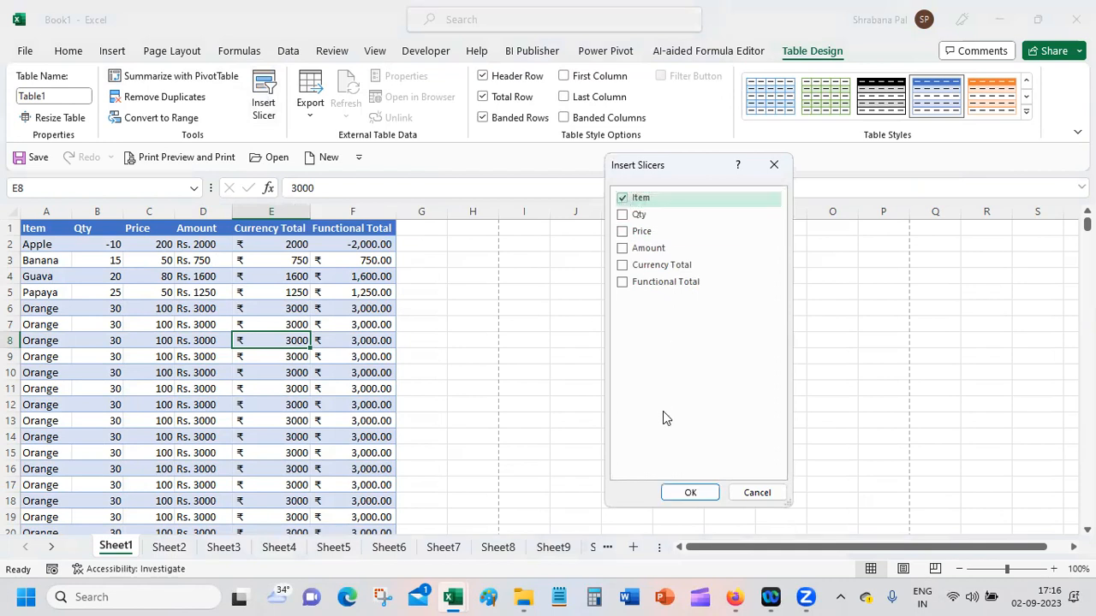
{"action": "left_click", "coordinate": [688, 492]}
{"action": "left_click_drag", "start_coordinate": [548, 291], "coordinate": [476, 246]}
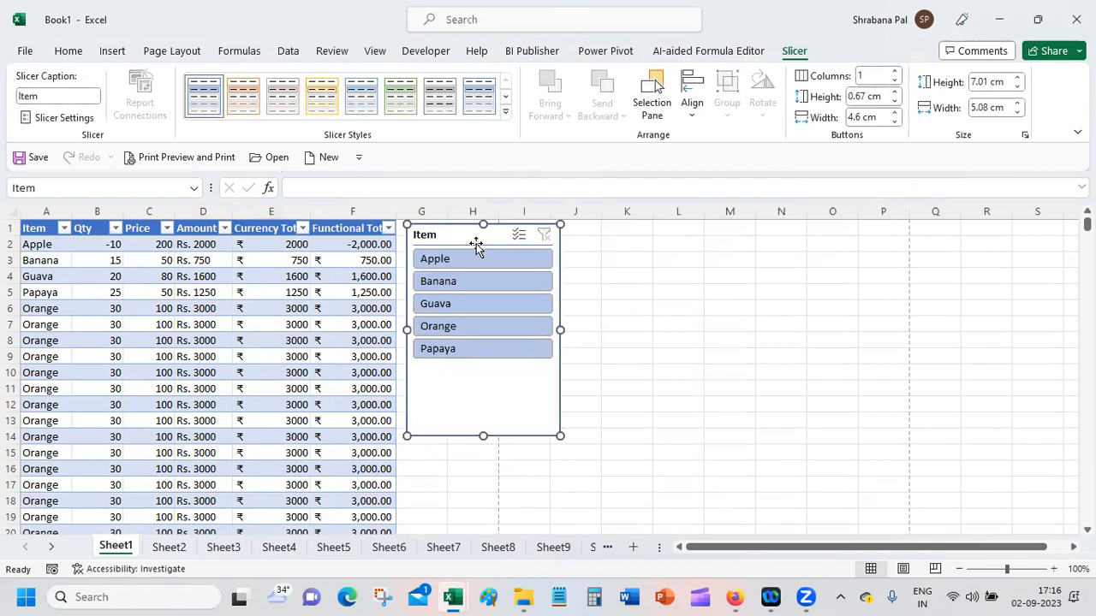
{"action": "left_click", "coordinate": [684, 367]}
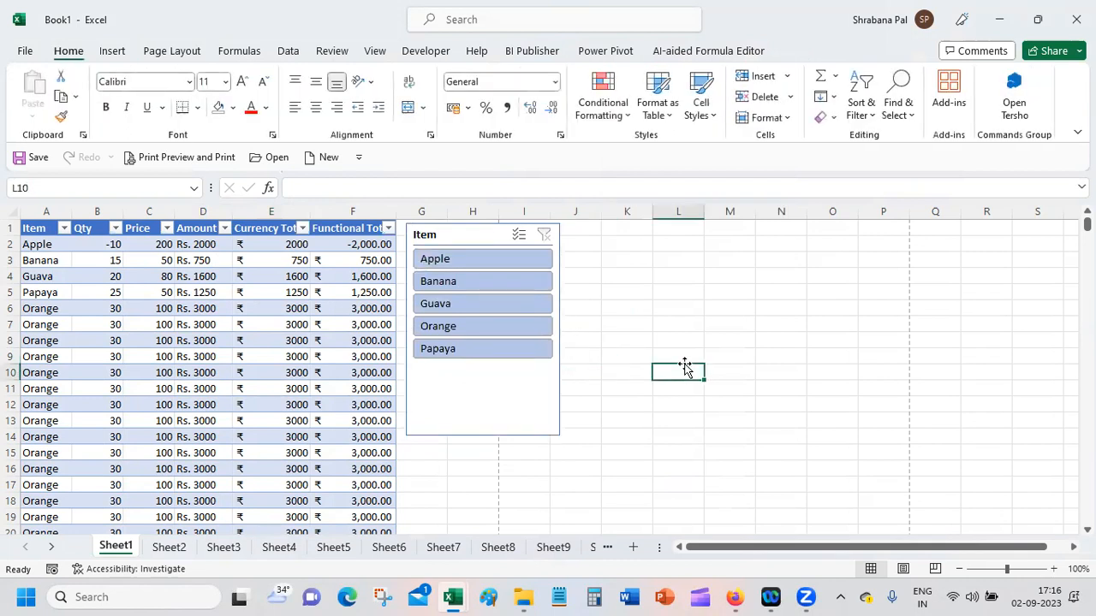
Step: Delete the Item slicer from the sheet
{"action": "left_click", "coordinate": [273, 278]}
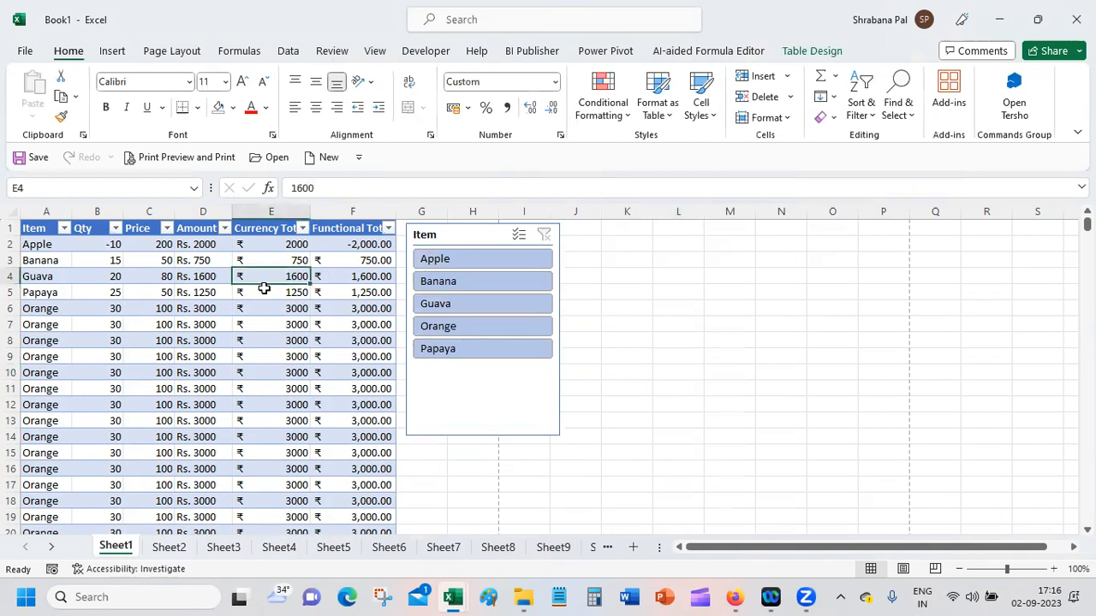
{"action": "left_click", "coordinate": [823, 53]}
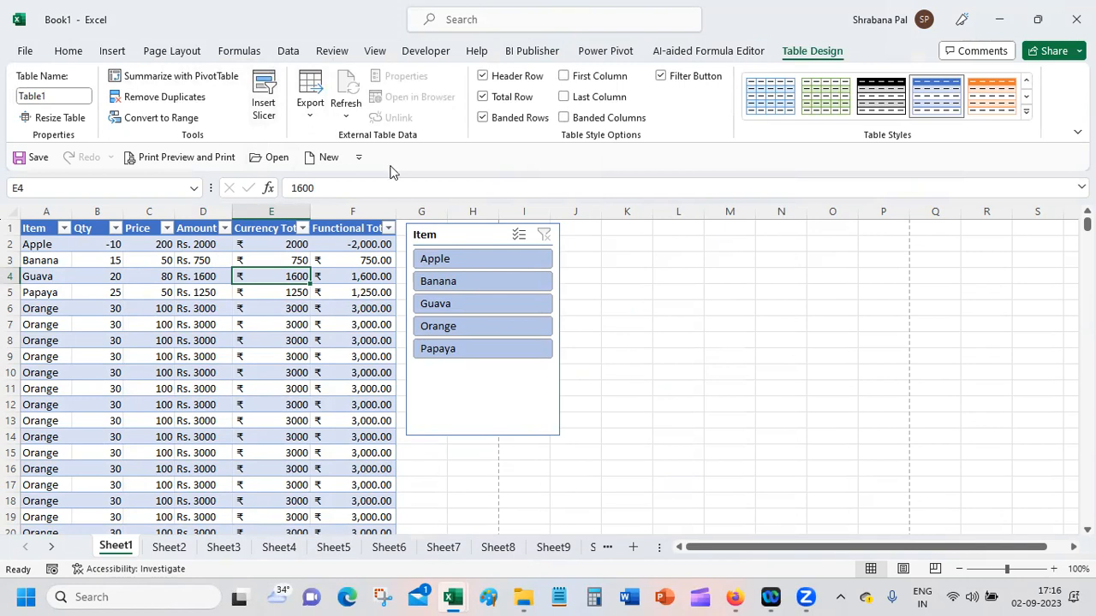
{"action": "left_click", "coordinate": [422, 233]}
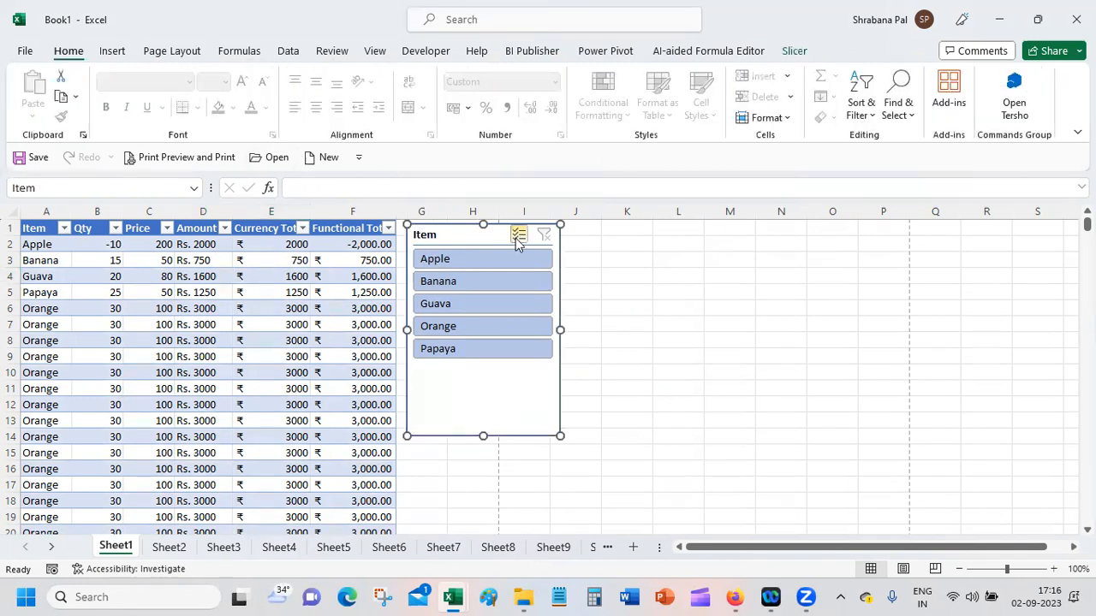
{"action": "key", "text": "Delete"}
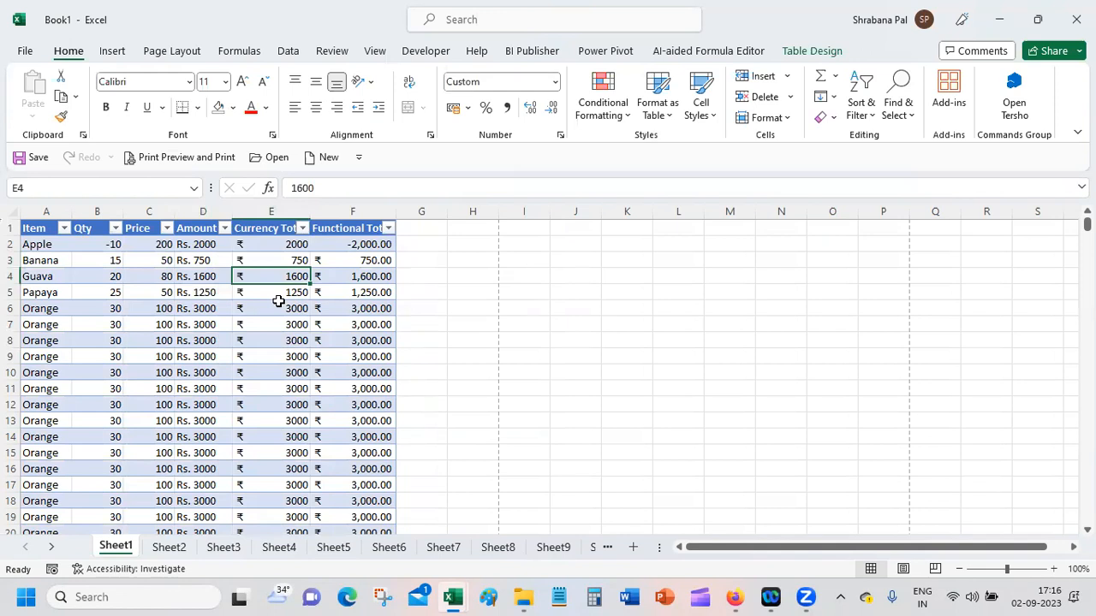
Step: Insert an Item slicer for the table and place it over columns H to J near the sheet's first rows
{"action": "left_click", "coordinate": [814, 52]}
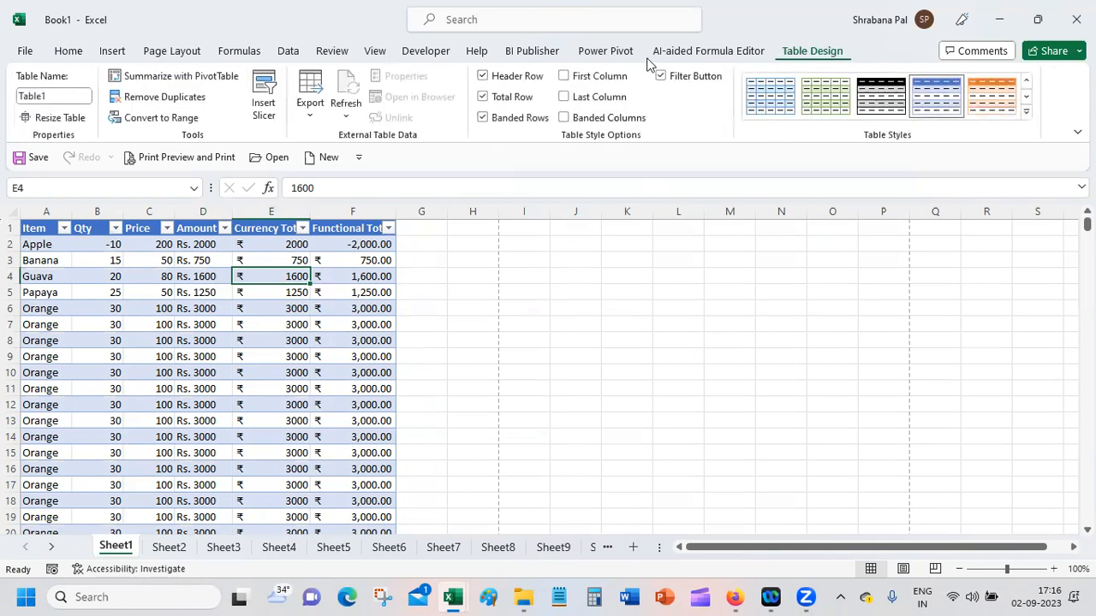
{"action": "left_click", "coordinate": [266, 85]}
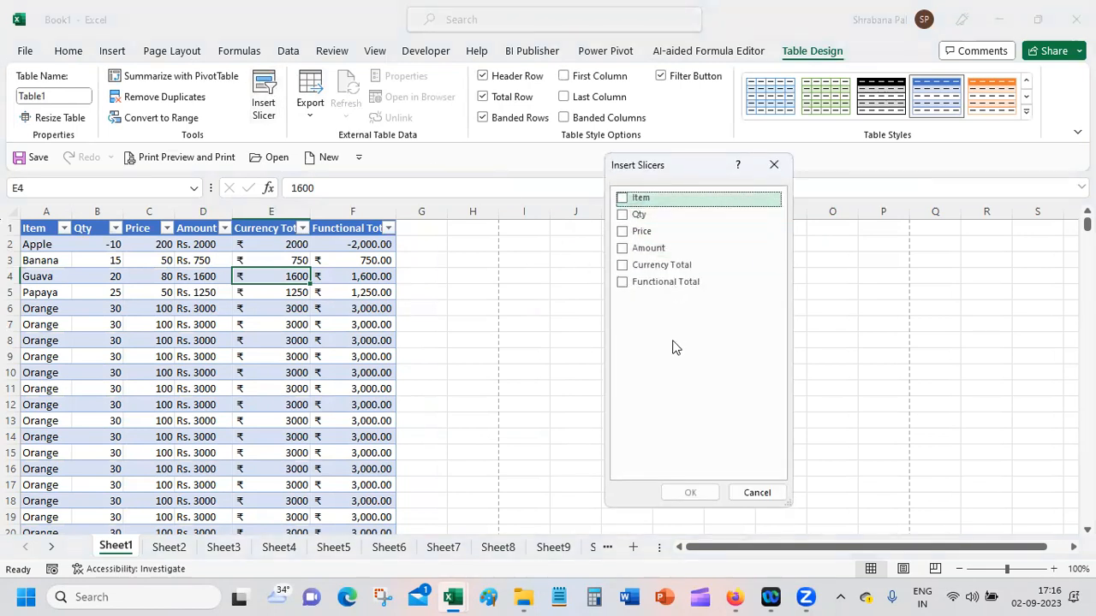
{"action": "left_click", "coordinate": [625, 199]}
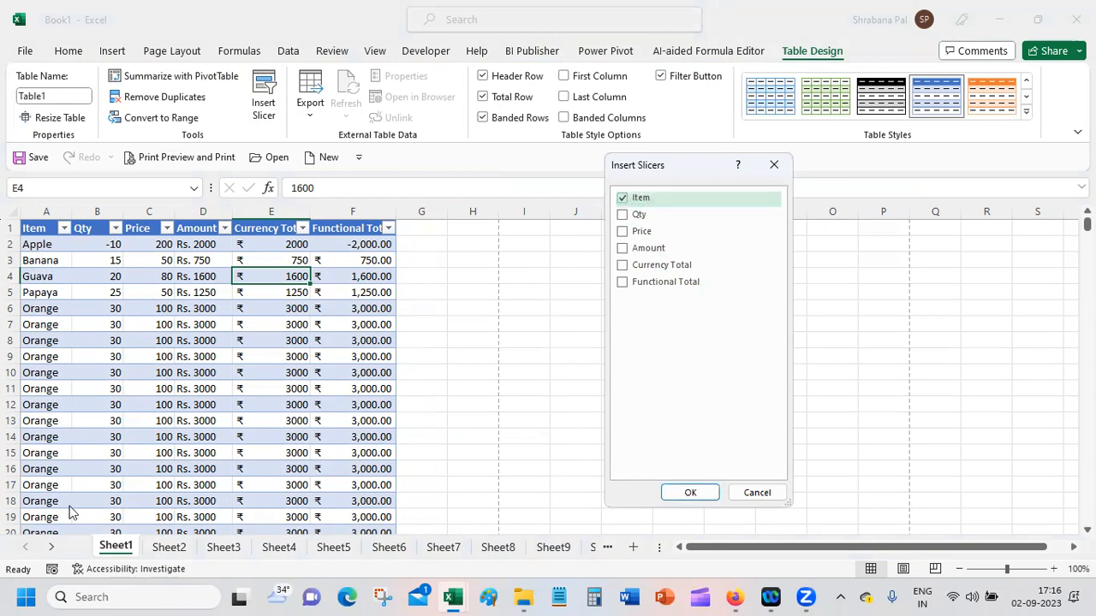
{"action": "left_click", "coordinate": [690, 493]}
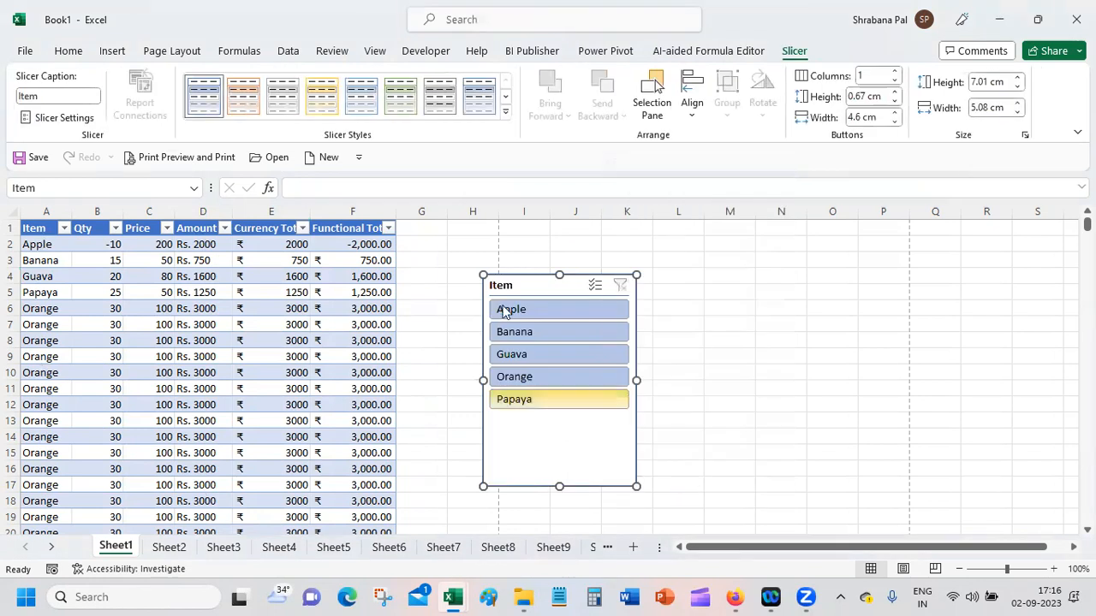
{"action": "left_click_drag", "start_coordinate": [513, 285], "coordinate": [486, 241]}
{"action": "left_click", "coordinate": [442, 485]}
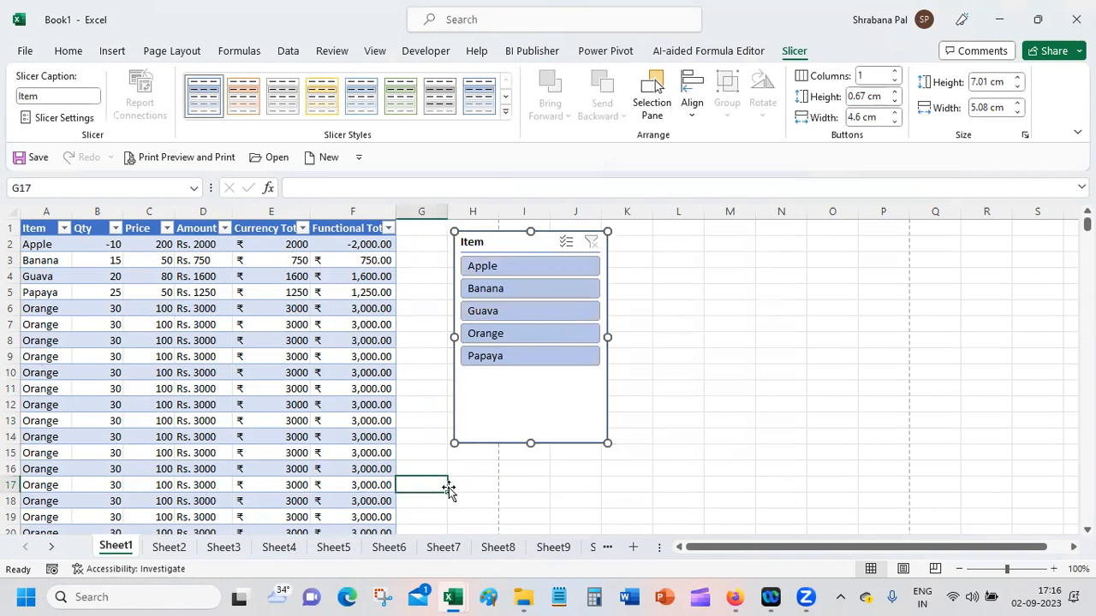
Step: Use the Item slicer to filter the table by Apple, Banana and Orange, one at a time
{"action": "left_click", "coordinate": [514, 267]}
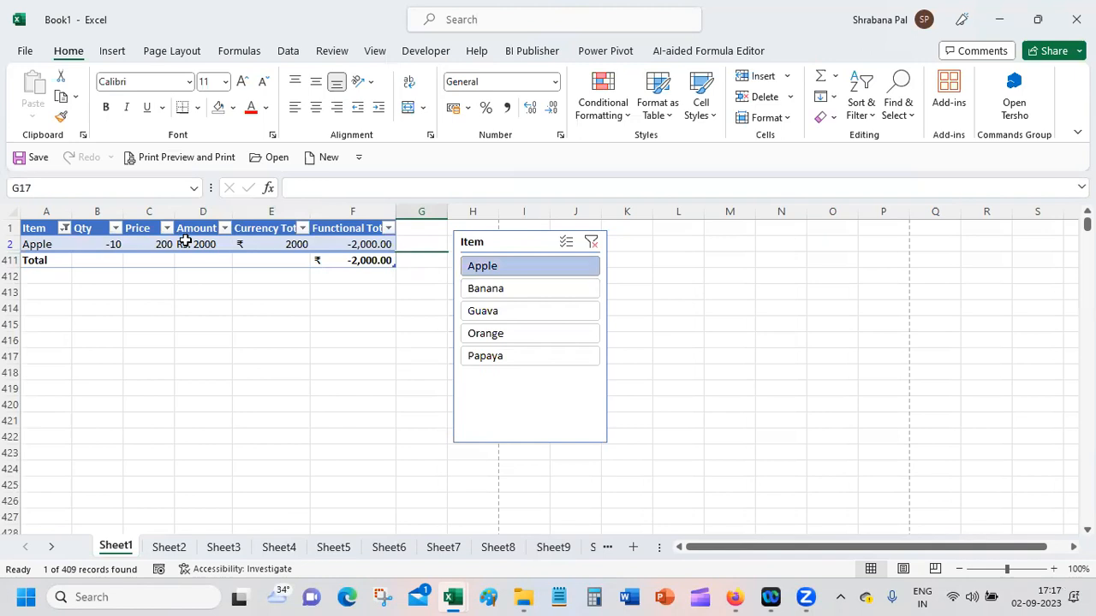
{"action": "left_click", "coordinate": [482, 290]}
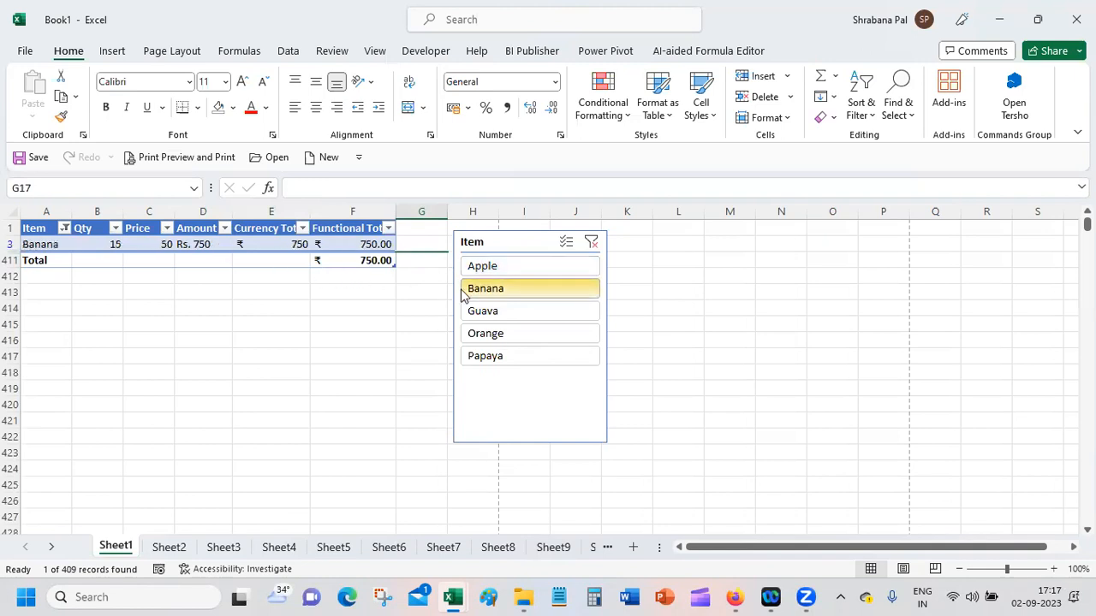
{"action": "left_click", "coordinate": [513, 335]}
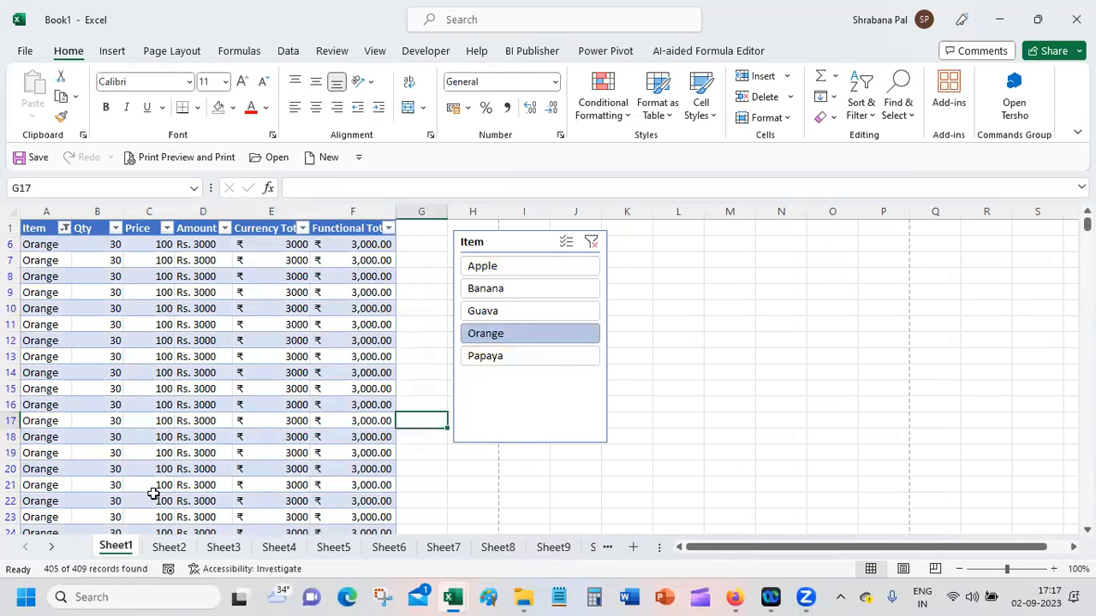
Step: Enable multi-select on the Item slicer and set it to show only Apple and Banana
{"action": "left_click", "coordinate": [570, 242]}
{"action": "left_click", "coordinate": [504, 267]}
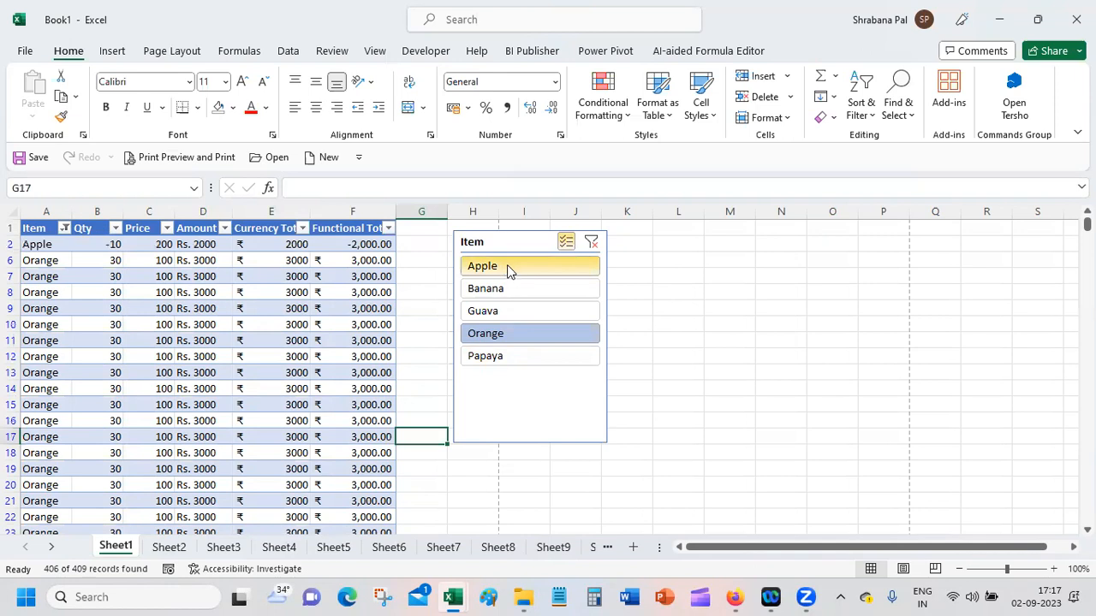
{"action": "left_click", "coordinate": [506, 289]}
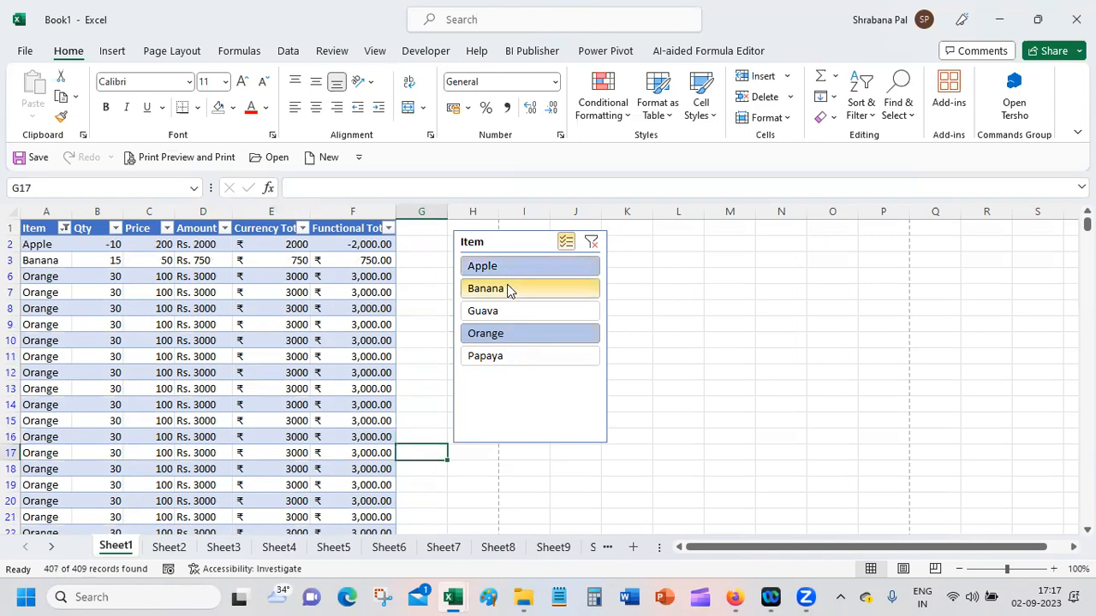
{"action": "left_click", "coordinate": [508, 340]}
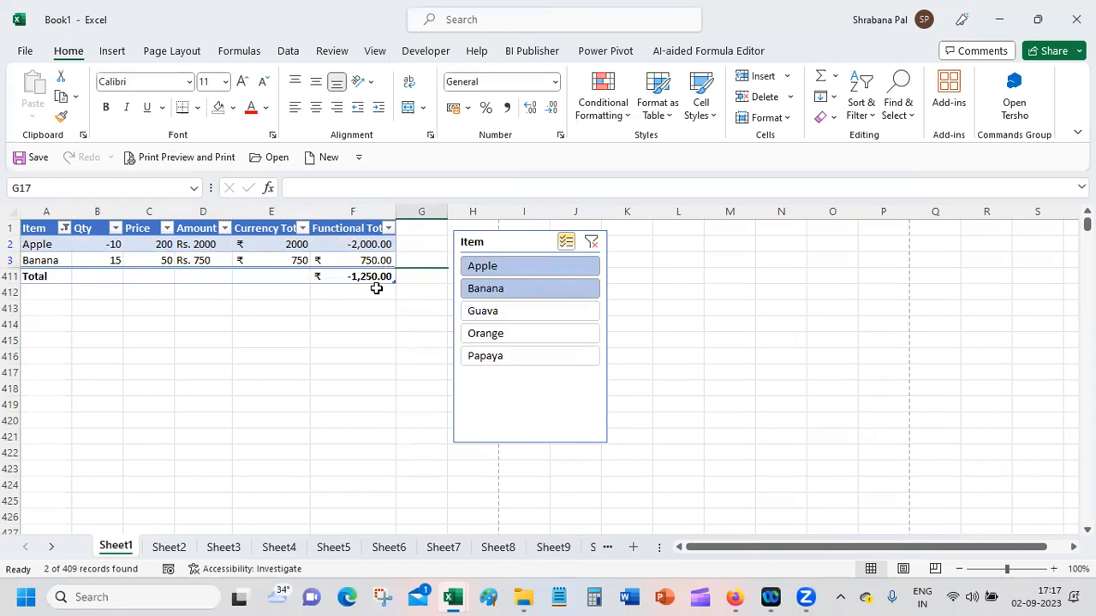
Step: Clear the Item slicer's filter so every item is included
{"action": "left_click", "coordinate": [590, 244]}
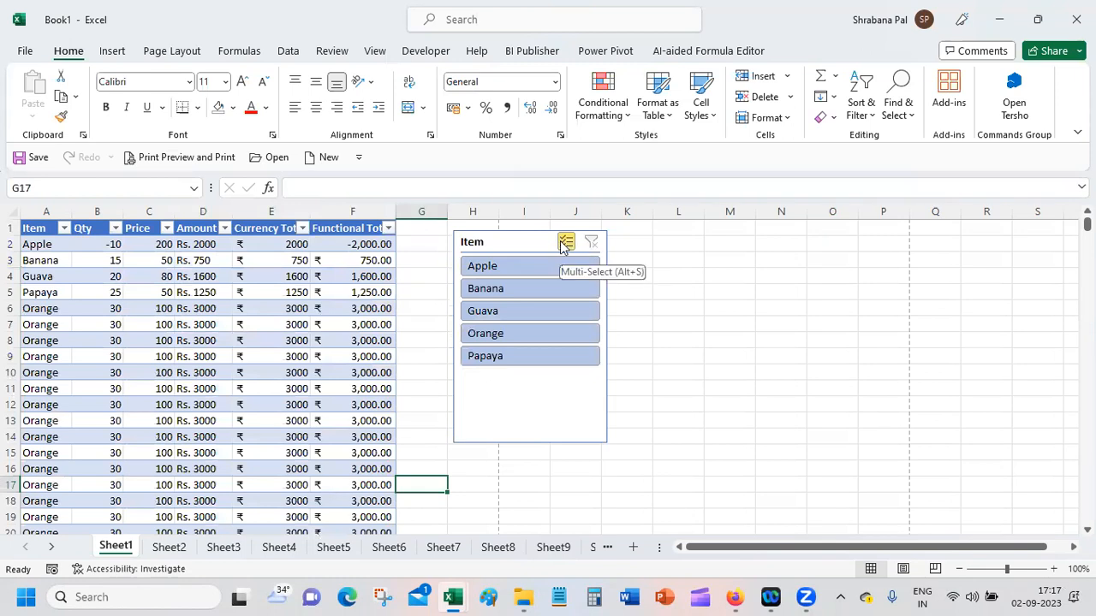
{"action": "left_click", "coordinate": [565, 243]}
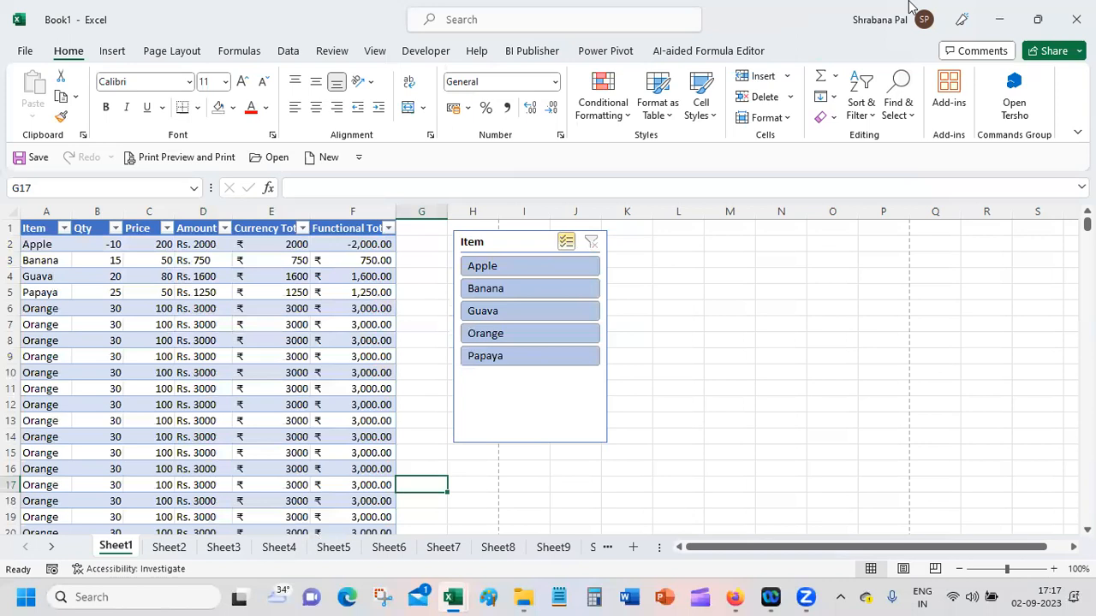
Step: Turn off the table's total row, agreeing to continue despite formulas that reference it
{"action": "left_click", "coordinate": [247, 308]}
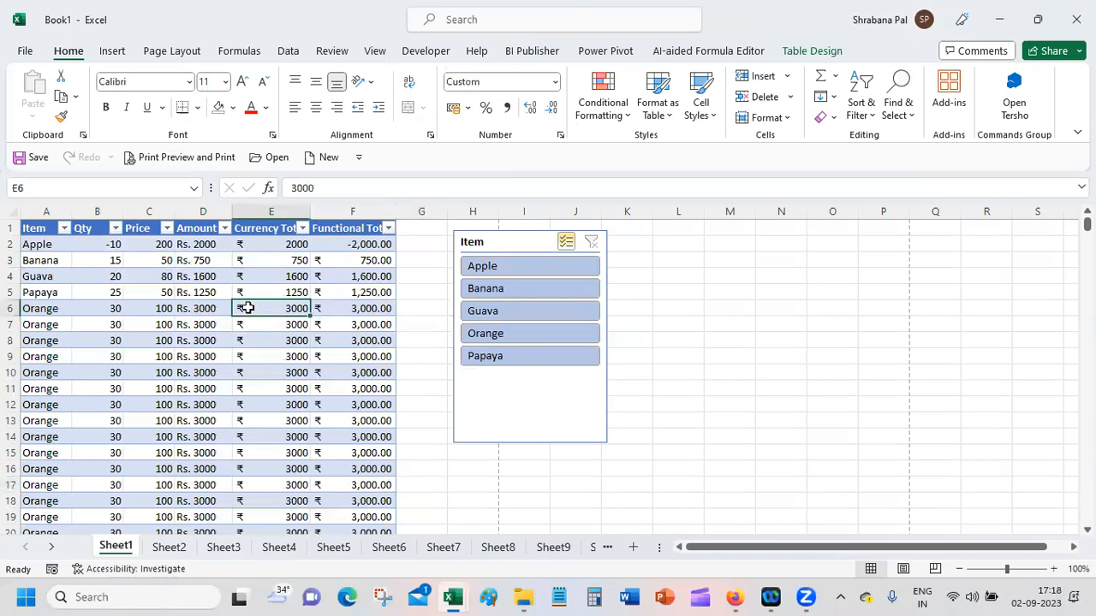
{"action": "left_click", "coordinate": [788, 53]}
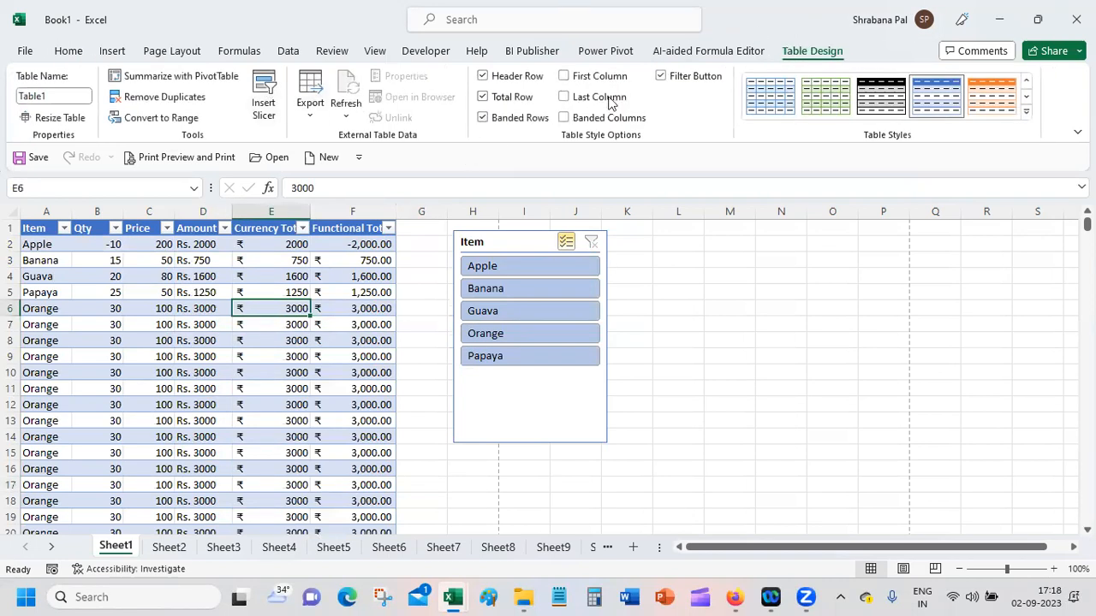
{"action": "left_click", "coordinate": [495, 100]}
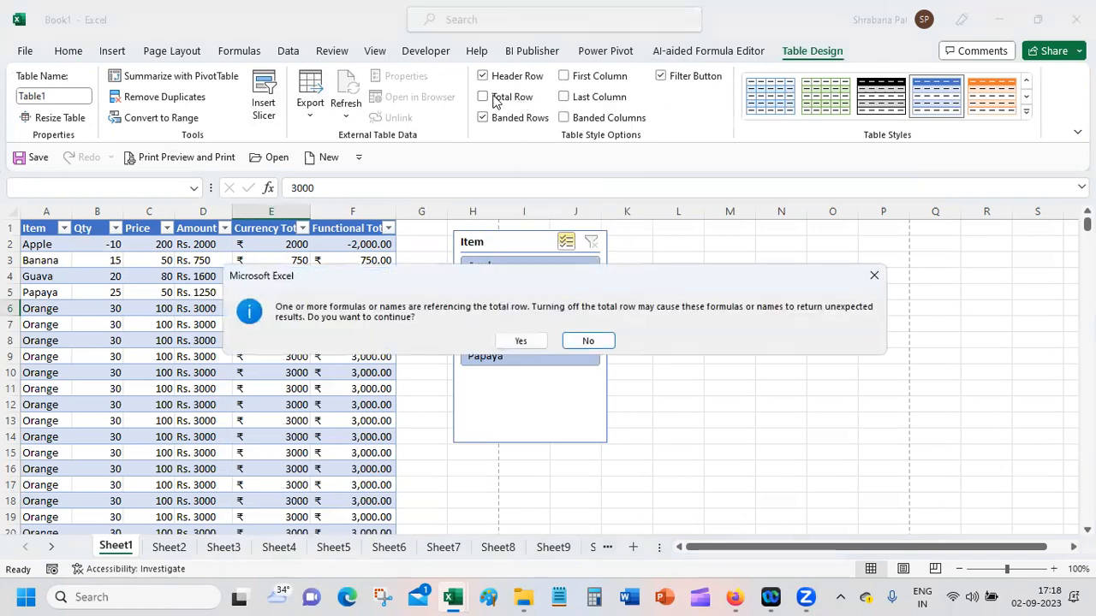
{"action": "left_click", "coordinate": [521, 341]}
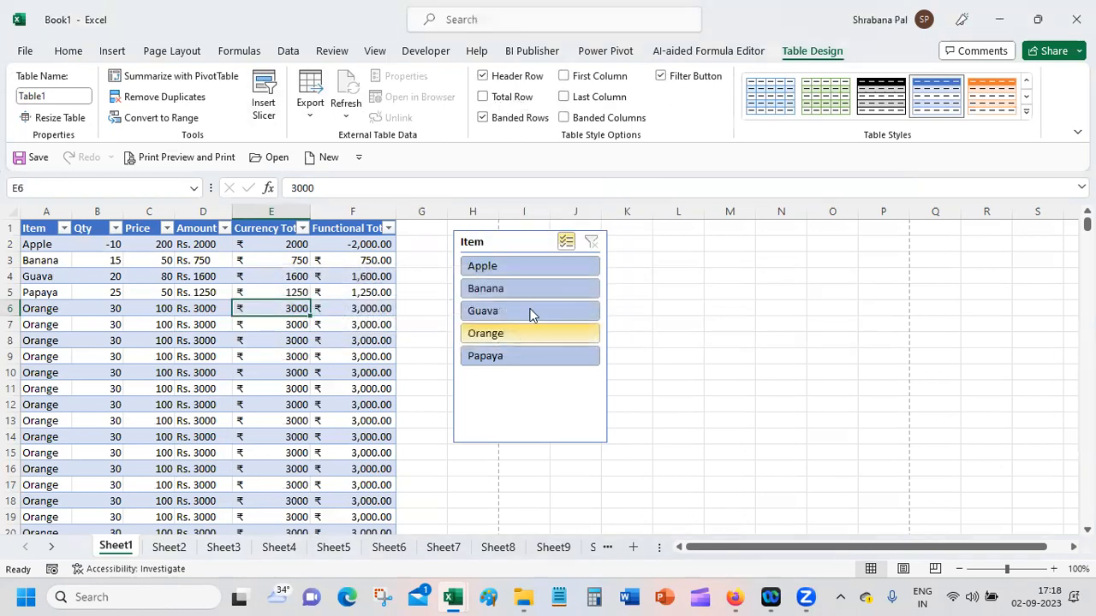
Step: Turn the table's total row on and off once more, and go back to the table's first rows
{"action": "left_click", "coordinate": [498, 98]}
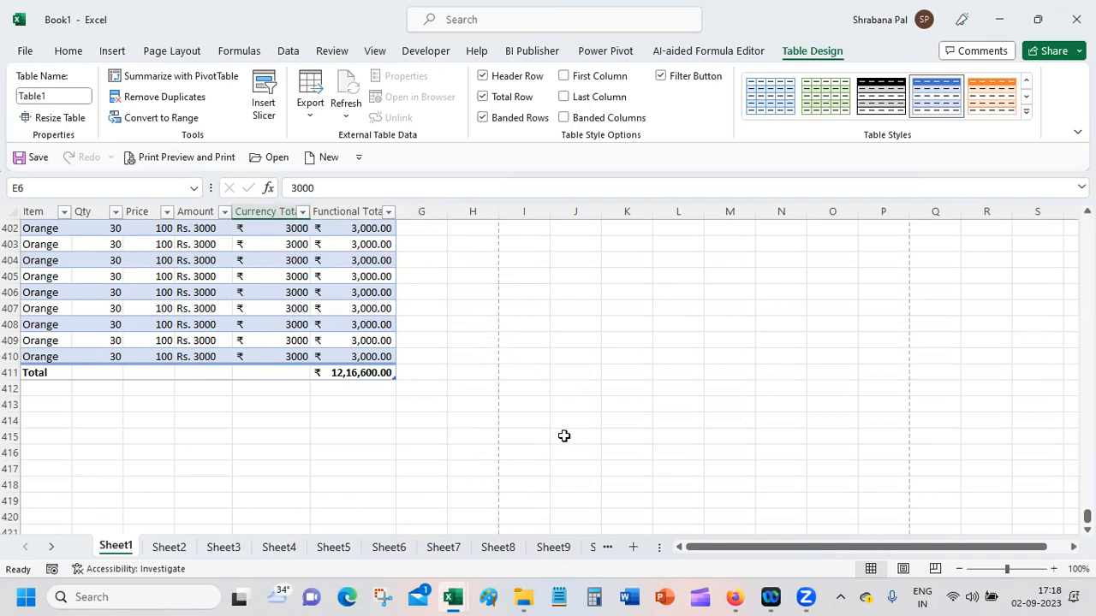
{"action": "left_click", "coordinate": [511, 97]}
{"action": "left_click", "coordinate": [507, 342]}
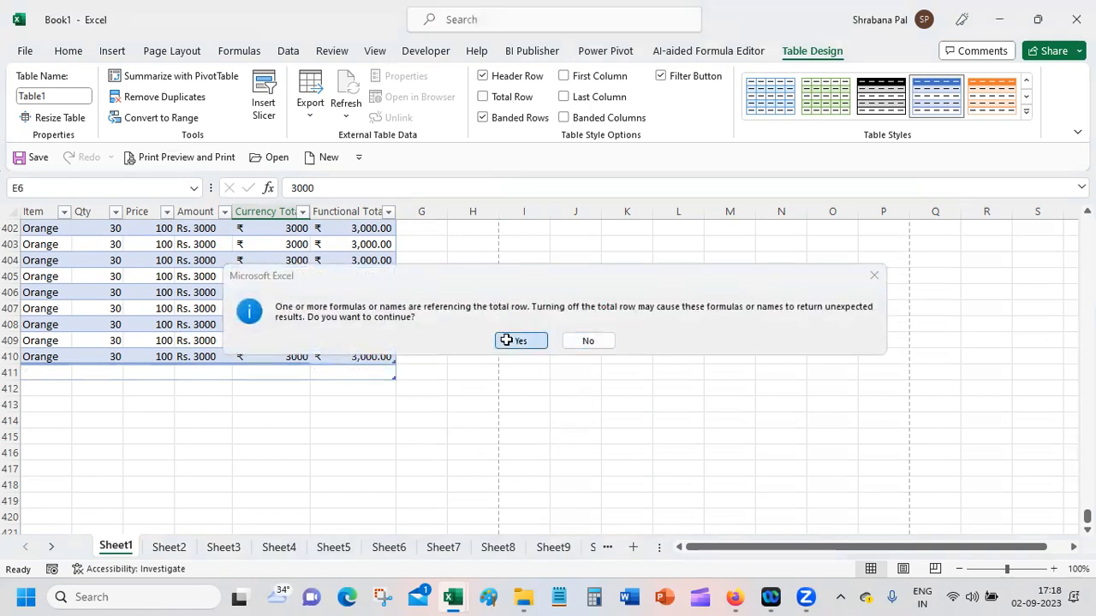
{"action": "left_click_drag", "start_coordinate": [1087, 516], "coordinate": [1087, 224]}
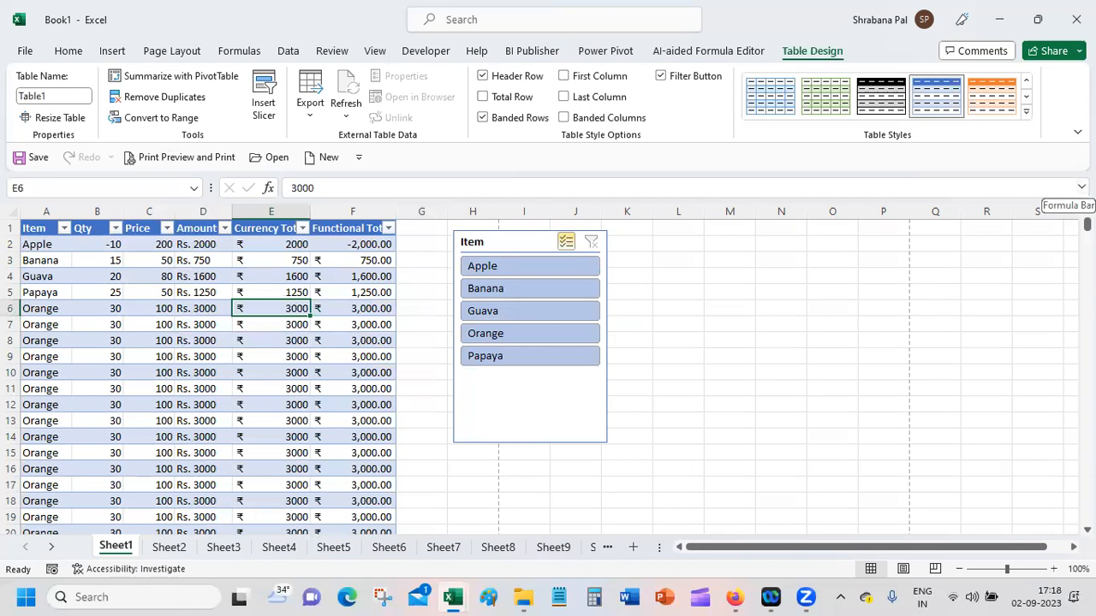
Step: Exclude Apple from the table with the Item slicer, and clear the slicer's filter again
{"action": "left_click", "coordinate": [520, 243]}
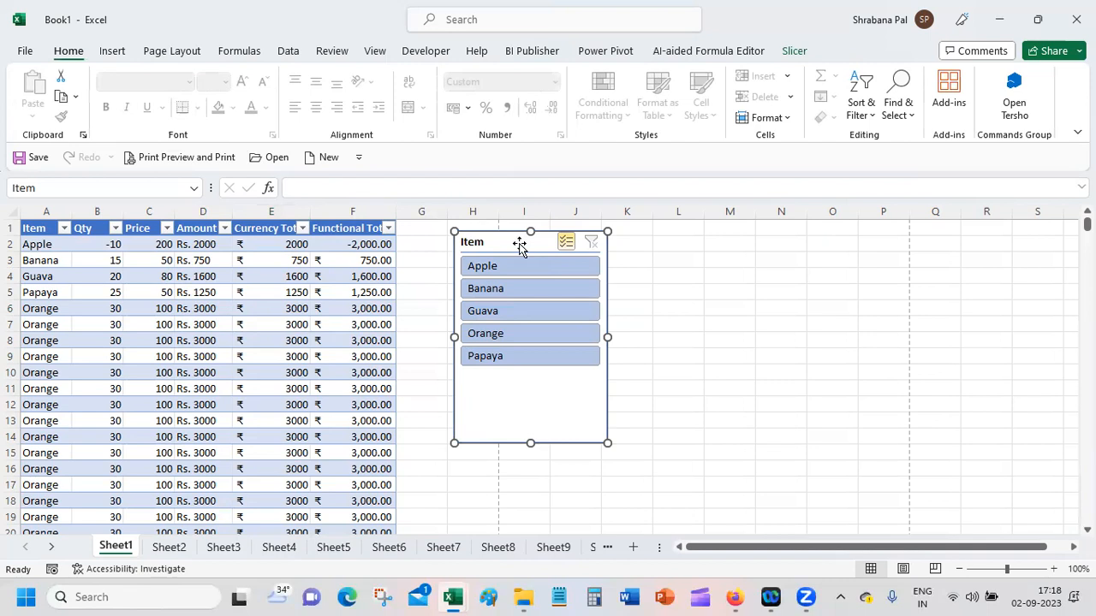
{"action": "left_click", "coordinate": [810, 267]}
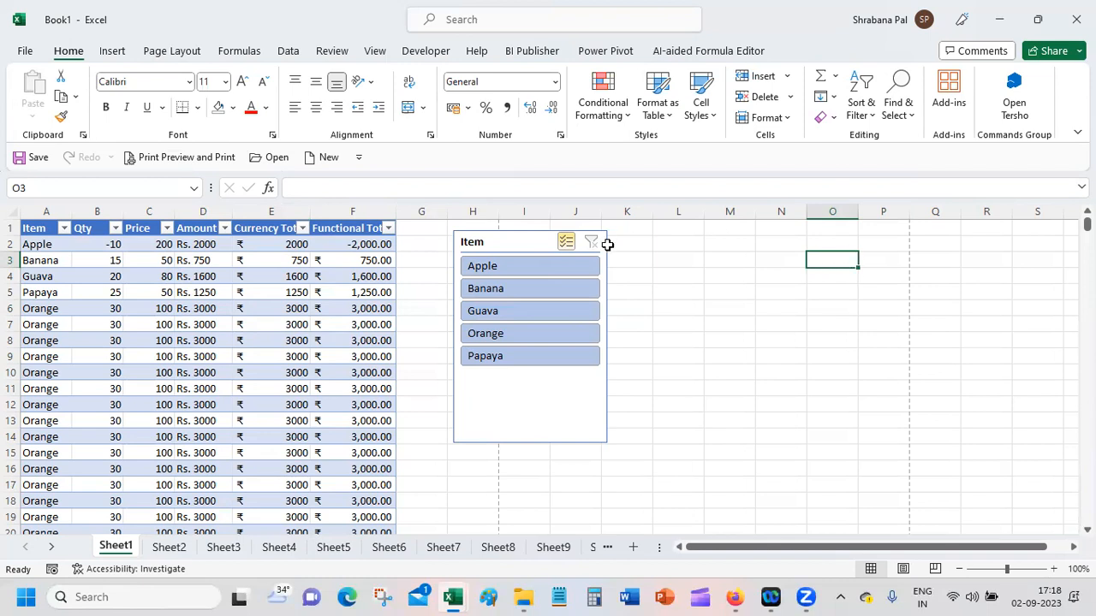
{"action": "left_click", "coordinate": [569, 268]}
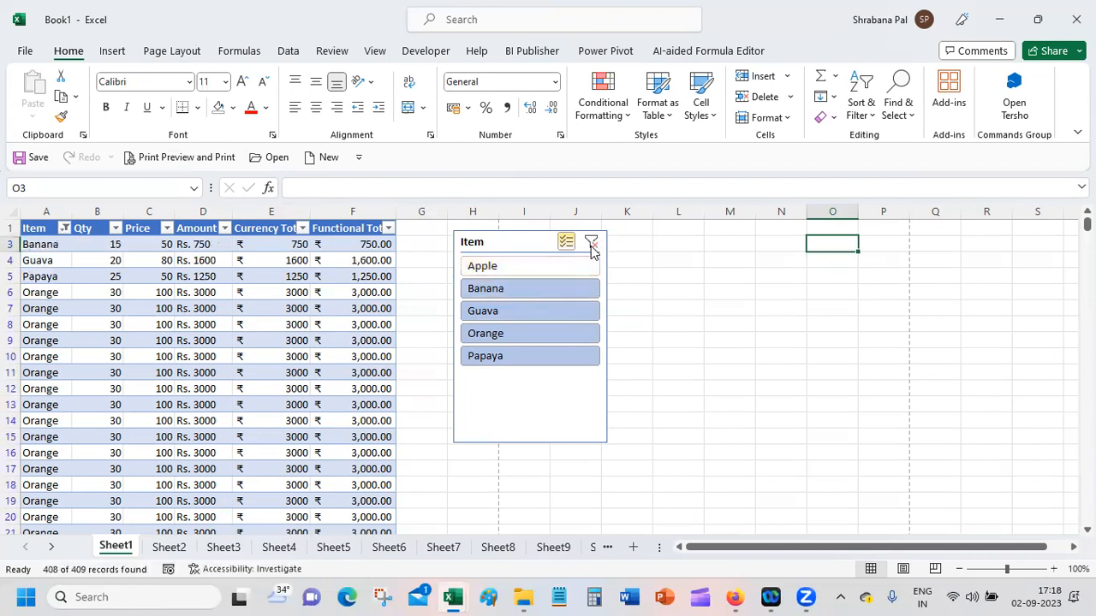
{"action": "left_click", "coordinate": [590, 244]}
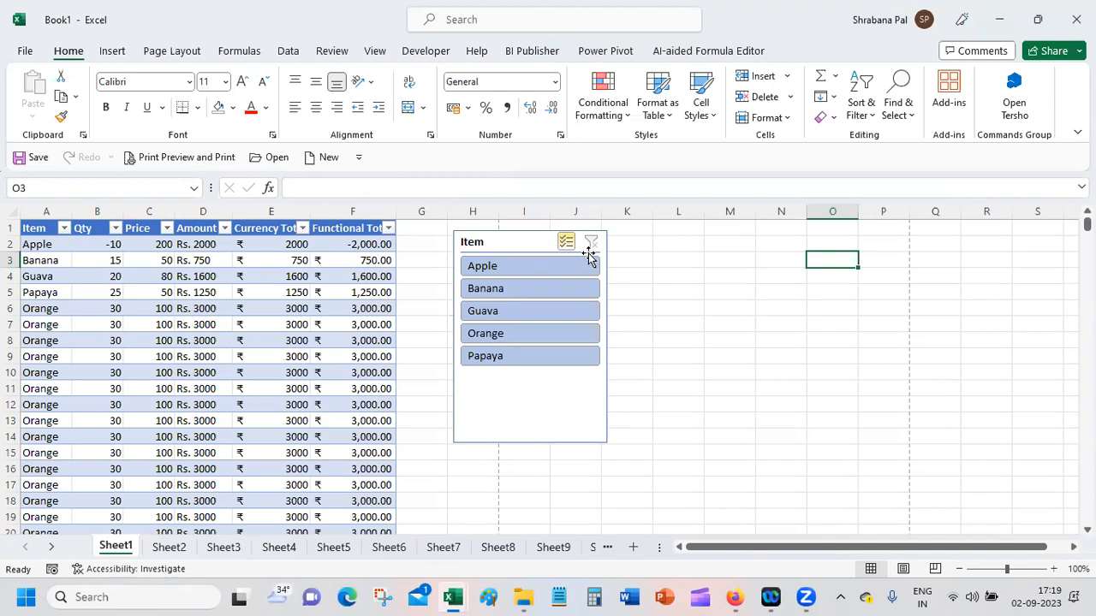
{"action": "left_click", "coordinate": [769, 596]}
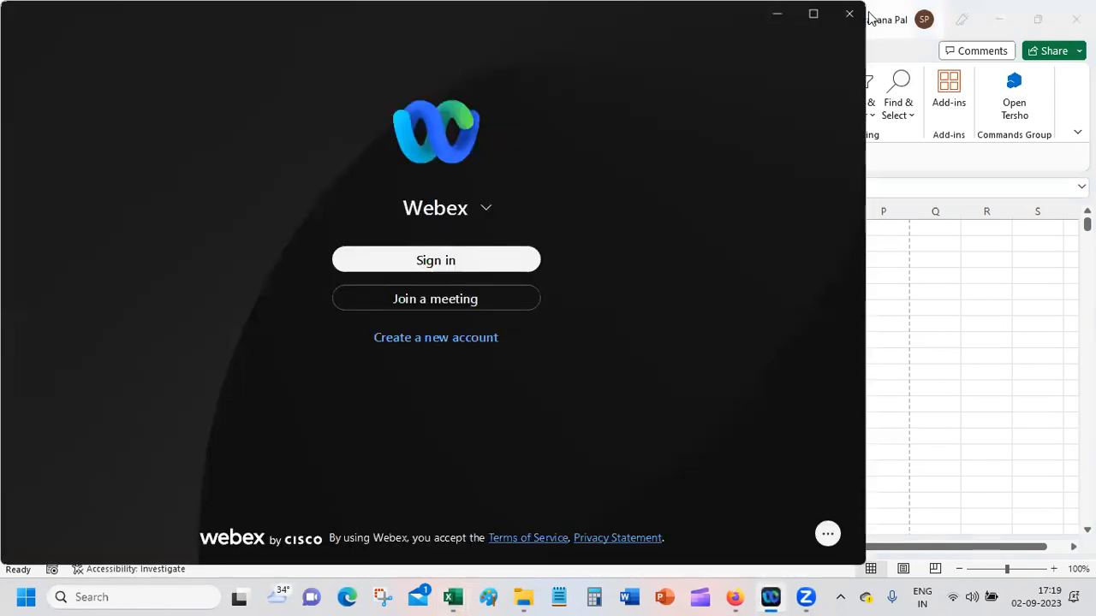
{"action": "left_click", "coordinate": [850, 14]}
{"action": "mouse_move", "coordinate": [768, 603]}
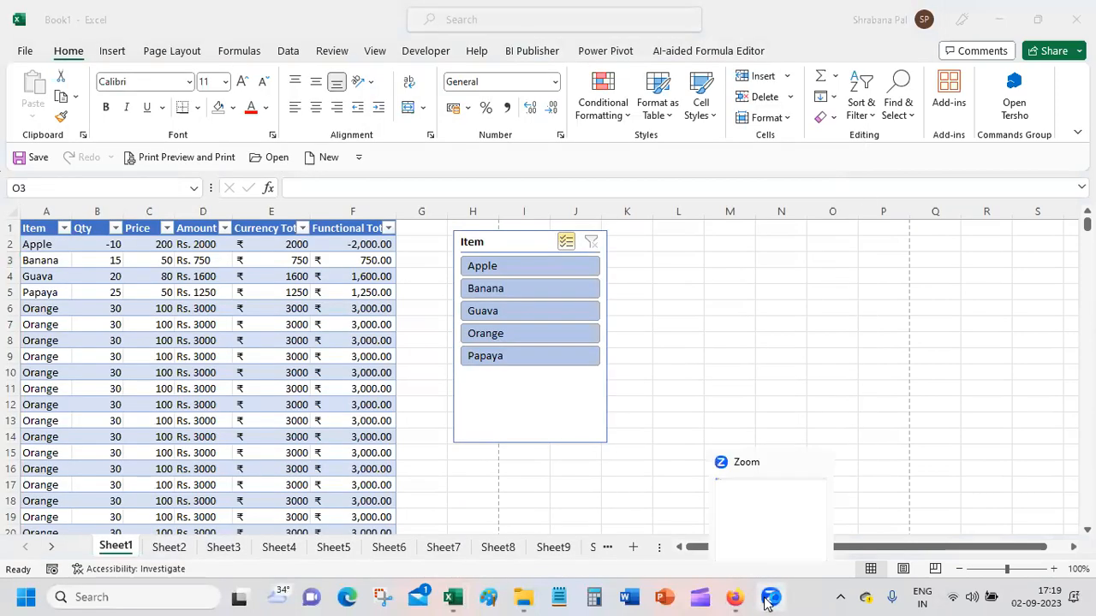
{"action": "left_click", "coordinate": [704, 597]}
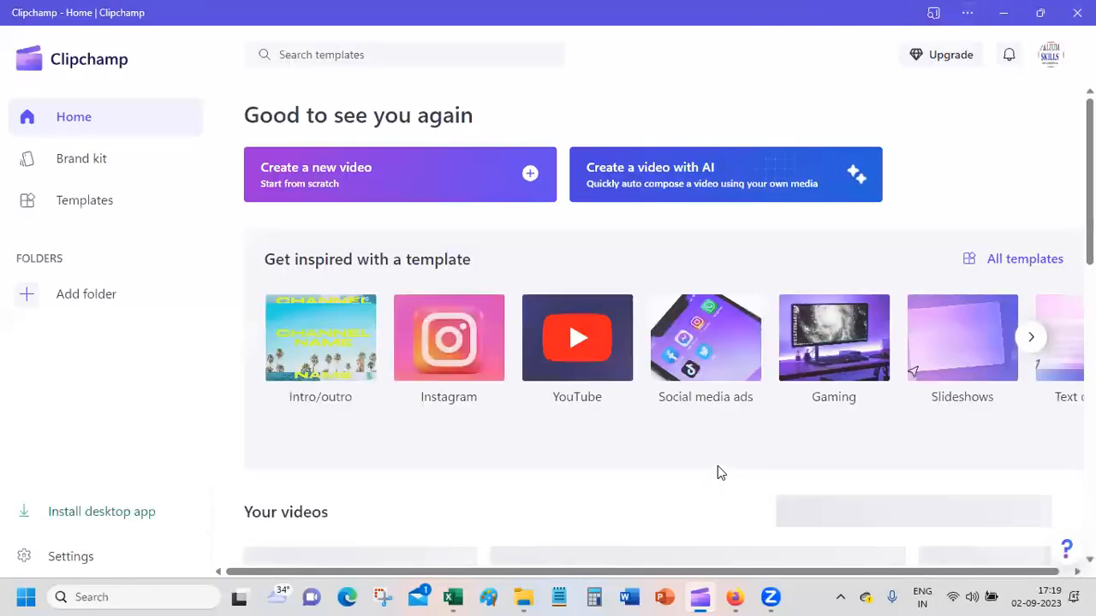
{"action": "left_click", "coordinate": [1003, 13]}
{"action": "left_click", "coordinate": [661, 304]}
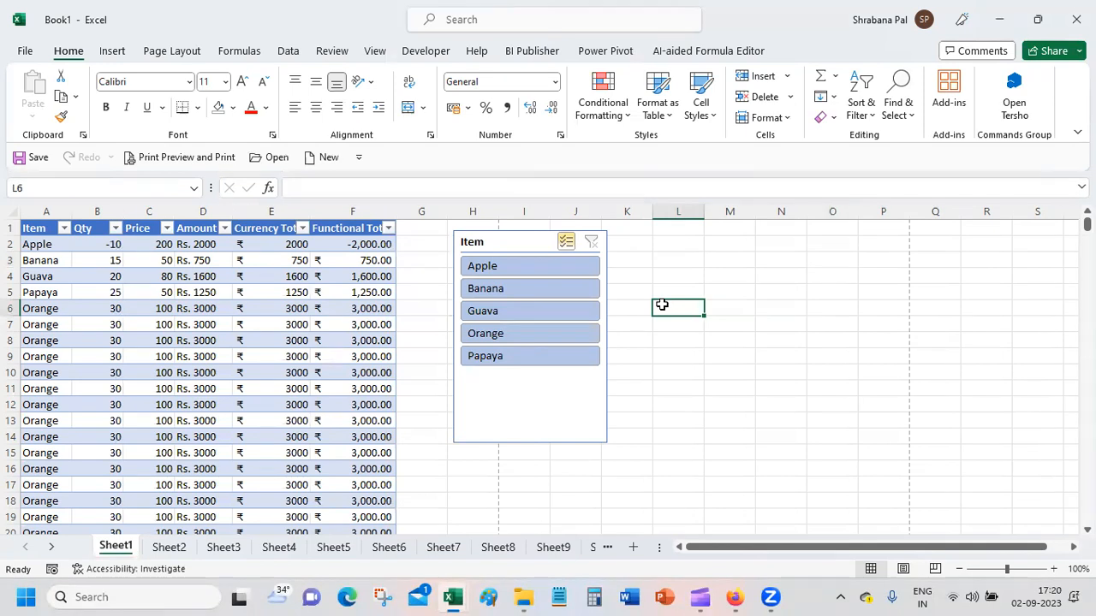
Step: Delete the Item slicer, insert a new slicer for the table's Item column and place it beside the table's first rows
{"action": "left_click", "coordinate": [498, 235]}
{"action": "key", "text": "Delete"}
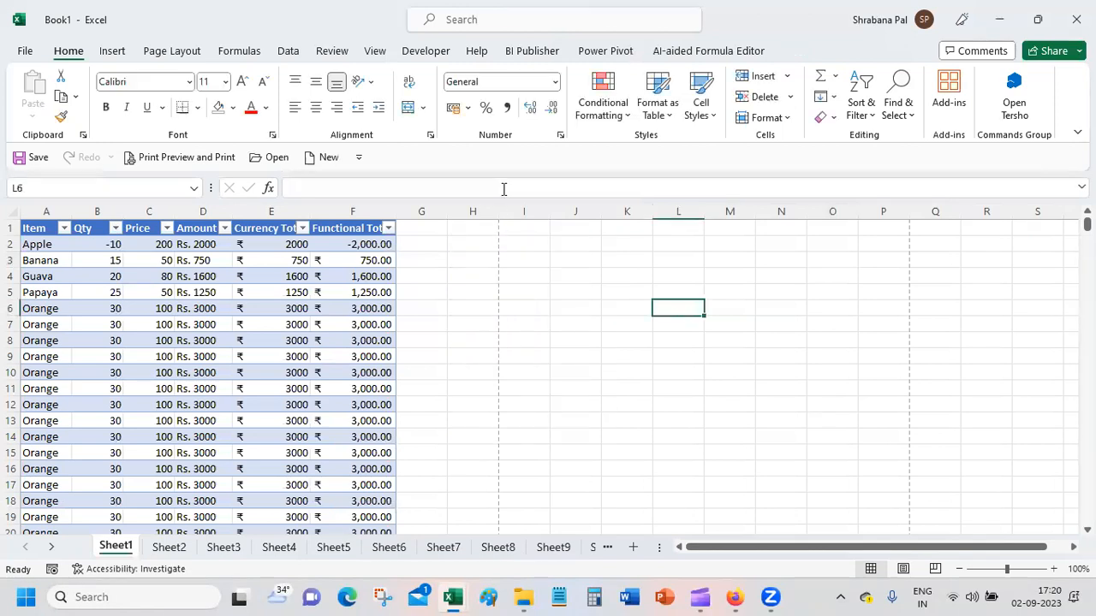
{"action": "left_click", "coordinate": [266, 278]}
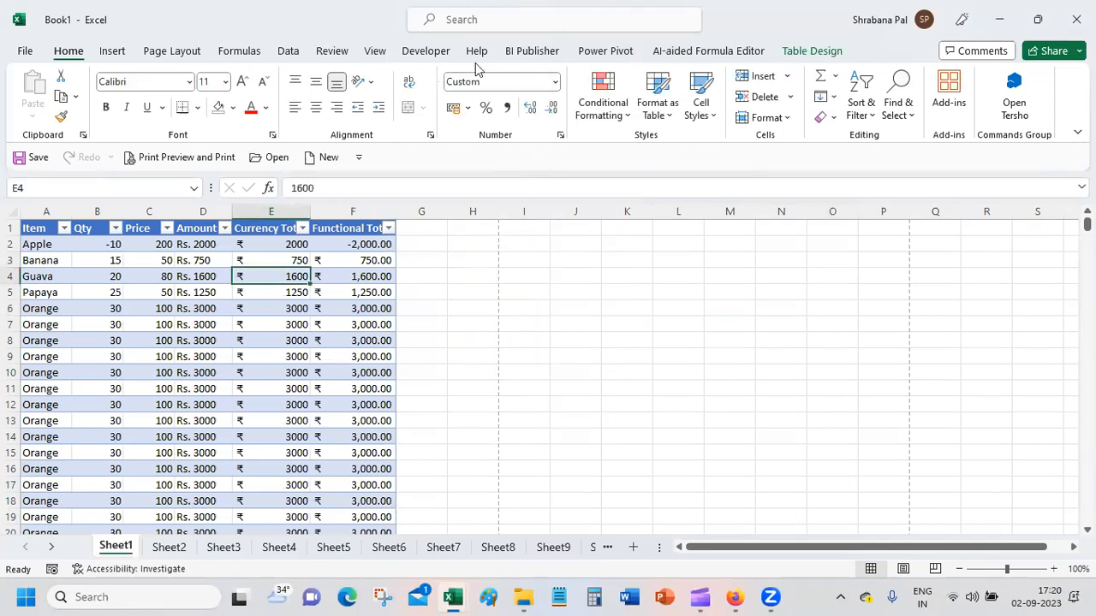
{"action": "left_click", "coordinate": [828, 53]}
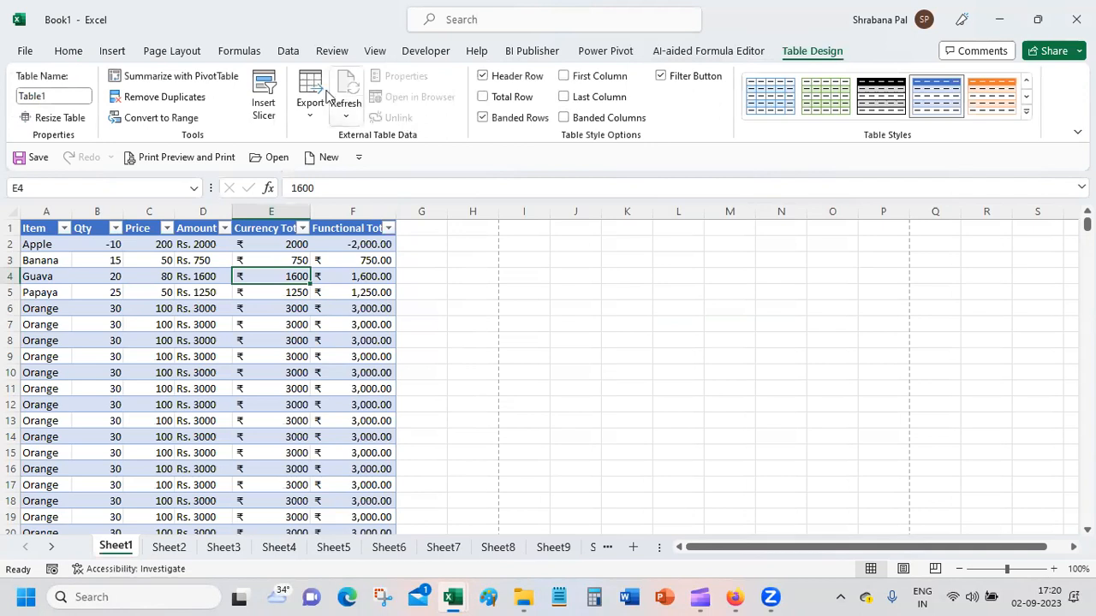
{"action": "left_click", "coordinate": [276, 90]}
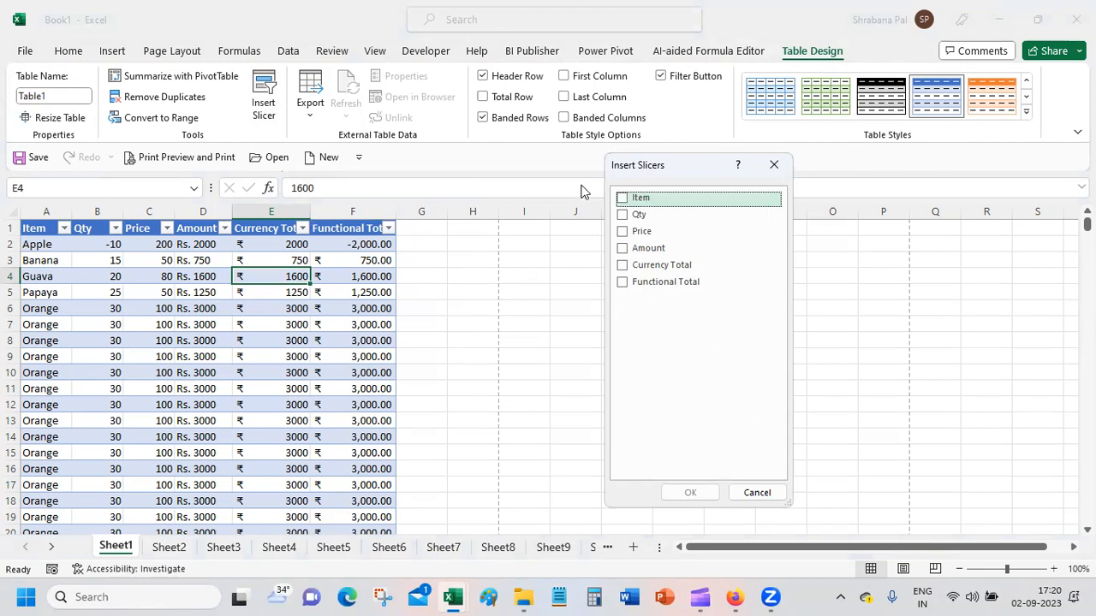
{"action": "left_click", "coordinate": [624, 199]}
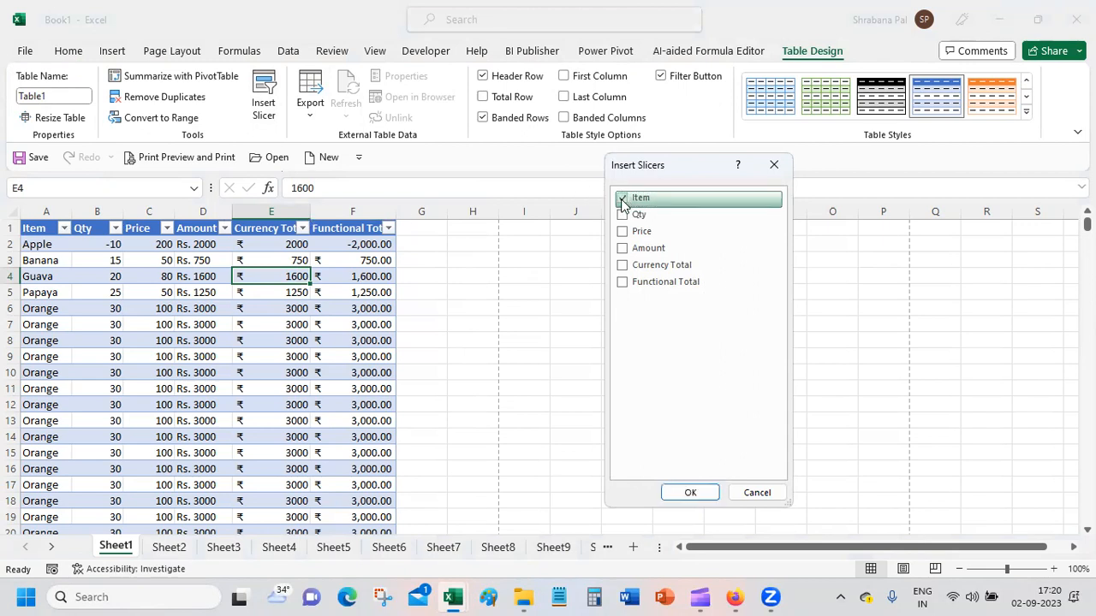
{"action": "left_click", "coordinate": [690, 492]}
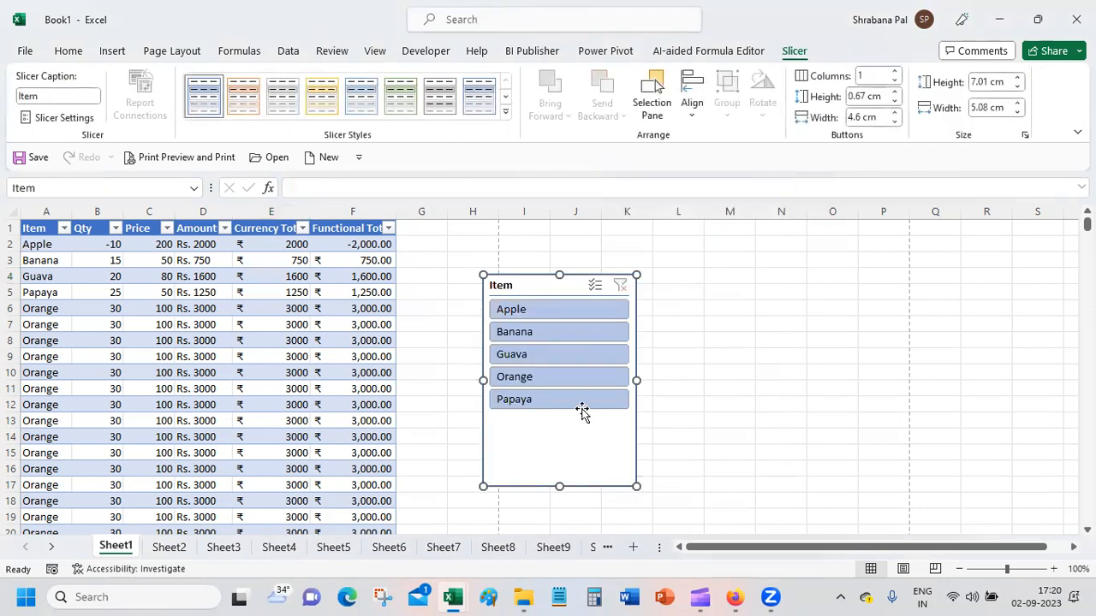
{"action": "left_click_drag", "start_coordinate": [529, 277], "coordinate": [468, 223]}
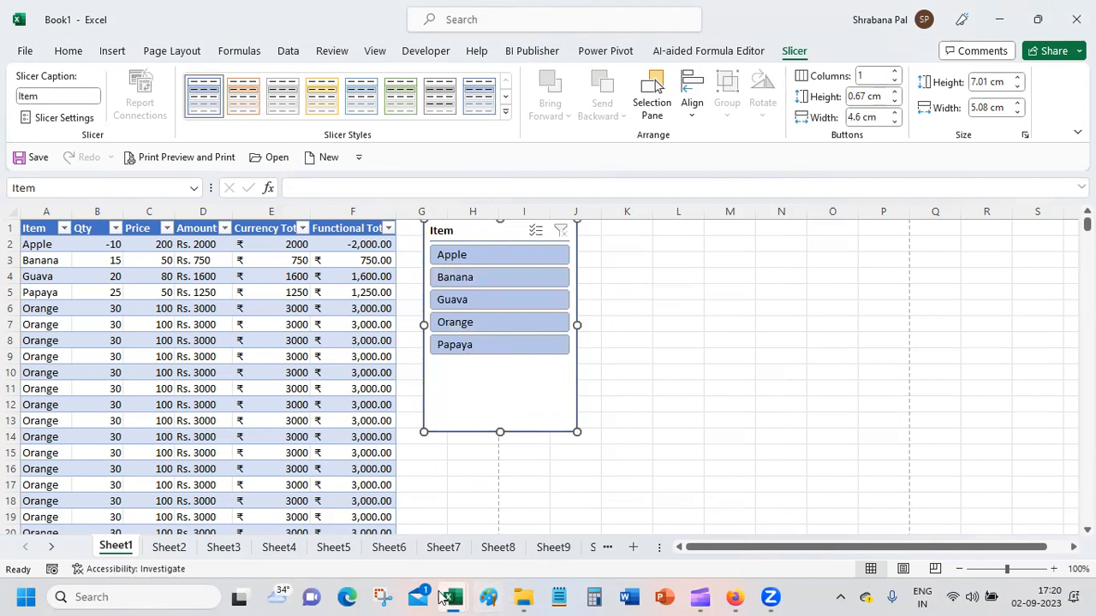
Step: Switch to the Palium_Exercises workbook and insert a blank column at column L of the Sales Data_2 sheet
{"action": "mouse_move", "coordinate": [442, 597]}
{"action": "left_click", "coordinate": [509, 533]}
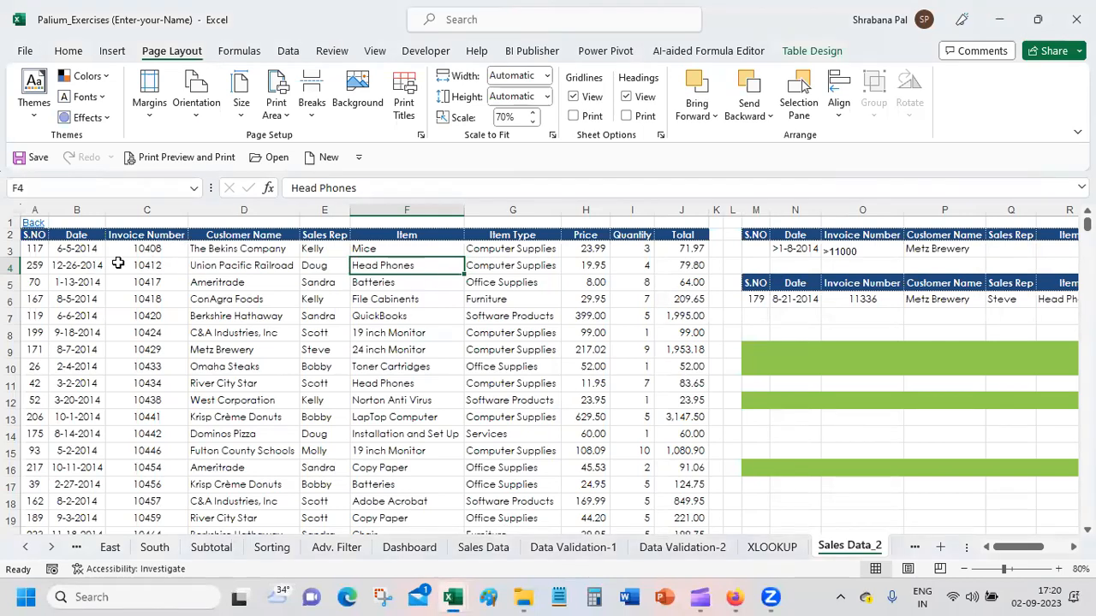
{"action": "right_click", "coordinate": [733, 211]}
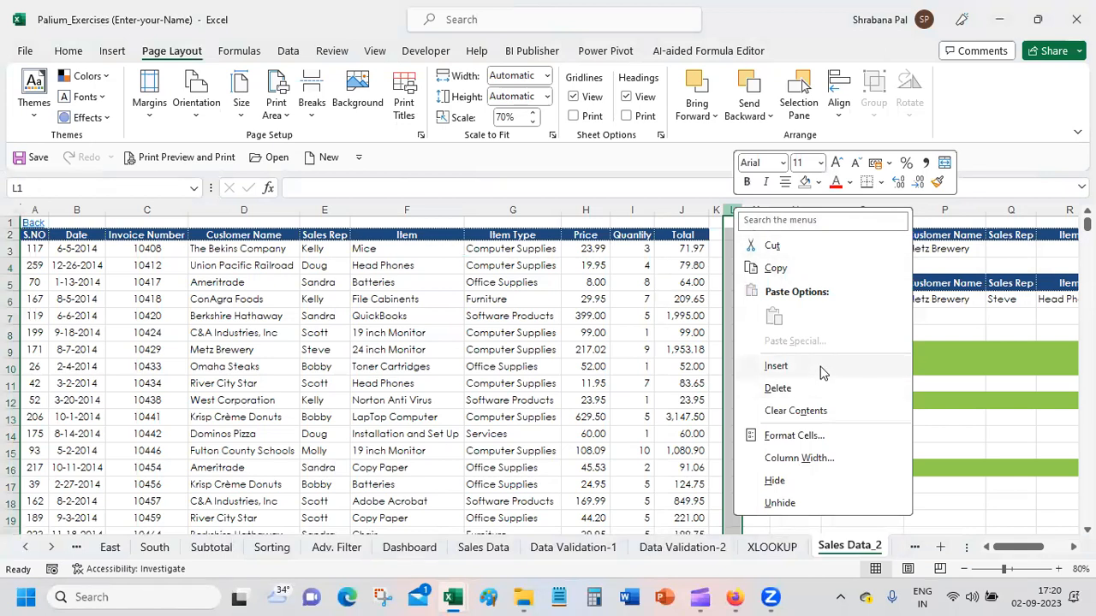
{"action": "left_click", "coordinate": [776, 366]}
{"action": "left_click", "coordinate": [814, 367]}
Step: Insert three blank columns at column K, directly after the table, and repeat this for three more
{"action": "left_click_drag", "start_coordinate": [717, 210], "coordinate": [743, 211]}
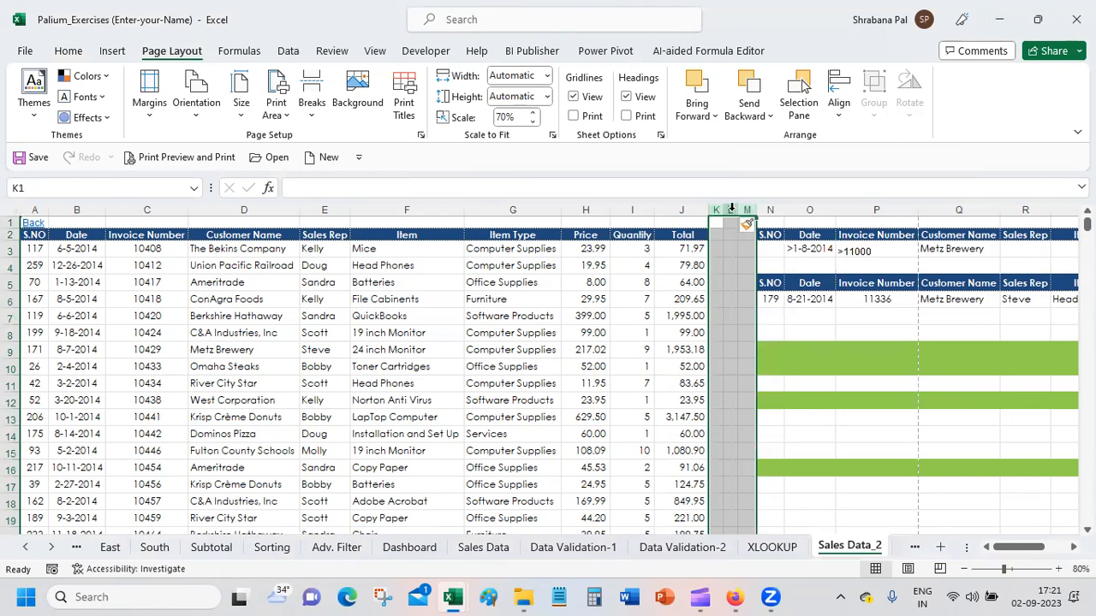
{"action": "right_click", "coordinate": [732, 238]}
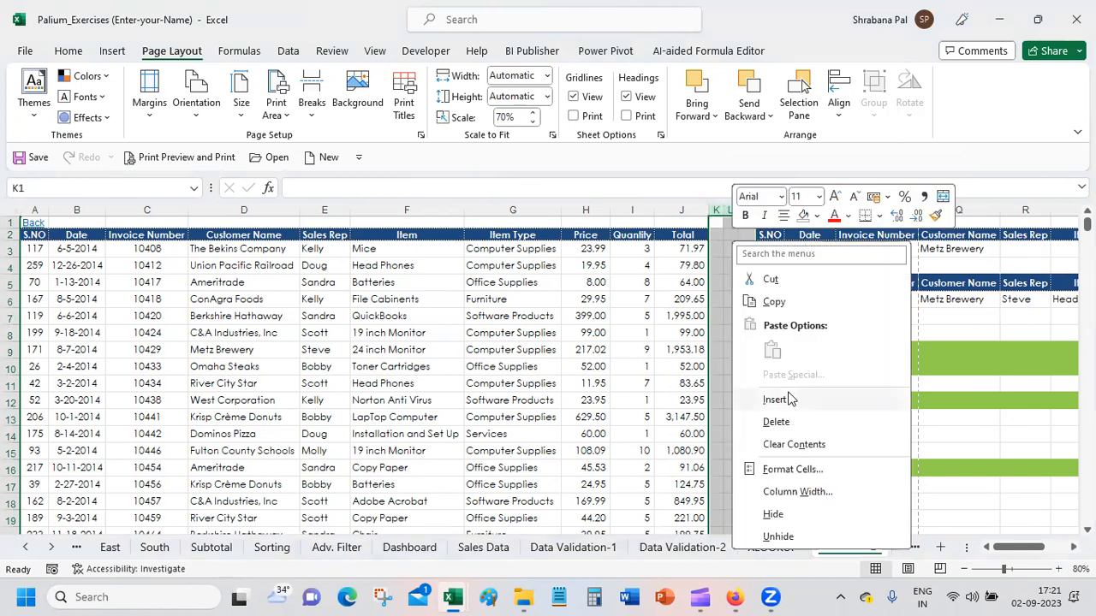
{"action": "left_click", "coordinate": [787, 395]}
{"action": "right_click", "coordinate": [753, 210]}
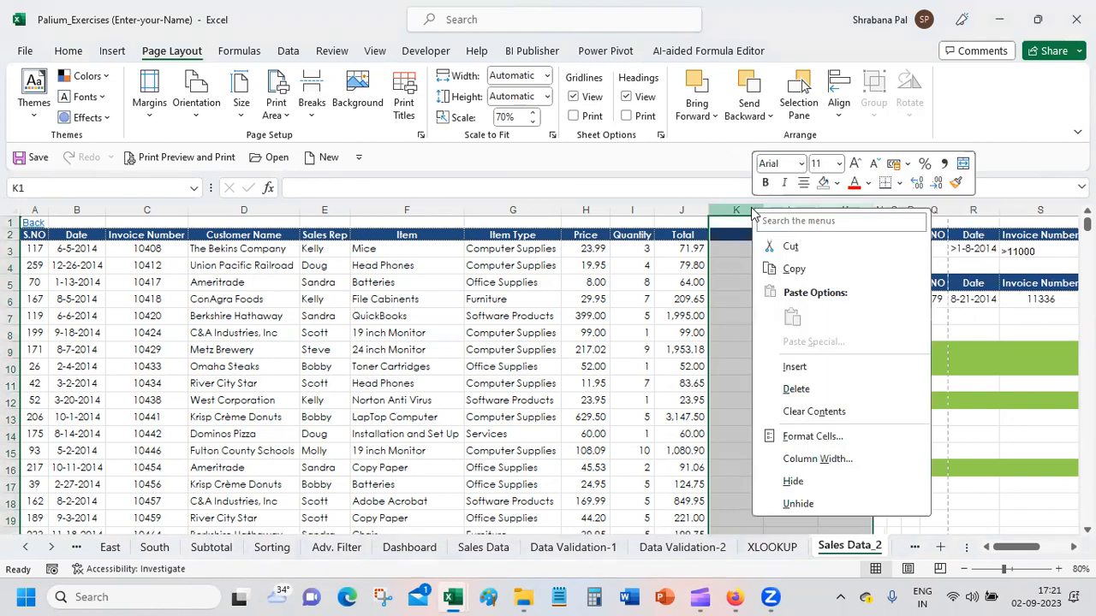
{"action": "left_click", "coordinate": [805, 372]}
{"action": "left_click", "coordinate": [796, 316]}
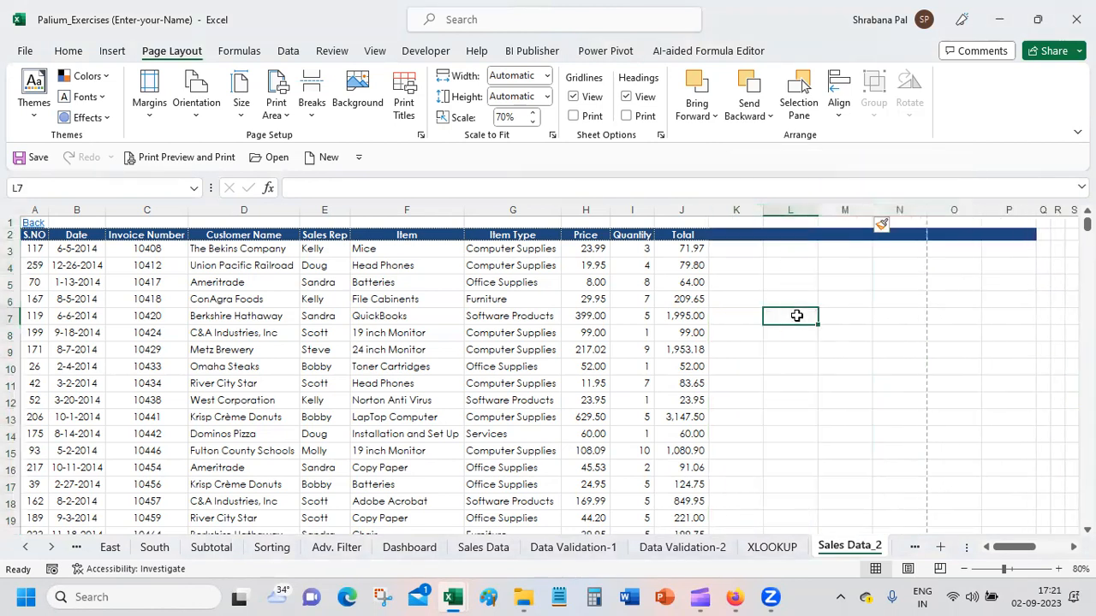
Step: Insert slicers for the sales table's Customer Name, Sales Rep, Item, Item Type and Quantity fields
{"action": "left_click", "coordinate": [200, 250]}
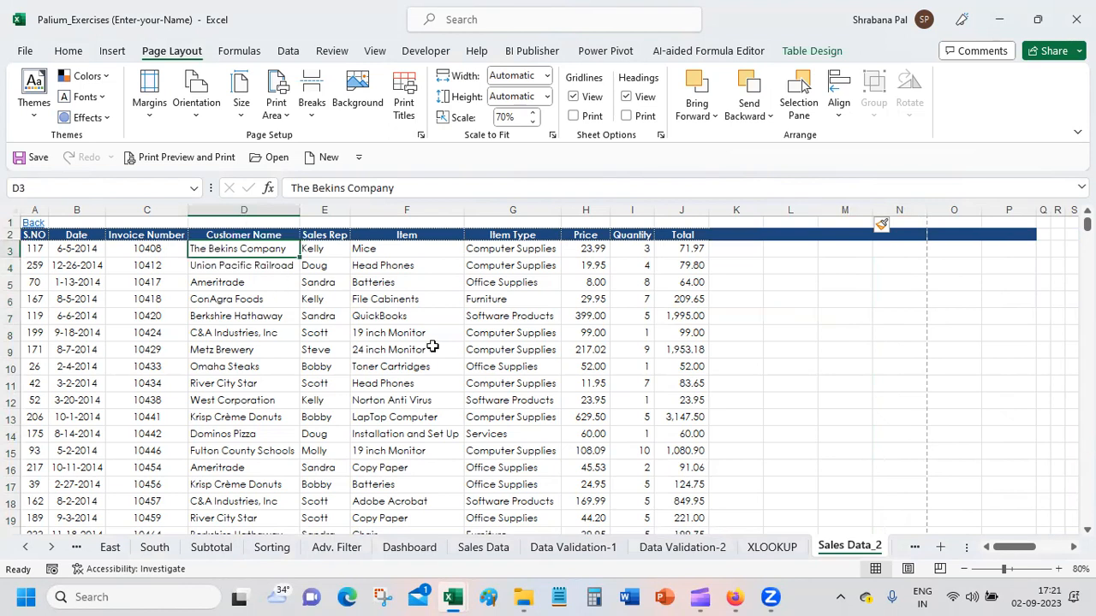
{"action": "left_click", "coordinate": [834, 60]}
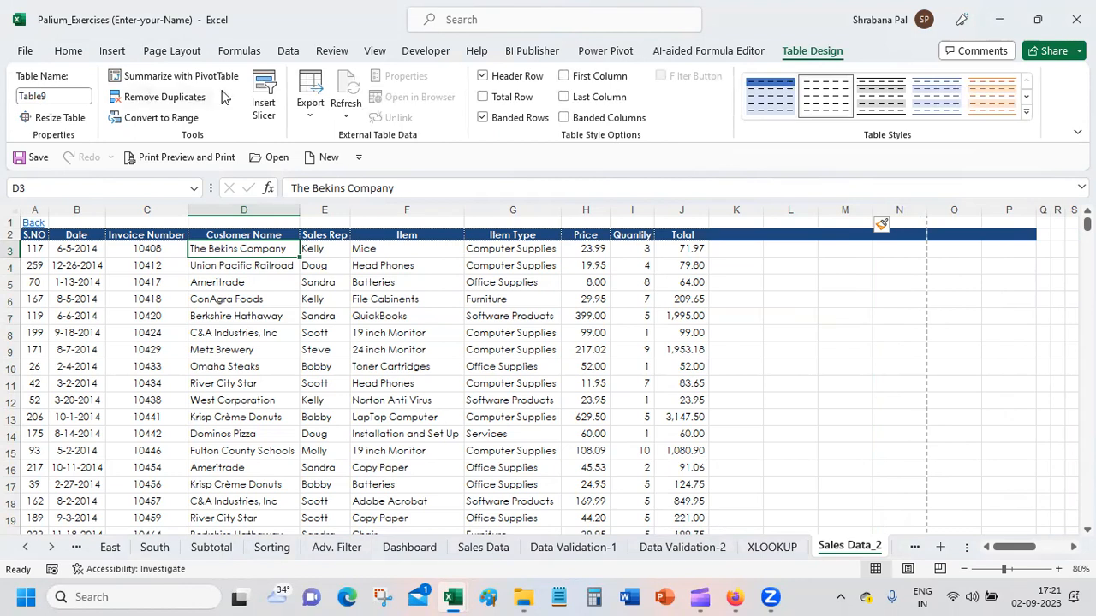
{"action": "left_click", "coordinate": [259, 94]}
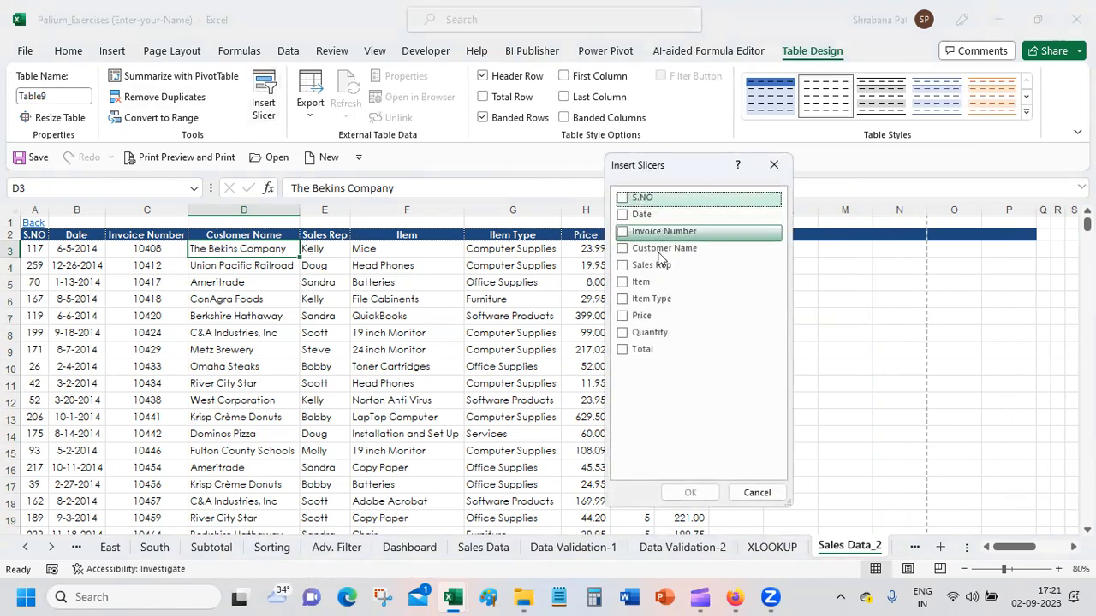
{"action": "left_click", "coordinate": [624, 250]}
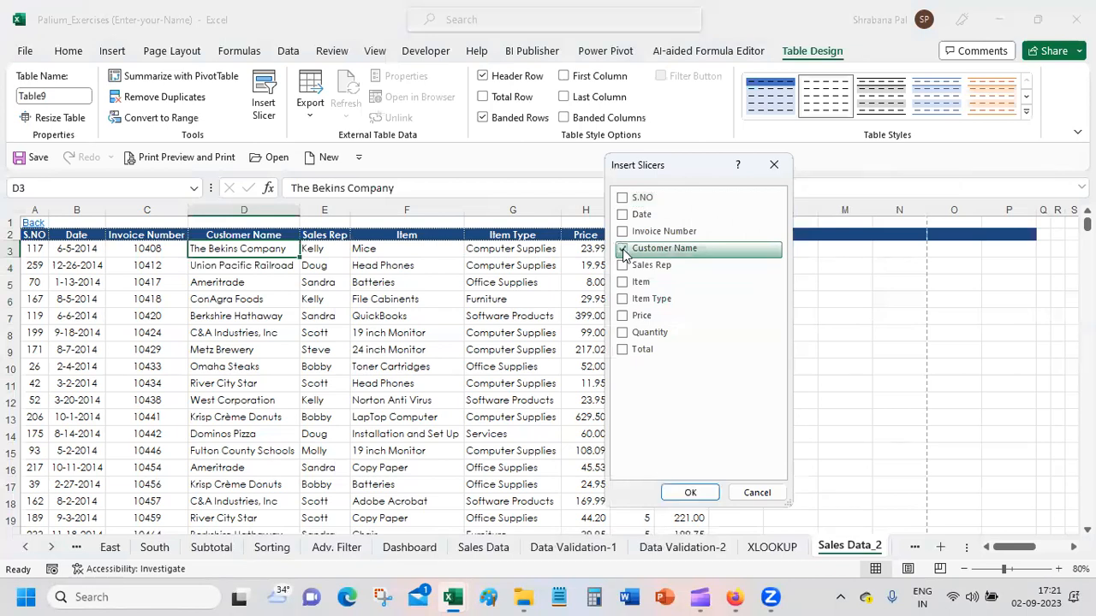
{"action": "left_click", "coordinate": [623, 267]}
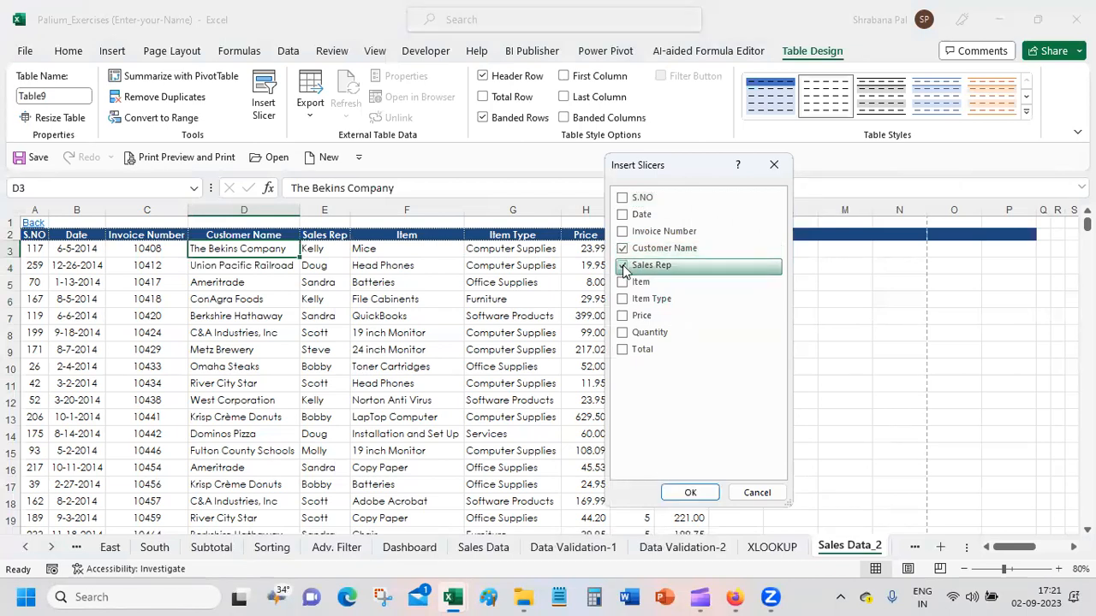
{"action": "left_click", "coordinate": [624, 284]}
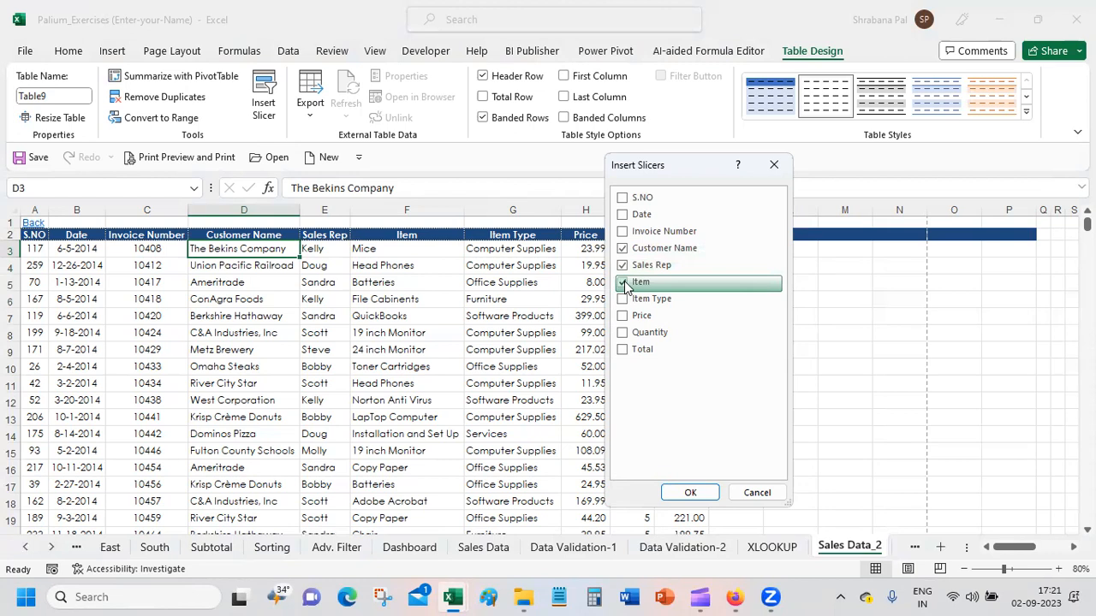
{"action": "left_click", "coordinate": [624, 300]}
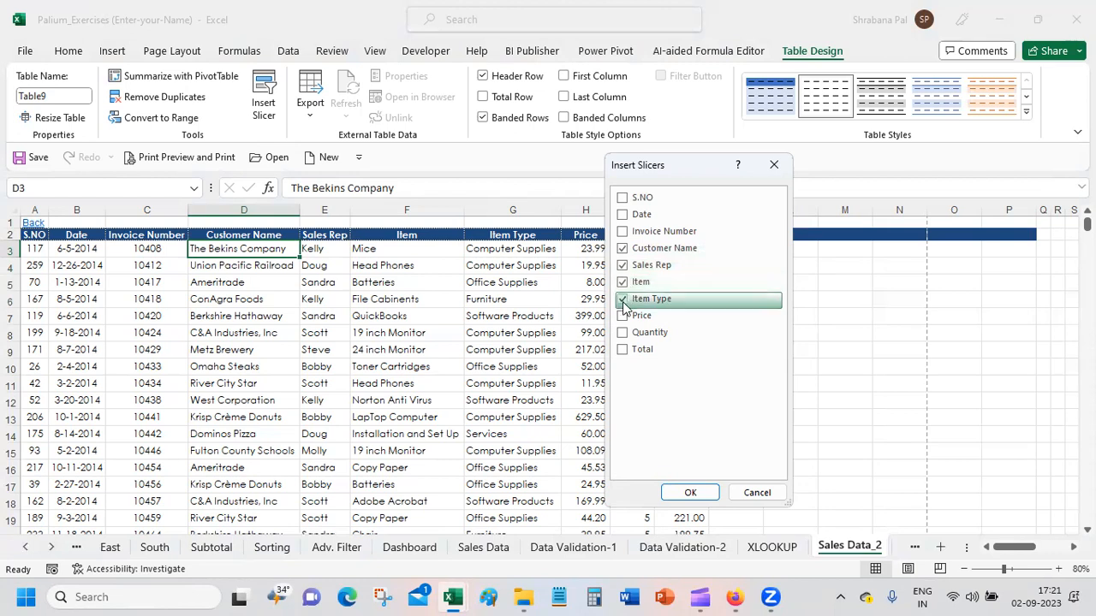
{"action": "left_click", "coordinate": [688, 495]}
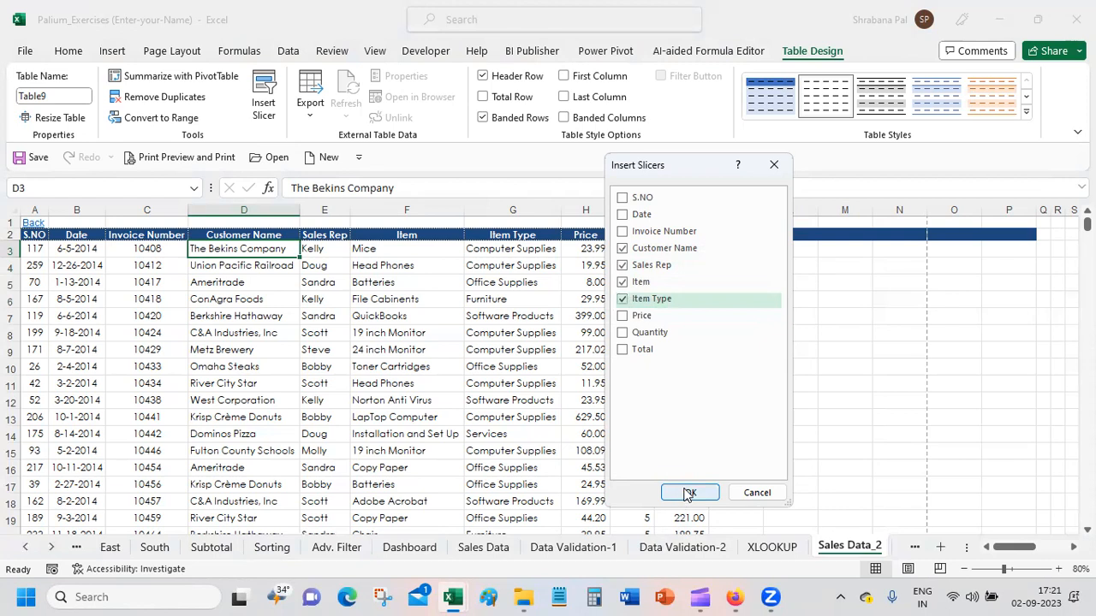
{"action": "left_click", "coordinate": [623, 336]}
{"action": "left_click", "coordinate": [690, 493]}
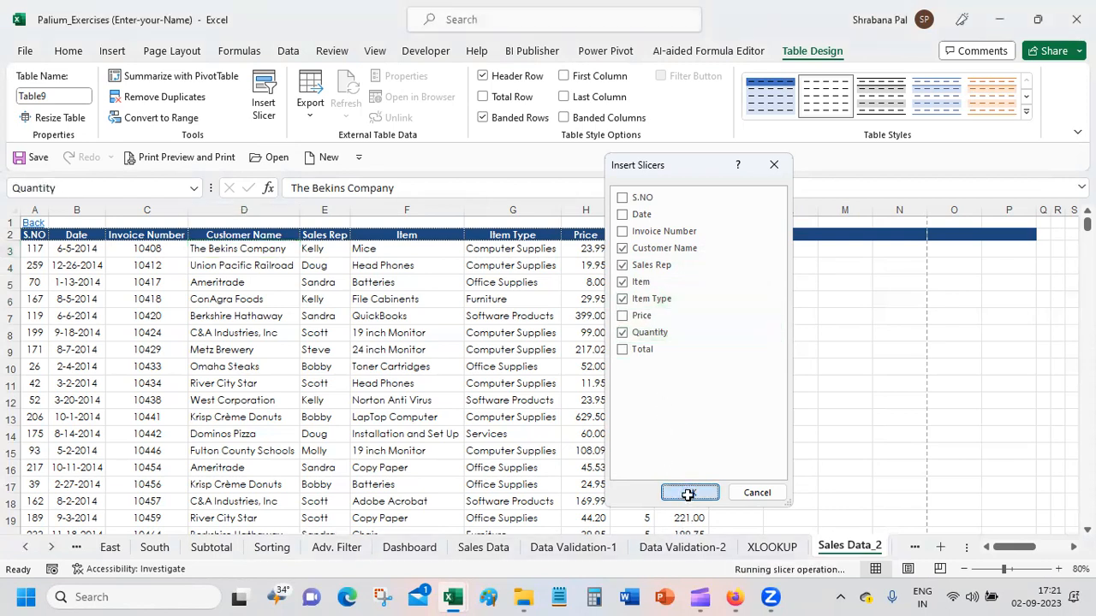
Step: Arrange the slicers beside the table: Quantity, Item Type and Customer Name in a row, with Item below Quantity and Sales Rep below Item Type
{"action": "left_click_drag", "start_coordinate": [623, 364], "coordinate": [766, 233]}
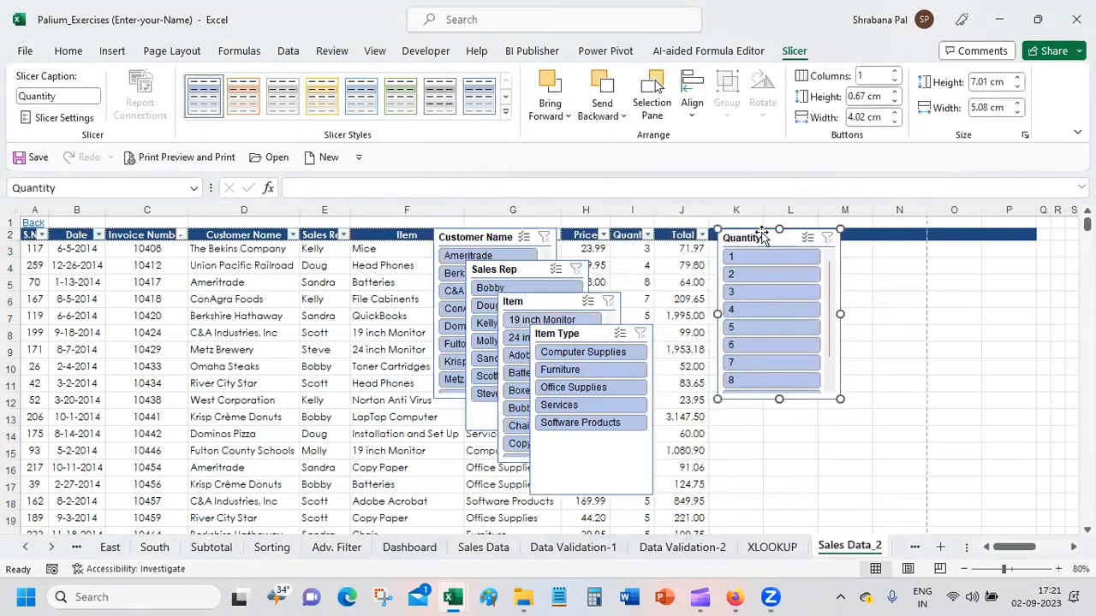
{"action": "left_click", "coordinate": [587, 334]}
{"action": "left_click_drag", "start_coordinate": [895, 236], "coordinate": [894, 233]}
{"action": "left_click_drag", "start_coordinate": [521, 307], "coordinate": [737, 379]}
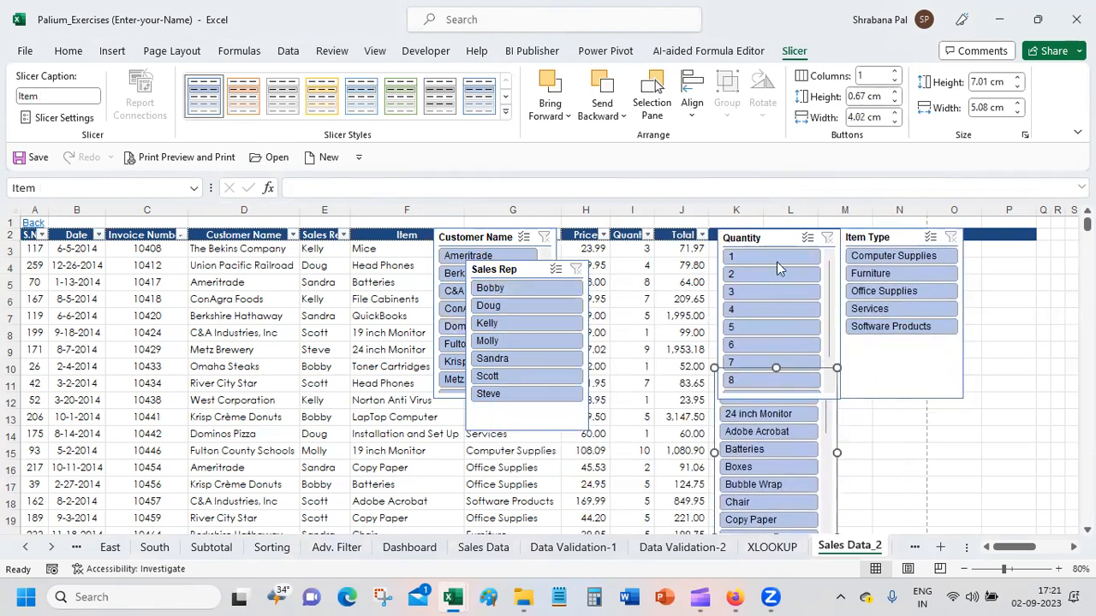
{"action": "left_click_drag", "start_coordinate": [531, 269], "coordinate": [906, 408]}
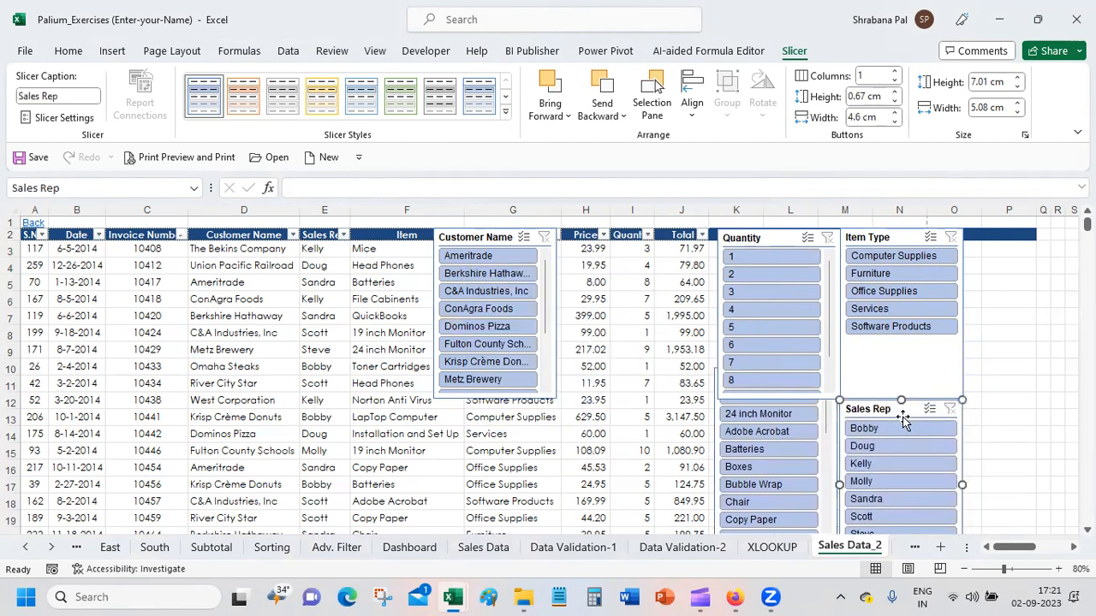
{"action": "left_click", "coordinate": [476, 236]}
{"action": "left_click_drag", "start_coordinate": [717, 236], "coordinate": [1006, 236]}
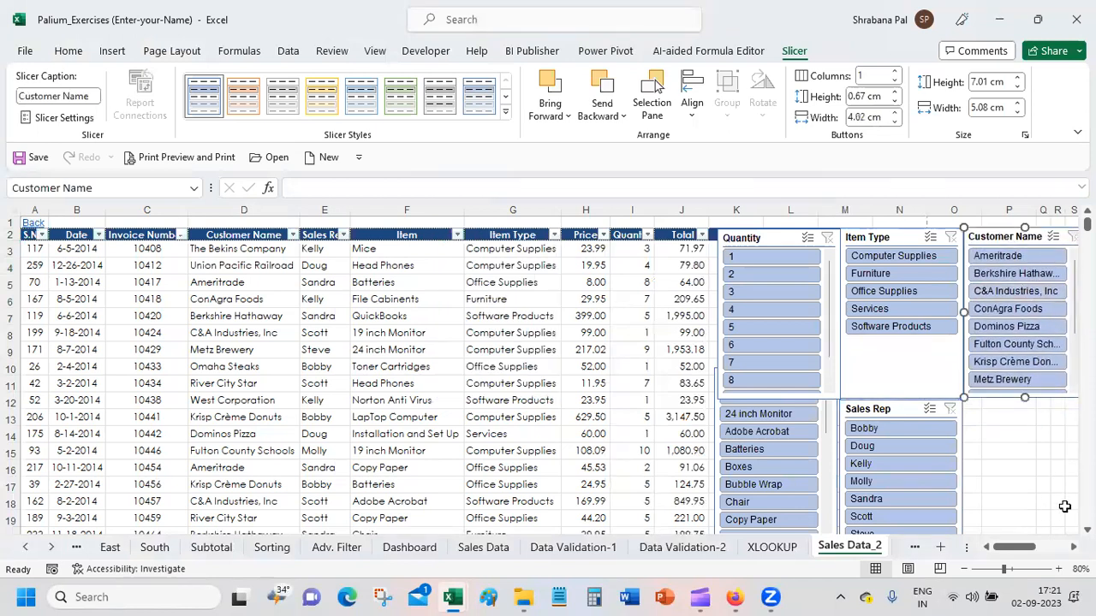
{"action": "left_click", "coordinate": [1026, 470]}
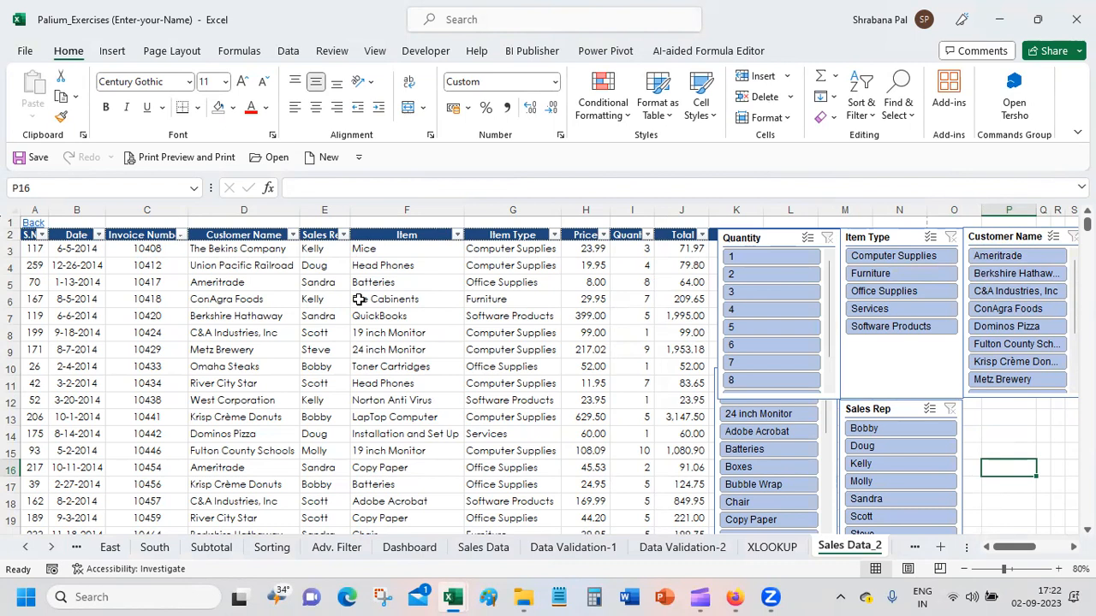
Step: Filter the table to customer Ameritrade and item type Furniture with the slicers, and clear both filters again
{"action": "left_click", "coordinate": [1008, 257]}
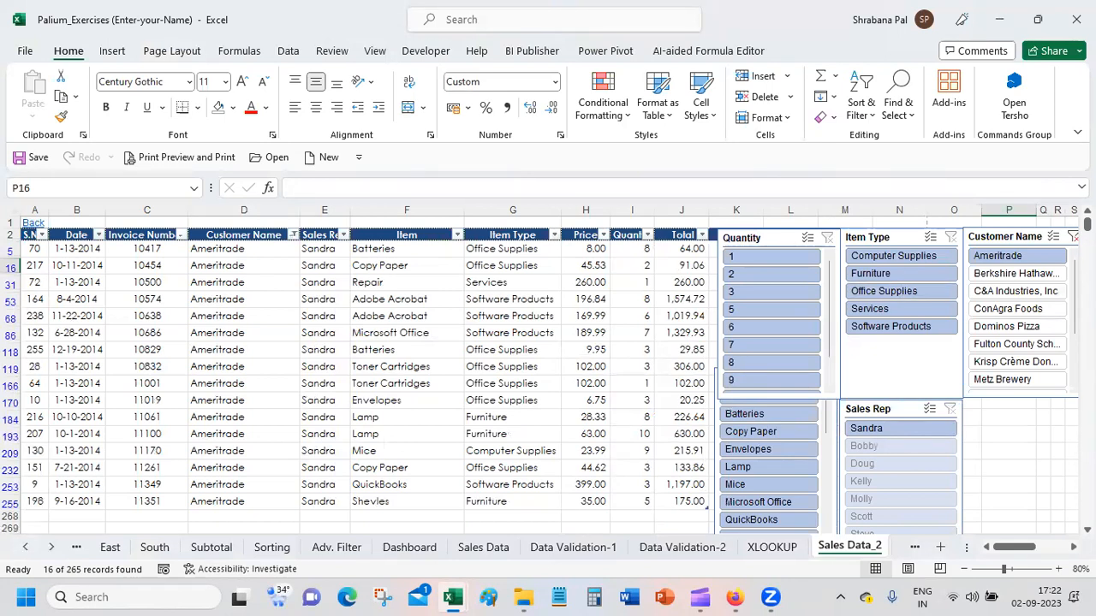
{"action": "left_click", "coordinate": [903, 278]}
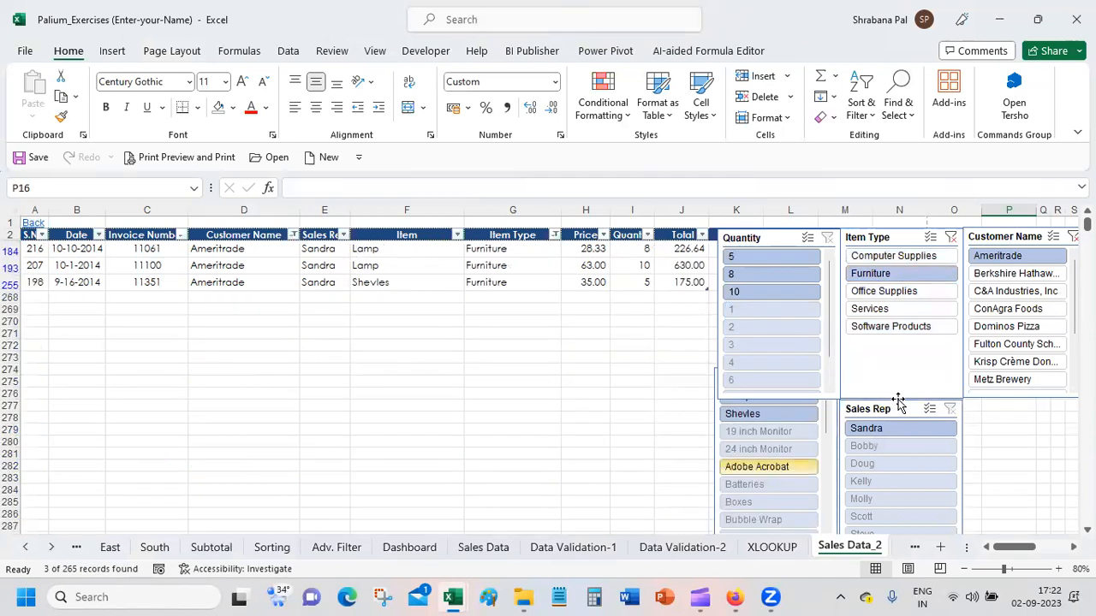
{"action": "left_click", "coordinate": [950, 238]}
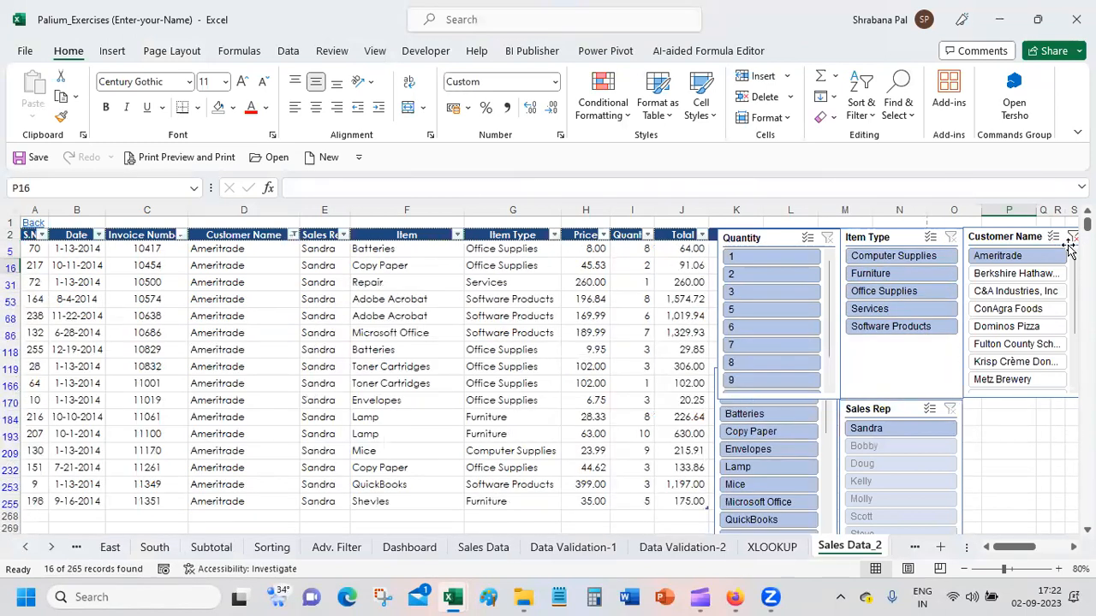
{"action": "left_click", "coordinate": [1073, 237]}
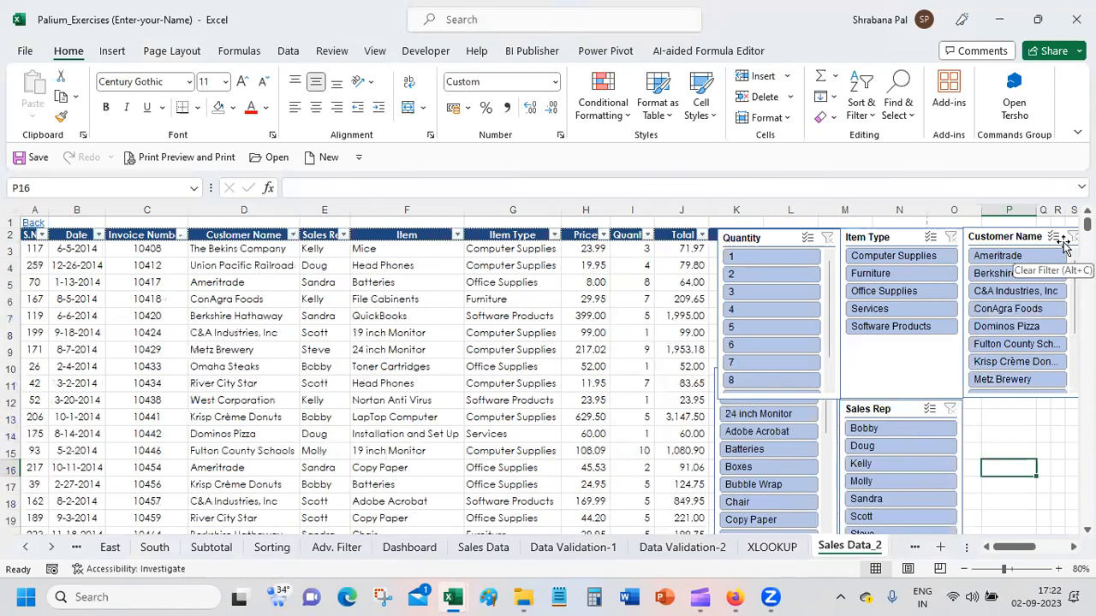
Step: Filter the table to quantities 4, 5 and 6 using the Quantity slicer's multi-select, and clear that filter again
{"action": "left_click", "coordinate": [762, 311]}
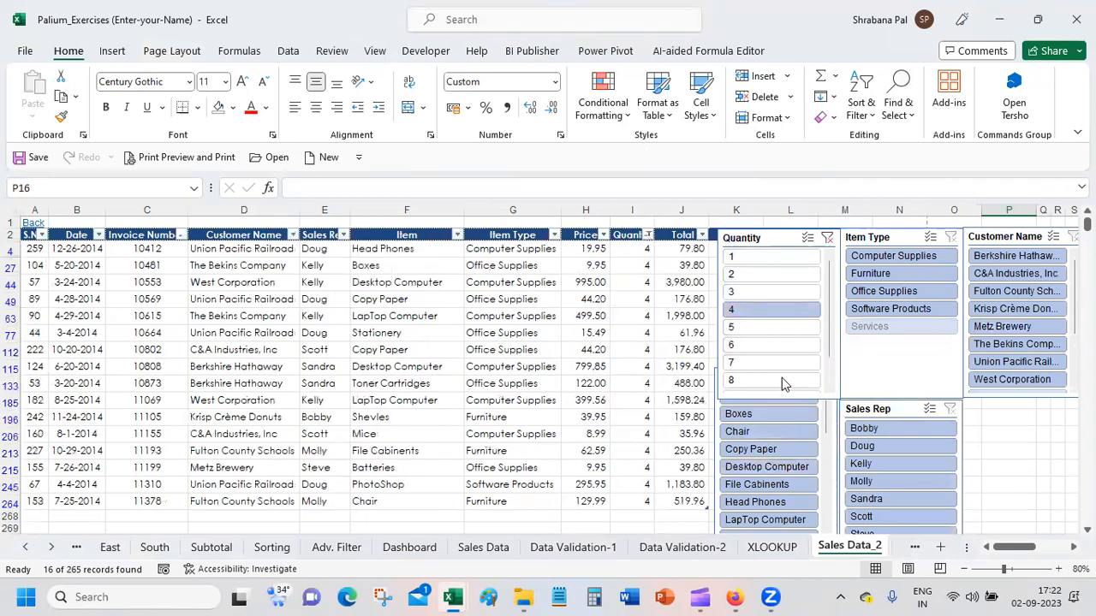
{"action": "left_click", "coordinate": [807, 243]}
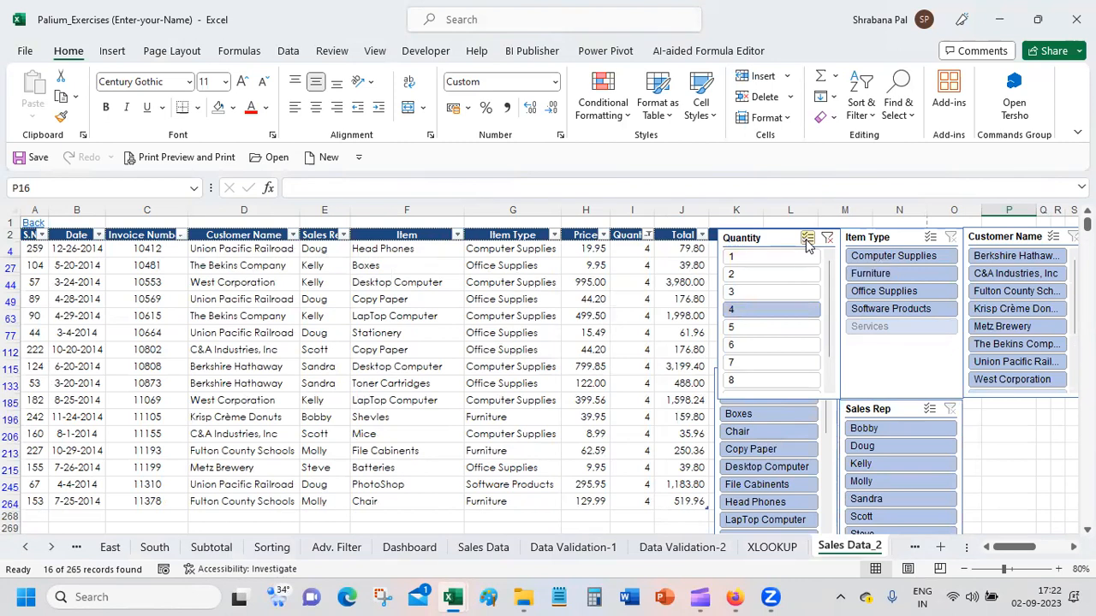
{"action": "left_click", "coordinate": [764, 329]}
{"action": "left_click", "coordinate": [767, 345]}
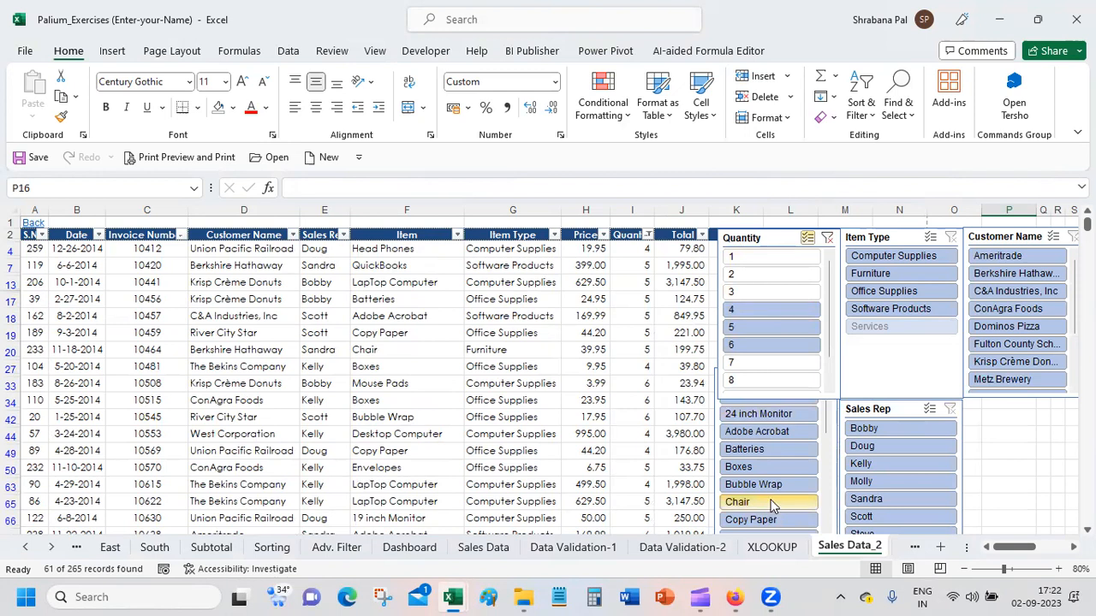
{"action": "left_click", "coordinate": [826, 239]}
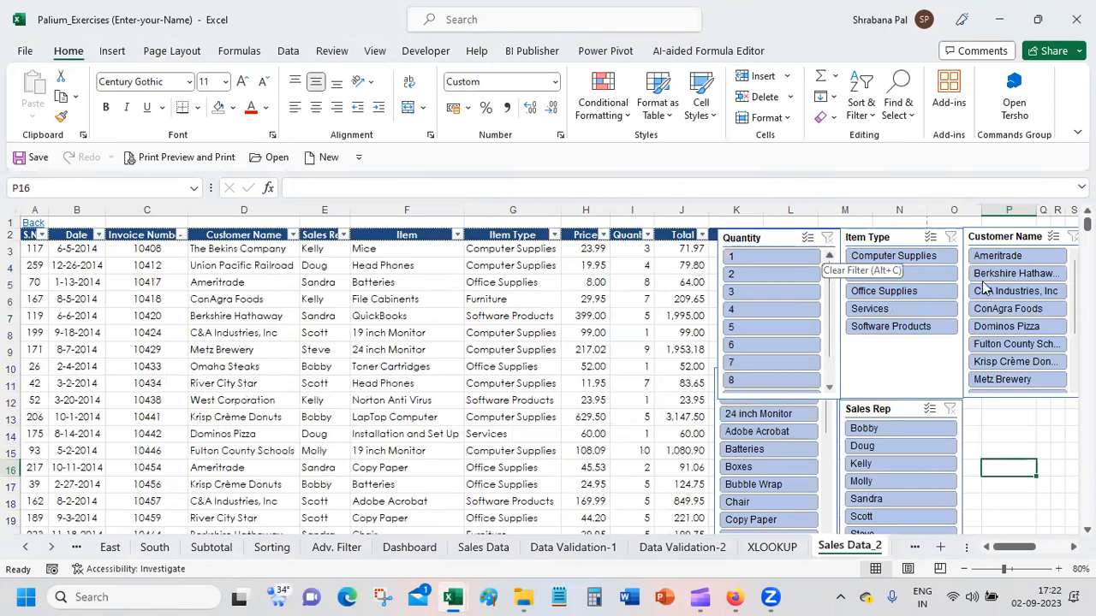
Step: Apply a yellow style to the Quantity slicer and an orange style to the Item Type slicer
{"action": "scroll", "coordinate": [1017, 317], "scroll_direction": "down", "scroll_amount": 2}
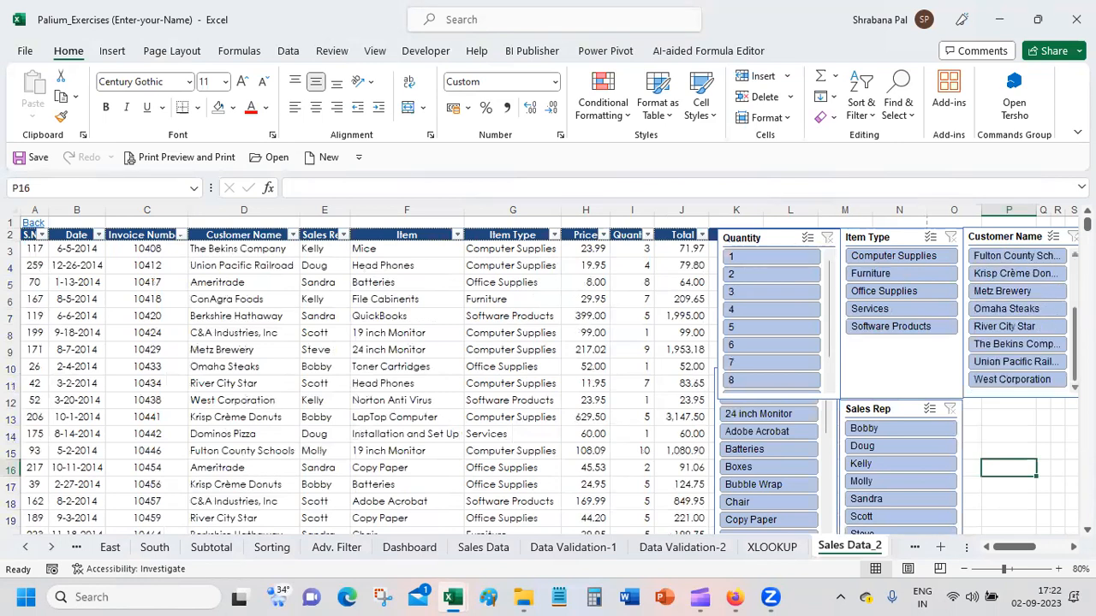
{"action": "scroll", "coordinate": [1004, 328], "scroll_direction": "up", "scroll_amount": 2}
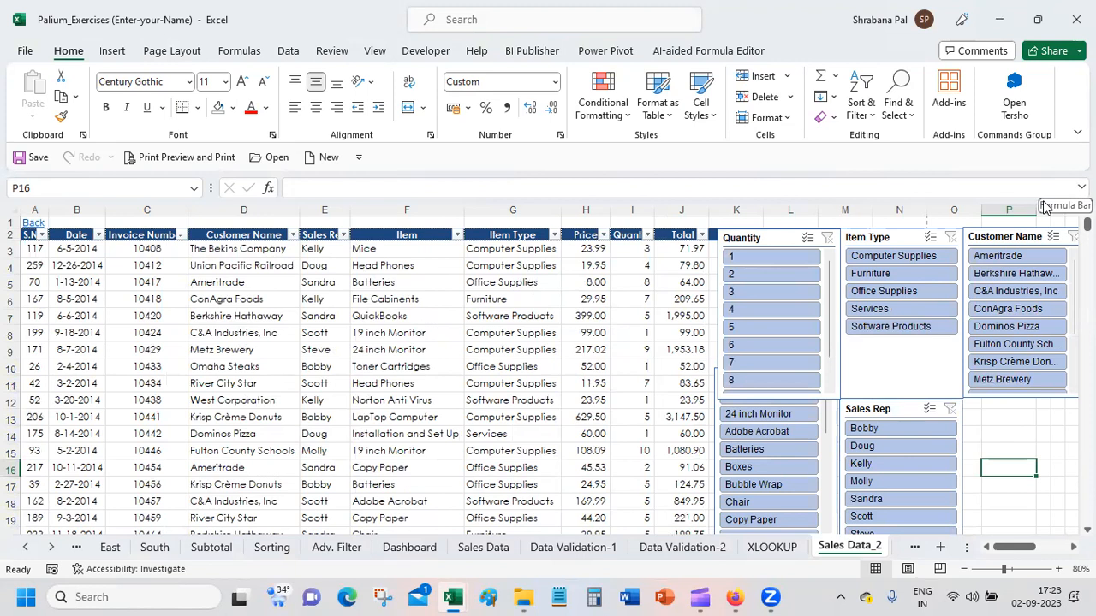
{"action": "left_click", "coordinate": [762, 238]}
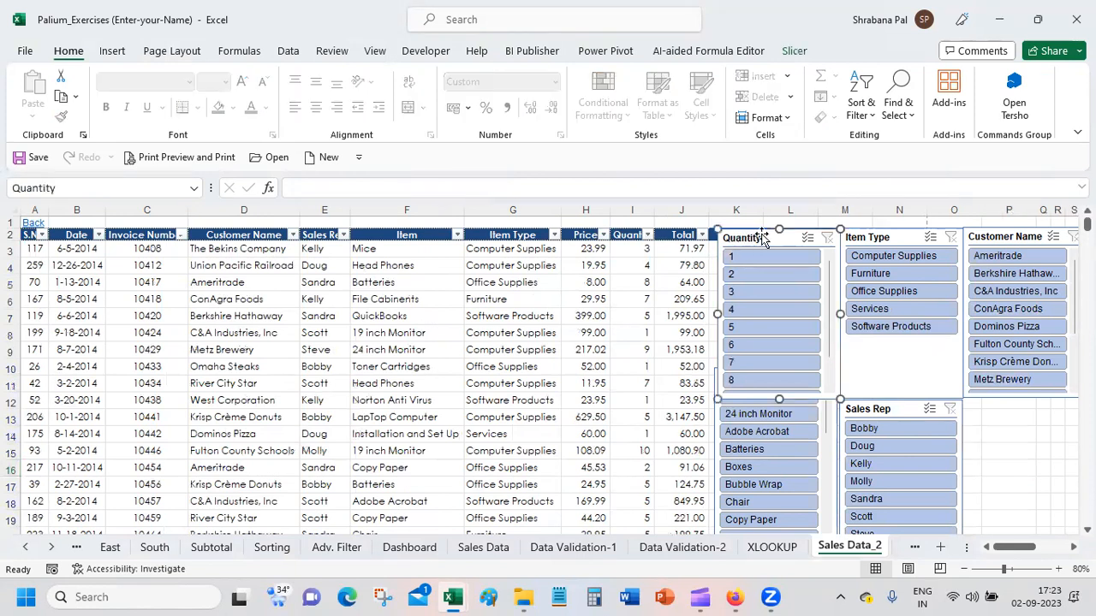
{"action": "left_click", "coordinate": [794, 53]}
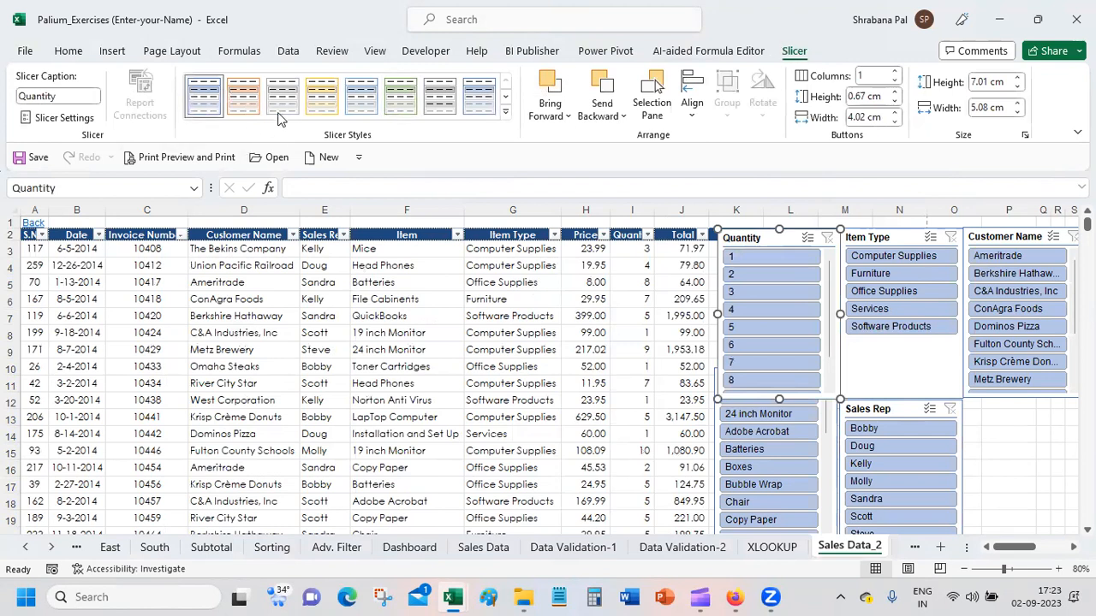
{"action": "left_click", "coordinate": [321, 101]}
{"action": "left_click", "coordinate": [893, 236]}
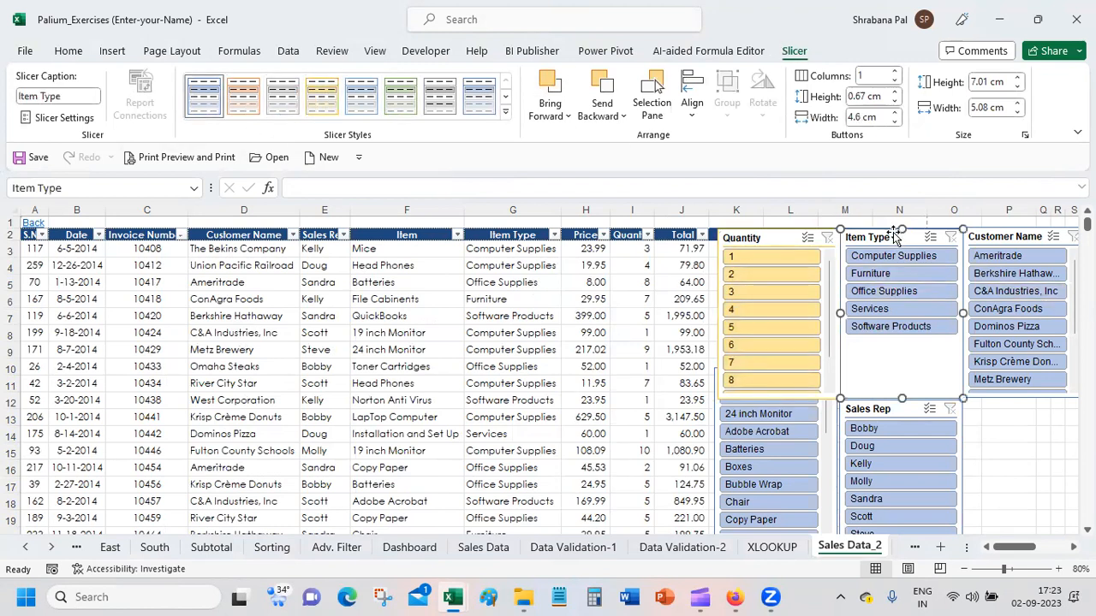
{"action": "left_click", "coordinate": [254, 101]}
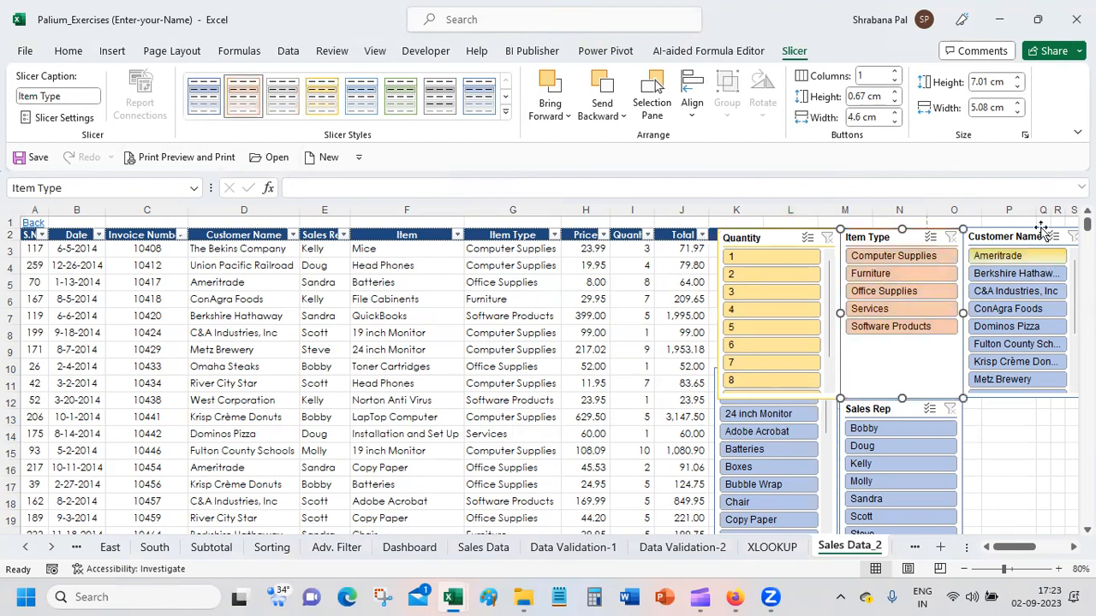
{"action": "left_click", "coordinate": [1010, 237]}
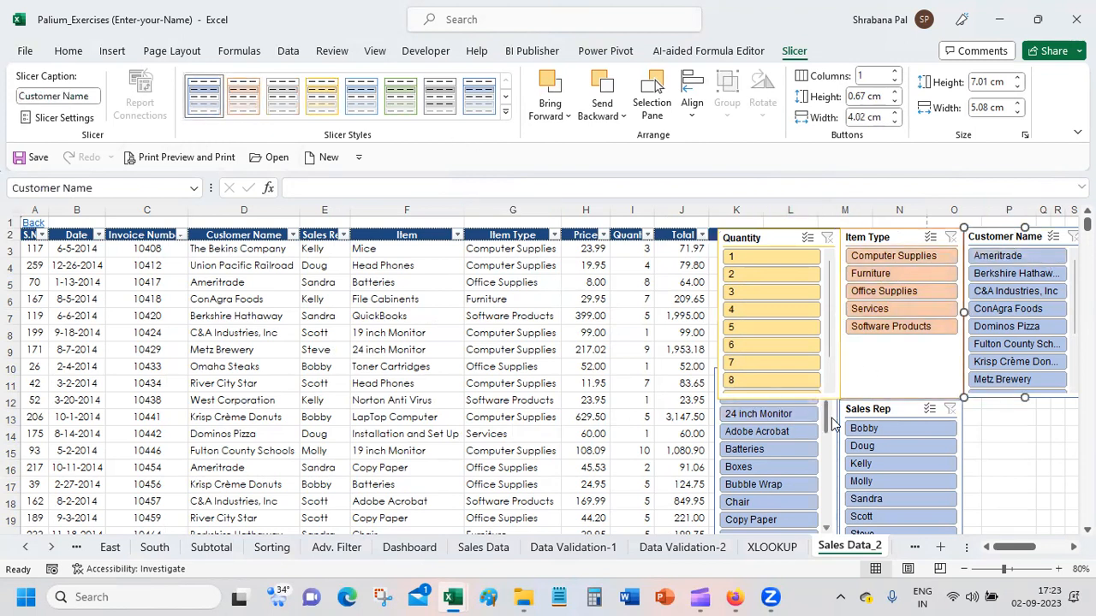
Step: Move the Item Type slicer over the table, give it three button columns and resize it to about 13.26 cm wide and 2.47 cm high
{"action": "left_click_drag", "start_coordinate": [878, 242], "coordinate": [562, 251]}
{"action": "left_click_drag", "start_coordinate": [771, 240], "coordinate": [896, 238]}
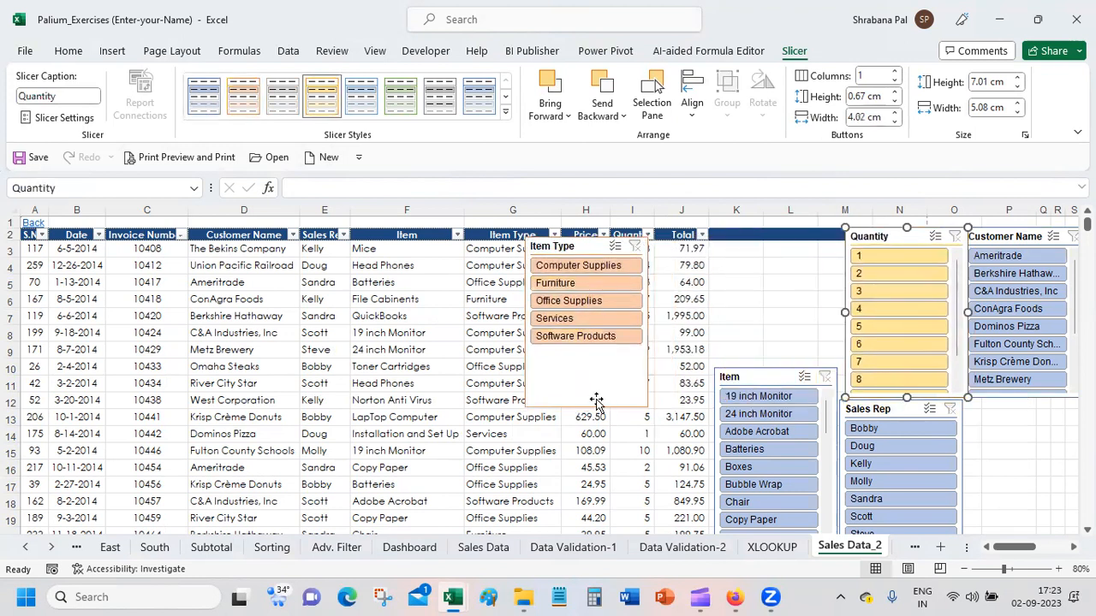
{"action": "left_click", "coordinate": [631, 404]}
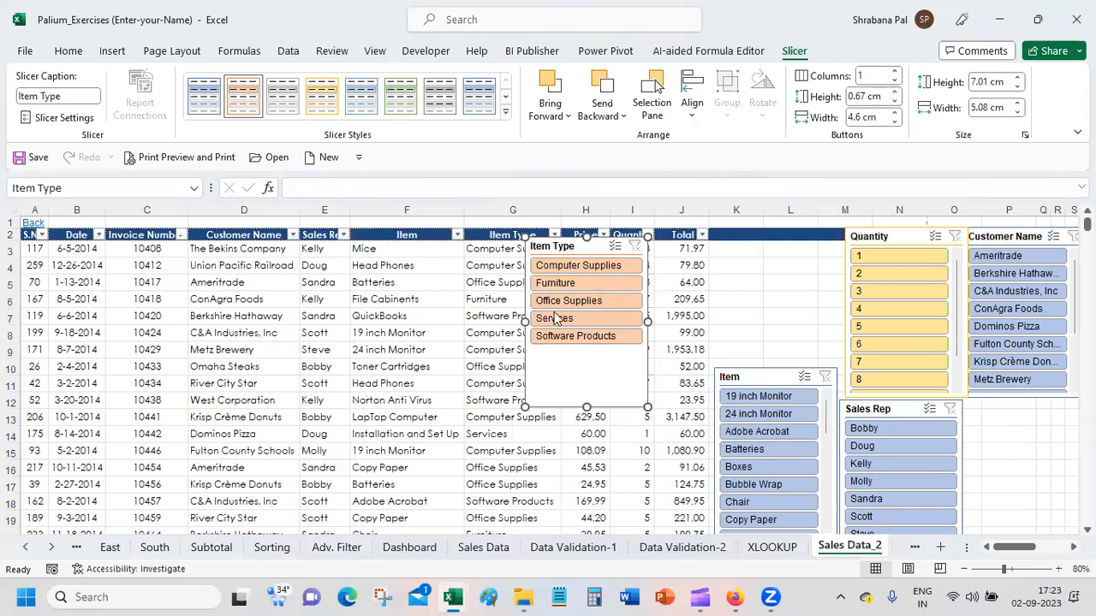
{"action": "left_click", "coordinate": [895, 73]}
{"action": "left_click", "coordinate": [895, 74]}
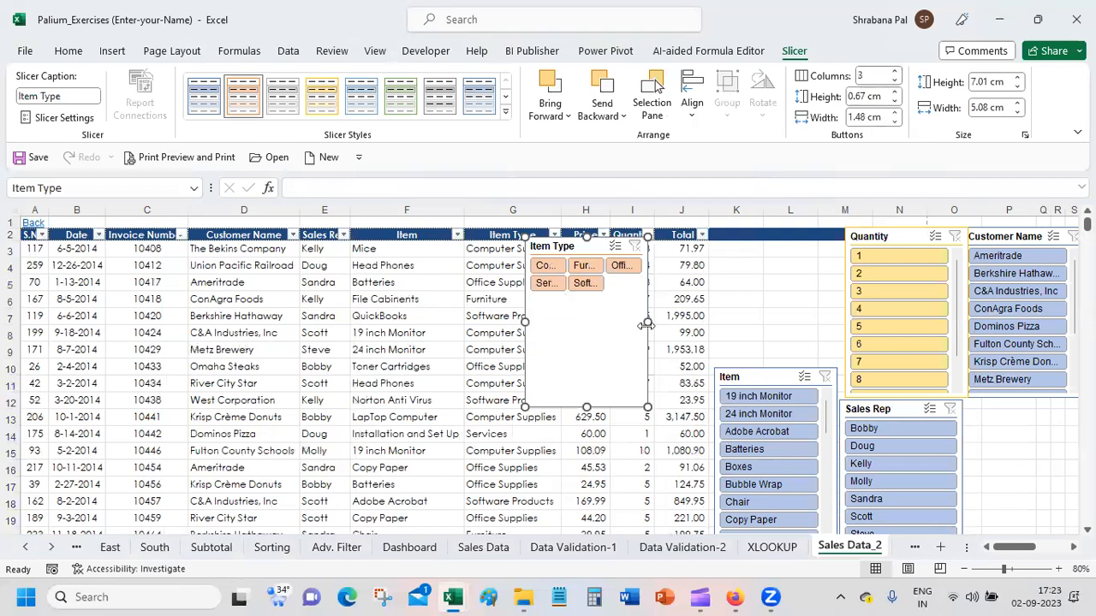
{"action": "left_click_drag", "start_coordinate": [648, 324], "coordinate": [845, 301]}
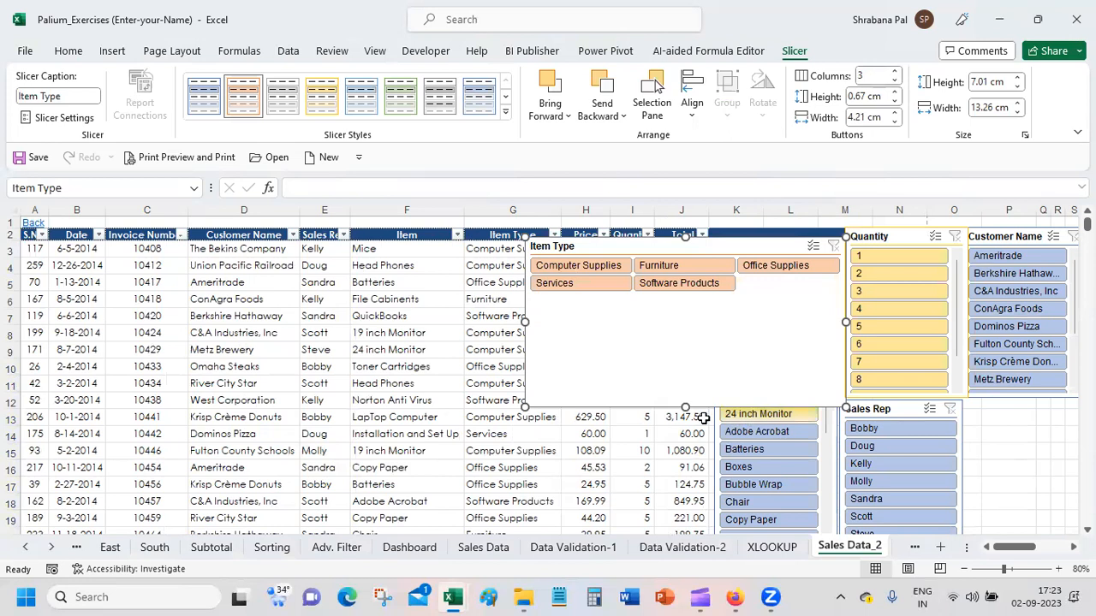
{"action": "left_click_drag", "start_coordinate": [681, 396], "coordinate": [681, 297]}
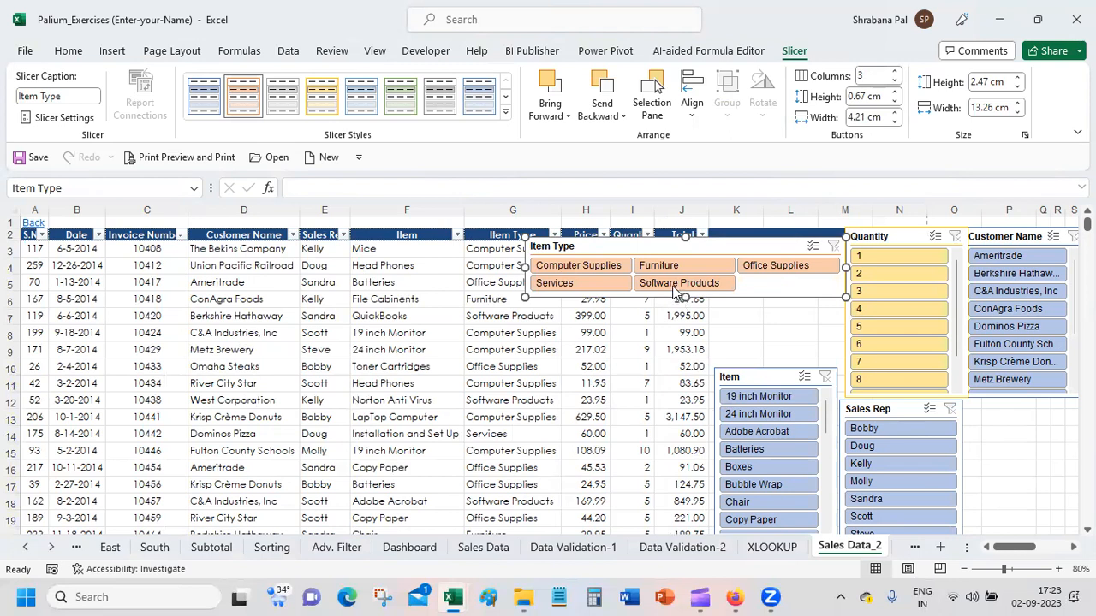
Step: Rearrange the slicers with Quantity beside the table, Sales Rep between Quantity and Customer Name, and Item Type below Sales Rep
{"action": "left_click_drag", "start_coordinate": [673, 238], "coordinate": [1021, 440]}
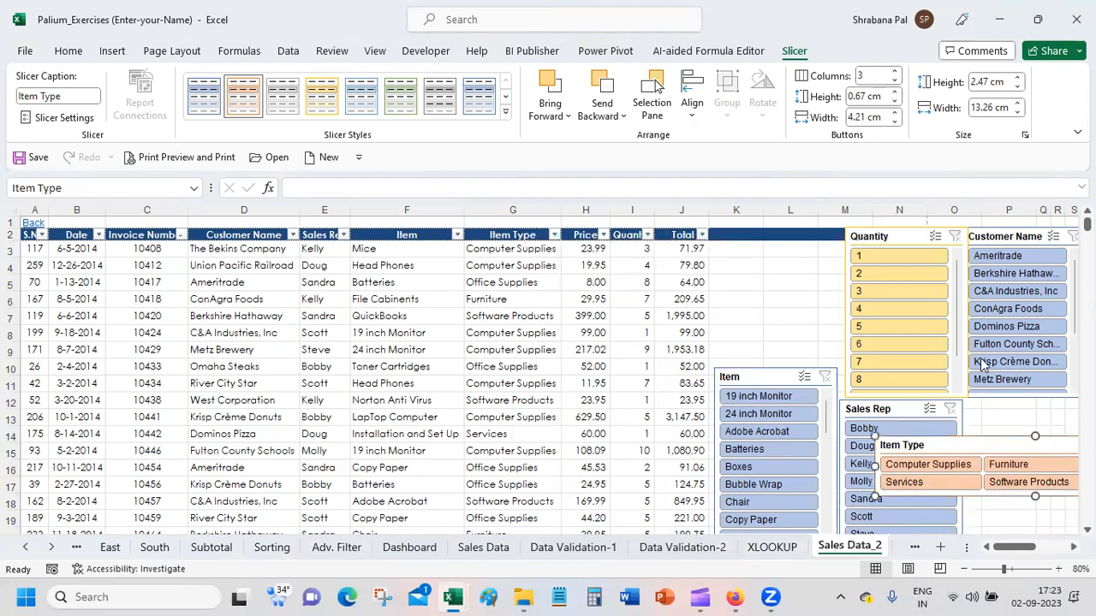
{"action": "left_click_drag", "start_coordinate": [895, 236], "coordinate": [758, 232]}
{"action": "left_click_drag", "start_coordinate": [902, 404], "coordinate": [897, 231]}
{"action": "left_click_drag", "start_coordinate": [951, 451], "coordinate": [914, 414]}
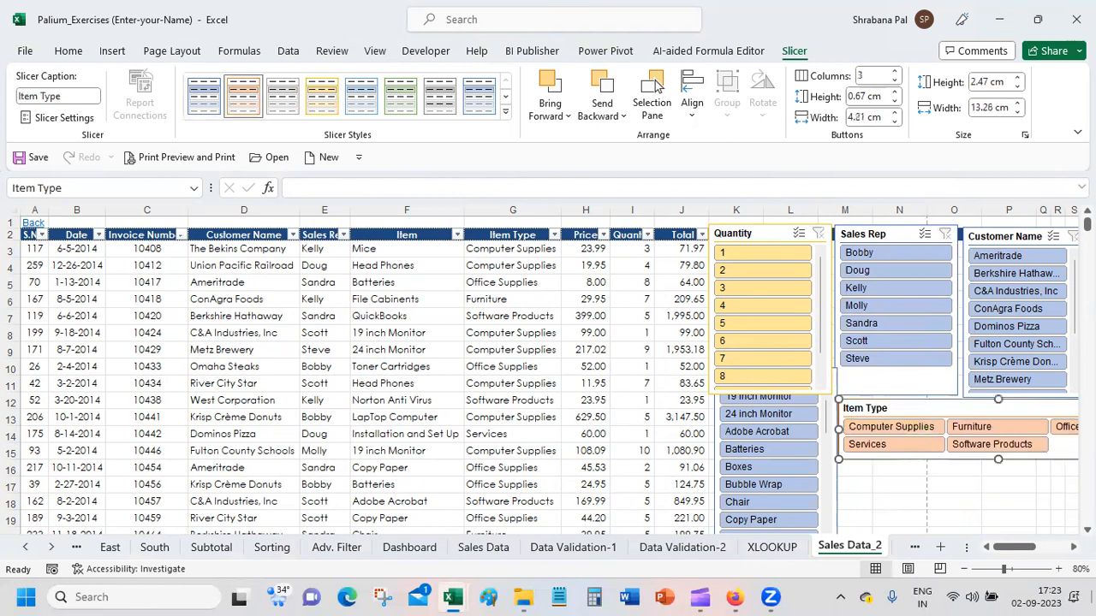
Step: Insert four blank rows above the sales table and move the Item Type slicer into that space
{"action": "left_click", "coordinate": [12, 222]}
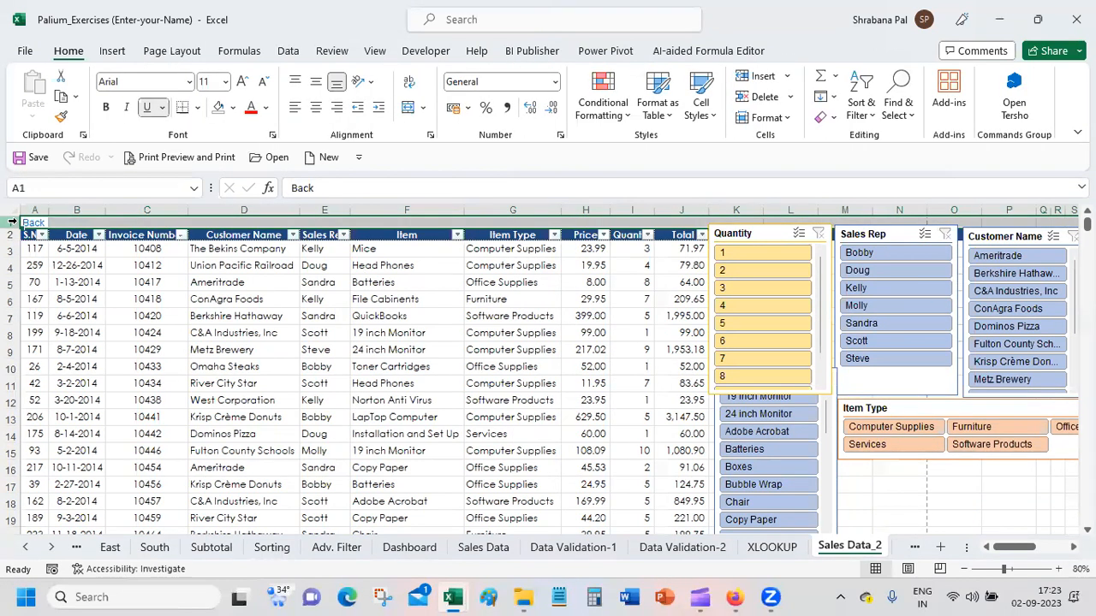
{"action": "right_click", "coordinate": [12, 221]}
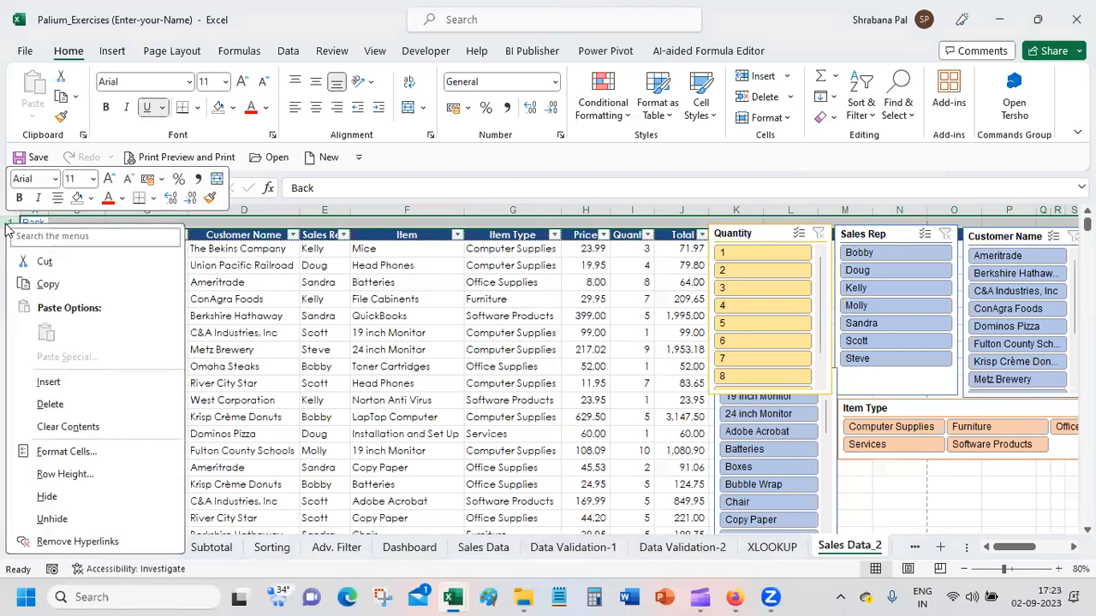
{"action": "left_click", "coordinate": [49, 382]}
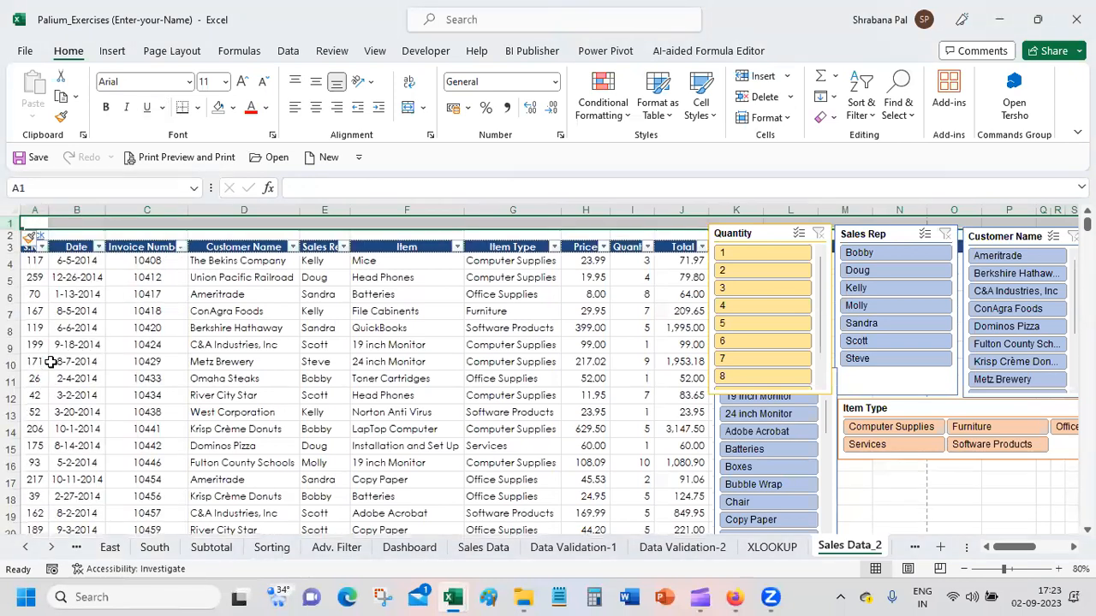
{"action": "right_click", "coordinate": [12, 222]}
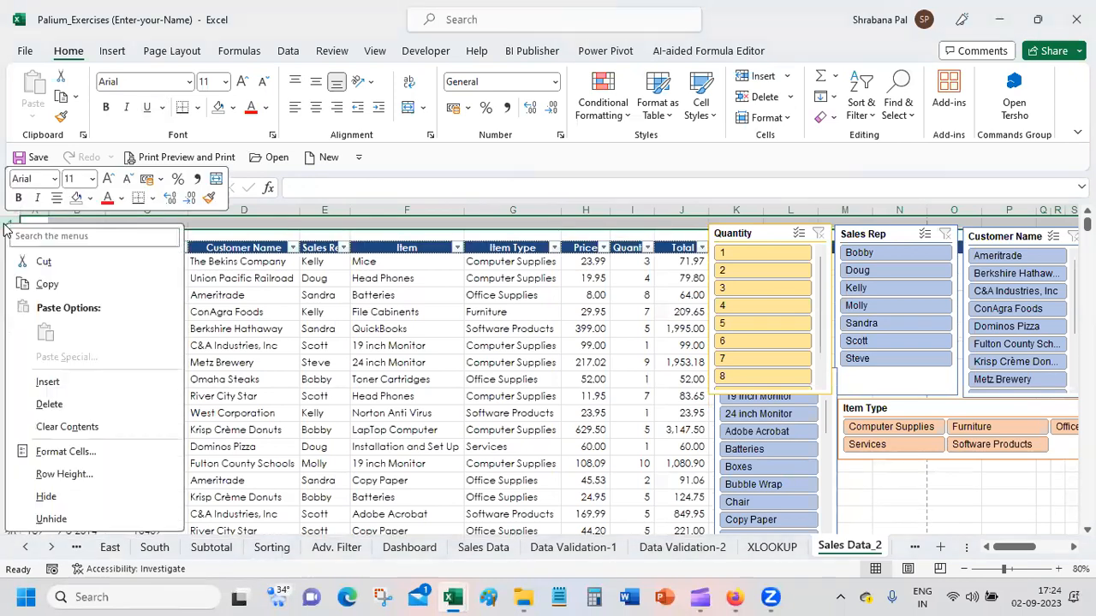
{"action": "left_click", "coordinate": [49, 381]}
{"action": "left_click_drag", "start_coordinate": [5, 225], "coordinate": [3, 228]}
{"action": "right_click", "coordinate": [2, 230]}
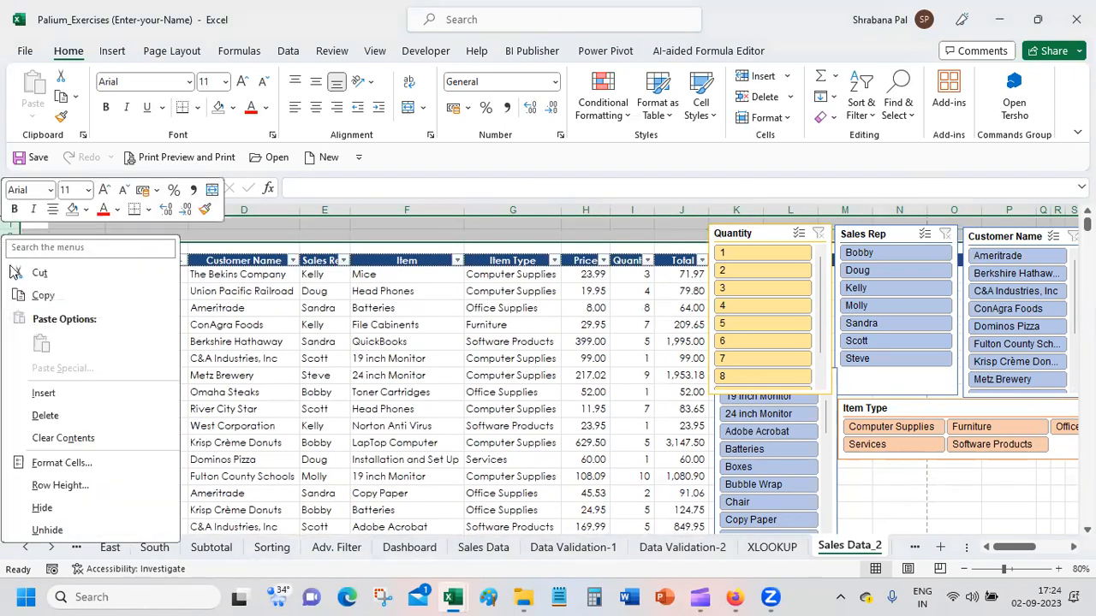
{"action": "left_click", "coordinate": [43, 392]}
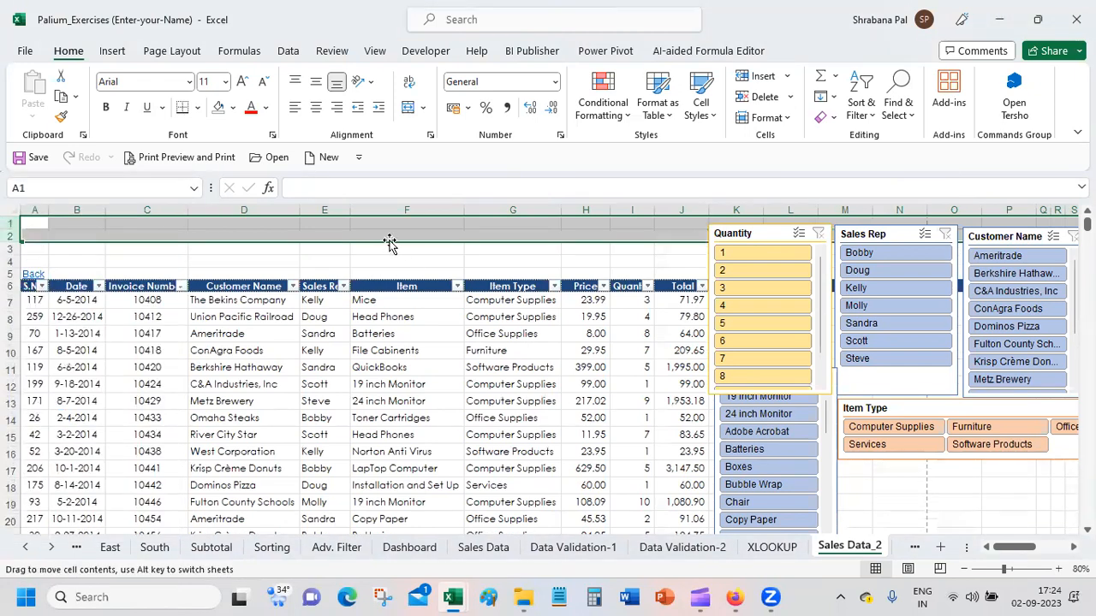
{"action": "left_click_drag", "start_coordinate": [947, 411], "coordinate": [263, 222]}
{"action": "left_click", "coordinate": [587, 250]}
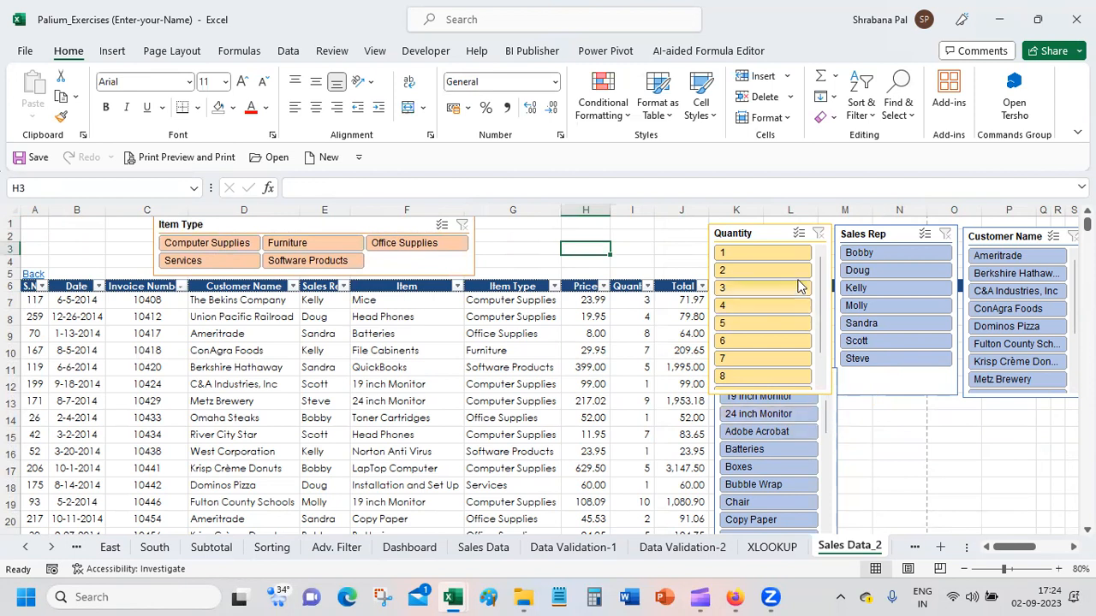
Step: Move the Quantity slicer below Sales Rep, and place the Item slicer beside the table, stretched to about 14.31 cm high
{"action": "left_click_drag", "start_coordinate": [767, 233], "coordinate": [905, 393]}
{"action": "left_click_drag", "start_coordinate": [778, 378], "coordinate": [776, 231]}
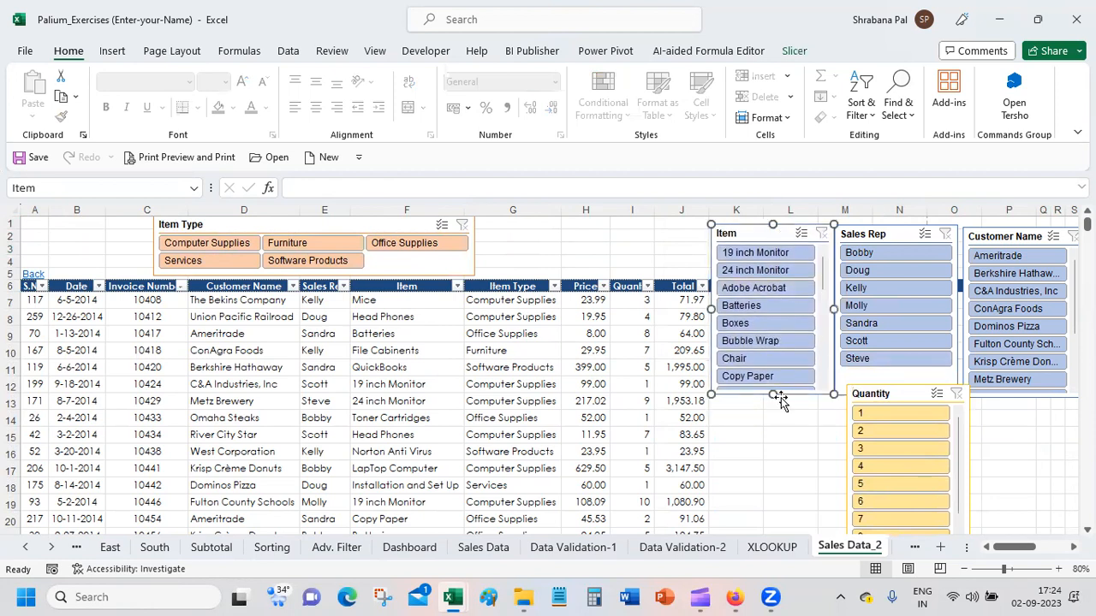
{"action": "left_click_drag", "start_coordinate": [773, 396], "coordinate": [773, 535]}
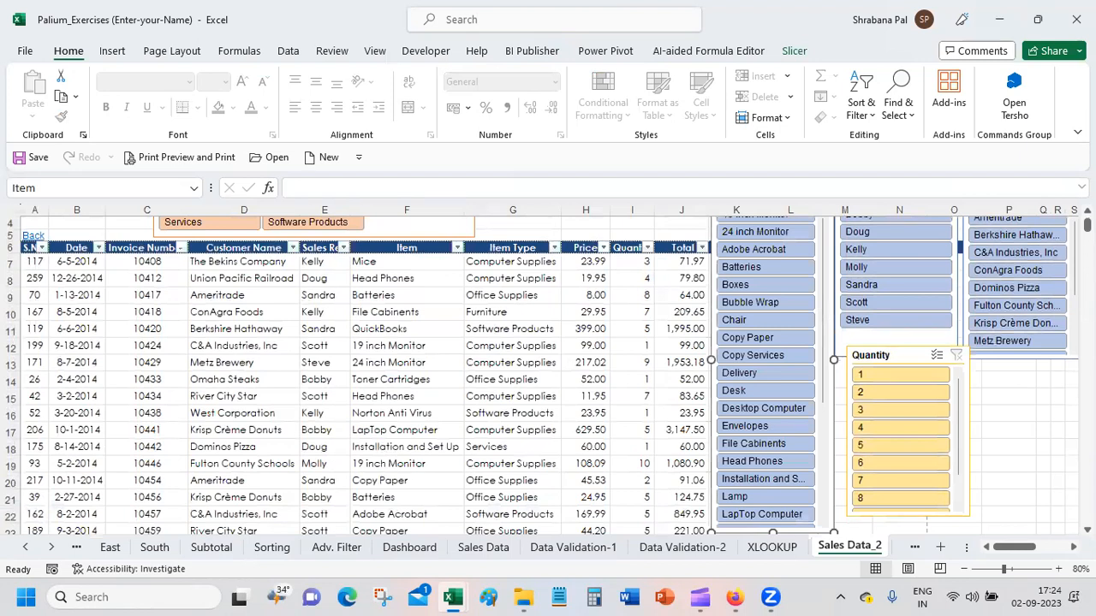
{"action": "scroll", "coordinate": [548, 377], "scroll_direction": "up", "scroll_amount": 1}
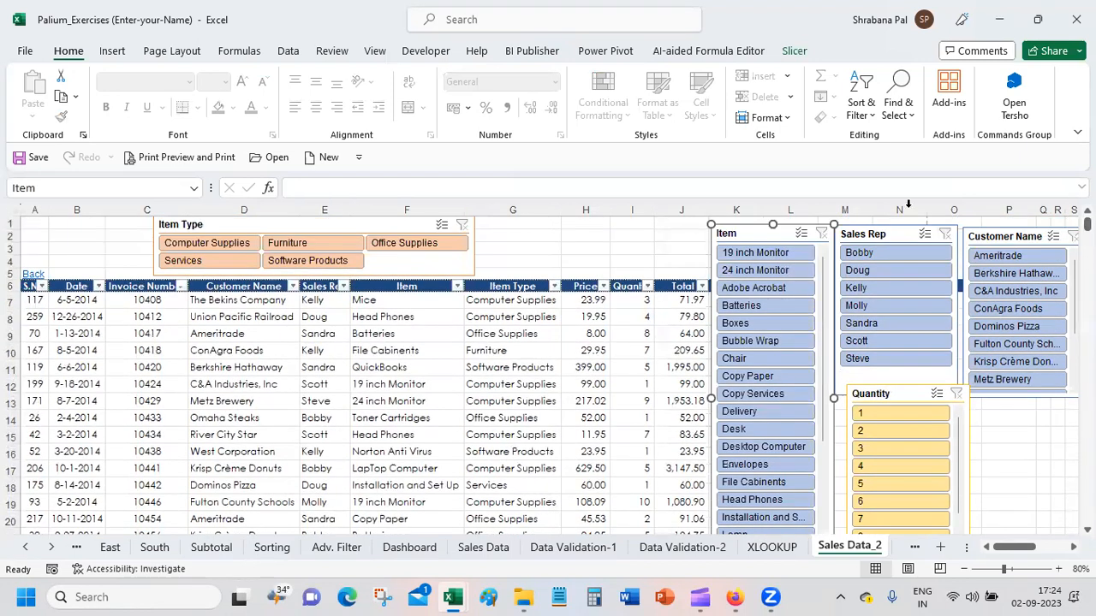
Step: Filter the table by Office Supplies, Furniture, Computer Supplies, Services and Software Products in turn with the Item Type slicer, and clear that filter
{"action": "left_click", "coordinate": [419, 244]}
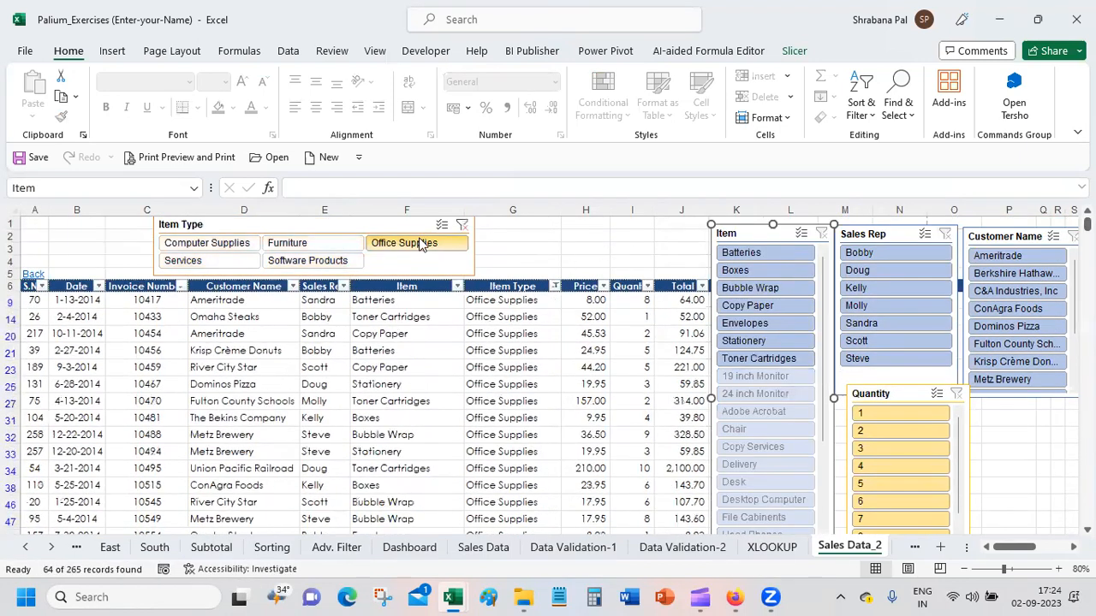
{"action": "left_click", "coordinate": [291, 244]}
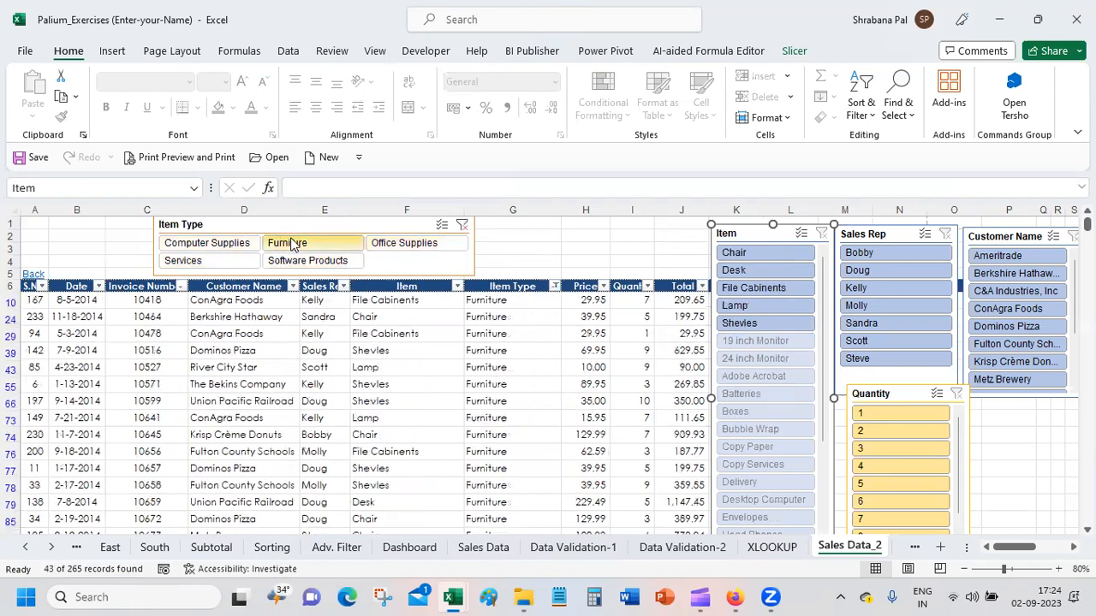
{"action": "left_click", "coordinate": [224, 244]}
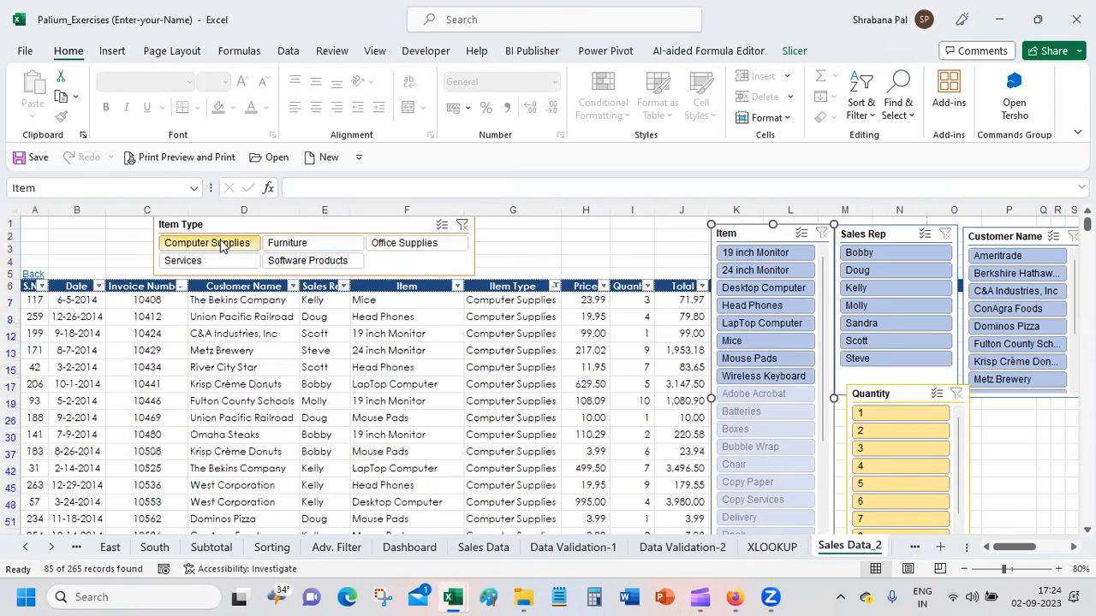
{"action": "left_click", "coordinate": [221, 267]}
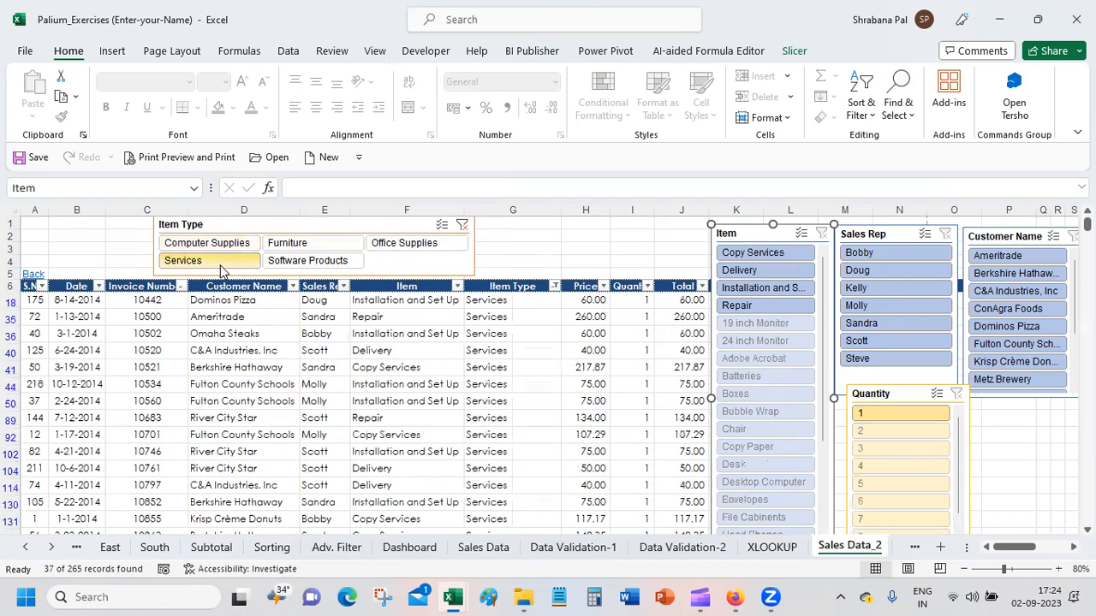
{"action": "left_click", "coordinate": [301, 266]}
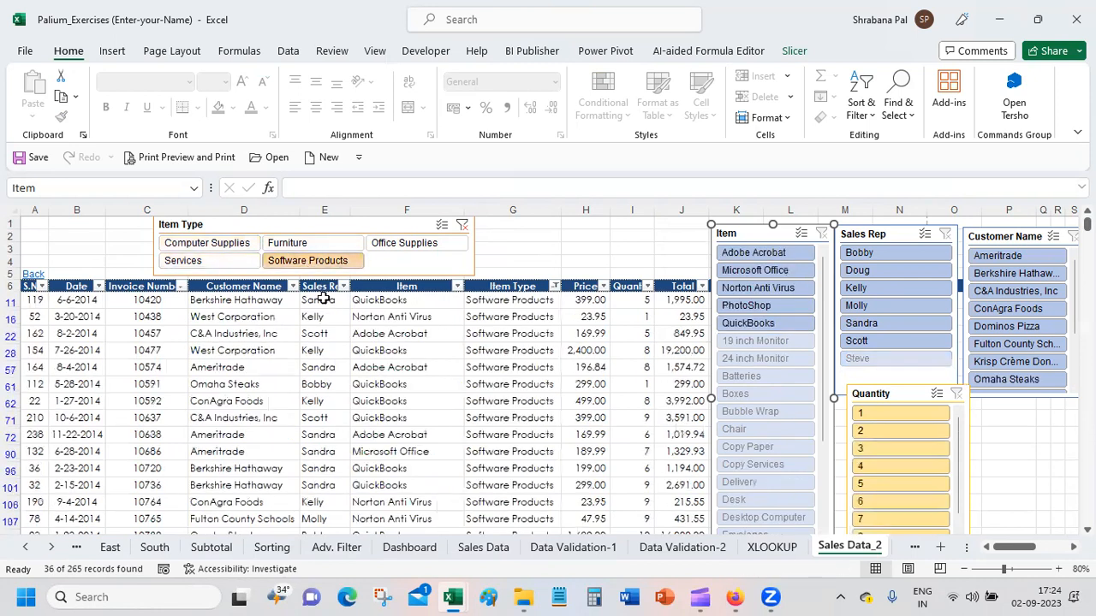
{"action": "left_click", "coordinate": [461, 226]}
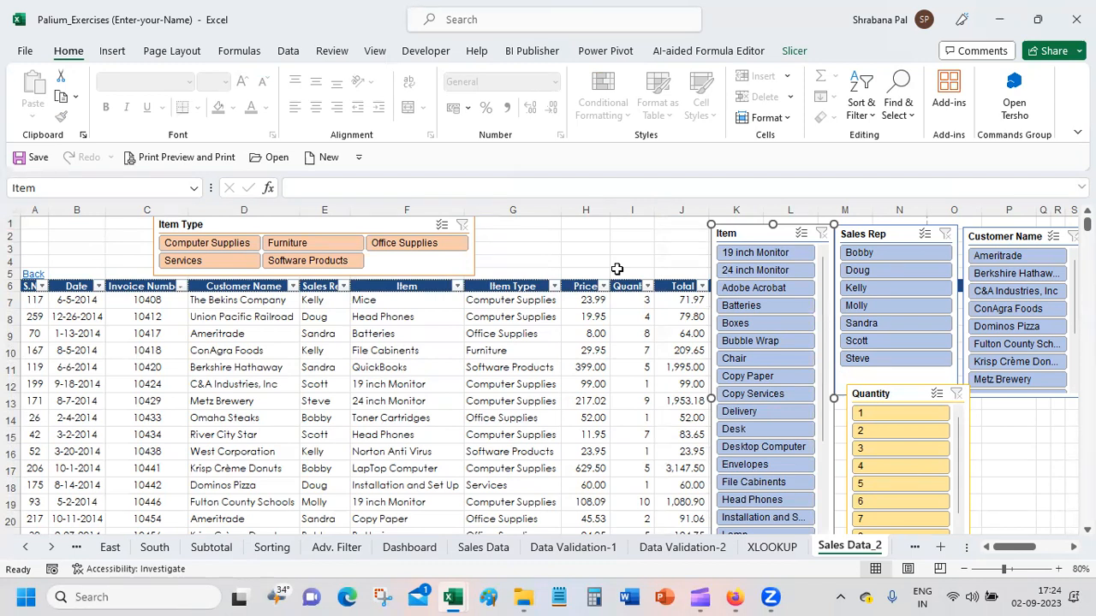
{"action": "left_click", "coordinate": [631, 247]}
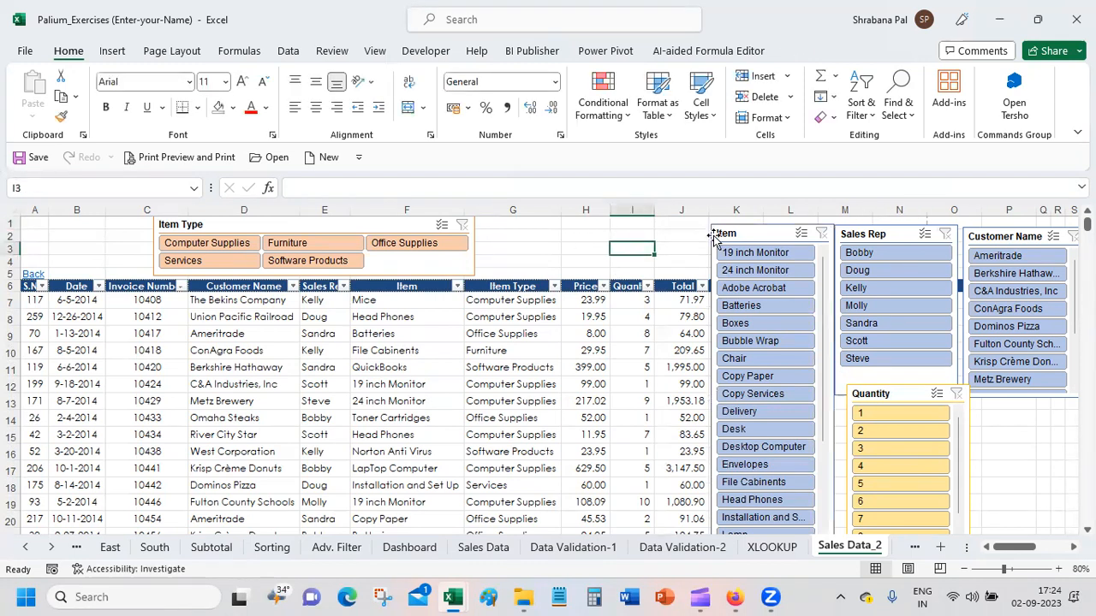
{"action": "left_click", "coordinate": [762, 237]}
{"action": "left_click", "coordinate": [791, 51]}
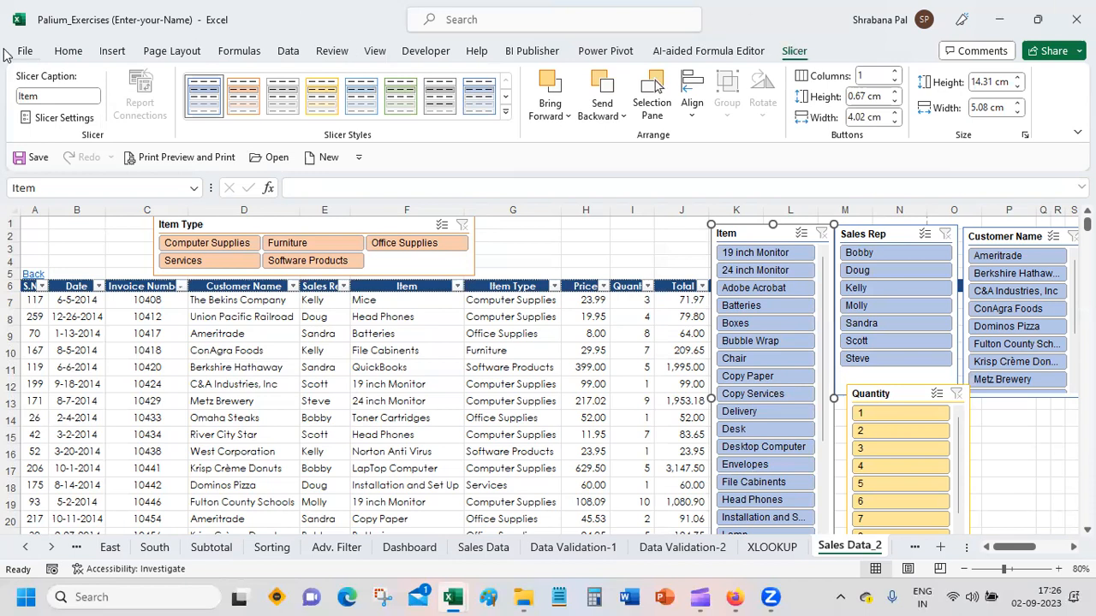
{"action": "left_click", "coordinate": [70, 53]}
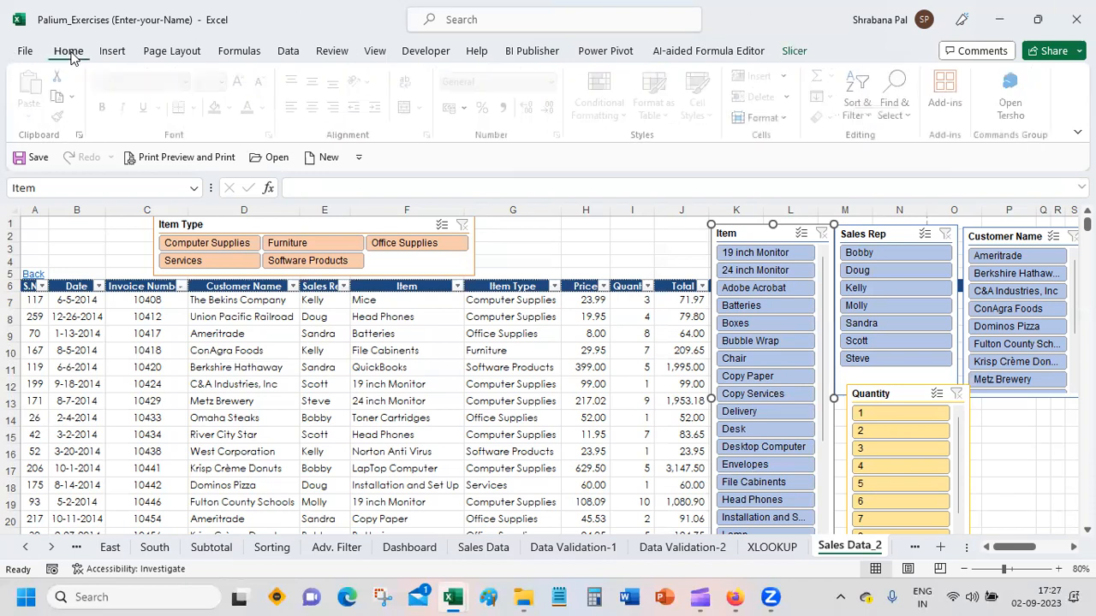
{"action": "left_click", "coordinate": [114, 54]}
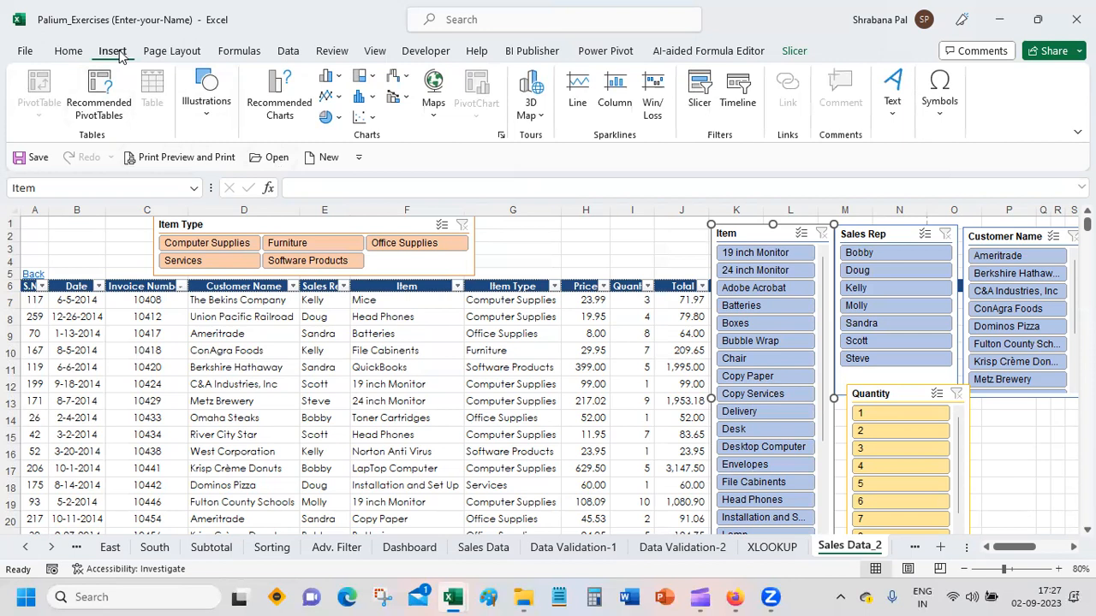
{"action": "left_click", "coordinate": [170, 51]}
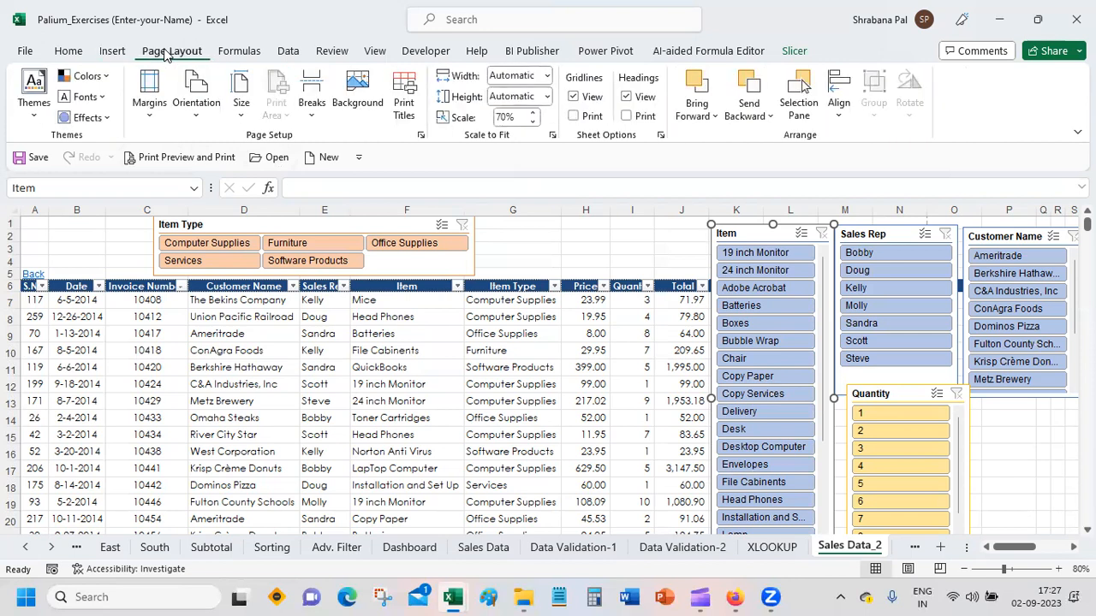
Step: Look through the ribbon's command groups for the command that gets Office add-ins, dismissing the dynamic arrays tip
{"action": "left_click", "coordinate": [239, 53]}
{"action": "left_click", "coordinate": [113, 53]}
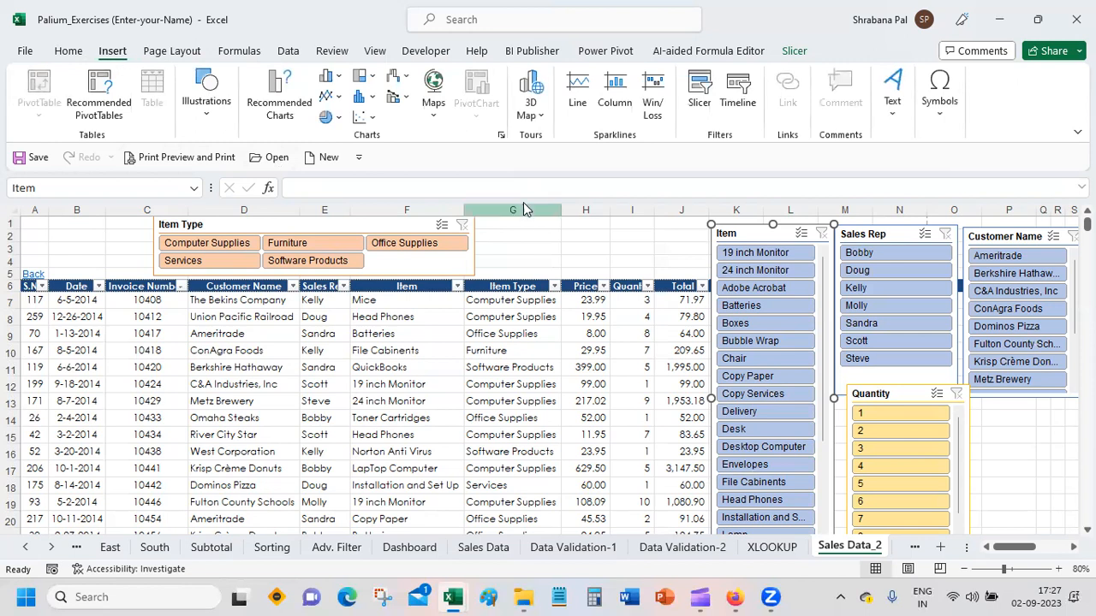
{"action": "left_click", "coordinate": [523, 245]}
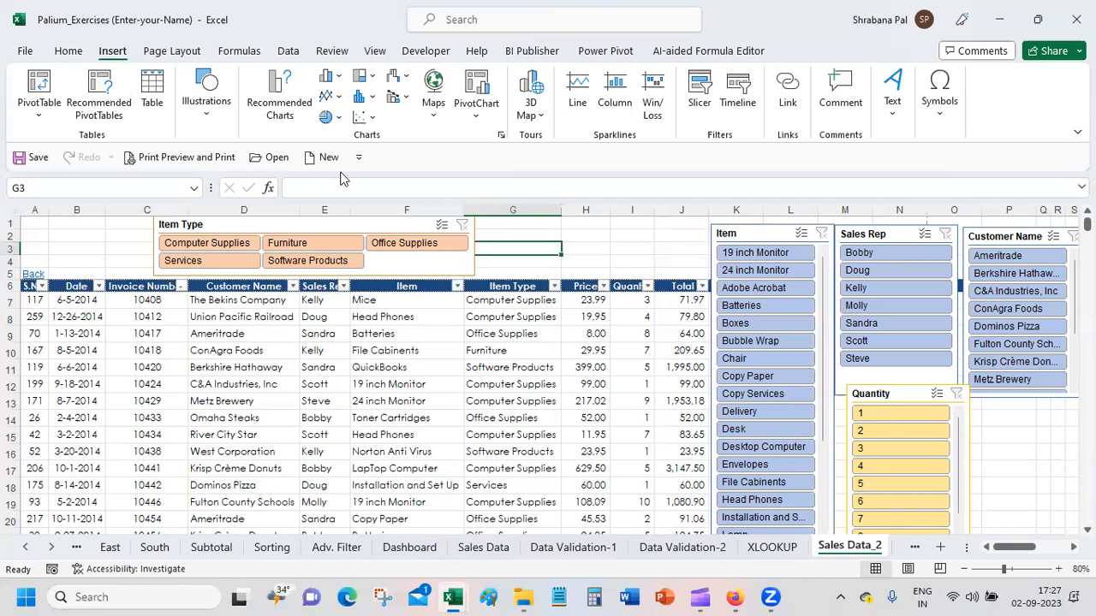
{"action": "left_click", "coordinate": [194, 123]}
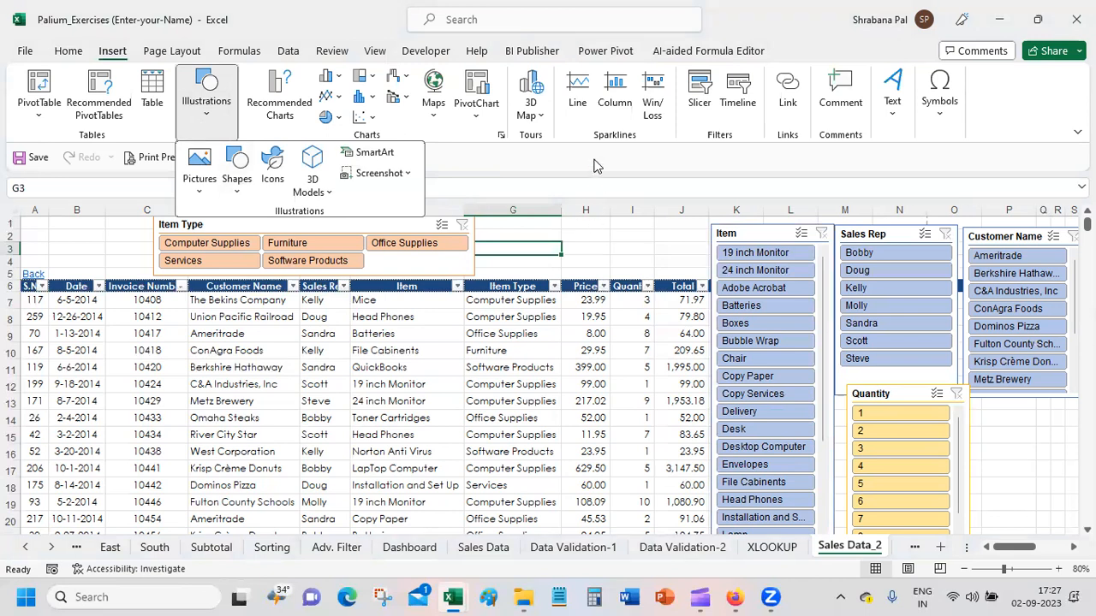
{"action": "left_click", "coordinate": [503, 494]}
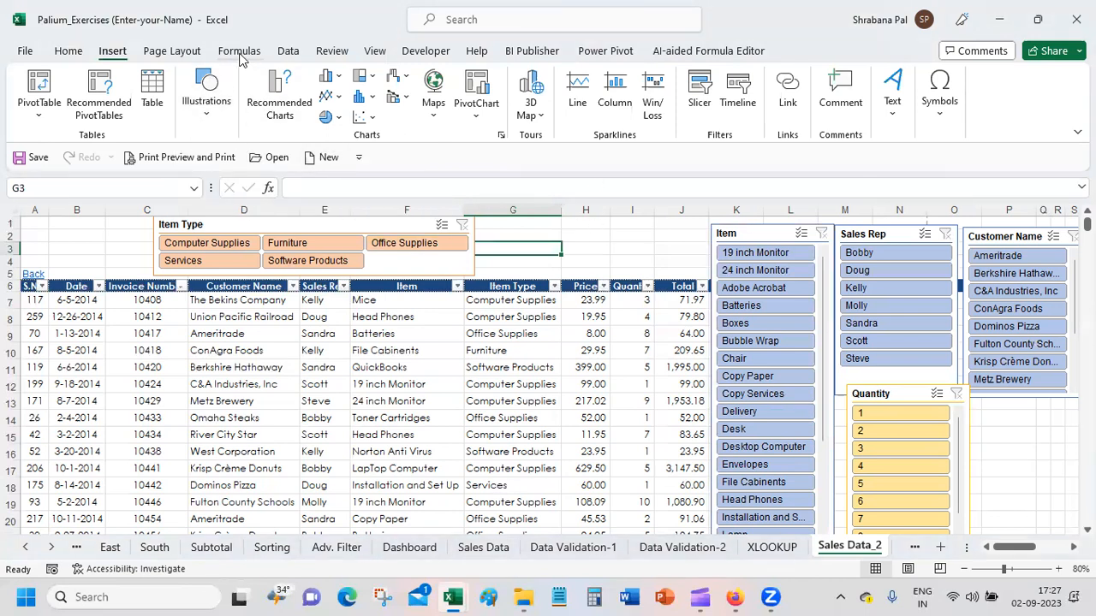
{"action": "left_click", "coordinate": [240, 54]}
{"action": "left_click", "coordinate": [156, 53]}
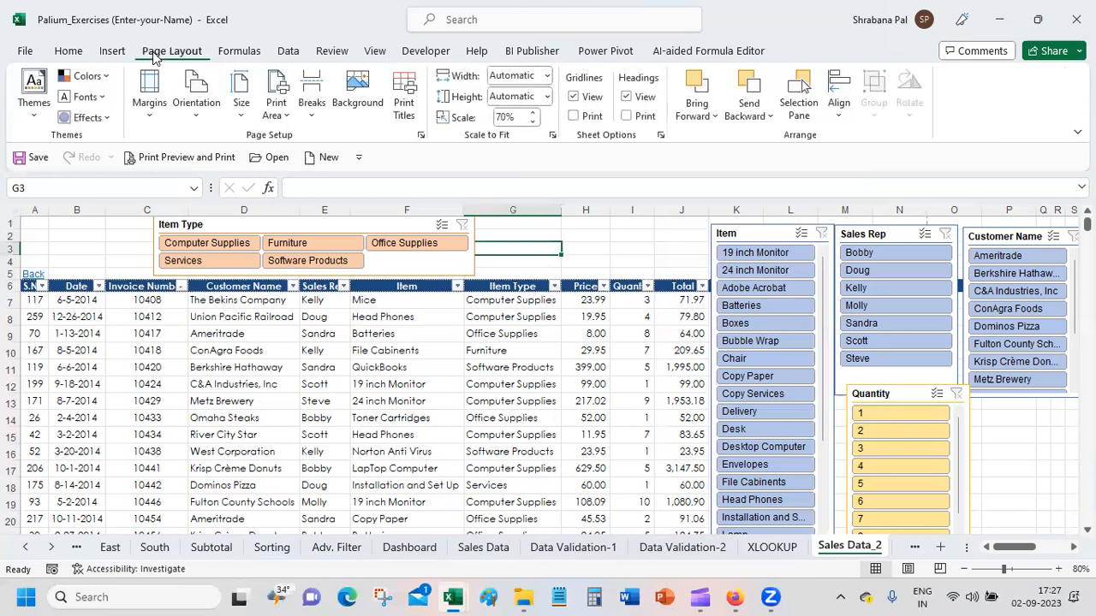
{"action": "left_click", "coordinate": [126, 54]}
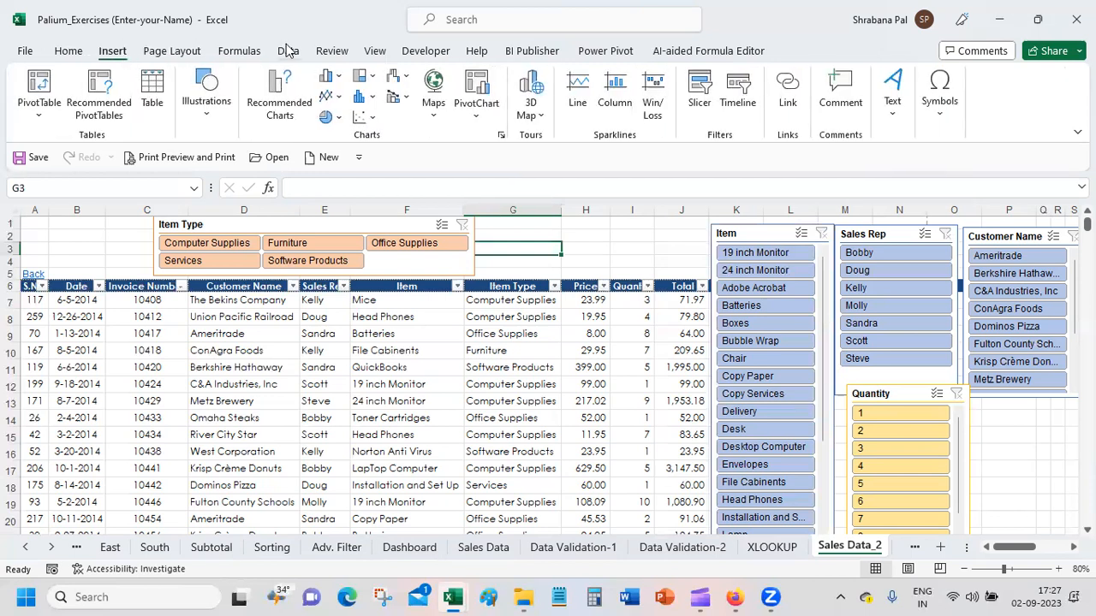
{"action": "left_click", "coordinate": [287, 51]}
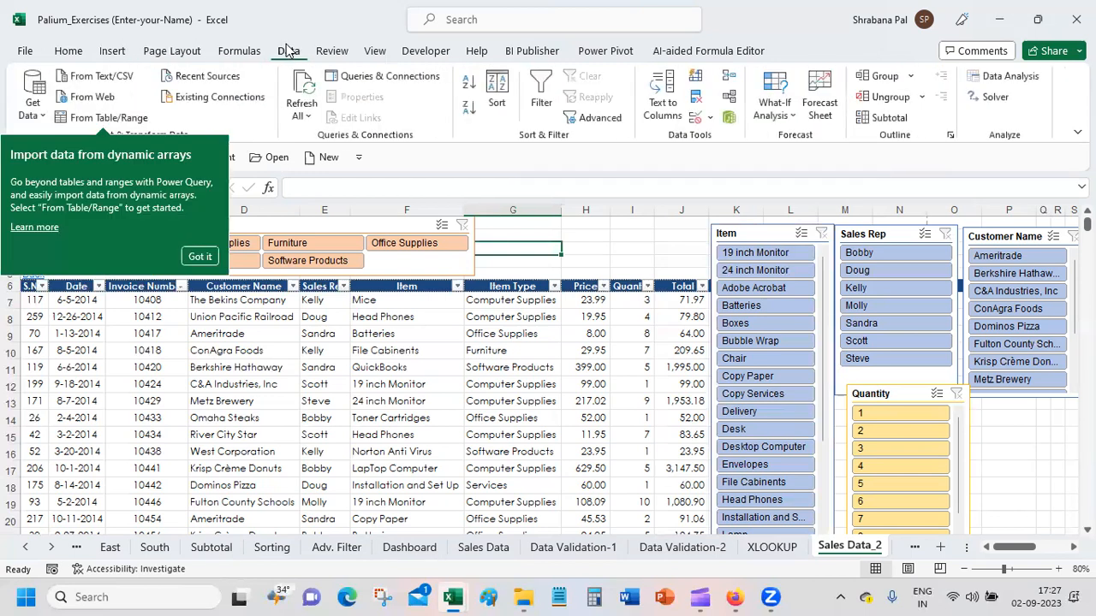
{"action": "left_click", "coordinate": [197, 255]}
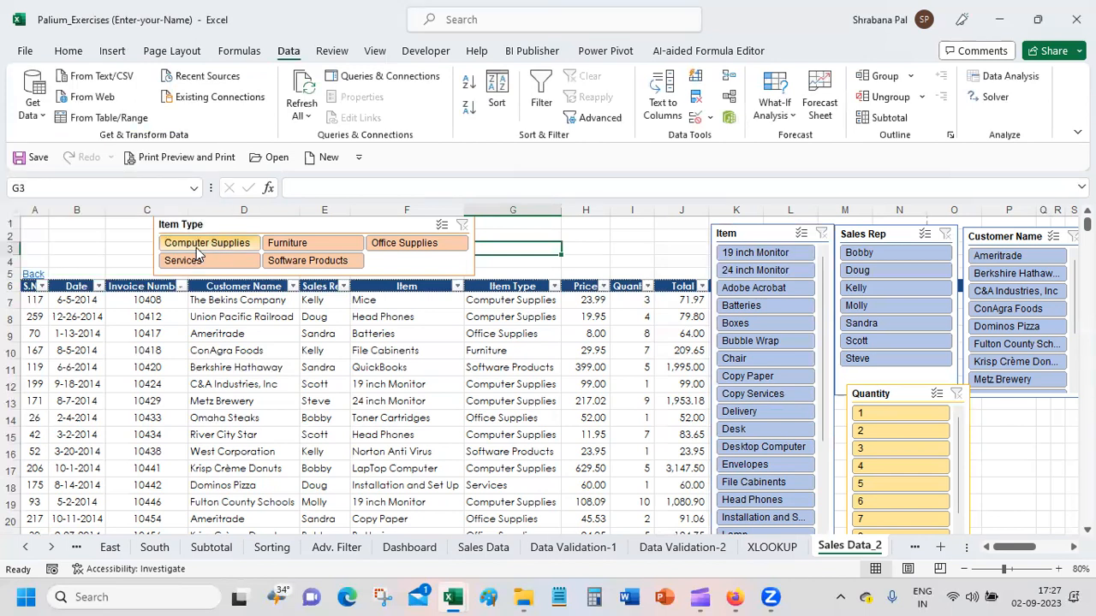
{"action": "left_click", "coordinate": [349, 51]}
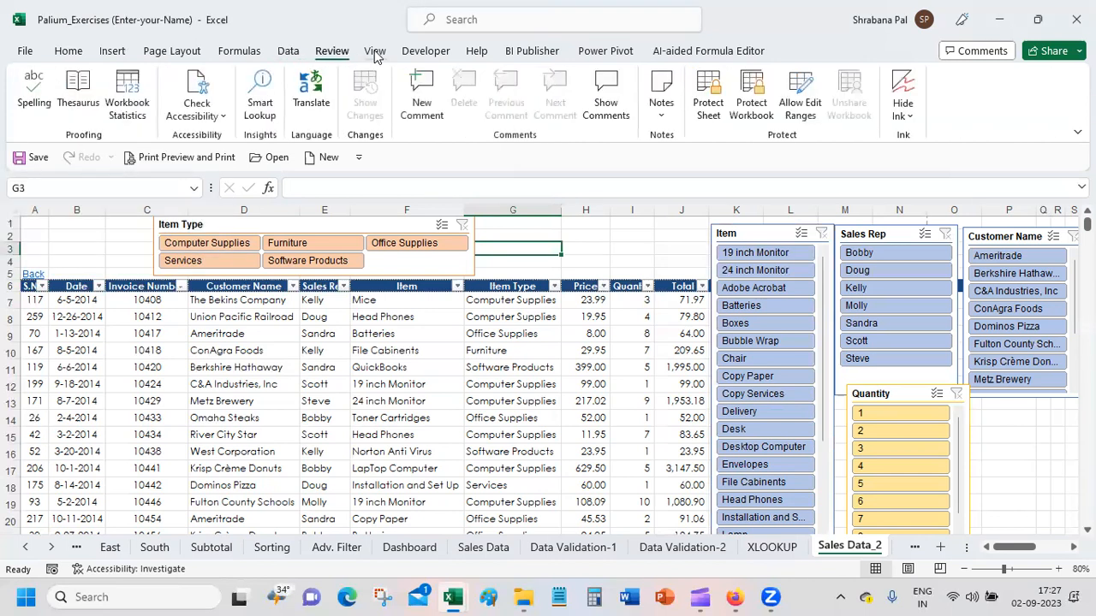
{"action": "left_click", "coordinate": [377, 53]}
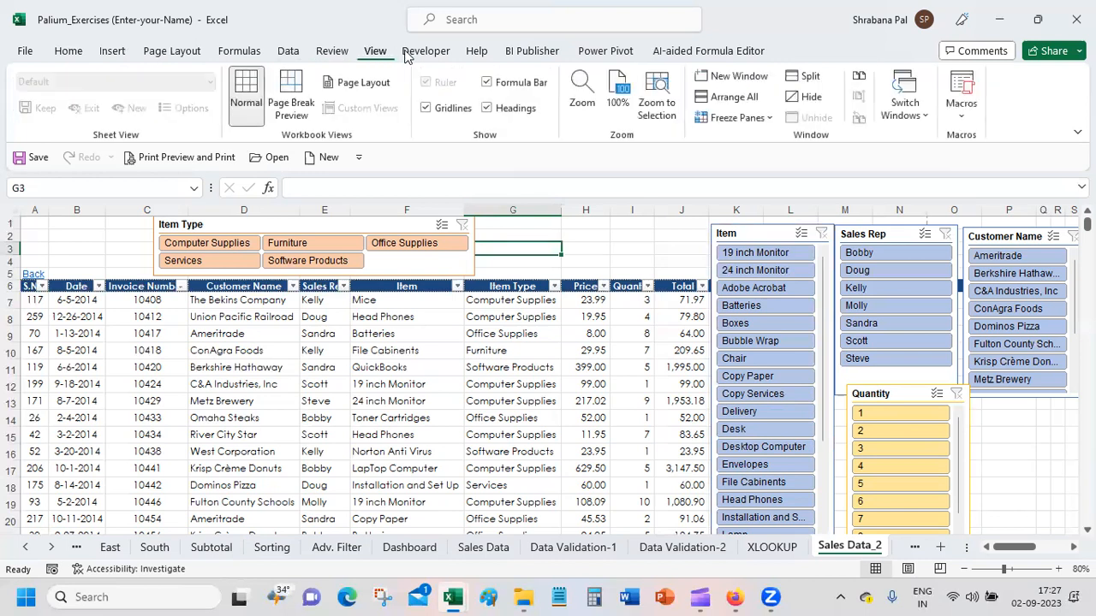
{"action": "left_click", "coordinate": [443, 53]}
{"action": "left_click", "coordinate": [483, 51]}
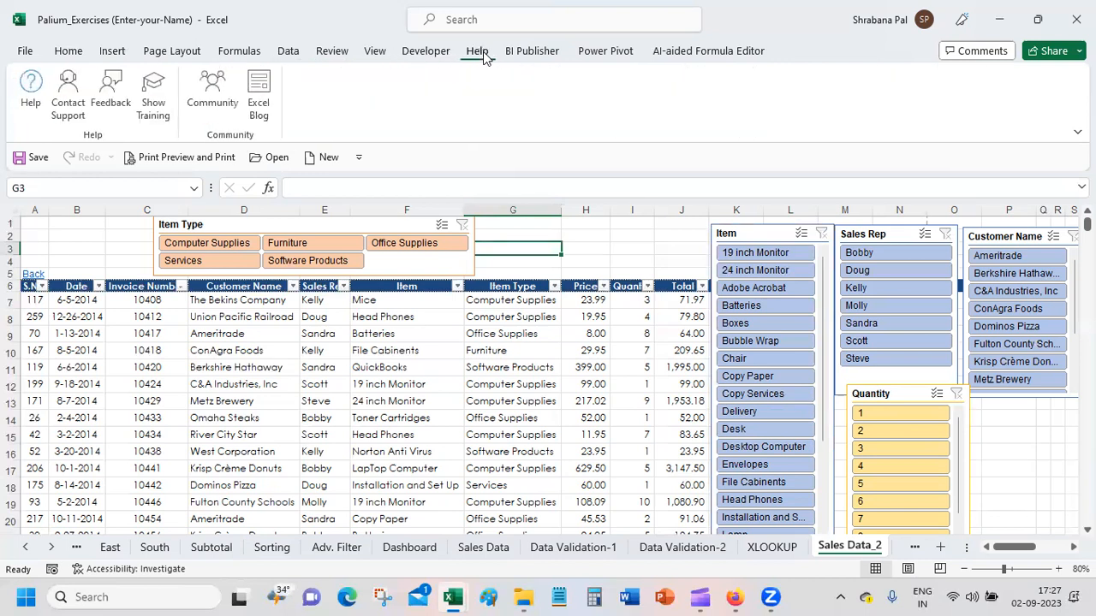
{"action": "left_click", "coordinate": [121, 57]}
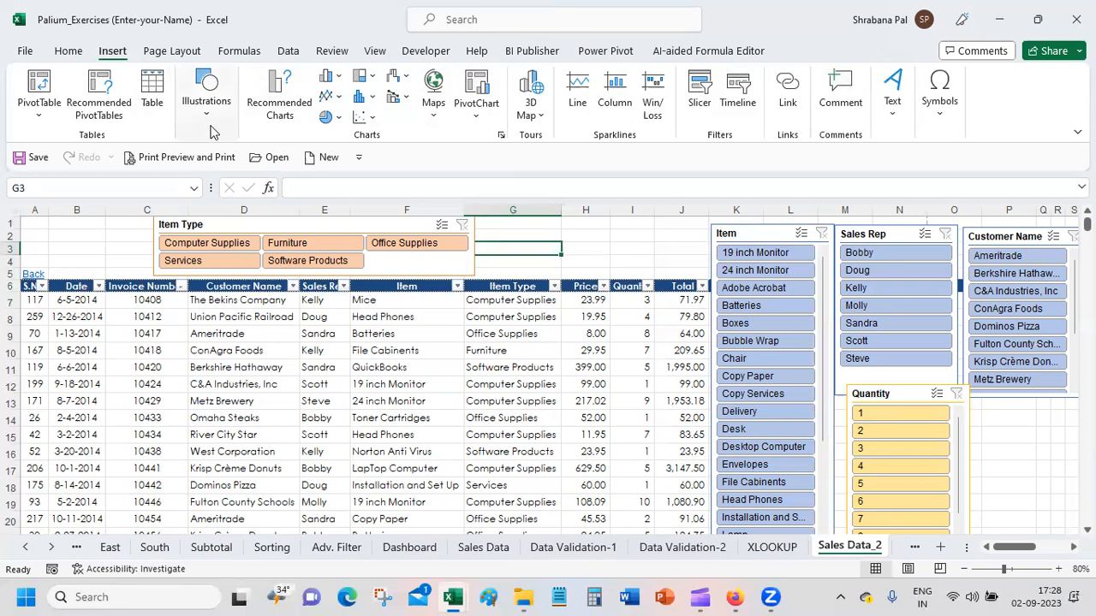
{"action": "left_click", "coordinate": [649, 239]}
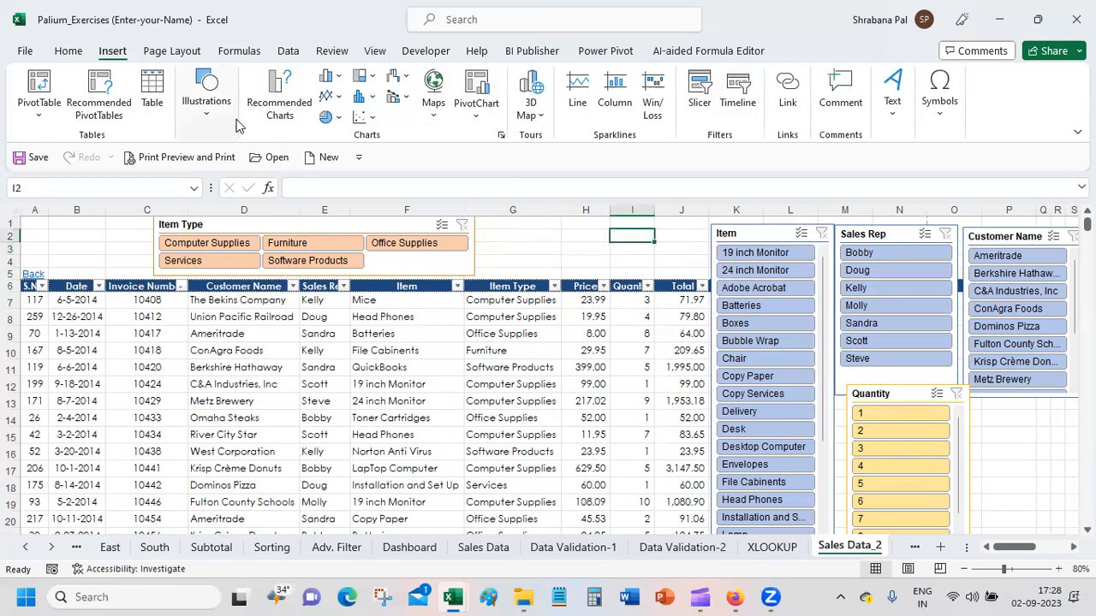
Step: Open the Office Add-ins store, look through its categories and search the store for AI
{"action": "left_click", "coordinate": [67, 51]}
{"action": "left_click", "coordinate": [25, 51]}
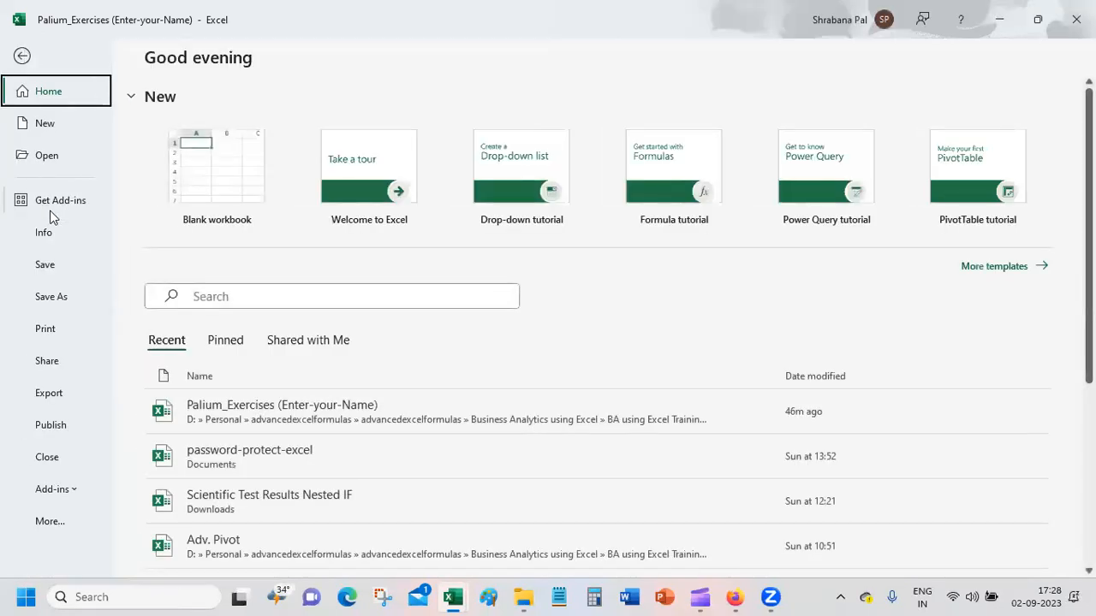
{"action": "key", "text": "Escape"}
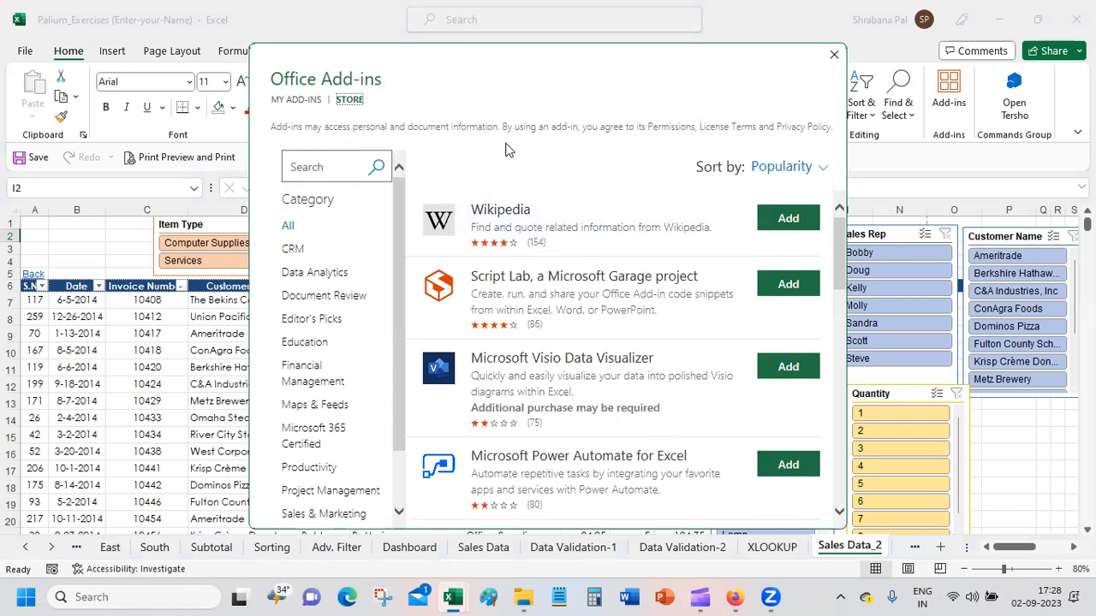
{"action": "scroll", "coordinate": [399, 325], "scroll_direction": "down", "scroll_amount": 1}
{"action": "scroll", "coordinate": [399, 325], "scroll_direction": "down", "scroll_amount": 1}
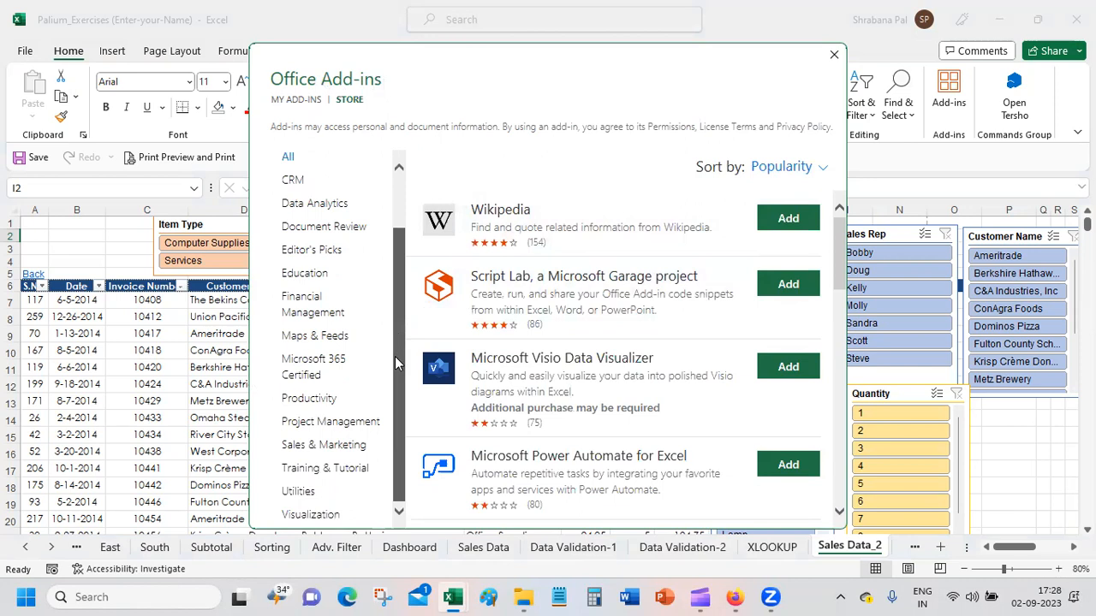
{"action": "scroll", "coordinate": [399, 325], "scroll_direction": "up", "scroll_amount": 2}
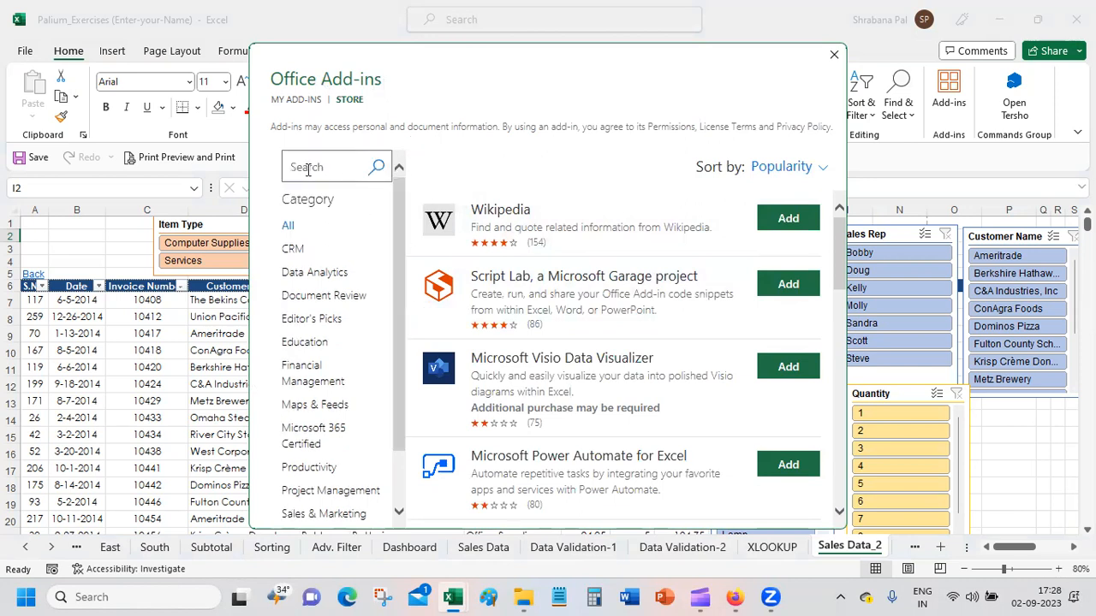
{"action": "left_click", "coordinate": [311, 168]}
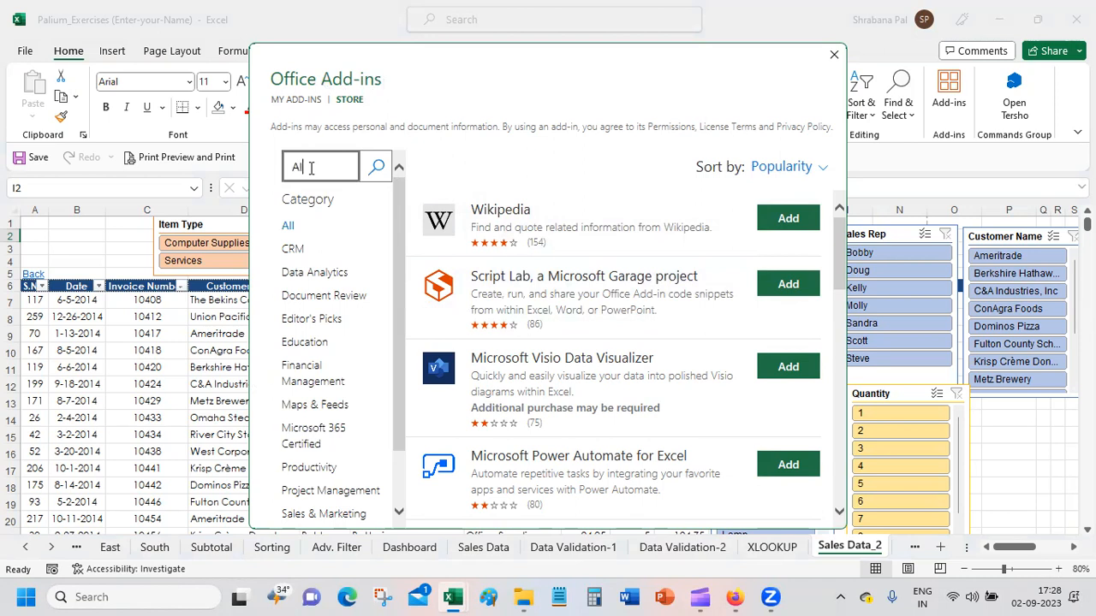
{"action": "left_click", "coordinate": [377, 168]}
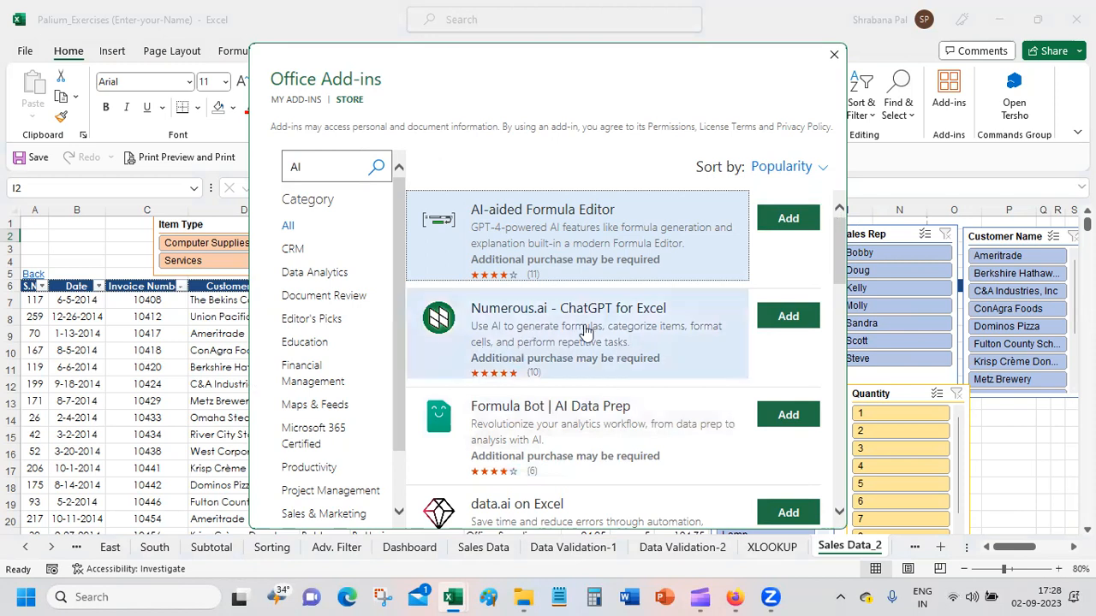
Step: View the details of the Numerous.ai - ChatGPT for Excel add-in, return to browse the AI add-ins, and close the store
{"action": "left_click", "coordinate": [677, 326]}
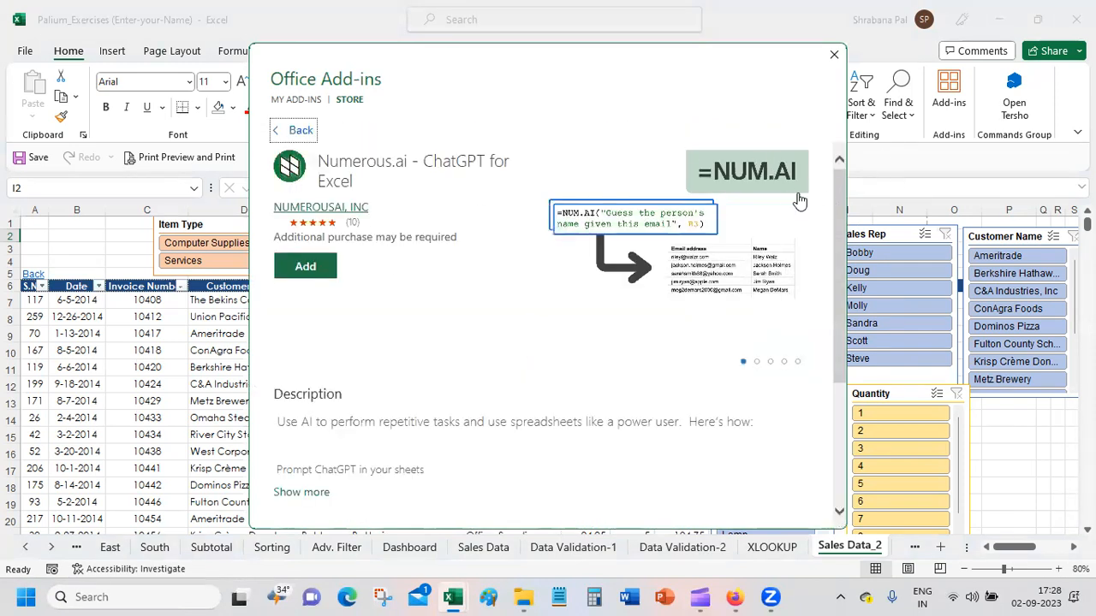
{"action": "left_click", "coordinate": [301, 132]}
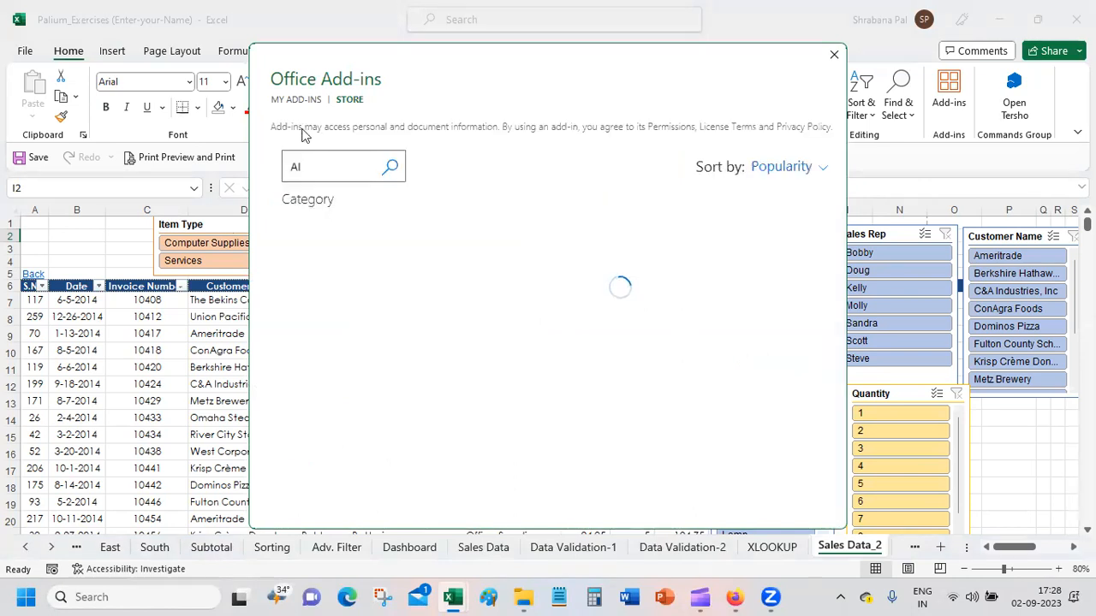
{"action": "left_click_drag", "start_coordinate": [841, 236], "coordinate": [846, 363]}
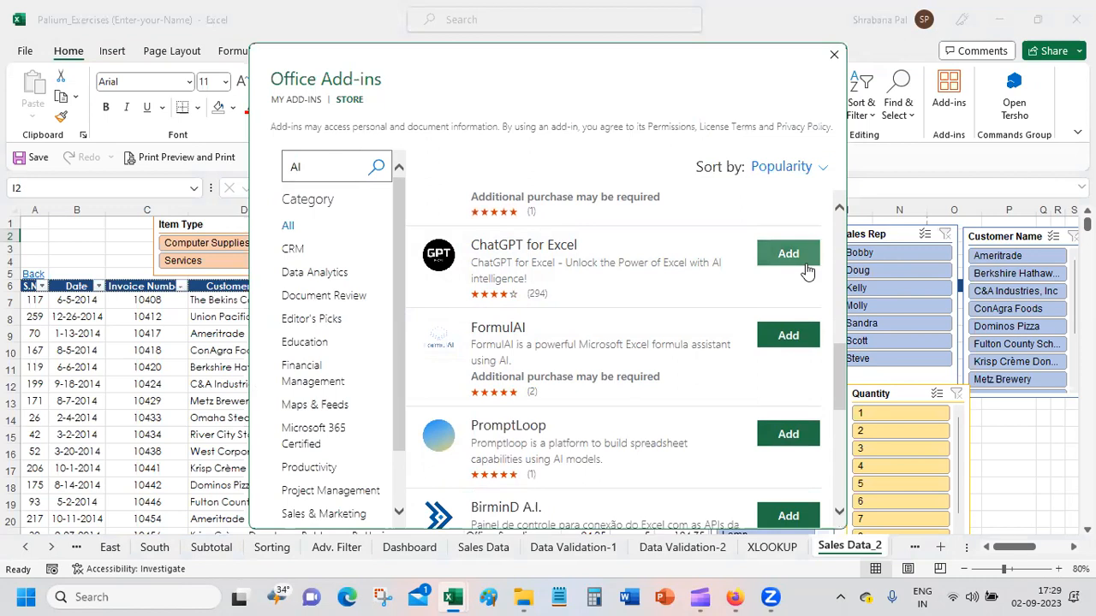
{"action": "left_click", "coordinate": [834, 54]}
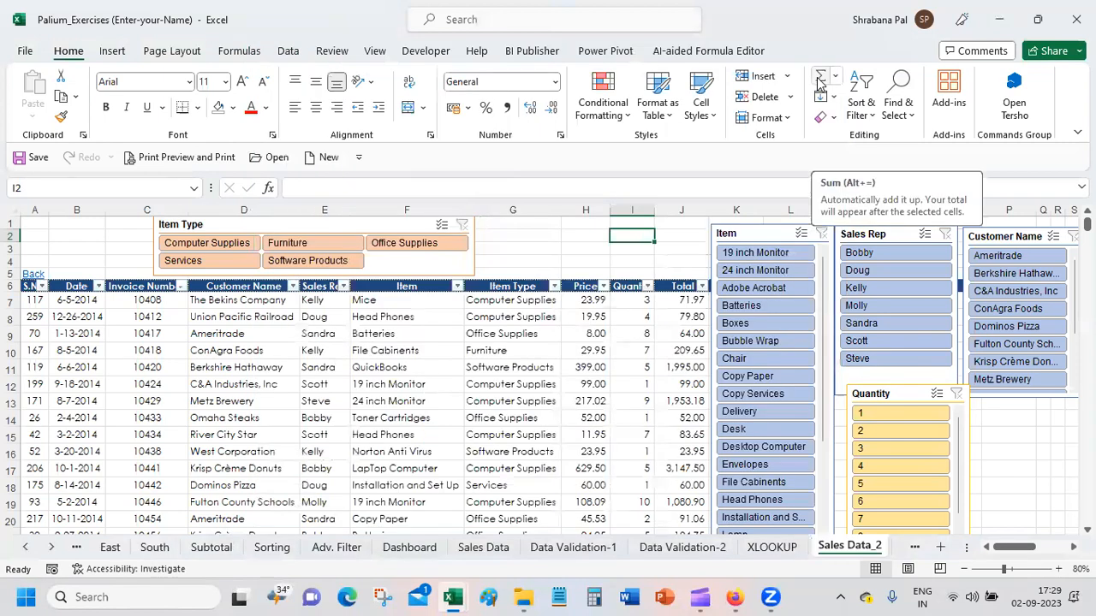
Step: Open the Customize Ribbon settings in Excel Options
{"action": "left_click", "coordinate": [110, 54]}
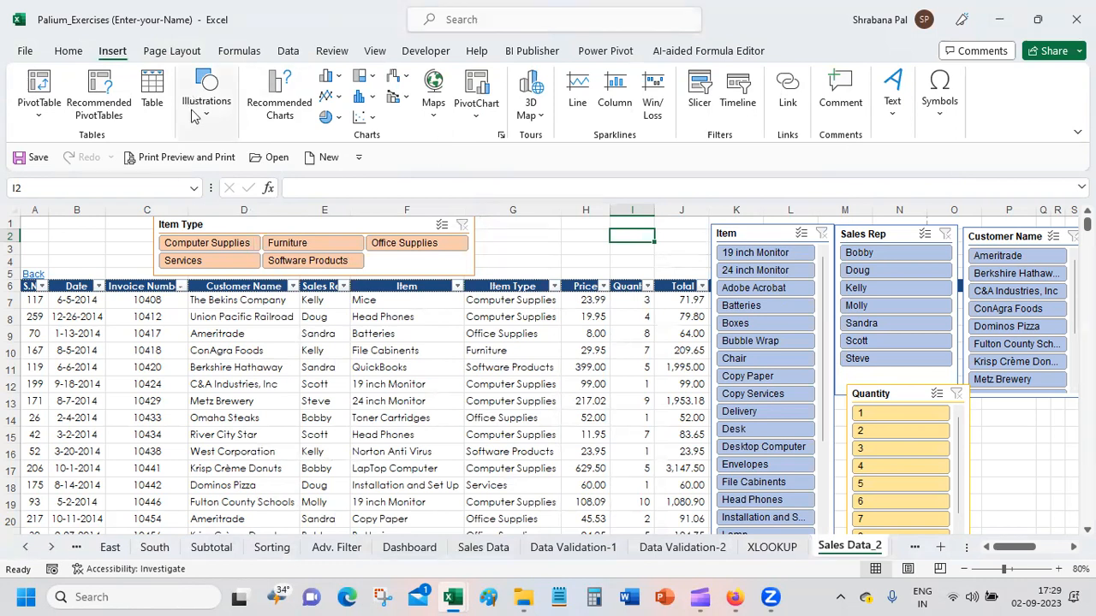
{"action": "left_click", "coordinate": [24, 52]}
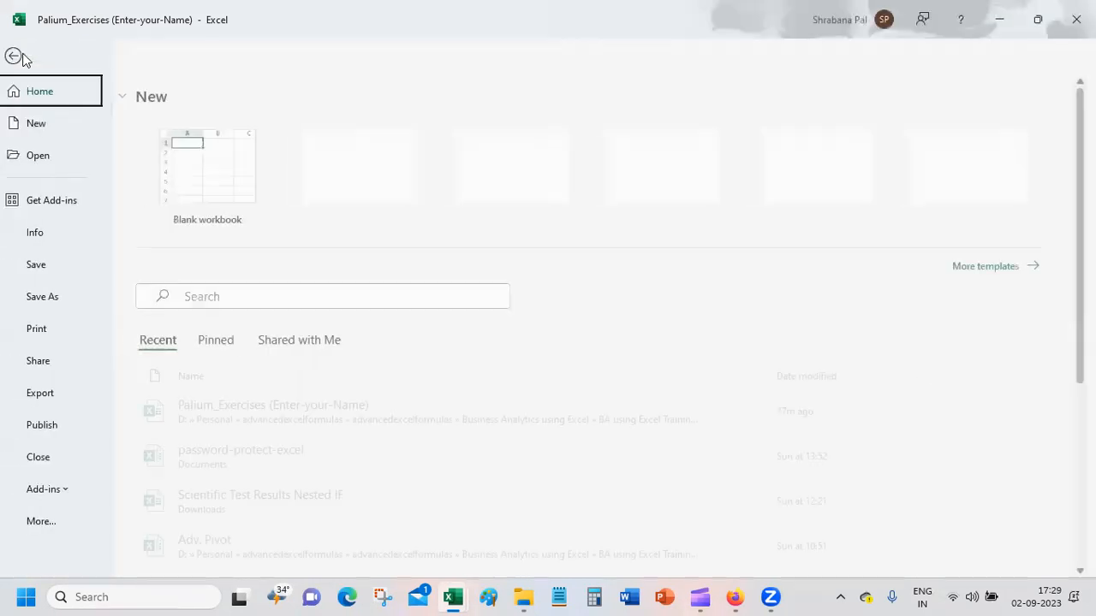
{"action": "left_click", "coordinate": [72, 526]}
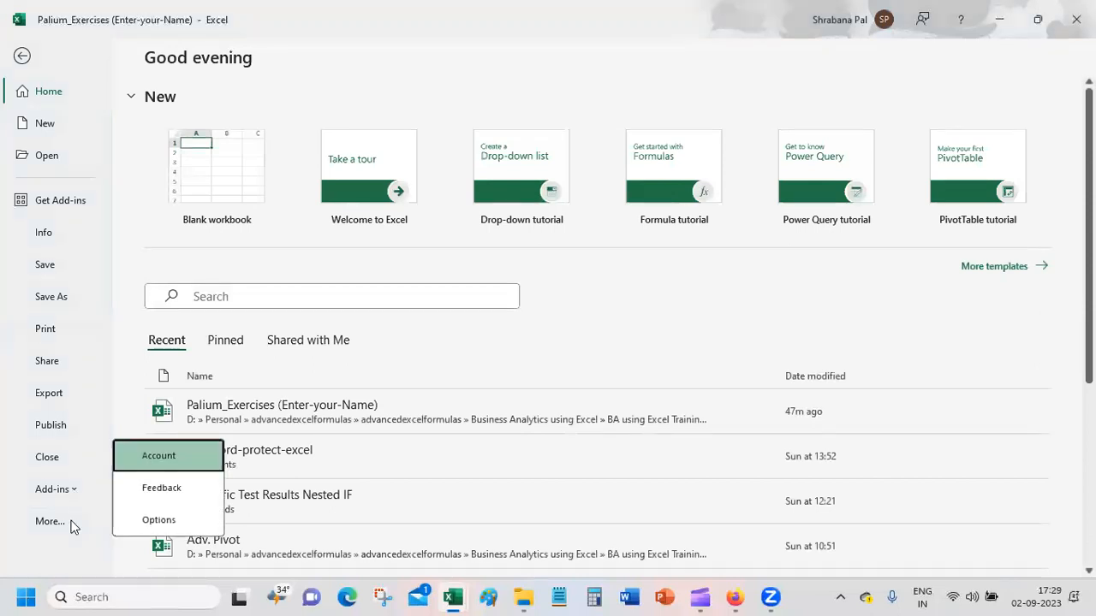
{"action": "left_click", "coordinate": [178, 525]}
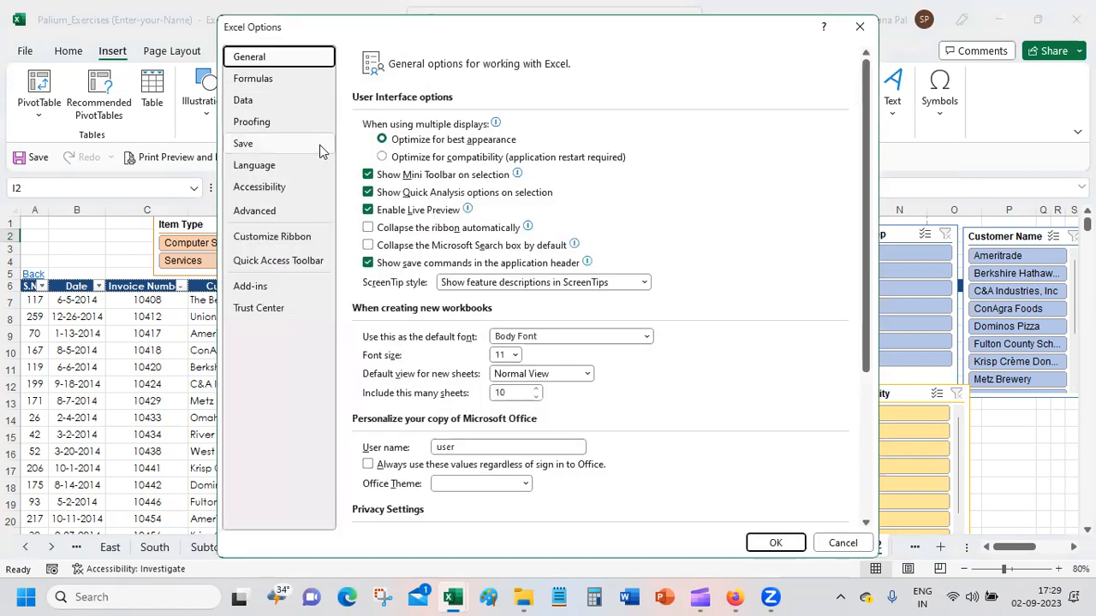
{"action": "left_click", "coordinate": [289, 242]}
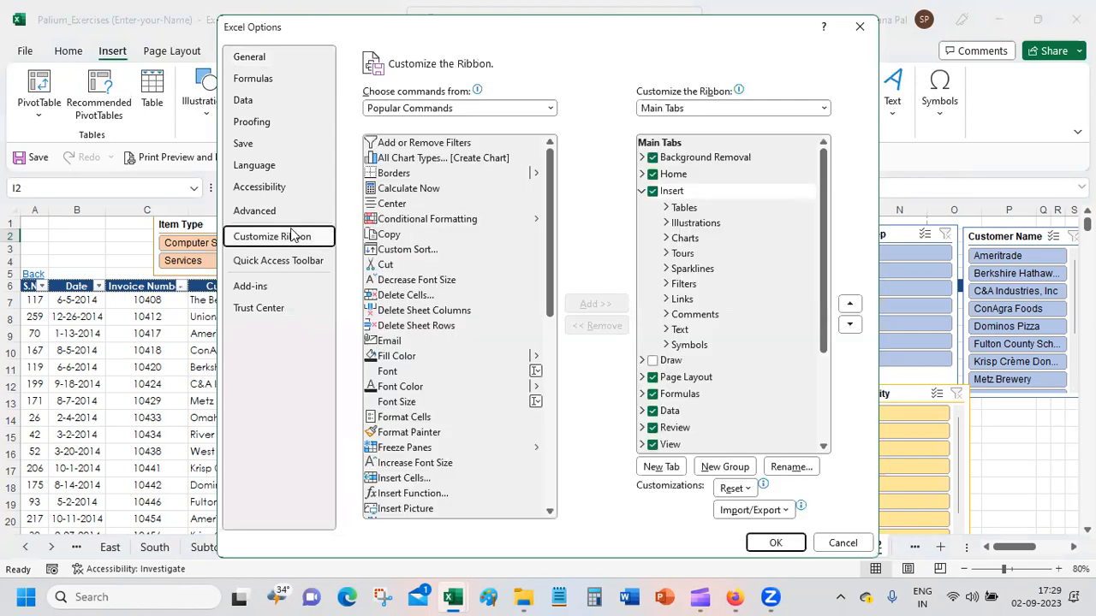
Step: Show All Tabs in the ribbon customization list, collapse the Insert entry, review the whole list and cancel the options
{"action": "left_click", "coordinate": [547, 110]}
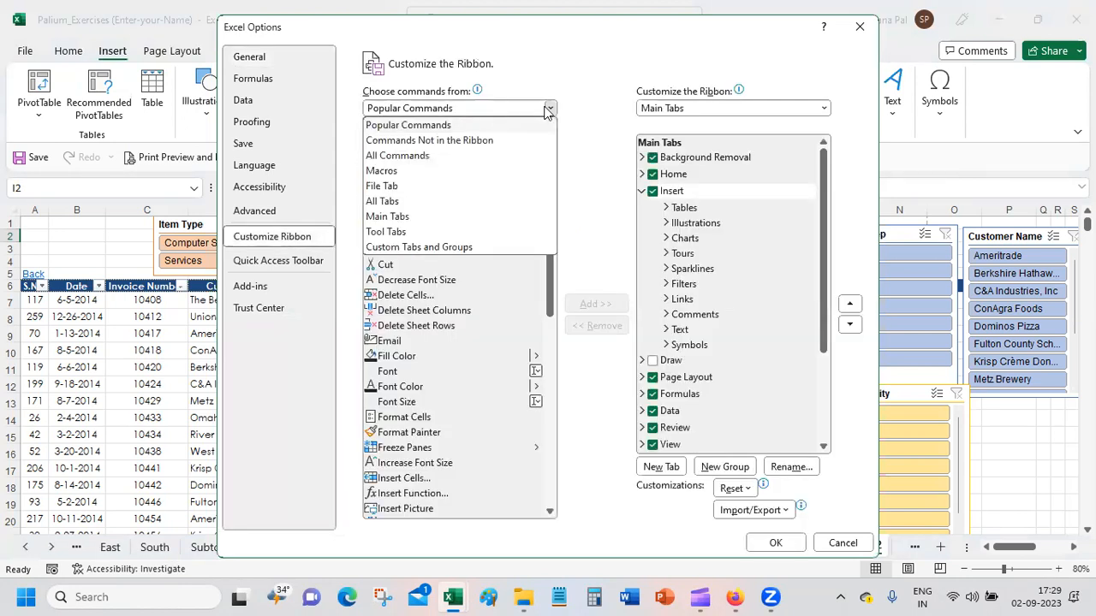
{"action": "left_click", "coordinate": [778, 107]}
{"action": "left_click", "coordinate": [778, 108]}
{"action": "left_click", "coordinate": [739, 127]}
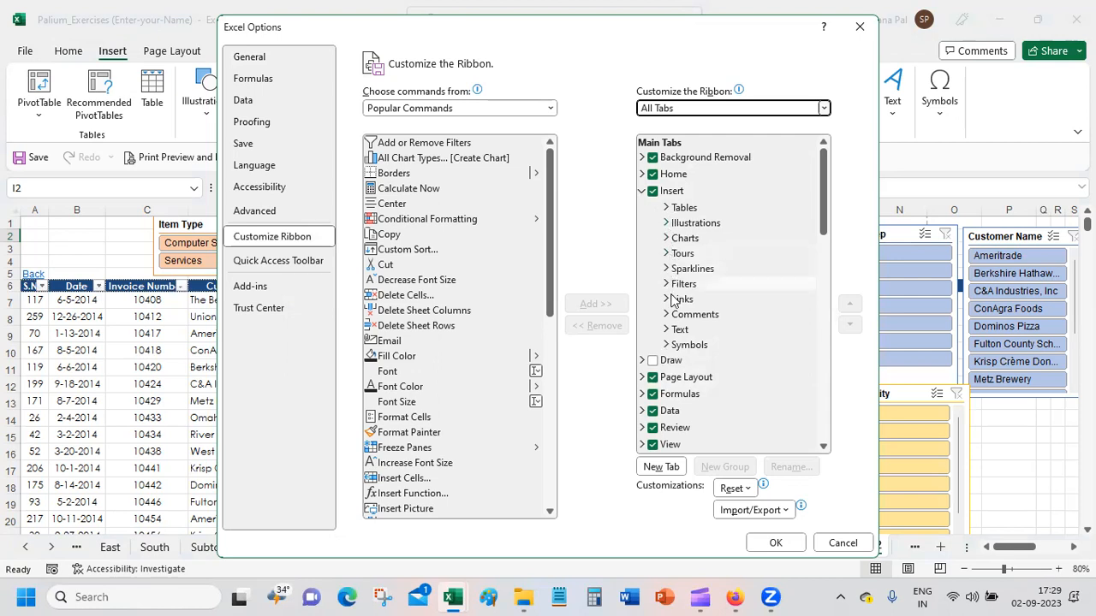
{"action": "left_click", "coordinate": [642, 193]}
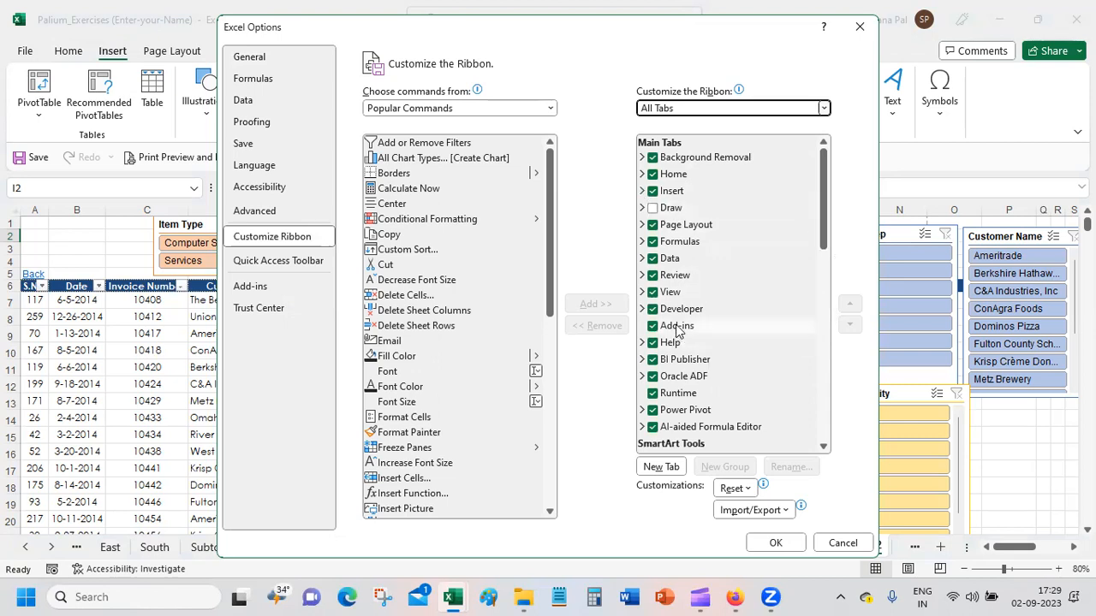
{"action": "left_click_drag", "start_coordinate": [824, 229], "coordinate": [804, 442]}
{"action": "left_click", "coordinate": [843, 544]}
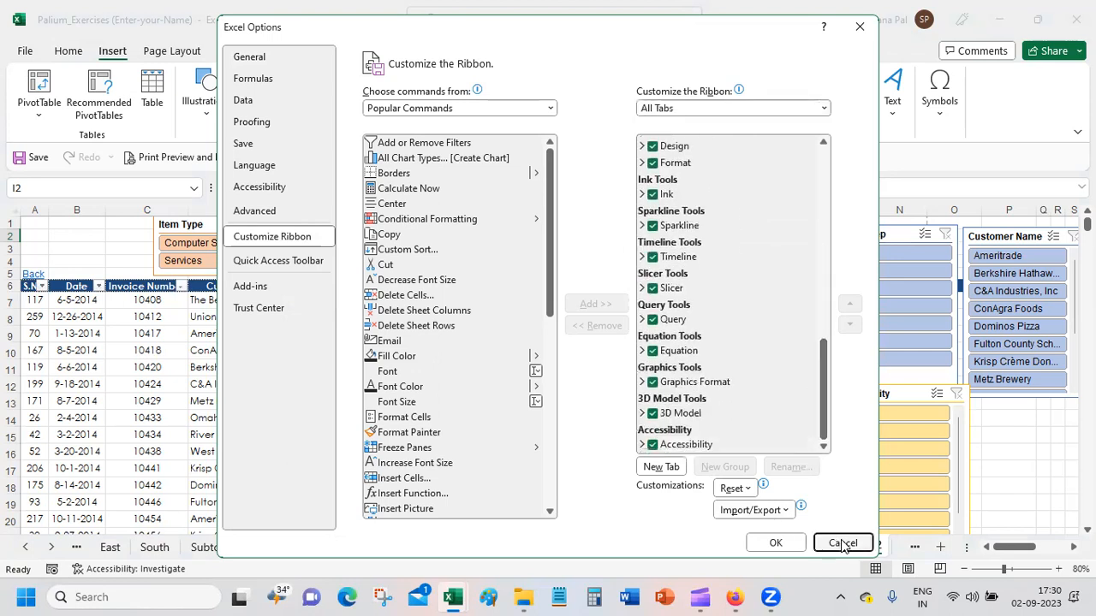
Step: Check the list of installed add-ins in the workbook's file view and collapse it again
{"action": "left_click", "coordinate": [22, 53]}
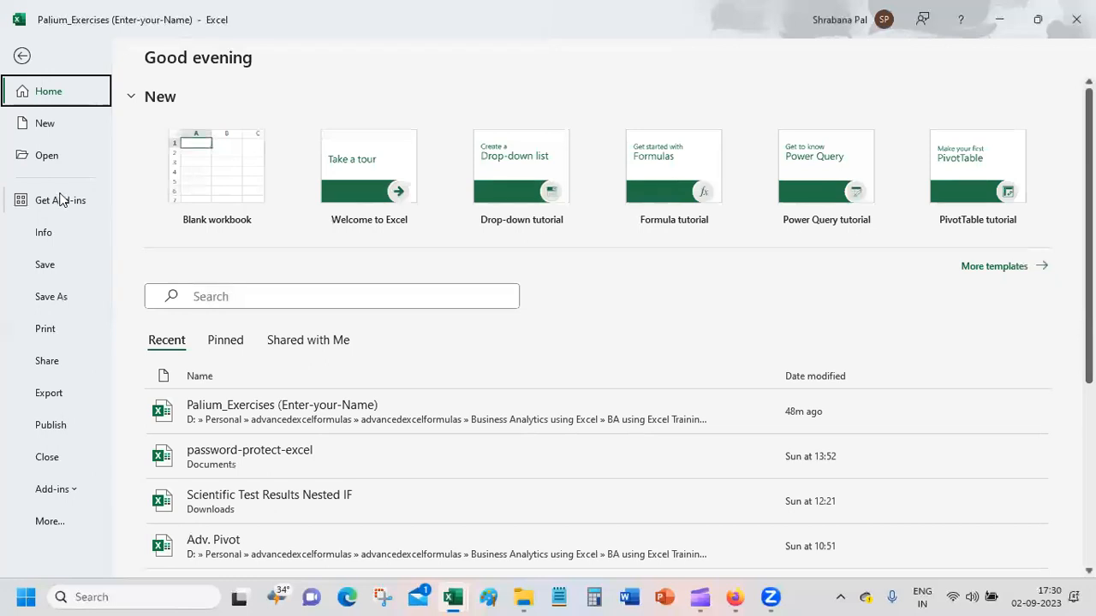
{"action": "left_click", "coordinate": [67, 492]}
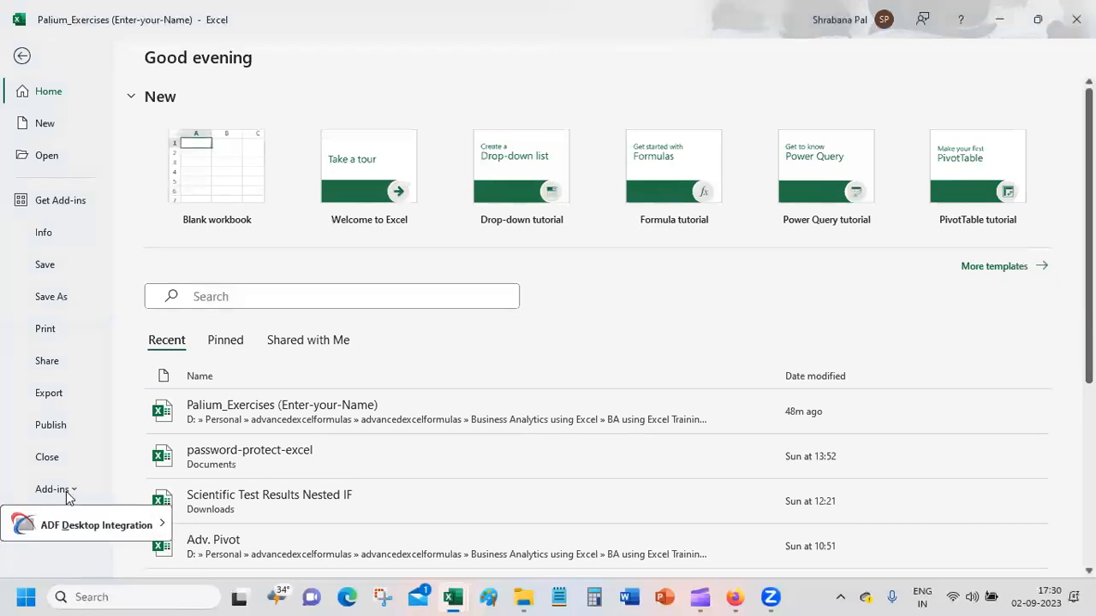
{"action": "left_click", "coordinate": [68, 492]}
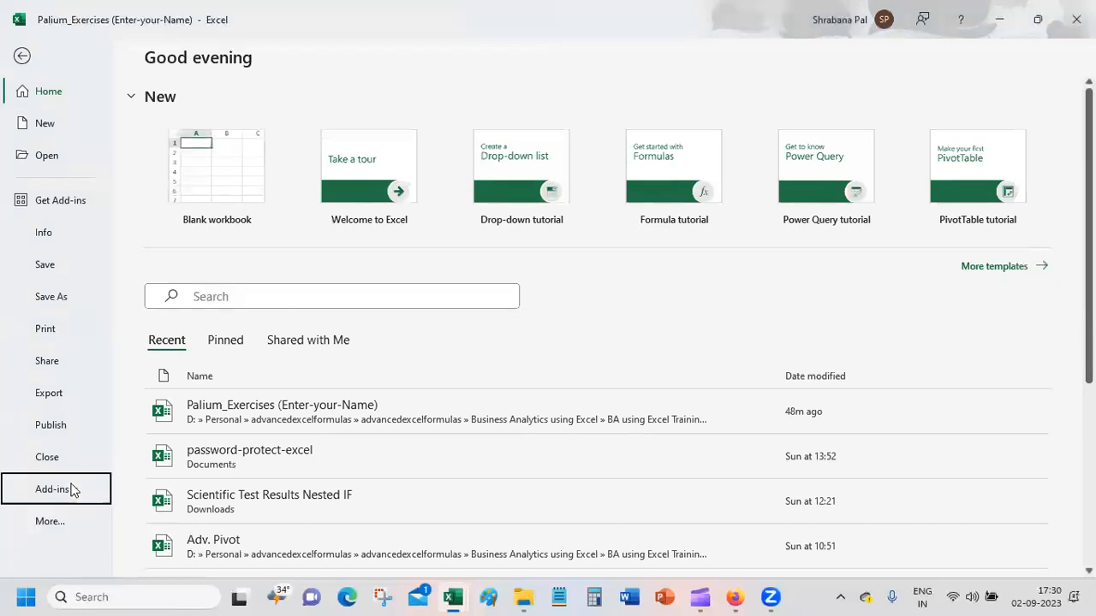
Step: Open the Office Add-ins store, check the installed add-ins, return to the store listing and close it
{"action": "left_click", "coordinate": [66, 193]}
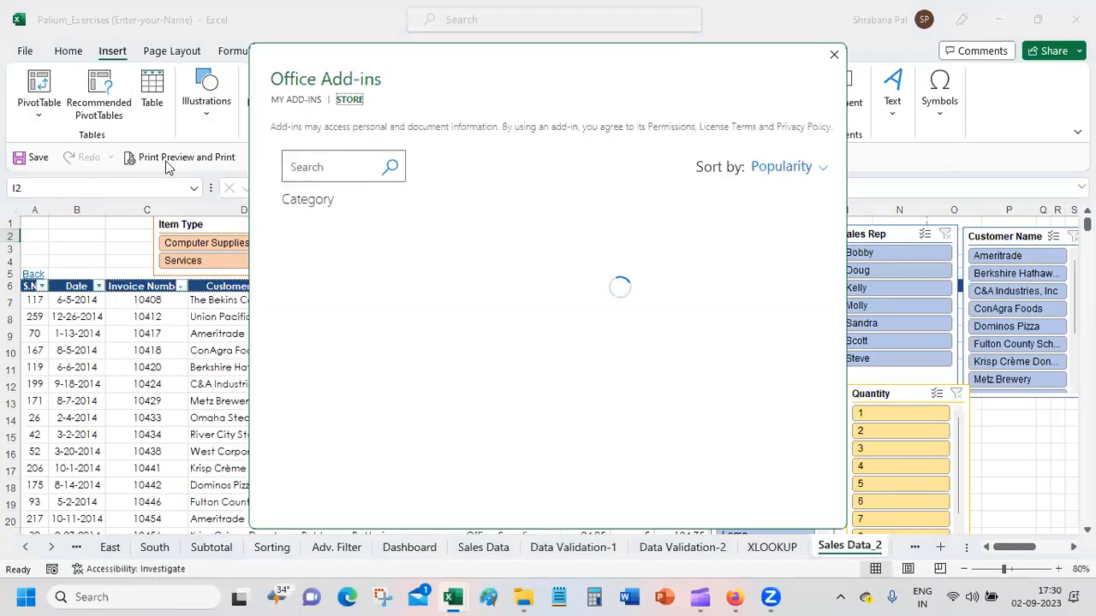
{"action": "left_click", "coordinate": [297, 100]}
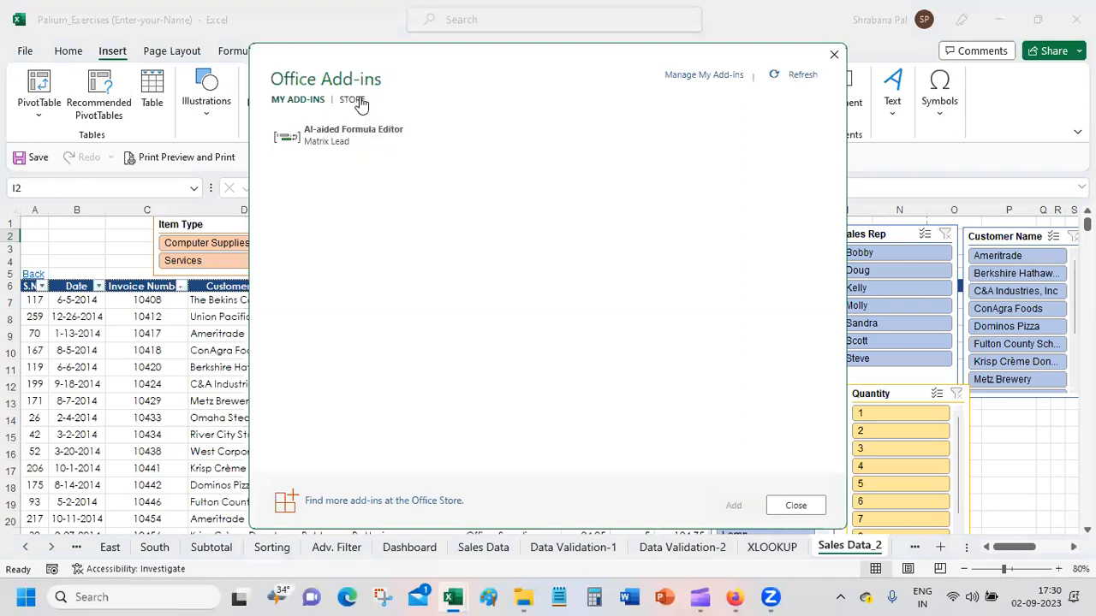
{"action": "left_click", "coordinate": [353, 101]}
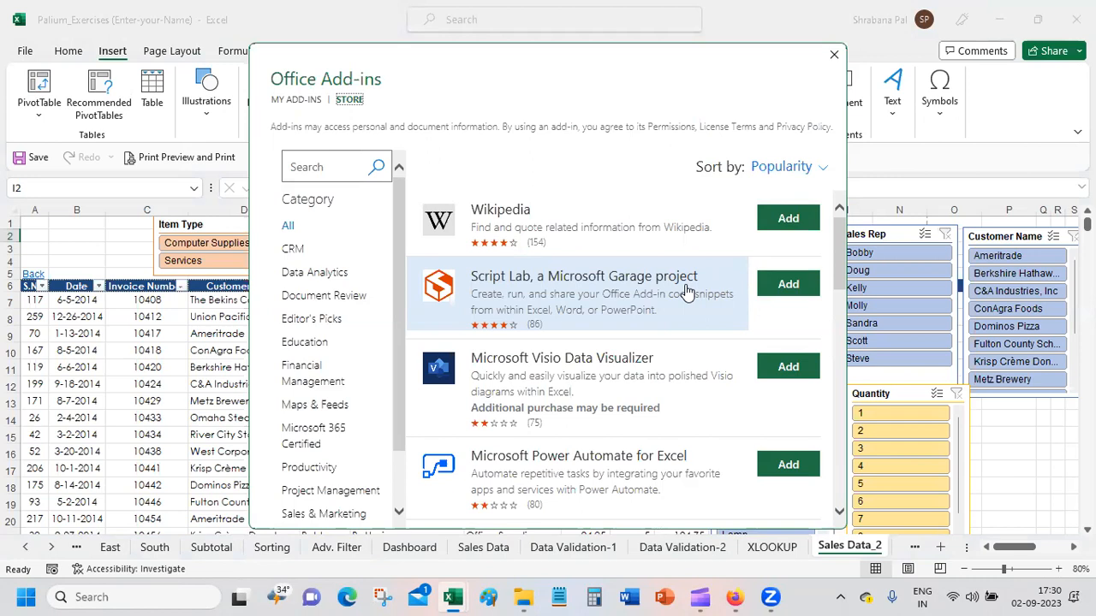
{"action": "left_click", "coordinate": [834, 54]}
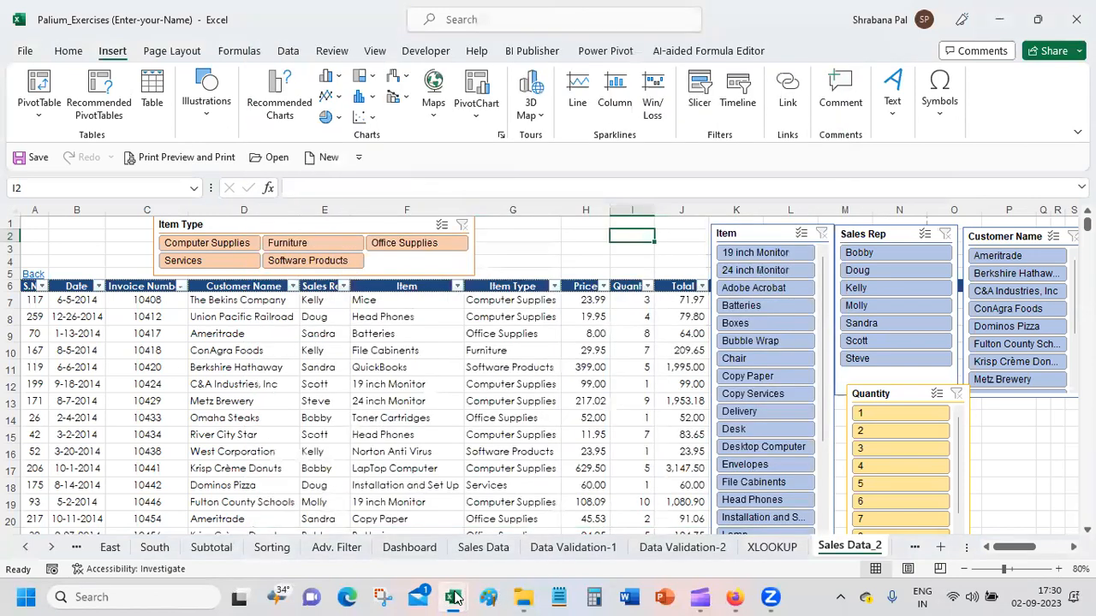
Step: Switch to the Google Meet call in Firefox and review the Add-ins and Customize Ribbon options in the participant's shared Excel screen
{"action": "mouse_move", "coordinate": [735, 597]}
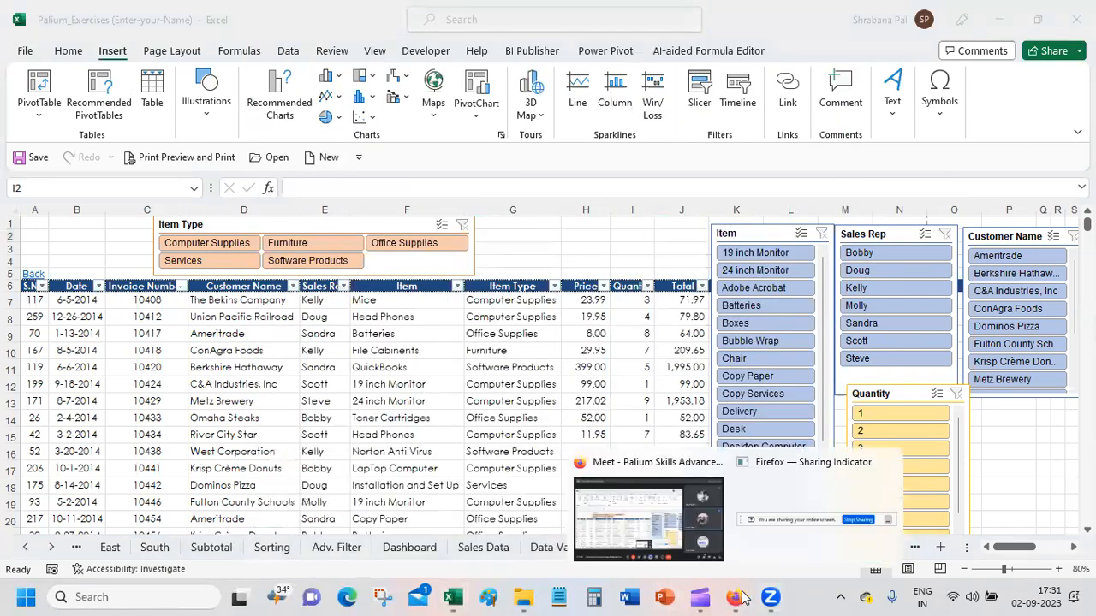
{"action": "left_click", "coordinate": [647, 526]}
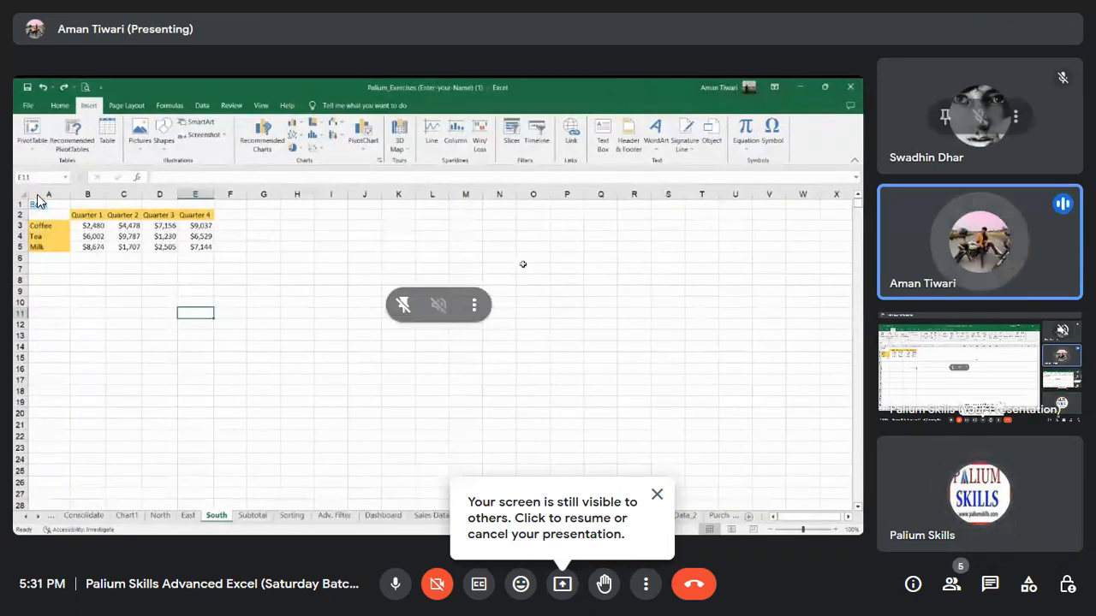
{"action": "left_click", "coordinate": [28, 107]}
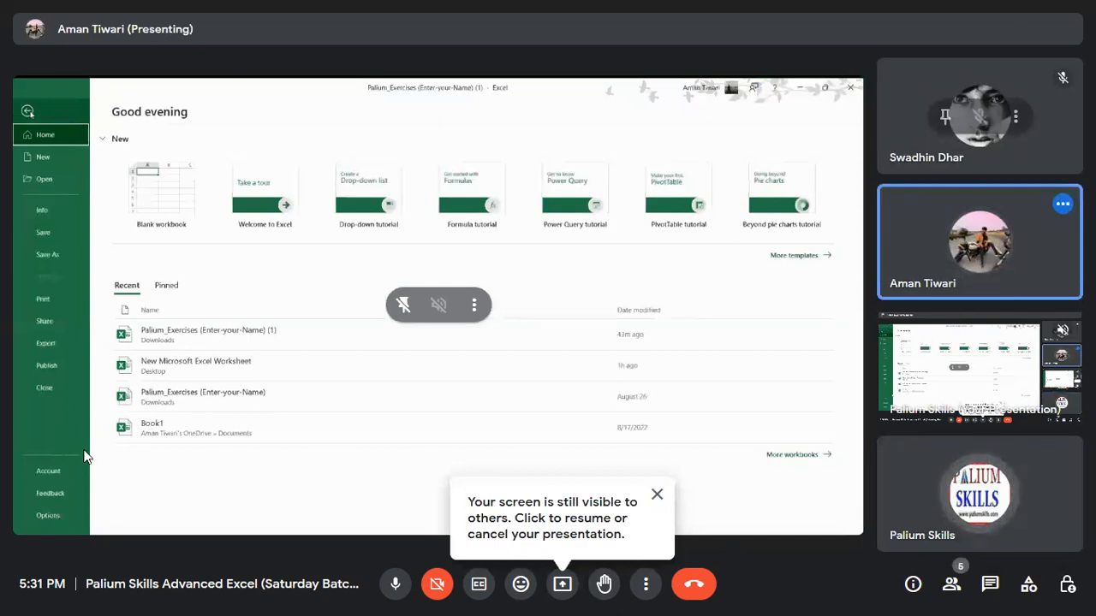
{"action": "left_click", "coordinate": [48, 515]}
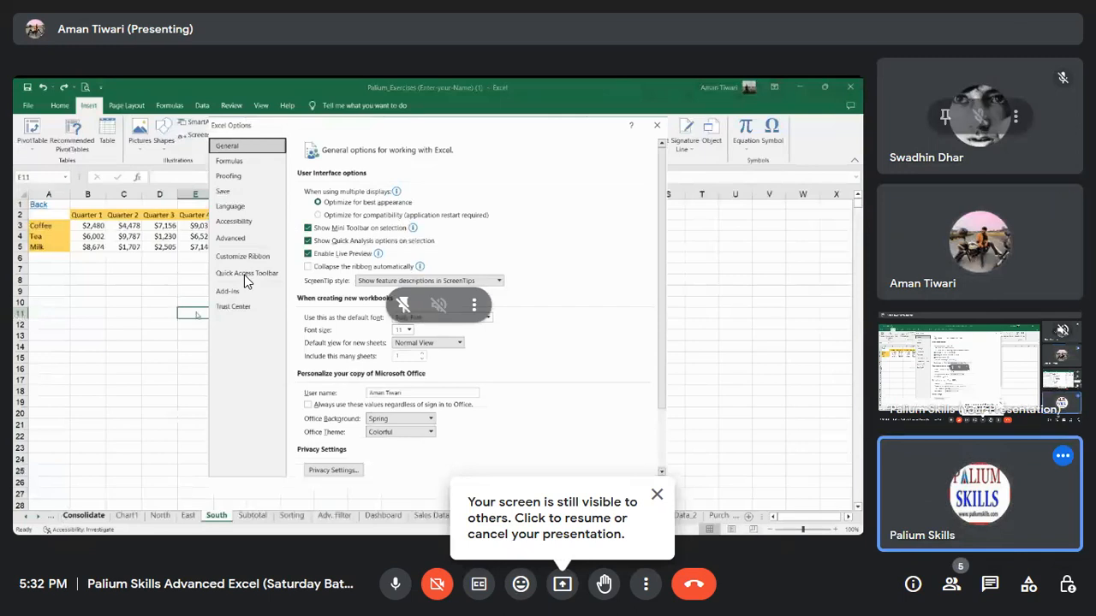
{"action": "left_click", "coordinate": [227, 292]}
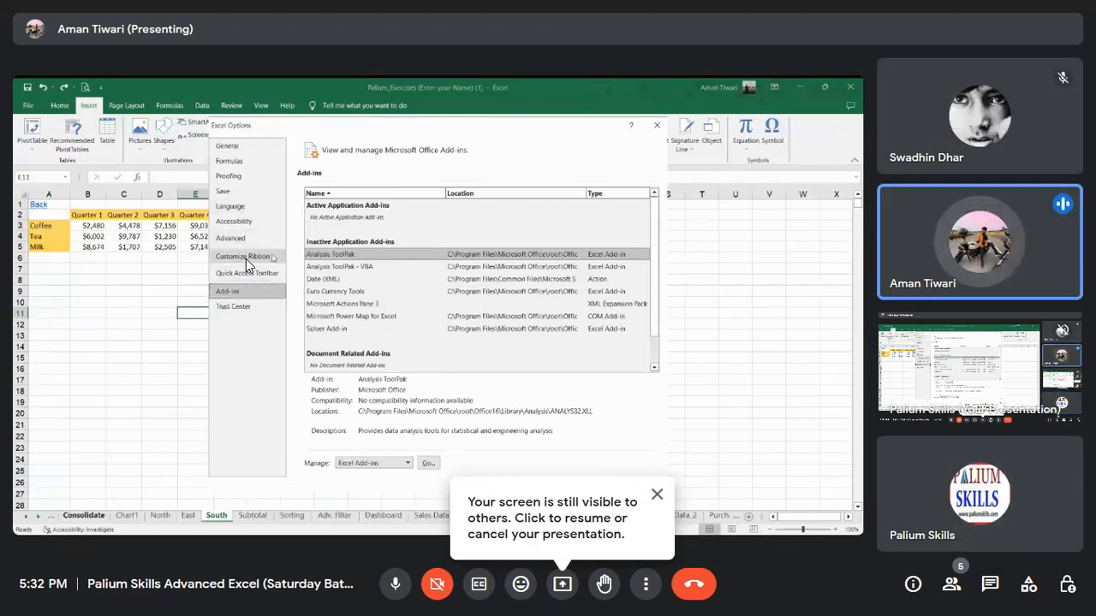
{"action": "left_click", "coordinate": [246, 259]}
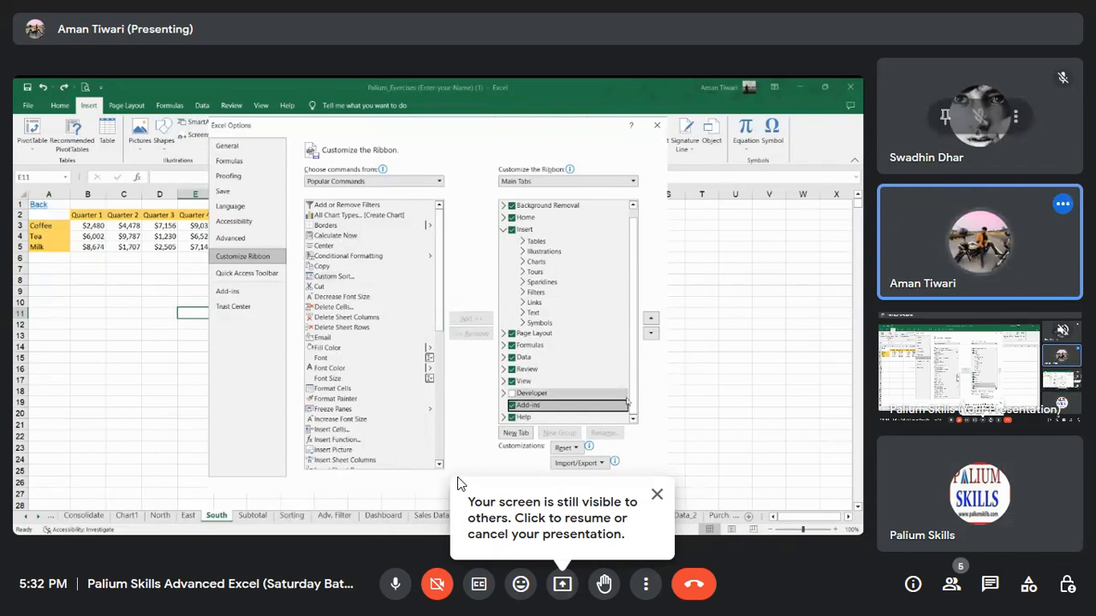
Step: Return to the Palium_Exercises workbook in Excel and open the Customize Ribbon settings in Excel Options
{"action": "key", "text": "super"}
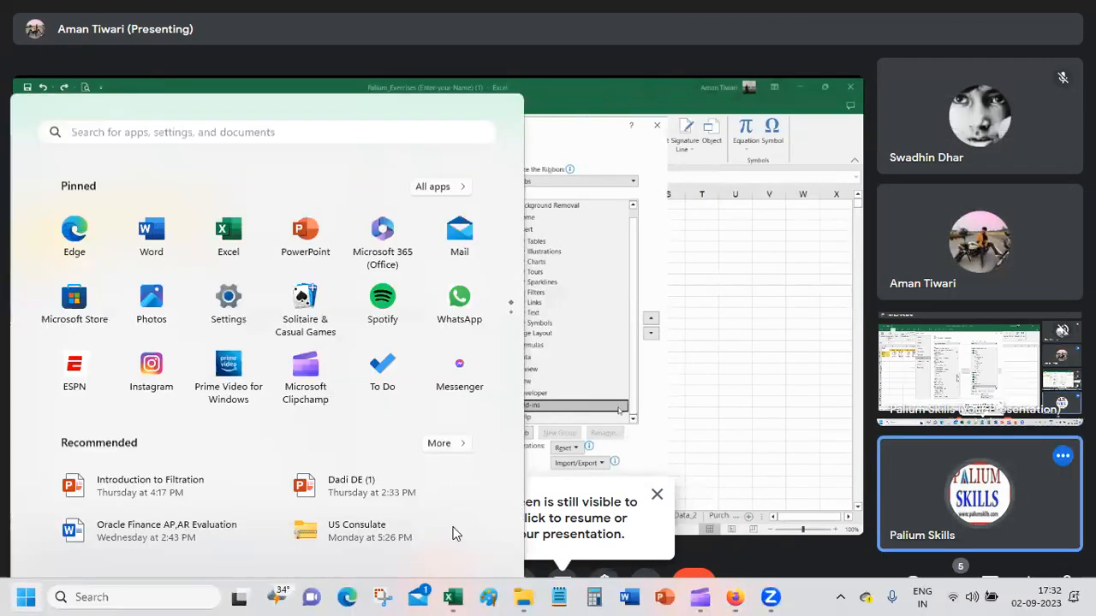
{"action": "mouse_move", "coordinate": [454, 598]}
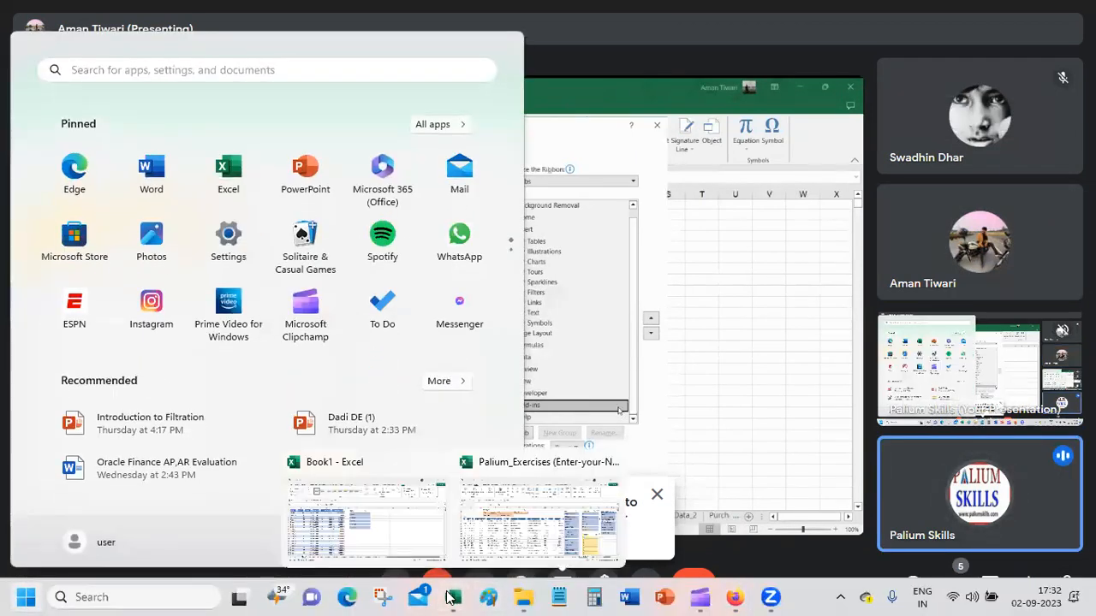
{"action": "left_click", "coordinate": [490, 538]}
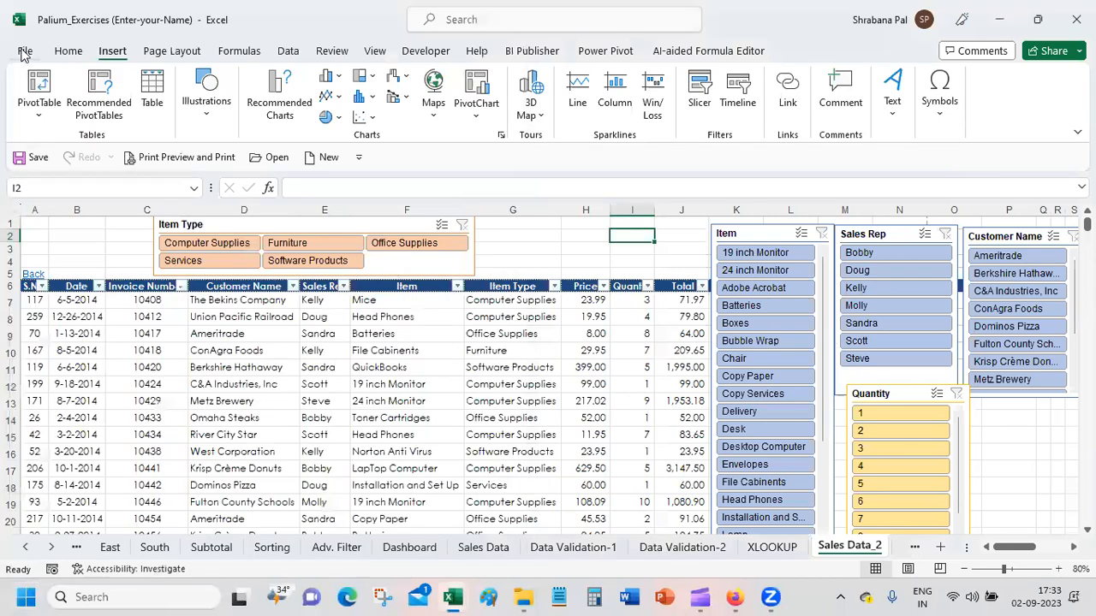
{"action": "left_click", "coordinate": [19, 53]}
{"action": "left_click", "coordinate": [48, 521]}
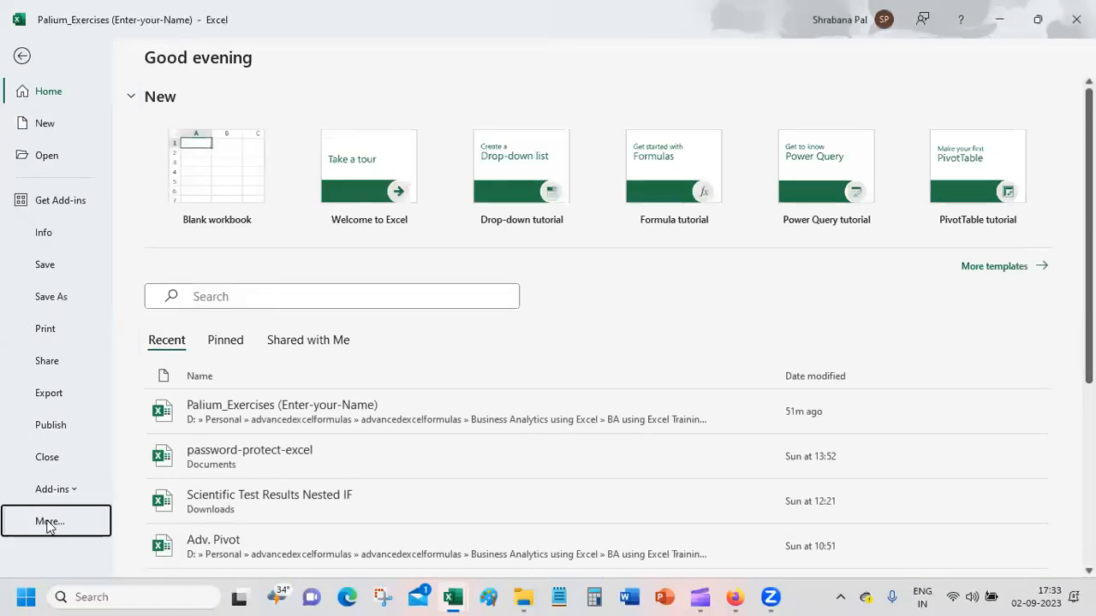
{"action": "left_click", "coordinate": [159, 520]}
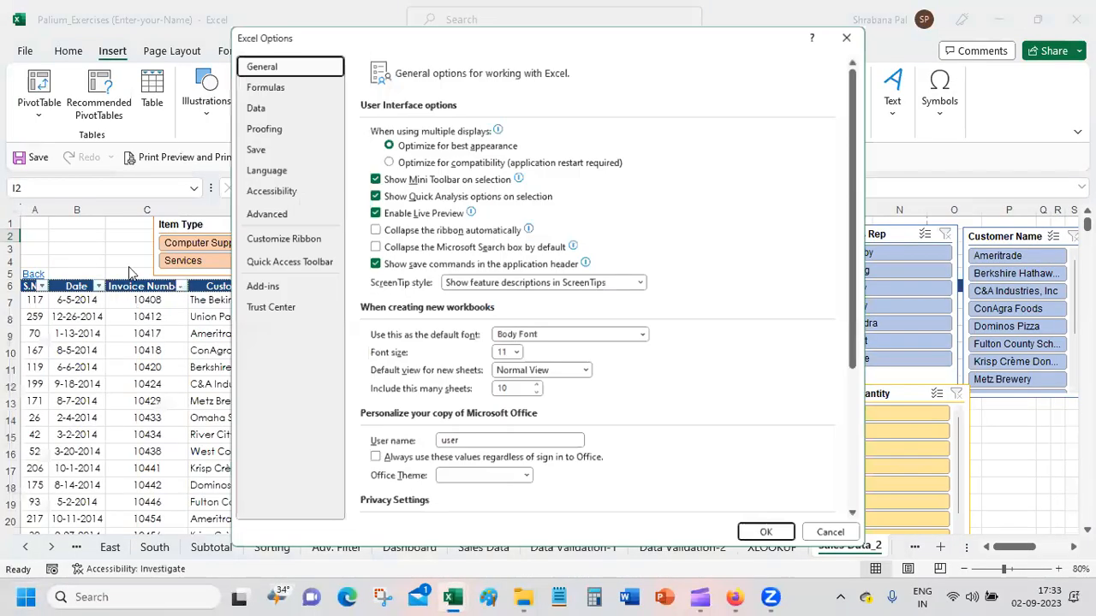
{"action": "left_click", "coordinate": [282, 240]}
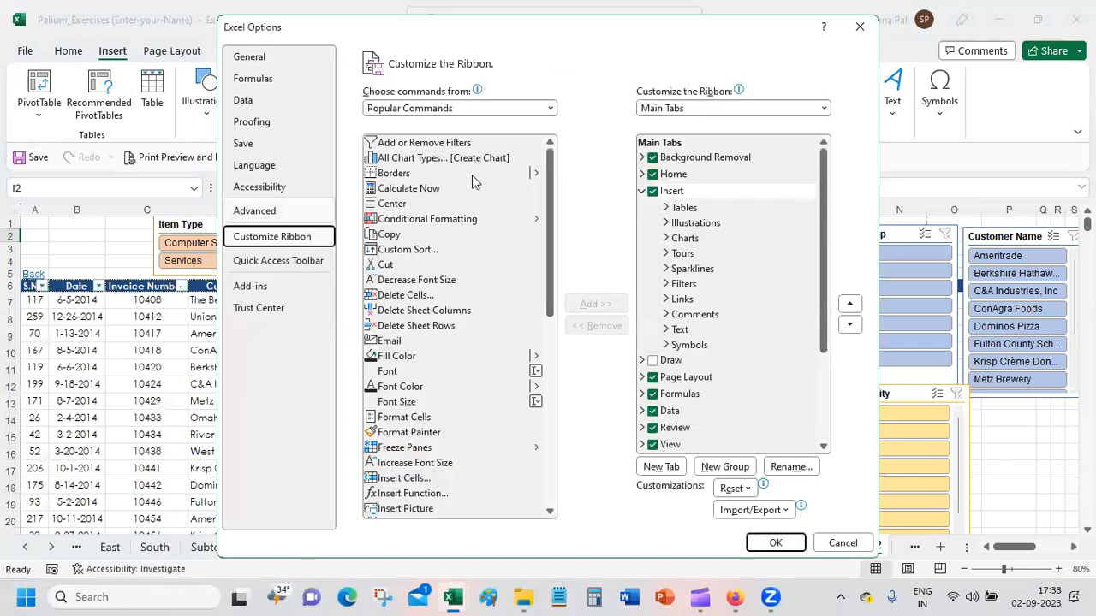
Step: Choose commands from All Tabs in the ribbon customization settings and review the whole list
{"action": "left_click", "coordinate": [477, 110]}
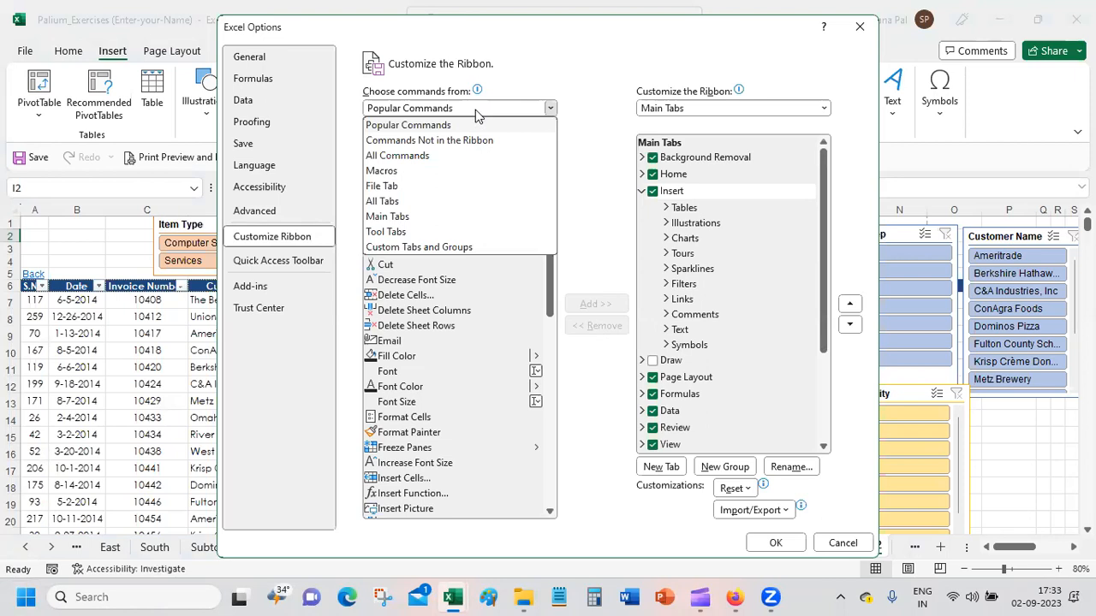
{"action": "left_click", "coordinate": [470, 202]}
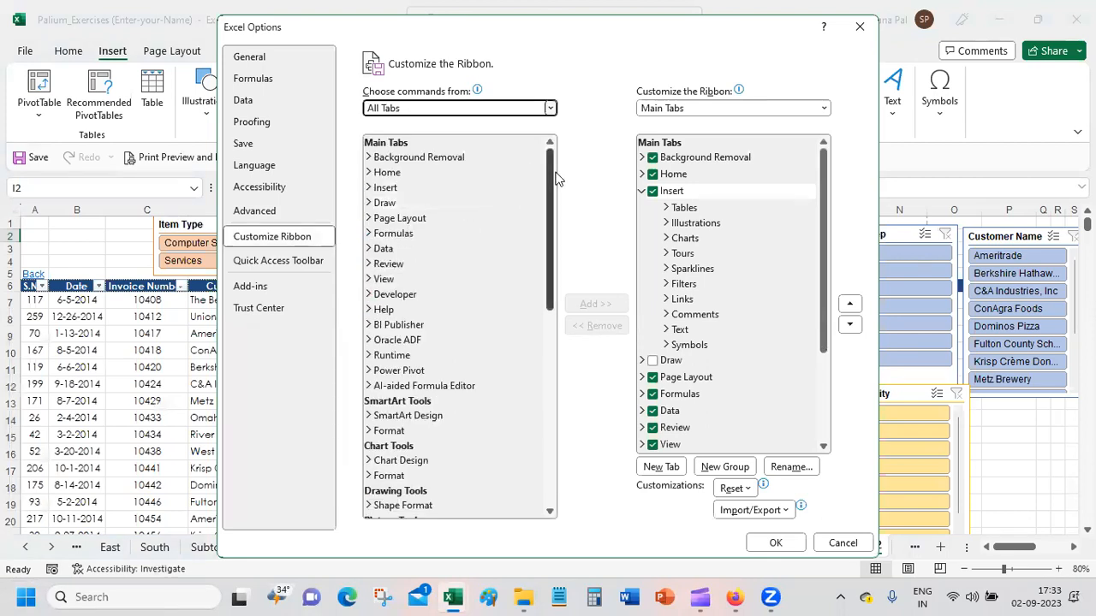
{"action": "mouse_move", "coordinate": [548, 180]}
{"action": "left_mouse_down"}
{"action": "mouse_move", "coordinate": [538, 274]}
{"action": "mouse_move", "coordinate": [528, 161]}
{"action": "mouse_move", "coordinate": [514, 434]}
{"action": "left_mouse_up"}
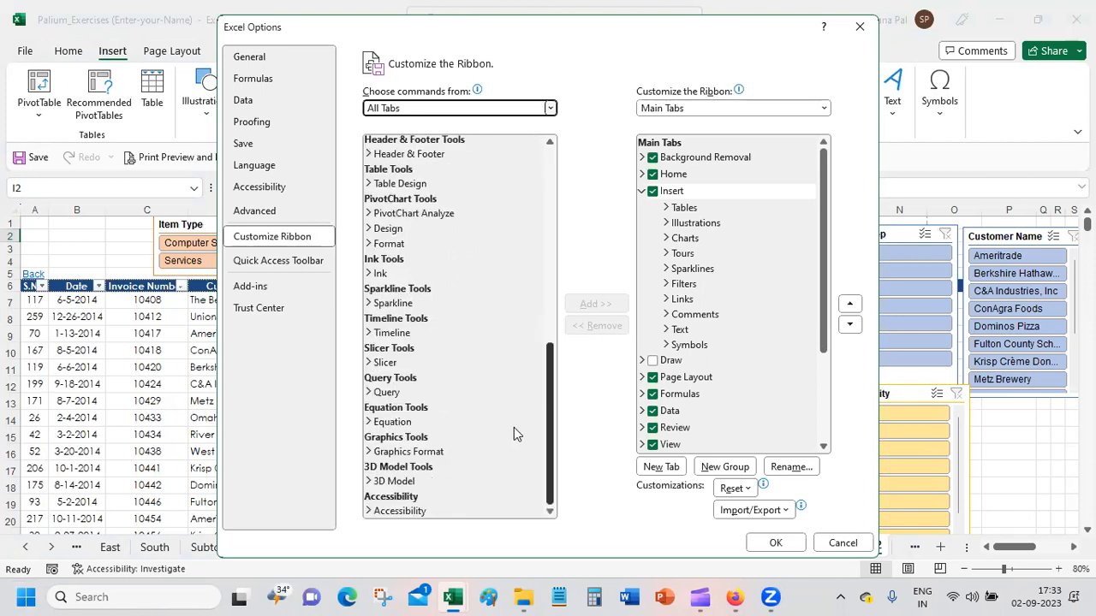
{"action": "left_click_drag", "start_coordinate": [514, 427], "coordinate": [522, 71]}
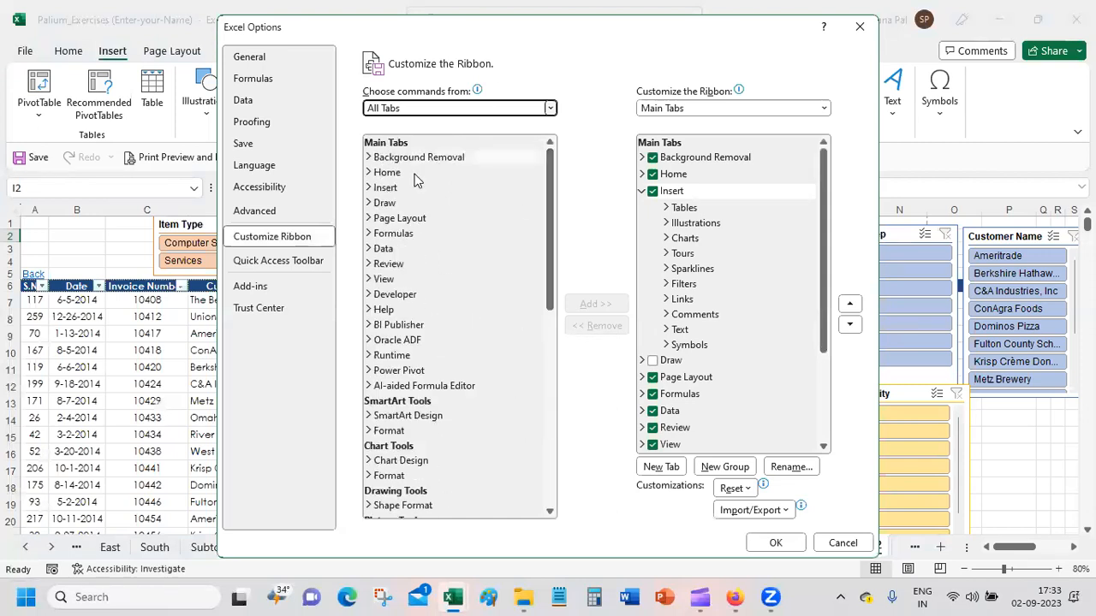
Step: Examine the Add-ins group under Insert in the All Tabs list, collapse Insert and check the available command sources
{"action": "left_click", "coordinate": [368, 187]}
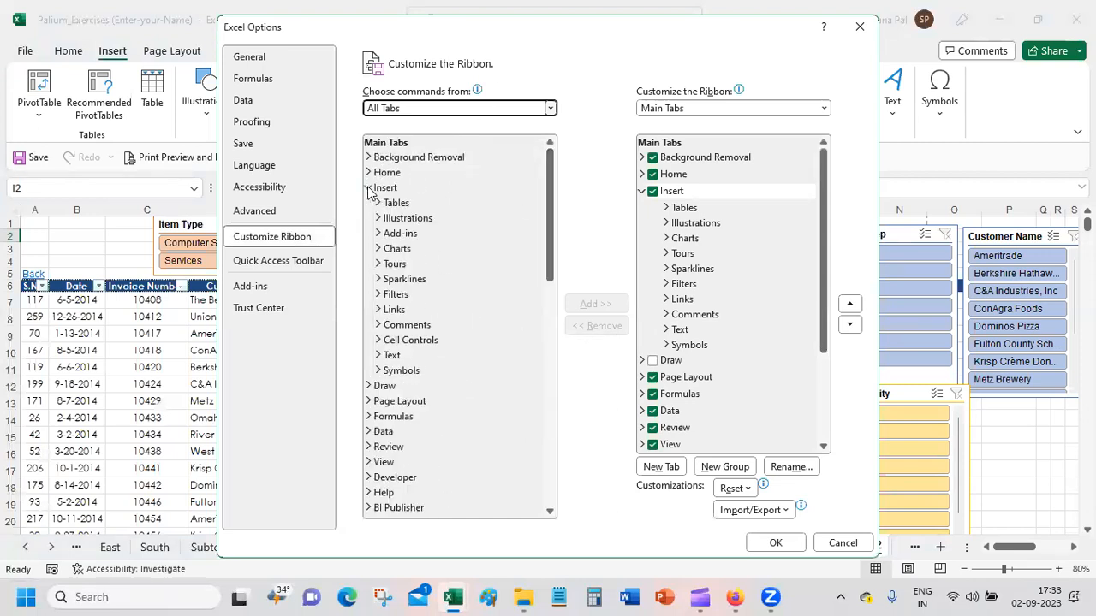
{"action": "left_click", "coordinate": [395, 236]}
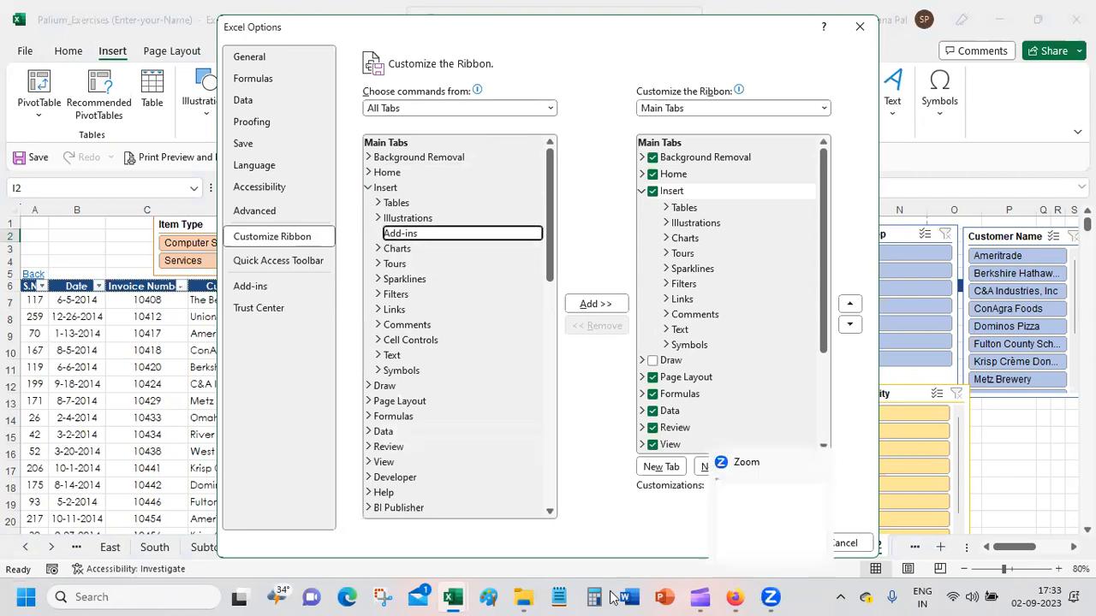
{"action": "left_click", "coordinate": [369, 189]}
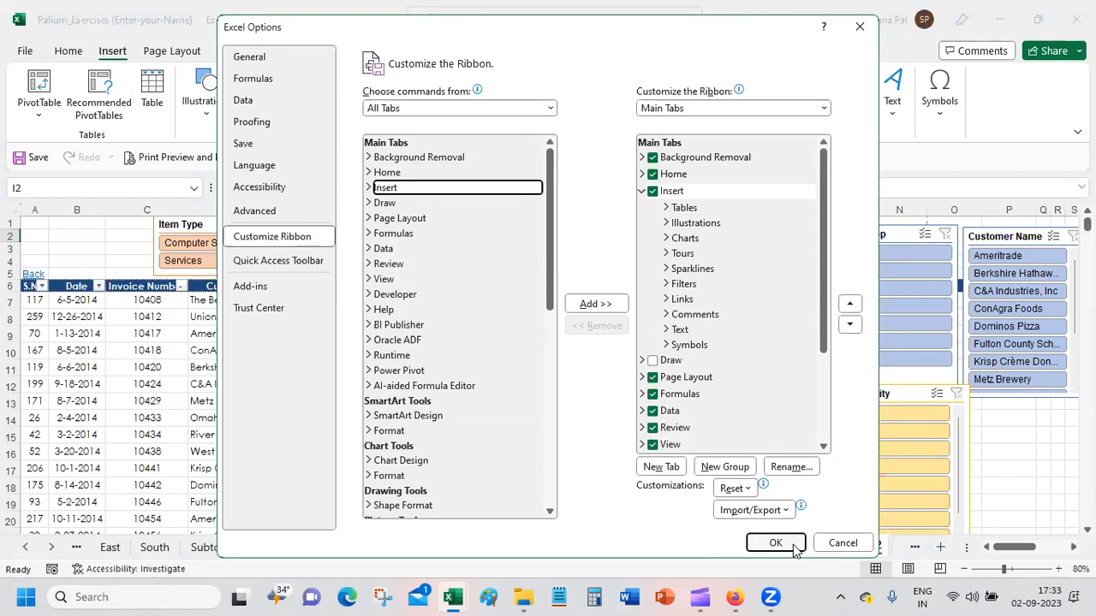
{"action": "left_click", "coordinate": [409, 107]}
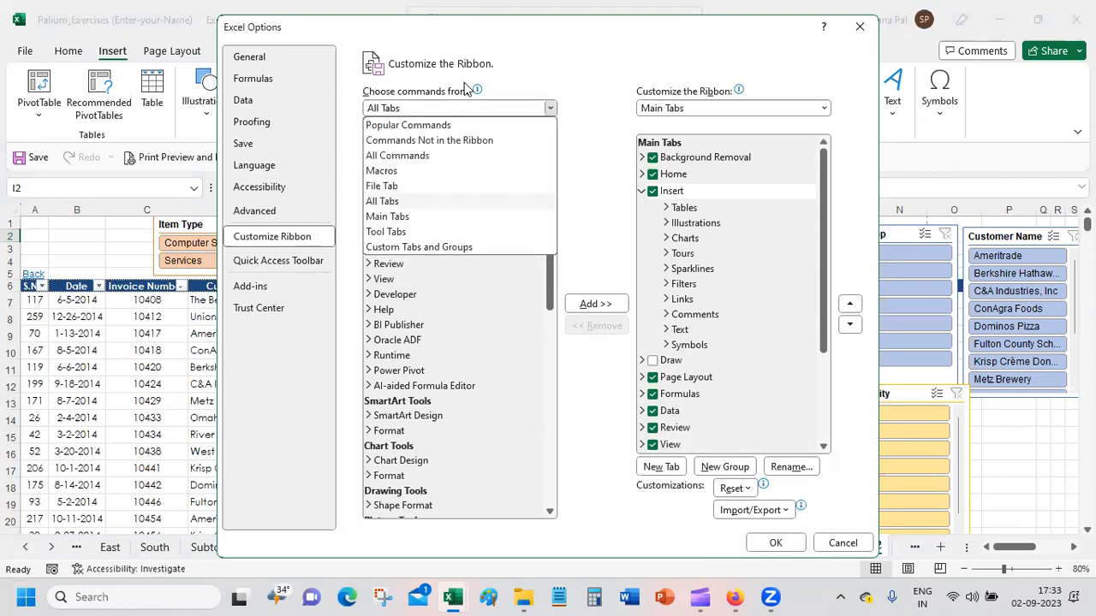
{"action": "left_click", "coordinate": [401, 110]}
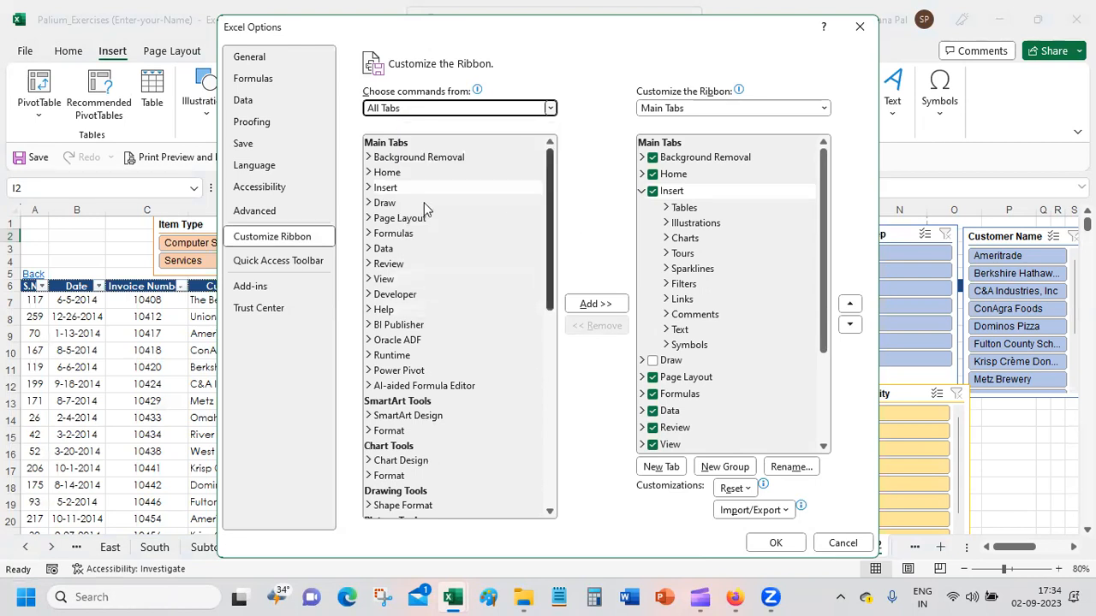
Step: Add the Add-ins group found under Insert in All Tabs to the ribbon's own Insert group list and apply the customization
{"action": "left_click", "coordinate": [369, 187]}
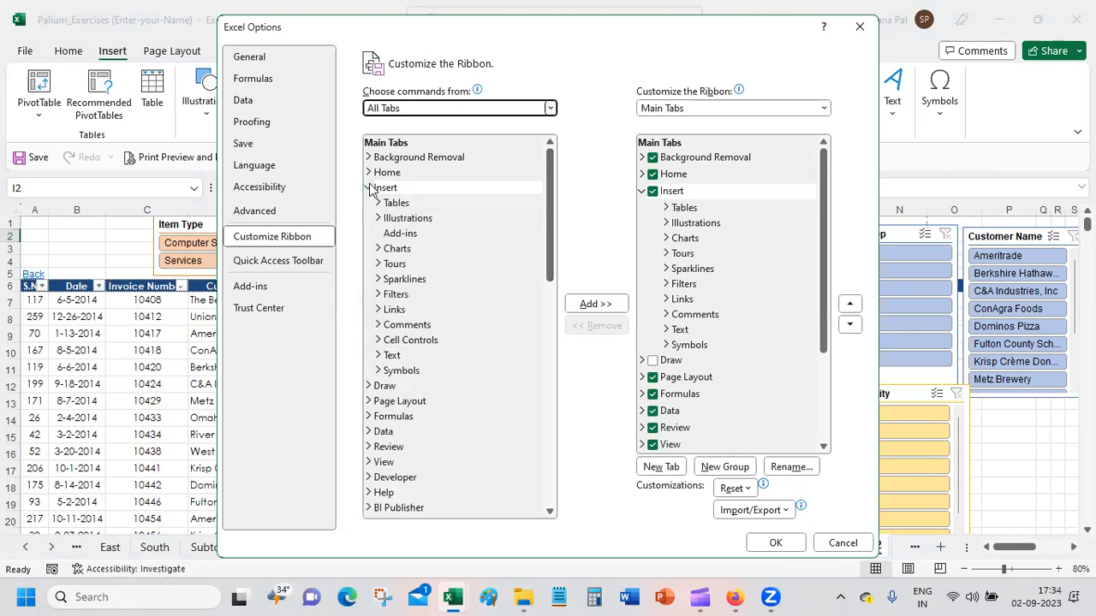
{"action": "left_click", "coordinate": [369, 188]}
{"action": "left_click", "coordinate": [369, 188]}
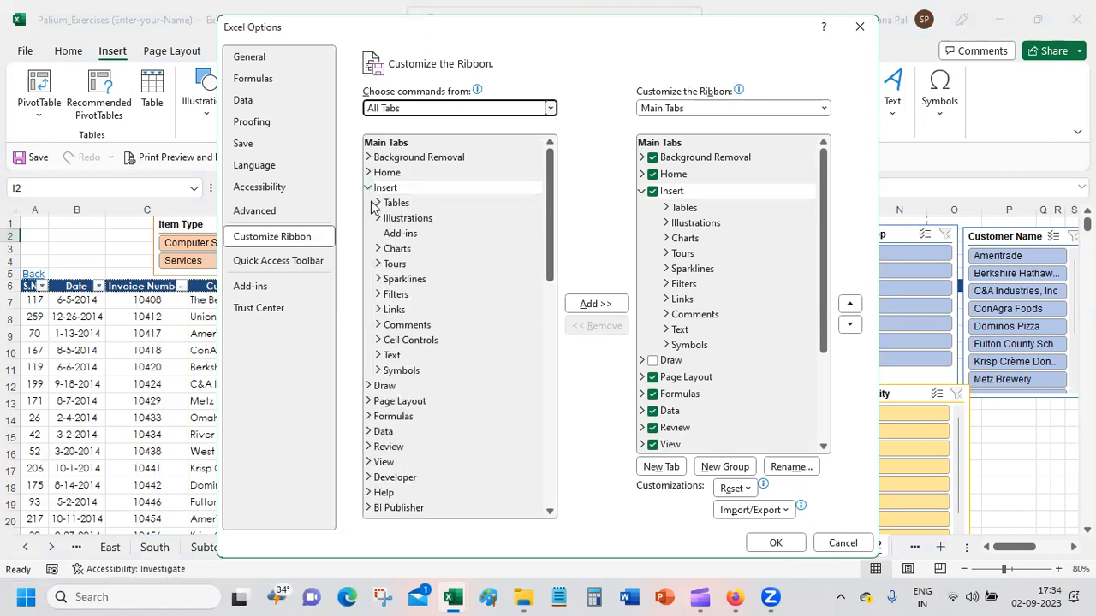
{"action": "left_click", "coordinate": [403, 236]}
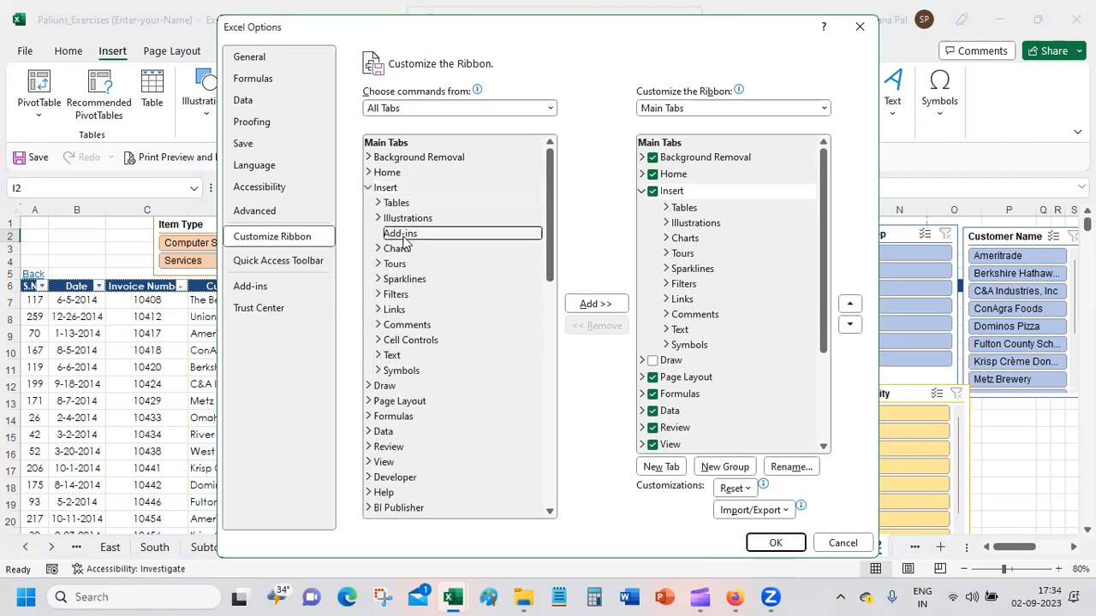
{"action": "left_click", "coordinate": [610, 309]}
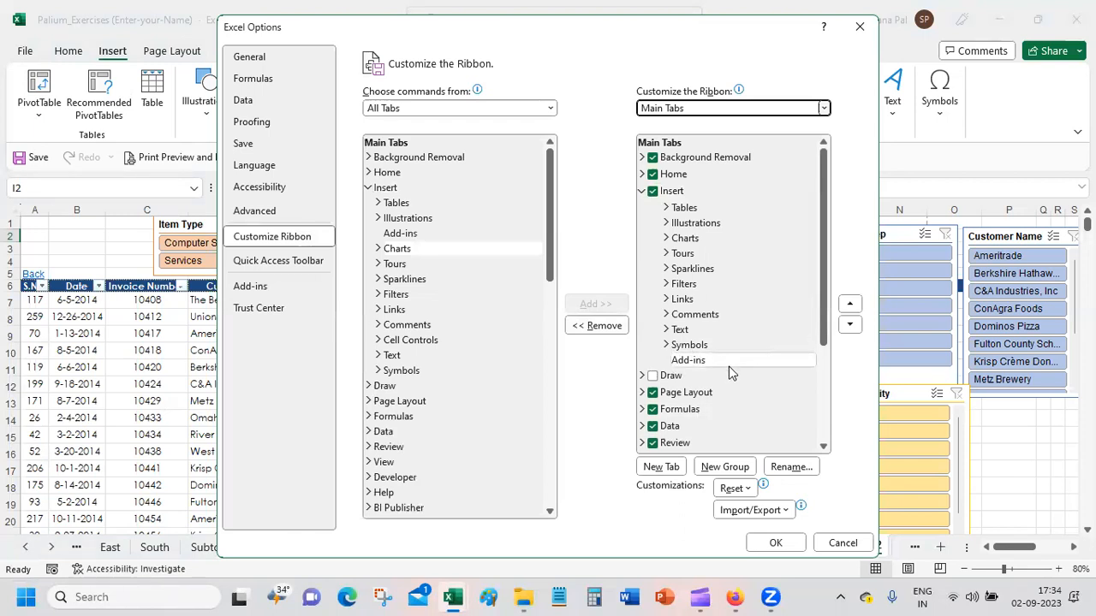
{"action": "left_click", "coordinate": [771, 542]}
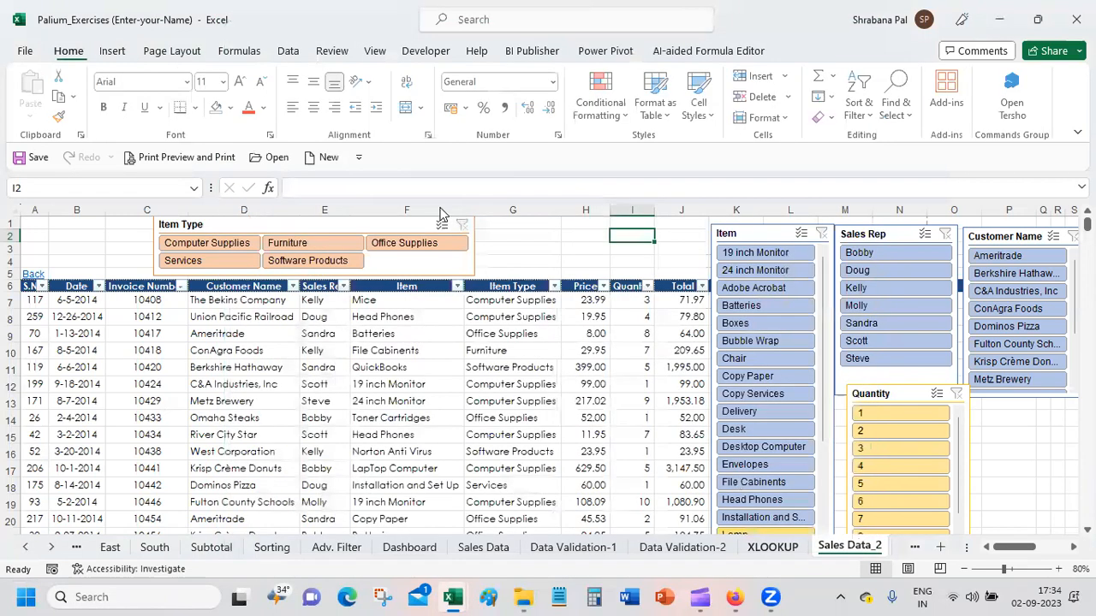
Step: Check the Insert ribbon for the Add-ins group and view the AI-aided Formula Editor commands
{"action": "left_click", "coordinate": [116, 51]}
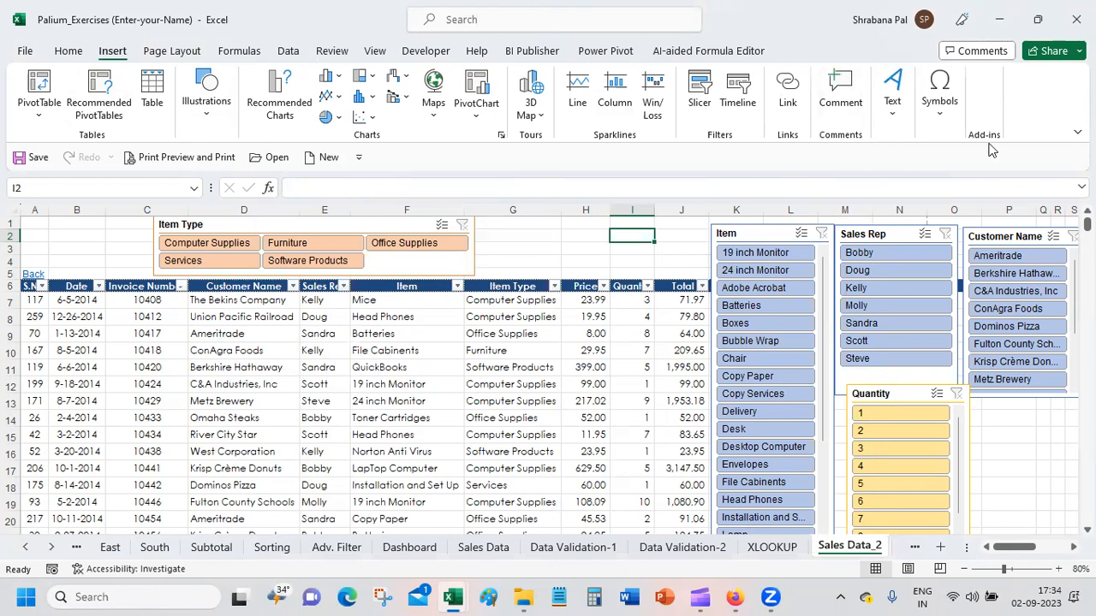
{"action": "left_click", "coordinate": [1077, 131]}
{"action": "left_click", "coordinate": [1076, 132]}
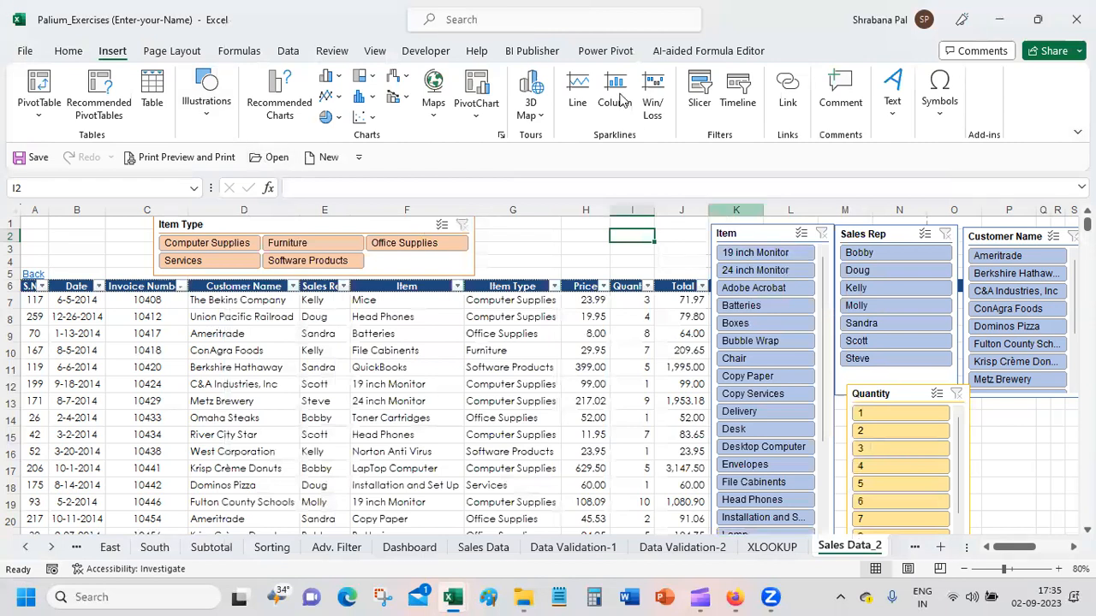
{"action": "left_click", "coordinate": [696, 53]}
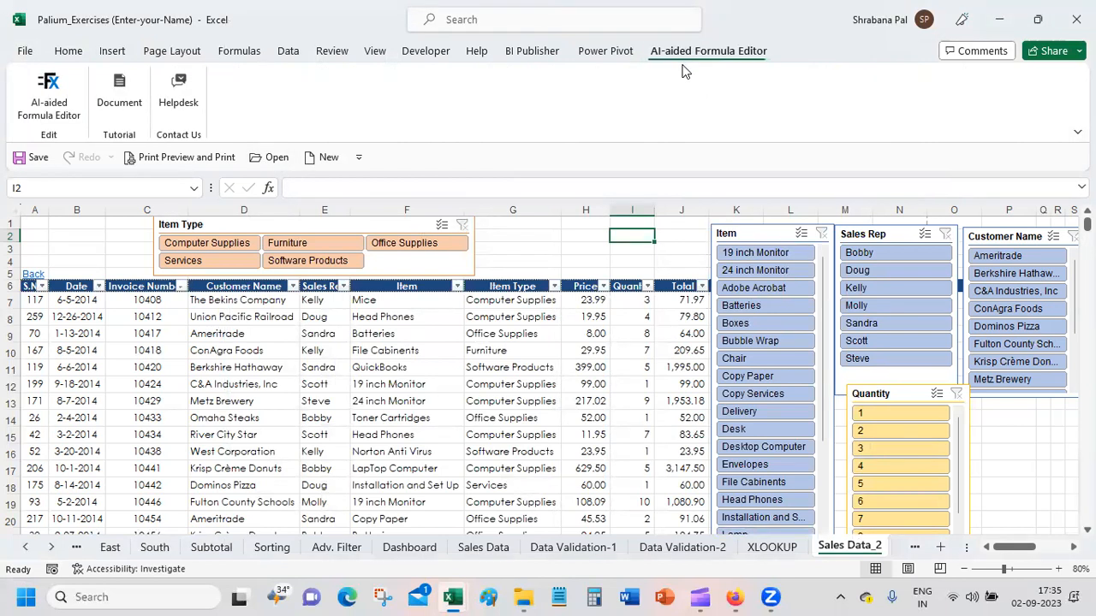
Step: View the installed and popular add-ins from the Home ribbon's Add-ins group and request more through Get Add-ins
{"action": "left_click", "coordinate": [68, 52]}
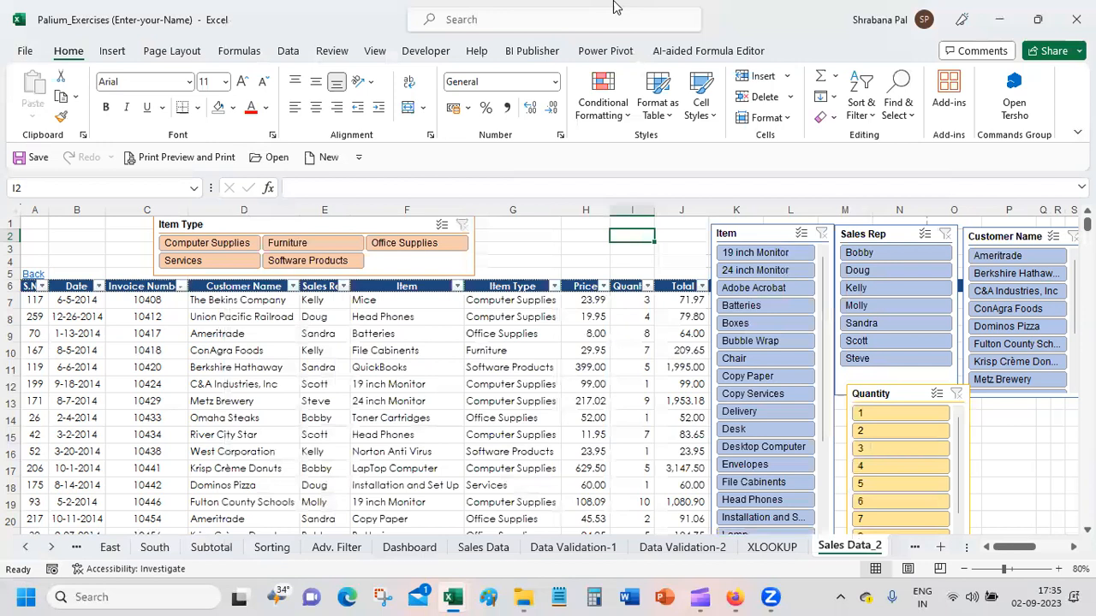
{"action": "left_click", "coordinate": [956, 89]}
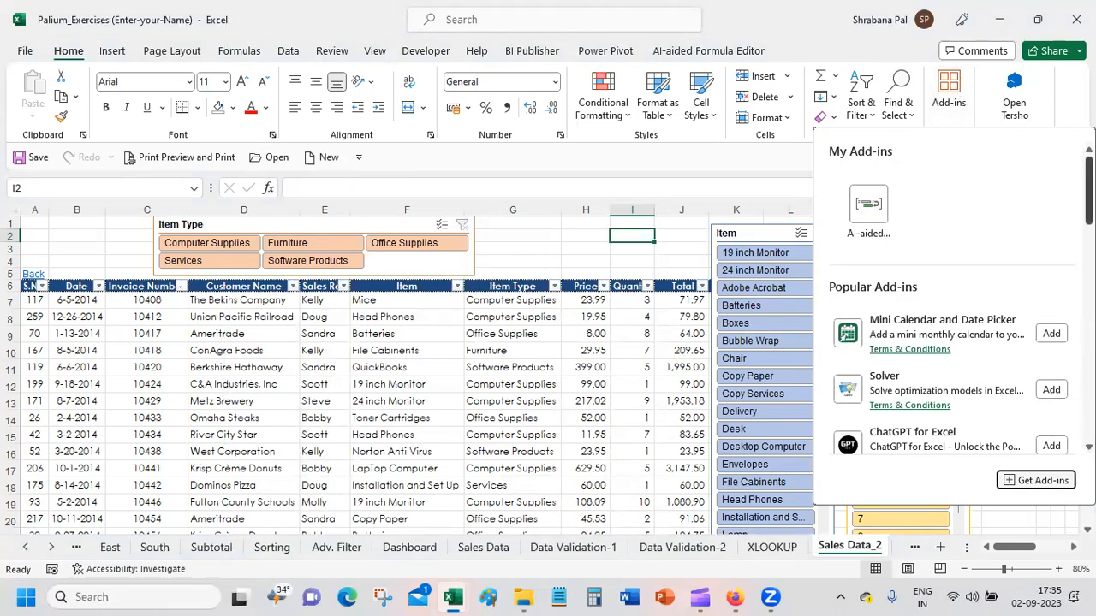
{"action": "left_click", "coordinate": [1035, 481]}
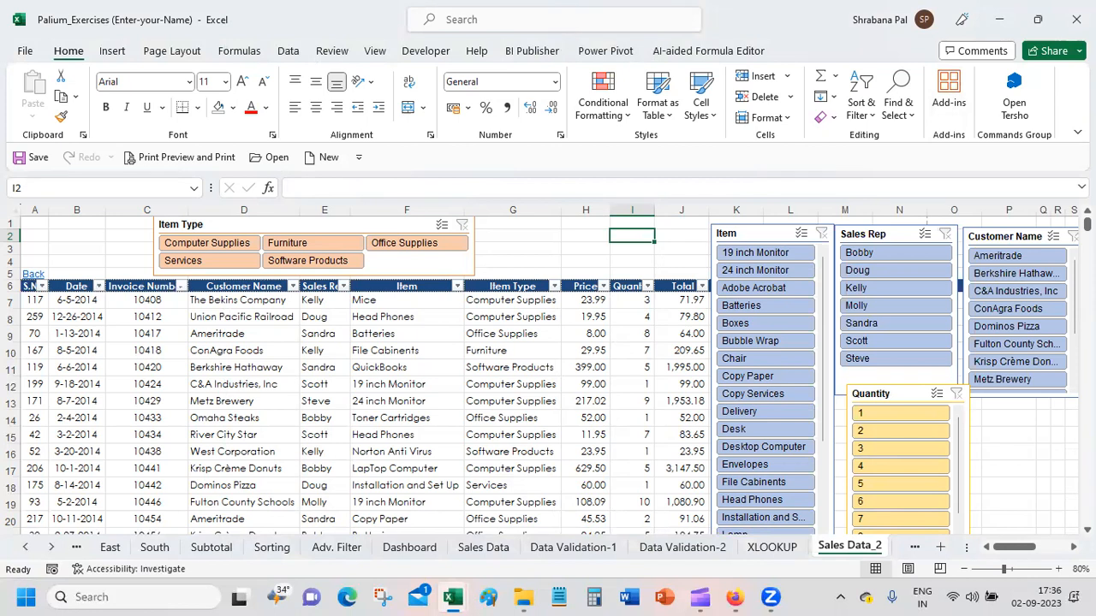
{"action": "left_click", "coordinate": [537, 251]}
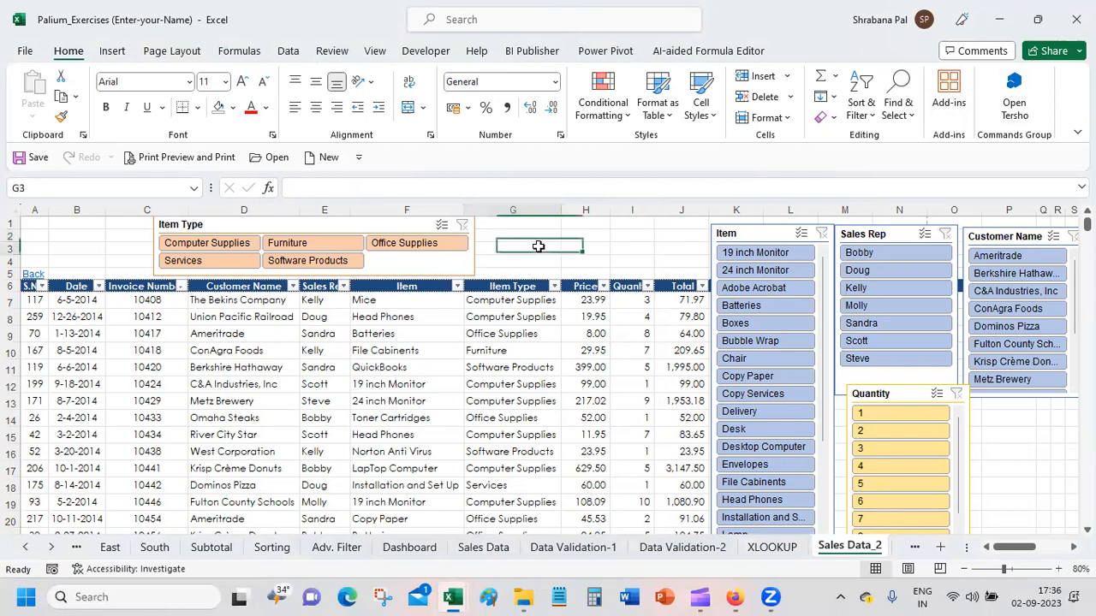
{"action": "left_click", "coordinate": [462, 272]}
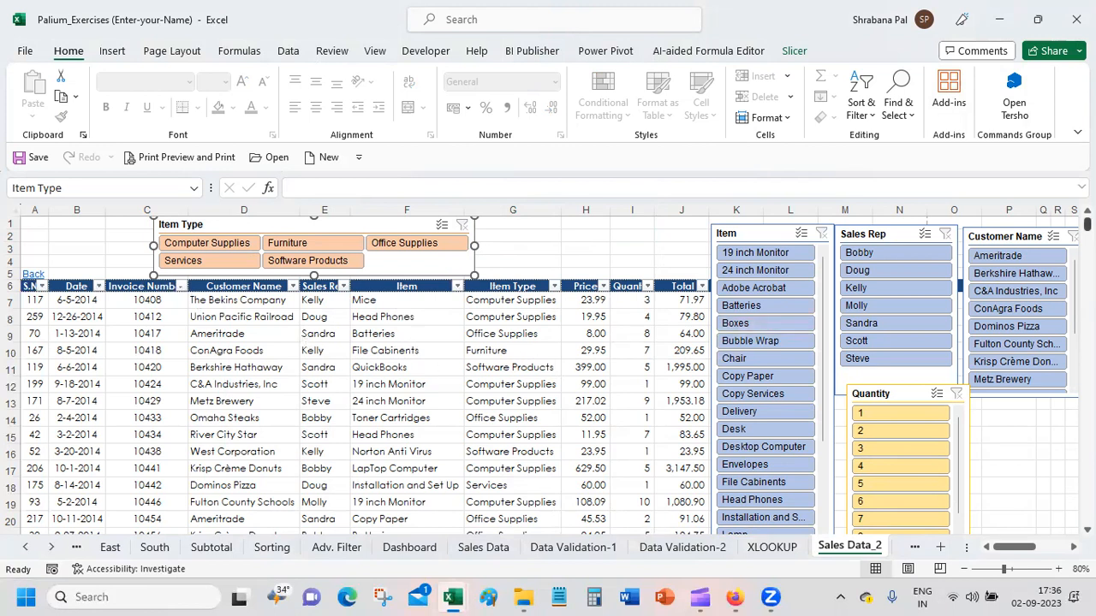
{"action": "scroll", "coordinate": [548, 375], "scroll_direction": "down", "scroll_amount": 20}
{"action": "scroll", "coordinate": [548, 375], "scroll_direction": "up", "scroll_amount": 20}
{"action": "scroll", "coordinate": [548, 375], "scroll_direction": "down", "scroll_amount": 7}
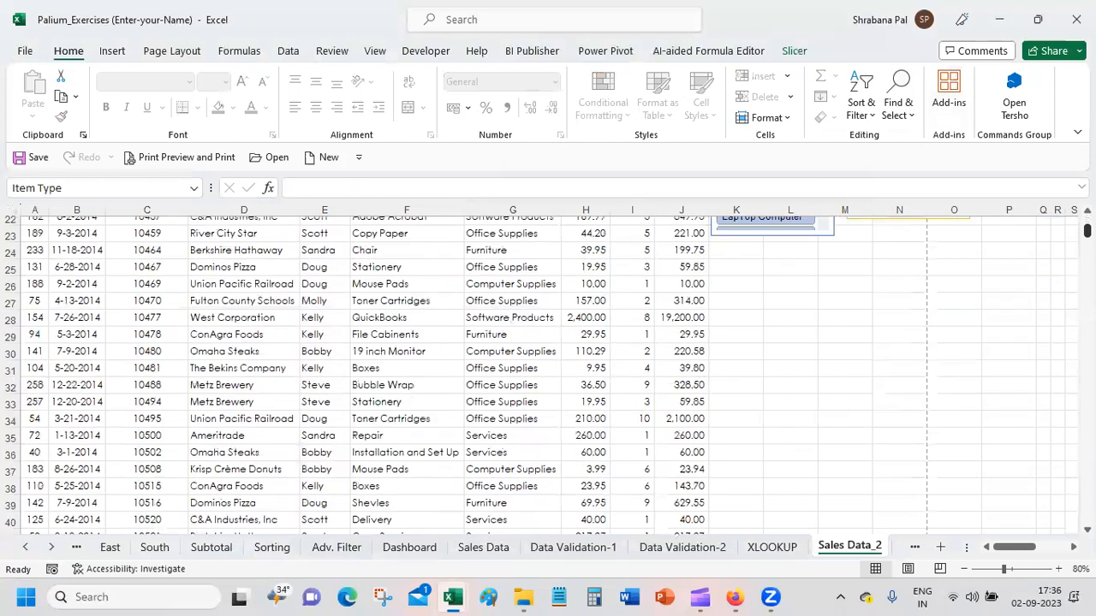
{"action": "scroll", "coordinate": [1036, 248], "scroll_direction": "down", "scroll_amount": 1}
{"action": "left_click", "coordinate": [803, 261]}
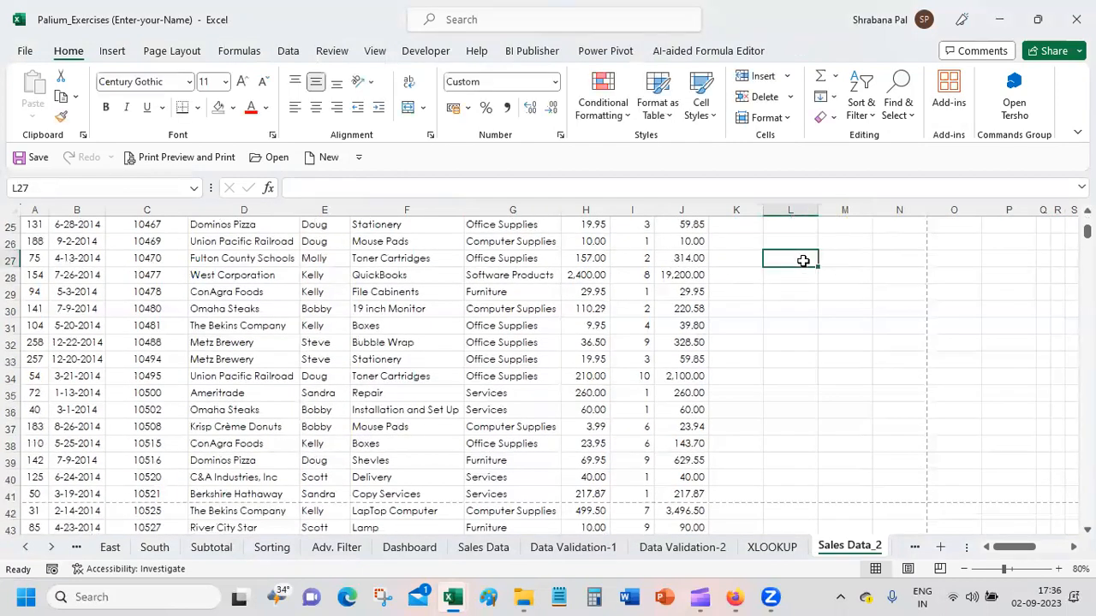
Step: Insert the recommended clustered column PivotChart of Count of S.NO by Sales Rep from the whole sales table and move it nearer the pivot table
{"action": "left_click", "coordinate": [267, 255]}
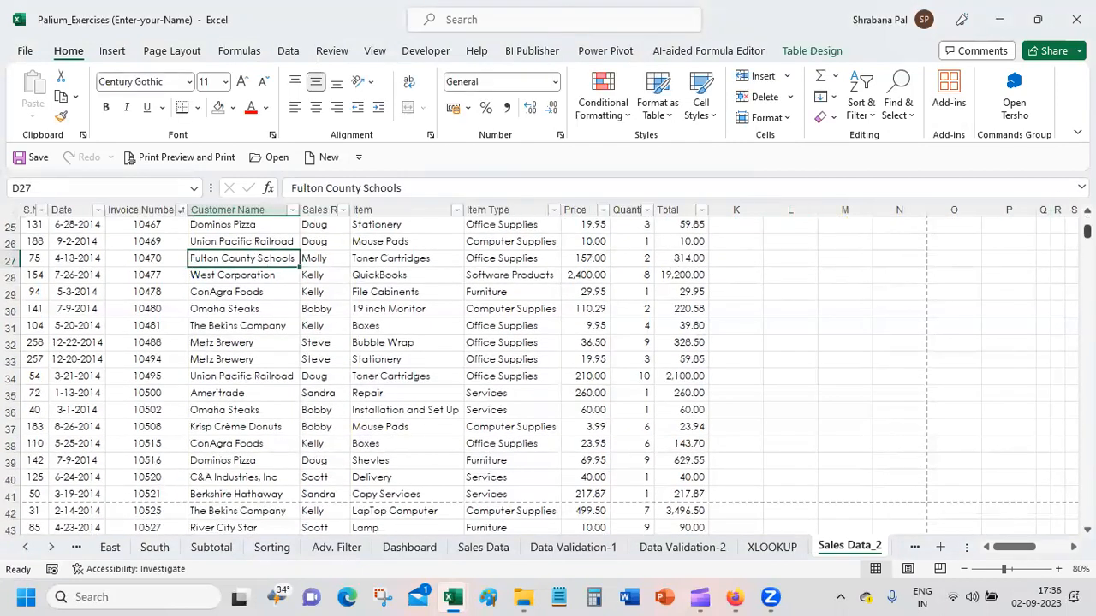
{"action": "scroll", "coordinate": [548, 375], "scroll_direction": "up", "scroll_amount": 8}
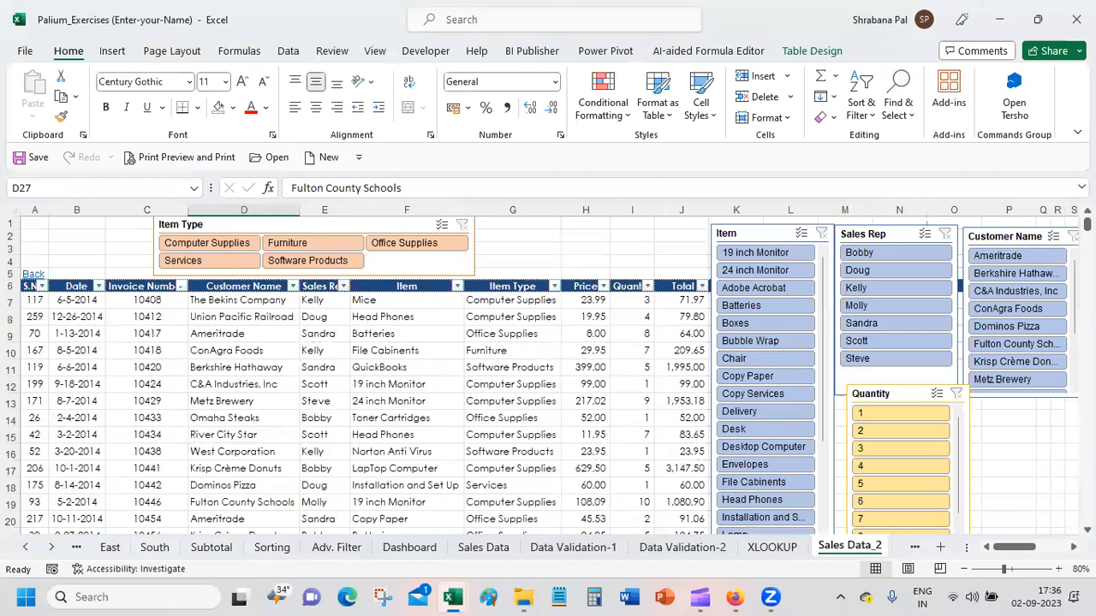
{"action": "key", "text": "ctrl+a"}
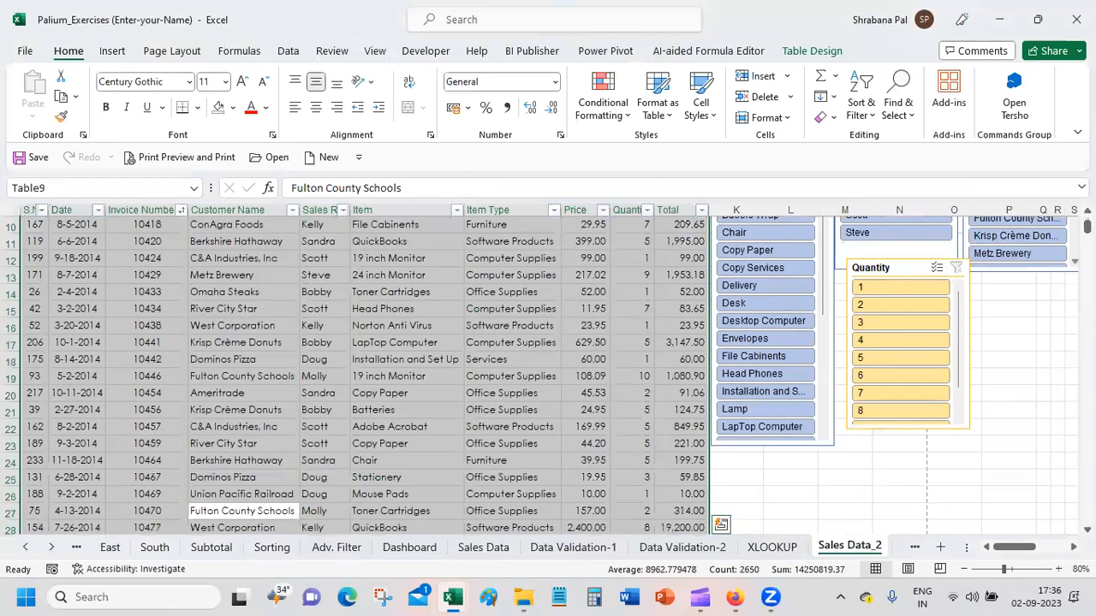
{"action": "left_click", "coordinate": [112, 51]}
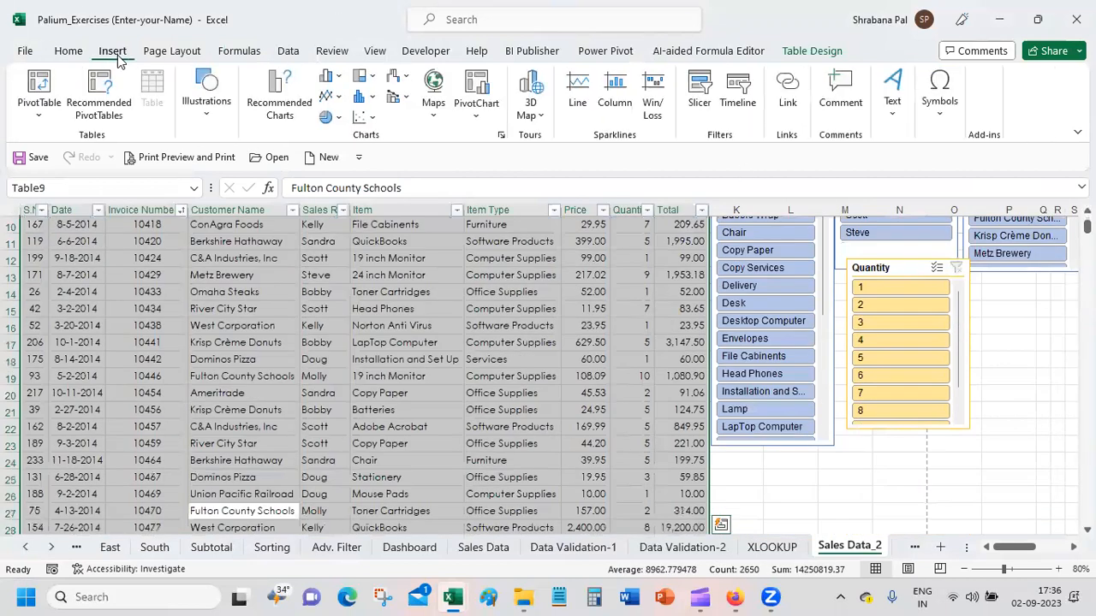
{"action": "left_click", "coordinate": [274, 112]}
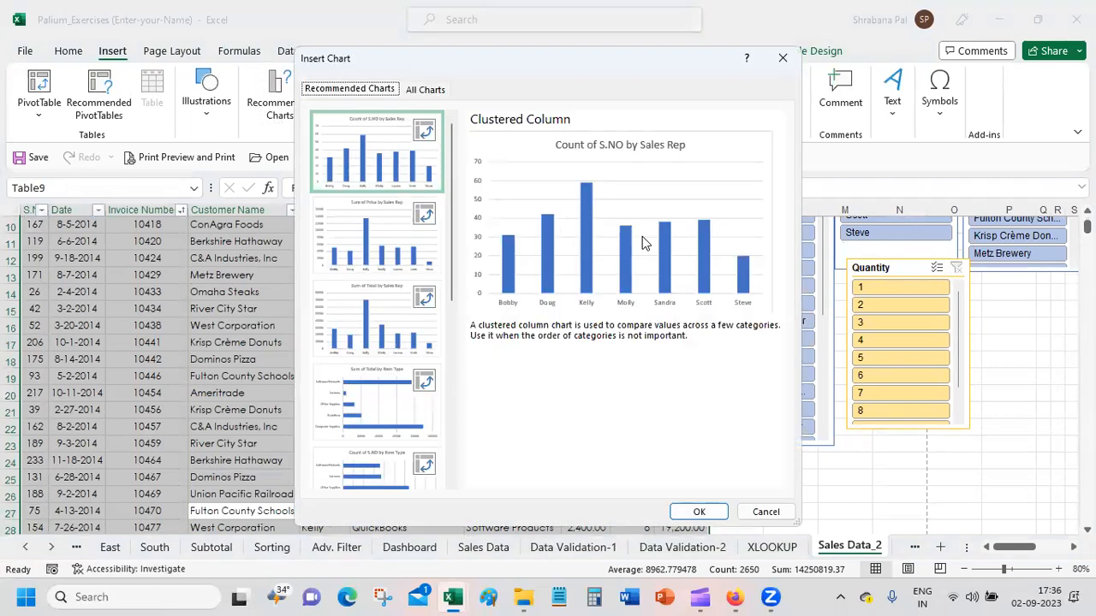
{"action": "left_click", "coordinate": [699, 511]}
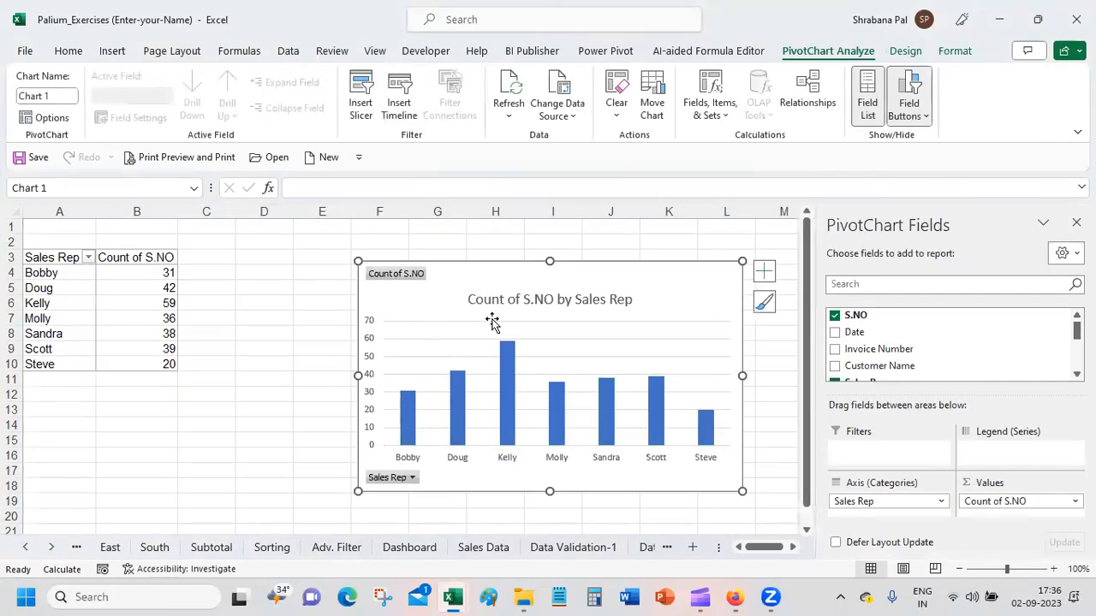
{"action": "left_click_drag", "start_coordinate": [650, 273], "coordinate": [533, 261]}
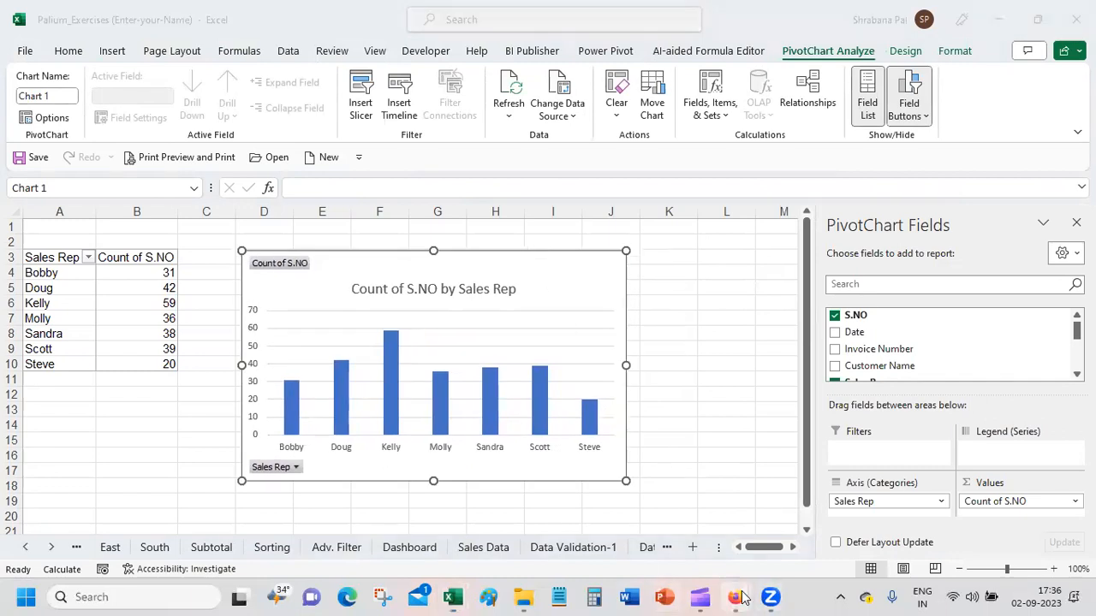
Step: Switch to the Google Meet call, resume presenting the screen, and return to the PivotChart sheet in Excel
{"action": "left_click", "coordinate": [637, 497]}
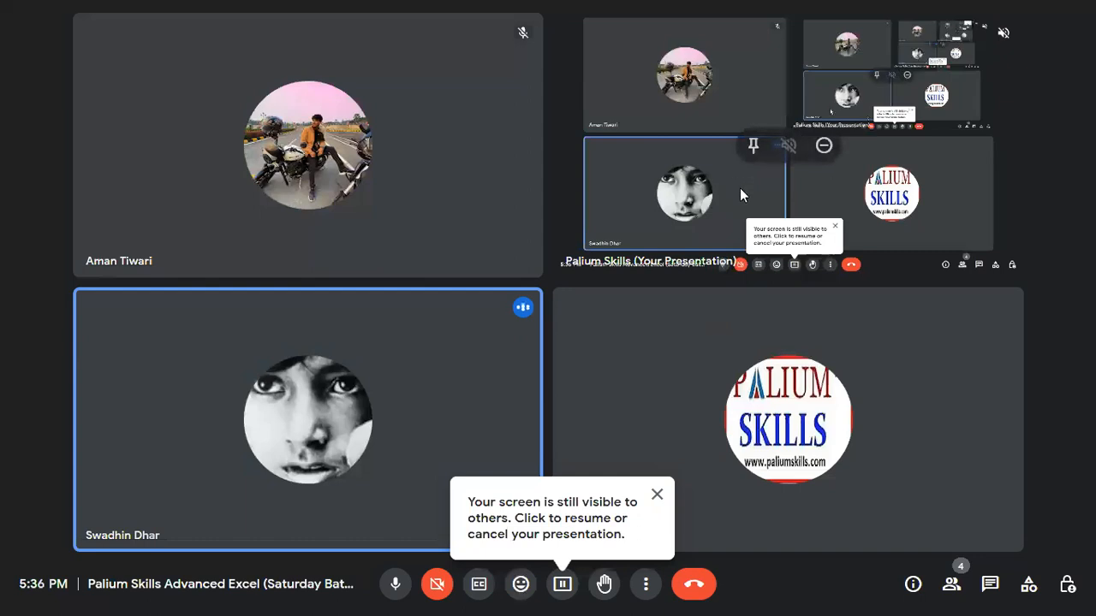
{"action": "left_click", "coordinate": [562, 583]}
{"action": "left_click", "coordinate": [620, 535]}
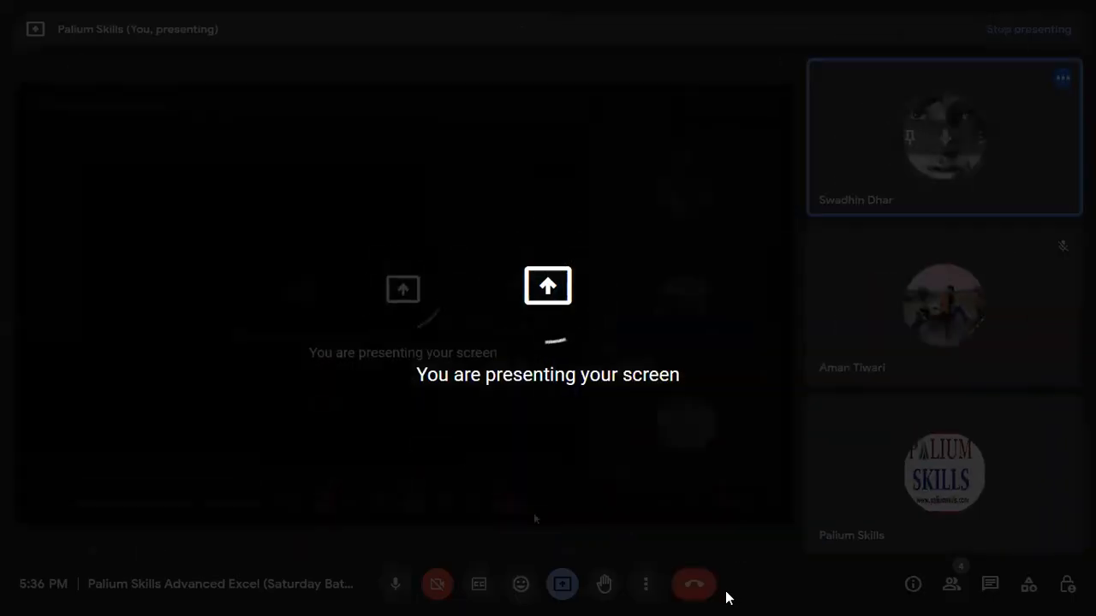
{"action": "key", "text": "super"}
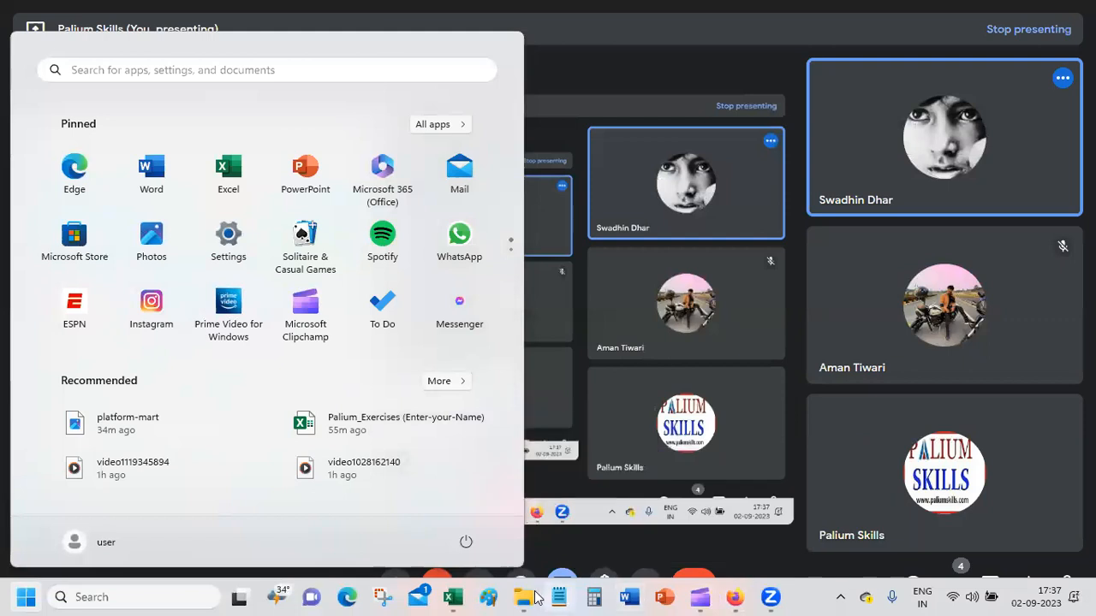
{"action": "mouse_move", "coordinate": [453, 598]}
{"action": "left_click", "coordinate": [466, 548]}
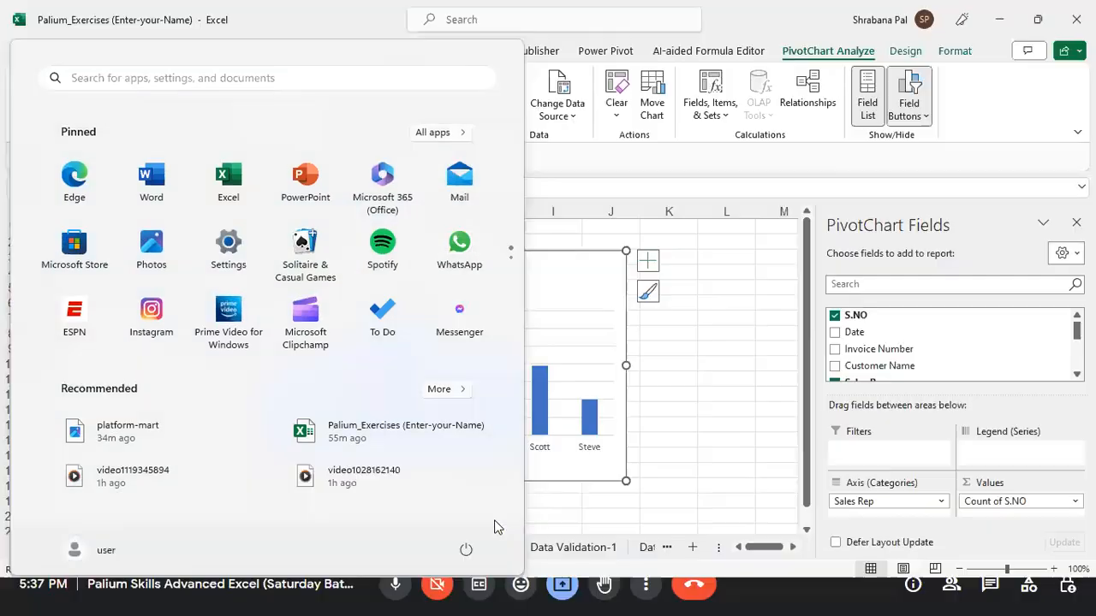
{"action": "left_click", "coordinate": [714, 331]}
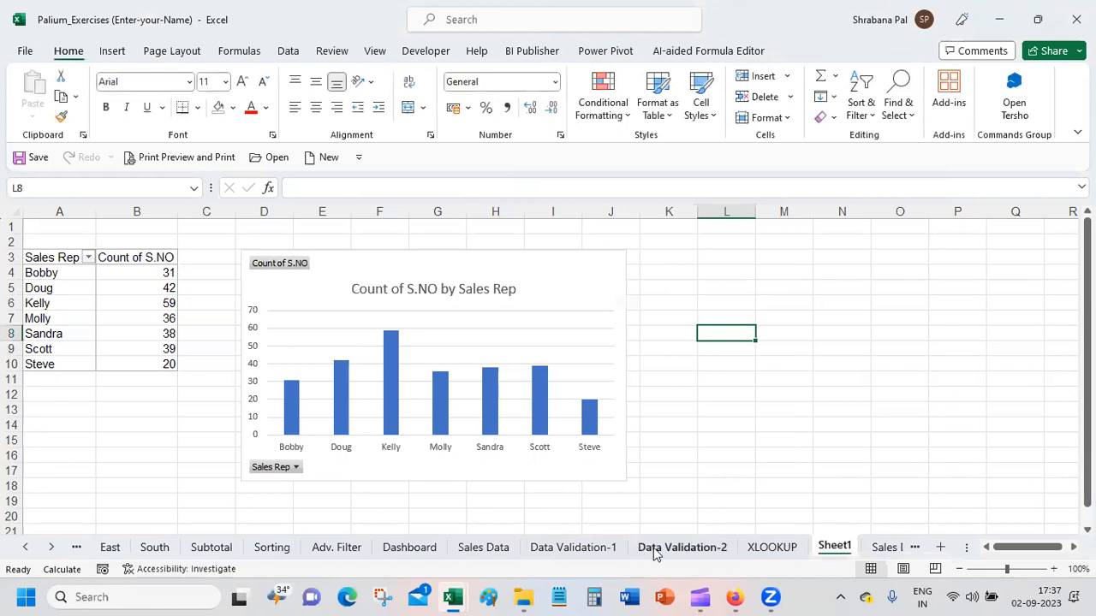
Step: Insert the recommended Count of S.NO by Sales Rep column chart again from Sales Data_2 and close its PivotChart Fields pane
{"action": "left_click", "coordinate": [895, 549]}
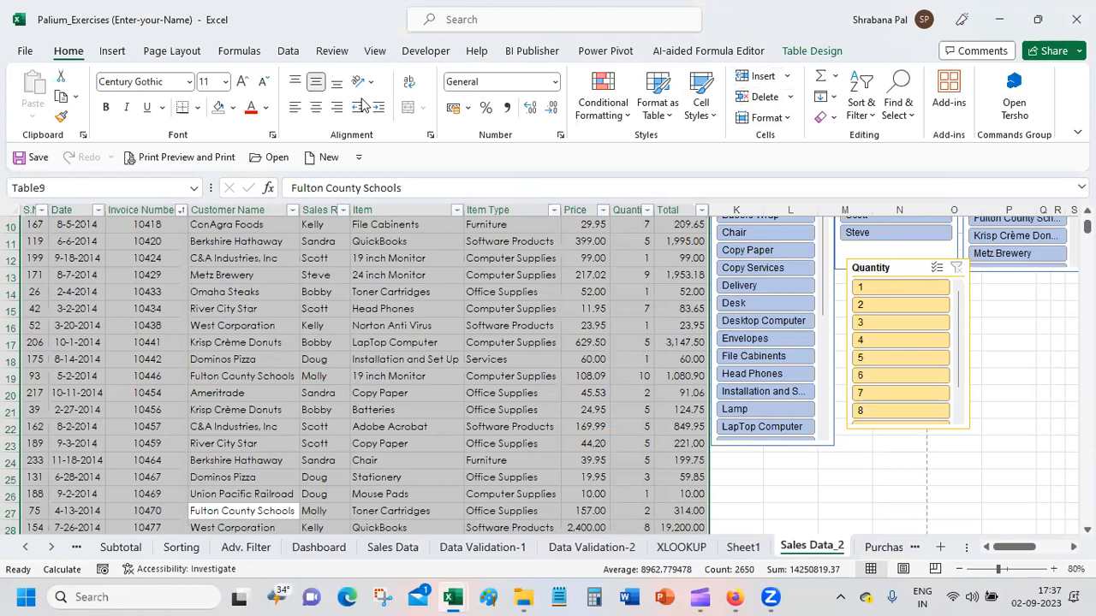
{"action": "left_click", "coordinate": [122, 54]}
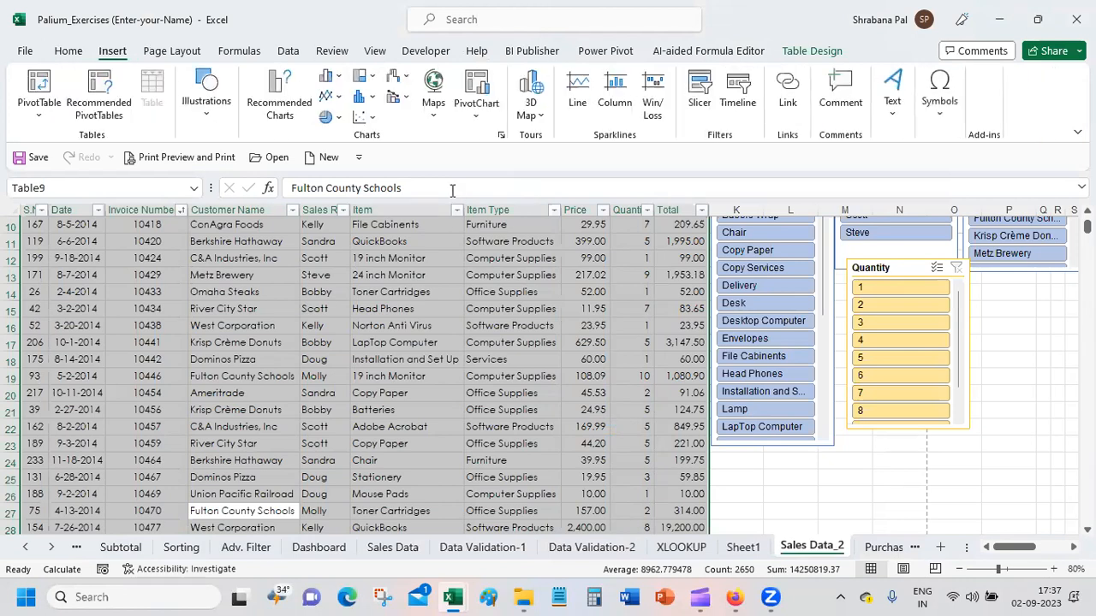
{"action": "left_click", "coordinate": [279, 111]}
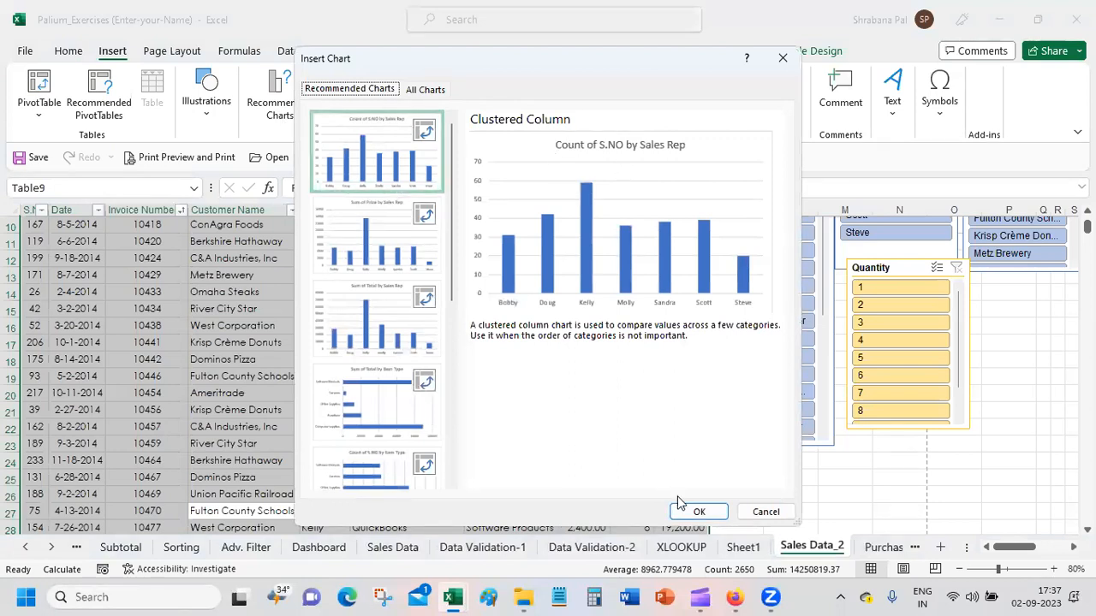
{"action": "left_click", "coordinate": [695, 512]}
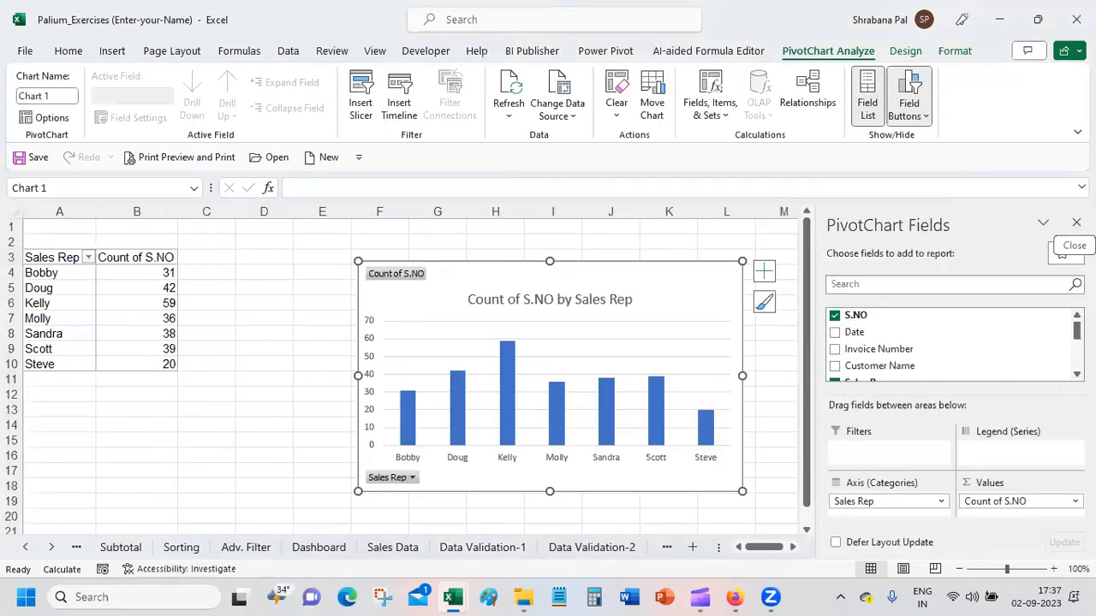
{"action": "left_click", "coordinate": [1076, 223]}
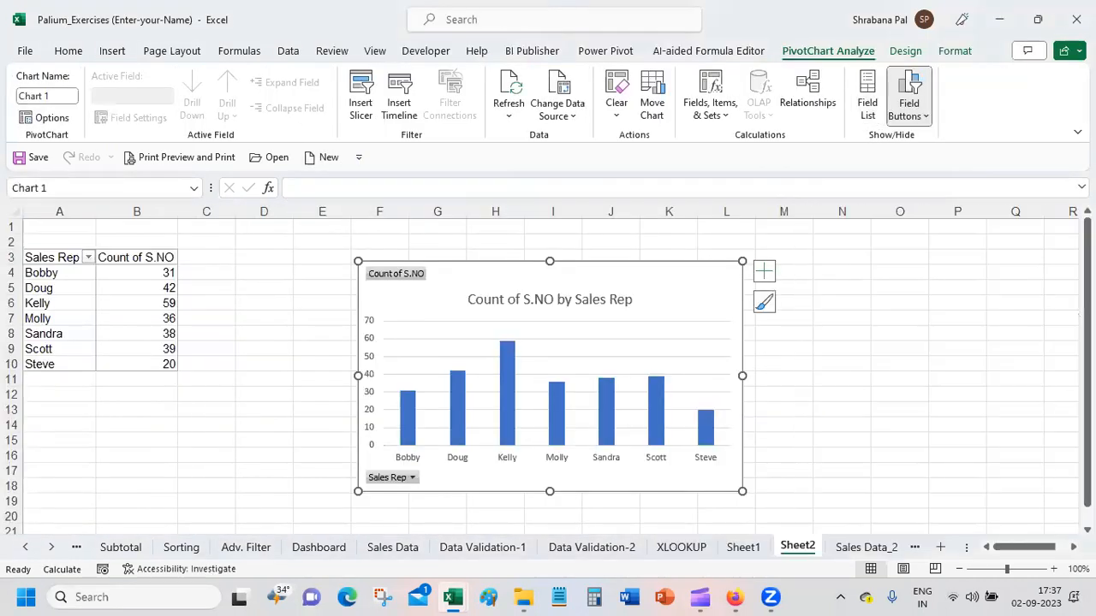
{"action": "left_click", "coordinate": [302, 298]}
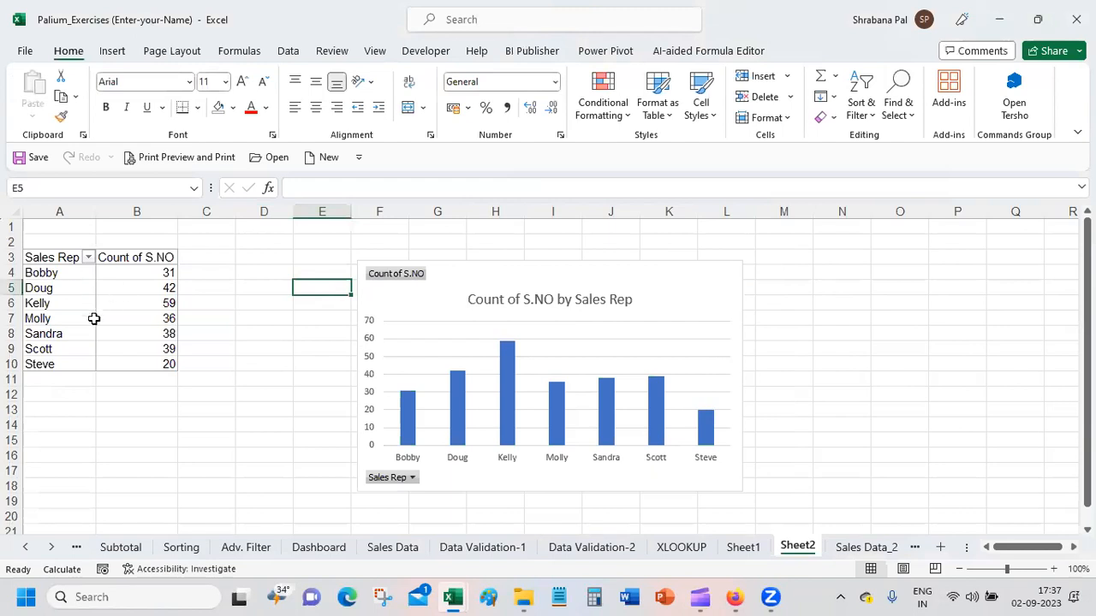
{"action": "left_click", "coordinate": [99, 295]}
{"action": "left_click", "coordinate": [238, 394]}
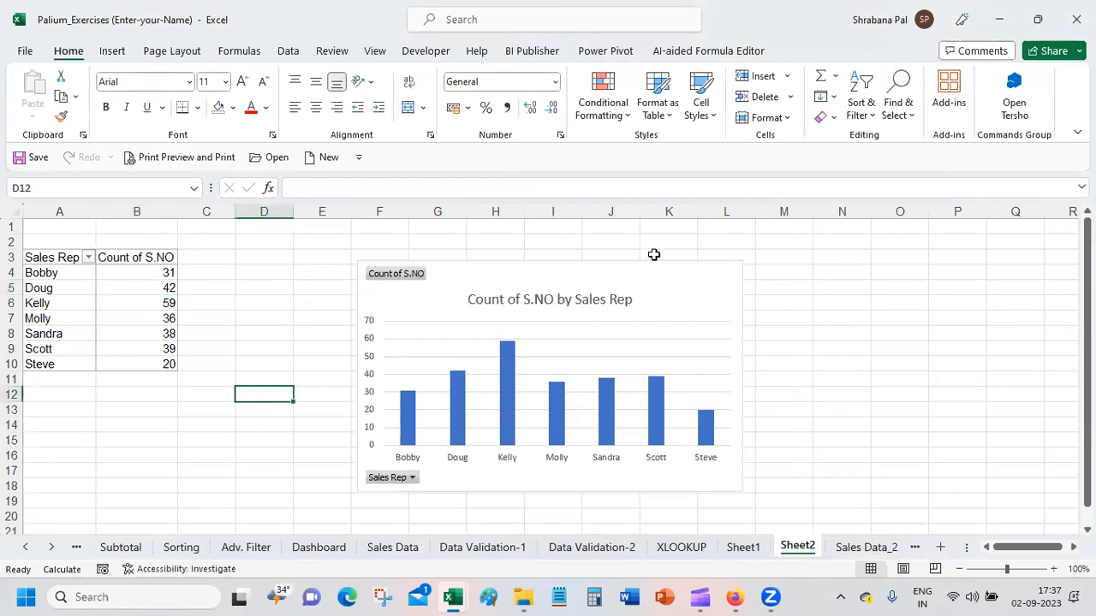
Step: Delete the PivotChart on Sheet2 and permanently delete the Sheet2 worksheet
{"action": "left_click", "coordinate": [646, 260]}
{"action": "key", "text": "Delete"}
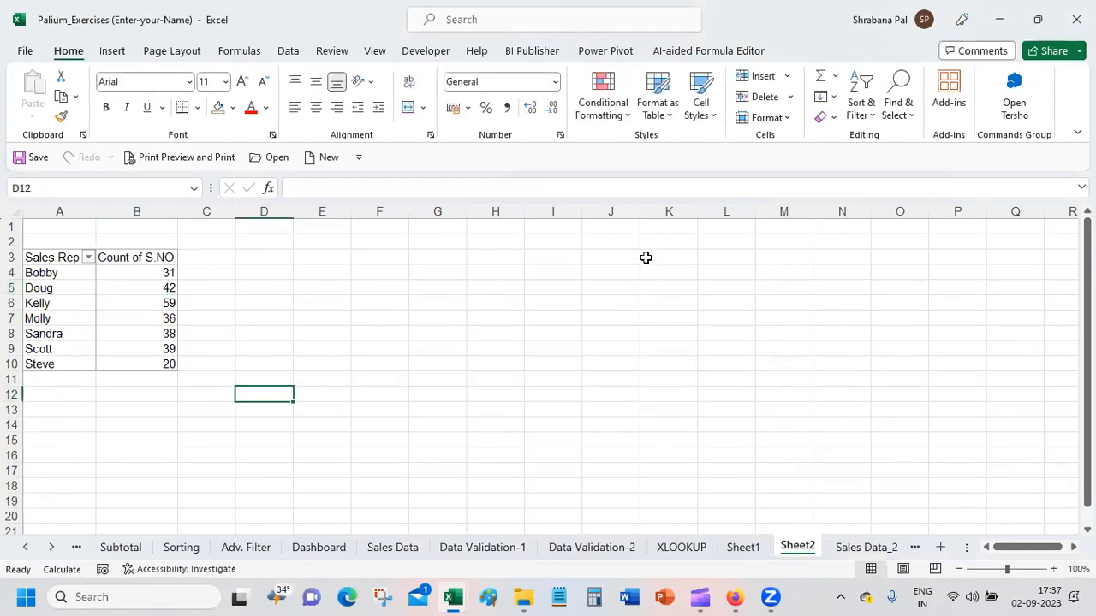
{"action": "left_click", "coordinate": [274, 272]}
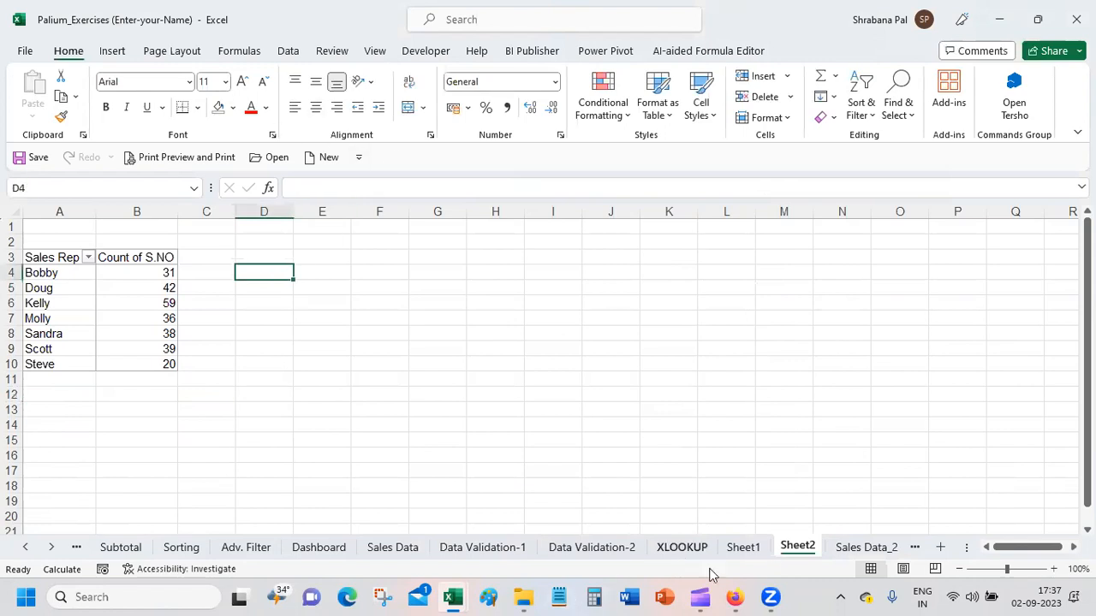
{"action": "right_click", "coordinate": [812, 547]}
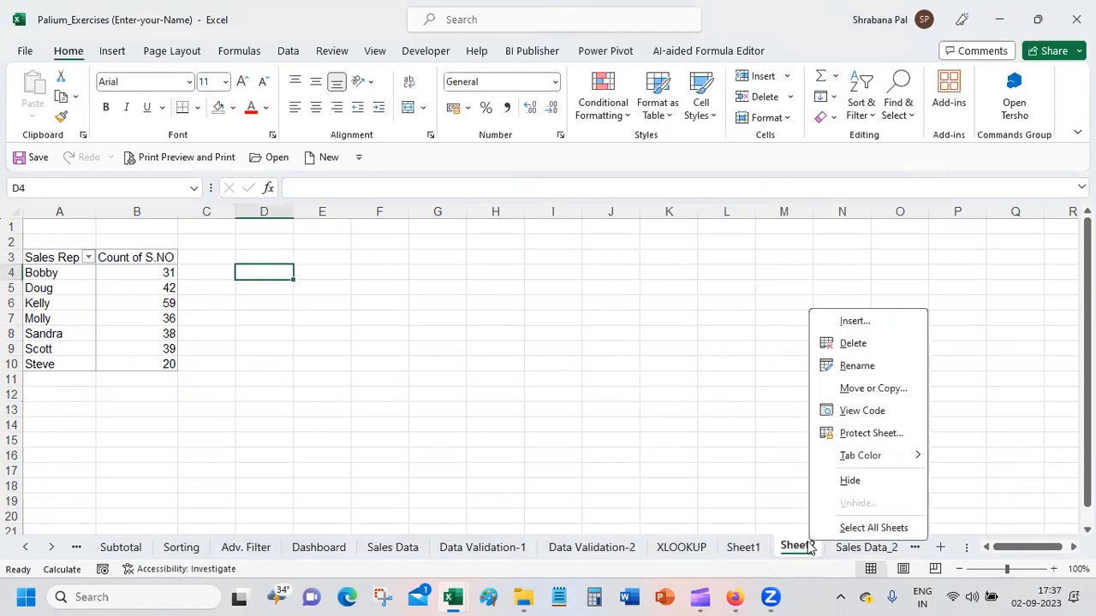
{"action": "left_click", "coordinate": [895, 344]}
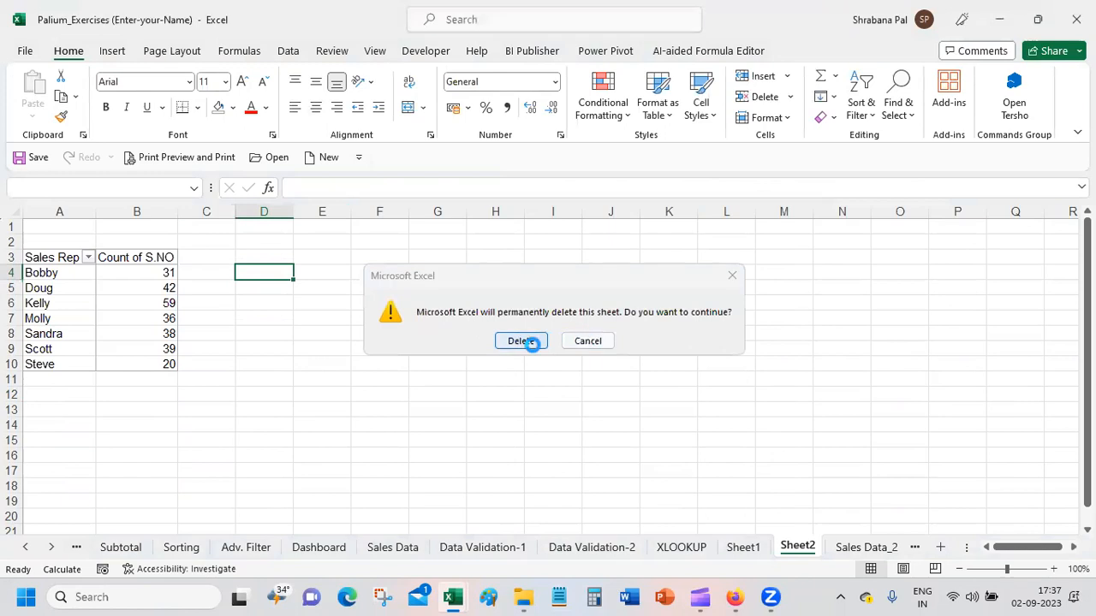
{"action": "left_click", "coordinate": [528, 340]}
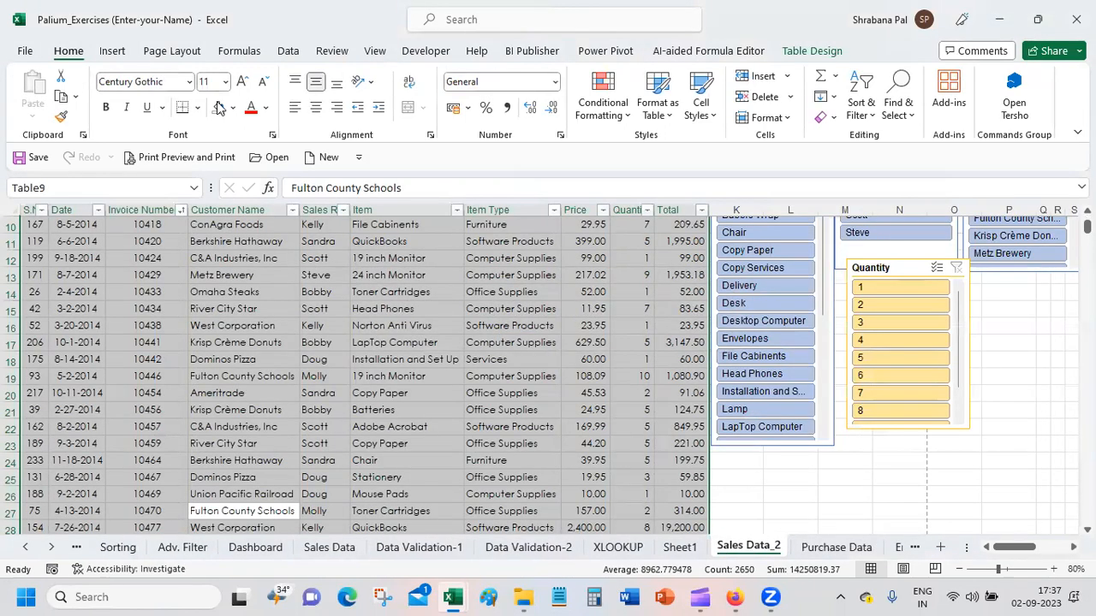
Step: Try a regular 2-D clustered column chart on the selected Sales Data_2 table and undo the insertion
{"action": "left_click", "coordinate": [113, 51]}
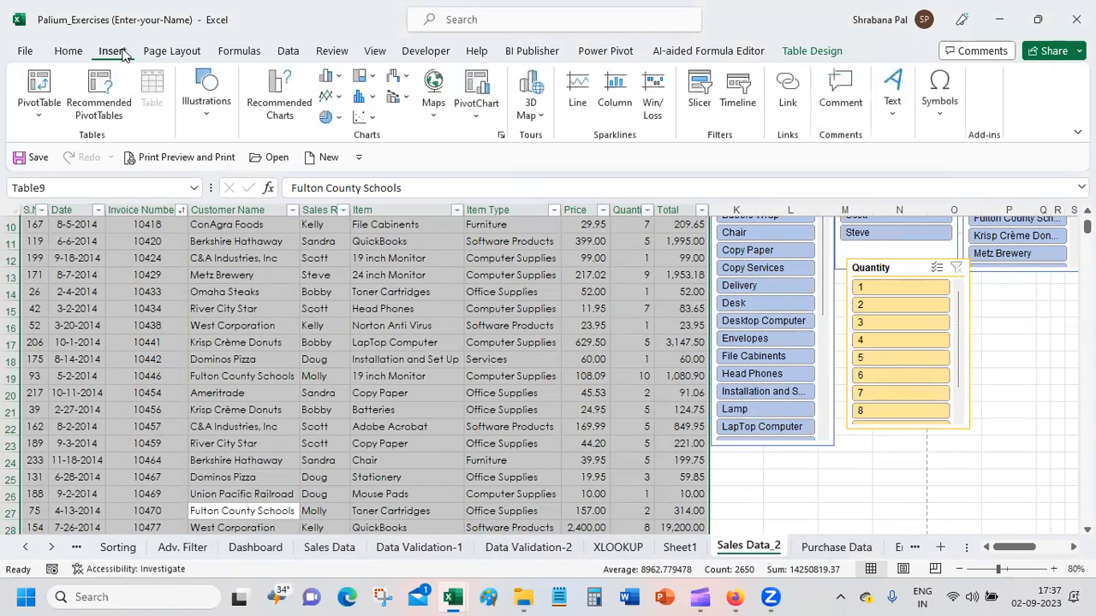
{"action": "left_click", "coordinate": [339, 77]}
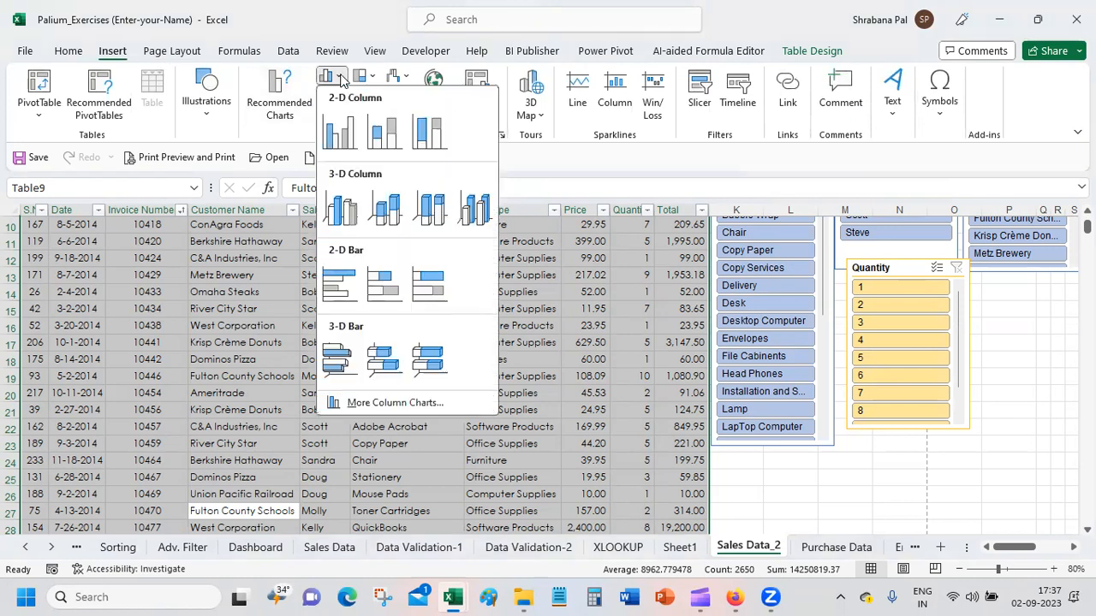
{"action": "left_click", "coordinate": [345, 127]}
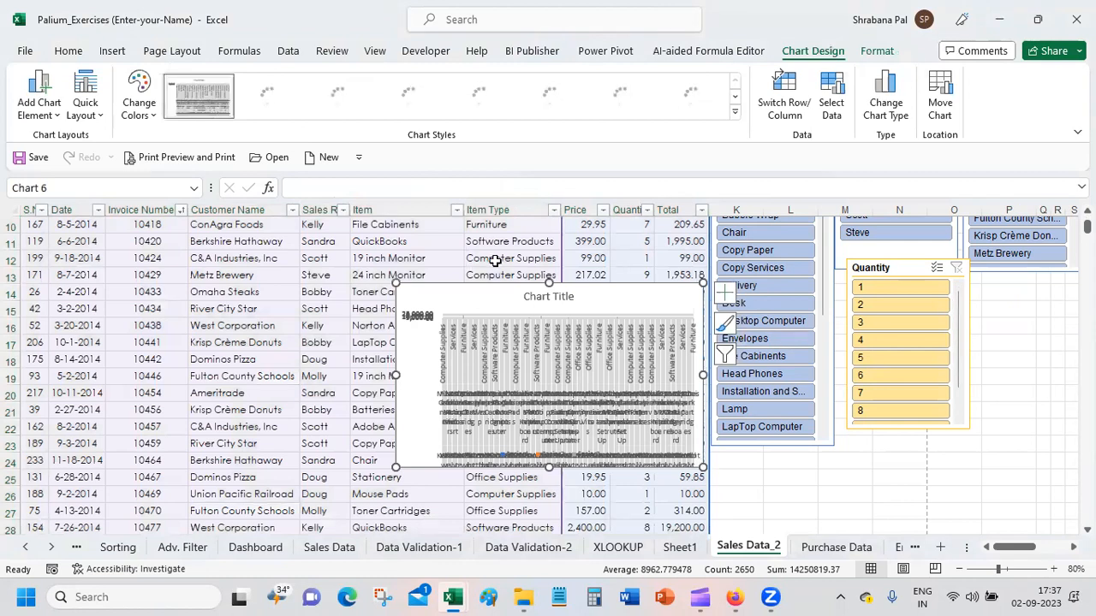
{"action": "key", "text": "ctrl+z"}
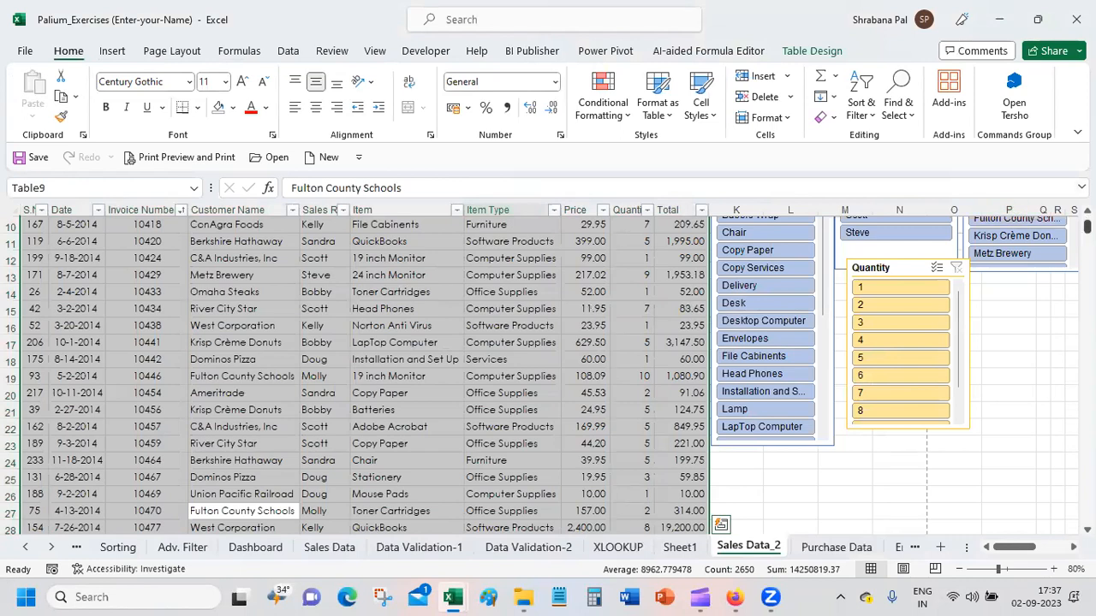
Step: Preview the recommended charts for the Sales Data_2 table, including sums by Sales Rep, Total by Item Type and the Pareto chart
{"action": "scroll", "coordinate": [359, 368], "scroll_direction": "up", "scroll_amount": 3}
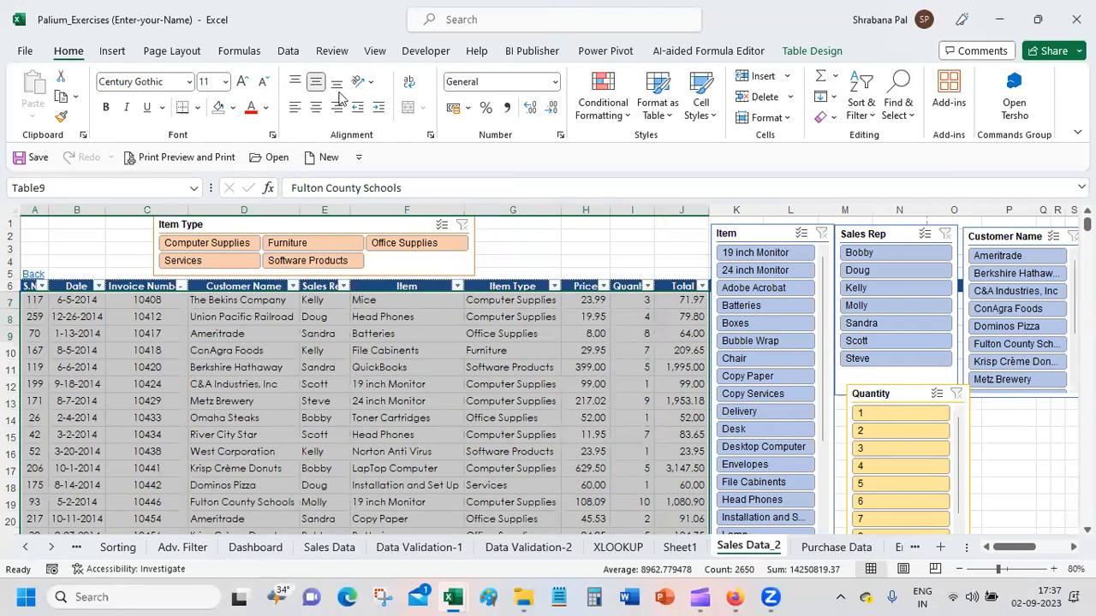
{"action": "left_click", "coordinate": [111, 51]}
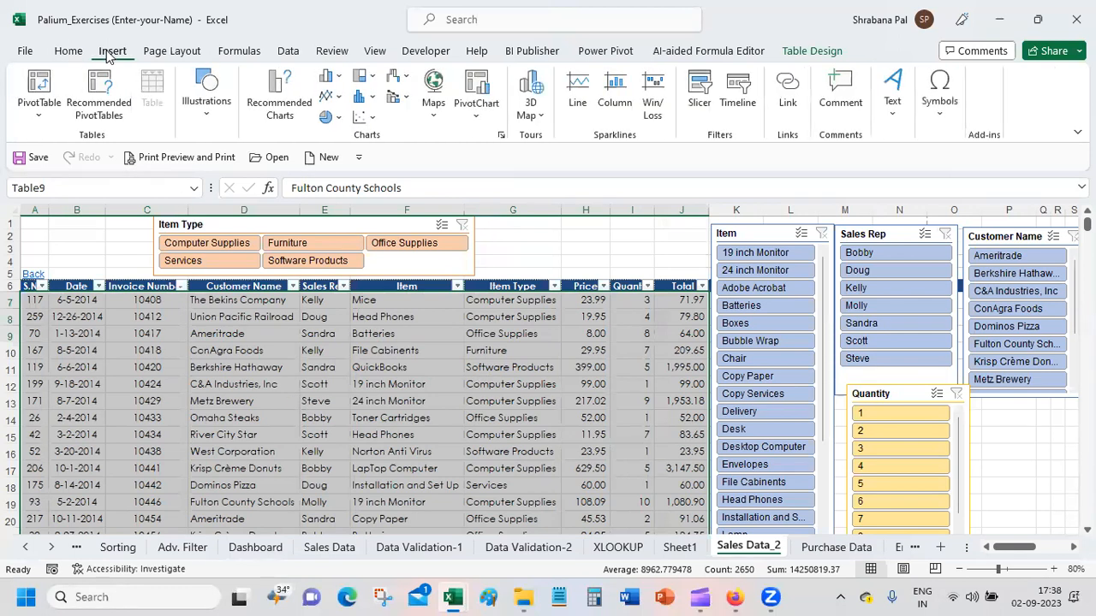
{"action": "left_click", "coordinate": [291, 111]}
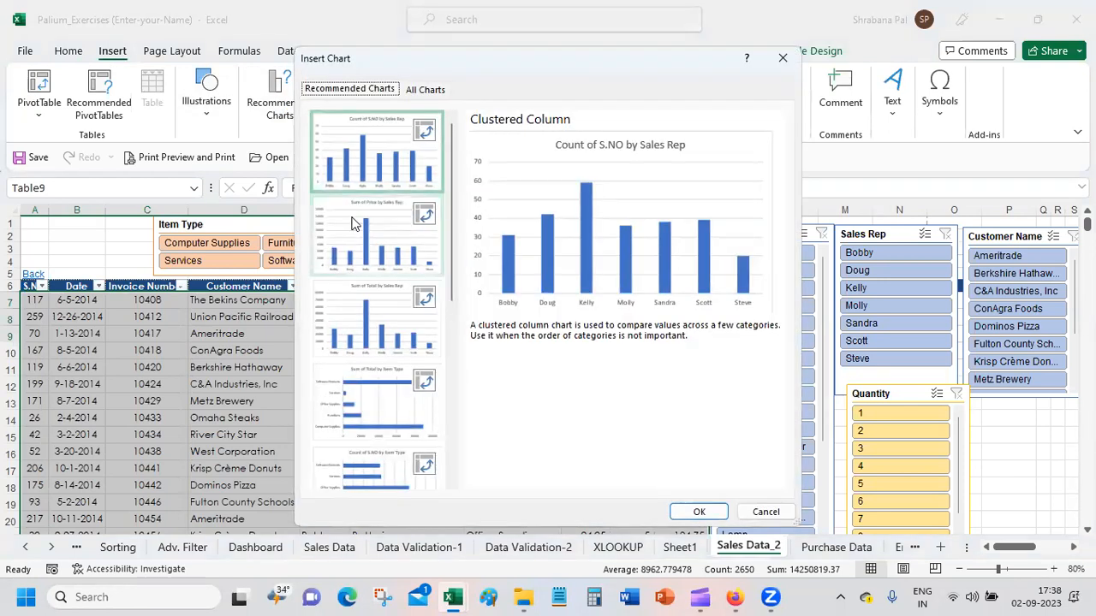
{"action": "left_click", "coordinate": [355, 223]}
{"action": "left_click", "coordinate": [355, 325]}
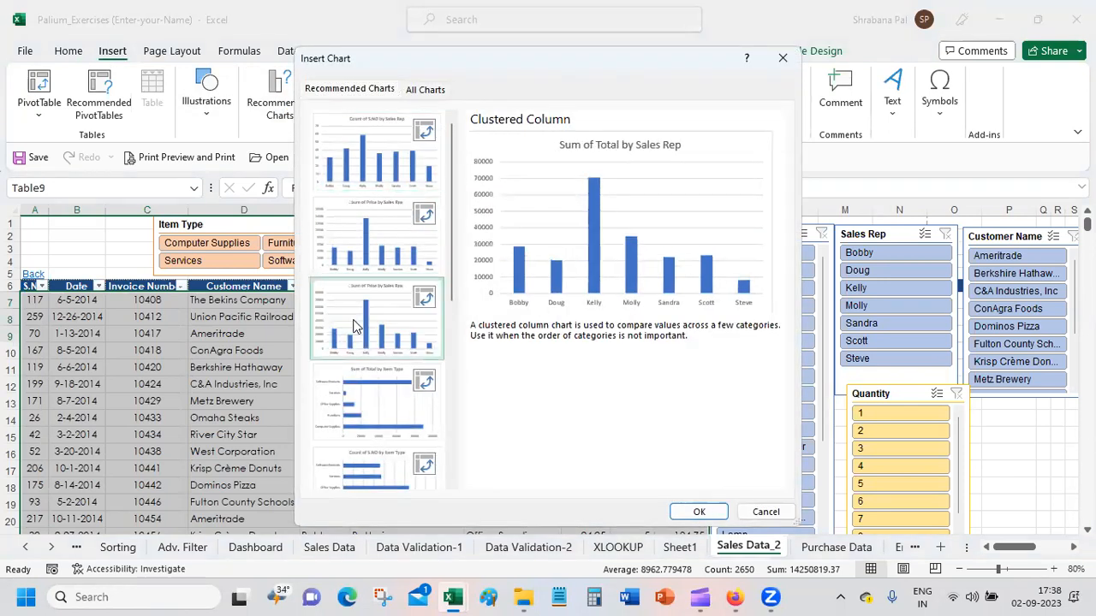
{"action": "left_click", "coordinate": [362, 388]}
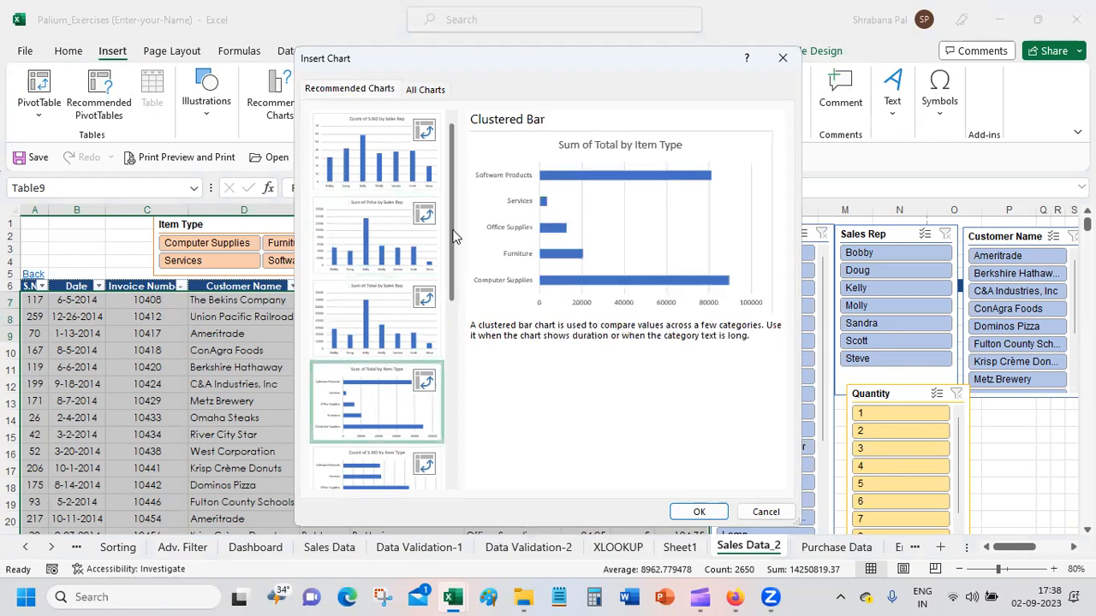
{"action": "scroll", "coordinate": [437, 415], "scroll_direction": "down", "scroll_amount": 5}
{"action": "left_click", "coordinate": [381, 378]}
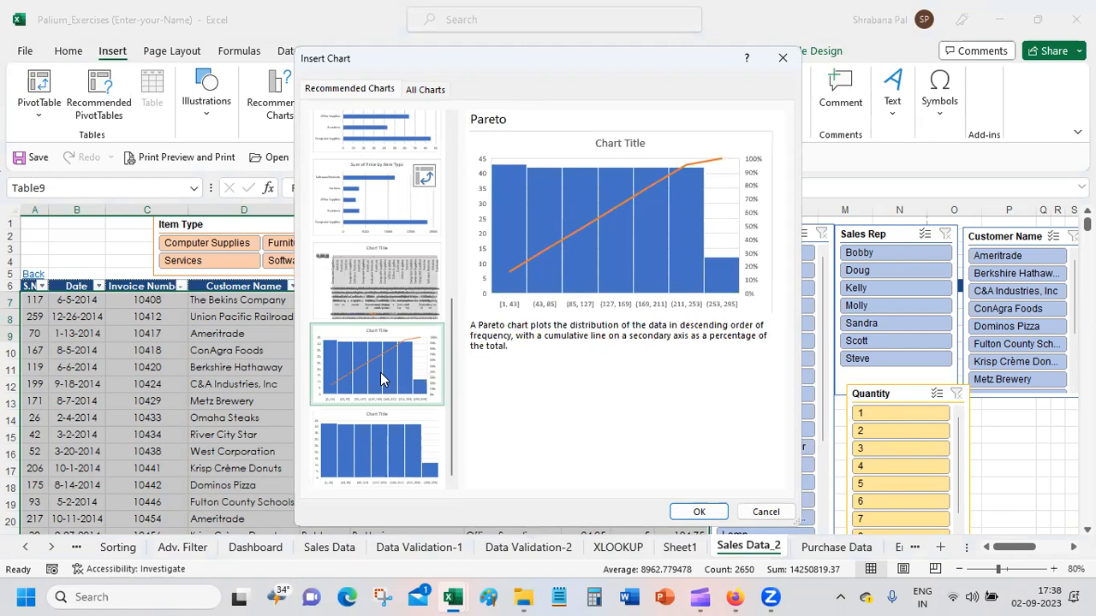
Step: Insert a regular Clustered Column chart from the full chart list on Sales Data_2 and enlarge it
{"action": "left_click", "coordinate": [428, 92]}
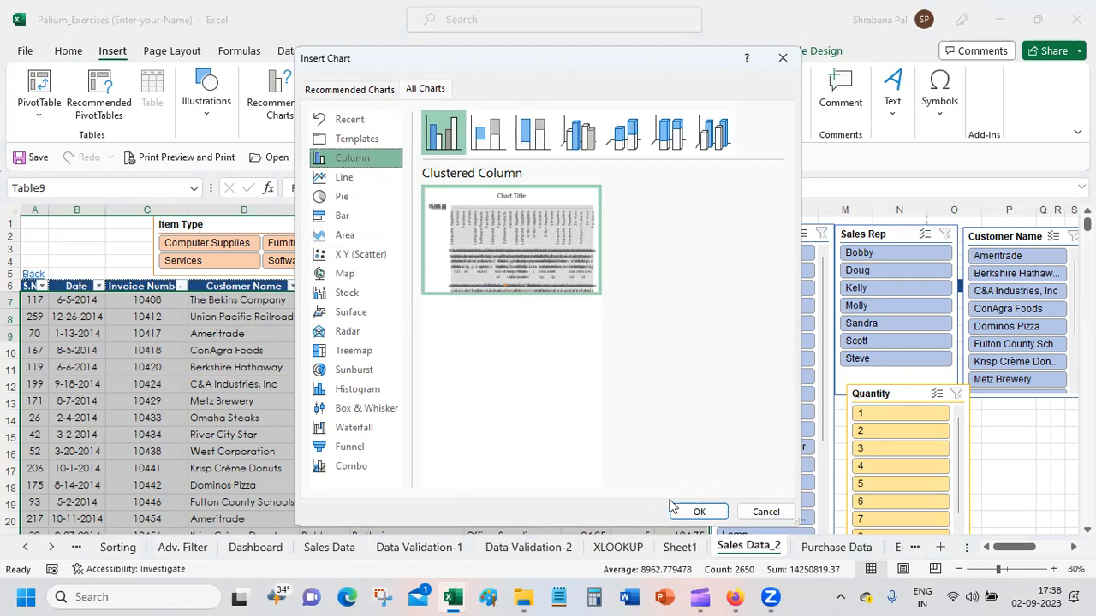
{"action": "left_click", "coordinate": [698, 512]}
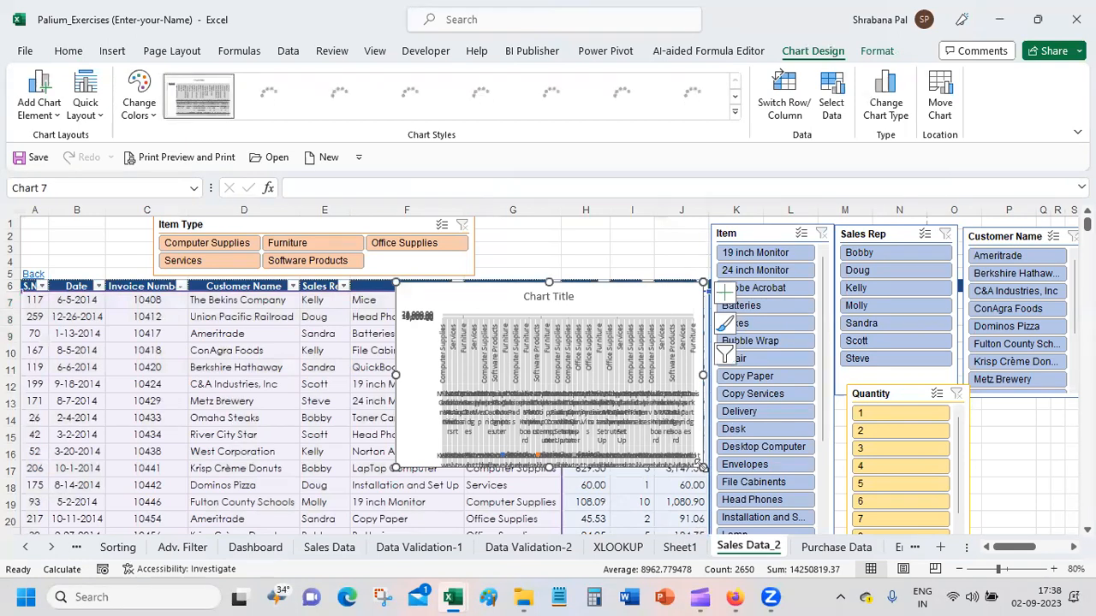
{"action": "scroll", "coordinate": [616, 428], "scroll_direction": "down", "scroll_amount": 1}
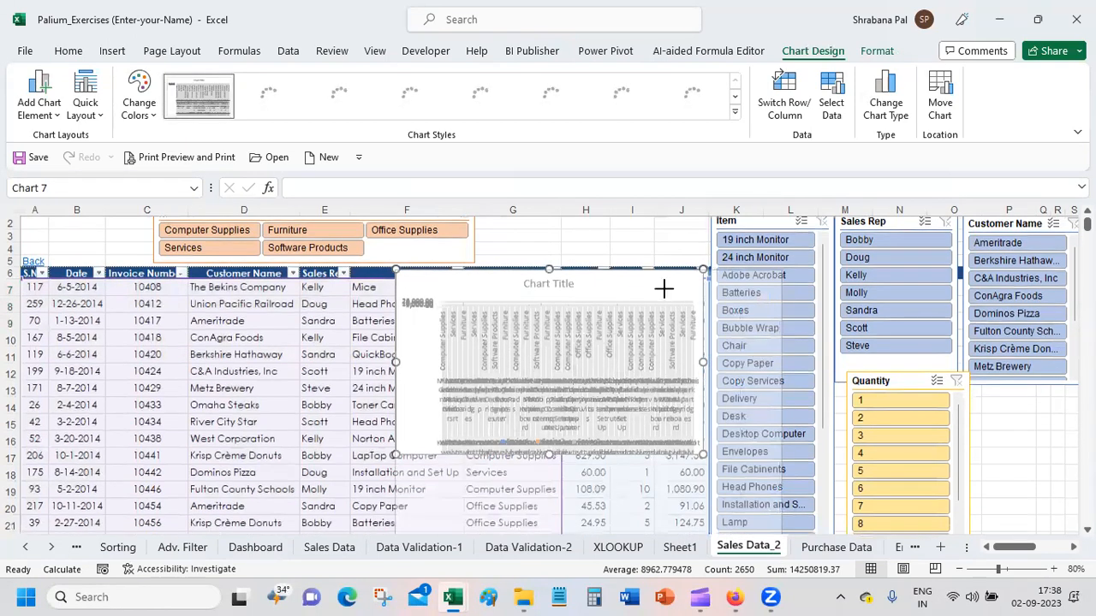
{"action": "left_click", "coordinate": [794, 104]}
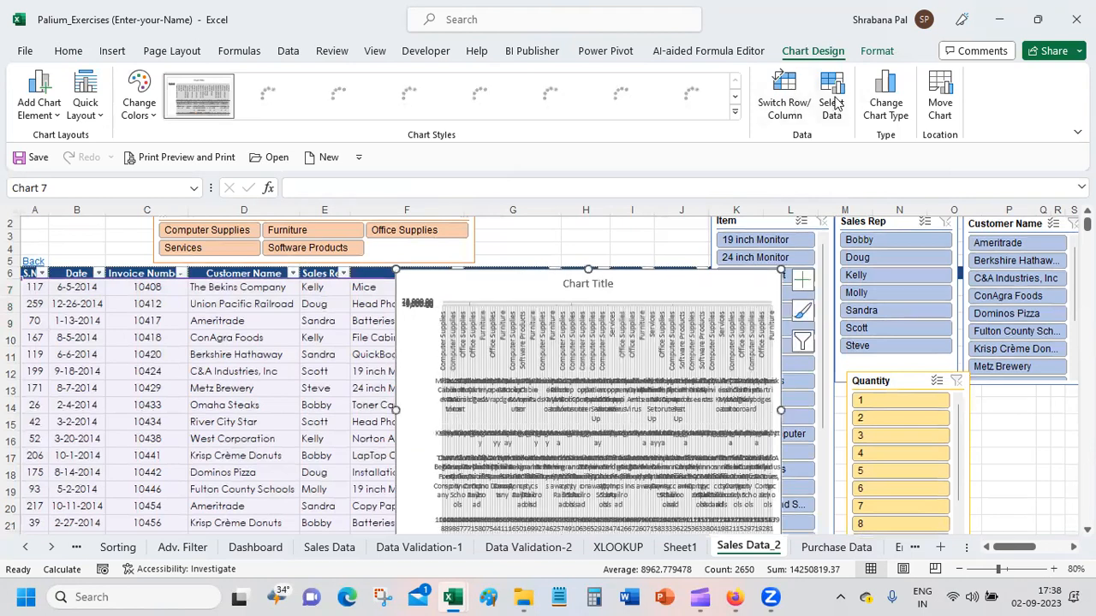
Step: Open the chart's data source selection and look through its horizontal category labels
{"action": "left_click", "coordinate": [832, 95]}
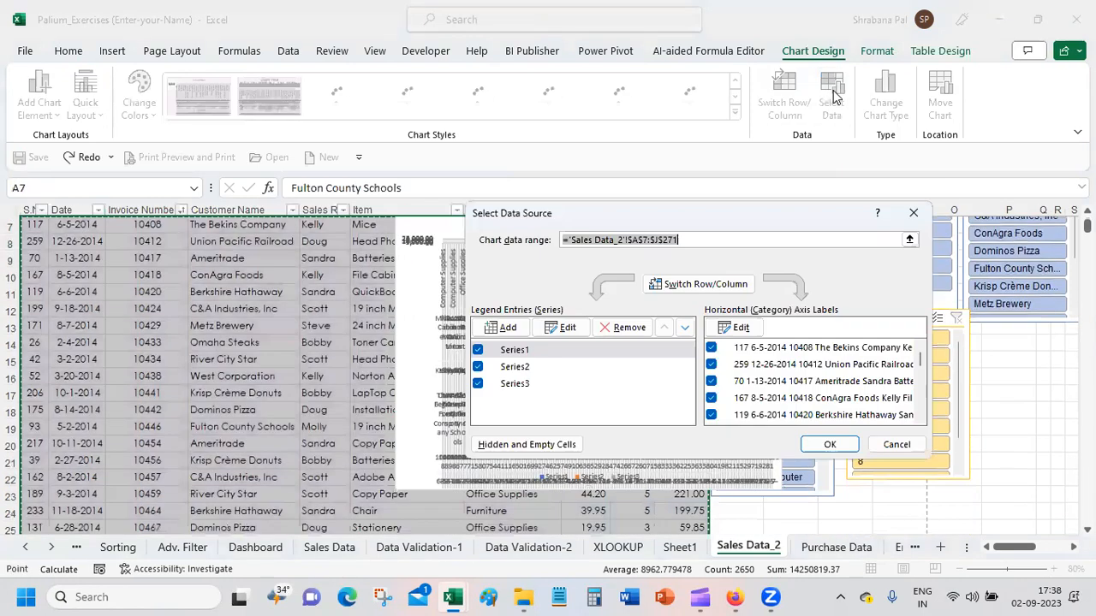
{"action": "left_click", "coordinate": [827, 347]}
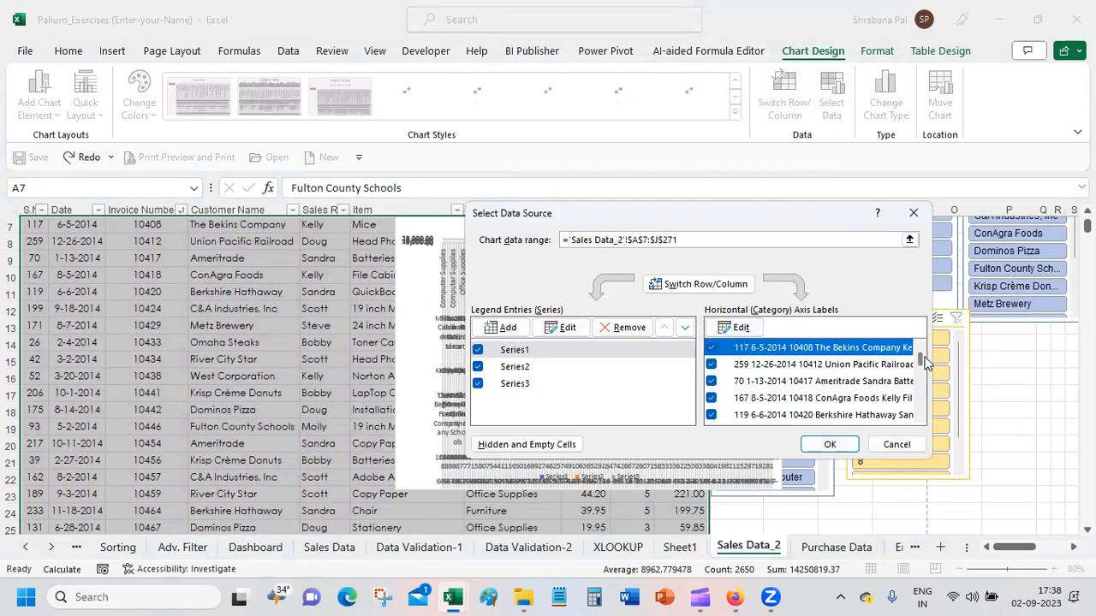
{"action": "left_click_drag", "start_coordinate": [921, 360], "coordinate": [926, 417]}
{"action": "left_click", "coordinate": [831, 402]}
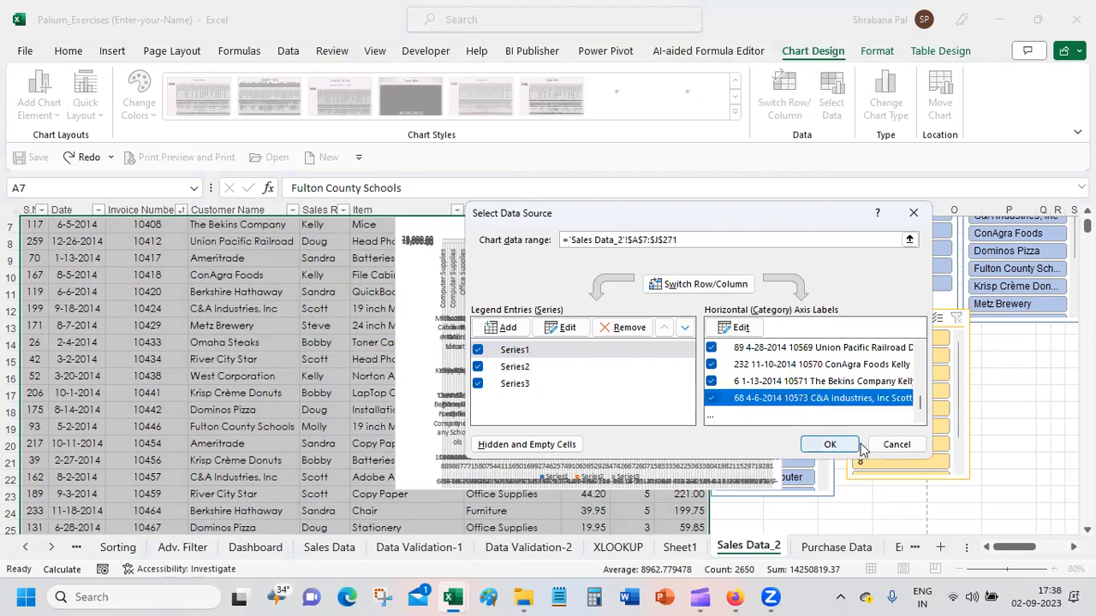
{"action": "left_click_drag", "start_coordinate": [921, 413], "coordinate": [929, 329]}
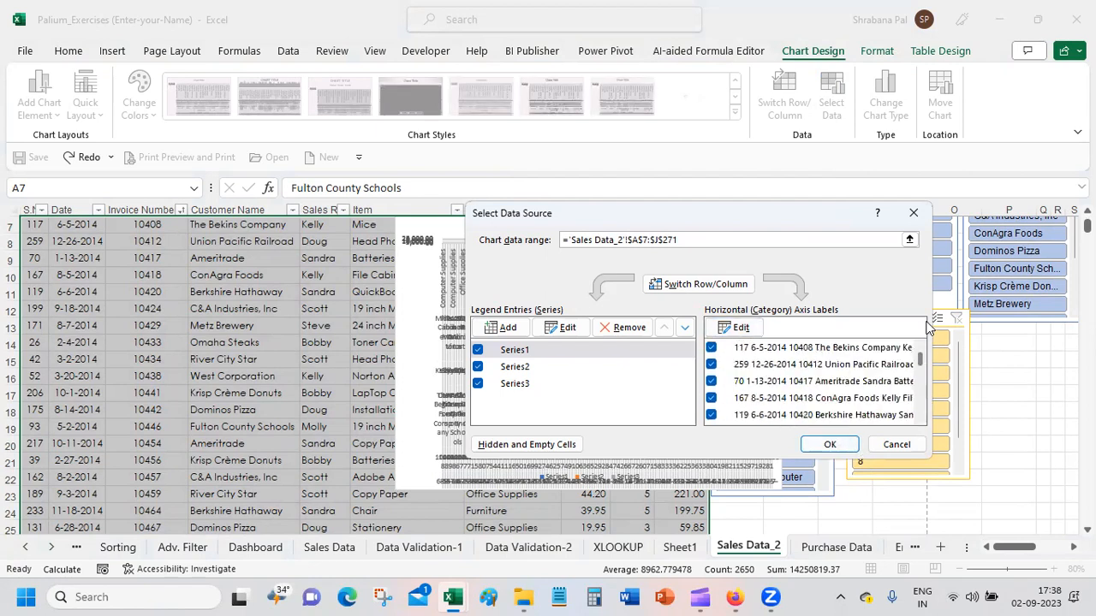
Step: Remove Series1 and Series2 from the chart's data source, apply the change, and delete the chart from Sales Data_2
{"action": "left_click", "coordinate": [573, 365]}
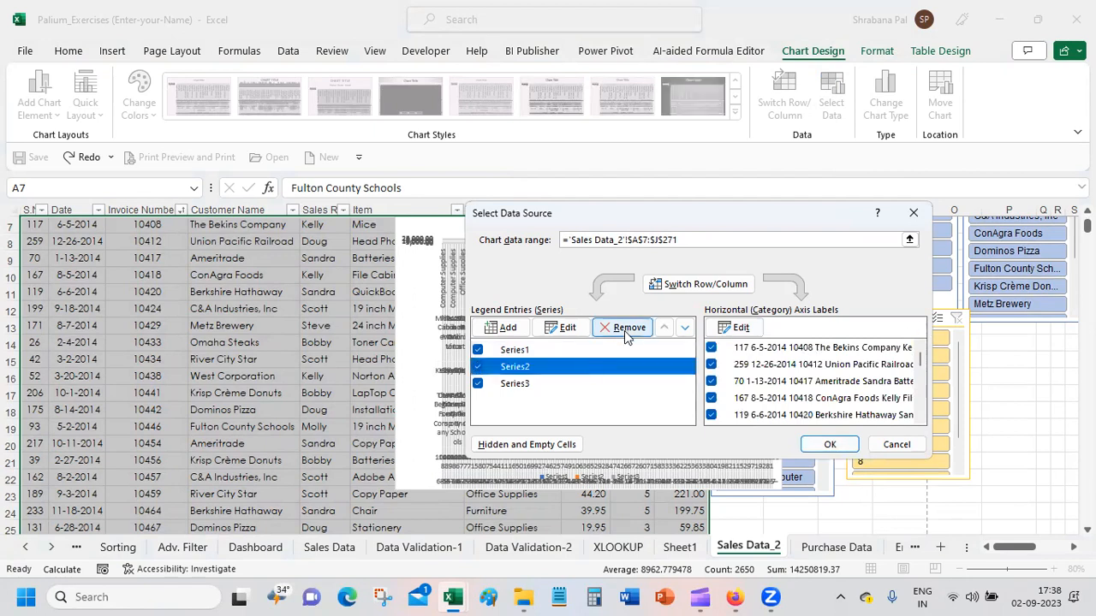
{"action": "left_click", "coordinate": [625, 329]}
{"action": "left_click", "coordinate": [624, 329]}
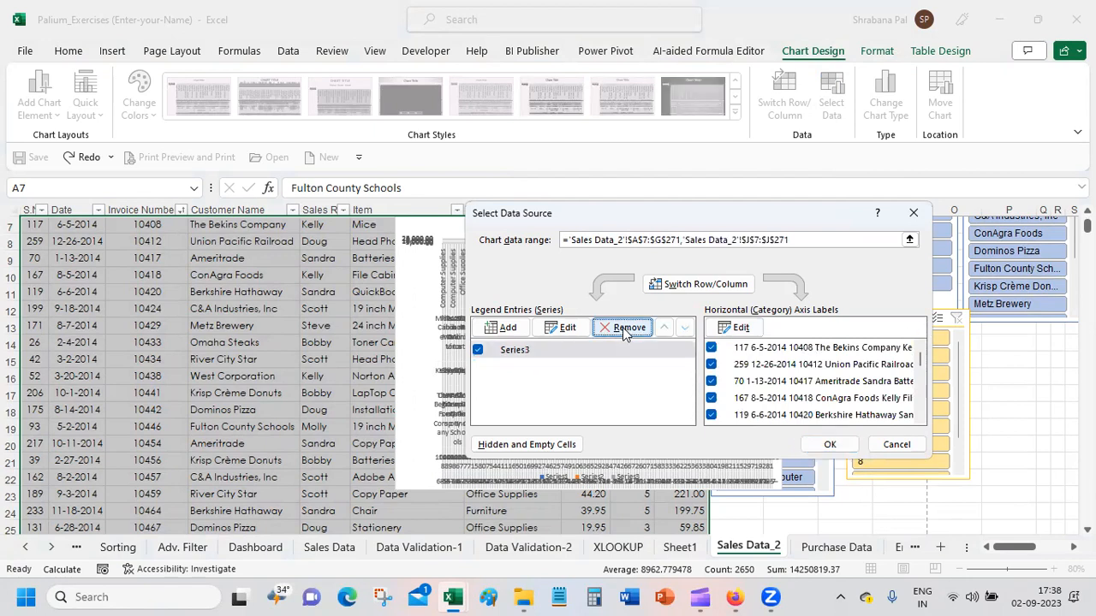
{"action": "left_click", "coordinate": [824, 446]}
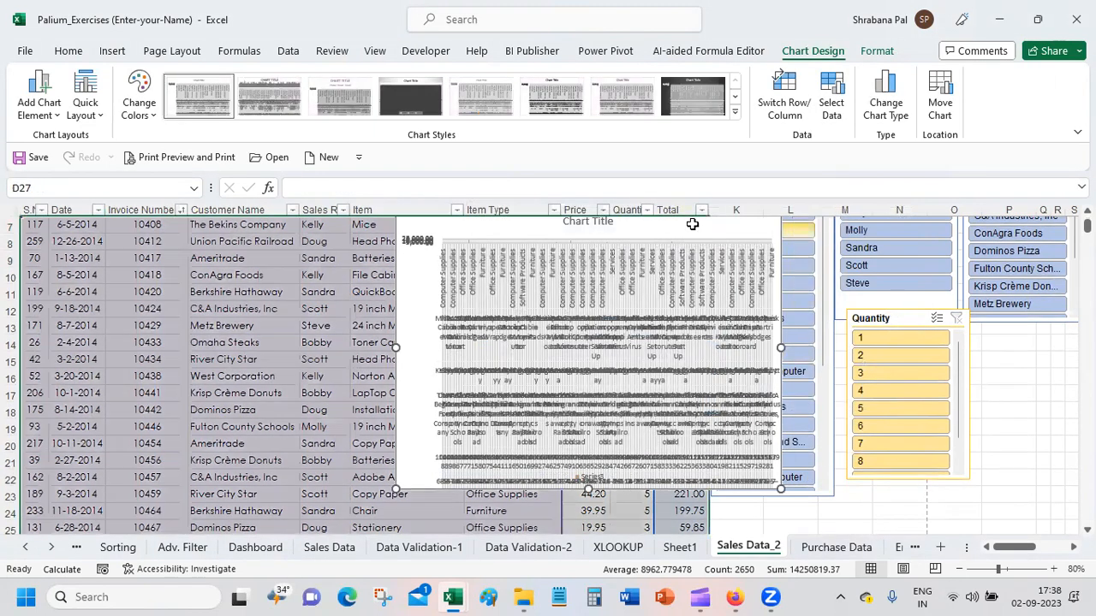
{"action": "key", "text": "Delete"}
{"action": "left_click_drag", "start_coordinate": [313, 275], "coordinate": [317, 325]}
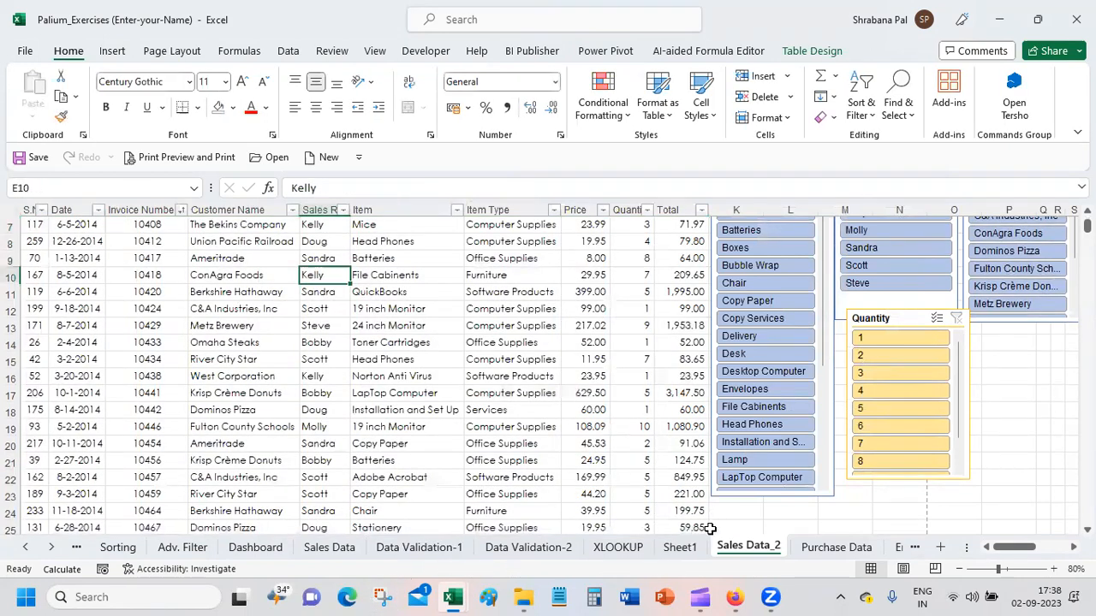
Step: Switch to Sheet1 and delete the item selected there
{"action": "left_click", "coordinate": [690, 547]}
{"action": "left_click", "coordinate": [416, 257]}
{"action": "key", "text": "Delete"}
{"action": "left_click", "coordinate": [401, 288]}
Step: Look through the Purchase Data, Sales Data_2, Sheet1 and XLOOKUP sheets and open Data Validation-2
{"action": "left_click", "coordinate": [851, 547]}
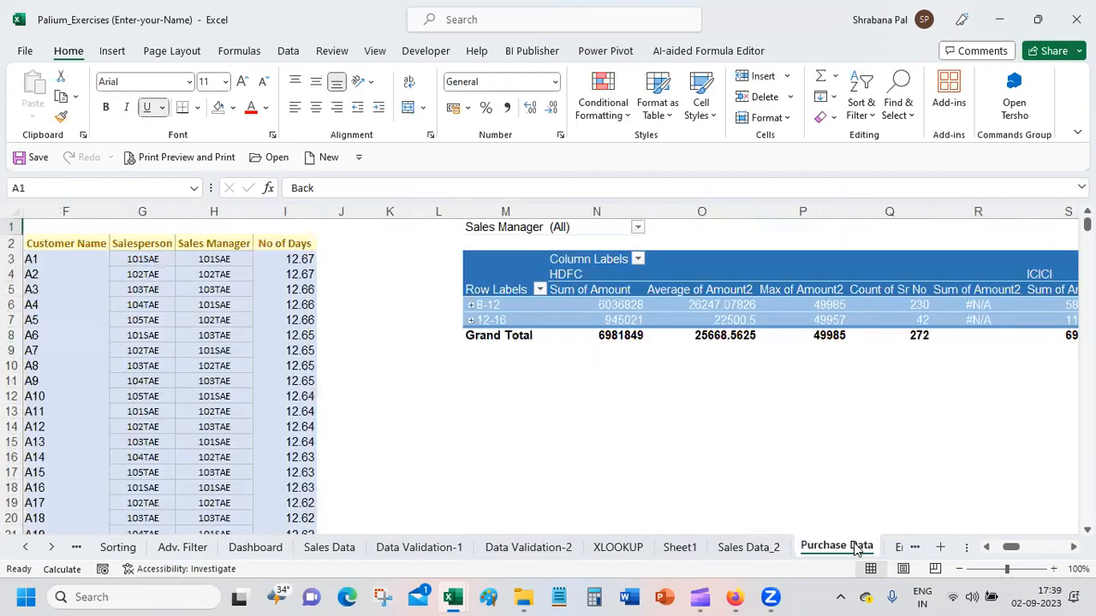
{"action": "left_click", "coordinate": [543, 457]}
{"action": "left_click", "coordinate": [743, 547]}
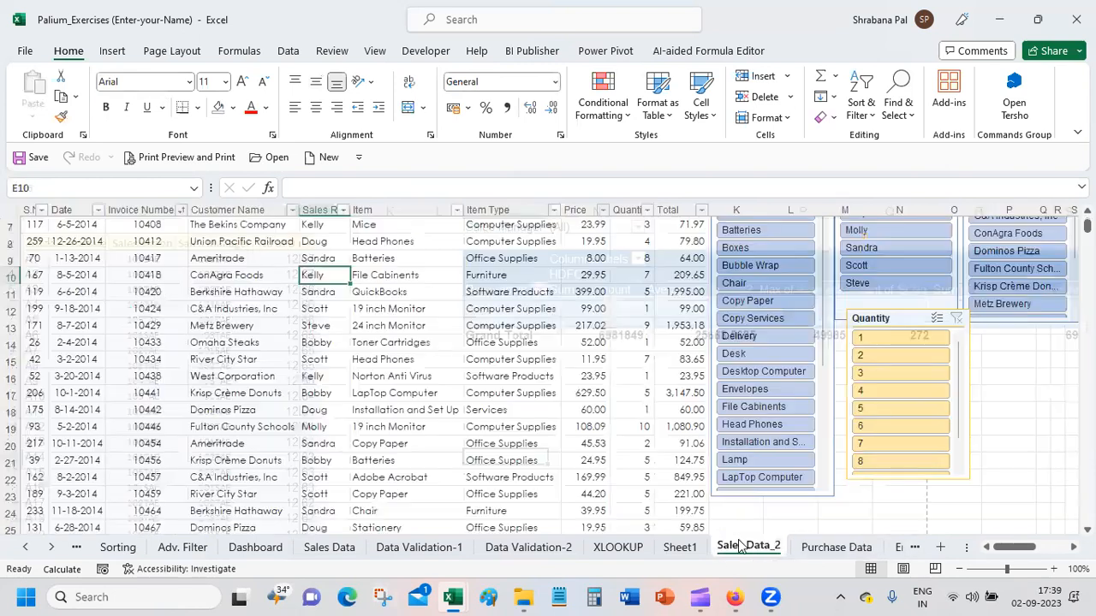
{"action": "left_click", "coordinate": [680, 547]}
{"action": "left_click", "coordinate": [619, 547]}
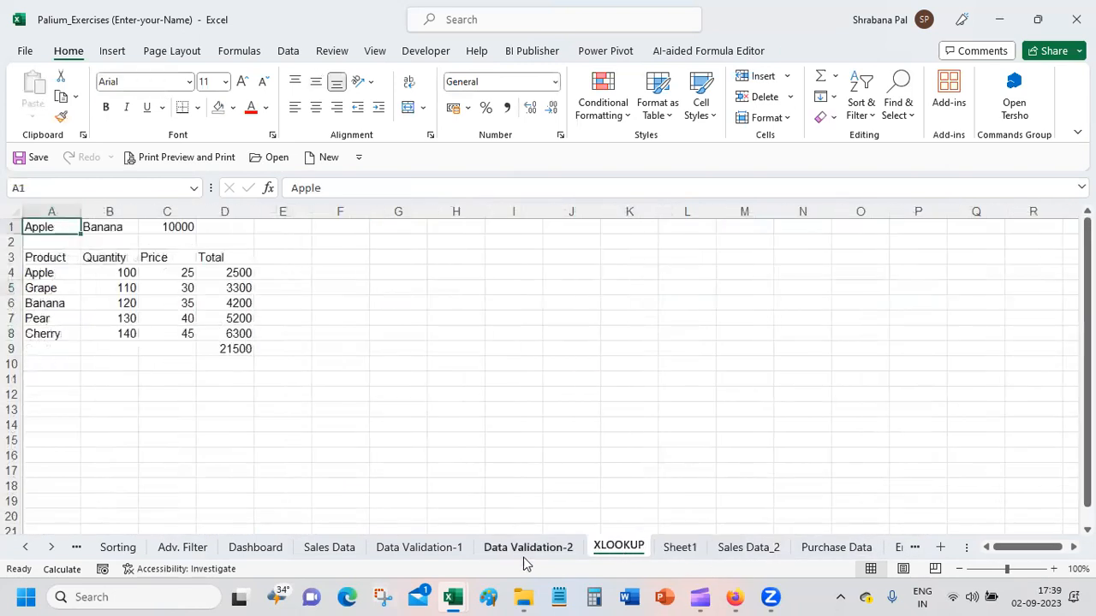
{"action": "left_click", "coordinate": [528, 547]}
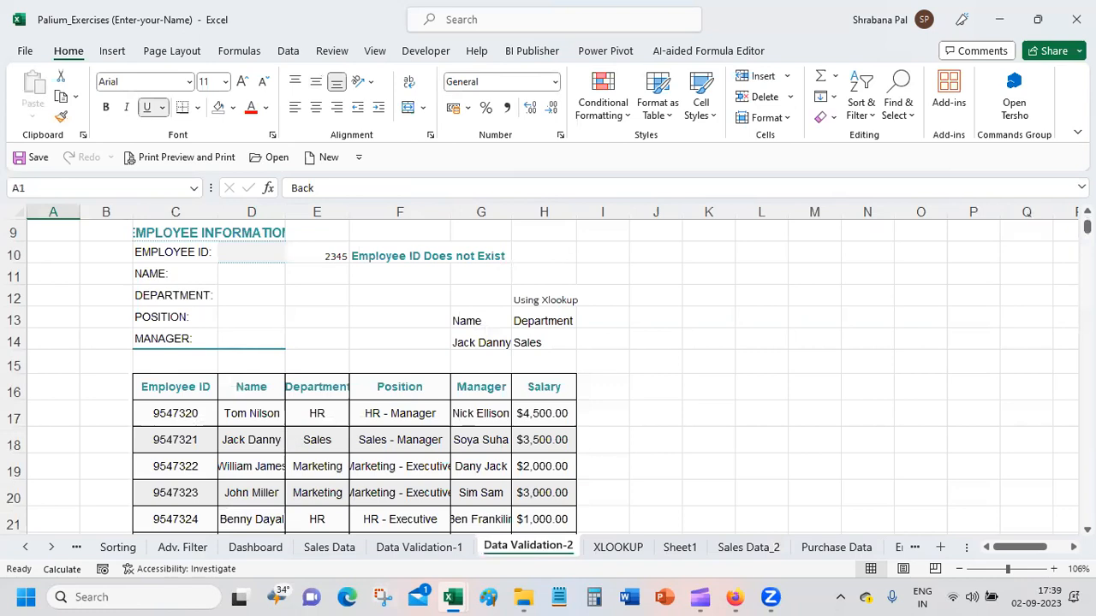
Step: Insert a 2-D clustered column chart from the employee data in C16:H24 and place it beside the data, clear of the Salary column
{"action": "mouse_move", "coordinate": [1088, 226]}
{"action": "left_mouse_down"}
{"action": "mouse_move", "coordinate": [1087, 284]}
{"action": "mouse_move", "coordinate": [1087, 226]}
{"action": "left_mouse_up"}
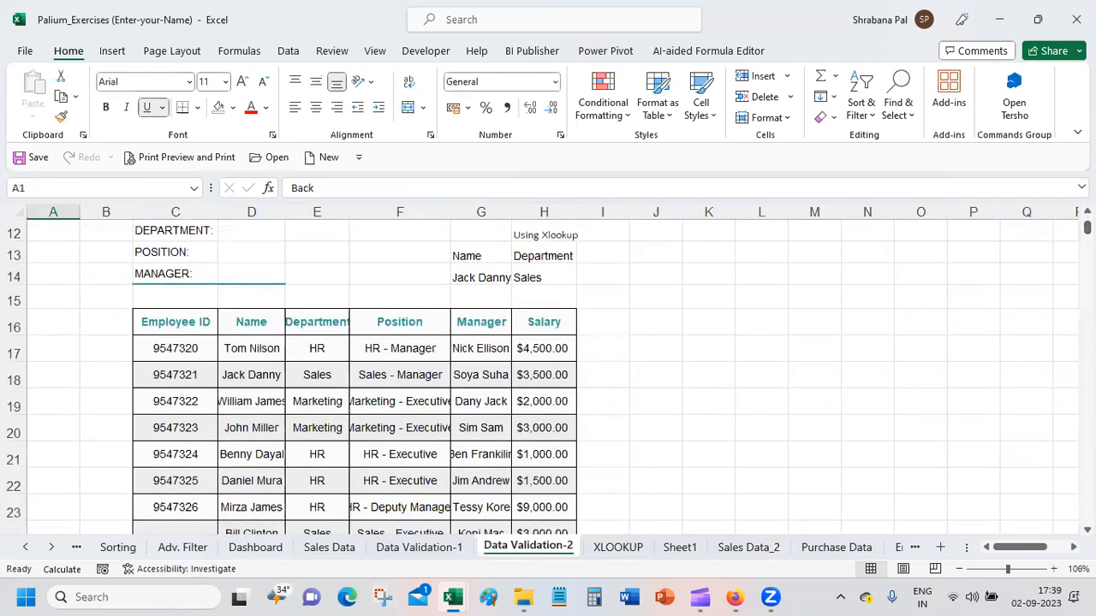
{"action": "left_click_drag", "start_coordinate": [178, 321], "coordinate": [543, 490]}
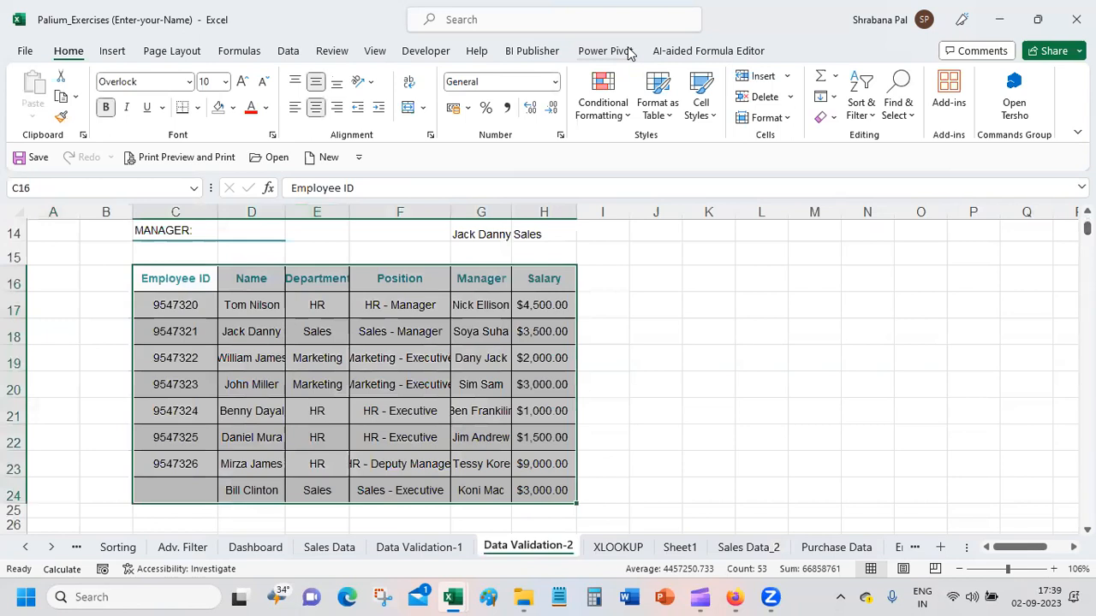
{"action": "left_click", "coordinate": [112, 51]}
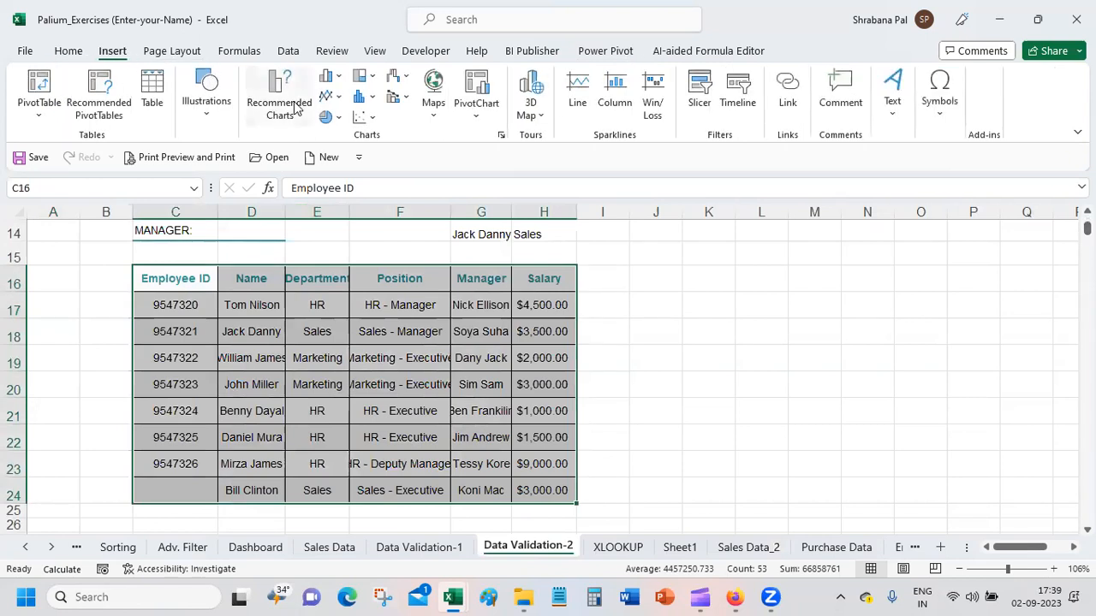
{"action": "left_click", "coordinate": [333, 75]}
{"action": "left_click", "coordinate": [346, 137]}
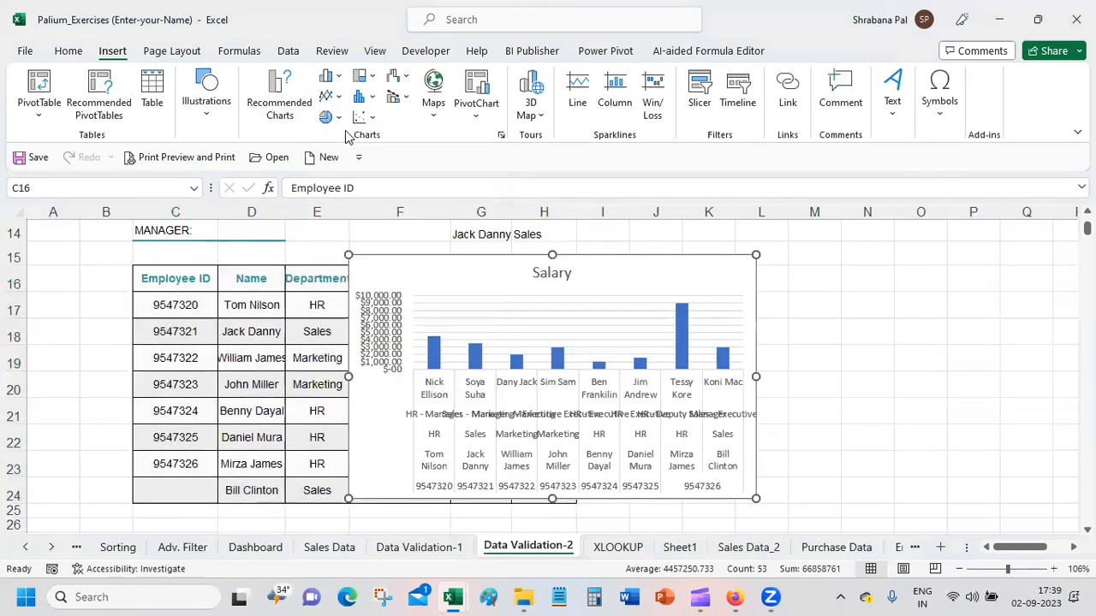
{"action": "left_click_drag", "start_coordinate": [622, 262], "coordinate": [888, 260]}
Step: Convert the employee data range C16:H24 into an Excel table with headers
{"action": "left_click", "coordinate": [158, 282]}
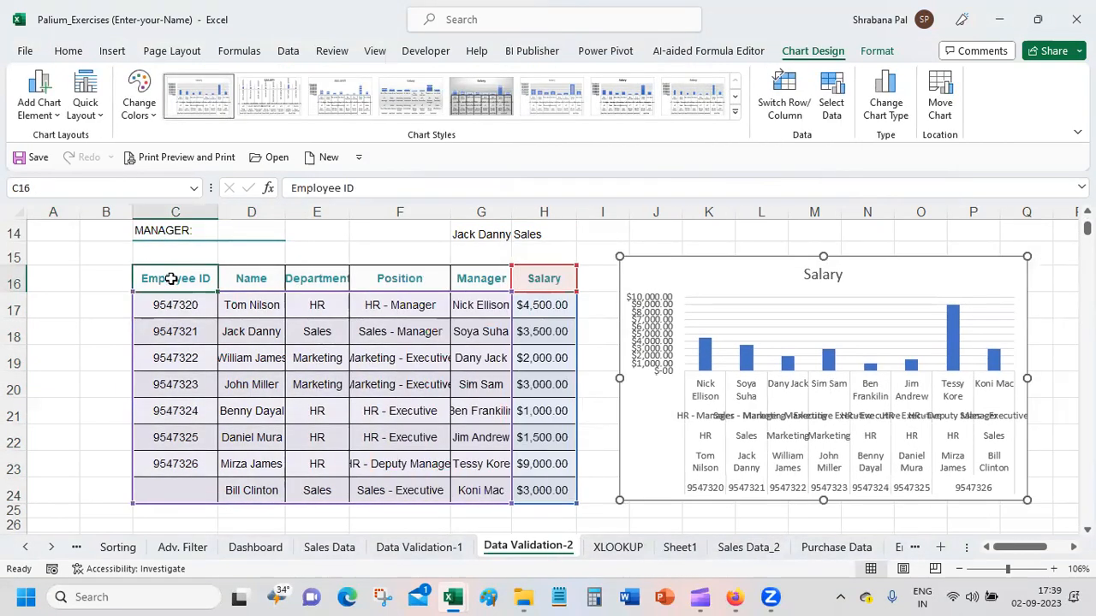
{"action": "key", "text": "ctrl+a"}
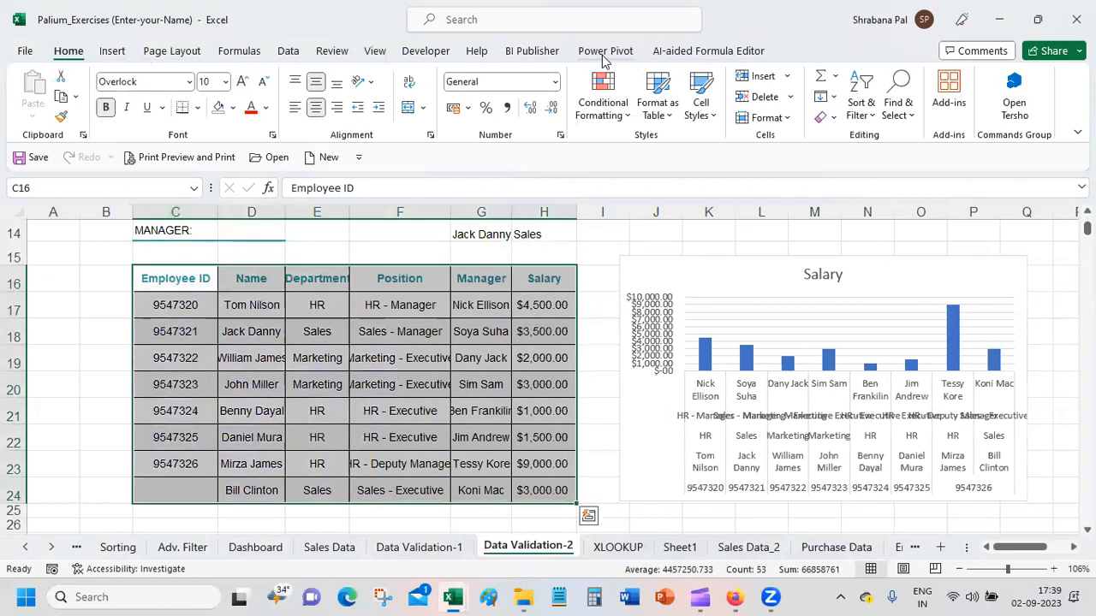
{"action": "left_click", "coordinate": [111, 53]}
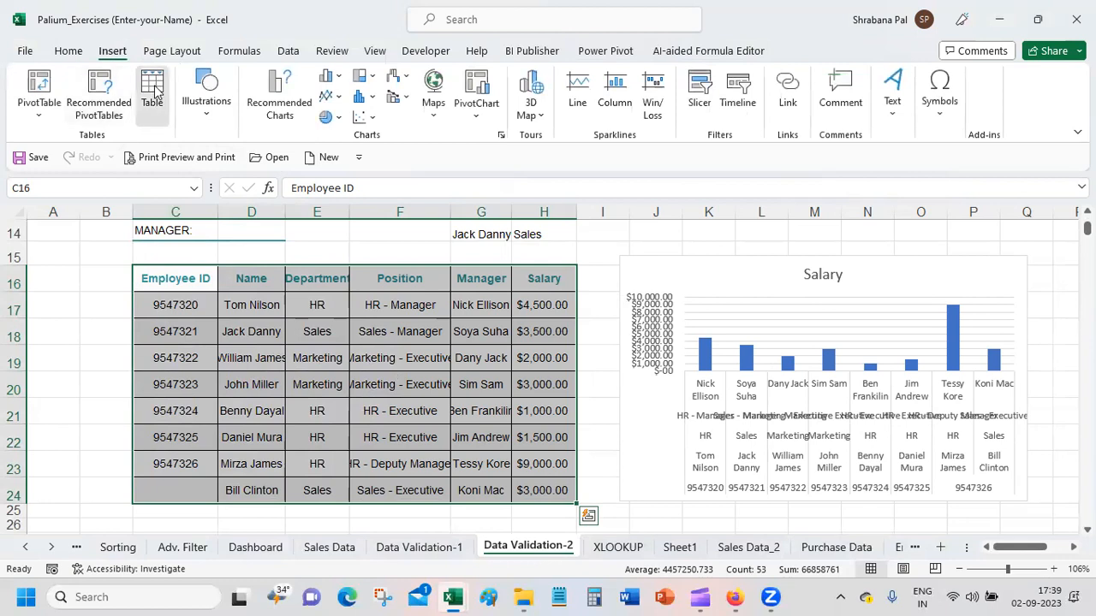
{"action": "left_click", "coordinate": [151, 93]}
{"action": "left_click", "coordinate": [681, 366]}
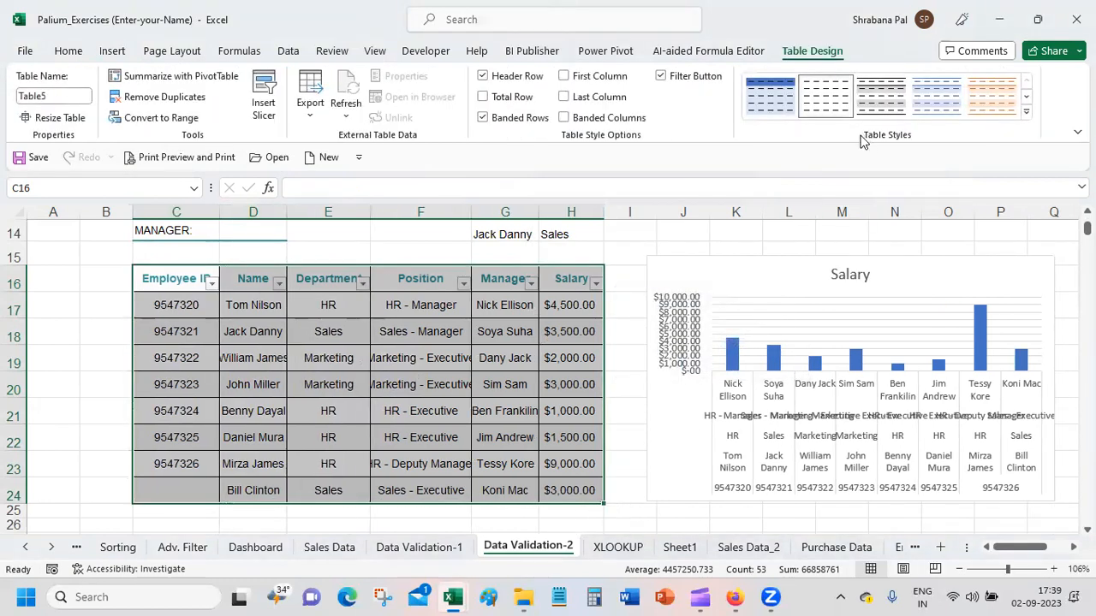
Step: Insert a Department slicer for the employee table and move it away from the chart to the Employee ID side
{"action": "left_click", "coordinate": [264, 103]}
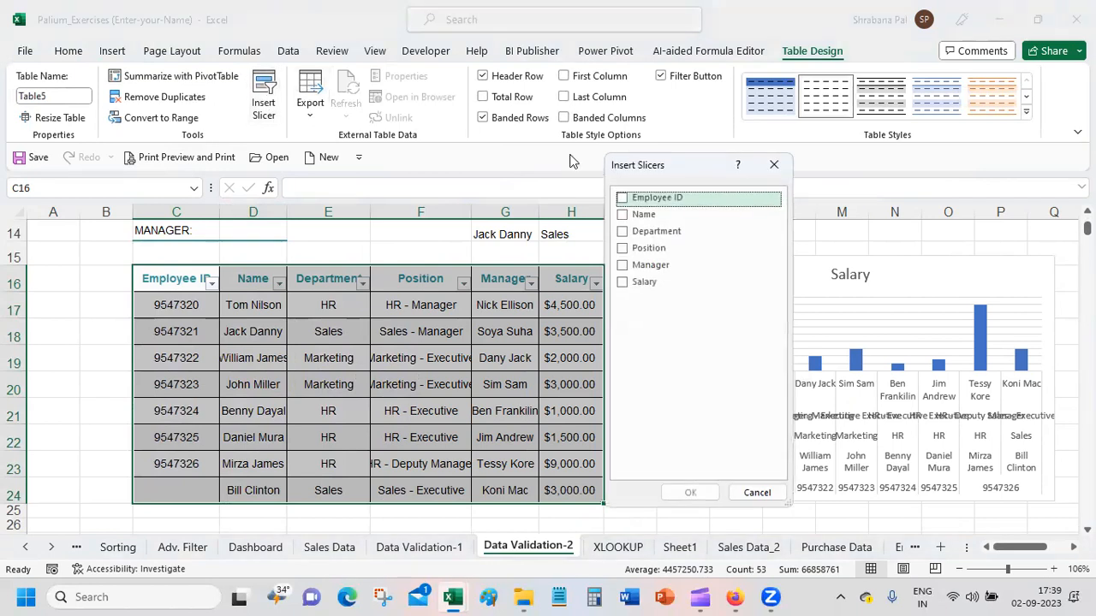
{"action": "left_click_drag", "start_coordinate": [633, 174], "coordinate": [70, 177]}
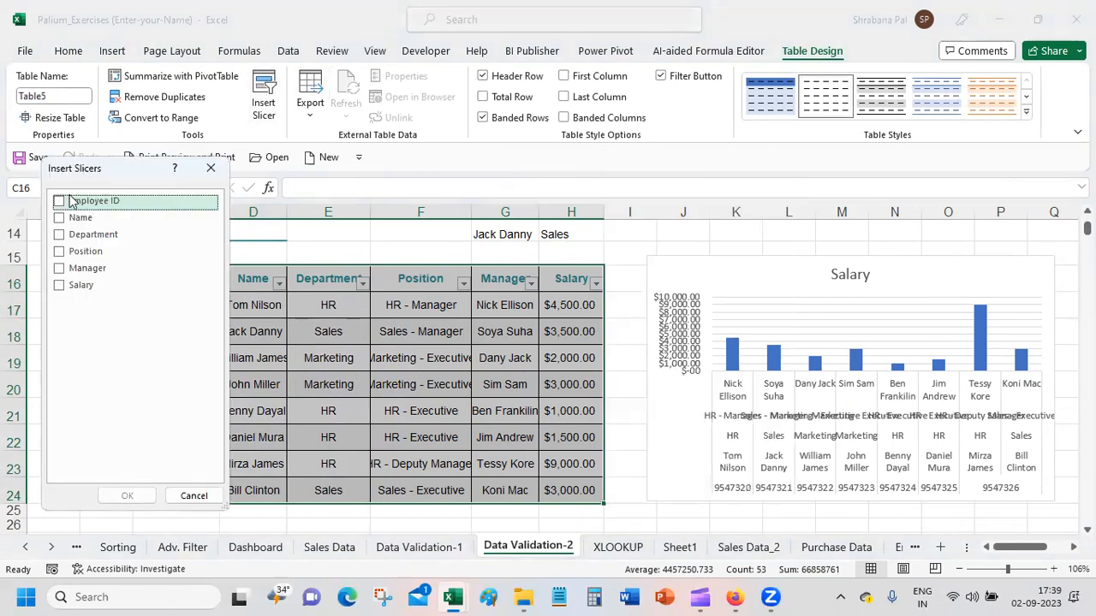
{"action": "left_click", "coordinate": [58, 234]}
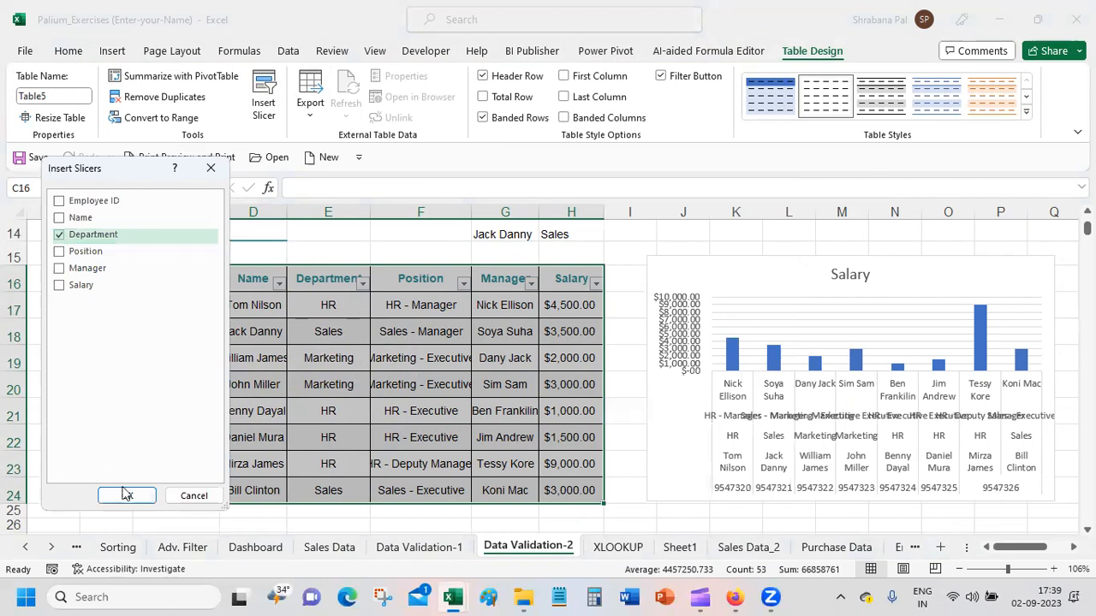
{"action": "left_click", "coordinate": [124, 495]}
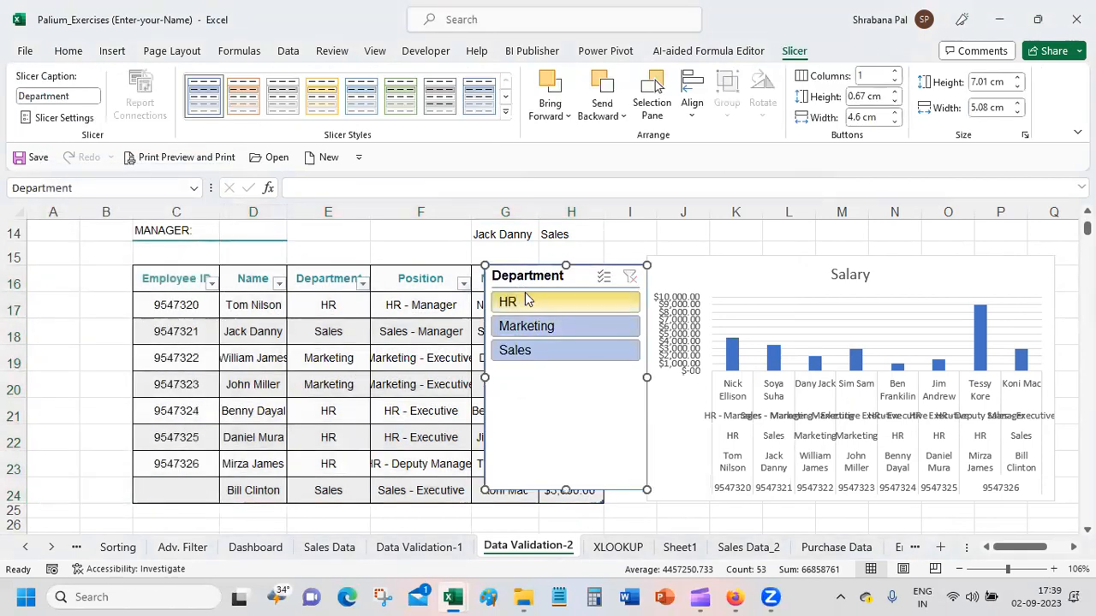
{"action": "left_click_drag", "start_coordinate": [490, 272], "coordinate": [32, 270]}
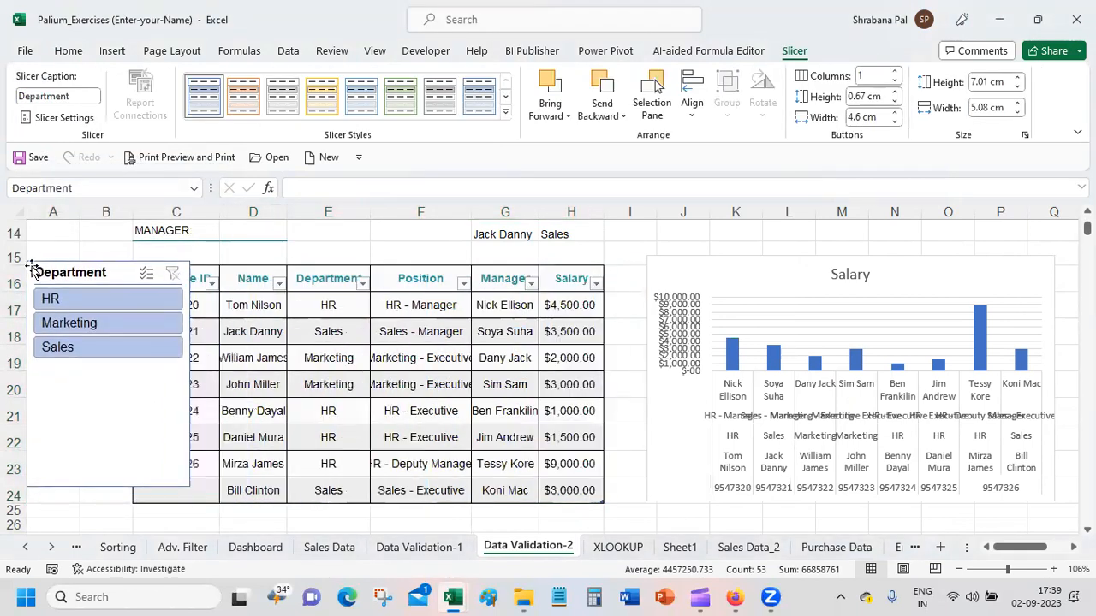
Step: Filter the employee table with the Department slicer by HR, Marketing and Sales in turn, and multi-select Marketing together with Sales
{"action": "left_click", "coordinate": [66, 305]}
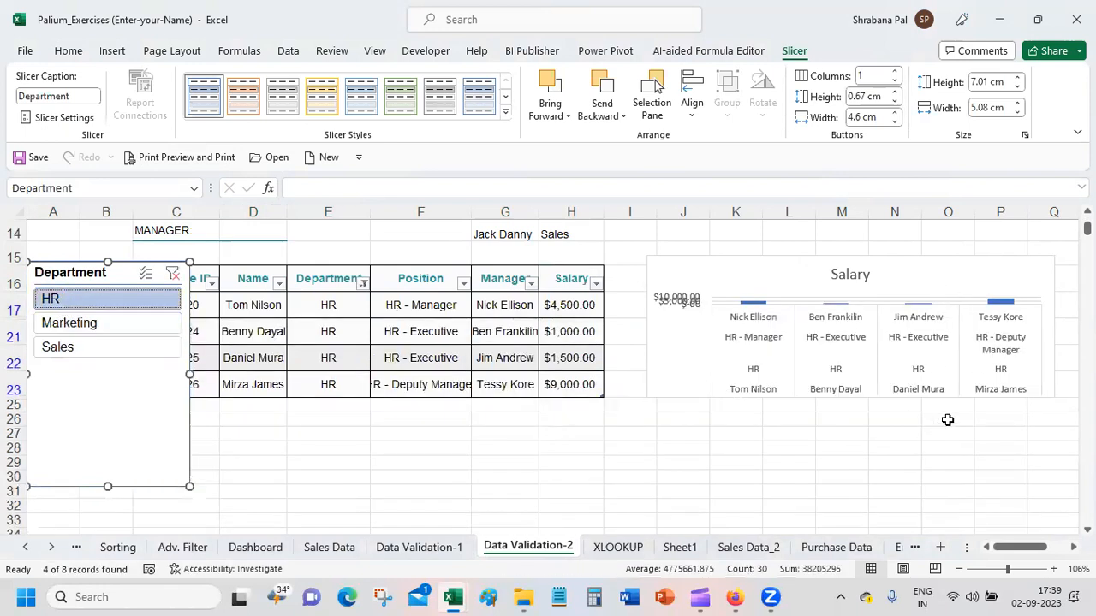
{"action": "left_click", "coordinate": [171, 274]}
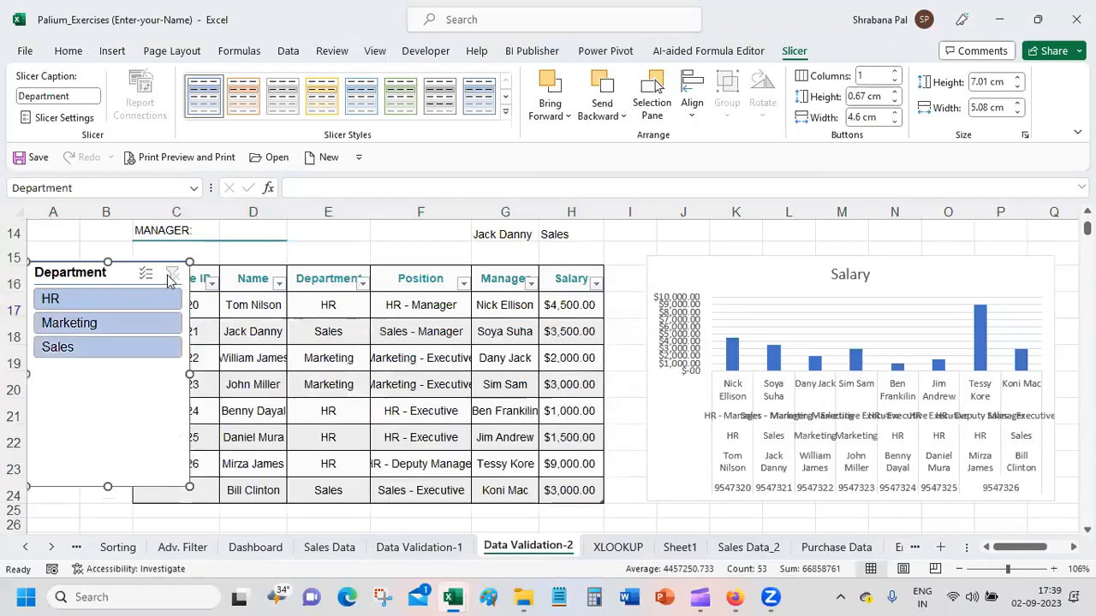
{"action": "left_click", "coordinate": [99, 322]}
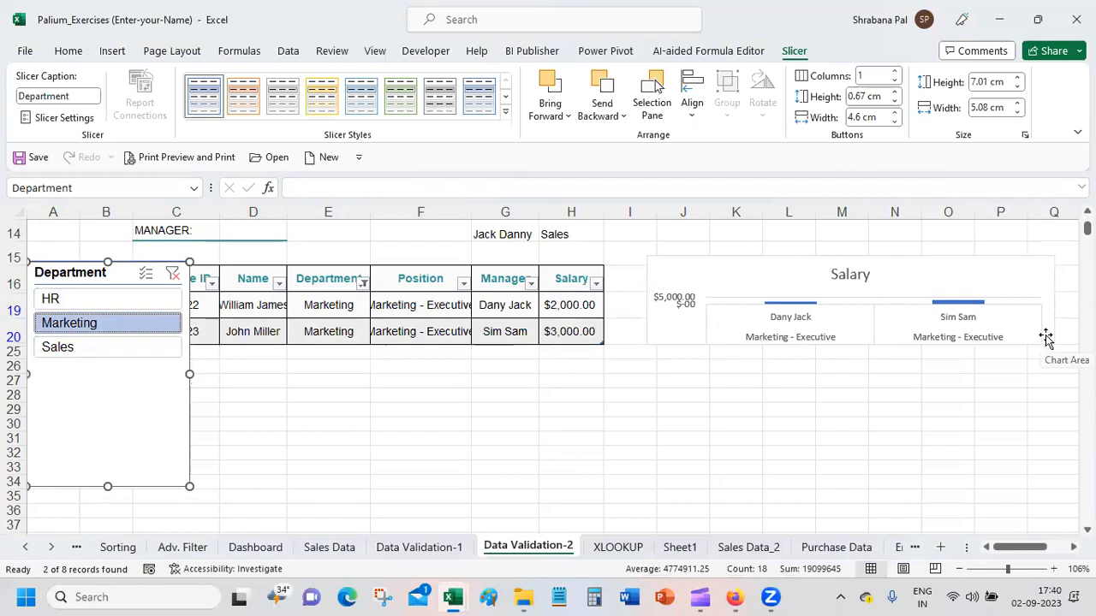
{"action": "left_click", "coordinate": [84, 351]}
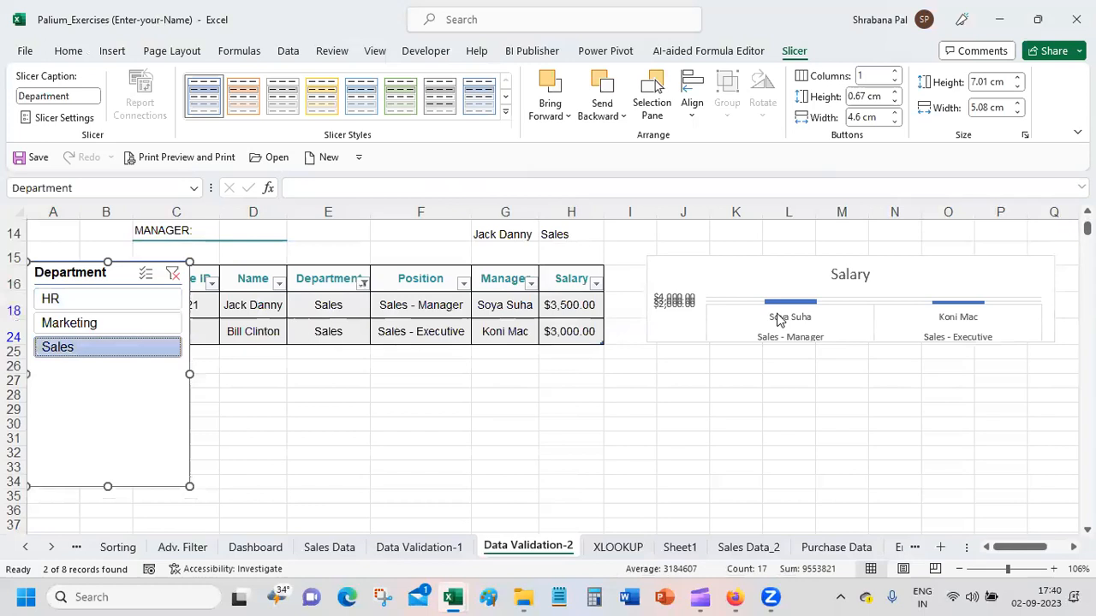
{"action": "left_click", "coordinate": [145, 272]}
{"action": "left_click", "coordinate": [100, 322]}
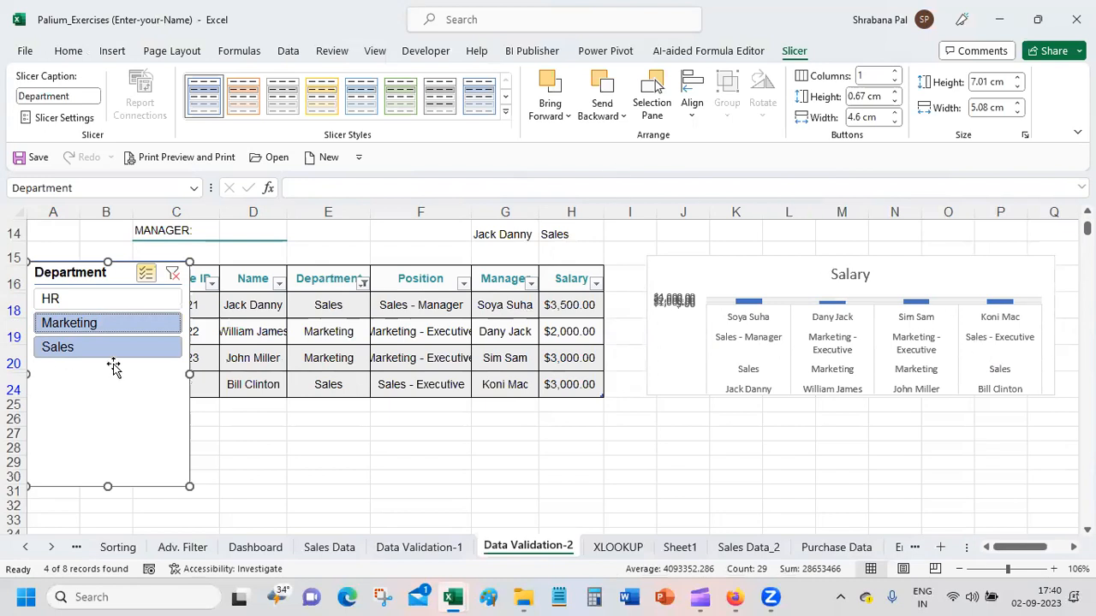
Step: Enlarge the Salary chart beside the employee table by extending its upper corner outward and its lower edge downward
{"action": "left_click", "coordinate": [707, 254]}
{"action": "left_click", "coordinate": [714, 262]}
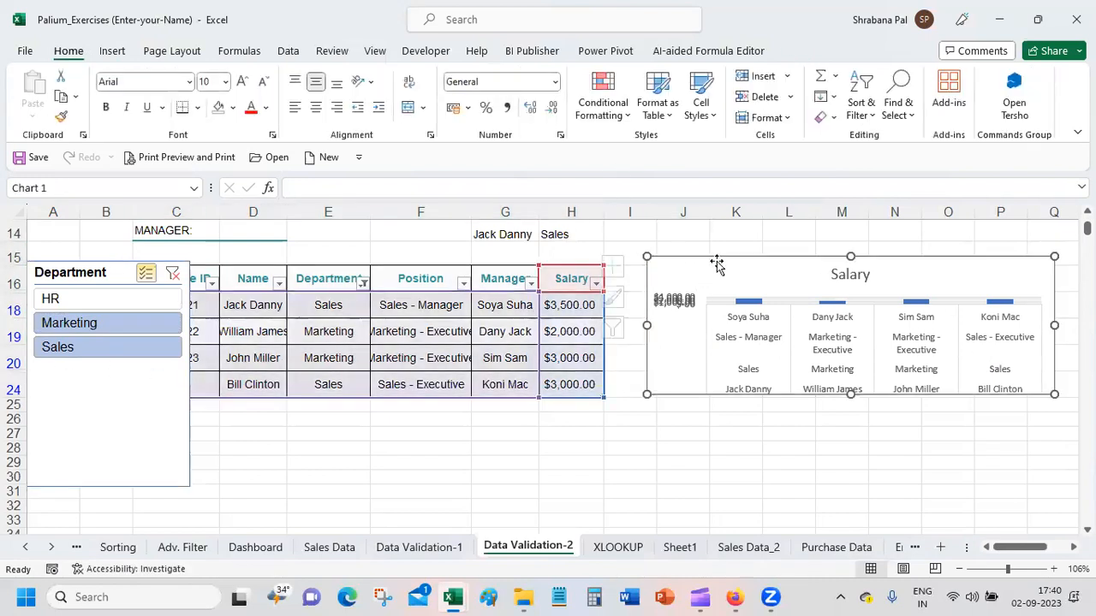
{"action": "left_click_drag", "start_coordinate": [645, 255], "coordinate": [614, 223]}
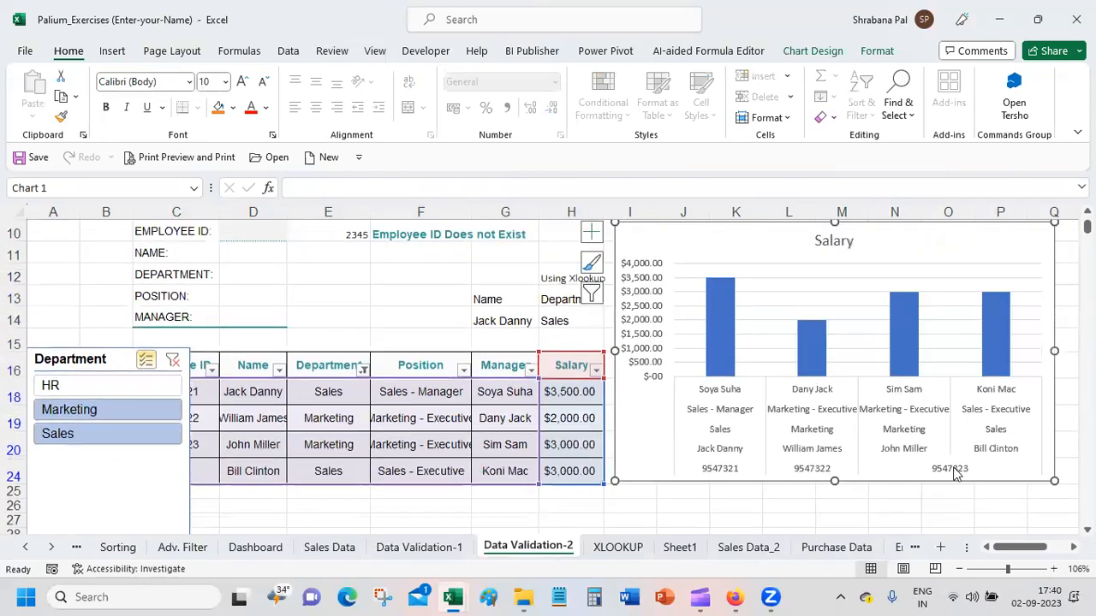
{"action": "left_click_drag", "start_coordinate": [834, 482], "coordinate": [837, 523]}
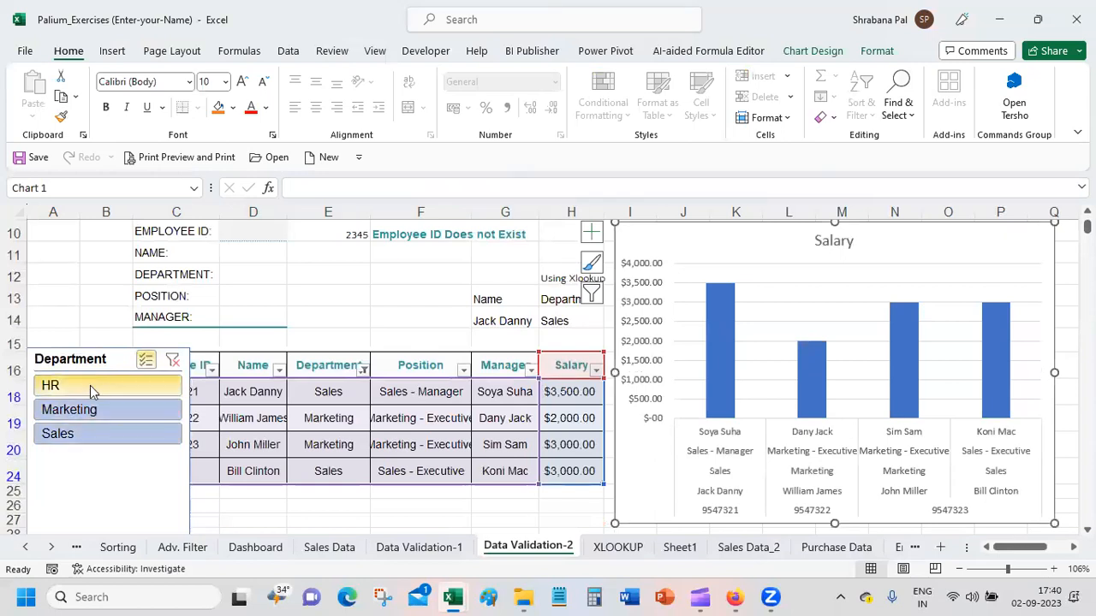
Step: Clear the Department slicer's filter and filter the employee table to HR only
{"action": "left_click", "coordinate": [173, 363]}
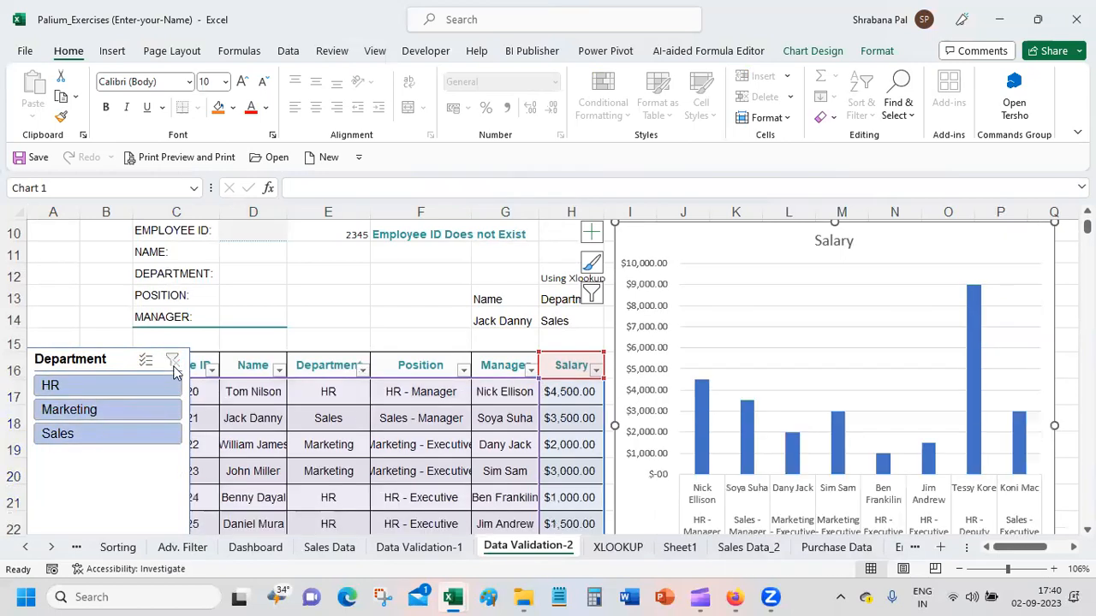
{"action": "left_click", "coordinate": [79, 389]}
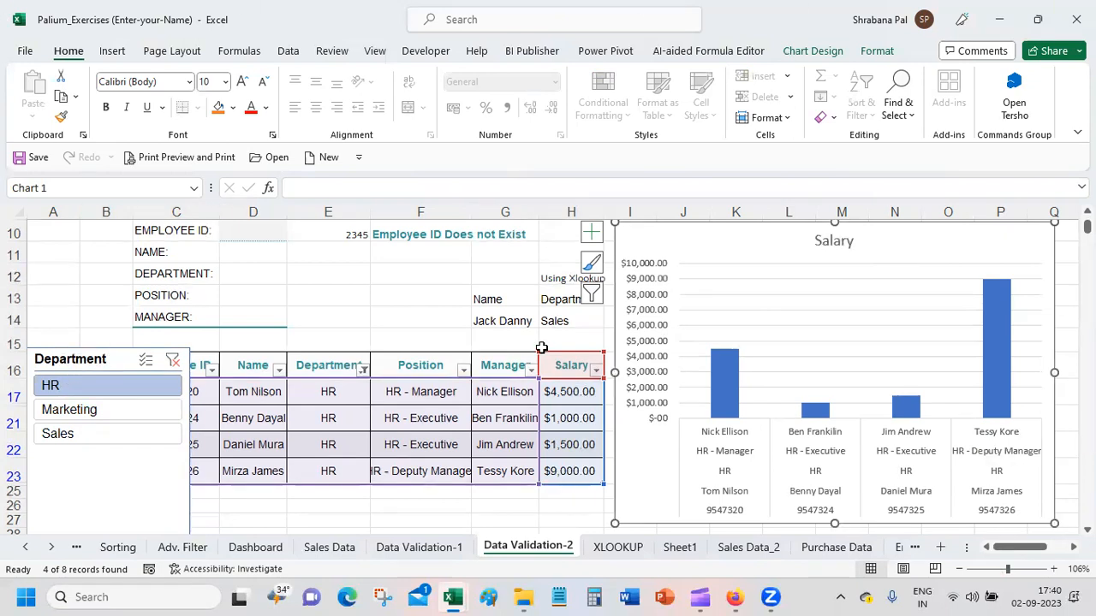
{"action": "left_click", "coordinate": [116, 359]}
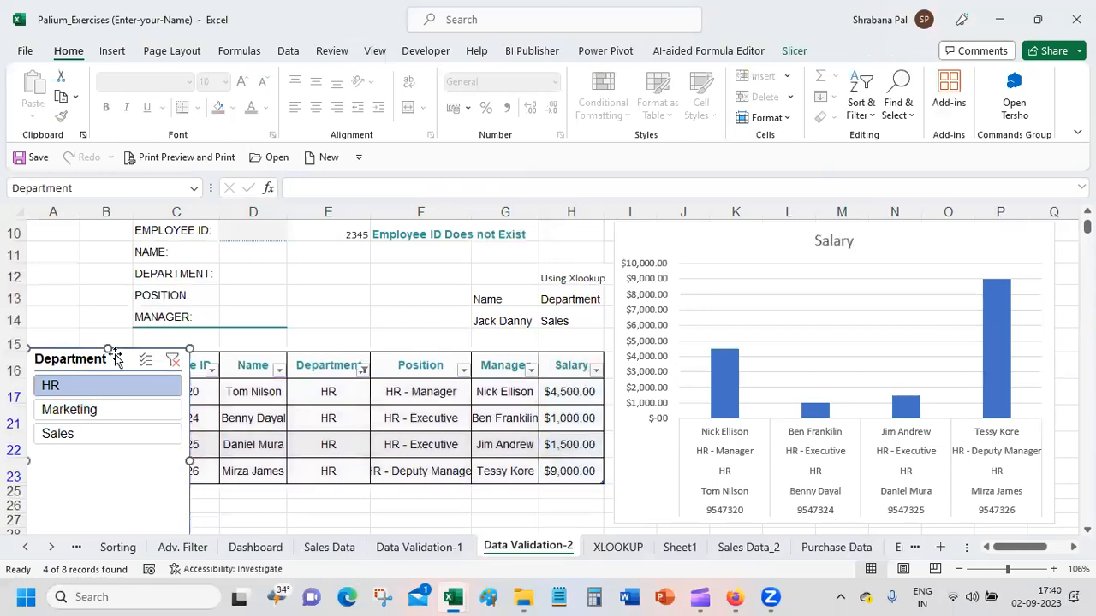
{"action": "right_click", "coordinate": [528, 547]}
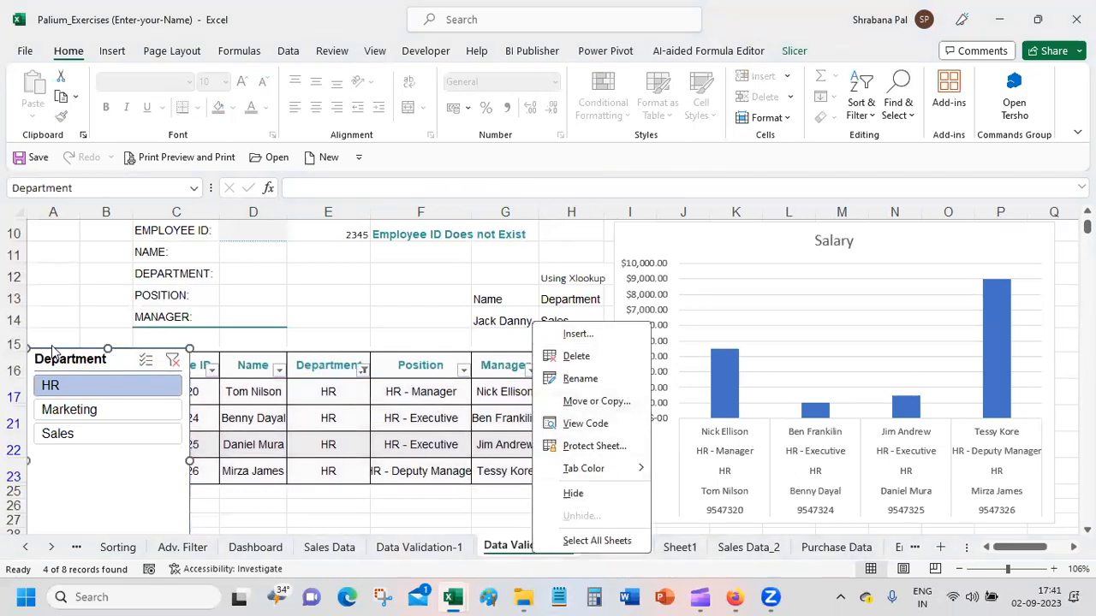
Step: Move the Salary chart from Data Validation-2 to a new sheet named Chart2
{"action": "left_click", "coordinate": [729, 227]}
{"action": "left_click", "coordinate": [731, 227]}
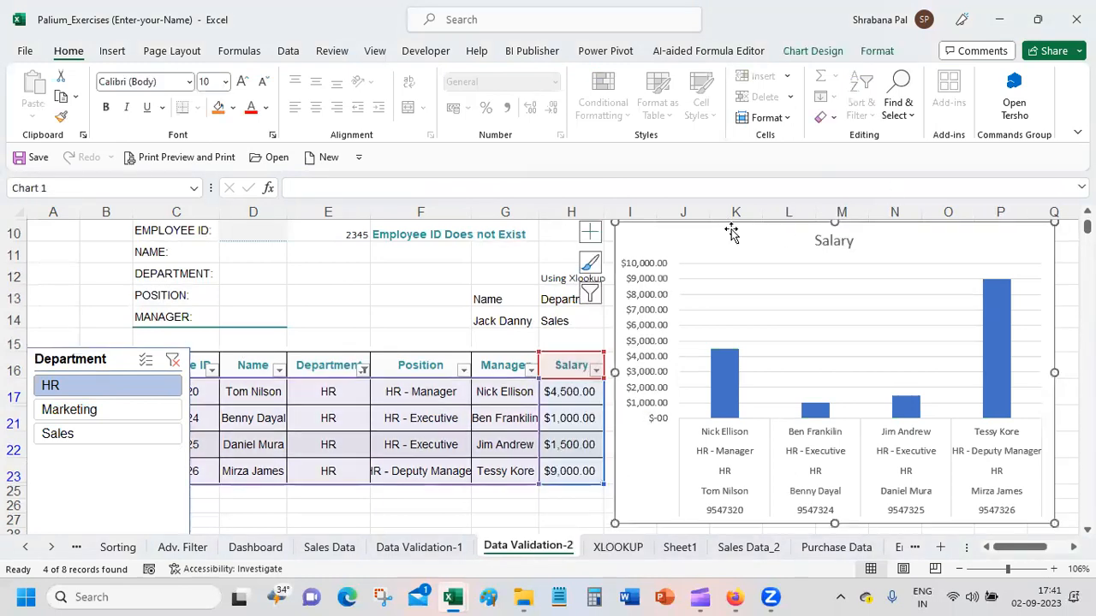
{"action": "right_click", "coordinate": [733, 233]}
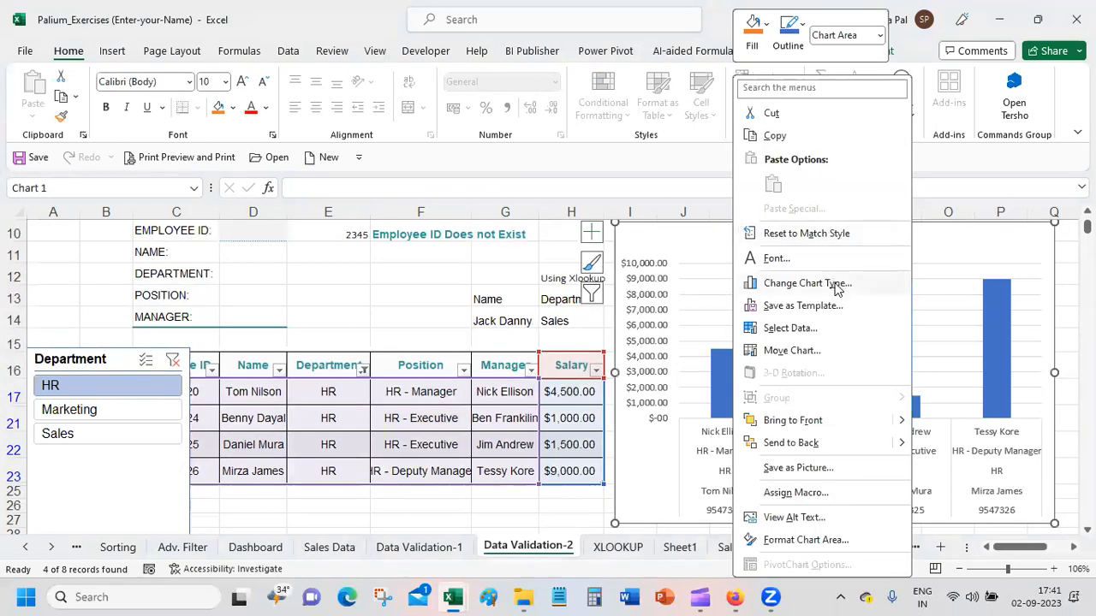
{"action": "left_click", "coordinate": [791, 351]}
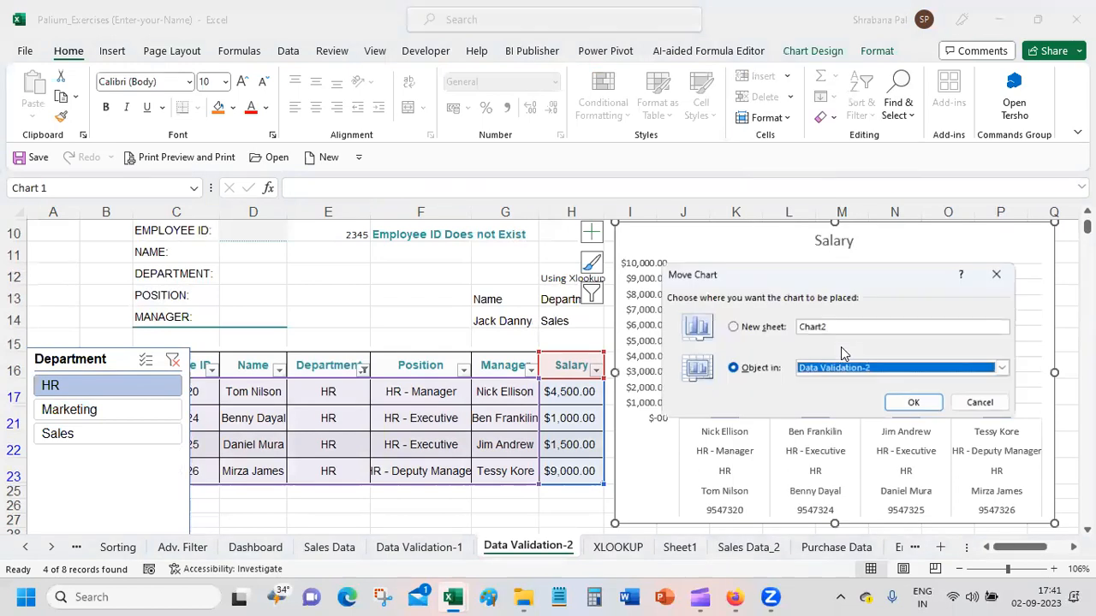
{"action": "left_click", "coordinate": [744, 330]}
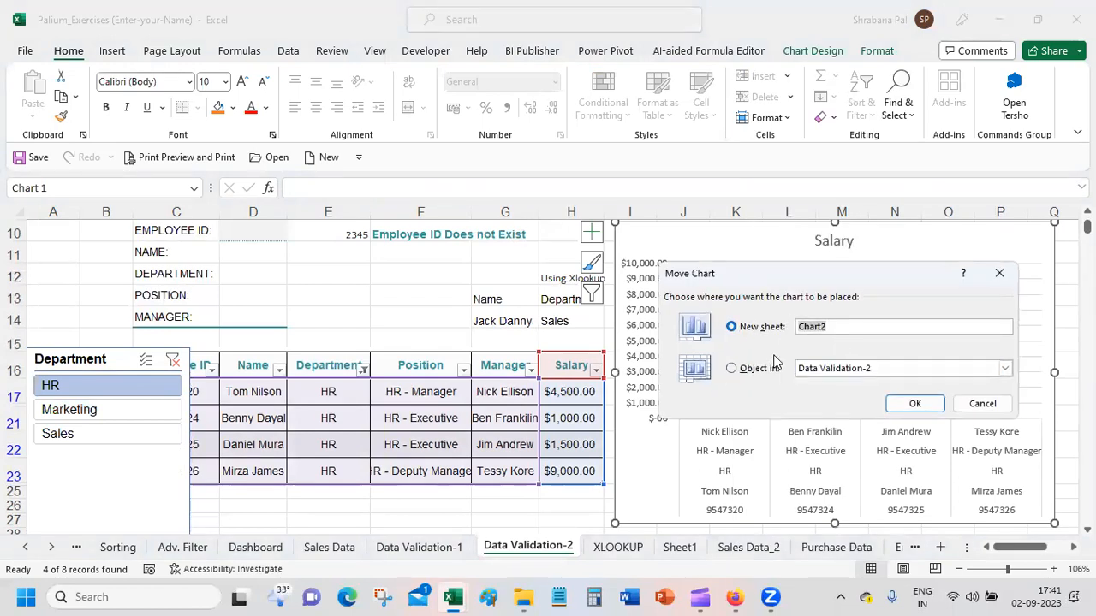
{"action": "left_click", "coordinate": [915, 404]}
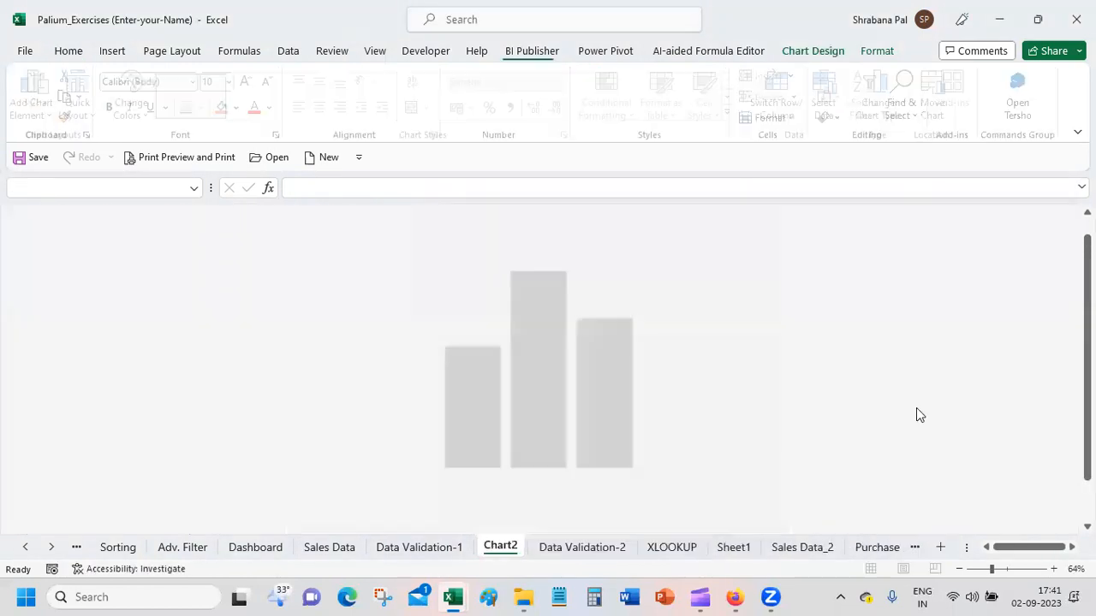
Step: Cut the Department slicer from Data Validation-2, paste it onto Chart2 and place it below the chart title between the tall columns
{"action": "left_click", "coordinate": [419, 547]}
{"action": "left_click", "coordinate": [599, 550]}
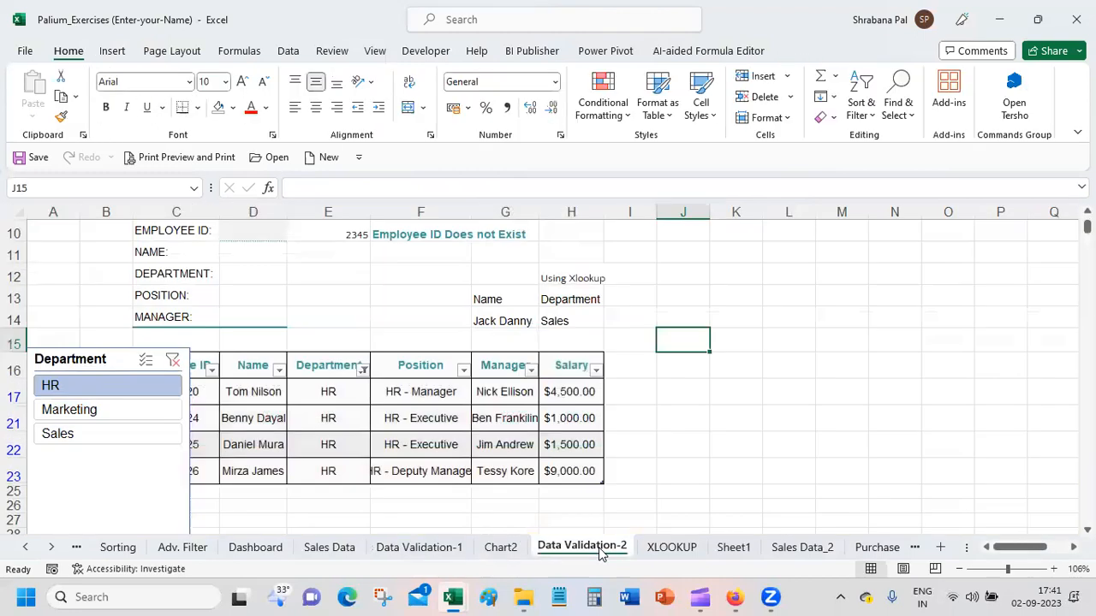
{"action": "left_click", "coordinate": [120, 359]}
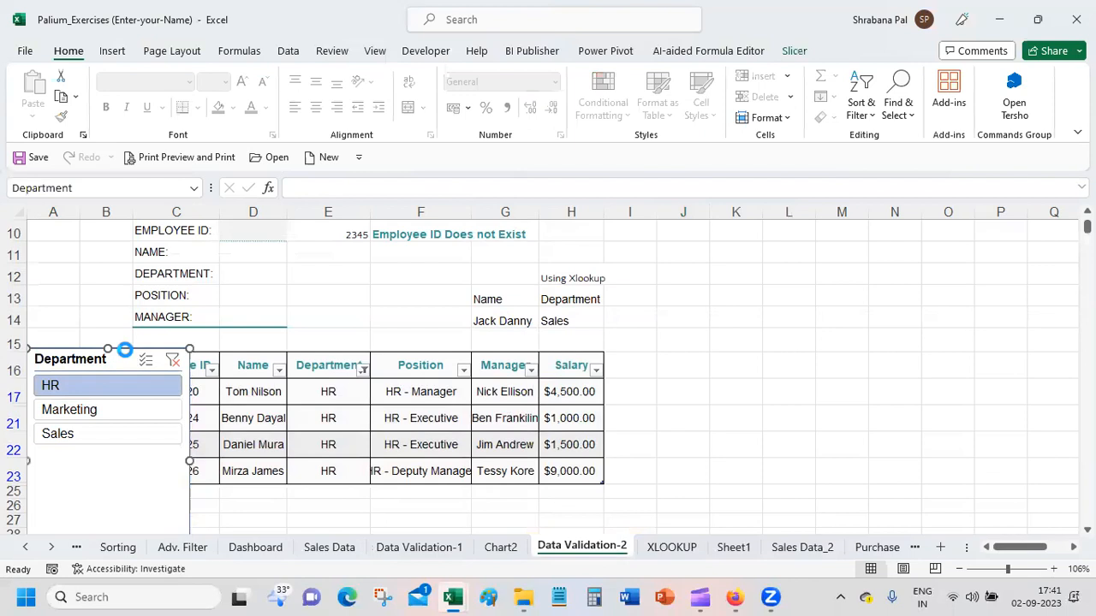
{"action": "key", "text": "Delete"}
{"action": "left_click", "coordinate": [500, 549]}
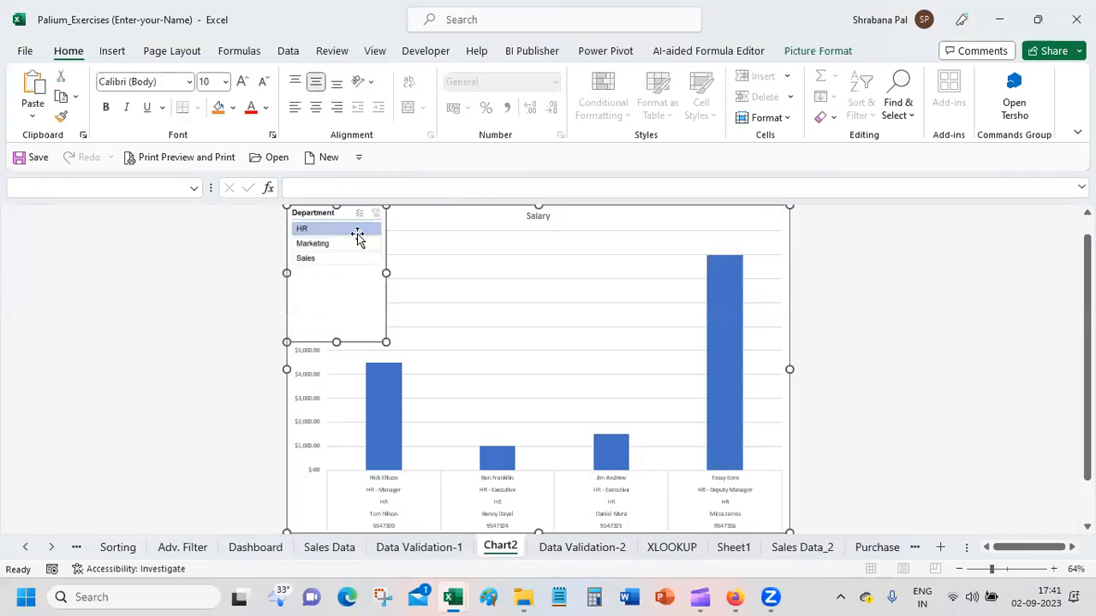
{"action": "left_click_drag", "start_coordinate": [360, 213], "coordinate": [637, 238]}
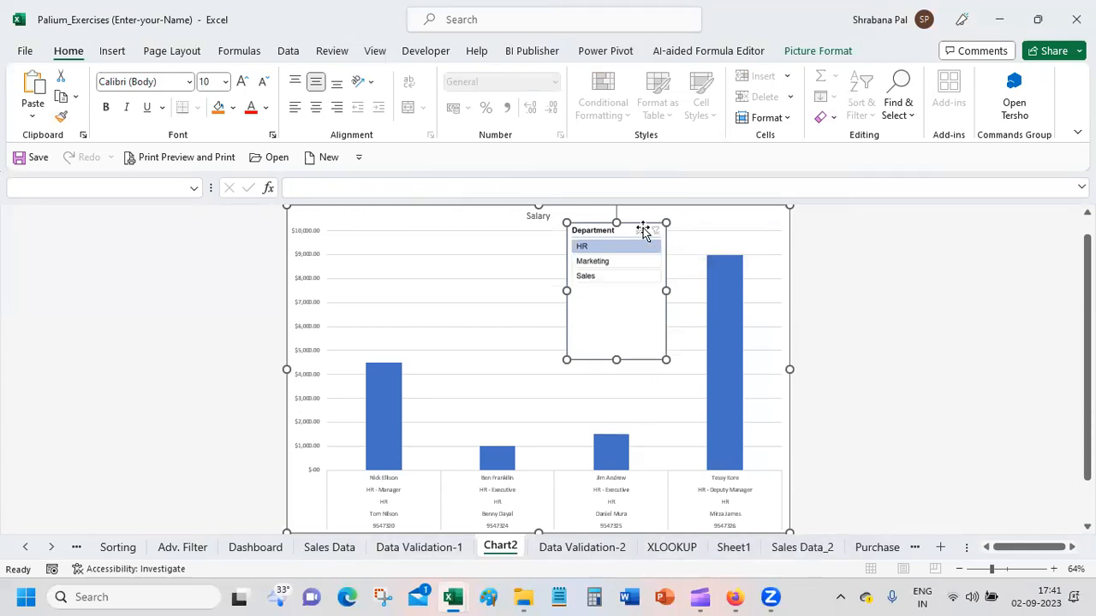
Step: Remove the pasted Department slicer picture from the Chart2 sheet
{"action": "right_click", "coordinate": [642, 226]}
{"action": "left_click", "coordinate": [685, 253]}
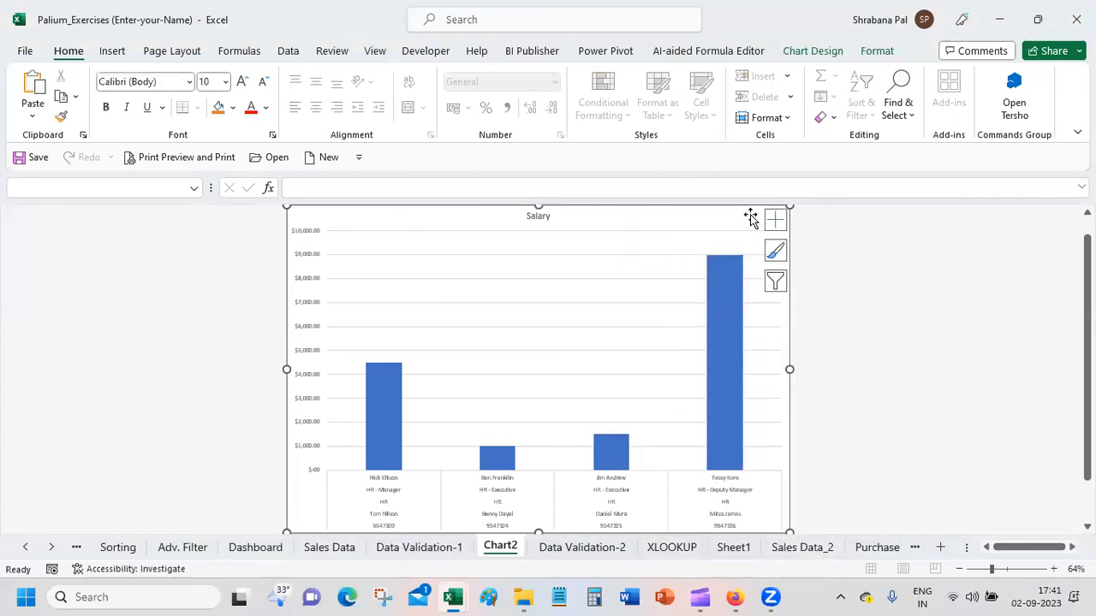
{"action": "left_click", "coordinate": [938, 391]}
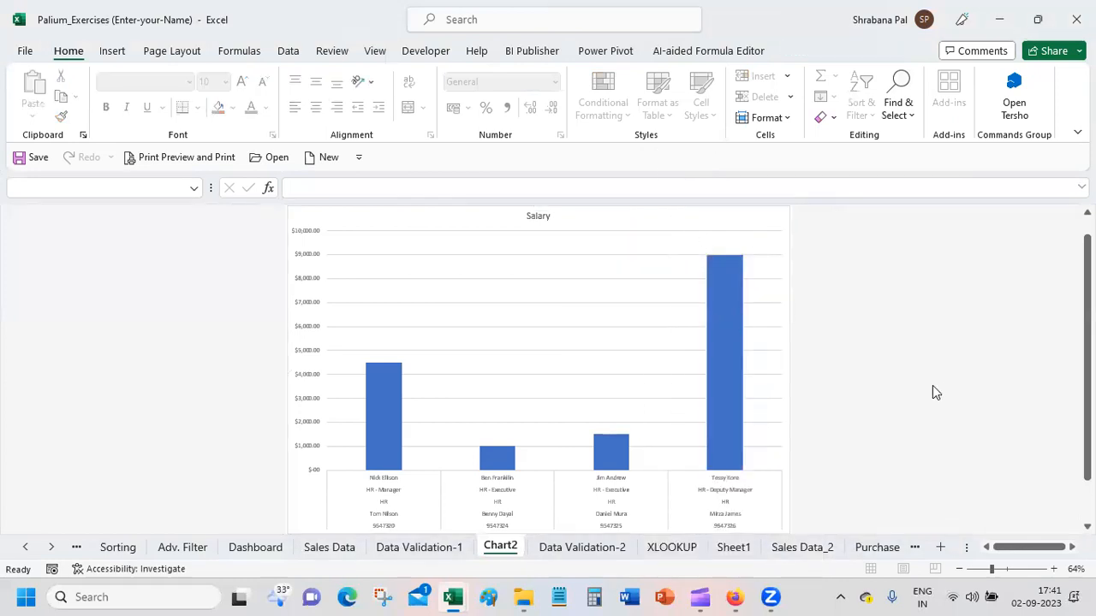
Step: Return to Data Validation-2 and reset the employee table's Department filter to Select All
{"action": "left_click", "coordinate": [650, 547]}
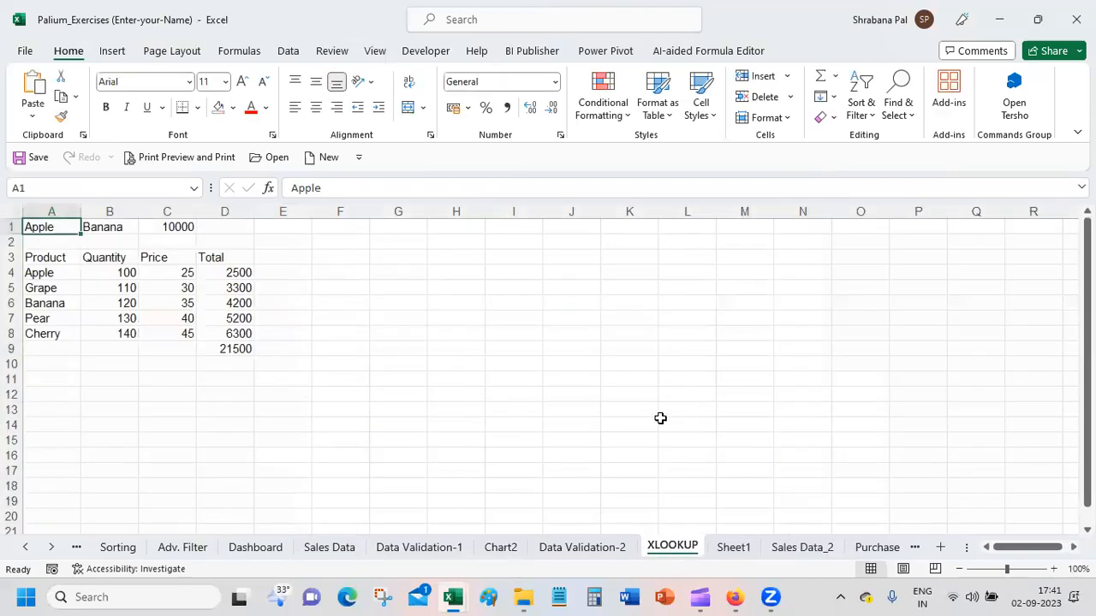
{"action": "left_click", "coordinate": [599, 547]}
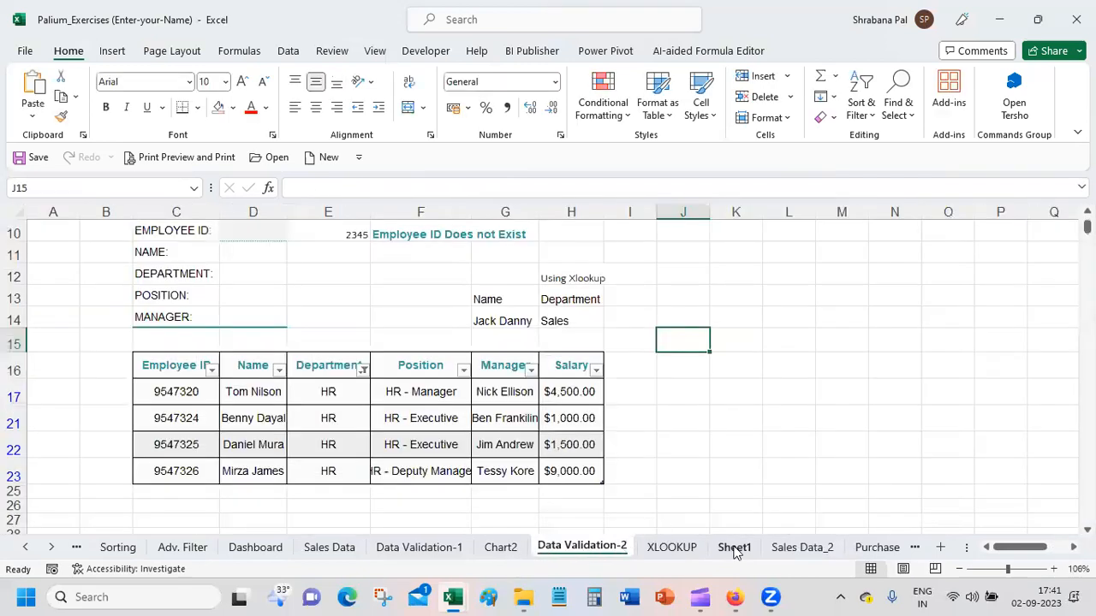
{"action": "left_click_drag", "start_coordinate": [163, 364], "coordinate": [588, 471]}
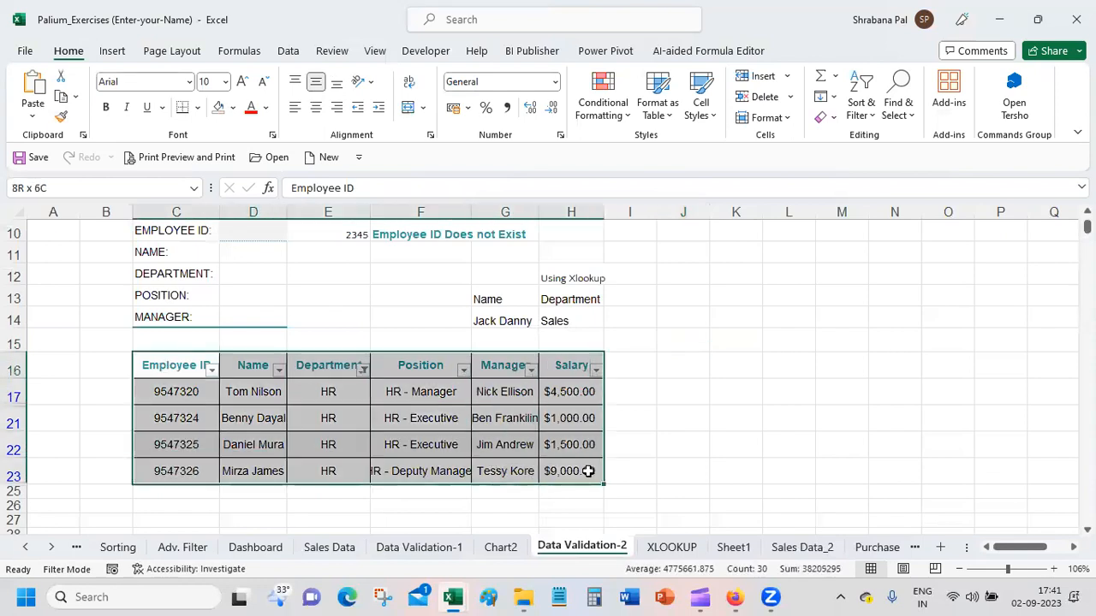
{"action": "left_click", "coordinate": [363, 369]}
{"action": "left_click", "coordinate": [219, 211]}
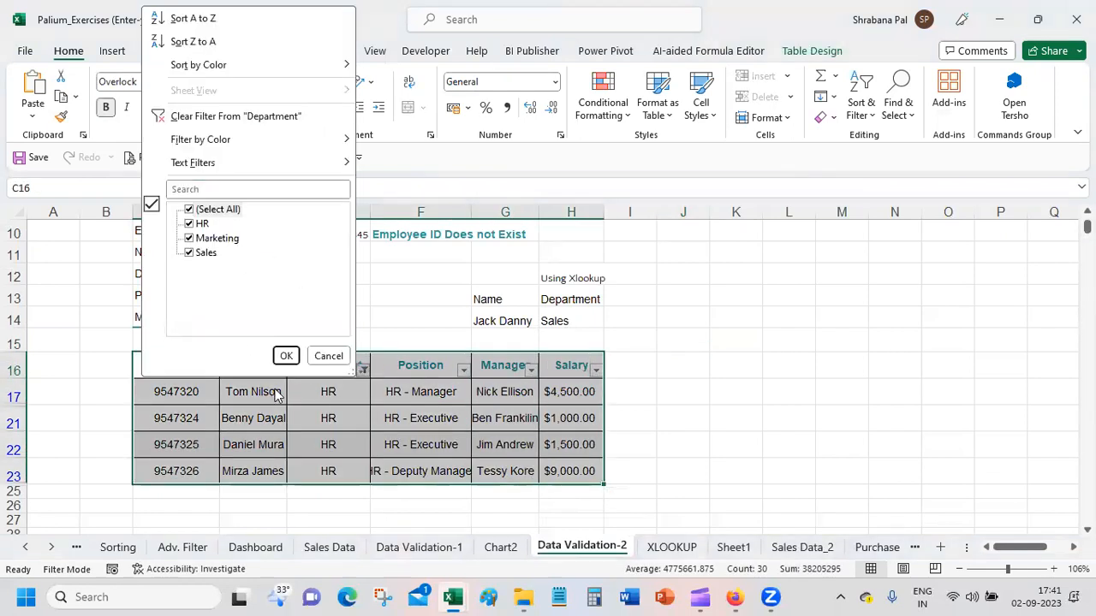
{"action": "left_click", "coordinate": [286, 356]}
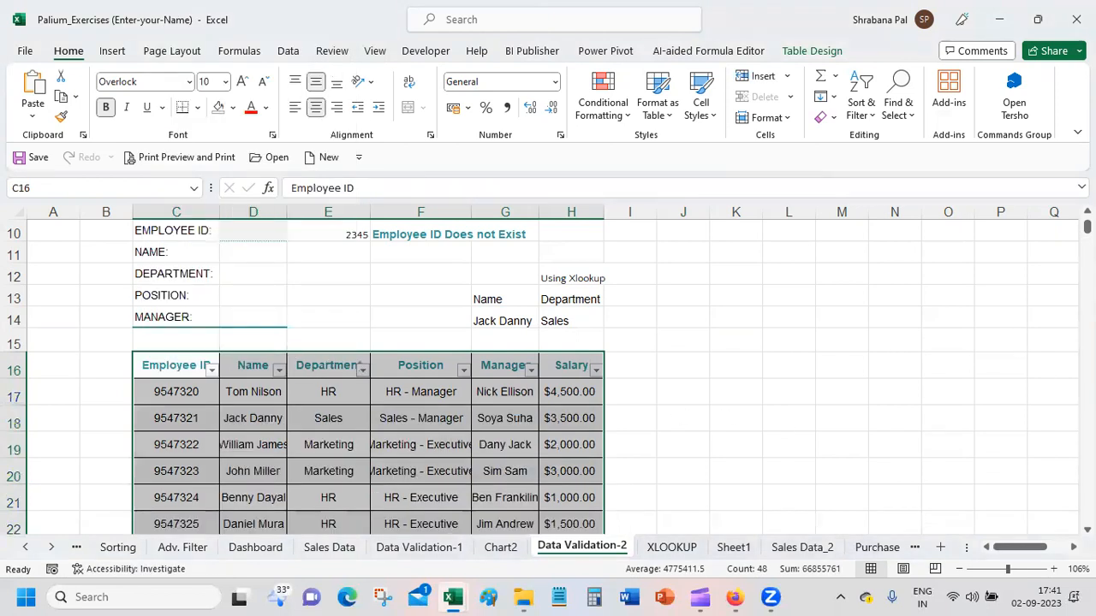
Step: Insert the recommended Clustered Column chart from the full employee table C16:H24 and place it beside the Salary column
{"action": "scroll", "coordinate": [548, 368], "scroll_direction": "down", "scroll_amount": 4}
{"action": "scroll", "coordinate": [548, 368], "scroll_direction": "up", "scroll_amount": 2}
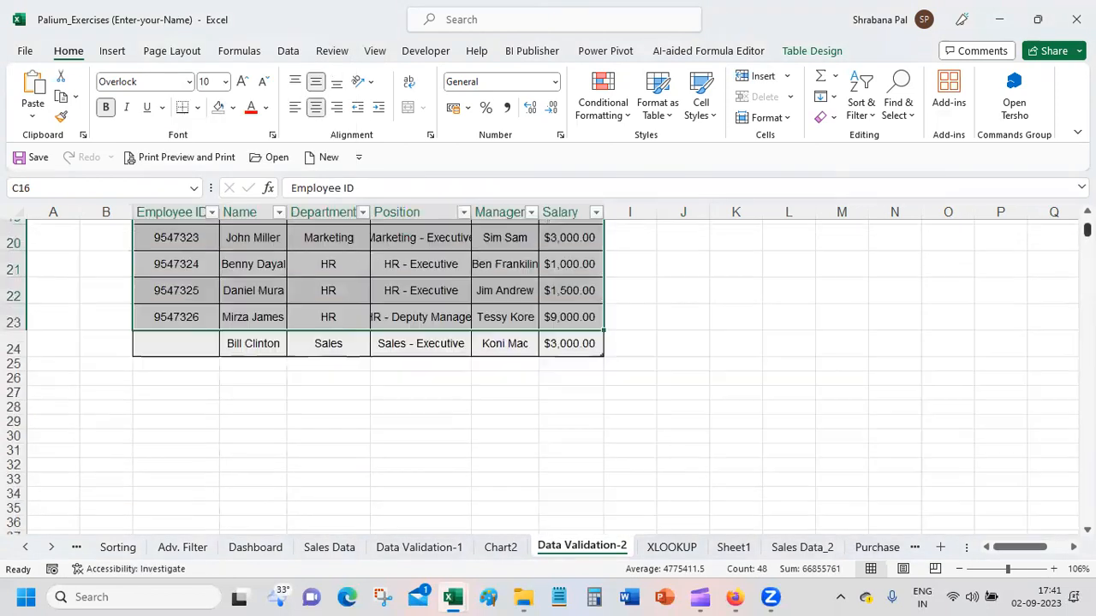
{"action": "left_click_drag", "start_coordinate": [604, 404], "coordinate": [563, 420]}
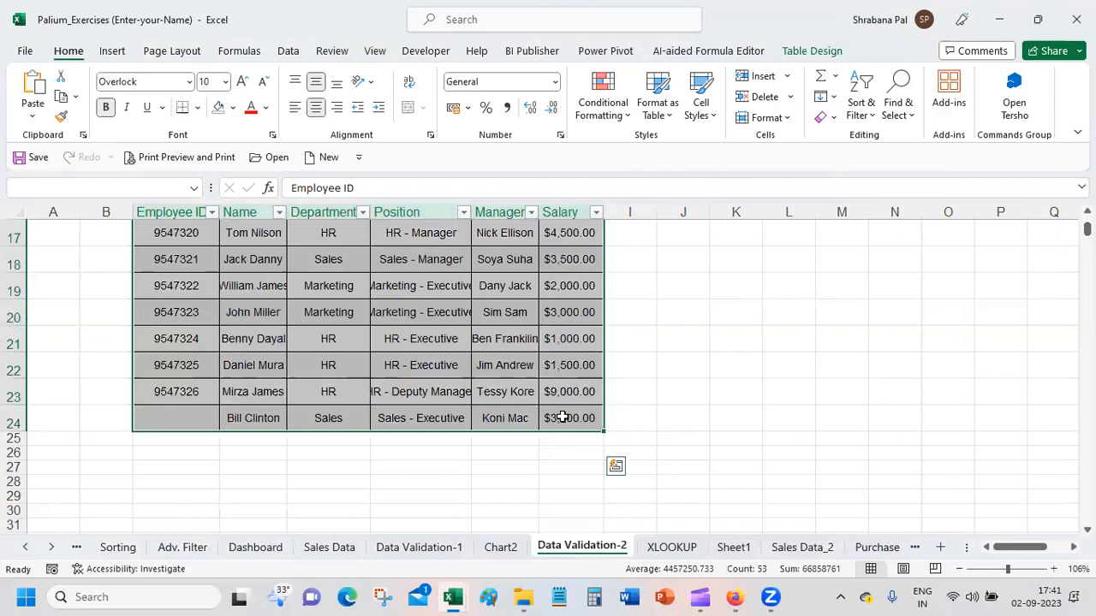
{"action": "left_click", "coordinate": [111, 51]}
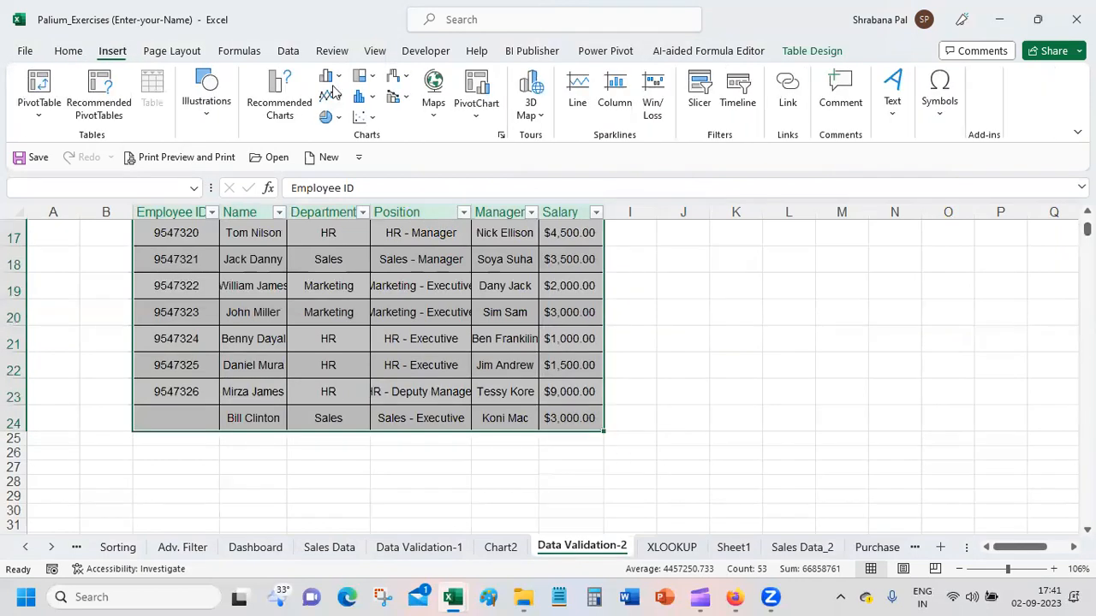
{"action": "left_click", "coordinate": [292, 116]}
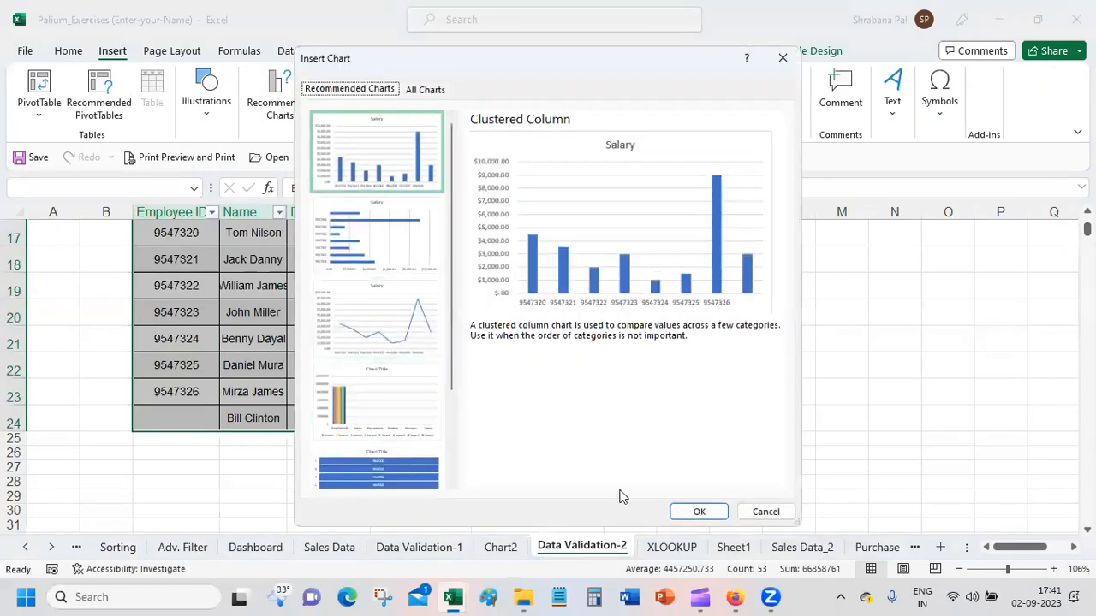
{"action": "left_click", "coordinate": [699, 512]}
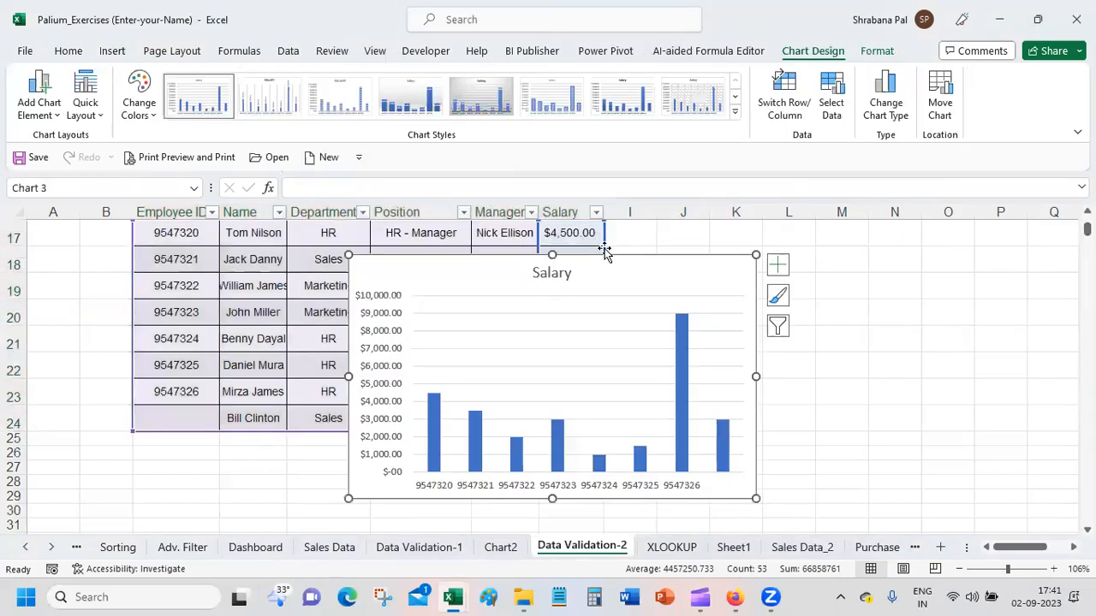
{"action": "left_click_drag", "start_coordinate": [620, 257], "coordinate": [904, 251]}
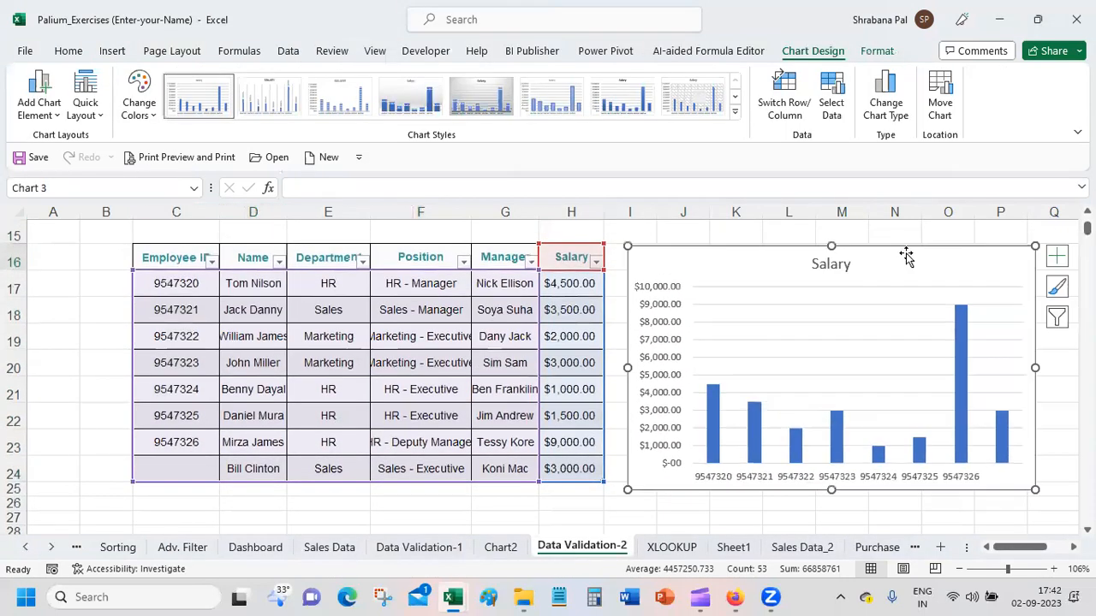
{"action": "left_click", "coordinate": [596, 514]}
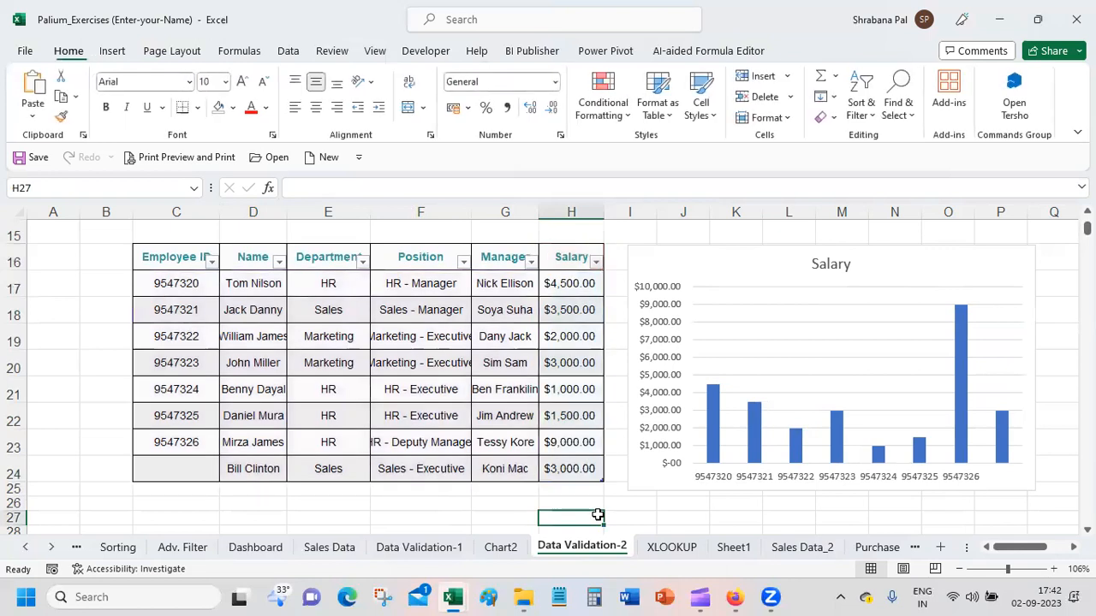
Step: Copy the Salary column chart from Data Validation-2 and paste it at A1 of a newly inserted worksheet
{"action": "left_click", "coordinate": [784, 248]}
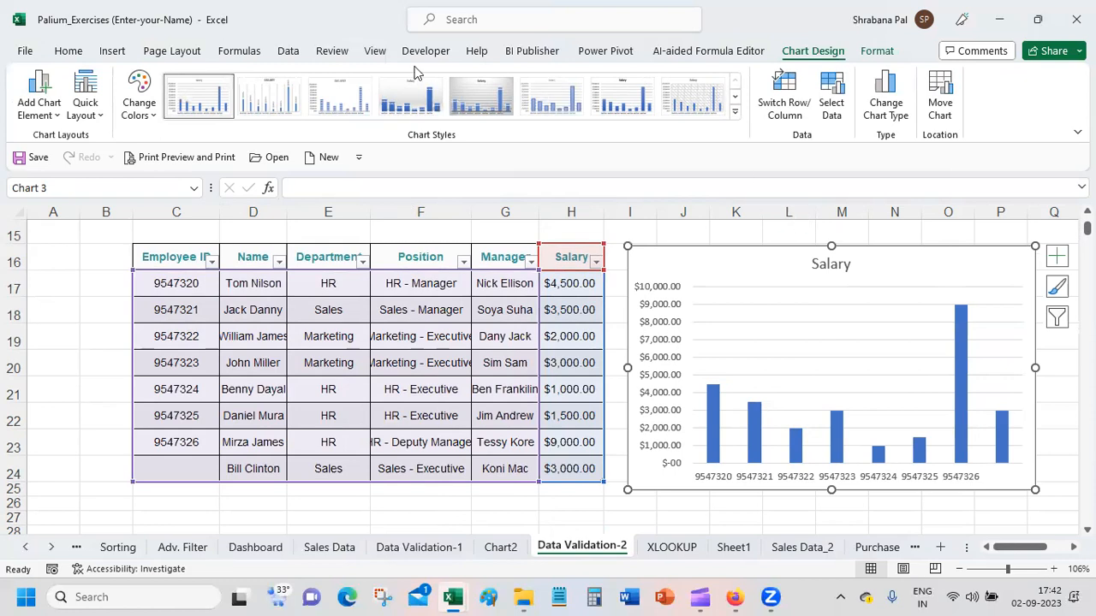
{"action": "right_click", "coordinate": [575, 546]}
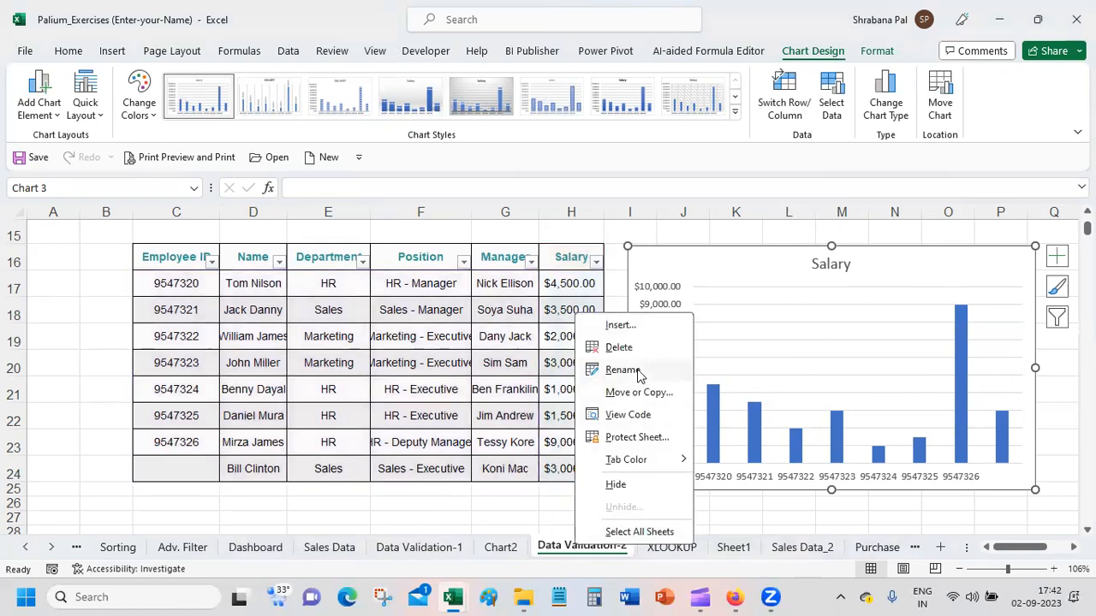
{"action": "left_click", "coordinate": [621, 325]}
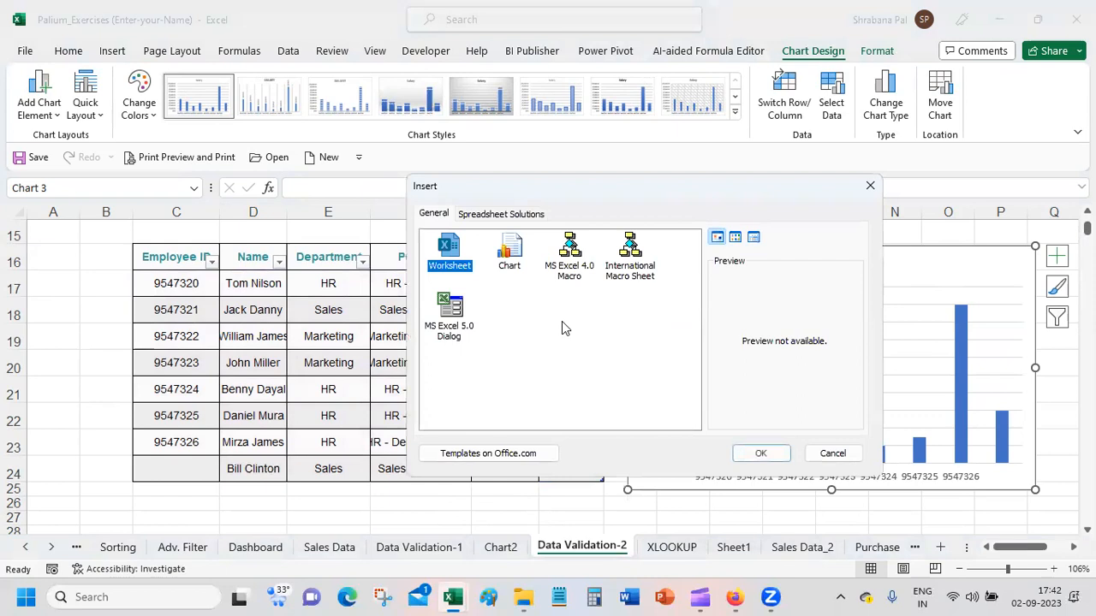
{"action": "double_click", "coordinate": [449, 249]}
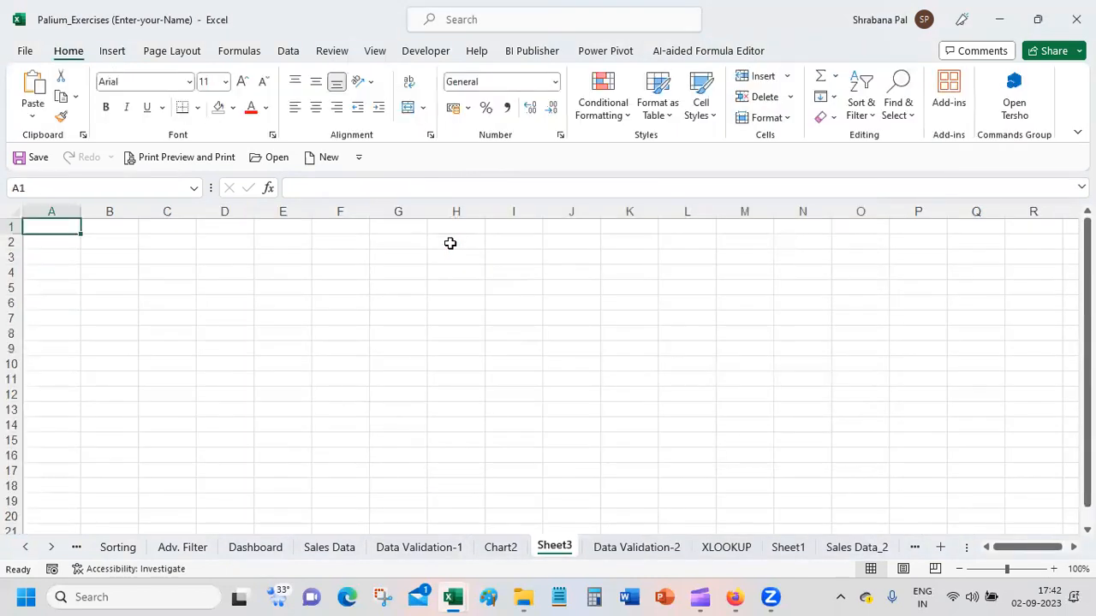
{"action": "key", "text": "ctrl+v"}
{"action": "left_click", "coordinate": [693, 372]}
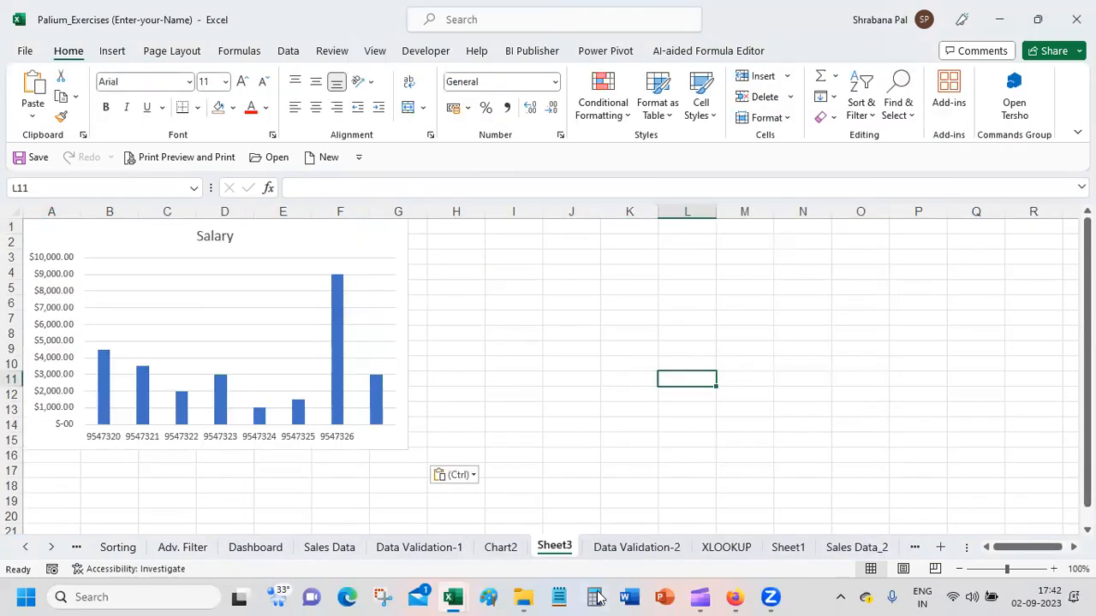
Step: Rename the new chart worksheet as Dashboard2
{"action": "double_click", "coordinate": [554, 548]}
{"action": "type", "text": "Dashboar"}
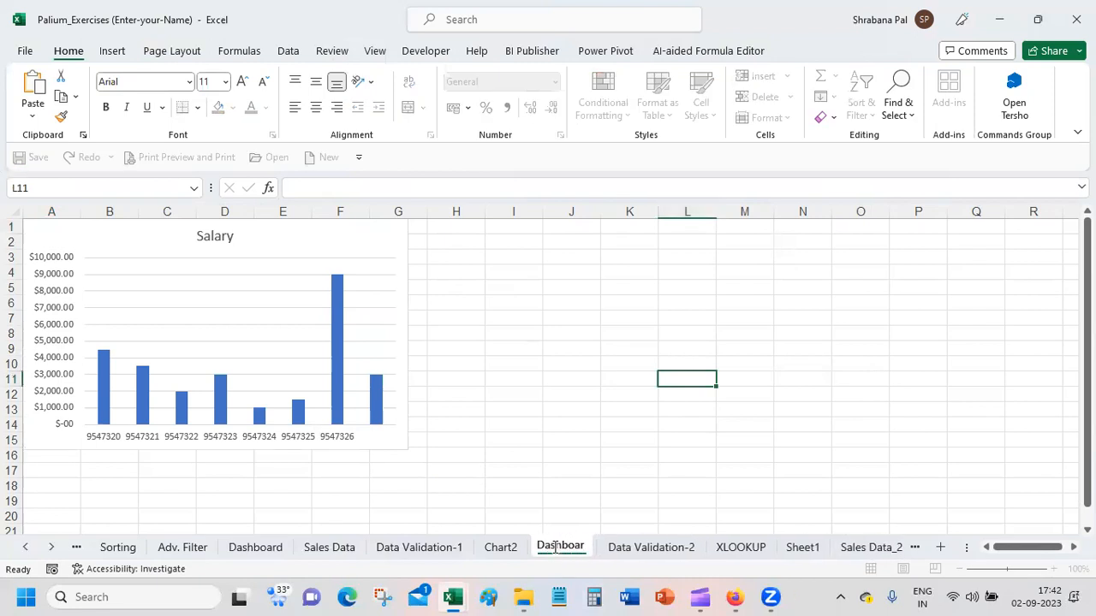
{"action": "type", "text": "d"}
{"action": "key", "text": "Return"}
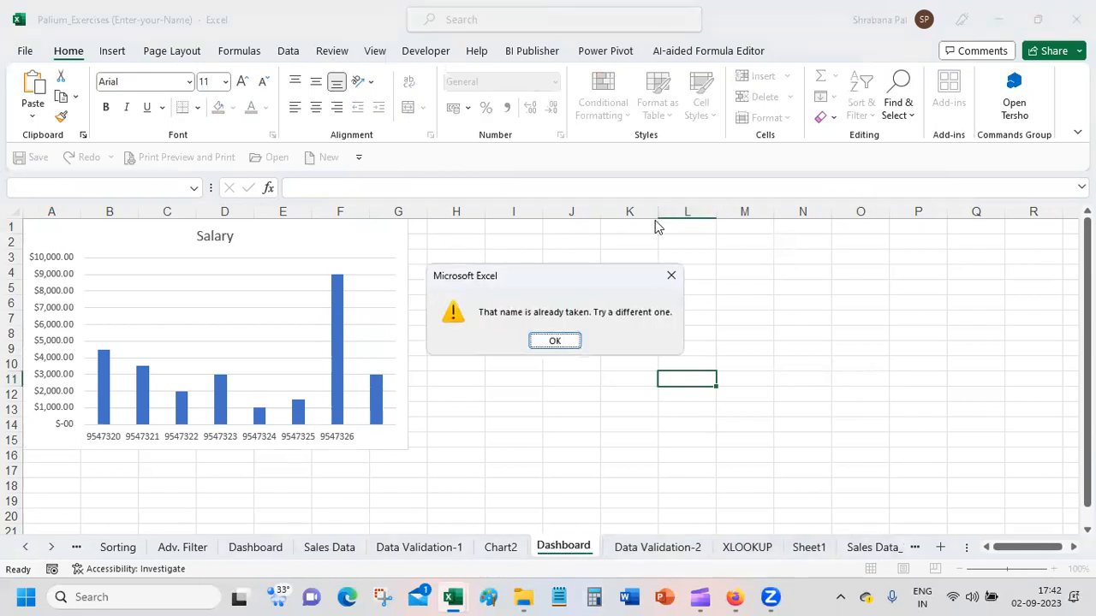
{"action": "left_click", "coordinate": [554, 340]}
{"action": "left_click", "coordinate": [594, 555]}
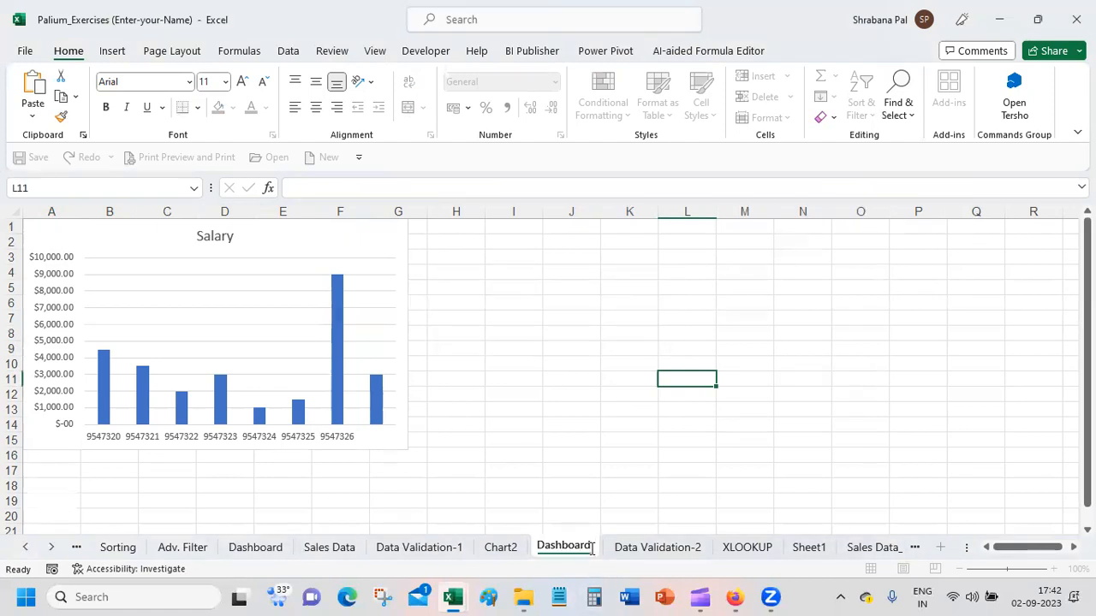
{"action": "type", "text": "2"}
{"action": "key", "text": "Return"}
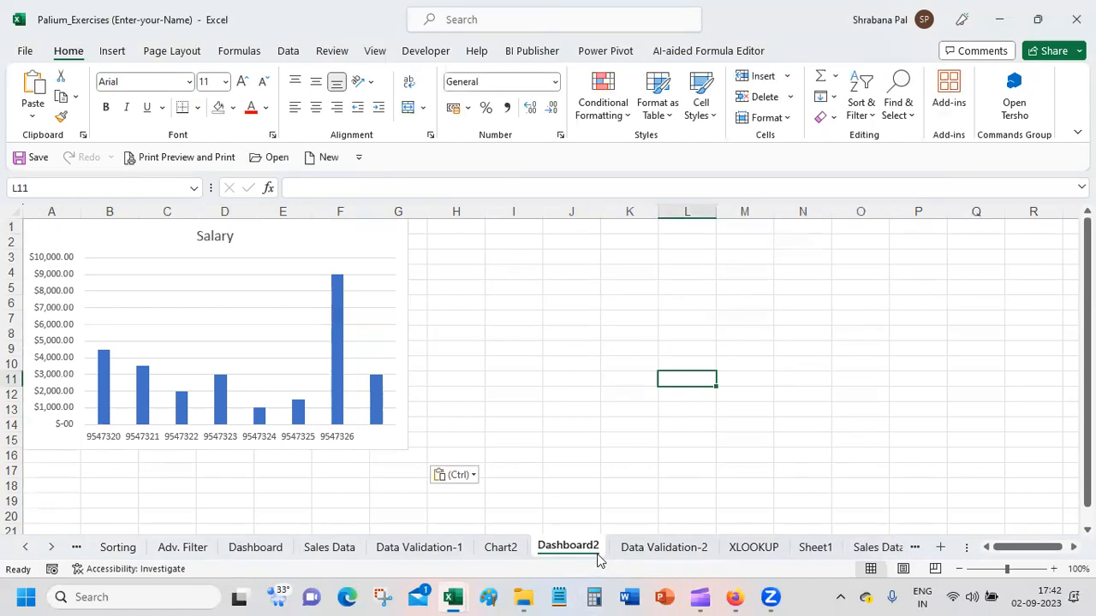
Step: Insert Department and Manager slicers for the employee table C16:H24 on Data Validation-2
{"action": "left_click", "coordinate": [663, 548]}
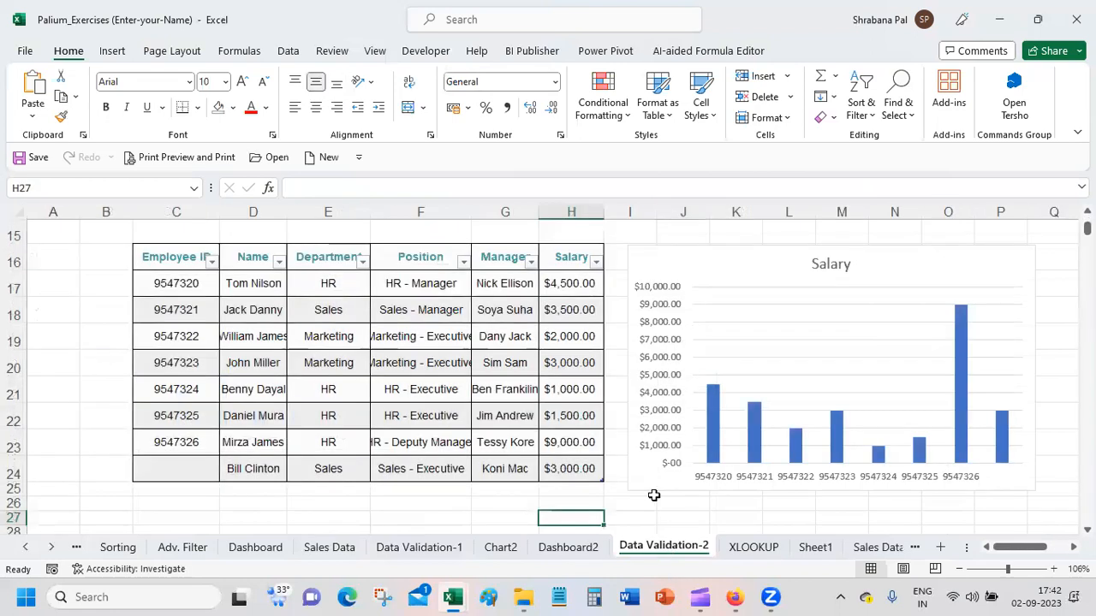
{"action": "left_click_drag", "start_coordinate": [177, 261], "coordinate": [571, 469]}
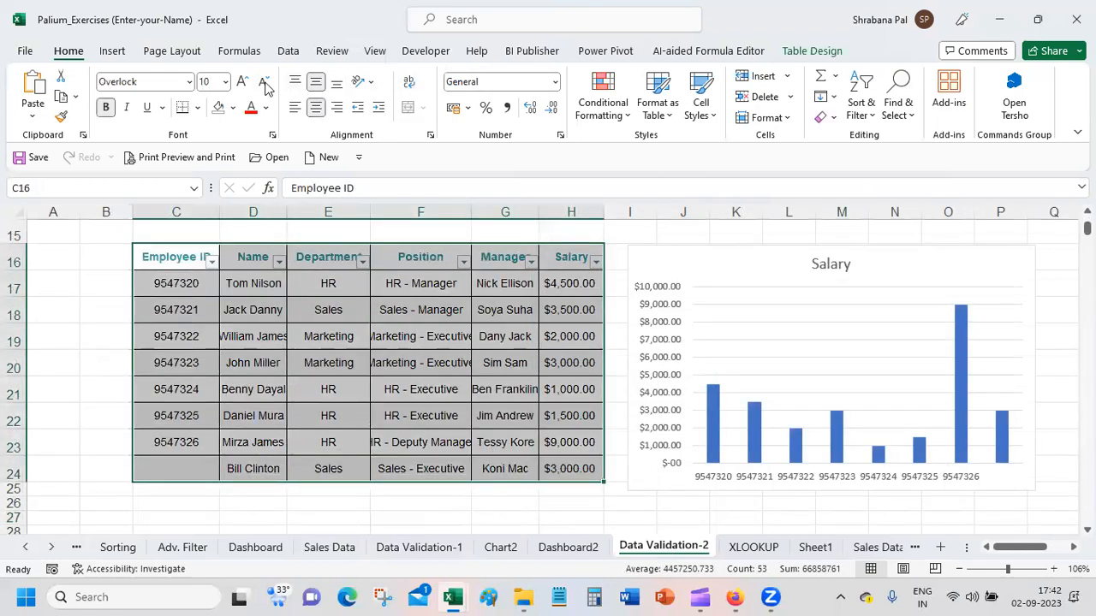
{"action": "left_click", "coordinate": [797, 52]}
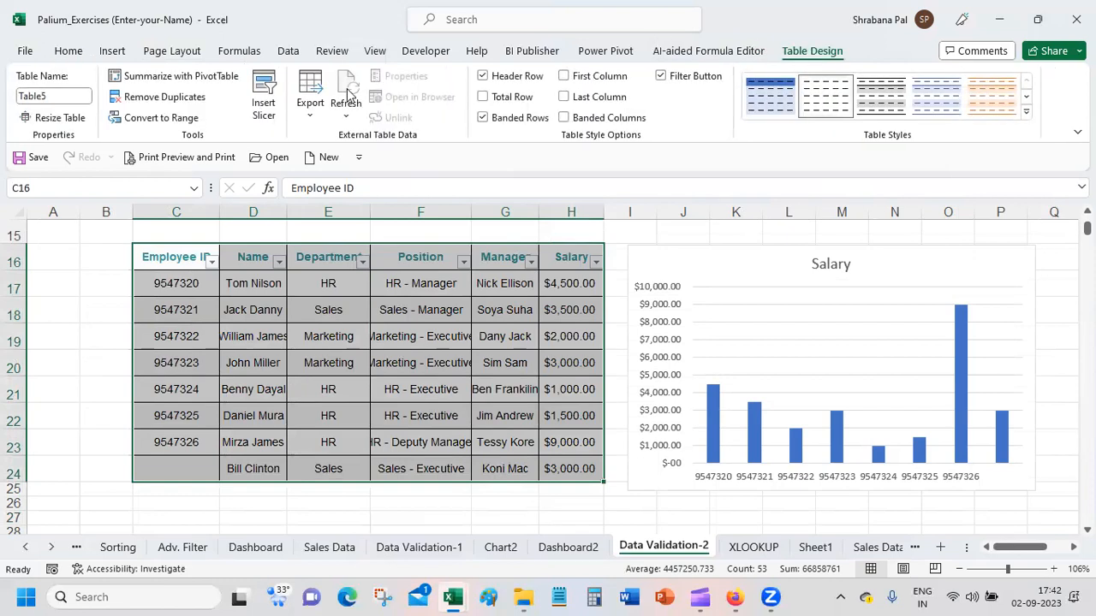
{"action": "left_click", "coordinate": [264, 96]}
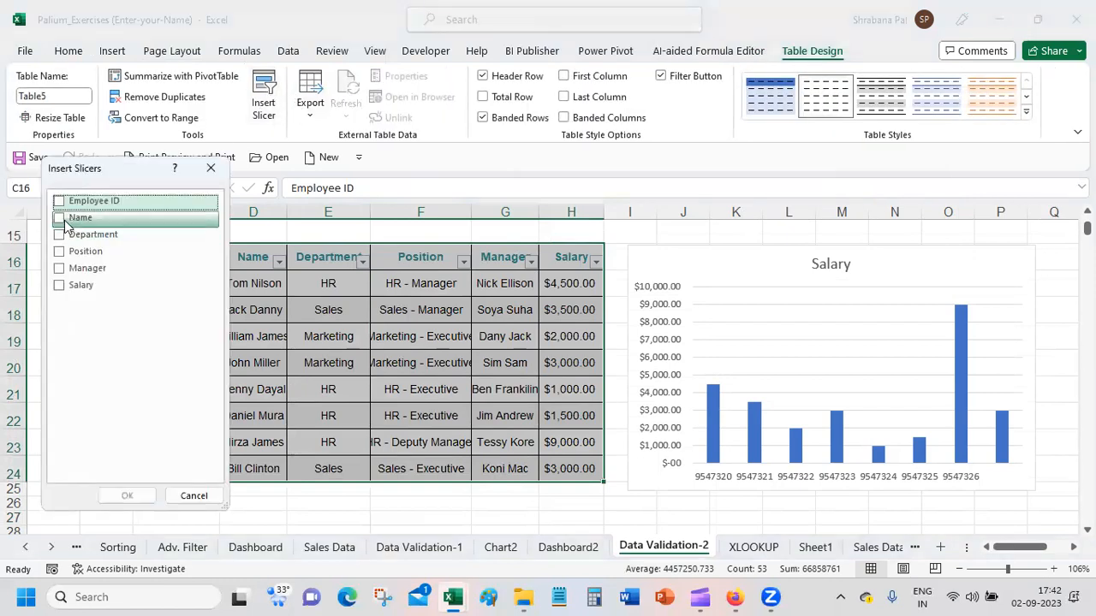
{"action": "left_click", "coordinate": [59, 236]}
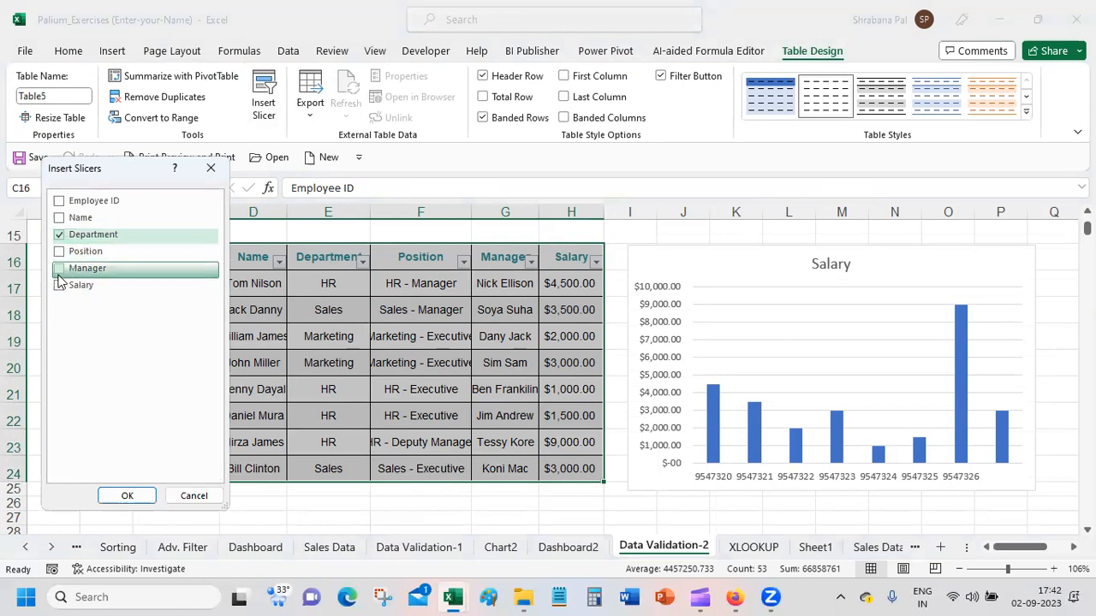
{"action": "left_click", "coordinate": [58, 270]}
{"action": "left_click", "coordinate": [111, 495]}
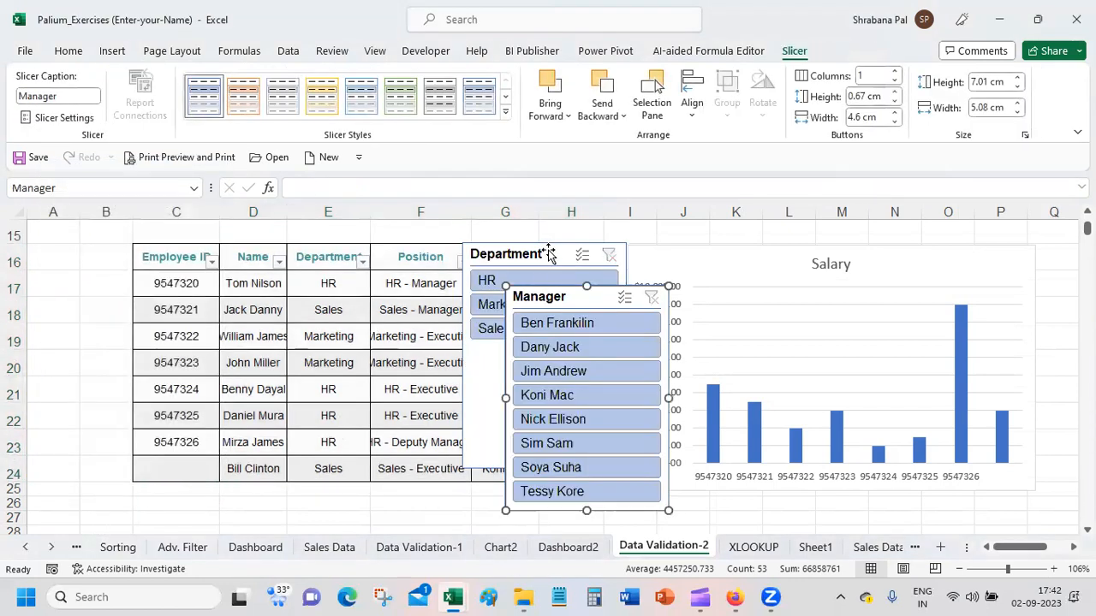
Step: Cut the Department slicer from Data Validation-2, paste it onto Dashboard2 and place it right beside the Salary chart
{"action": "key", "text": "Escape"}
{"action": "left_click", "coordinate": [552, 252]}
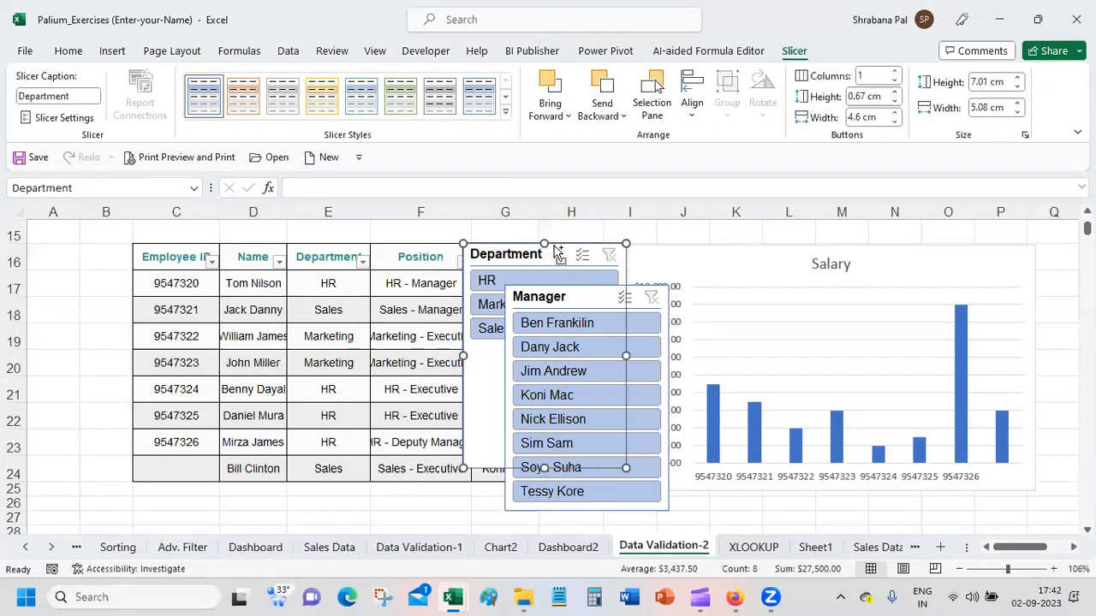
{"action": "key", "text": "Delete"}
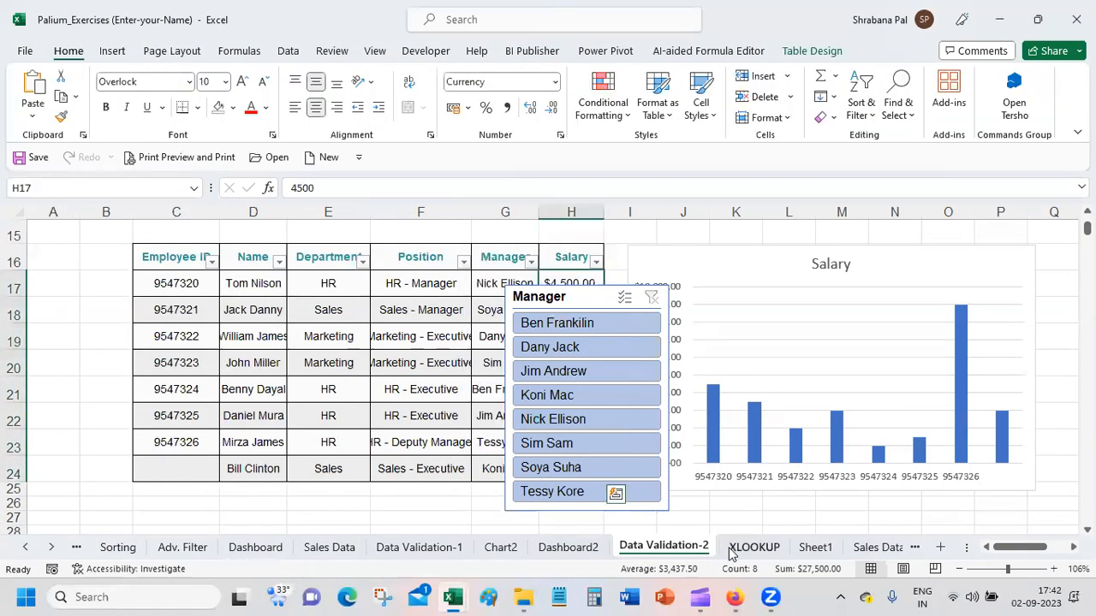
{"action": "left_click", "coordinate": [579, 548]}
{"action": "key", "text": "ctrl+v"}
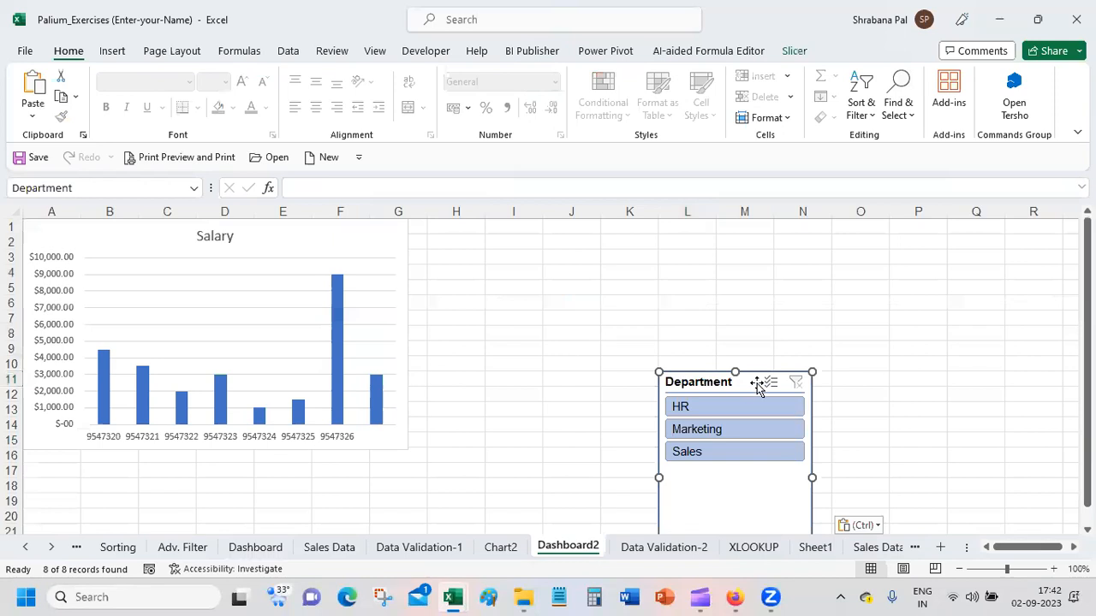
{"action": "left_click_drag", "start_coordinate": [699, 382], "coordinate": [461, 229]}
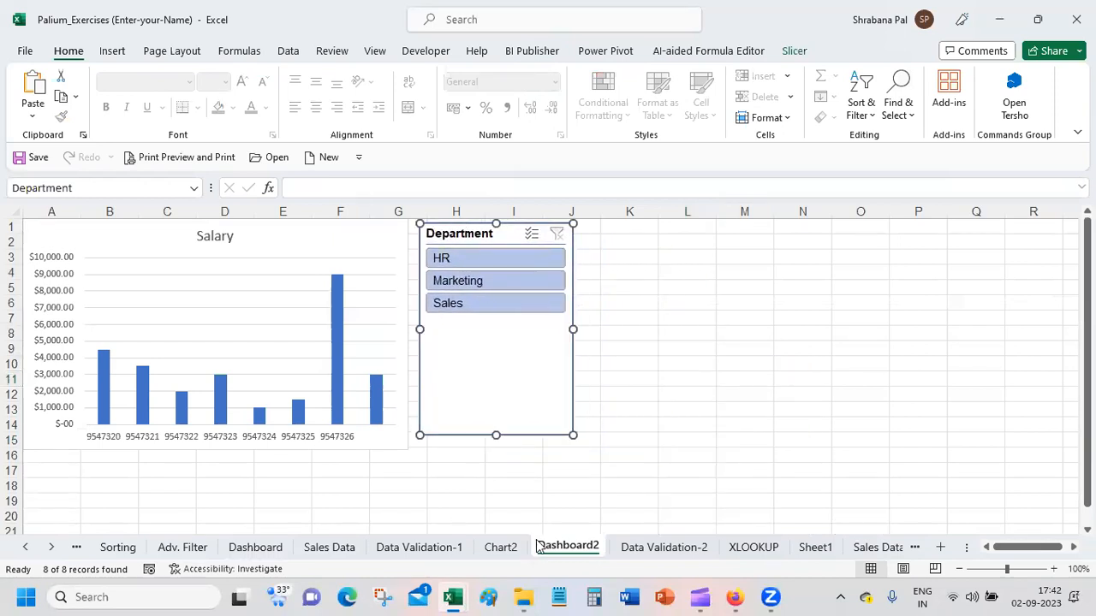
Step: Move the Manager slicer from Data Validation-2 to Dashboard2 and place it beside the Department slicer
{"action": "left_click", "coordinate": [698, 548]}
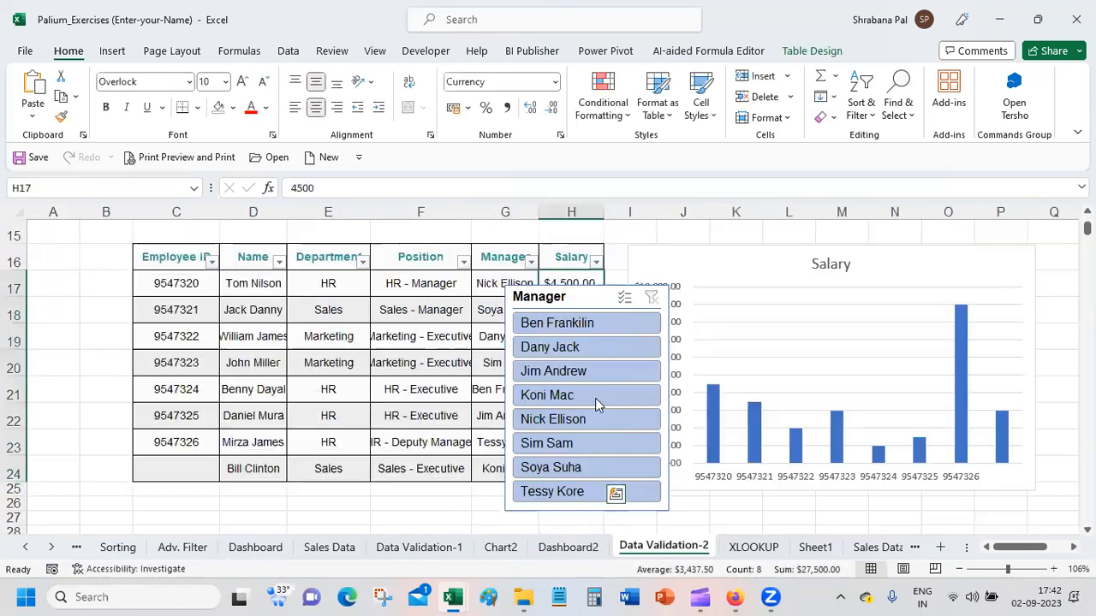
{"action": "left_click", "coordinate": [610, 284]}
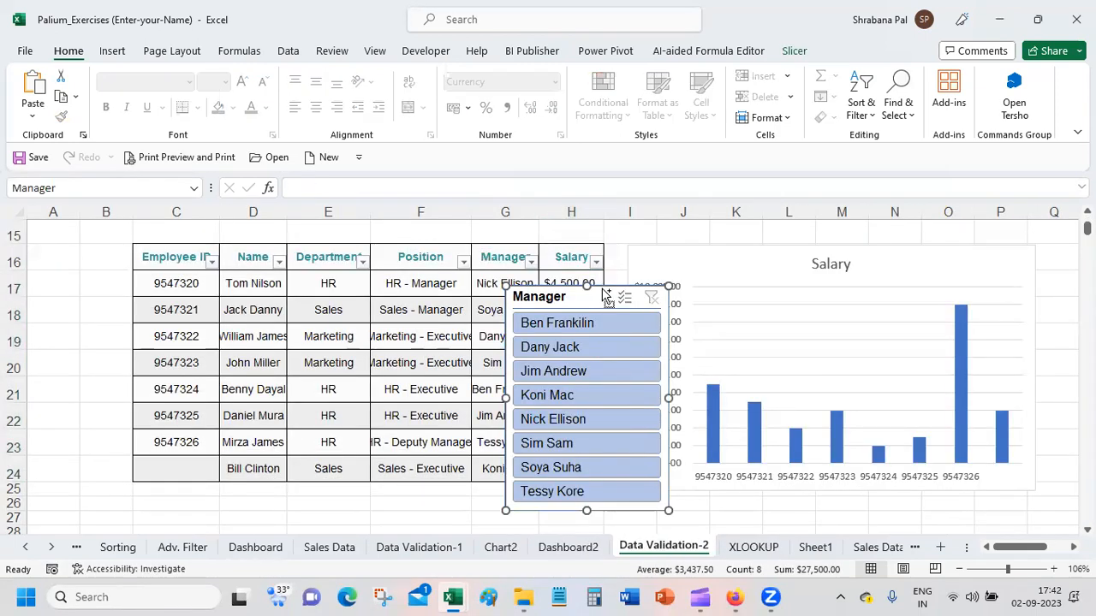
{"action": "key", "text": "Delete"}
{"action": "left_click", "coordinate": [567, 547]}
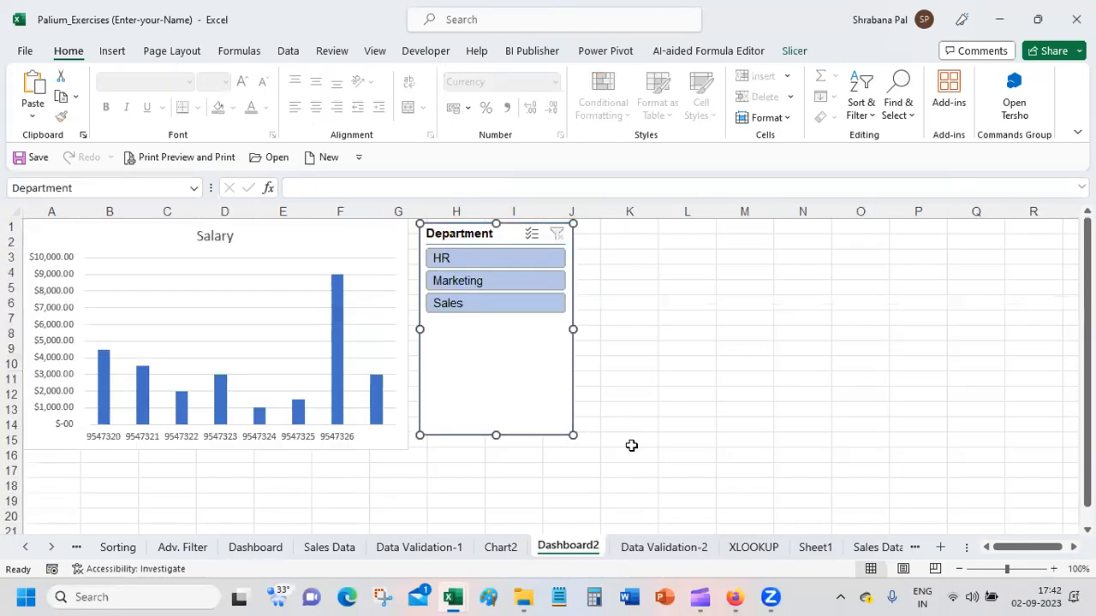
{"action": "key", "text": "ctrl+v"}
{"action": "left_click_drag", "start_coordinate": [489, 247], "coordinate": [638, 228]}
{"action": "left_click", "coordinate": [900, 332]}
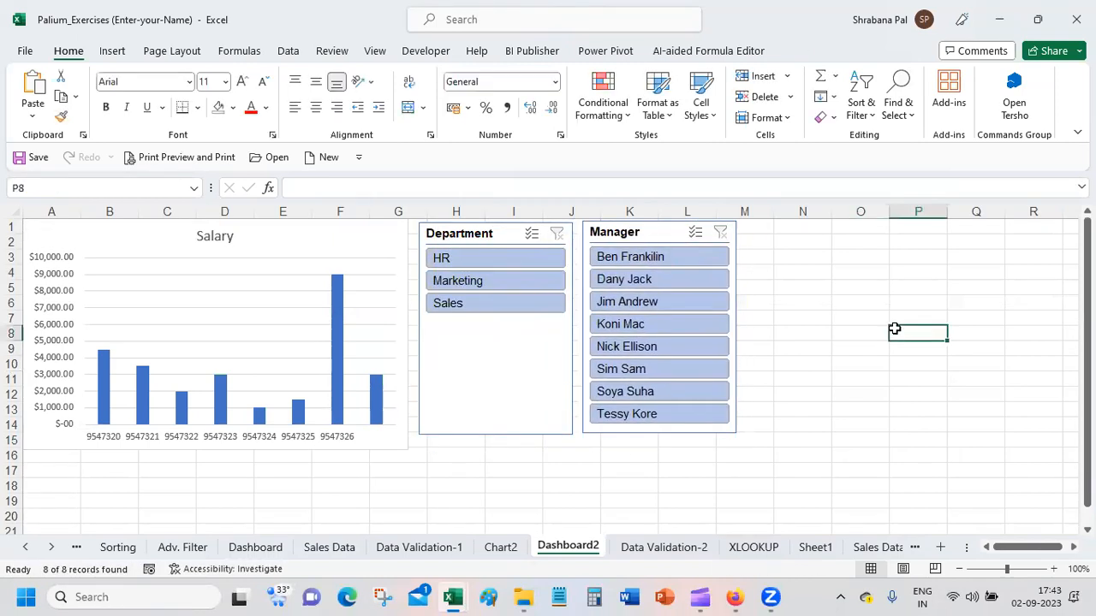
Step: Filter the Department slicer to HR, add Marketing with multi-select, and clear the filter
{"action": "left_click", "coordinate": [505, 259]}
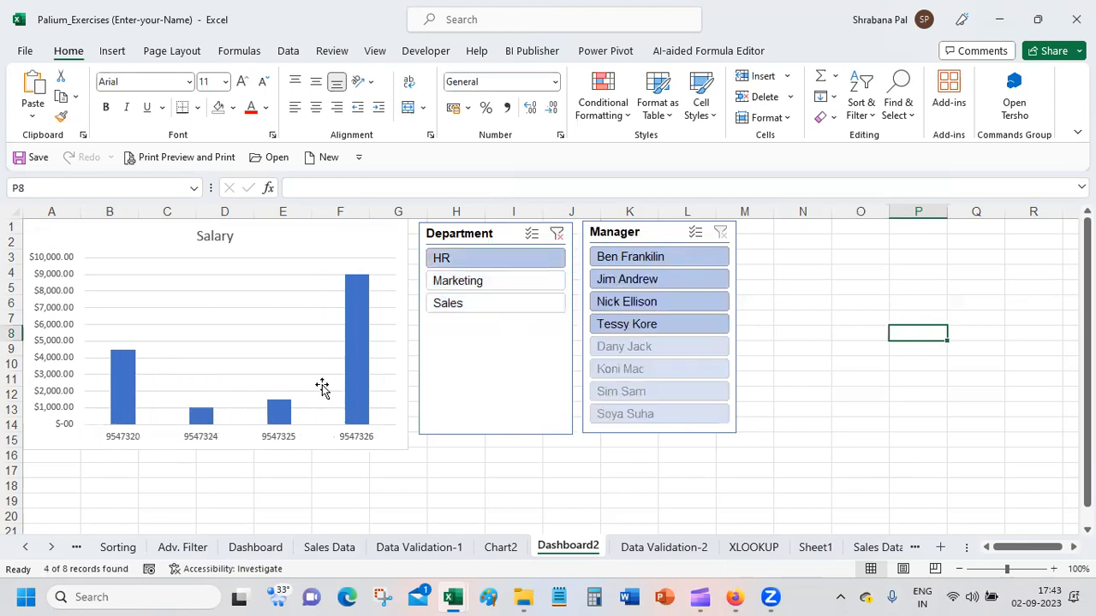
{"action": "left_click", "coordinate": [531, 234]}
{"action": "left_click", "coordinate": [511, 281]}
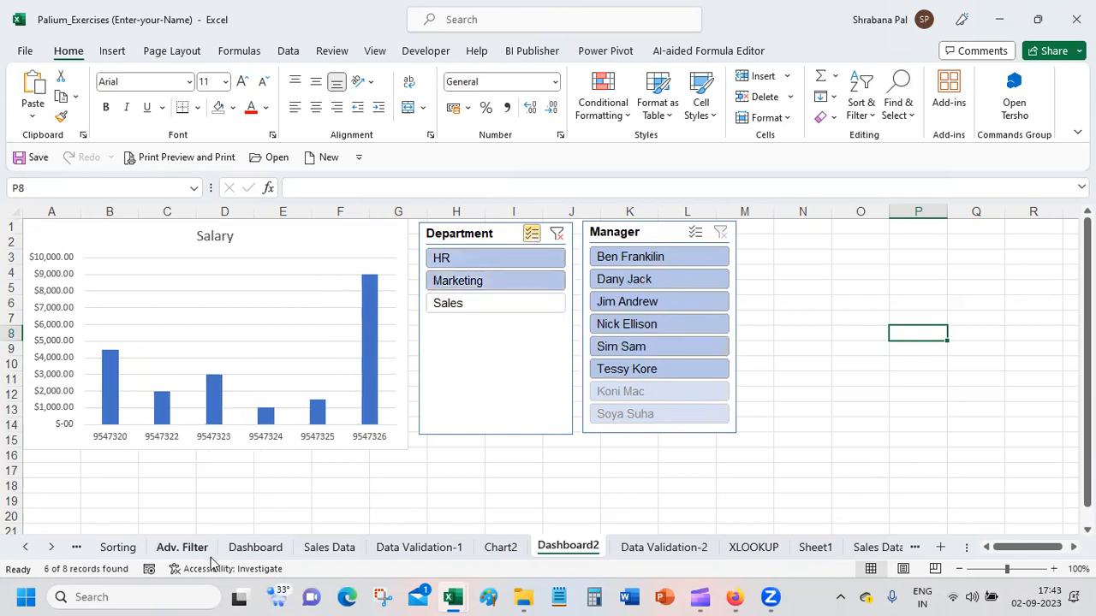
{"action": "left_click", "coordinate": [556, 234]}
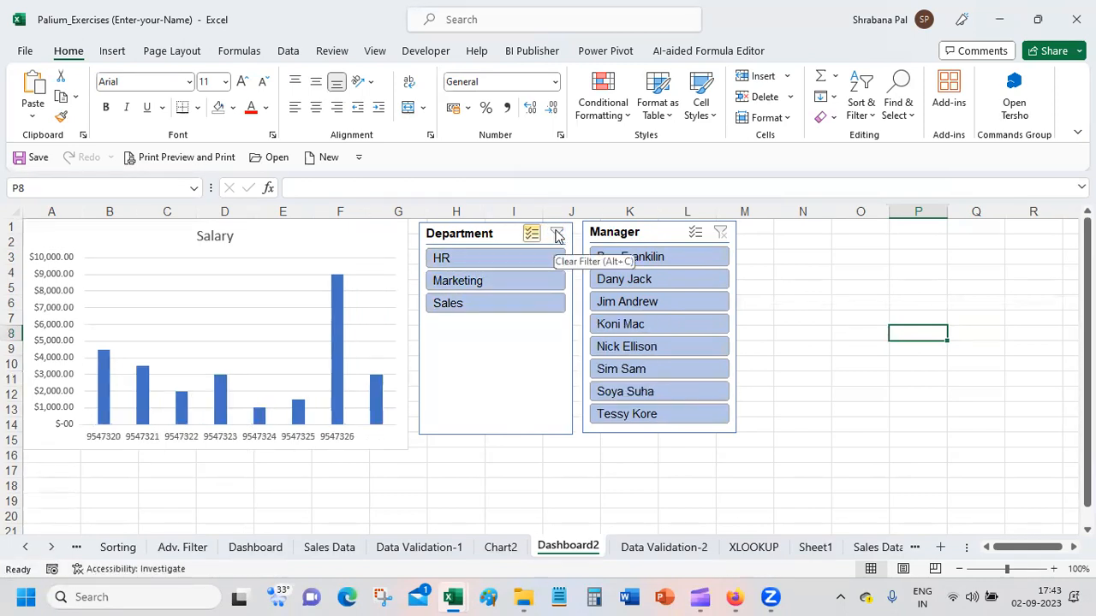
Step: Toggle off HR, Marketing and Sales one after another in the Department slicer
{"action": "left_click", "coordinate": [495, 261]}
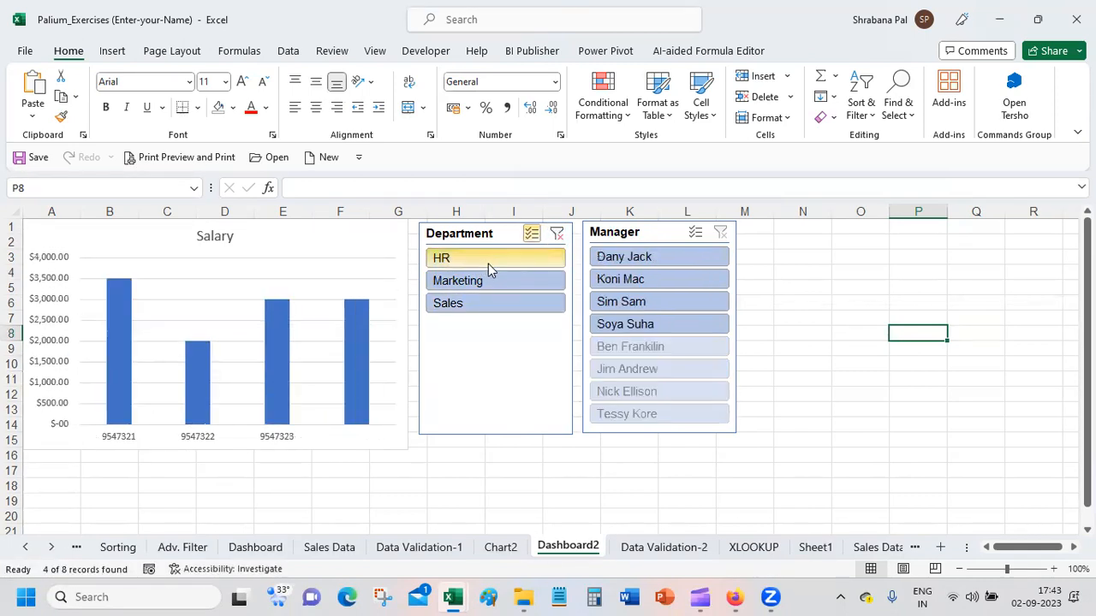
{"action": "left_click", "coordinate": [492, 287]}
{"action": "left_click", "coordinate": [494, 303]}
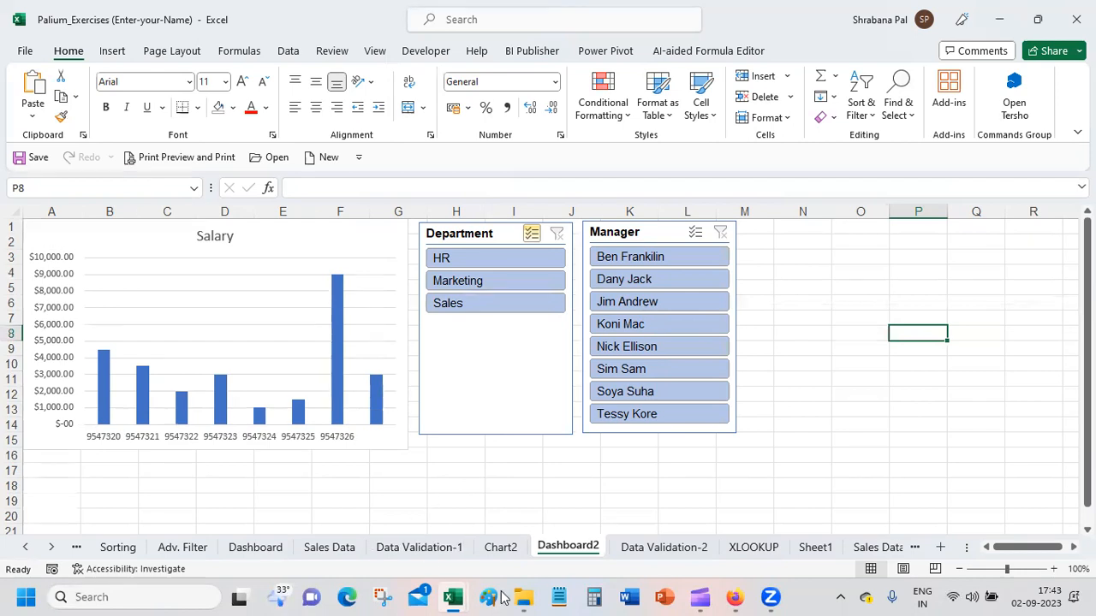
Step: Return to Data Validation-2 and remove the Salary column chart beside the employee table
{"action": "left_click", "coordinate": [511, 554]}
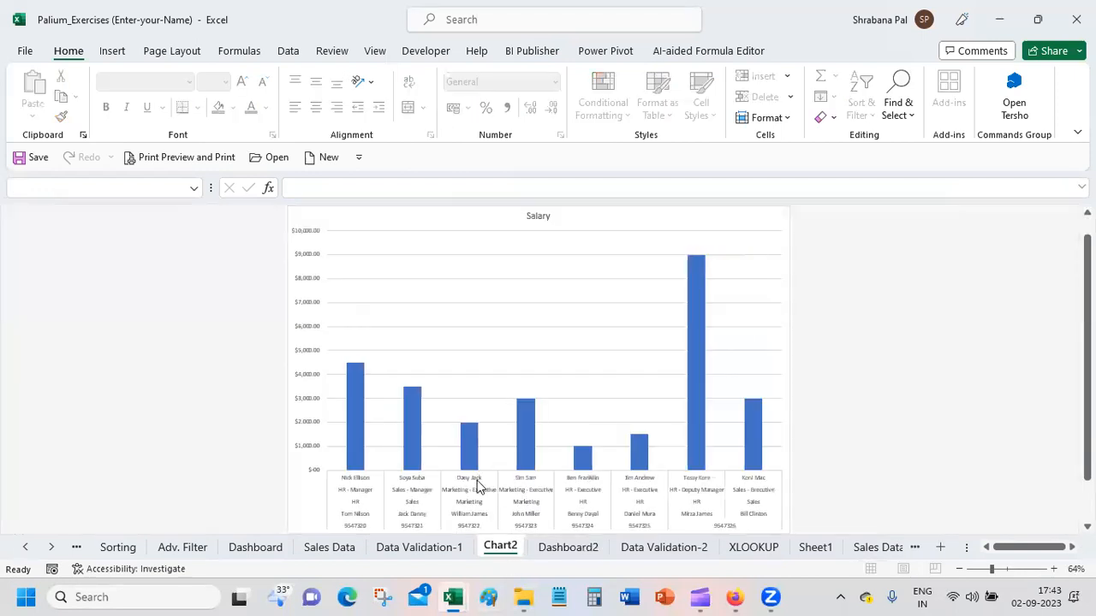
{"action": "left_click", "coordinate": [437, 552]}
{"action": "left_click", "coordinate": [645, 552]}
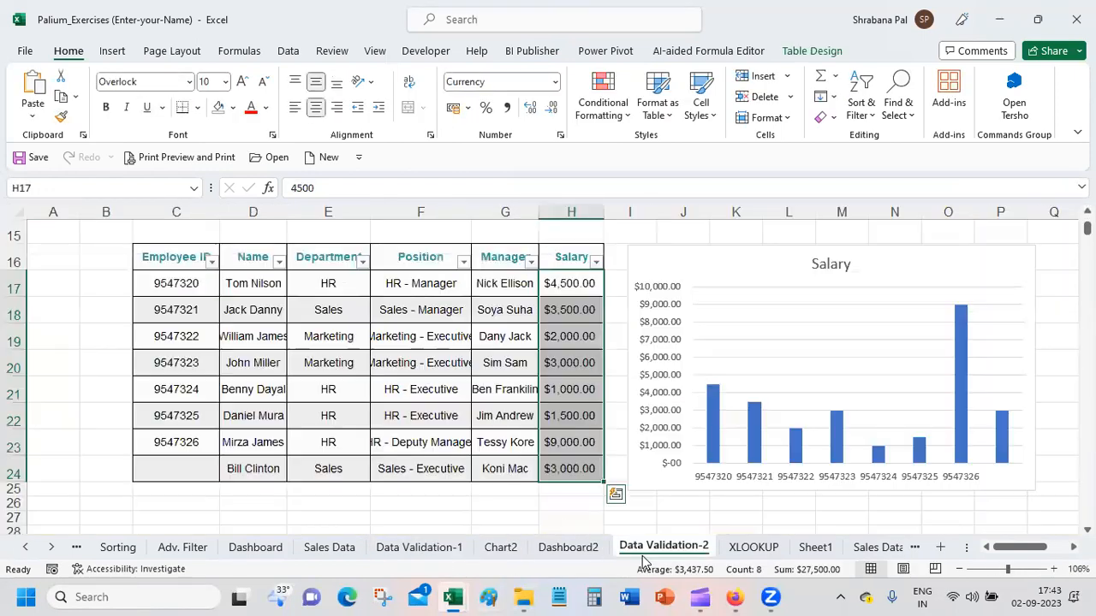
{"action": "left_click", "coordinate": [750, 250]}
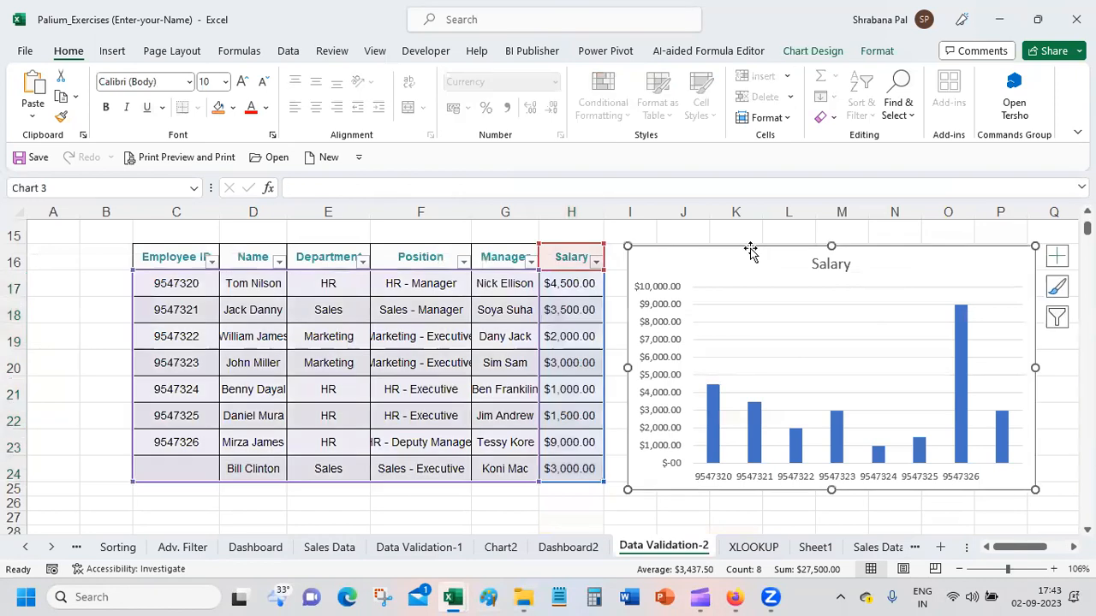
{"action": "key", "text": "Delete"}
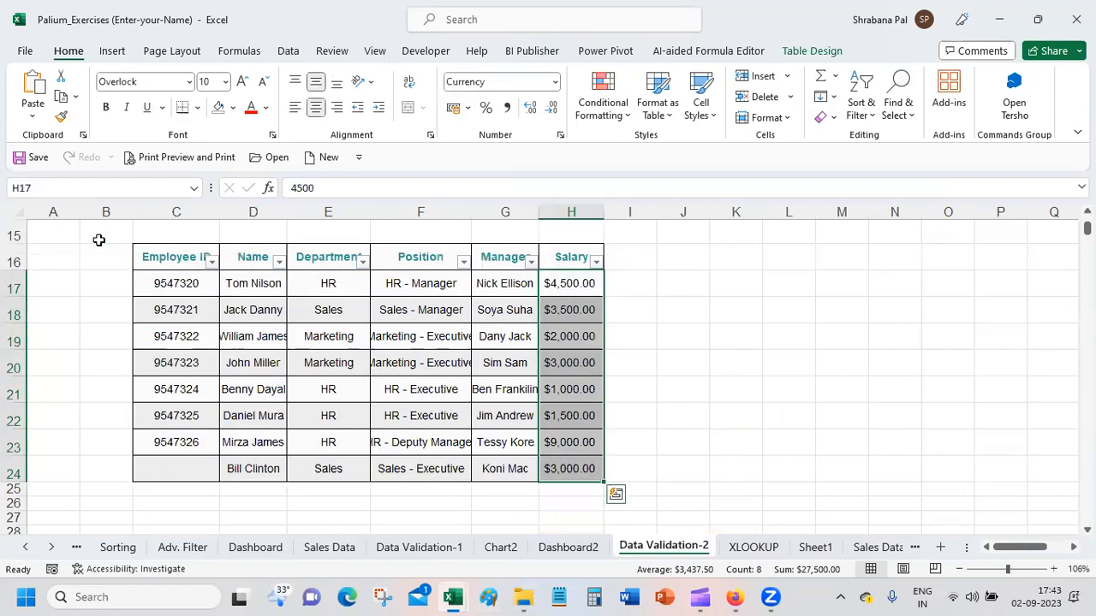
Step: Try a basic 2-D line chart on the whole employee table including headers, place it beside the table, and delete it
{"action": "left_click_drag", "start_coordinate": [200, 252], "coordinate": [560, 467]}
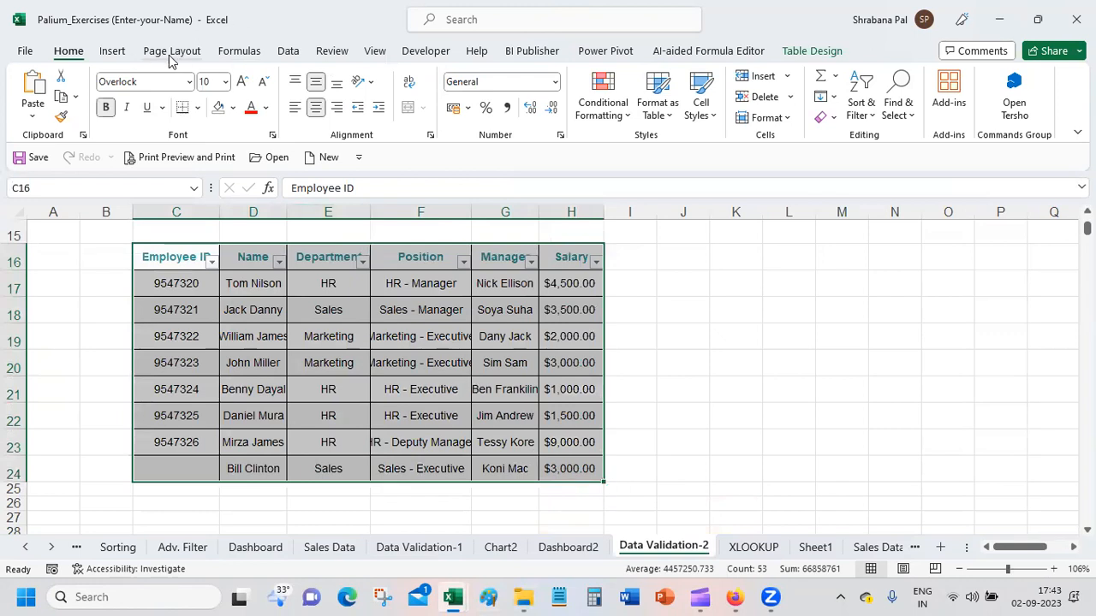
{"action": "left_click", "coordinate": [110, 53]}
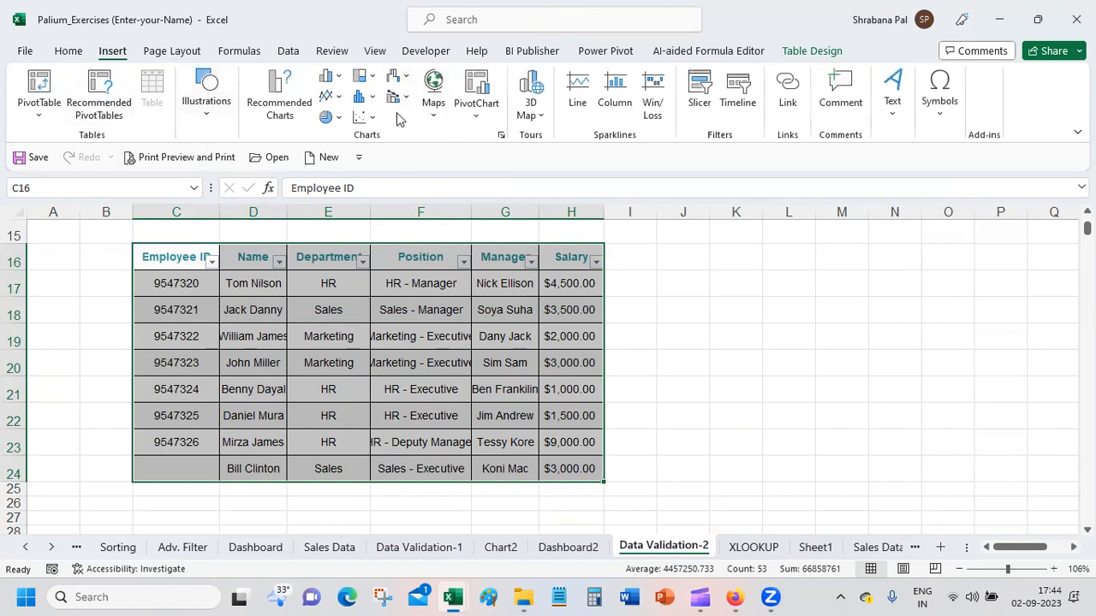
{"action": "left_click", "coordinate": [339, 97]}
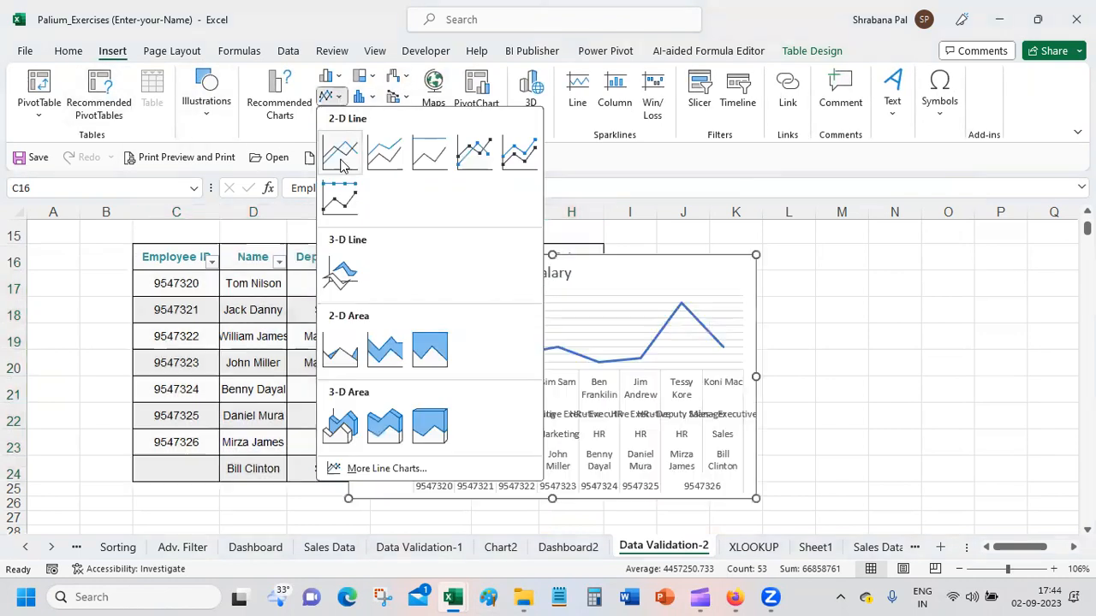
{"action": "left_click", "coordinate": [340, 151]}
{"action": "left_click_drag", "start_coordinate": [654, 266], "coordinate": [945, 258]}
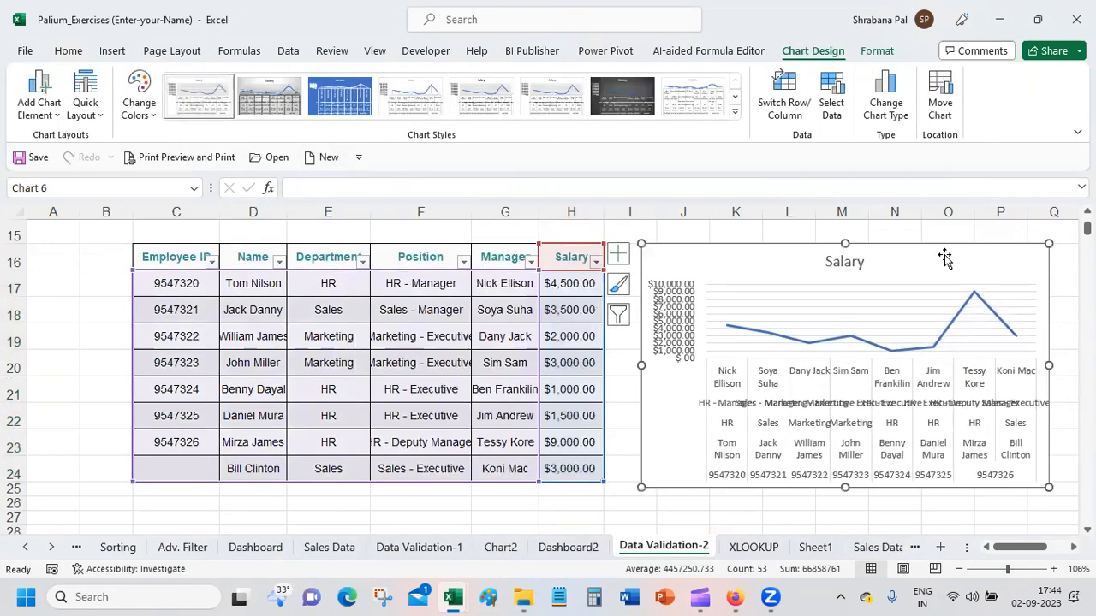
{"action": "key", "text": "Delete"}
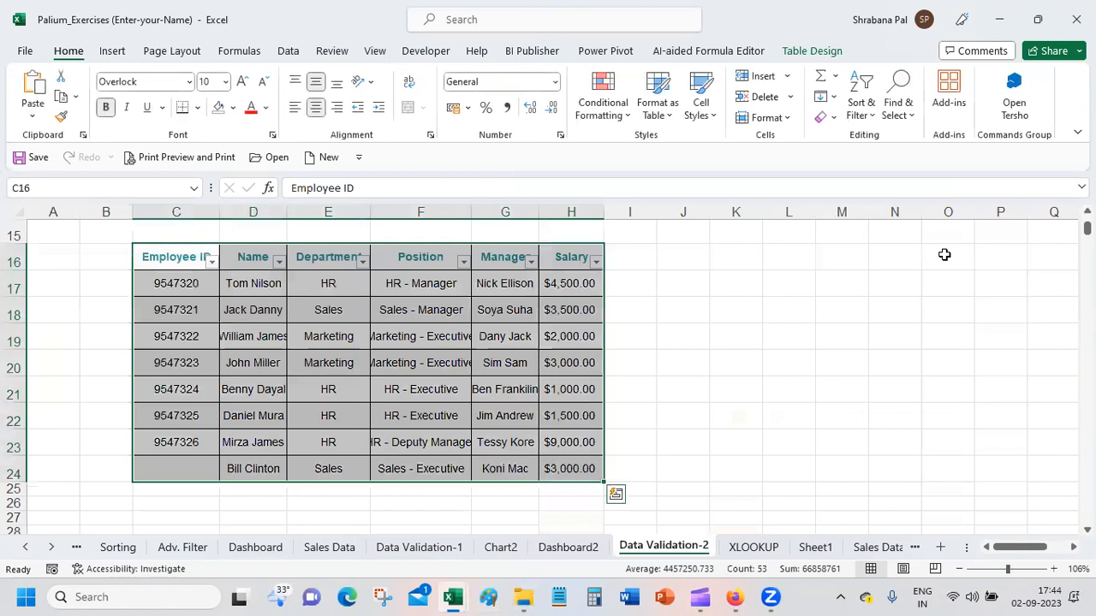
Step: Try a 2-D stacked column chart on the same employee table, place it beside the table, and delete it
{"action": "left_click", "coordinate": [112, 51]}
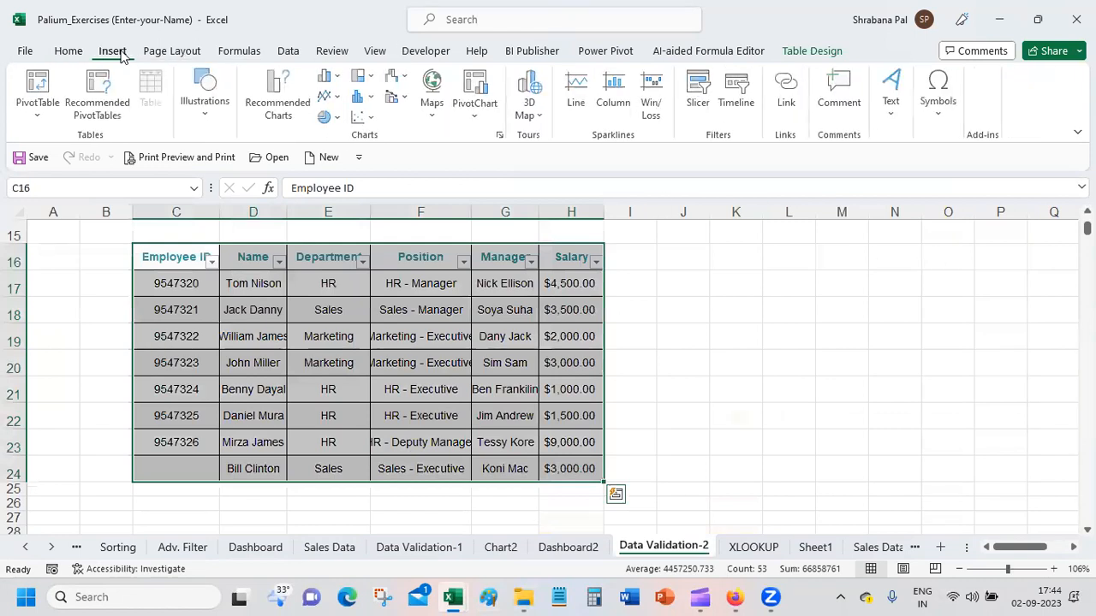
{"action": "left_click", "coordinate": [335, 81]}
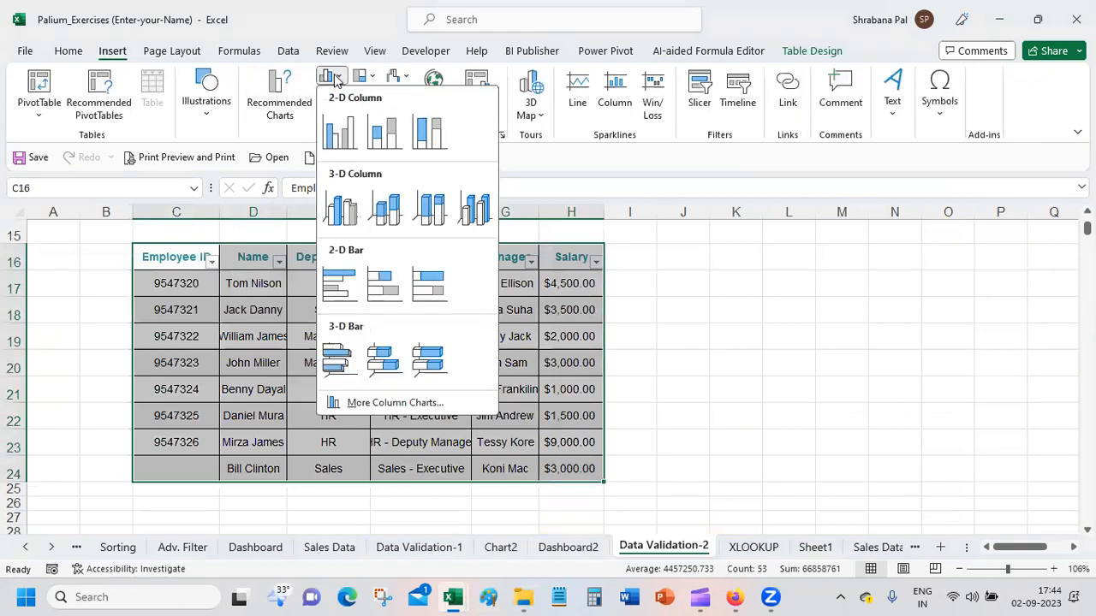
{"action": "left_click", "coordinate": [383, 134]}
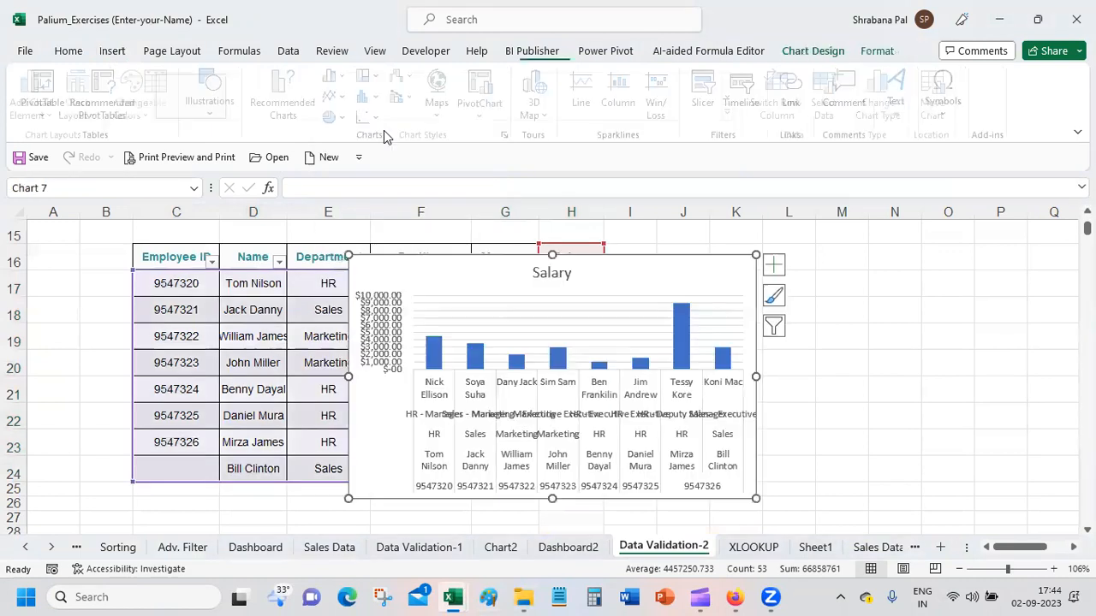
{"action": "left_click_drag", "start_coordinate": [665, 254], "coordinate": [960, 254]}
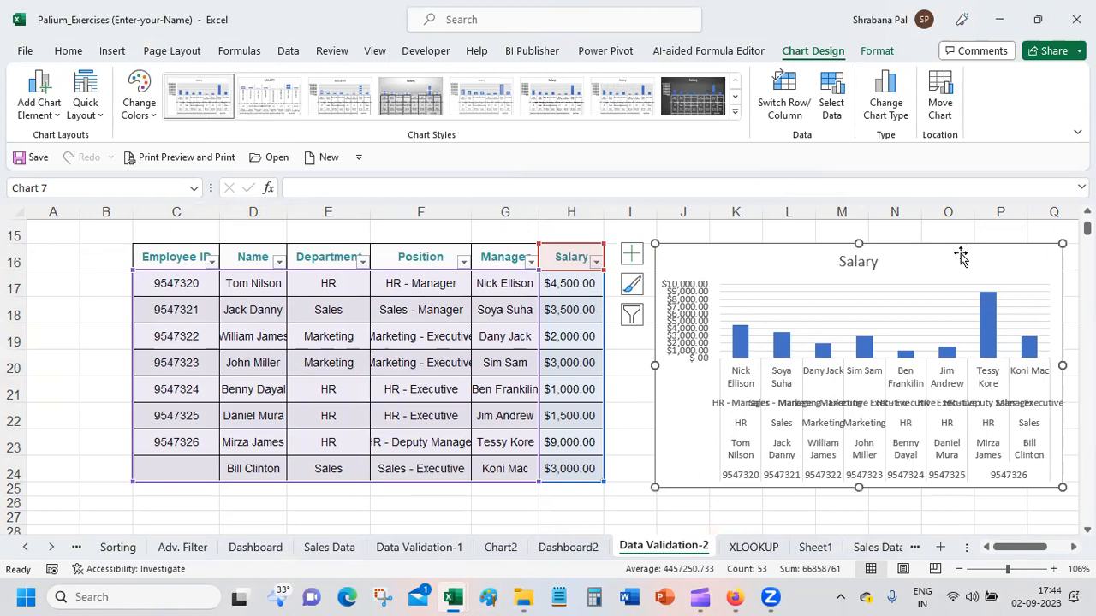
{"action": "key", "text": "Delete"}
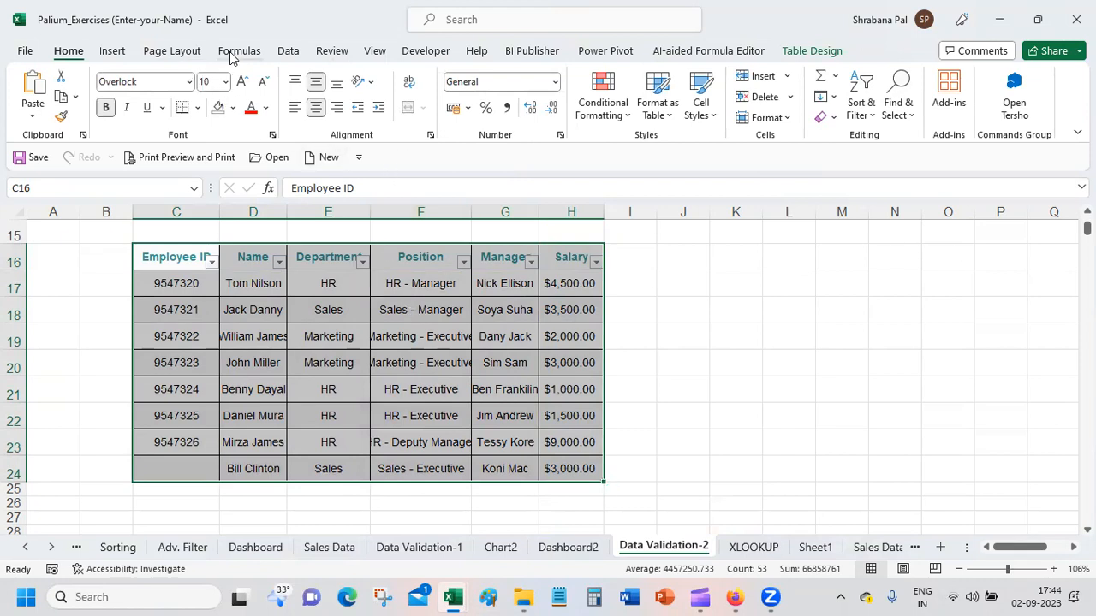
Step: Open the recommended charts for the employee table and preview the clustered bar, line and multi-series clustered column suggestions
{"action": "left_click", "coordinate": [283, 52]}
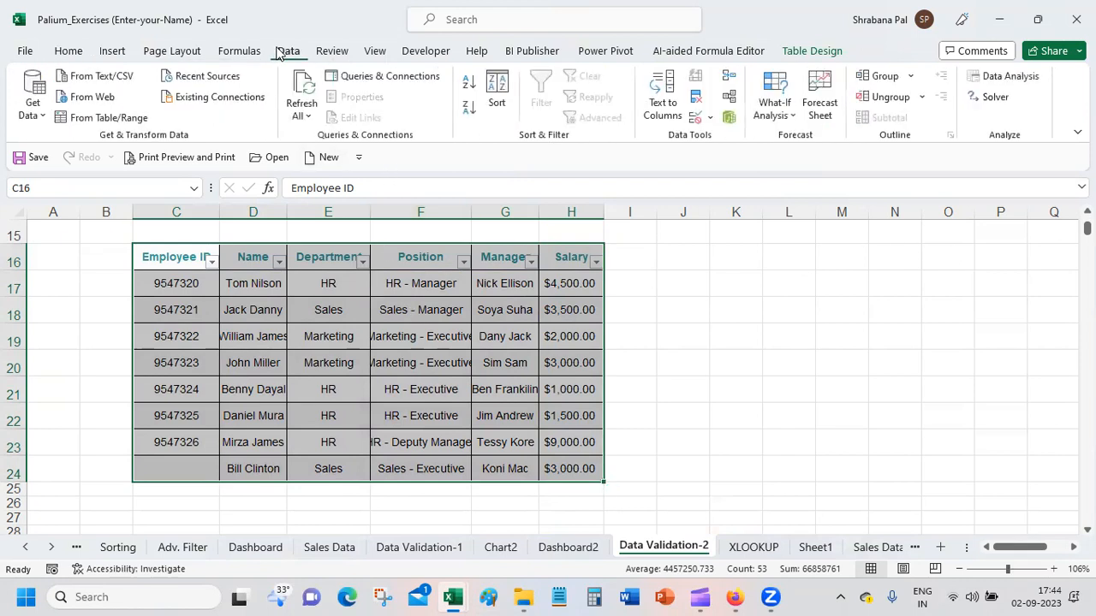
{"action": "left_click", "coordinate": [118, 53]}
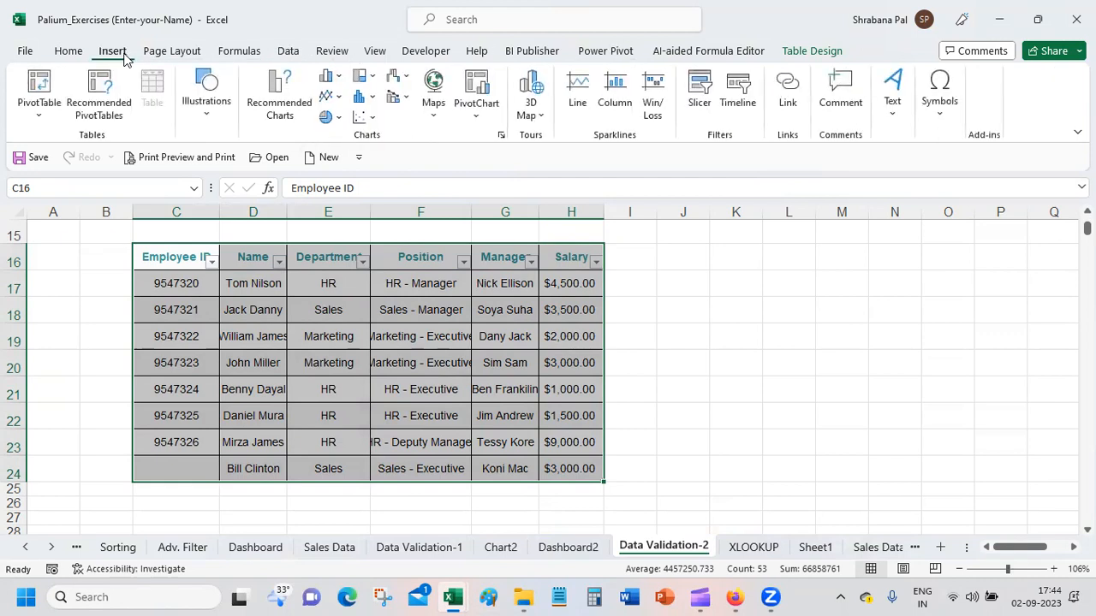
{"action": "left_click", "coordinate": [276, 86]}
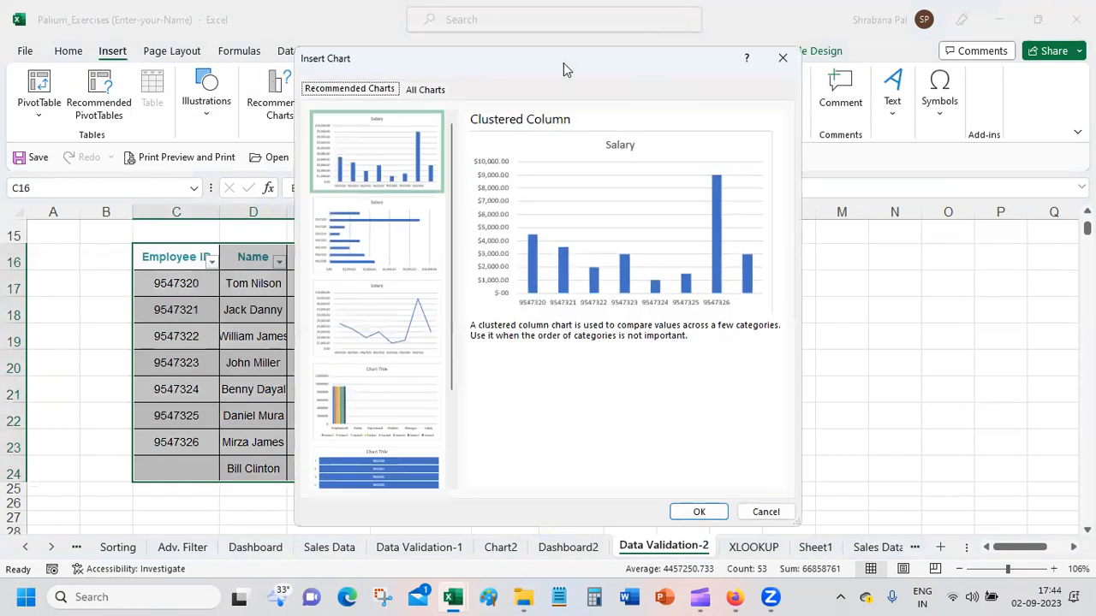
{"action": "left_click_drag", "start_coordinate": [566, 69], "coordinate": [896, 54]}
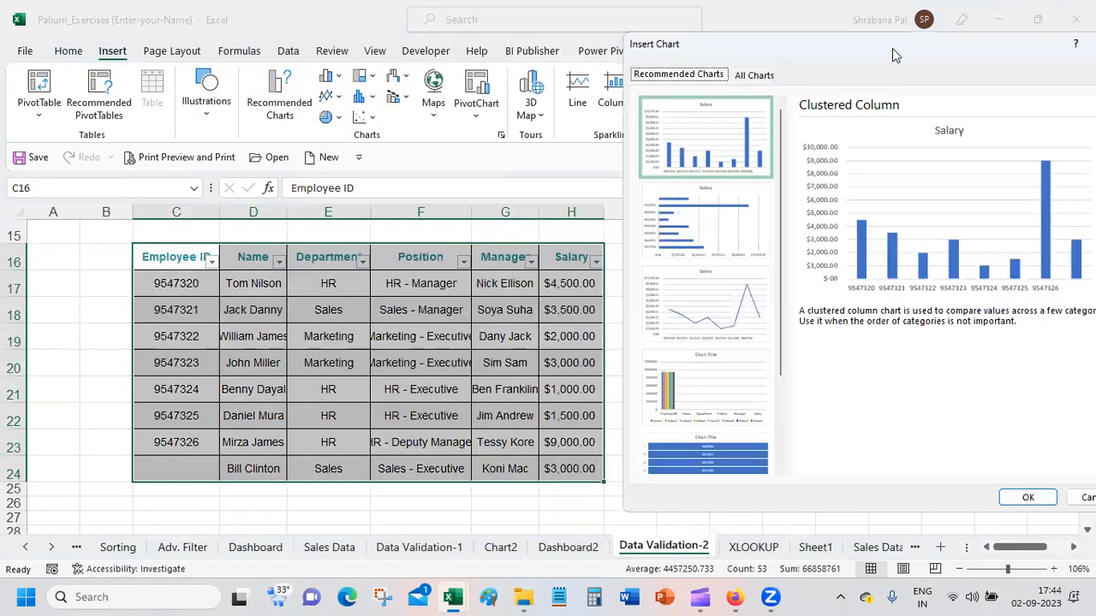
{"action": "left_click", "coordinate": [725, 213]}
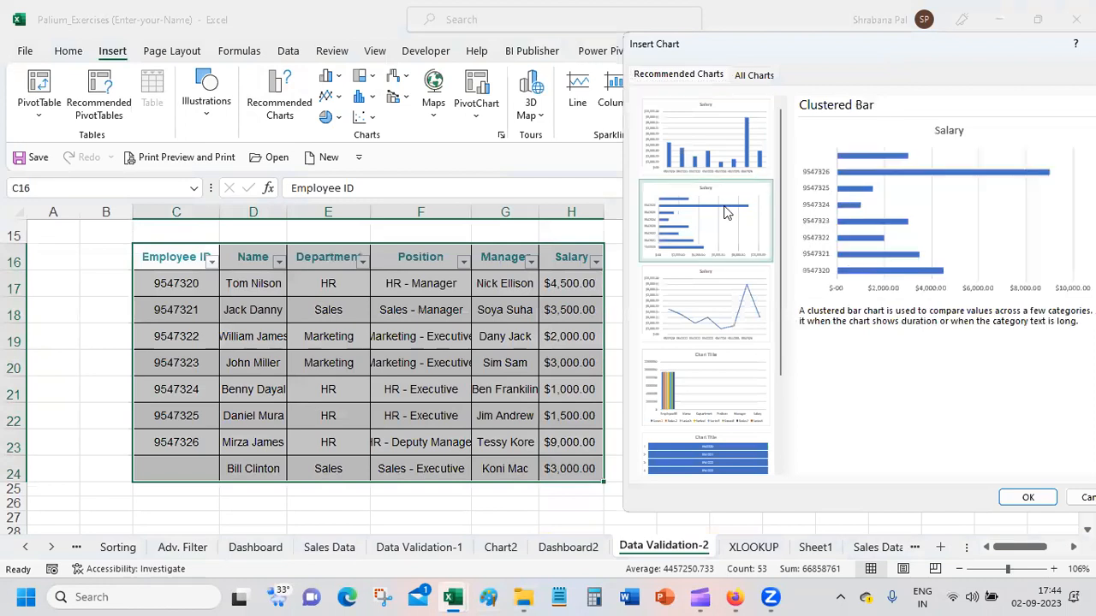
{"action": "left_click", "coordinate": [714, 280]}
{"action": "left_click", "coordinate": [716, 399]}
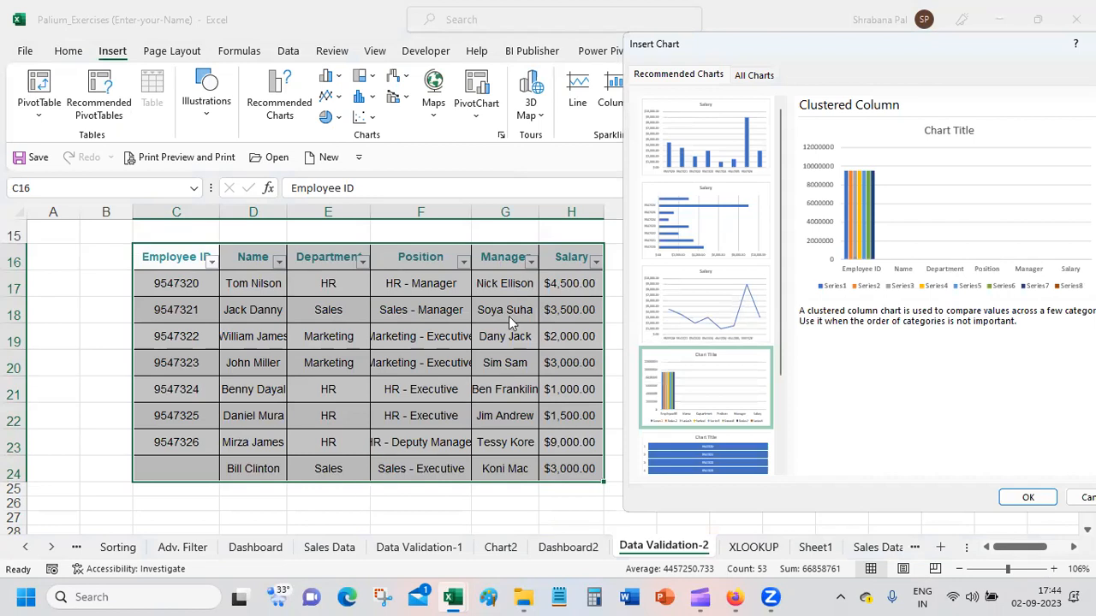
Step: Insert the recommended Clustered Column chart of Salary by Employee ID and place it beside the employee table
{"action": "left_click", "coordinate": [661, 156]}
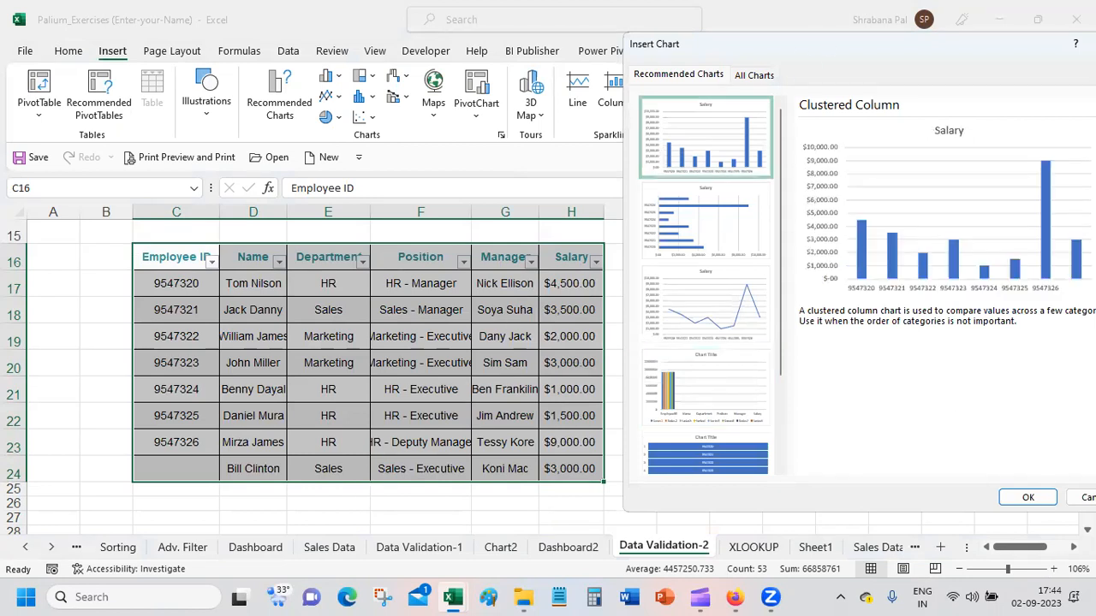
{"action": "left_click", "coordinate": [1031, 497]}
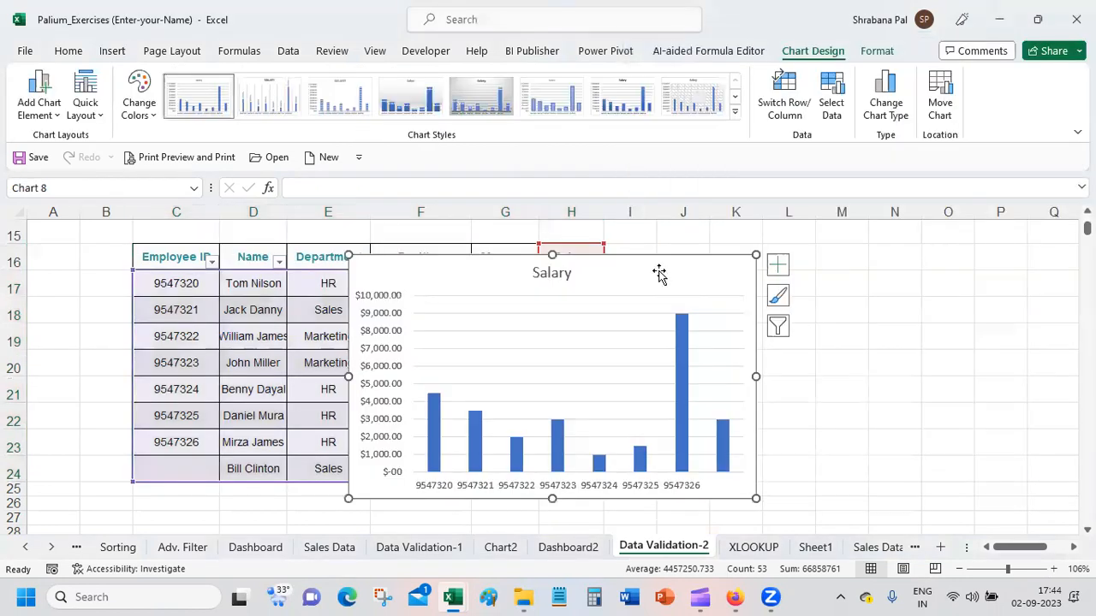
{"action": "left_click_drag", "start_coordinate": [665, 262], "coordinate": [937, 251]}
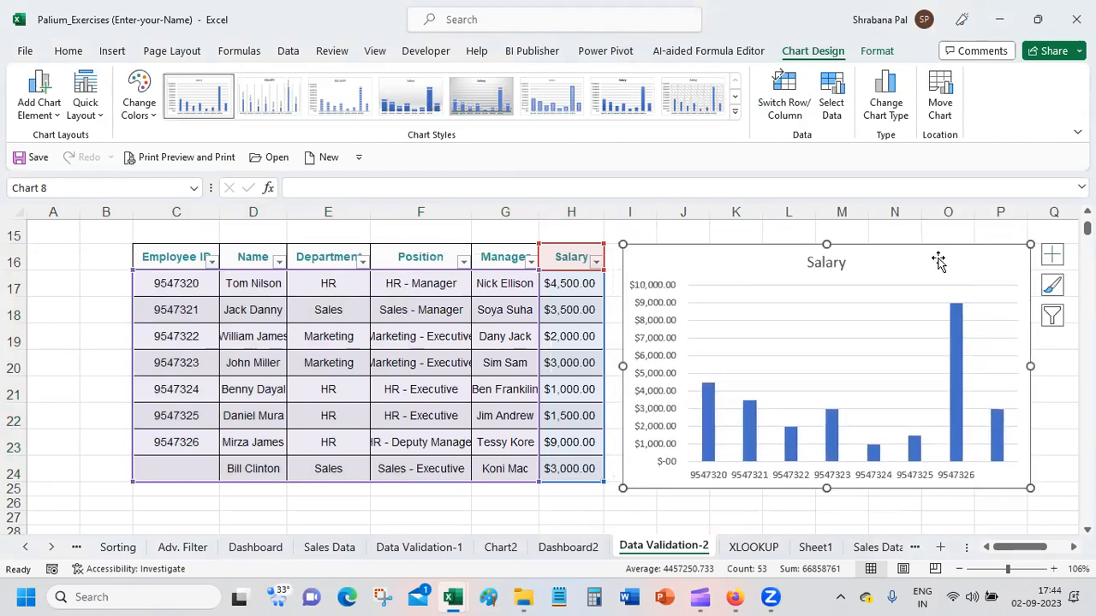
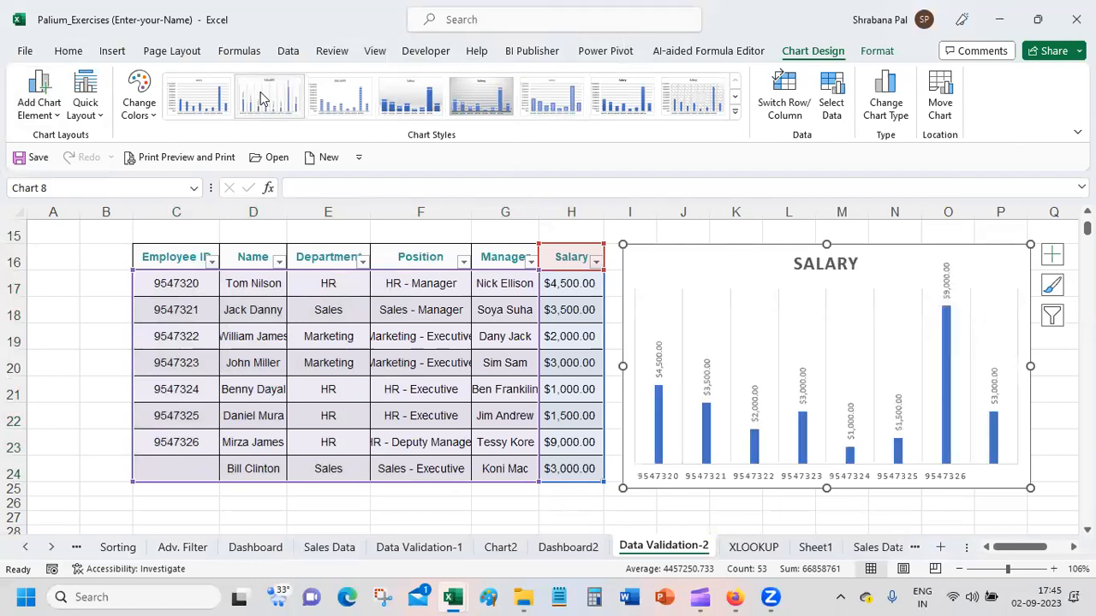
Step: Apply chart Style 12 to the Salary column chart beside the employee table
{"action": "left_click", "coordinate": [222, 101]}
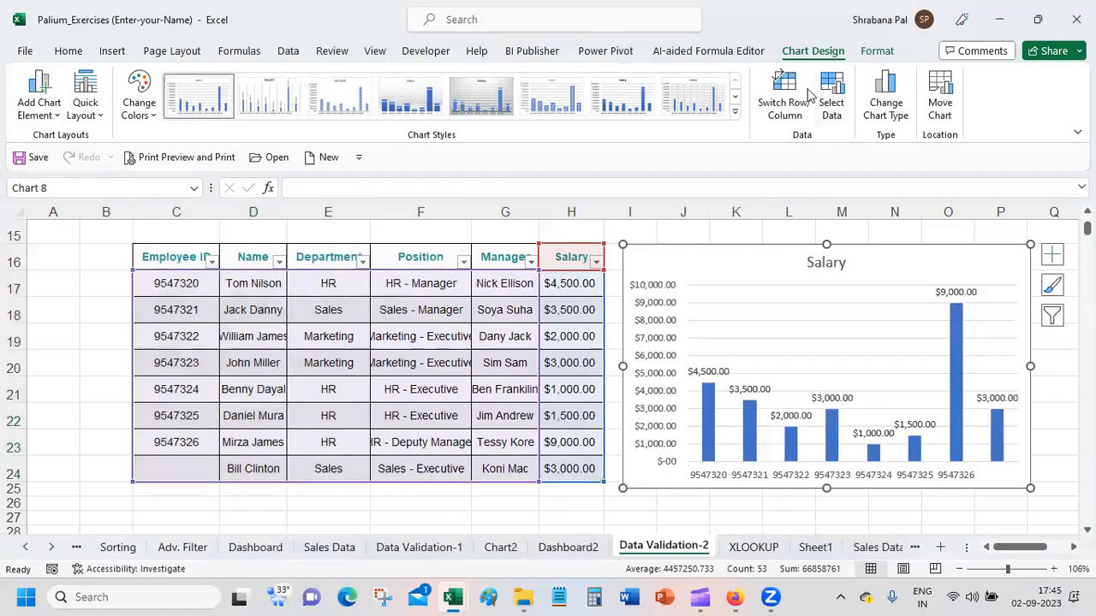
{"action": "left_click", "coordinate": [736, 114]}
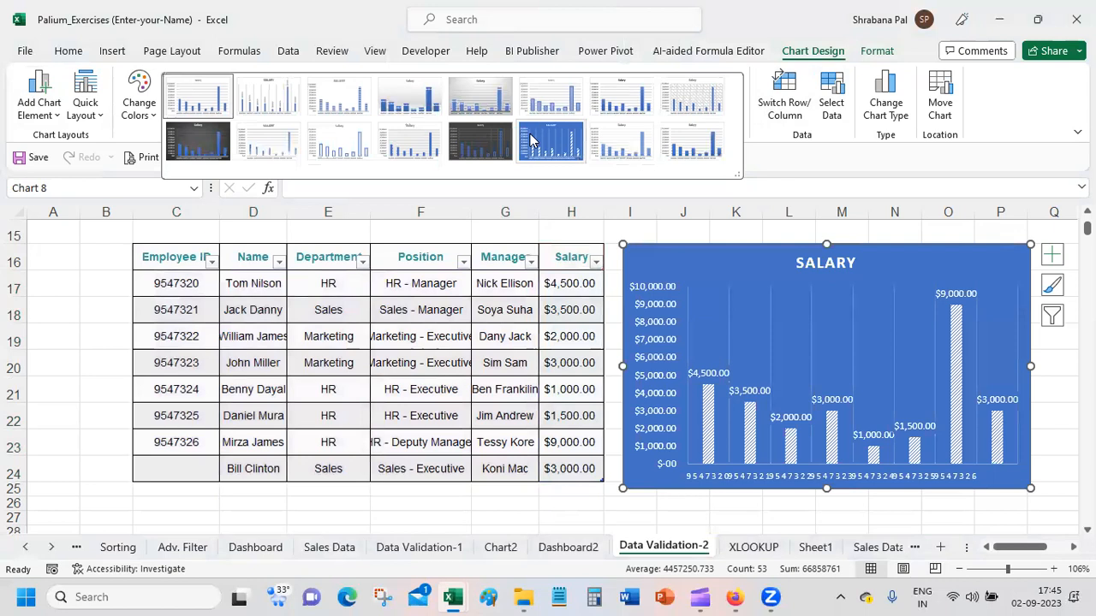
{"action": "left_click", "coordinate": [396, 145]}
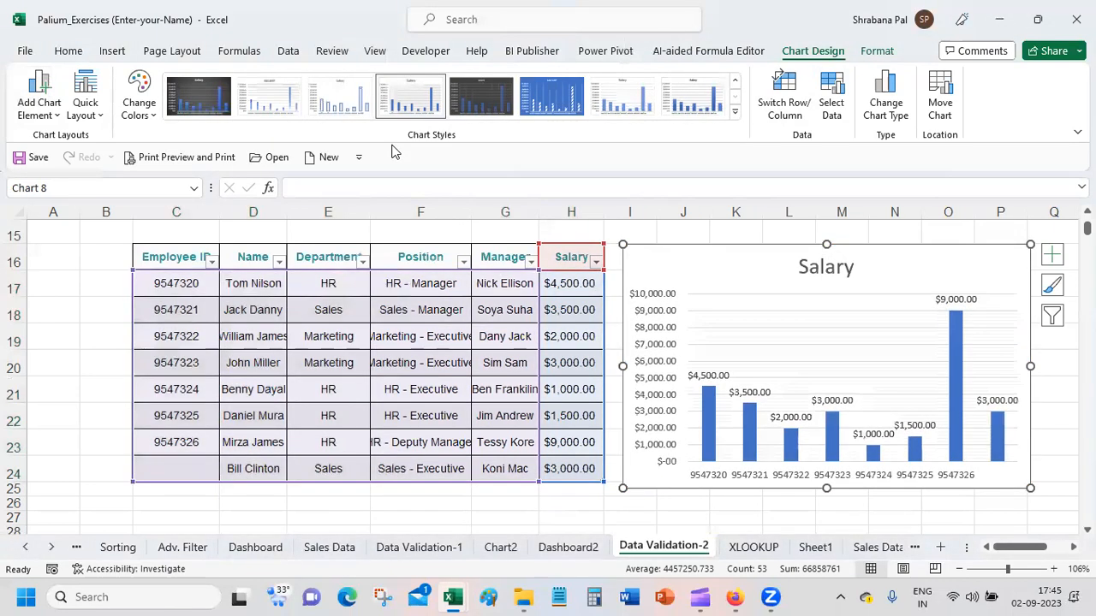
Step: Add a primary horizontal axis title to the Salary chart
{"action": "left_click", "coordinate": [39, 96]}
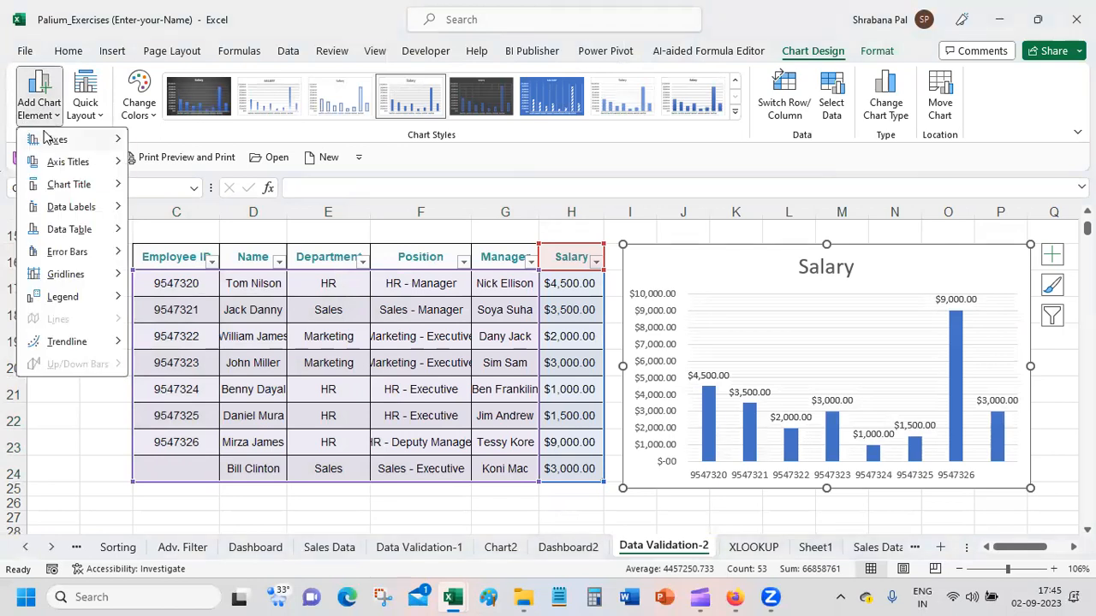
{"action": "mouse_move", "coordinate": [49, 141]}
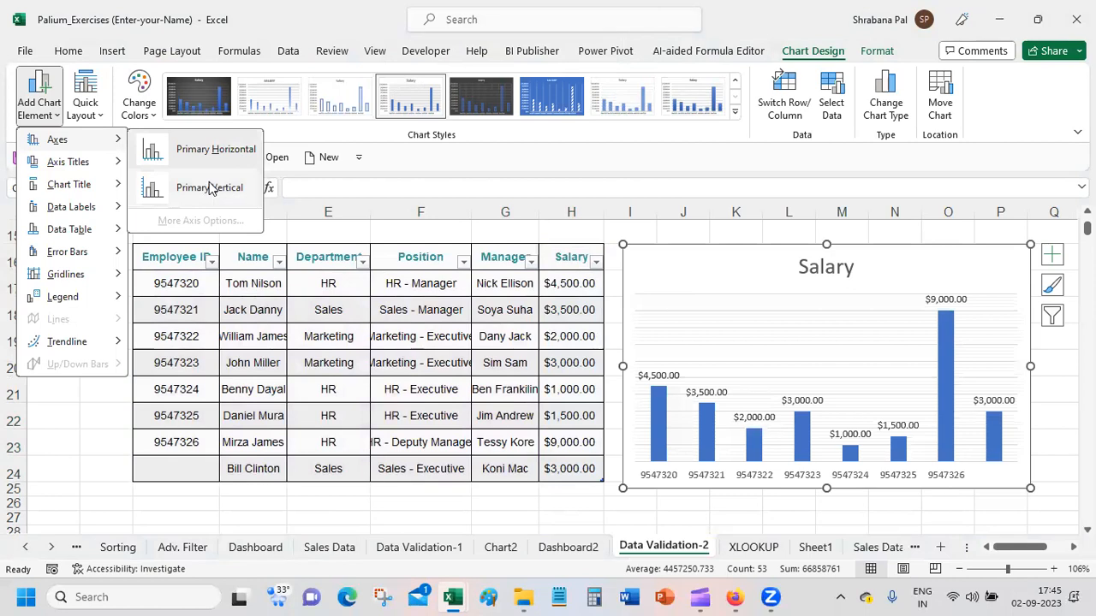
{"action": "mouse_move", "coordinate": [73, 162]}
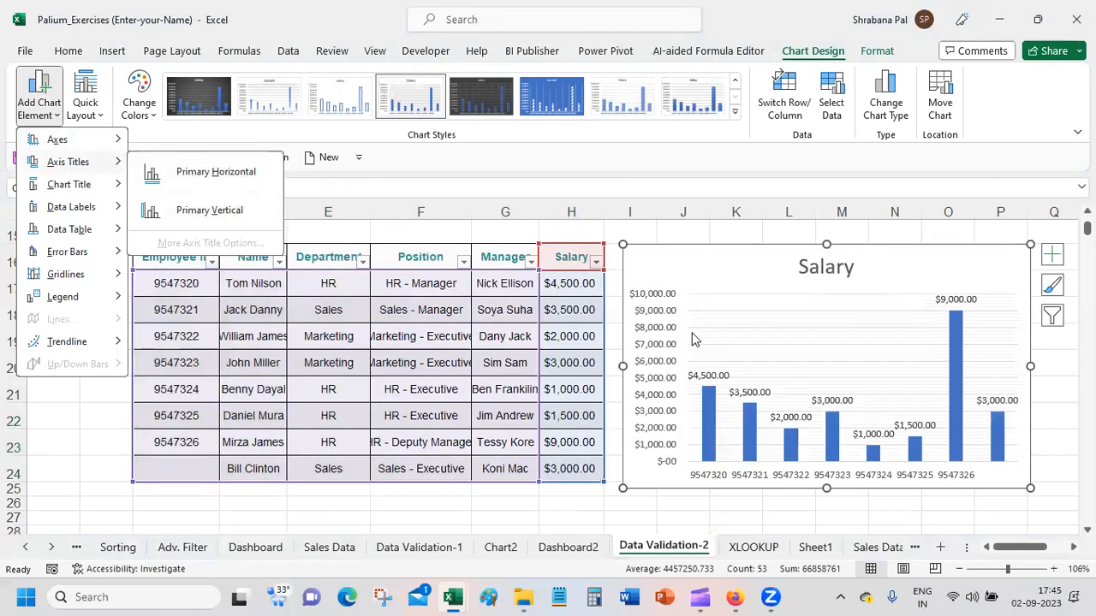
{"action": "left_click", "coordinate": [210, 175]}
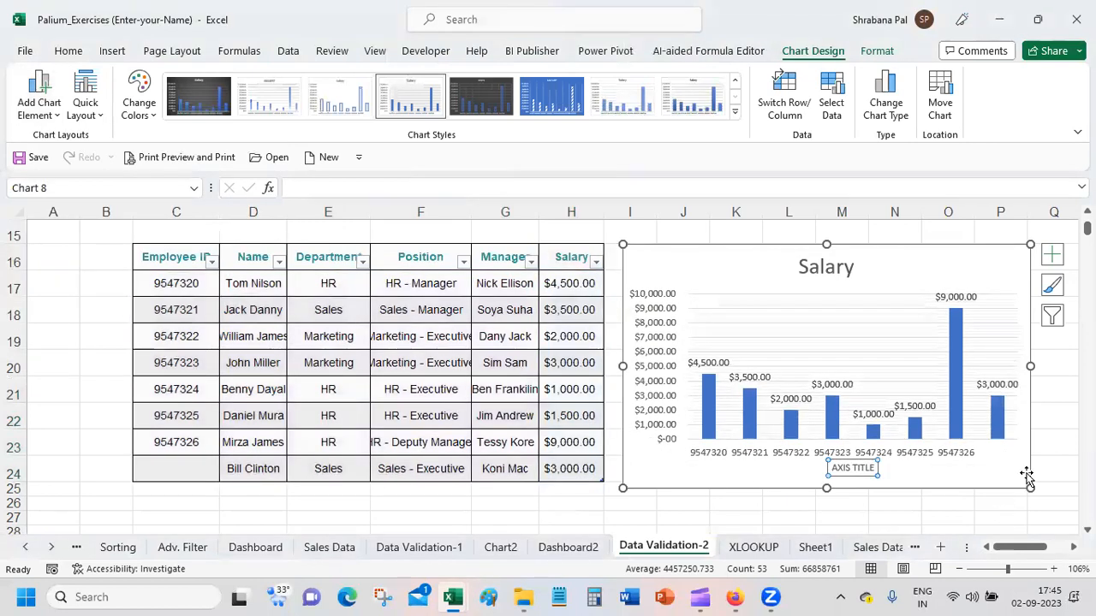
Step: Replace the horizontal axis title's text with "EMPLOYEE ID"
{"action": "double_click", "coordinate": [862, 470]}
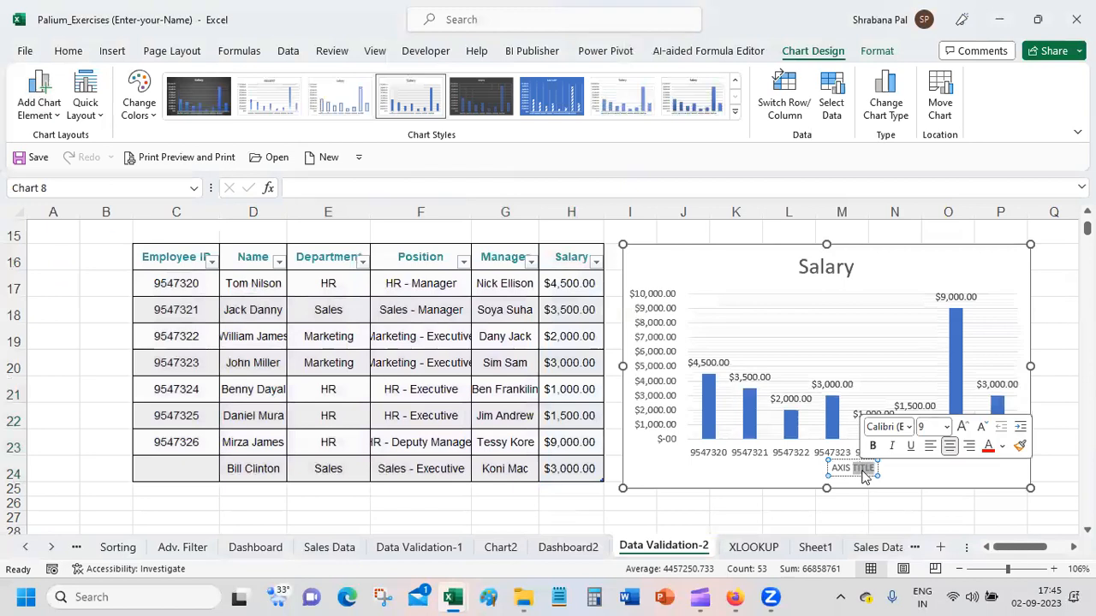
{"action": "left_click", "coordinate": [863, 470]}
{"action": "type", "text": "Employ"}
{"action": "key", "text": "BackSpace"}
{"action": "key", "text": "BackSpace"}
{"action": "key", "text": "BackSpace"}
{"action": "key", "text": "BackSpace"}
{"action": "key", "text": "BackSpace"}
{"action": "key", "text": "BackSpace"}
{"action": "key", "text": "BackSpace"}
{"action": "key", "text": "BackSpace"}
{"action": "key", "text": "BackSpace"}
{"action": "key", "text": "BackSpace"}
{"action": "key", "text": "BackSpace"}
{"action": "key", "text": "BackSpace"}
{"action": "key", "text": "BackSpace"}
{"action": "key", "text": "Delete"}
{"action": "key", "text": "Delete"}
{"action": "key", "text": "Delete"}
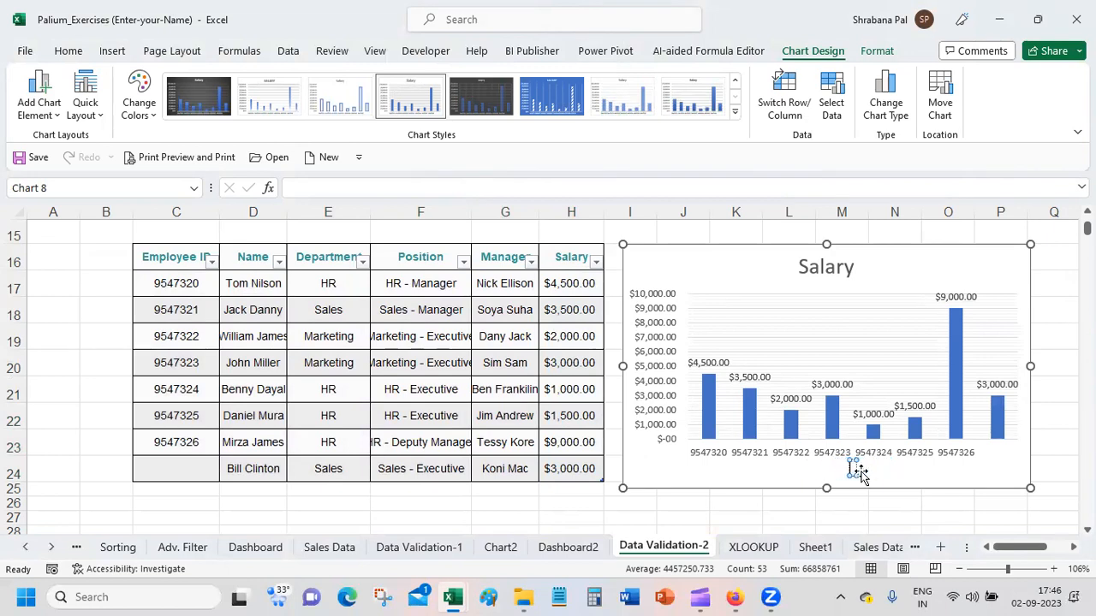
{"action": "type", "text": "EMPLOYEE ID"}
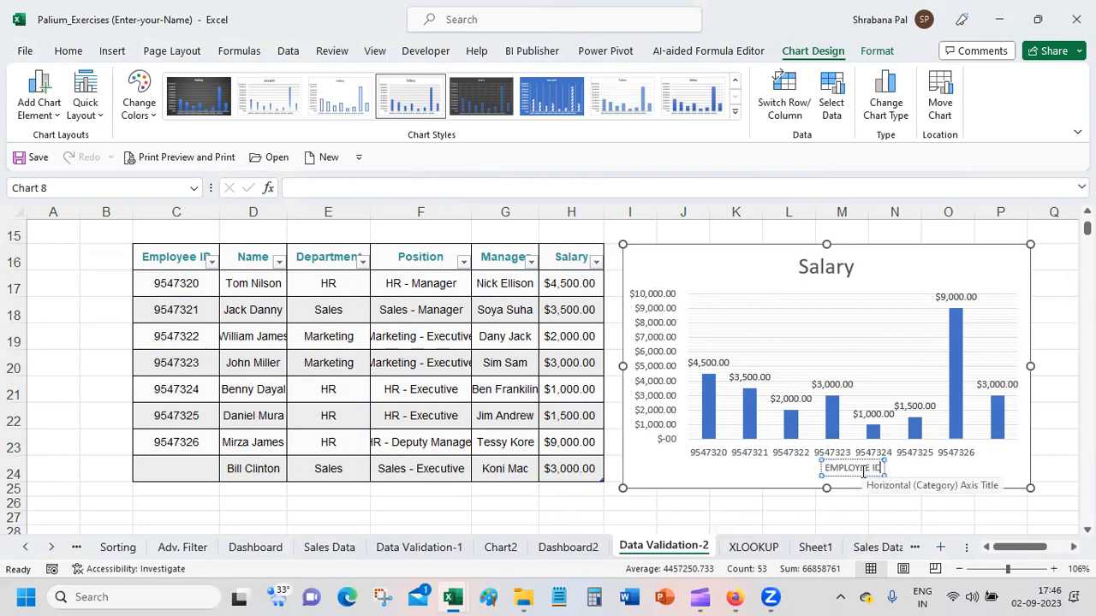
{"action": "left_click", "coordinate": [981, 471]}
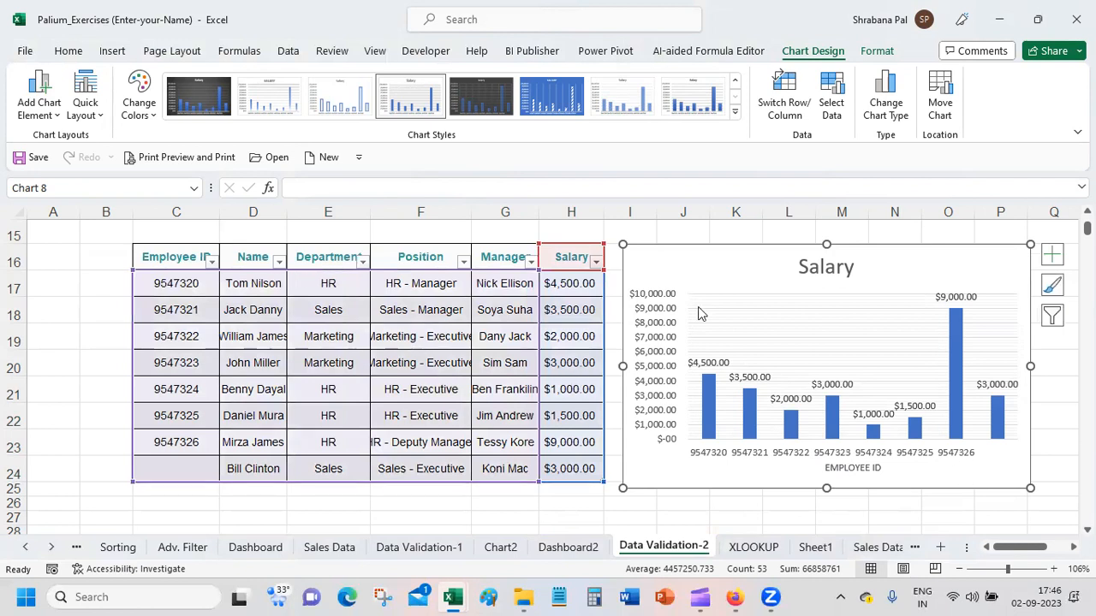
Step: Add a data table with legend keys to the Salary chart
{"action": "left_click", "coordinate": [36, 101]}
{"action": "mouse_move", "coordinate": [77, 217]}
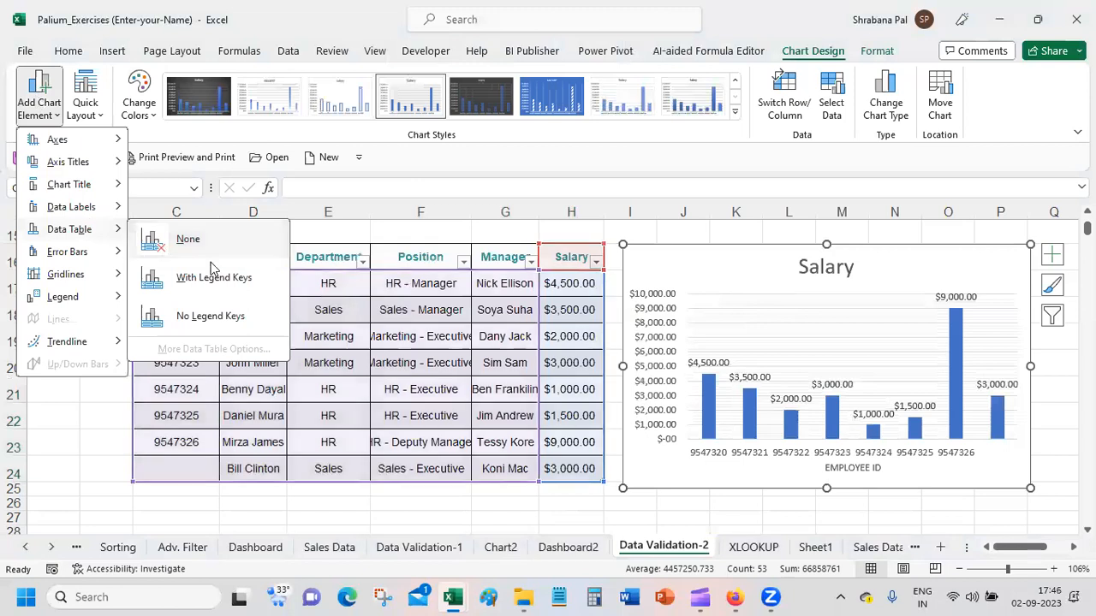
{"action": "left_click", "coordinate": [188, 279]}
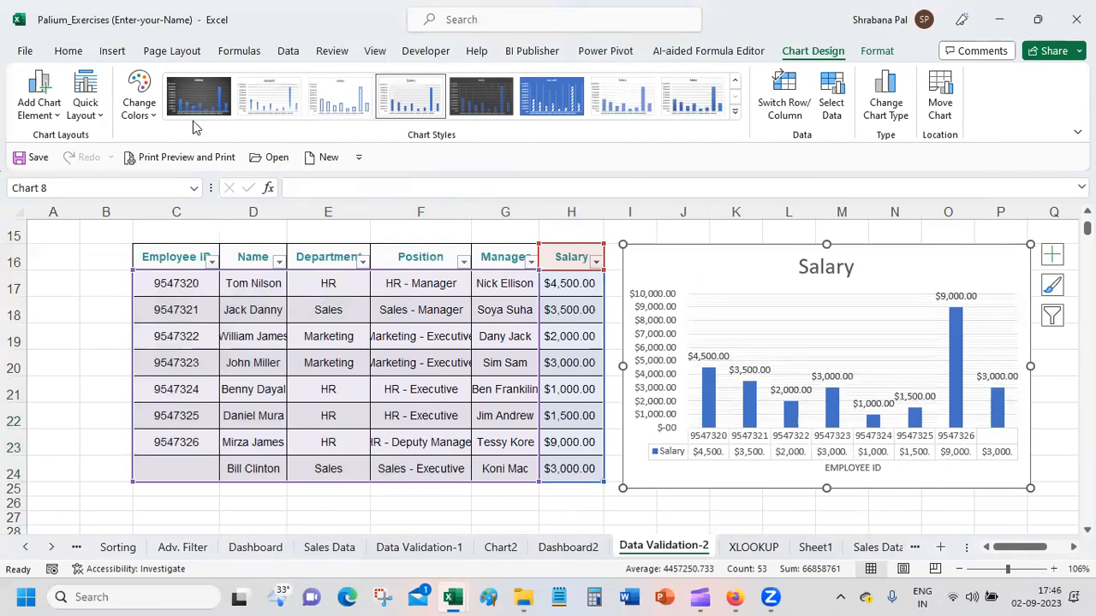
{"action": "left_click", "coordinate": [59, 113]}
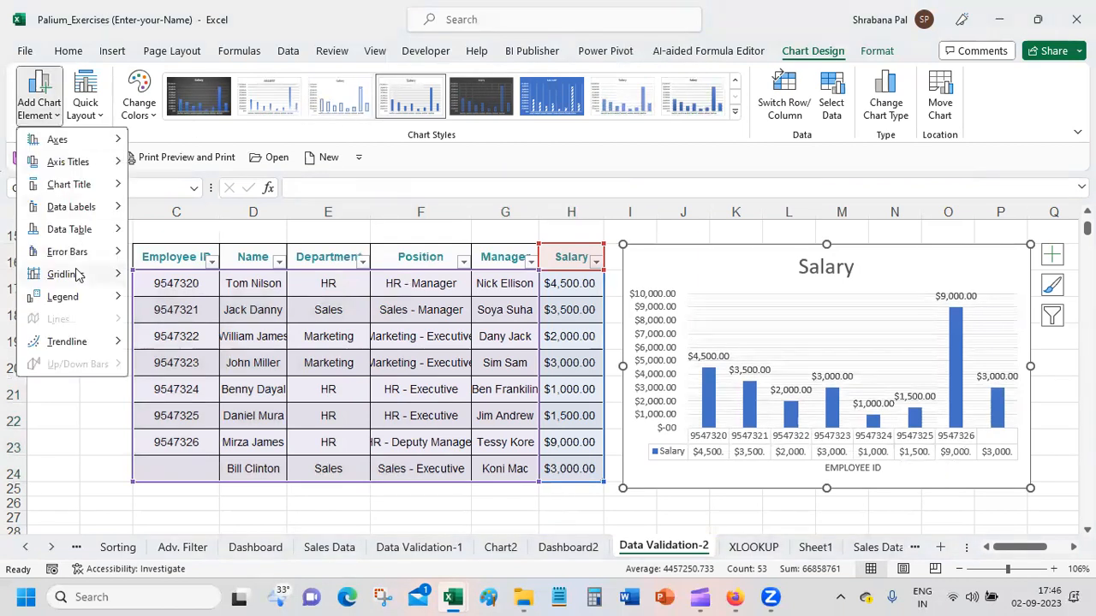
{"action": "mouse_move", "coordinate": [85, 274]}
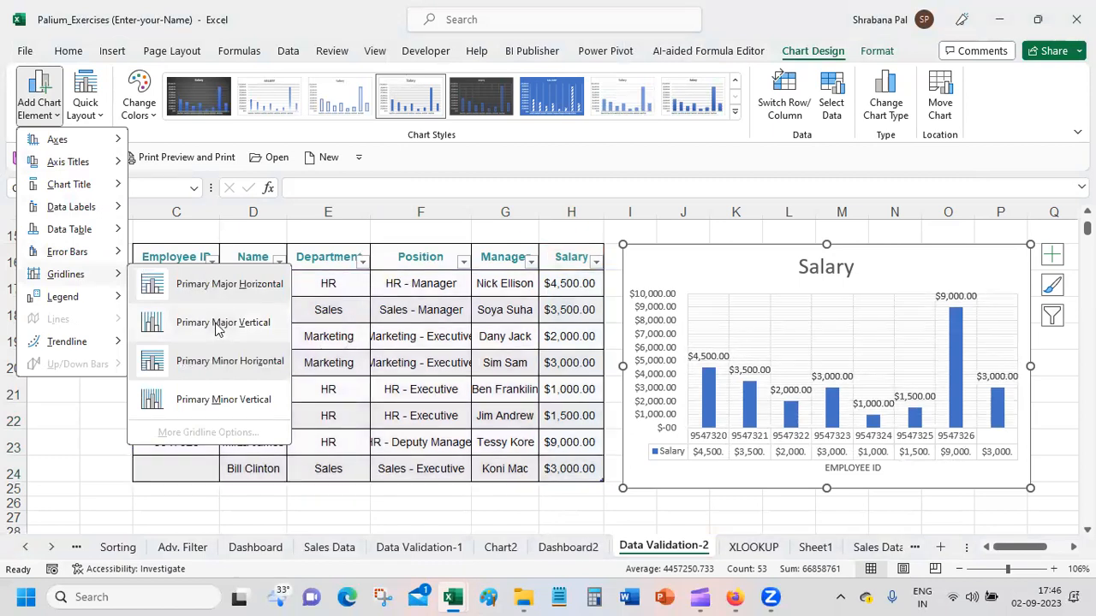
{"action": "mouse_move", "coordinate": [107, 298]}
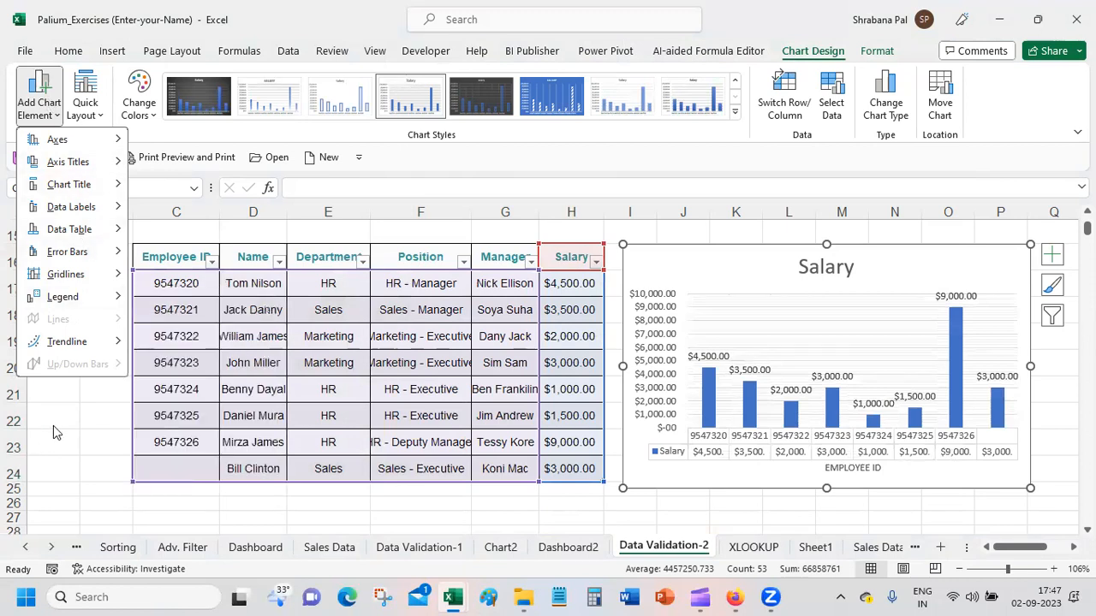
{"action": "key", "text": "Escape"}
Step: Apply the quick layout Layout 10 to the Salary chart and deselect the chart
{"action": "left_click", "coordinate": [94, 106]}
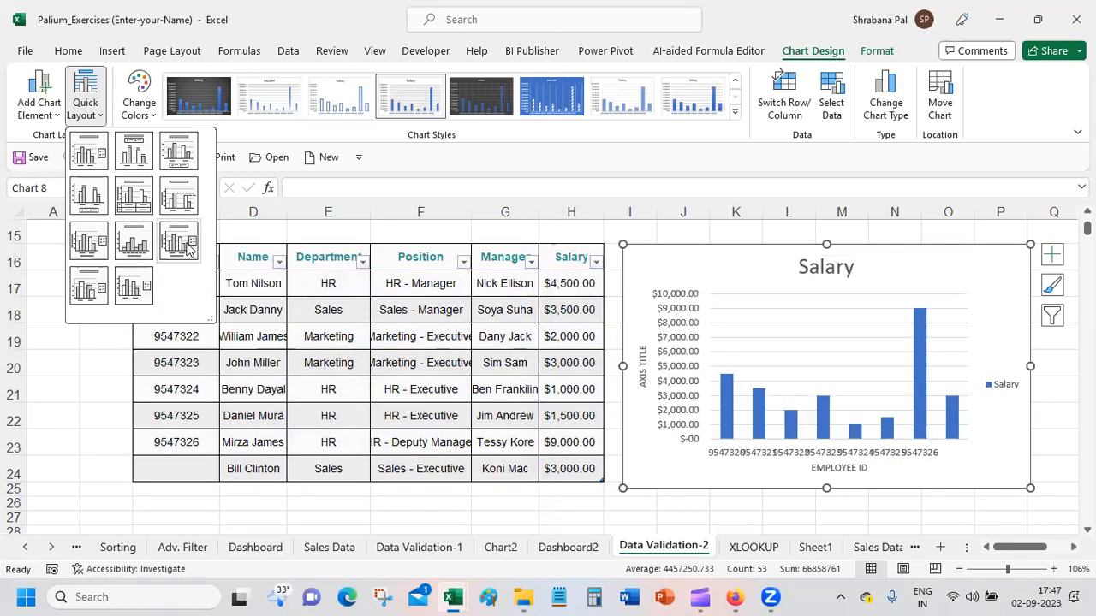
{"action": "left_click", "coordinate": [85, 291]}
{"action": "left_click", "coordinate": [57, 370]}
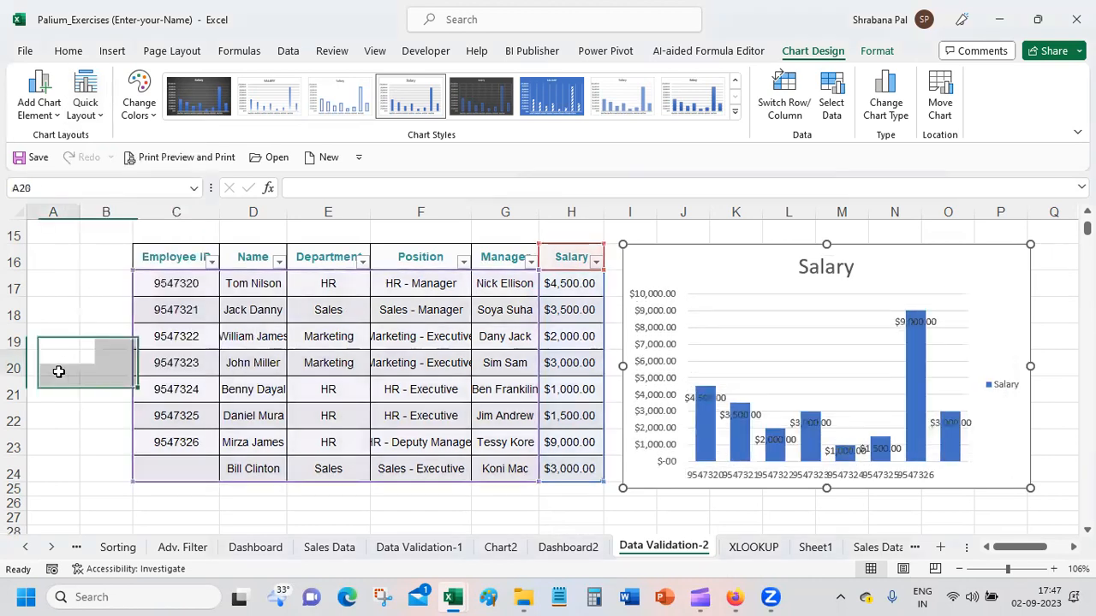
Step: Delete the Salary chart from the Data Validation-2 sheet
{"action": "left_click", "coordinate": [687, 258]}
{"action": "key", "text": "Delete"}
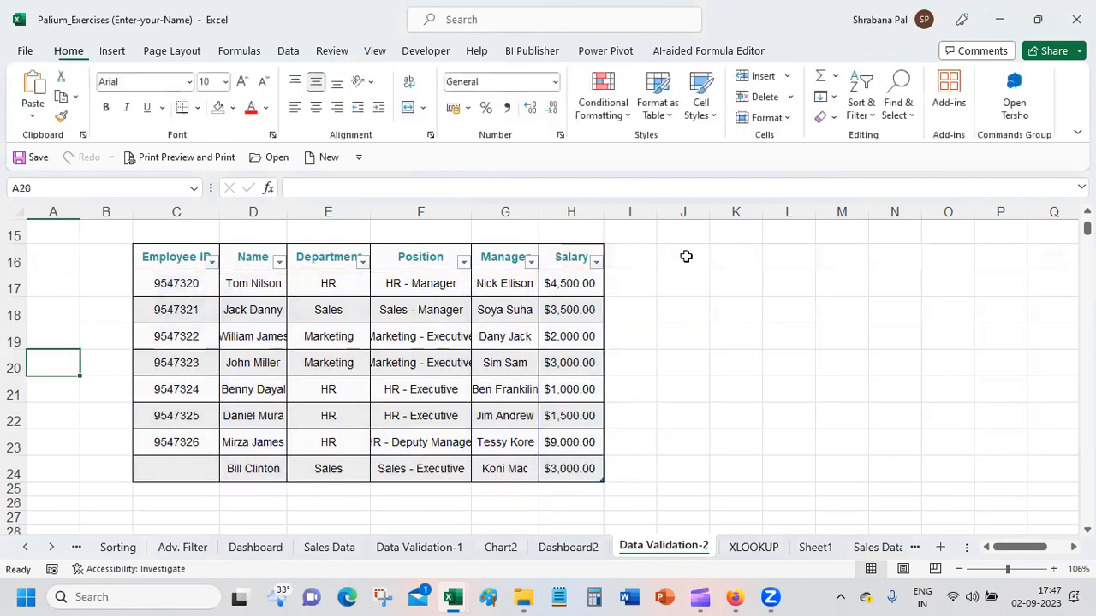
Step: Create a separate chart sheet from the employee table in C16:H24 and delete that chart sheet again
{"action": "left_click_drag", "start_coordinate": [190, 252], "coordinate": [572, 466]}
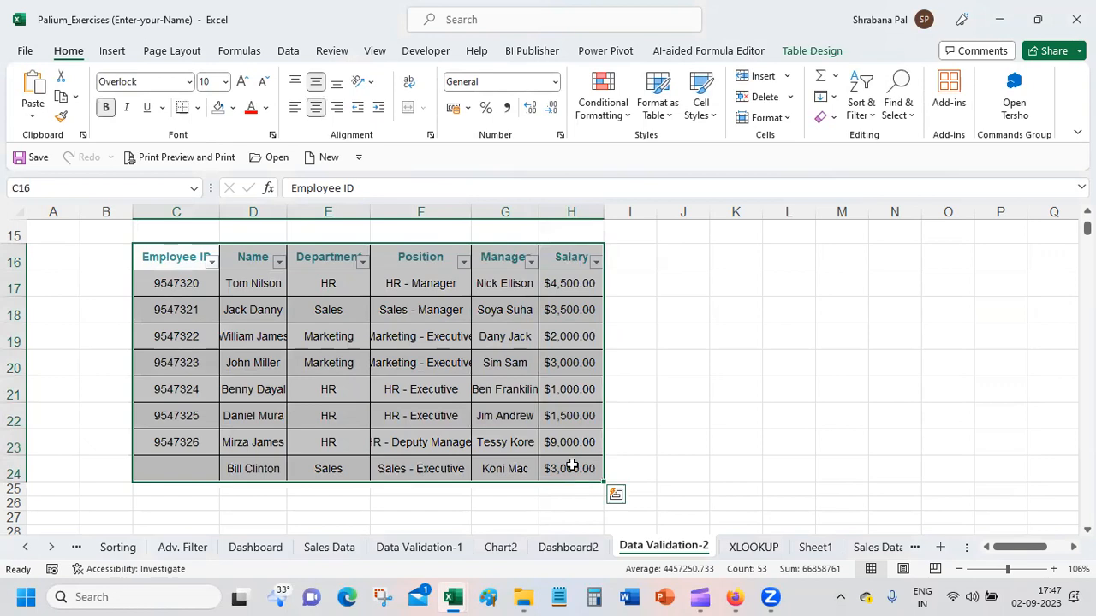
{"action": "key", "text": "F11"}
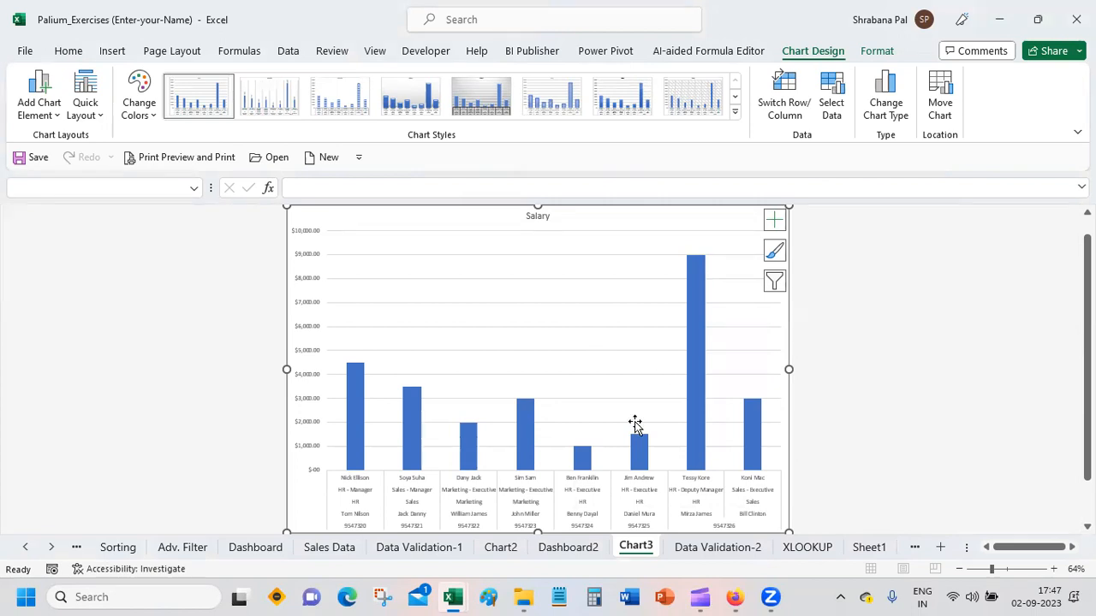
{"action": "right_click", "coordinate": [630, 552]}
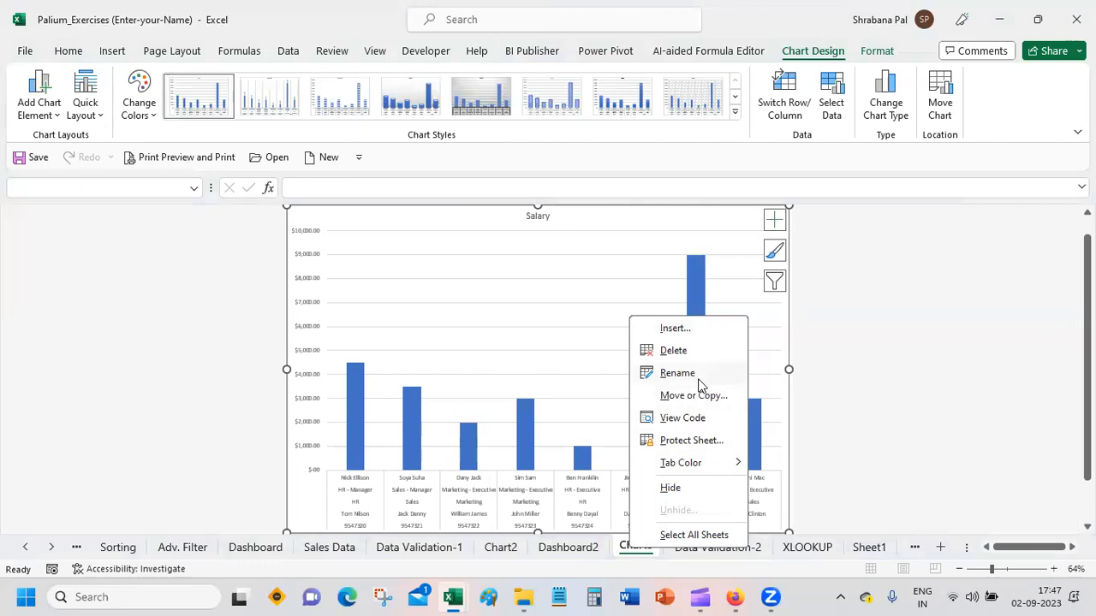
{"action": "left_click", "coordinate": [690, 353]}
{"action": "left_click", "coordinate": [521, 341]}
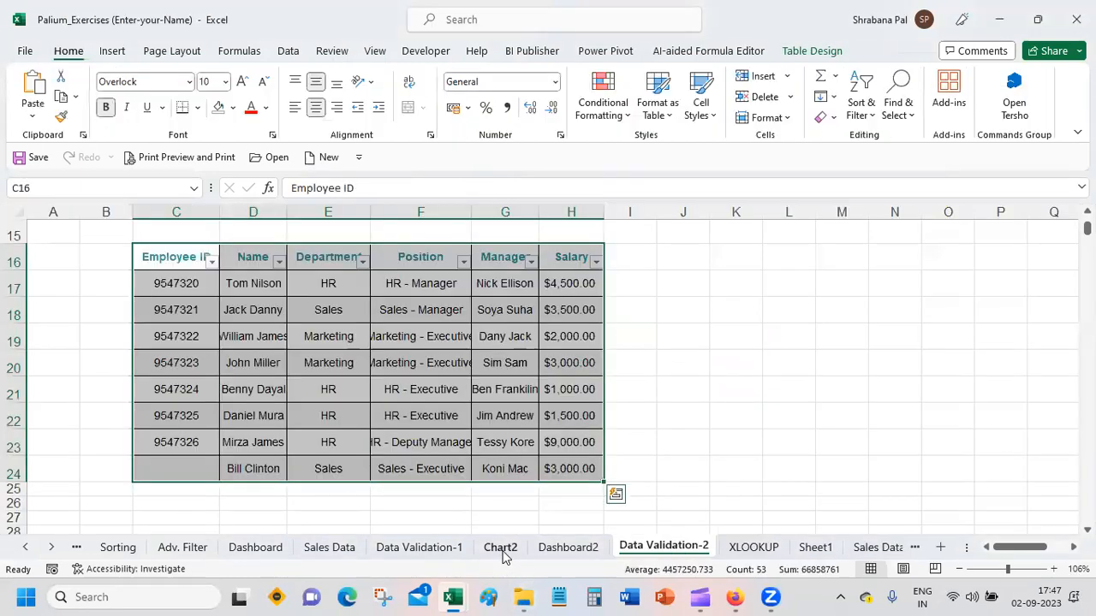
Step: Permanently delete the Chart2 sheet and return to the Data Validation-2 sheet
{"action": "left_click", "coordinate": [502, 552]}
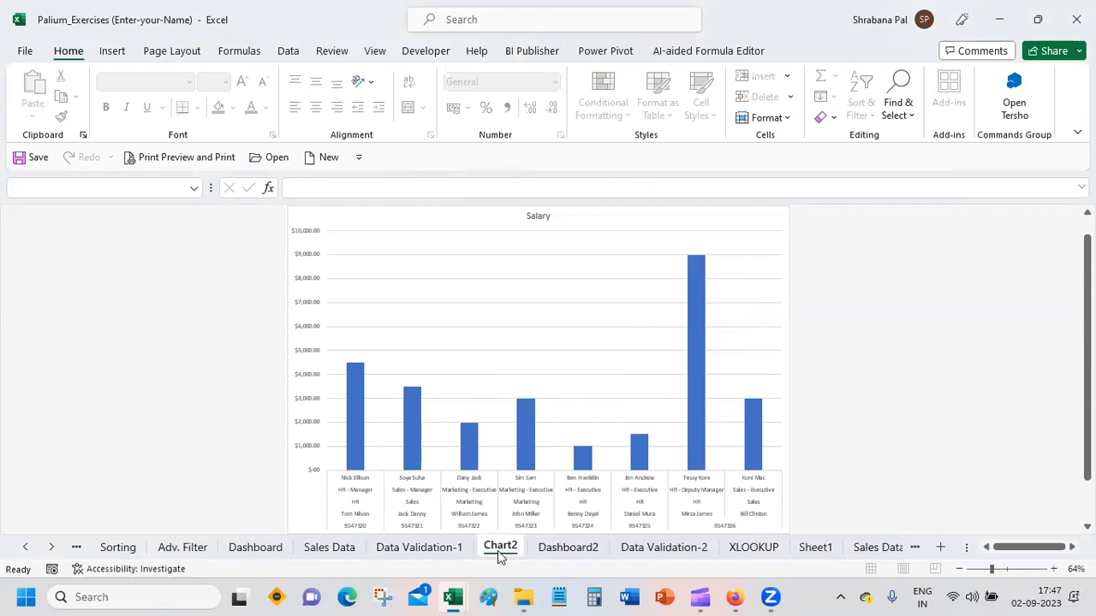
{"action": "left_click", "coordinate": [523, 596]}
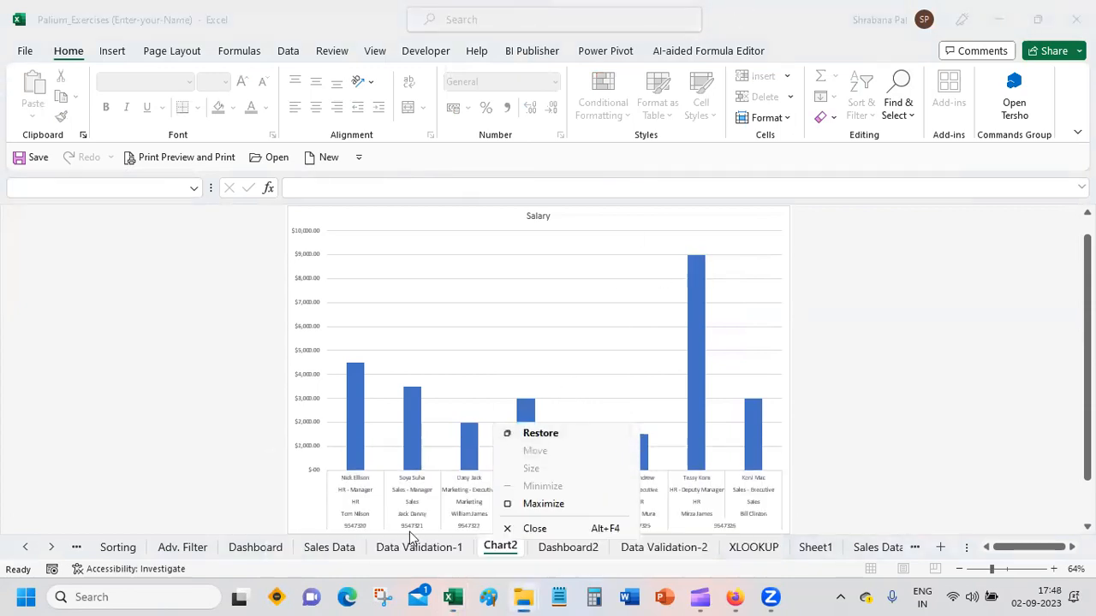
{"action": "left_click", "coordinate": [494, 553]}
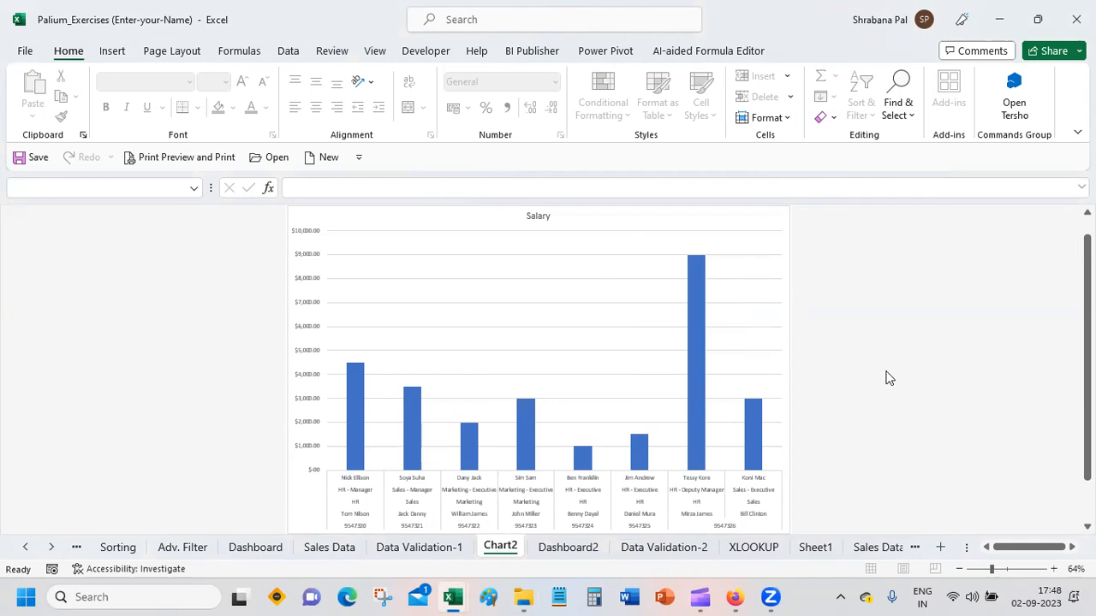
{"action": "left_click", "coordinate": [590, 549]}
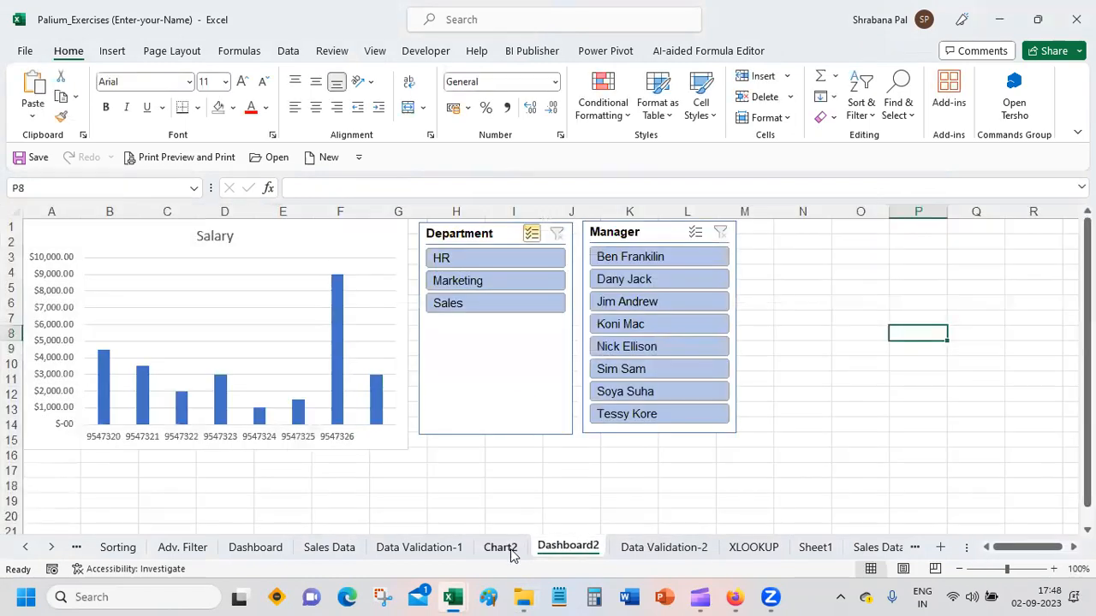
{"action": "left_click", "coordinate": [510, 551]}
{"action": "right_click", "coordinate": [510, 549]}
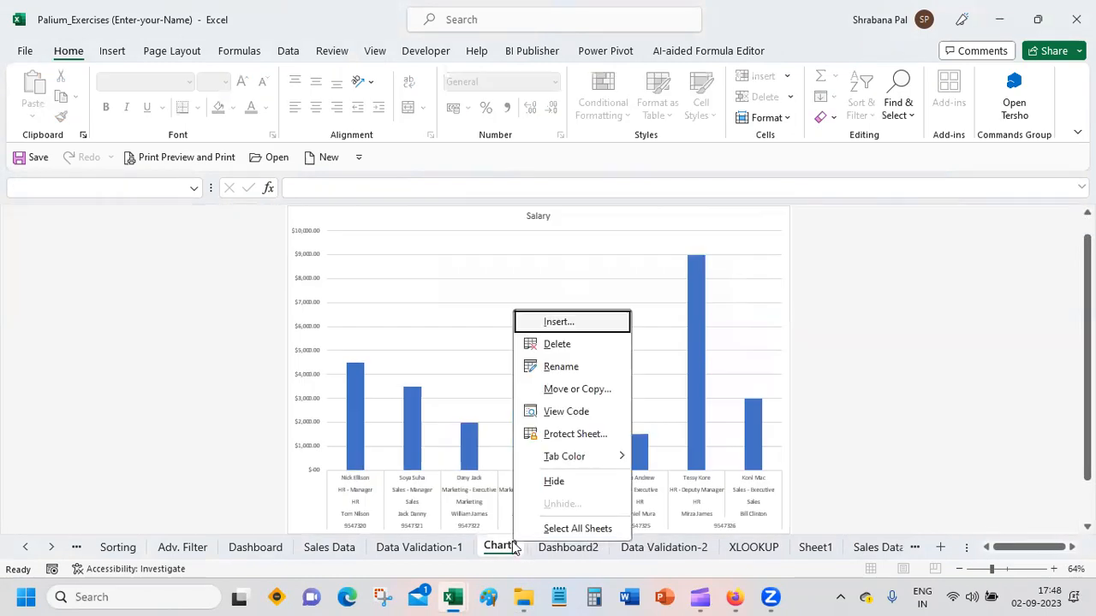
{"action": "left_click", "coordinate": [588, 346]}
{"action": "left_click", "coordinate": [527, 344]}
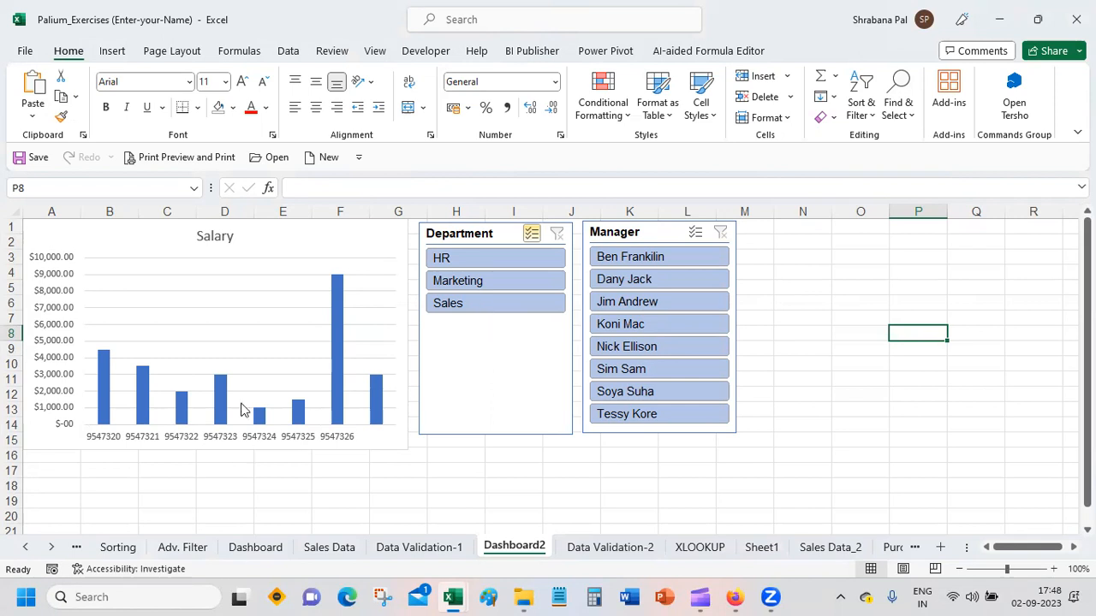
{"action": "left_click", "coordinate": [578, 549]}
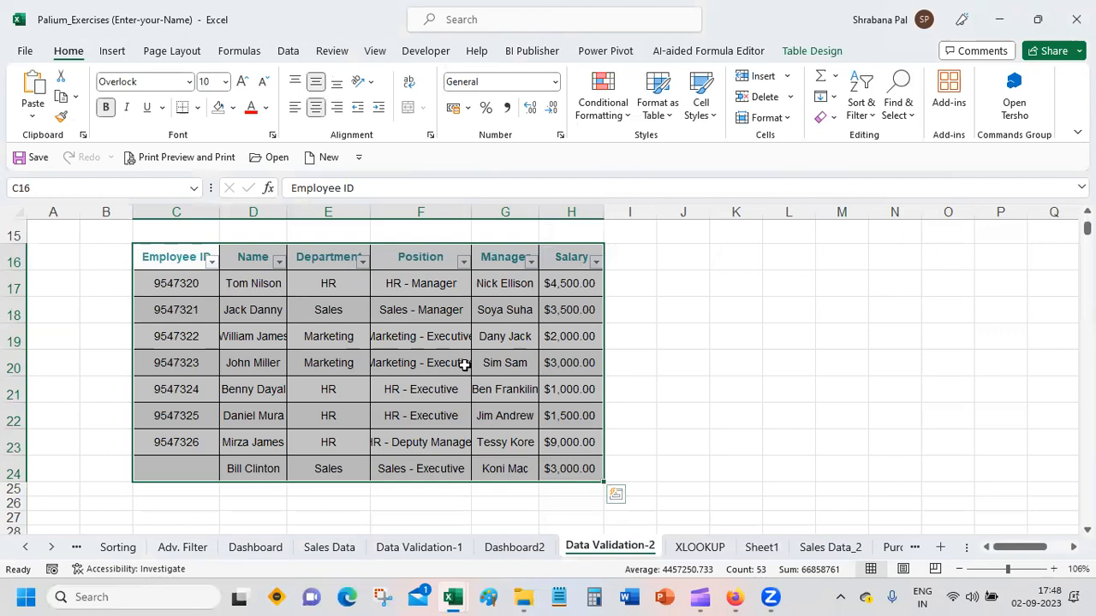
Step: Generate another chart sheet from the still selected employee table and permanently delete it
{"action": "key", "text": "F11"}
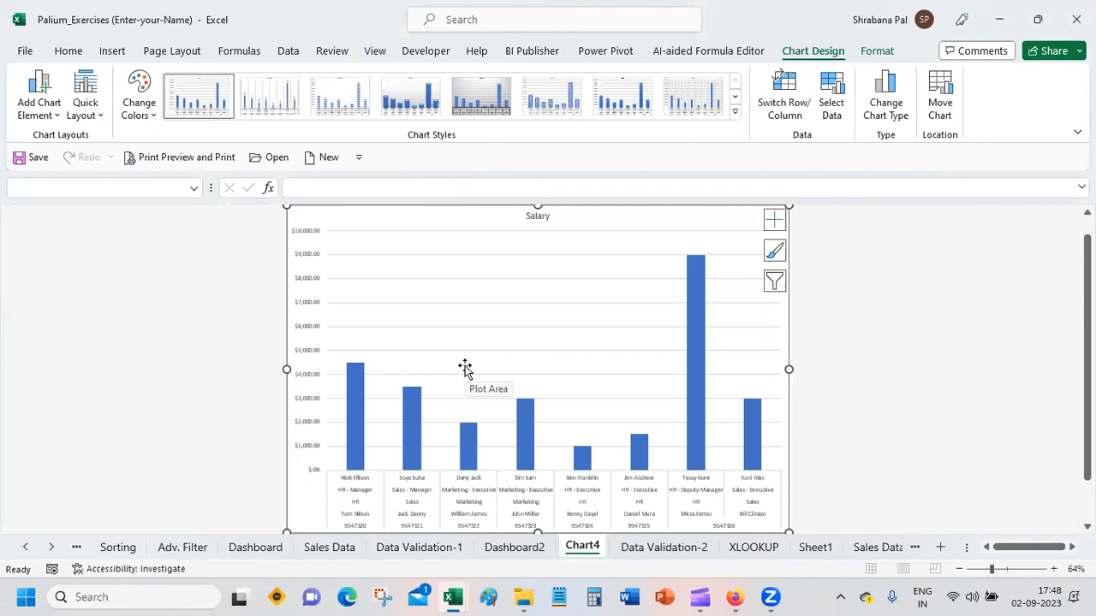
{"action": "right_click", "coordinate": [591, 553]}
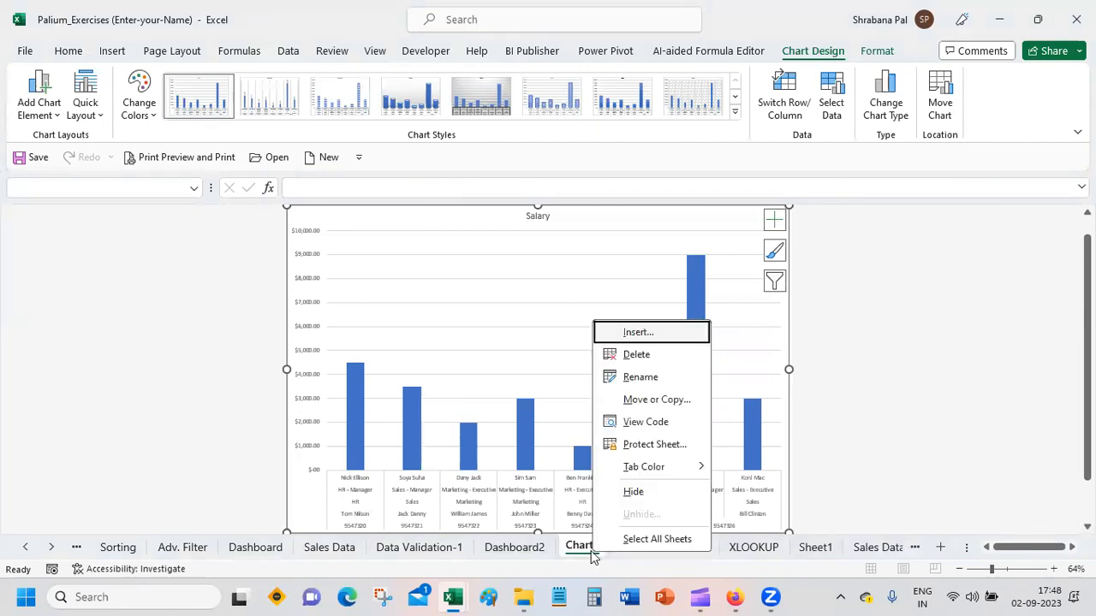
{"action": "left_click", "coordinate": [670, 354]}
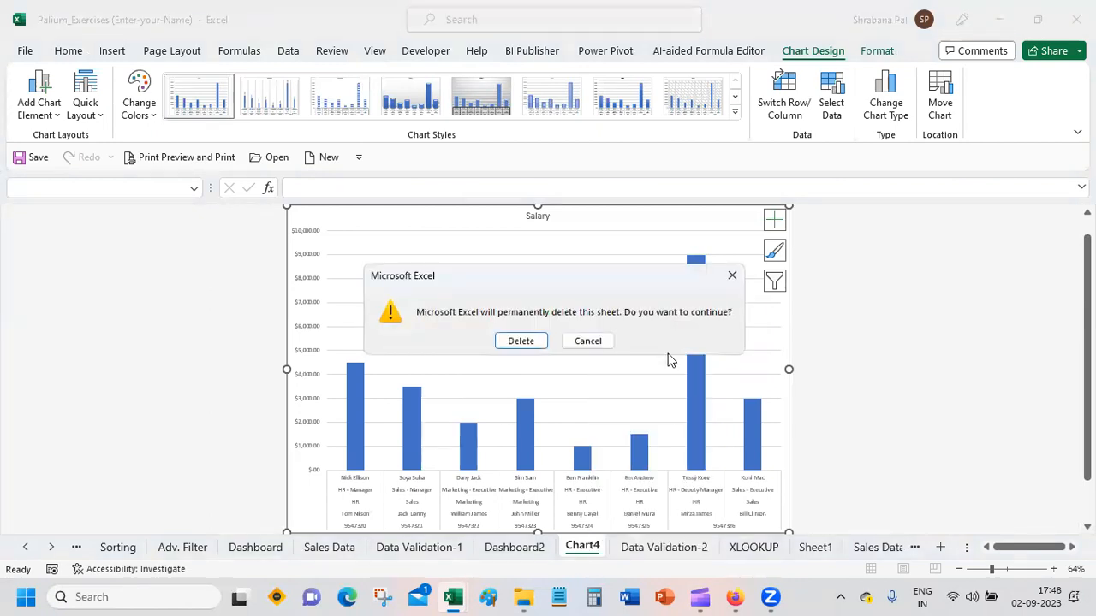
{"action": "left_click", "coordinate": [513, 341]}
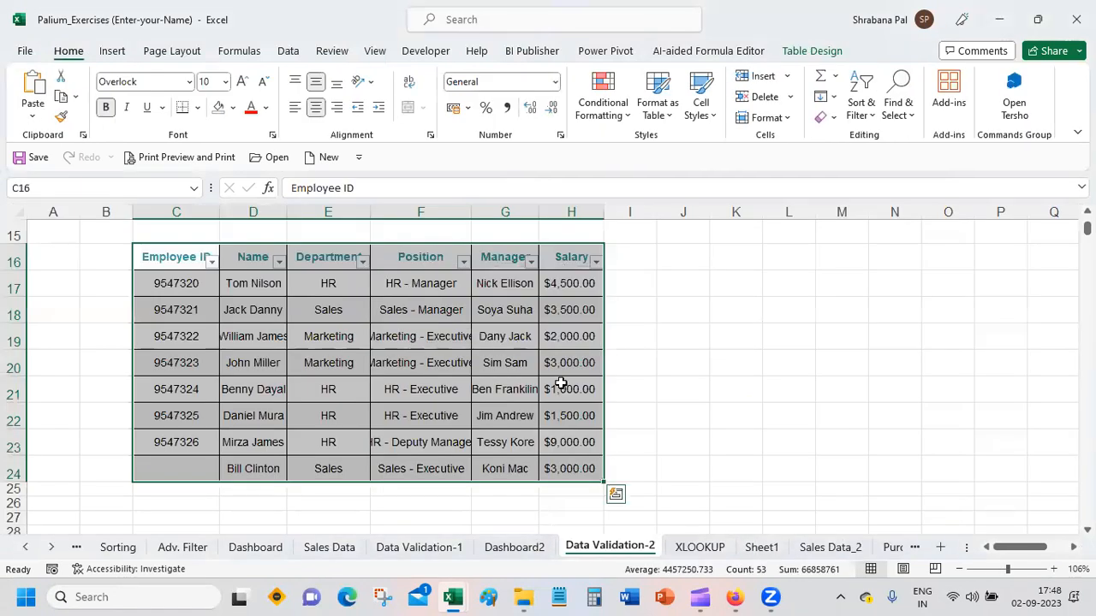
Step: Insert a 3-D Column chart of the employee table and place it beside the table over columns I to P
{"action": "left_click", "coordinate": [118, 56]}
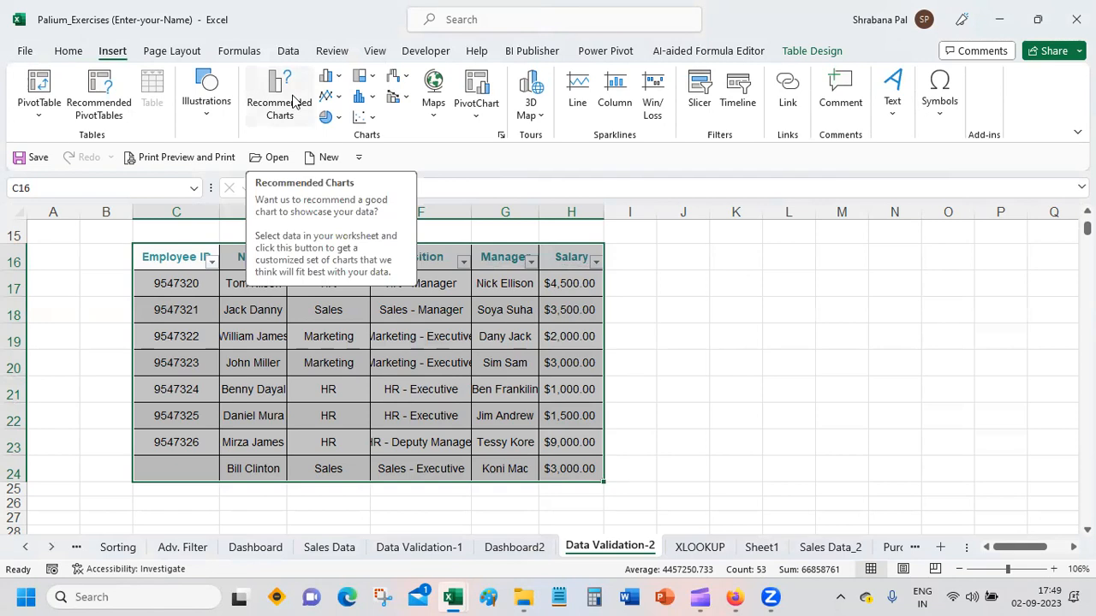
{"action": "left_click", "coordinate": [294, 101]}
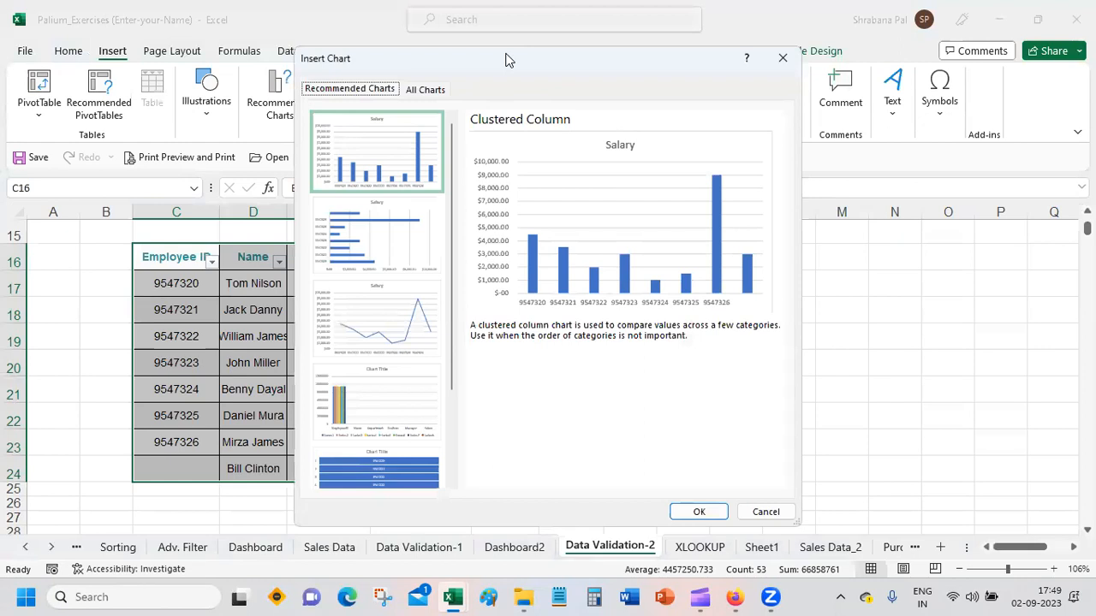
{"action": "left_click_drag", "start_coordinate": [505, 59], "coordinate": [795, 46]}
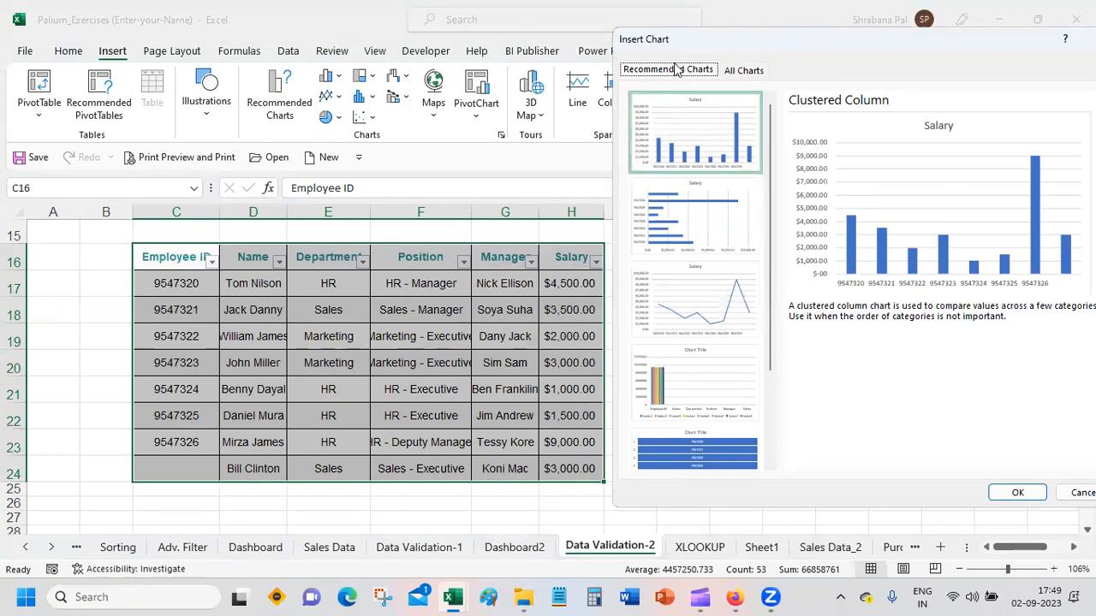
{"action": "left_click", "coordinate": [750, 74]}
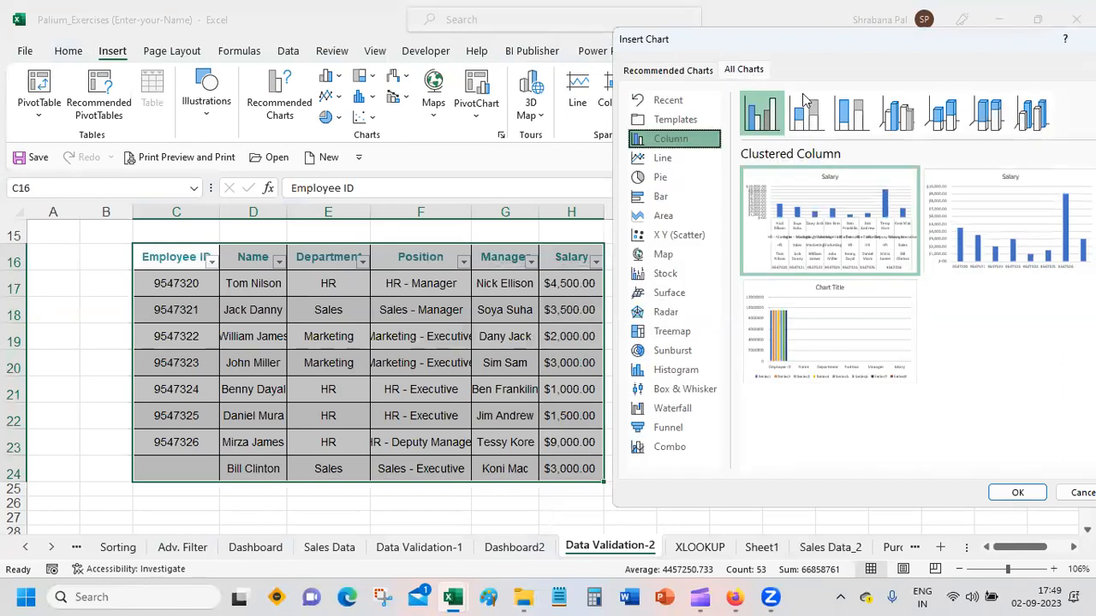
{"action": "left_click", "coordinate": [941, 122]}
{"action": "left_click", "coordinate": [985, 115]}
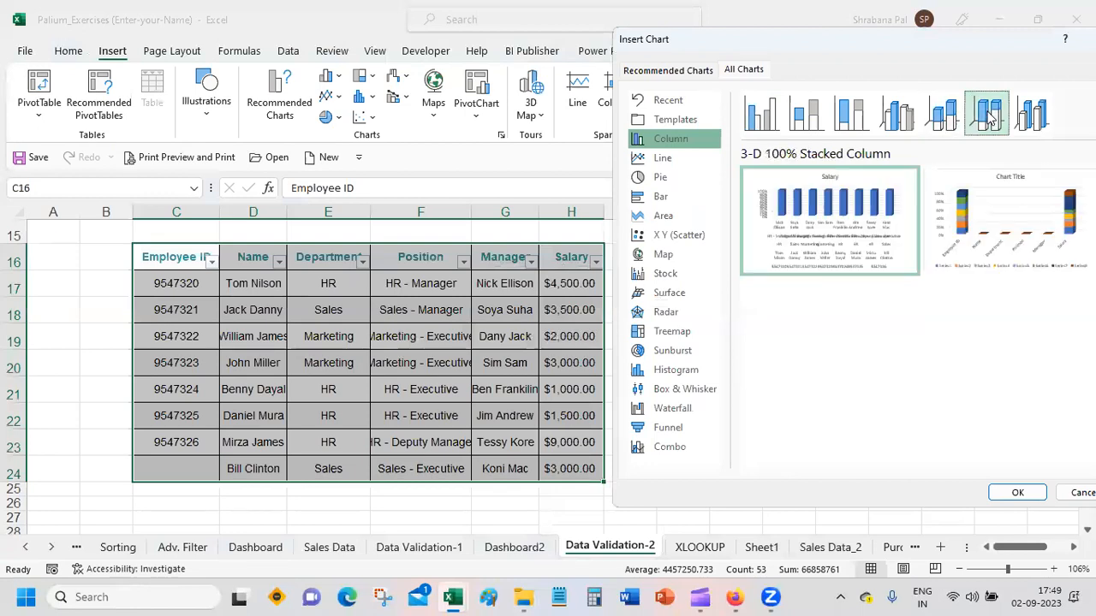
{"action": "left_click", "coordinate": [1021, 114]}
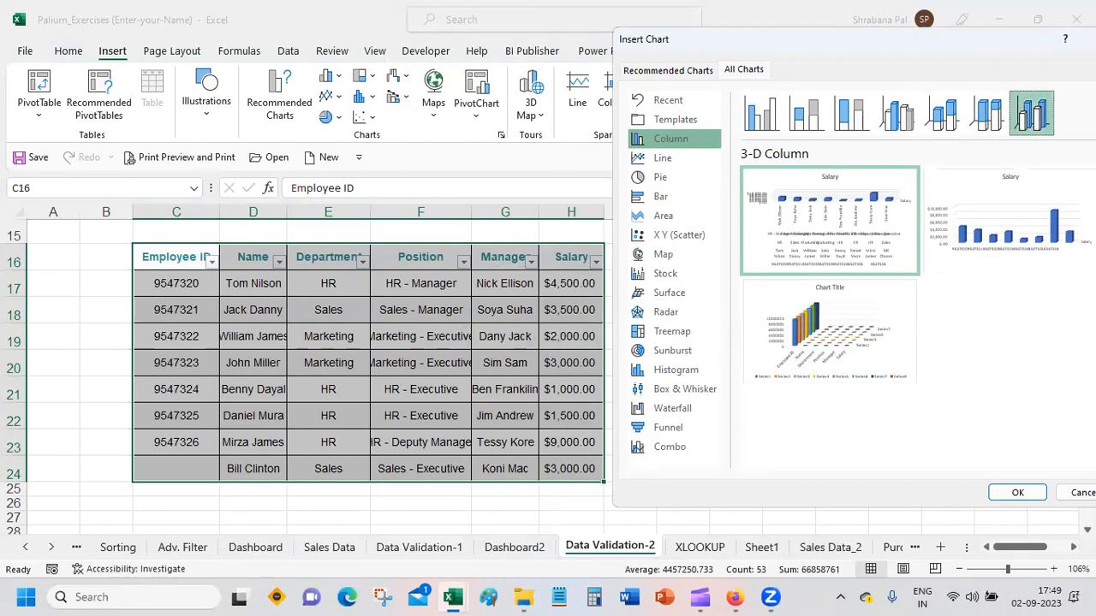
{"action": "left_click", "coordinate": [1017, 492]}
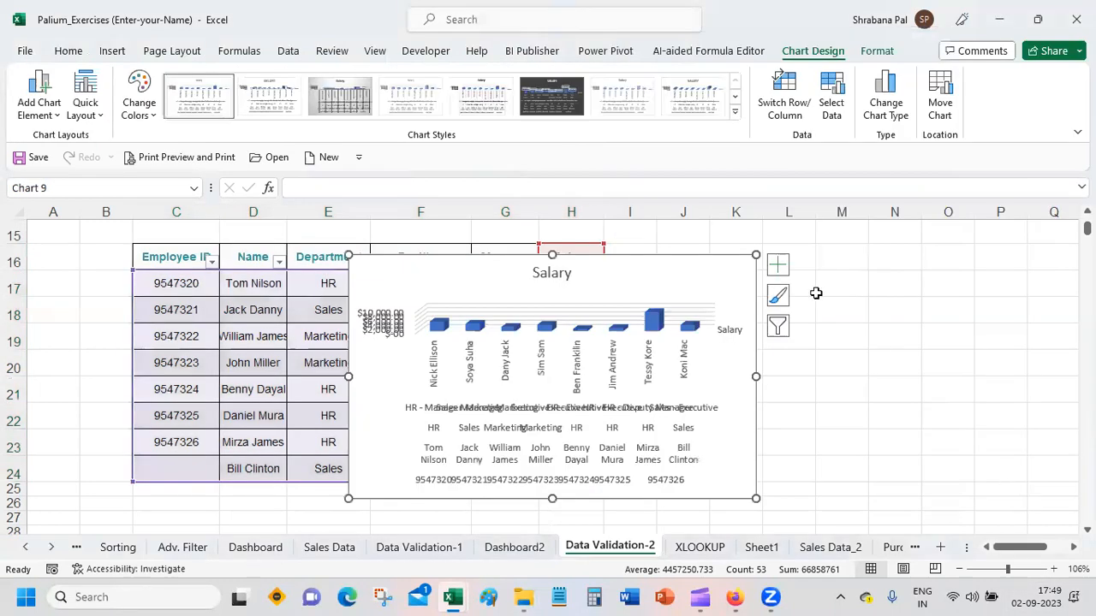
{"action": "left_click_drag", "start_coordinate": [648, 265], "coordinate": [914, 250]}
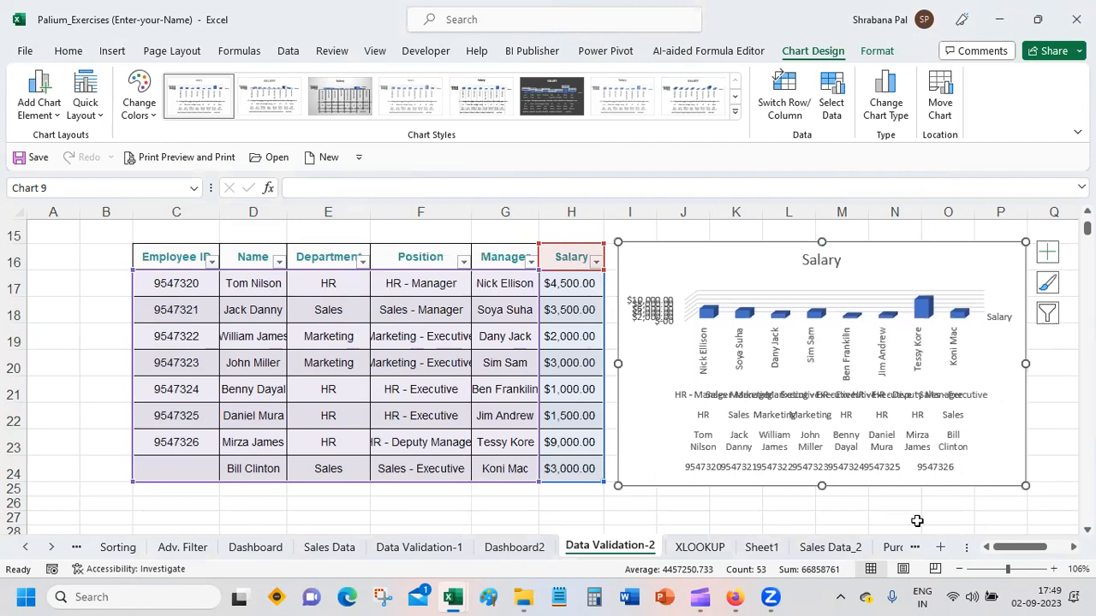
{"action": "left_click", "coordinate": [874, 510]}
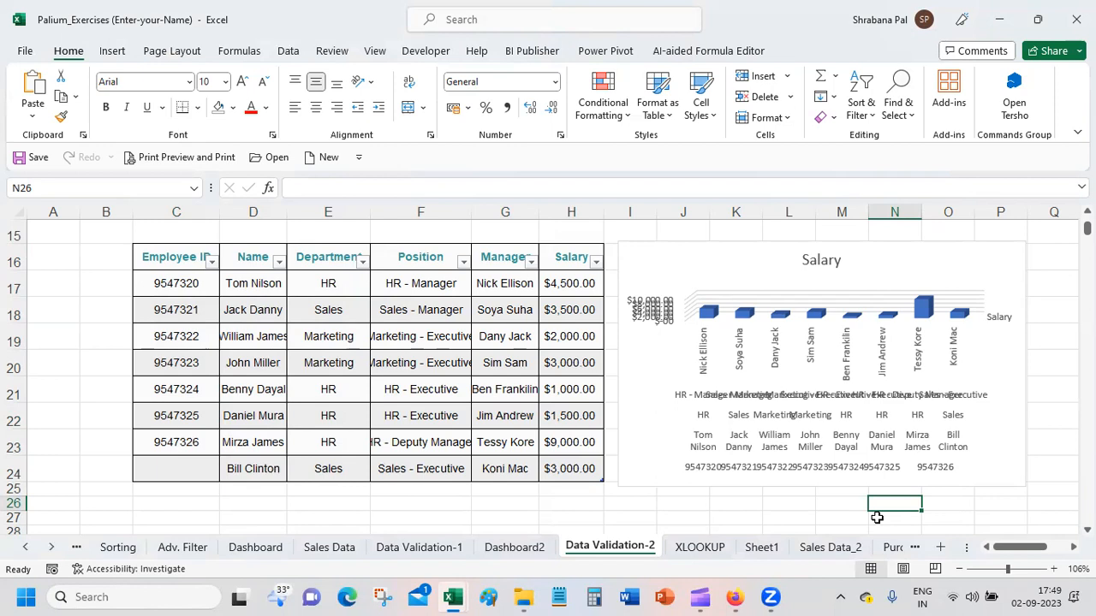
Step: Delete the 3-D Column Salary chart from the Data Validation-2 sheet
{"action": "left_click", "coordinate": [684, 257]}
{"action": "right_click", "coordinate": [683, 257]}
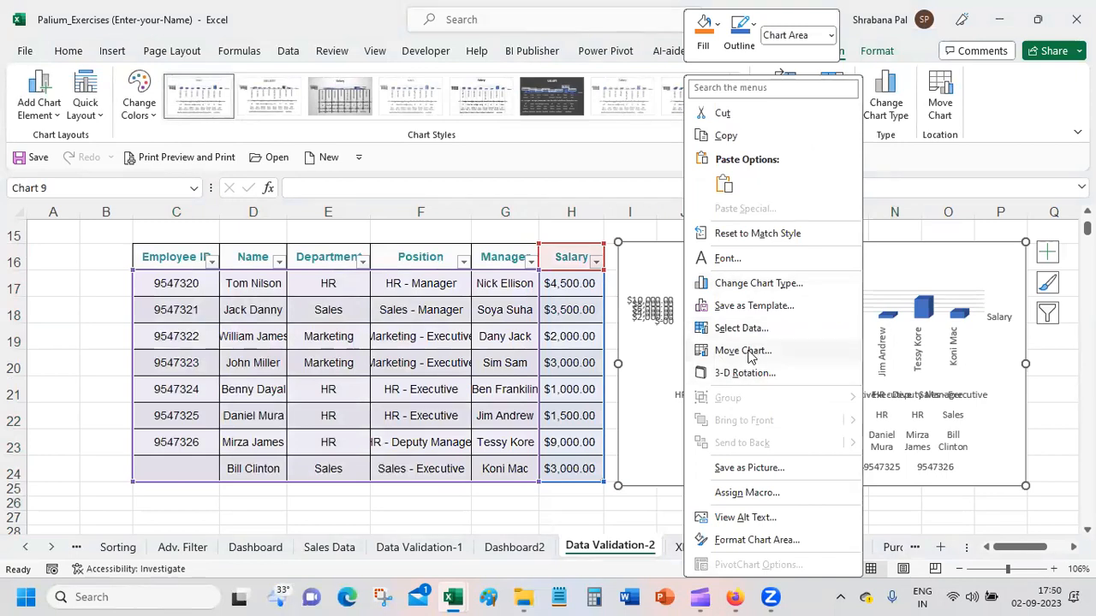
{"action": "key", "text": "Escape"}
{"action": "left_click", "coordinate": [397, 262]}
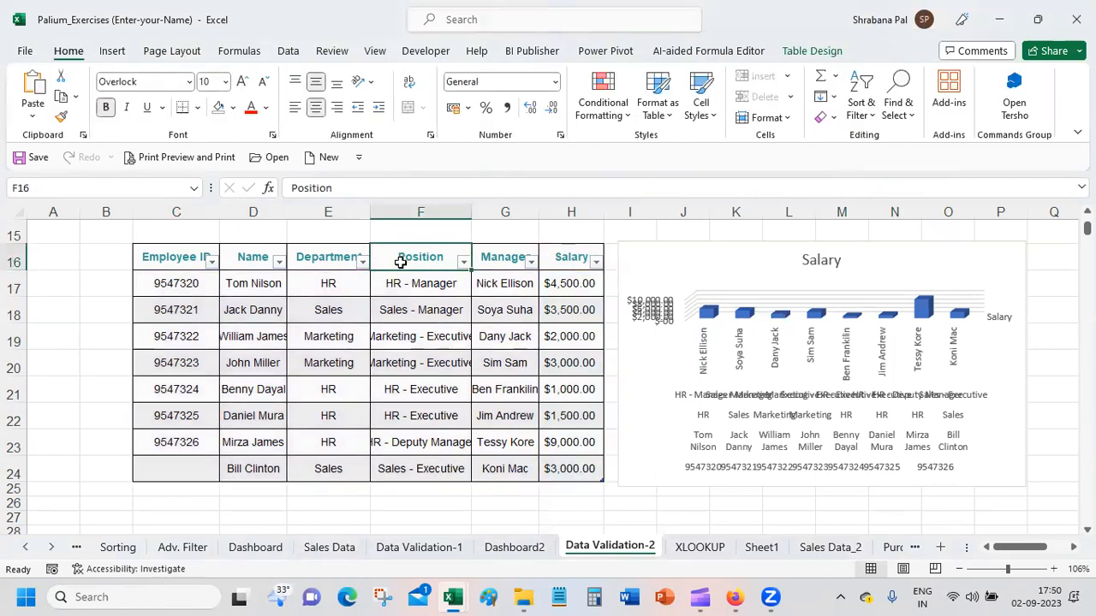
{"action": "left_click", "coordinate": [751, 244]}
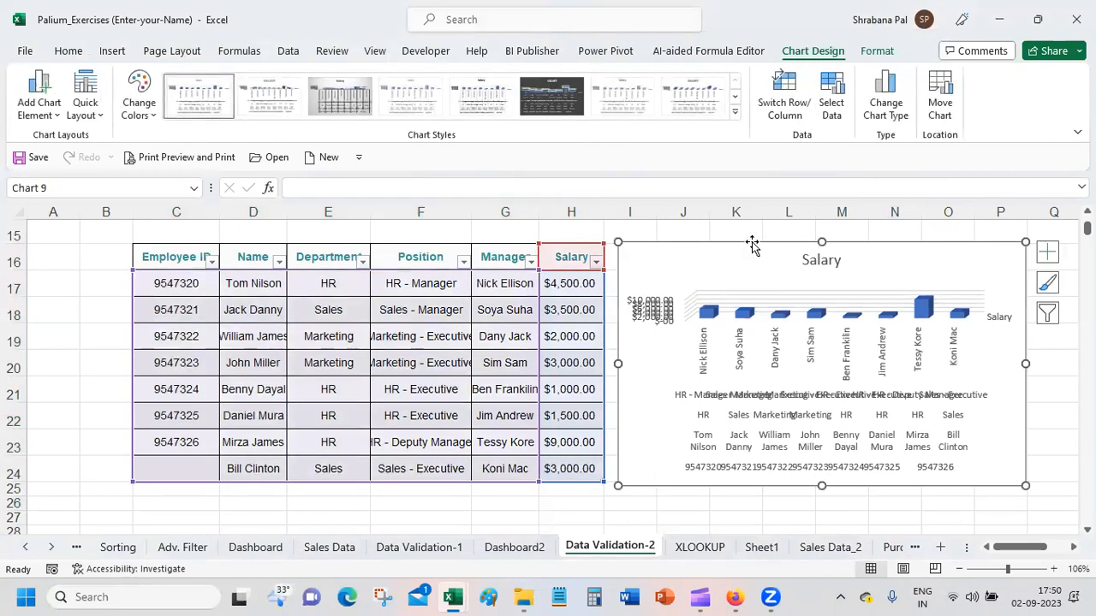
{"action": "key", "text": "Delete"}
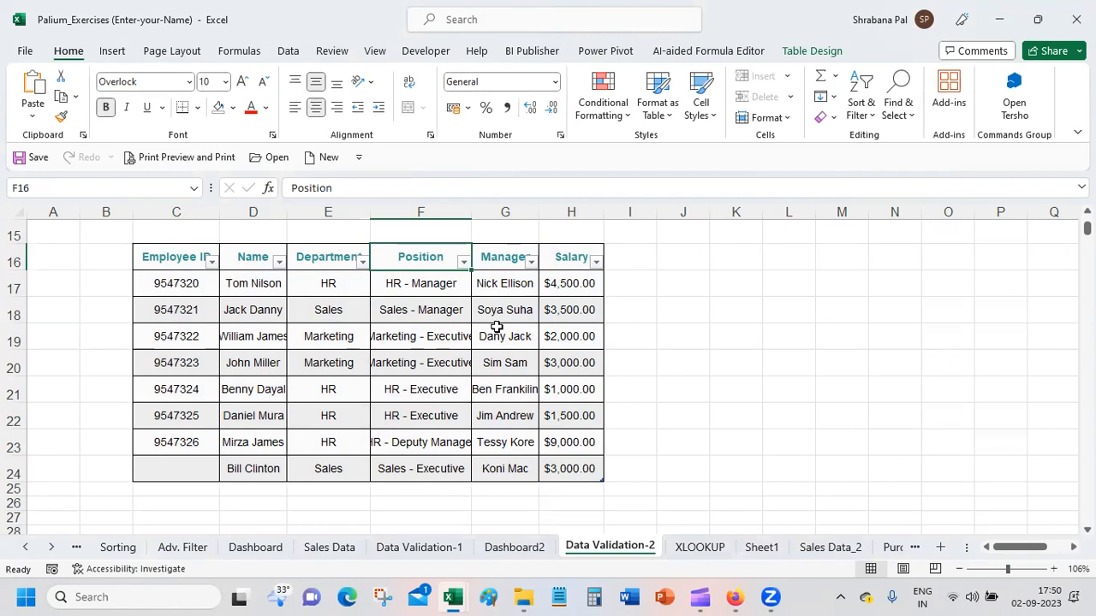
{"action": "left_click", "coordinate": [113, 50]}
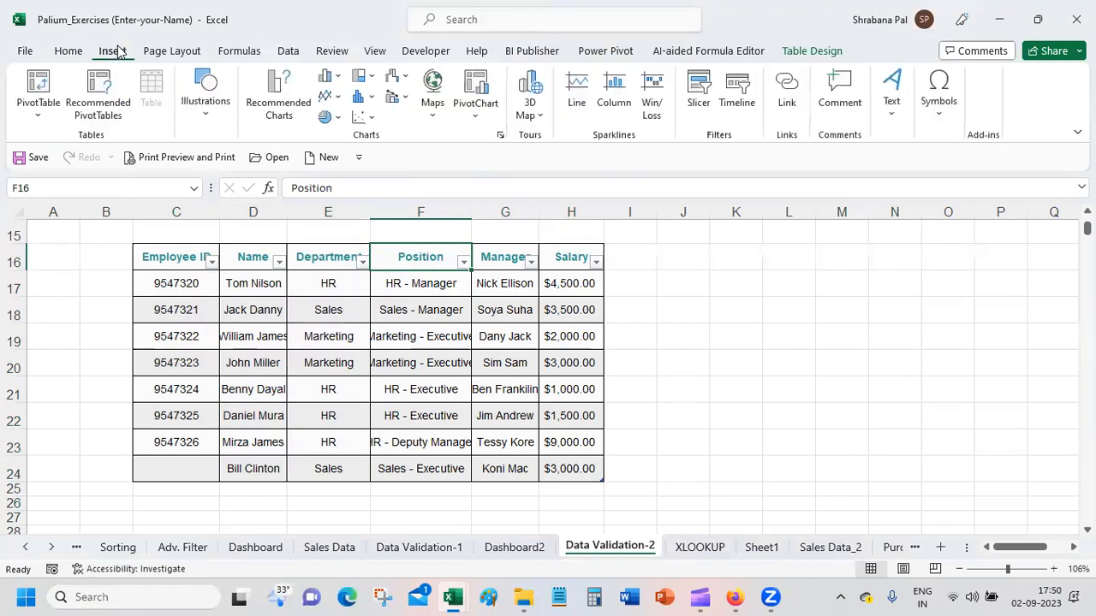
{"action": "left_click", "coordinate": [267, 109]}
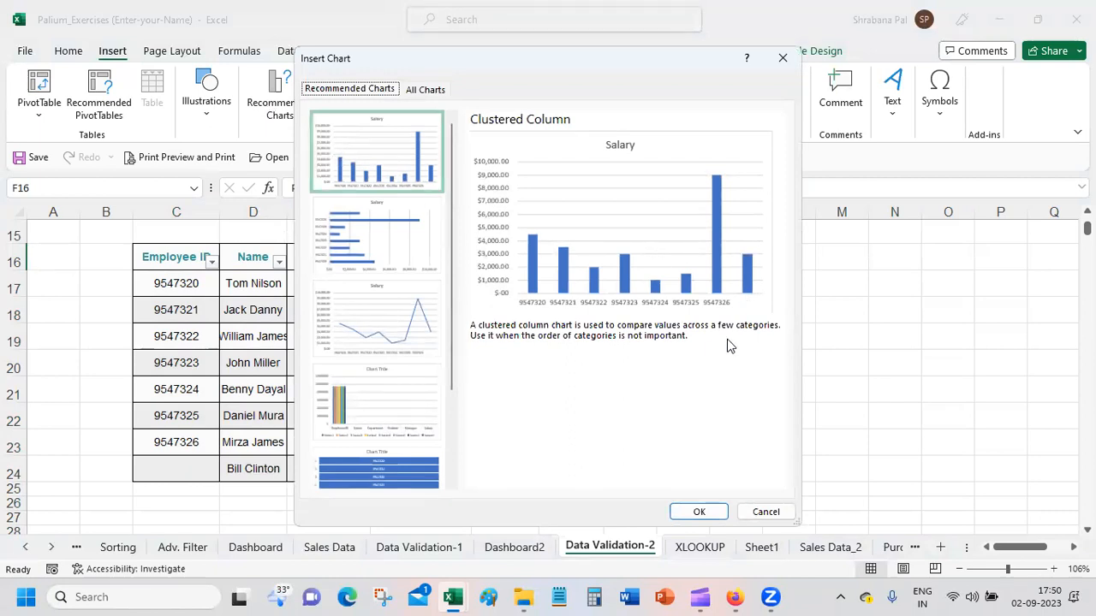
{"action": "left_click", "coordinate": [765, 512]}
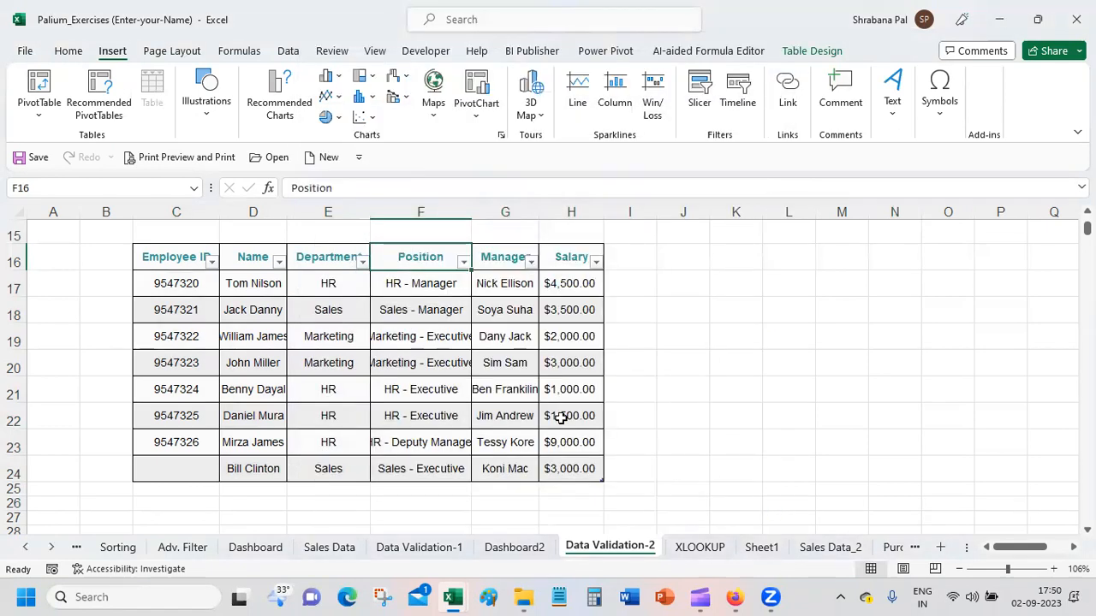
Step: Insert the recommended Clustered Column chart of the employee table and place it beside the table
{"action": "left_click", "coordinate": [389, 336]}
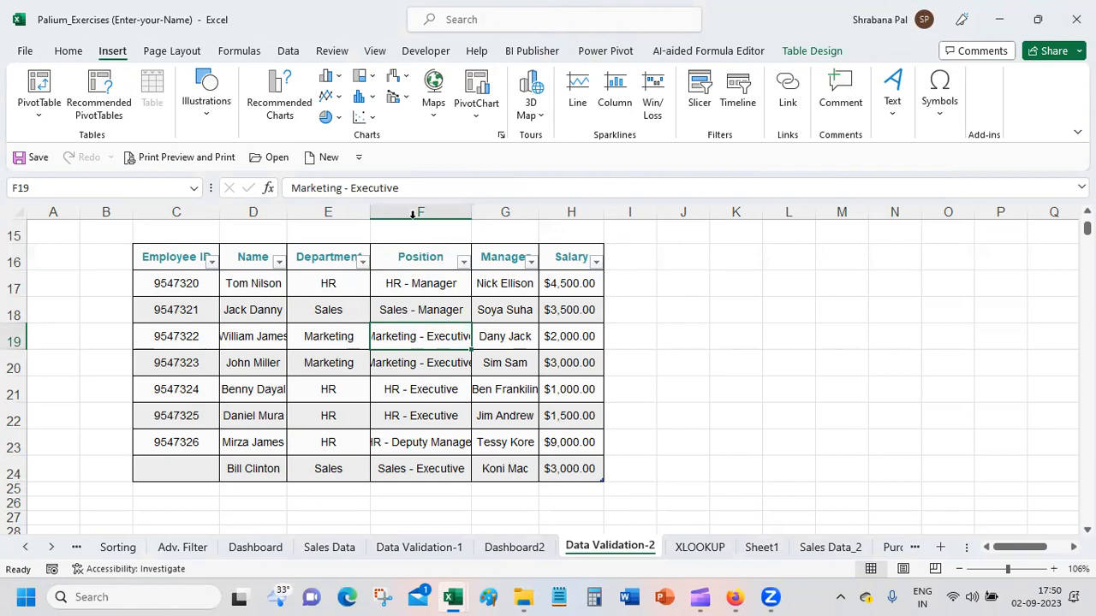
{"action": "left_click", "coordinate": [273, 86]}
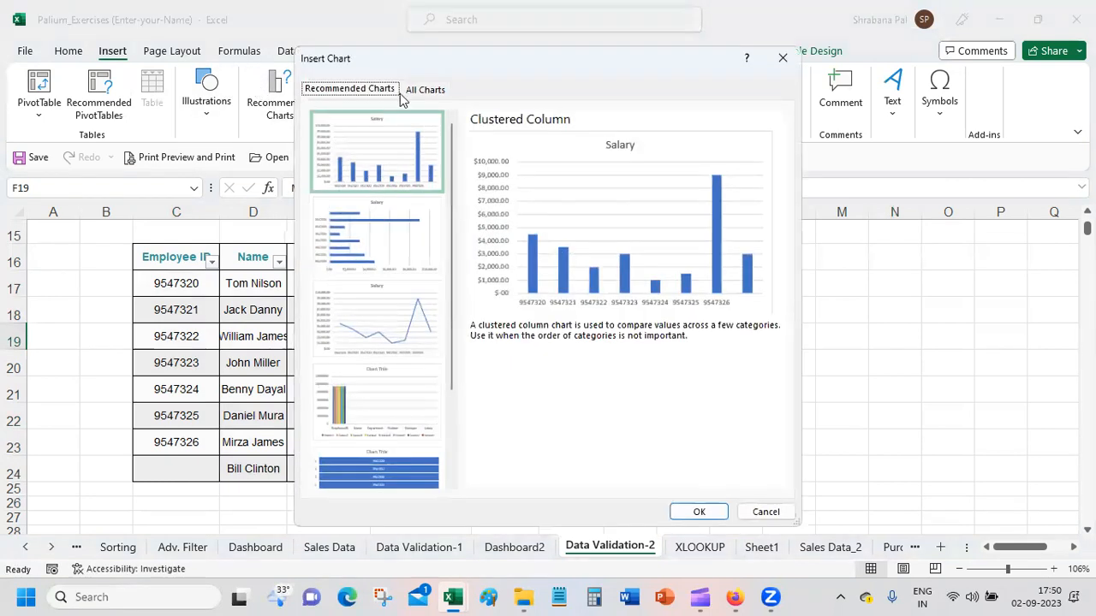
{"action": "double_click", "coordinate": [355, 167]}
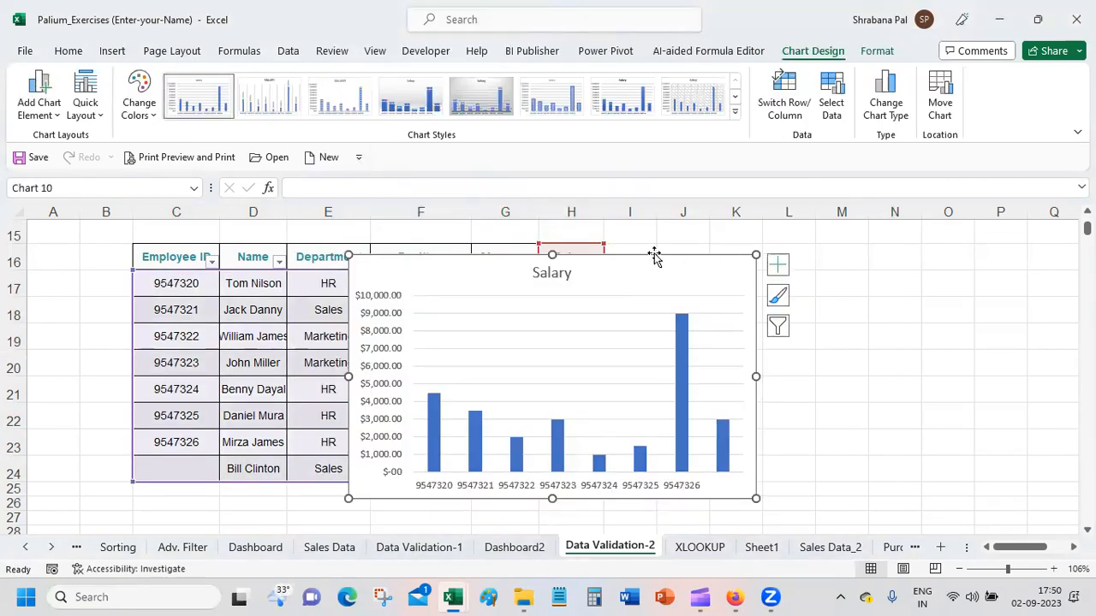
{"action": "left_click_drag", "start_coordinate": [650, 257], "coordinate": [942, 245]}
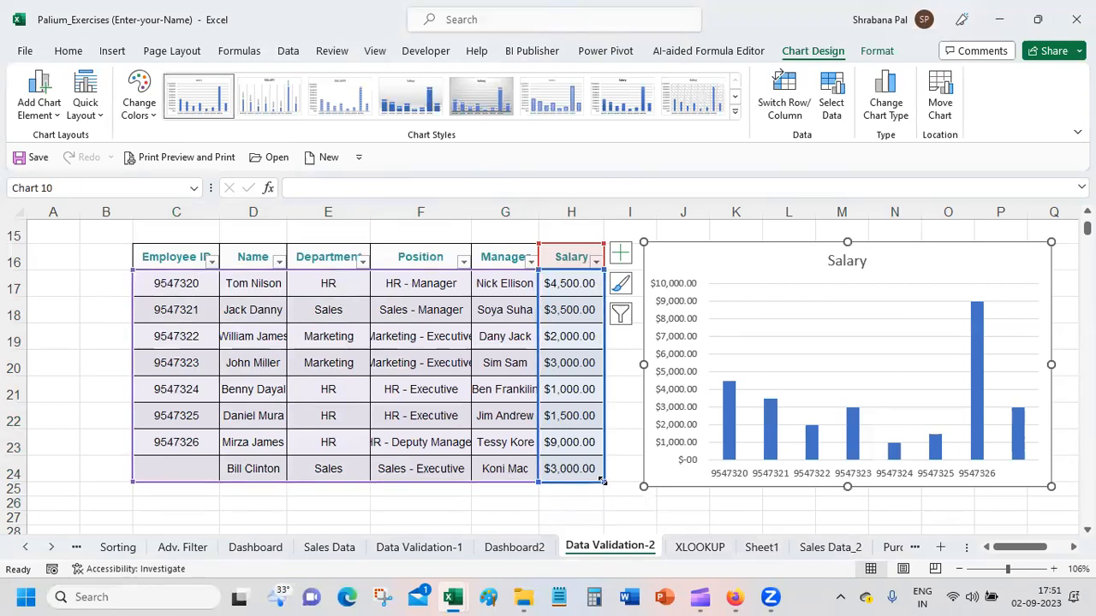
Step: Shrink the Salary chart's data range to leave out table row 24, and delete the chart
{"action": "left_click_drag", "start_coordinate": [524, 469], "coordinate": [509, 456]}
{"action": "left_click", "coordinate": [406, 392]}
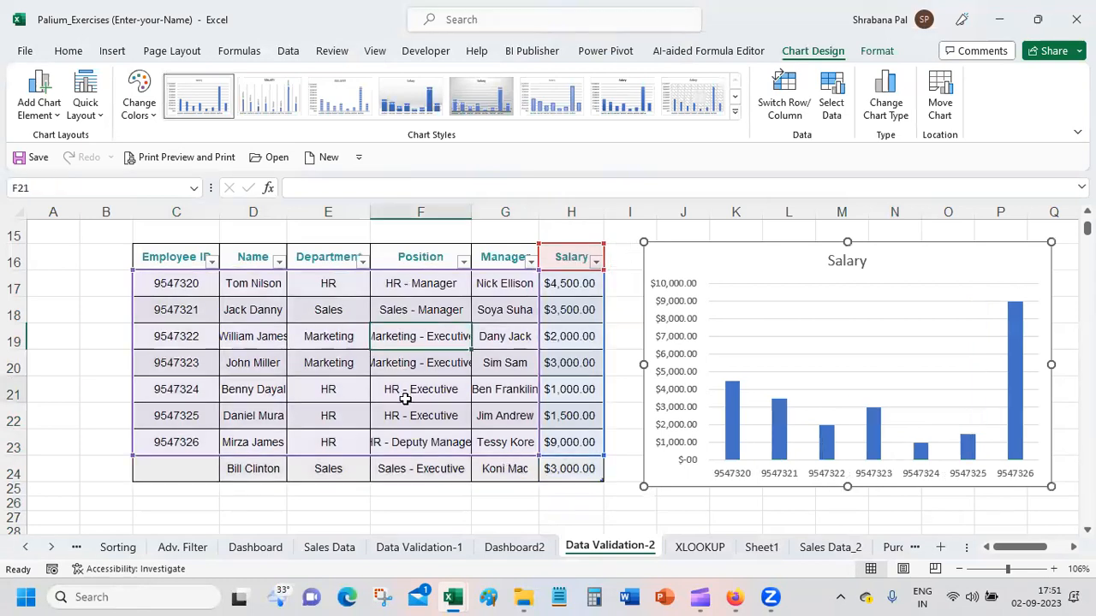
{"action": "left_click", "coordinate": [922, 233]}
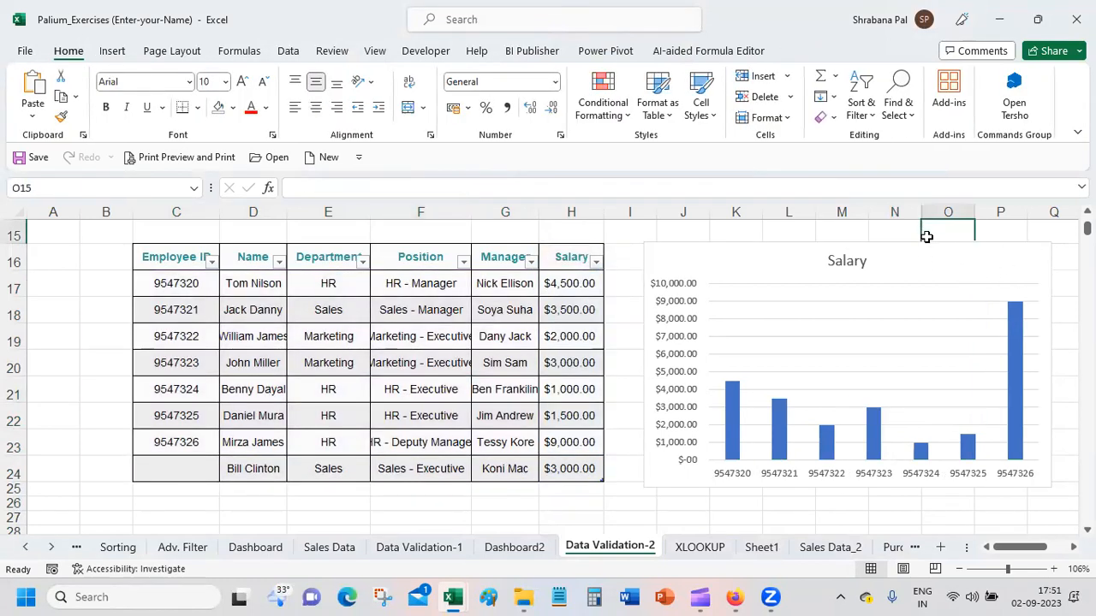
{"action": "left_click", "coordinate": [929, 252]}
{"action": "key", "text": "Delete"}
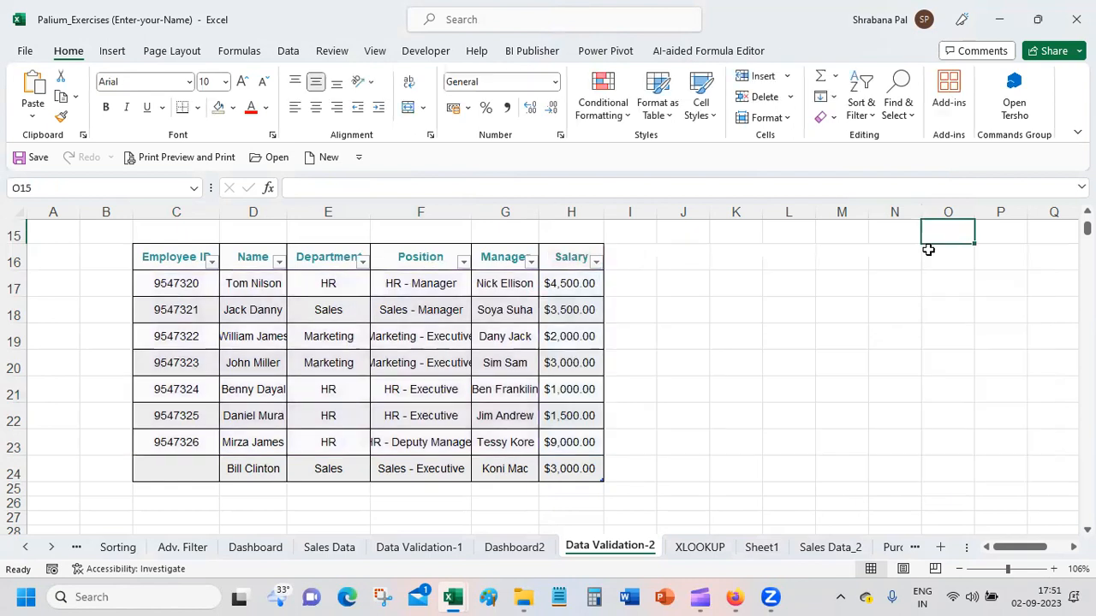
Step: Create a separate chart sheet from the table data in D17:H24 and apply Quick Layout 1 to the chart
{"action": "left_click_drag", "start_coordinate": [258, 246], "coordinate": [565, 282]}
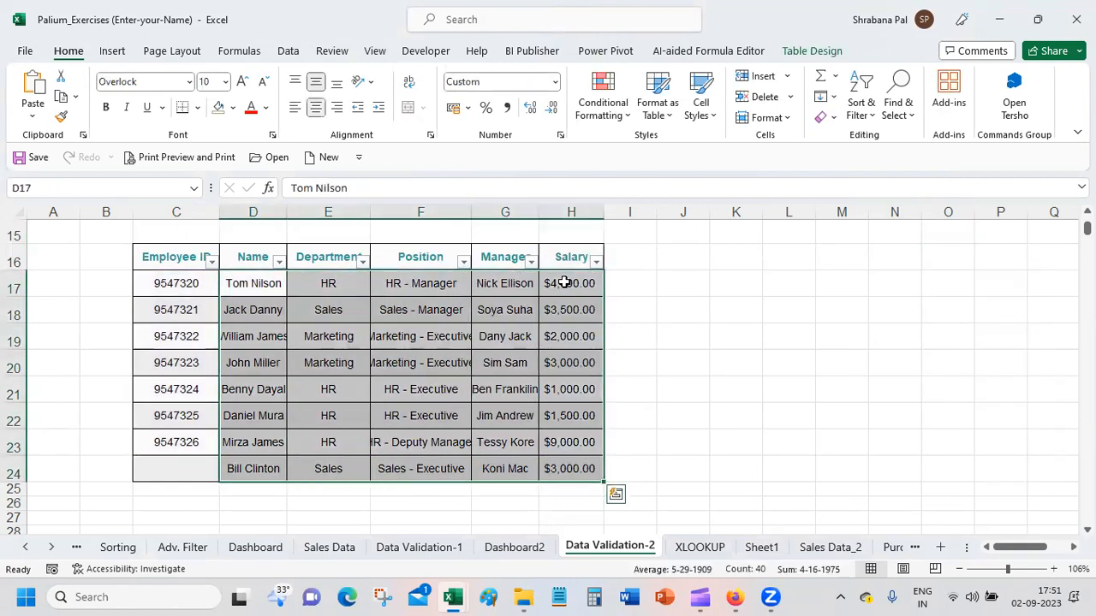
{"action": "key", "text": "F11"}
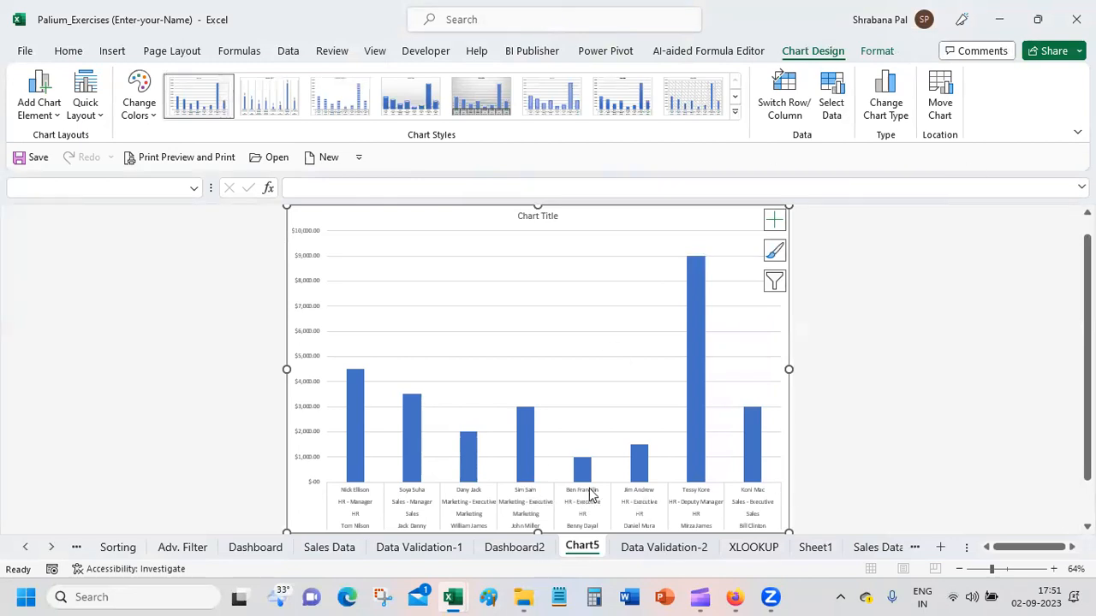
{"action": "left_click", "coordinate": [85, 107]}
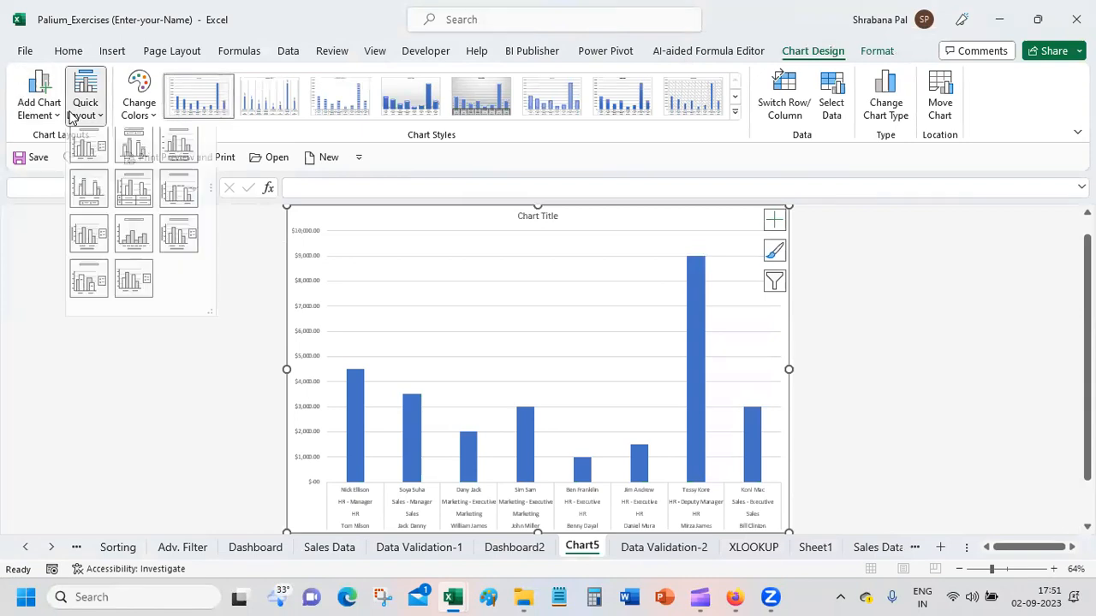
{"action": "left_click", "coordinate": [92, 154]}
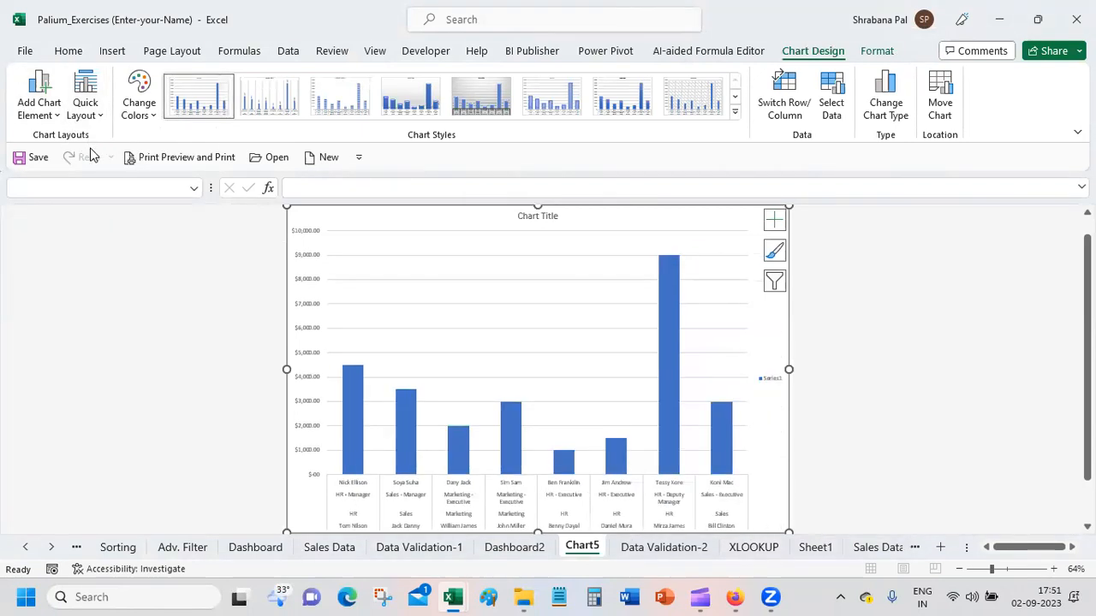
Step: Try Quick Layouts 2, 3, 4, 2 again and 5 on the column chart in the Chart5 sheet
{"action": "left_click", "coordinate": [96, 118]}
{"action": "left_click", "coordinate": [130, 152]}
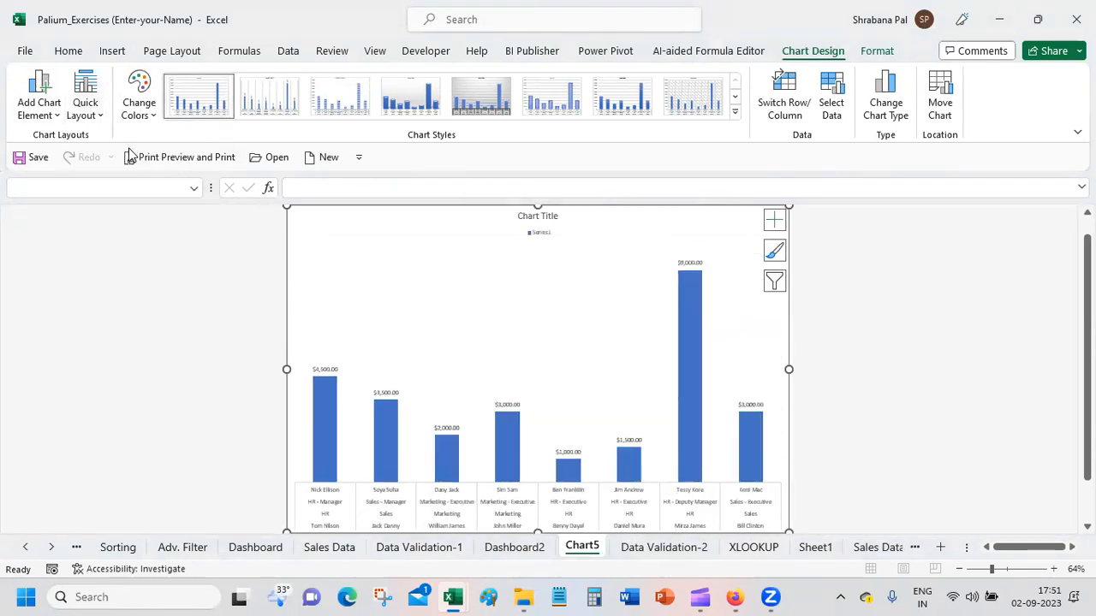
{"action": "left_click", "coordinate": [96, 116]}
{"action": "left_click", "coordinate": [178, 152]}
{"action": "left_click", "coordinate": [103, 114]}
{"action": "left_click", "coordinate": [89, 190]}
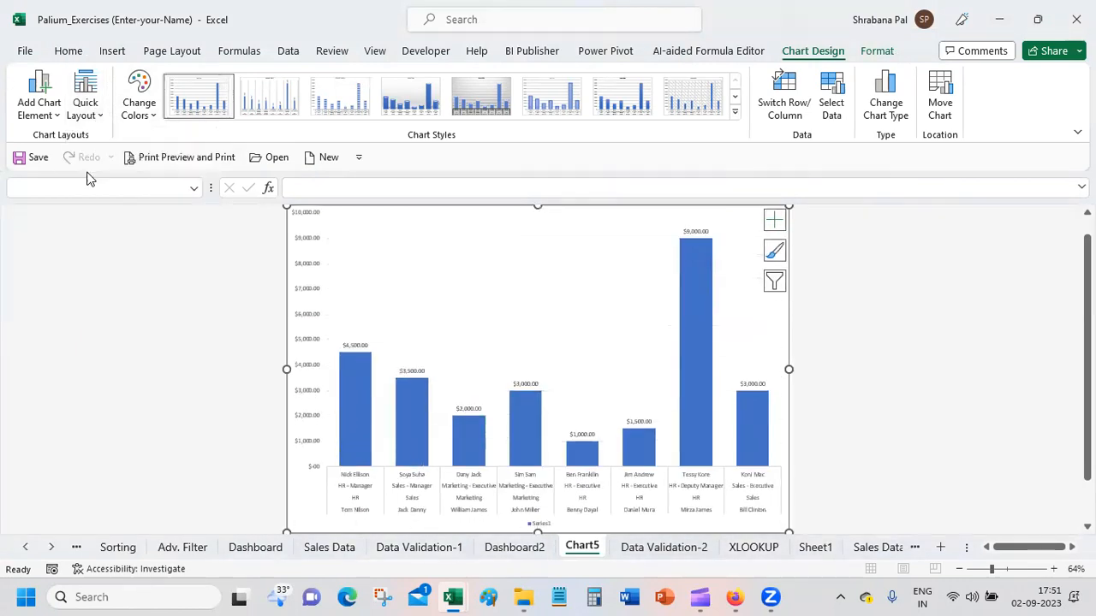
{"action": "left_click", "coordinate": [92, 117]}
{"action": "left_click", "coordinate": [131, 153]}
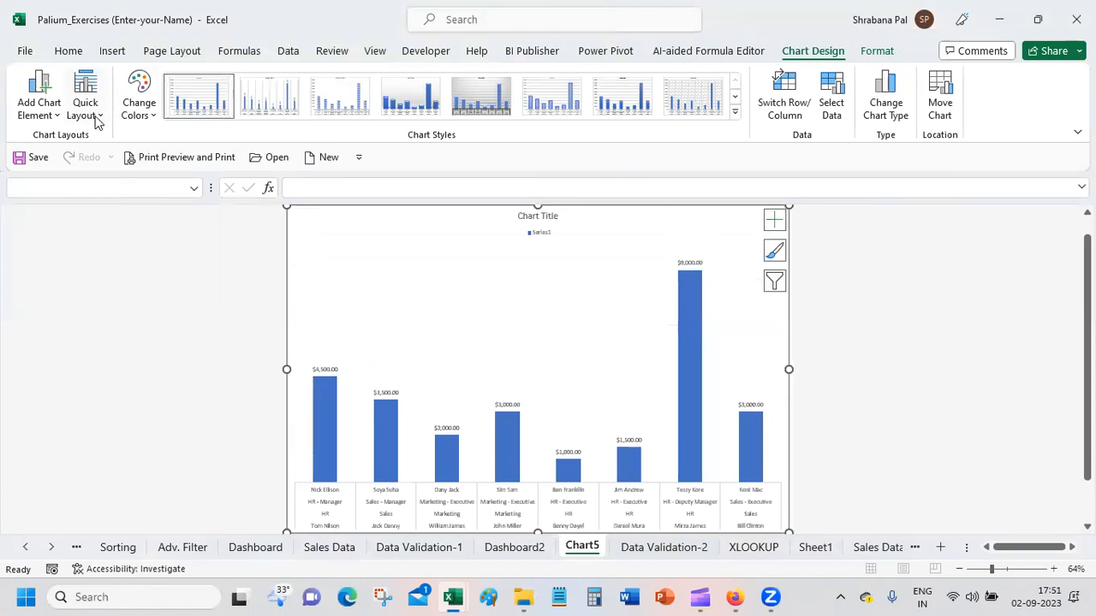
{"action": "left_click", "coordinate": [98, 120]}
{"action": "left_click", "coordinate": [133, 196]}
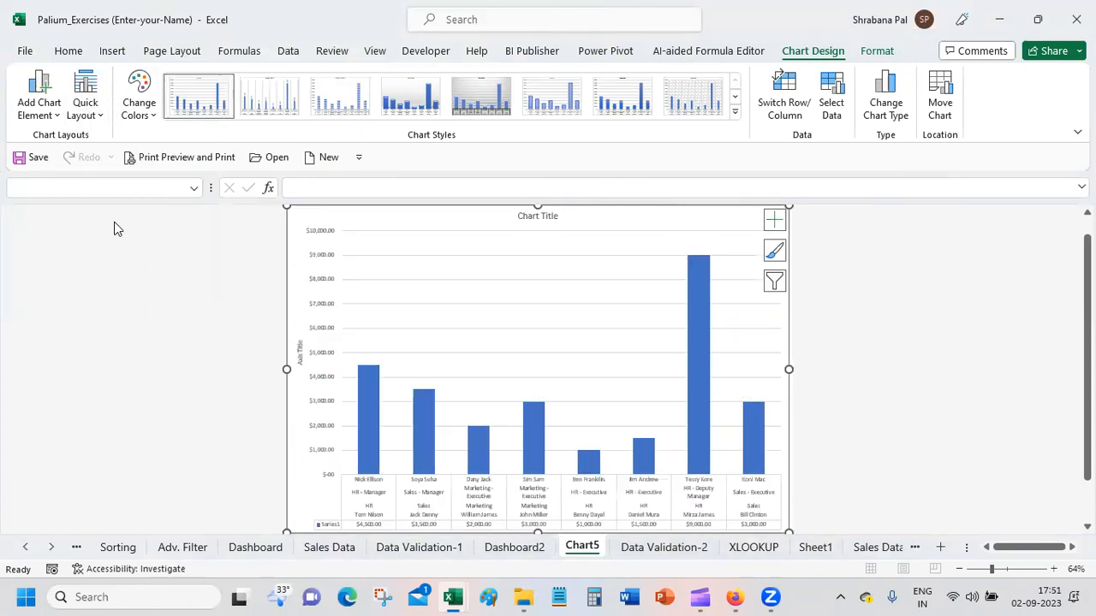
Step: Try Quick Layouts 7, 8, 6, 9 and 10 on the column chart in the Chart5 sheet
{"action": "left_click", "coordinate": [94, 118]}
{"action": "left_click", "coordinate": [86, 245]}
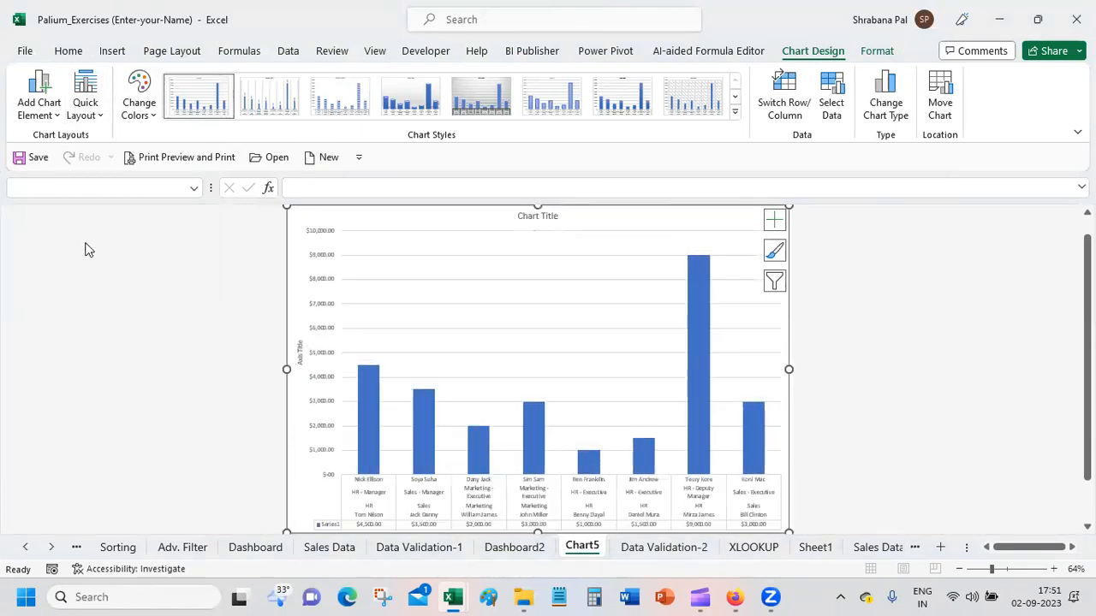
{"action": "left_click", "coordinate": [89, 117]}
{"action": "left_click", "coordinate": [133, 243]}
{"action": "left_click", "coordinate": [93, 111]}
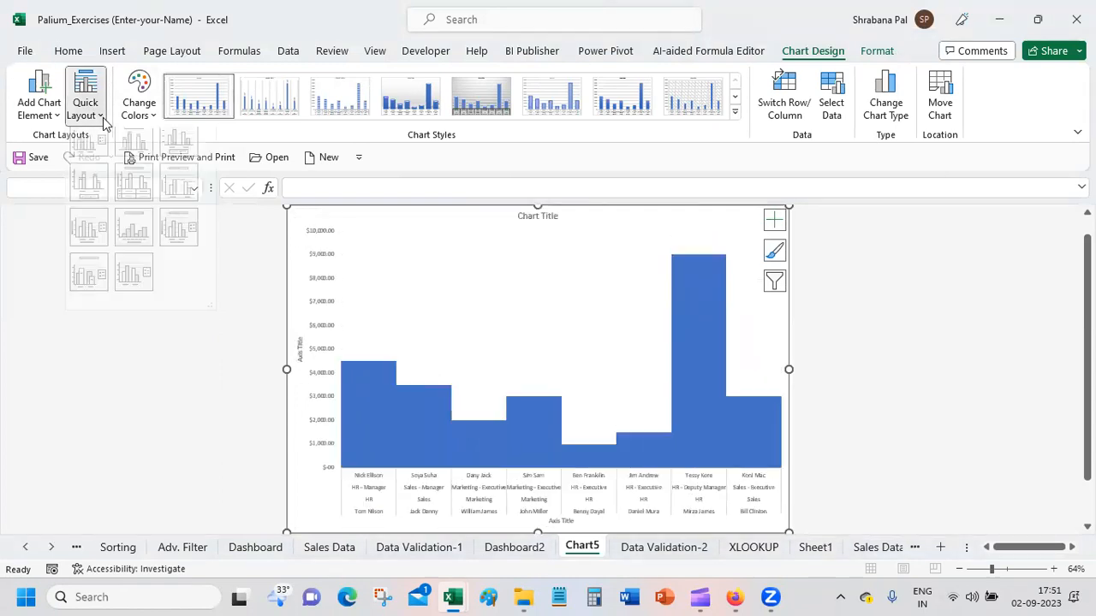
{"action": "left_click", "coordinate": [151, 192]}
{"action": "left_click", "coordinate": [94, 109]}
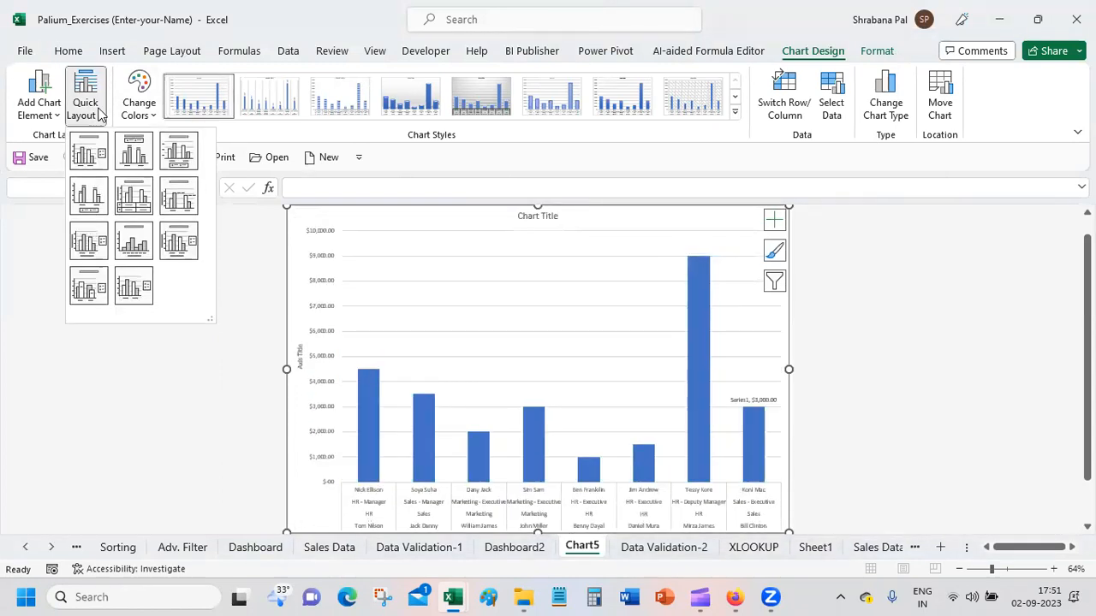
{"action": "left_click", "coordinate": [182, 247]}
{"action": "left_click", "coordinate": [97, 120]}
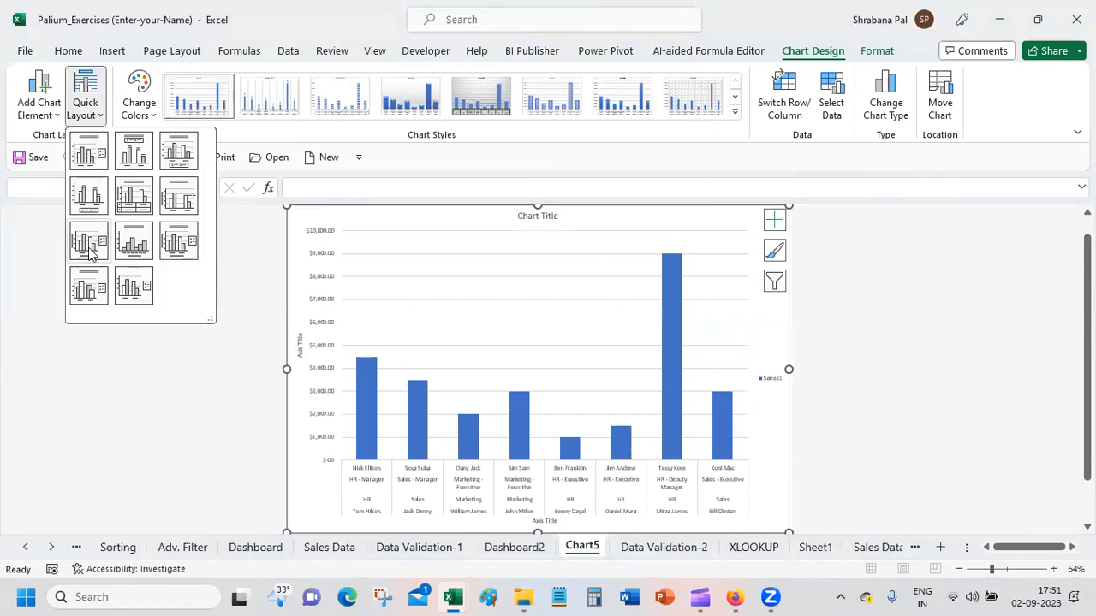
{"action": "left_click", "coordinate": [84, 291]}
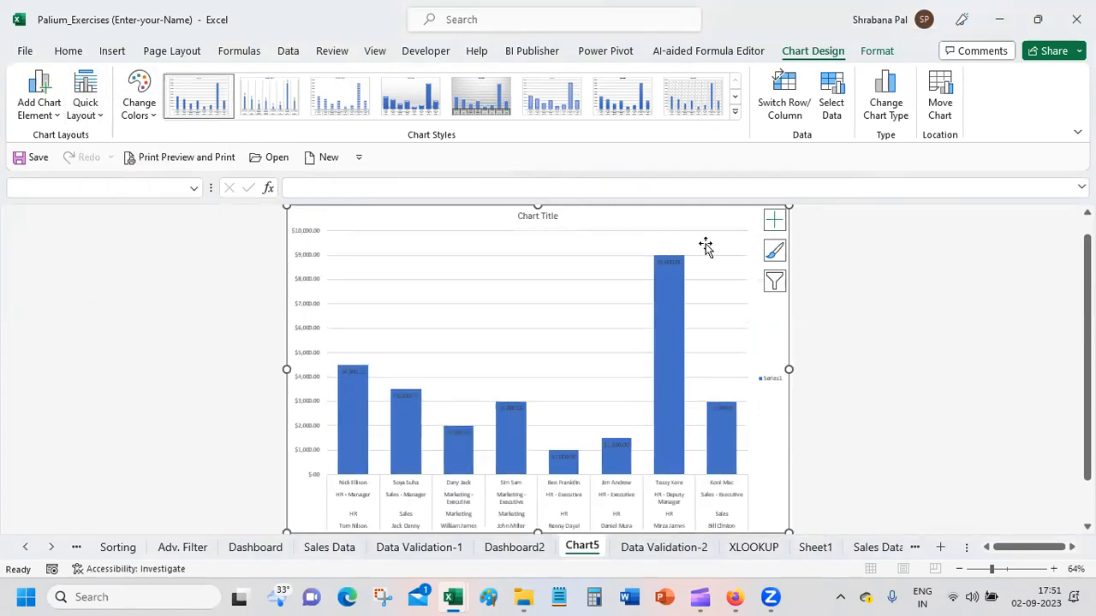
Step: Delete the Chart5 sheet from the workbook
{"action": "right_click", "coordinate": [579, 549]}
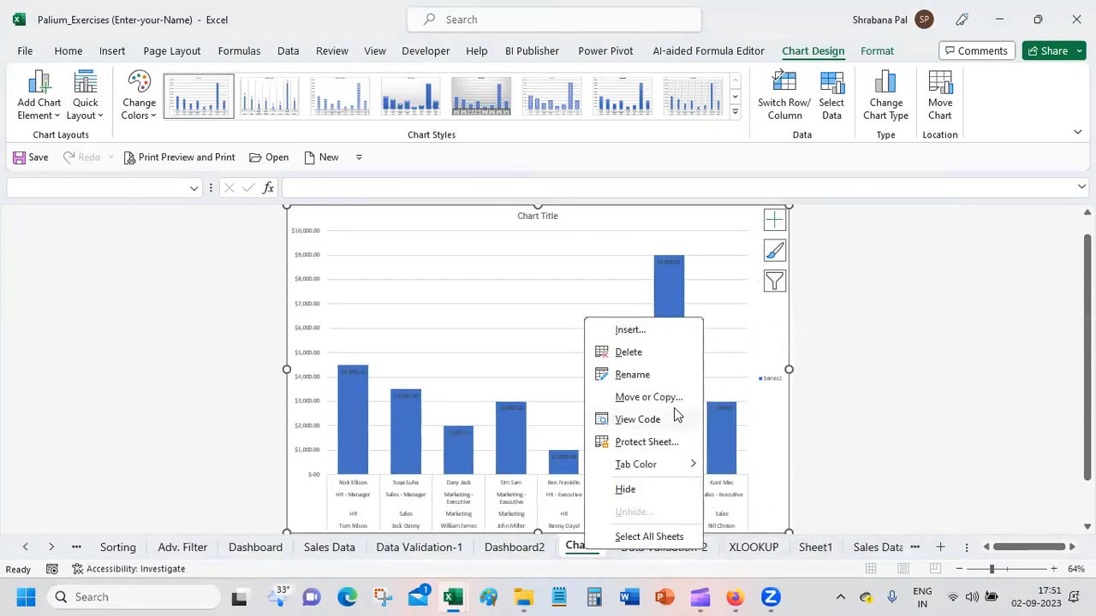
{"action": "left_click", "coordinate": [668, 357]}
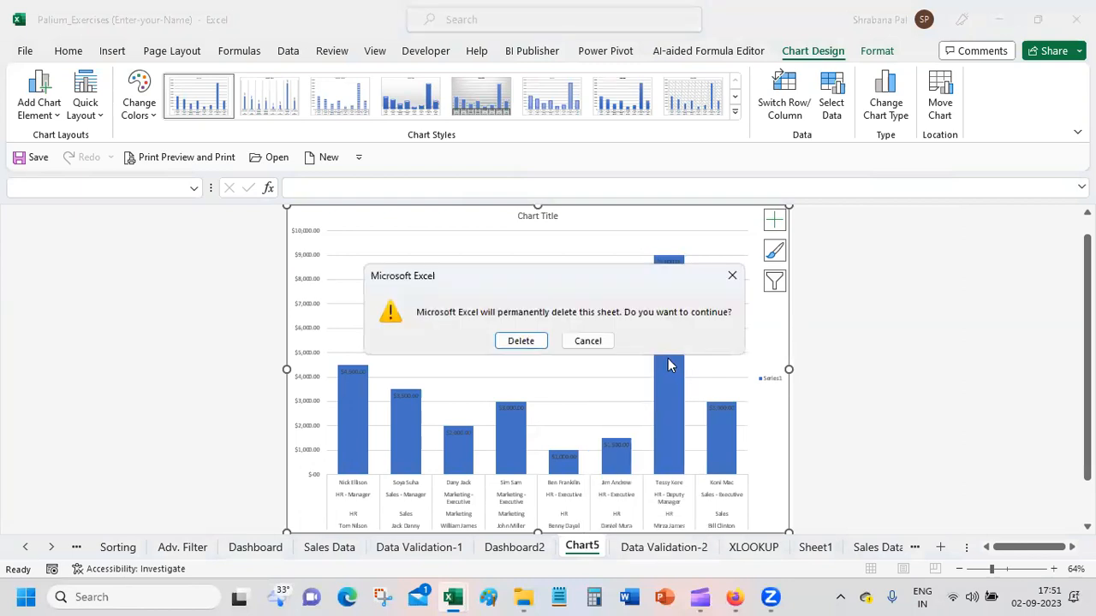
{"action": "left_click", "coordinate": [521, 340]}
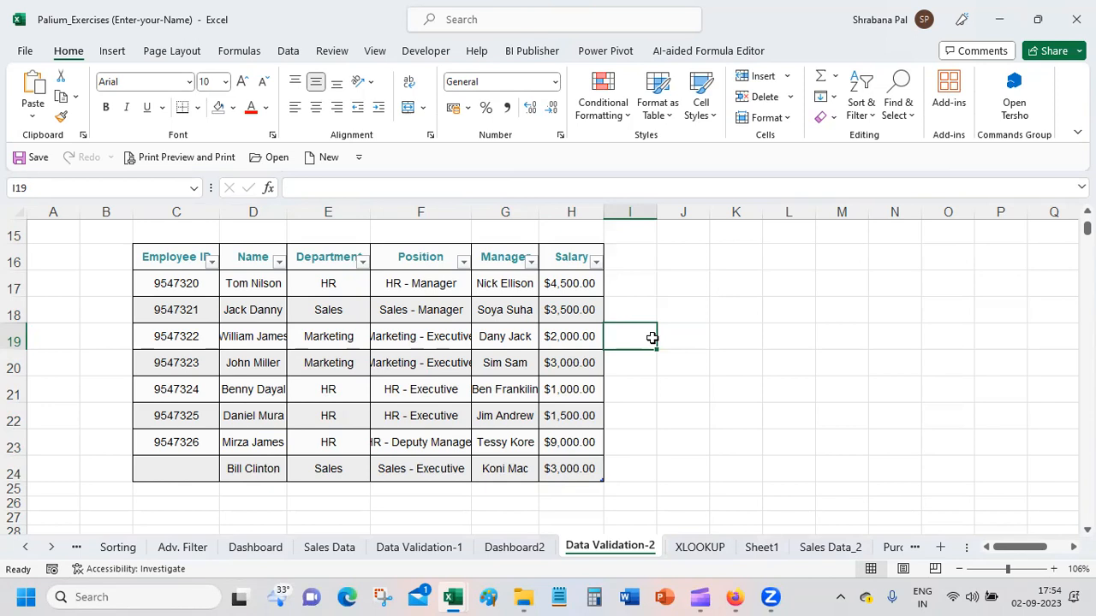
{"action": "left_click", "coordinate": [545, 337]}
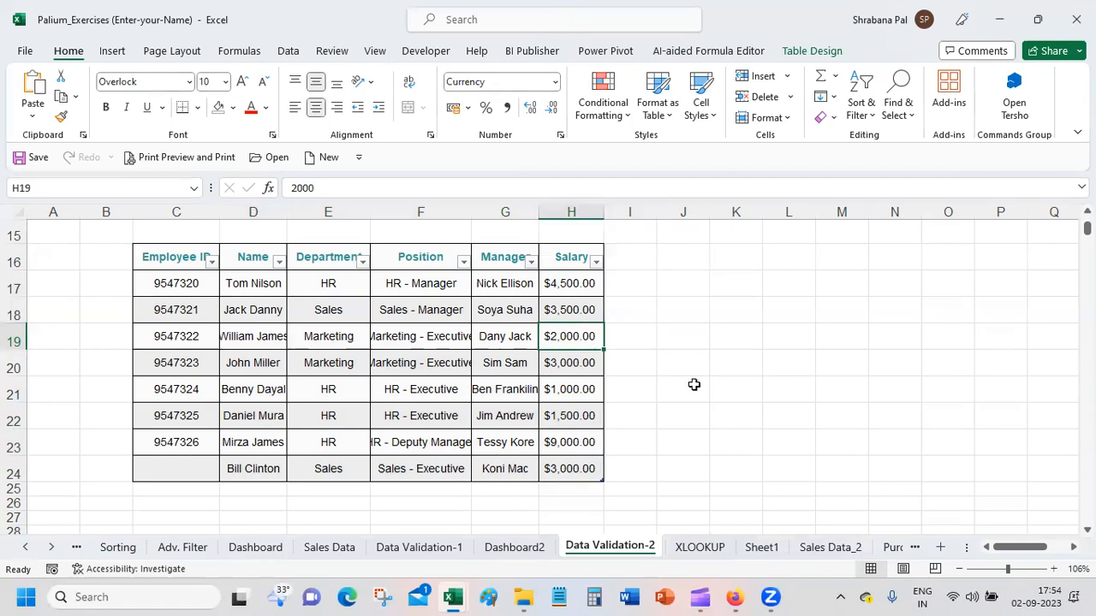
{"action": "left_click", "coordinate": [672, 252]}
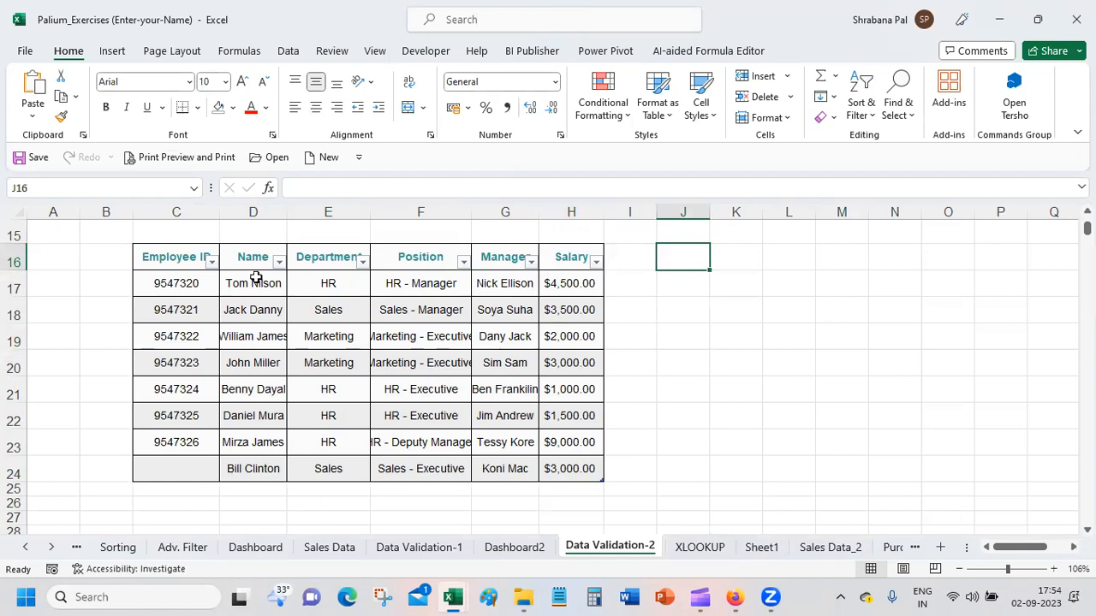
{"action": "left_click", "coordinate": [324, 282]}
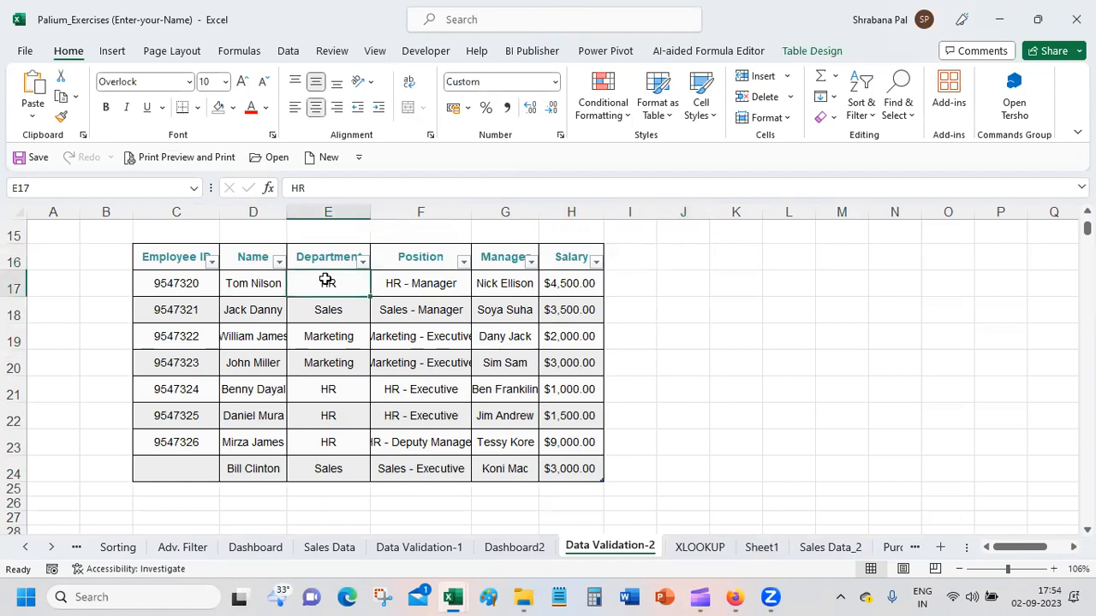
{"action": "left_click", "coordinate": [680, 288]}
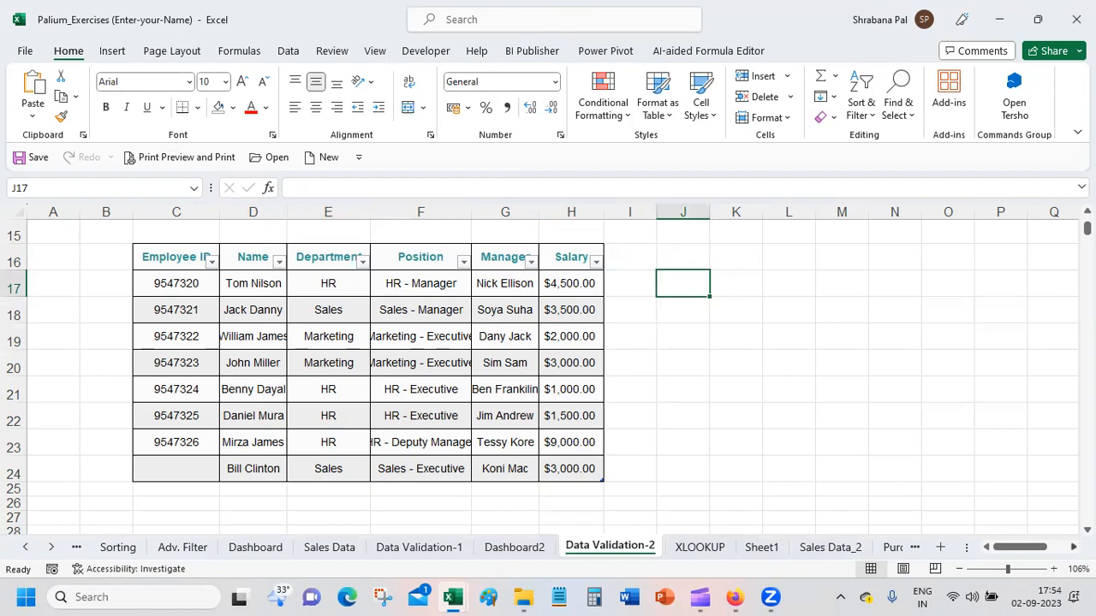
Step: Enter the header Department in K16, beside the employee table, and widen column K to fit it
{"action": "scroll", "coordinate": [552, 368], "scroll_direction": "right", "scroll_amount": 3}
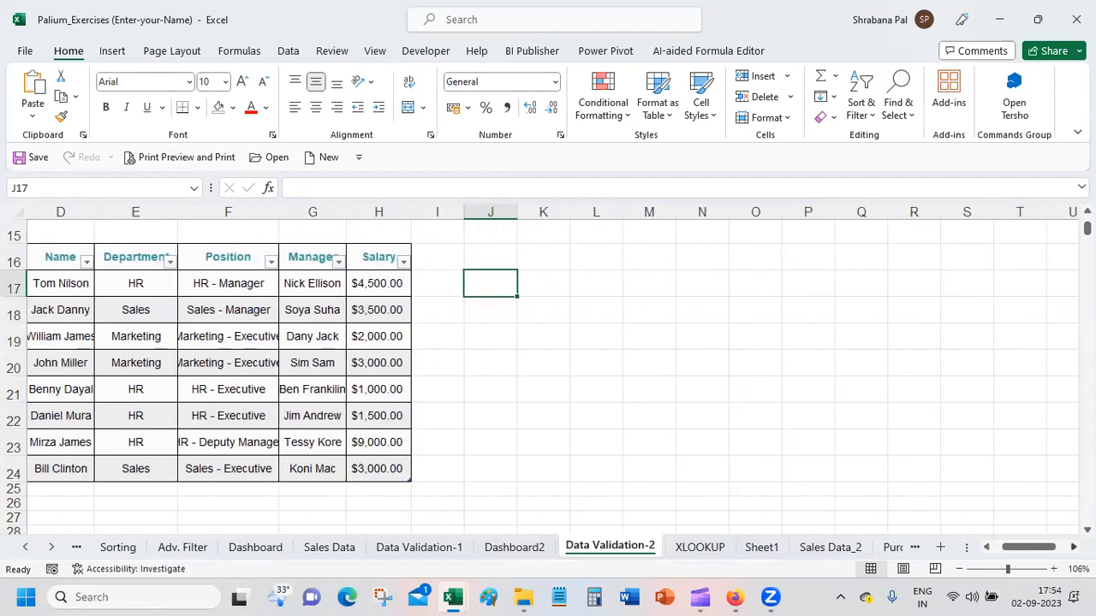
{"action": "key", "text": "Up"}
{"action": "key", "text": "Right"}
{"action": "type", "text": "Depart"}
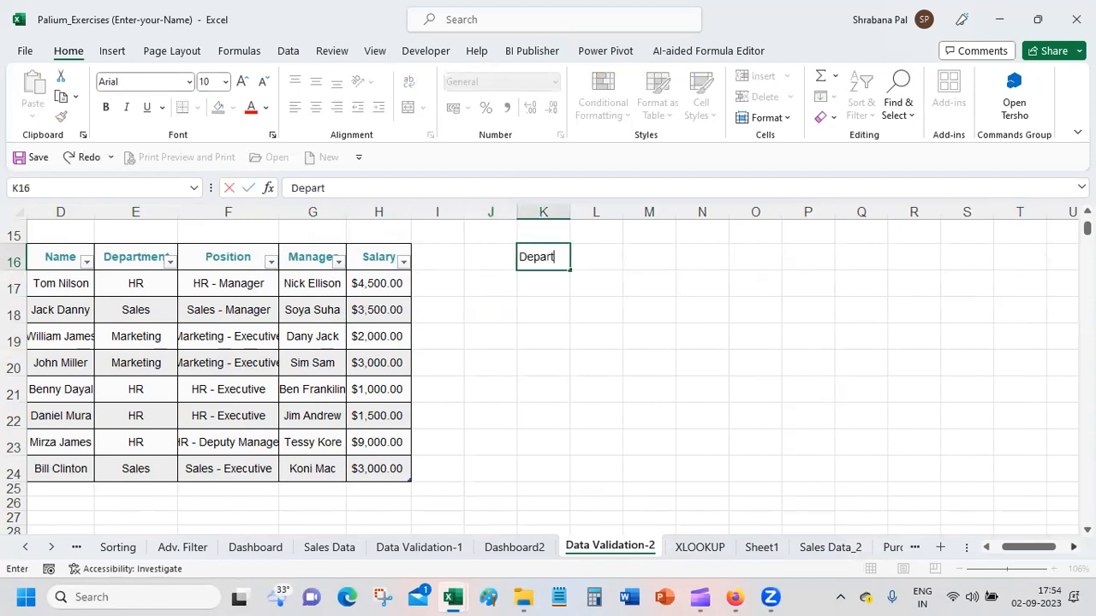
{"action": "type", "text": "ment"}
{"action": "key", "text": "Right"}
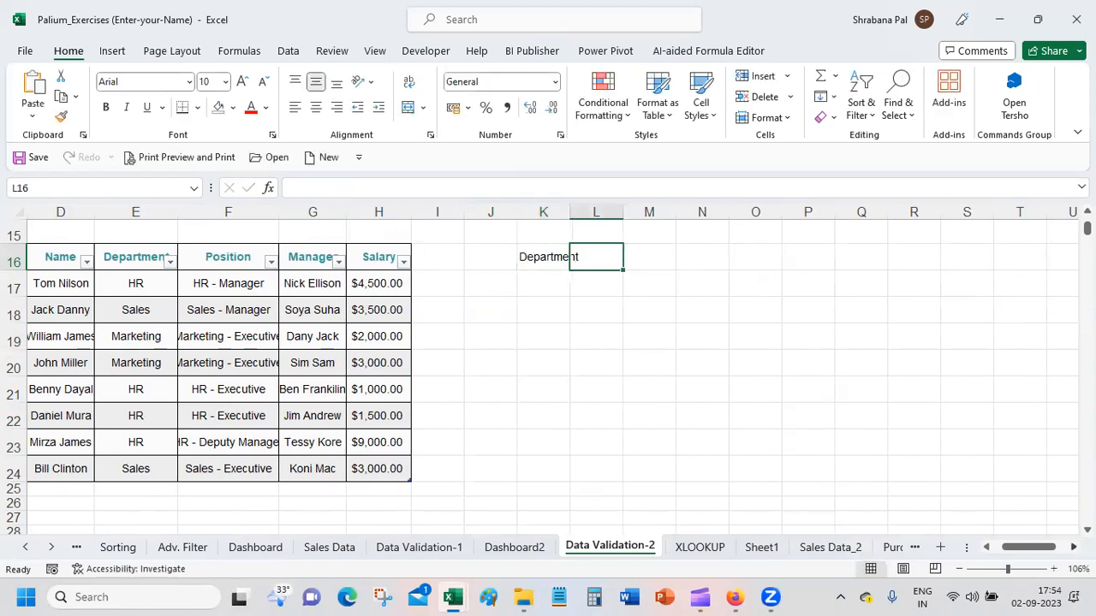
{"action": "left_click_drag", "start_coordinate": [569, 212], "coordinate": [581, 212]}
Step: Enter the header No. of Empl in L16 and widen column L to fit it
{"action": "type", "text": "E"}
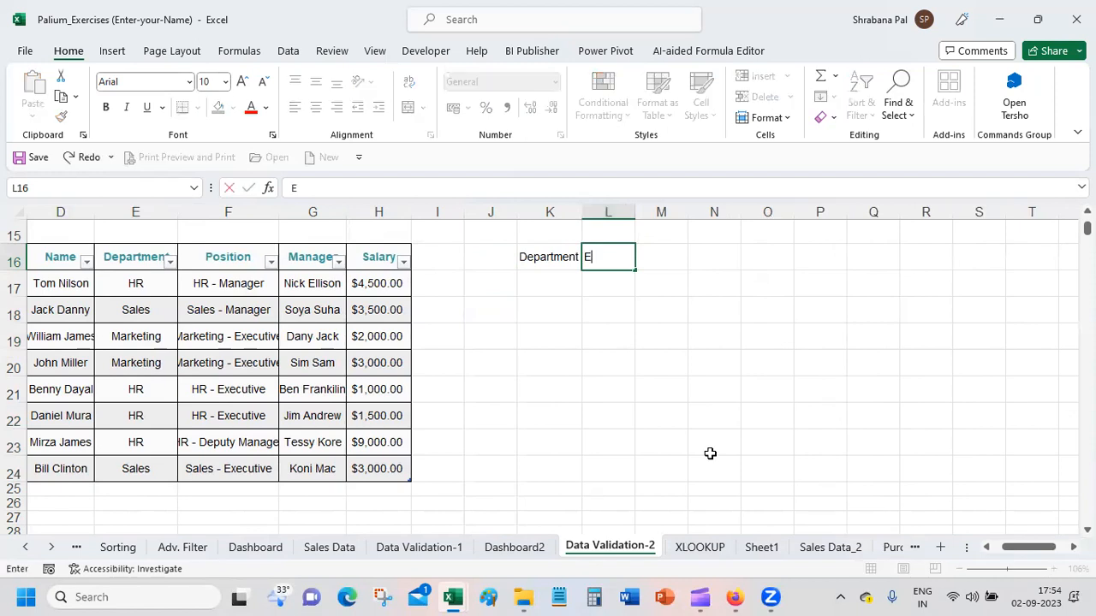
{"action": "type", "text": "mp No."}
{"action": "key", "text": "BackSpace"}
{"action": "key", "text": "BackSpace"}
{"action": "key", "text": "BackSpace"}
{"action": "key", "text": "BackSpace"}
{"action": "key", "text": "BackSpace"}
{"action": "key", "text": "BackSpace"}
{"action": "key", "text": "BackSpace"}
{"action": "type", "text": "Nip"}
{"action": "key", "text": "BackSpace"}
{"action": "key", "text": "BackSpace"}
{"action": "type", "text": "o. od"}
{"action": "key", "text": "BackSpace"}
{"action": "type", "text": "f Empl"}
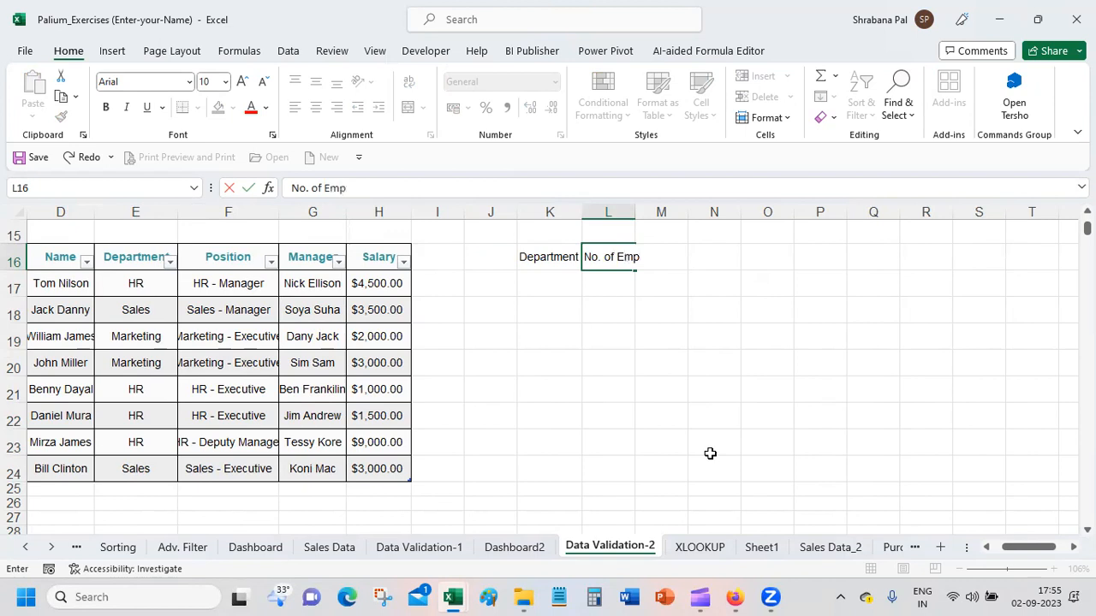
{"action": "key", "text": "Return"}
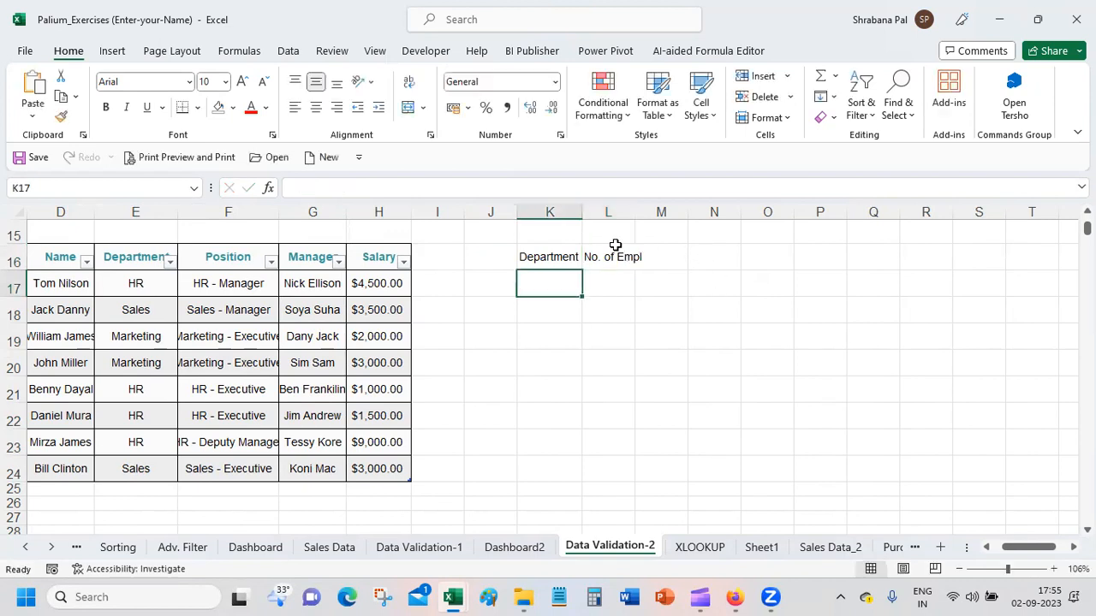
Step: Enter the header Avg Salary in M16 and fit the width of column M to it
{"action": "left_click", "coordinate": [663, 256]}
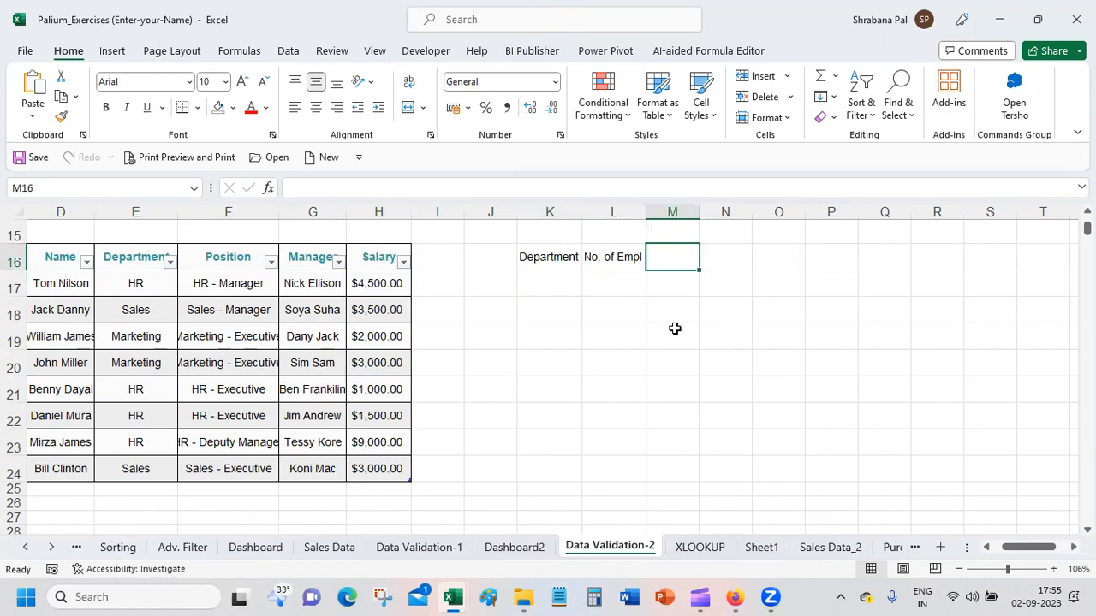
{"action": "type", "text": "S"}
{"action": "key", "text": "BackSpace"}
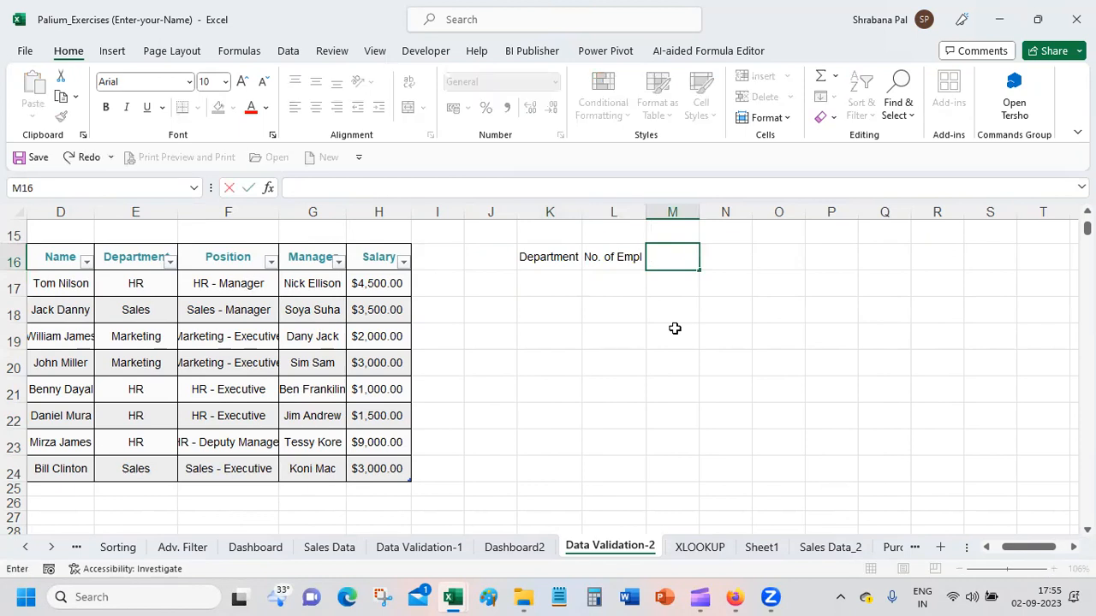
{"action": "type", "text": "Avg Salary"}
{"action": "key", "text": "Return"}
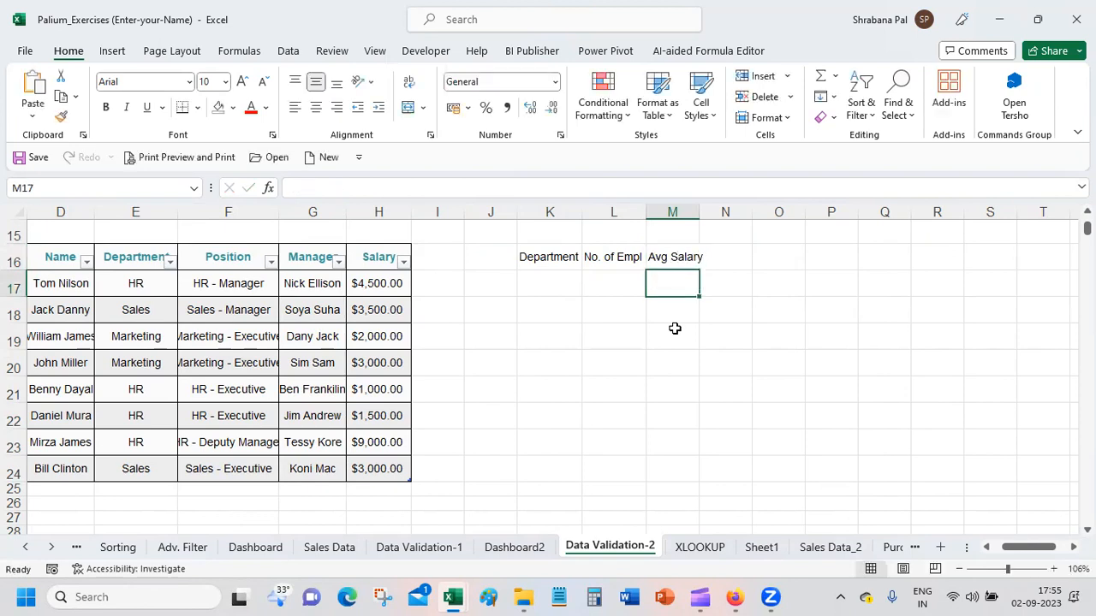
{"action": "double_click", "coordinate": [699, 211]}
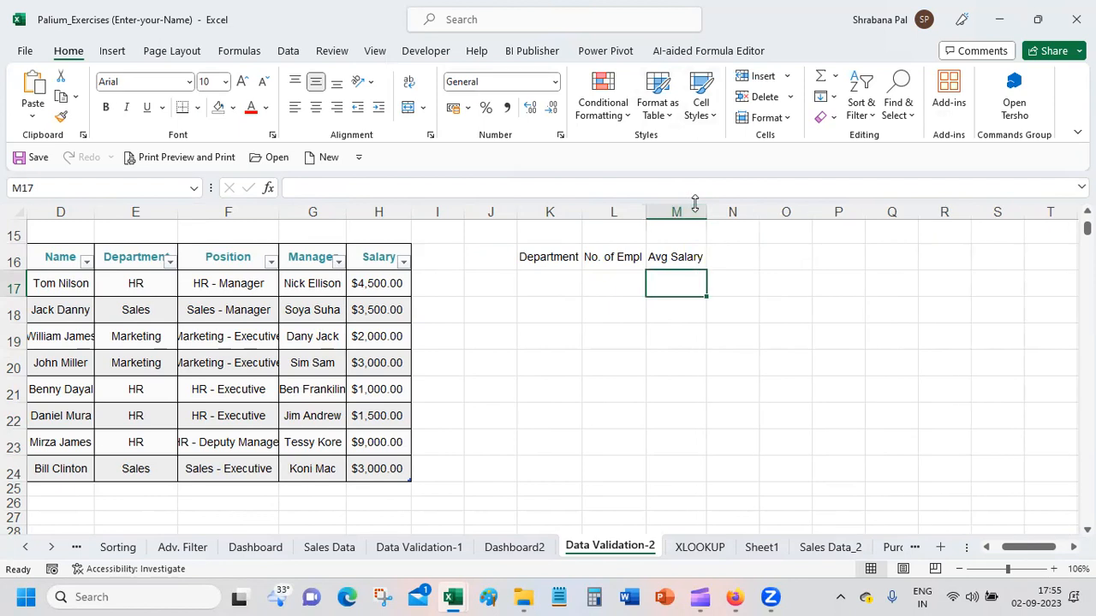
Step: Fill row 17 of the new table with department HR, 2 employees and an average salary of 55000
{"action": "left_click", "coordinate": [559, 293]}
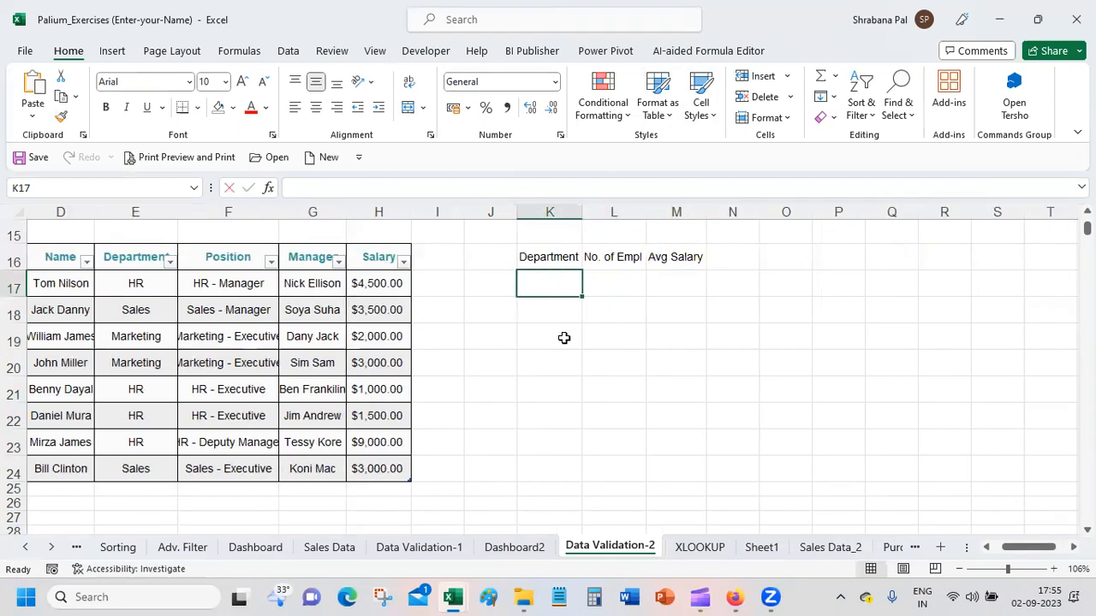
{"action": "type", "text": "HR"}
{"action": "key", "text": "Tab"}
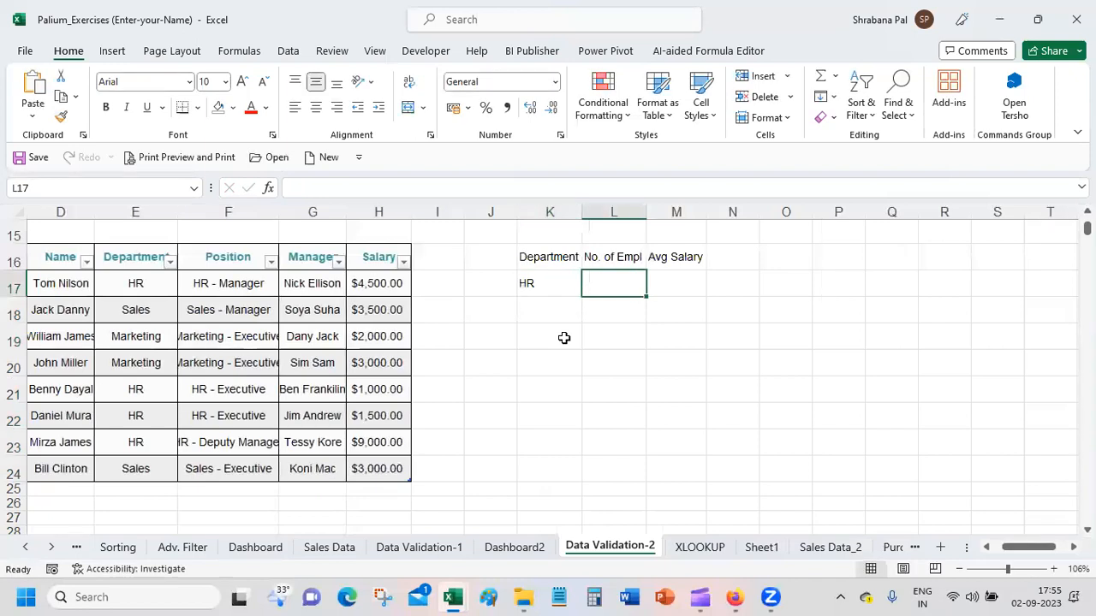
{"action": "type", "text": "2"}
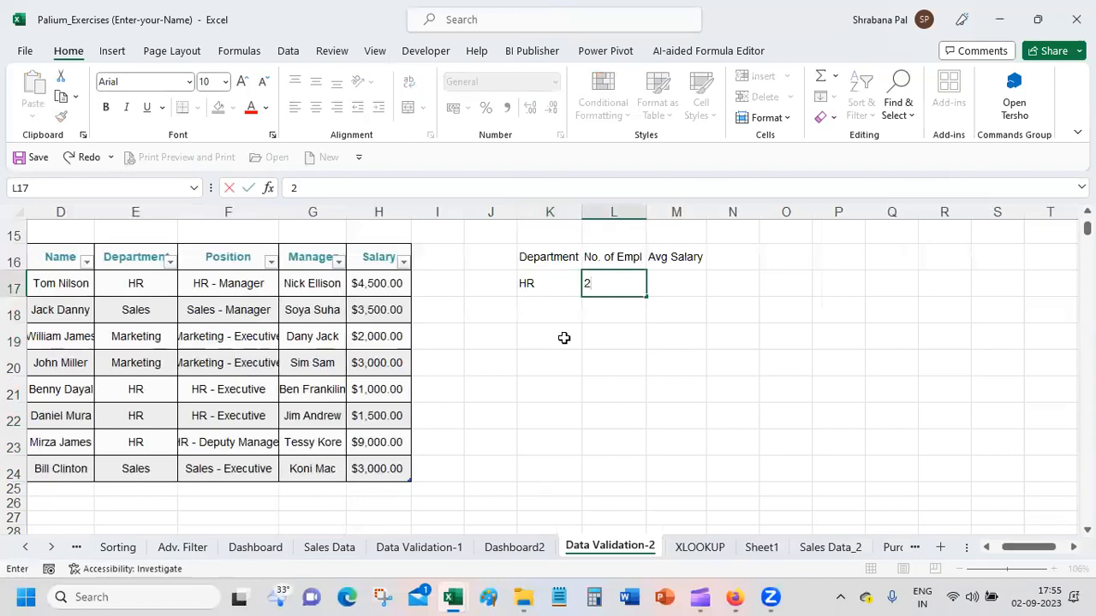
{"action": "key", "text": "Tab"}
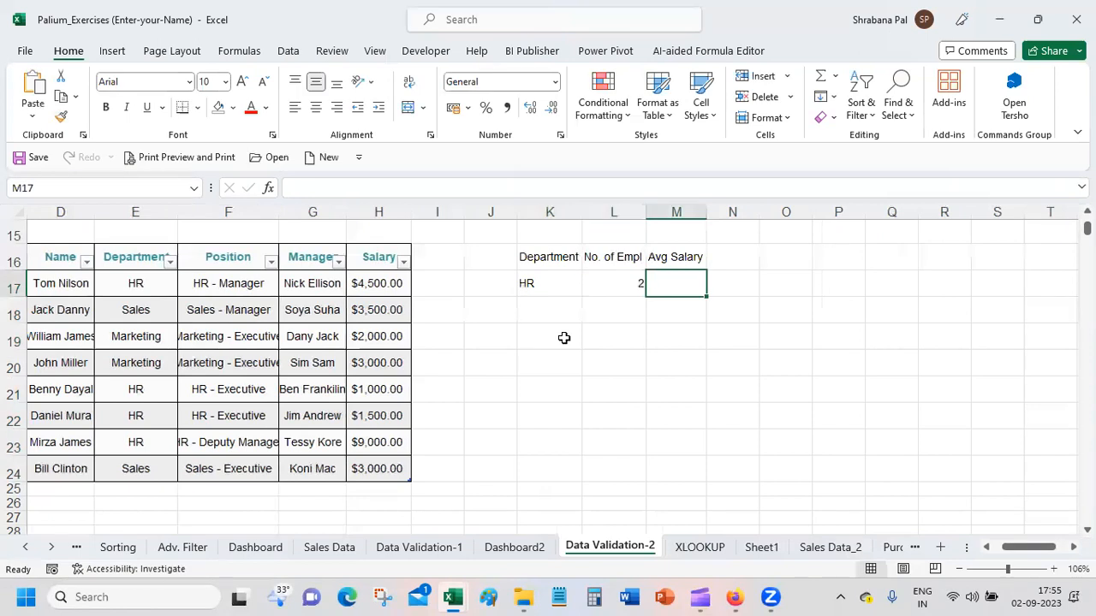
{"action": "type", "text": "1"}
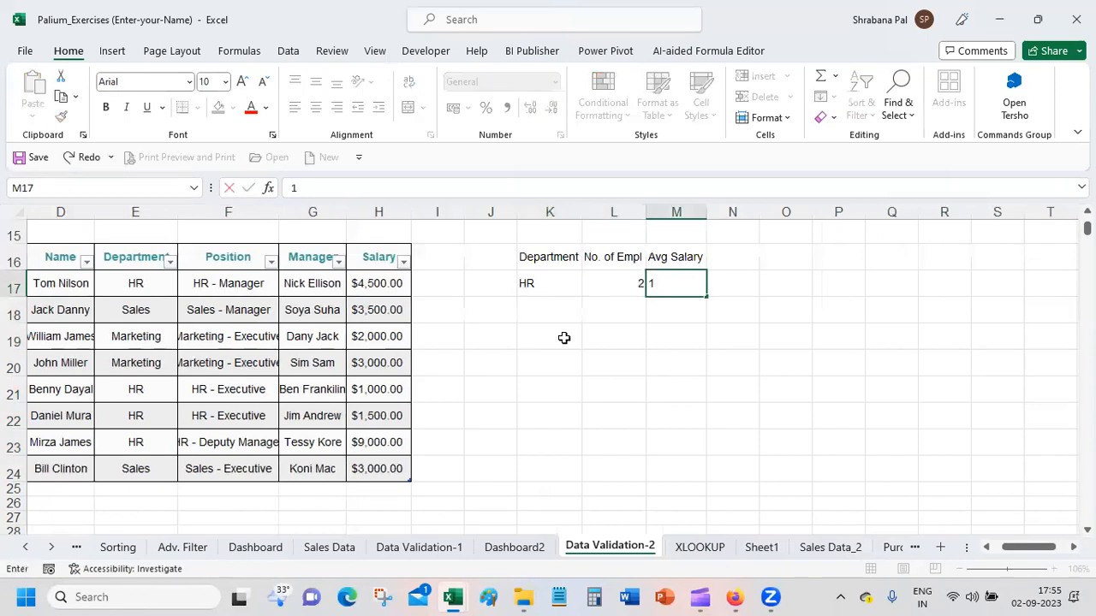
{"action": "type", "text": "55000"}
{"action": "key", "text": "Return"}
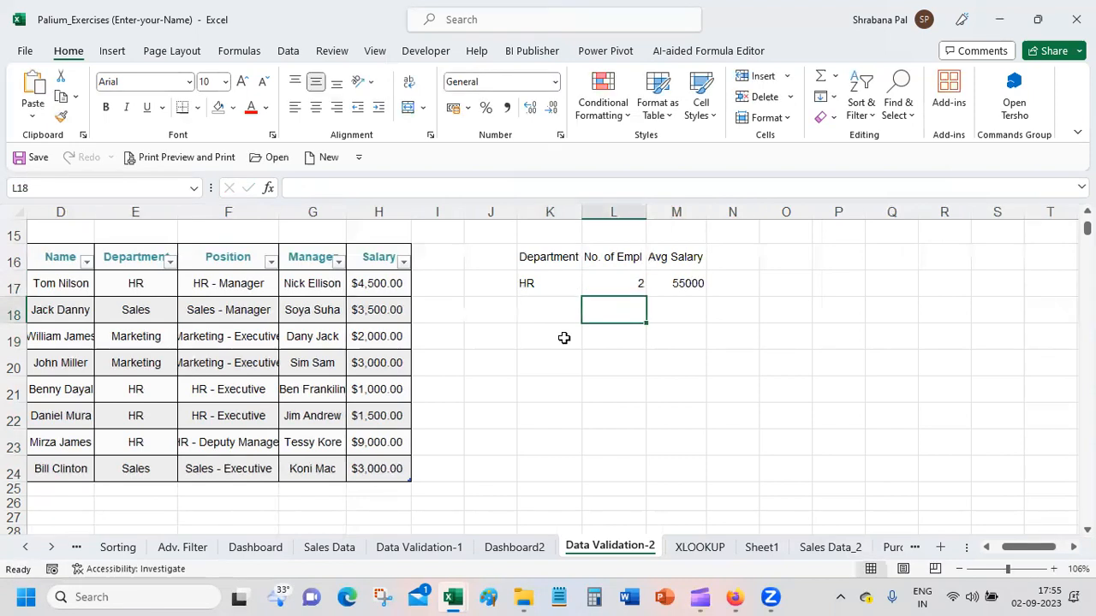
Step: Fill row 18 of the new table with department Sales, 20 employees and an average salary of 60000
{"action": "key", "text": "Left"}
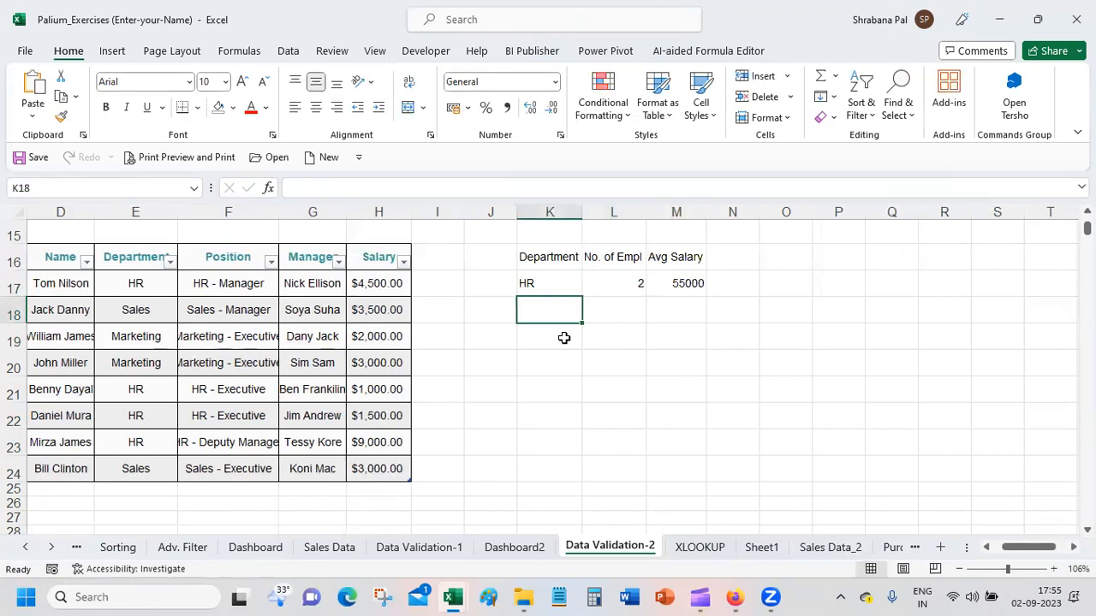
{"action": "type", "text": "Sales"}
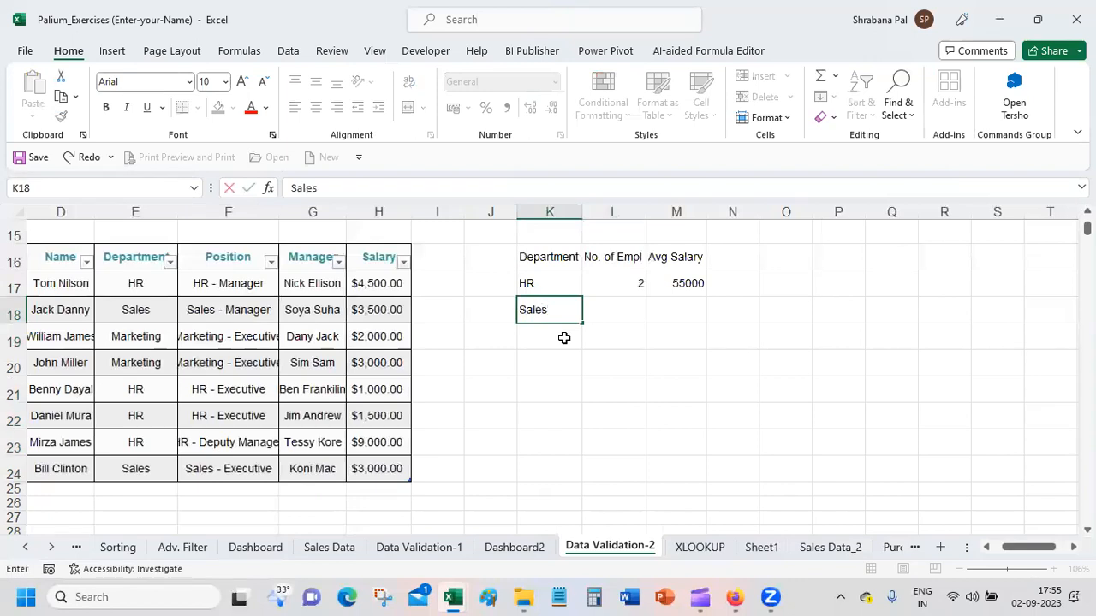
{"action": "key", "text": "Tab"}
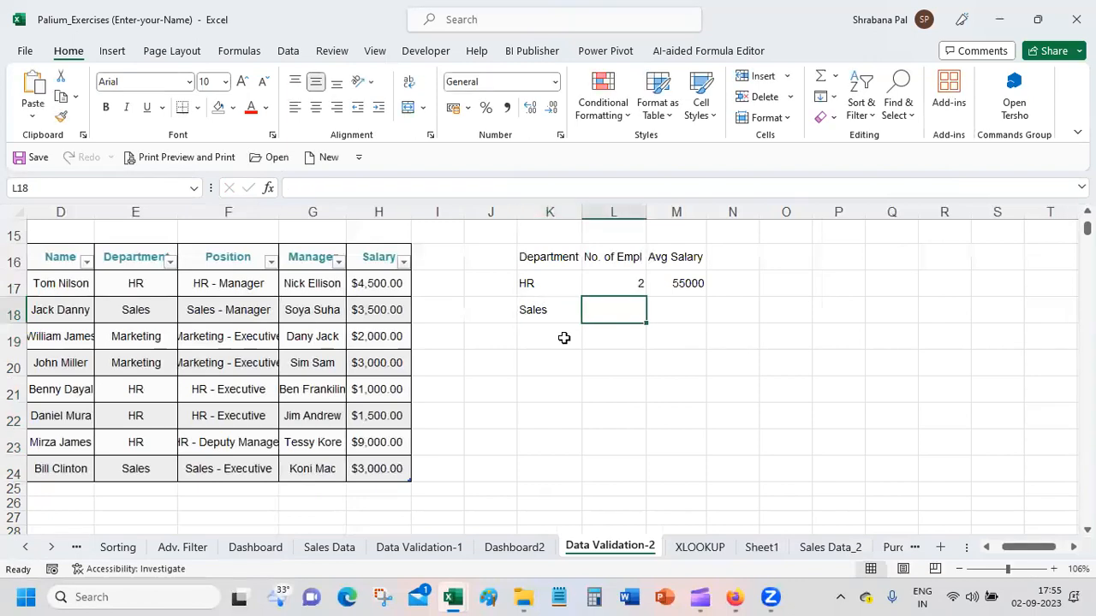
{"action": "type", "text": "20"}
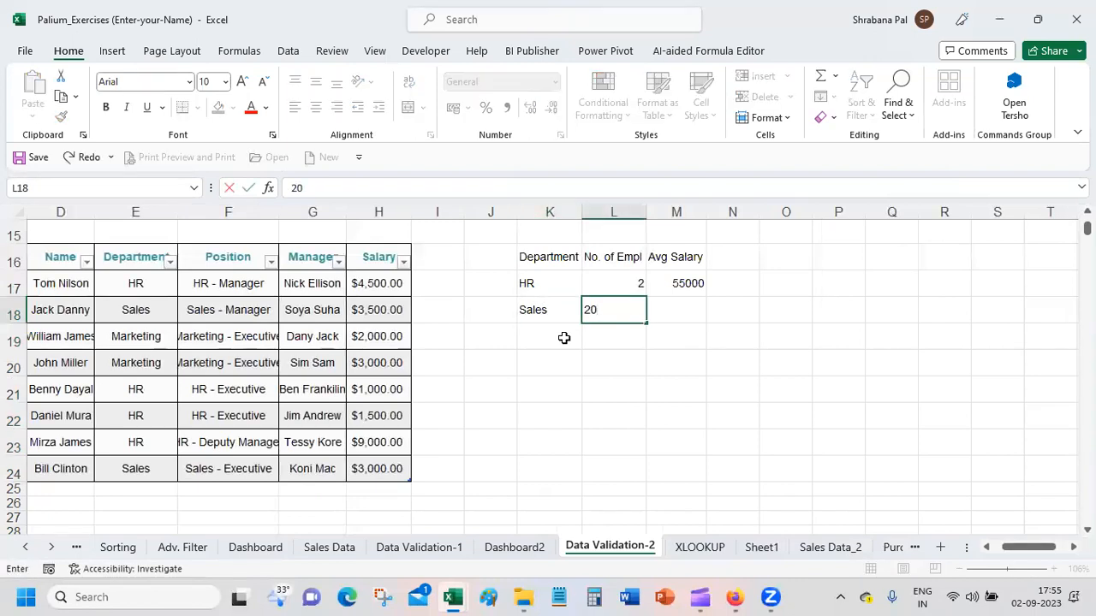
{"action": "key", "text": "Tab"}
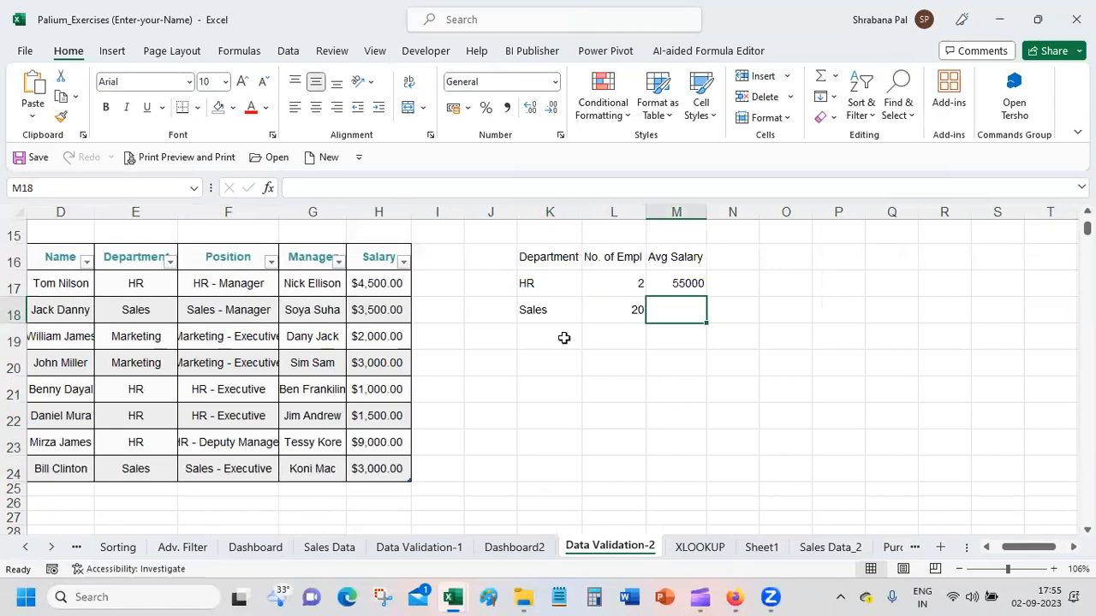
{"action": "type", "text": "4"}
{"action": "type", "text": "000"}
{"action": "key", "text": "BackSpace"}
{"action": "key", "text": "BackSpace"}
{"action": "key", "text": "BackSpace"}
{"action": "key", "text": "BackSpace"}
{"action": "type", "text": "60000"}
Step: Fill row 19 of the department table with department Finance, 3 employees and an average salary of 70000
{"action": "left_click", "coordinate": [564, 339]}
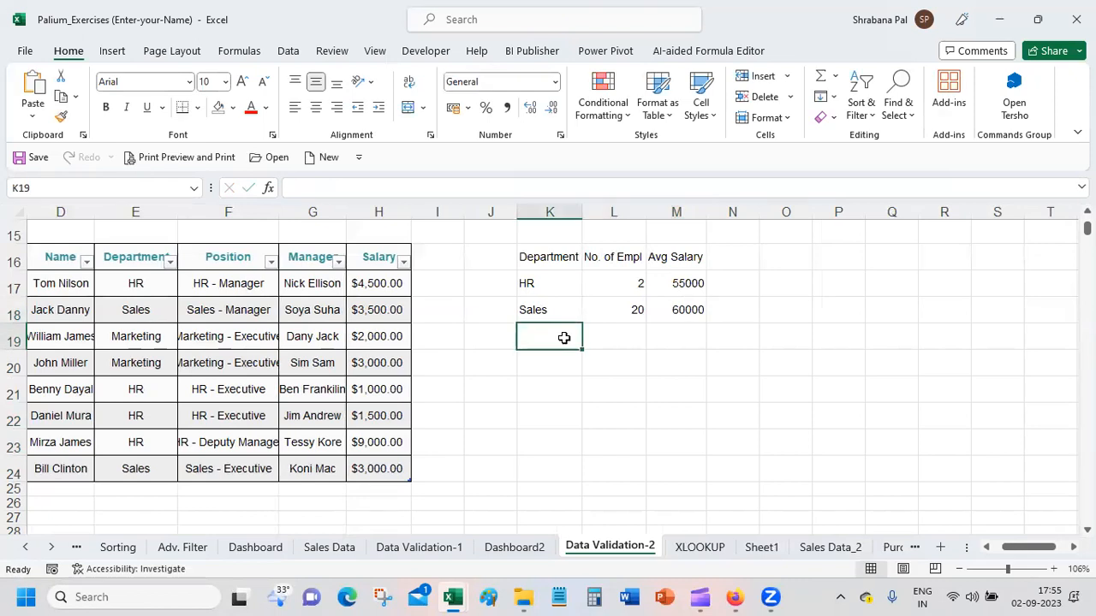
{"action": "type", "text": "Finance"}
{"action": "key", "text": "Tab"}
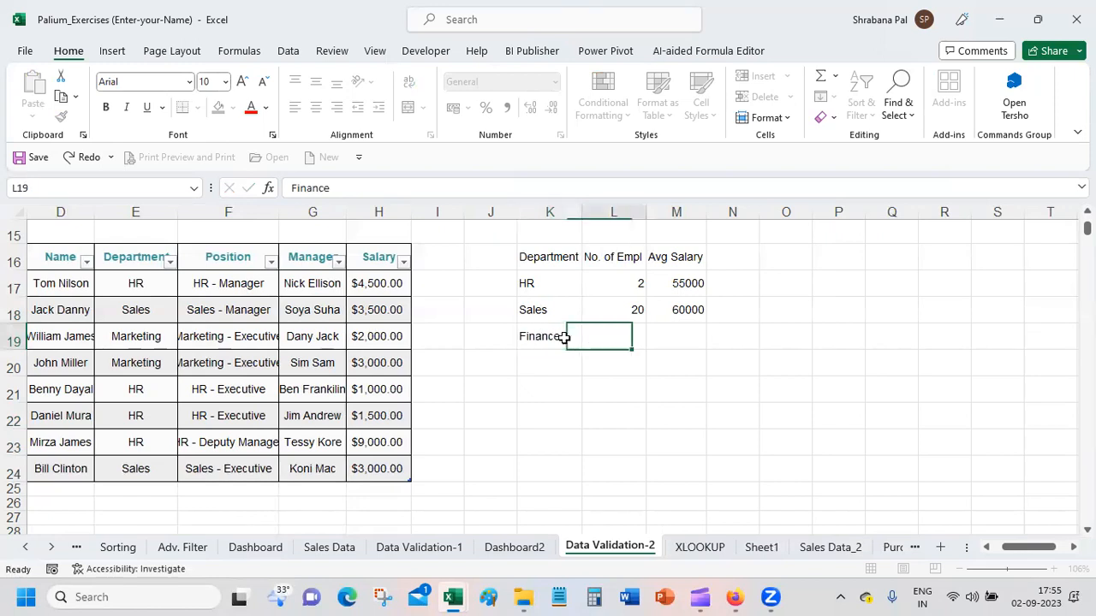
{"action": "type", "text": "1"}
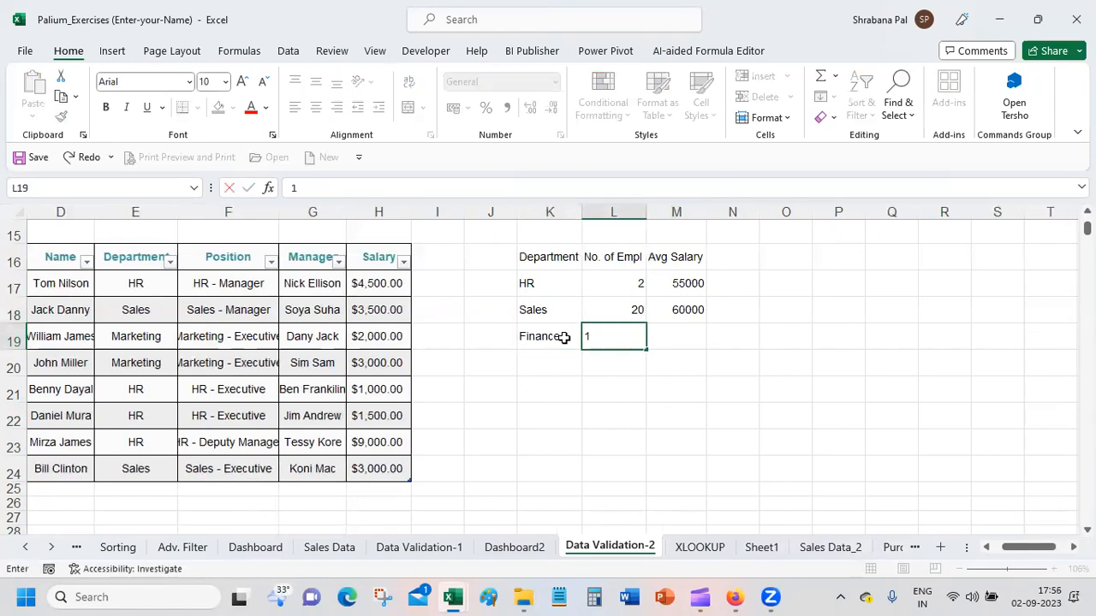
{"action": "key", "text": "BackSpace"}
{"action": "type", "text": "3"}
{"action": "key", "text": "Tab"}
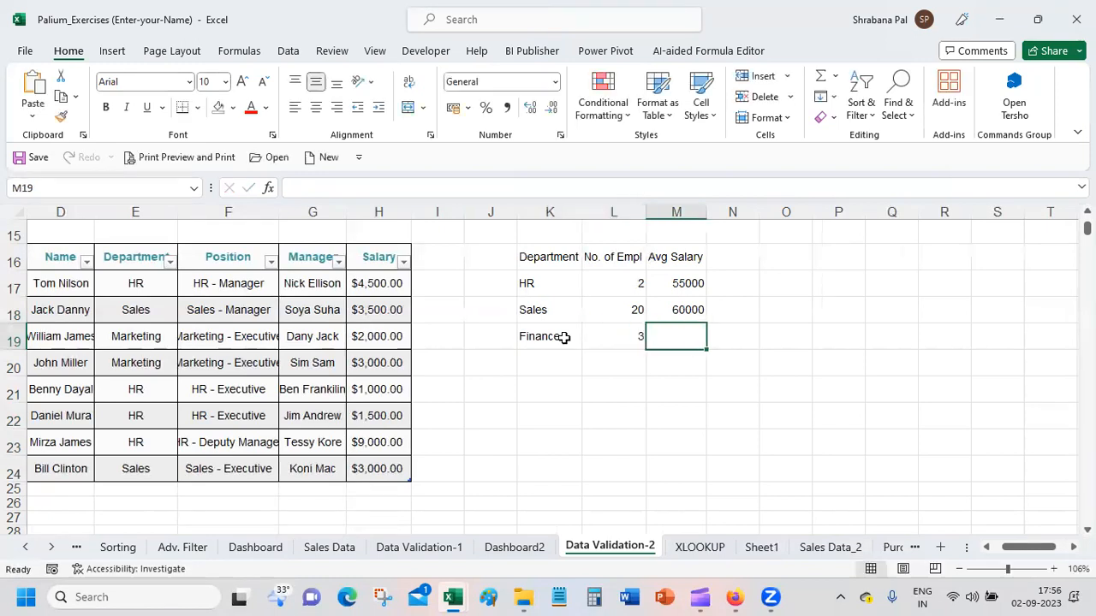
{"action": "type", "text": "7"}
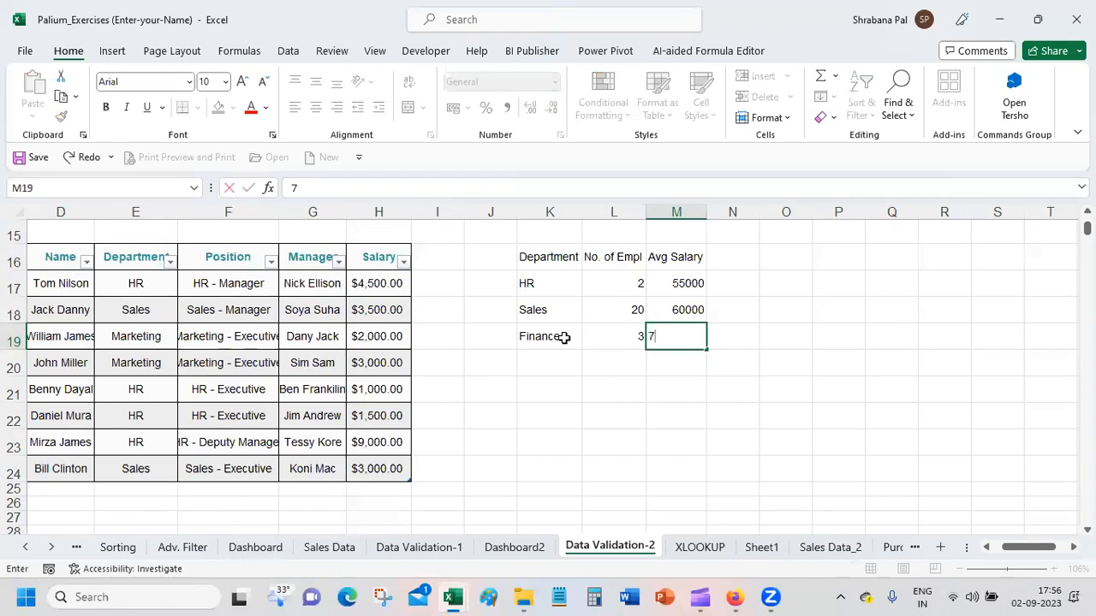
{"action": "type", "text": "0000"}
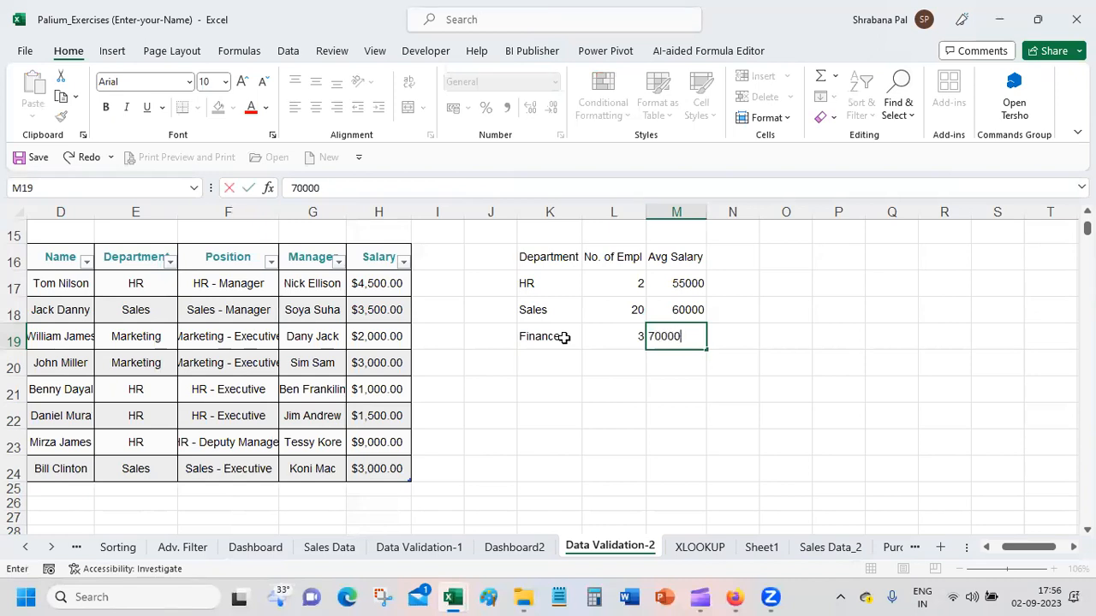
{"action": "key", "text": "Return"}
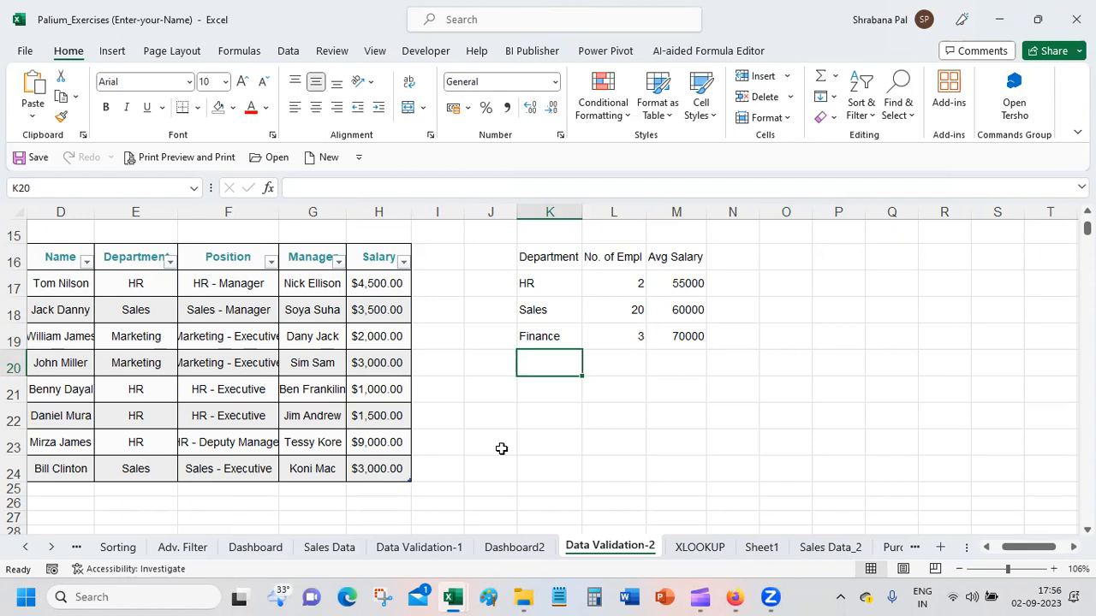
Step: Create a column chart on its own chart sheet from the Department and No. of Empl data in K16:L19
{"action": "left_click", "coordinate": [524, 254]}
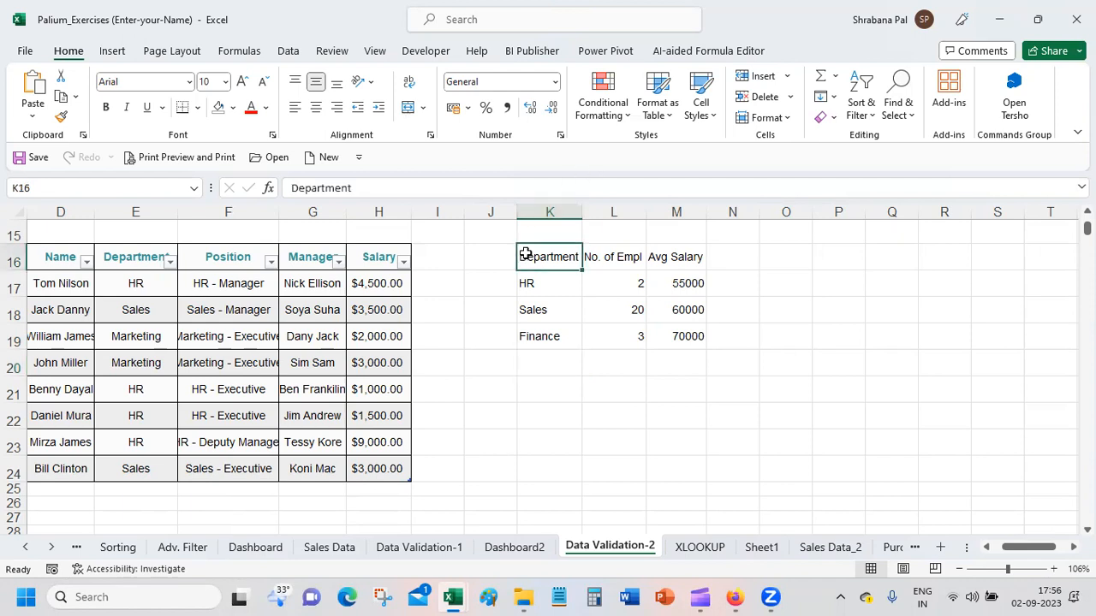
{"action": "mouse_move", "coordinate": [526, 255]}
{"action": "left_mouse_down"}
{"action": "mouse_move", "coordinate": [582, 342]}
{"action": "mouse_move", "coordinate": [598, 338]}
{"action": "left_mouse_up"}
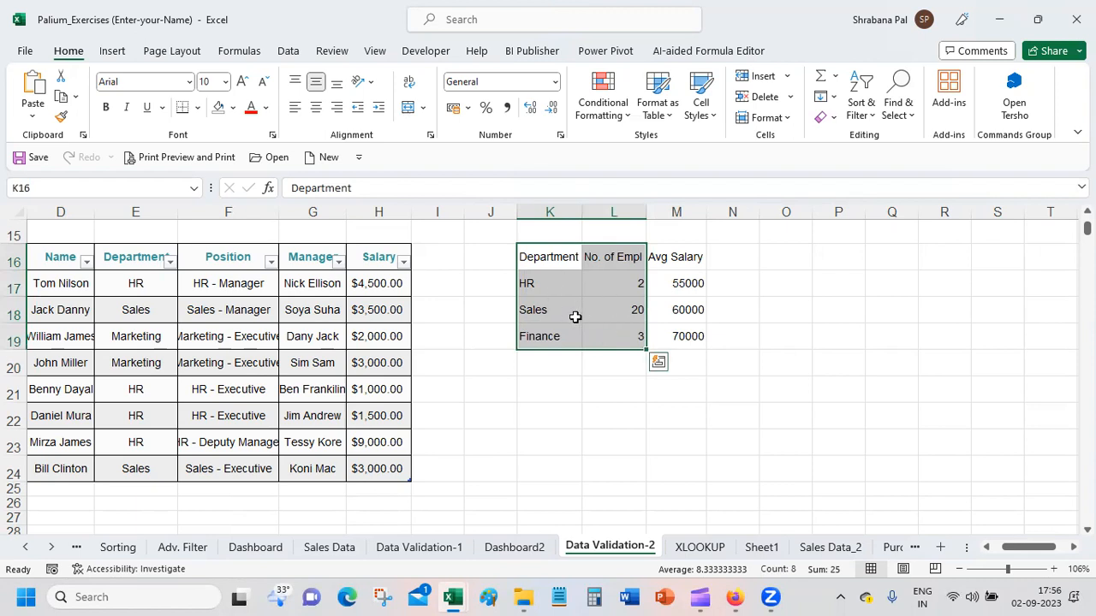
{"action": "left_click", "coordinate": [545, 252]}
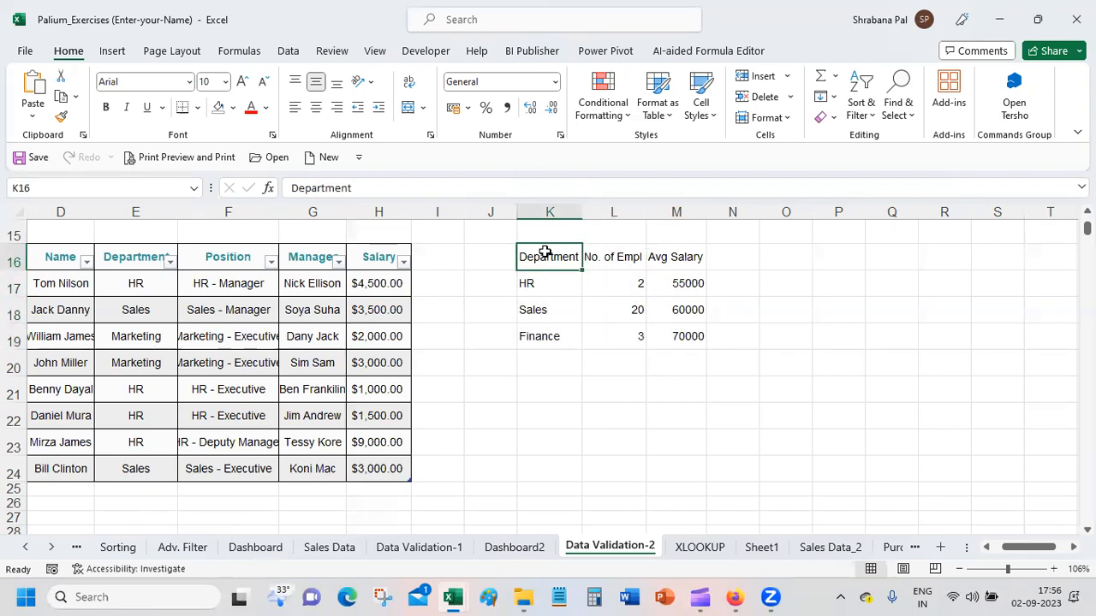
{"action": "left_click", "coordinate": [598, 257]}
{"action": "left_click", "coordinate": [671, 260]}
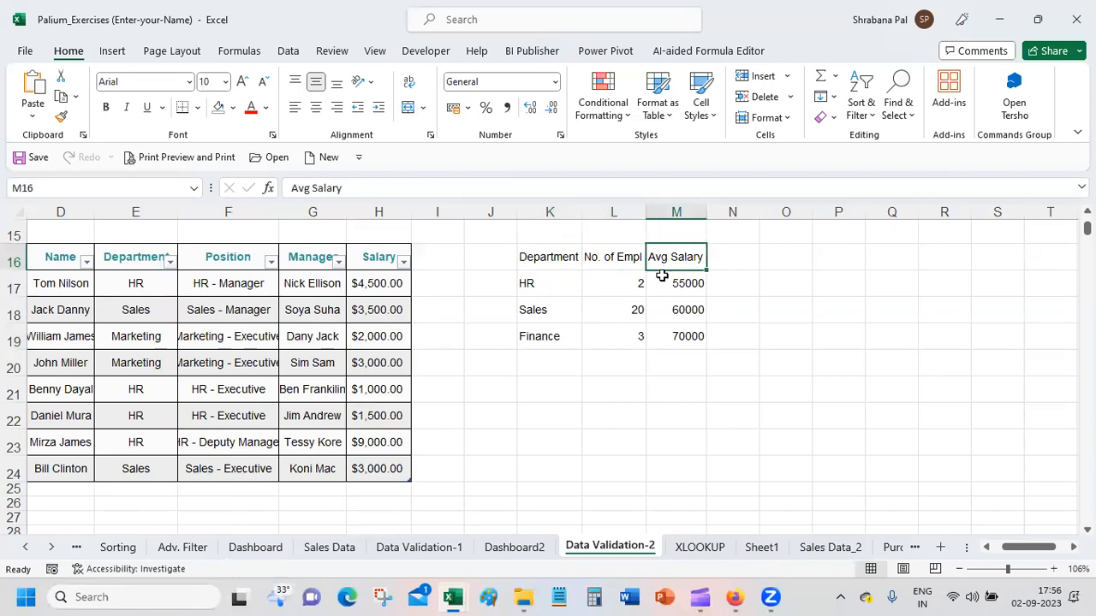
{"action": "left_click_drag", "start_coordinate": [552, 258], "coordinate": [608, 333]}
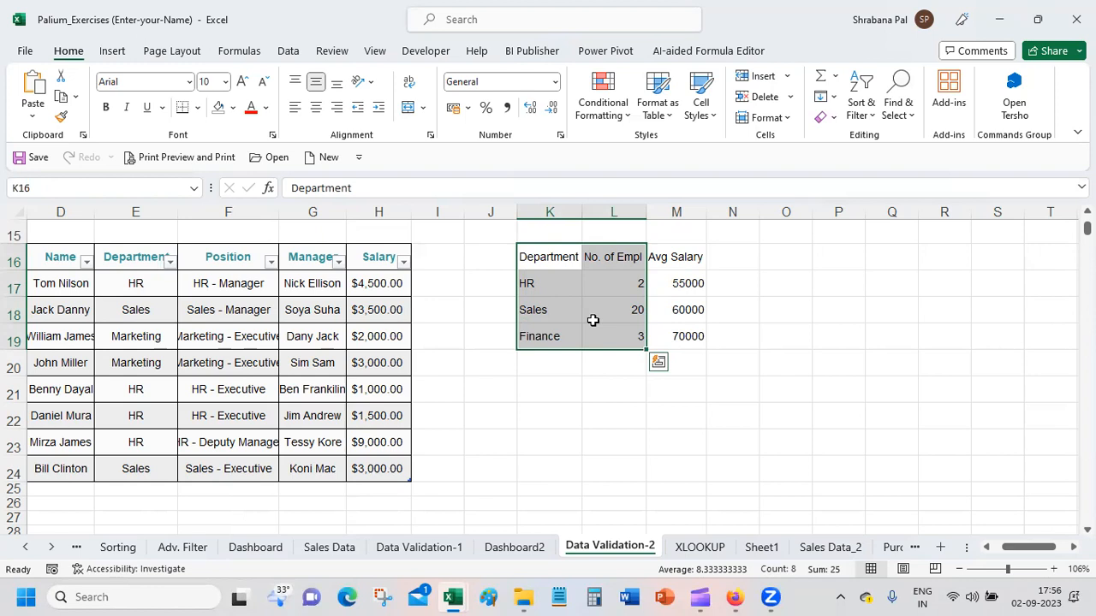
{"action": "key", "text": "F11"}
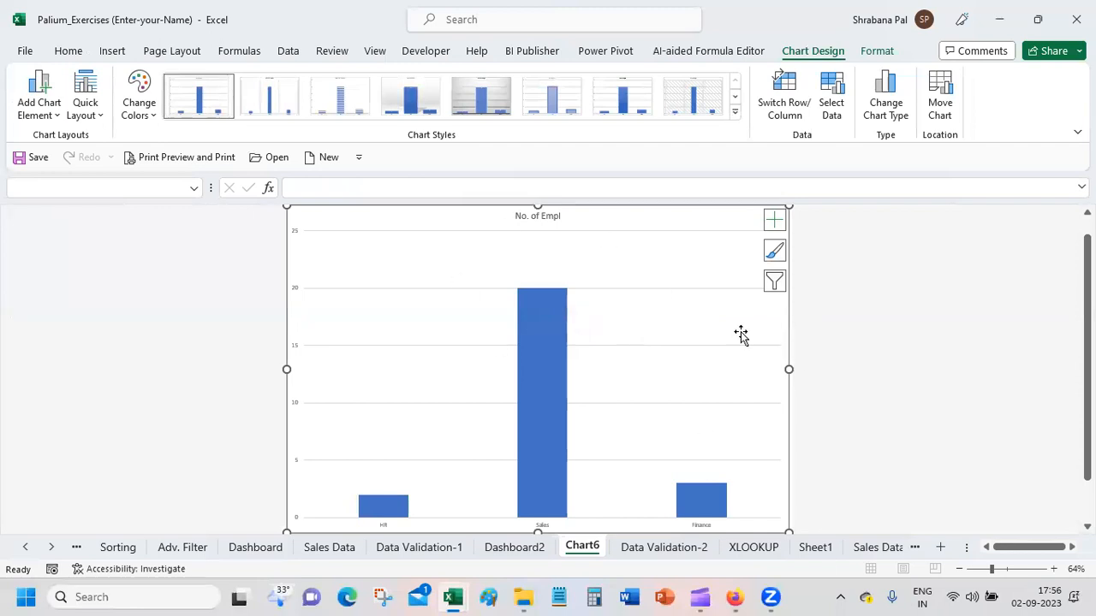
Step: Copy the whole employee-number chart from its chart sheet and paste it at O18 on the Data Validation-2 sheet
{"action": "left_click", "coordinate": [688, 247]}
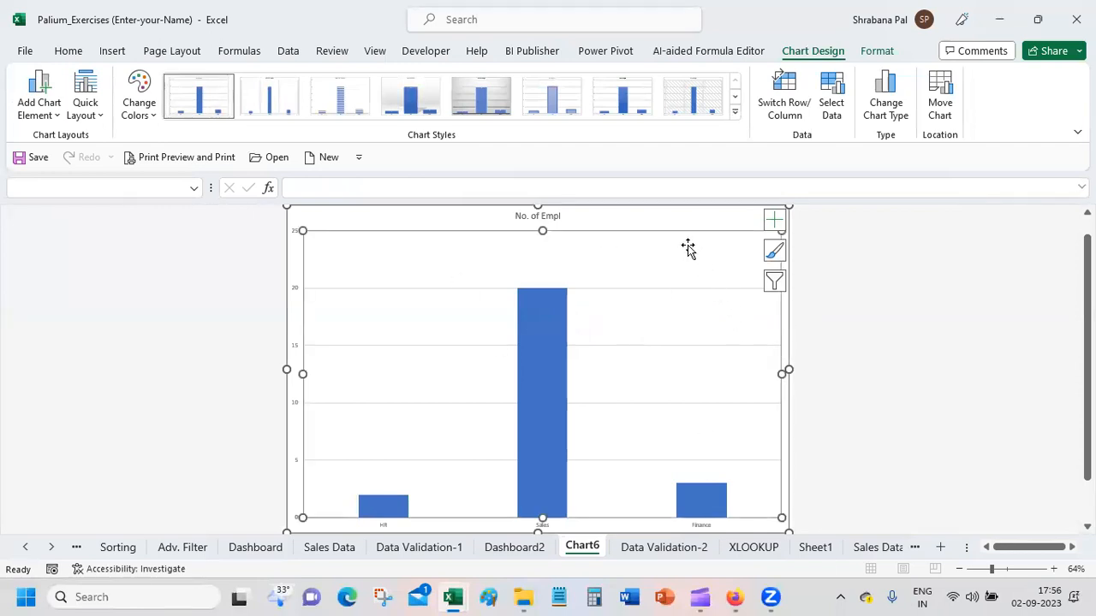
{"action": "right_click", "coordinate": [702, 214]}
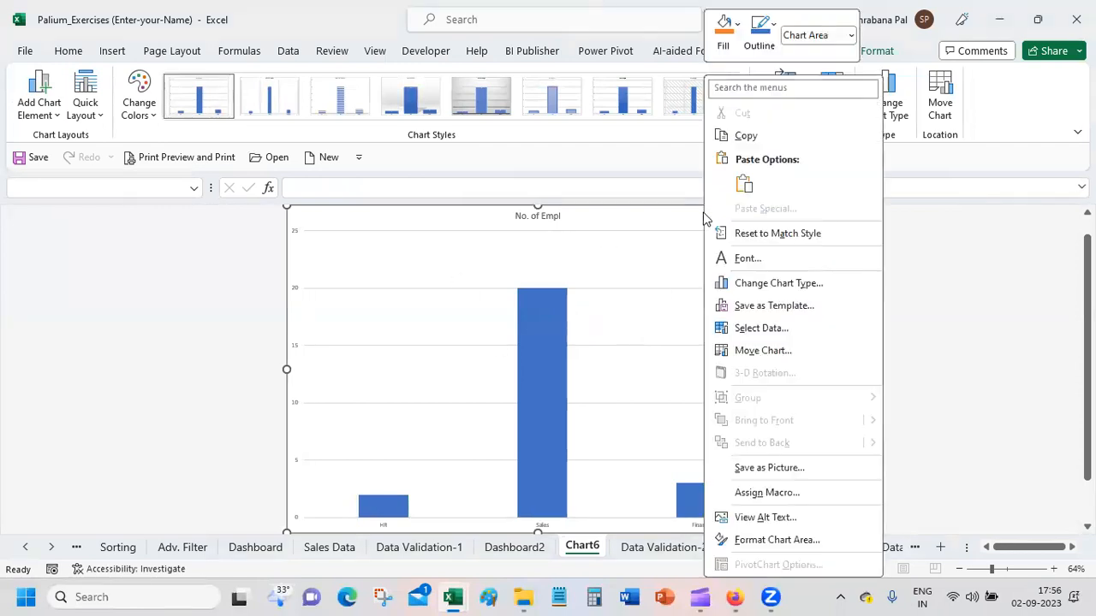
{"action": "left_click", "coordinate": [763, 137]}
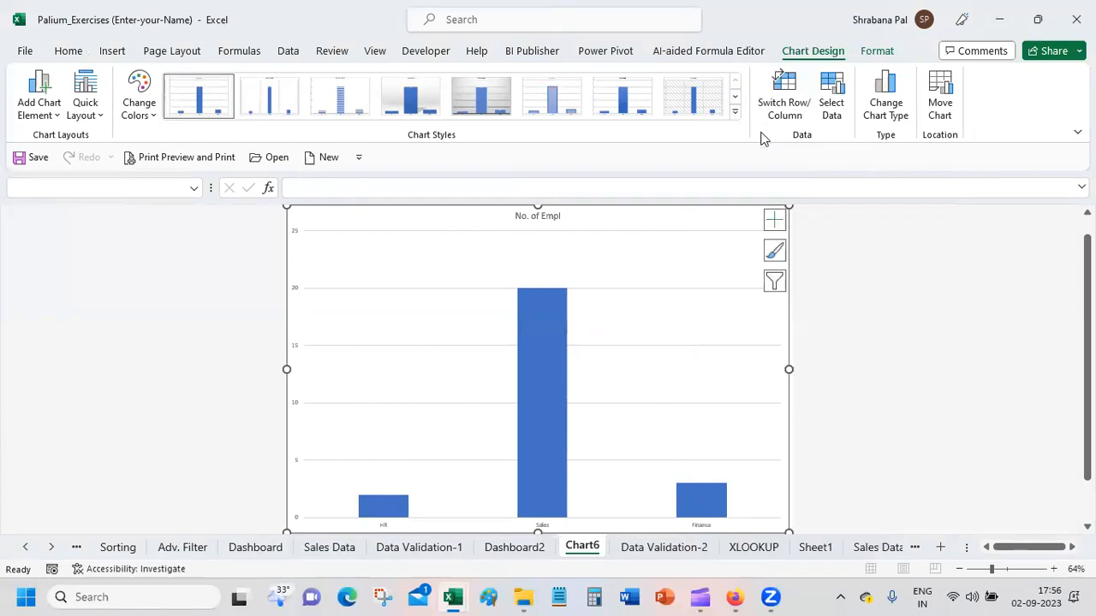
{"action": "left_click", "coordinate": [662, 547]}
{"action": "left_click", "coordinate": [783, 304]}
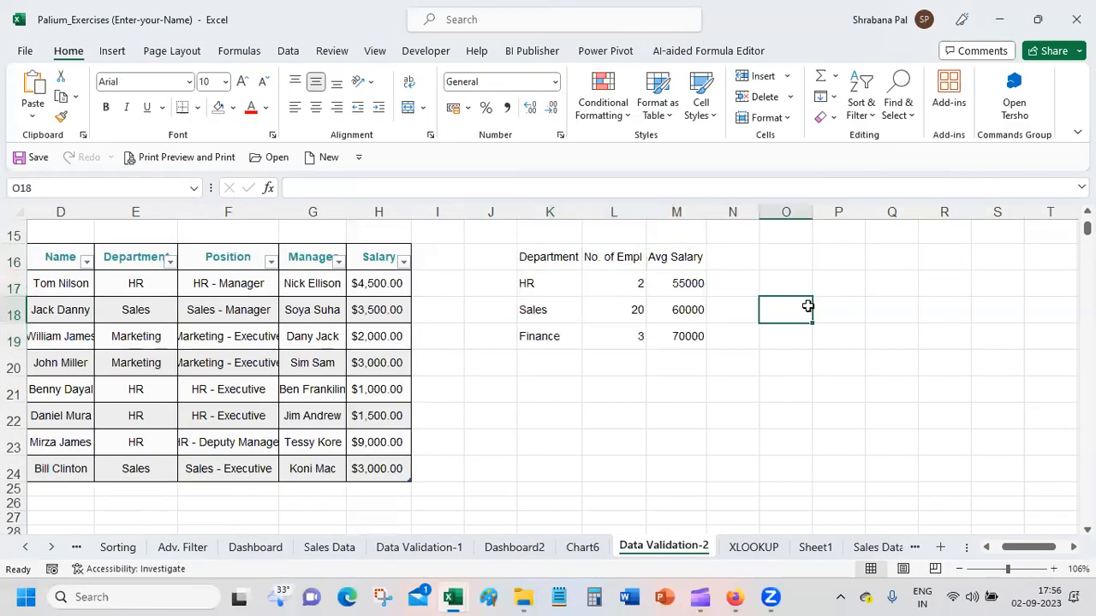
{"action": "key", "text": "ctrl+v"}
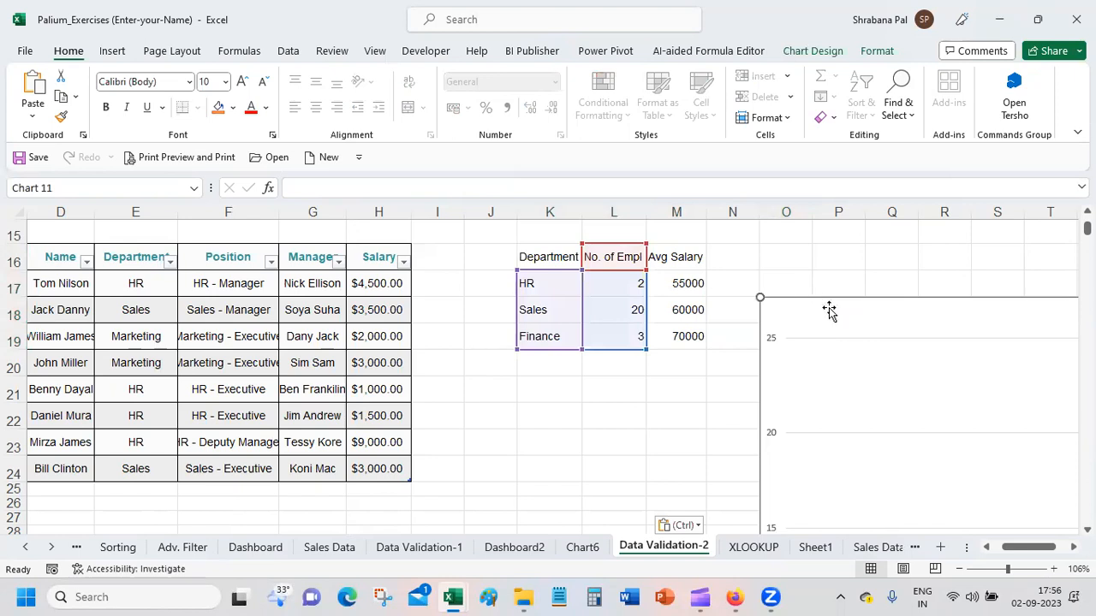
{"action": "key", "text": "ctrl+1"}
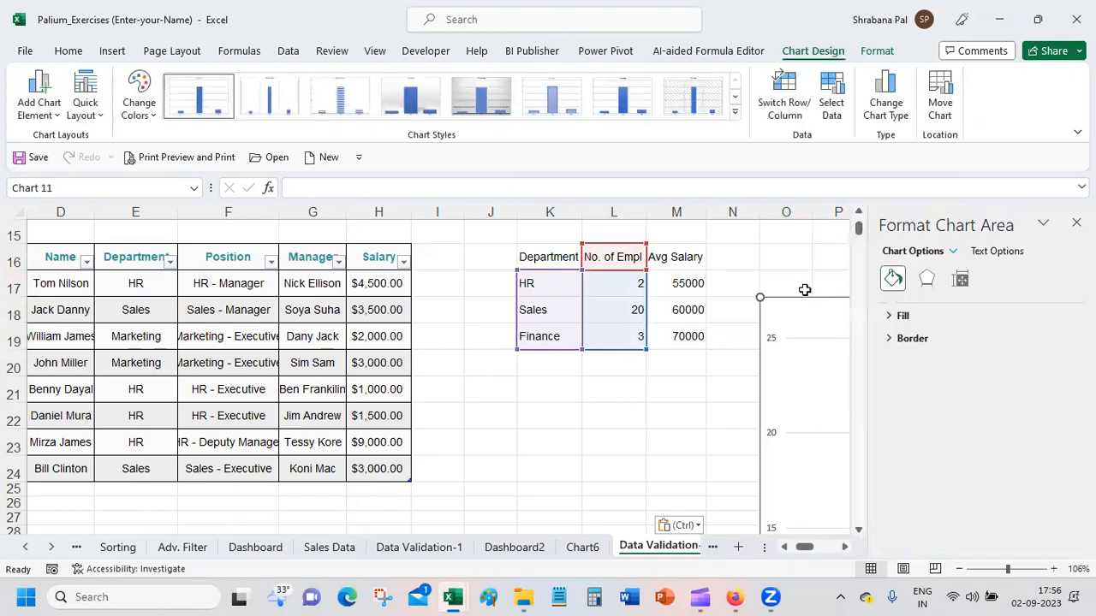
{"action": "left_click", "coordinate": [800, 262]}
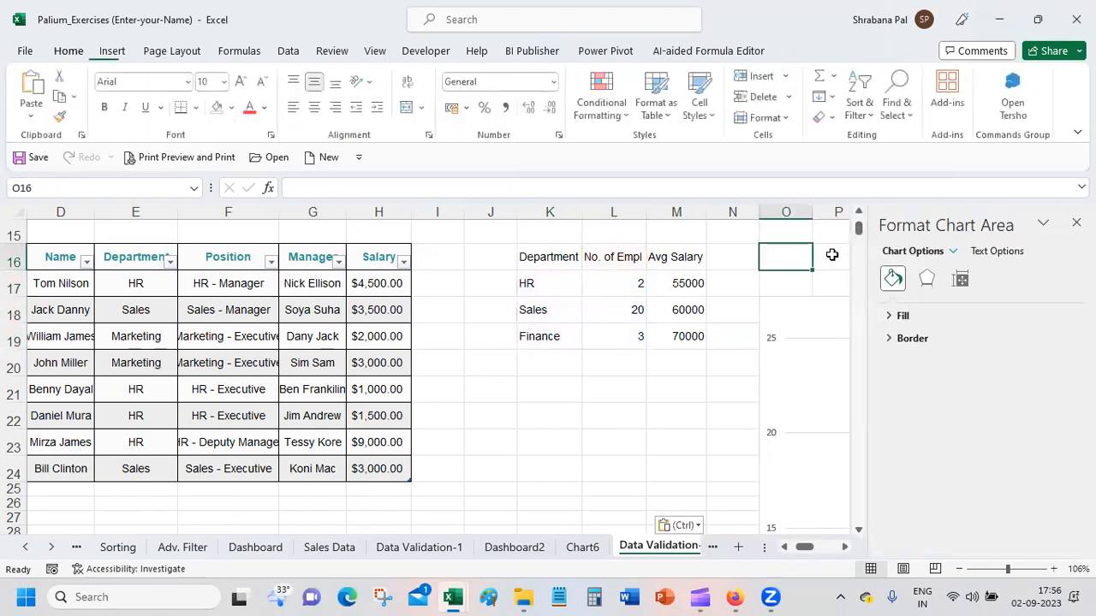
{"action": "left_click", "coordinate": [829, 297]}
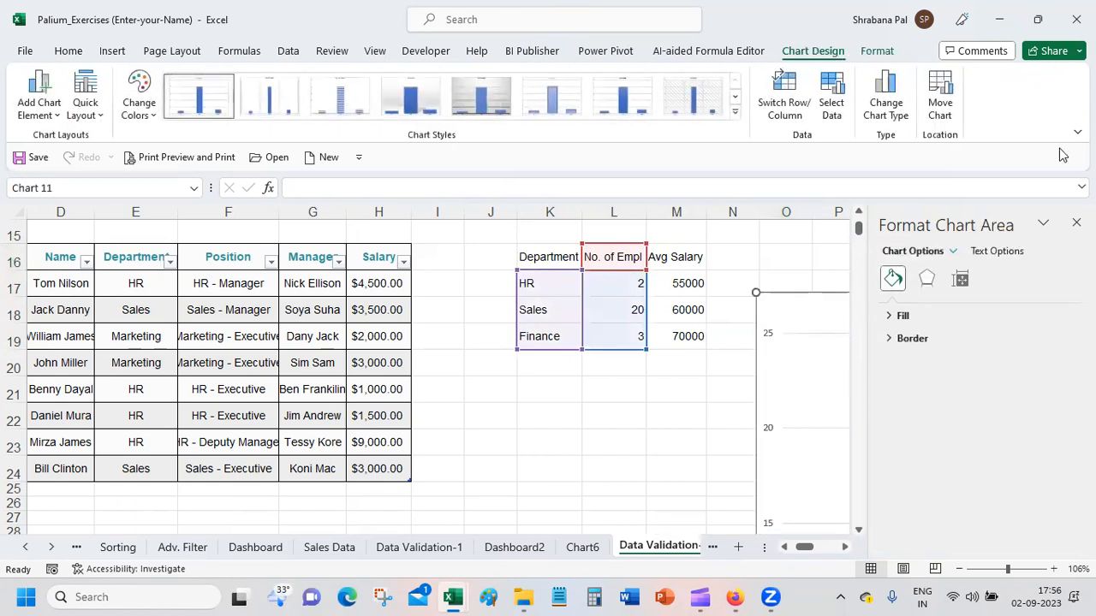
{"action": "left_click", "coordinate": [1076, 223]}
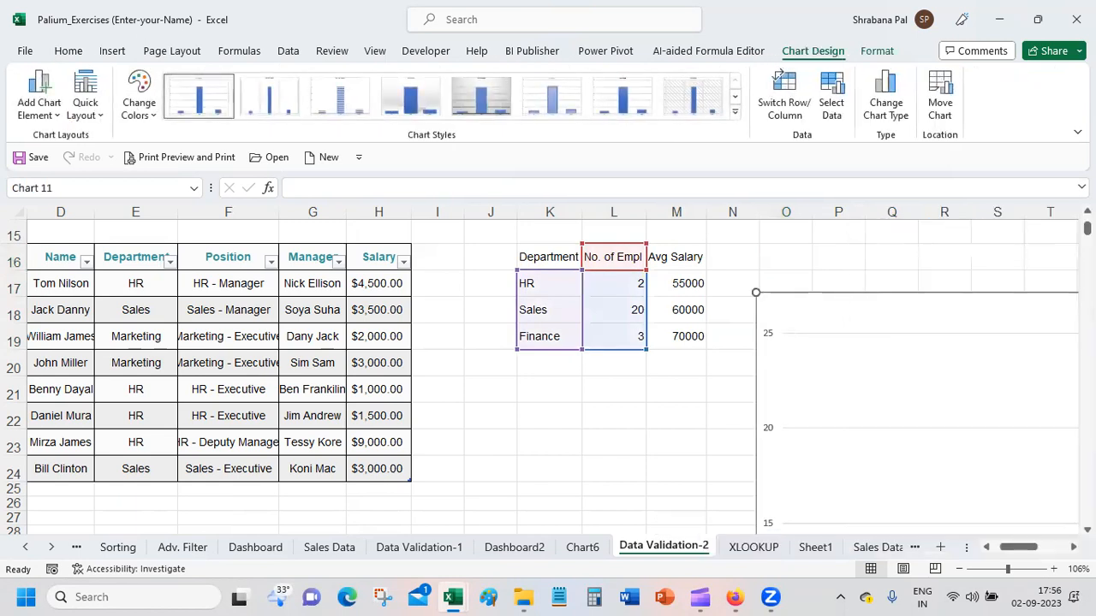
Step: Shrink the pasted chart and place it beside the department table, spanning about columns O to Y from row 16
{"action": "left_click", "coordinate": [994, 570]}
{"action": "mouse_move", "coordinate": [778, 230]}
{"action": "left_mouse_down"}
{"action": "mouse_move", "coordinate": [778, 198]}
{"action": "mouse_move", "coordinate": [779, 248]}
{"action": "left_mouse_up"}
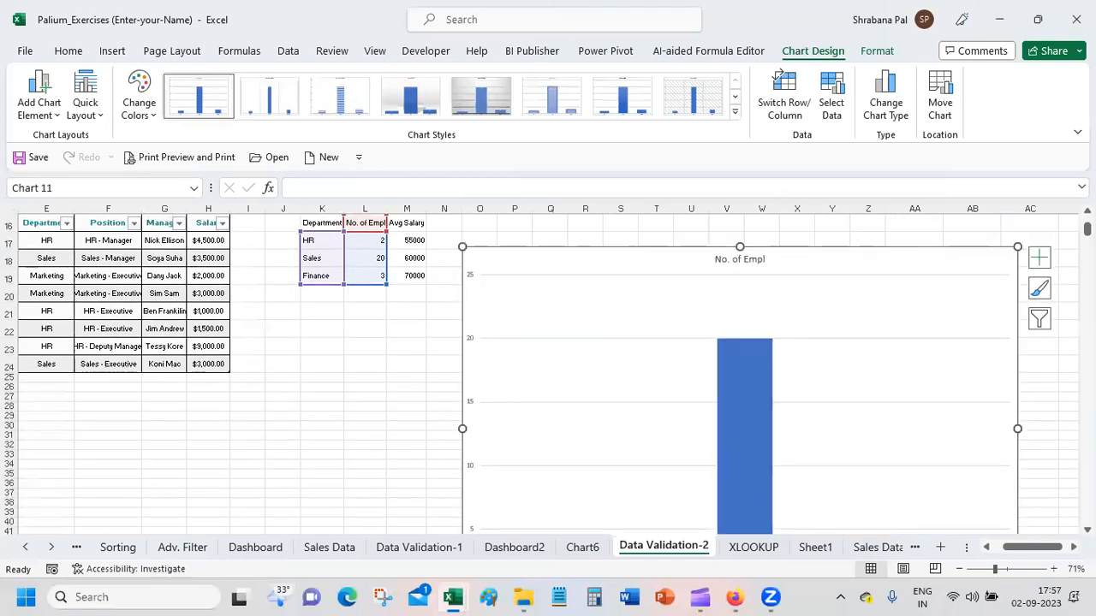
{"action": "left_click_drag", "start_coordinate": [459, 245], "coordinate": [509, 225]}
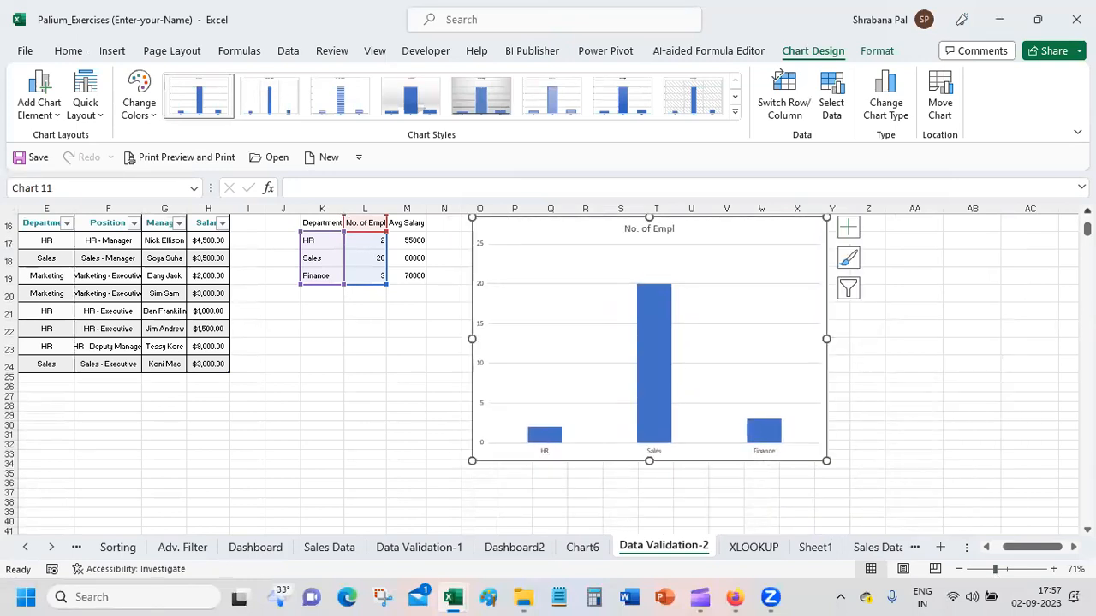
{"action": "scroll", "coordinate": [548, 368], "scroll_direction": "up", "scroll_amount": 1}
{"action": "left_click", "coordinate": [1002, 571]}
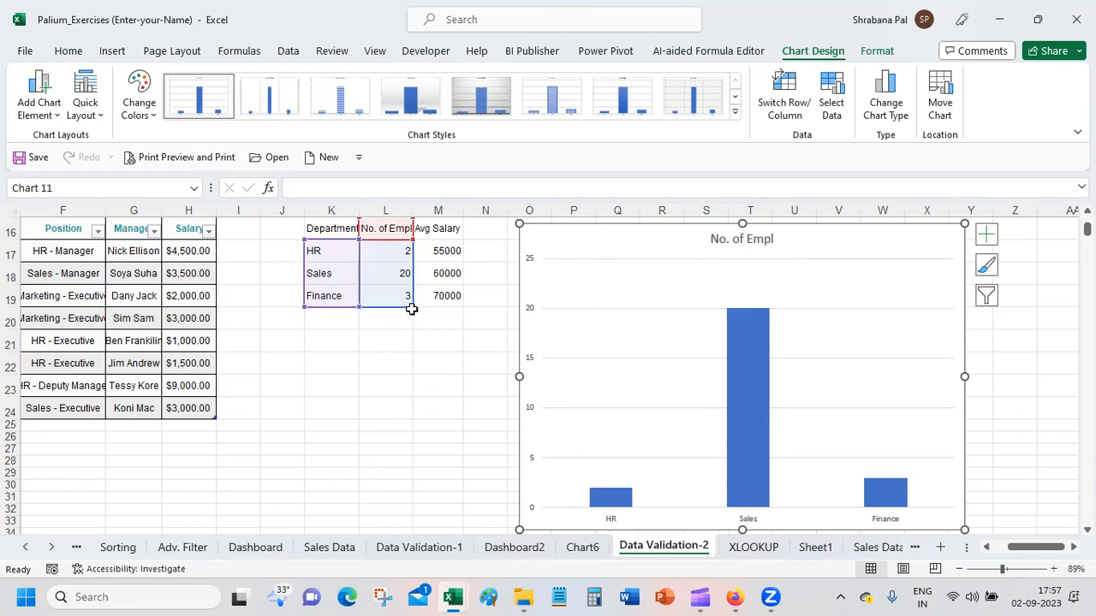
Step: Extend the chart's data range to include the Avg Salary column and apply quick Layout 1 to the chart
{"action": "left_click_drag", "start_coordinate": [428, 312], "coordinate": [458, 312]}
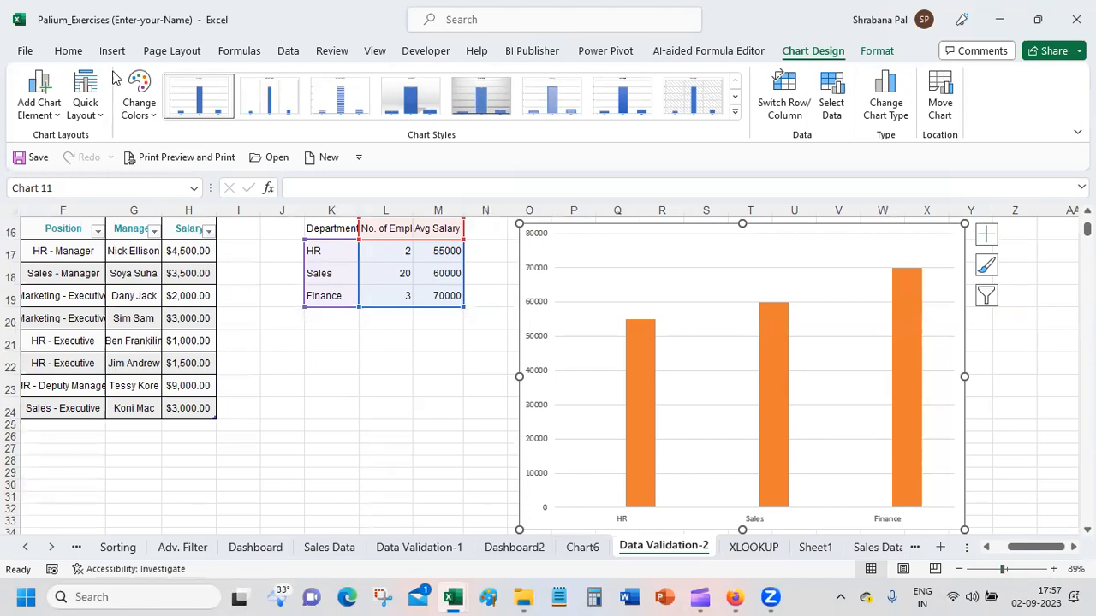
{"action": "left_click", "coordinate": [91, 114]}
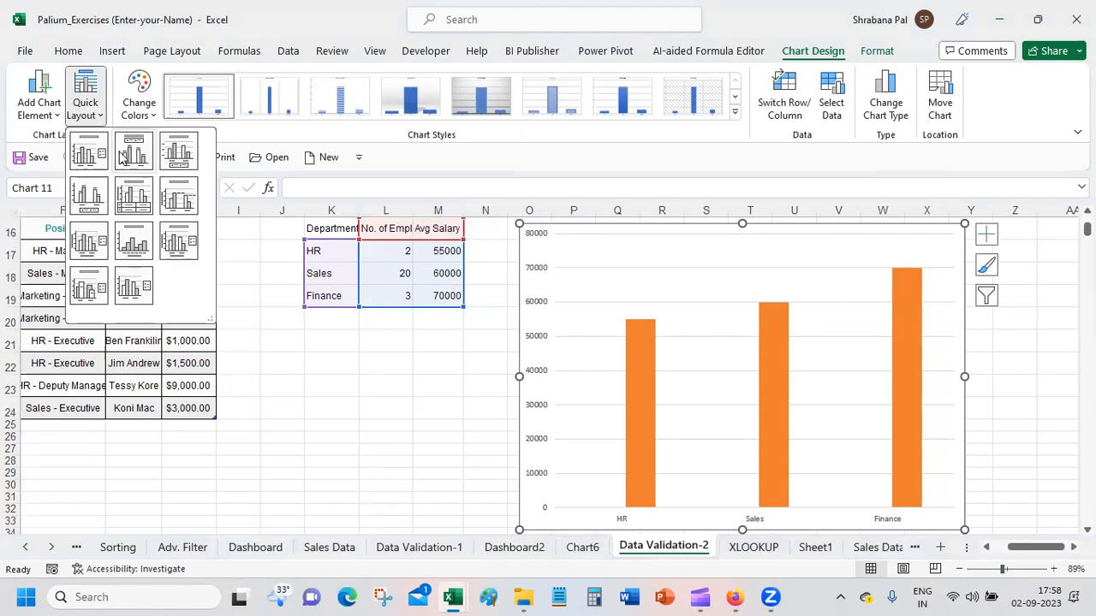
{"action": "left_click", "coordinate": [150, 159]}
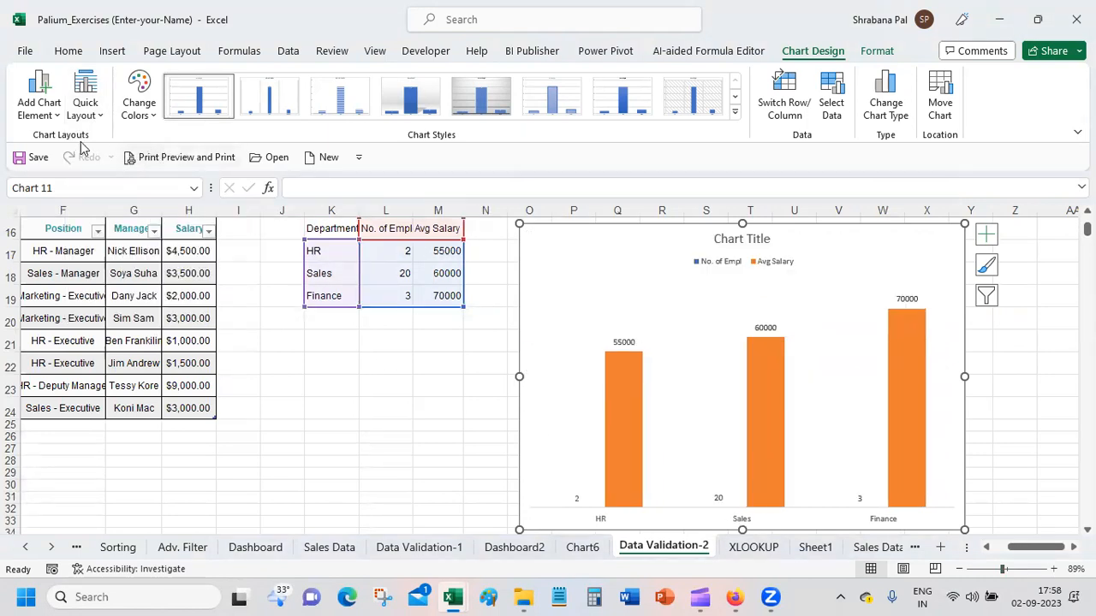
{"action": "left_click", "coordinate": [93, 109]}
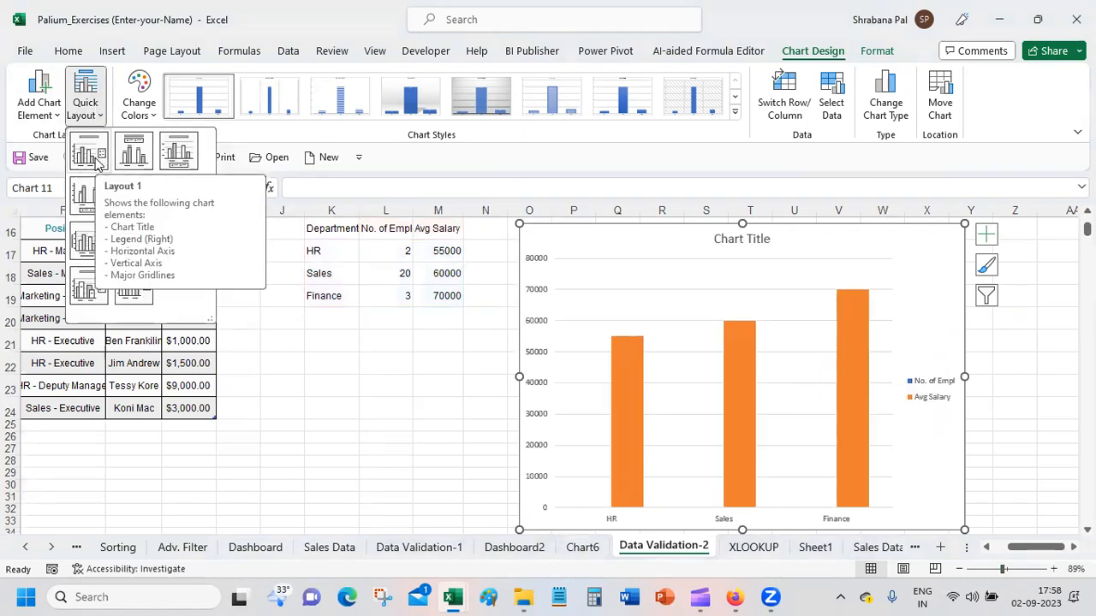
{"action": "left_click", "coordinate": [96, 163]}
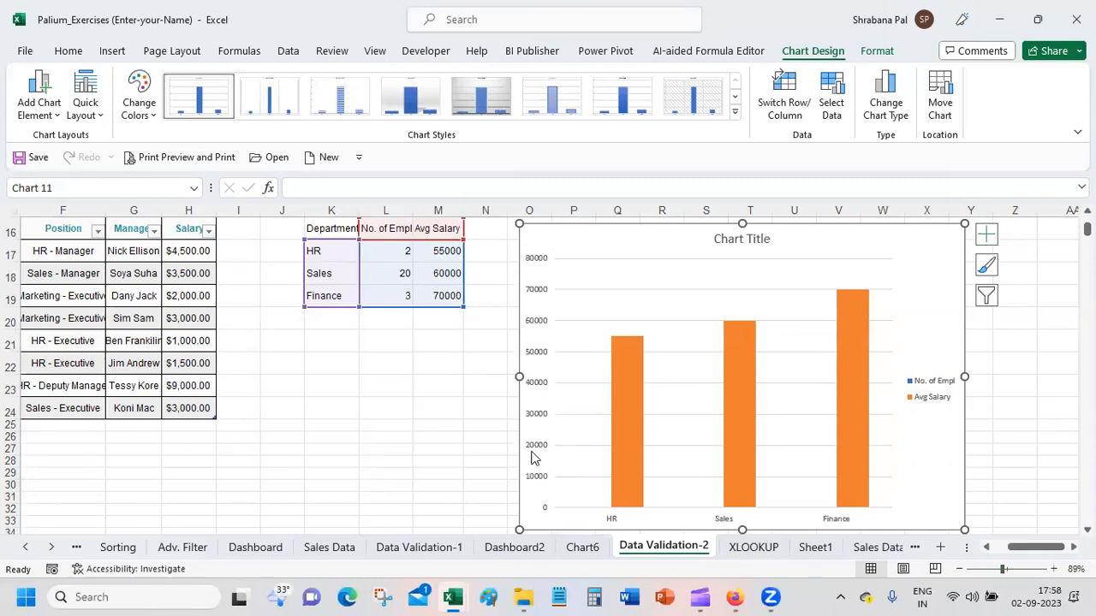
Step: Try 20000 as the Sales employee number in L18 to see its effect on the chart, and undo the change
{"action": "left_click", "coordinate": [375, 247]}
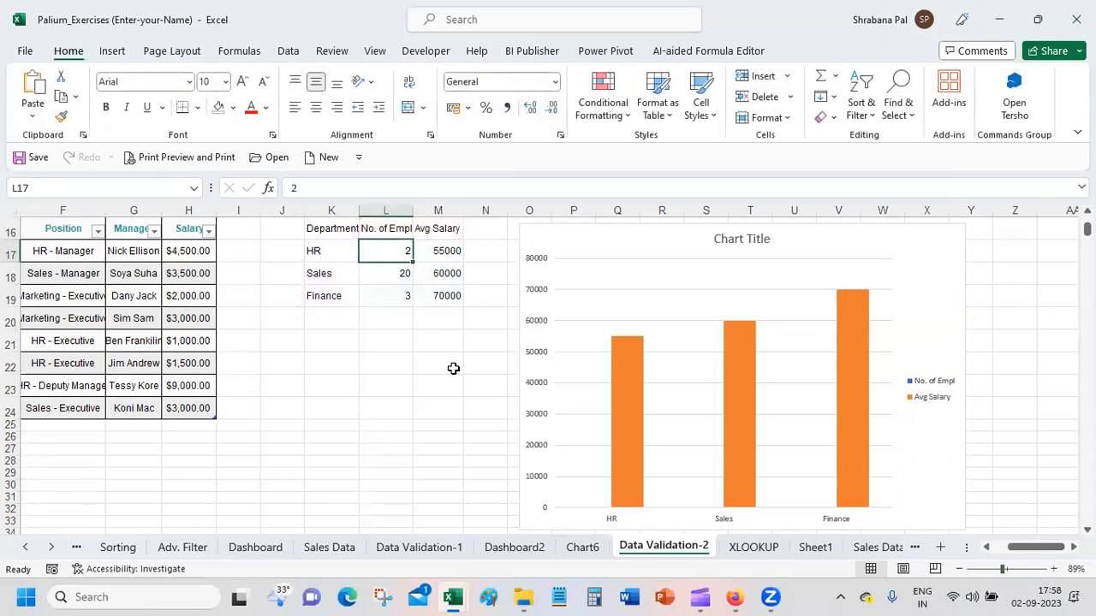
{"action": "key", "text": "Down"}
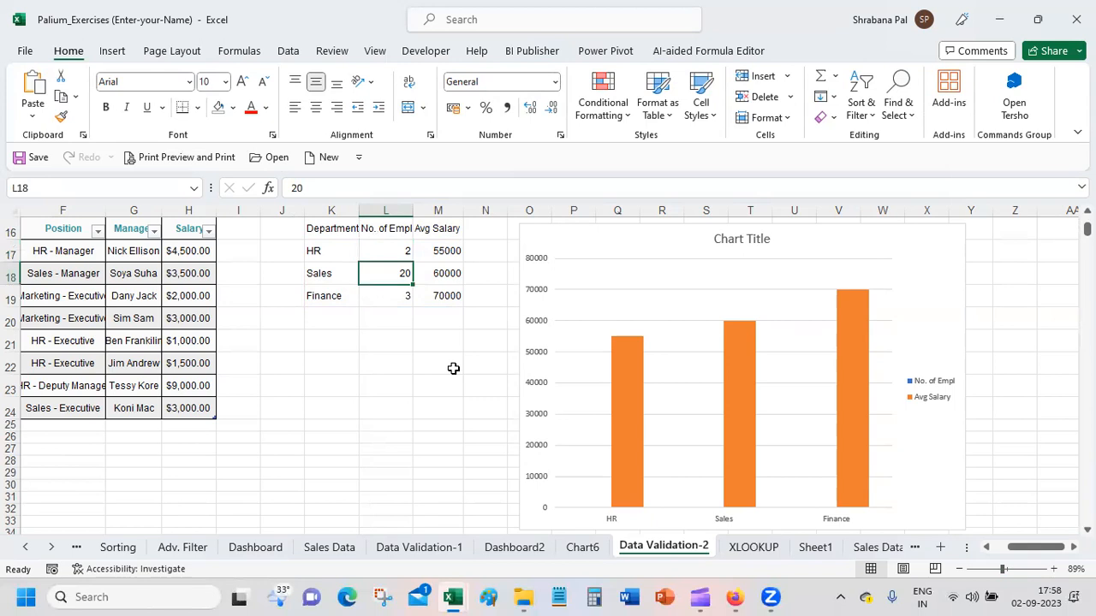
{"action": "key", "text": "Num_Lock"}
{"action": "type", "text": "20000"}
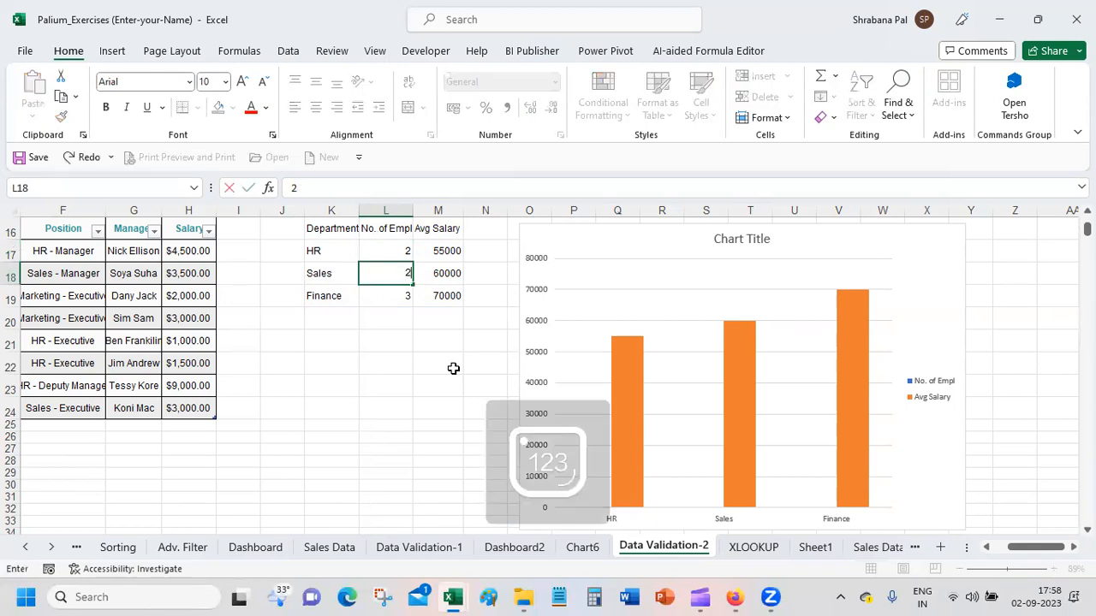
{"action": "key", "text": "Return"}
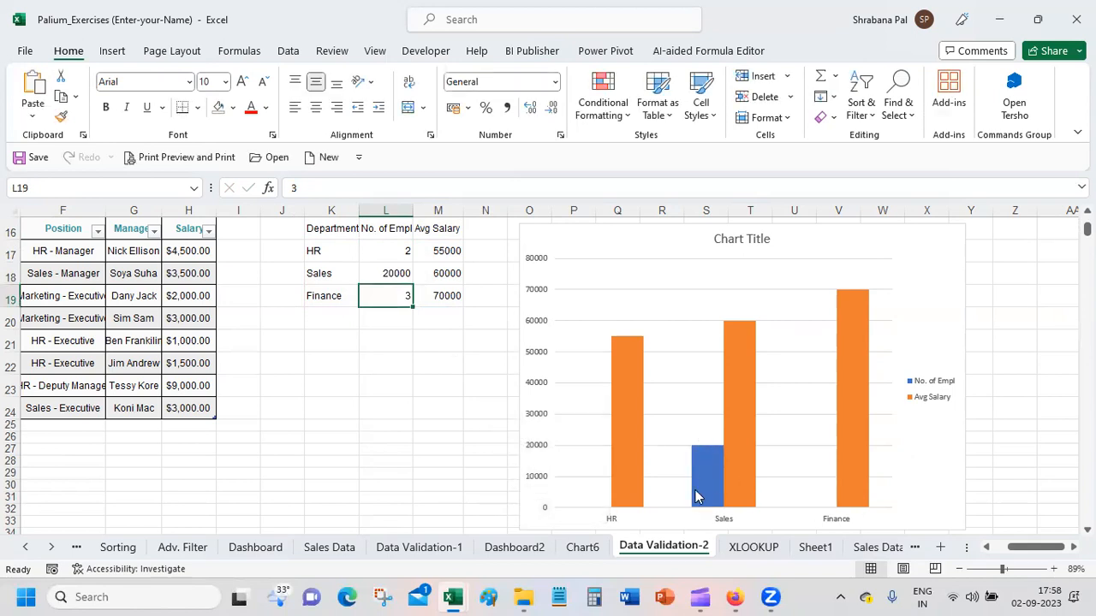
{"action": "mouse_move", "coordinate": [695, 496]}
{"action": "key", "text": "ctrl+z"}
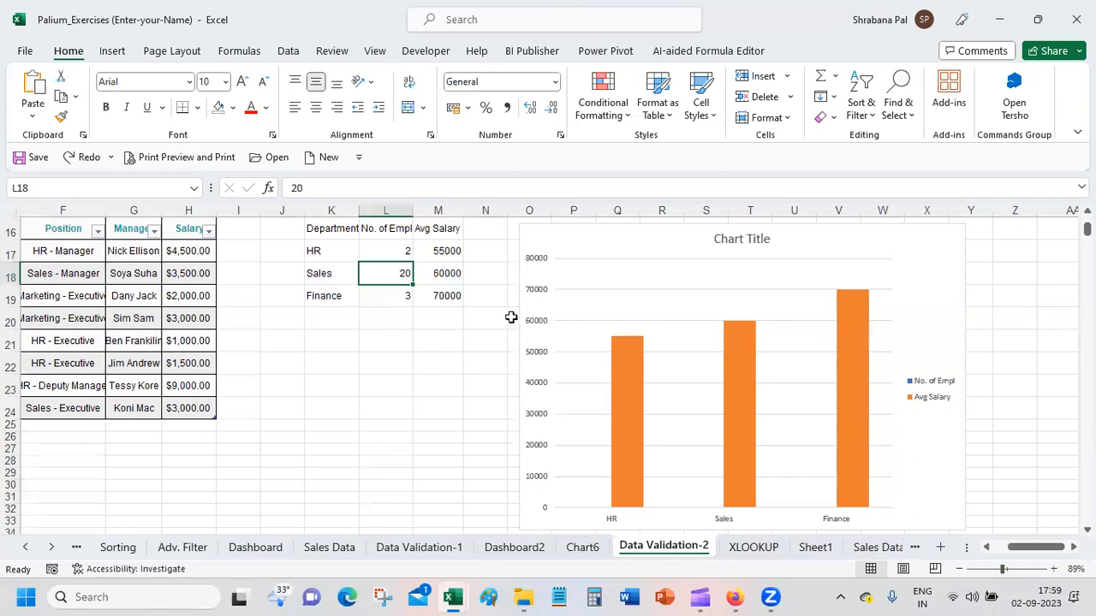
Step: Open the chart type settings of the department chart and choose the Combo category
{"action": "left_click", "coordinate": [613, 228]}
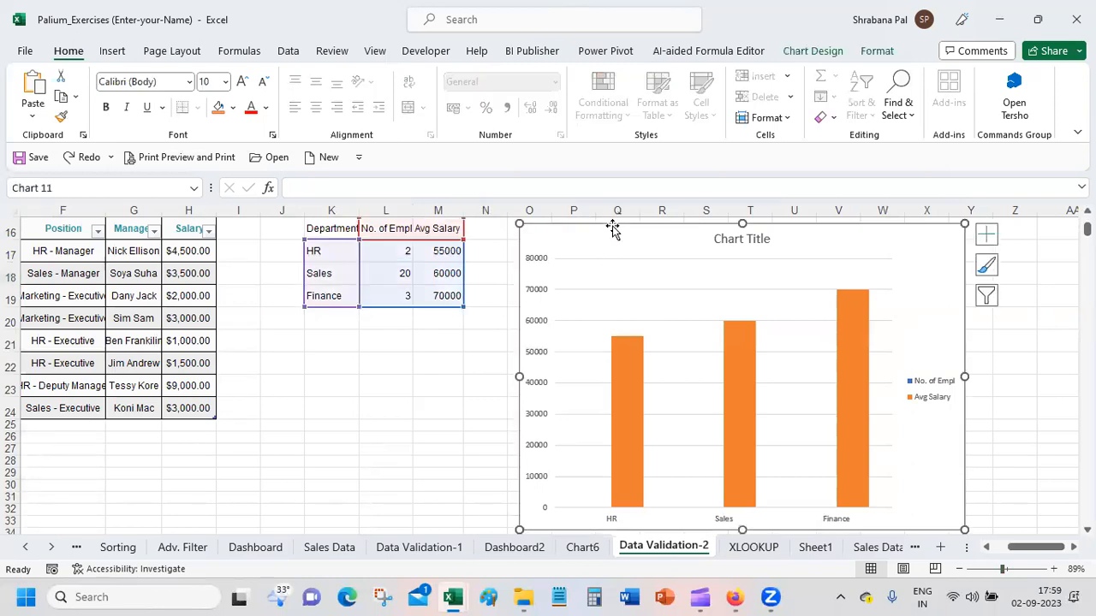
{"action": "left_click", "coordinate": [832, 53]}
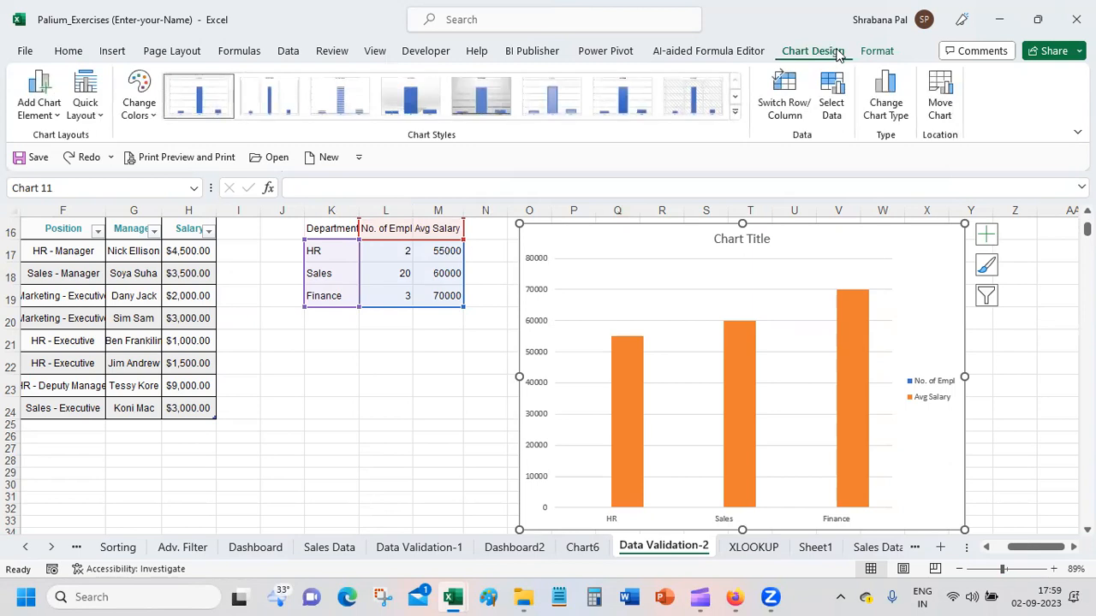
{"action": "left_click", "coordinate": [885, 101]}
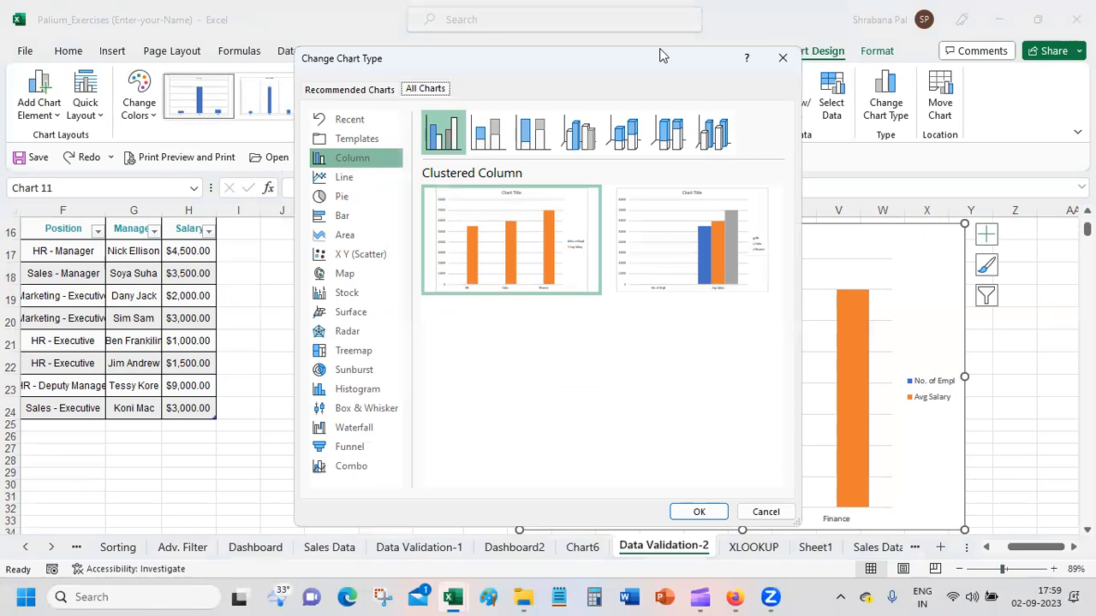
{"action": "left_click_drag", "start_coordinate": [660, 56], "coordinate": [768, 38]}
{"action": "left_click", "coordinate": [457, 452]}
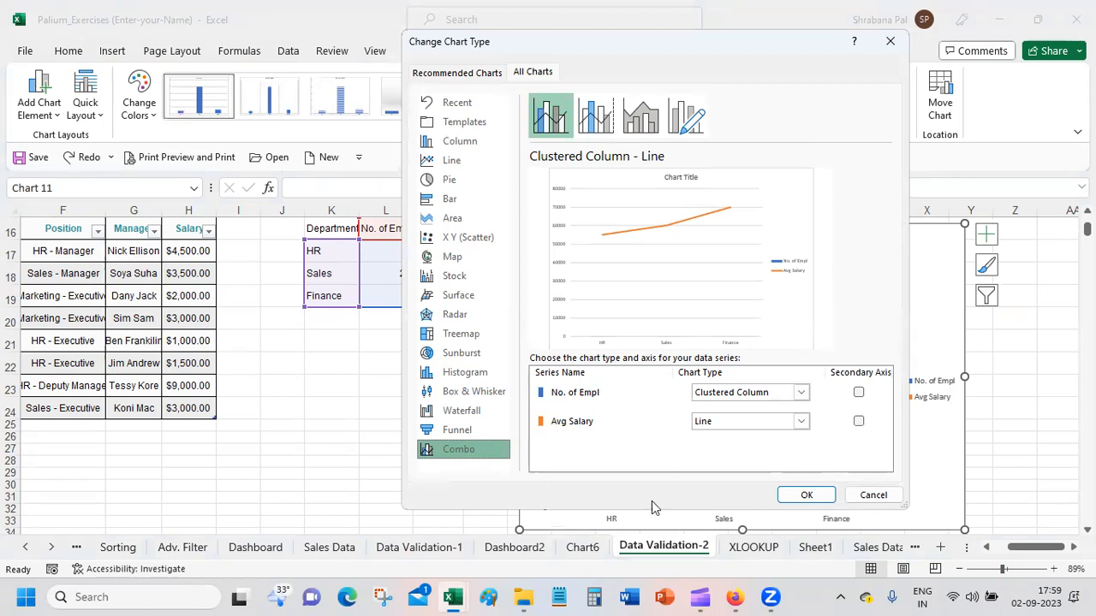
Step: Set Avg Salary to Clustered Column and No. of Empl to Line on the secondary axis, and apply the combination
{"action": "left_click", "coordinate": [774, 395]}
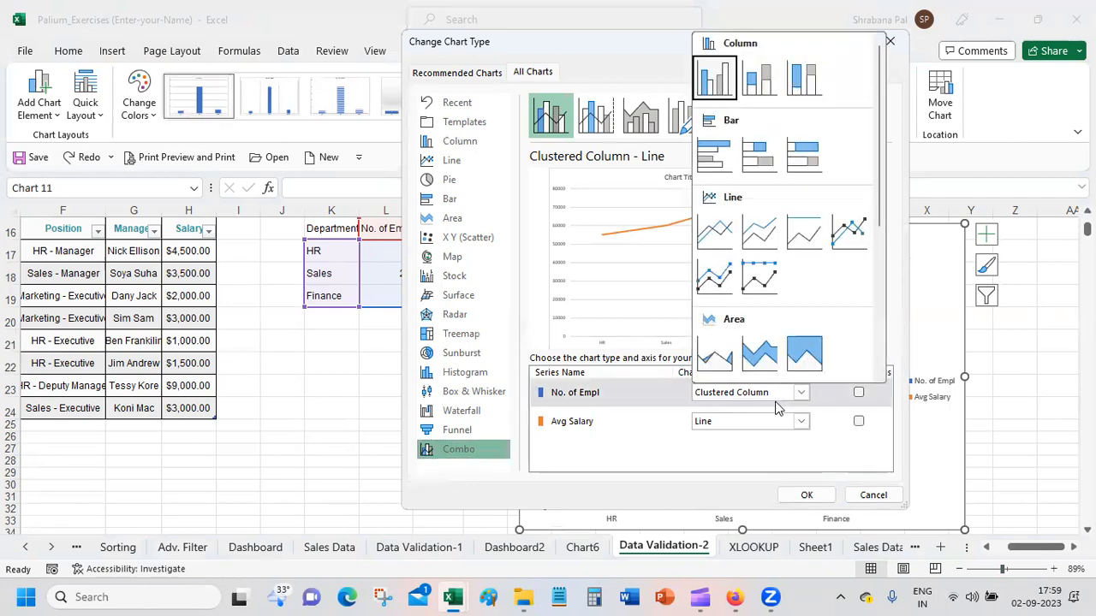
{"action": "left_click", "coordinate": [778, 423]}
{"action": "left_click", "coordinate": [779, 424]}
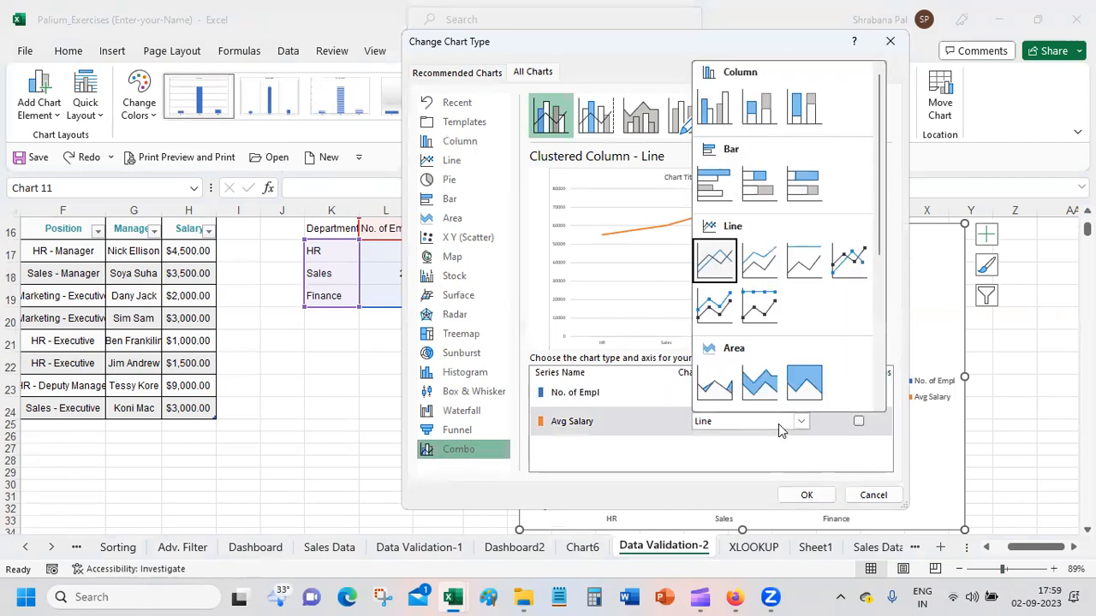
{"action": "left_click", "coordinate": [715, 107]}
{"action": "left_click", "coordinate": [749, 392]}
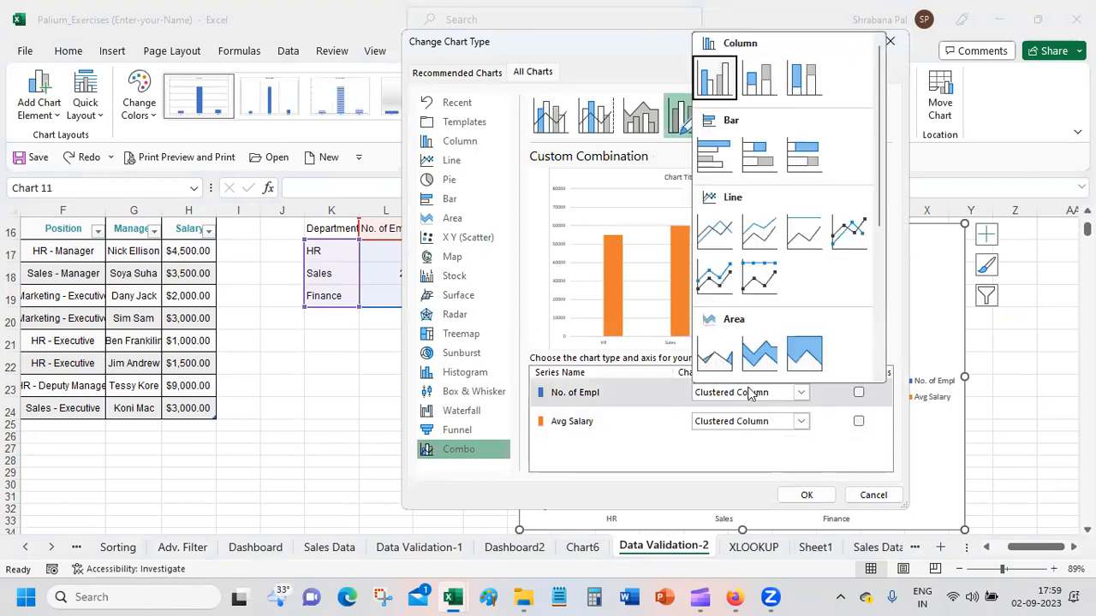
{"action": "left_click", "coordinate": [715, 233]}
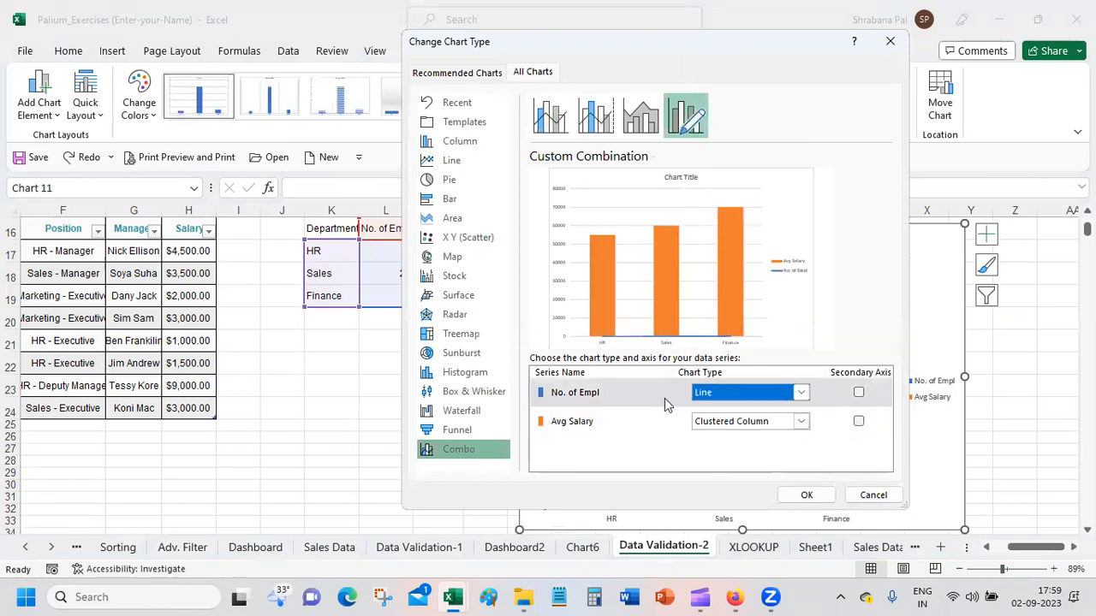
{"action": "left_click", "coordinate": [859, 393]}
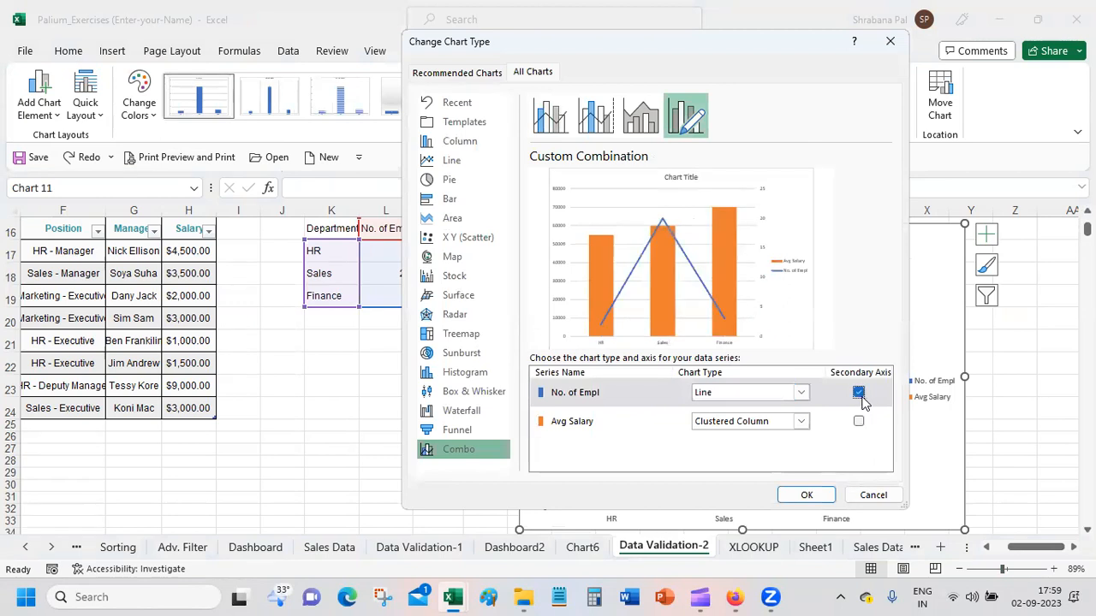
{"action": "left_click", "coordinate": [807, 495]}
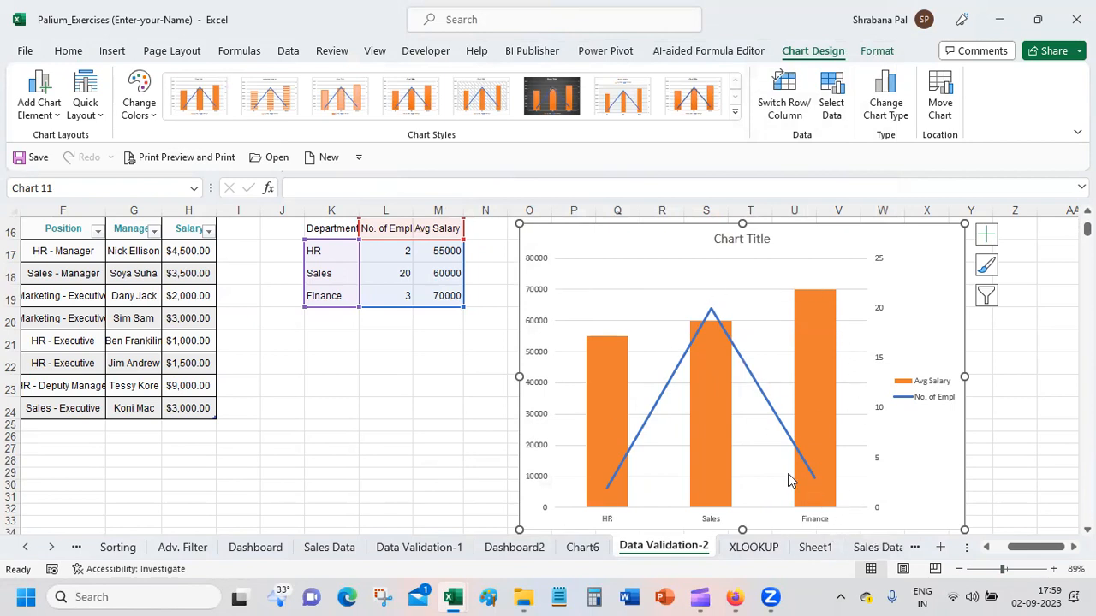
Step: Review the chart types offered for the No. of Empl and Avg Salary series, leaving the combo chart as it is
{"action": "mouse_move", "coordinate": [793, 469]}
{"action": "left_click", "coordinate": [887, 110]}
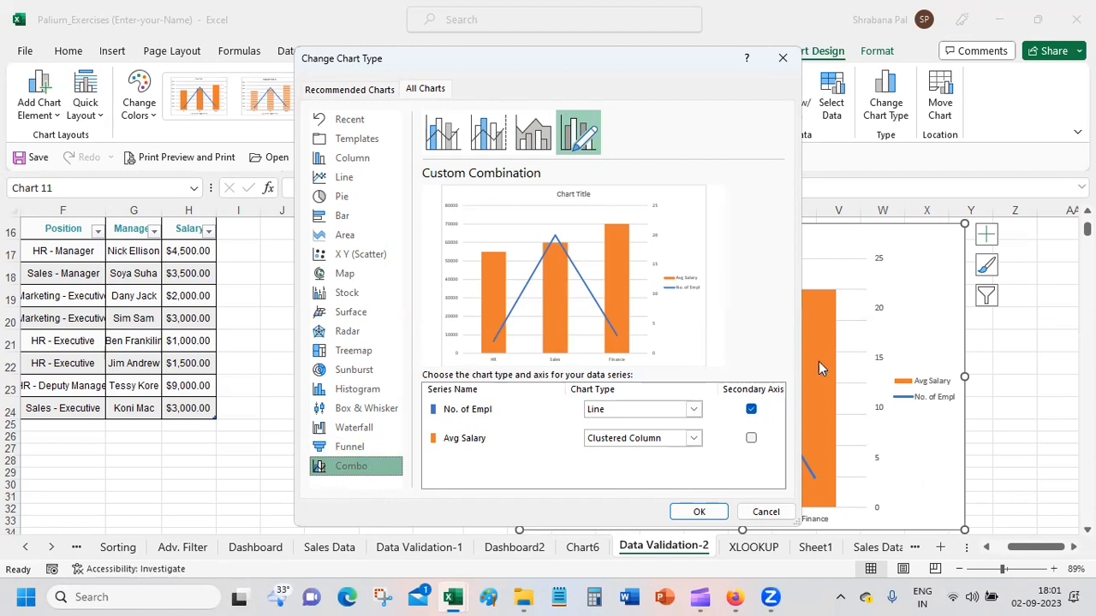
{"action": "left_click", "coordinate": [694, 409]}
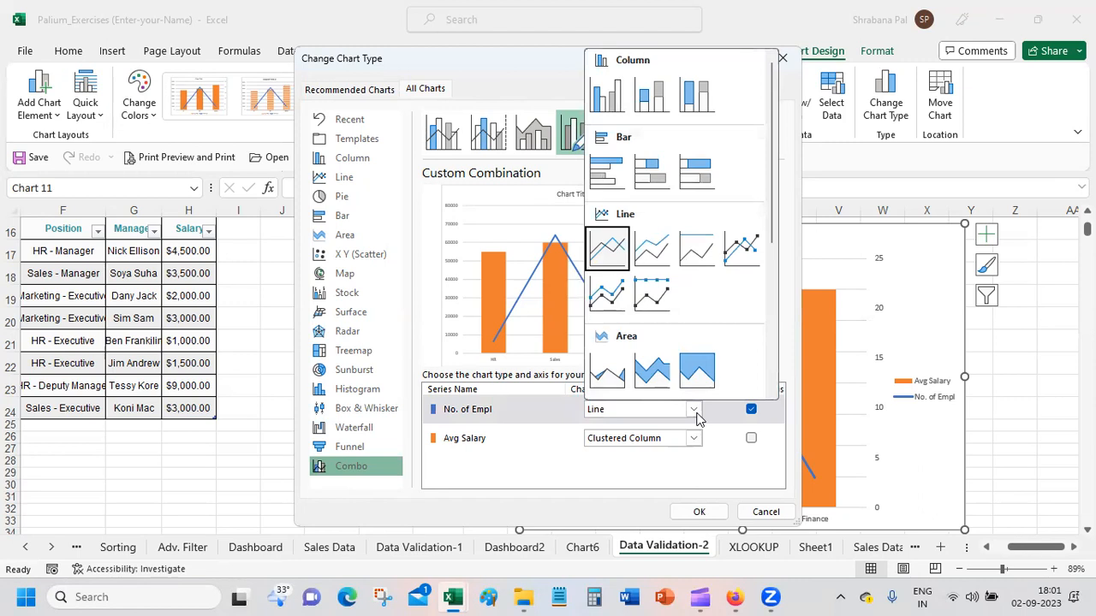
{"action": "left_click", "coordinate": [696, 416]}
{"action": "left_click", "coordinate": [694, 438]}
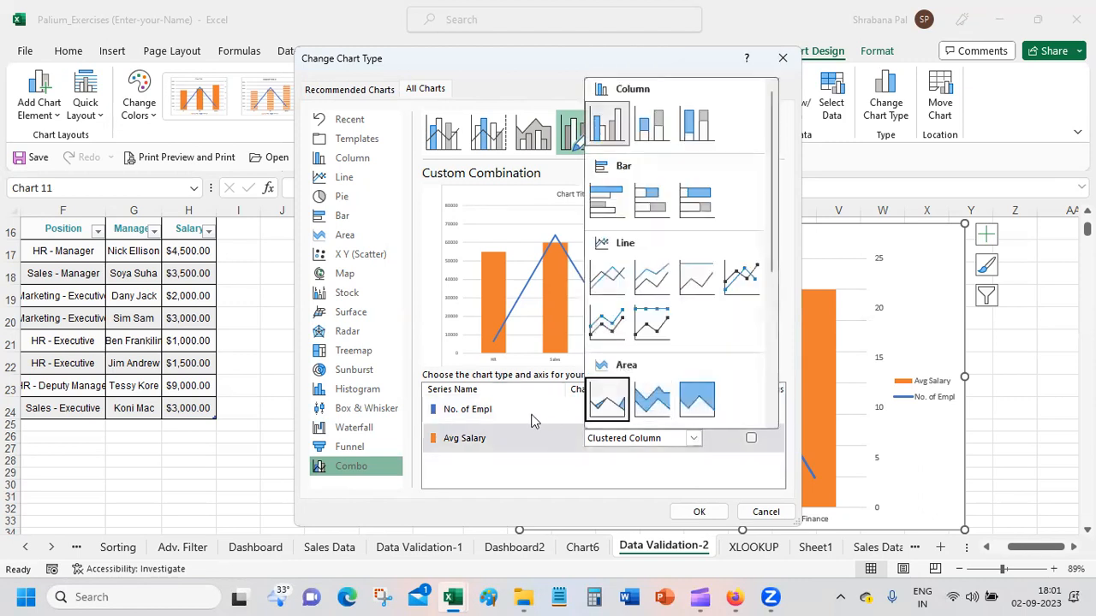
{"action": "left_click", "coordinate": [370, 473]}
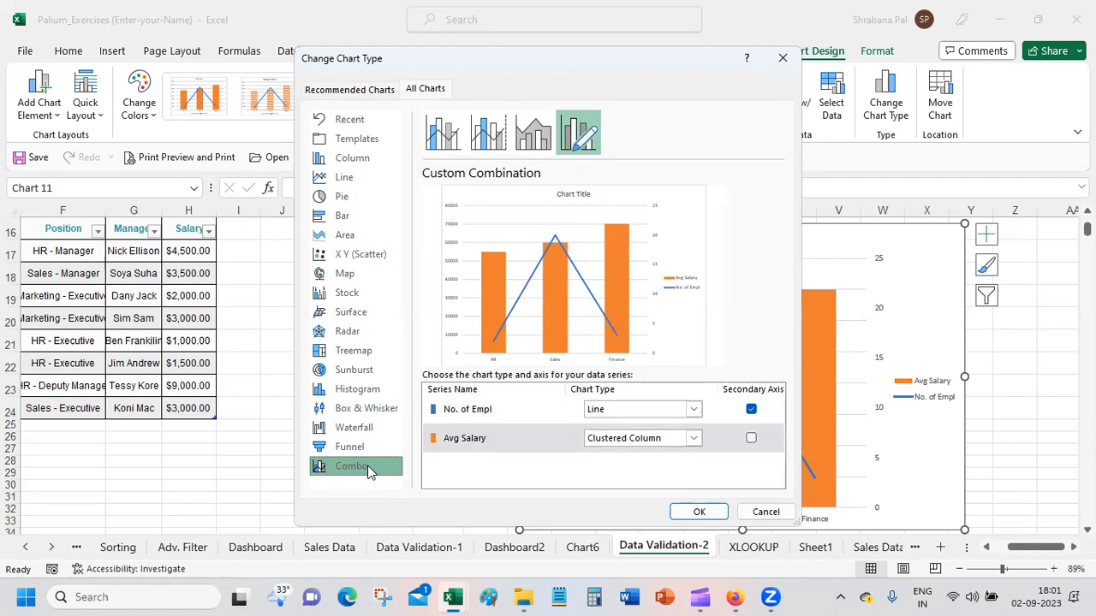
{"action": "left_click", "coordinate": [693, 439]}
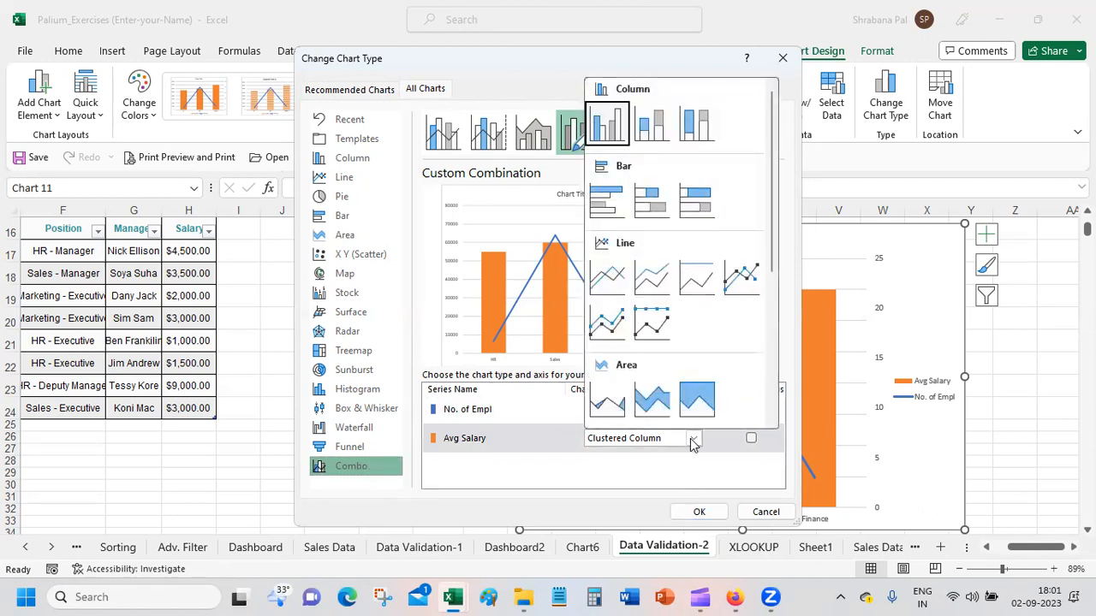
{"action": "left_click", "coordinate": [759, 518]}
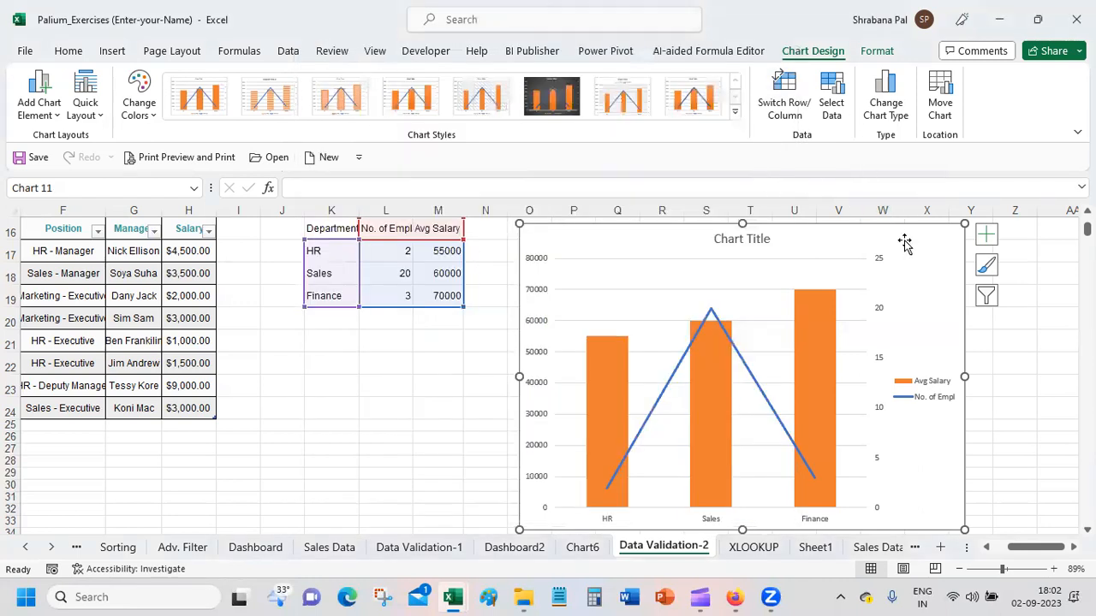
Step: Preview the preset combo chart types, including Clustered Column - Line and the stacked area combination, without applying any
{"action": "left_click", "coordinate": [893, 111]}
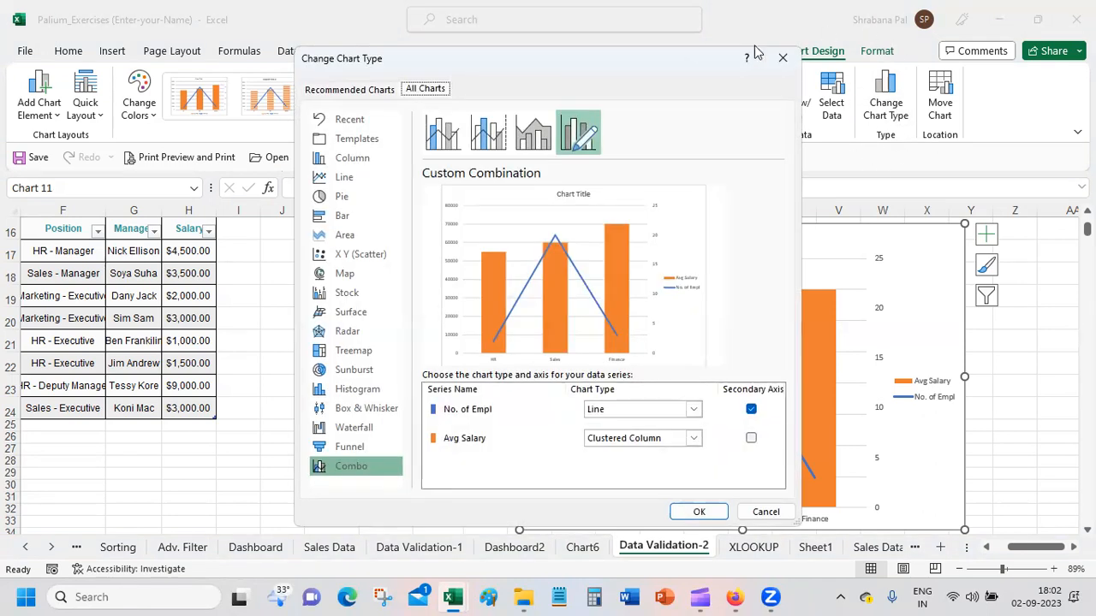
{"action": "left_click_drag", "start_coordinate": [656, 61], "coordinate": [576, 47]}
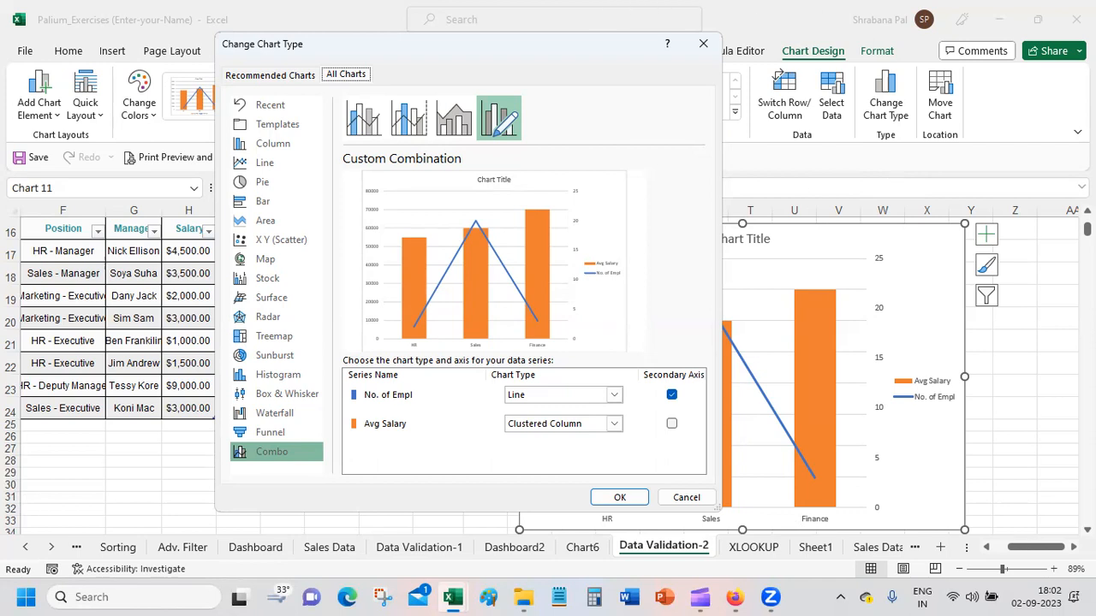
{"action": "left_click", "coordinate": [274, 459]}
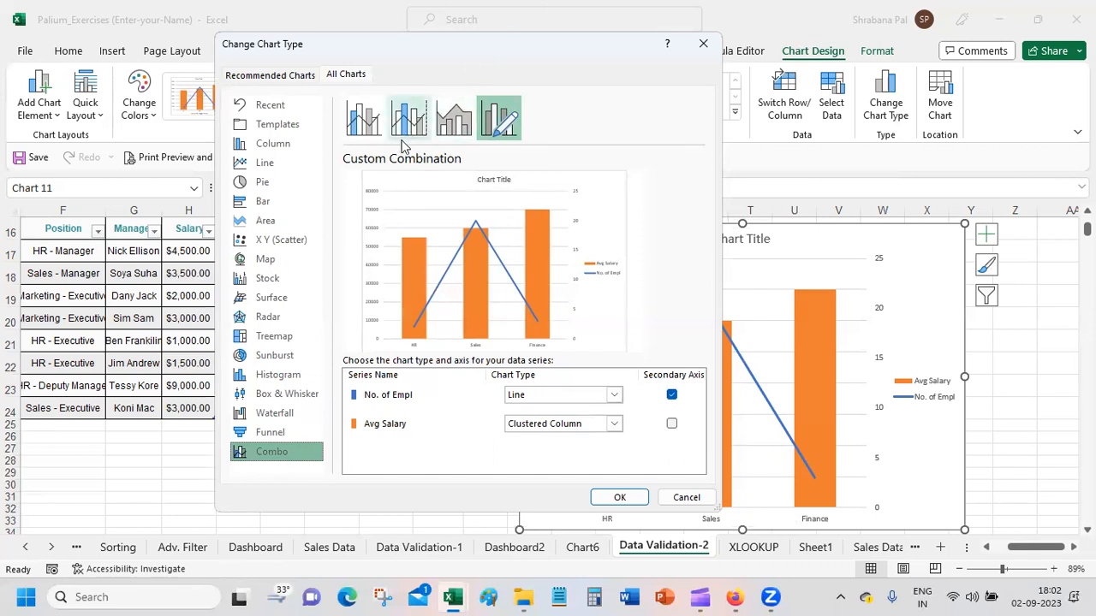
{"action": "left_click", "coordinate": [364, 122]}
{"action": "left_click", "coordinate": [408, 120]}
{"action": "left_click", "coordinate": [456, 120]}
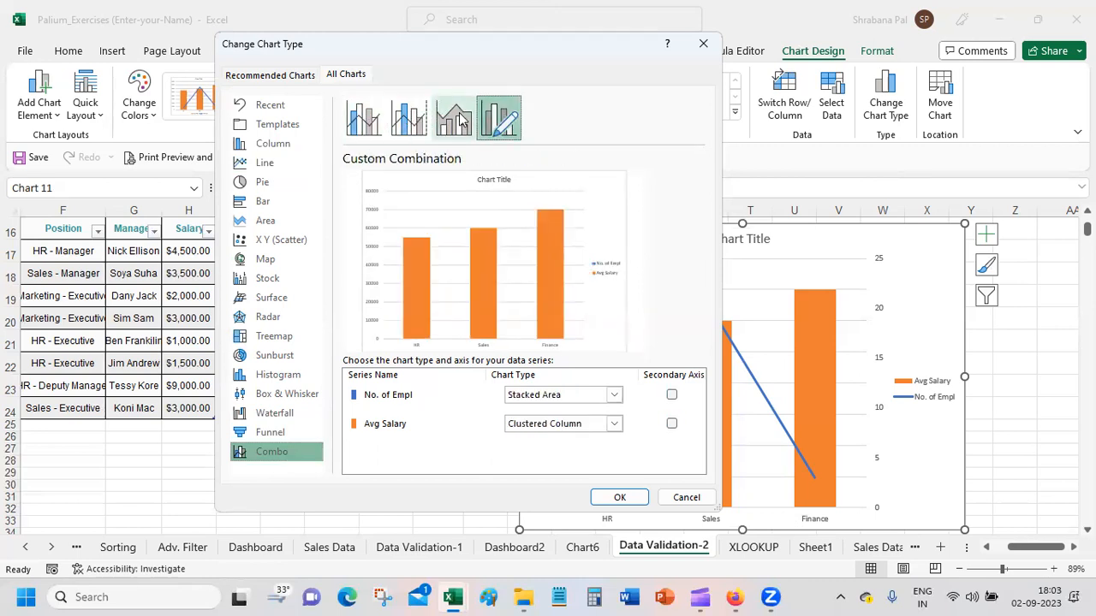
{"action": "left_click", "coordinate": [458, 120]}
{"action": "left_click", "coordinate": [409, 120]}
{"action": "left_click", "coordinate": [368, 120]}
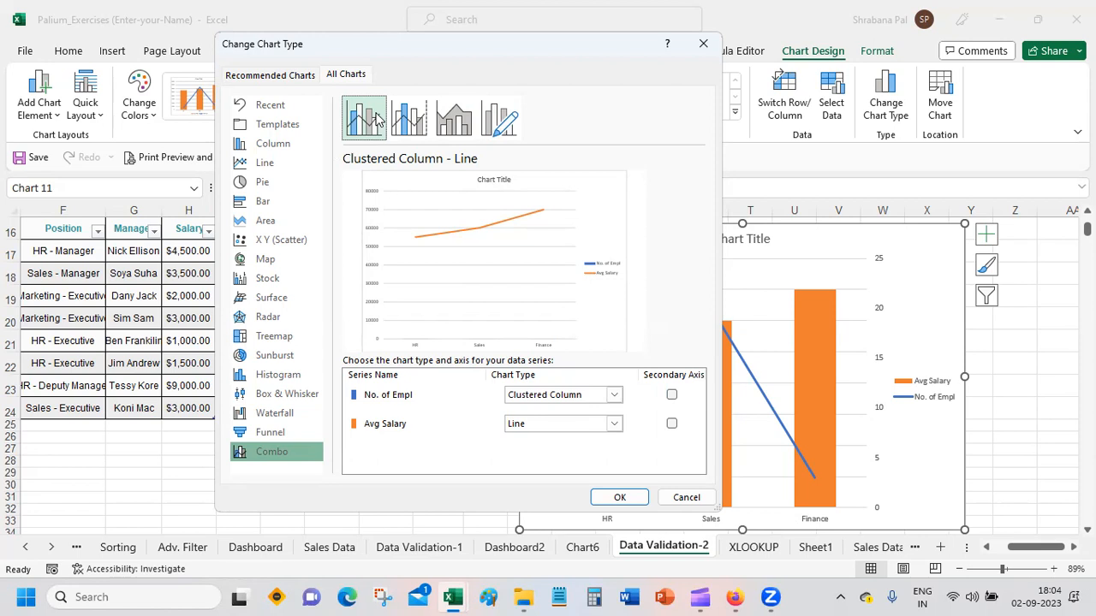
{"action": "left_click", "coordinate": [703, 43]}
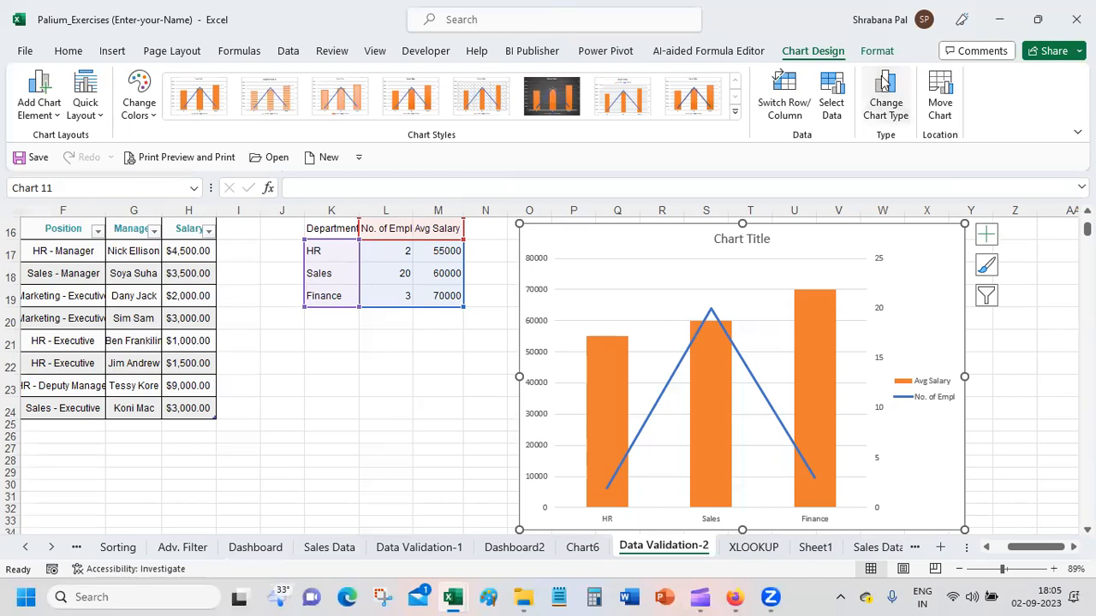
Step: Reapply the custom combination to the department chart and add data labels to it
{"action": "left_click", "coordinate": [885, 101]}
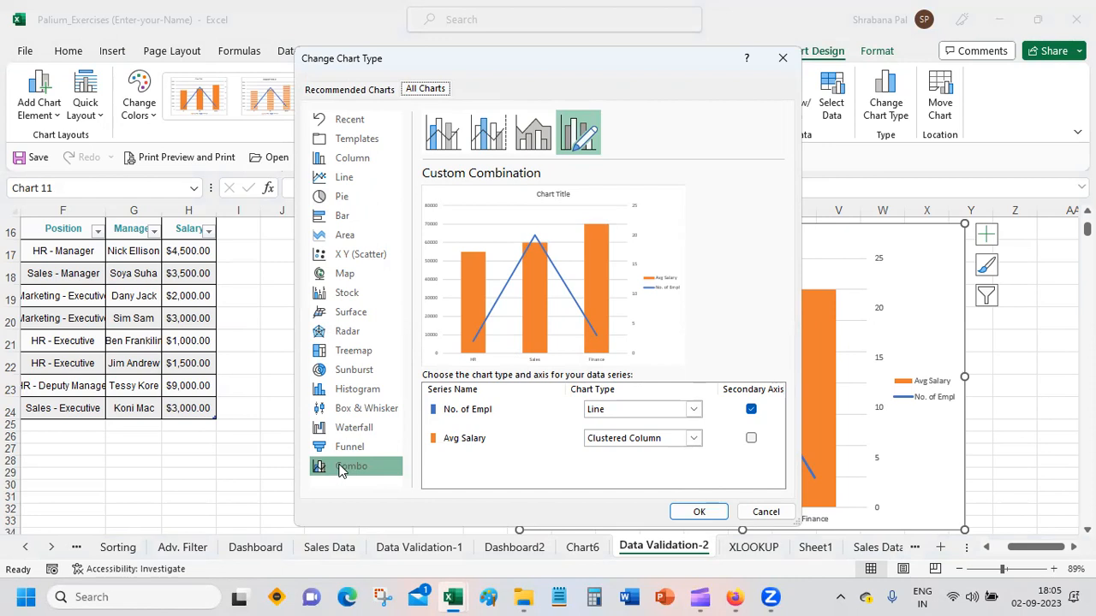
{"action": "left_click", "coordinate": [700, 514]}
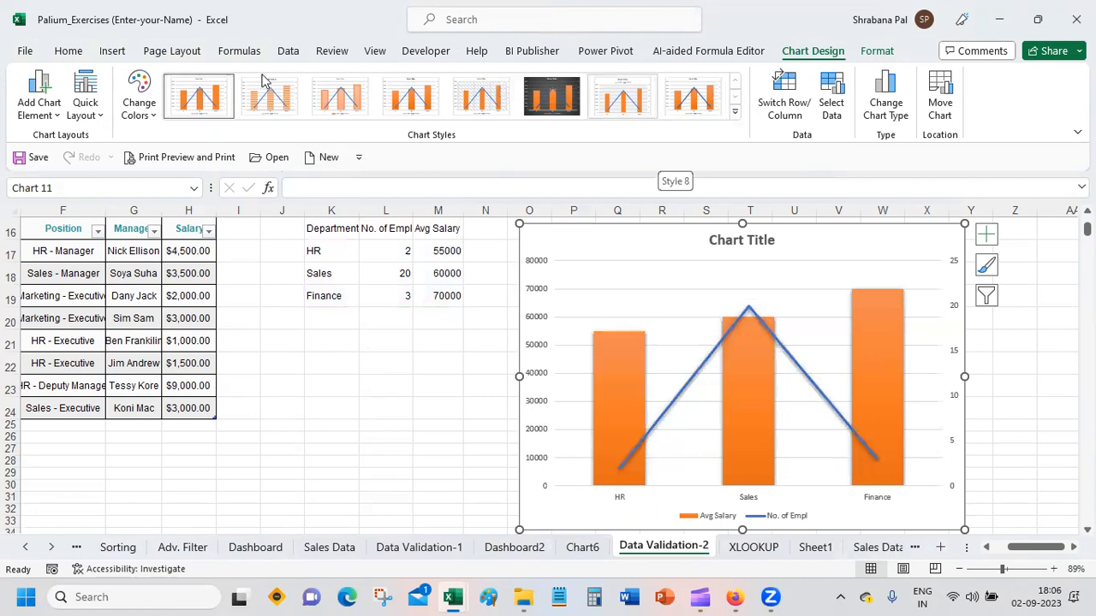
{"action": "left_click", "coordinate": [88, 101]}
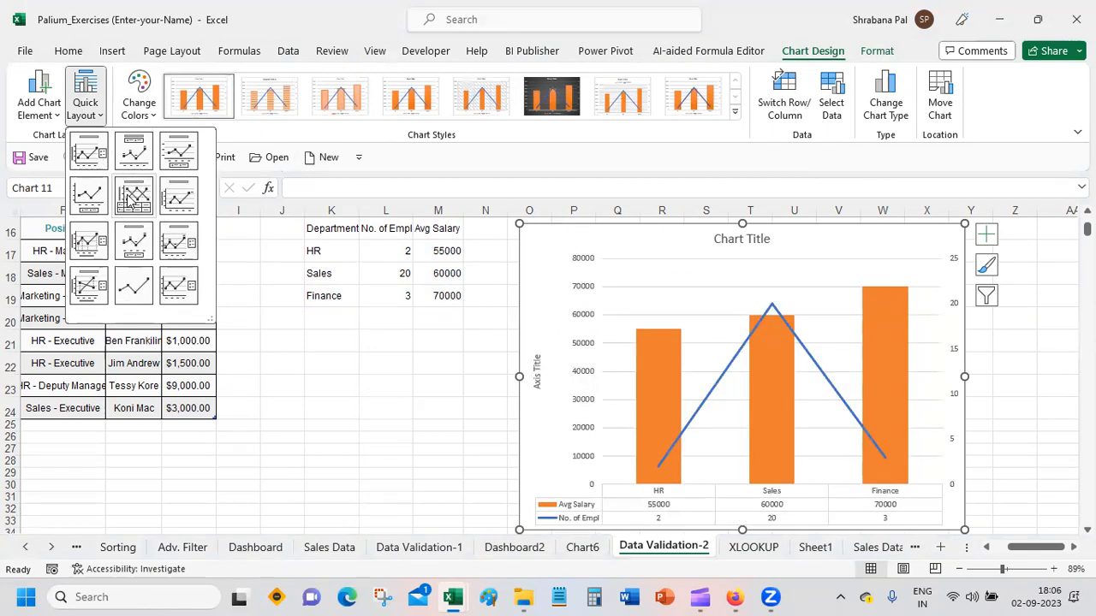
{"action": "left_click", "coordinate": [987, 236]}
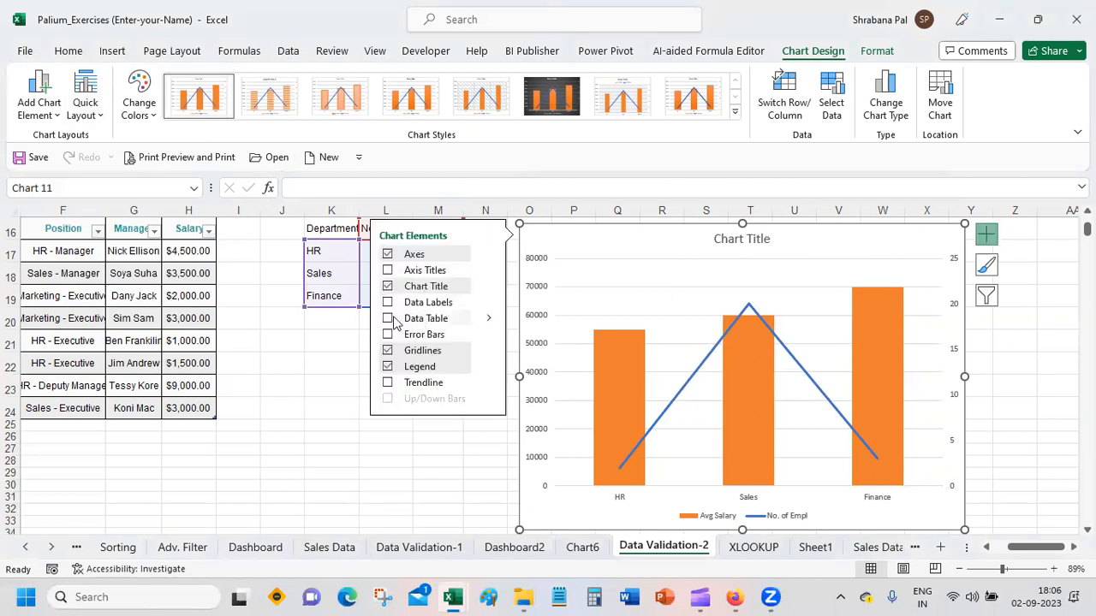
{"action": "left_click", "coordinate": [387, 303]}
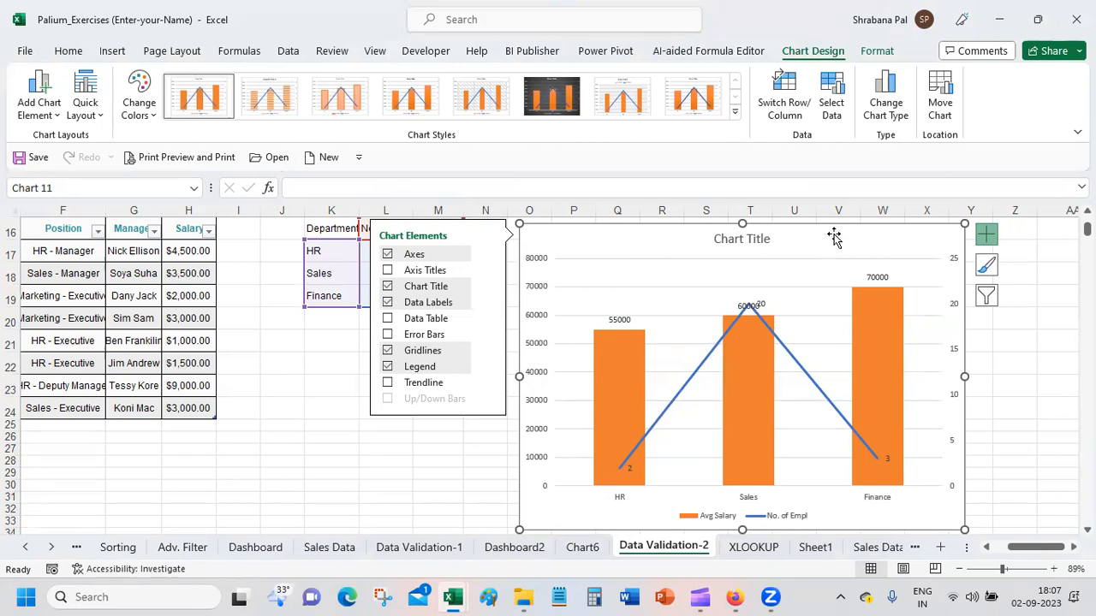
Step: Delete the combo chart beside the department table
{"action": "key", "text": "Delete"}
{"action": "left_click", "coordinate": [328, 228]}
{"action": "left_click_drag", "start_coordinate": [328, 228], "coordinate": [423, 296]}
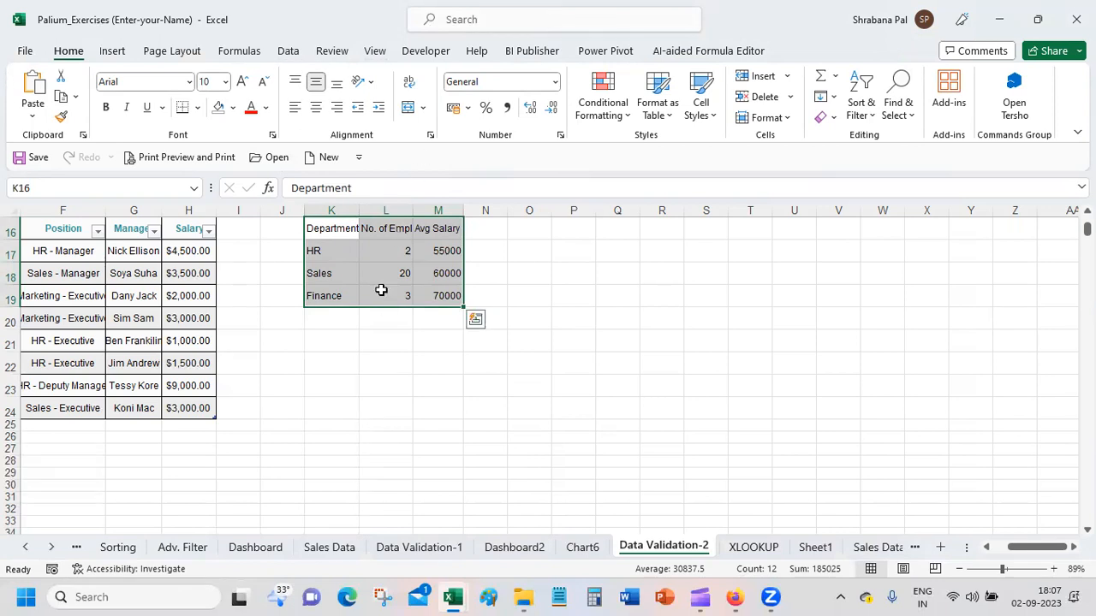
{"action": "left_click", "coordinate": [410, 366]}
Step: Insert a doughnut chart from K16:L19 and place it beside the department table, spanning about columns N to V
{"action": "left_click_drag", "start_coordinate": [318, 228], "coordinate": [379, 309]}
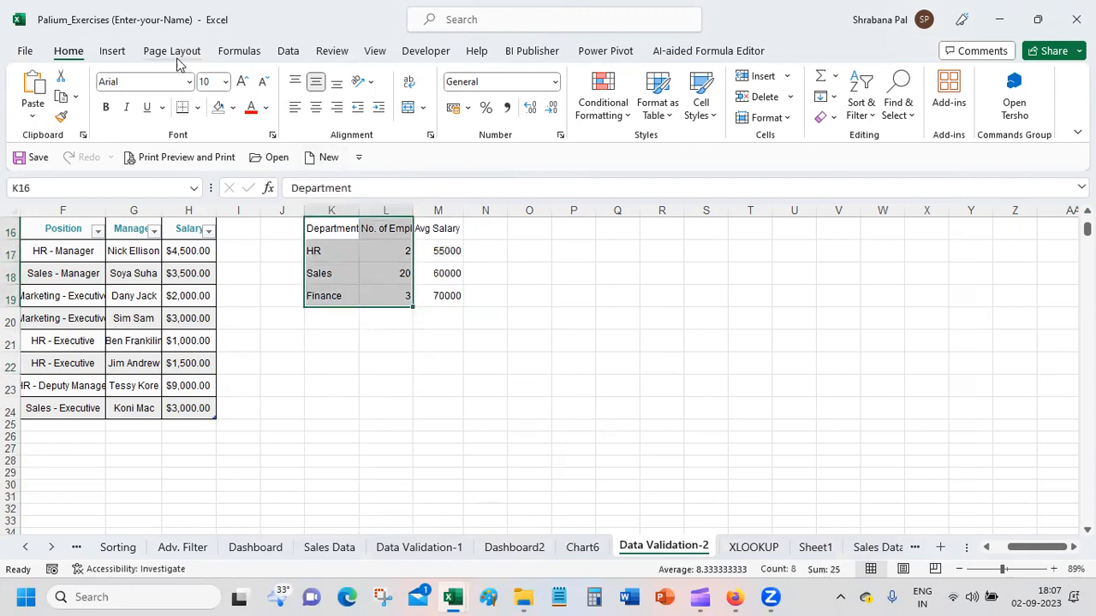
{"action": "left_click", "coordinate": [109, 52]}
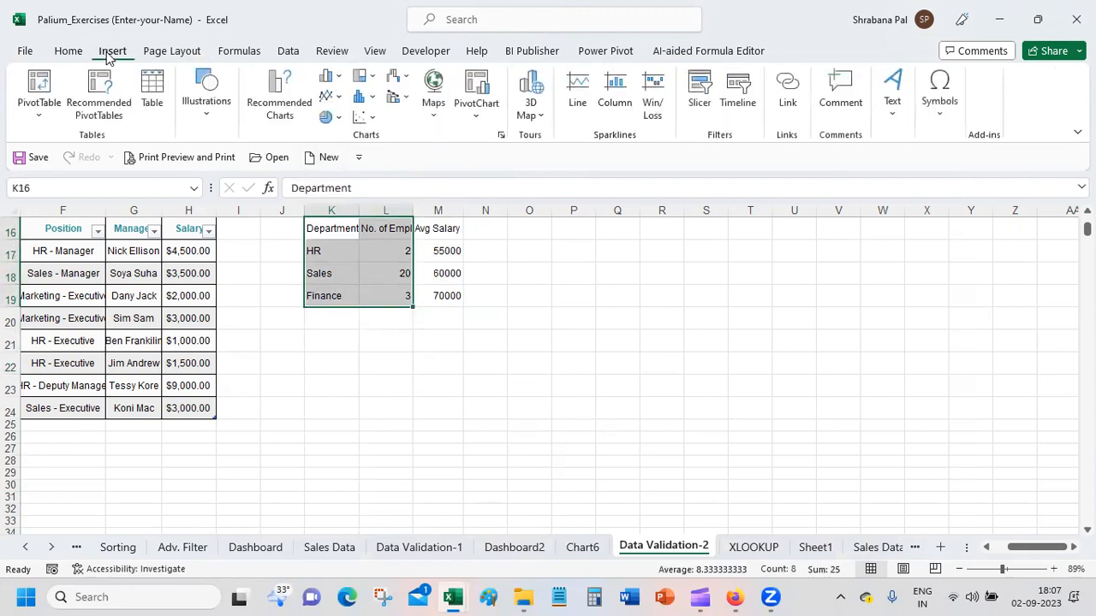
{"action": "left_click", "coordinate": [336, 120]}
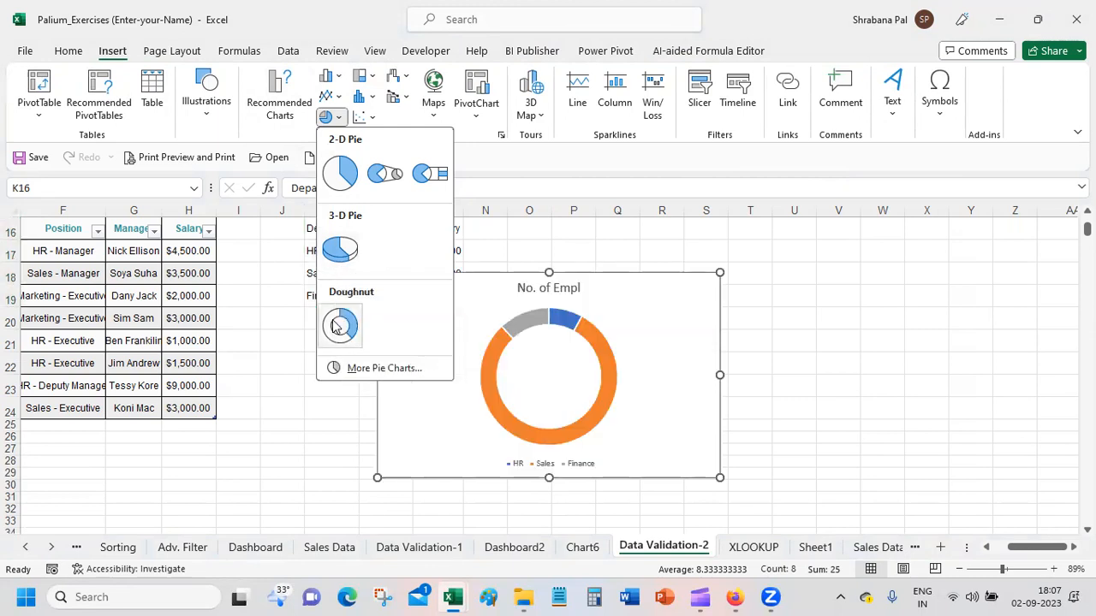
{"action": "left_click", "coordinate": [339, 325]}
{"action": "left_click_drag", "start_coordinate": [634, 287], "coordinate": [755, 230]}
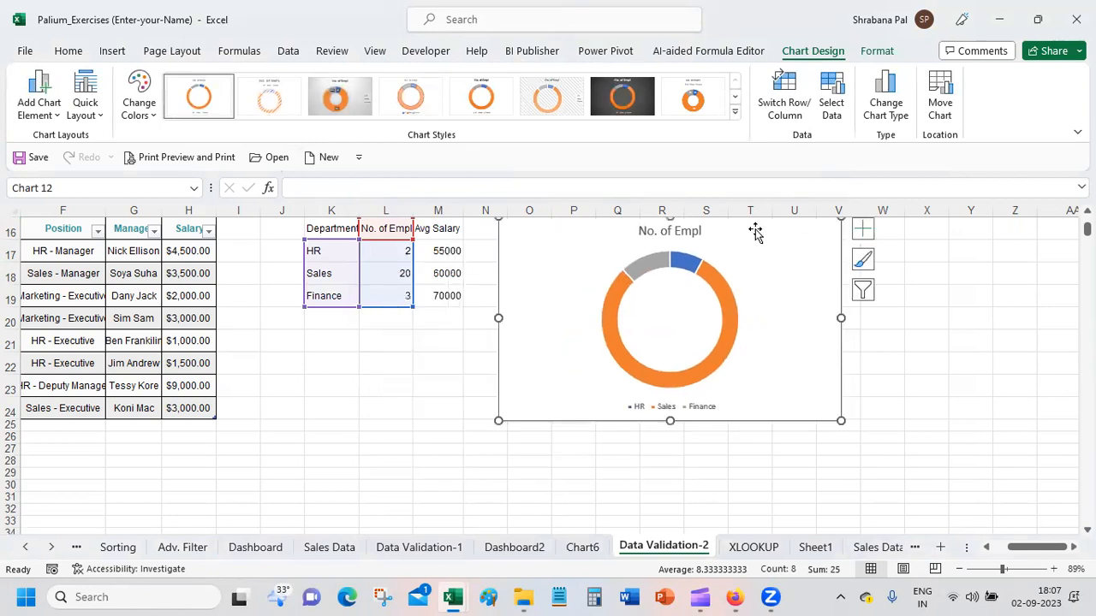
Step: Try 200 as the Sales employee number in L18 to see its effect on the doughnut chart, and undo the change
{"action": "left_click", "coordinate": [404, 273]}
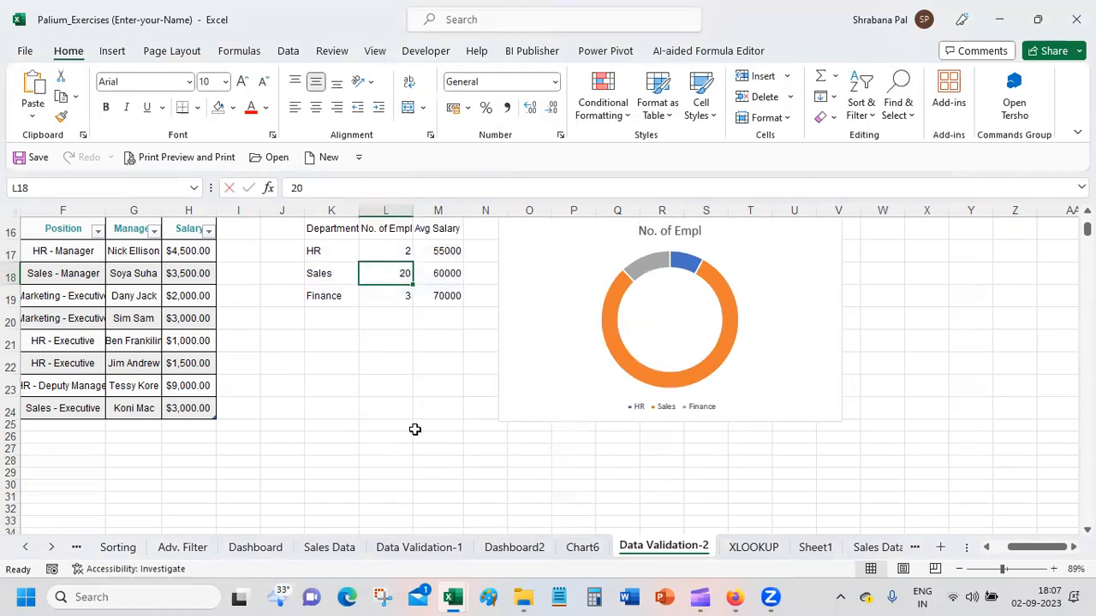
{"action": "type", "text": "200"}
{"action": "key", "text": "Return"}
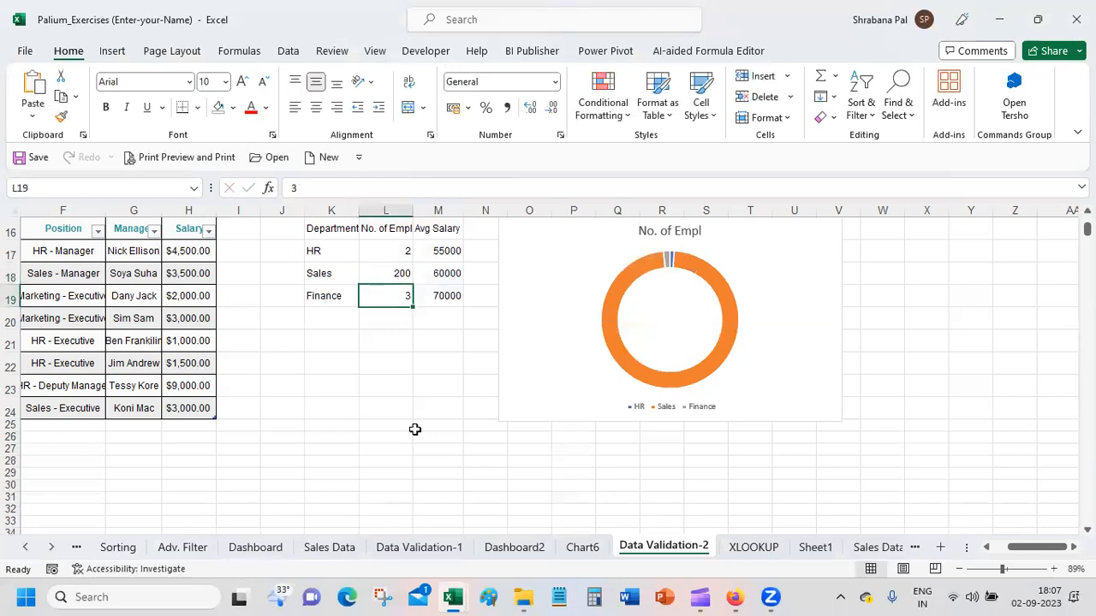
{"action": "key", "text": "ctrl+z"}
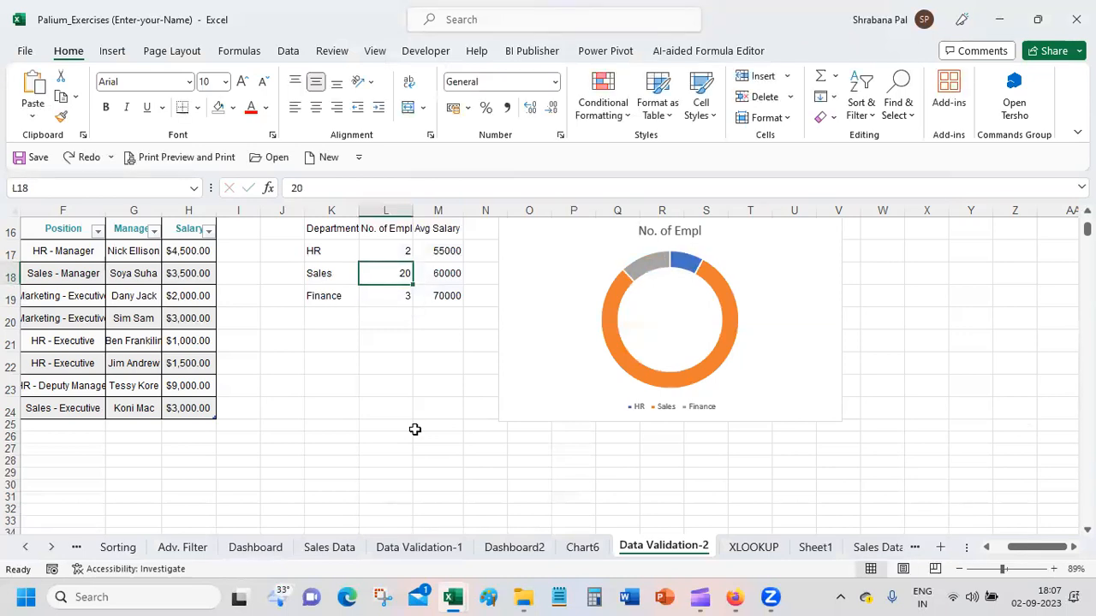
Step: Try 20 as the HR employee number in L17 to see its effect on the doughnut chart, and undo the change
{"action": "key", "text": "Up"}
{"action": "type", "text": "20"}
{"action": "key", "text": "Return"}
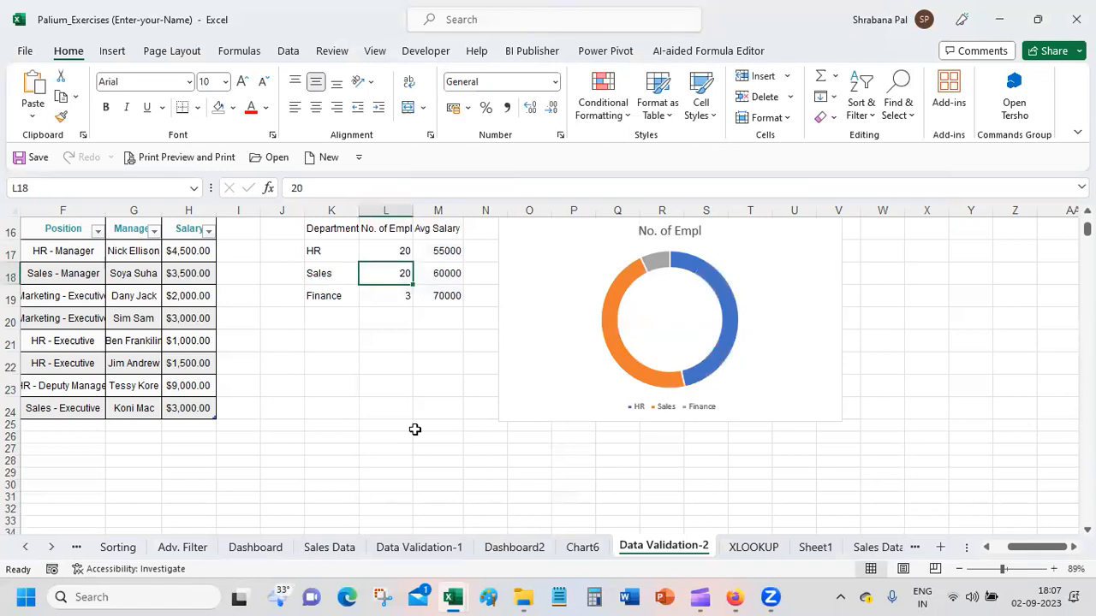
{"action": "key", "text": "ctrl+z"}
{"action": "key", "text": "Up"}
Step: Delete the doughnut chart beside the department table
{"action": "left_click", "coordinate": [505, 272]}
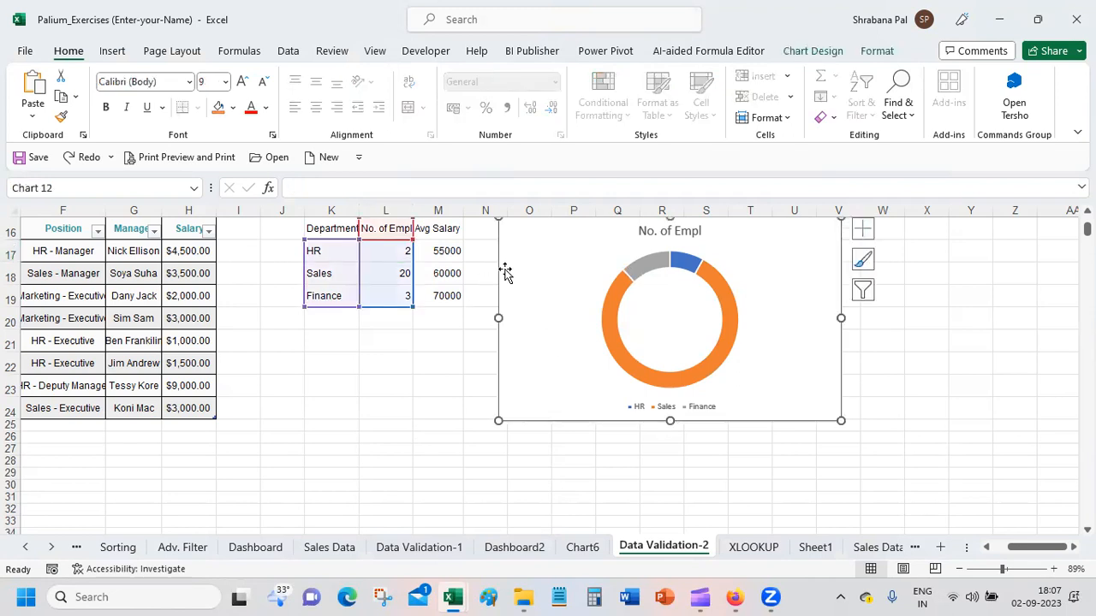
{"action": "key", "text": "Delete"}
Step: Select K16:L19 and preview the recommended pie, clustered bar and funnel charts without inserting any
{"action": "left_click_drag", "start_coordinate": [314, 230], "coordinate": [372, 297]}
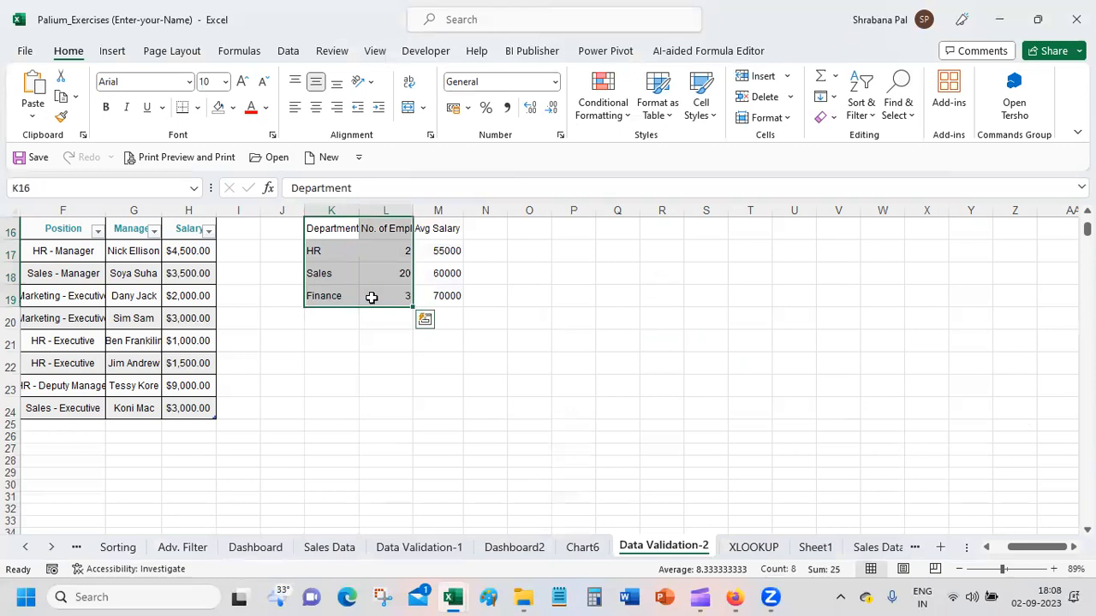
{"action": "left_click", "coordinate": [112, 54]}
{"action": "left_click", "coordinate": [281, 104]}
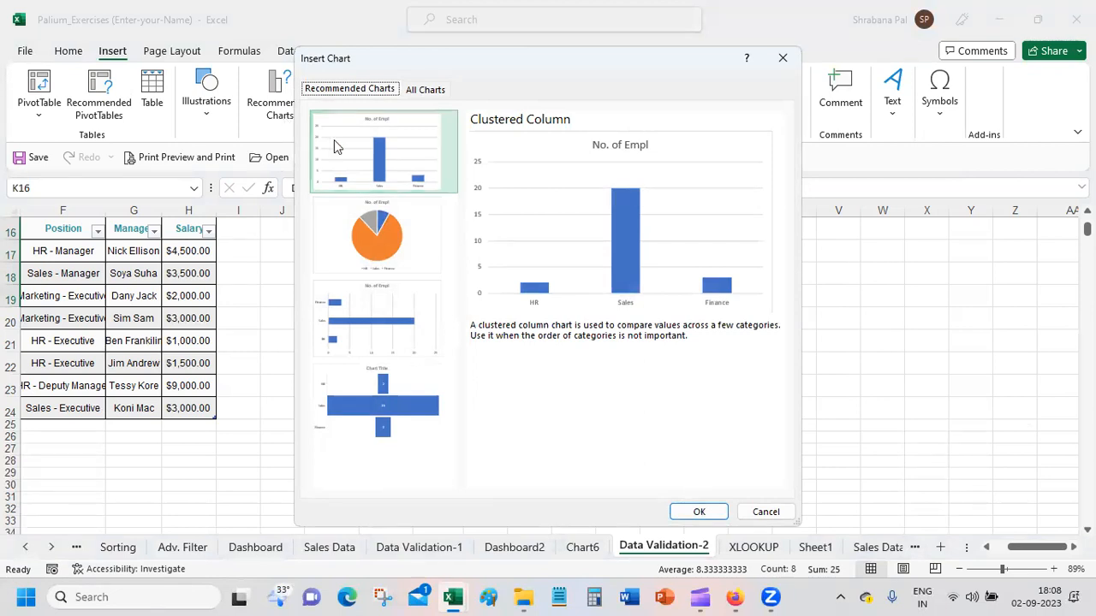
{"action": "left_click", "coordinate": [379, 224]}
{"action": "left_click", "coordinate": [402, 339]}
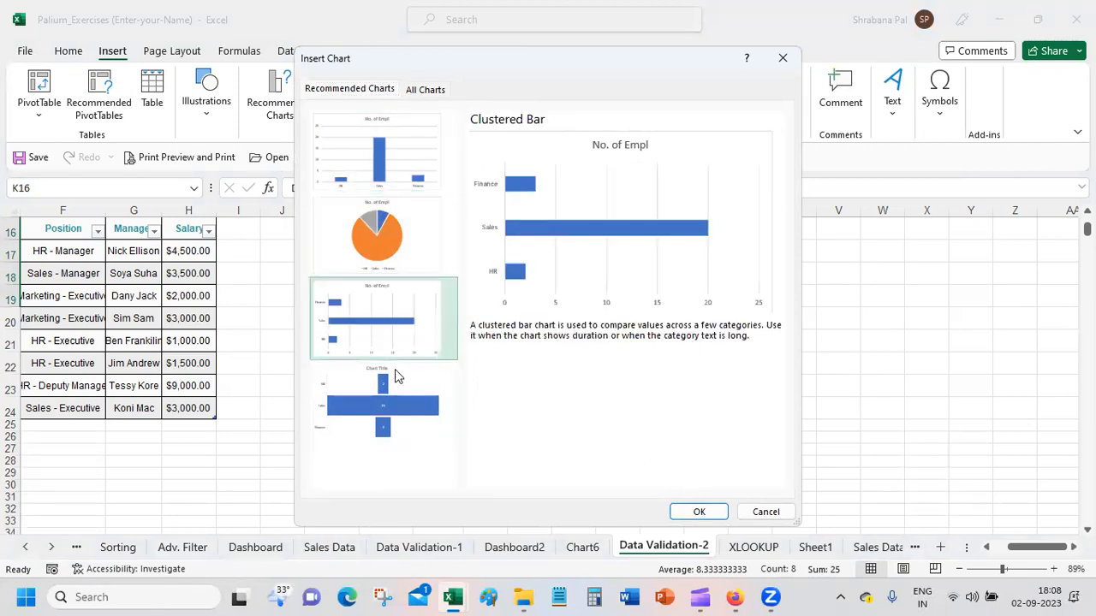
{"action": "left_click", "coordinate": [422, 417]}
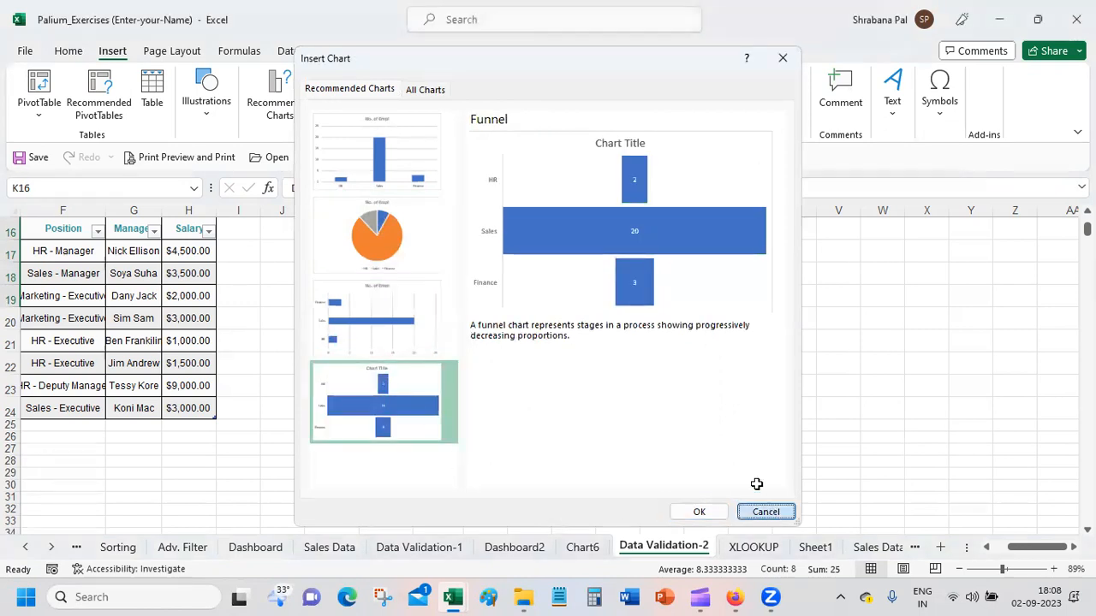
{"action": "left_click", "coordinate": [764, 511]}
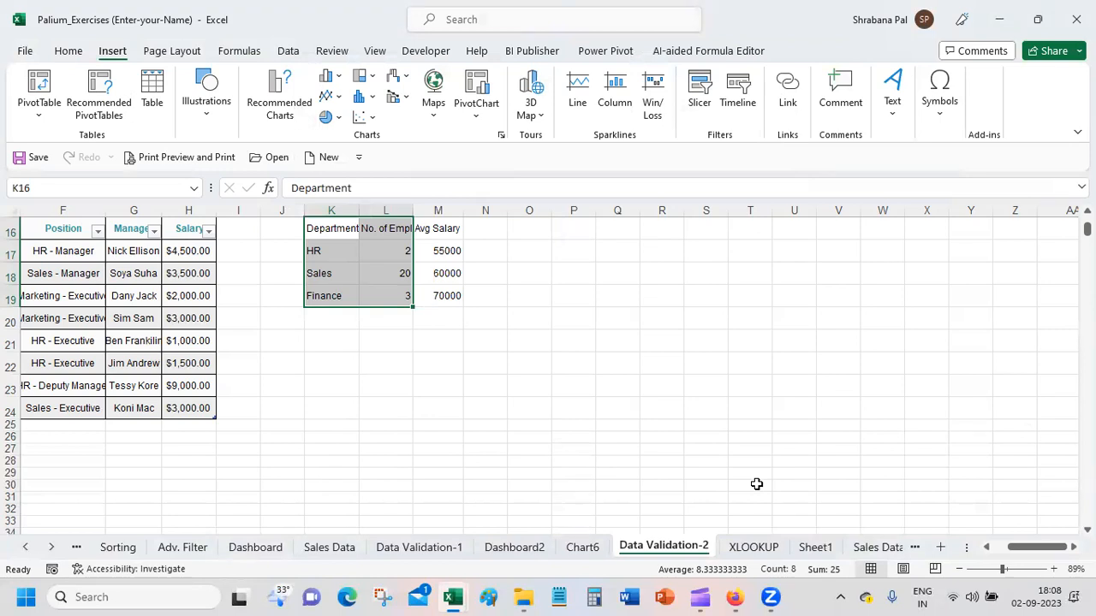
{"action": "left_click", "coordinate": [340, 77]}
{"action": "left_click", "coordinate": [374, 79]}
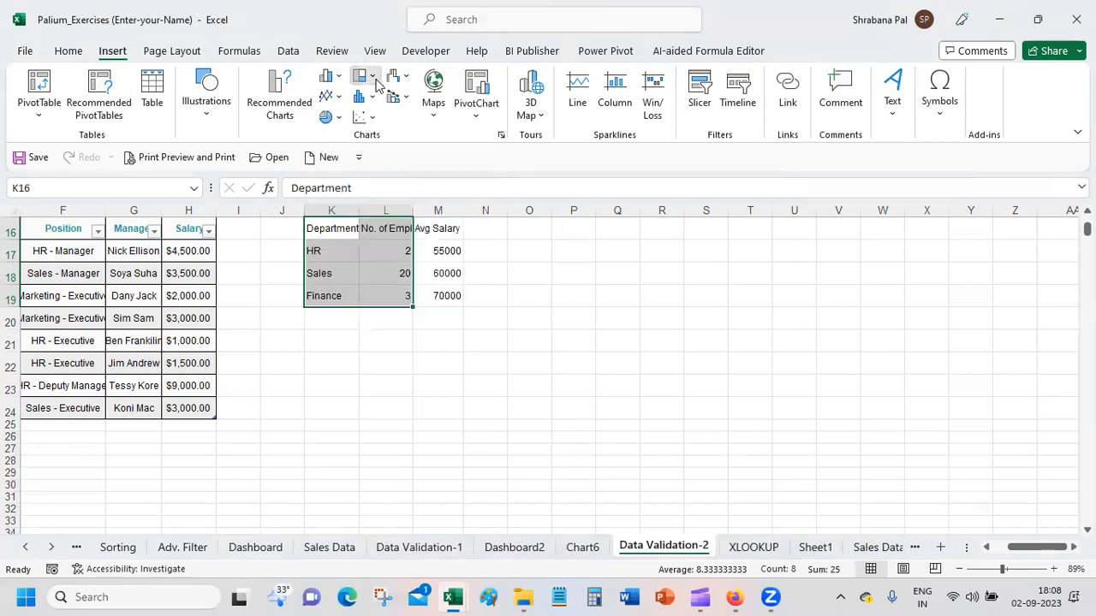
{"action": "left_click", "coordinate": [771, 38]}
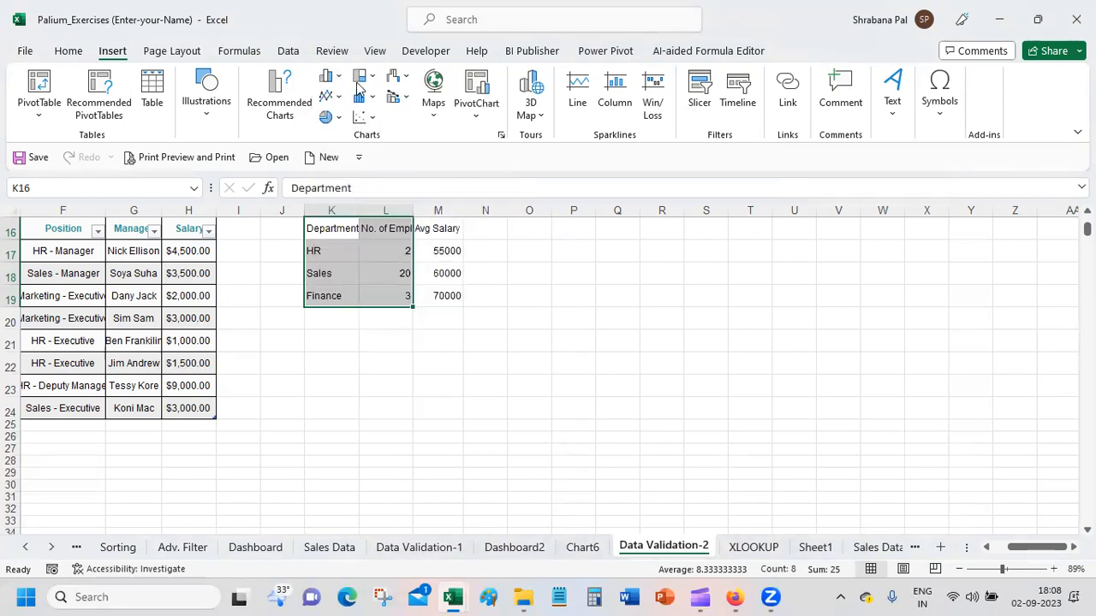
{"action": "left_click", "coordinate": [326, 77]}
Step: Preview the line, pie, bar, area, map and treemap types among all available charts for K16:L19
{"action": "left_click", "coordinate": [262, 93]}
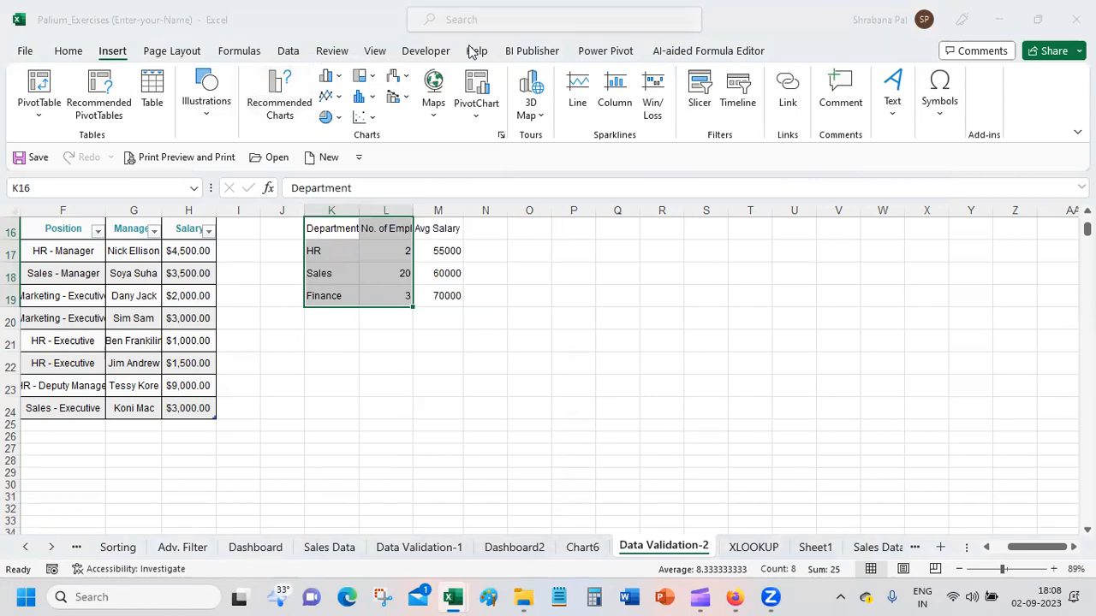
{"action": "left_click", "coordinate": [432, 89]}
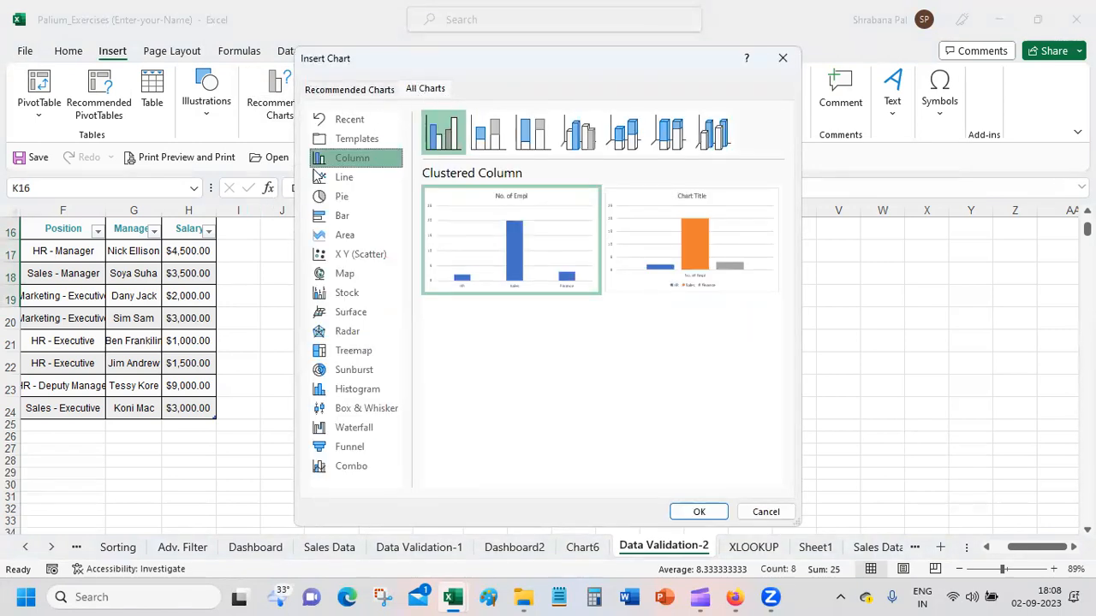
{"action": "left_click", "coordinate": [346, 177]}
{"action": "left_click", "coordinate": [351, 199]}
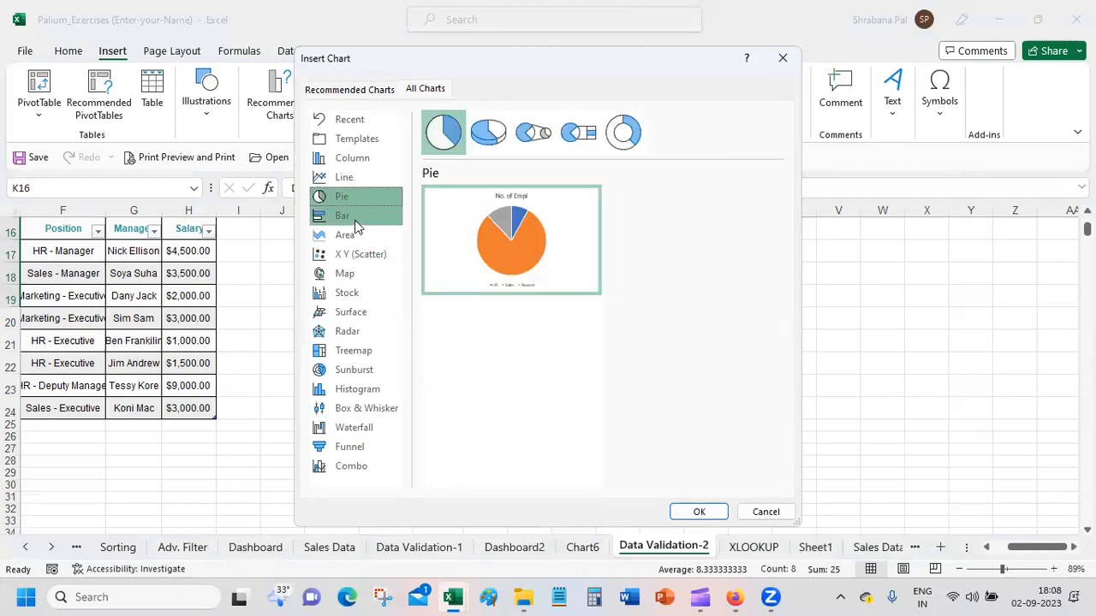
{"action": "left_click", "coordinate": [347, 216]}
{"action": "left_click", "coordinate": [347, 236]}
{"action": "left_click", "coordinate": [346, 274]}
{"action": "left_click", "coordinate": [355, 350]}
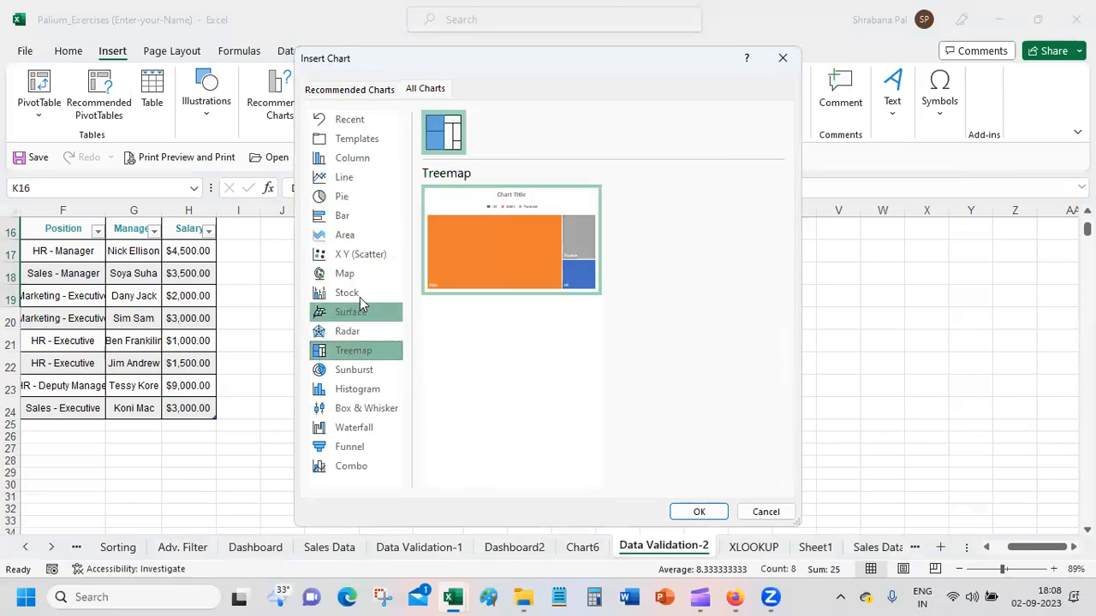
Step: Insert a 3-D Bubble chart from K16:L19 and place it beside the department table, spanning about columns N to V
{"action": "left_click", "coordinate": [357, 255]}
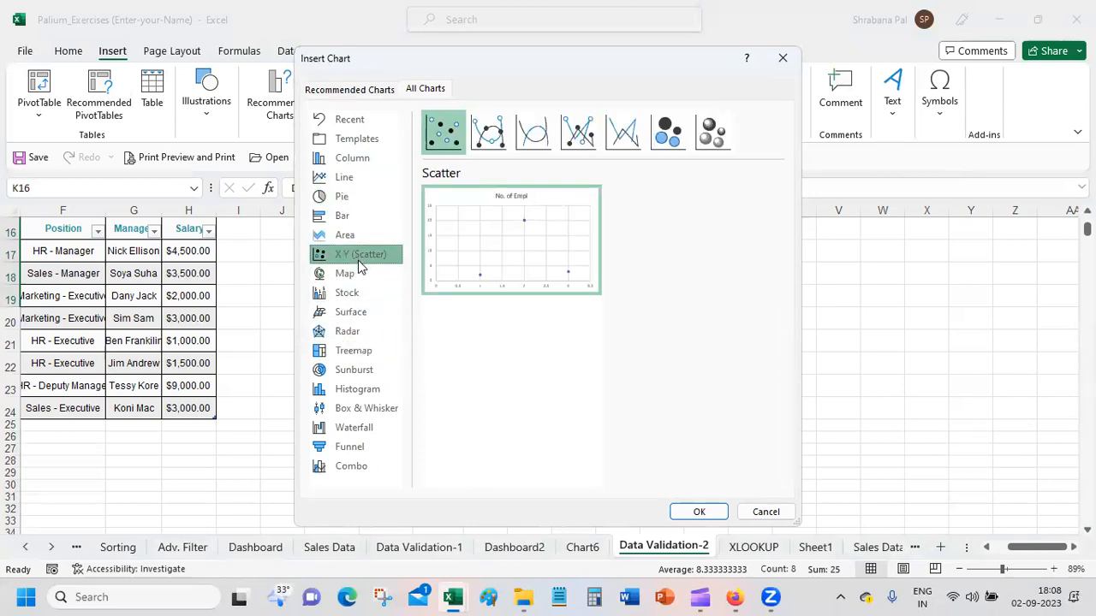
{"action": "left_click", "coordinate": [713, 133]}
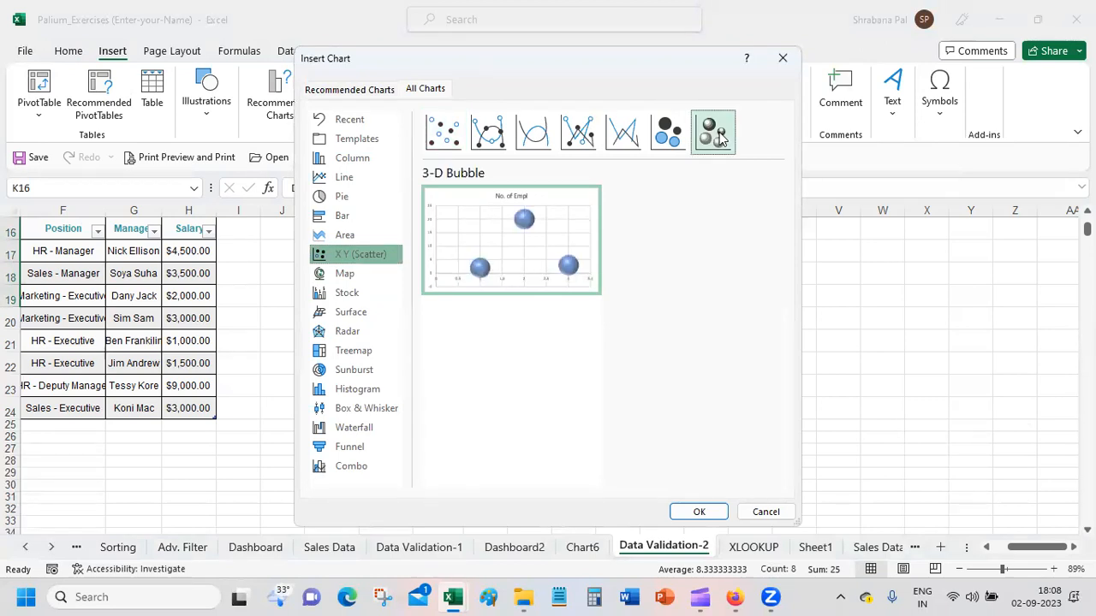
{"action": "left_click", "coordinate": [698, 512]}
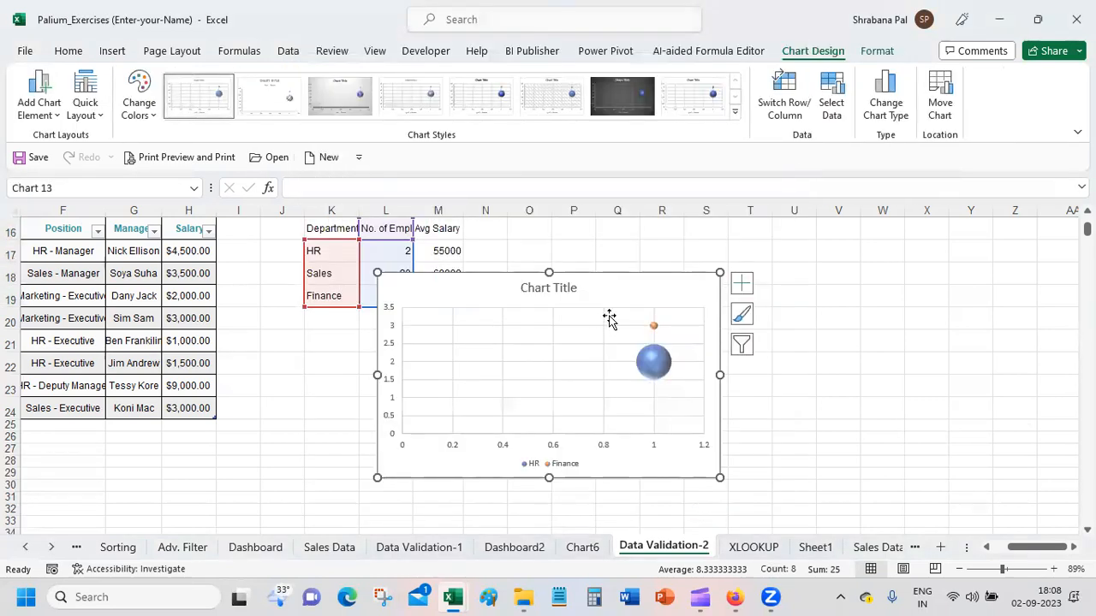
{"action": "left_click_drag", "start_coordinate": [610, 288], "coordinate": [742, 247]}
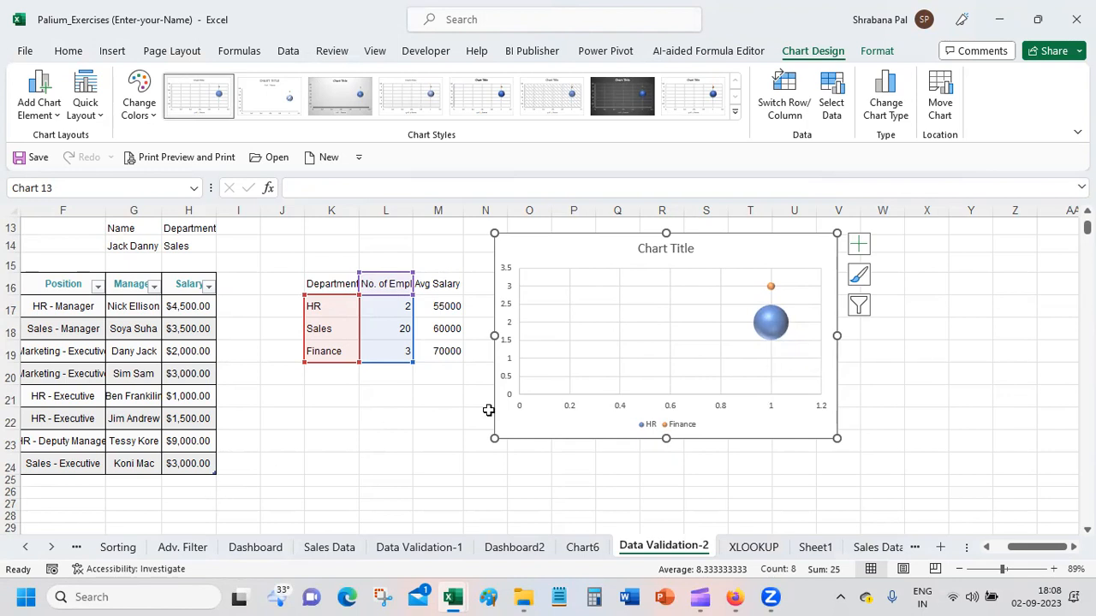
Step: Examine the bubble chart's source ranges and the cells that feed its HR bubble
{"action": "left_click", "coordinate": [453, 419]}
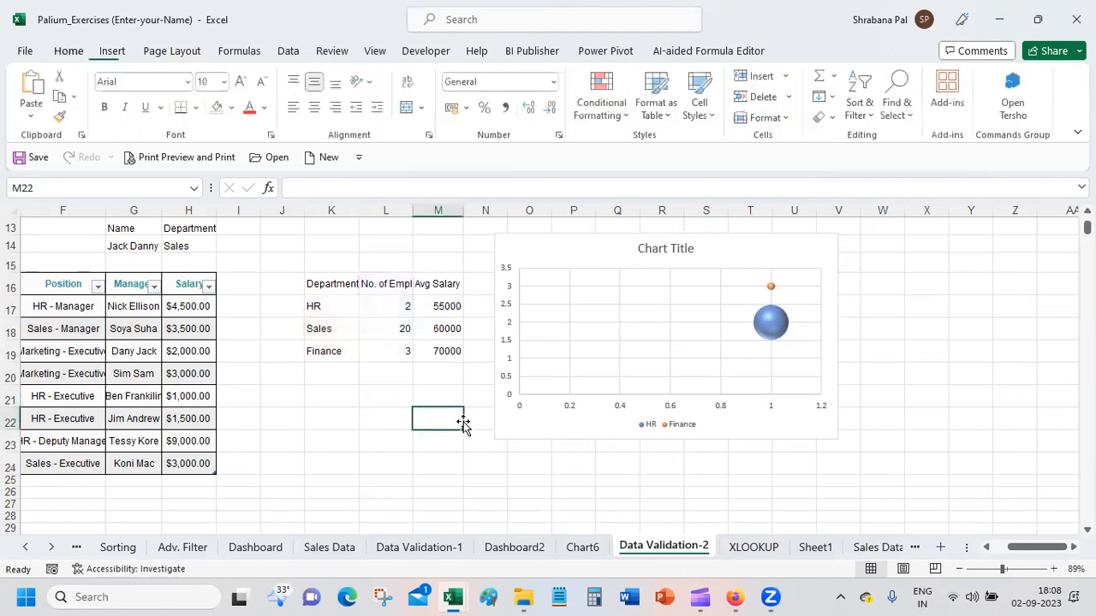
{"action": "left_click", "coordinate": [599, 243]}
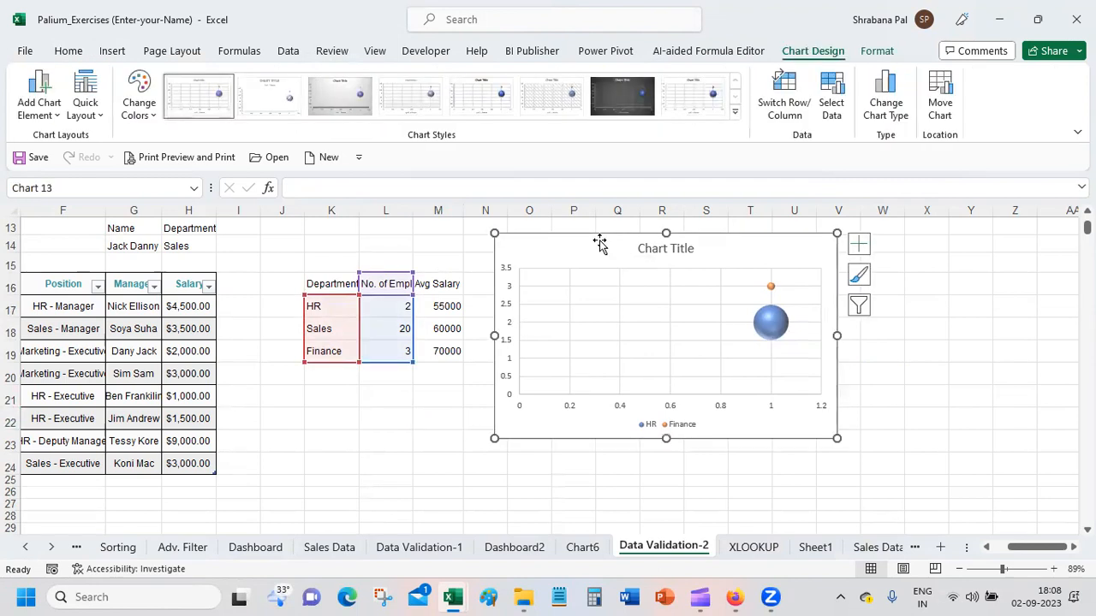
{"action": "left_click", "coordinate": [773, 323]}
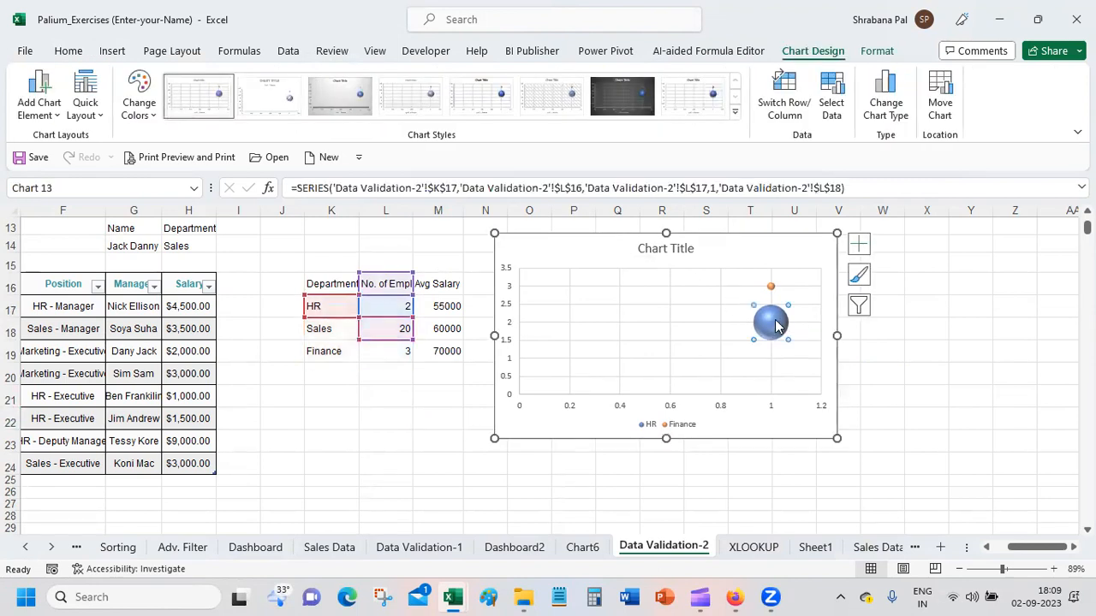
{"action": "left_click", "coordinate": [418, 425]}
Step: Select the whole department table K16:M19 and delete the 3-D bubble chart beside it
{"action": "left_click_drag", "start_coordinate": [321, 285], "coordinate": [442, 358]}
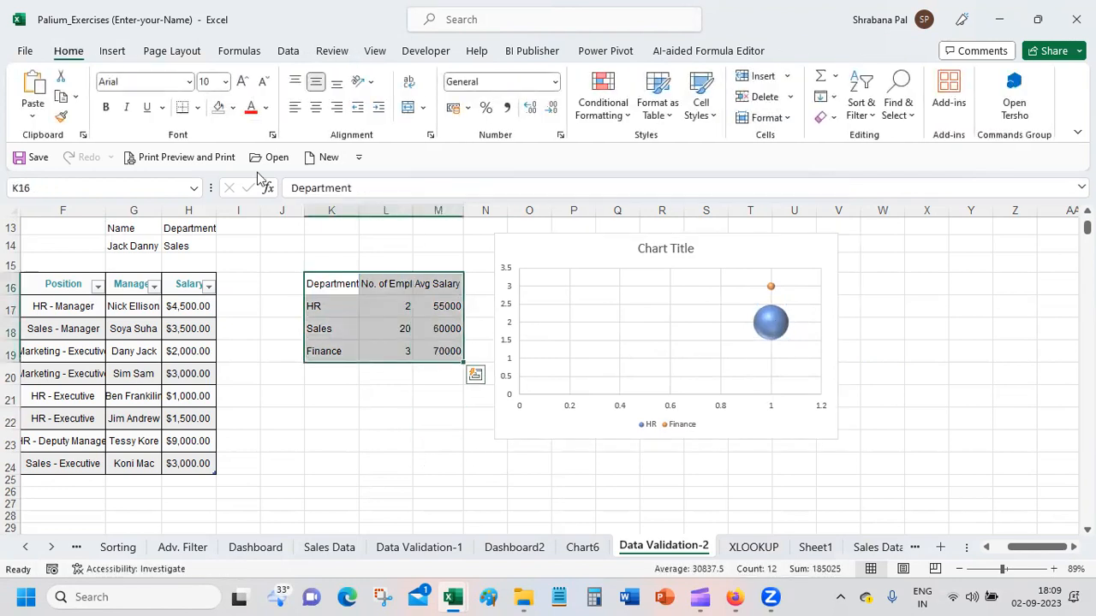
{"action": "left_click", "coordinate": [729, 247]}
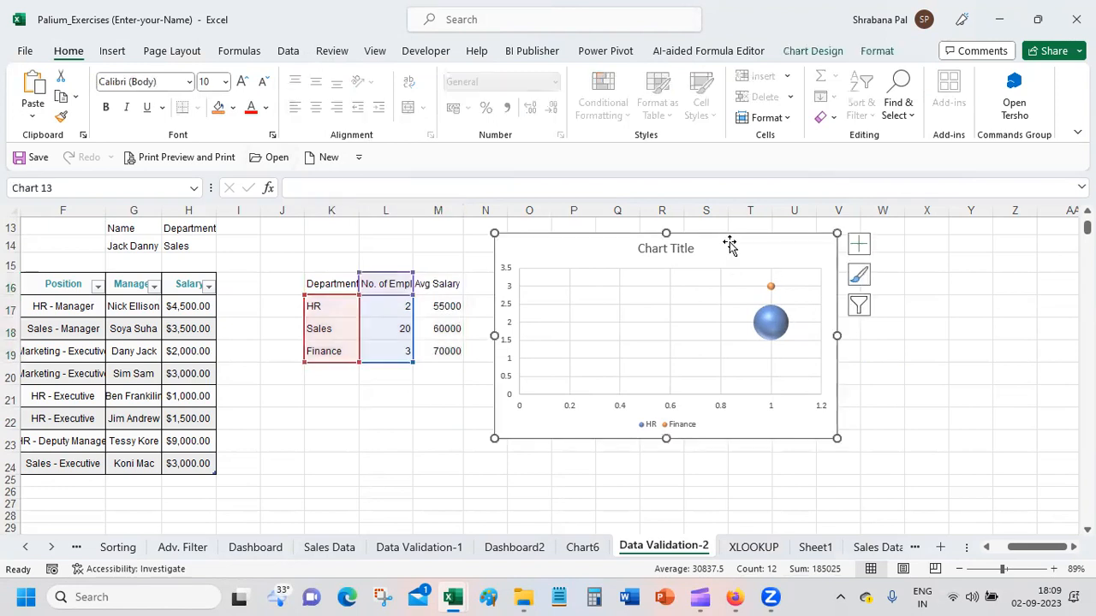
{"action": "key", "text": "Delete"}
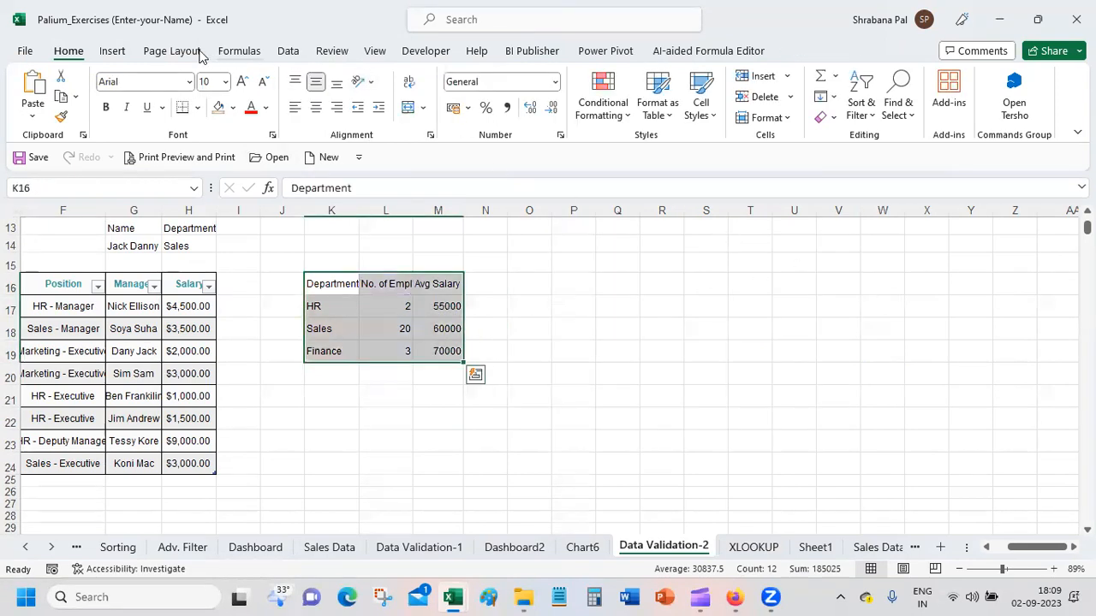
Step: Insert a line chart from K16:M19 using the layout with departments as series, and place it across about columns Q to Y
{"action": "left_click", "coordinate": [112, 52]}
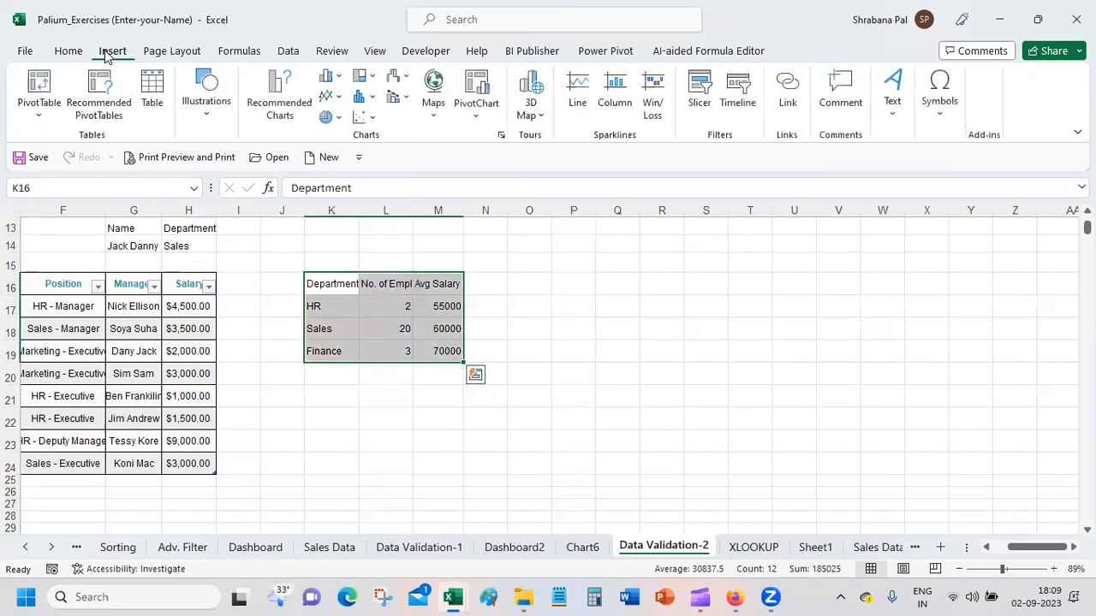
{"action": "left_click", "coordinate": [265, 107]}
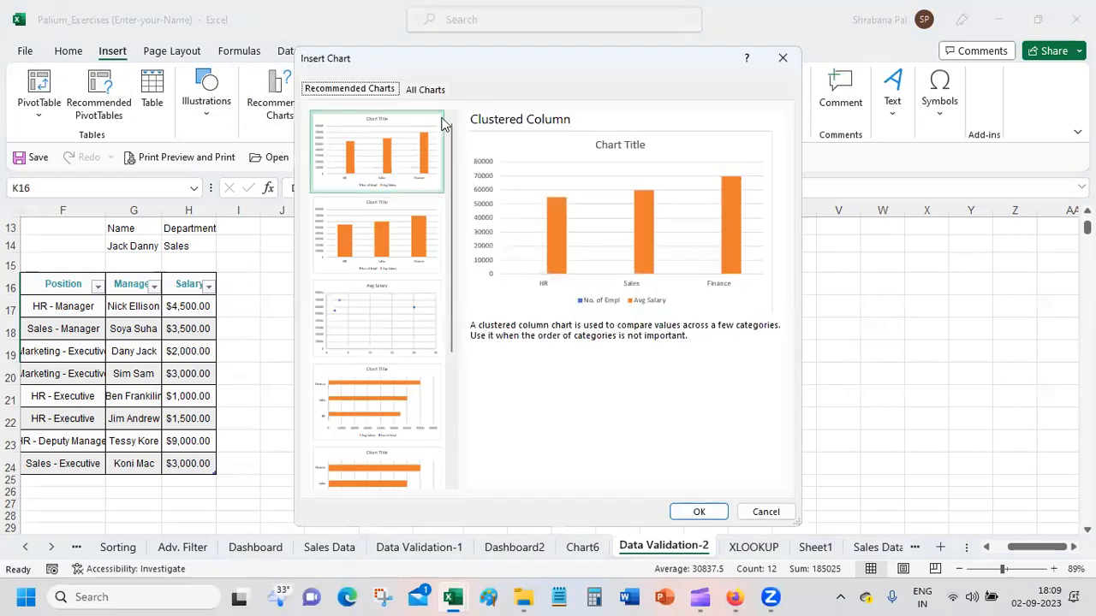
{"action": "left_click", "coordinate": [426, 90]}
{"action": "mouse_move", "coordinate": [562, 181]}
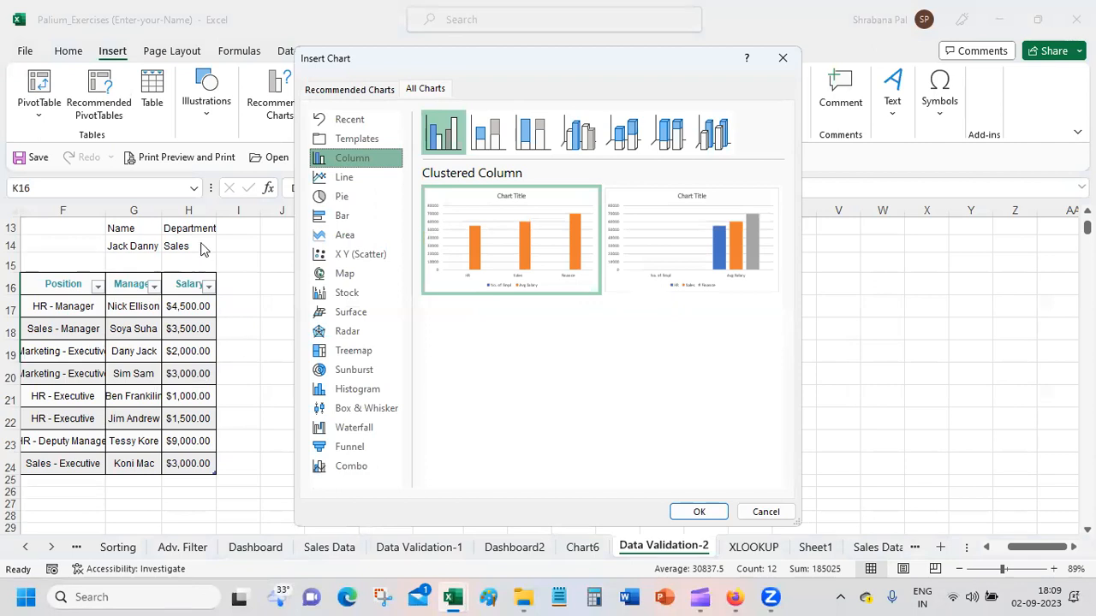
{"action": "left_click", "coordinate": [339, 176]}
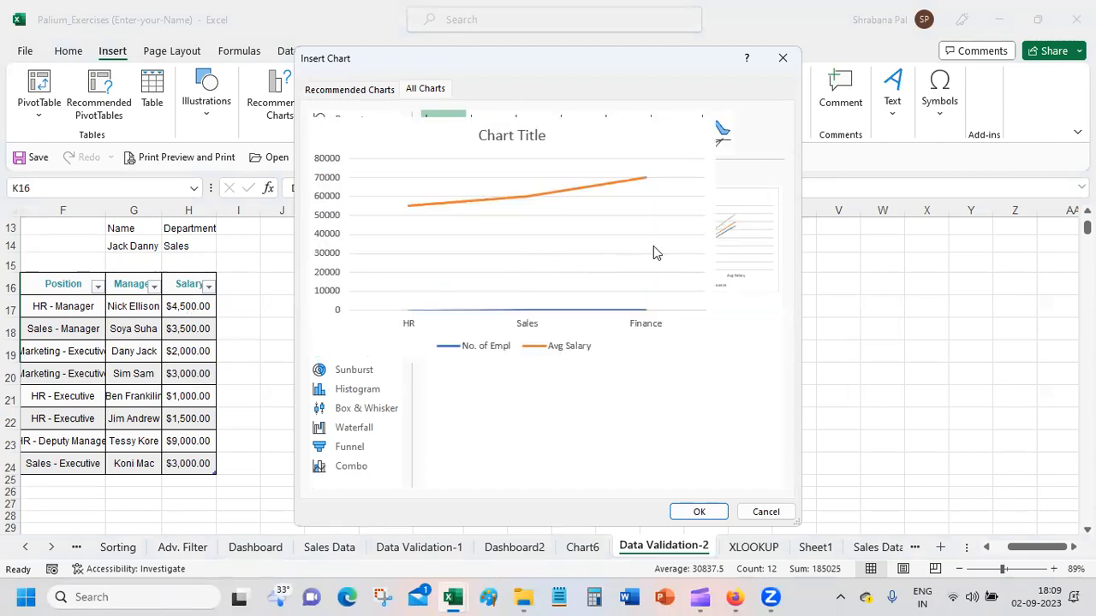
{"action": "left_click", "coordinate": [751, 227]}
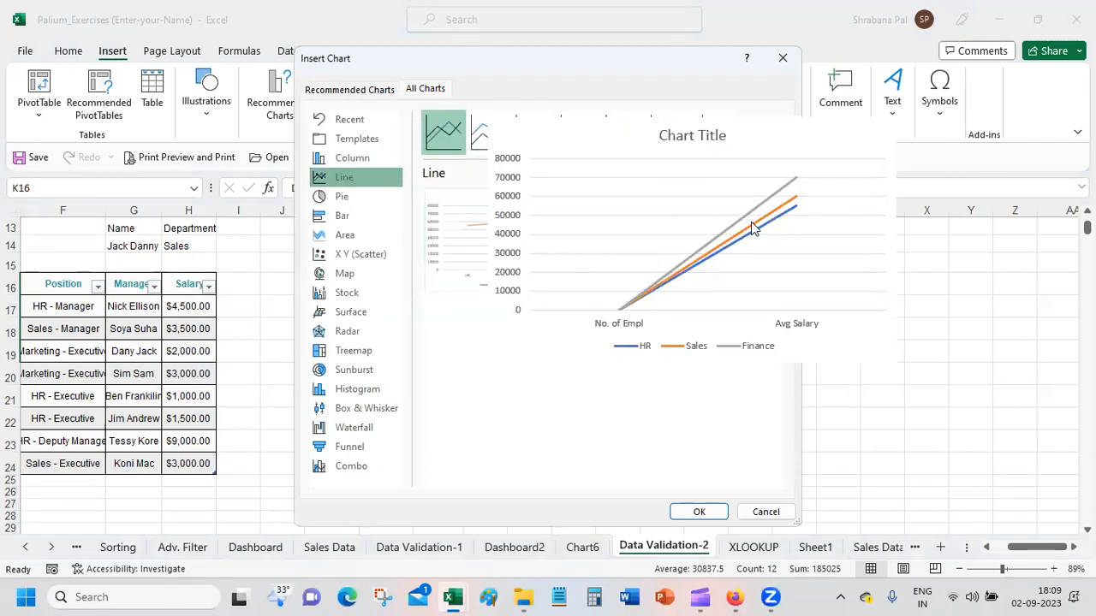
{"action": "left_click", "coordinate": [712, 513]}
{"action": "left_click_drag", "start_coordinate": [617, 284], "coordinate": [856, 247]}
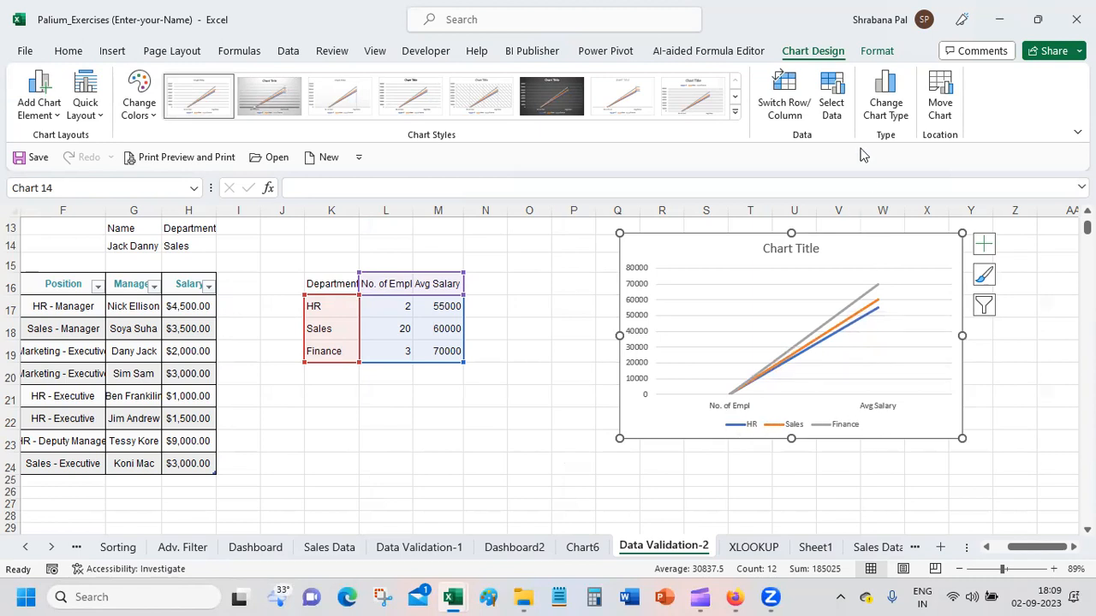
Step: Switch the line chart's rows and columns so the departments run along the horizontal axis
{"action": "left_click", "coordinate": [801, 95]}
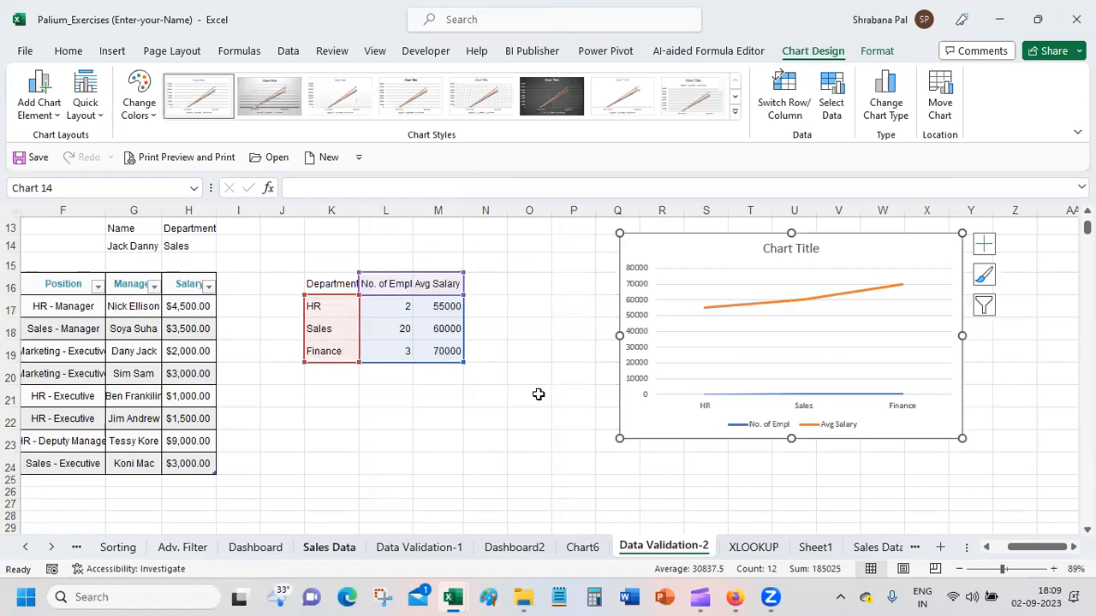
{"action": "left_click", "coordinate": [591, 302]}
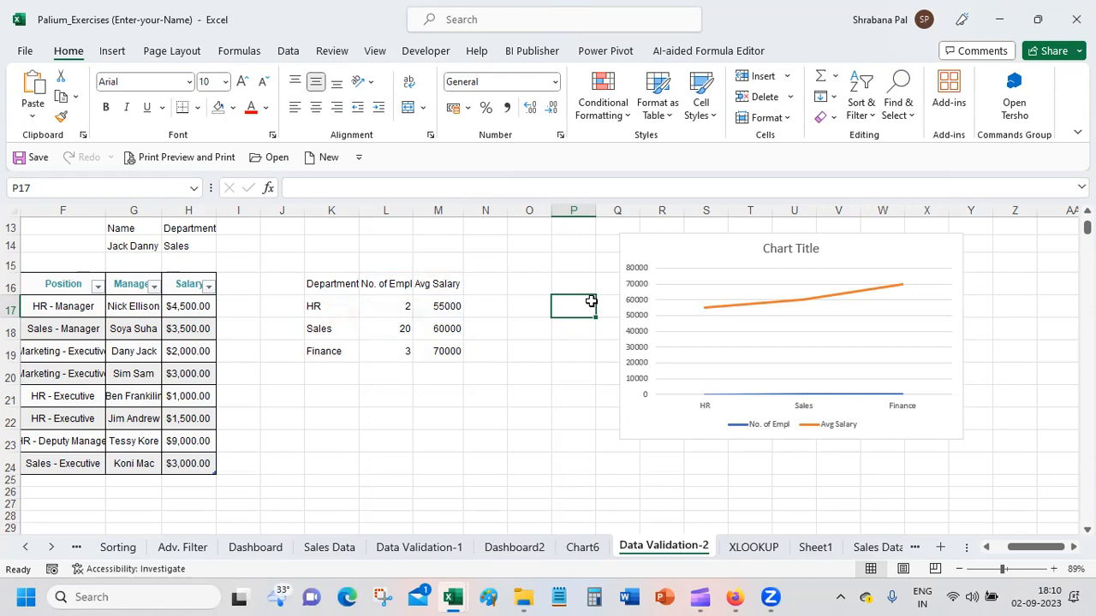
{"action": "left_click", "coordinate": [736, 242]}
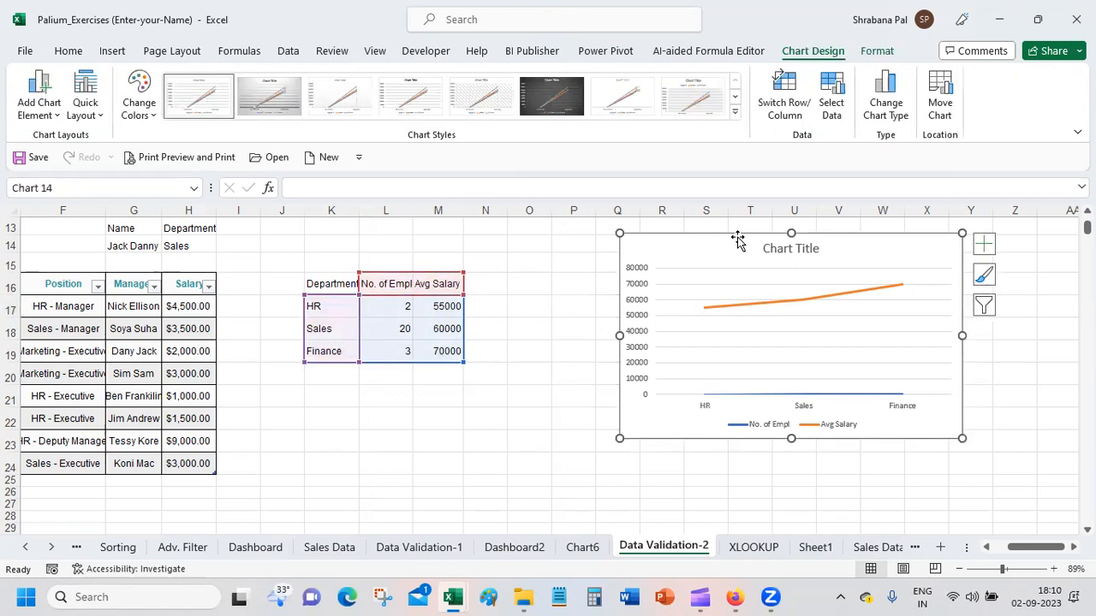
{"action": "left_click", "coordinate": [33, 120]}
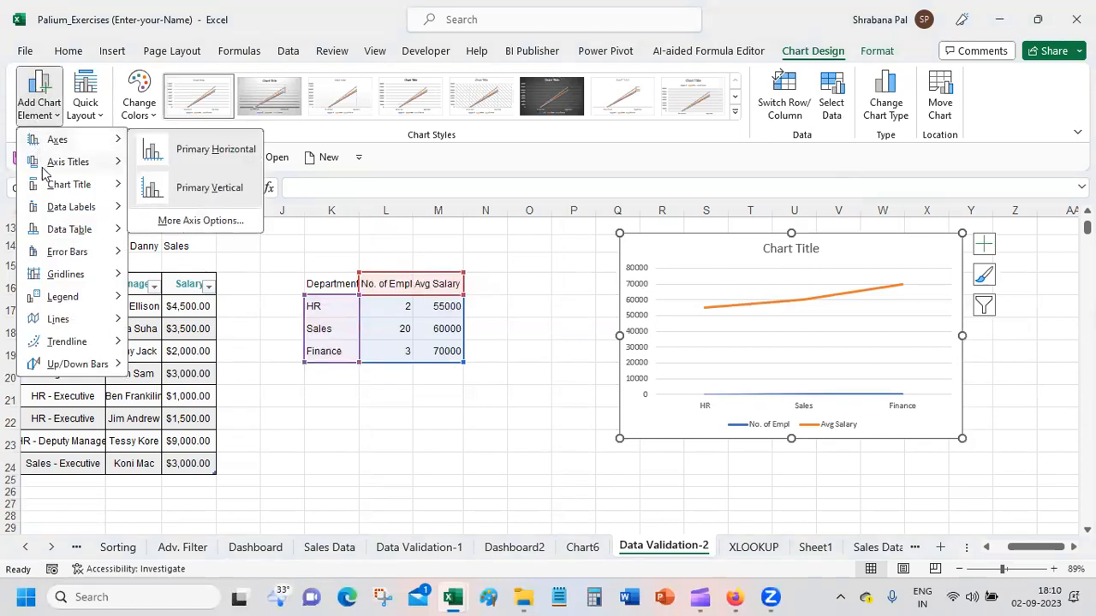
{"action": "mouse_move", "coordinate": [43, 167]}
{"action": "left_click", "coordinate": [824, 249]}
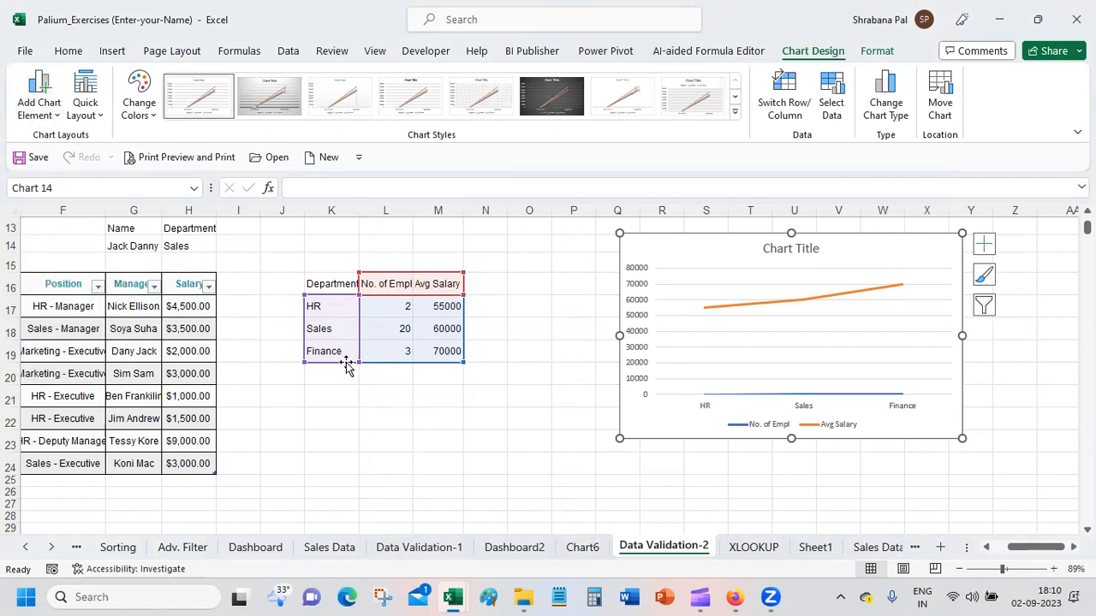
{"action": "left_click", "coordinate": [342, 410]}
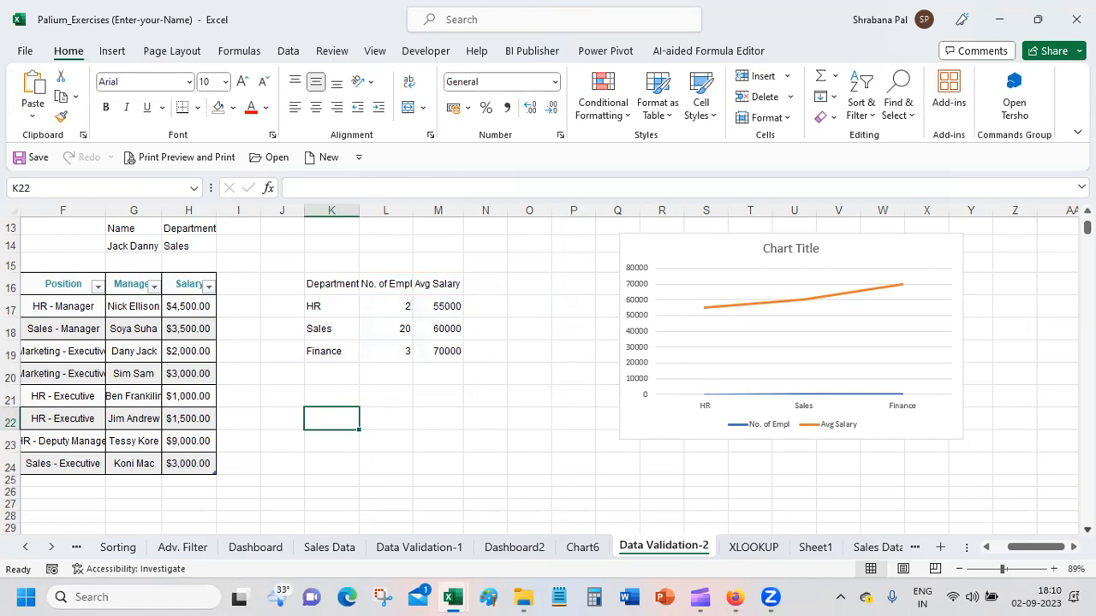
Step: Enter the headers Region, State and Amount in cells K22 to M22, below the department table
{"action": "scroll", "coordinate": [548, 368], "scroll_direction": "down", "scroll_amount": 2}
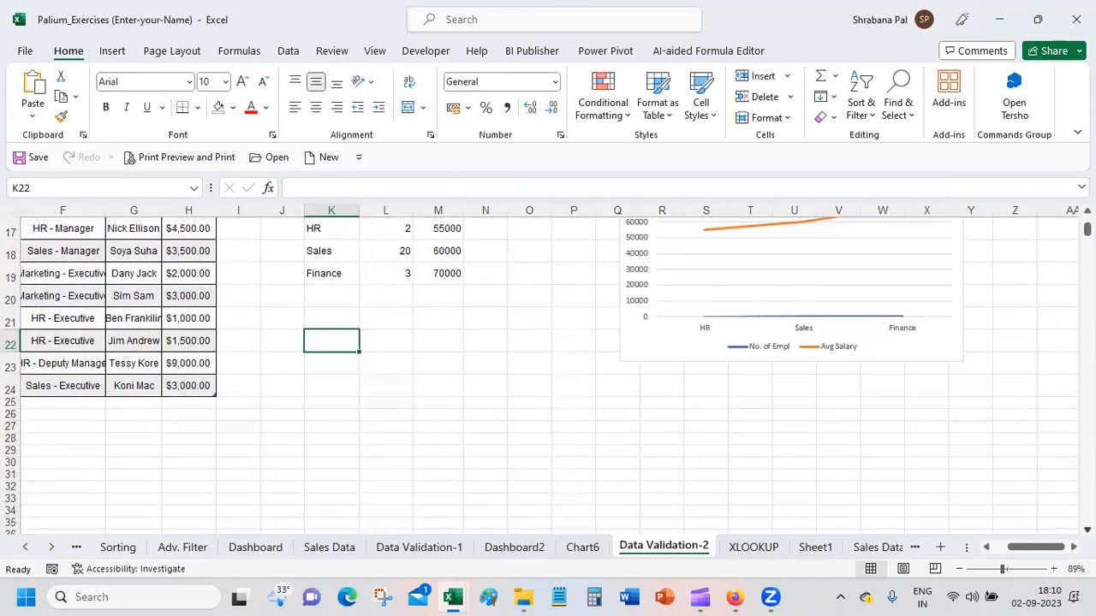
{"action": "type", "text": "Region"}
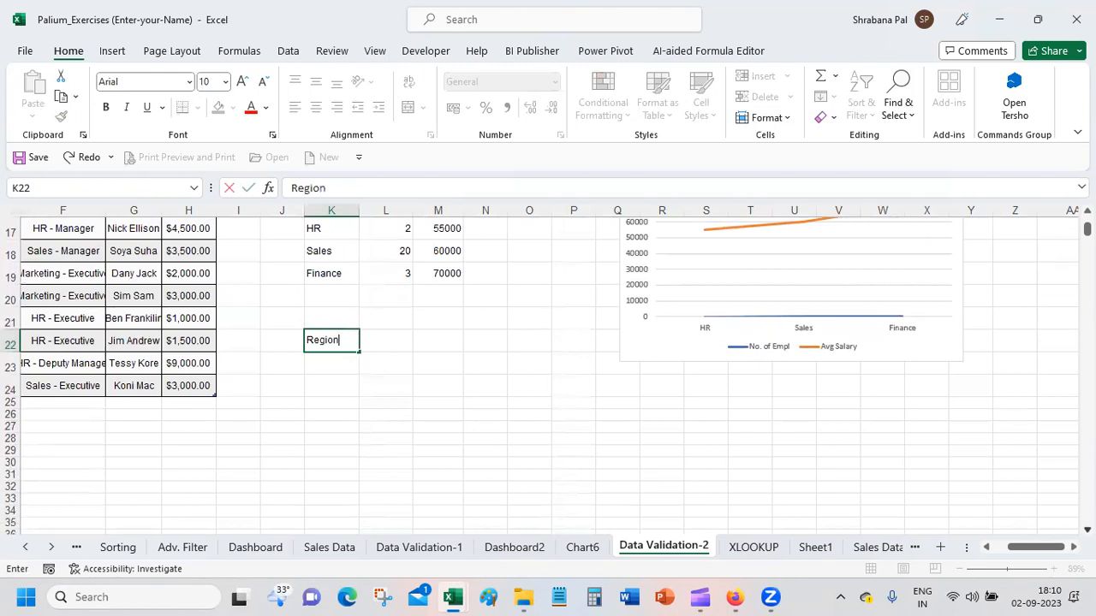
{"action": "key", "text": "Tab"}
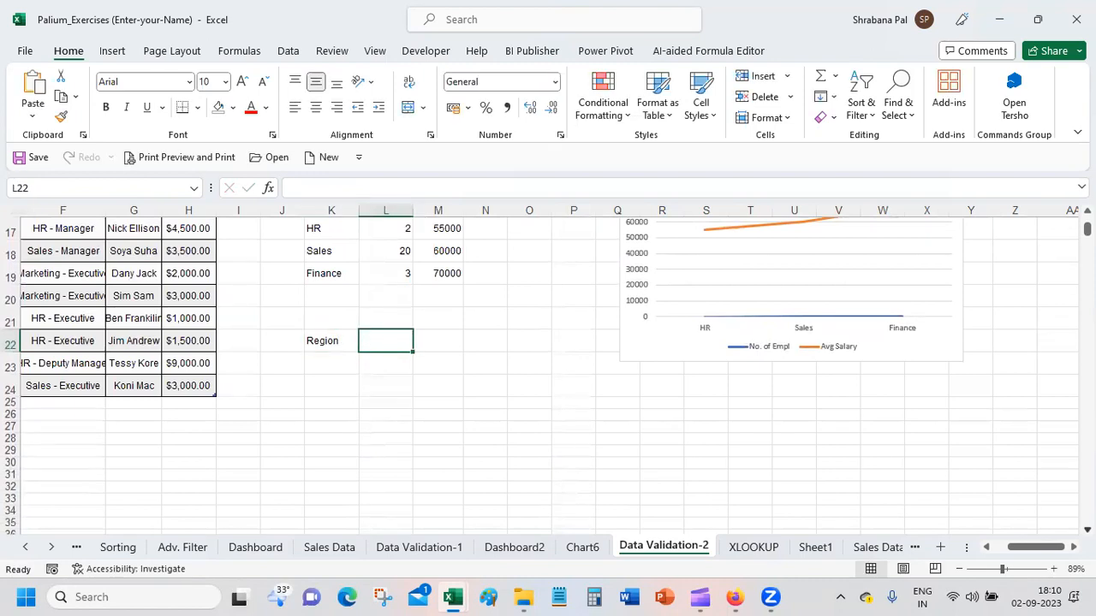
{"action": "type", "text": "State"}
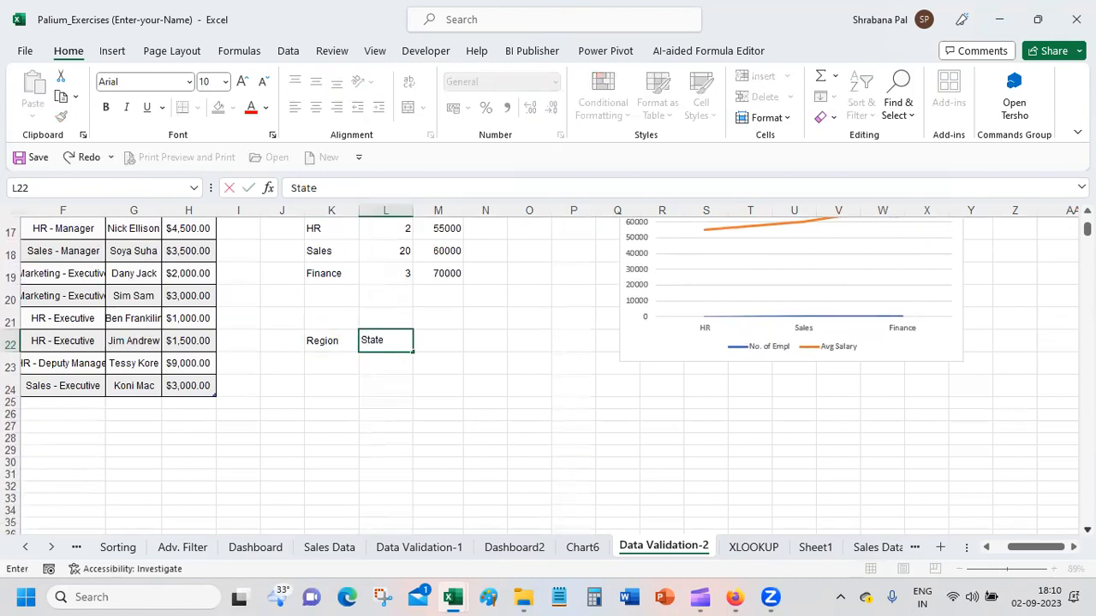
{"action": "key", "text": "Tab"}
{"action": "type", "text": "Salar"}
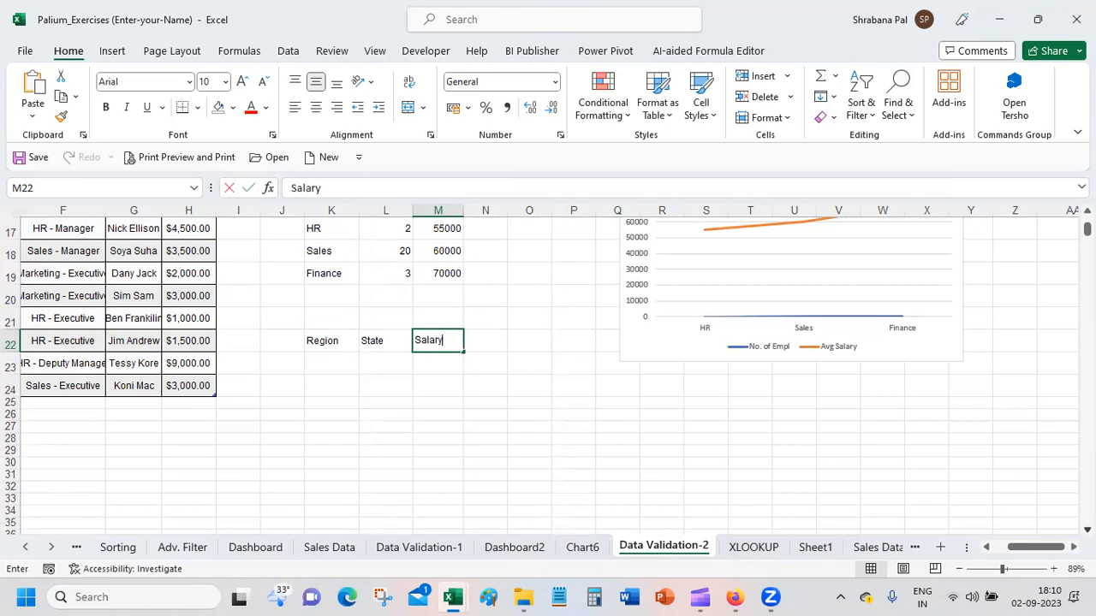
{"action": "type", "text": "y"}
{"action": "key", "text": "BackSpace"}
{"action": "key", "text": "BackSpace"}
{"action": "key", "text": "BackSpace"}
{"action": "type", "text": "Amount"}
{"action": "key", "text": "Return"}
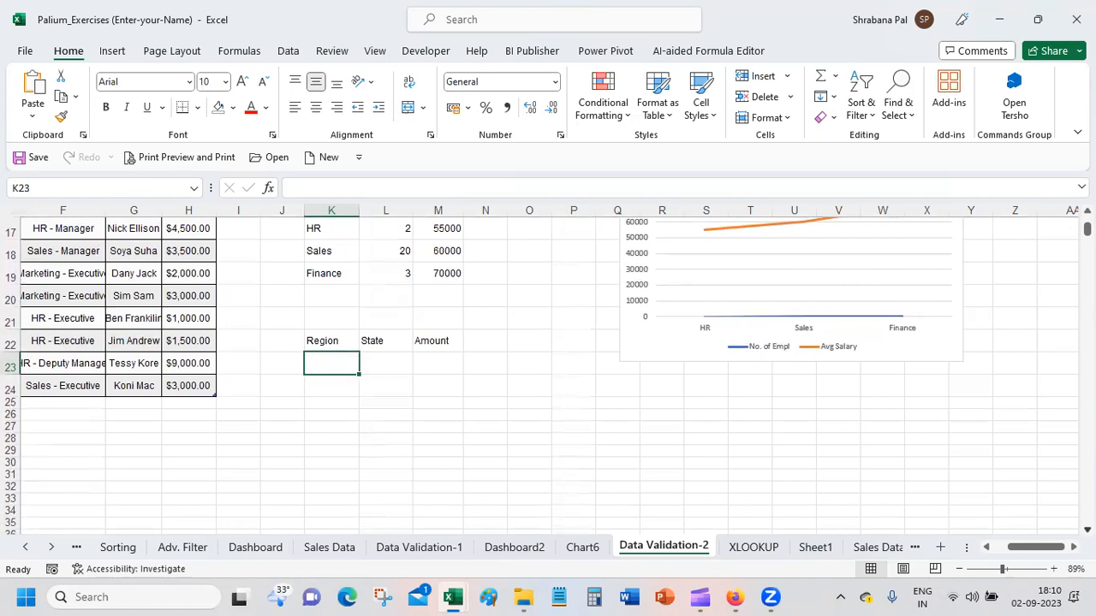
Step: Fill row 23 of the new table with region North and state Delhi
{"action": "type", "text": "North"}
{"action": "key", "text": "Tab"}
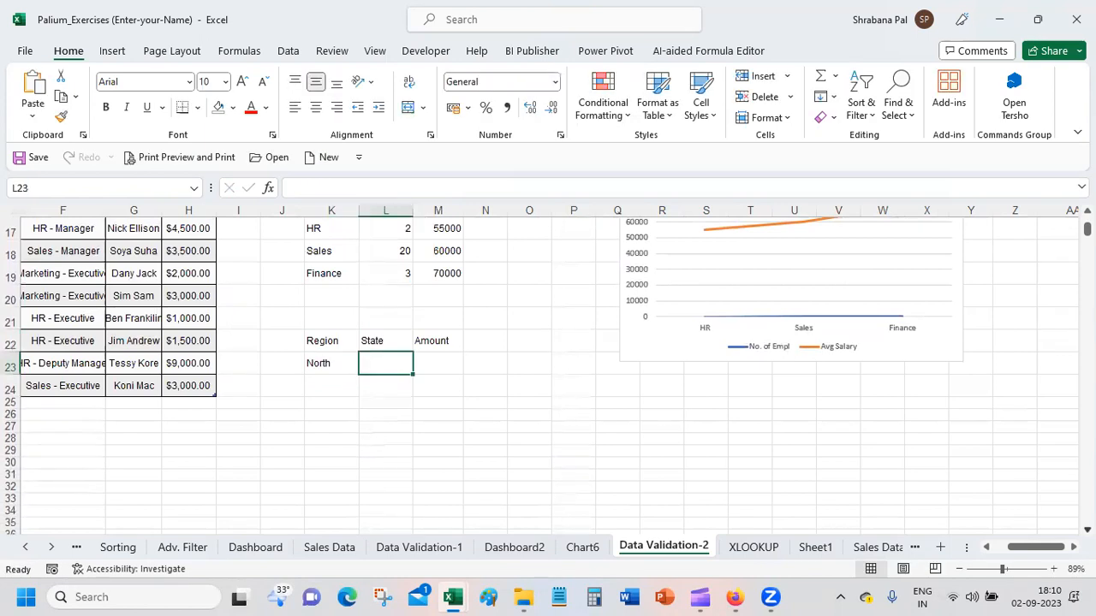
{"action": "type", "text": "Delhi"}
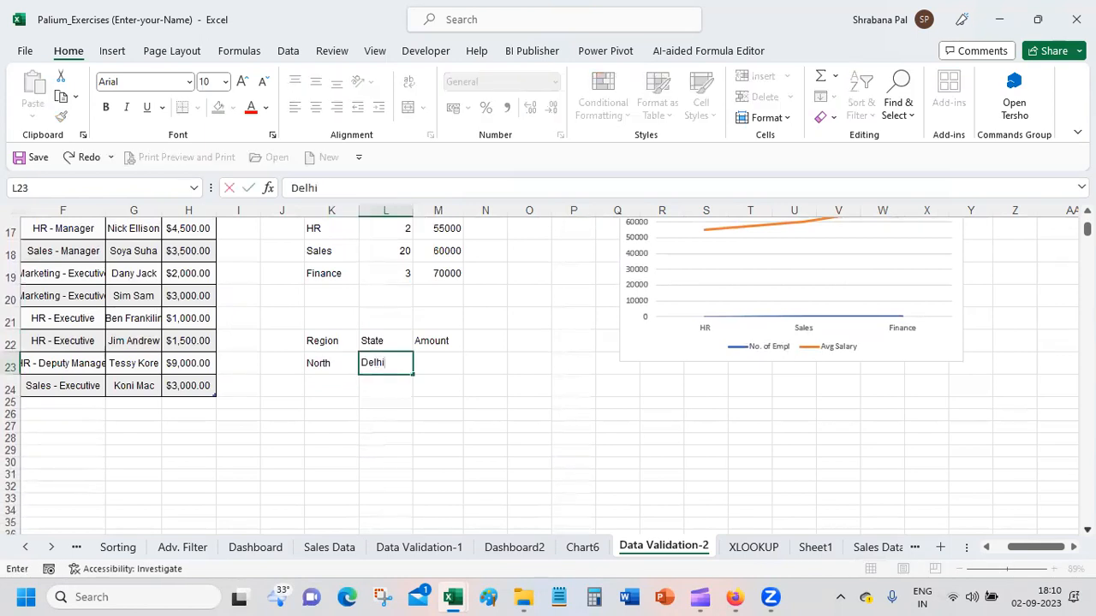
{"action": "key", "text": "Return"}
{"action": "type", "text": "P"}
{"action": "key", "text": "BackSpace"}
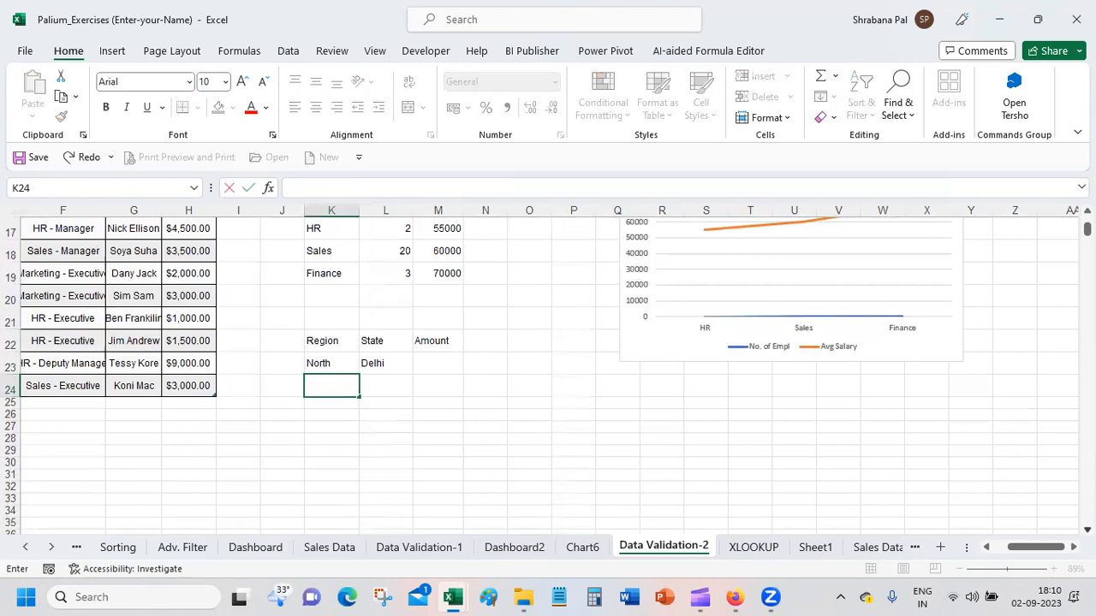
Step: Add two more North rows in rows 24 and 25 for Punjab and J&K
{"action": "type", "text": "North"}
{"action": "key", "text": "Tab"}
{"action": "type", "text": "P"}
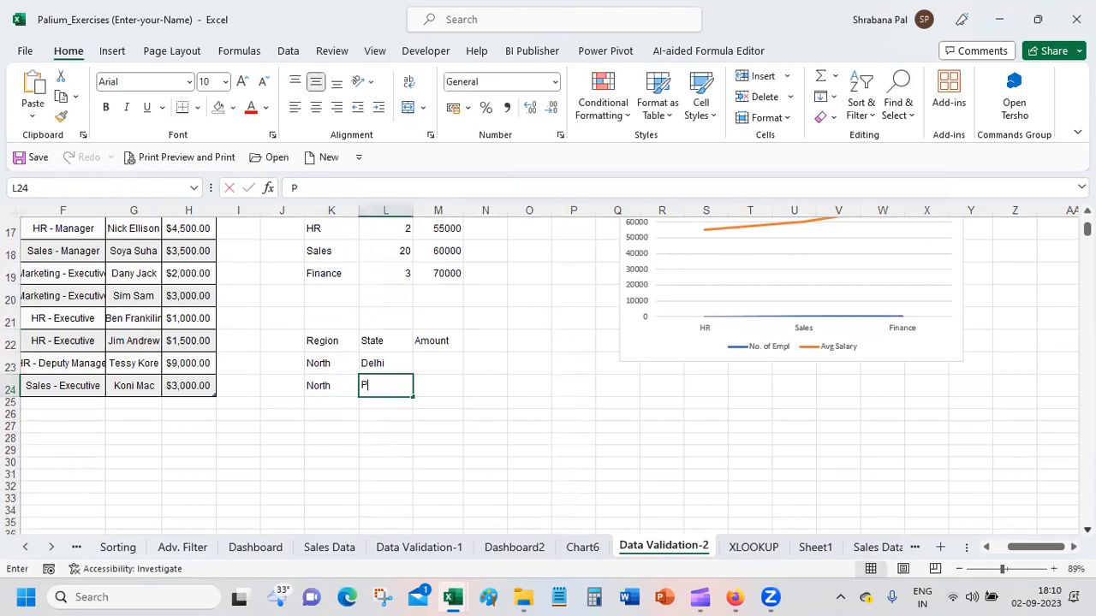
{"action": "type", "text": "unjab"}
{"action": "key", "text": "Return"}
{"action": "type", "text": "North"}
{"action": "key", "text": "Tab"}
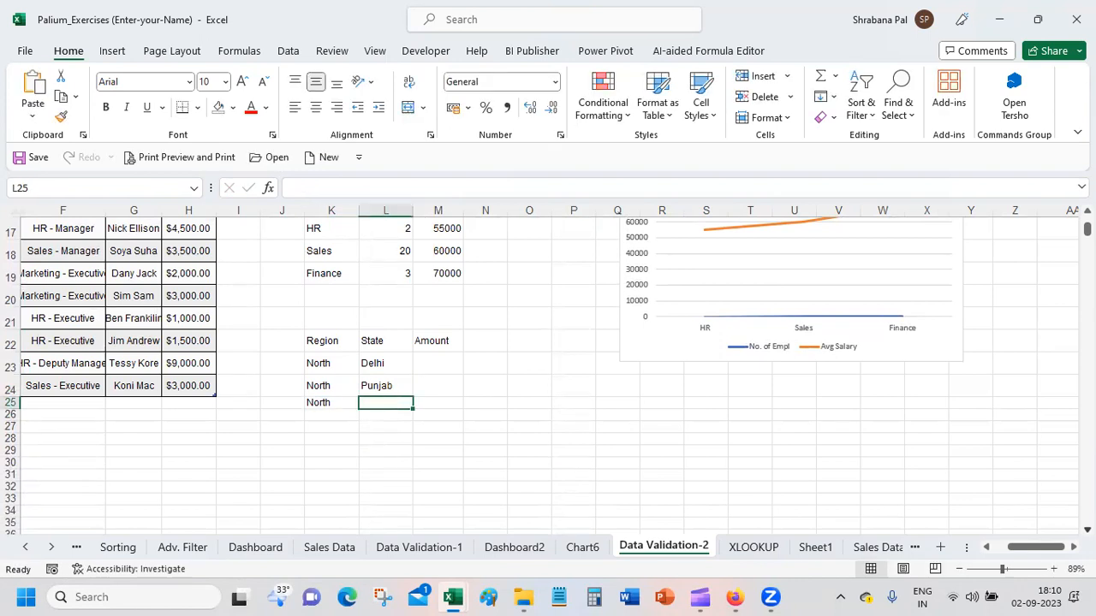
{"action": "type", "text": "J&K"}
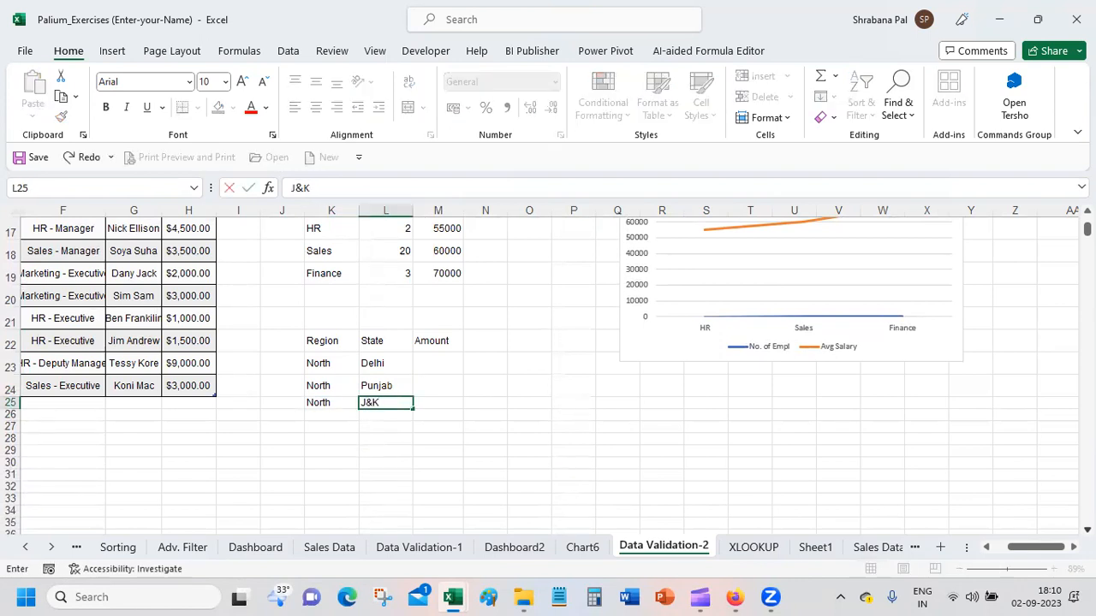
{"action": "key", "text": "Return"}
Step: Fill row 26 with region East and state West Bengal
{"action": "type", "text": "East"}
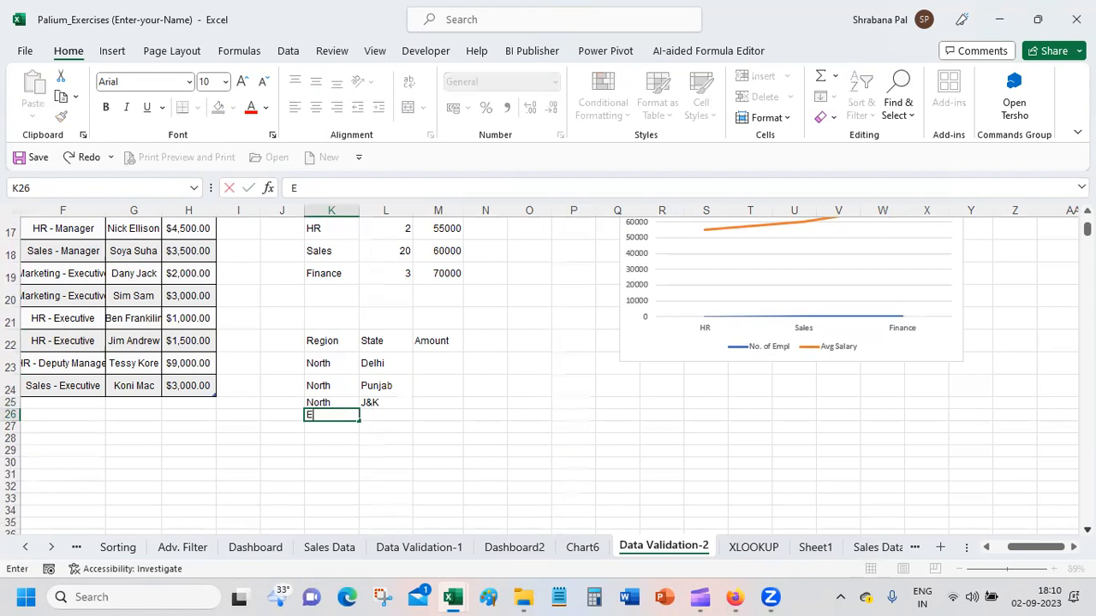
{"action": "key", "text": "Tab"}
{"action": "type", "text": "We"}
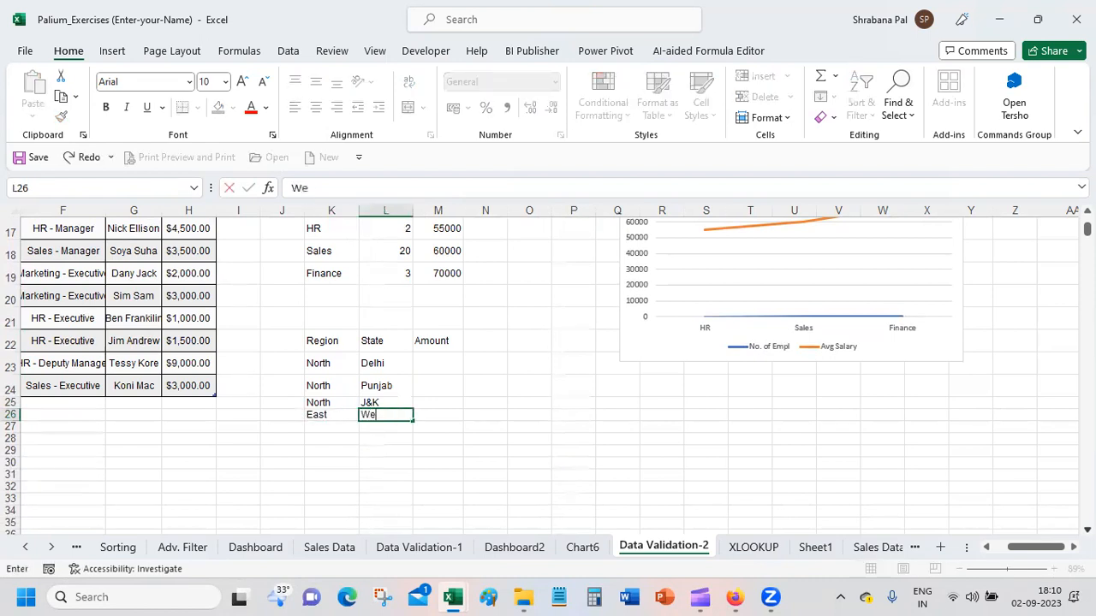
{"action": "type", "text": "st BE"}
{"action": "key", "text": "BackSpace"}
{"action": "key", "text": "BackSpace"}
{"action": "type", "text": "Bengal"}
{"action": "key", "text": "Return"}
Step: Add two more East rows in rows 27 and 28 for Odisha and Bihar
{"action": "type", "text": "East"}
{"action": "key", "text": "Tab"}
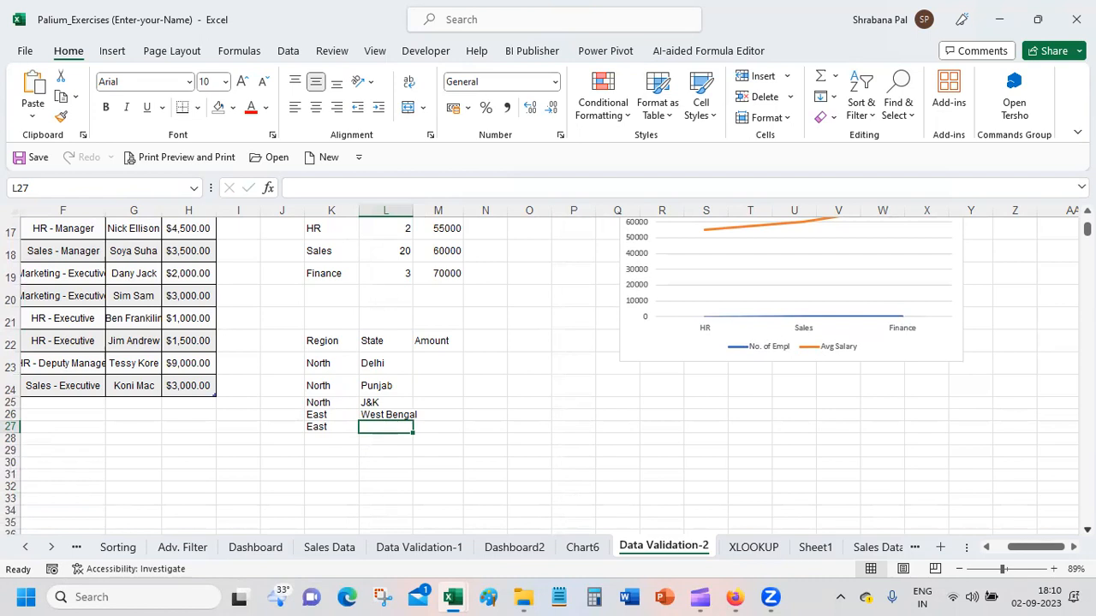
{"action": "type", "text": "Odisha"}
{"action": "key", "text": "Return"}
{"action": "type", "text": "East"}
{"action": "key", "text": "Tab"}
{"action": "type", "text": "Bihar"}
{"action": "key", "text": "Return"}
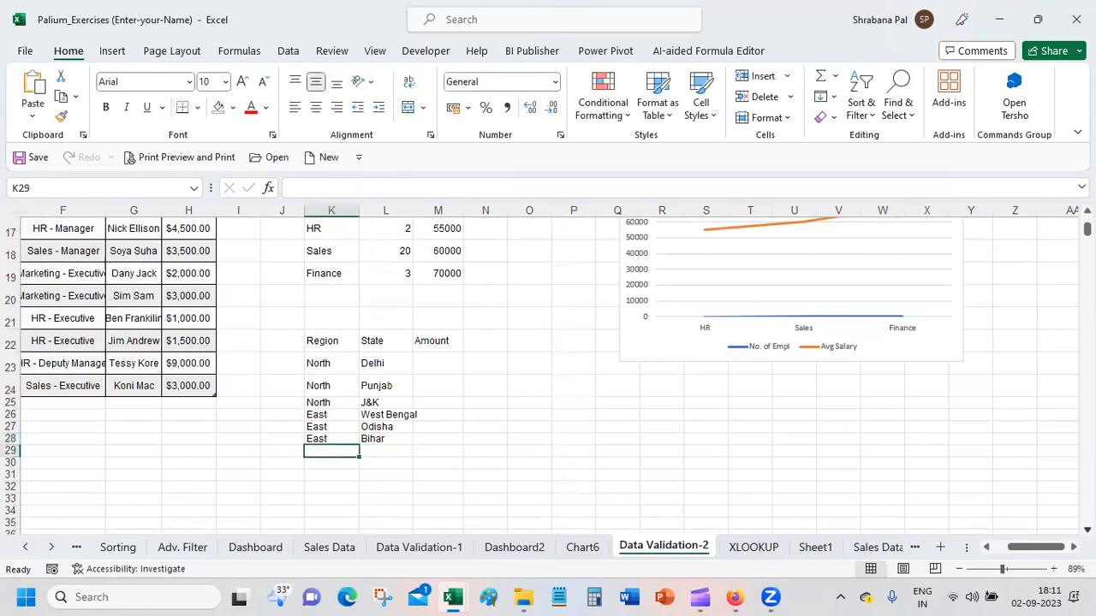
Step: Enter South in K29 and fill it down through K32
{"action": "type", "text": "South"}
{"action": "key", "text": "BackSpace"}
{"action": "key", "text": "BackSpace"}
{"action": "key", "text": "BackSpace"}
{"action": "type", "text": "uth"}
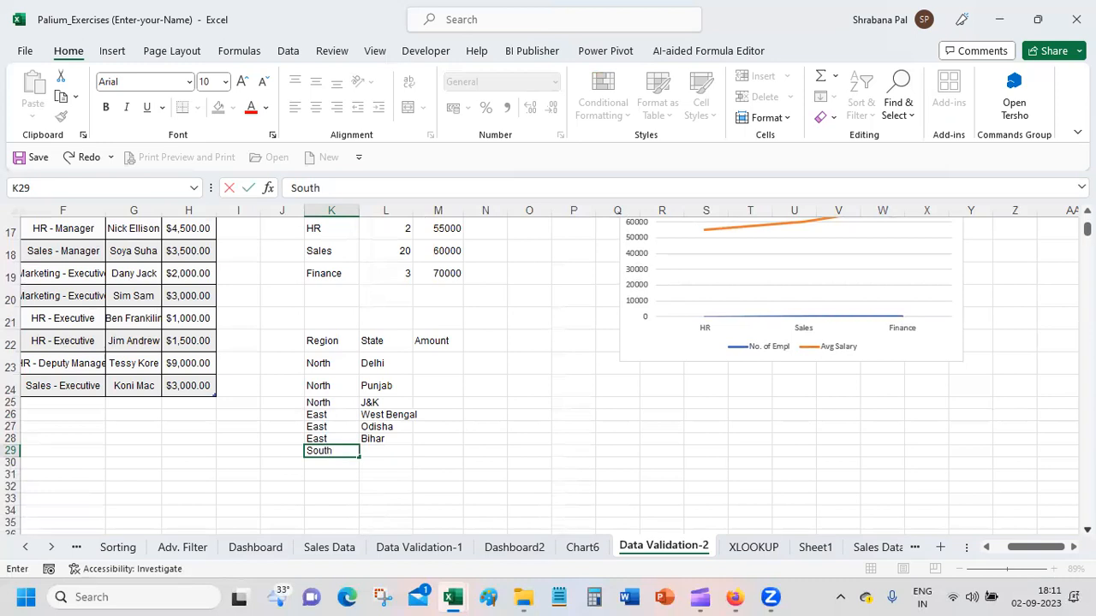
{"action": "key", "text": "Return"}
{"action": "key", "text": "Up"}
{"action": "key", "text": "shift+Down"}
{"action": "key", "text": "shift+Down"}
{"action": "key", "text": "shift+Down"}
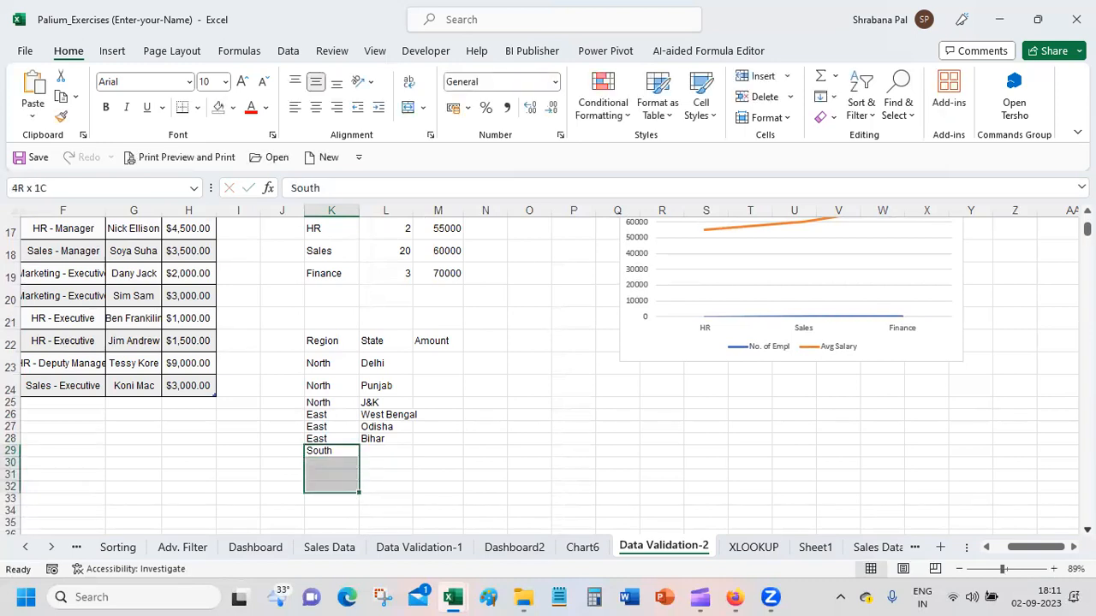
{"action": "key", "text": "ctrl+d"}
Step: Enter the South states Kerala, Karnataka, Andhra Pradesh and Telengana in L29 to L32
{"action": "key", "text": "Right"}
{"action": "type", "text": "Kerala"}
{"action": "key", "text": "Return"}
{"action": "type", "text": "Karnat"}
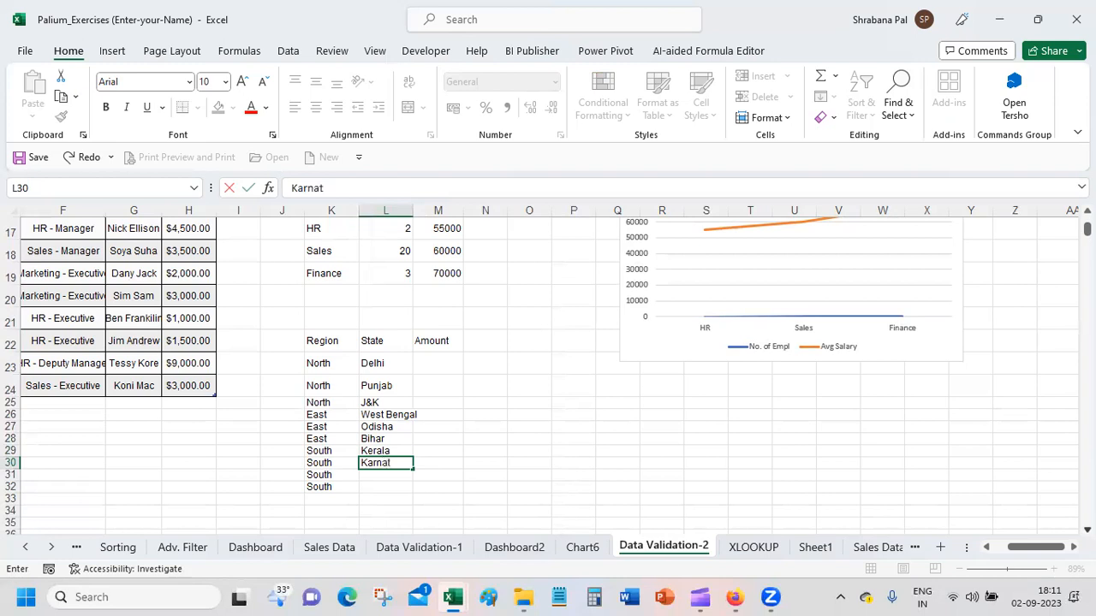
{"action": "type", "text": "aka"}
{"action": "key", "text": "Return"}
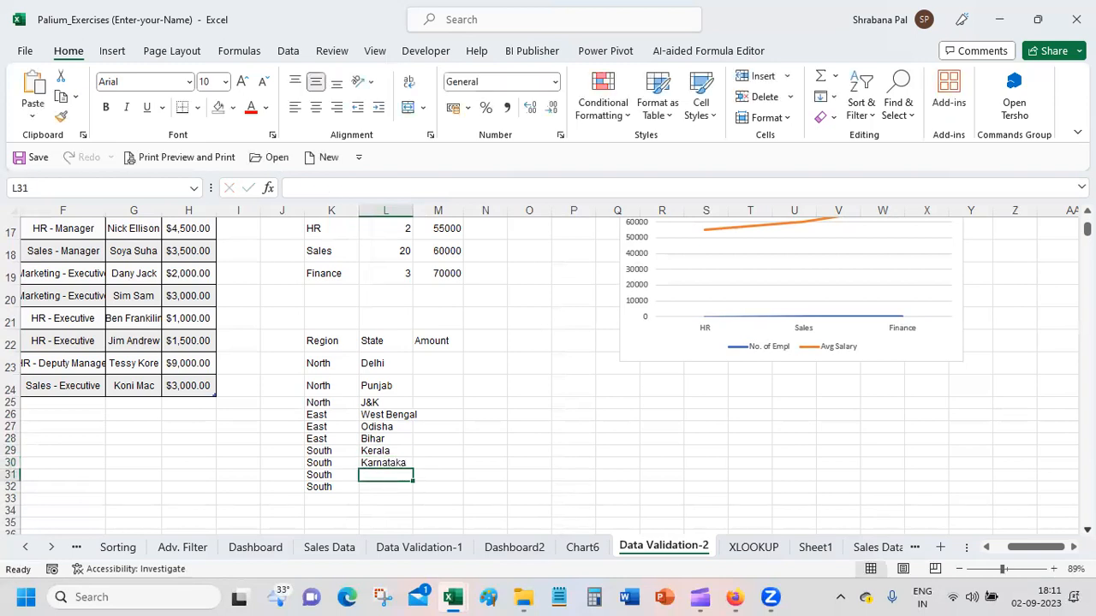
{"action": "type", "text": "Andh"}
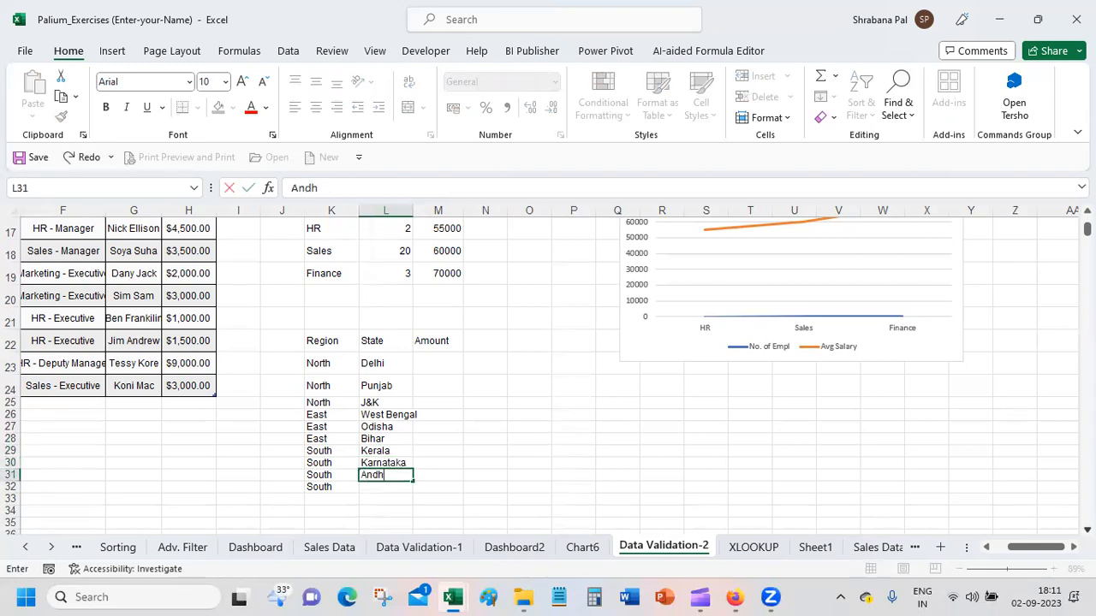
{"action": "type", "text": "ra Pradesh"}
{"action": "key", "text": "Return"}
{"action": "type", "text": "Telengana"}
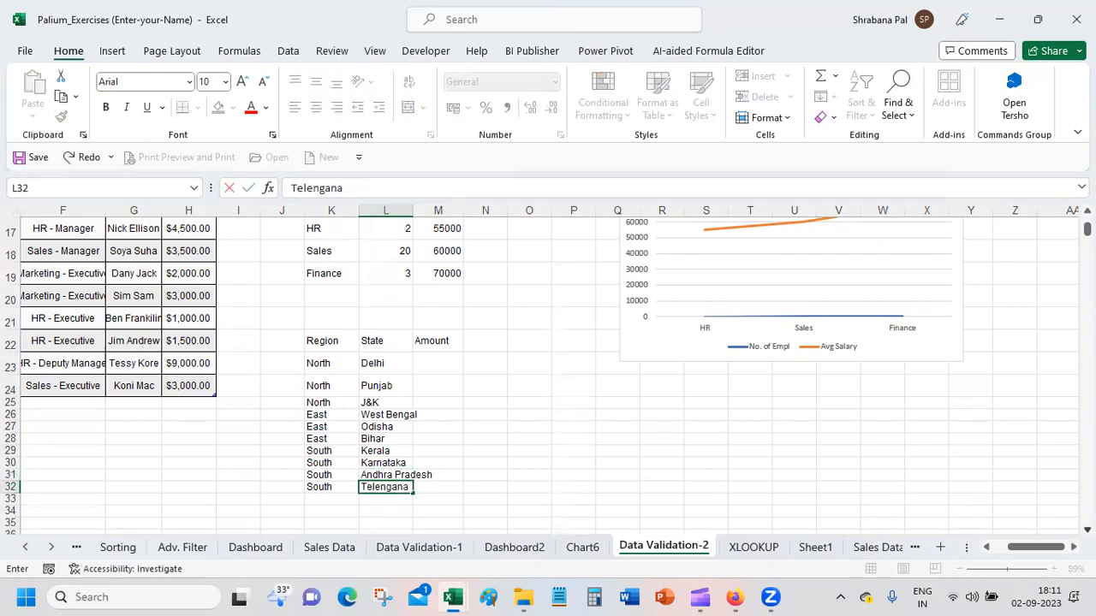
{"action": "key", "text": "Return"}
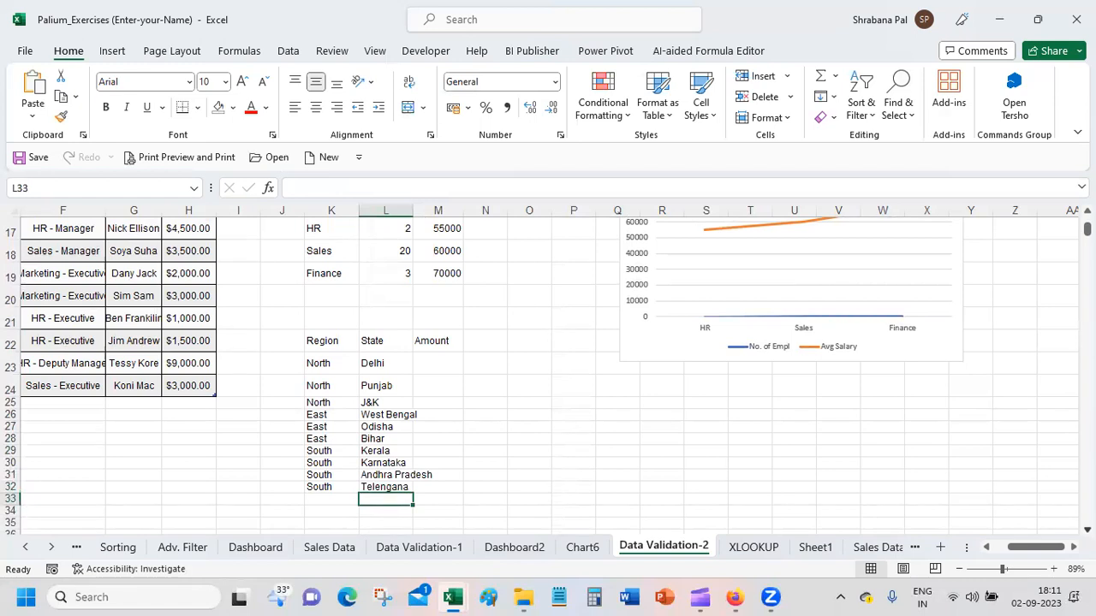
Step: Enter West as the region in K33, K34 and K35
{"action": "key", "text": "Left"}
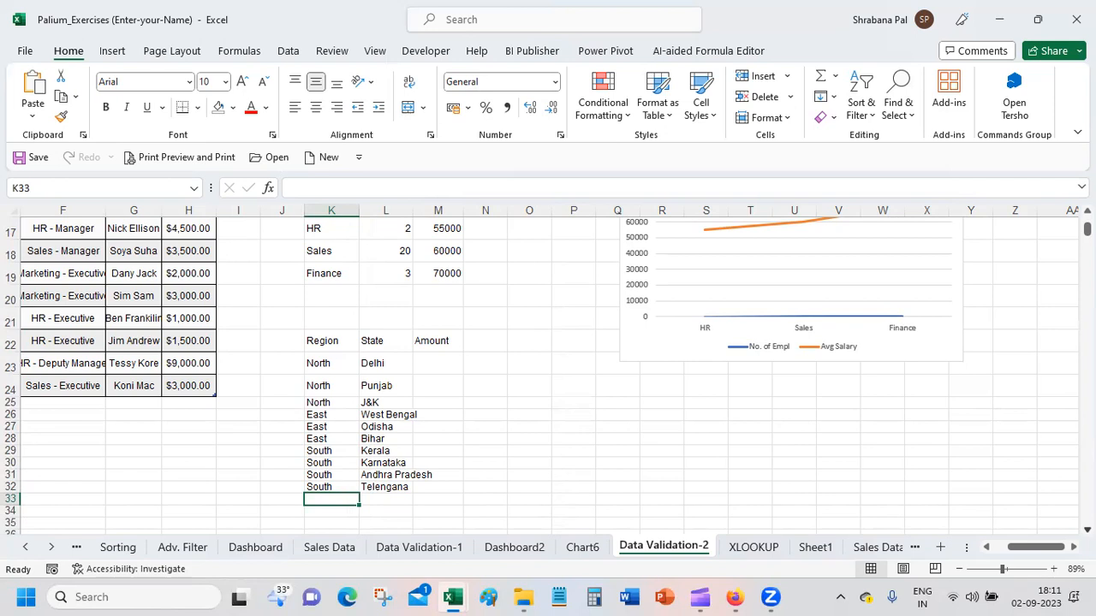
{"action": "type", "text": "West"}
{"action": "key", "text": "Return"}
{"action": "type", "text": "West"}
{"action": "key", "text": "Return"}
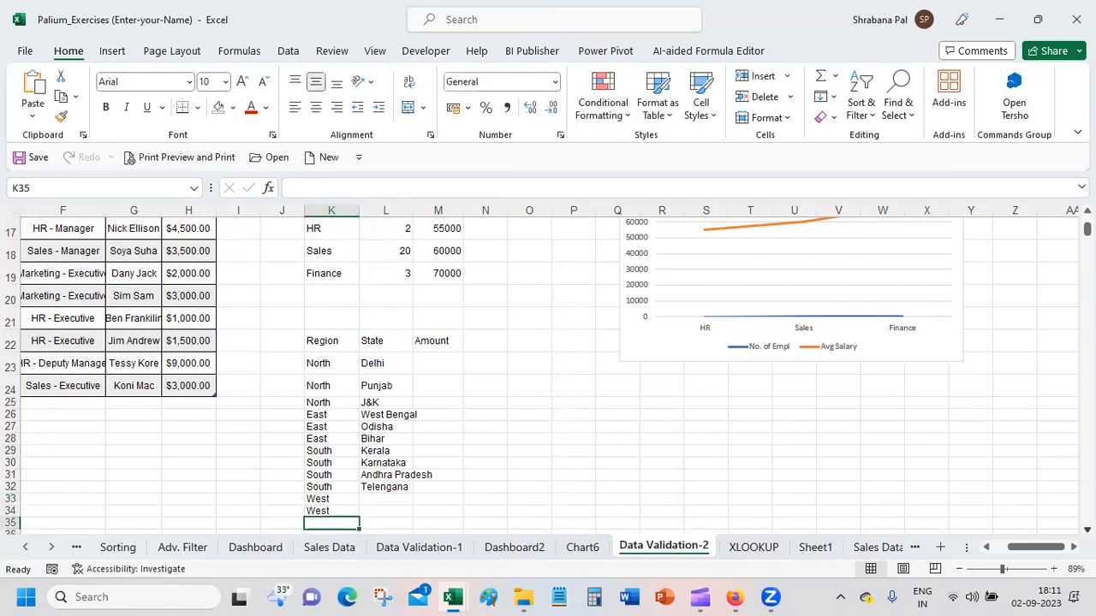
{"action": "type", "text": "West"}
{"action": "key", "text": "Right"}
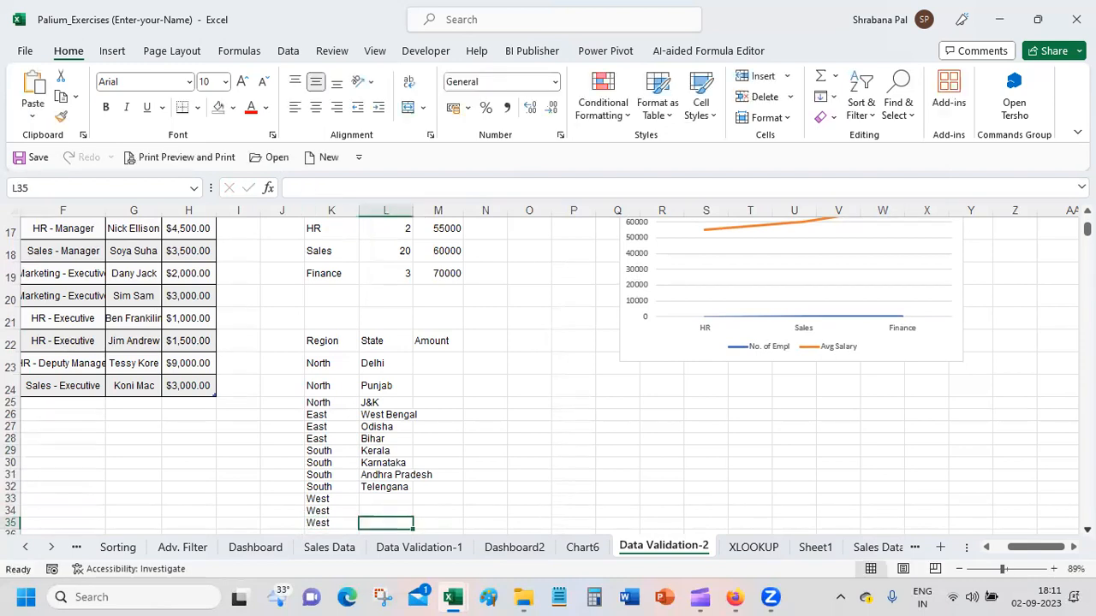
Step: Enter the West states Maharashtra and Gujarat in L33 and L34
{"action": "key", "text": "Up"}
{"action": "key", "text": "Up"}
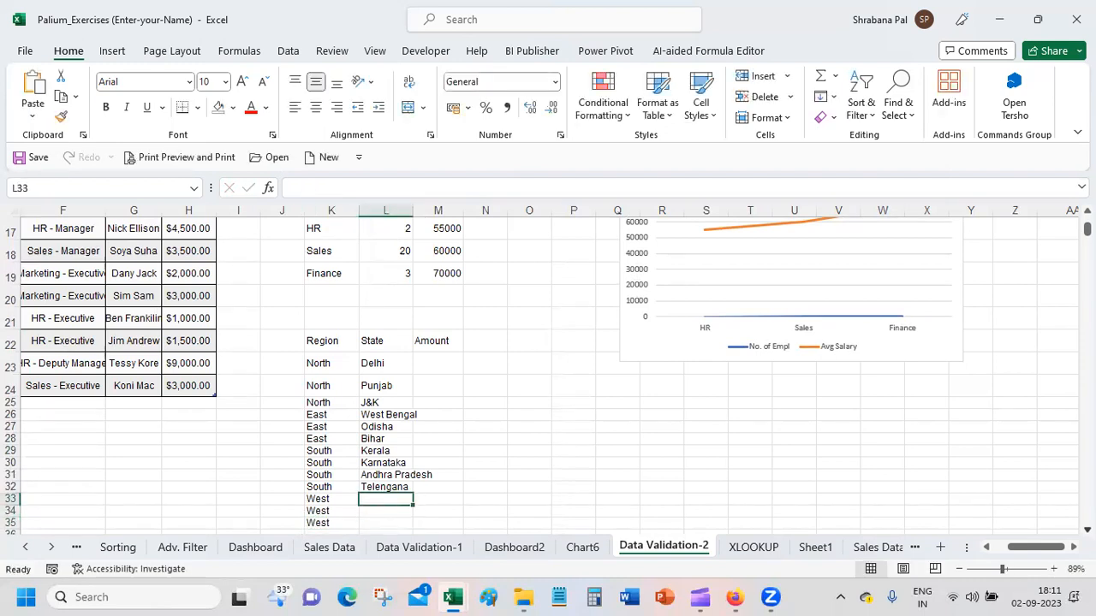
{"action": "type", "text": "Ma"}
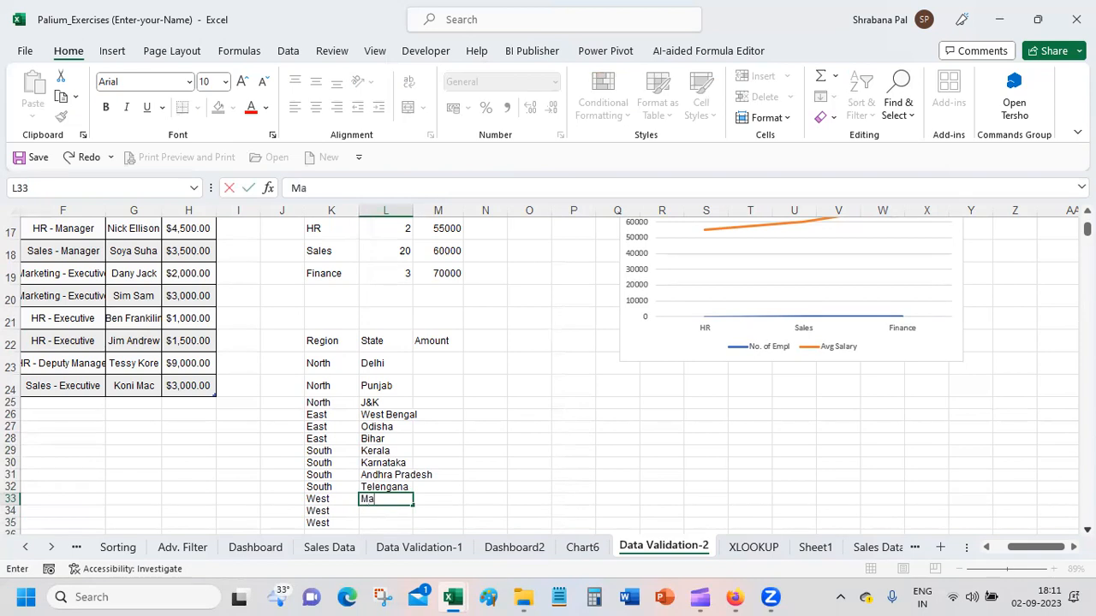
{"action": "type", "text": "harashtra"}
{"action": "key", "text": "Return"}
{"action": "type", "text": "Guj"}
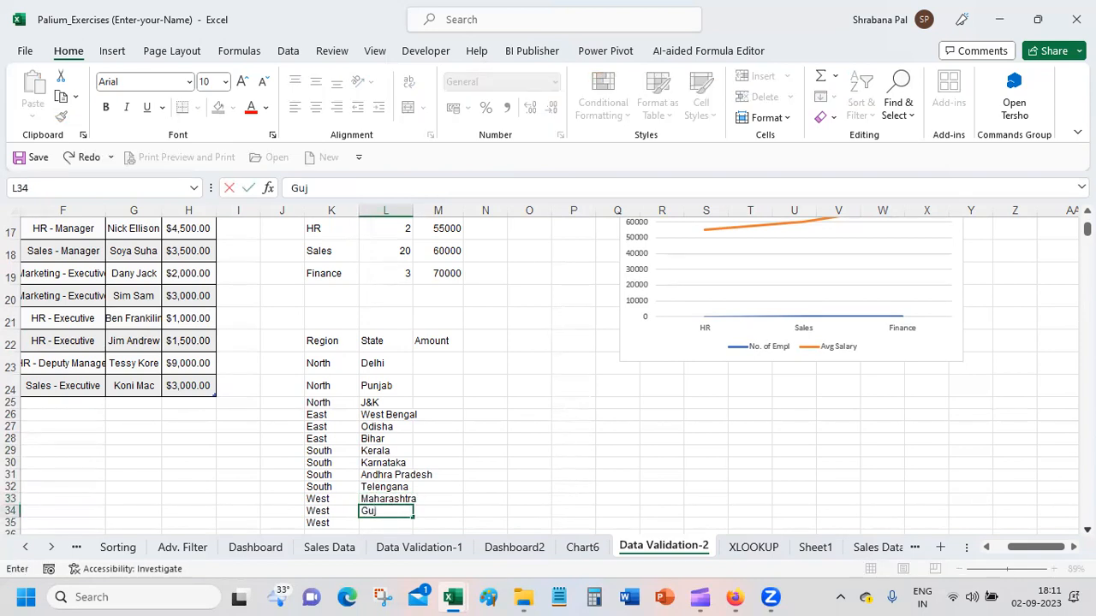
{"action": "type", "text": "ara"}
{"action": "key", "text": "Return"}
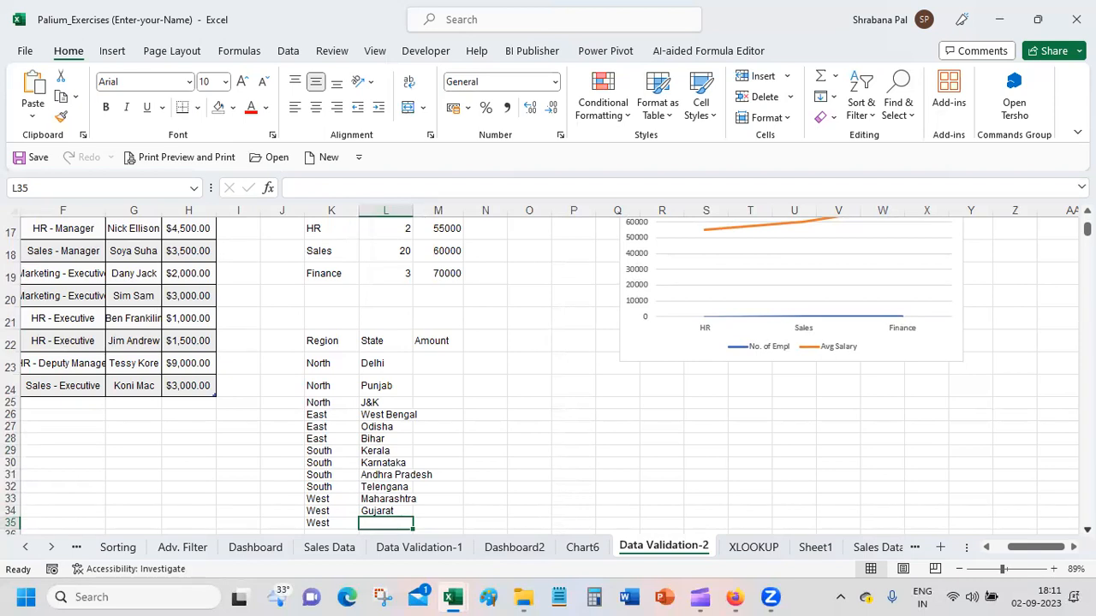
{"action": "type", "text": "M"}
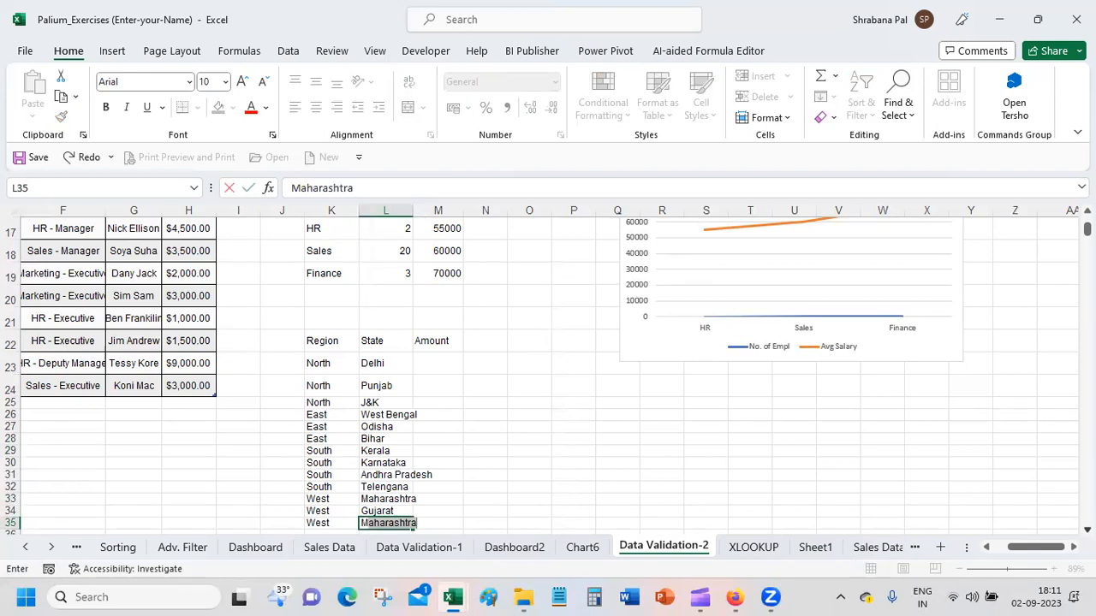
{"action": "key", "text": "BackSpace"}
{"action": "key", "text": "BackSpace"}
{"action": "type", "text": "Rajas"}
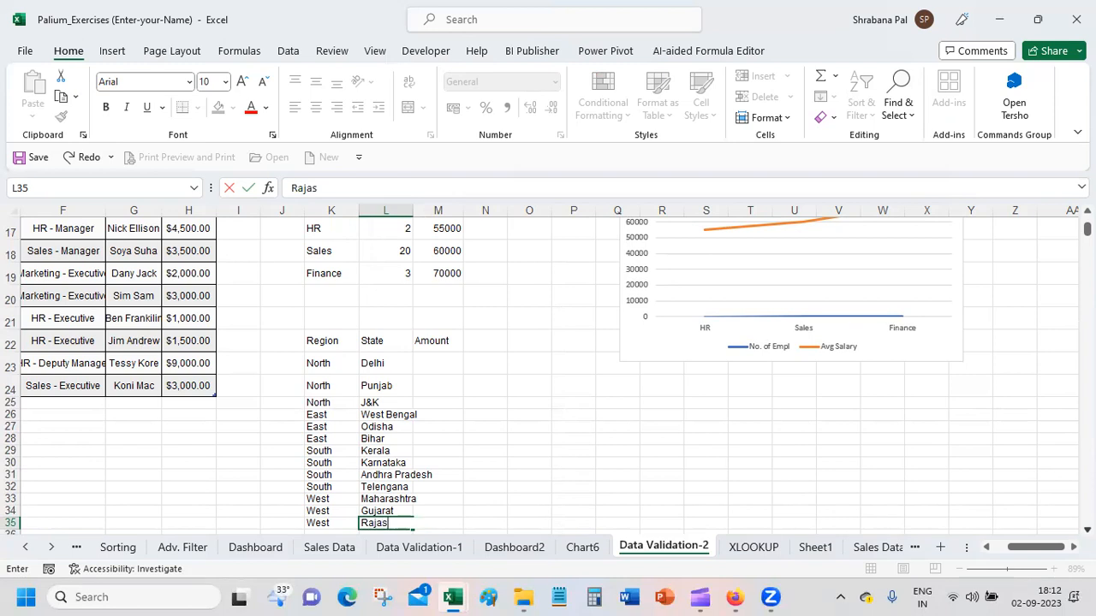
{"action": "key", "text": "BackSpace"}
{"action": "key", "text": "BackSpace"}
{"action": "key", "text": "BackSpace"}
{"action": "key", "text": "BackSpace"}
{"action": "key", "text": "Return"}
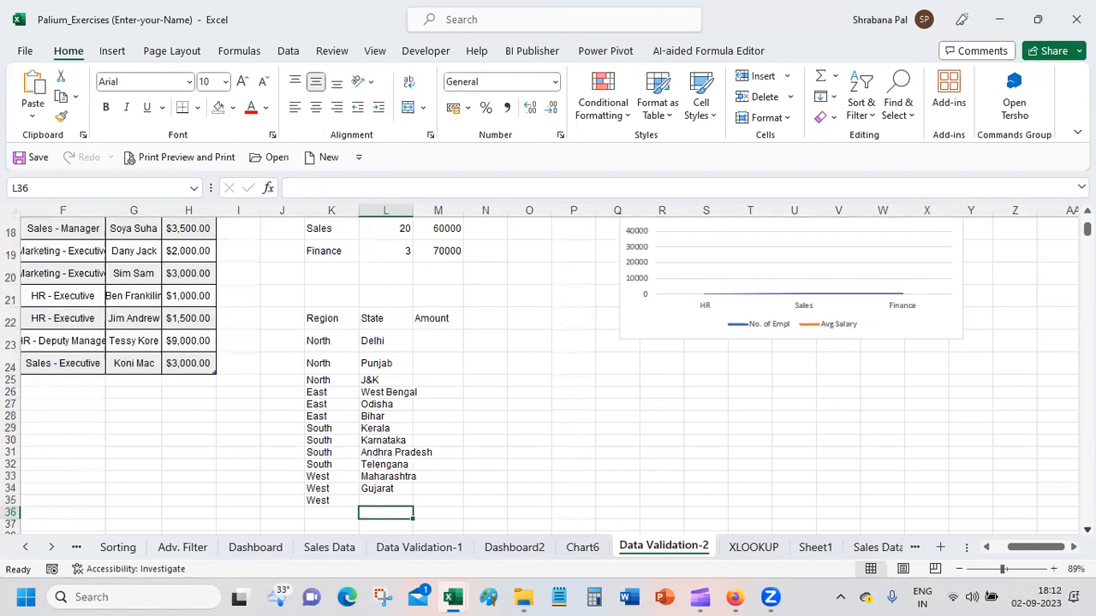
Step: Clear the extra West entry from K35 and select M23, the Amount cell for Delhi
{"action": "key", "text": "Up"}
{"action": "key", "text": "Left"}
{"action": "key", "text": "Delete"}
{"action": "key", "text": "Down"}
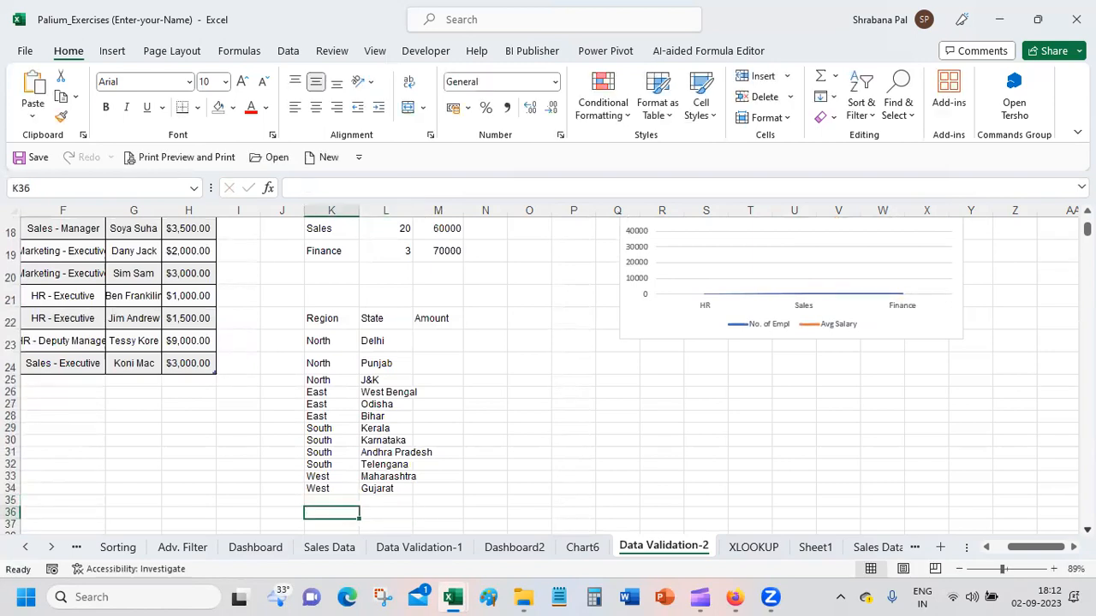
{"action": "left_click", "coordinate": [424, 346]}
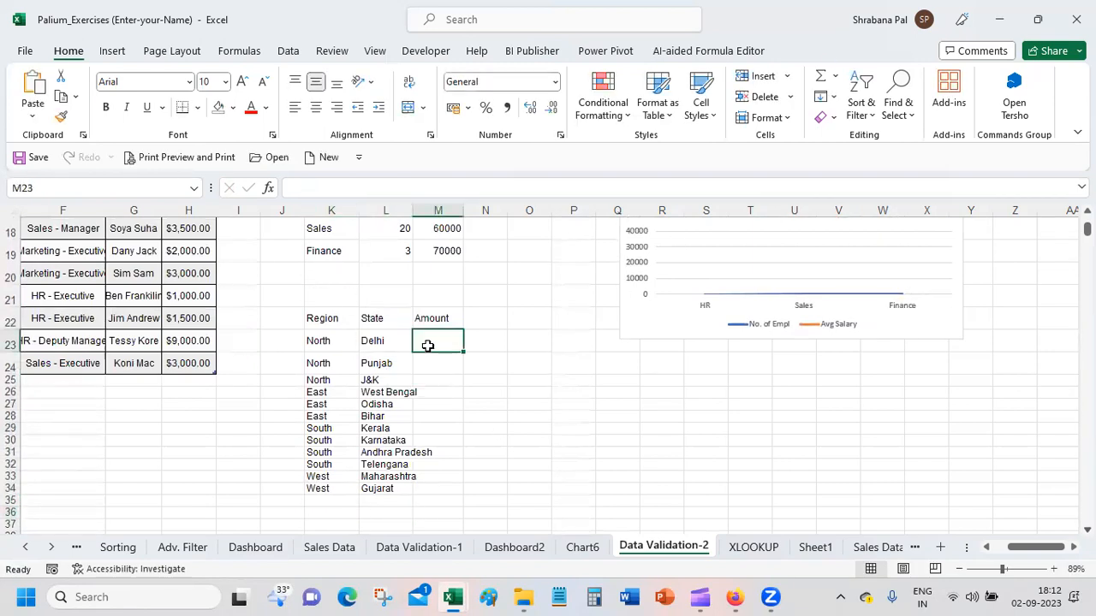
Step: Enter 10000 in M23 and fill the Amount column down to M34 with a linear series using step value 1000
{"action": "type", "text": "10000"}
{"action": "key", "text": "Return"}
{"action": "left_click_drag", "start_coordinate": [445, 343], "coordinate": [442, 489]}
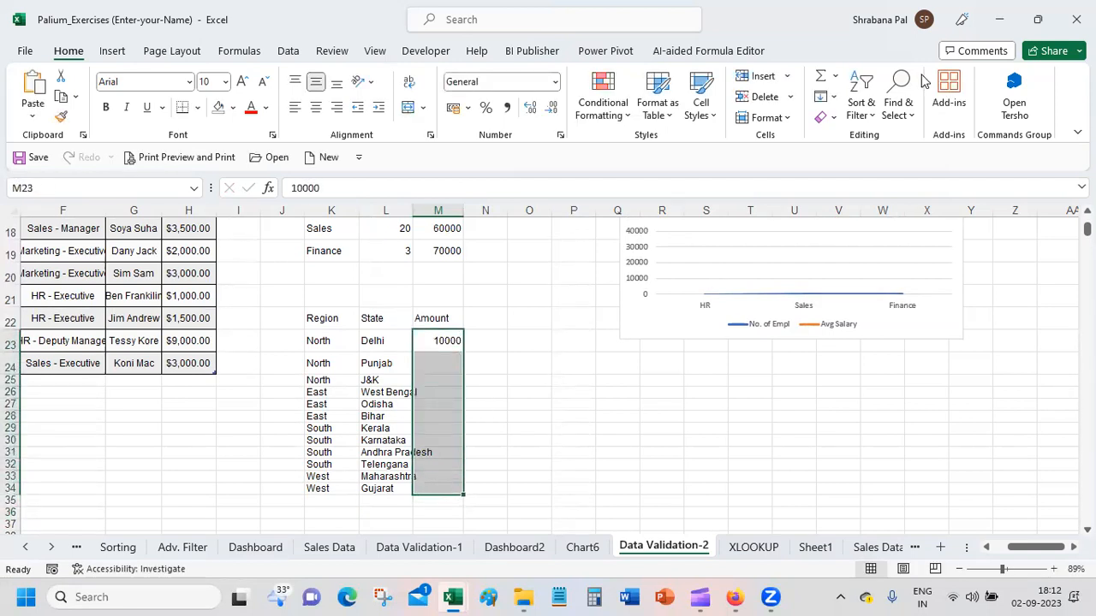
{"action": "left_click", "coordinate": [442, 368]}
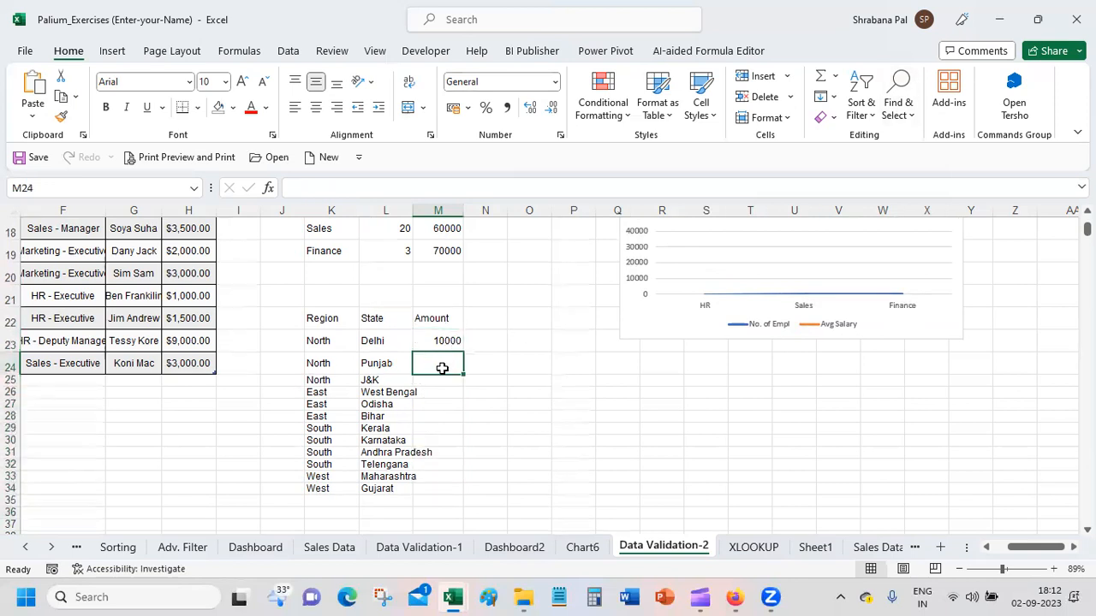
{"action": "left_click_drag", "start_coordinate": [447, 341], "coordinate": [442, 489]}
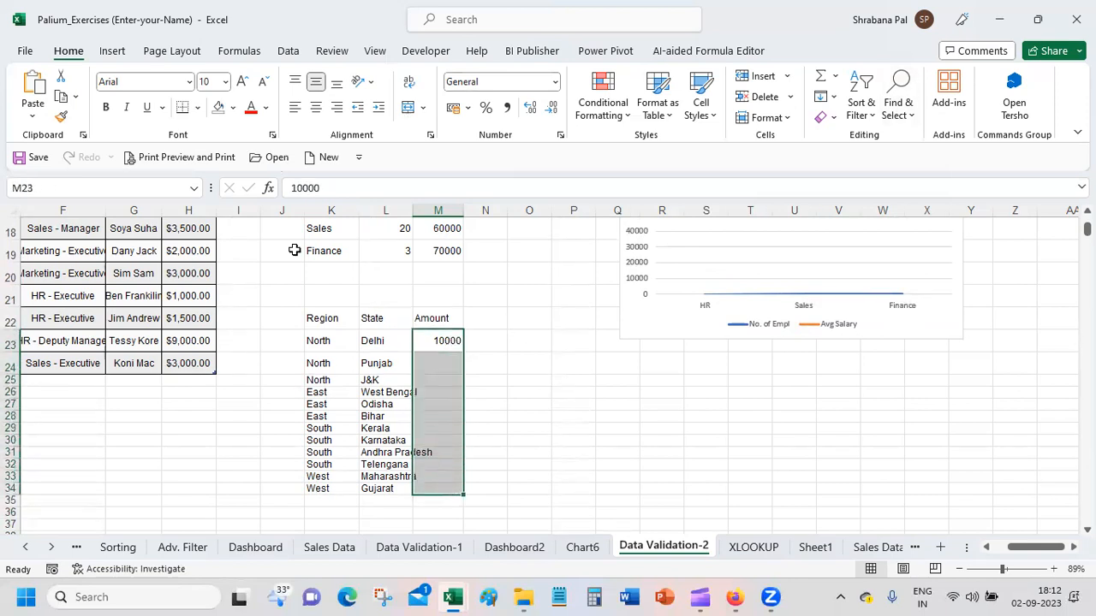
{"action": "left_click", "coordinate": [835, 98]}
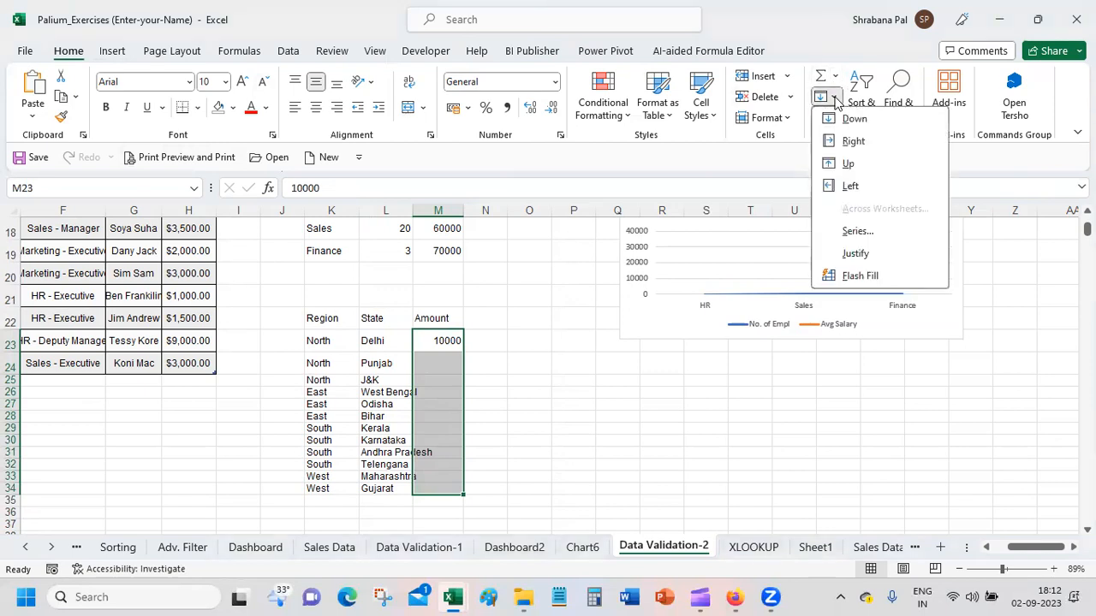
{"action": "left_click", "coordinate": [856, 231]}
{"action": "left_click", "coordinate": [107, 358]}
{"action": "type", "text": "000"}
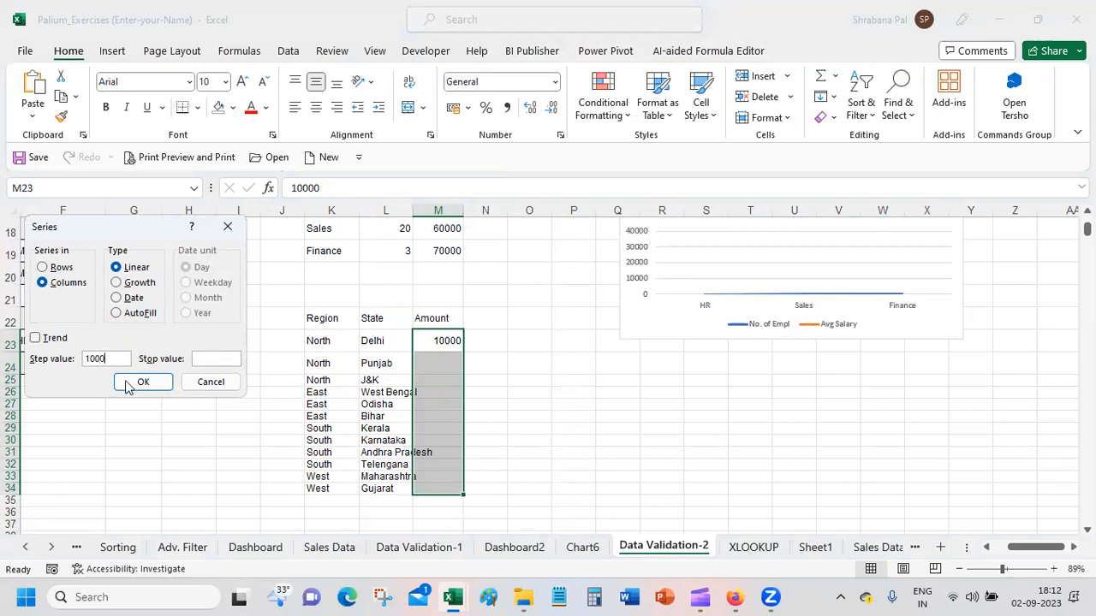
{"action": "left_click", "coordinate": [141, 382]}
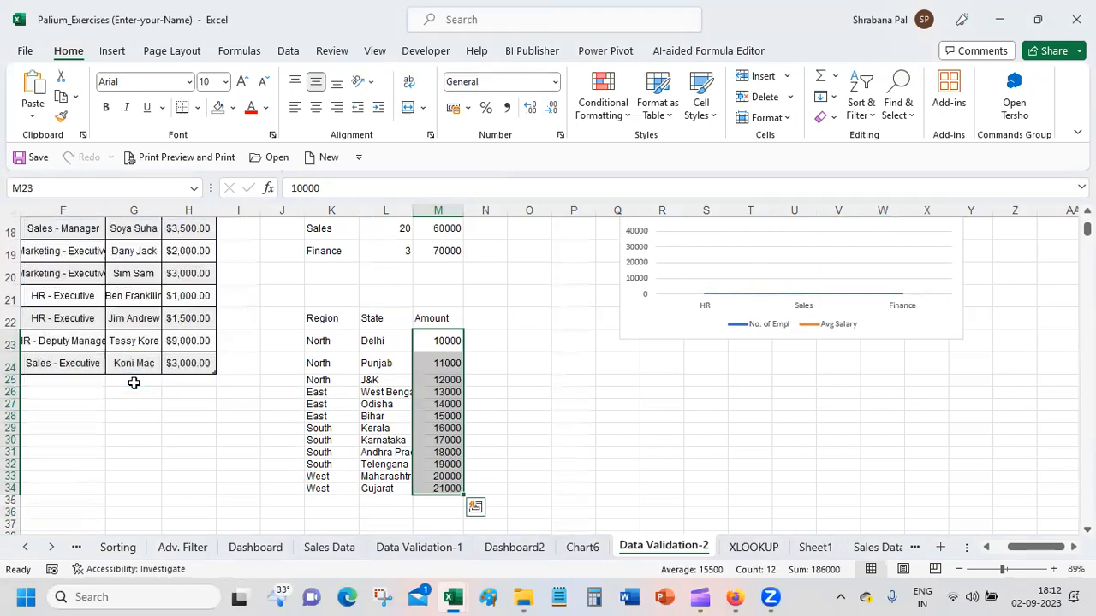
{"action": "left_click", "coordinate": [224, 462]}
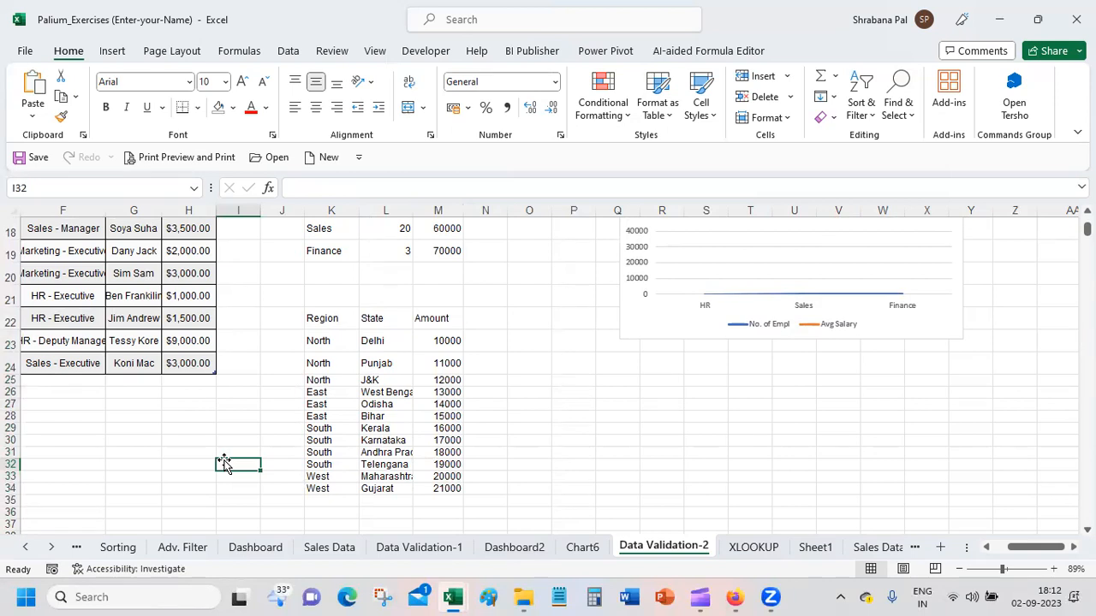
Step: Examine how the Region, State and Amount columns in K22 to M34 relate, including the states grouped under North
{"action": "mouse_move", "coordinate": [451, 597]}
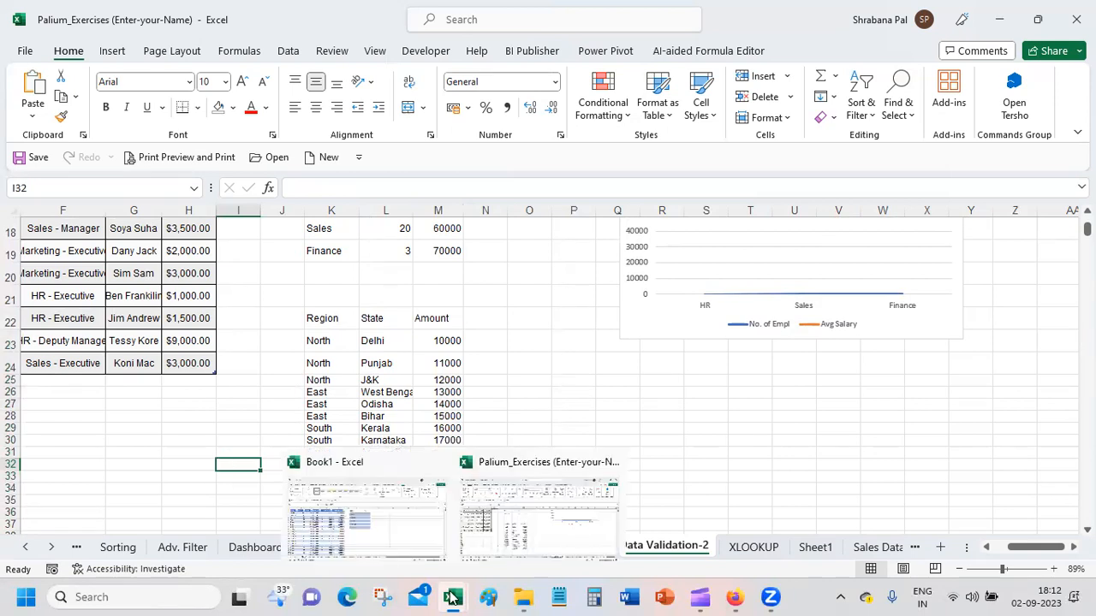
{"action": "left_click", "coordinate": [314, 317]}
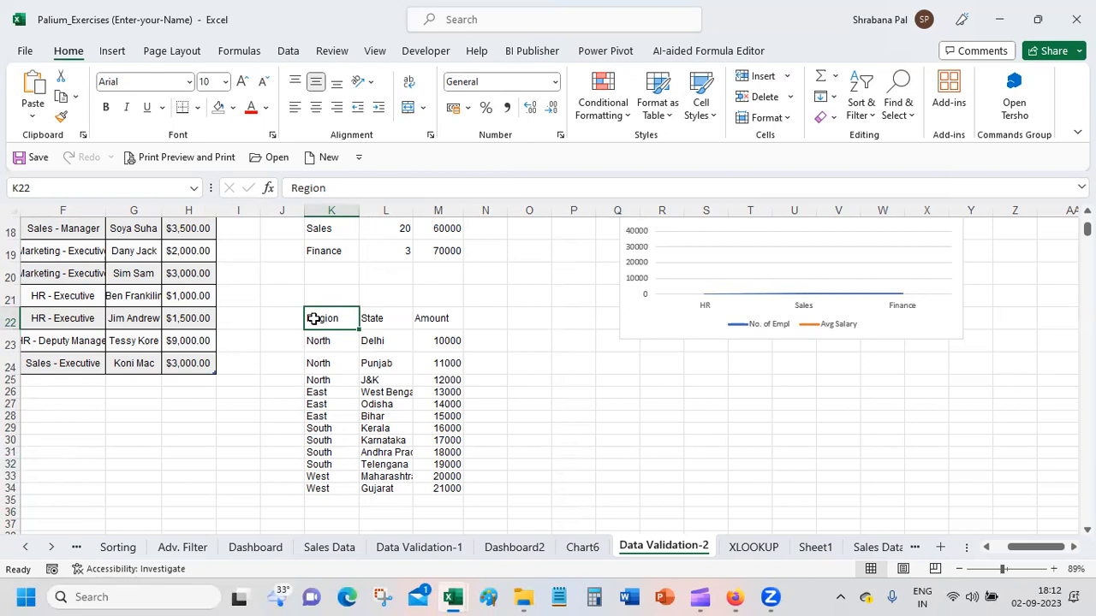
{"action": "left_click_drag", "start_coordinate": [314, 318], "coordinate": [423, 490]}
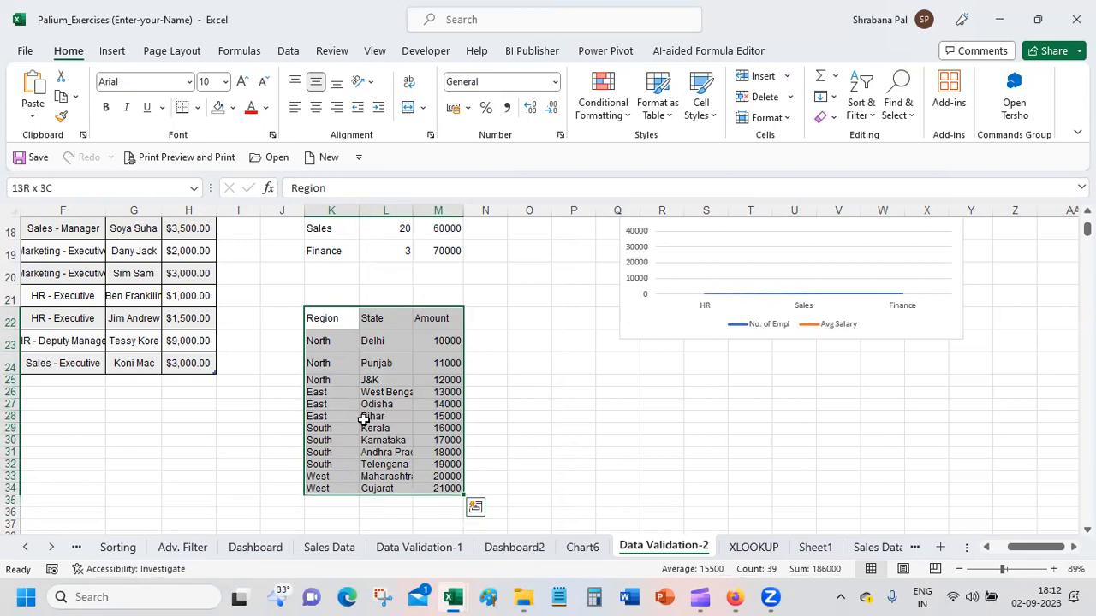
{"action": "left_click", "coordinate": [385, 319]}
{"action": "left_click_drag", "start_coordinate": [408, 411], "coordinate": [430, 485]}
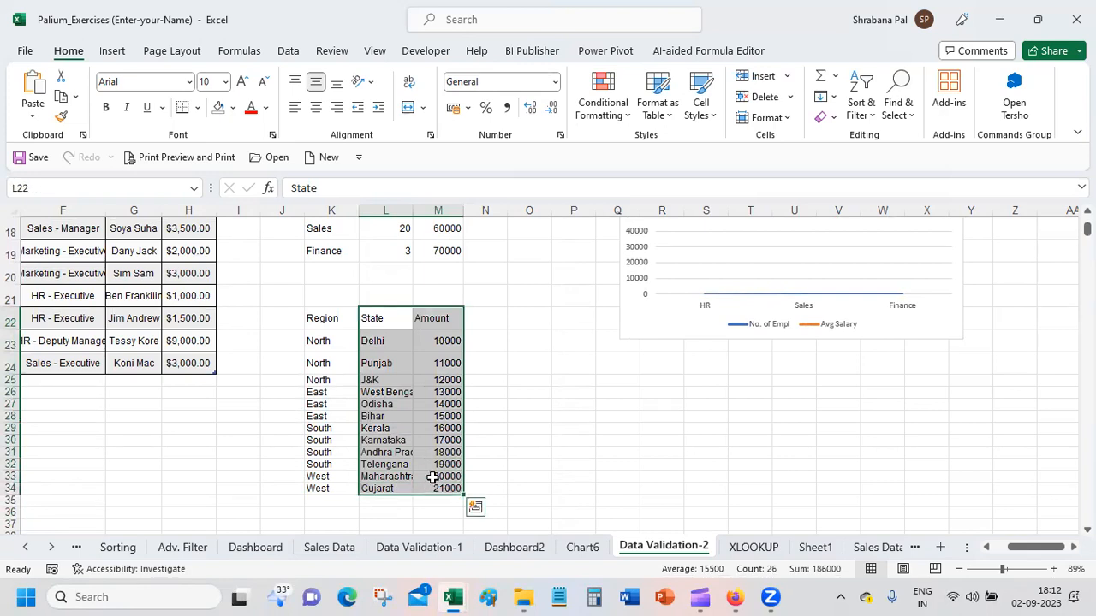
{"action": "left_click", "coordinate": [326, 316]}
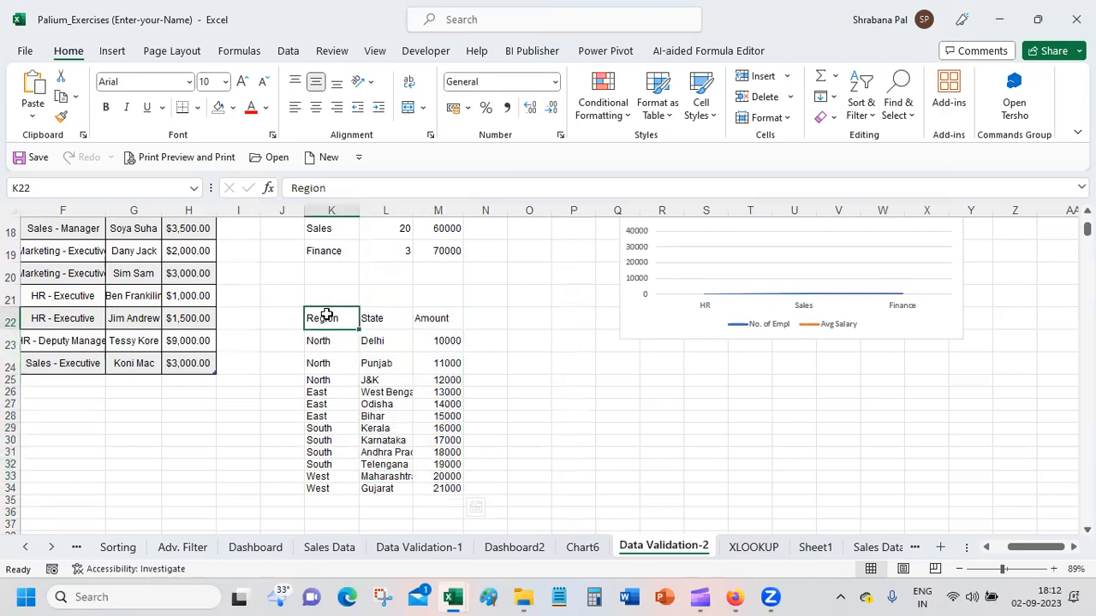
{"action": "left_click_drag", "start_coordinate": [326, 316], "coordinate": [402, 440]}
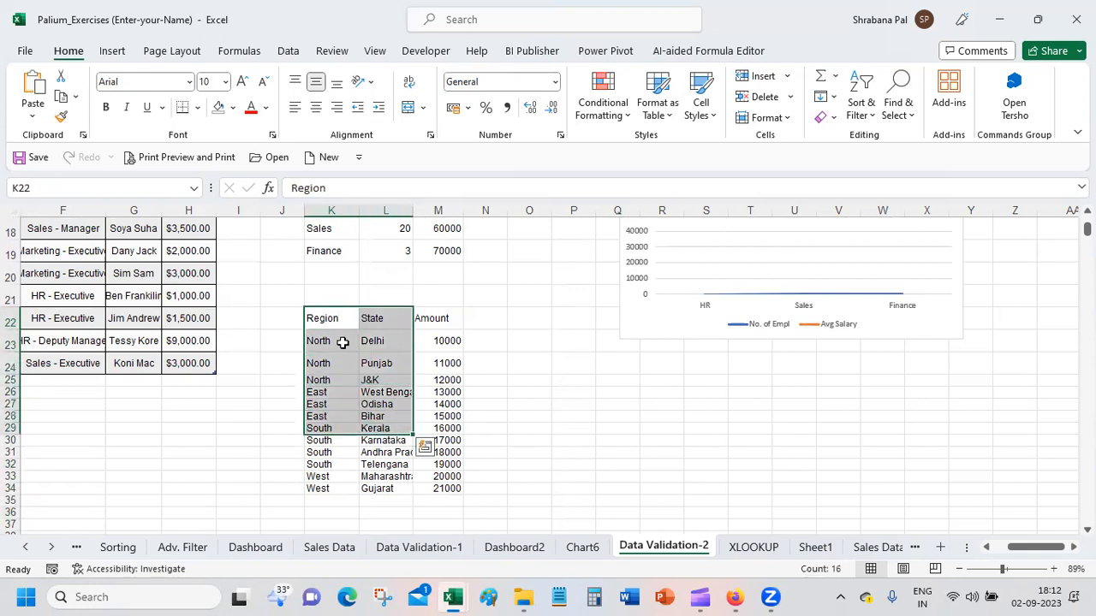
{"action": "left_click", "coordinate": [336, 345]}
{"action": "left_click_drag", "start_coordinate": [336, 345], "coordinate": [339, 379]}
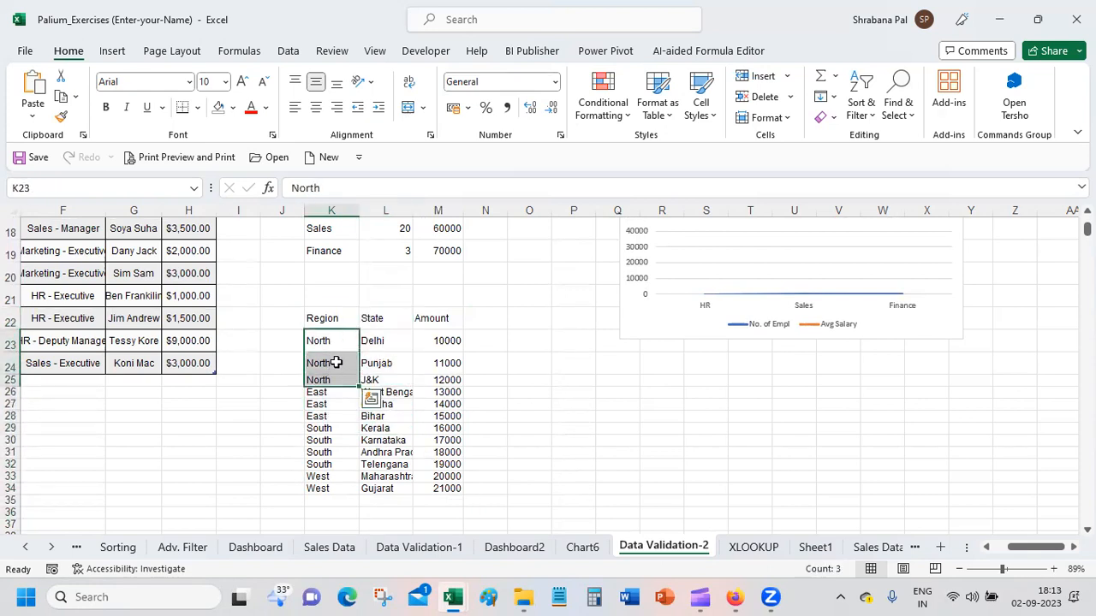
Step: Insert the recommended Sunburst chart from the Region, State and Amount table in K22 to M34 and place it beside the table
{"action": "left_click_drag", "start_coordinate": [328, 320], "coordinate": [438, 490]}
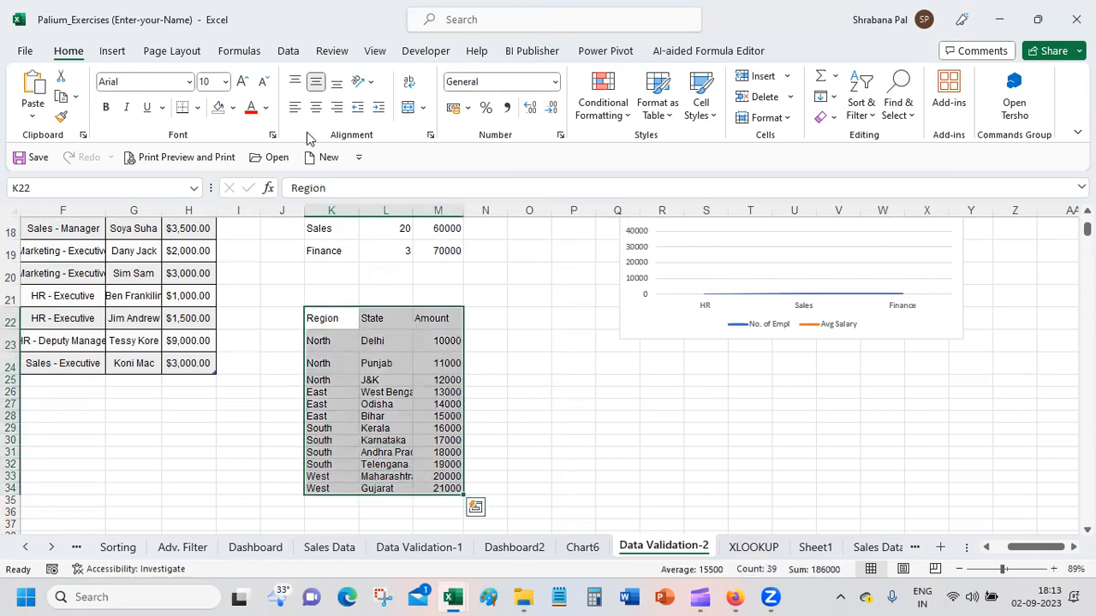
{"action": "left_click", "coordinate": [112, 52]}
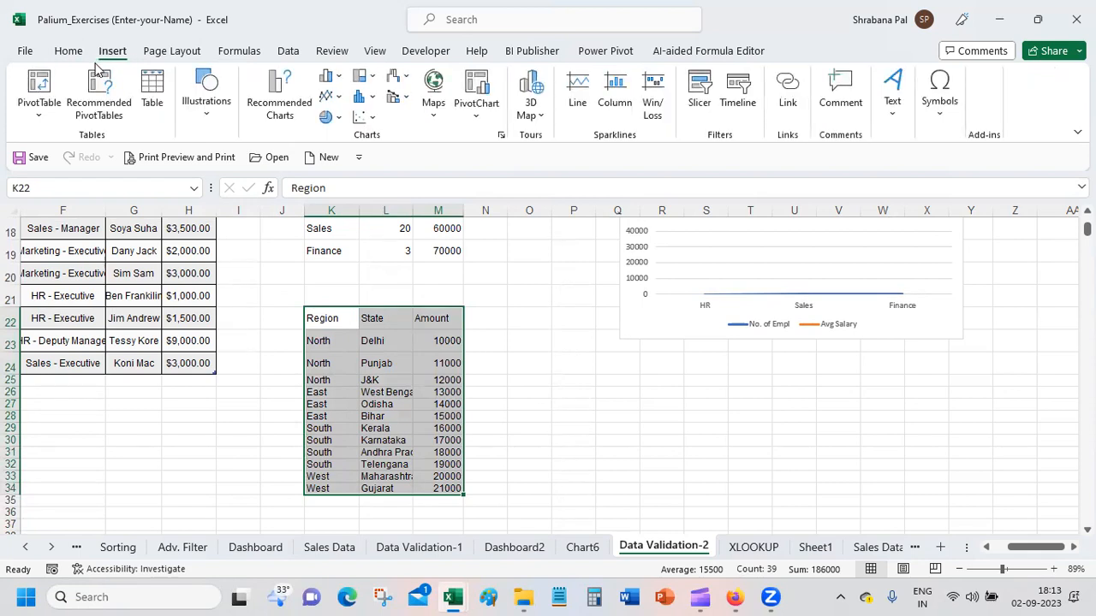
{"action": "left_click", "coordinate": [268, 109]}
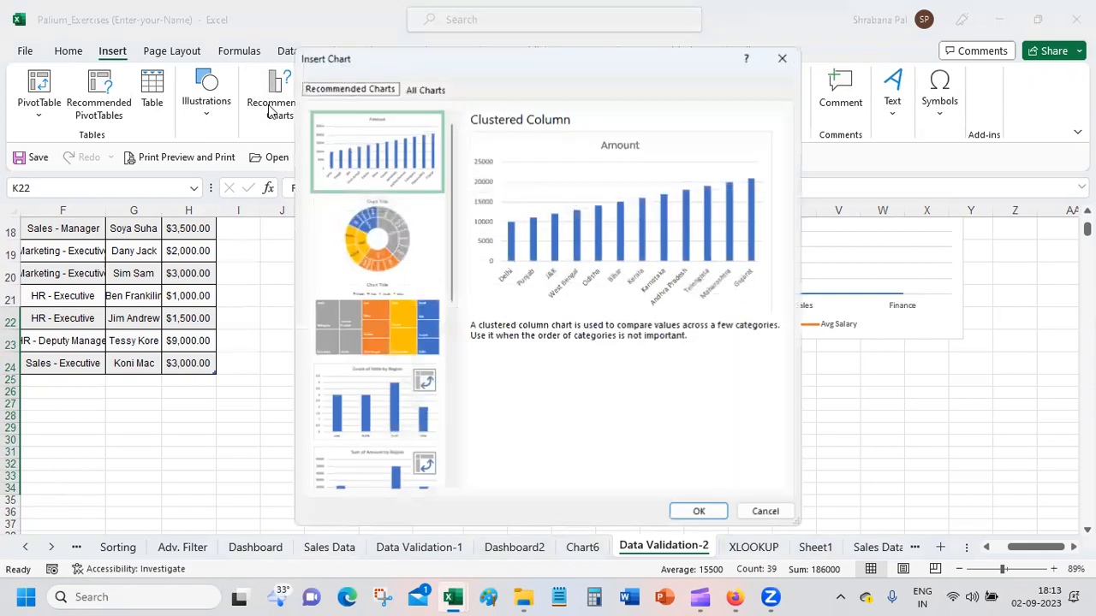
{"action": "left_click", "coordinate": [390, 240]}
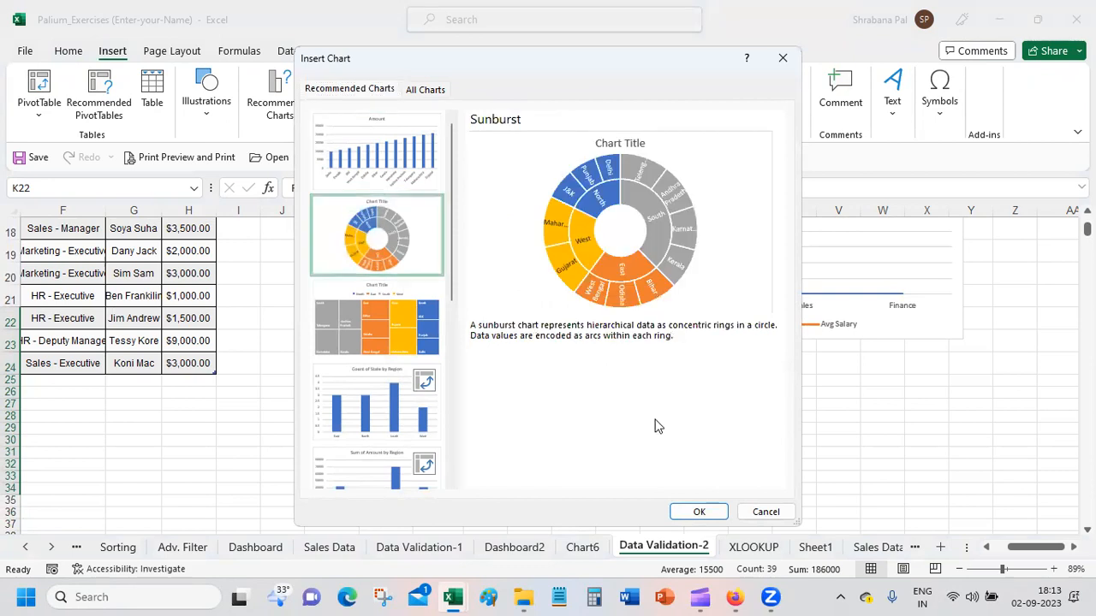
{"action": "left_click", "coordinate": [692, 512]}
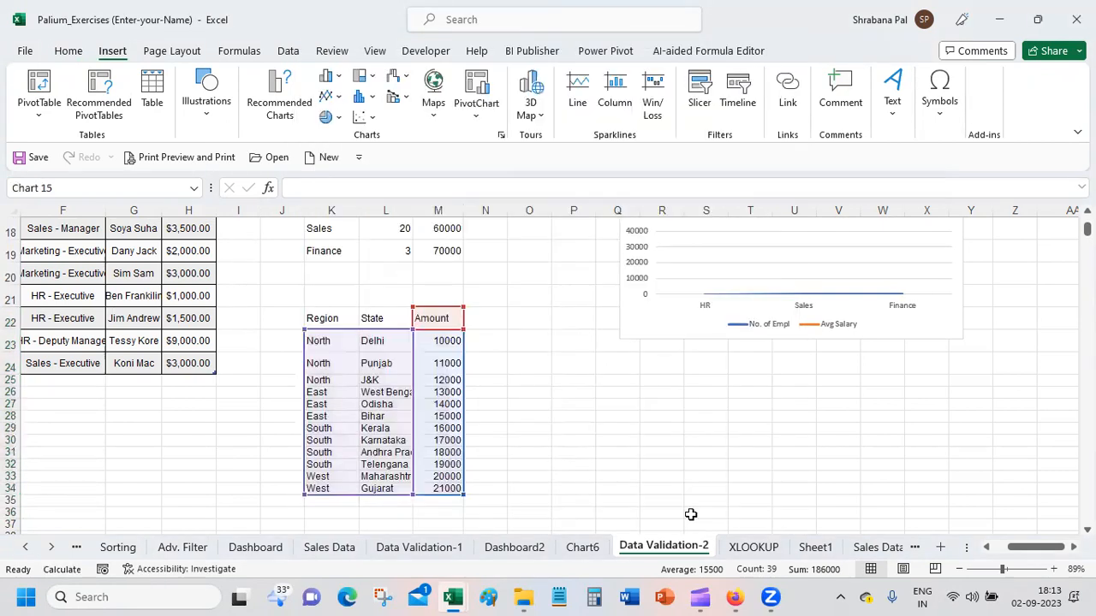
{"action": "left_click_drag", "start_coordinate": [636, 276], "coordinate": [774, 298]}
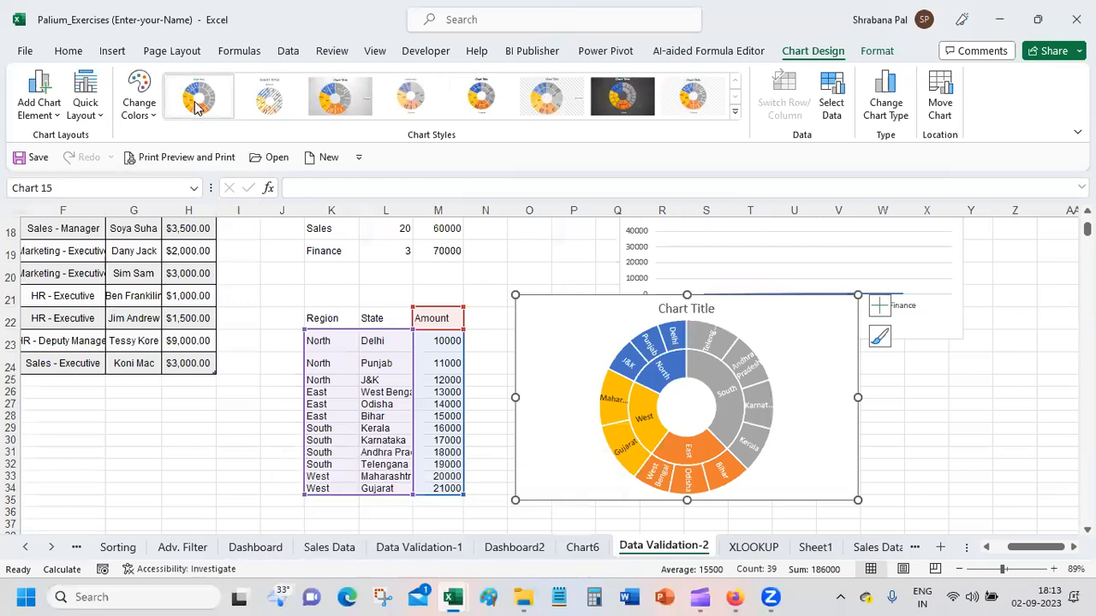
Step: Turn the sunburst chart's legend on and off again
{"action": "left_click", "coordinate": [876, 309]}
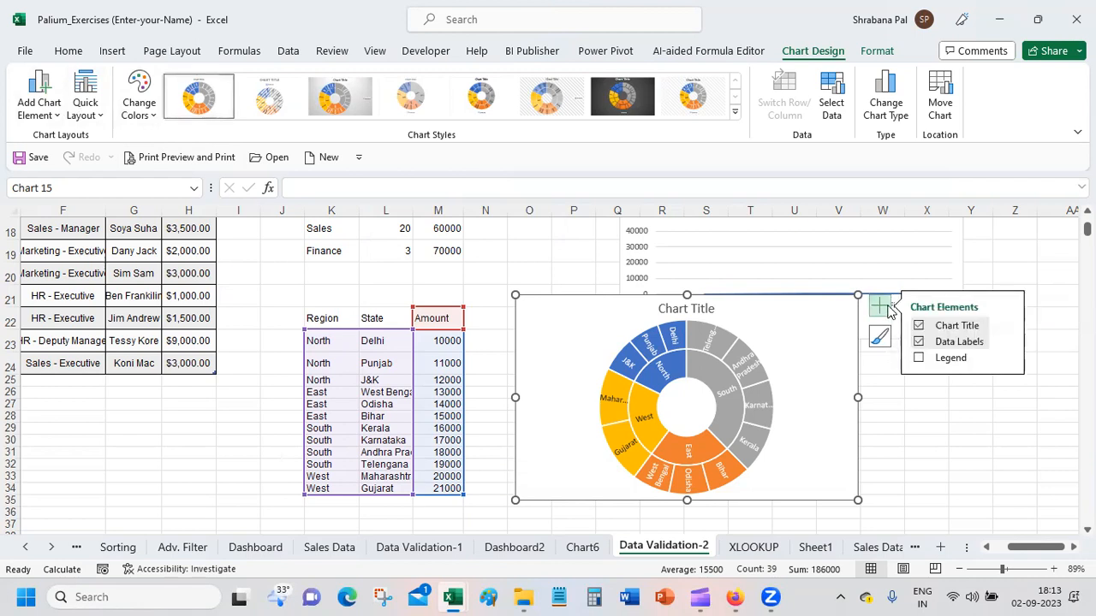
{"action": "left_click", "coordinate": [920, 359]}
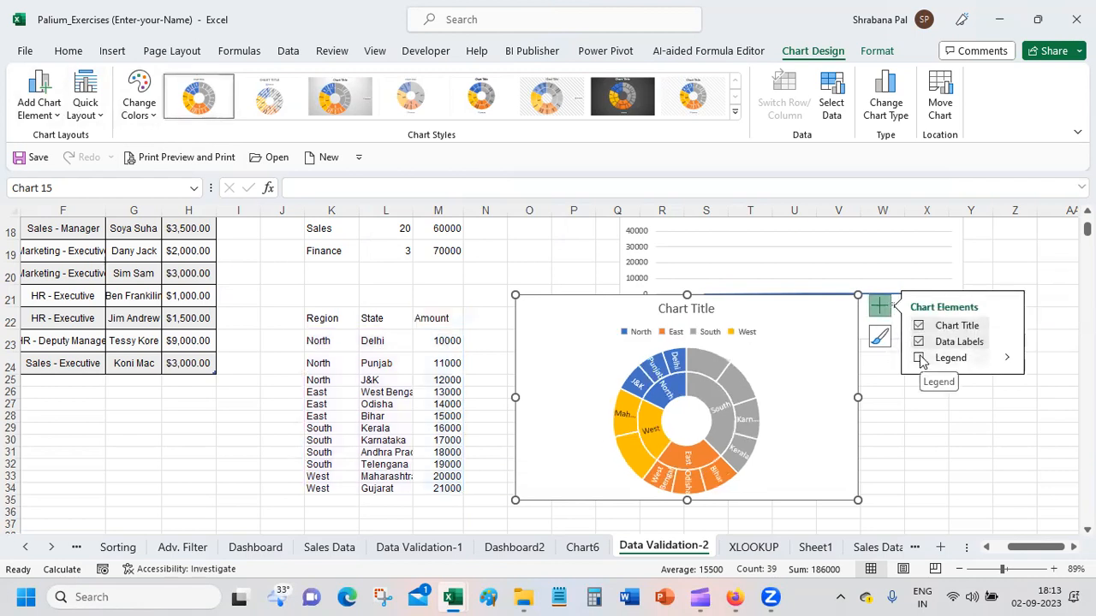
{"action": "left_click", "coordinate": [920, 358]}
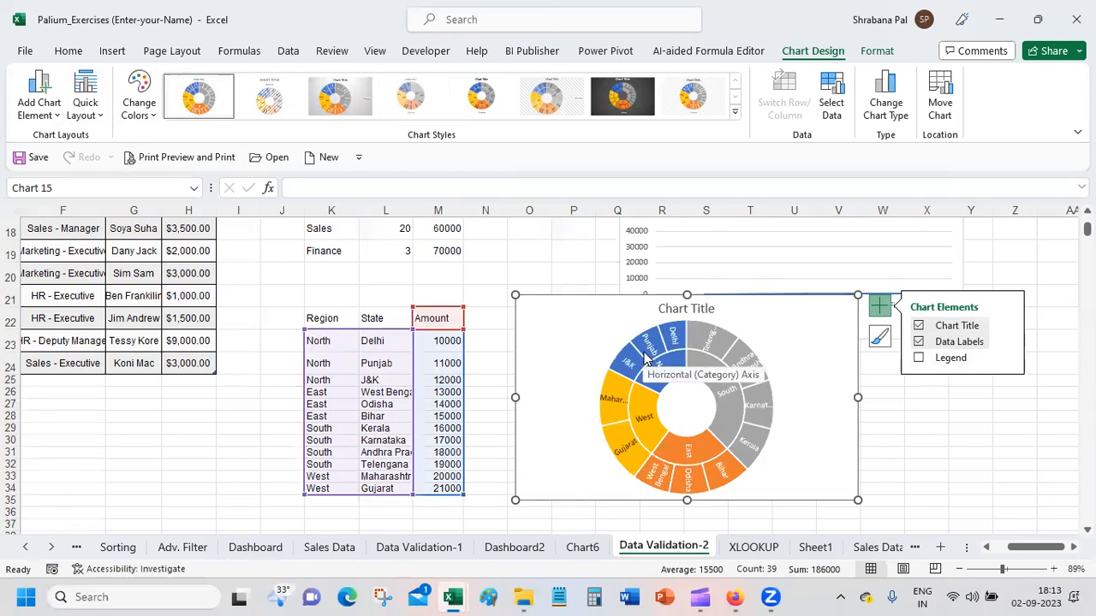
Step: Enlarge the sunburst chart and apply the quick layout with a title, a legend above the plot and amounts in the state labels
{"action": "left_click_drag", "start_coordinate": [853, 498], "coordinate": [885, 523]}
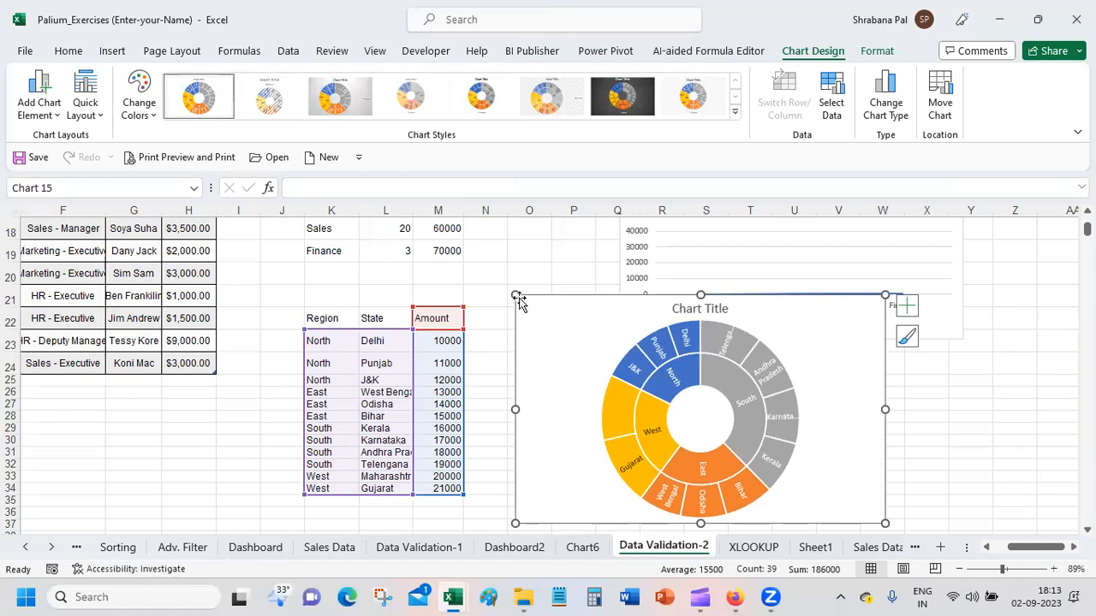
{"action": "left_click_drag", "start_coordinate": [515, 295], "coordinate": [489, 236]}
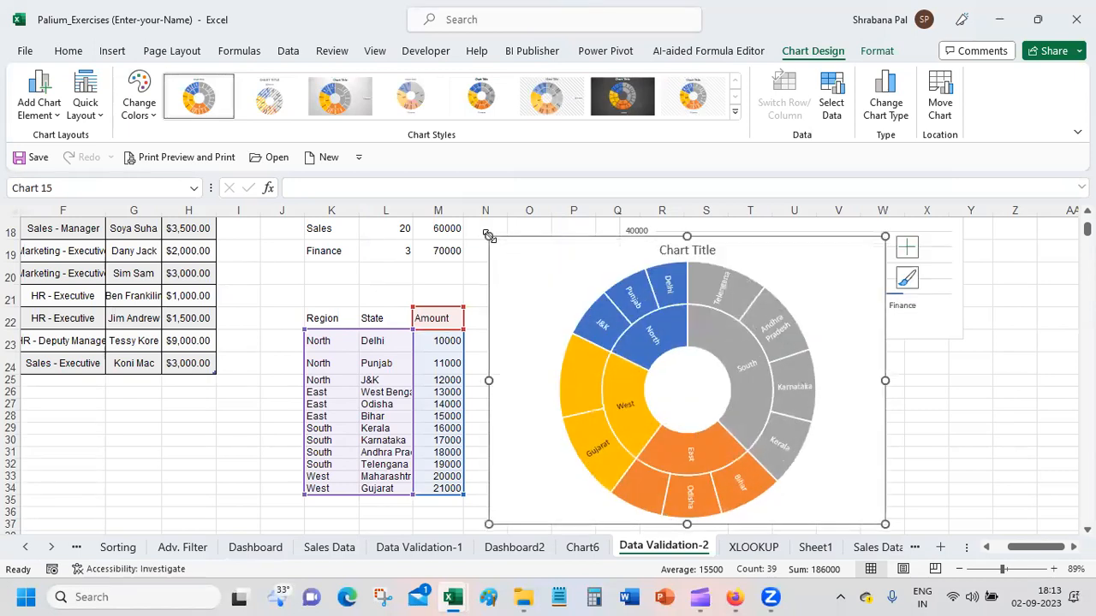
{"action": "left_click", "coordinate": [907, 249]}
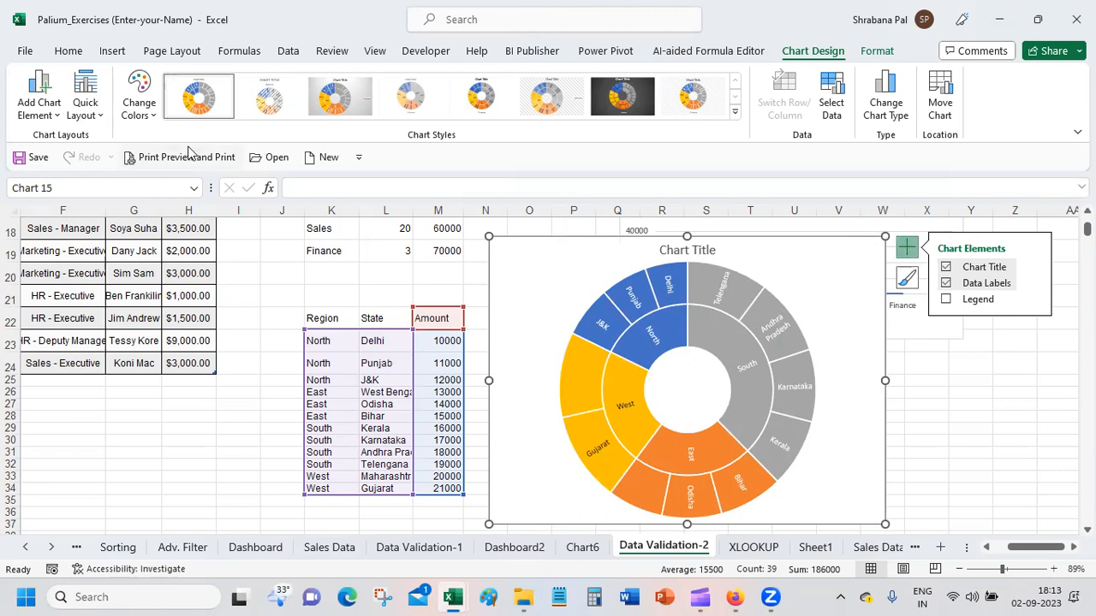
{"action": "left_click", "coordinate": [38, 110]}
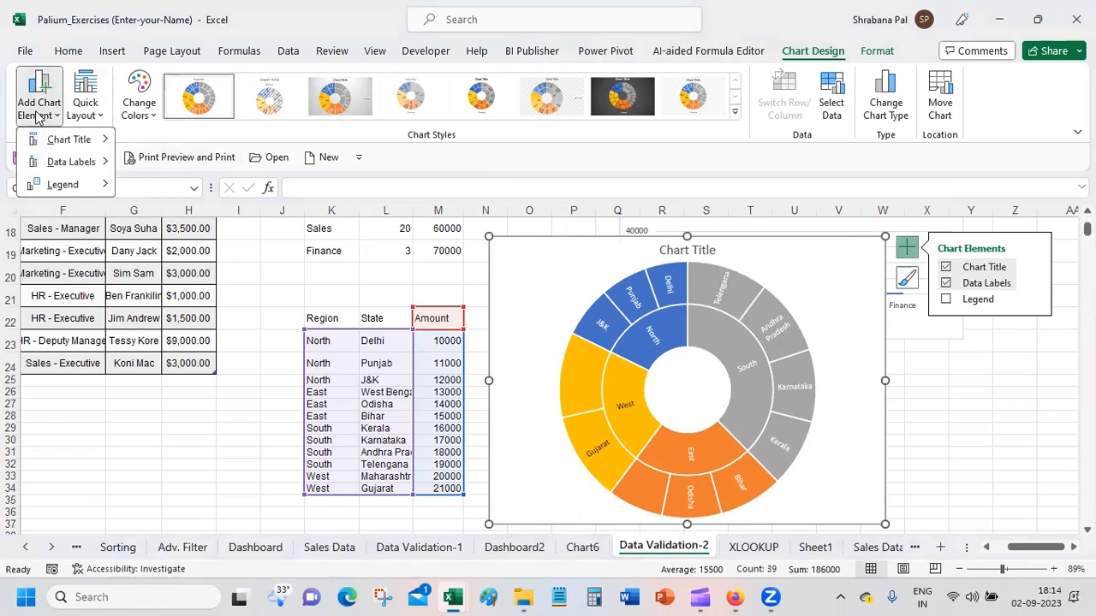
{"action": "left_click", "coordinate": [85, 108]}
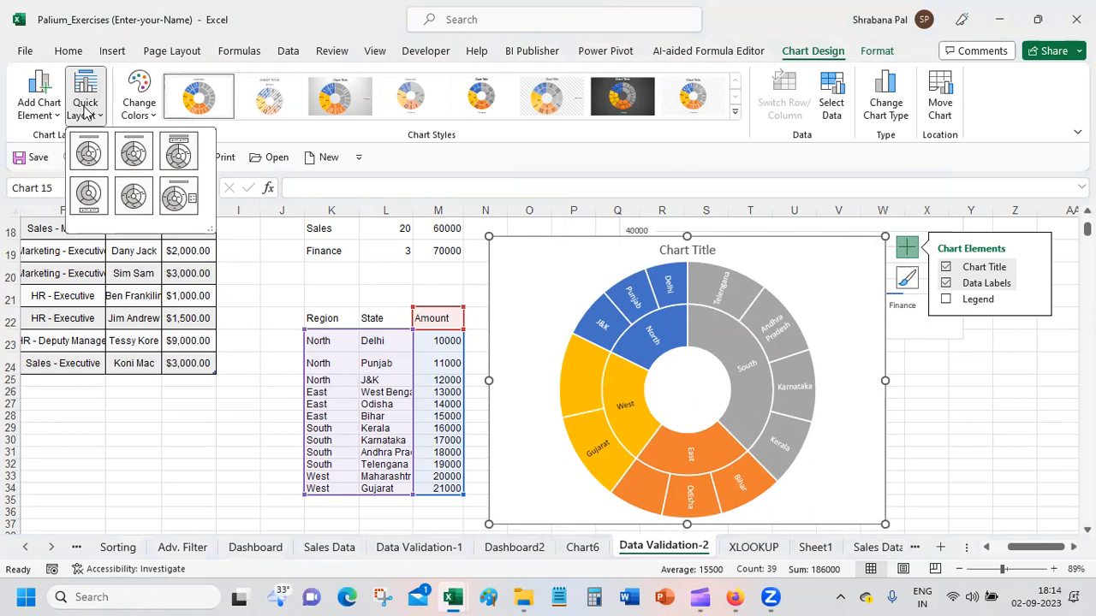
{"action": "left_click", "coordinate": [175, 156]}
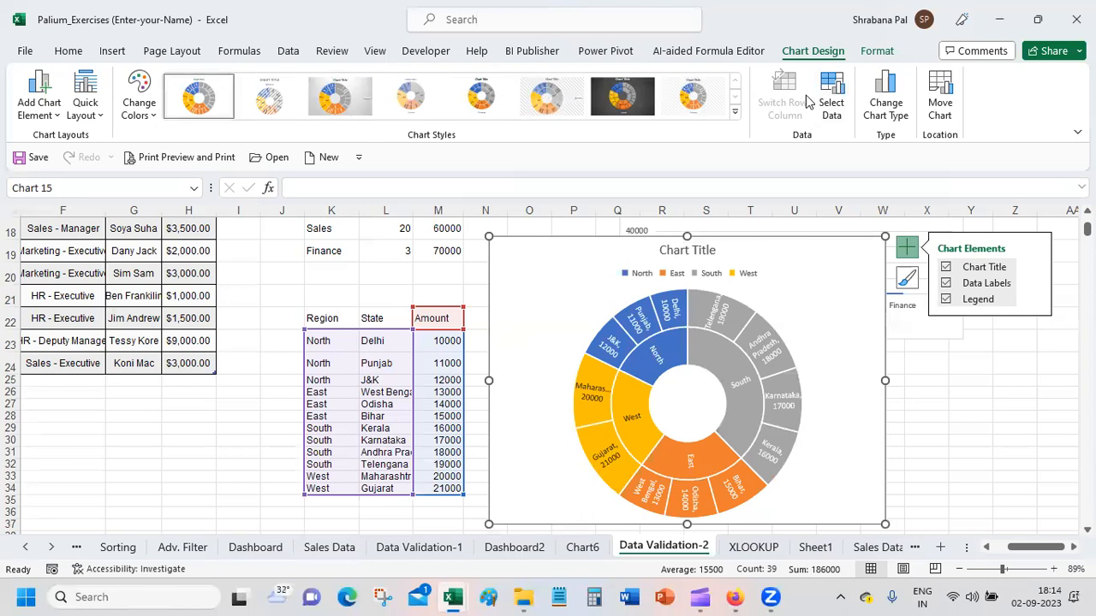
Step: Change the type of the sunburst chart to Treemap
{"action": "left_click", "coordinate": [885, 105]}
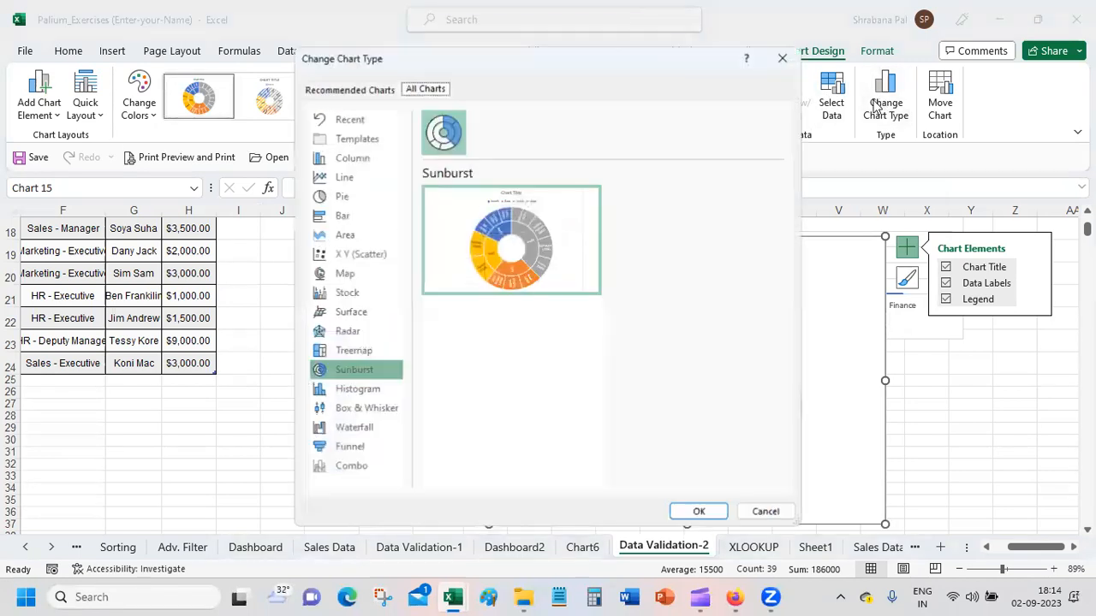
{"action": "left_click", "coordinate": [367, 352]}
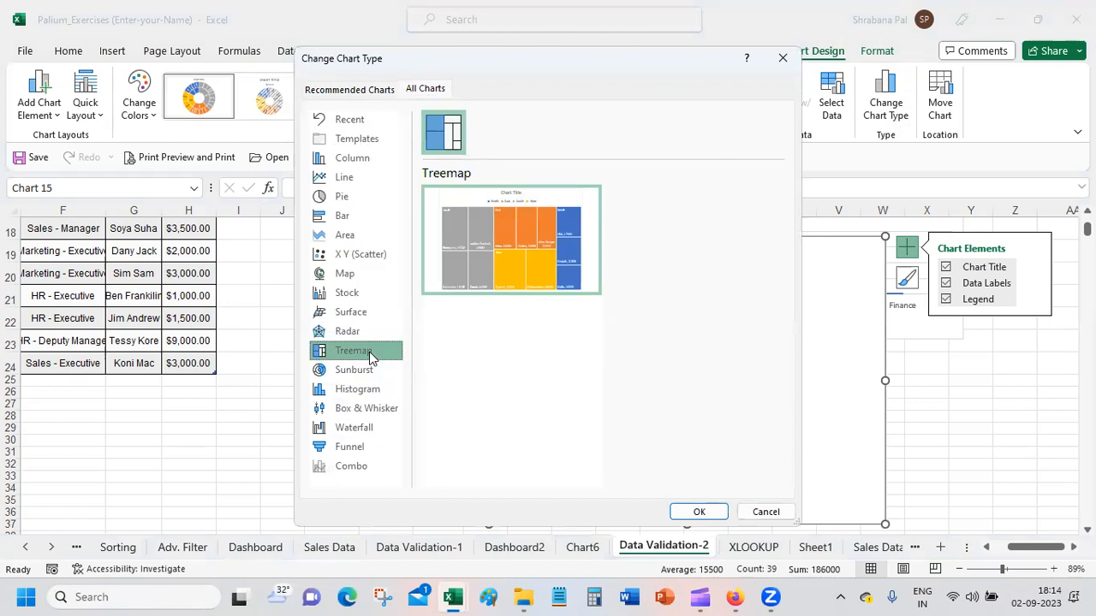
{"action": "left_click", "coordinate": [699, 512]}
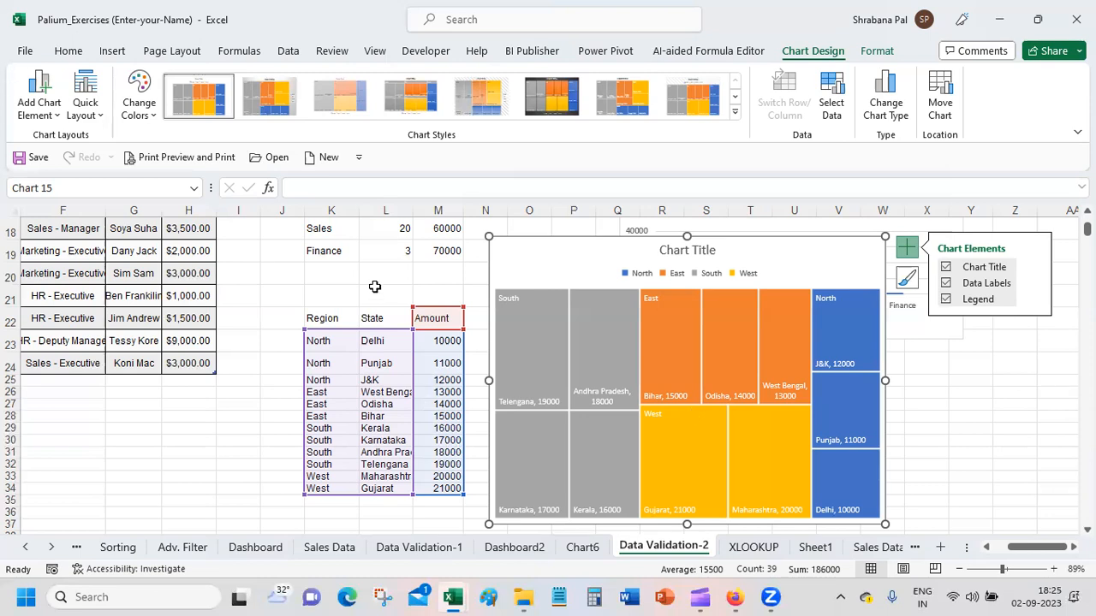
Step: Preview the Area chart types, including 3-D Stacked Area and 3-D Area, as alternatives for the treemap chart
{"action": "mouse_move", "coordinate": [576, 411]}
{"action": "left_click", "coordinate": [886, 105]}
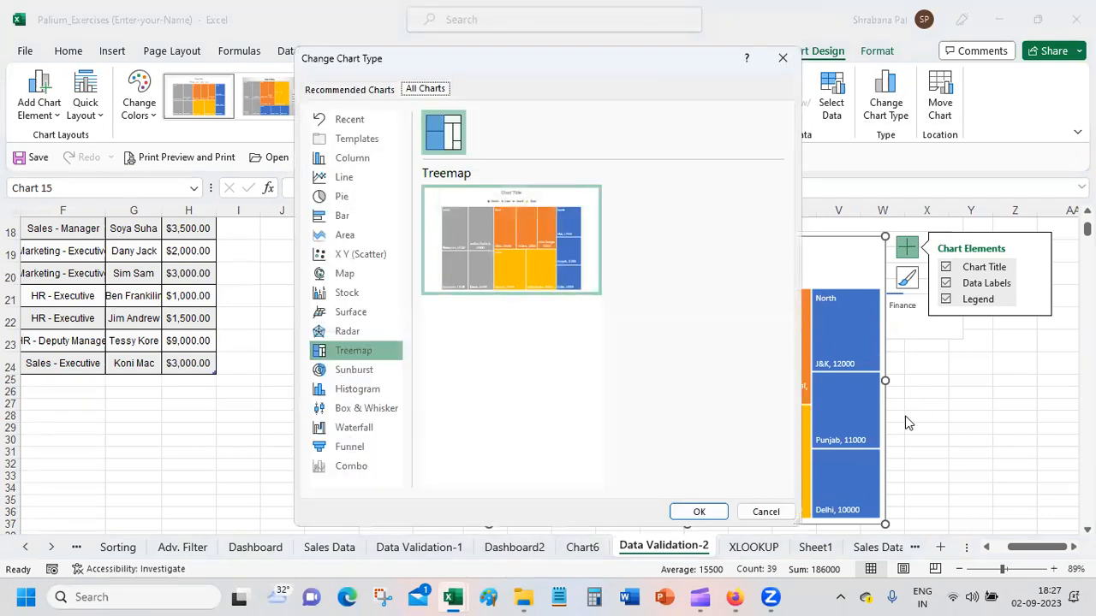
{"action": "left_click", "coordinate": [376, 219]}
{"action": "left_click", "coordinate": [377, 237]}
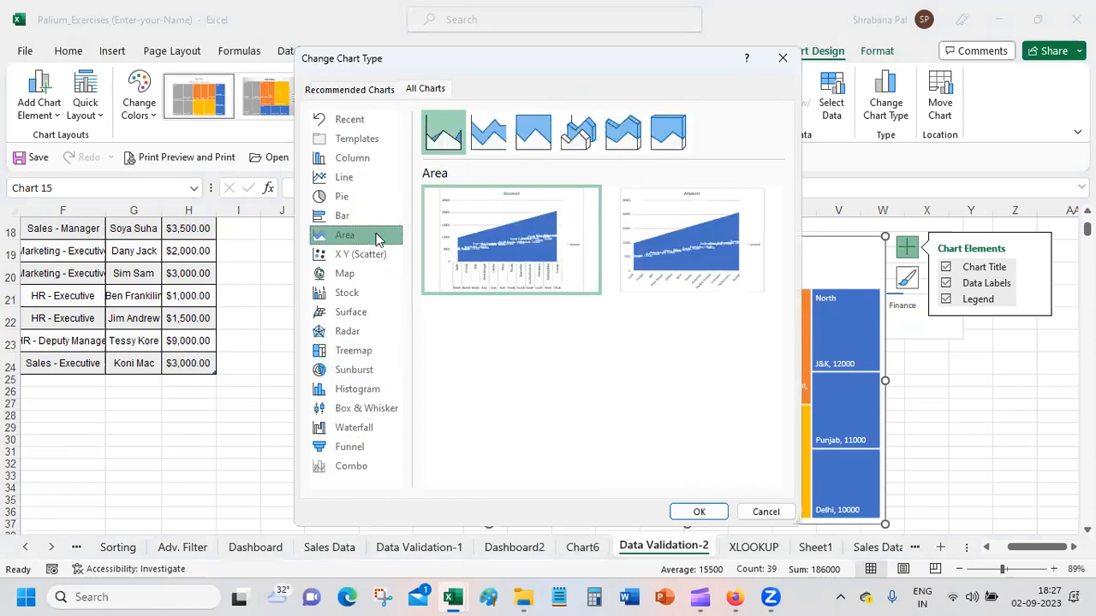
{"action": "left_click", "coordinate": [620, 141]}
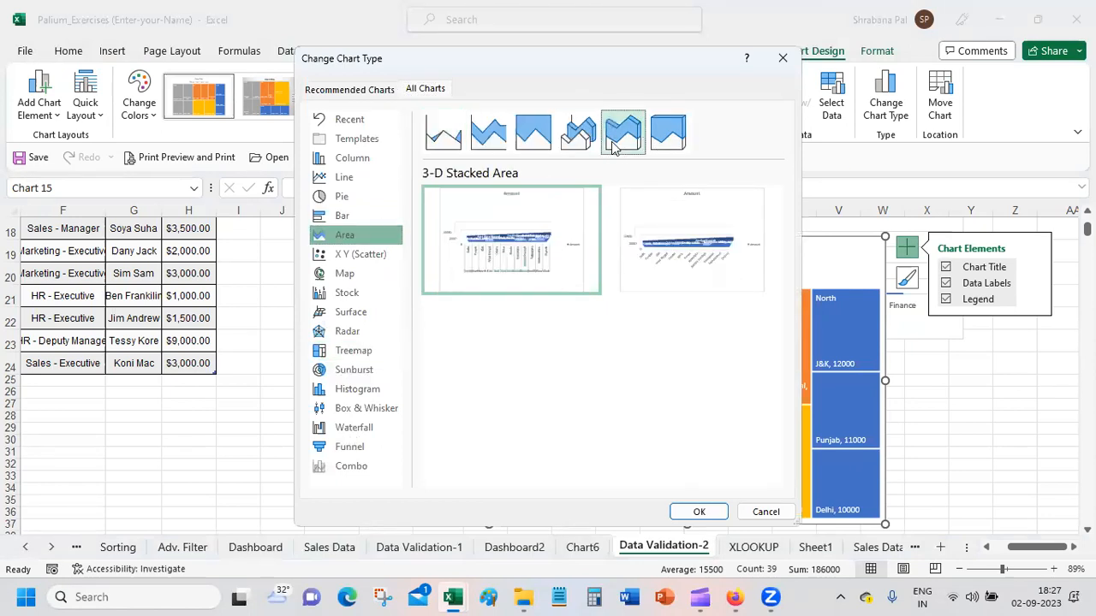
{"action": "left_click", "coordinate": [578, 144]}
{"action": "mouse_move", "coordinate": [530, 244]}
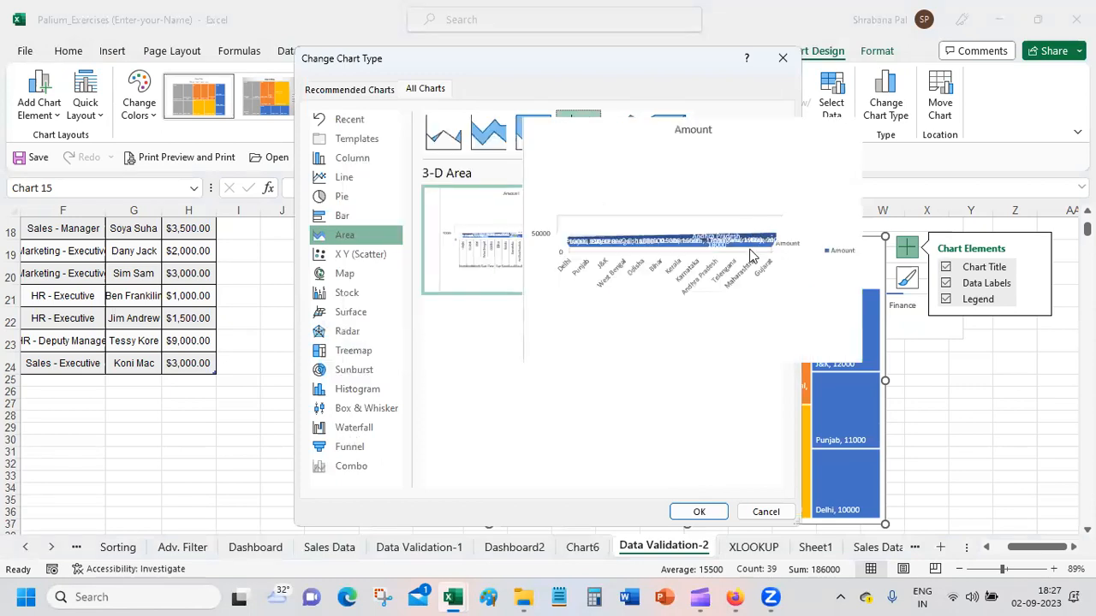
{"action": "mouse_move", "coordinate": [725, 244]}
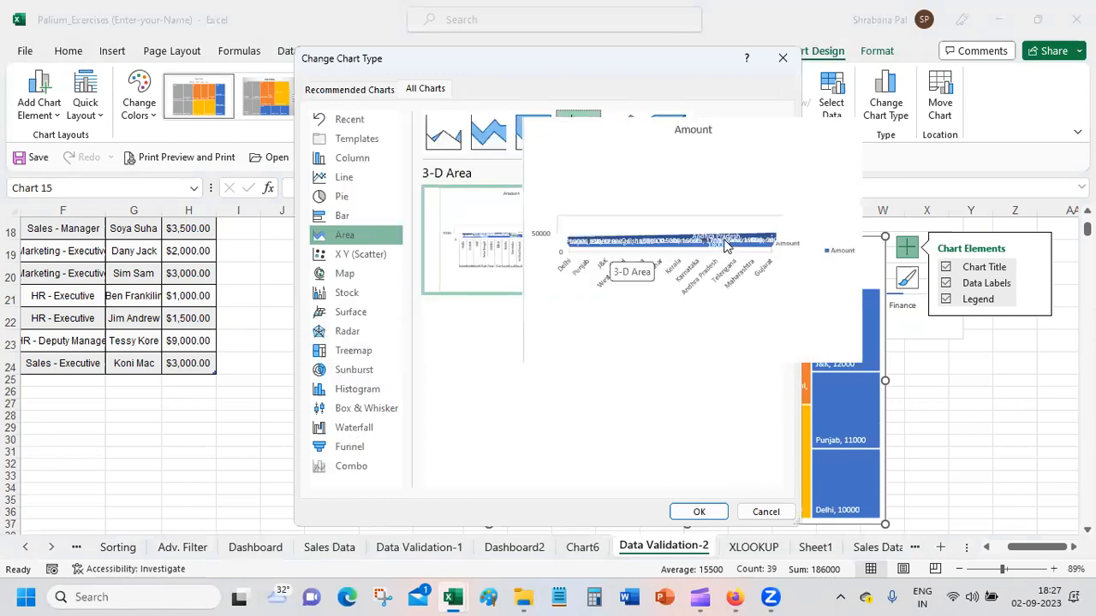
Step: Preview the X Y (Scatter) chart types for the treemap data, including Scatter with Smooth Lines, Bubble and 3-D Bubble
{"action": "left_click", "coordinate": [369, 255]}
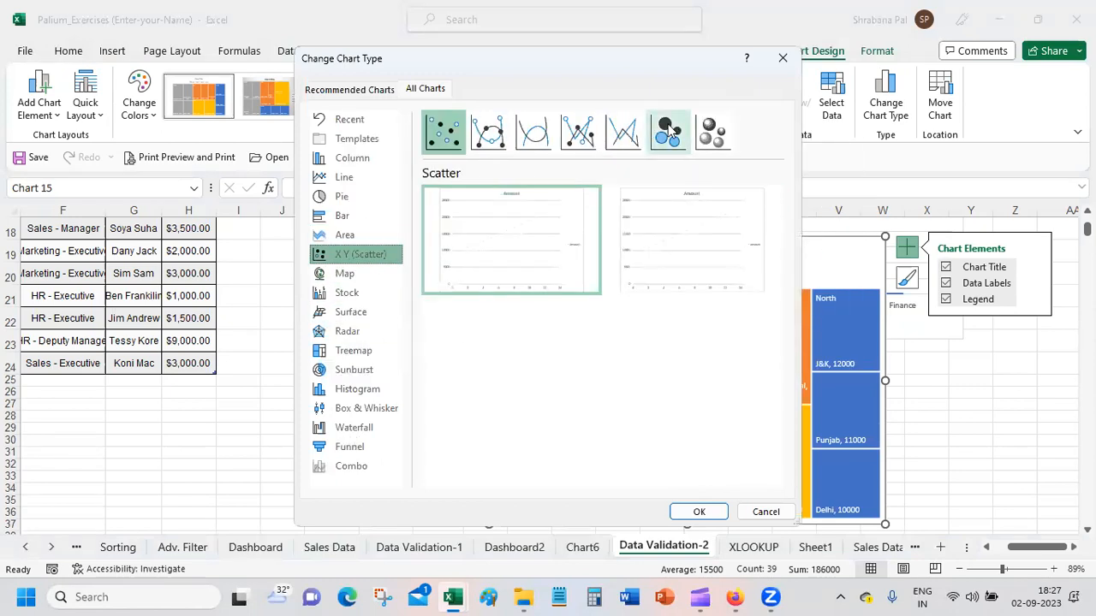
{"action": "left_click", "coordinate": [578, 131]}
{"action": "left_click", "coordinate": [532, 133]}
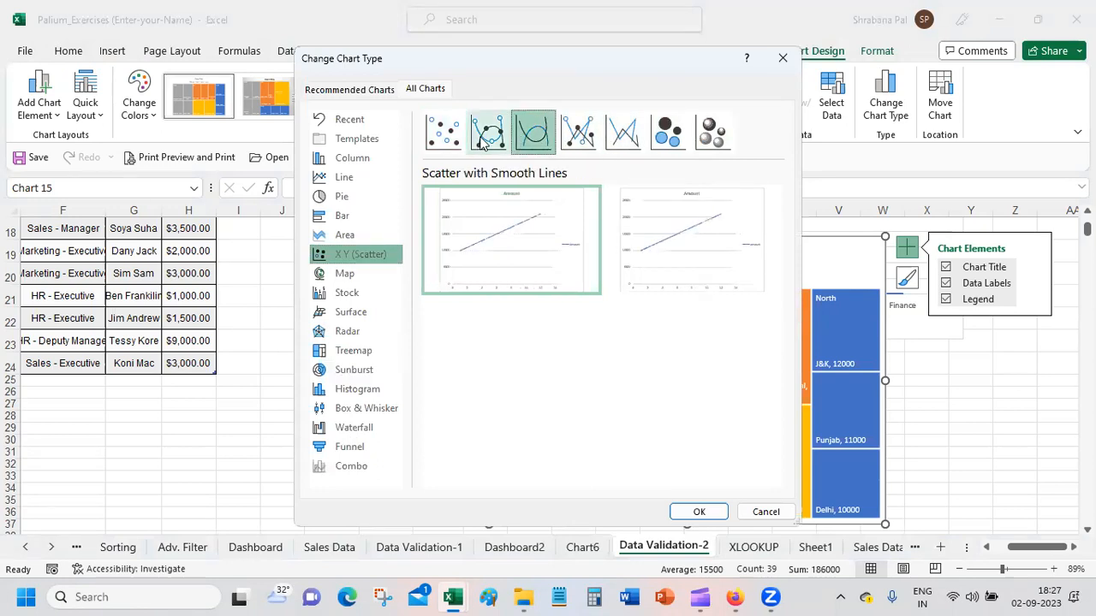
{"action": "left_click", "coordinate": [486, 134]}
{"action": "left_click", "coordinate": [442, 132]}
{"action": "left_click", "coordinate": [676, 136]}
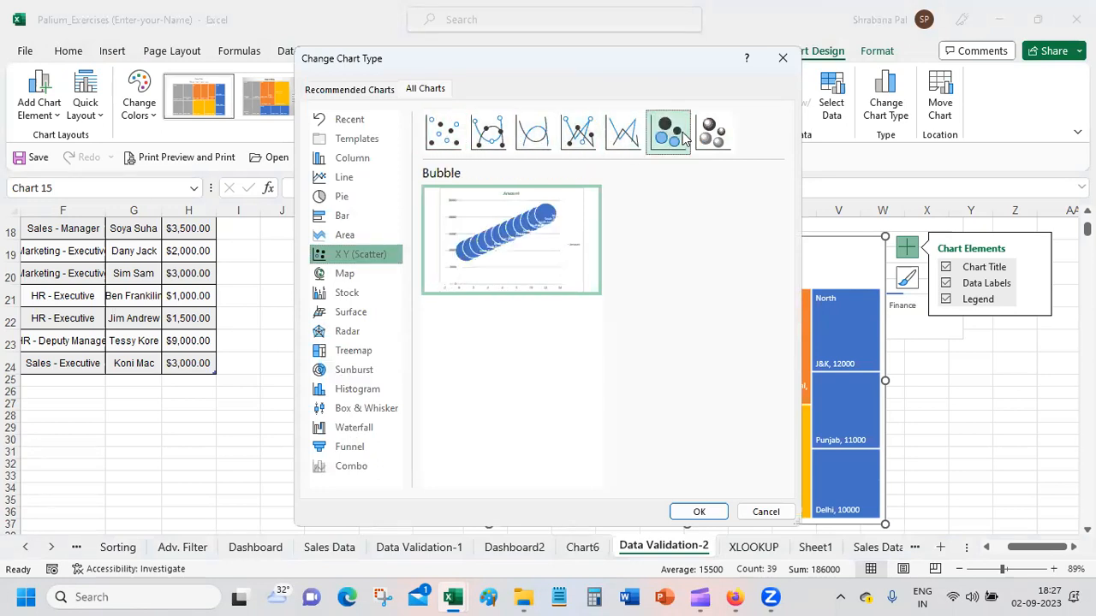
{"action": "left_click", "coordinate": [729, 140]}
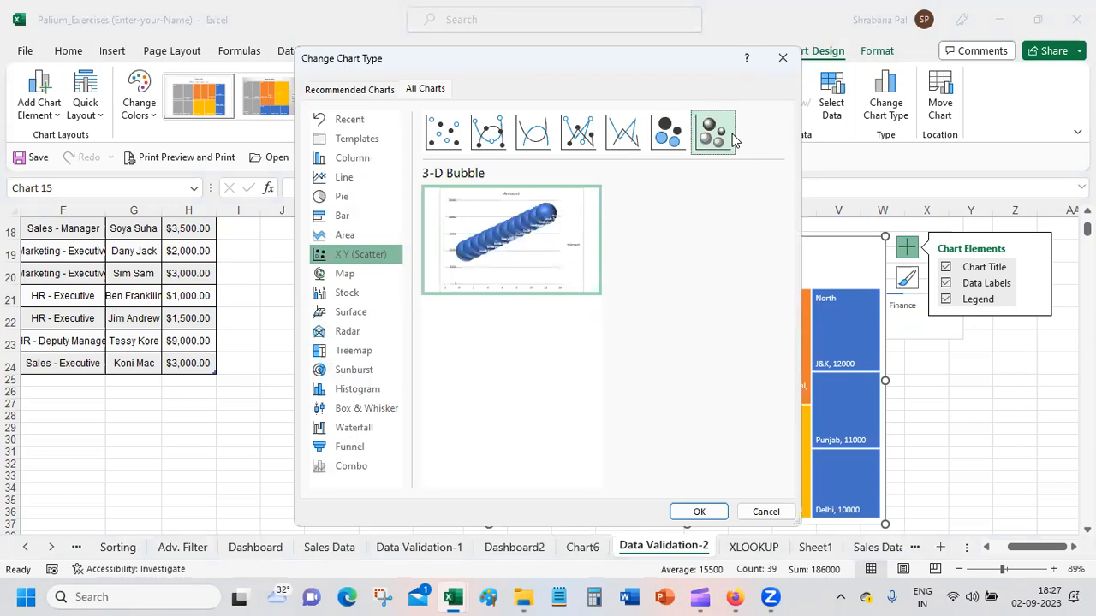
Step: Try changing the treemap chart to a Filled Map, and undo the chart changes back to before the chart was inserted
{"action": "left_click", "coordinate": [385, 281]}
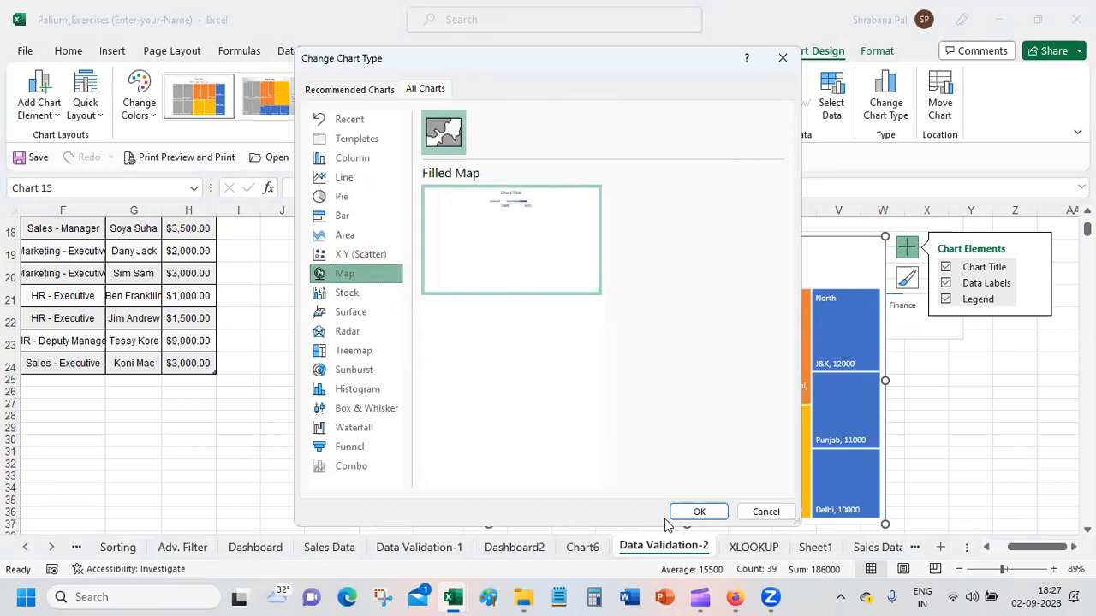
{"action": "left_click", "coordinate": [696, 512]}
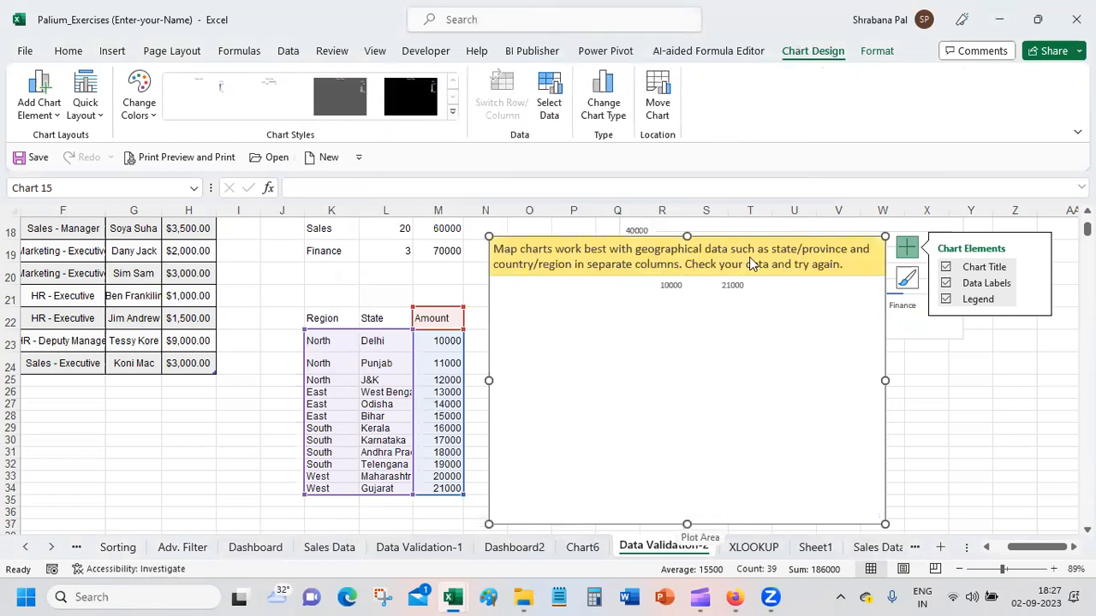
{"action": "key", "text": "ctrl+z"}
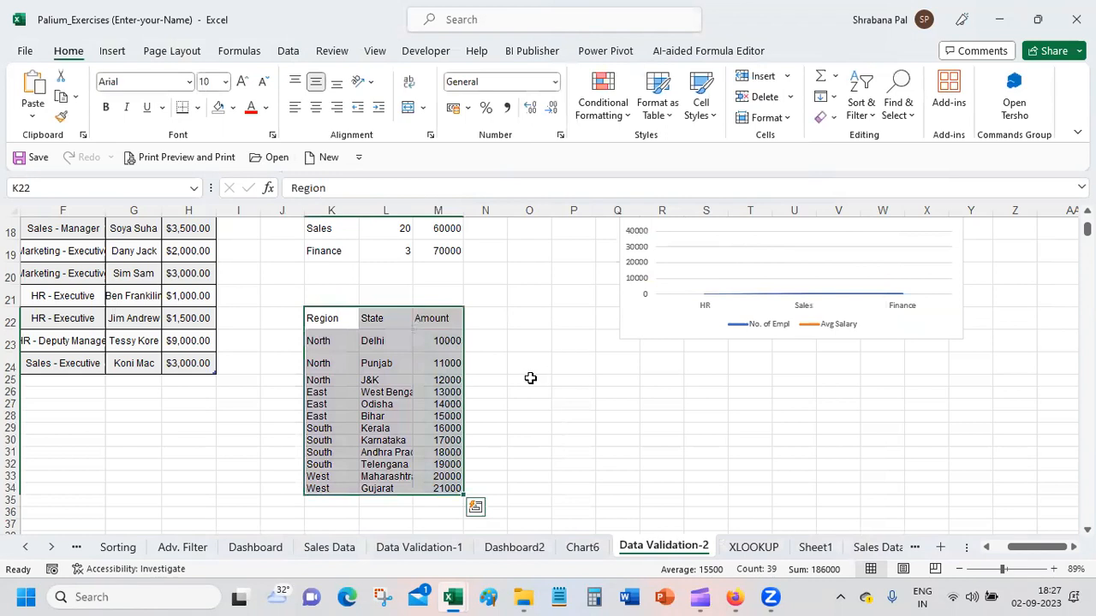
Step: Insert a Filled Map chart from the State and Amount columns in L22 to M34, and place it enlarged beside the table
{"action": "left_click_drag", "start_coordinate": [377, 318], "coordinate": [451, 489]}
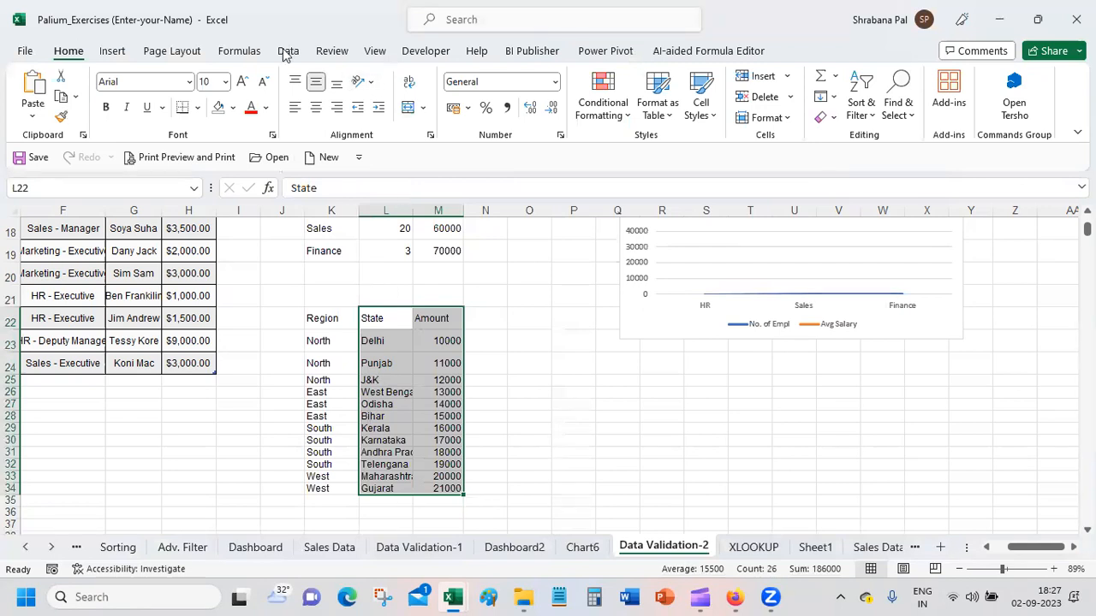
{"action": "left_click", "coordinate": [112, 52]}
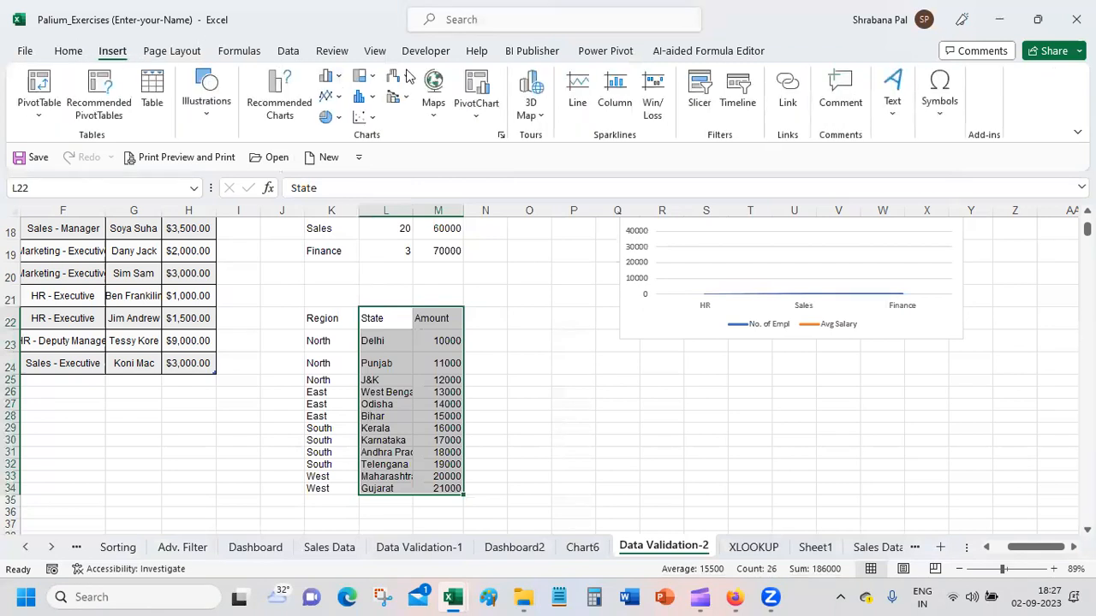
{"action": "left_click", "coordinate": [428, 104]}
{"action": "left_click", "coordinate": [441, 173]}
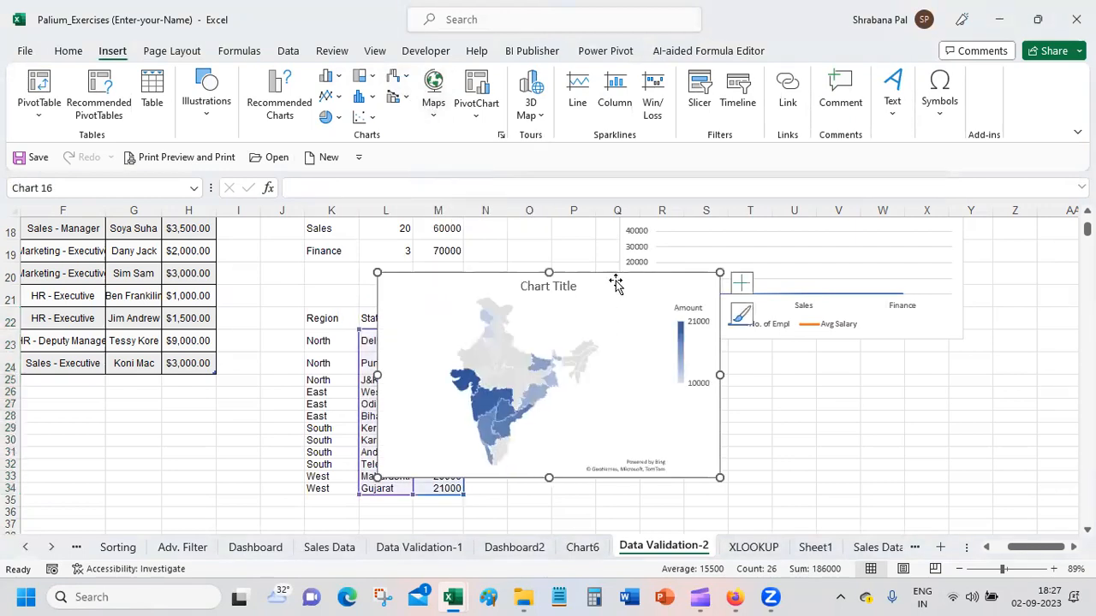
{"action": "left_click_drag", "start_coordinate": [613, 285], "coordinate": [832, 243]}
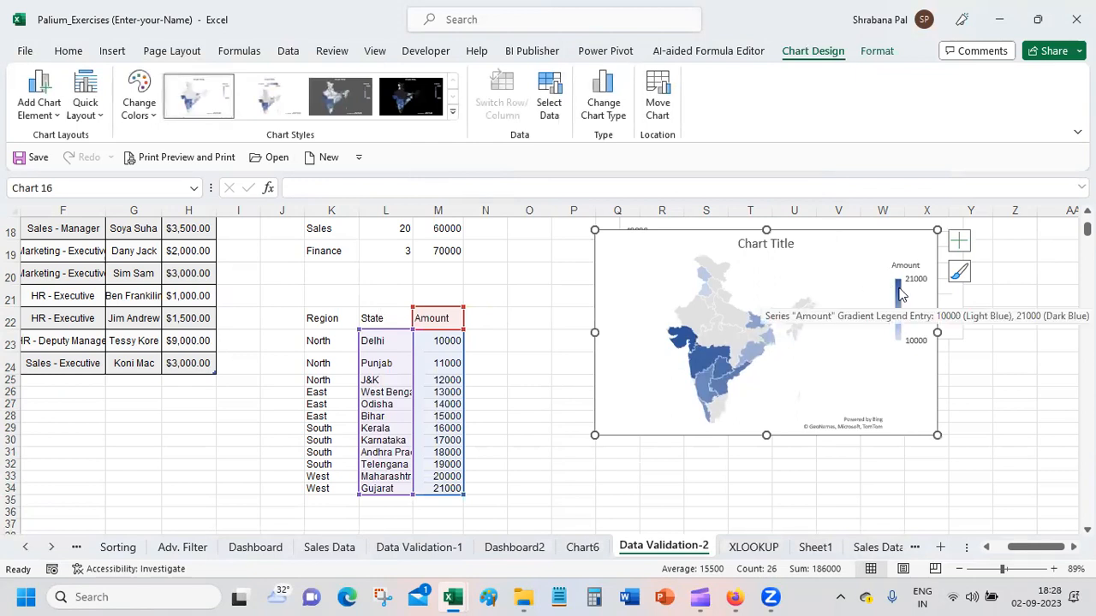
{"action": "left_click_drag", "start_coordinate": [936, 434], "coordinate": [999, 536]}
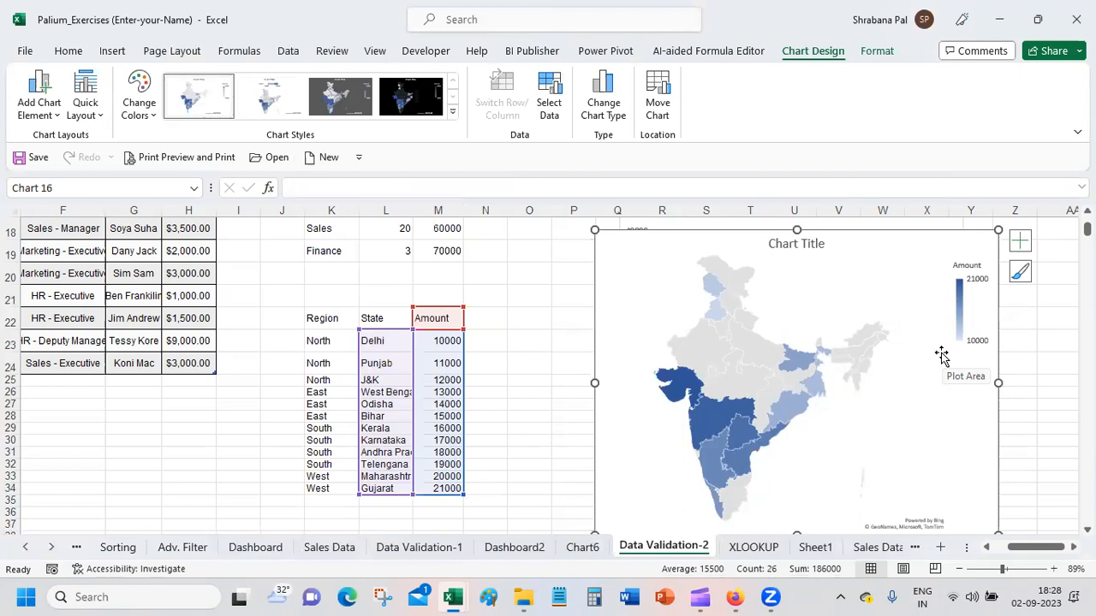
Step: Try the dark grey, black and first white chart styles on the map, and apply the second style with the legend above the map
{"action": "left_click", "coordinate": [267, 92]}
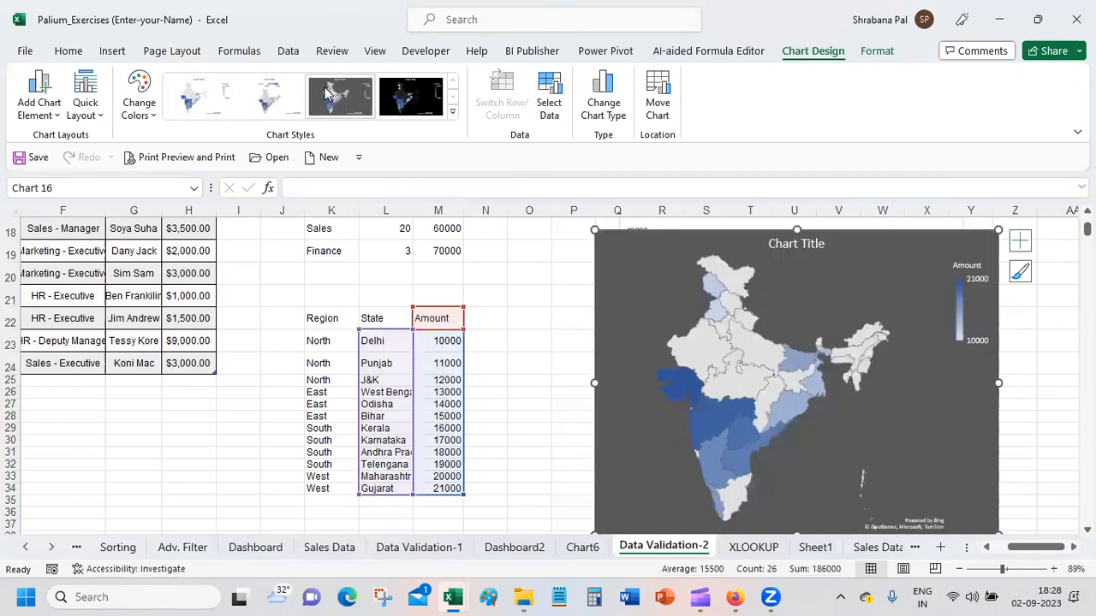
{"action": "left_click", "coordinate": [404, 95]}
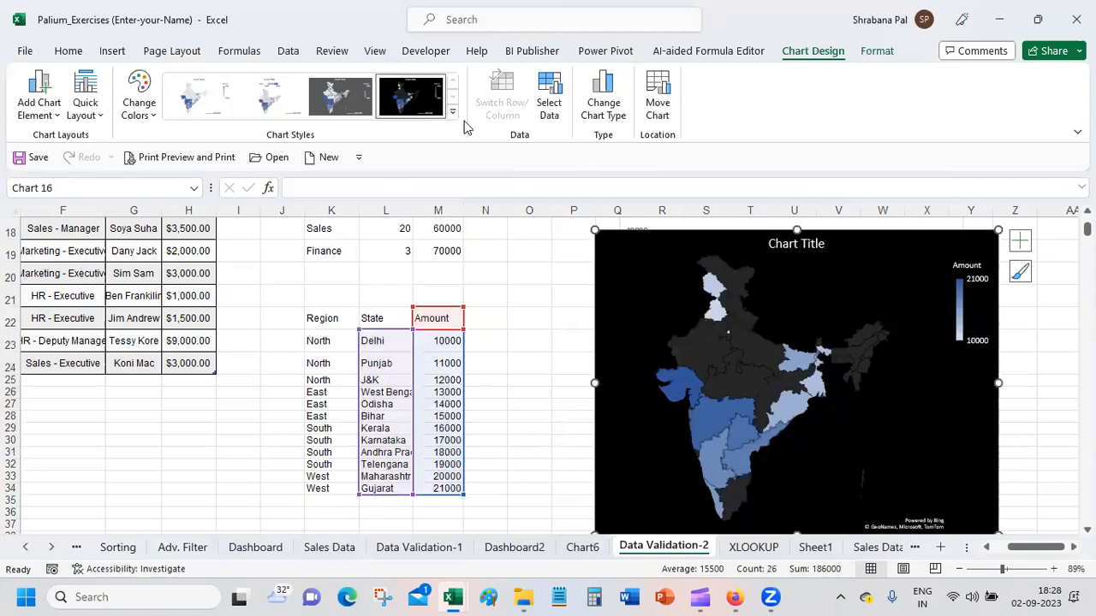
{"action": "left_click", "coordinate": [342, 98]}
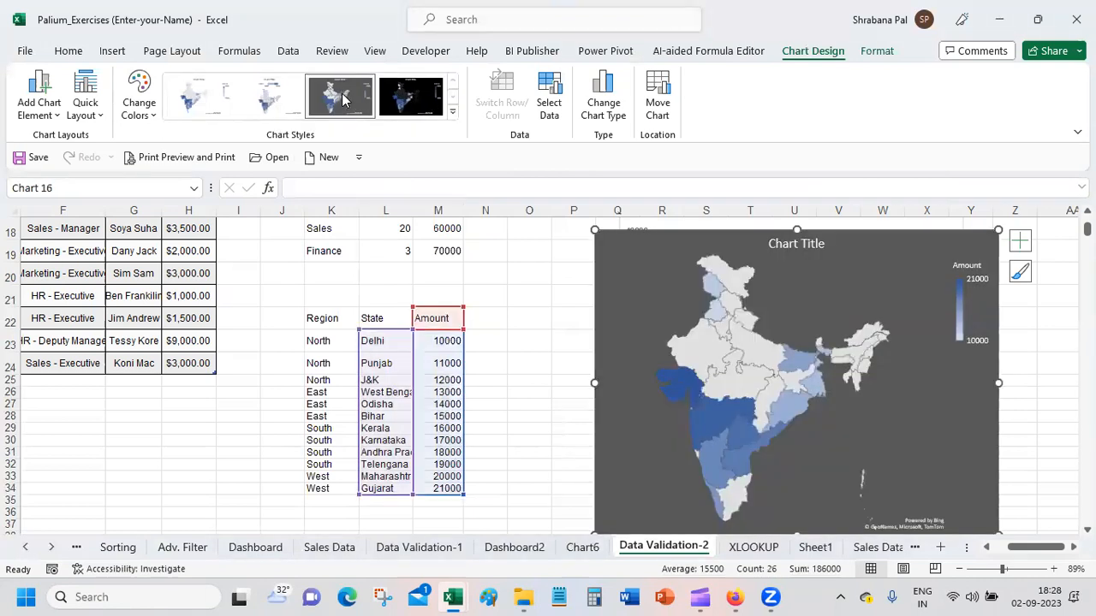
{"action": "left_click", "coordinate": [195, 101]}
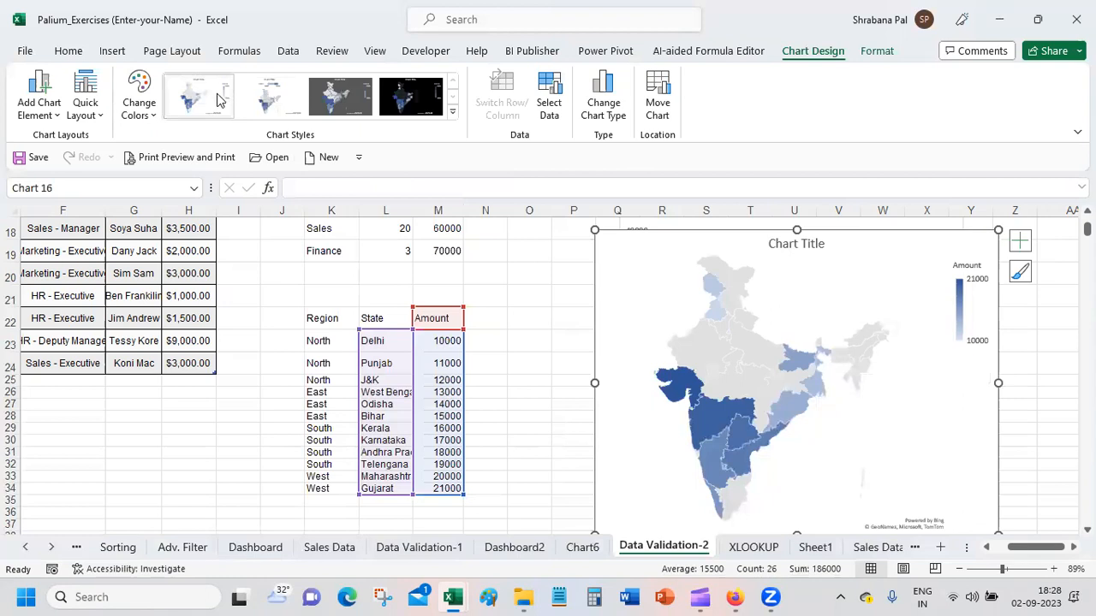
{"action": "left_click", "coordinate": [253, 108]}
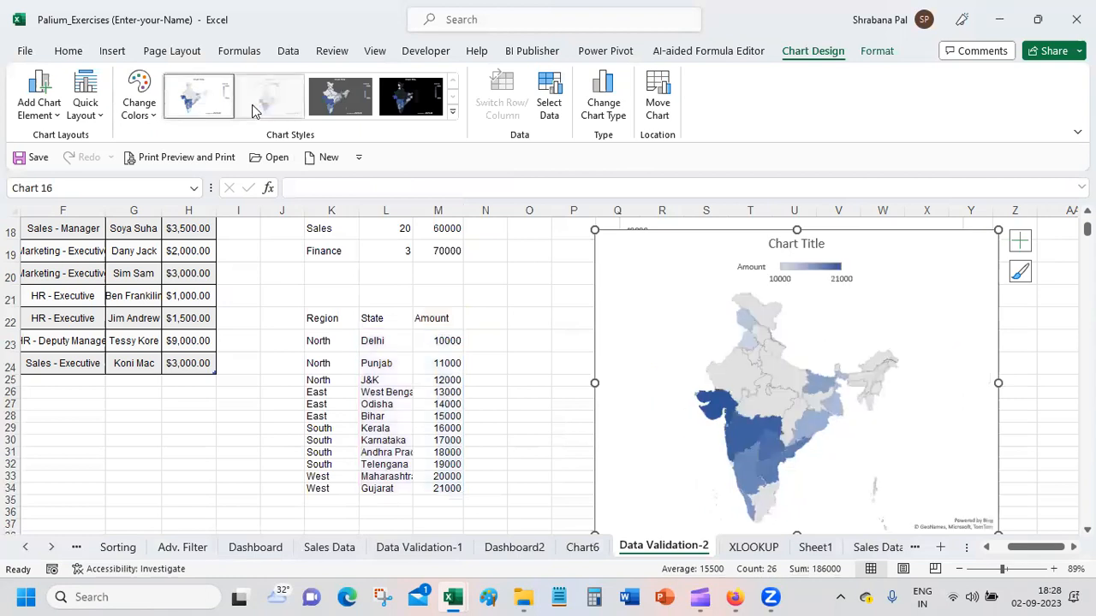
Step: Try the second Colorful palette on the map chart and apply the first Colorful palette instead
{"action": "left_click", "coordinate": [139, 94]}
{"action": "left_click", "coordinate": [166, 189]}
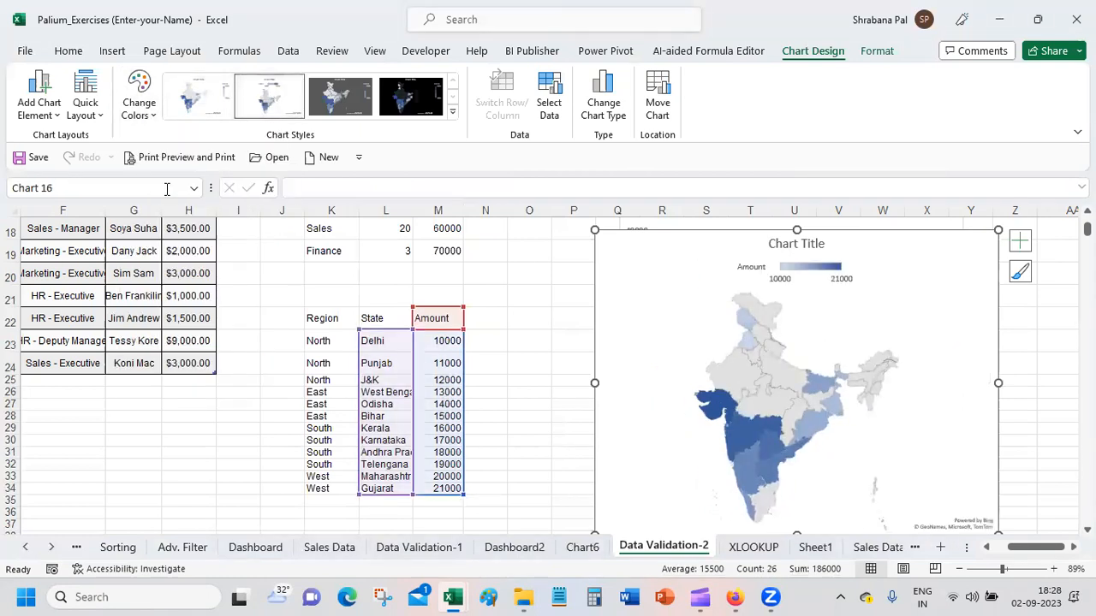
{"action": "left_click", "coordinate": [154, 99]}
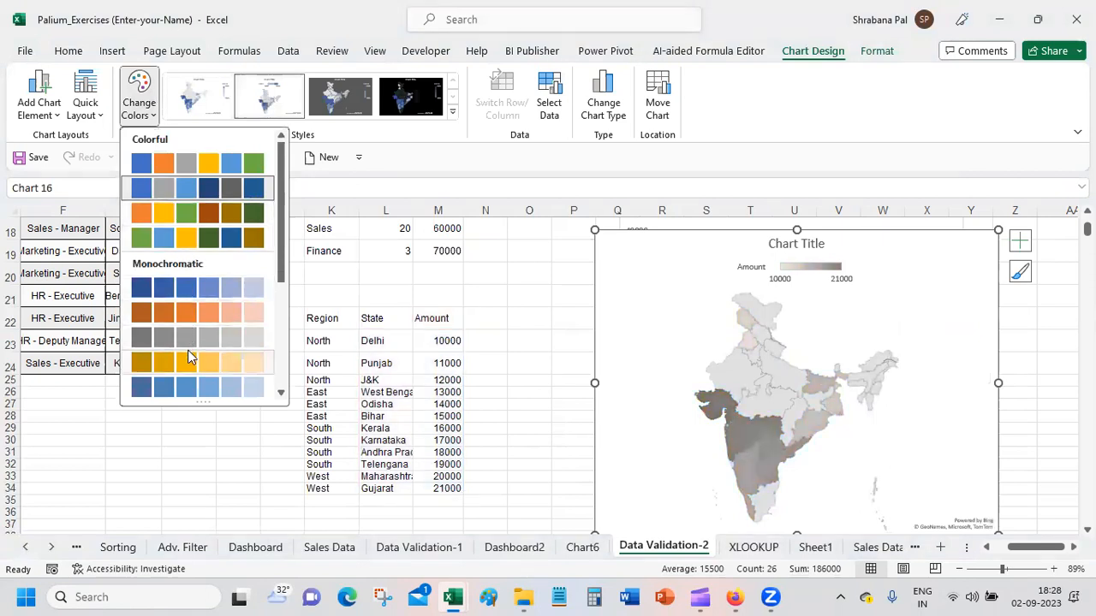
{"action": "left_click", "coordinate": [193, 163]}
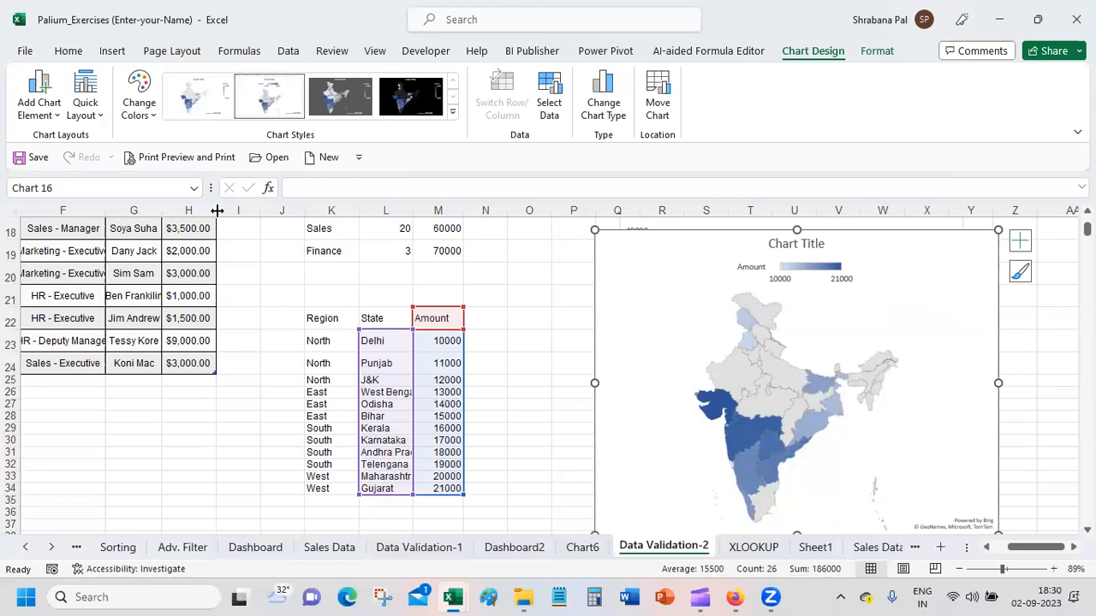
Step: Review the map chart options and the full list of chart types for the map chart, keeping the Filled Map type
{"action": "left_click", "coordinate": [118, 55]}
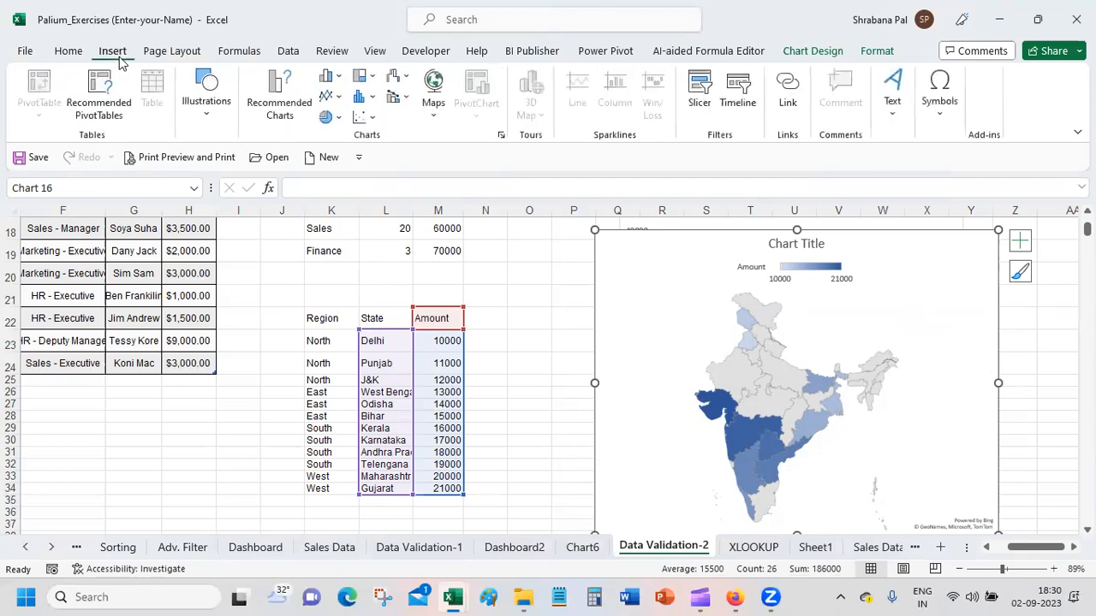
{"action": "left_click", "coordinate": [438, 120]}
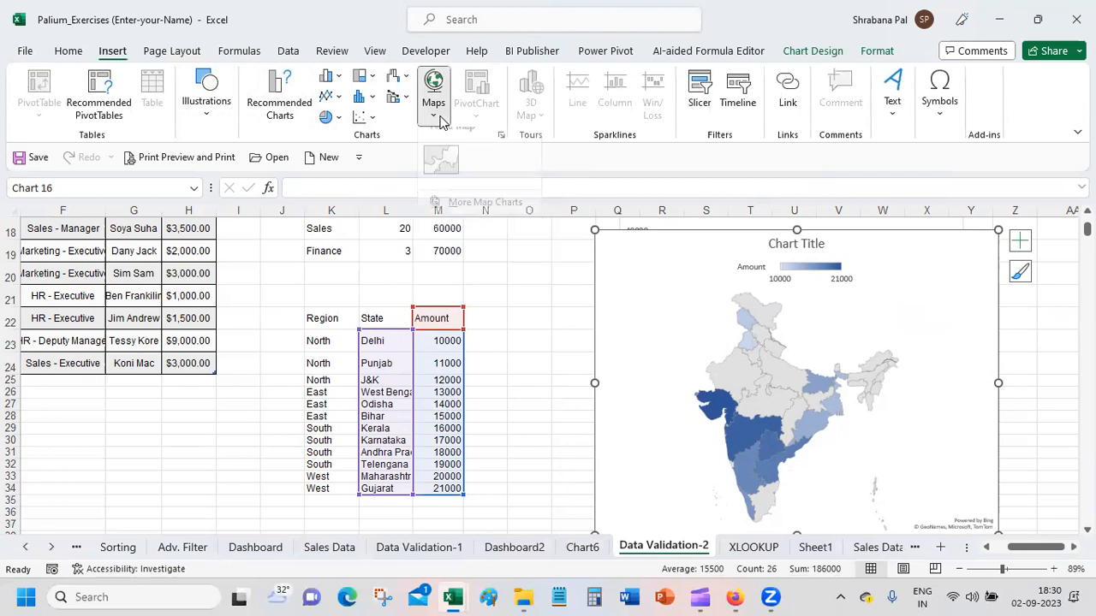
{"action": "left_click", "coordinate": [277, 106]}
{"action": "left_click", "coordinate": [278, 106]}
{"action": "left_click", "coordinate": [435, 91]}
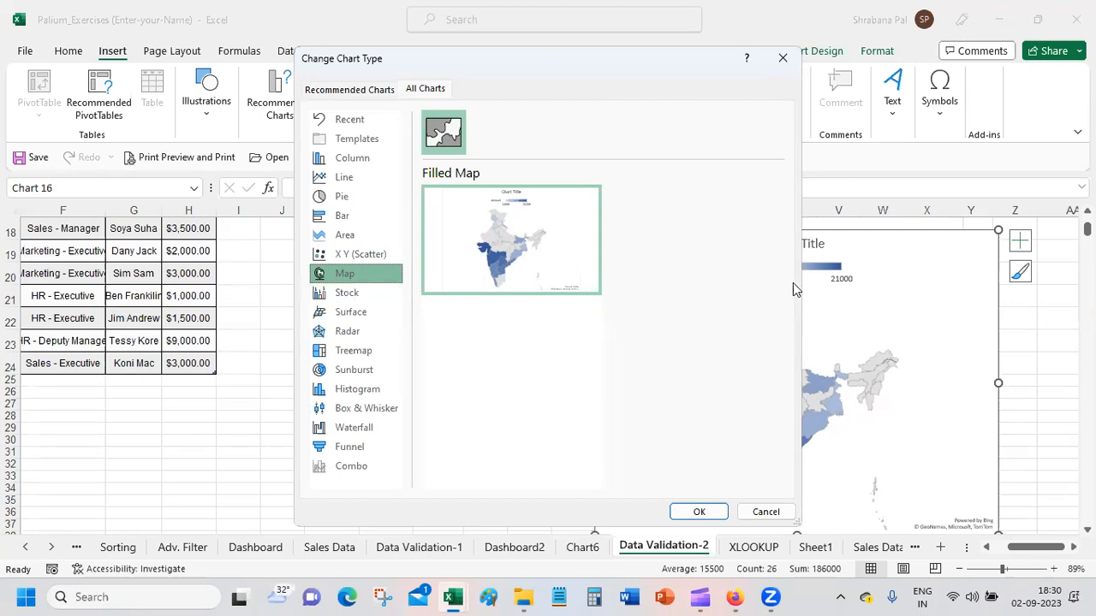
{"action": "left_click", "coordinate": [700, 512]}
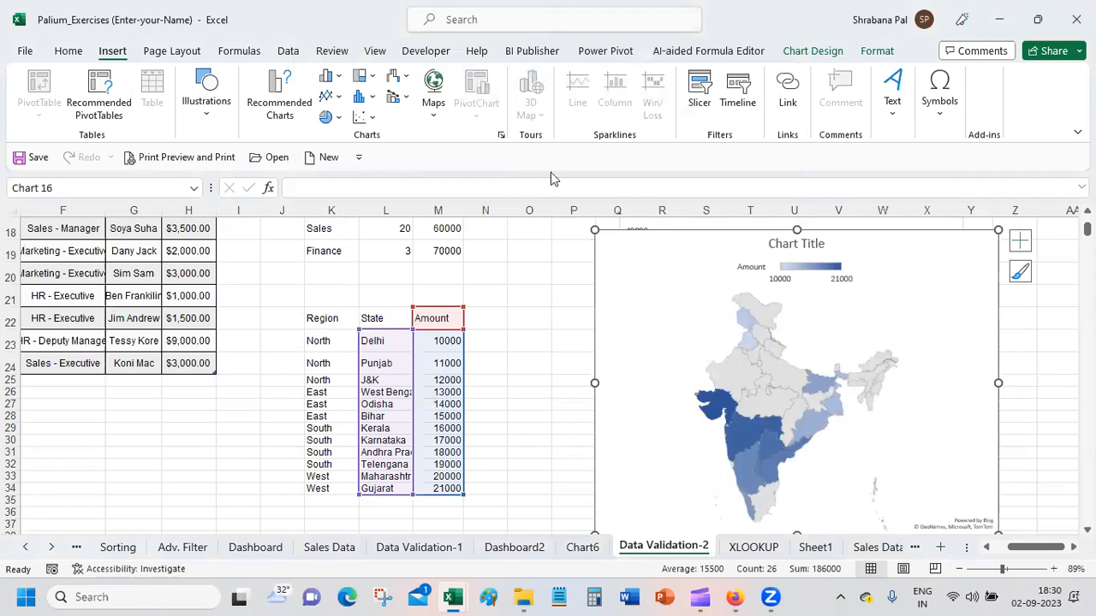
Step: Deselect the map chart and view the 3D Map options without opening a 3D map
{"action": "left_click", "coordinate": [498, 301]}
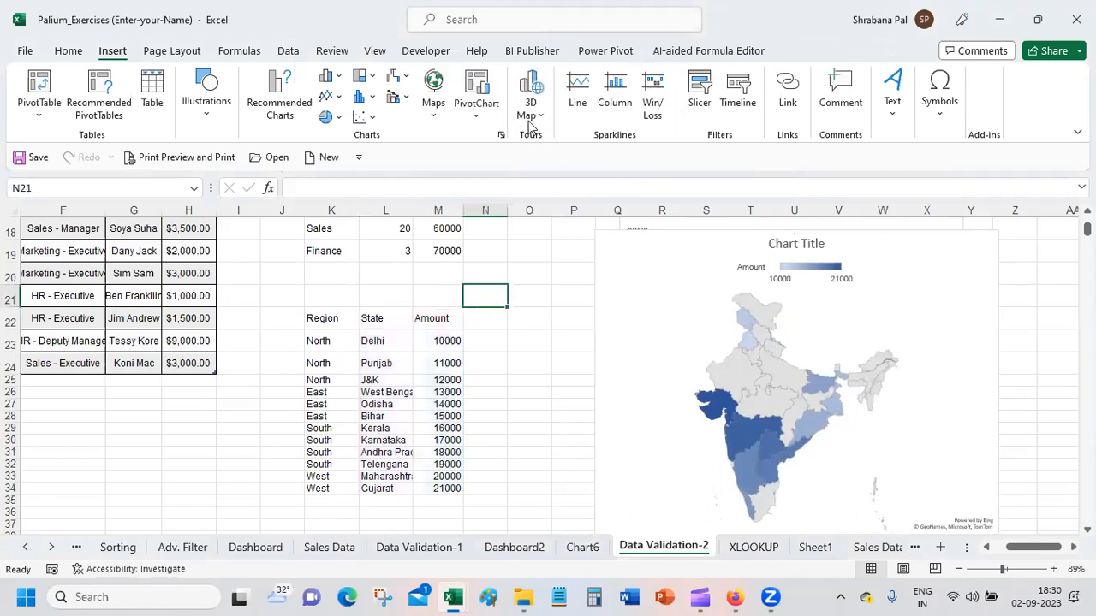
{"action": "left_click", "coordinate": [536, 92]}
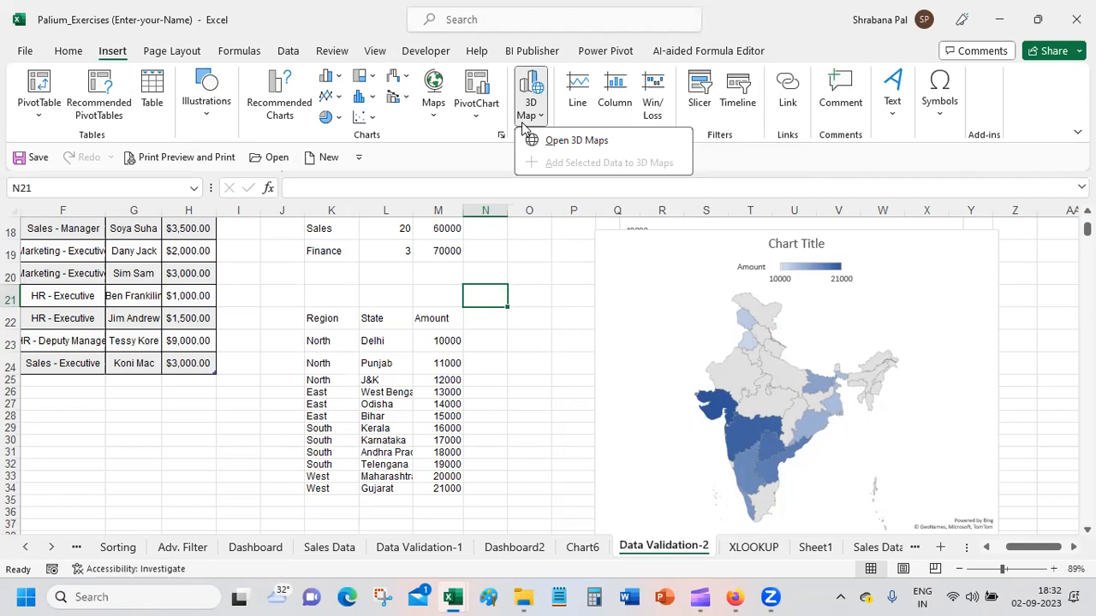
{"action": "key", "text": "super"}
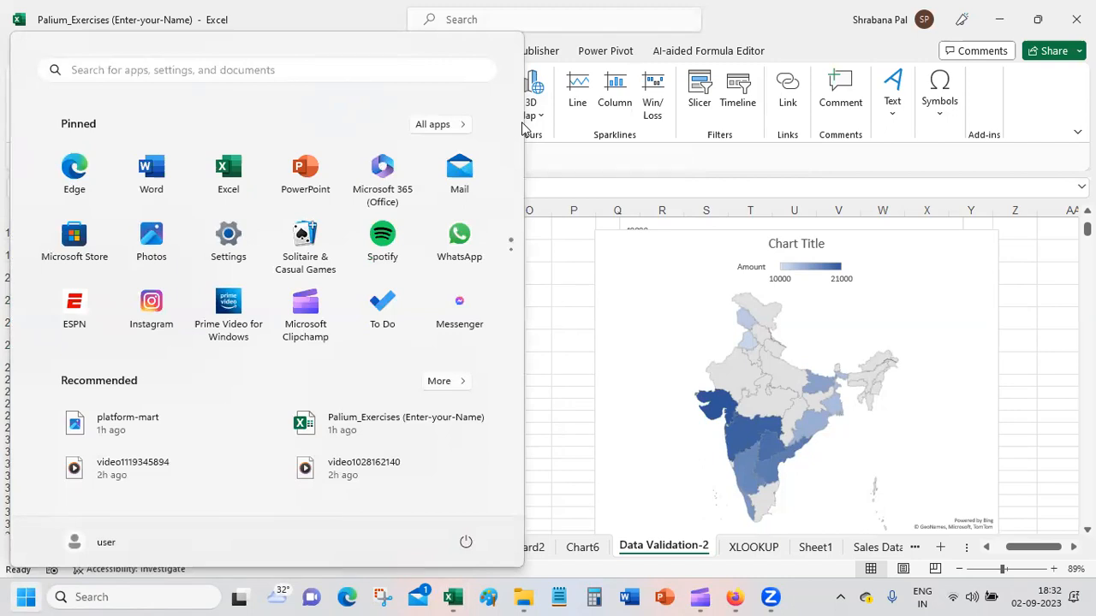
{"action": "left_click", "coordinate": [790, 6]}
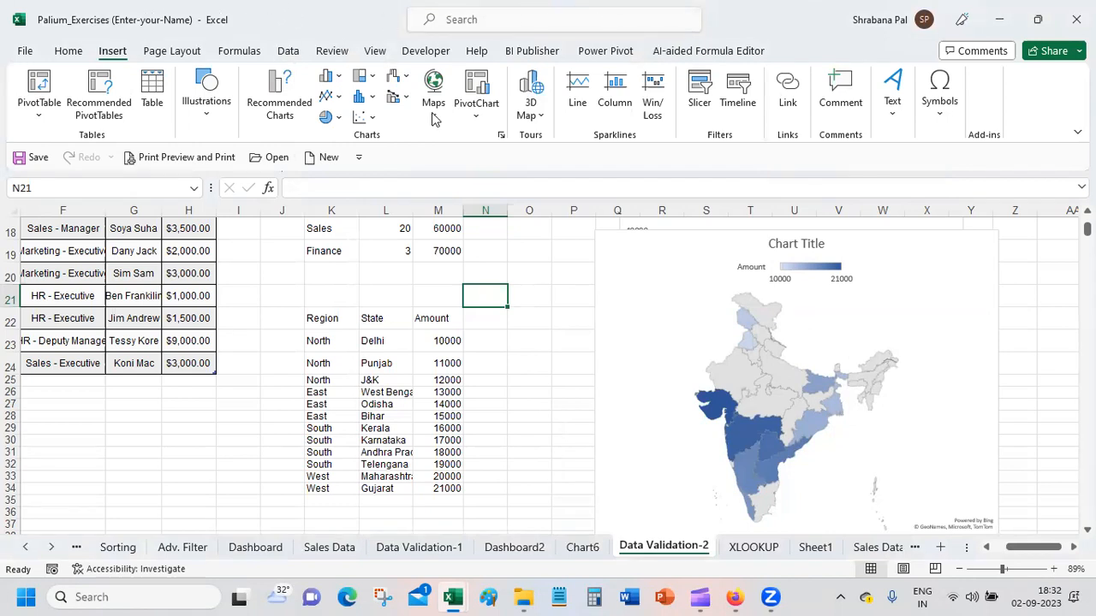
{"action": "left_click", "coordinate": [502, 337]}
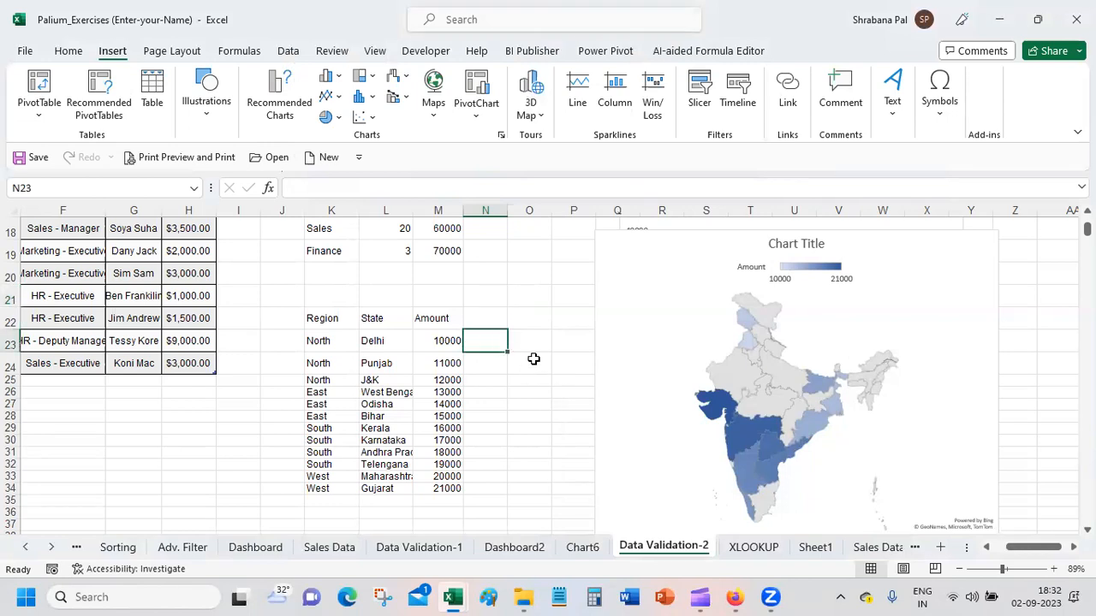
{"action": "left_click", "coordinate": [533, 359]}
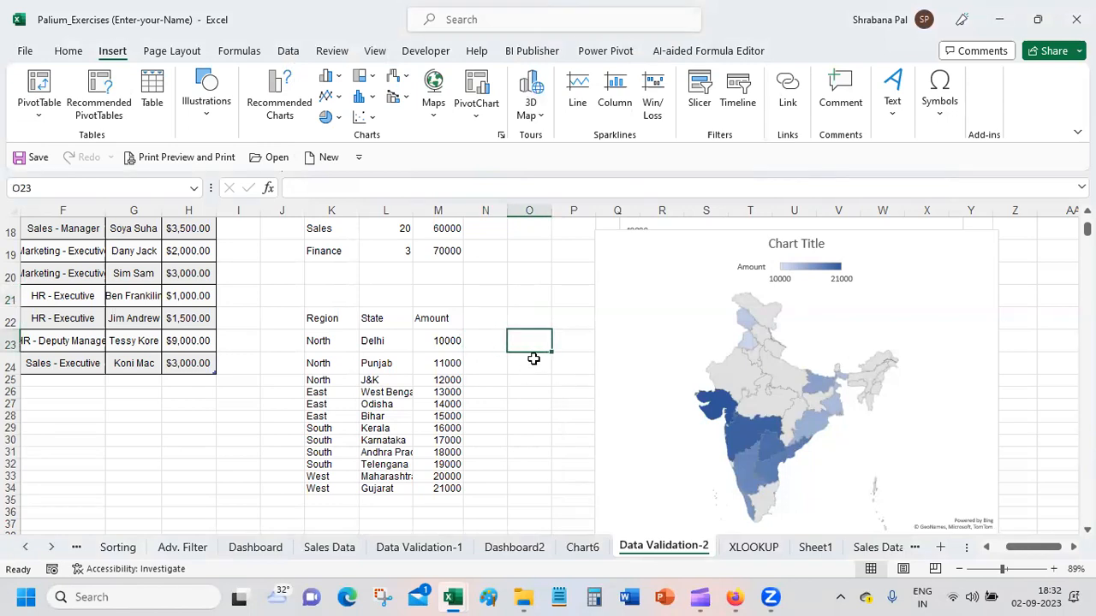
Step: Enter United States of America in cell O23, beside the Region, State and Amount table
{"action": "type", "text": "Unit"}
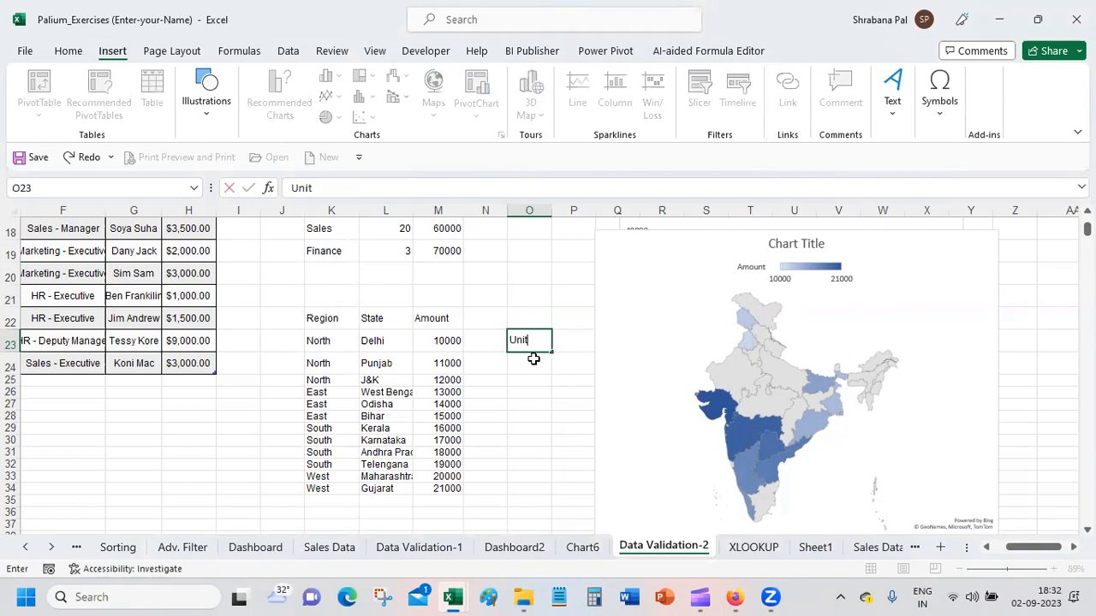
{"action": "type", "text": "ed States o"}
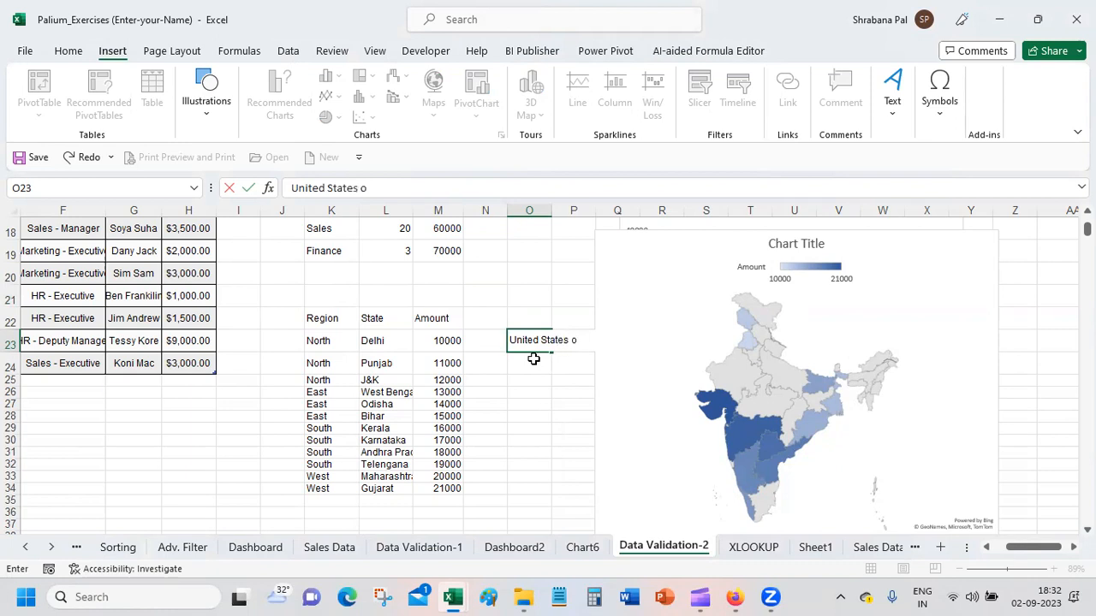
{"action": "type", "text": "f America"}
{"action": "key", "text": "Return"}
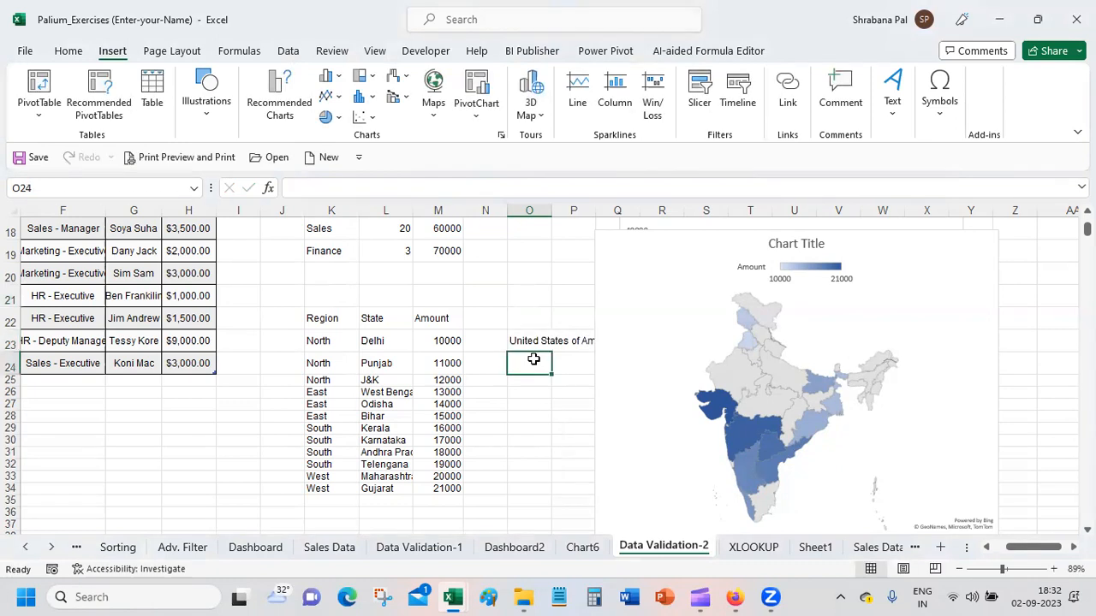
Step: List Germany, India and China in cells O24 to O26 below the first country
{"action": "type", "text": "Germany"}
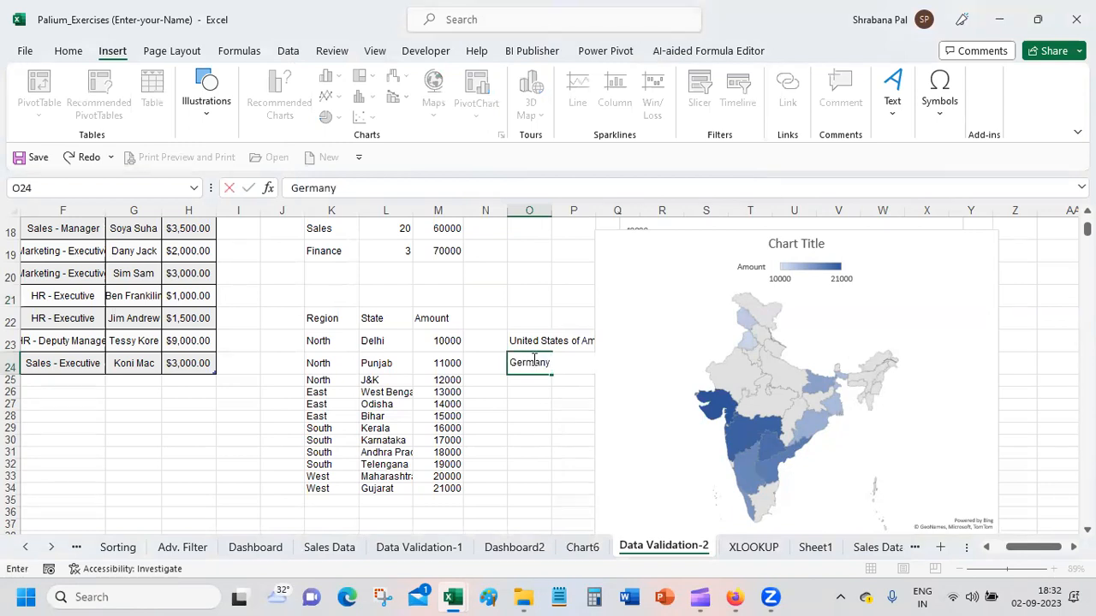
{"action": "key", "text": "Return"}
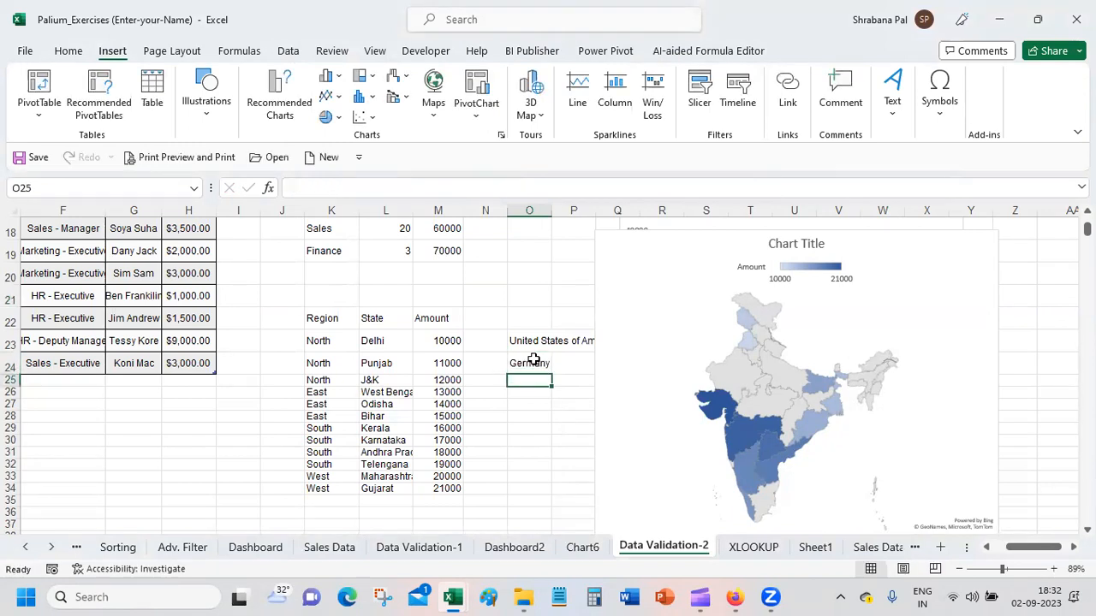
{"action": "type", "text": "India"}
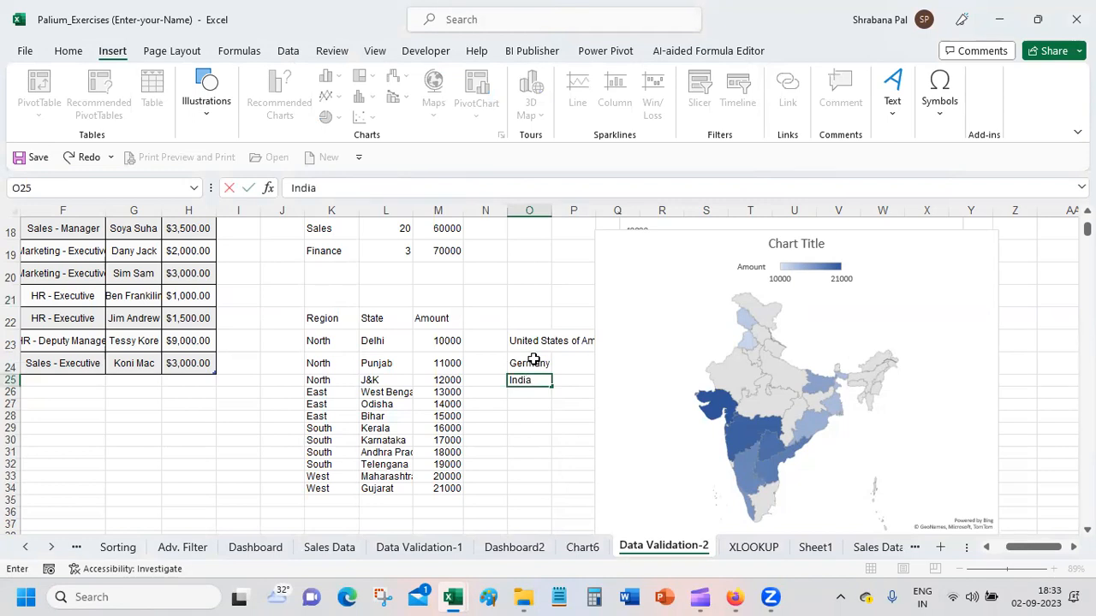
{"action": "key", "text": "Return"}
{"action": "type", "text": "China"}
{"action": "key", "text": "Return"}
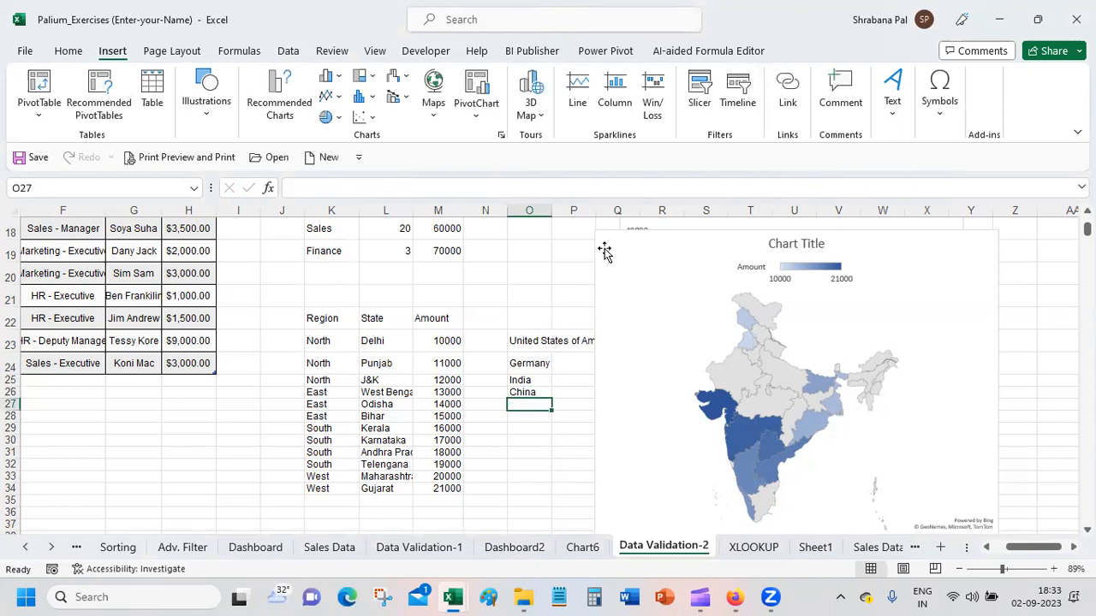
Step: Move the filled map chart clear of the country list so it starts around column U, and select cells O22 to Q22
{"action": "left_click_drag", "start_coordinate": [621, 237], "coordinate": [827, 230]}
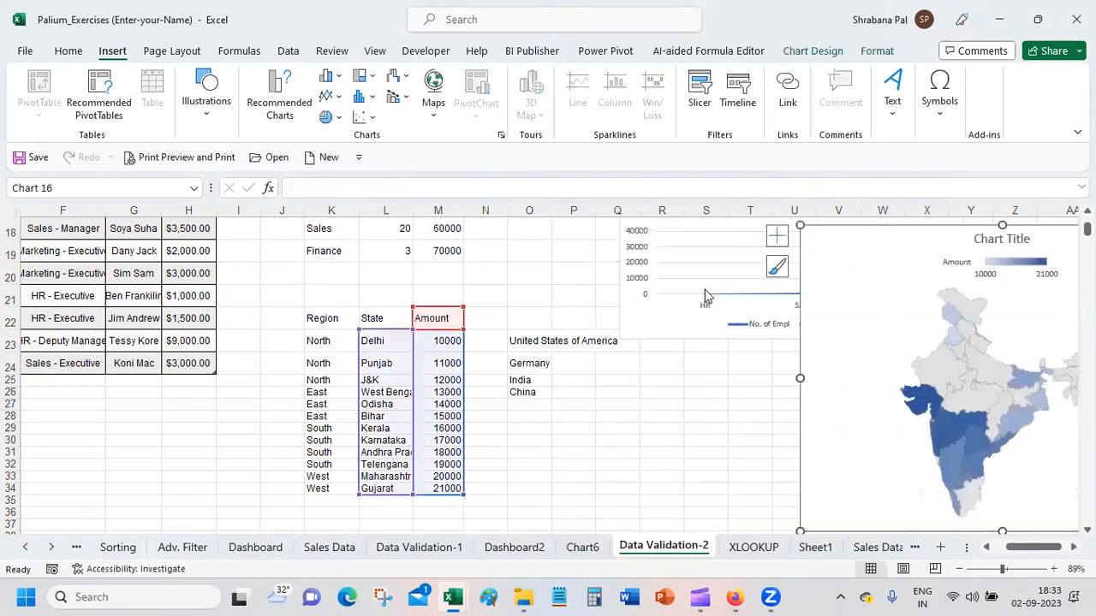
{"action": "left_click", "coordinate": [540, 316]}
{"action": "left_click_drag", "start_coordinate": [540, 316], "coordinate": [607, 318]}
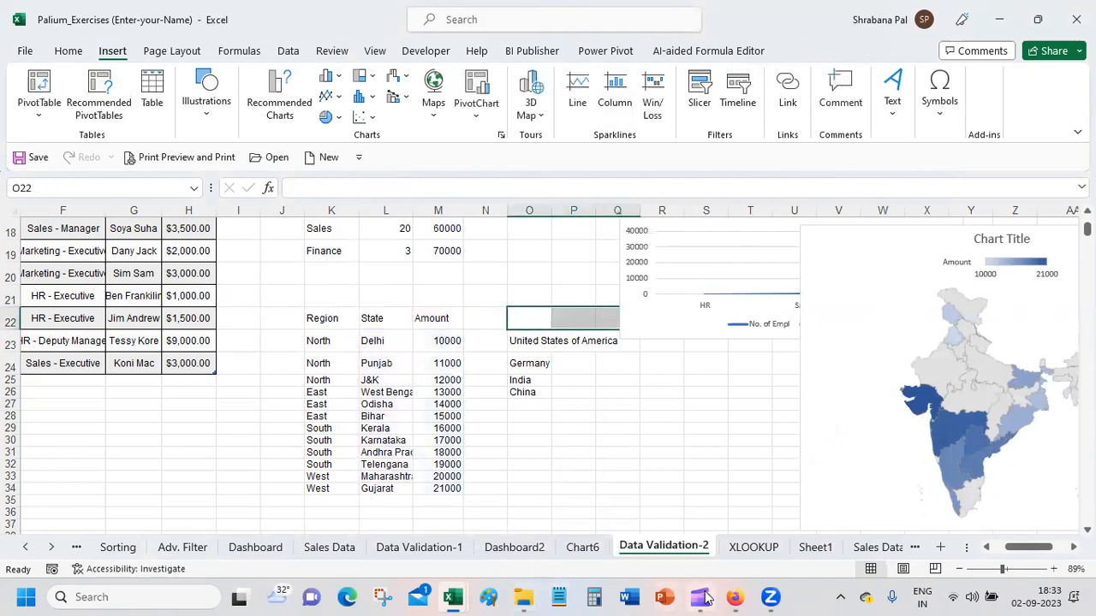
Step: Switch to the Google Meet call in Firefox and resume presenting the screen, taking over as main presenter
{"action": "left_click", "coordinate": [734, 597]}
{"action": "left_click", "coordinate": [621, 517]}
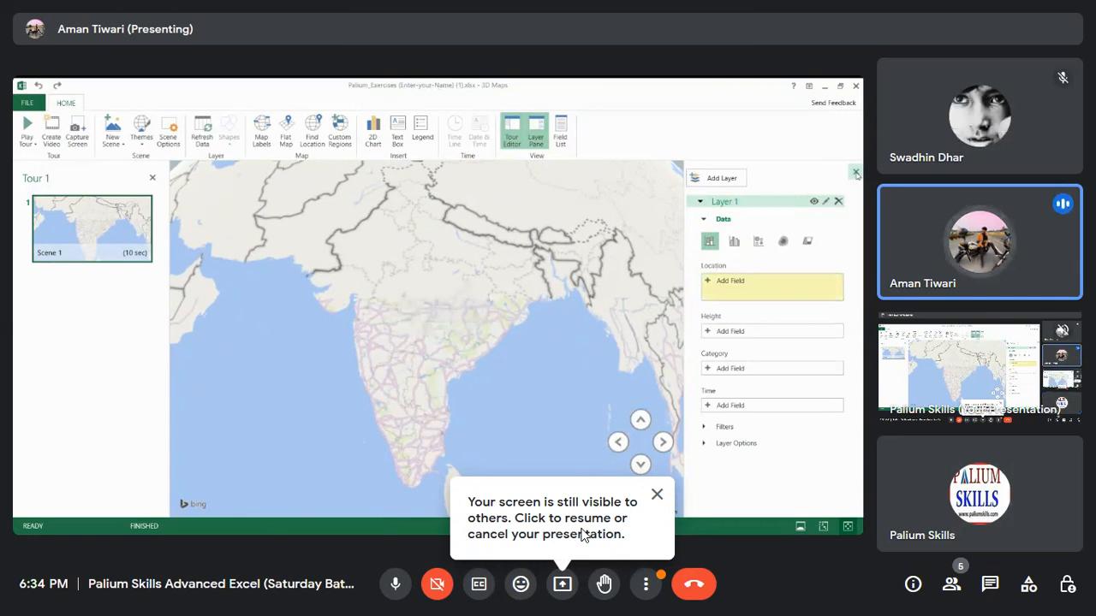
{"action": "left_click", "coordinate": [561, 591]}
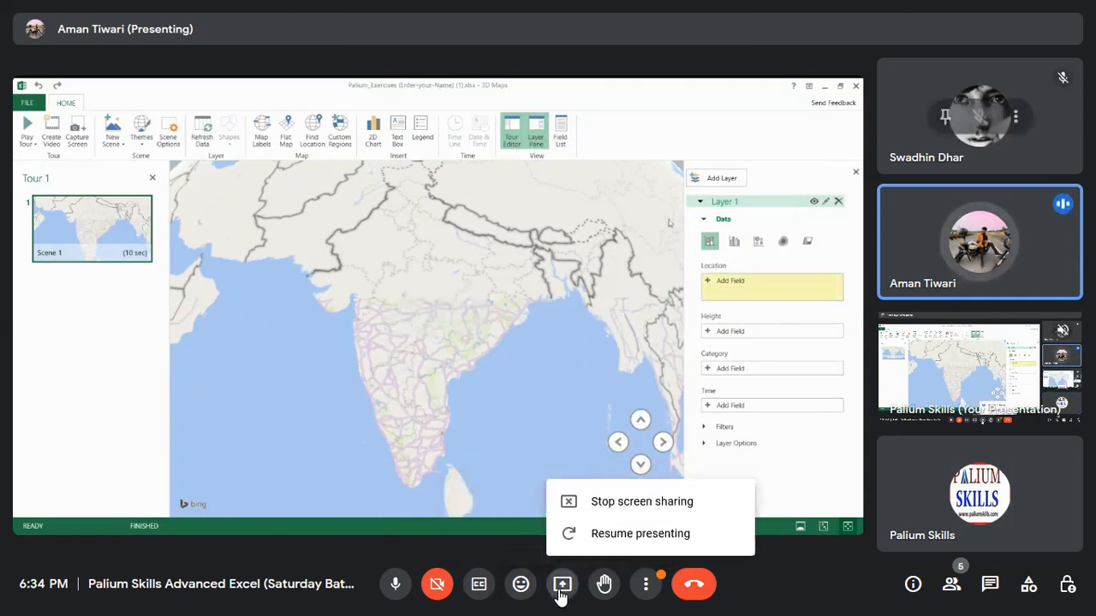
{"action": "left_click", "coordinate": [625, 533]}
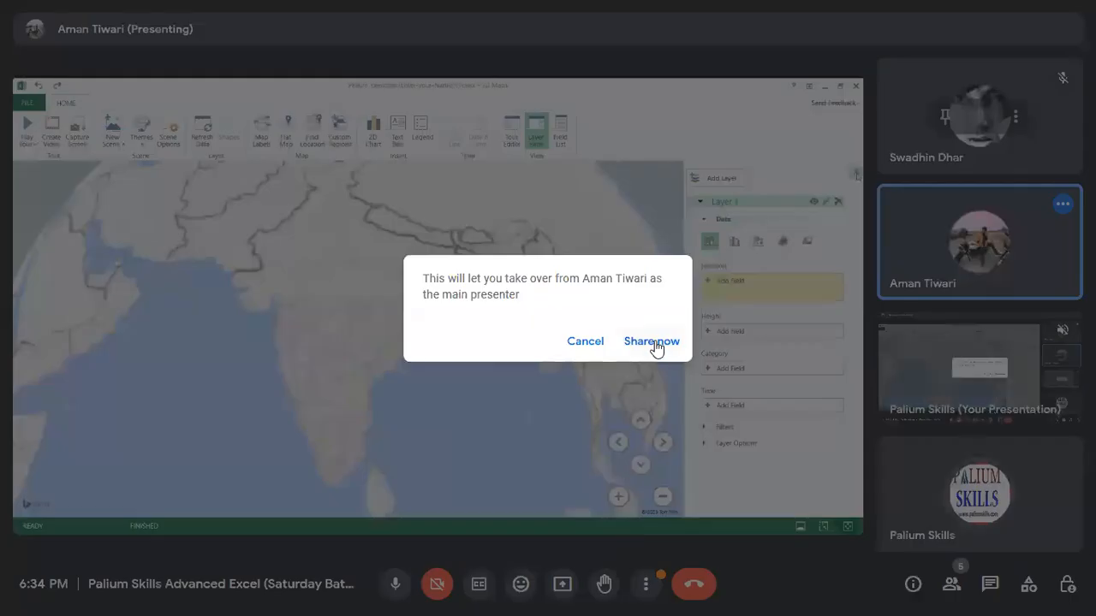
{"action": "left_click", "coordinate": [652, 339]}
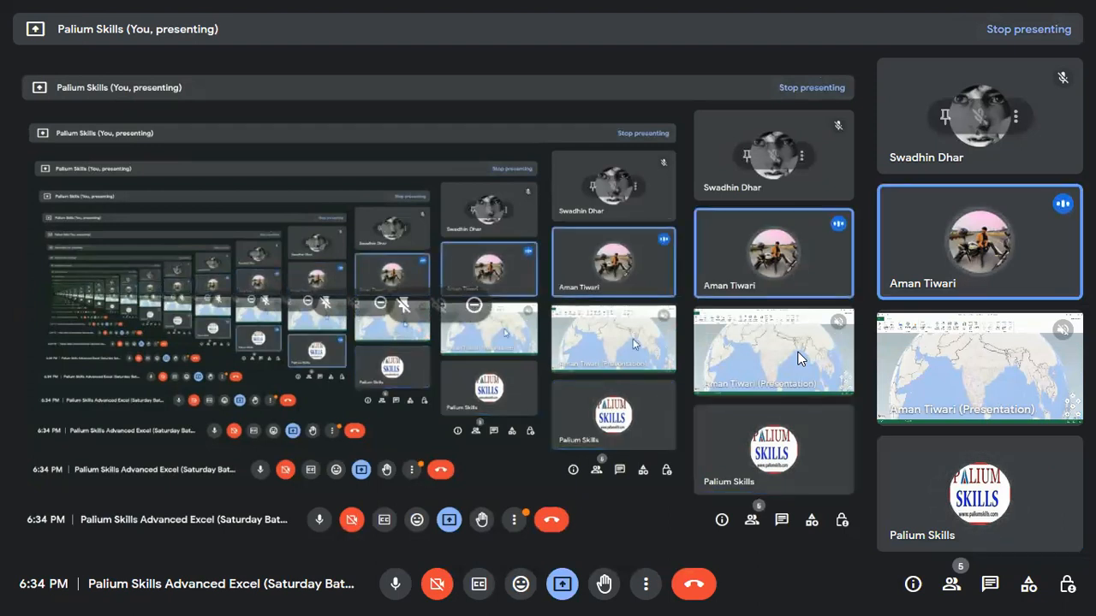
Step: Check the presenting options in the meeting without stopping the presentation, and switch back to the Excel workbook
{"action": "left_click", "coordinate": [565, 587]}
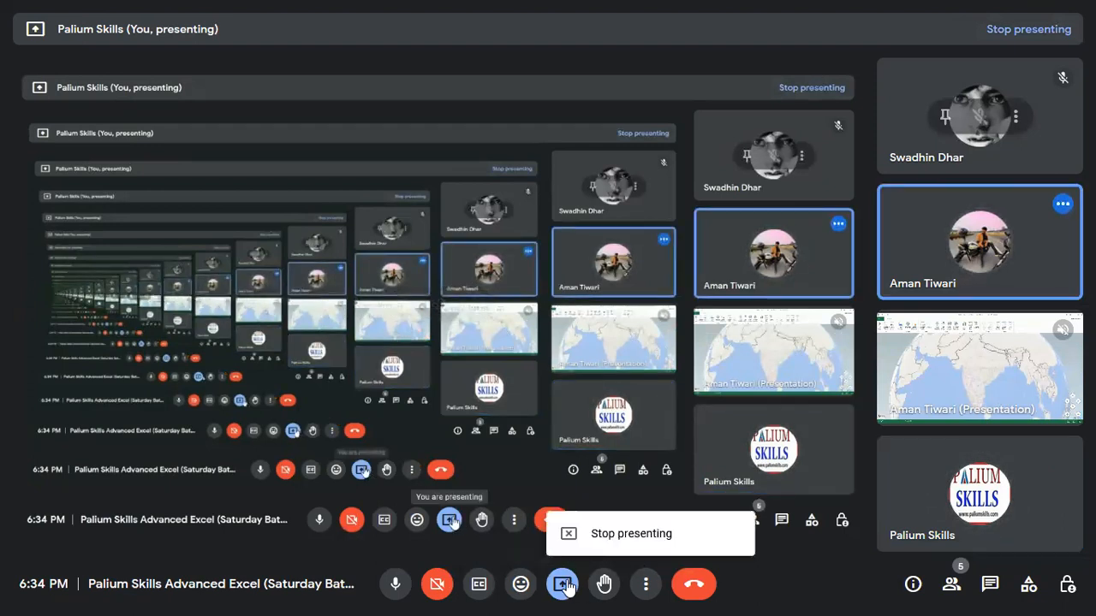
{"action": "left_click", "coordinate": [842, 575]}
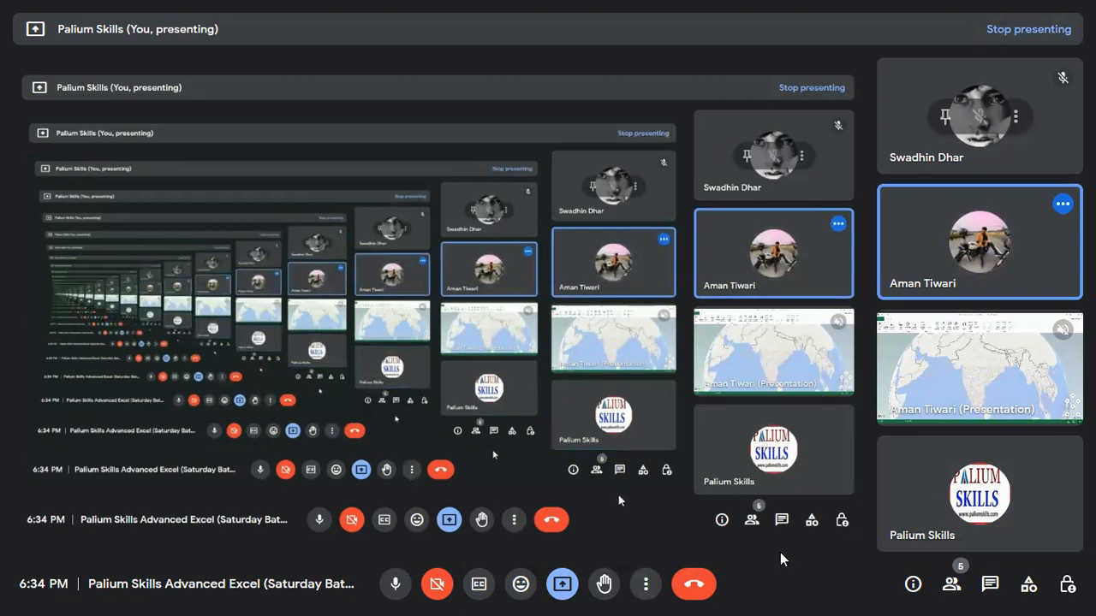
{"action": "key", "text": "super"}
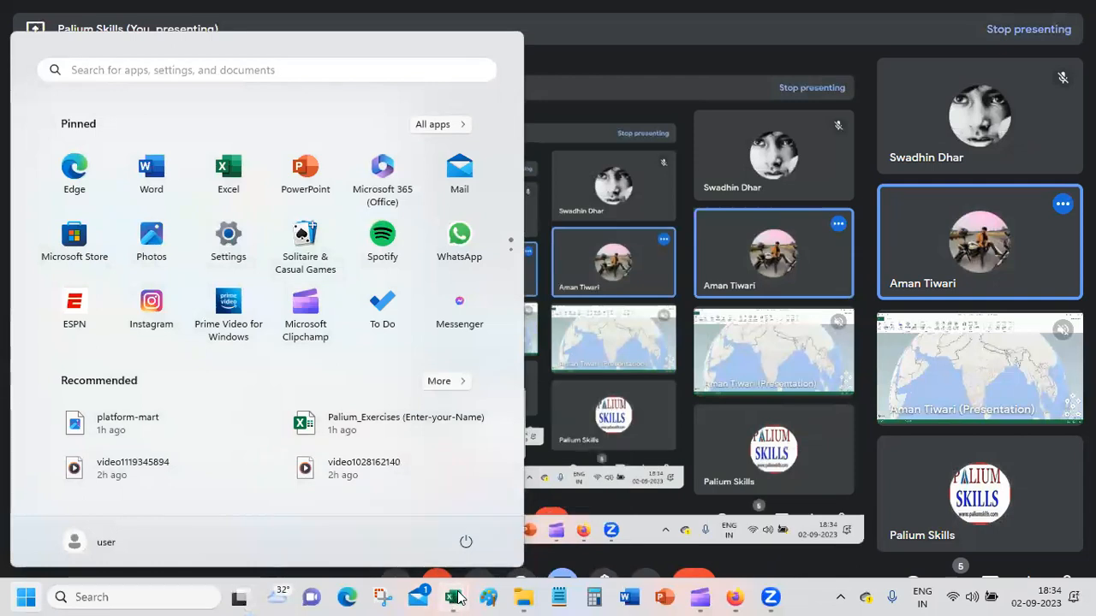
{"action": "mouse_move", "coordinate": [457, 597]}
{"action": "left_click", "coordinate": [518, 509]}
{"action": "left_click", "coordinate": [596, 362]}
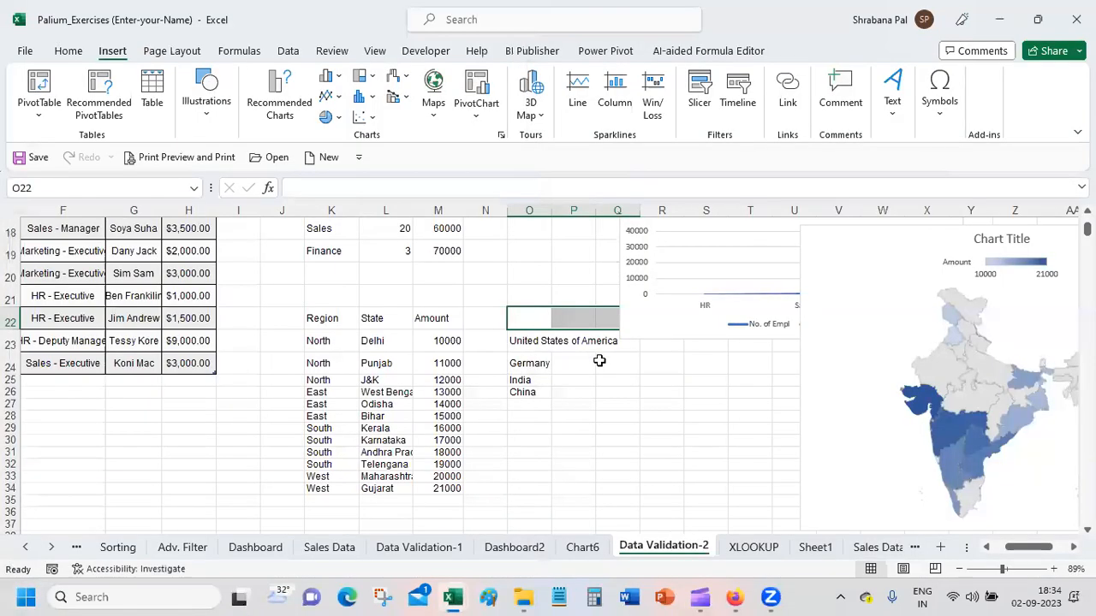
Step: Enter the amounts 10000, 20000, 5000 and 8000 in cells P23 to P26 beside the four countries
{"action": "left_click", "coordinate": [579, 432]}
{"action": "left_click", "coordinate": [576, 340]}
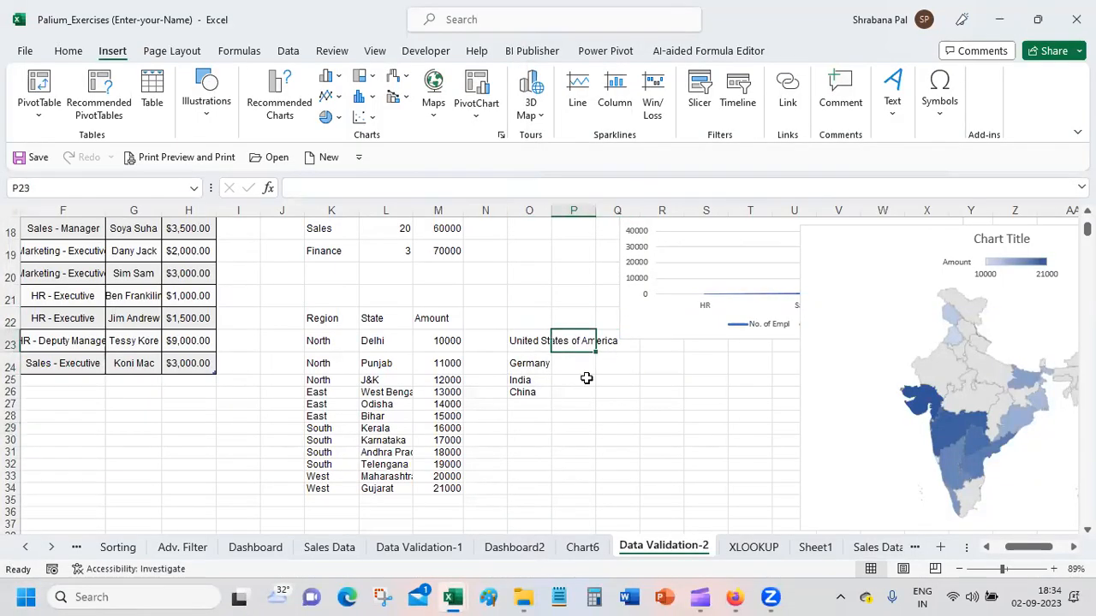
{"action": "type", "text": "10000"}
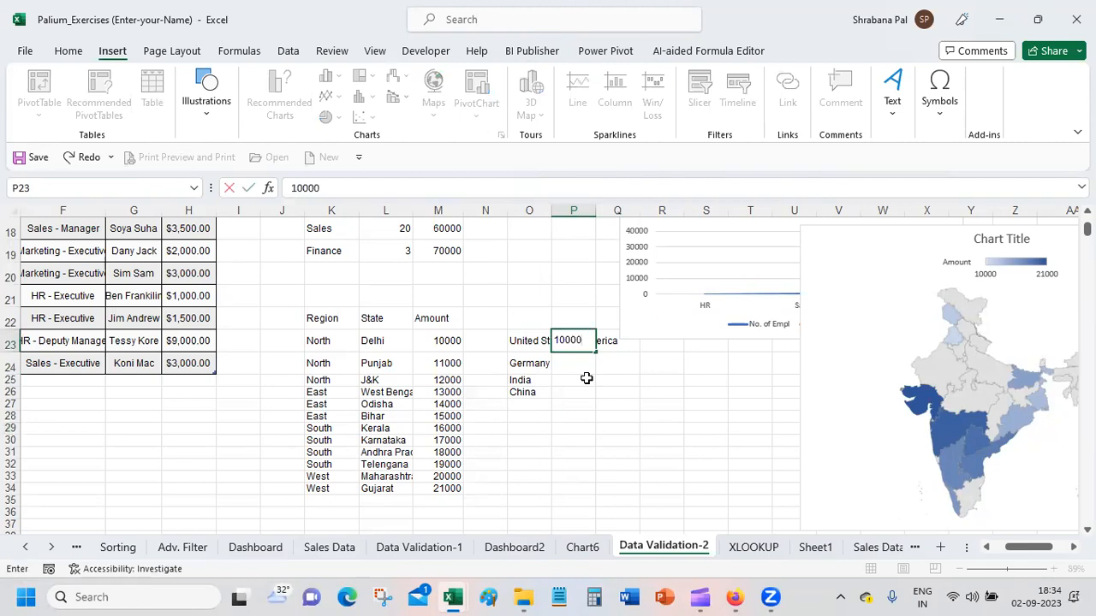
{"action": "key", "text": "Return"}
{"action": "type", "text": "20000"}
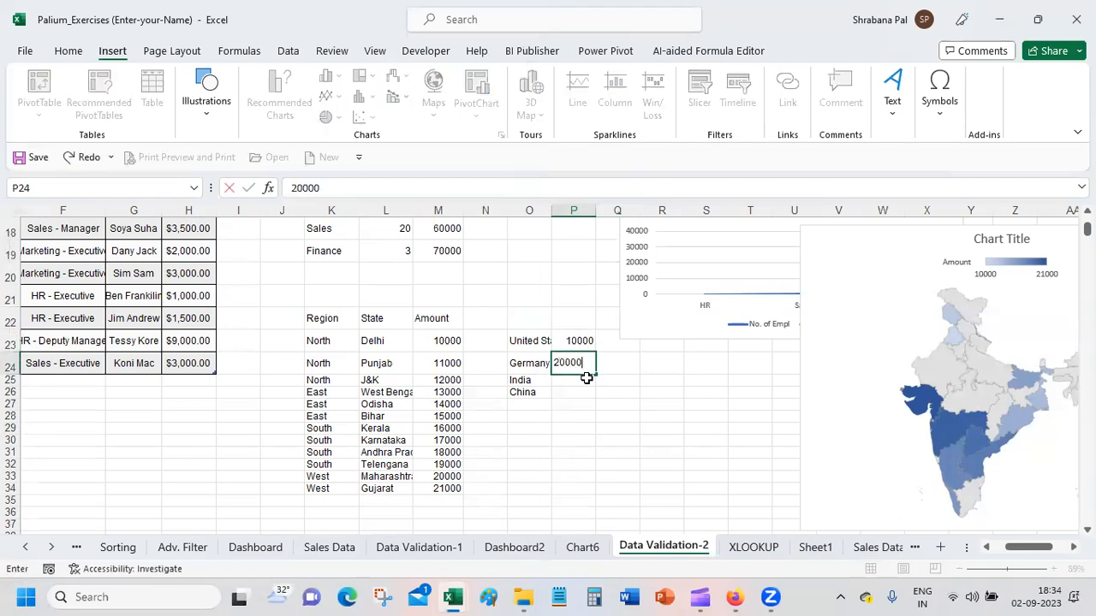
{"action": "key", "text": "Return"}
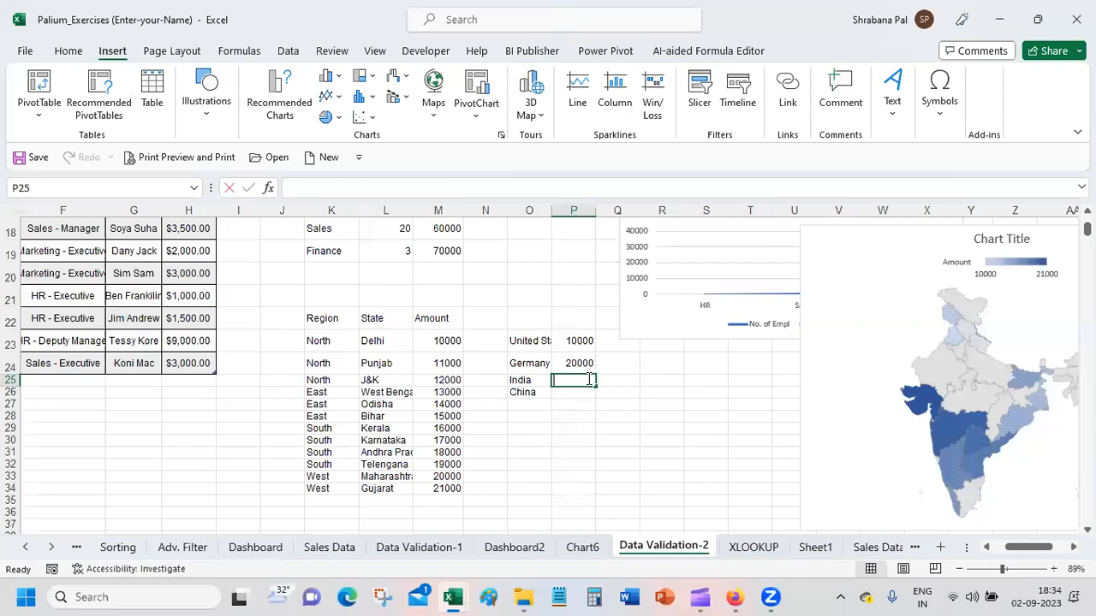
{"action": "type", "text": "5000"}
{"action": "key", "text": "Return"}
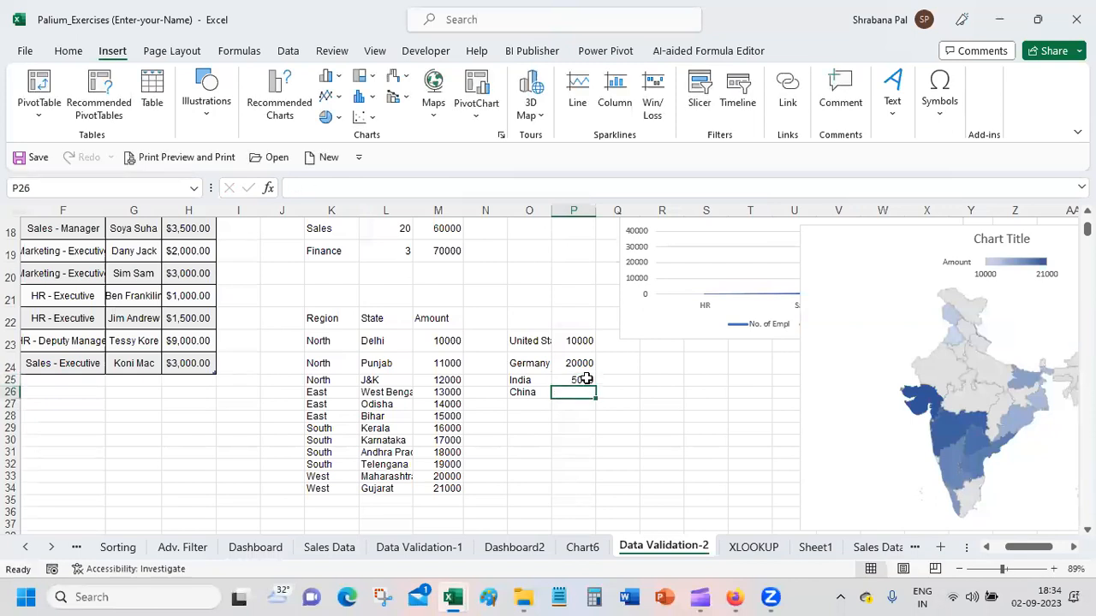
{"action": "type", "text": "8000"}
{"action": "key", "text": "Return"}
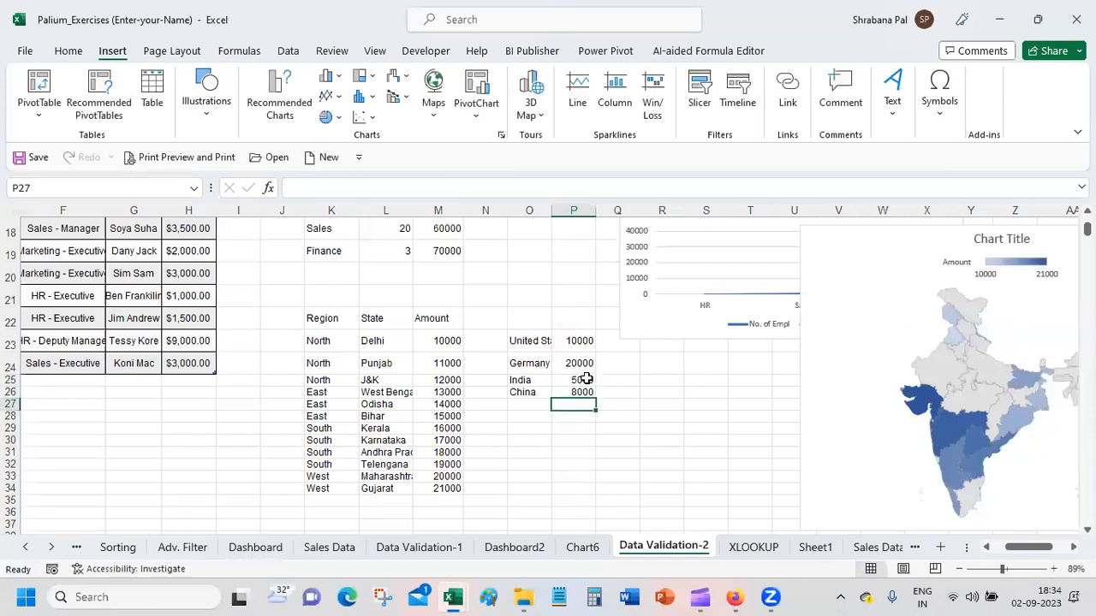
Step: Select the country and amount range O23:P26 and open it in 3D Maps
{"action": "left_click_drag", "start_coordinate": [520, 343], "coordinate": [575, 392]}
{"action": "left_click", "coordinate": [530, 110]}
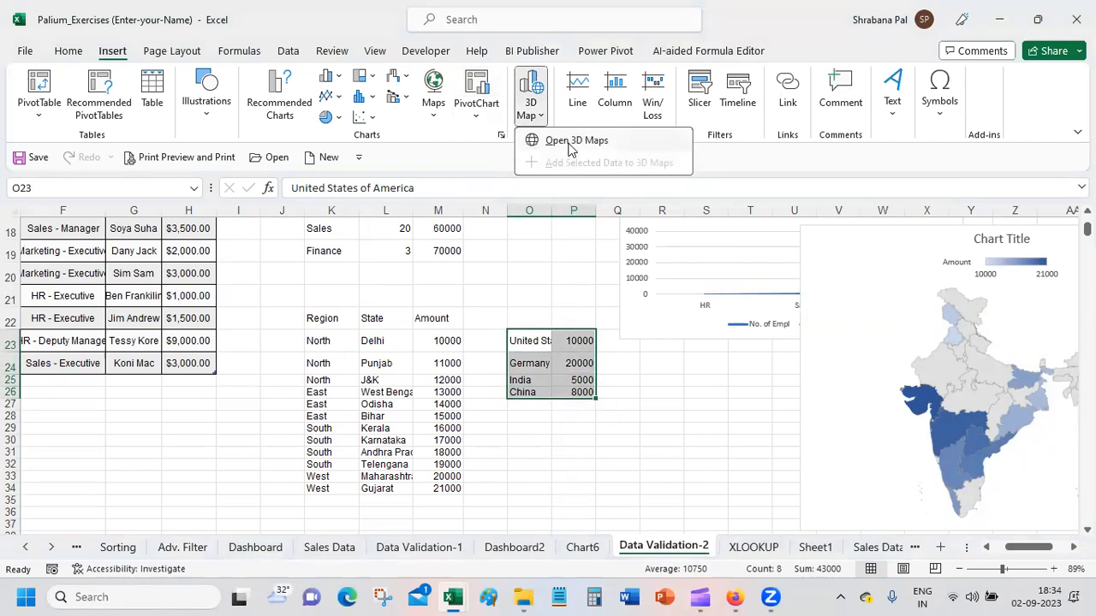
{"action": "left_click", "coordinate": [565, 141]}
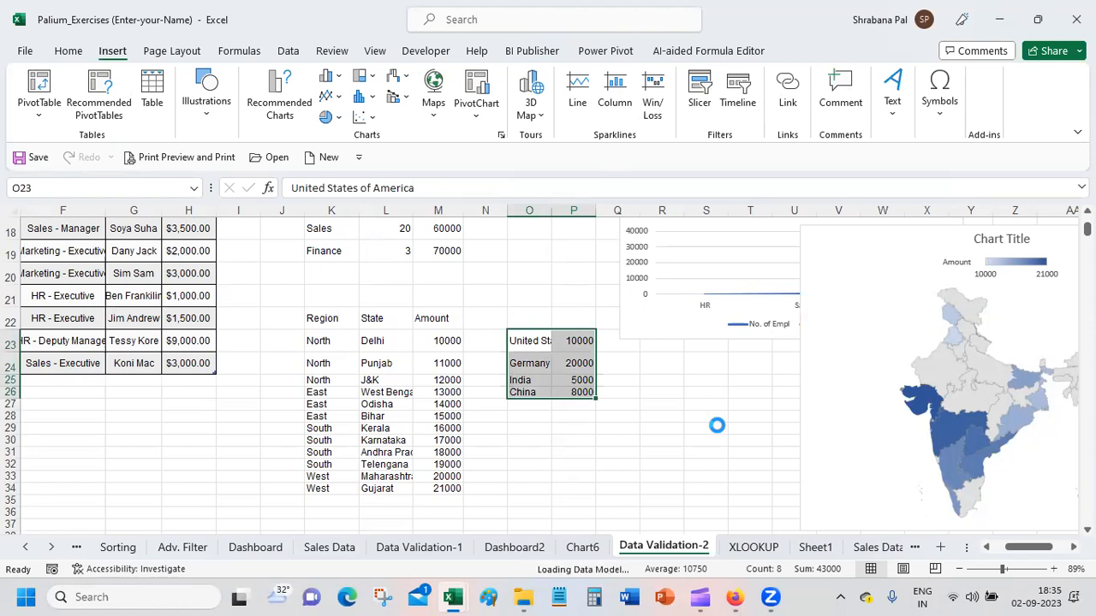
Step: Check the presentation status in the Google Meet call while 3D Maps loads, and switch to the 3D Maps window
{"action": "mouse_move", "coordinate": [738, 597]}
{"action": "left_click", "coordinate": [737, 597]}
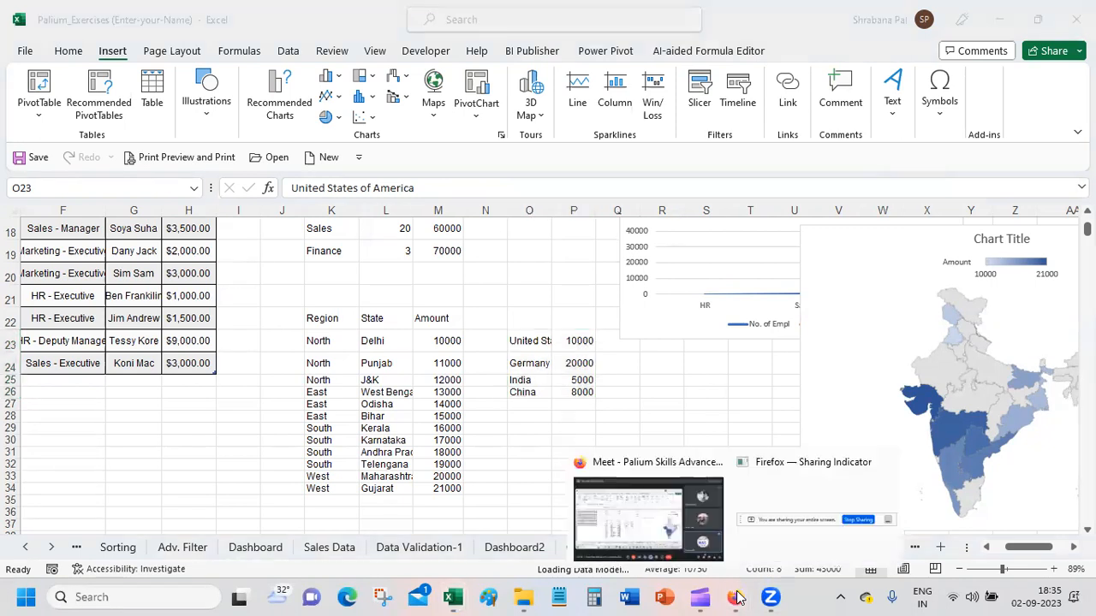
{"action": "left_click", "coordinate": [677, 522]}
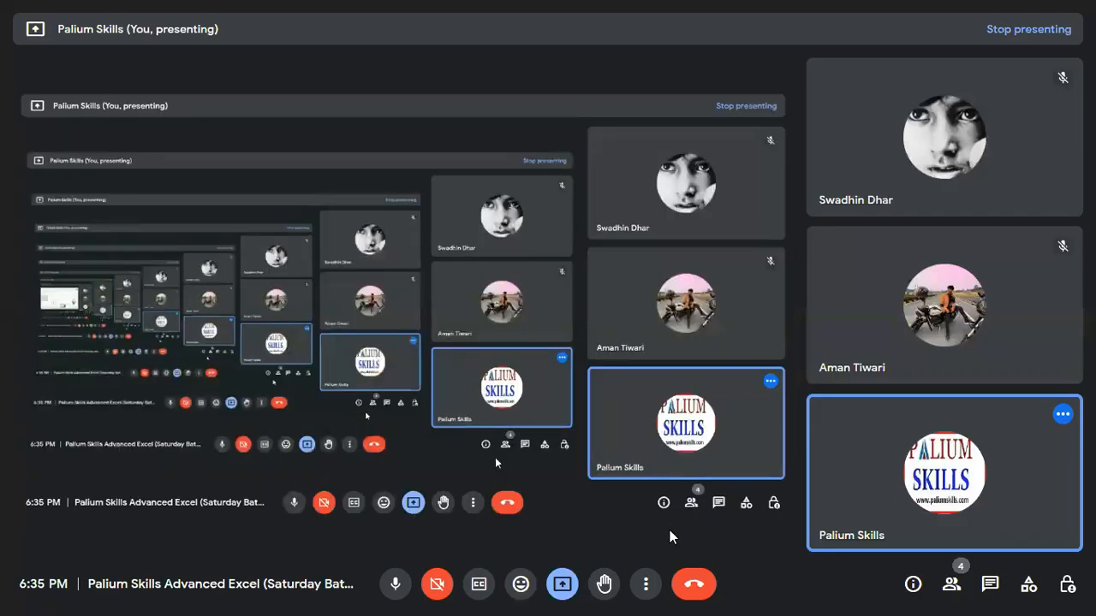
{"action": "left_click", "coordinate": [562, 588]}
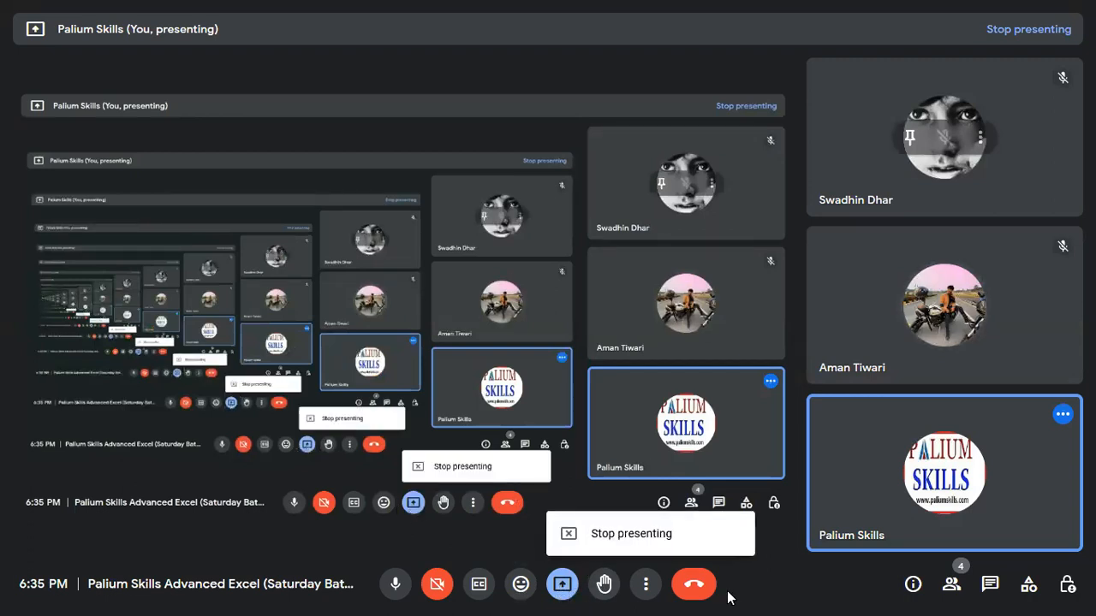
{"action": "key", "text": "super"}
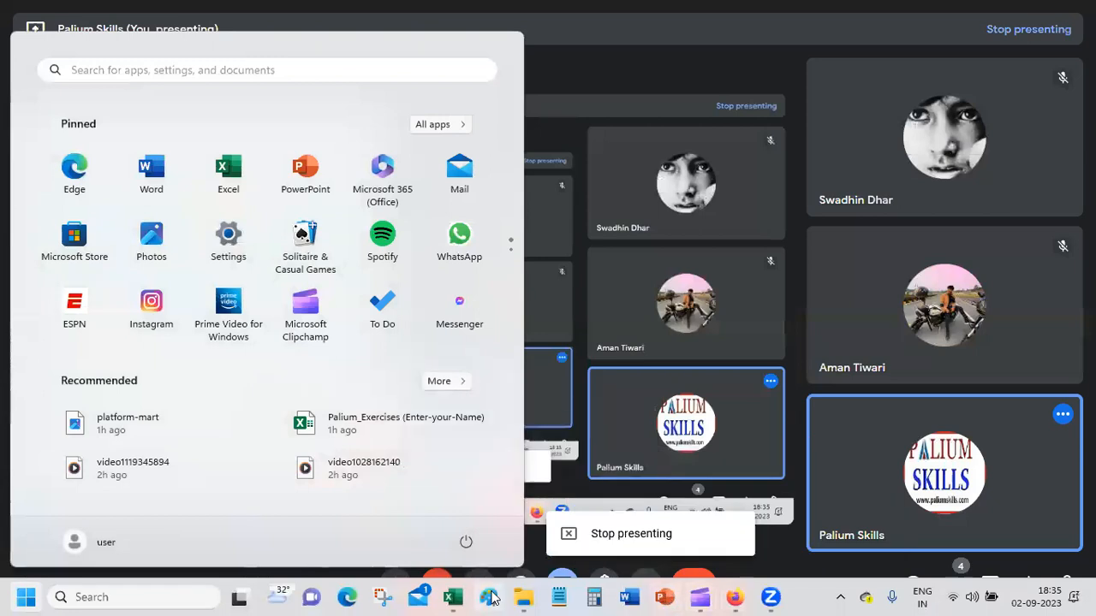
{"action": "mouse_move", "coordinate": [453, 596]}
{"action": "left_click", "coordinate": [516, 545]}
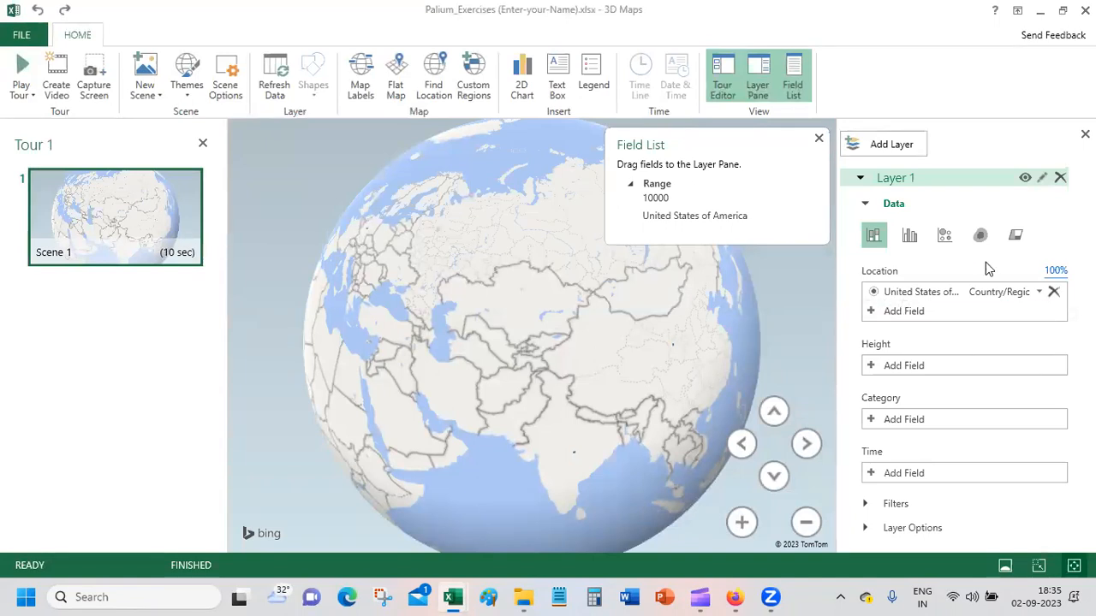
Step: Try the bubble and stacked column visualizations for Layer 1, and apply clustered column
{"action": "left_click", "coordinate": [951, 241]}
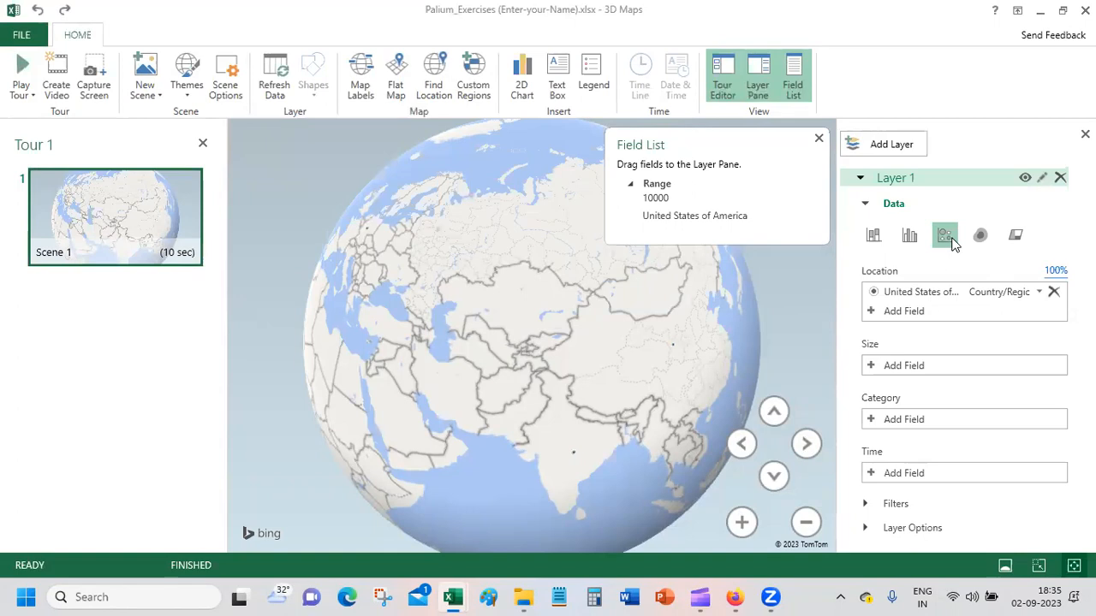
{"action": "left_click", "coordinate": [885, 243]}
{"action": "left_click", "coordinate": [917, 243]}
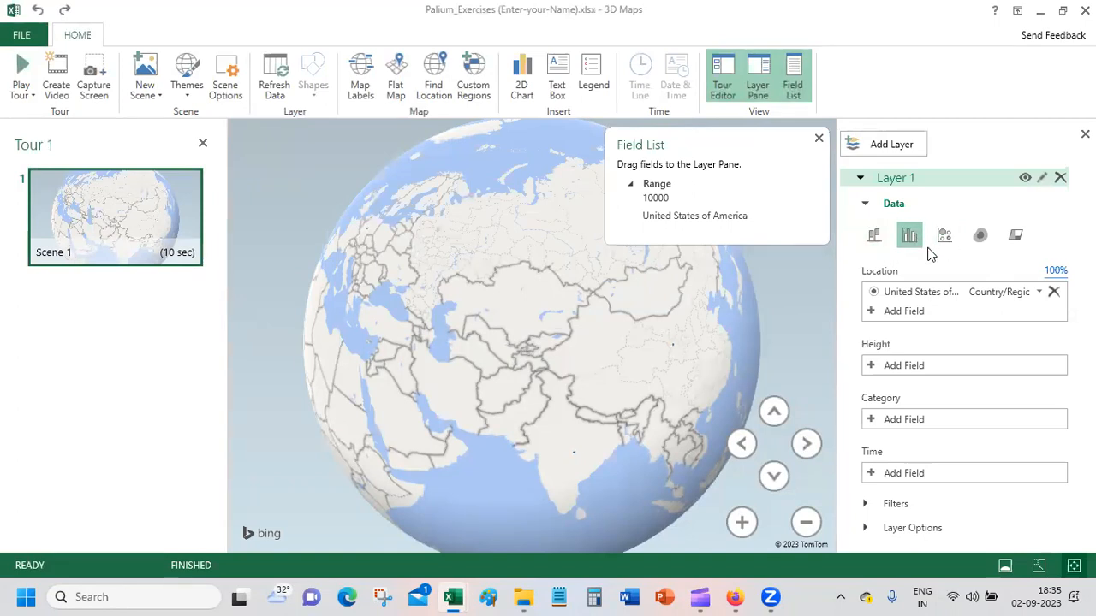
Step: Collapse Layer 1's data settings and rotate the globe to view North America and the Atlantic
{"action": "left_click", "coordinate": [865, 203]}
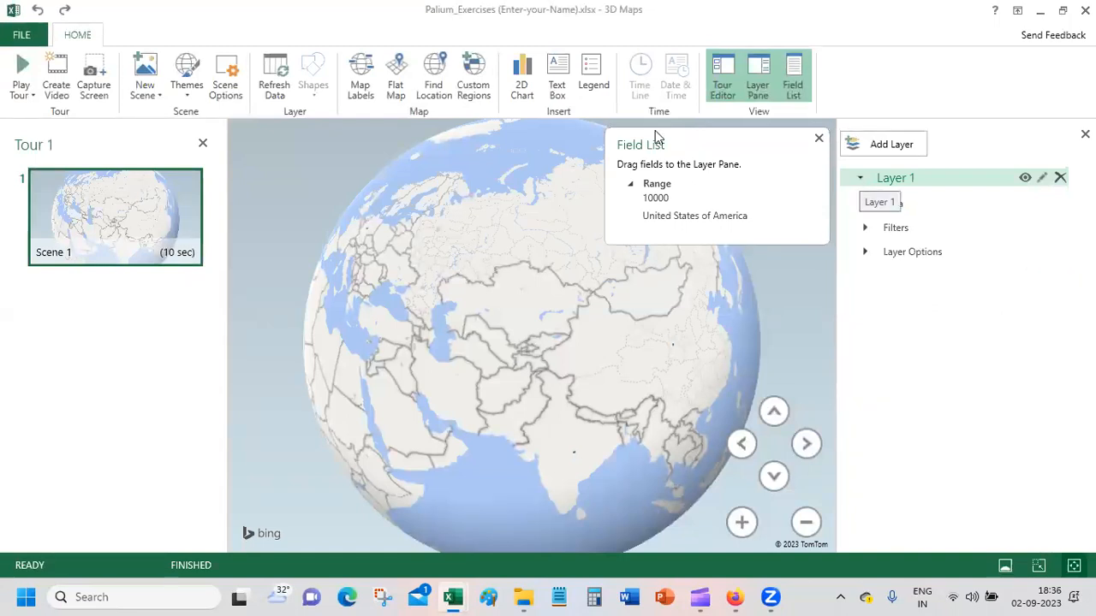
{"action": "mouse_move", "coordinate": [139, 211]}
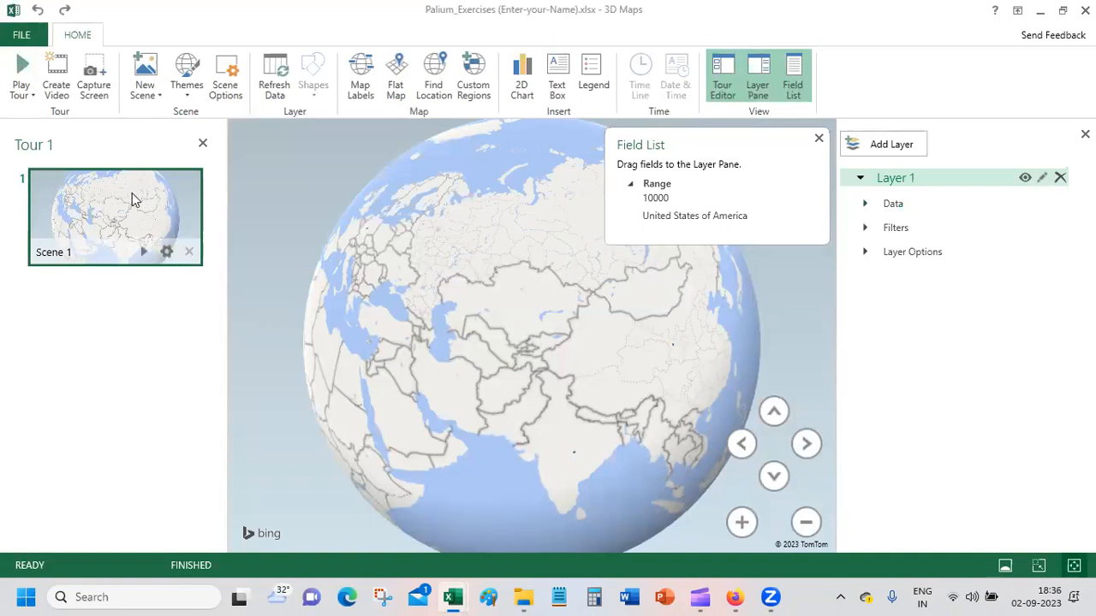
{"action": "left_click_drag", "start_coordinate": [431, 250], "coordinate": [737, 240]}
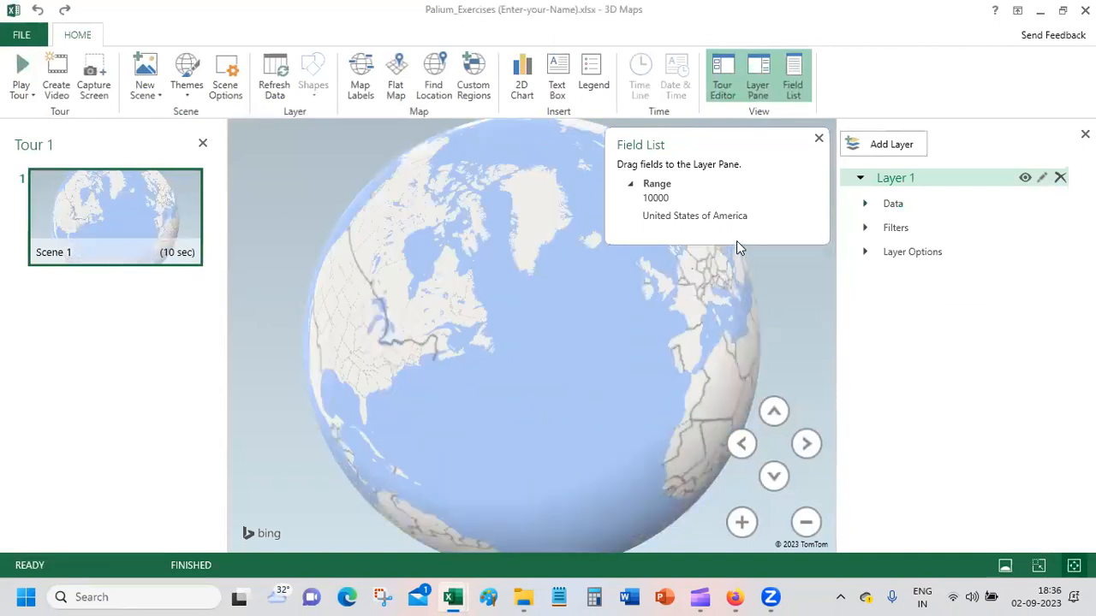
Step: Rotate the globe to center North America, and close the 3D Maps window
{"action": "left_click_drag", "start_coordinate": [466, 357], "coordinate": [666, 300]}
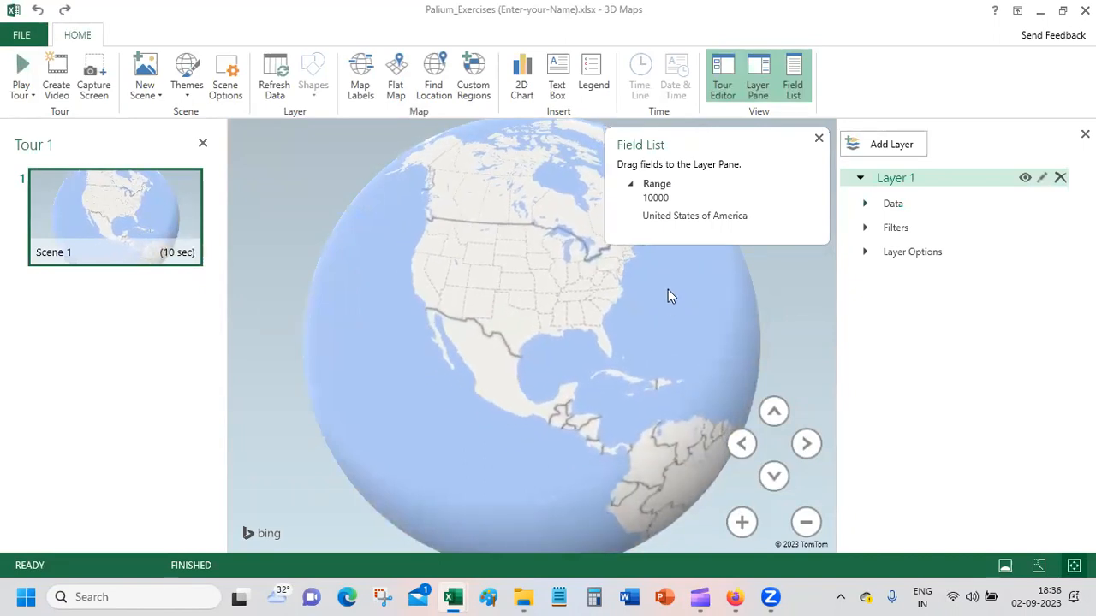
{"action": "left_click", "coordinate": [21, 37]}
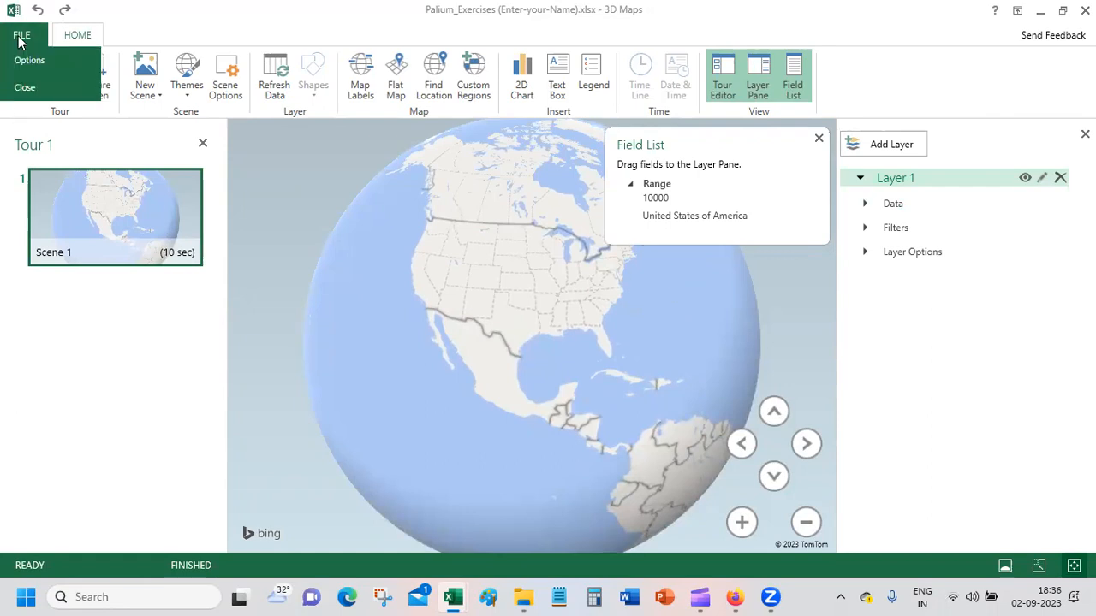
{"action": "left_click", "coordinate": [26, 87]}
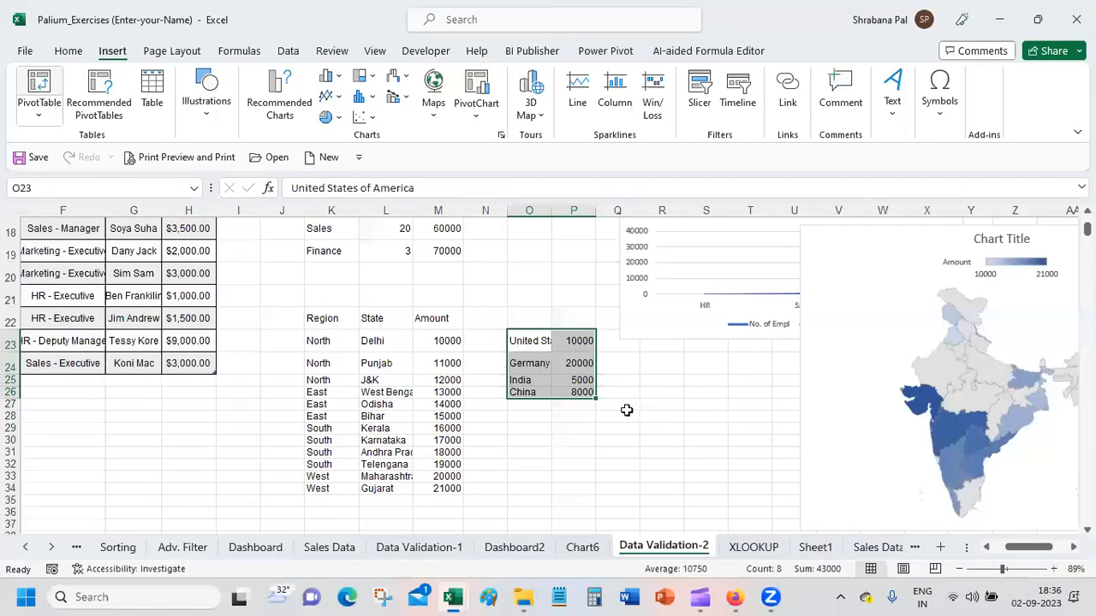
Step: Dismiss the quick analysis options for the selected range and autofit column O to the country names
{"action": "left_click", "coordinate": [607, 411]}
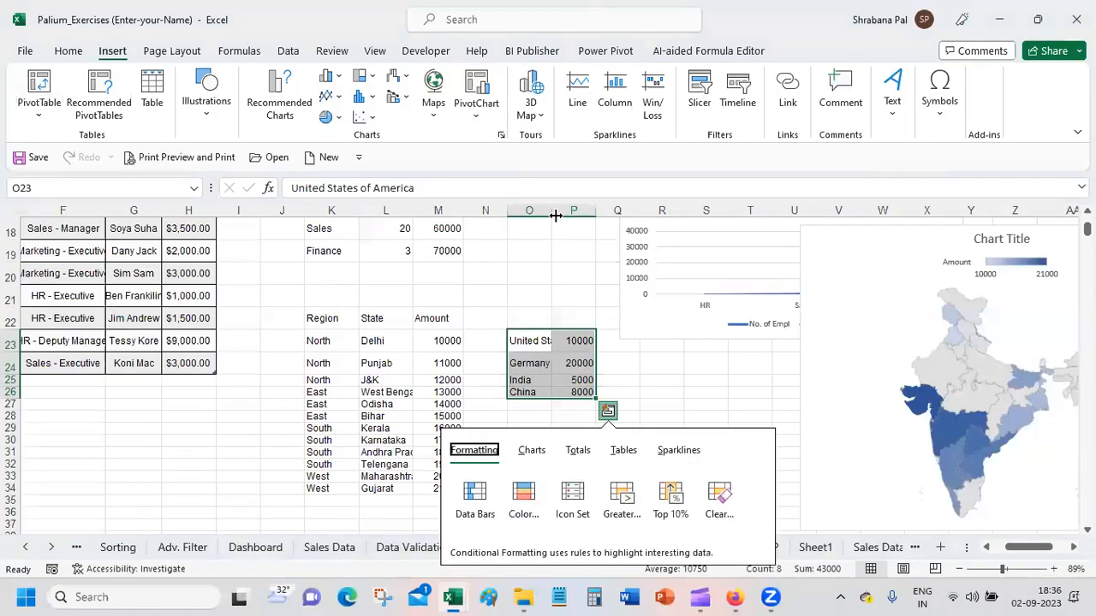
{"action": "left_click", "coordinate": [689, 391]}
{"action": "double_click", "coordinate": [552, 210]}
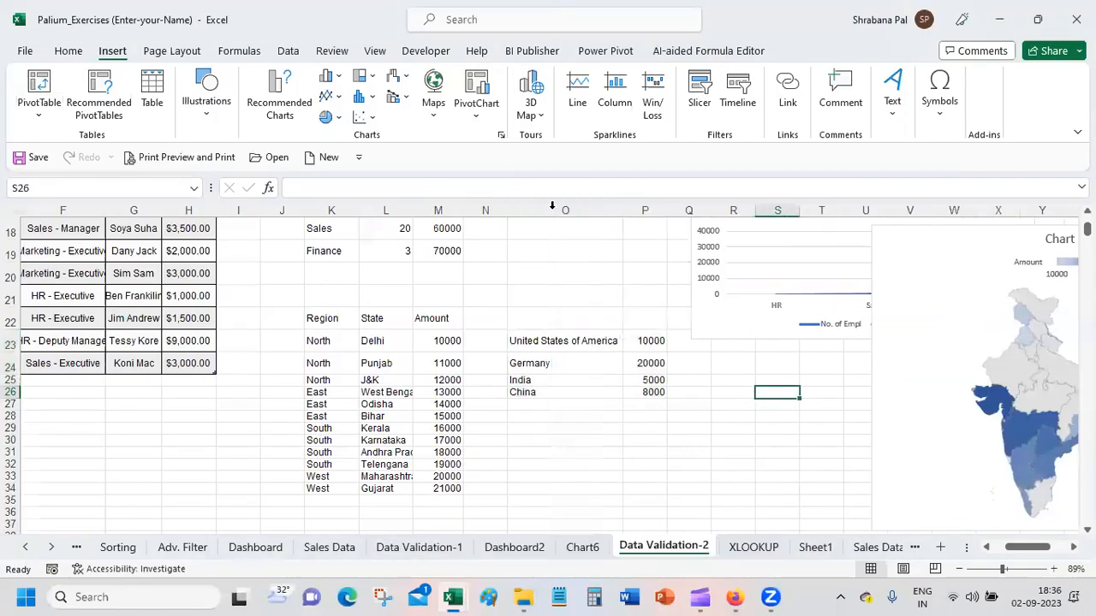
Step: Select the country and amount range O23:P26 and open Tour 1 in 3D Maps
{"action": "left_click_drag", "start_coordinate": [551, 350], "coordinate": [642, 386]}
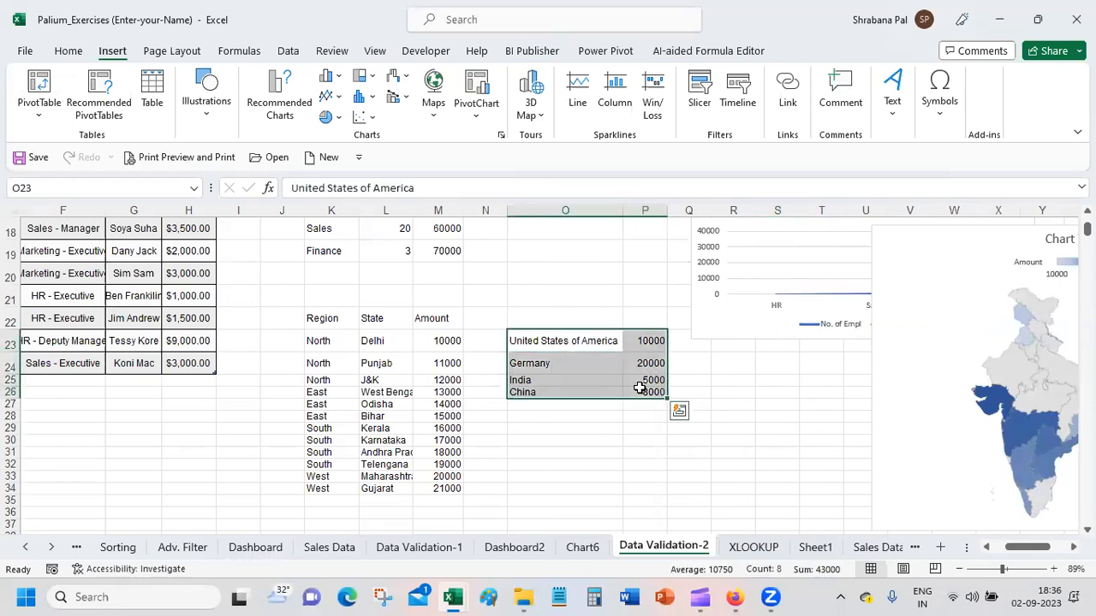
{"action": "right_click", "coordinate": [641, 388]}
{"action": "mouse_move", "coordinate": [685, 375]}
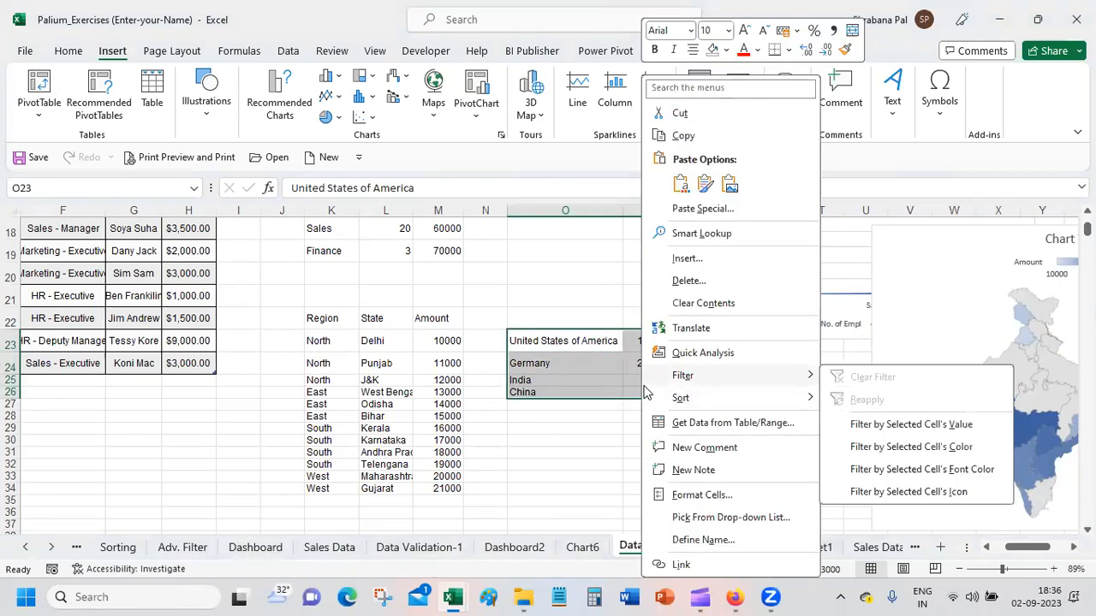
{"action": "left_click", "coordinate": [379, 8]}
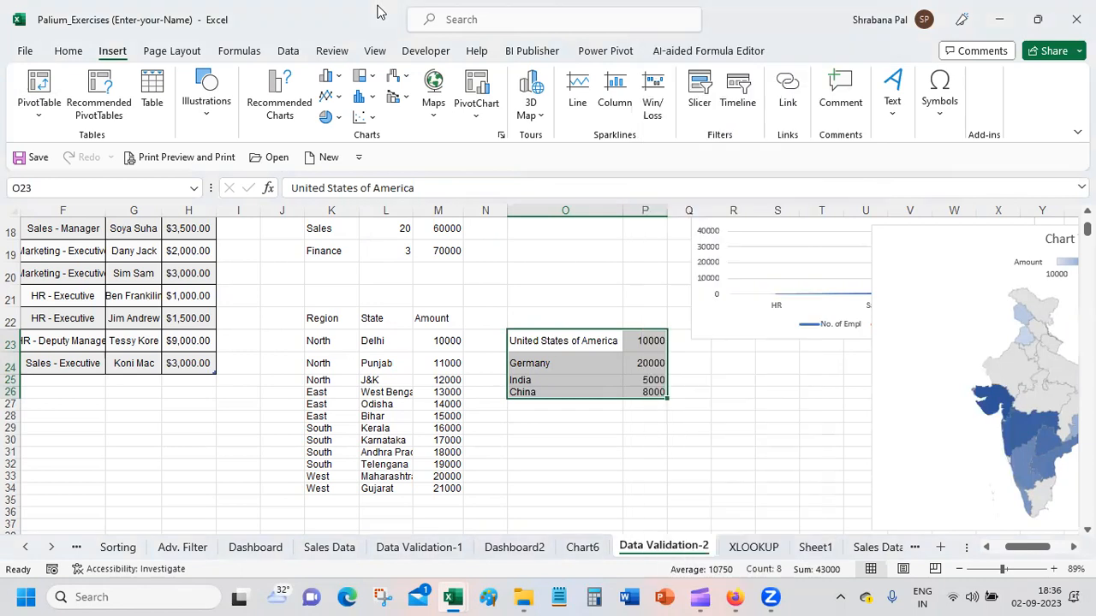
{"action": "left_click", "coordinate": [531, 103]}
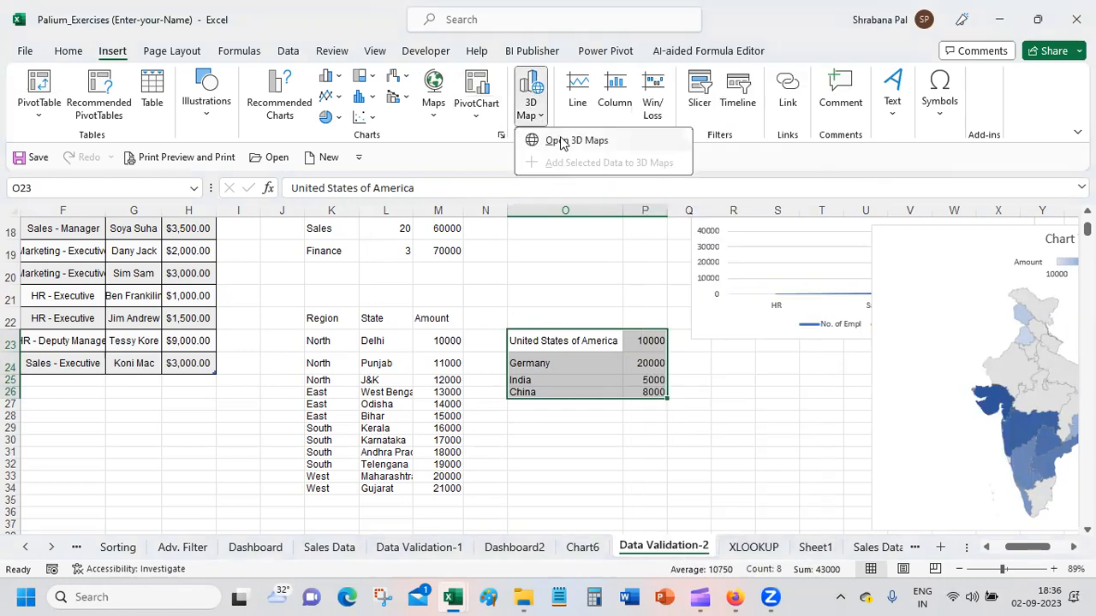
{"action": "left_click", "coordinate": [560, 141]}
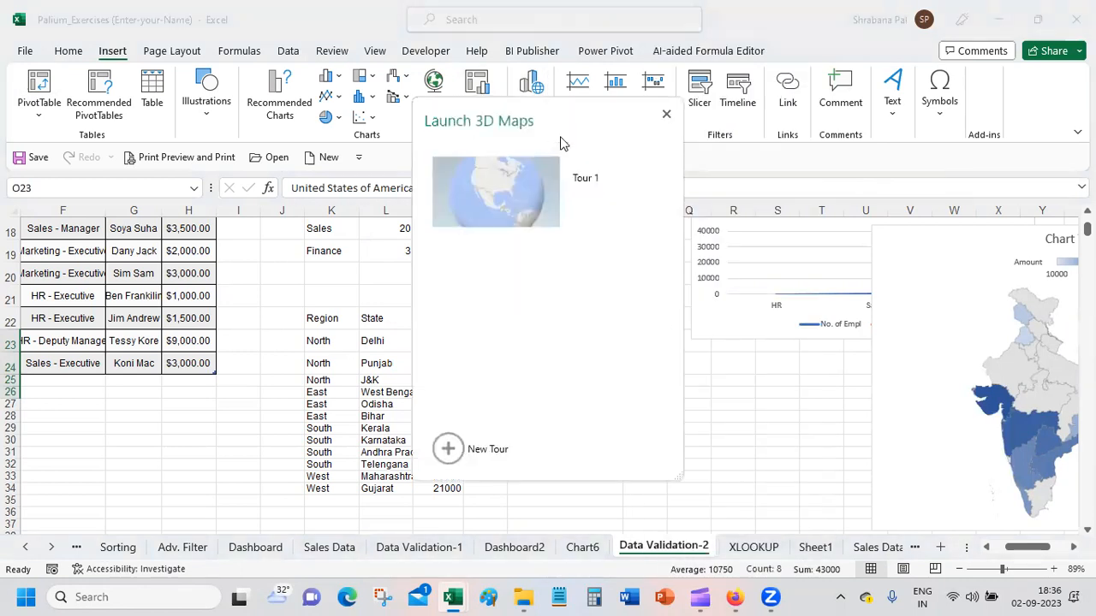
{"action": "left_click", "coordinate": [520, 182]}
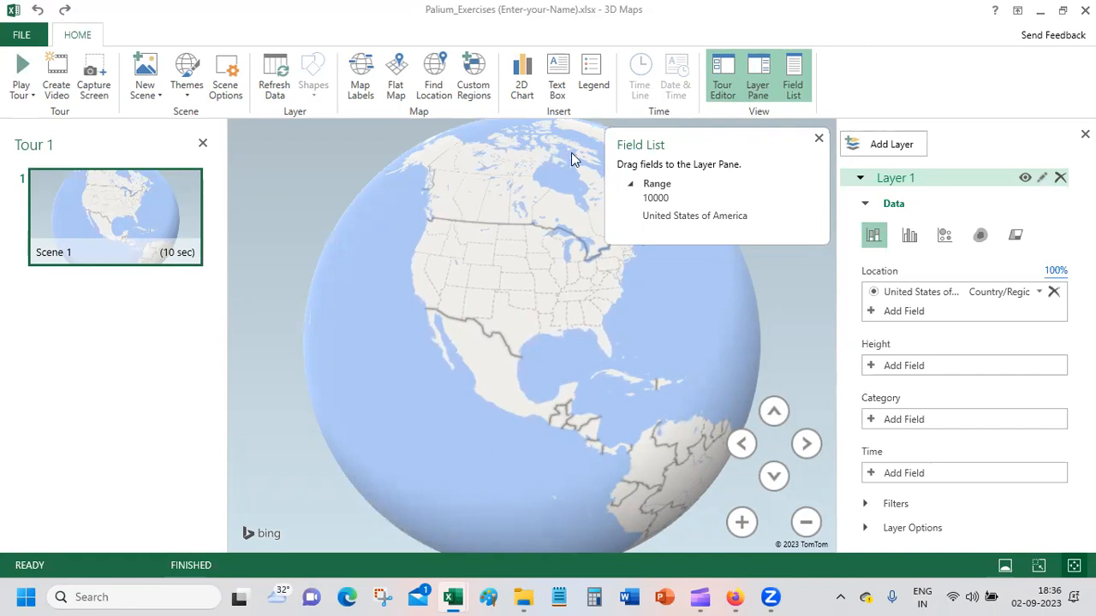
Step: Collapse Layer 1 and hide the field list
{"action": "left_click", "coordinate": [860, 179]}
{"action": "left_click", "coordinate": [818, 138]}
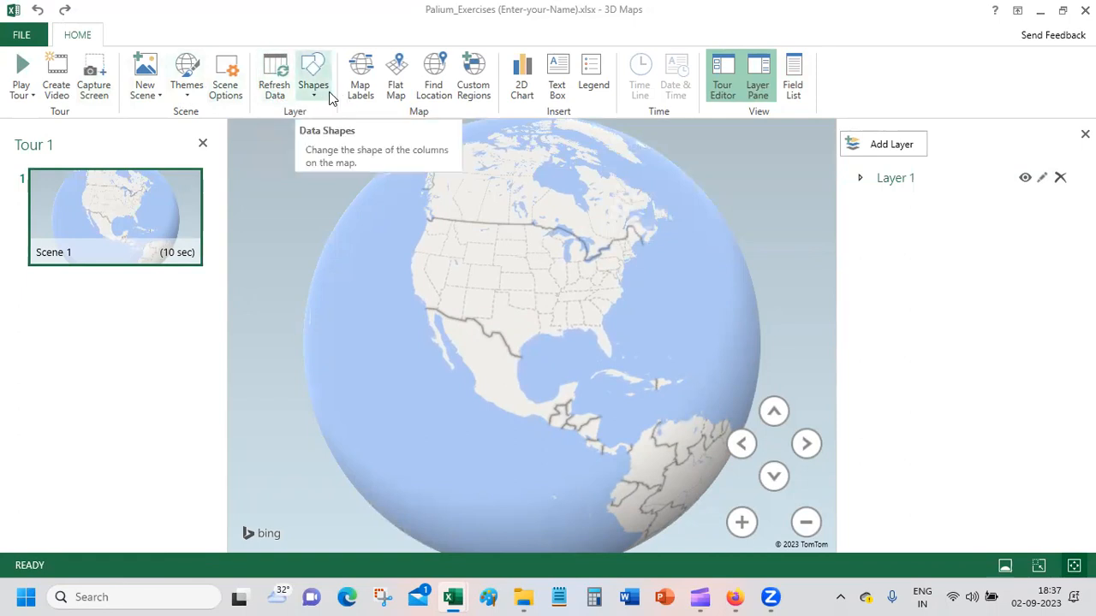
Step: Try a legend for Layer 1 on the map, move it higher over the globe, and remove it
{"action": "right_click", "coordinate": [537, 211]}
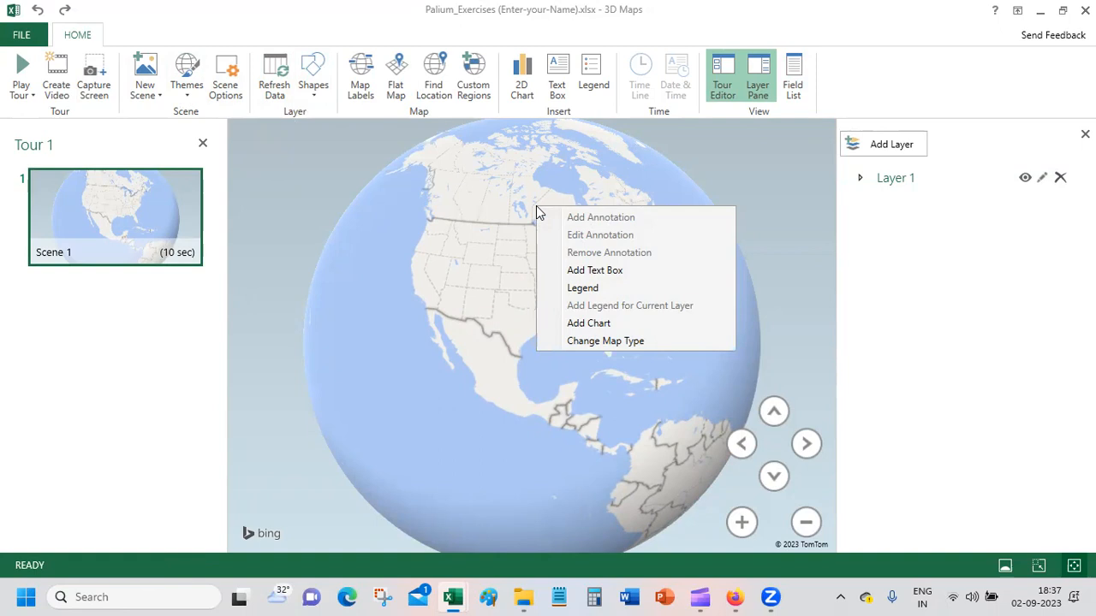
{"action": "left_click", "coordinate": [591, 288]}
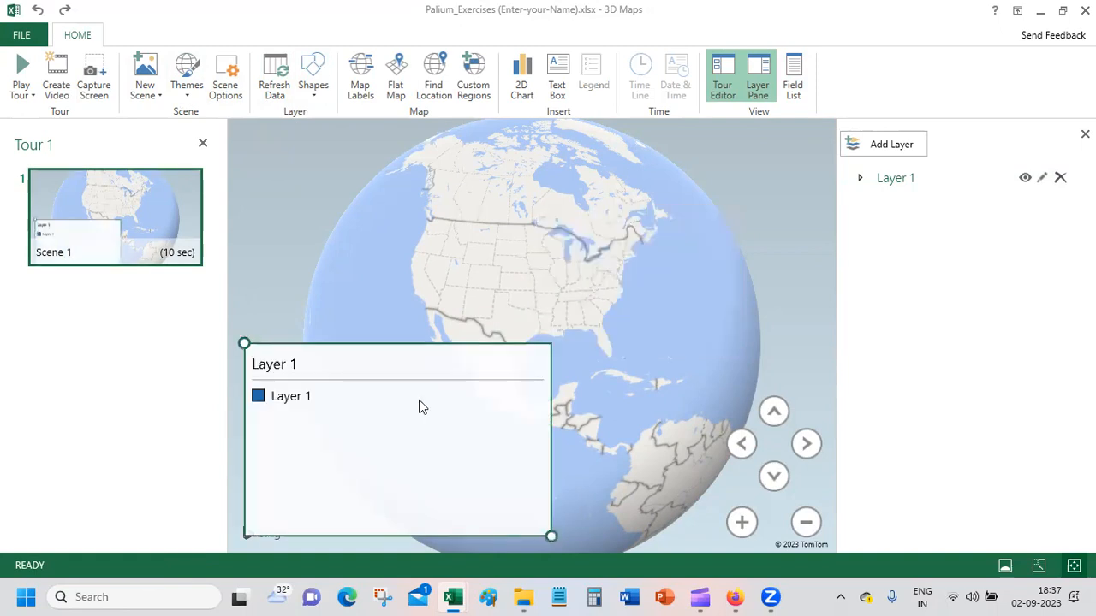
{"action": "left_click_drag", "start_coordinate": [310, 357], "coordinate": [318, 211]}
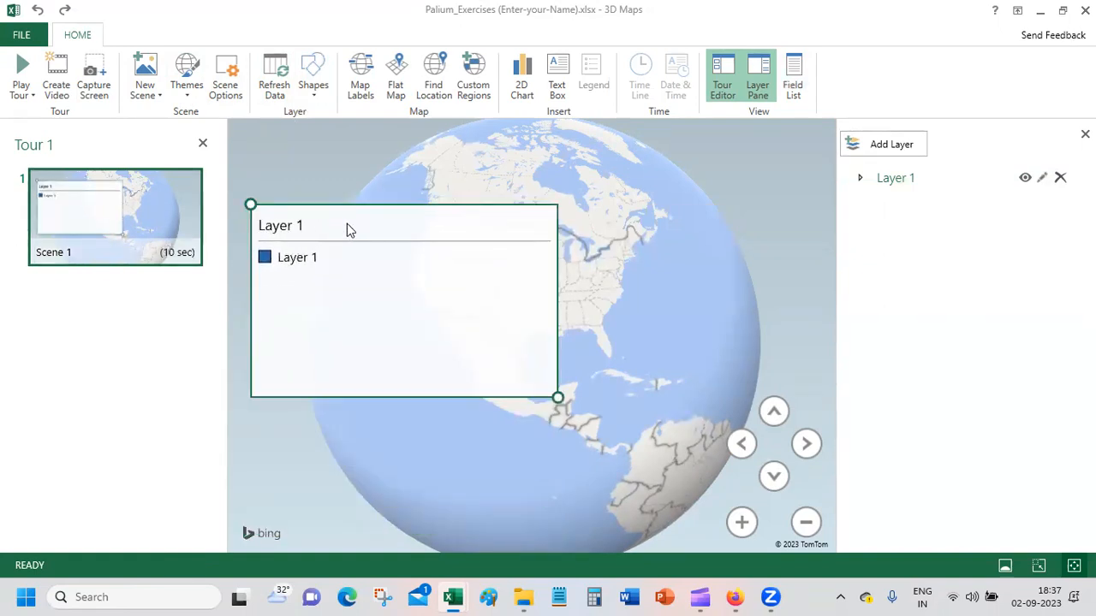
{"action": "key", "text": "Delete"}
Step: Rotate the globe to show India and China, and refresh the map data
{"action": "left_click_drag", "start_coordinate": [538, 176], "coordinate": [663, 456]}
{"action": "left_click_drag", "start_coordinate": [543, 220], "coordinate": [624, 240]}
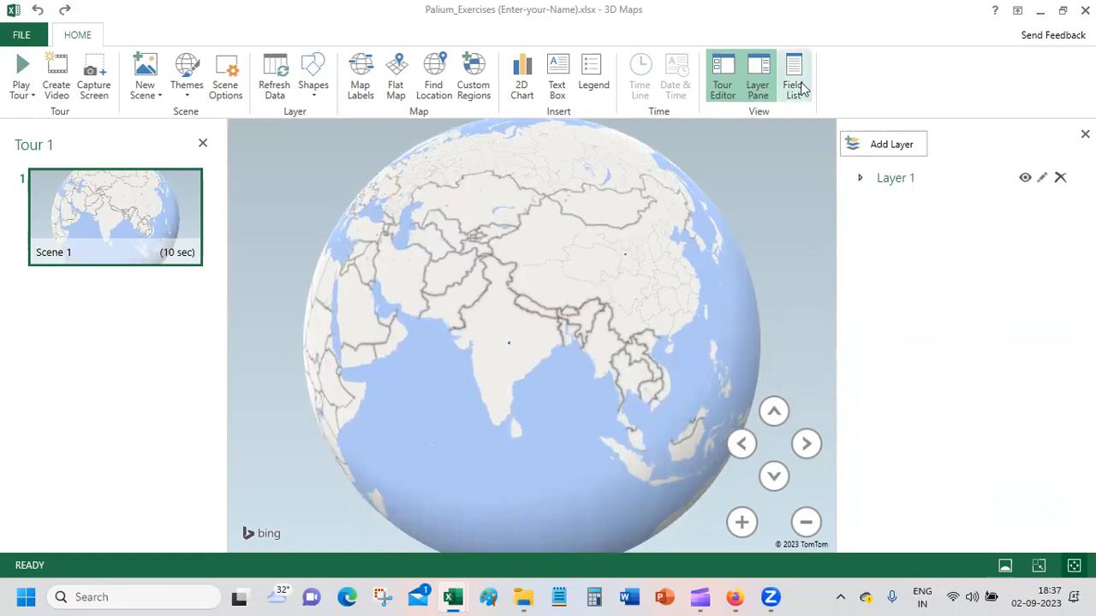
{"action": "left_click_drag", "start_coordinate": [778, 201], "coordinate": [780, 201]}
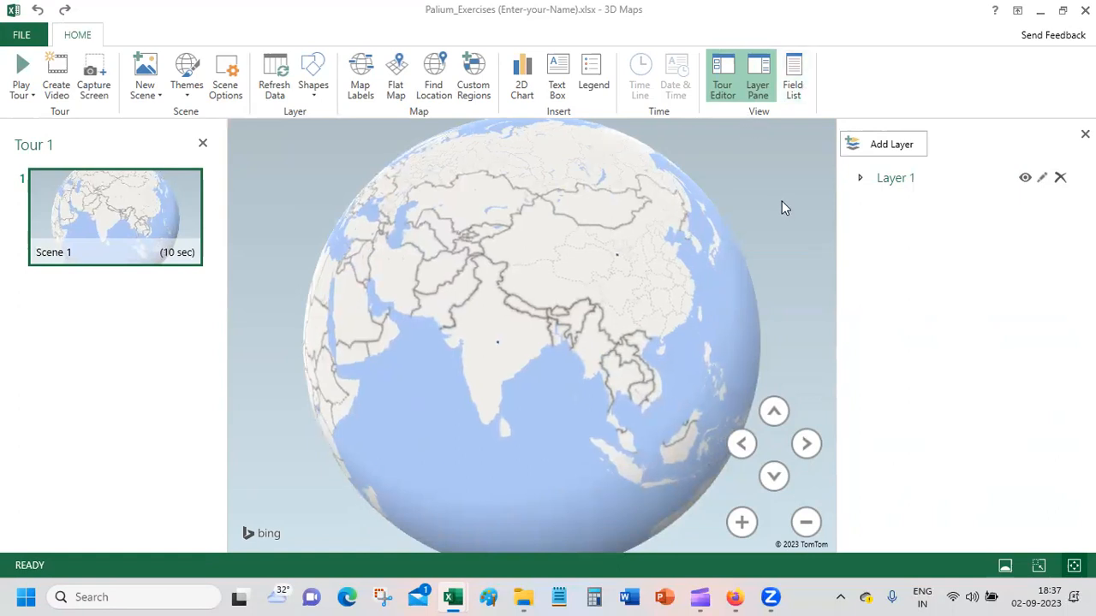
{"action": "left_click", "coordinate": [274, 73]}
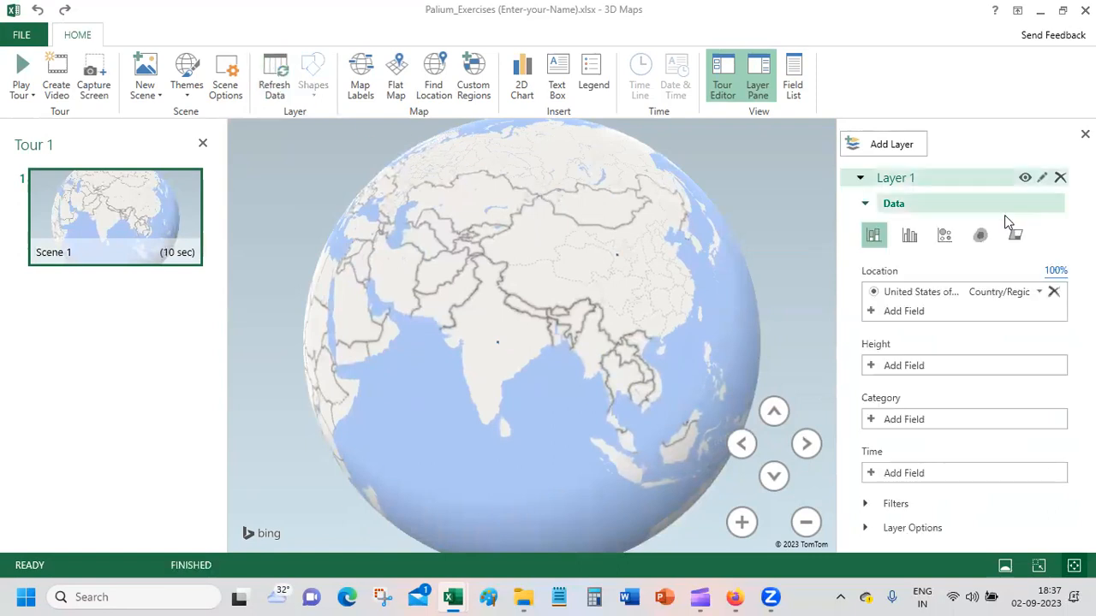
Step: Review Layer 1's layer options, accept the data card customization as it is, and hide the tour editor
{"action": "left_click", "coordinate": [869, 531]}
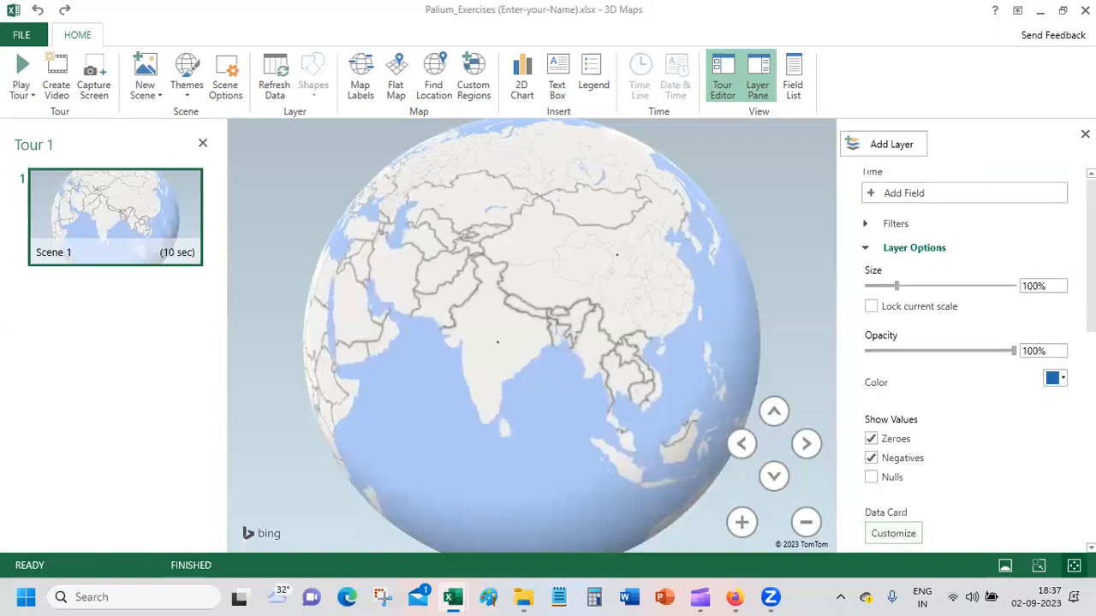
{"action": "scroll", "coordinate": [964, 360], "scroll_direction": "up", "scroll_amount": 3}
{"action": "scroll", "coordinate": [965, 360], "scroll_direction": "down", "scroll_amount": 3}
{"action": "left_click", "coordinate": [893, 533]}
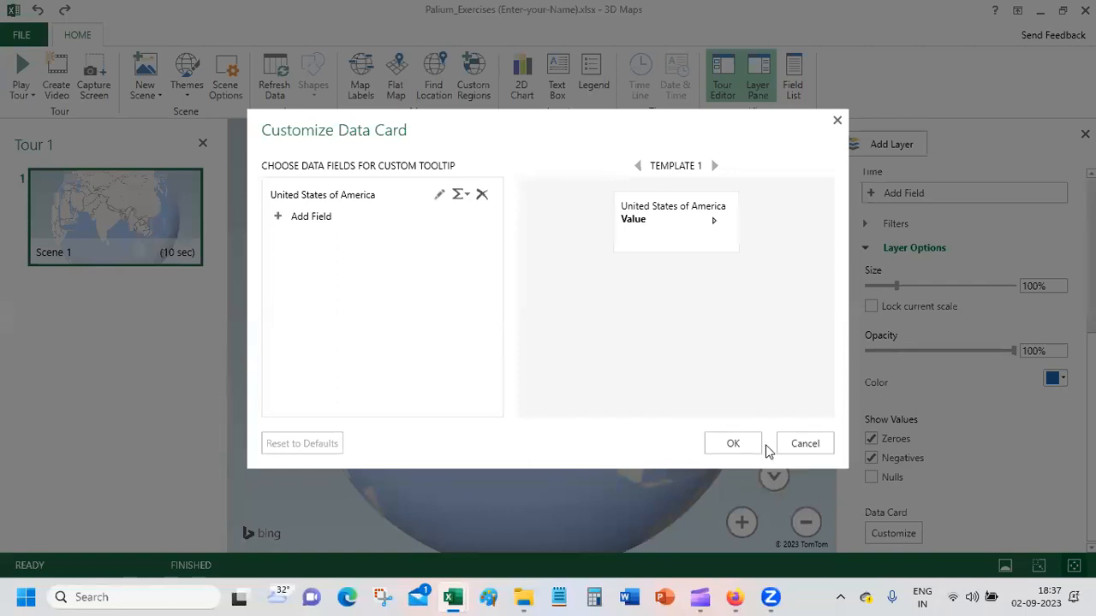
{"action": "left_click", "coordinate": [733, 444]}
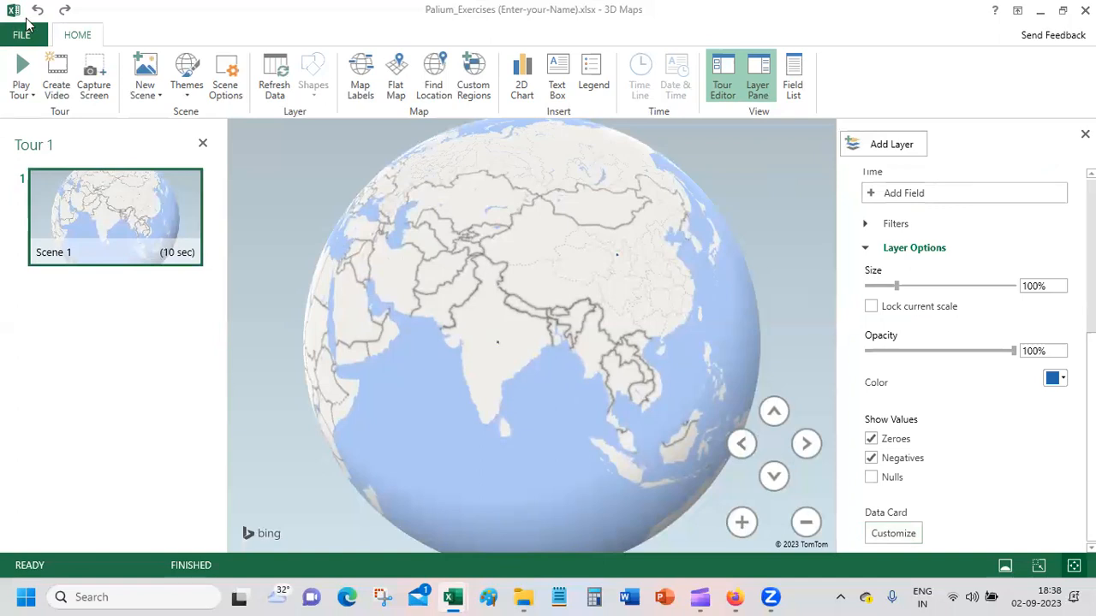
{"action": "left_click", "coordinate": [203, 143]}
Step: Try a 2D chart on the map with stacked column, clustered bar, stacked bar and clustered column types, and delete it
{"action": "right_click", "coordinate": [192, 143]}
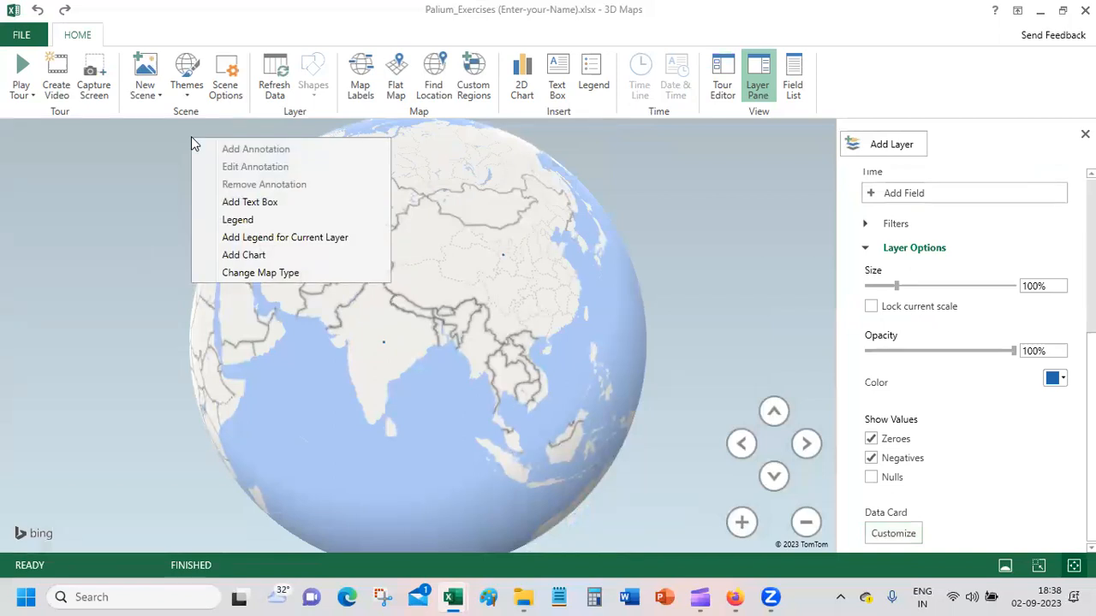
{"action": "left_click", "coordinate": [275, 254]}
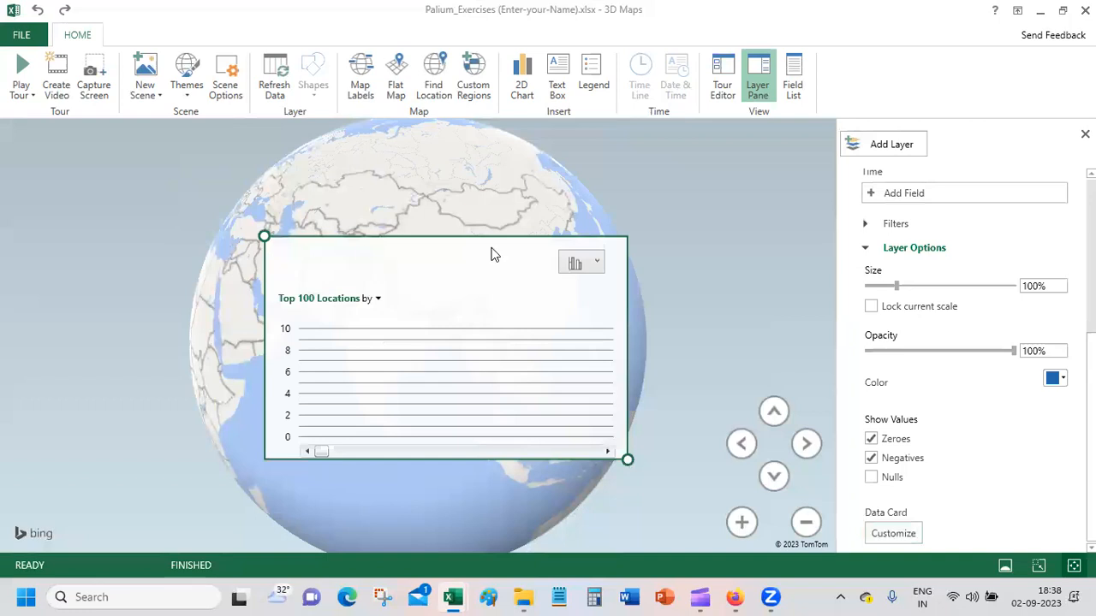
{"action": "left_click", "coordinate": [597, 262]}
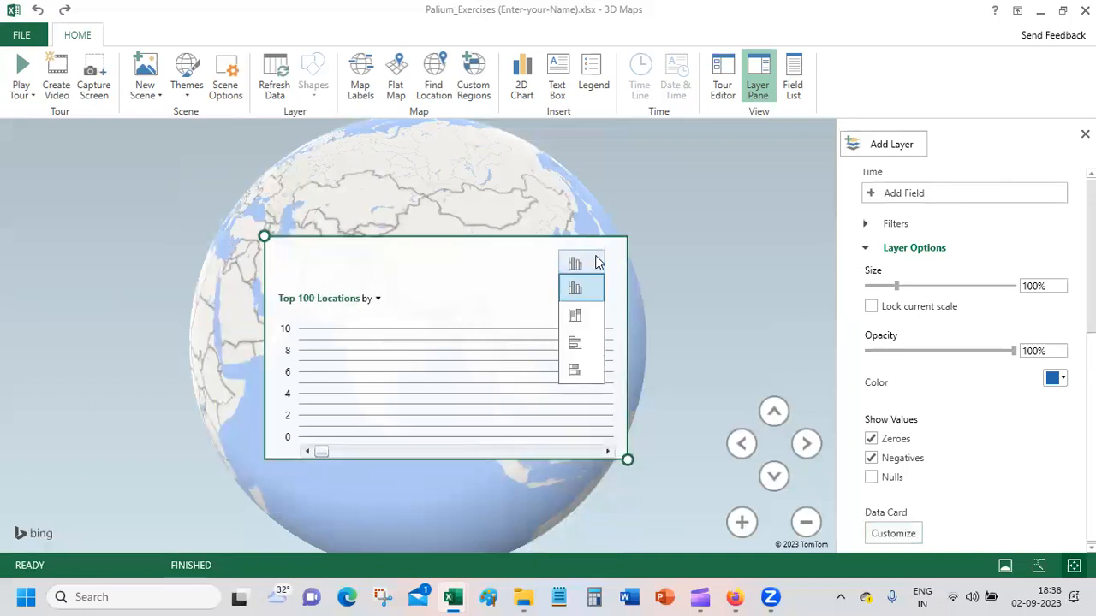
{"action": "left_click", "coordinate": [582, 314]}
{"action": "left_click", "coordinate": [590, 260]}
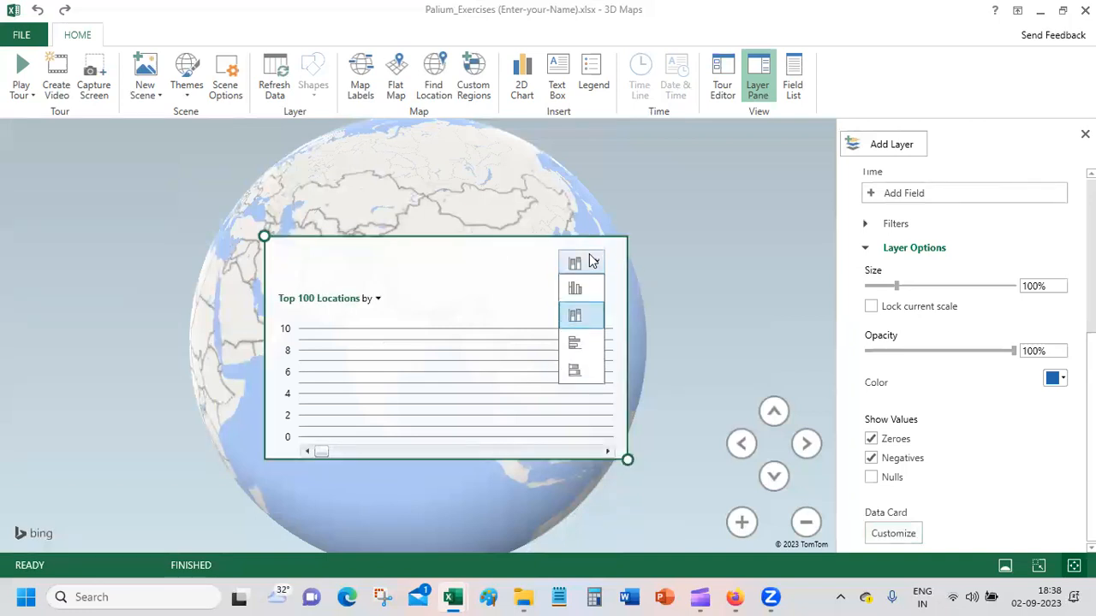
{"action": "left_click", "coordinate": [578, 342]}
{"action": "left_click", "coordinate": [596, 265]}
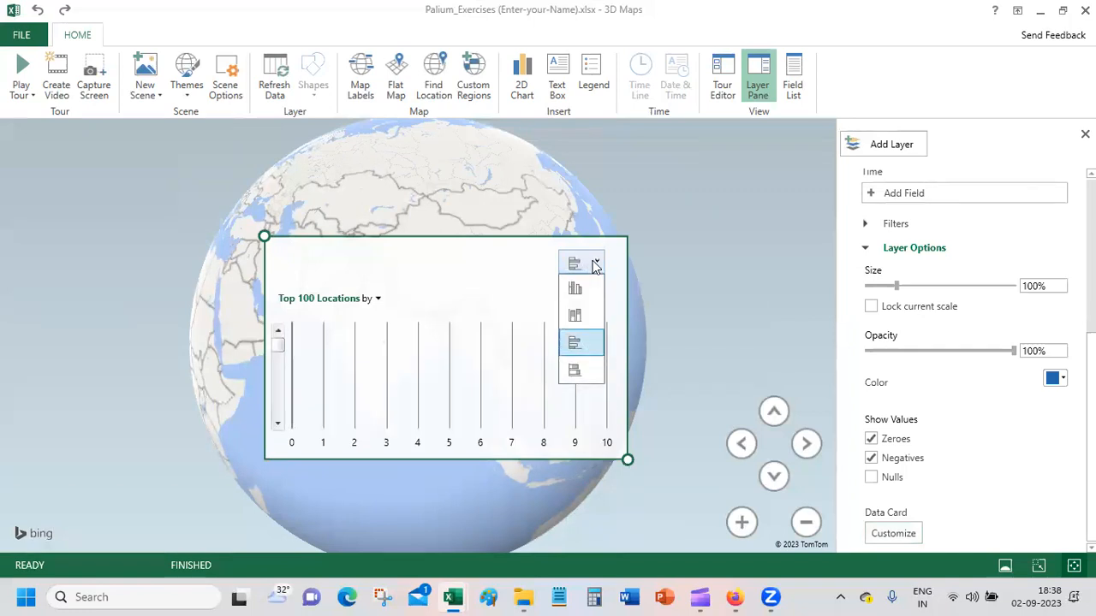
{"action": "left_click", "coordinate": [576, 370]}
{"action": "left_click", "coordinate": [596, 262]}
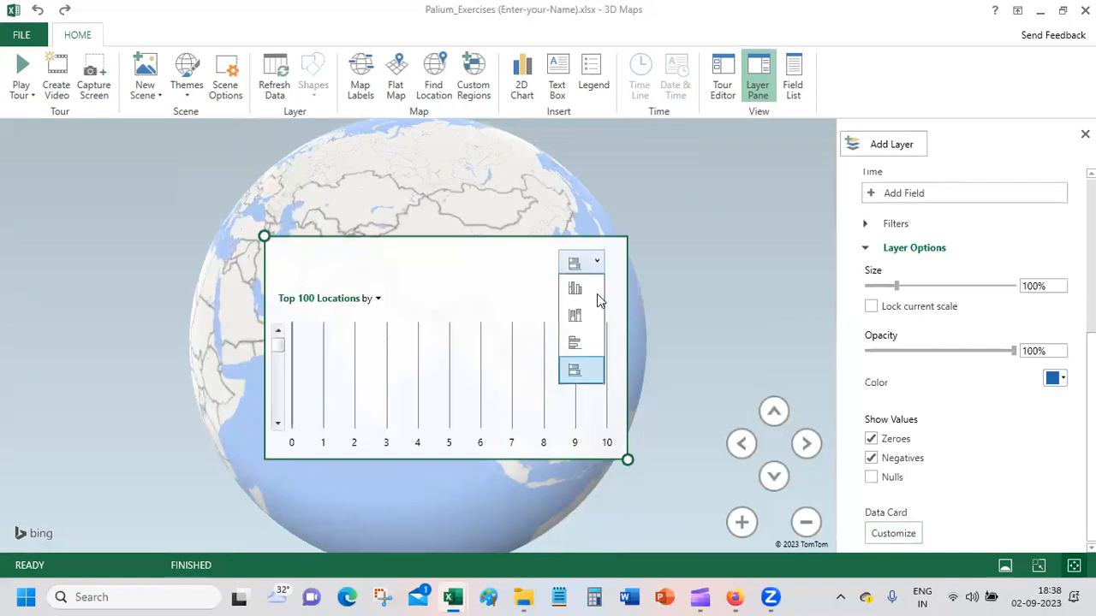
{"action": "left_click", "coordinate": [595, 291]}
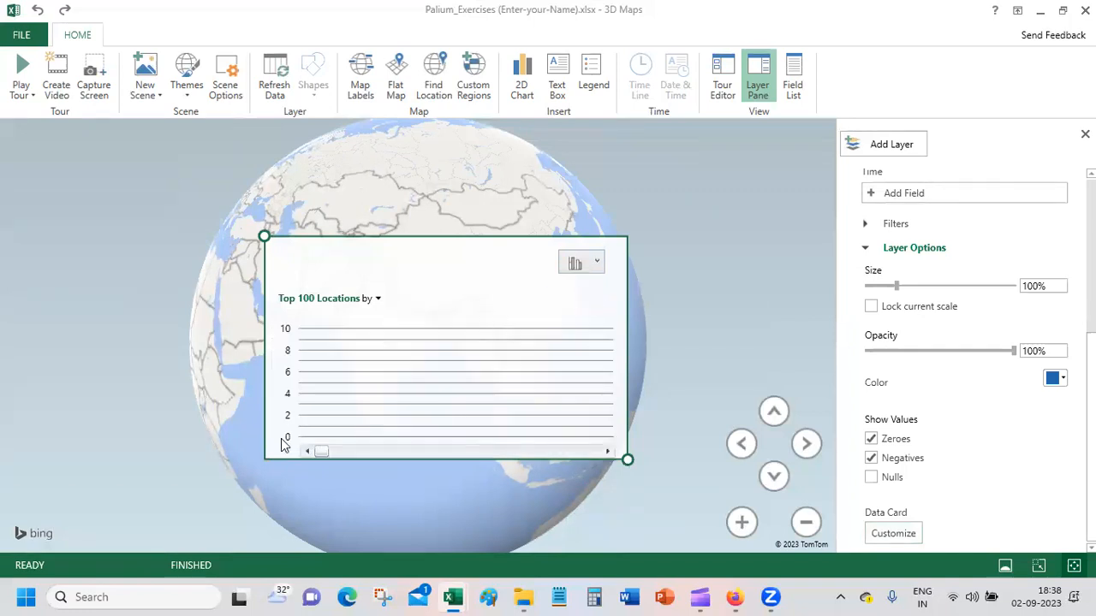
{"action": "left_click_drag", "start_coordinate": [416, 456], "coordinate": [570, 441]}
{"action": "key", "text": "Delete"}
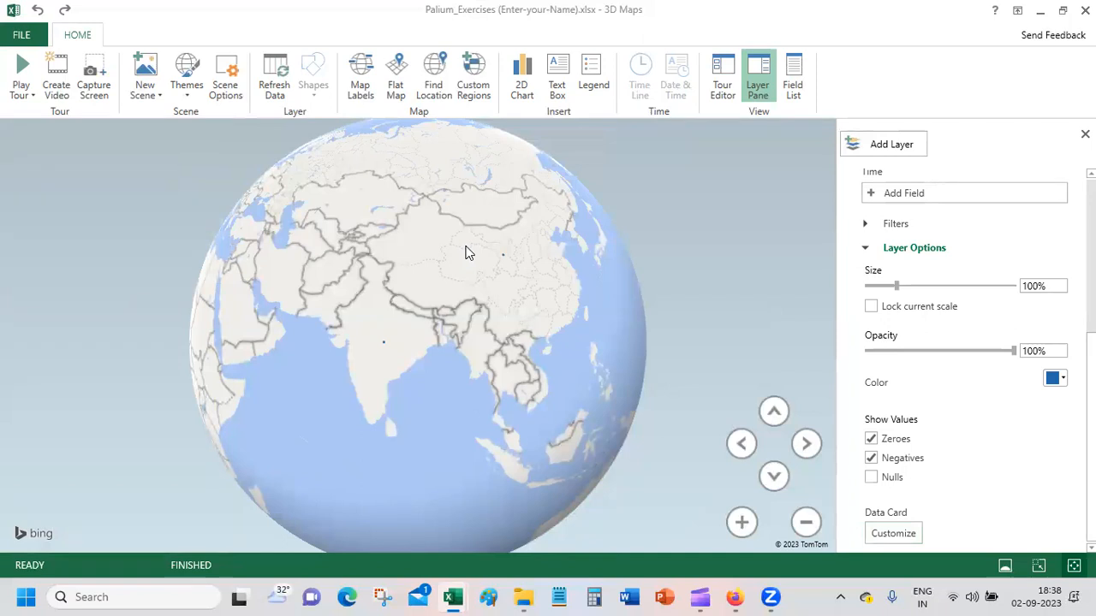
Step: Switch the globe to a flat map and accept the 3D Maps options with Balanced graphics quality
{"action": "left_click", "coordinate": [397, 68]}
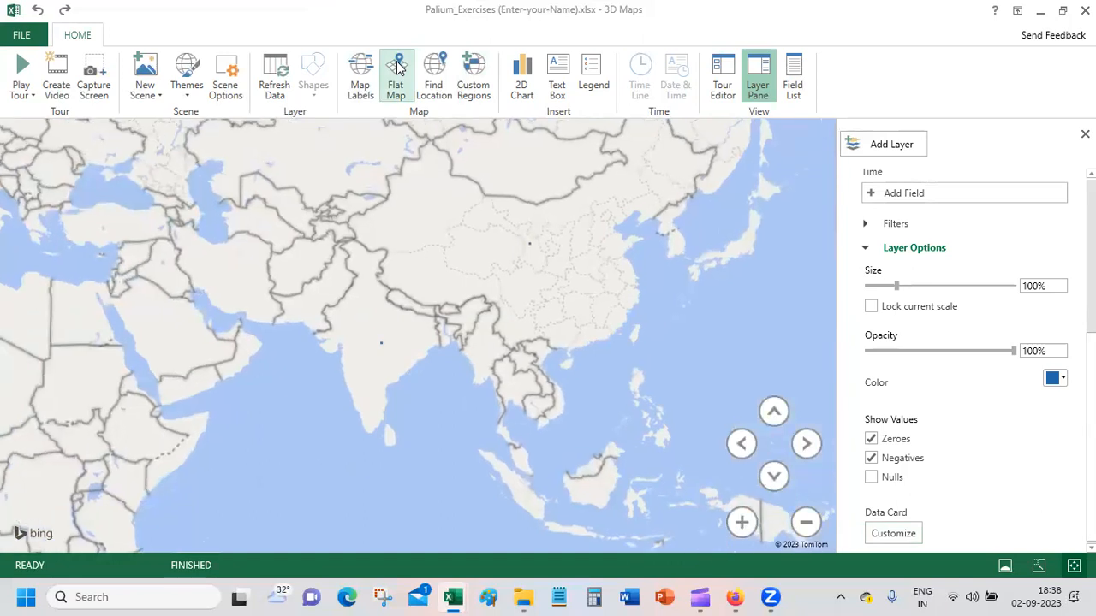
{"action": "left_click", "coordinate": [29, 98]}
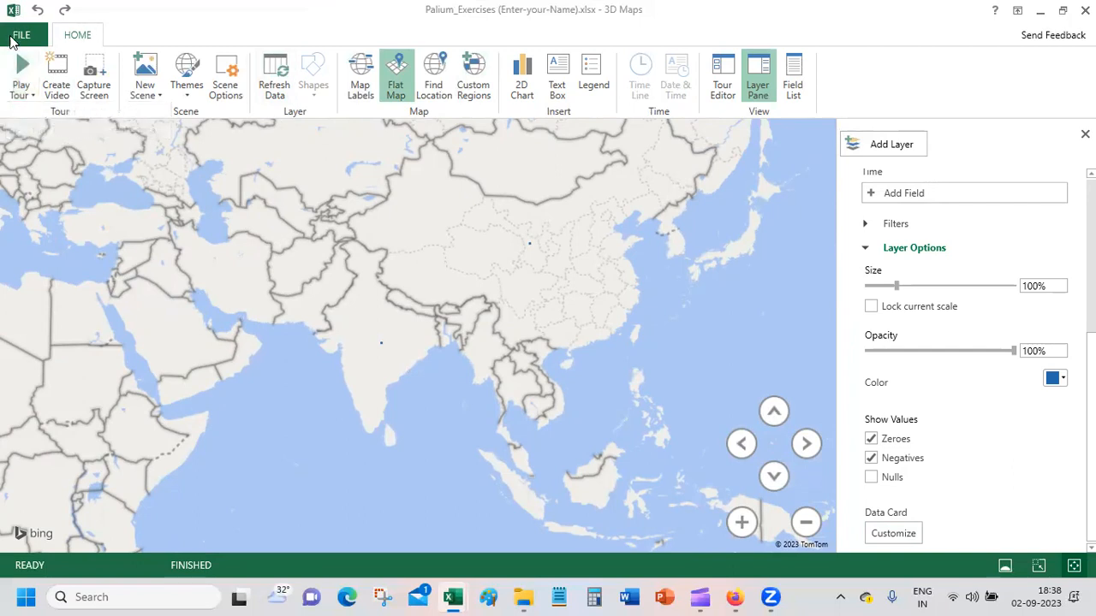
{"action": "left_click", "coordinate": [17, 36]}
{"action": "left_click", "coordinate": [31, 60]}
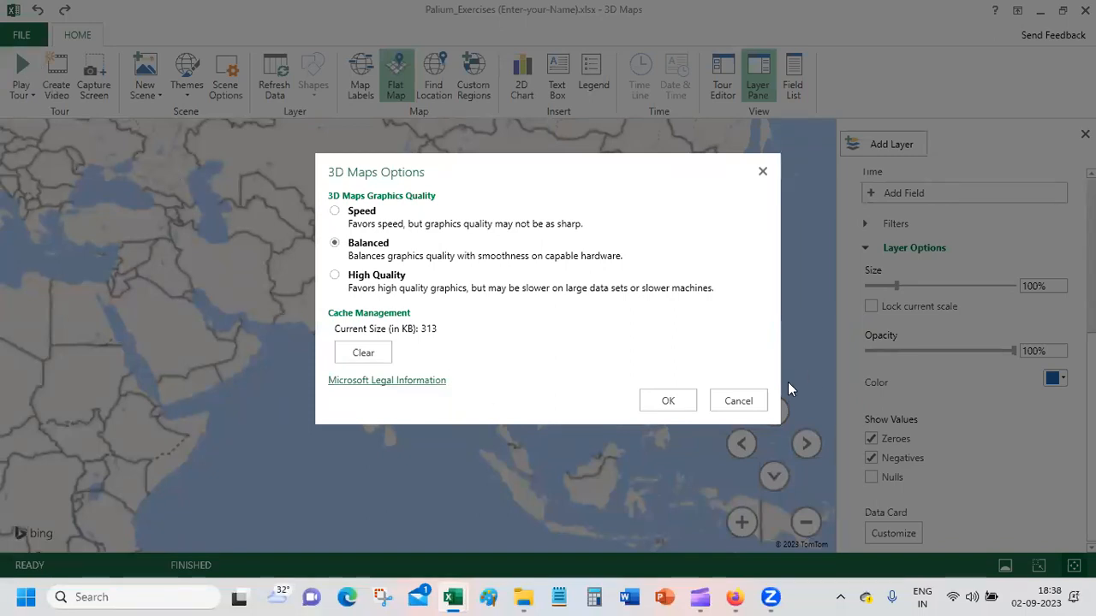
{"action": "left_click", "coordinate": [667, 401]}
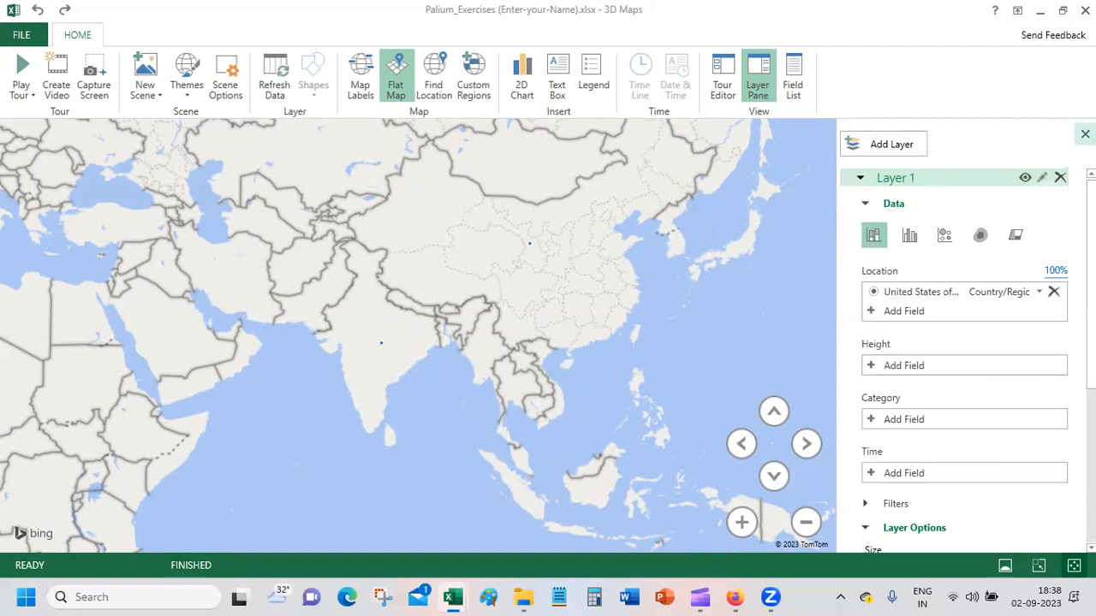
Step: Hide the layer pane and close 3D Maps to return to the Data Validation-2 sheet
{"action": "left_click", "coordinate": [1084, 134]}
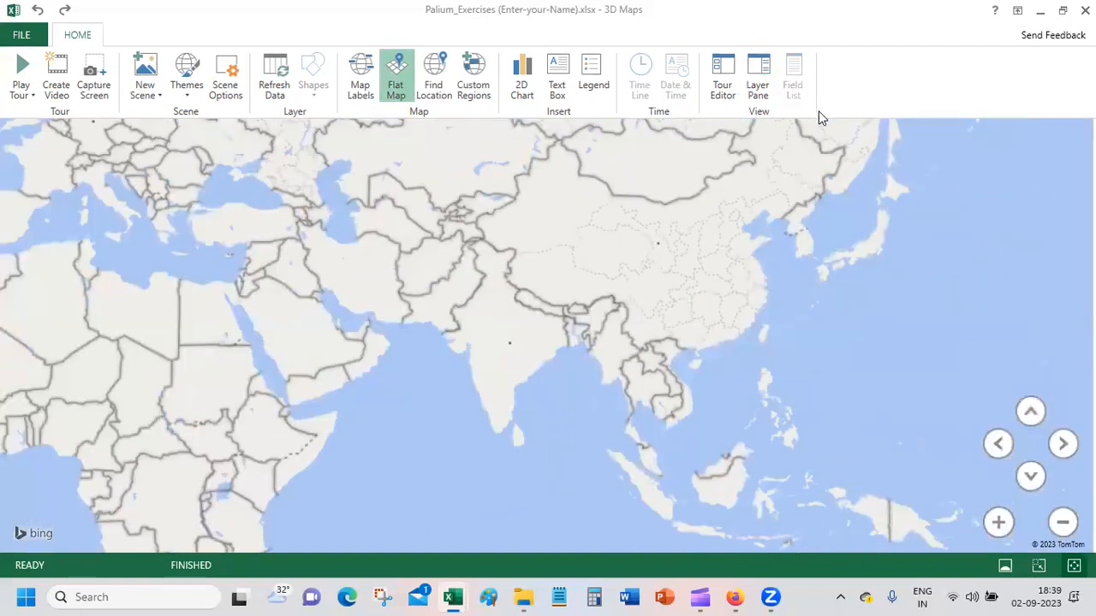
{"action": "left_click", "coordinate": [1084, 11]}
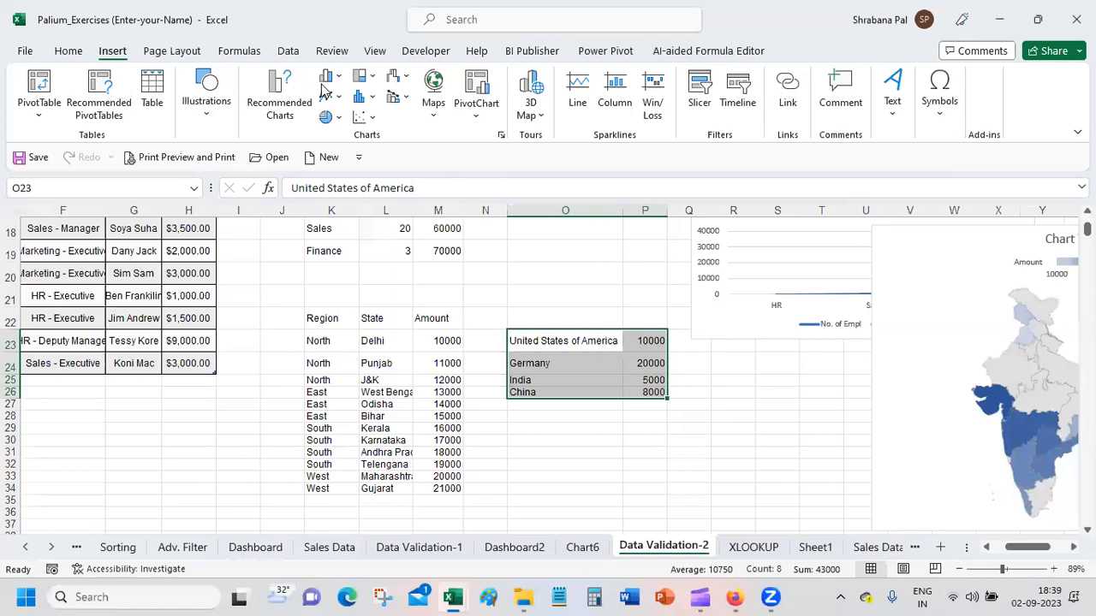
Step: Move the India filled map chart directly beneath the department line chart on the Data Validation-2 sheet
{"action": "left_click", "coordinate": [942, 247]}
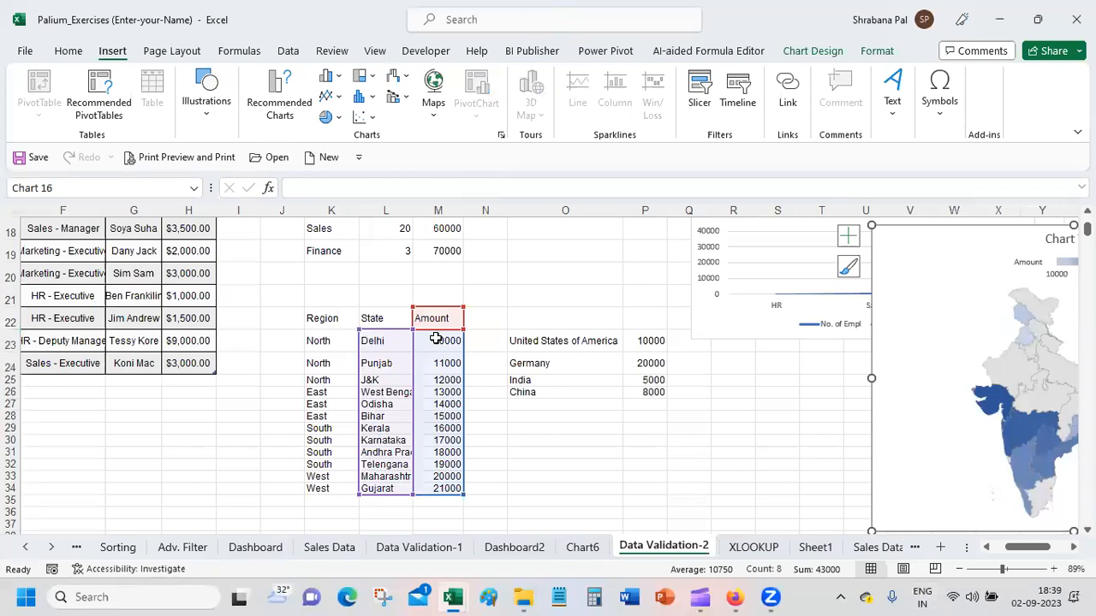
{"action": "left_click", "coordinate": [585, 291]}
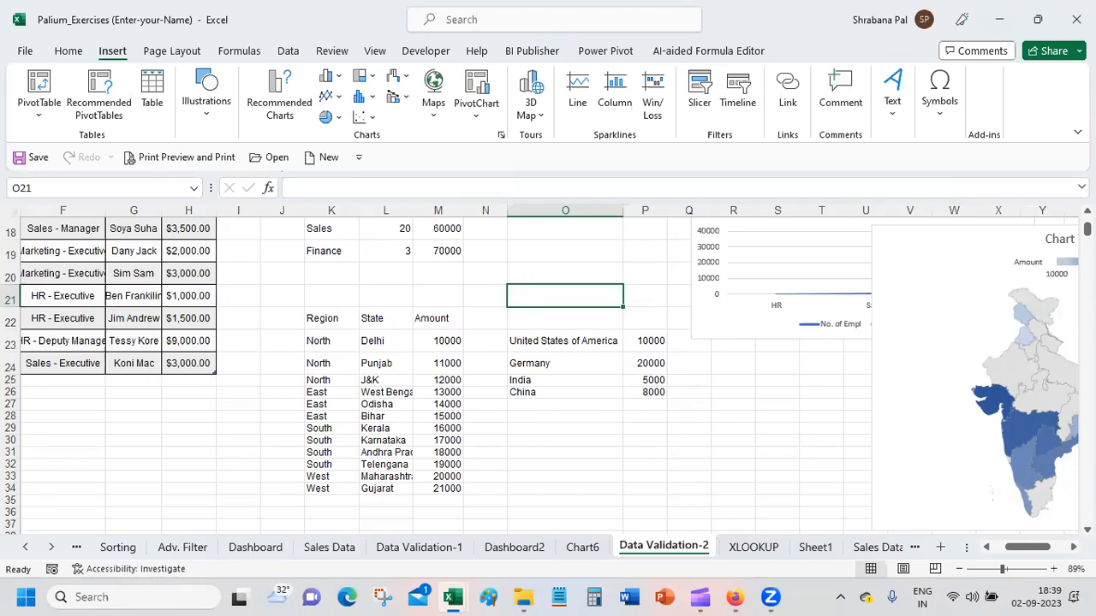
{"action": "left_click_drag", "start_coordinate": [1016, 229], "coordinate": [840, 354]}
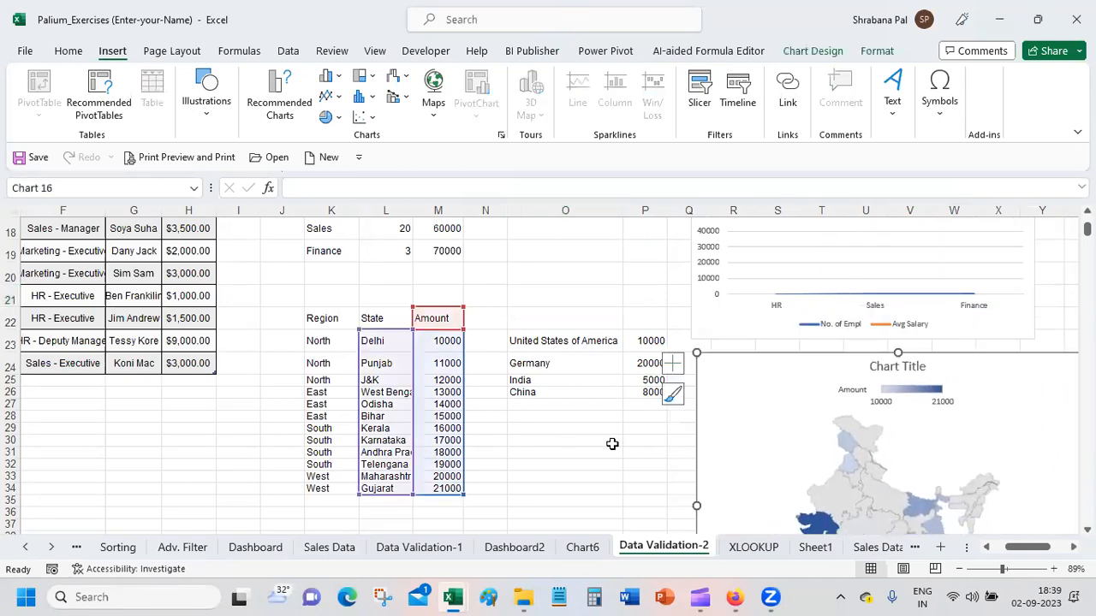
{"action": "left_click", "coordinate": [560, 486]}
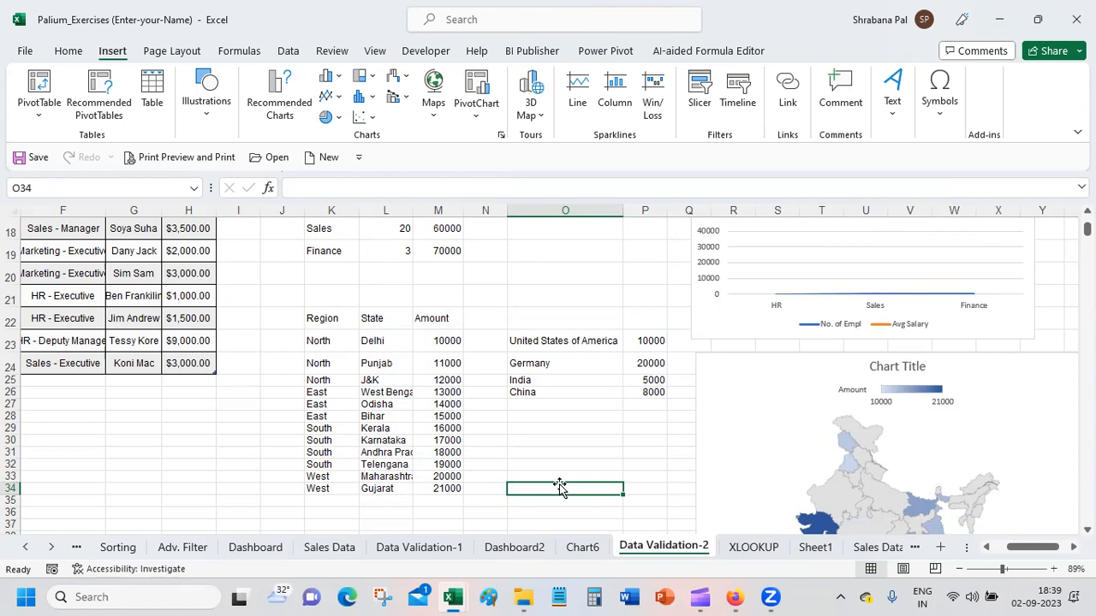
{"action": "left_click_drag", "start_coordinate": [1087, 230], "coordinate": [1087, 222]}
Step: Delete Sheet1, which holds the sales rep count pivot table, from the workbook
{"action": "mouse_move", "coordinate": [701, 598]}
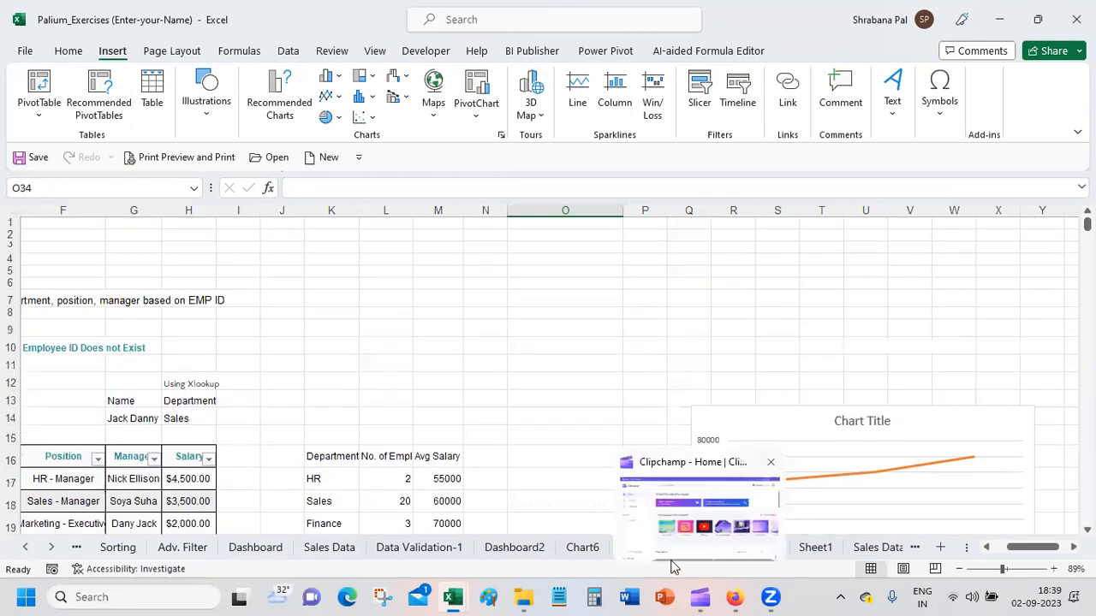
{"action": "left_click", "coordinate": [524, 548]}
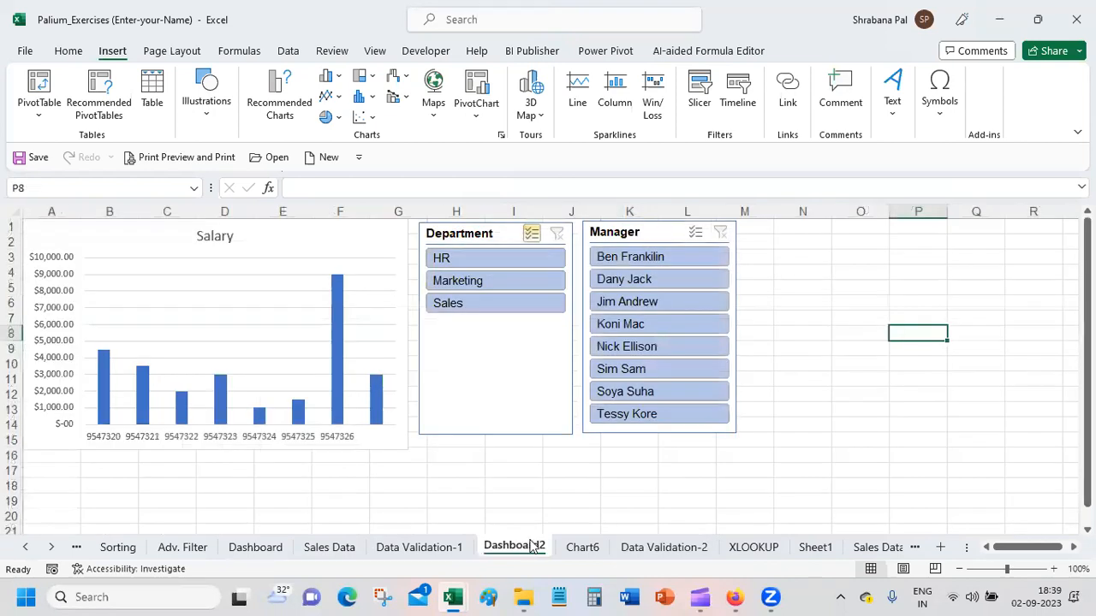
{"action": "left_click", "coordinate": [814, 547]}
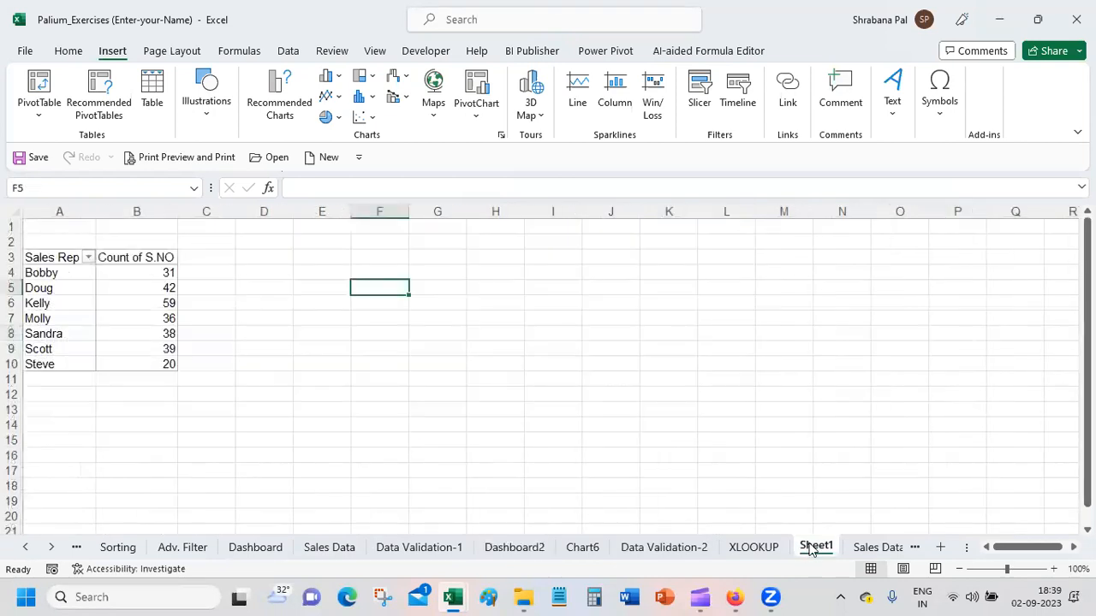
{"action": "right_click", "coordinate": [812, 548]}
{"action": "left_click", "coordinate": [829, 346]}
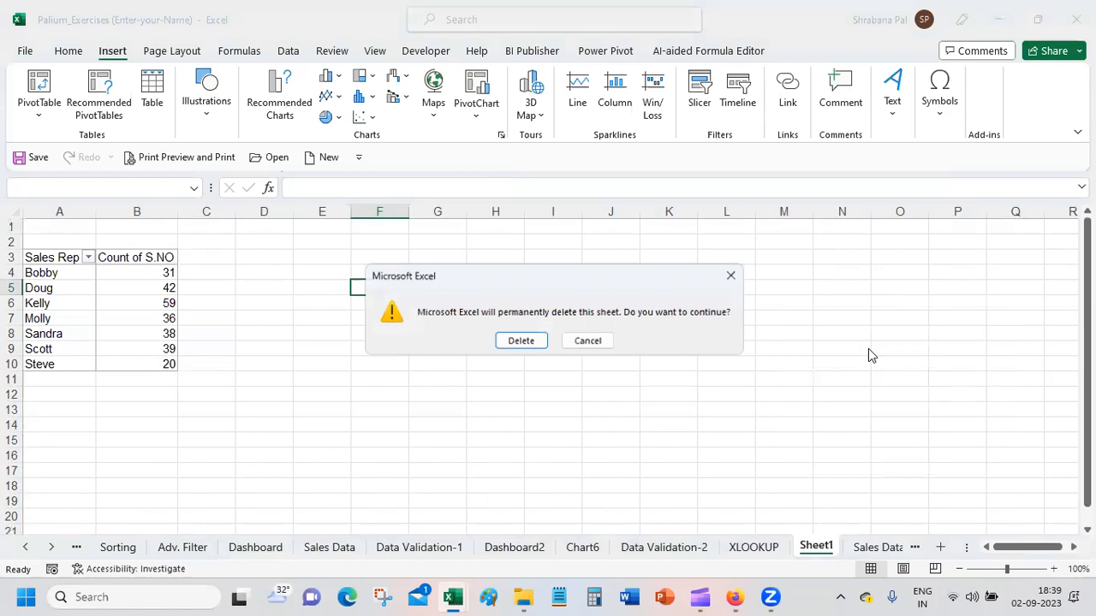
{"action": "left_click", "coordinate": [521, 341]}
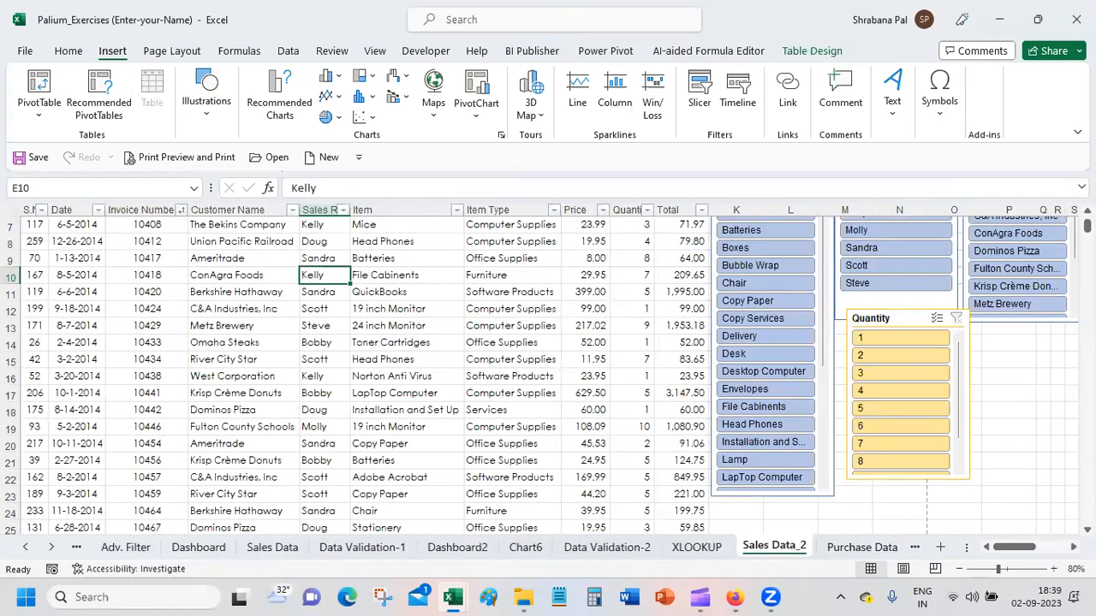
{"action": "scroll", "coordinate": [80, 418], "scroll_direction": "up", "scroll_amount": 2}
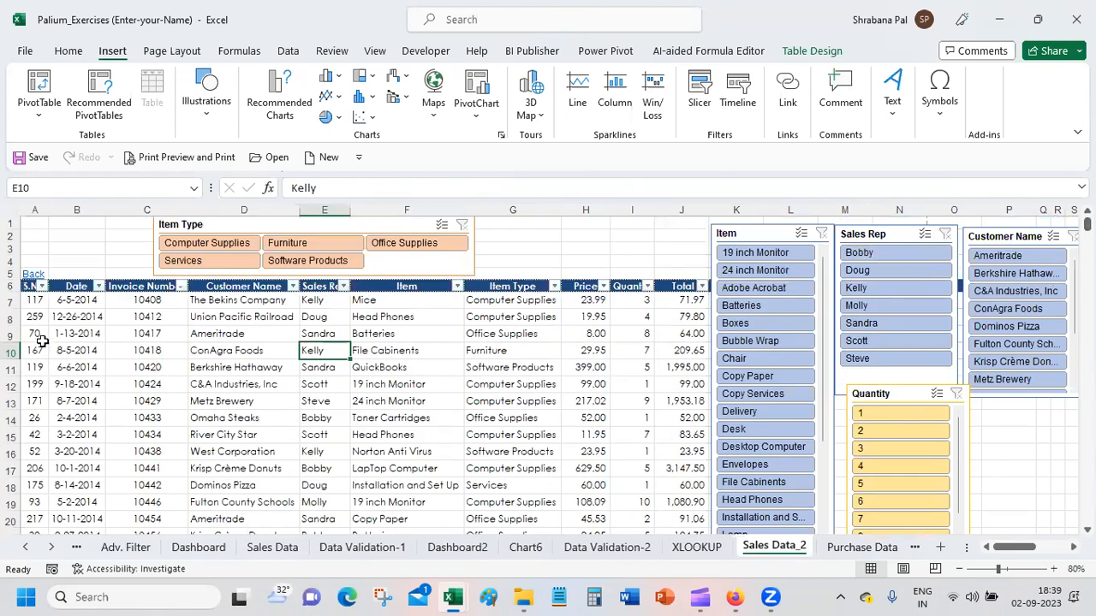
{"action": "left_click", "coordinate": [73, 300]}
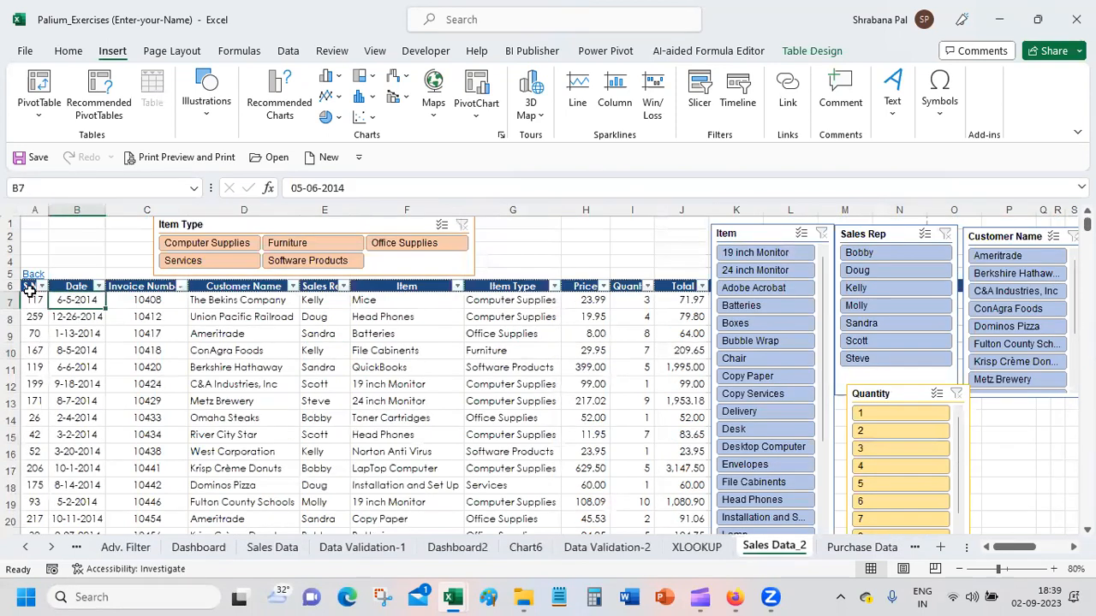
{"action": "left_click", "coordinate": [29, 286]}
{"action": "key", "text": "shift+Right"}
{"action": "key", "text": "shift+Right"}
{"action": "key", "text": "shift+Right"}
{"action": "key", "text": "shift+Right"}
{"action": "key", "text": "shift+Right"}
{"action": "key", "text": "shift+Right"}
{"action": "key", "text": "shift+Right"}
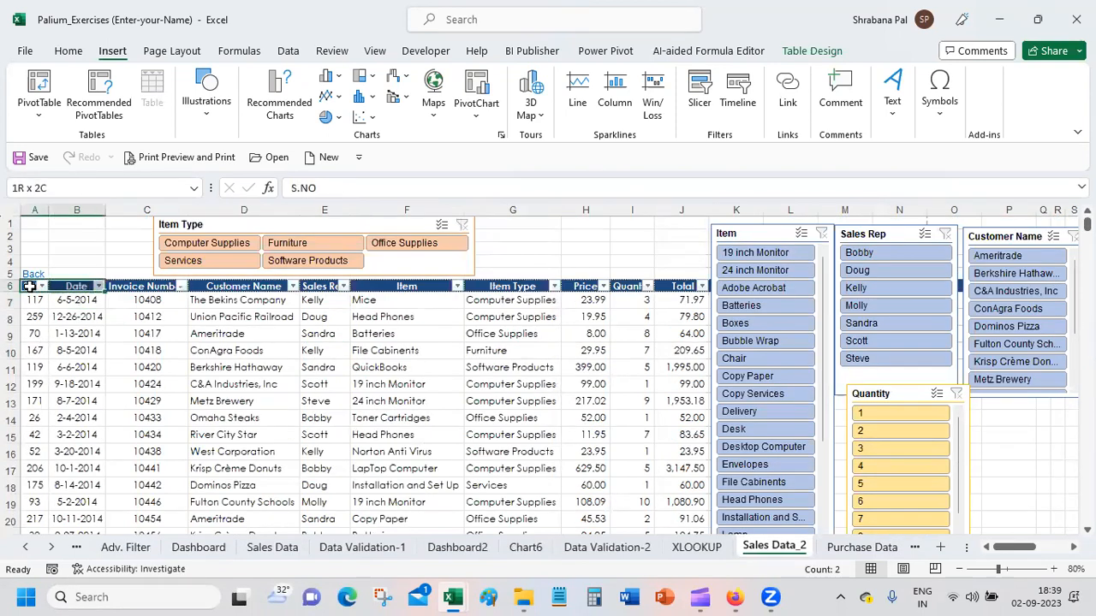
{"action": "key", "text": "shift+Right"}
{"action": "key", "text": "shift+Right"}
{"action": "key", "text": "shift+Right"}
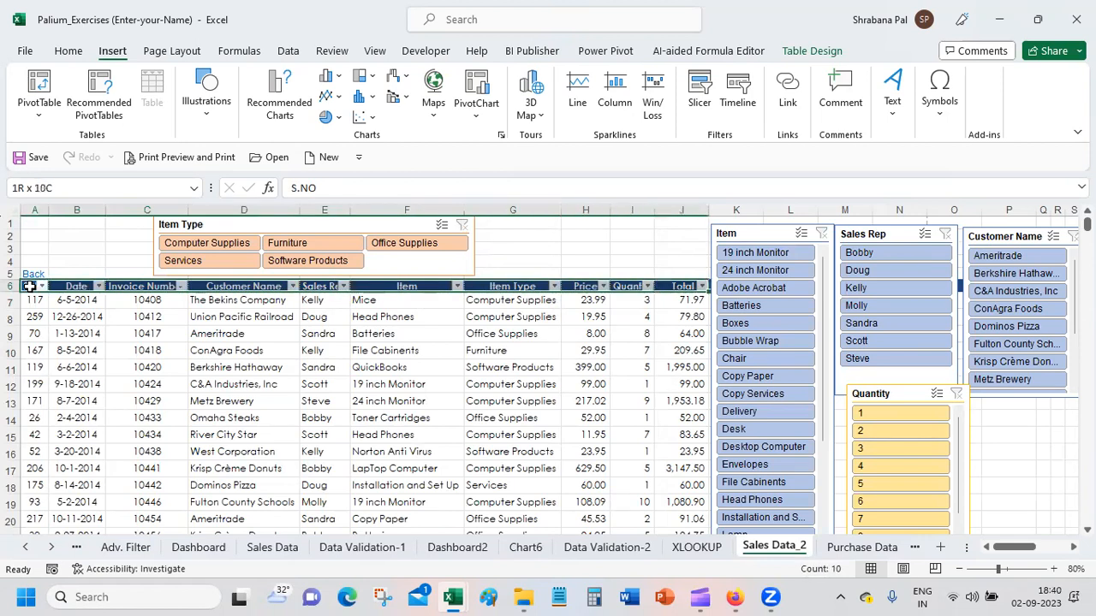
{"action": "key", "text": "shift+Down"}
{"action": "key", "text": "ctrl+shift+End"}
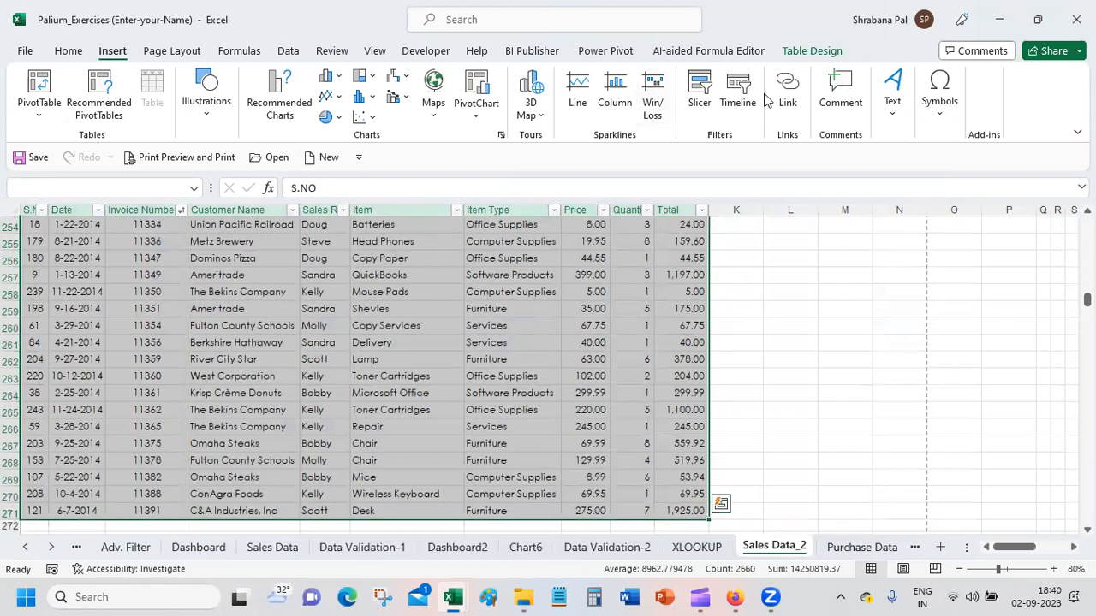
{"action": "left_click", "coordinate": [738, 96]}
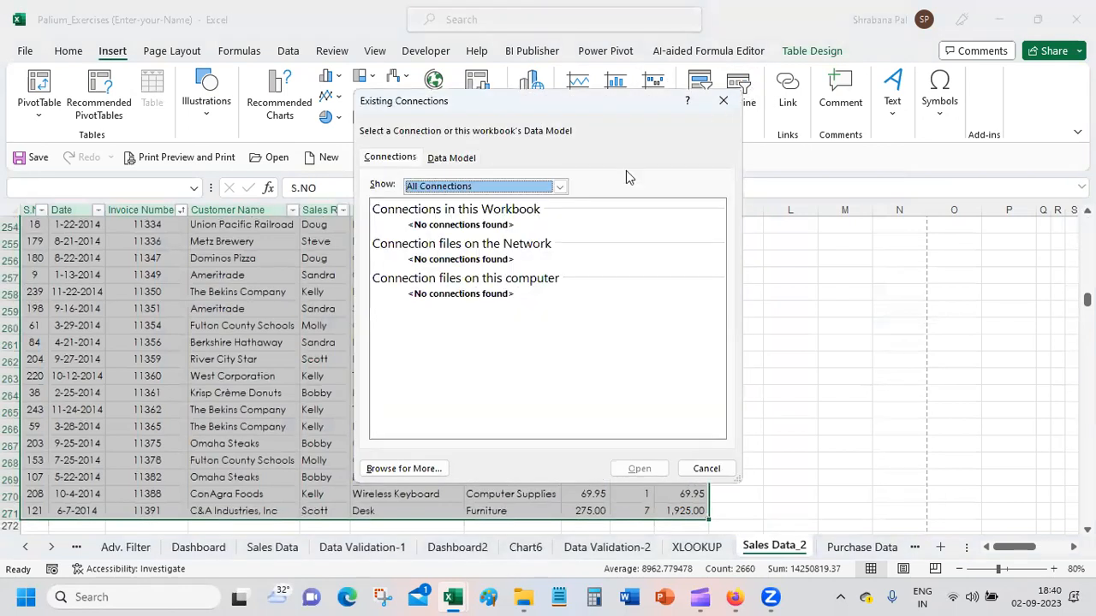
{"action": "left_click", "coordinate": [706, 469]}
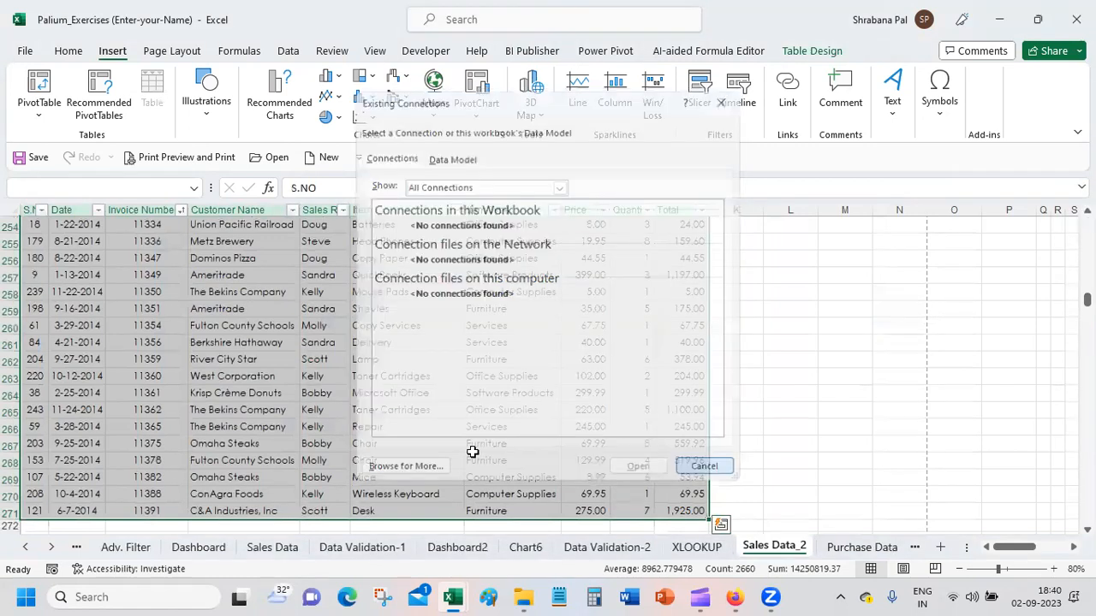
Step: Insert a timeline on Table_1's Check date from the workbook data model and place it beside the Item Type slicer
{"action": "scroll", "coordinate": [279, 339], "scroll_direction": "up", "scroll_amount": 20}
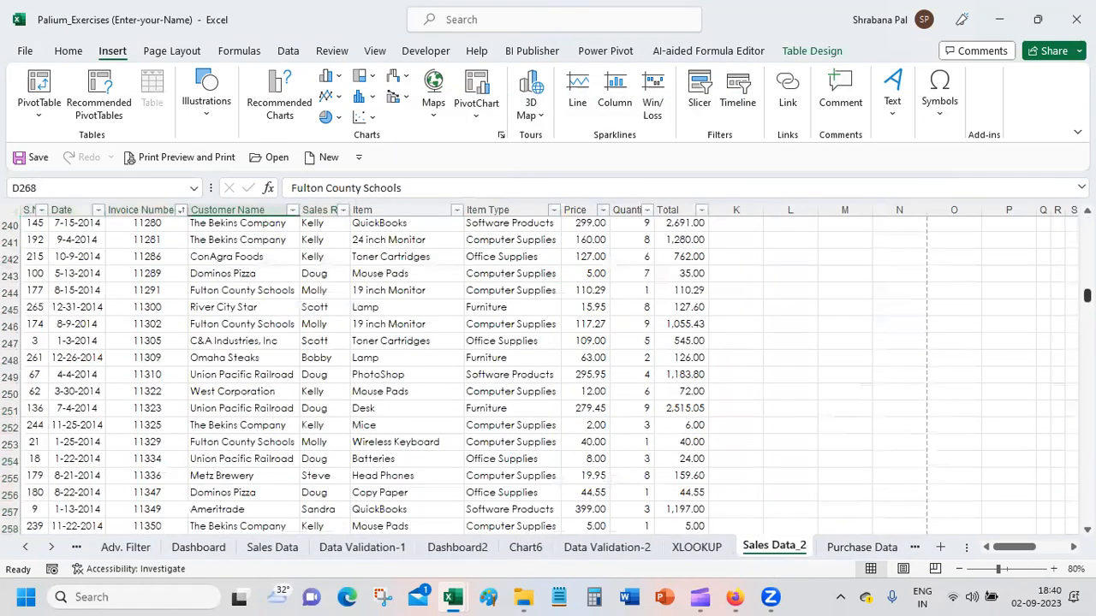
{"action": "left_click", "coordinate": [82, 301]}
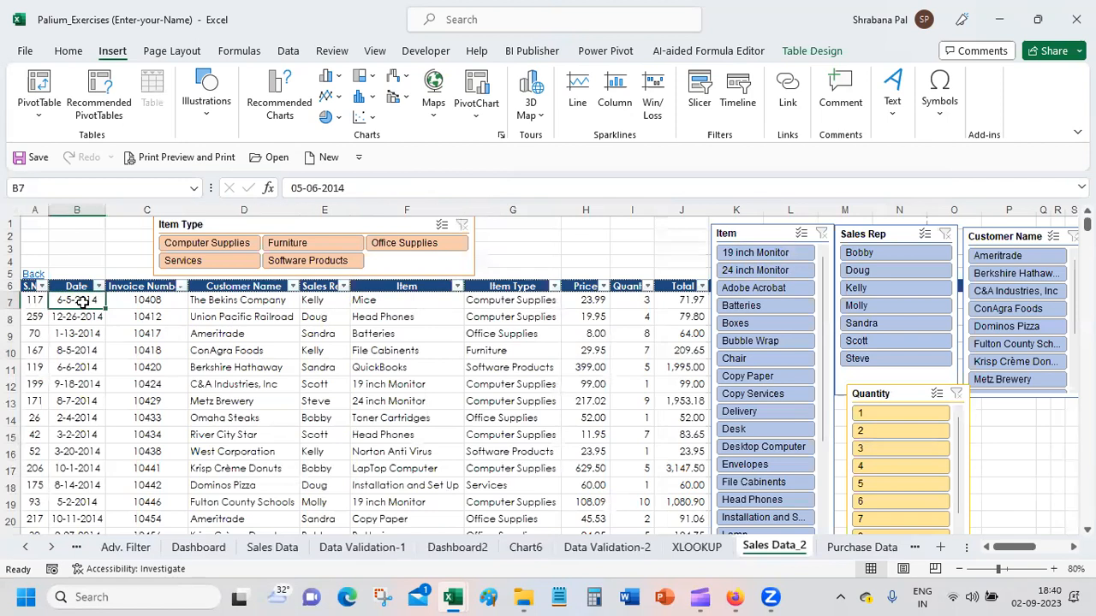
{"action": "left_click", "coordinate": [741, 90]}
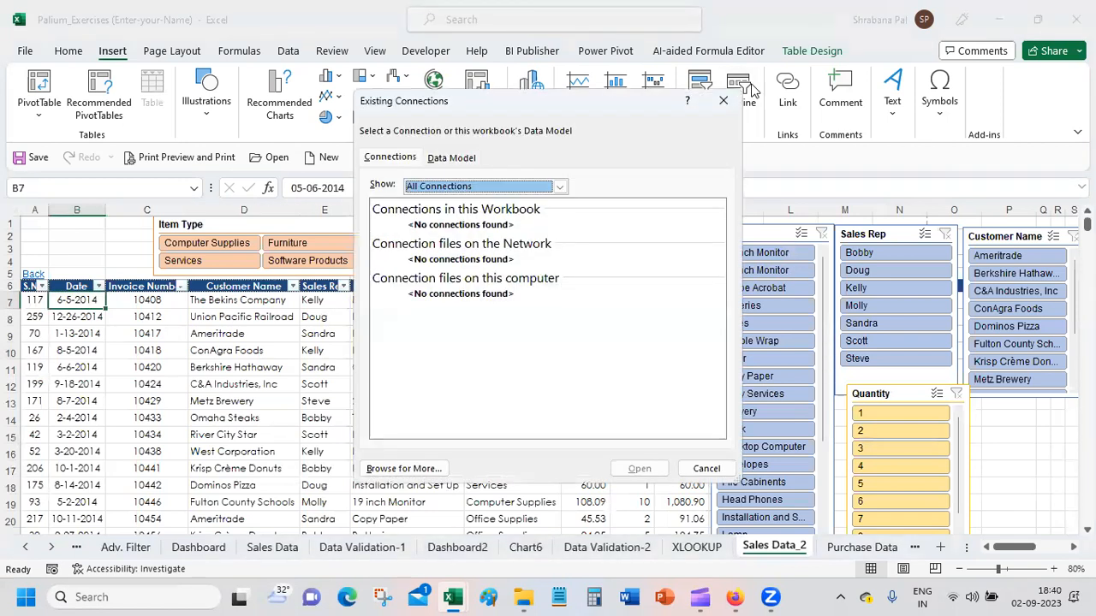
{"action": "left_click", "coordinate": [466, 159]}
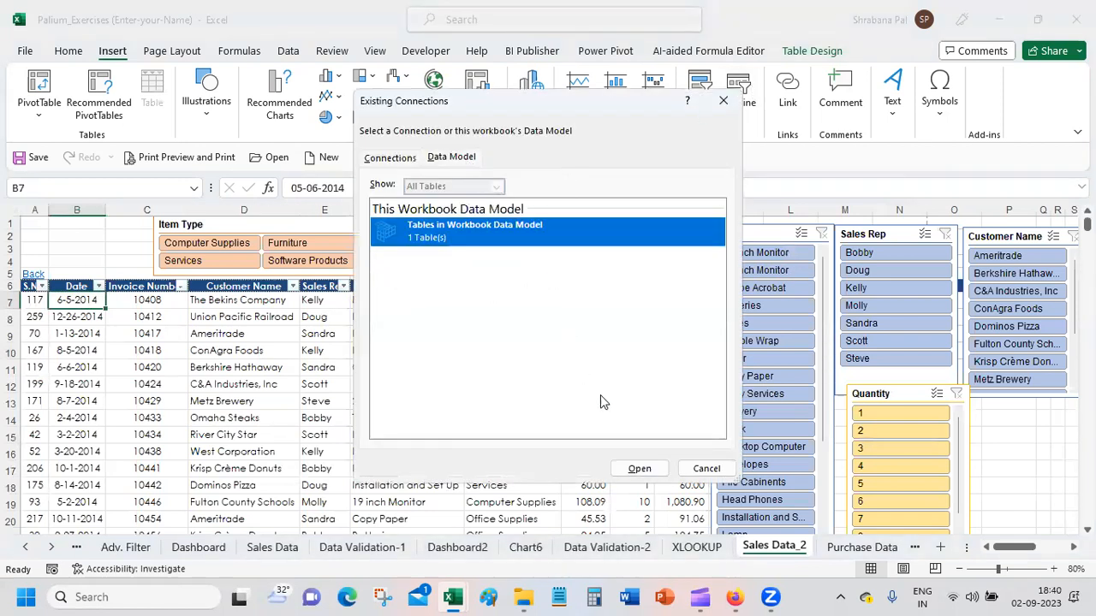
{"action": "left_click", "coordinate": [639, 469]}
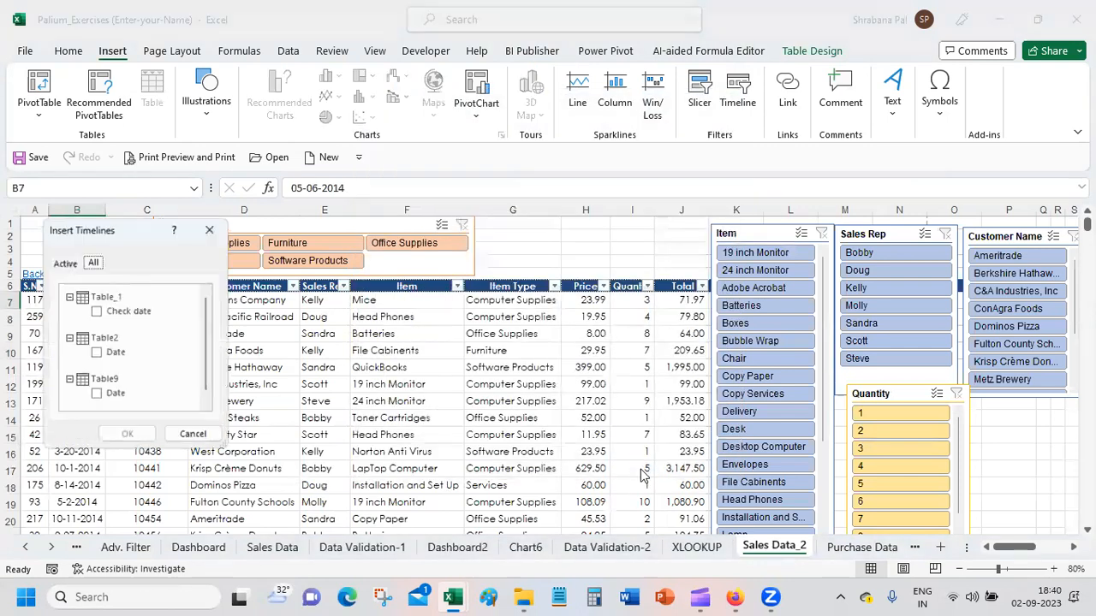
{"action": "left_click", "coordinate": [99, 315]}
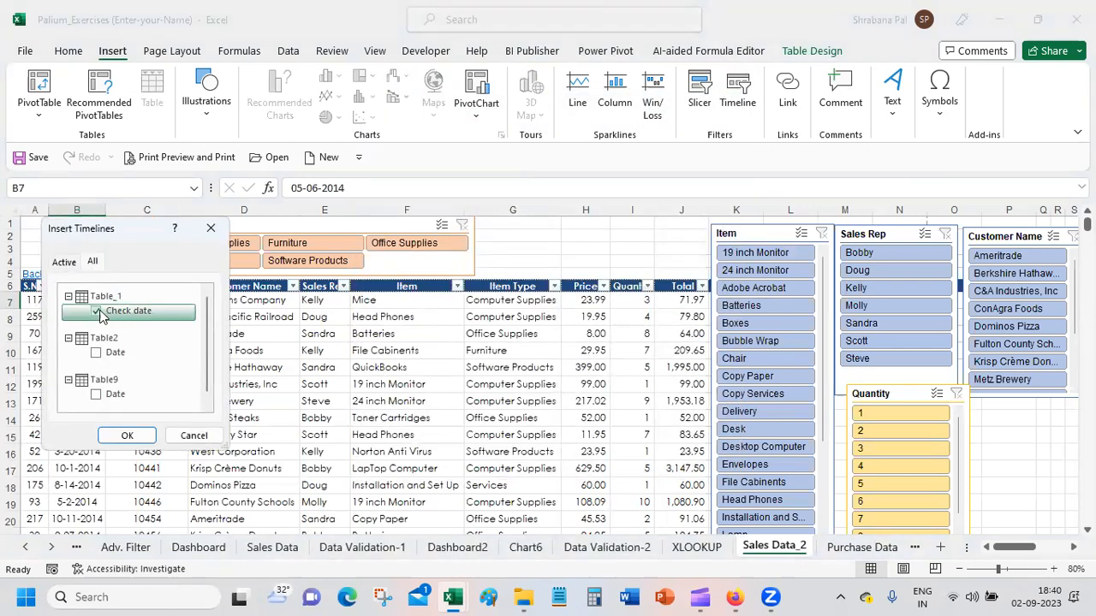
{"action": "left_click", "coordinate": [127, 435]}
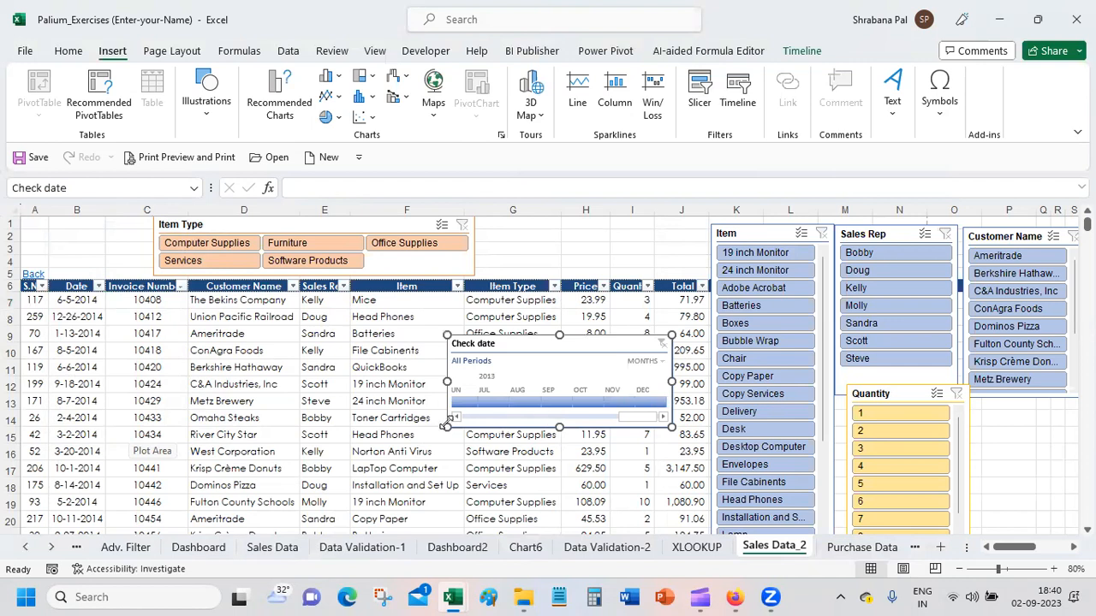
{"action": "left_click_drag", "start_coordinate": [532, 337], "coordinate": [567, 209]}
{"action": "left_click_drag", "start_coordinate": [540, 348], "coordinate": [569, 242]}
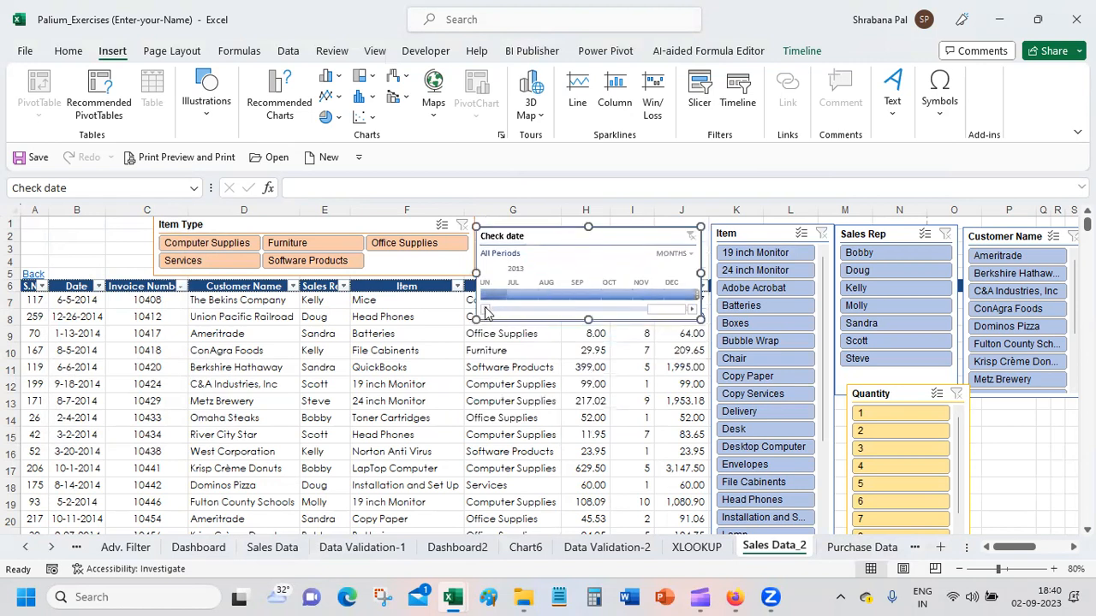
Step: Filter the Check date timeline to May - Dec 2011 and delete the timeline
{"action": "left_click_drag", "start_coordinate": [666, 317], "coordinate": [606, 291]}
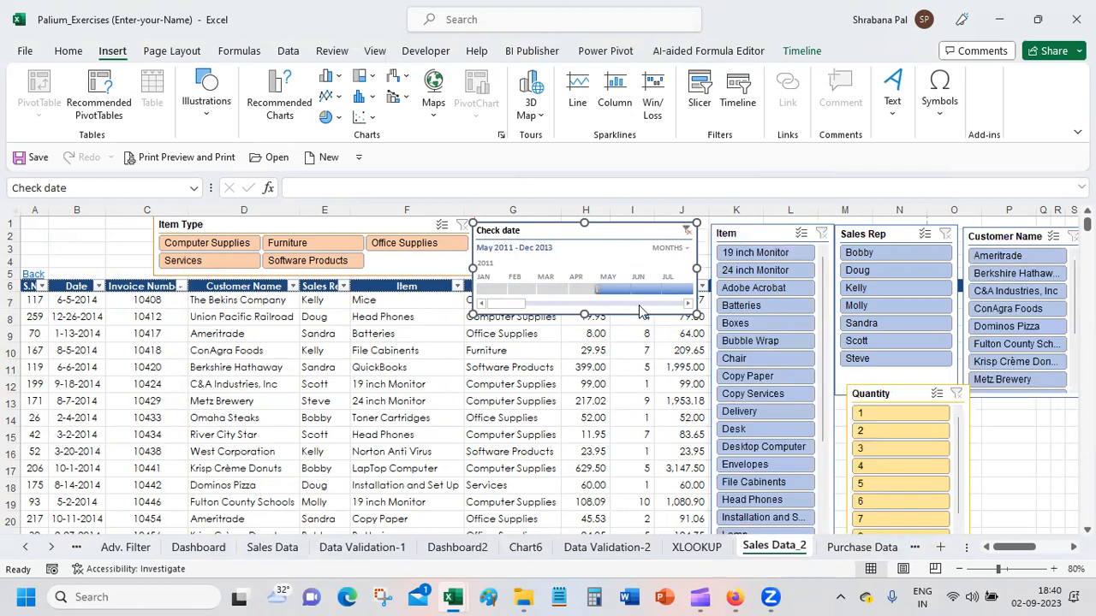
{"action": "left_click", "coordinate": [640, 306]}
{"action": "left_click", "coordinate": [639, 305]}
{"action": "left_click_drag", "start_coordinate": [583, 306], "coordinate": [524, 306]}
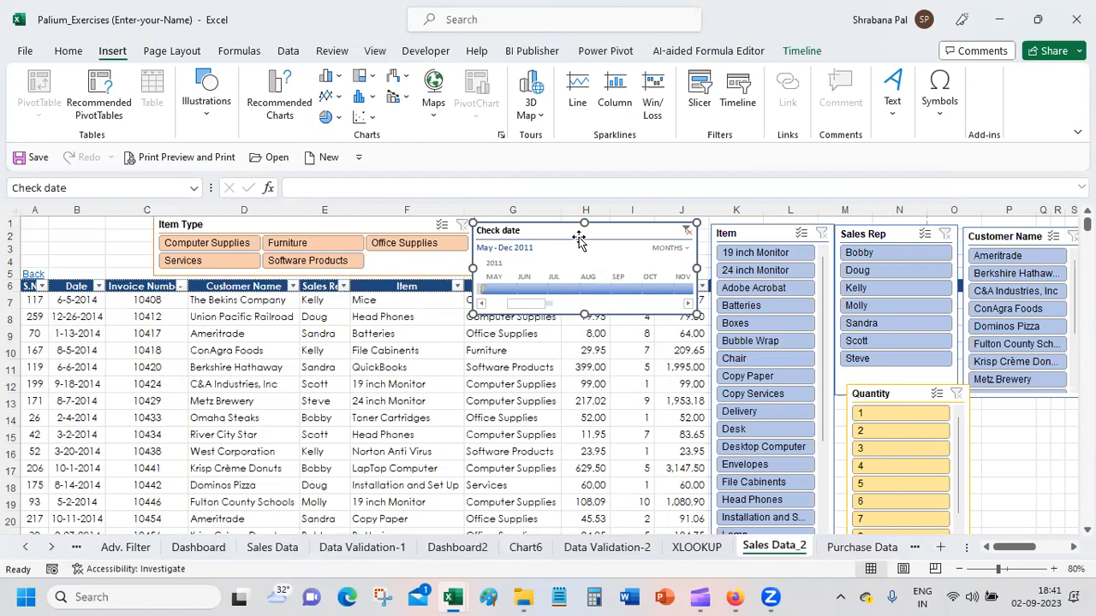
{"action": "key", "text": "Delete"}
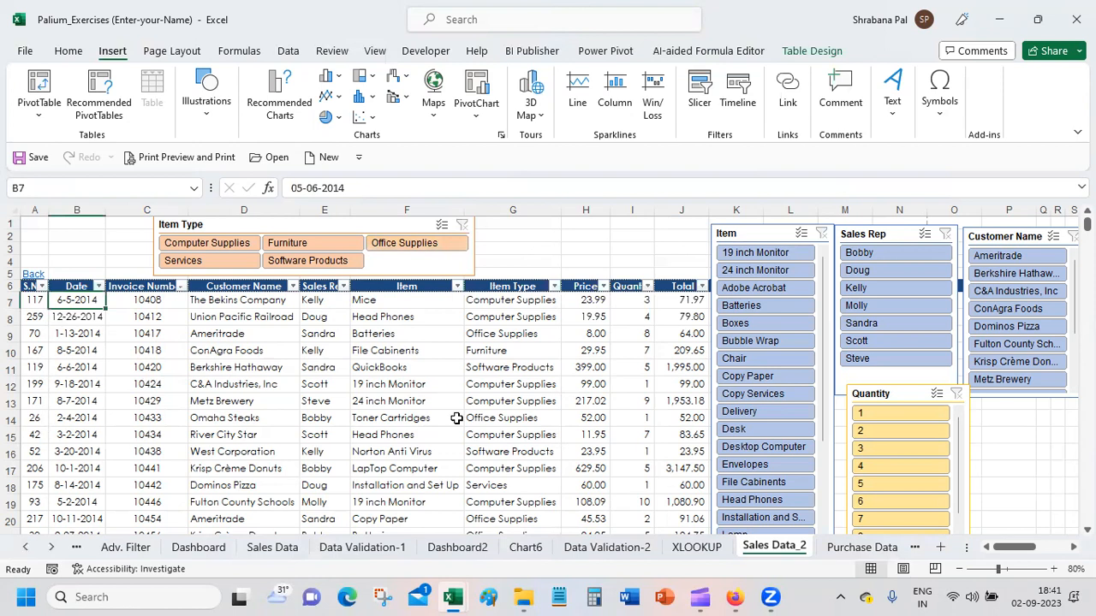
{"action": "left_click", "coordinate": [601, 550]}
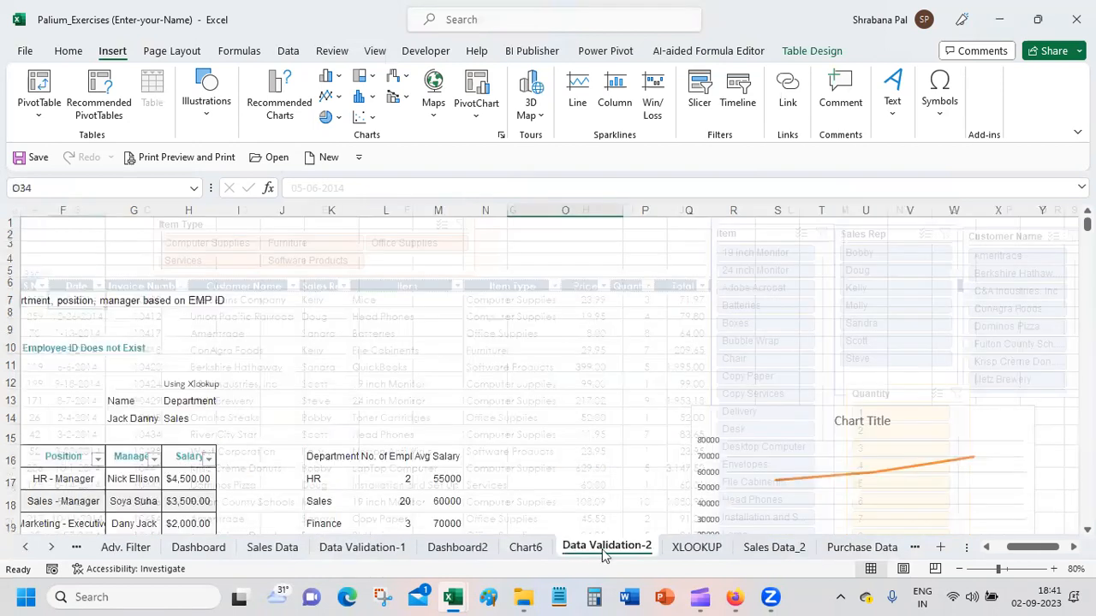
{"action": "left_click", "coordinate": [833, 551]}
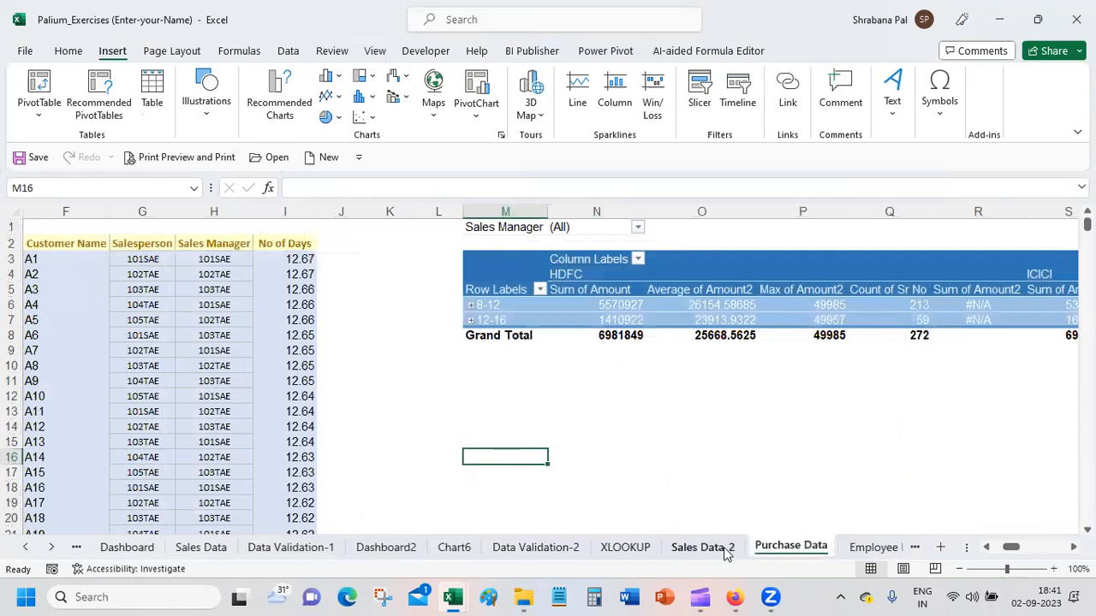
{"action": "left_click", "coordinate": [725, 551]}
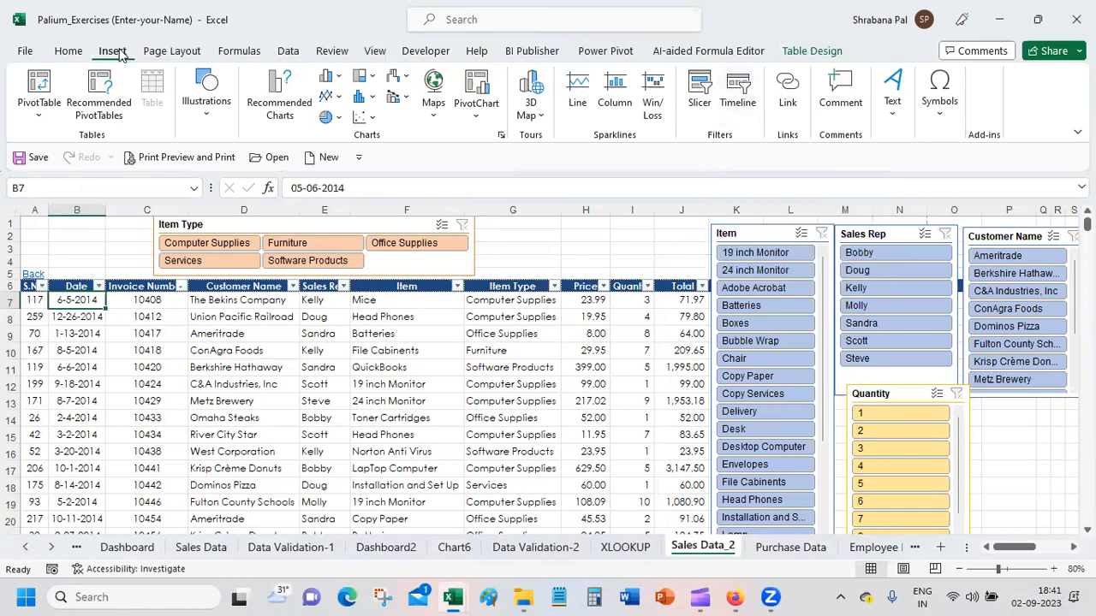
{"action": "left_click", "coordinate": [740, 82]}
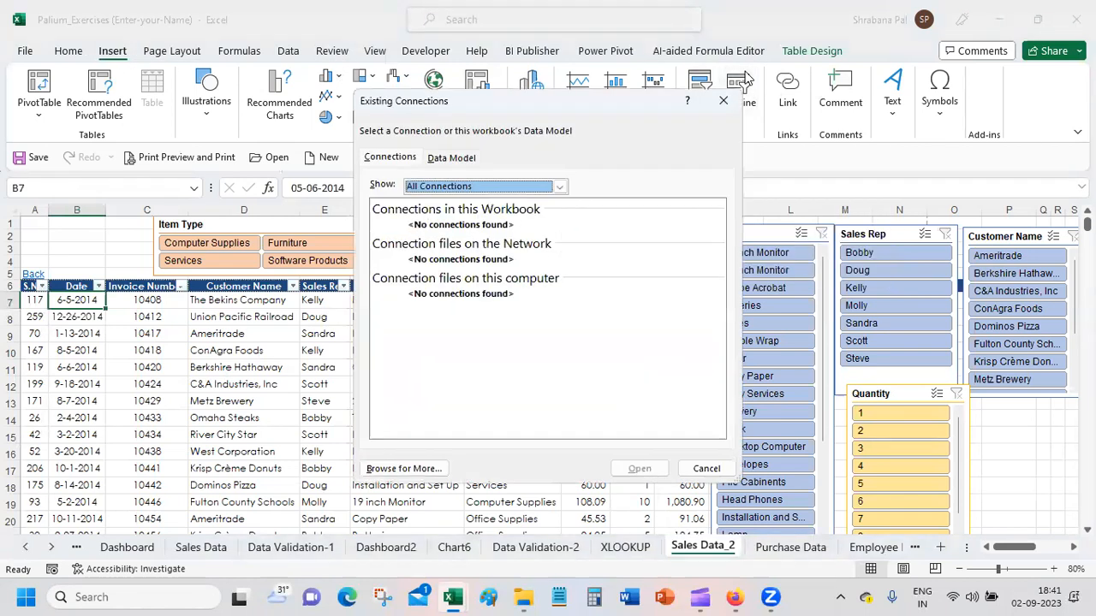
{"action": "left_click", "coordinate": [454, 163]}
{"action": "left_click", "coordinate": [467, 239]}
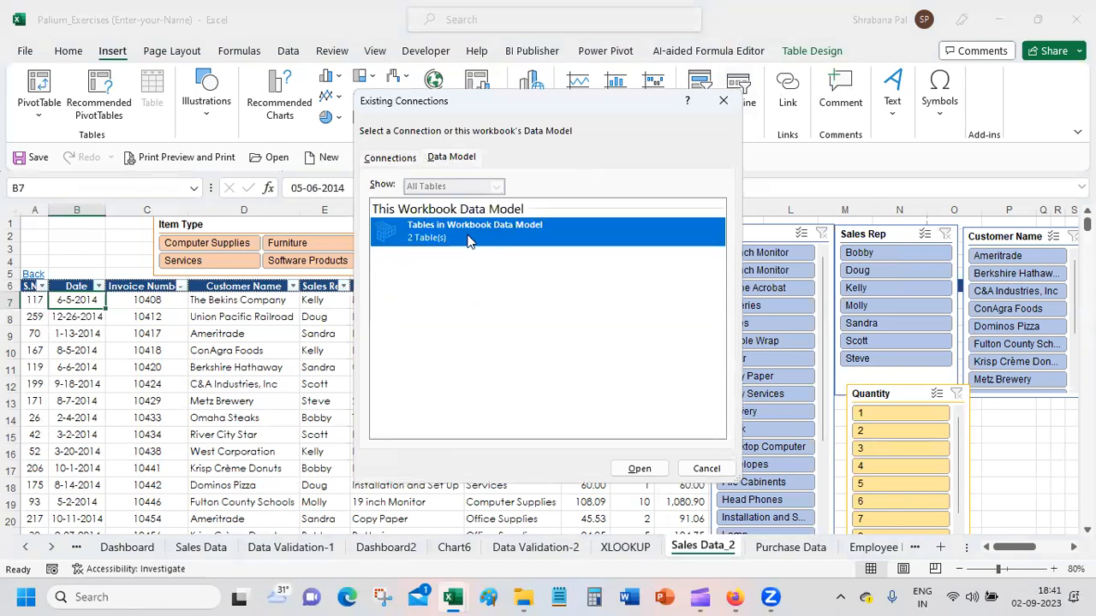
{"action": "double_click", "coordinate": [467, 240]}
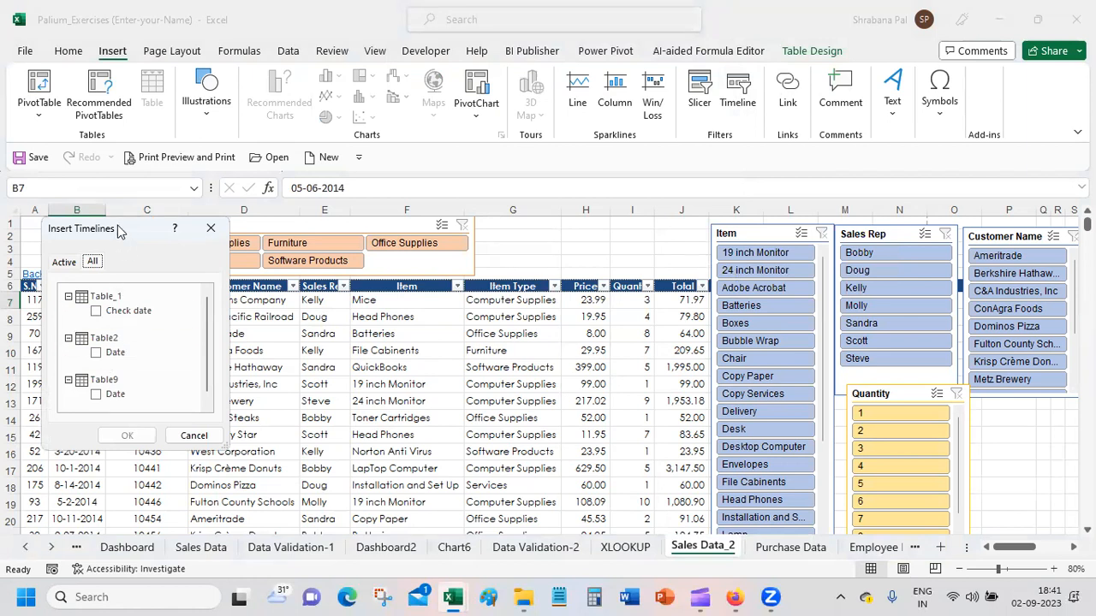
{"action": "left_click_drag", "start_coordinate": [137, 236], "coordinate": [234, 242]}
{"action": "left_click", "coordinate": [289, 440]}
Step: Insert a timeline on Table9's Date field from the workbook data model on the Sales Data_2 sheet
{"action": "left_click", "coordinate": [70, 361]}
{"action": "key", "text": "ctrl+a"}
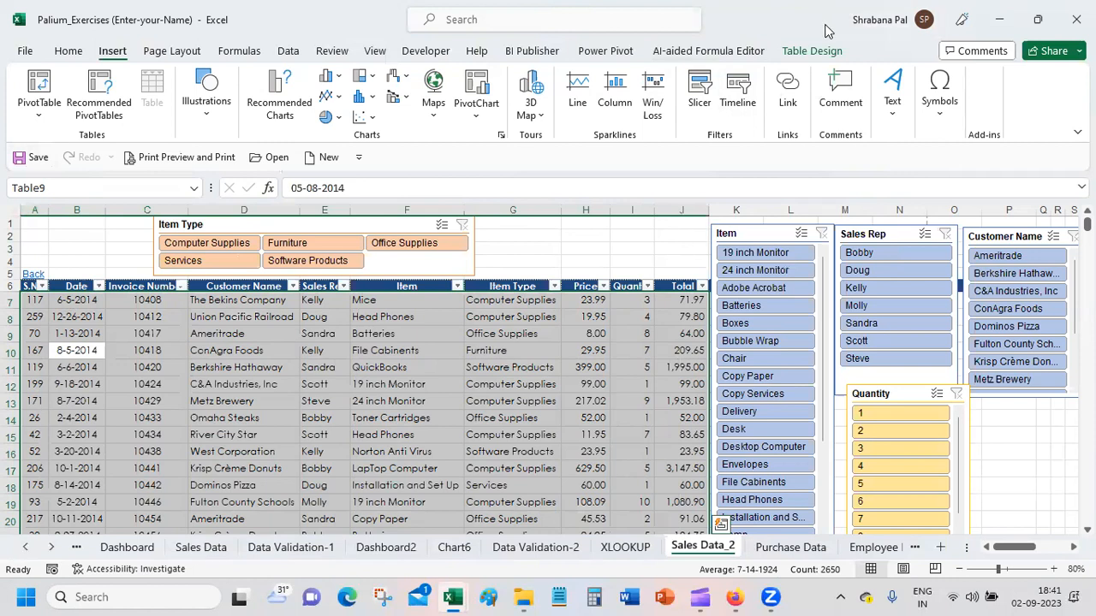
{"action": "left_click", "coordinate": [738, 86]}
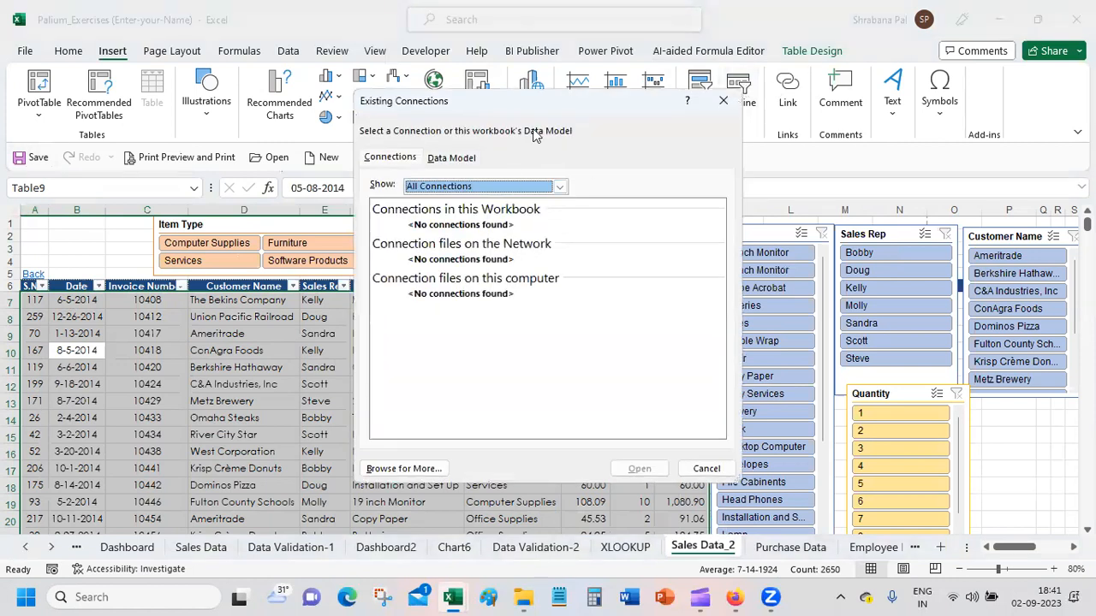
{"action": "left_click", "coordinate": [451, 157]}
{"action": "double_click", "coordinate": [472, 232]}
{"action": "left_click", "coordinate": [193, 399]}
{"action": "left_click", "coordinate": [224, 441]}
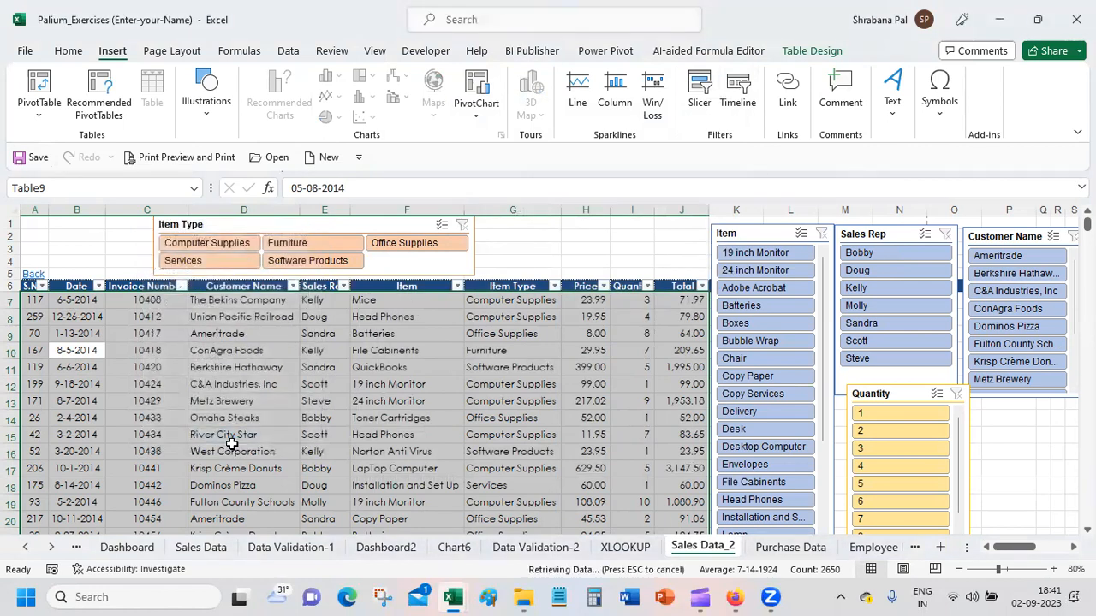
{"action": "left_click", "coordinate": [238, 349]}
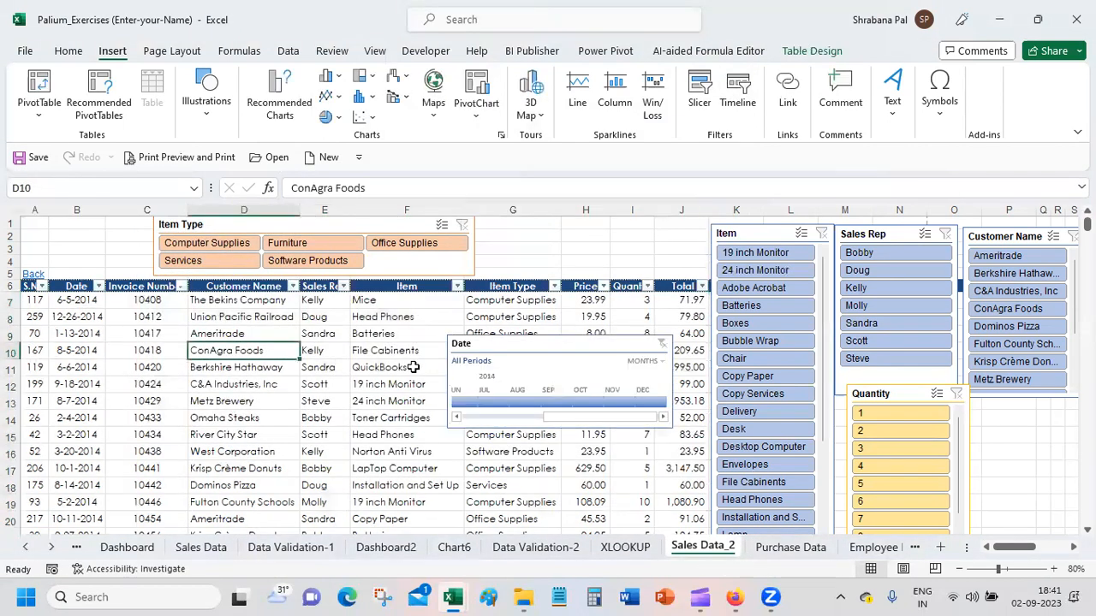
Step: Filter the Date timeline to Feb - Jun 2014, and delete the timeline after clearing its filter
{"action": "left_click_drag", "start_coordinate": [565, 420], "coordinate": [496, 423]}
{"action": "left_click", "coordinate": [491, 404]}
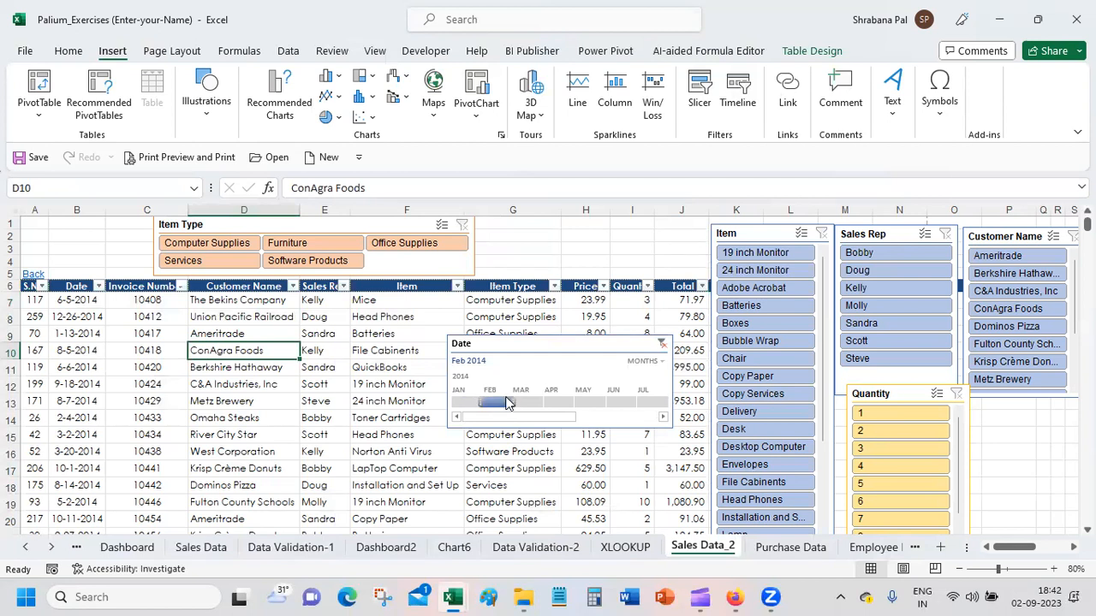
{"action": "left_click_drag", "start_coordinate": [516, 402], "coordinate": [639, 402]}
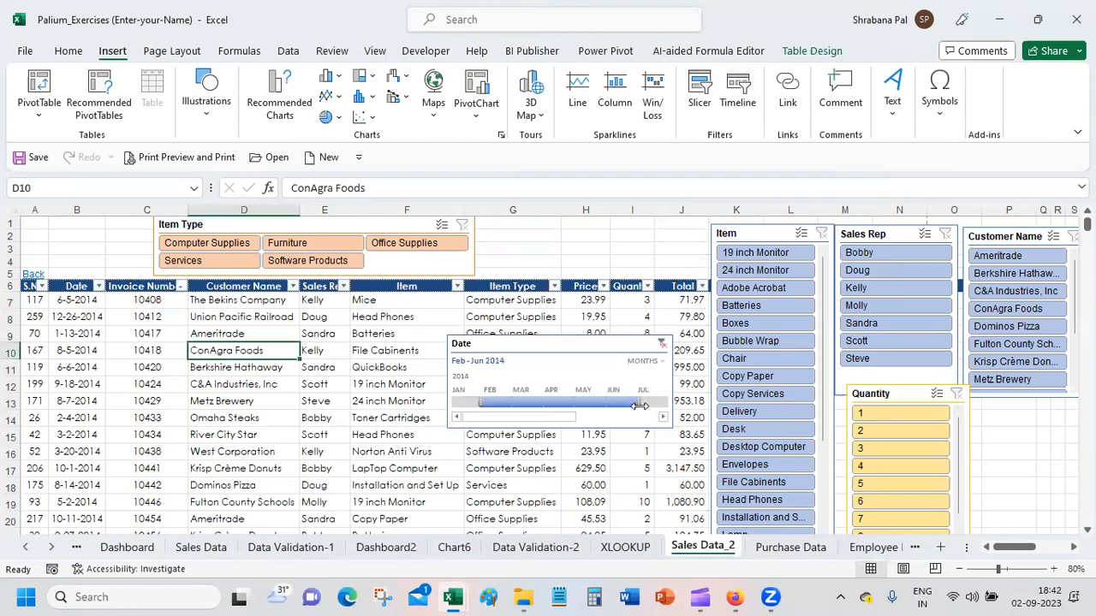
{"action": "left_click", "coordinate": [661, 344]}
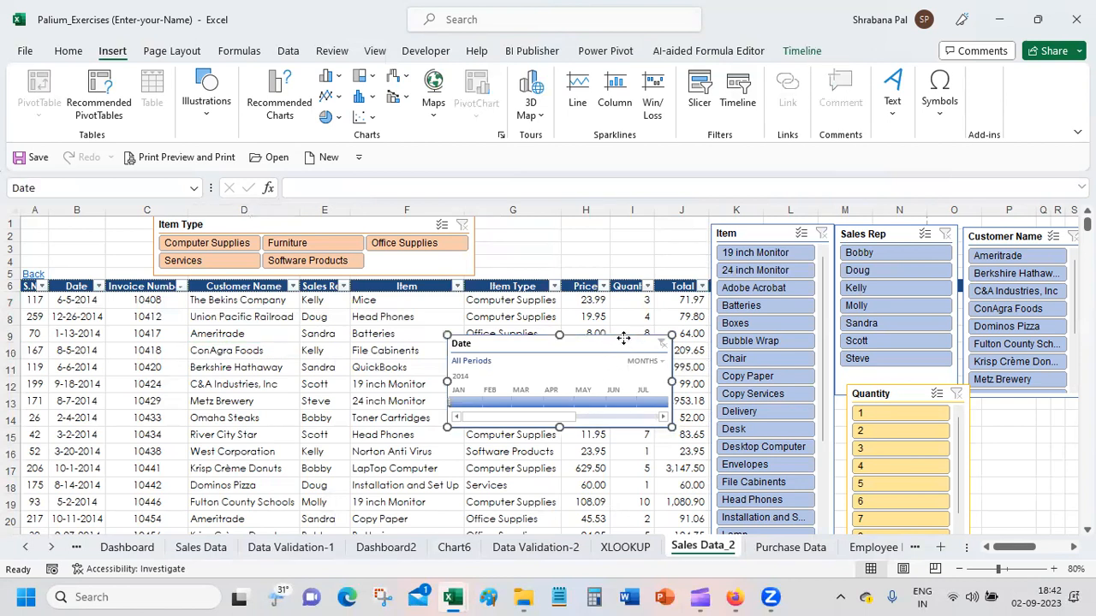
{"action": "key", "text": "Delete"}
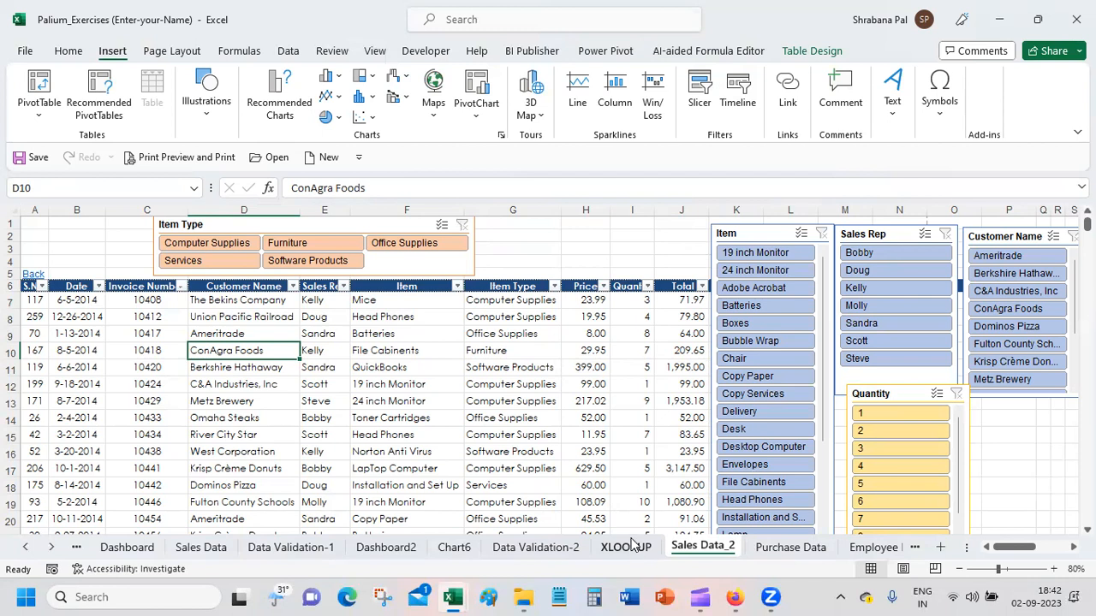
Step: Insert two blank columns before column G on the Employee Data sheet
{"action": "left_click", "coordinate": [402, 550]}
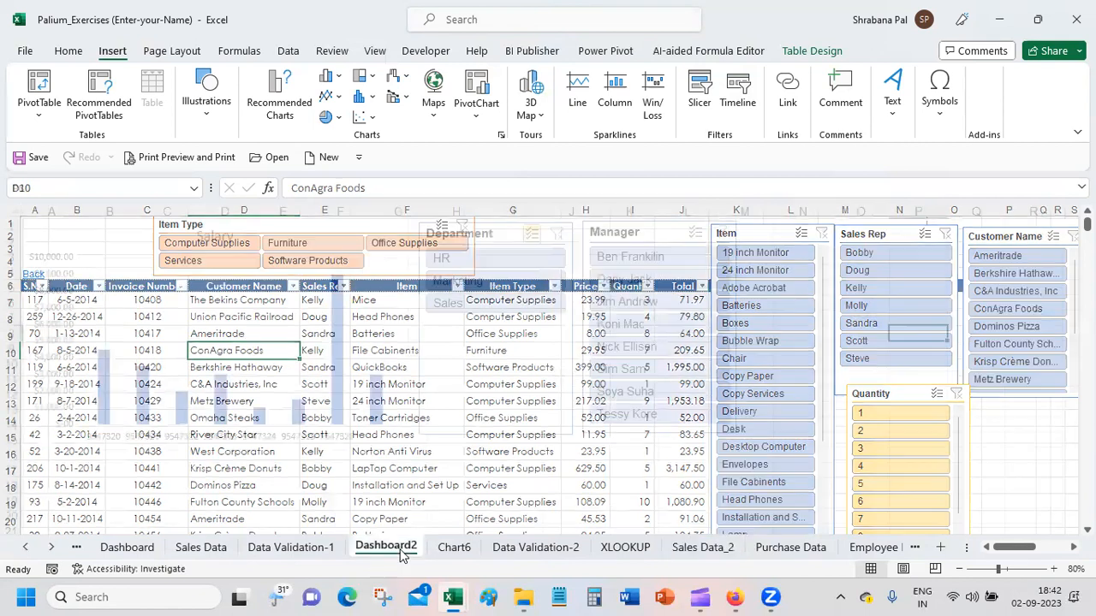
{"action": "left_click", "coordinate": [826, 548]}
{"action": "left_click", "coordinate": [889, 549]}
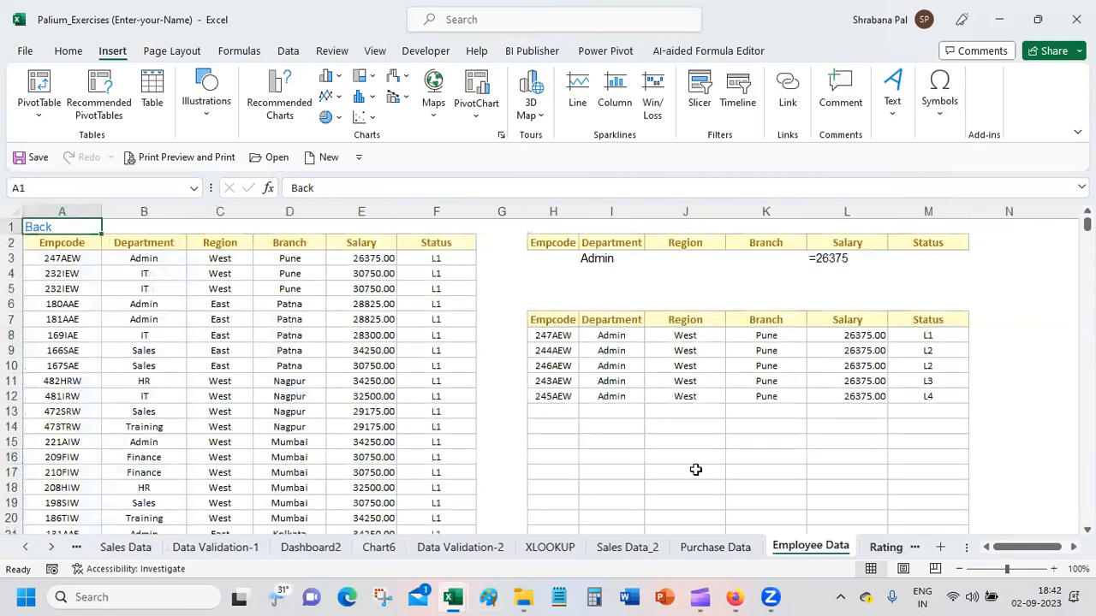
{"action": "left_click", "coordinate": [507, 211]}
{"action": "right_click", "coordinate": [507, 210]}
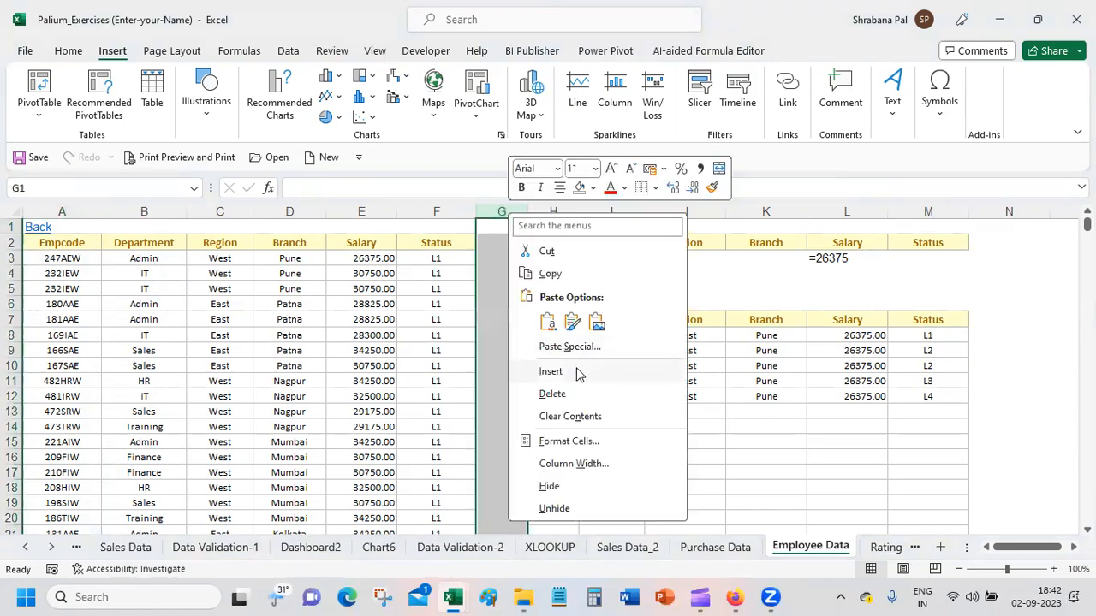
{"action": "left_click", "coordinate": [577, 374]}
{"action": "right_click", "coordinate": [511, 214]}
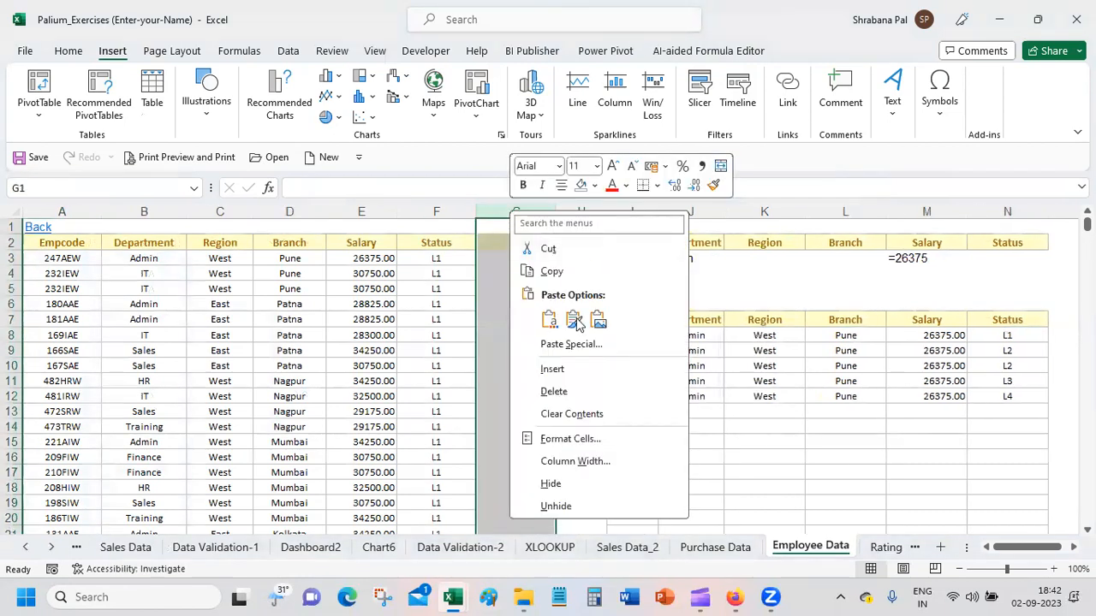
{"action": "left_click", "coordinate": [585, 368]}
{"action": "left_click", "coordinate": [527, 260]}
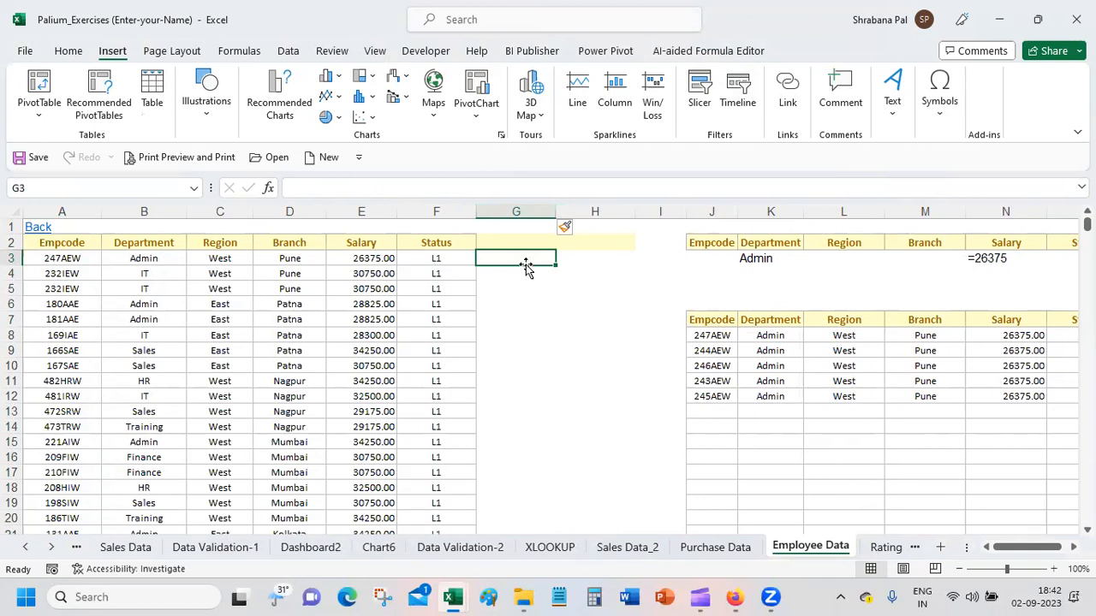
Step: Check the extent of the employee data by selecting the whole contiguous range around B3
{"action": "left_click", "coordinate": [135, 257]}
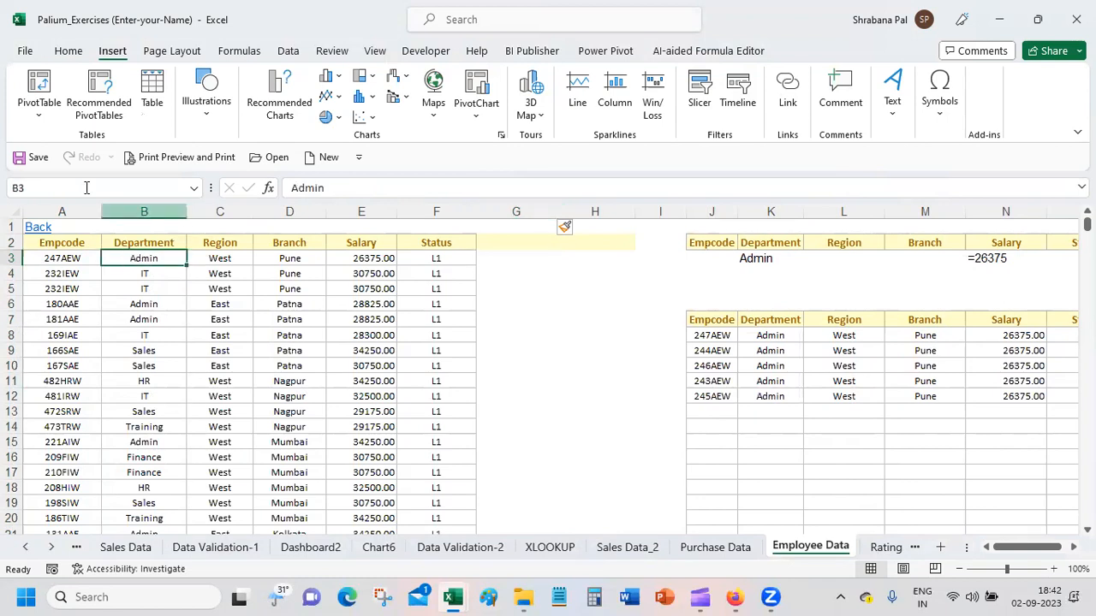
{"action": "key", "text": "ctrl+a"}
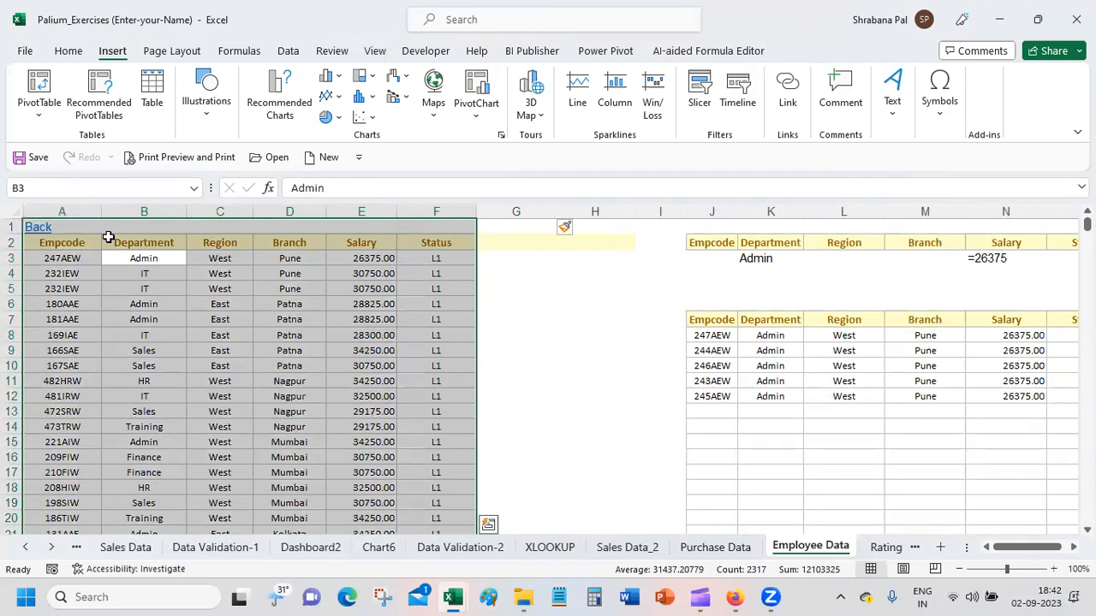
{"action": "left_click", "coordinate": [126, 340]}
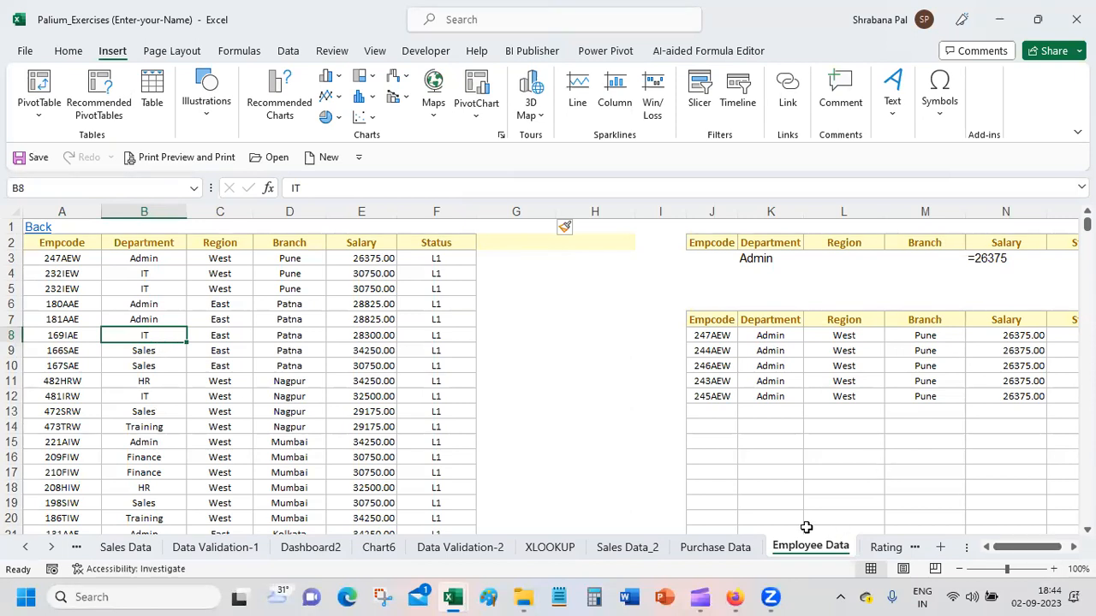
Step: Fit the widths of the Actual and Projected columns to their contents on the Combination Chart-1 sheet
{"action": "left_click", "coordinate": [894, 550]}
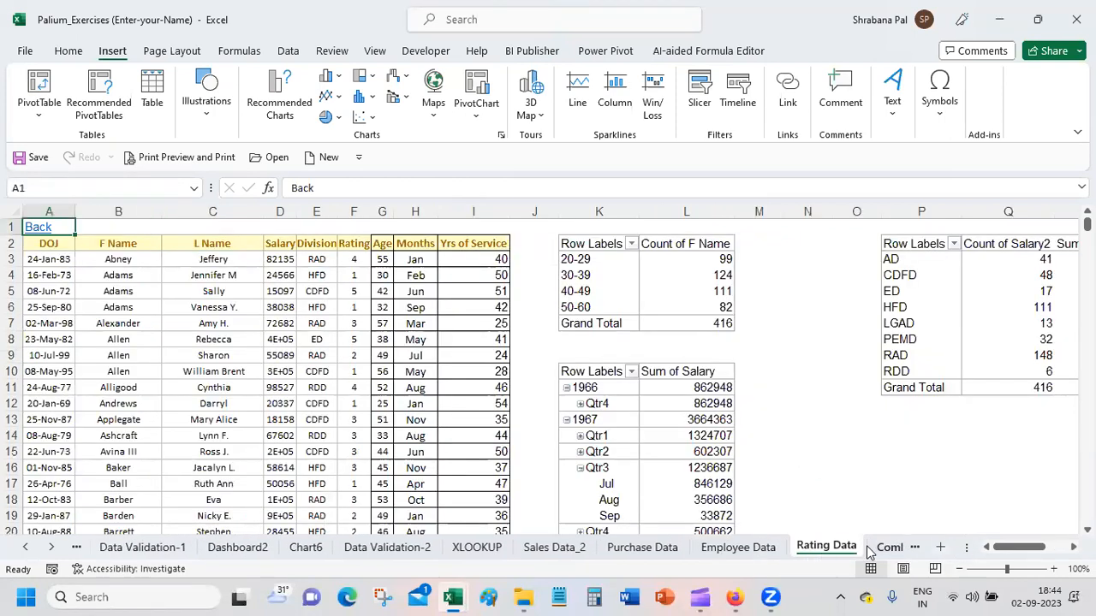
{"action": "left_click", "coordinate": [885, 549]}
{"action": "left_click", "coordinate": [294, 253]}
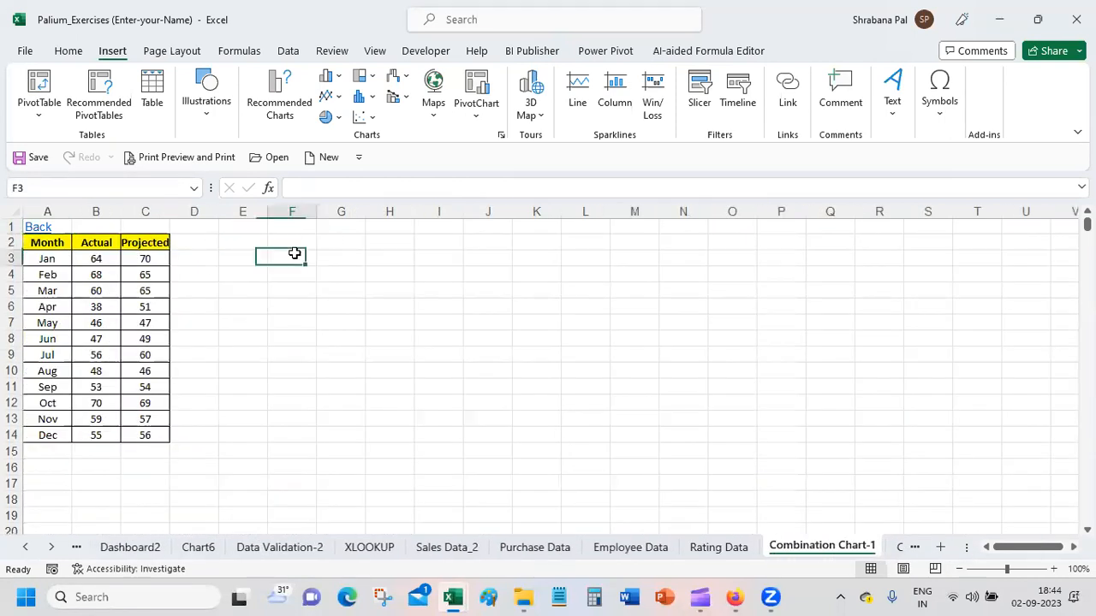
{"action": "double_click", "coordinate": [170, 211]}
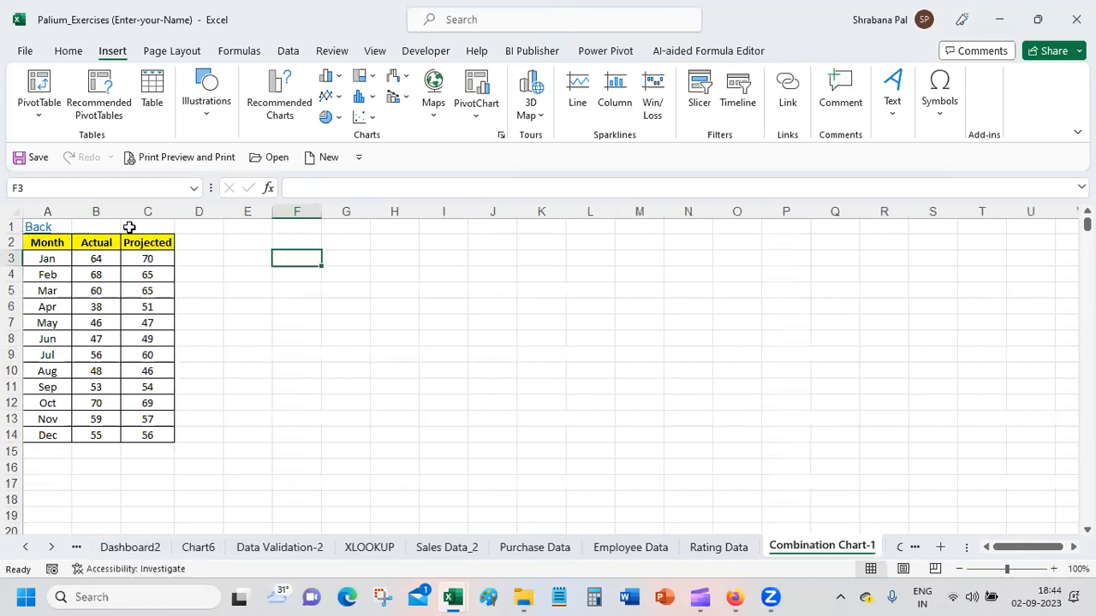
{"action": "left_click_drag", "start_coordinate": [121, 212], "coordinate": [108, 211]}
{"action": "left_click", "coordinate": [120, 211]}
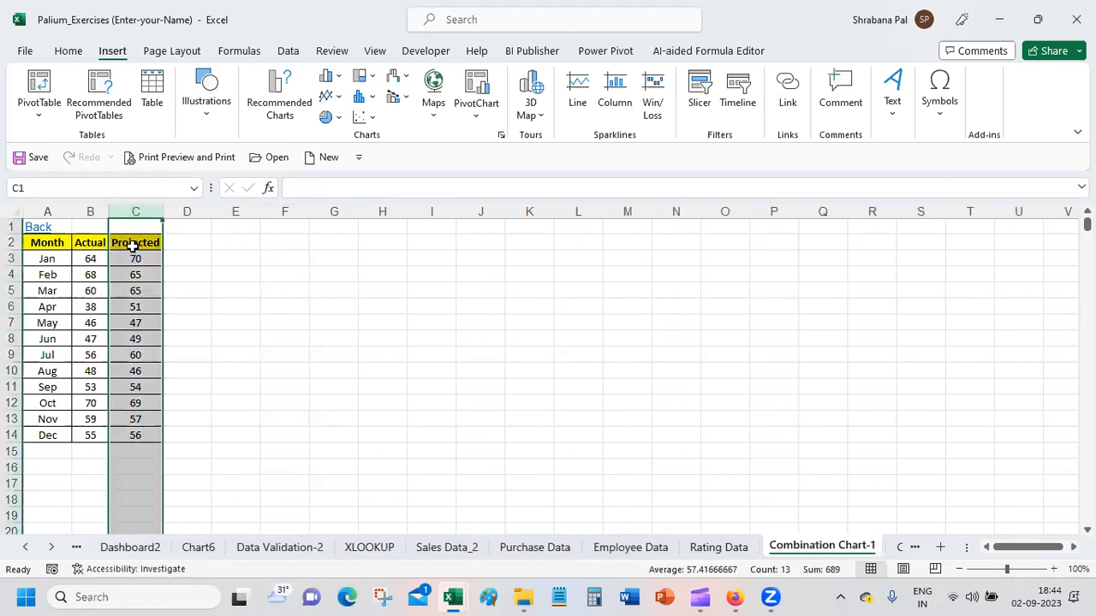
Step: Add the headings Avg, Max and Min in D2:F2, beside the Projected heading
{"action": "left_click", "coordinate": [132, 246]}
{"action": "left_click", "coordinate": [183, 242]}
{"action": "type", "text": "A"}
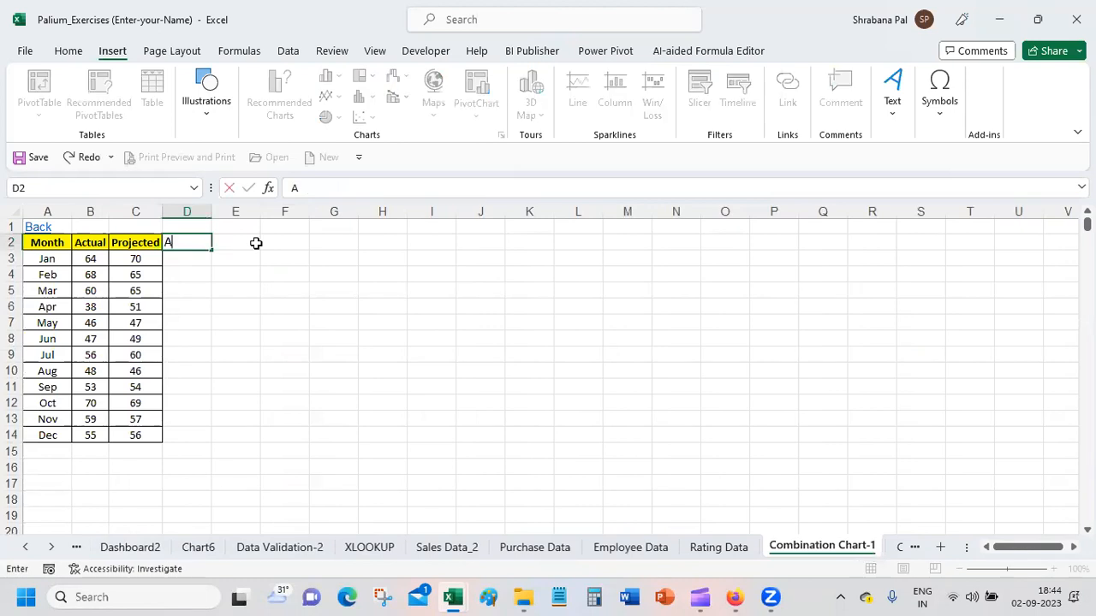
{"action": "type", "text": "vg"}
{"action": "left_click", "coordinate": [256, 243]}
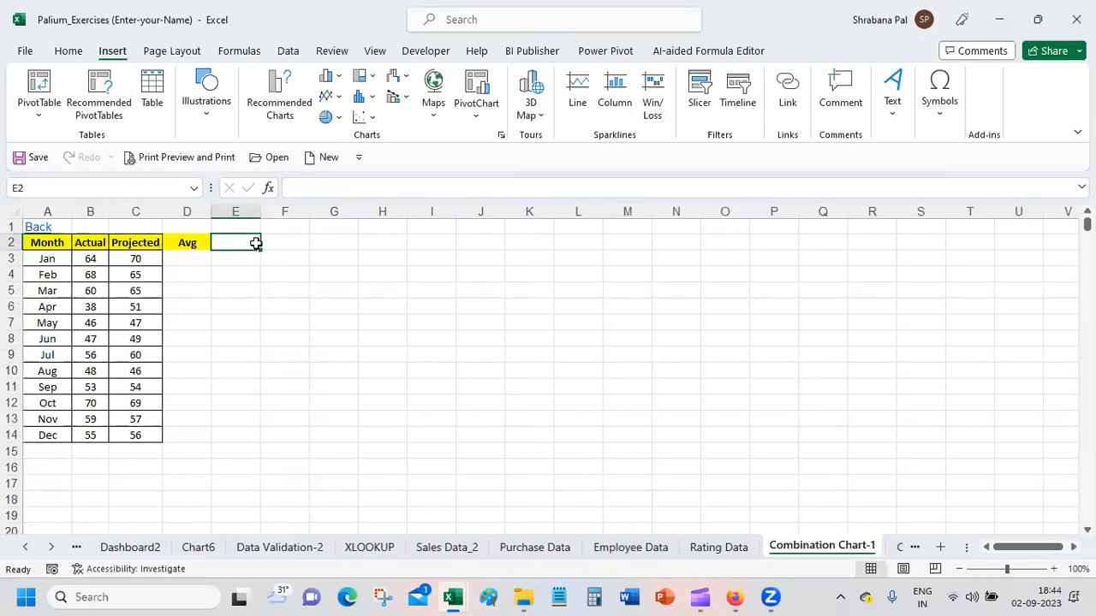
{"action": "type", "text": "Max"}
{"action": "key", "text": "Tab"}
{"action": "type", "text": "Min"}
{"action": "key", "text": "Return"}
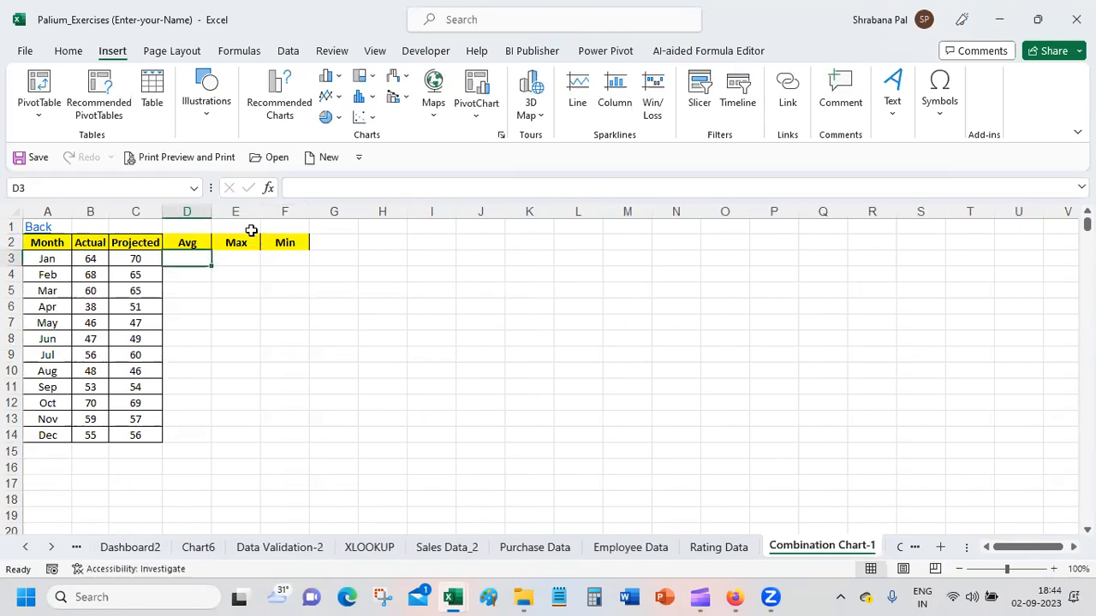
Step: Enter 65 under Avg for Jan and fill it down to the Dec row in D3:D14
{"action": "left_click_drag", "start_coordinate": [137, 261], "coordinate": [279, 430]}
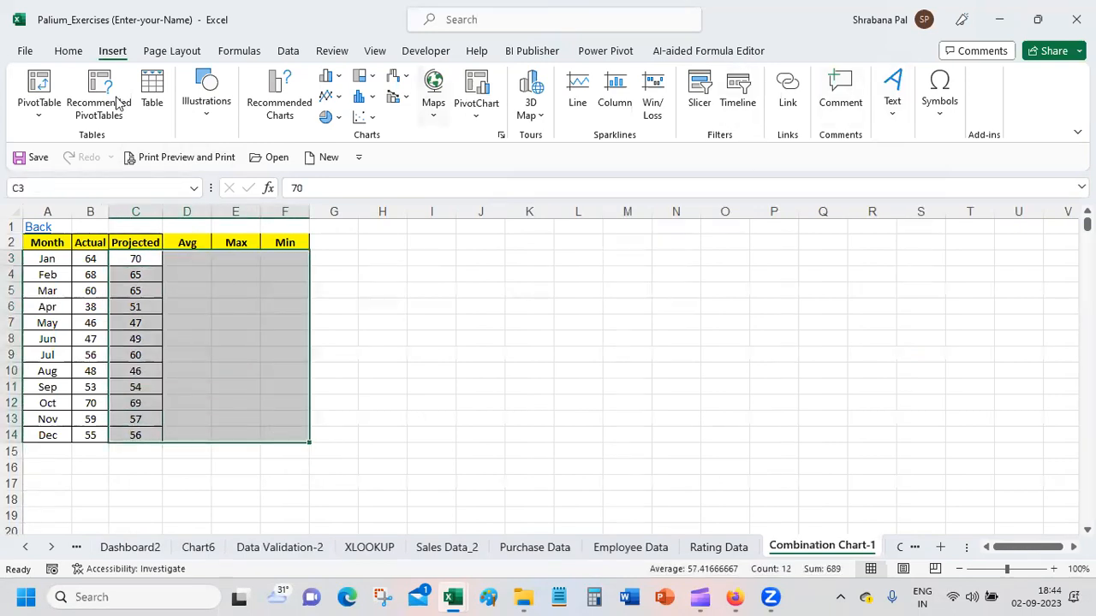
{"action": "left_click", "coordinate": [180, 258]}
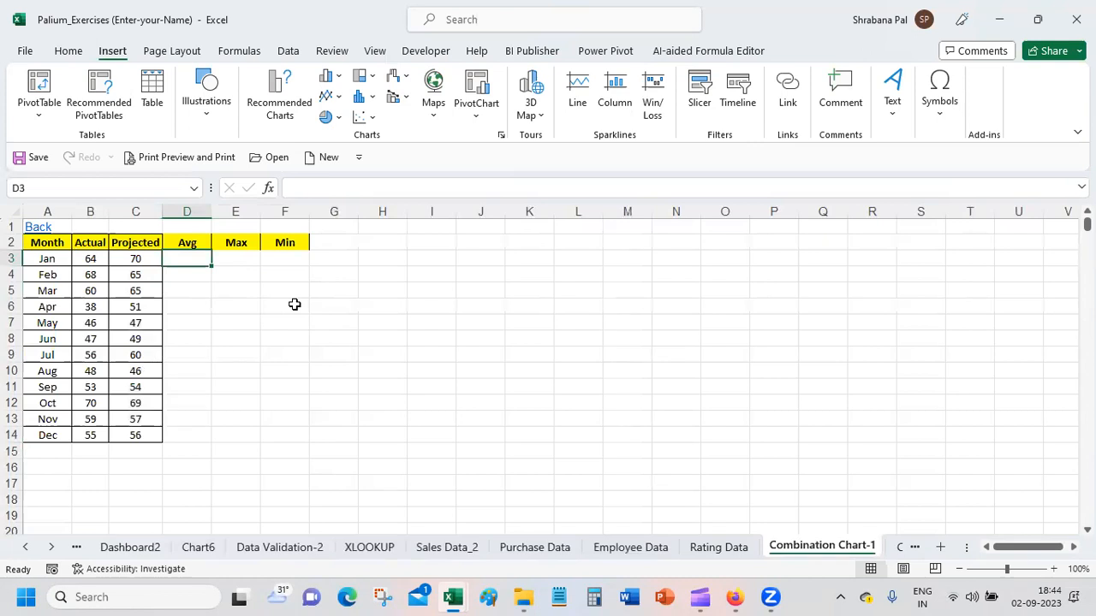
{"action": "type", "text": "65"}
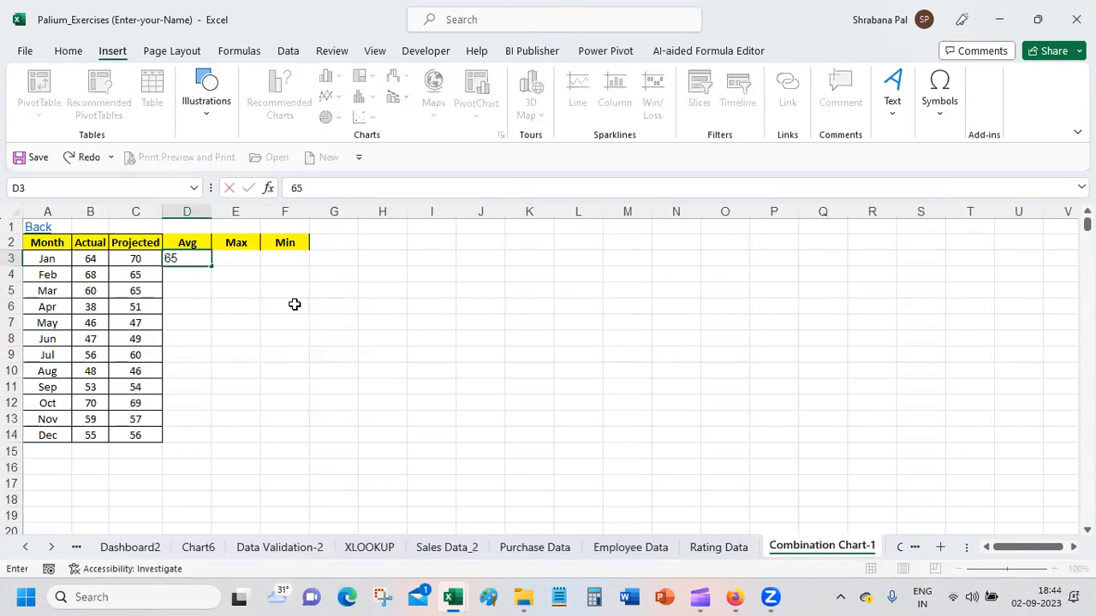
{"action": "key", "text": "Return"}
{"action": "left_click", "coordinate": [197, 259]}
{"action": "left_click_drag", "start_coordinate": [210, 266], "coordinate": [202, 446]}
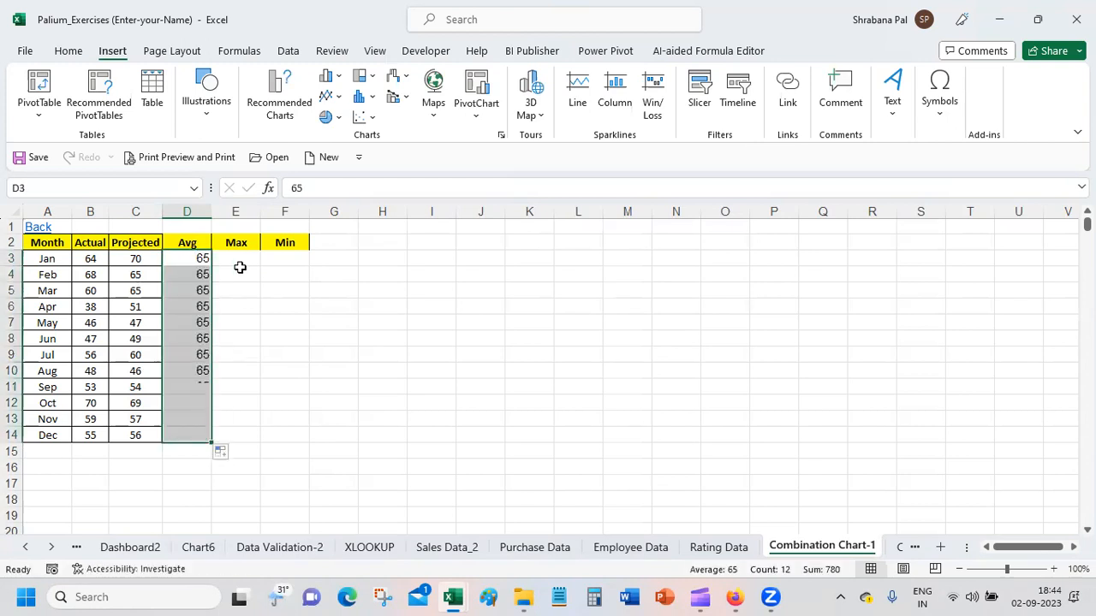
Step: Enter 70 under Max for Jan in E3
{"action": "left_click", "coordinate": [242, 258]}
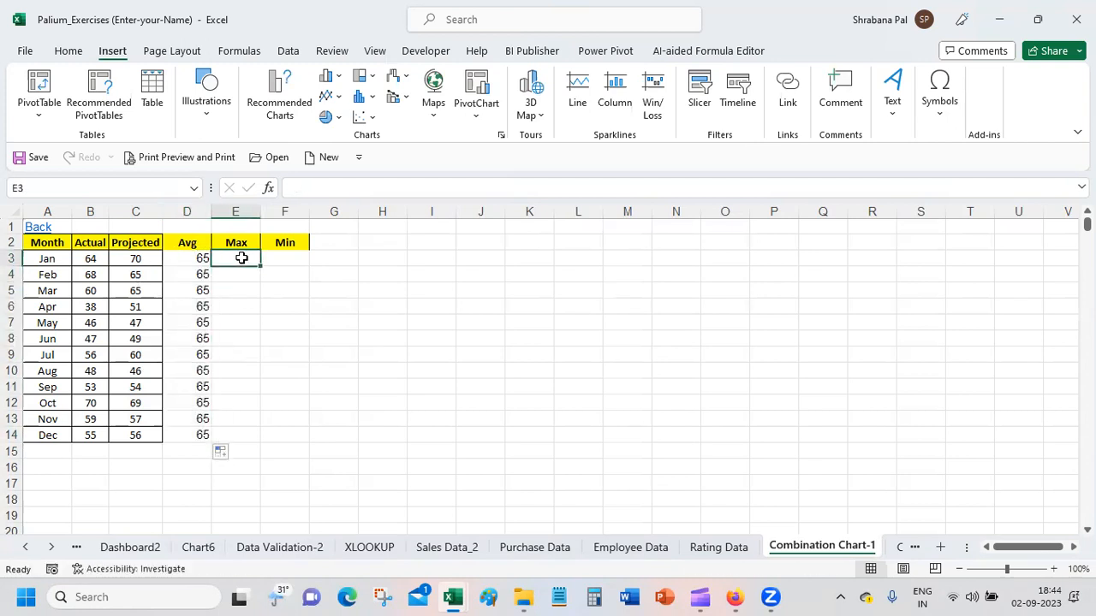
{"action": "type", "text": "7"}
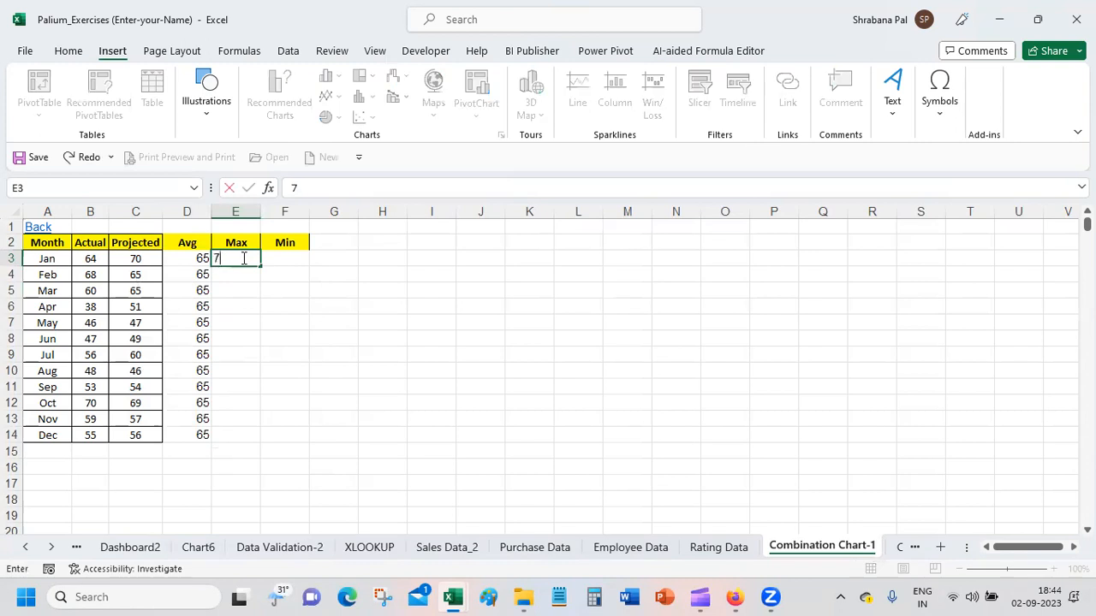
{"action": "type", "text": "0"}
{"action": "key", "text": "Return"}
{"action": "left_click", "coordinate": [239, 257]}
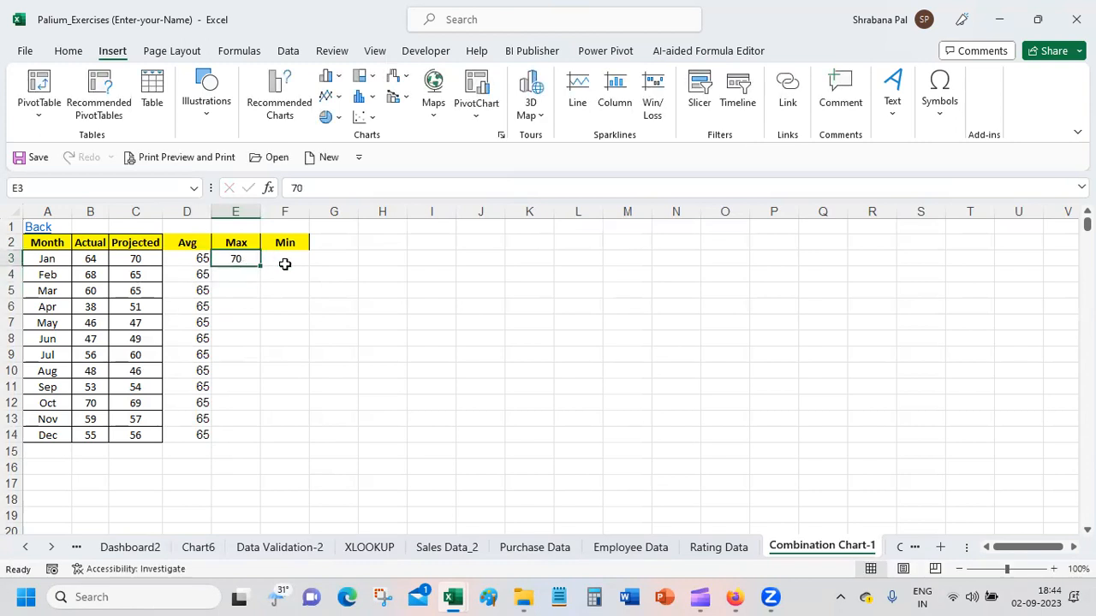
Step: Enter 38 under Min for Jan in F3 and fill the Max and Min values down to the Dec row
{"action": "left_click", "coordinate": [288, 261]}
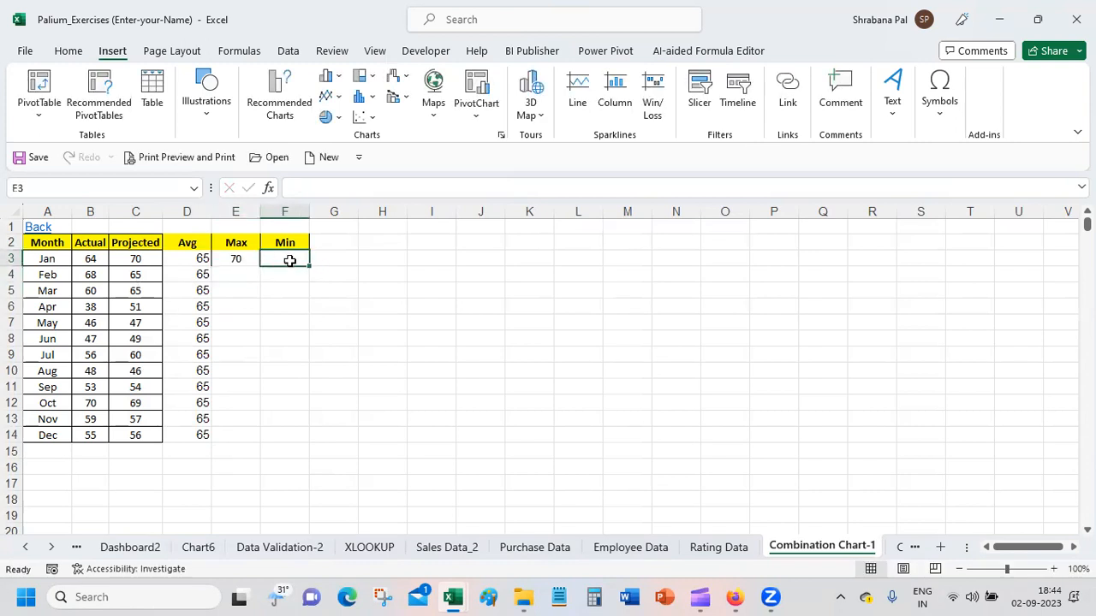
{"action": "key", "text": "Left"}
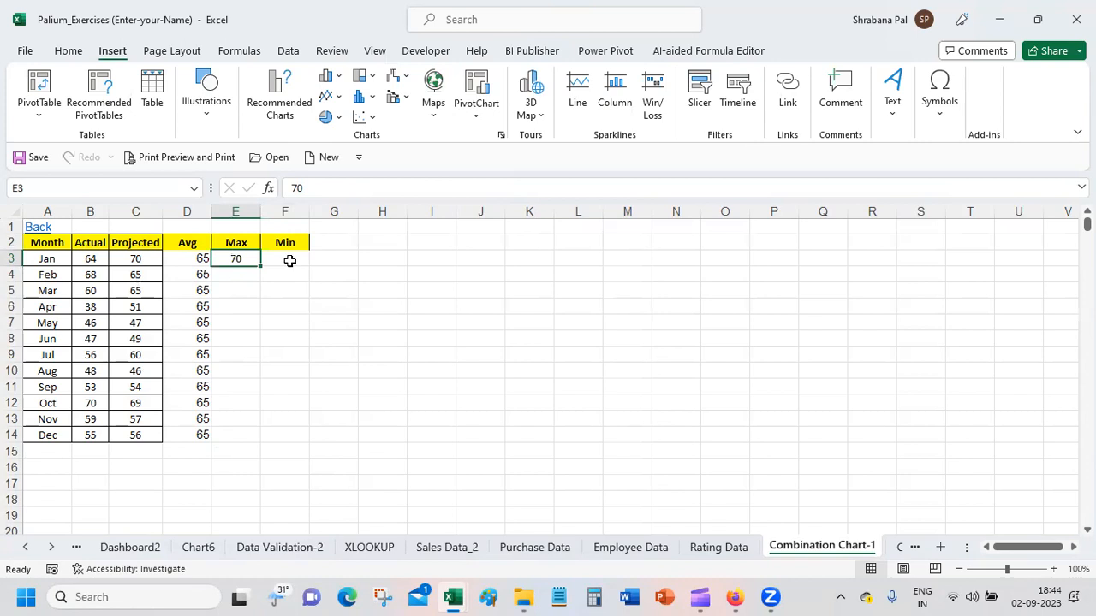
{"action": "left_click", "coordinate": [289, 261]}
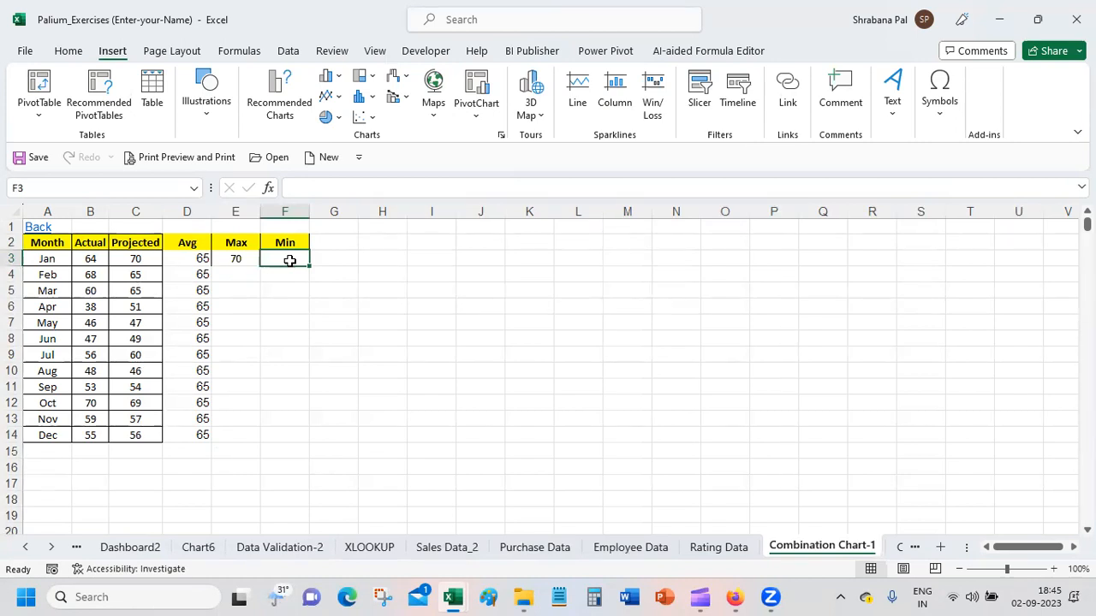
{"action": "type", "text": "38"}
{"action": "key", "text": "Return"}
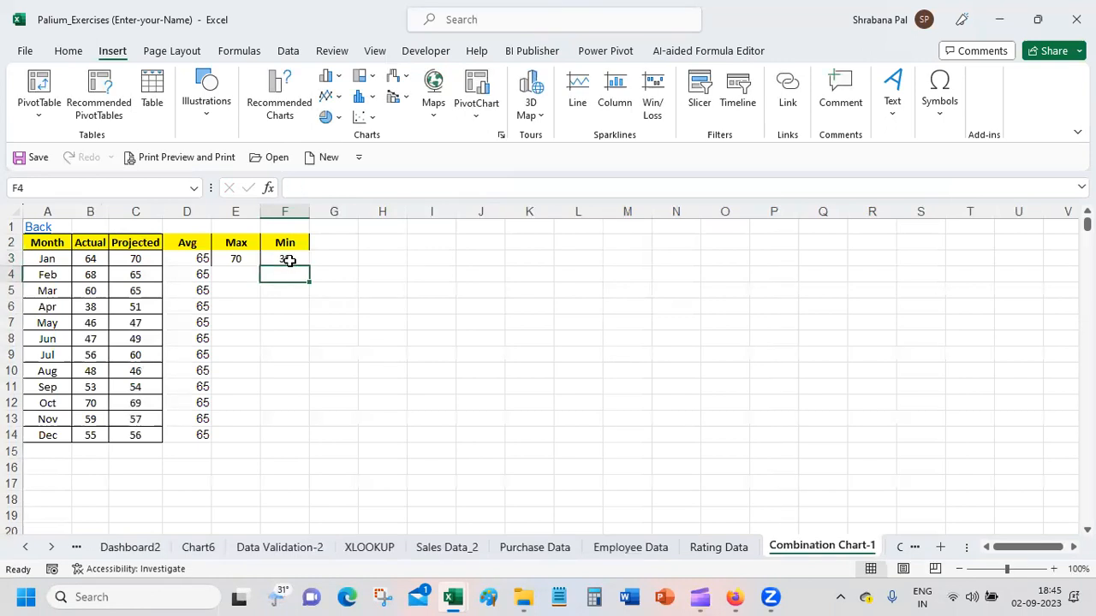
{"action": "left_click_drag", "start_coordinate": [235, 258], "coordinate": [320, 444]}
{"action": "left_click", "coordinate": [409, 387]}
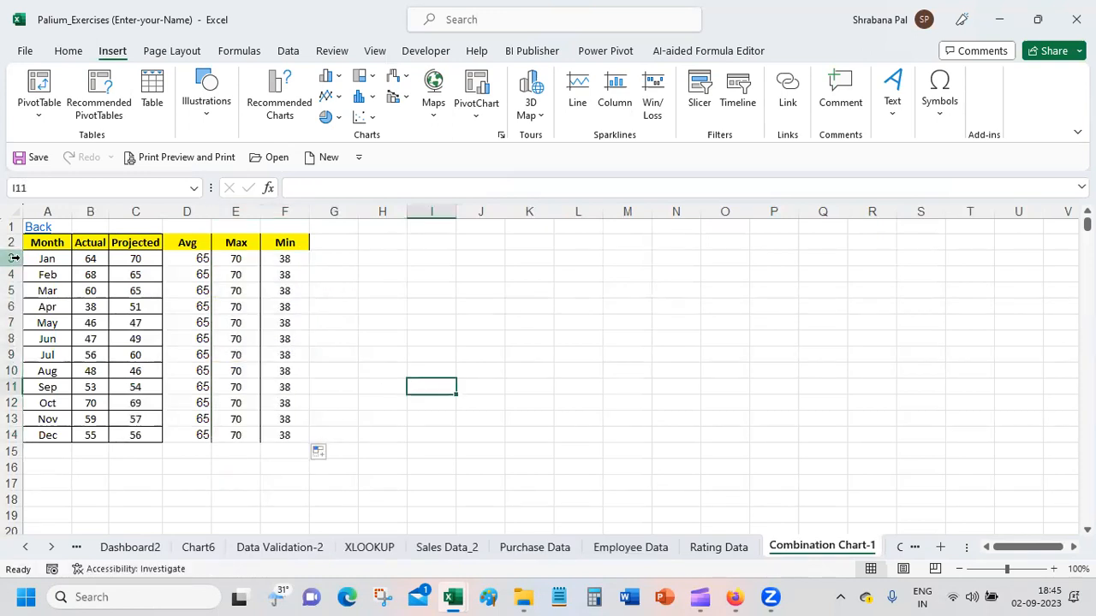
Step: Insert a line sparkline in G3 for the Jan row, using the data range B3:F3
{"action": "left_click", "coordinate": [53, 259]}
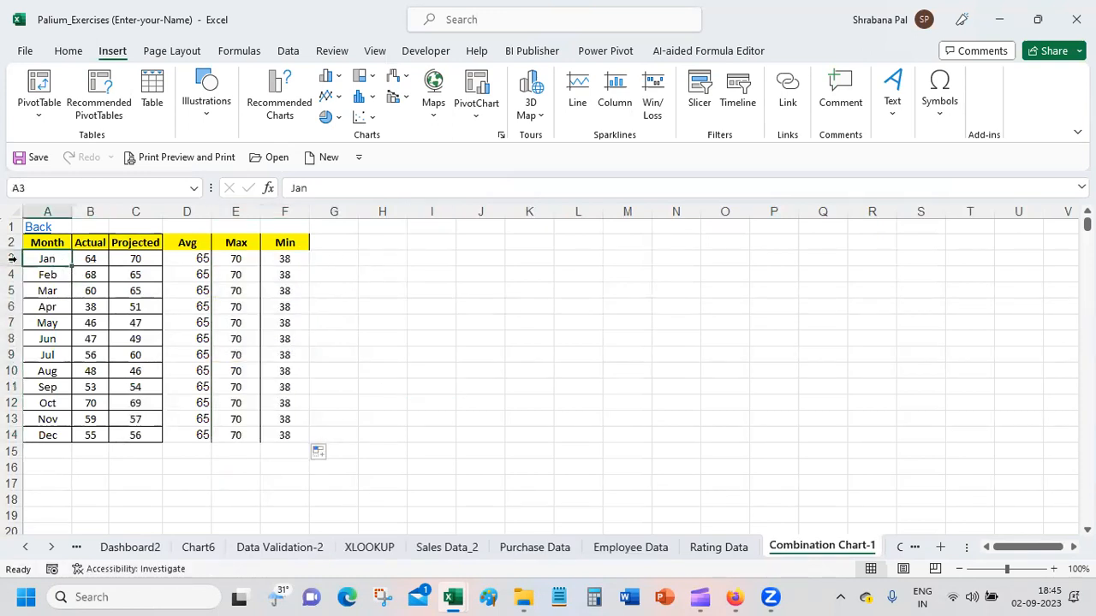
{"action": "left_click", "coordinate": [346, 260]}
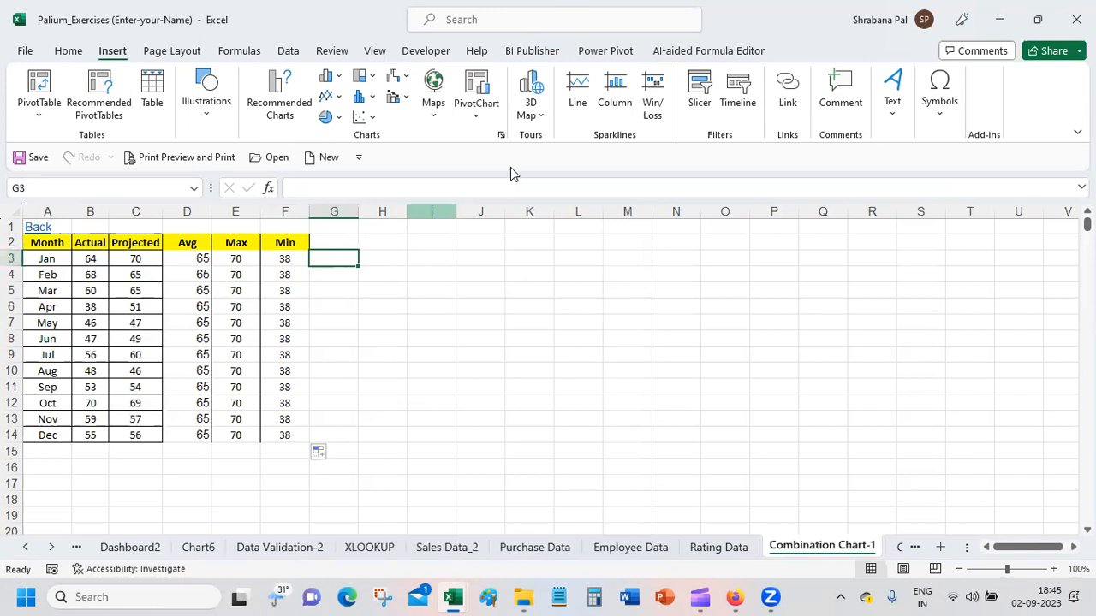
{"action": "left_click", "coordinate": [579, 101]}
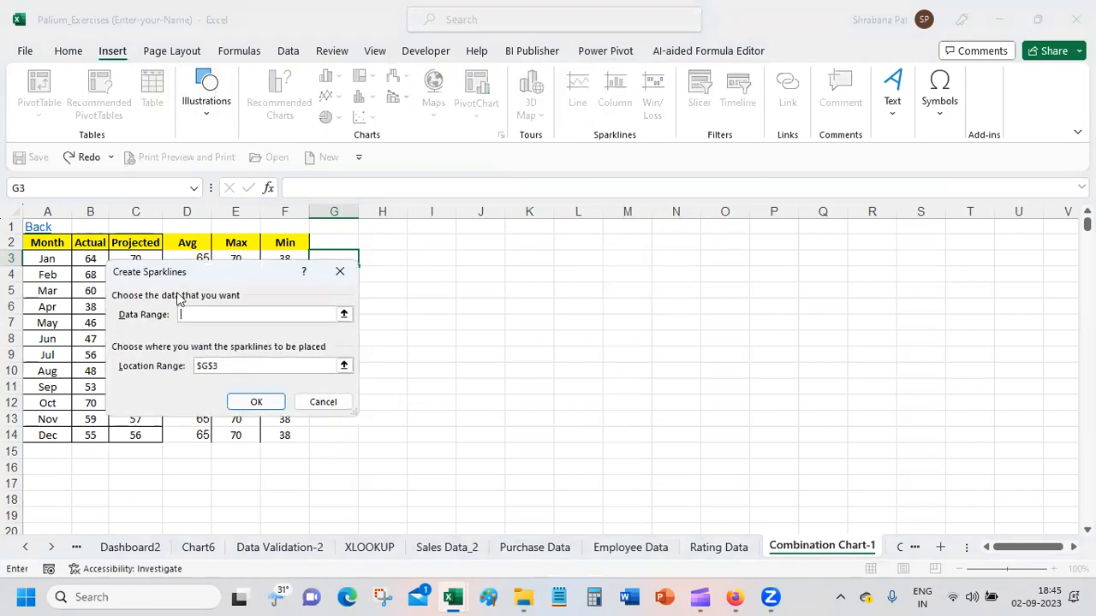
{"action": "left_click_drag", "start_coordinate": [194, 275], "coordinate": [451, 353]}
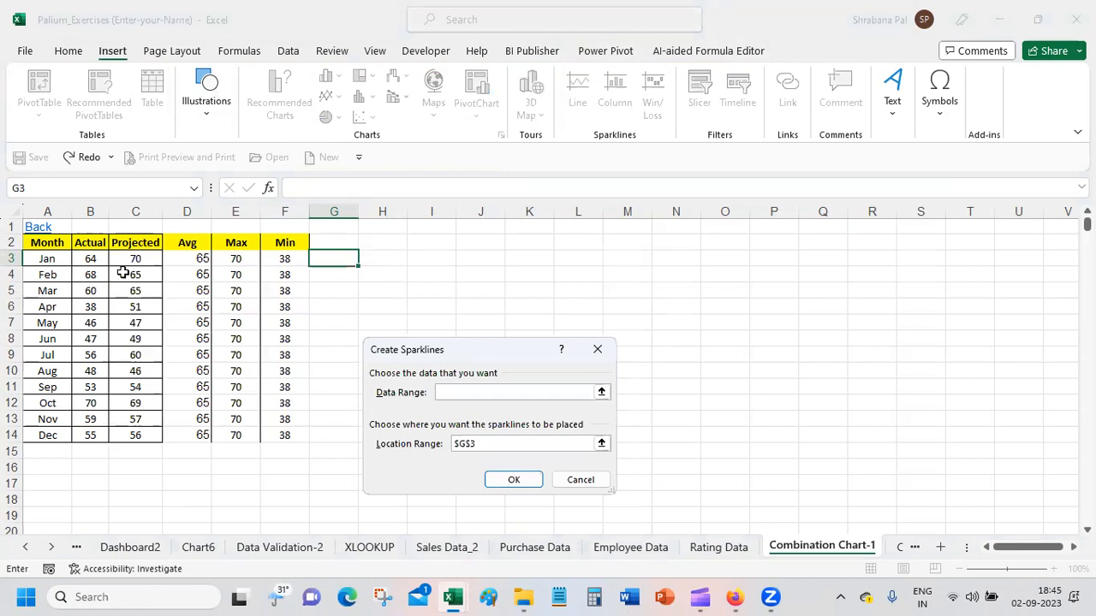
{"action": "left_click", "coordinate": [85, 259]}
{"action": "left_click_drag", "start_coordinate": [85, 259], "coordinate": [270, 266]}
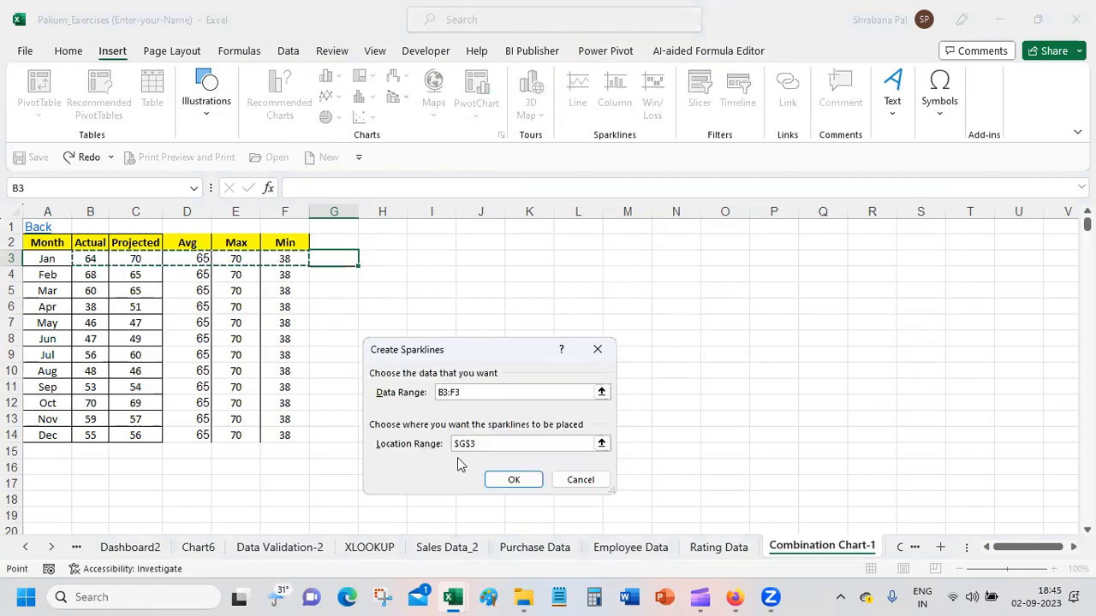
{"action": "left_click", "coordinate": [513, 480]}
{"action": "left_click", "coordinate": [512, 481]}
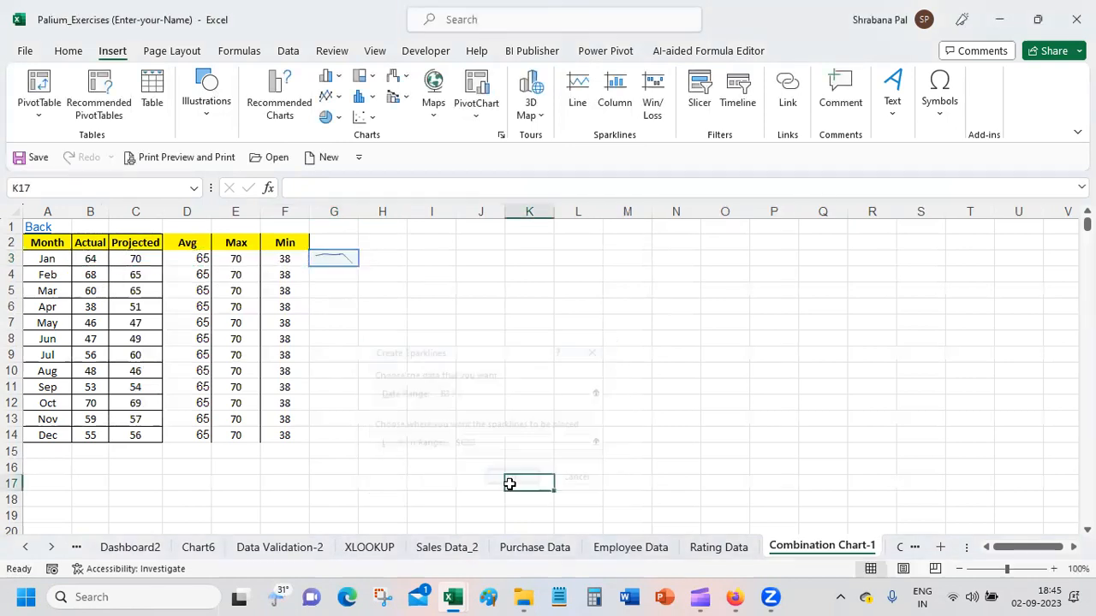
Step: Fill the line sparkline from G3 down to the Dec row in G14 and widen column G
{"action": "left_click", "coordinate": [346, 256]}
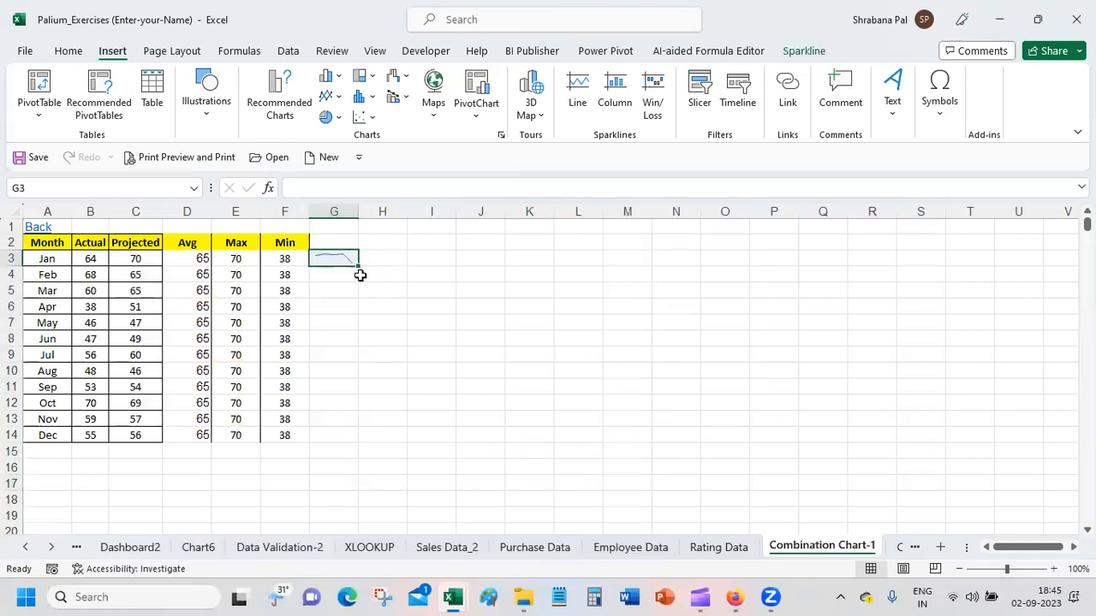
{"action": "left_click", "coordinate": [358, 266]}
{"action": "left_click", "coordinate": [358, 269]}
{"action": "left_click_drag", "start_coordinate": [358, 269], "coordinate": [357, 447]}
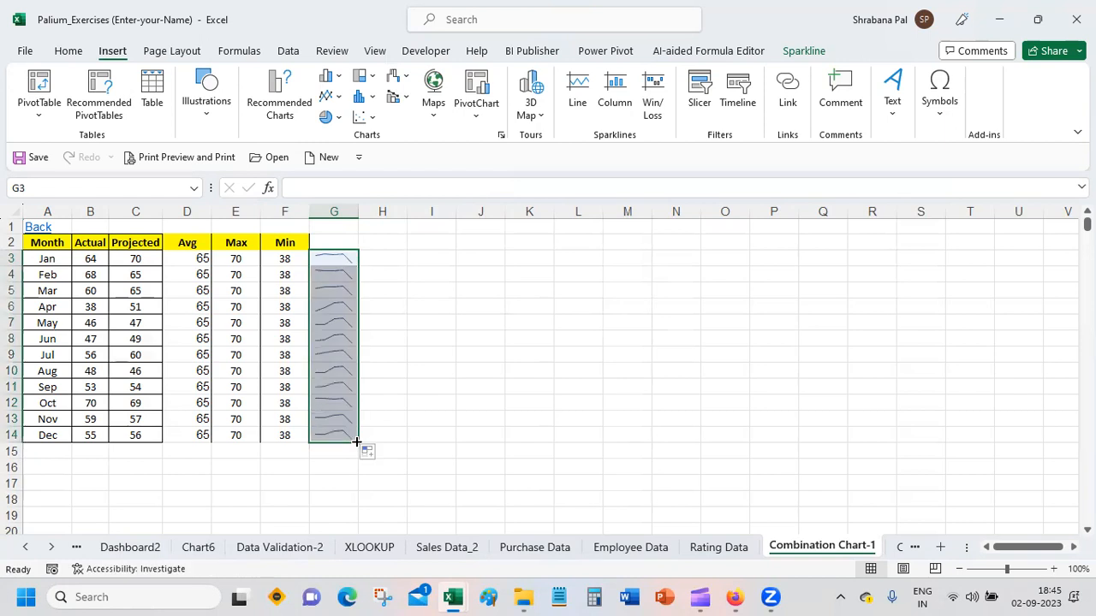
{"action": "left_click_drag", "start_coordinate": [359, 211], "coordinate": [393, 212]}
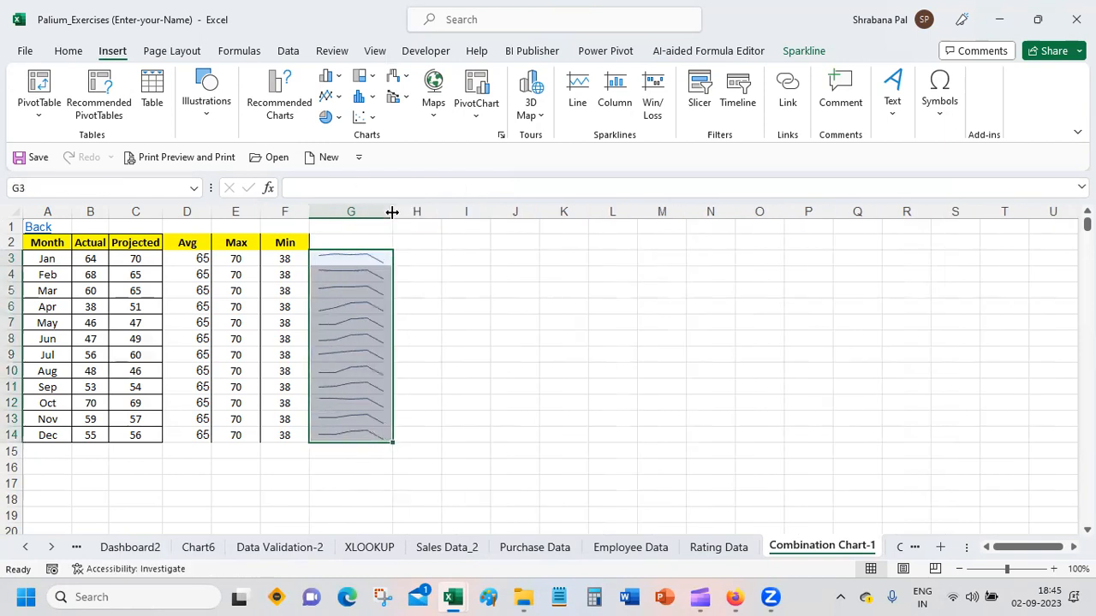
Step: Make all rows of the sheet much taller to enlarge the sparklines, with the sheet zoomed out to about 59%
{"action": "left_click", "coordinate": [10, 210]}
{"action": "left_click_drag", "start_coordinate": [12, 266], "coordinate": [12, 312]}
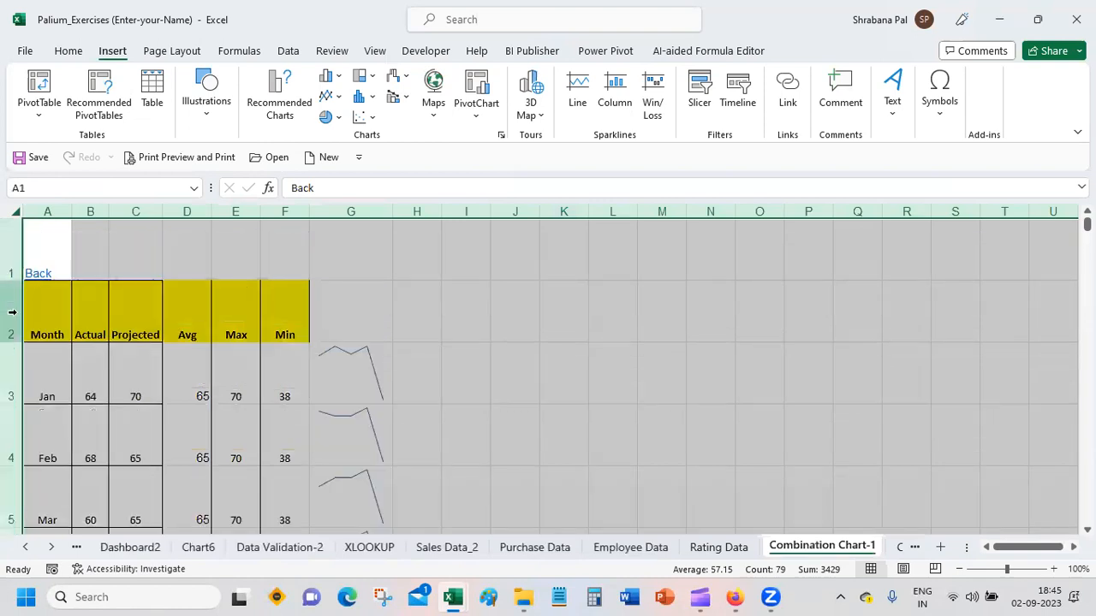
{"action": "left_click", "coordinate": [779, 395]}
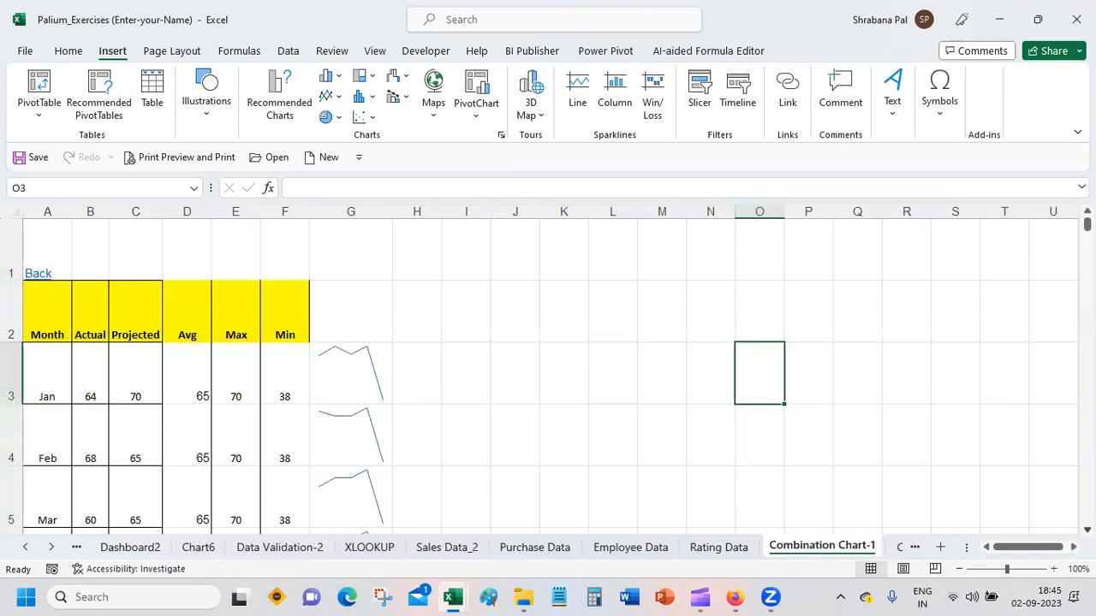
{"action": "scroll", "coordinate": [1056, 461], "scroll_direction": "down", "scroll_amount": 3}
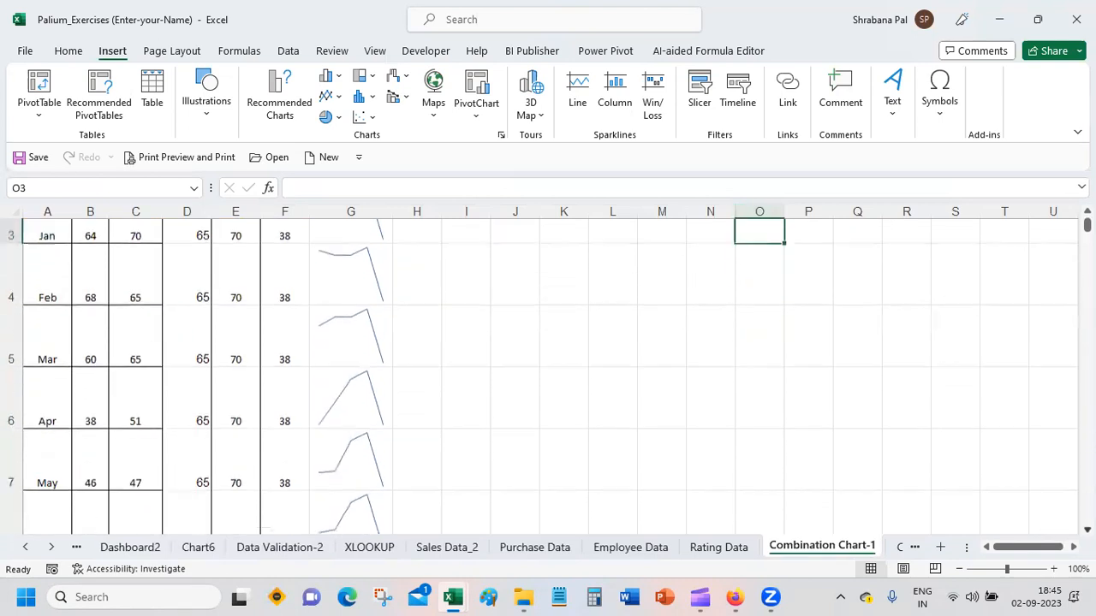
{"action": "left_click", "coordinate": [1000, 570]}
{"action": "left_click", "coordinate": [990, 569]}
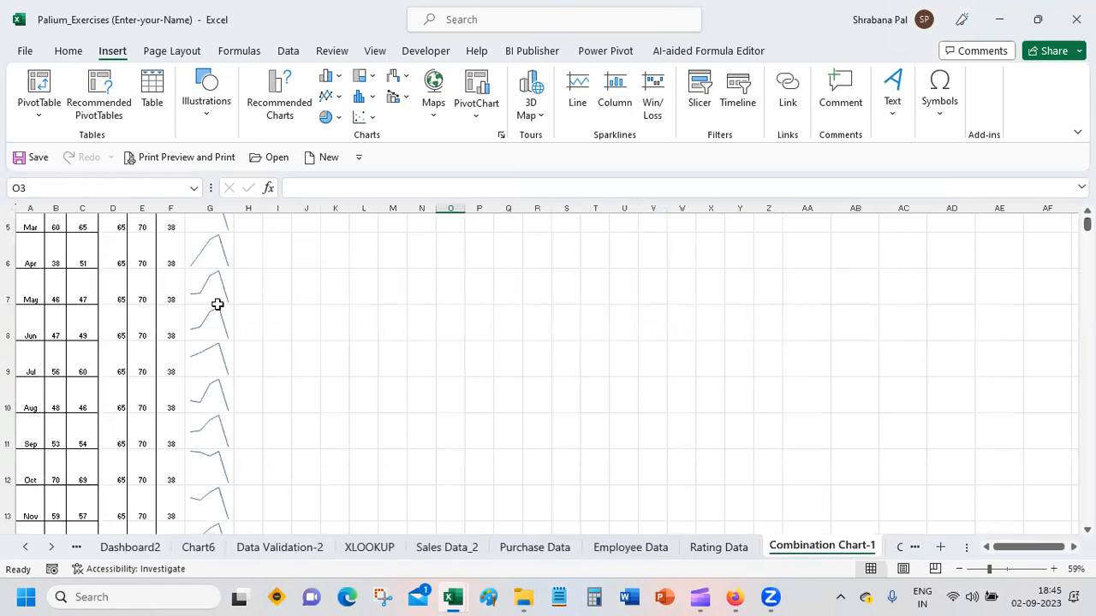
{"action": "left_click_drag", "start_coordinate": [1088, 226], "coordinate": [1087, 220]}
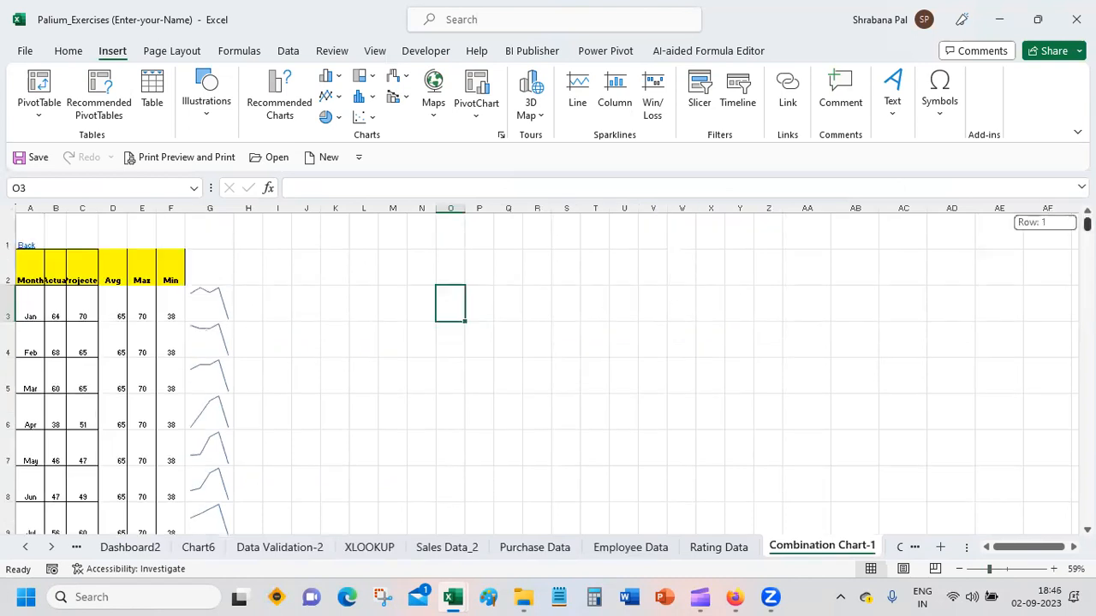
Step: Select the monthly table with its sparklines and auto-fit the heights of the Dec, Nov and Oct rows
{"action": "left_click", "coordinate": [41, 301]}
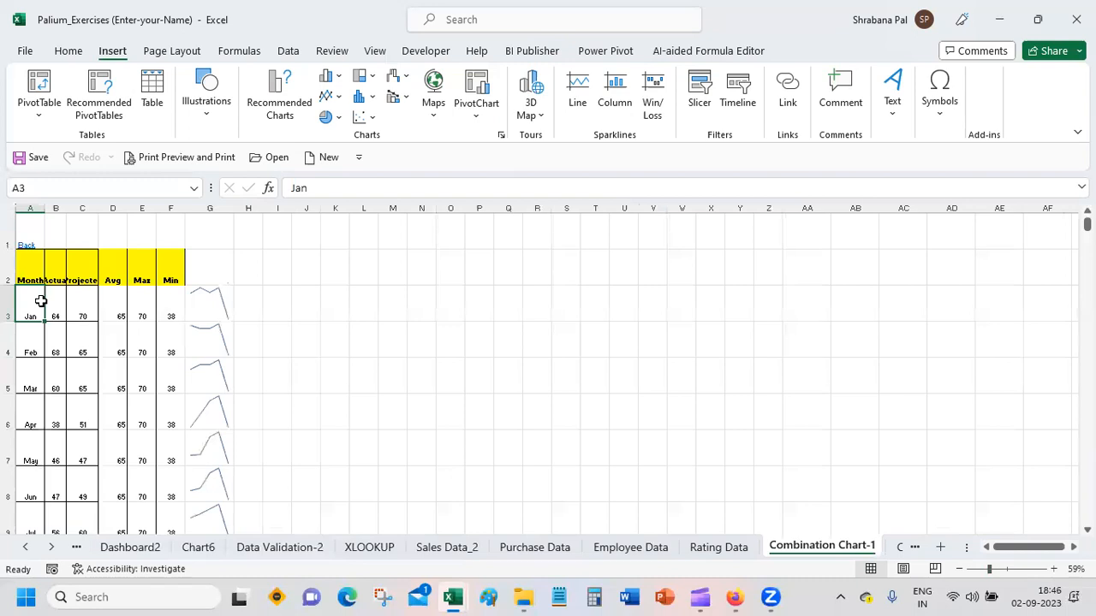
{"action": "key", "text": "ctrl+a"}
{"action": "left_click", "coordinate": [17, 260]}
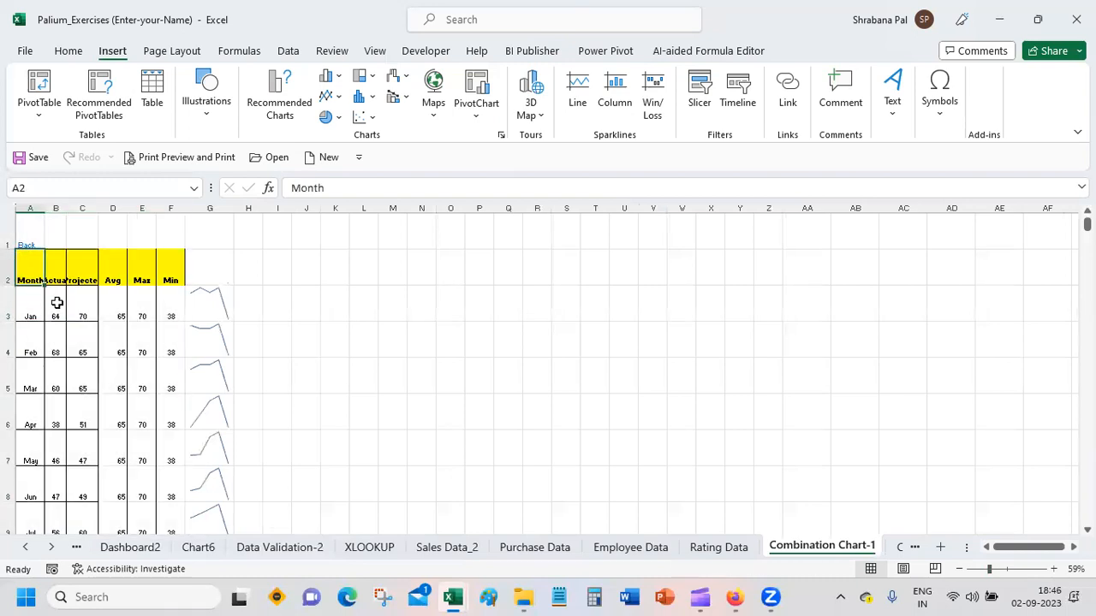
{"action": "key", "text": "shift+Right"}
{"action": "key", "text": "shift+Right"}
{"action": "key", "text": "shift+Right"}
{"action": "key", "text": "shift+Right"}
{"action": "key", "text": "shift+Right"}
{"action": "key", "text": "shift+Right"}
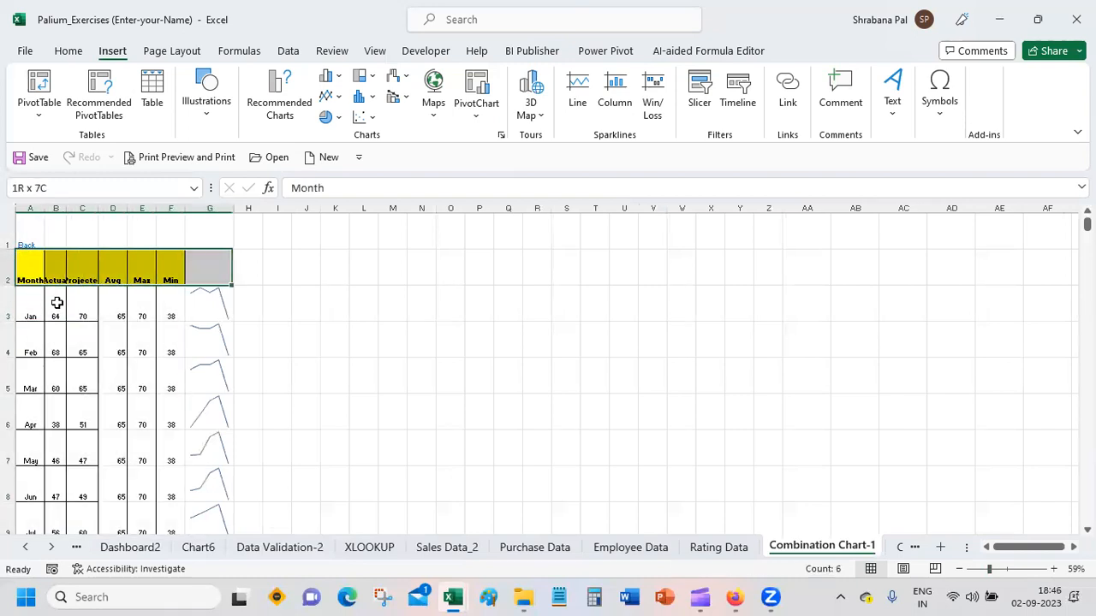
{"action": "key", "text": "shift+Down"}
{"action": "key", "text": "shift+Down"}
{"action": "key", "text": "shift+Down"}
{"action": "key", "text": "shift+Down"}
{"action": "key", "text": "shift+Down"}
{"action": "key", "text": "shift+Down"}
{"action": "key", "text": "shift+Down"}
{"action": "key", "text": "shift+Down"}
{"action": "key", "text": "shift+Down"}
{"action": "key", "text": "shift+Down"}
{"action": "key", "text": "shift+Down"}
{"action": "key", "text": "shift+Down"}
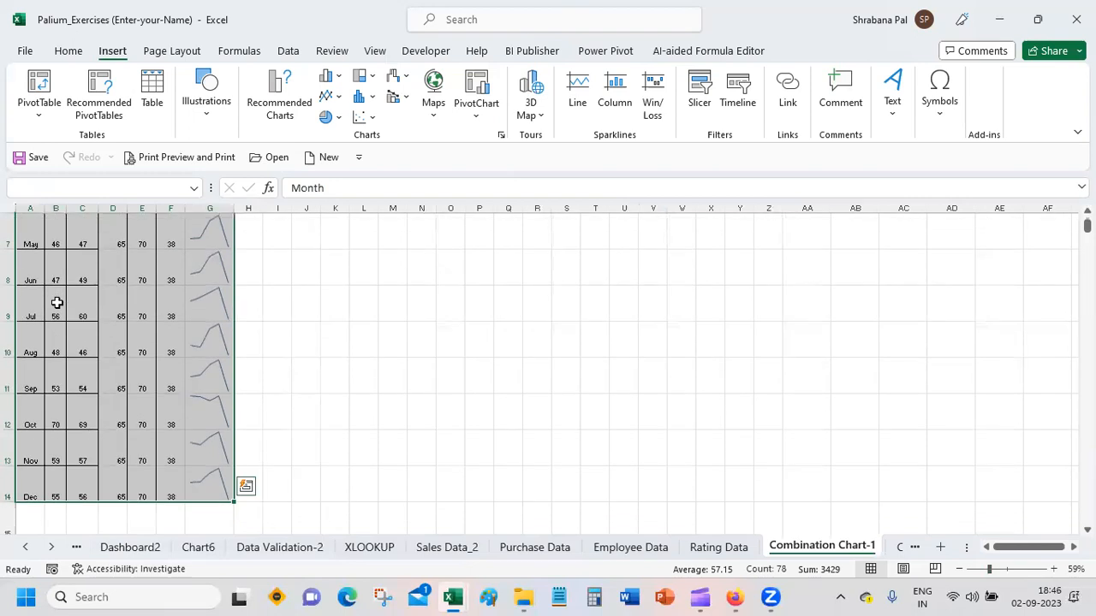
{"action": "double_click", "coordinate": [11, 501]}
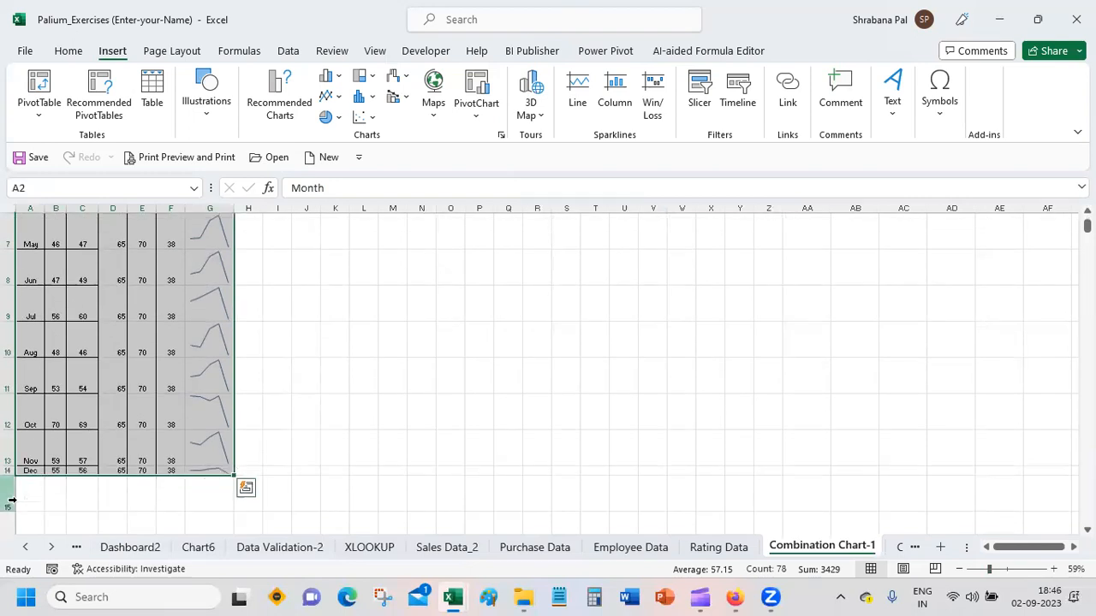
{"action": "double_click", "coordinate": [7, 467]}
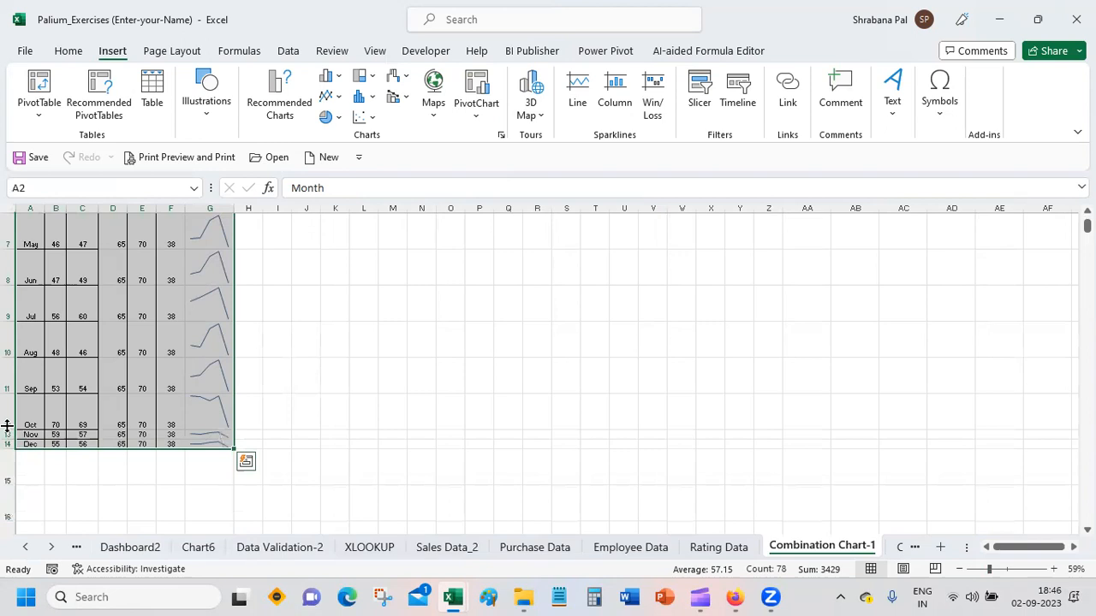
{"action": "double_click", "coordinate": [7, 428]}
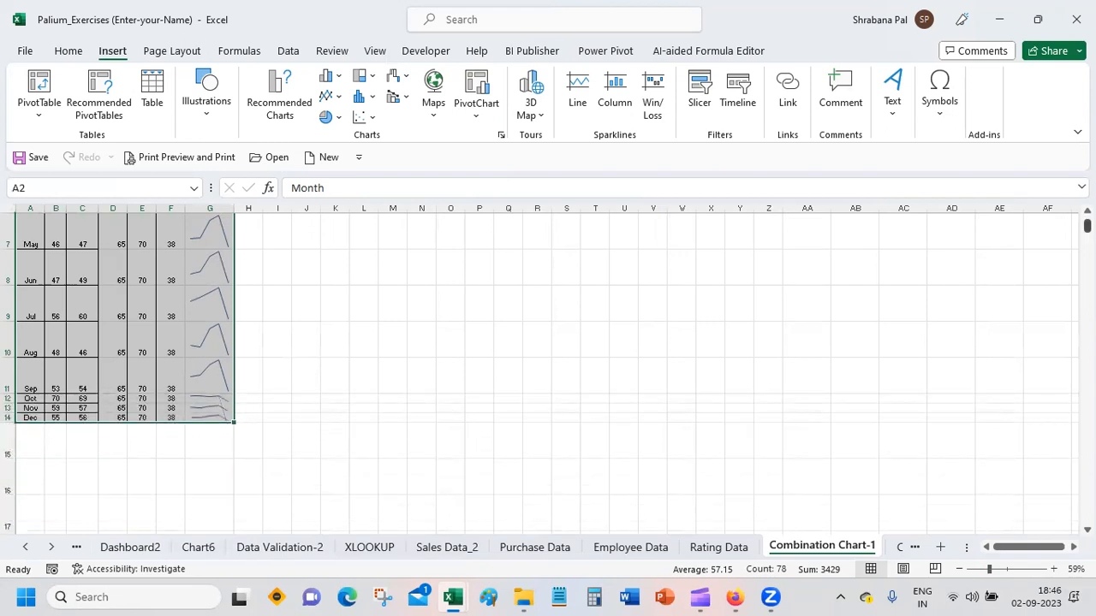
{"action": "scroll", "coordinate": [760, 326], "scroll_direction": "up", "scroll_amount": 3}
{"action": "left_click", "coordinate": [271, 312]}
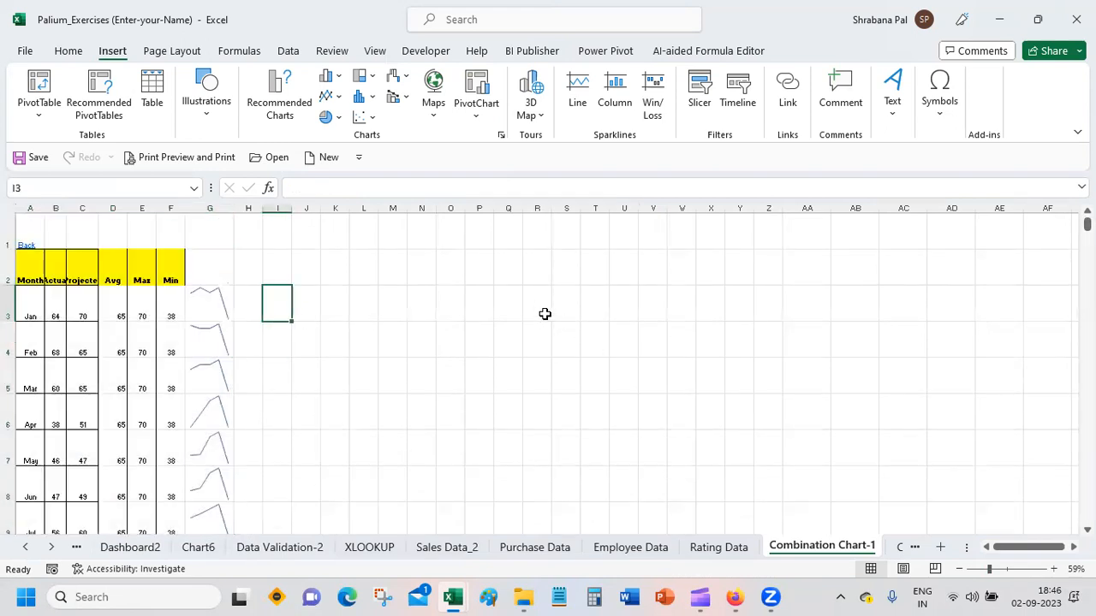
Step: Enter the heading Stocks in O2 and list Reliance, ITC and HLL below it in O3:O5
{"action": "left_click", "coordinate": [442, 306]}
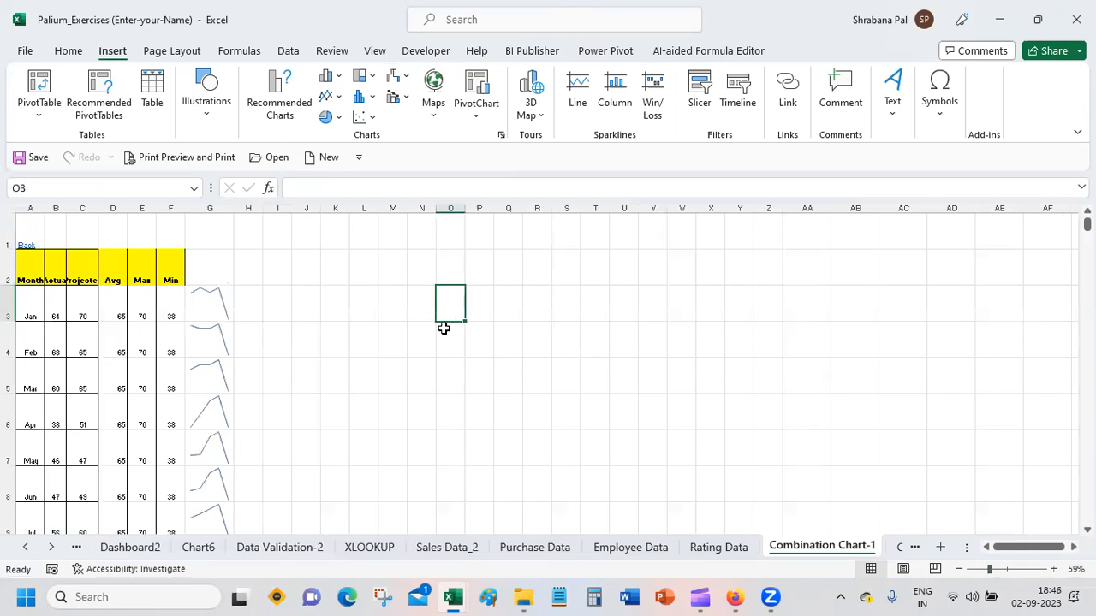
{"action": "key", "text": "Up"}
{"action": "type", "text": "Stocks"}
{"action": "key", "text": "Return"}
{"action": "type", "text": "Reliance"}
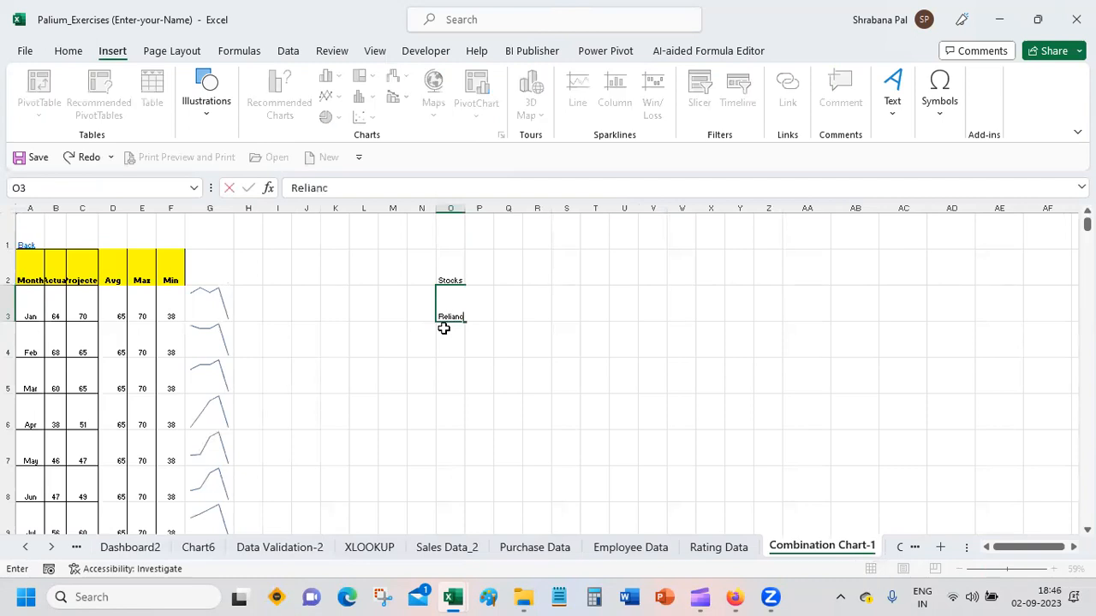
{"action": "key", "text": "Return"}
{"action": "type", "text": "ITC"}
{"action": "key", "text": "Return"}
{"action": "type", "text": "HLL"}
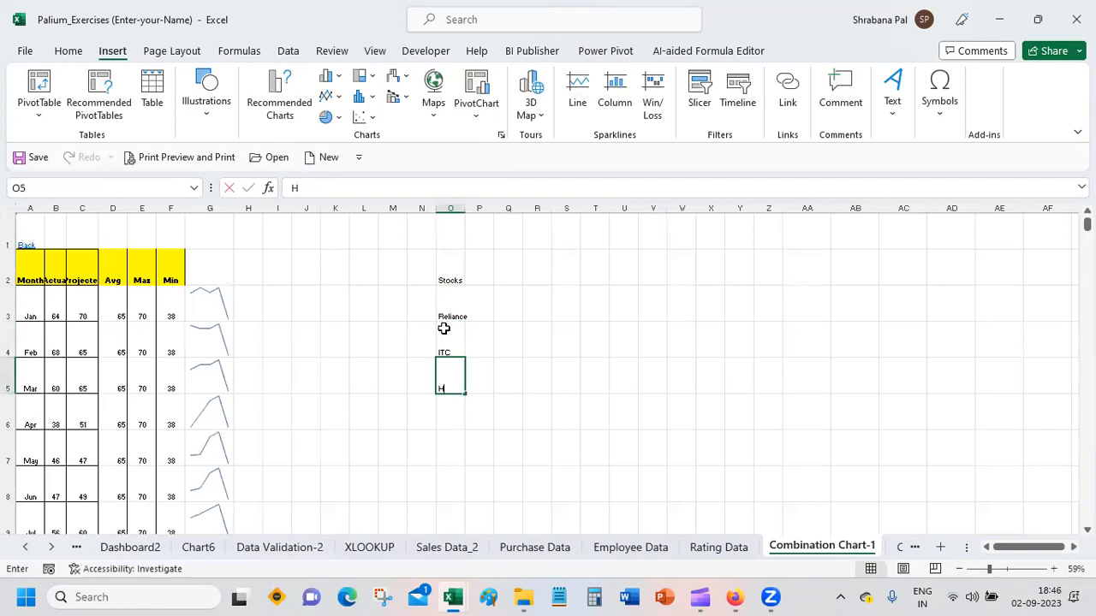
{"action": "key", "text": "Return"}
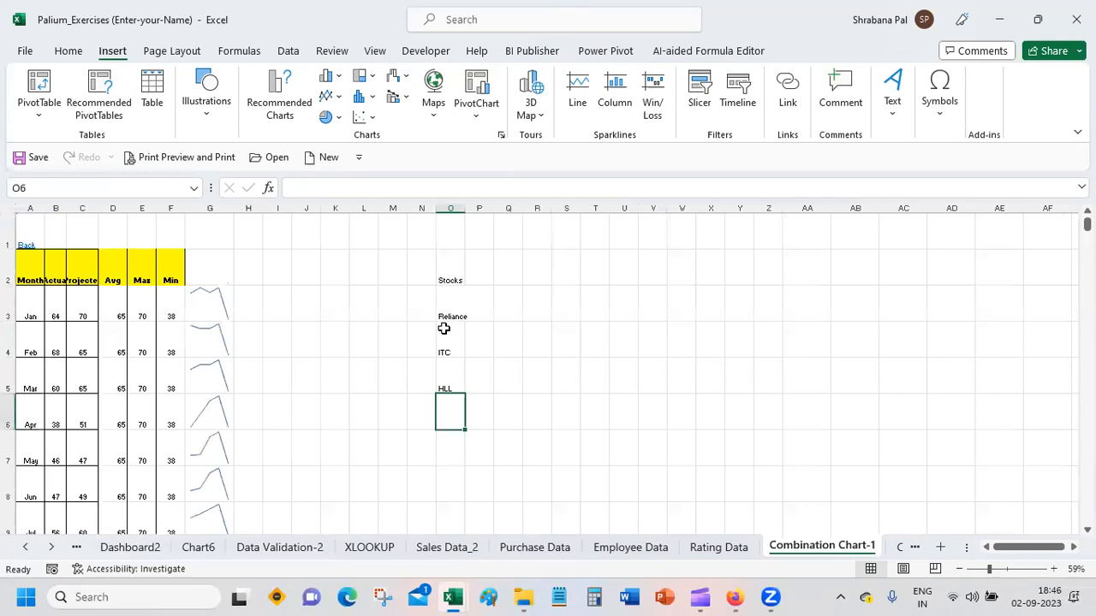
Step: Add HDFC Bank and Axis Bank to the stock list in O6:O7 and auto-fit the width of column O
{"action": "type", "text": "HDFC Bank"}
{"action": "key", "text": "Return"}
{"action": "type", "text": "Ax"}
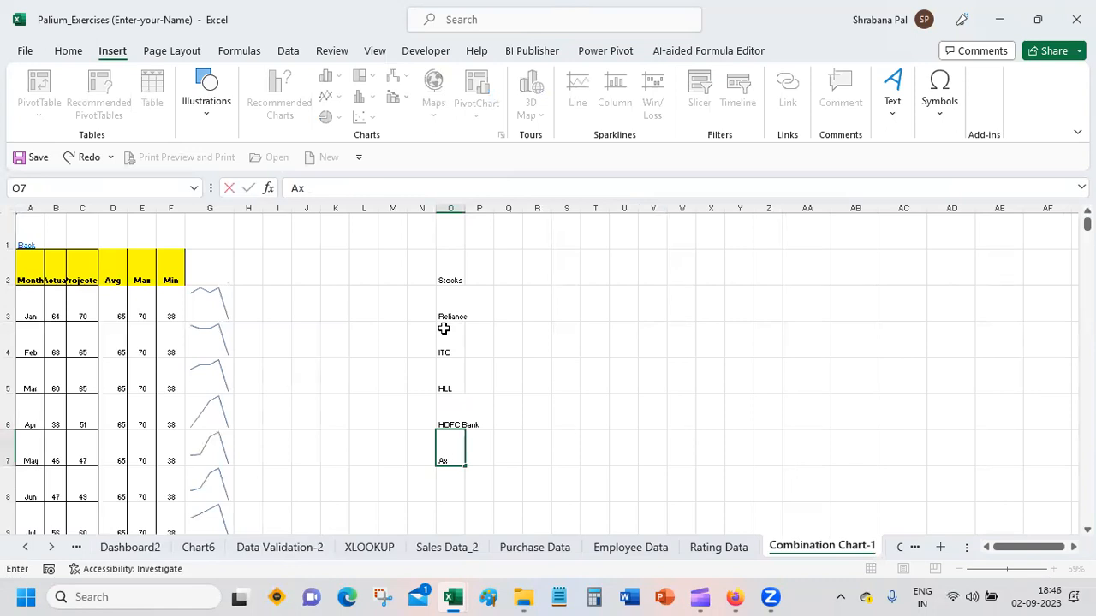
{"action": "type", "text": "is Bank"}
{"action": "key", "text": "Return"}
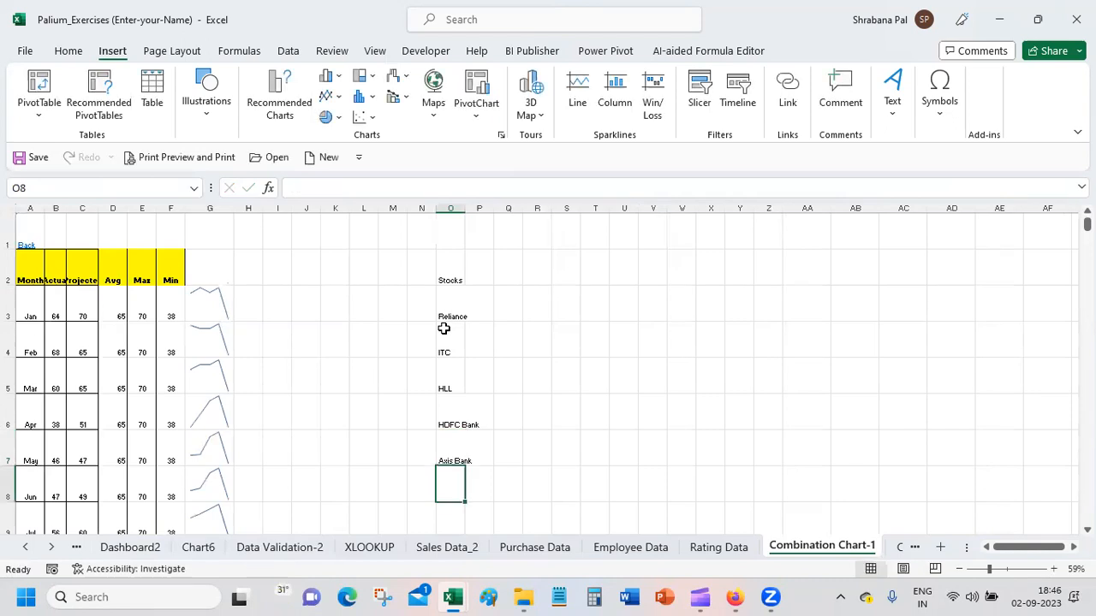
{"action": "double_click", "coordinate": [465, 208]}
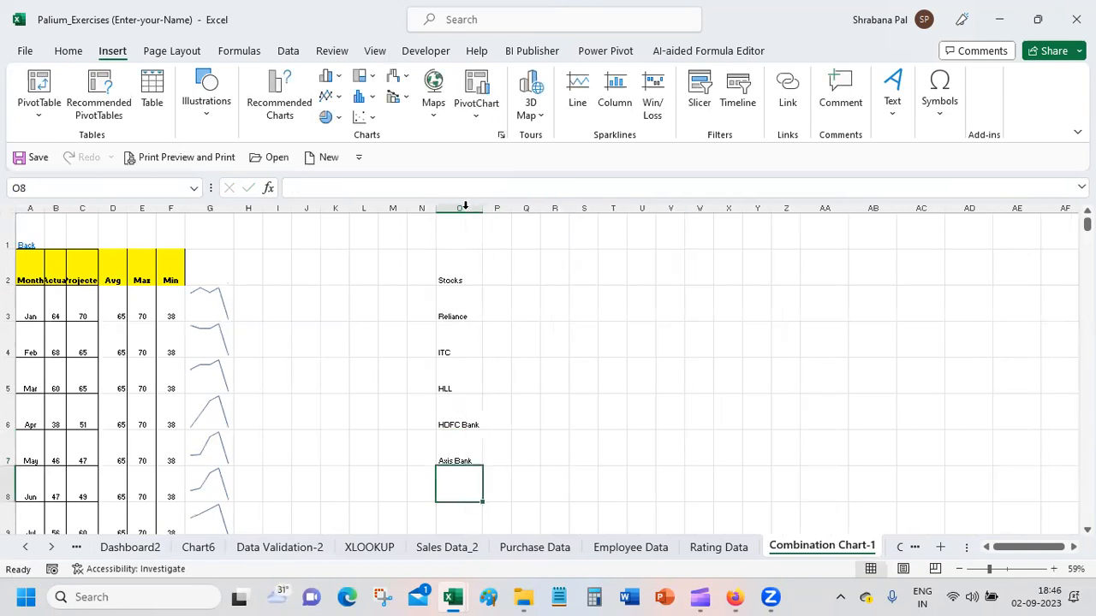
Step: Restore the zoom to 100% and auto-fit the height of all rows in the sheet
{"action": "left_click", "coordinate": [1007, 569]}
{"action": "scroll", "coordinate": [548, 377], "scroll_direction": "up", "scroll_amount": 1}
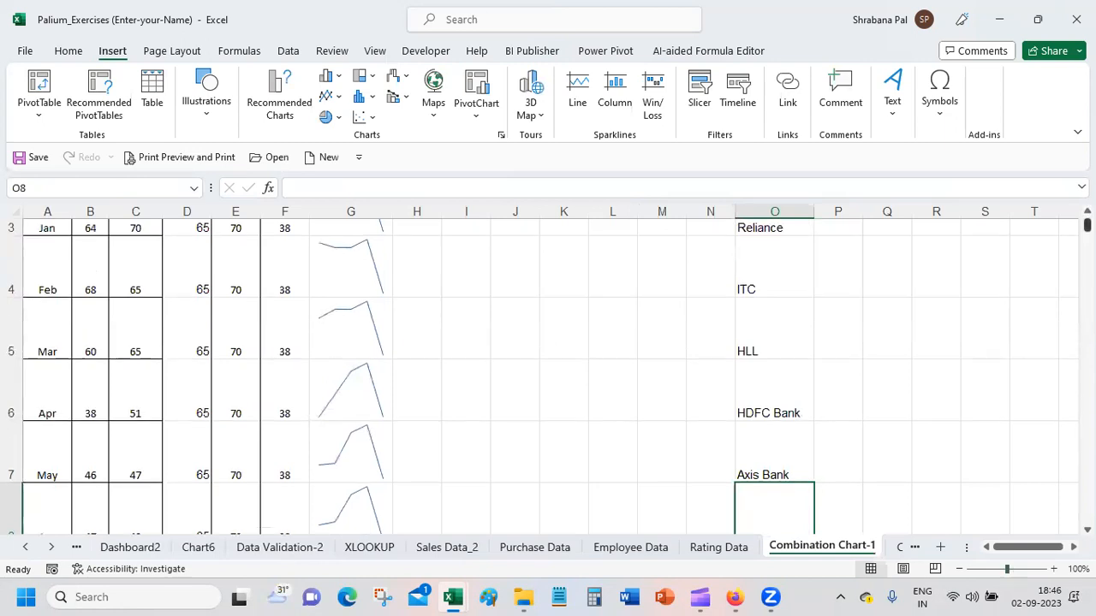
{"action": "scroll", "coordinate": [1061, 557], "scroll_direction": "right", "scroll_amount": 7}
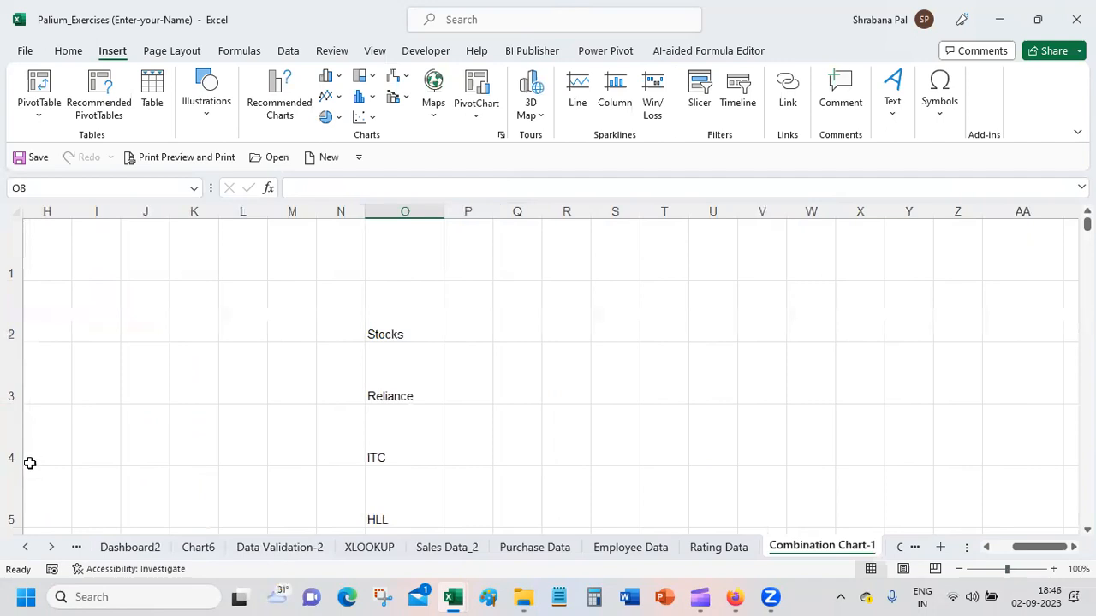
{"action": "left_click", "coordinate": [12, 215]}
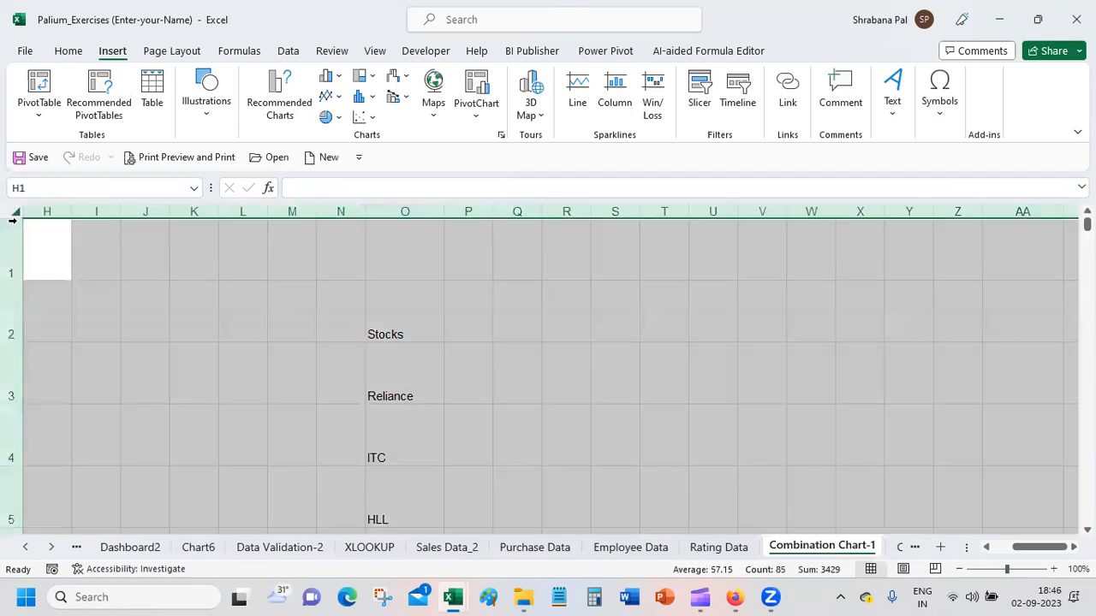
{"action": "double_click", "coordinate": [12, 403]}
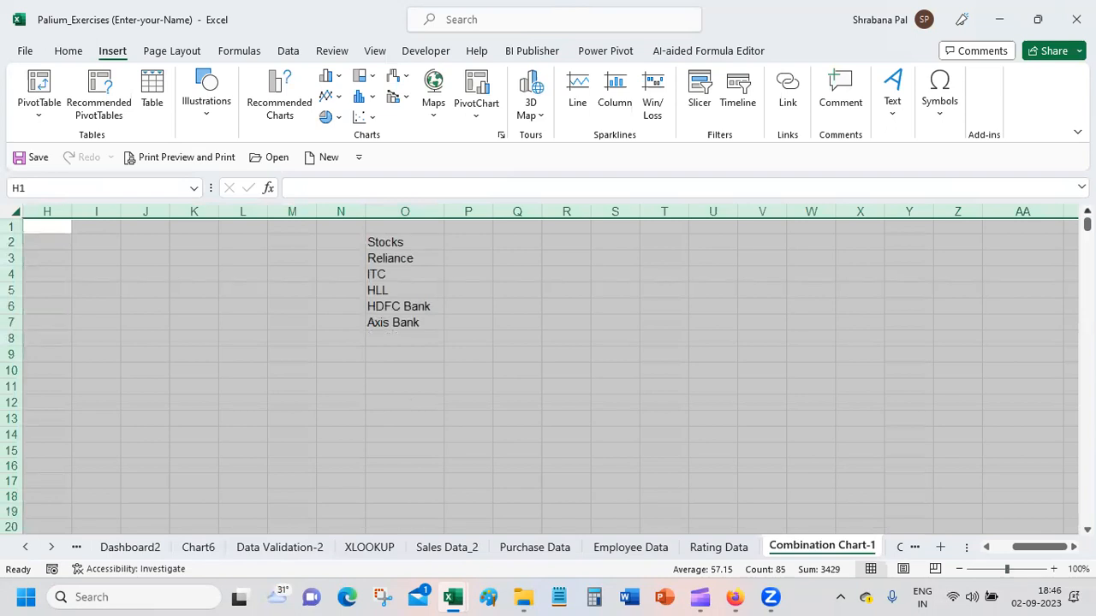
Step: Enter the column headings Open, High, Low and Close in P2:S2 beside the Stocks heading
{"action": "left_click", "coordinate": [466, 242]}
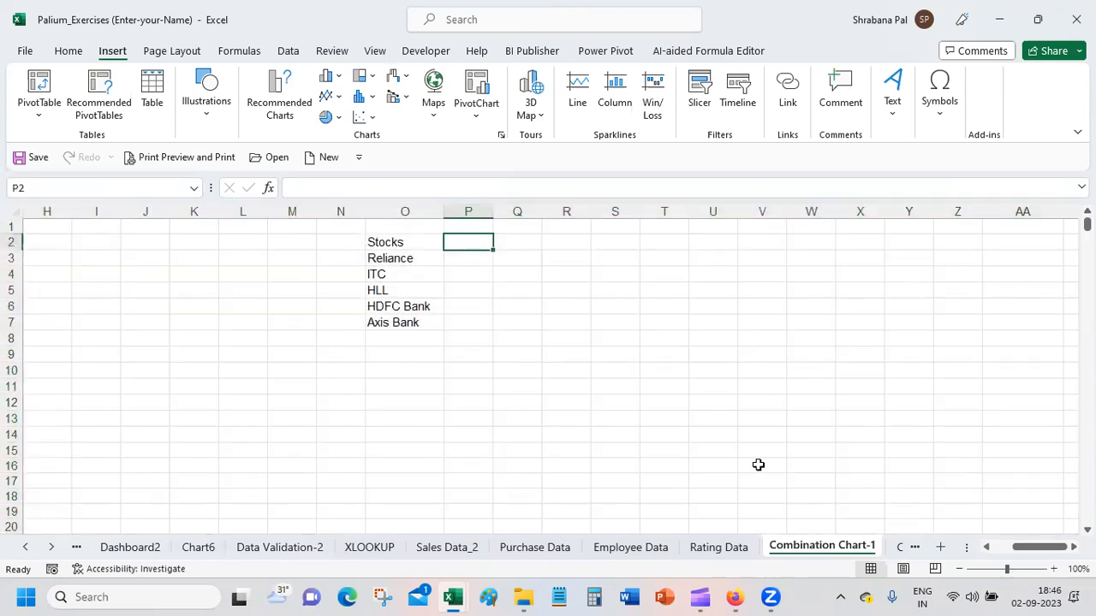
{"action": "type", "text": "Open"}
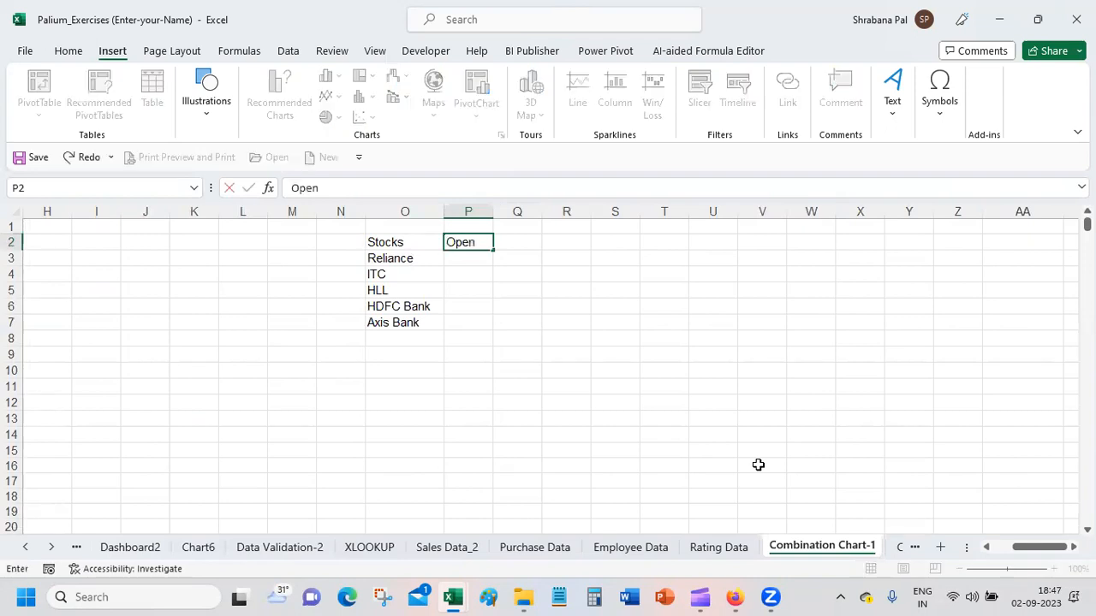
{"action": "key", "text": "Tab"}
{"action": "type", "text": "High"}
{"action": "key", "text": "Tab"}
{"action": "type", "text": "Low"}
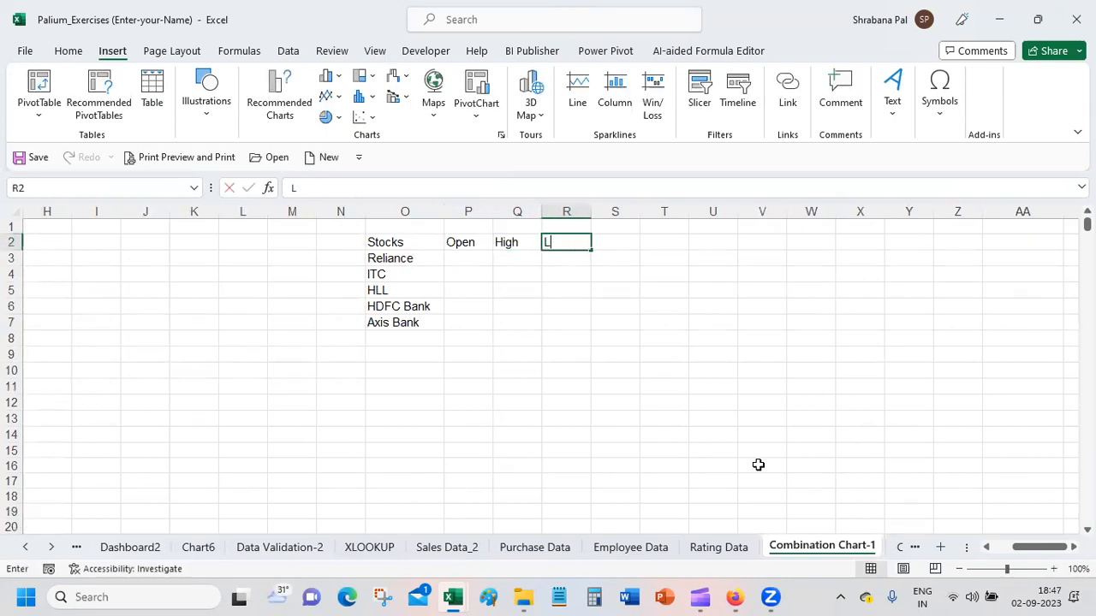
{"action": "key", "text": "Tab"}
{"action": "type", "text": "Close"}
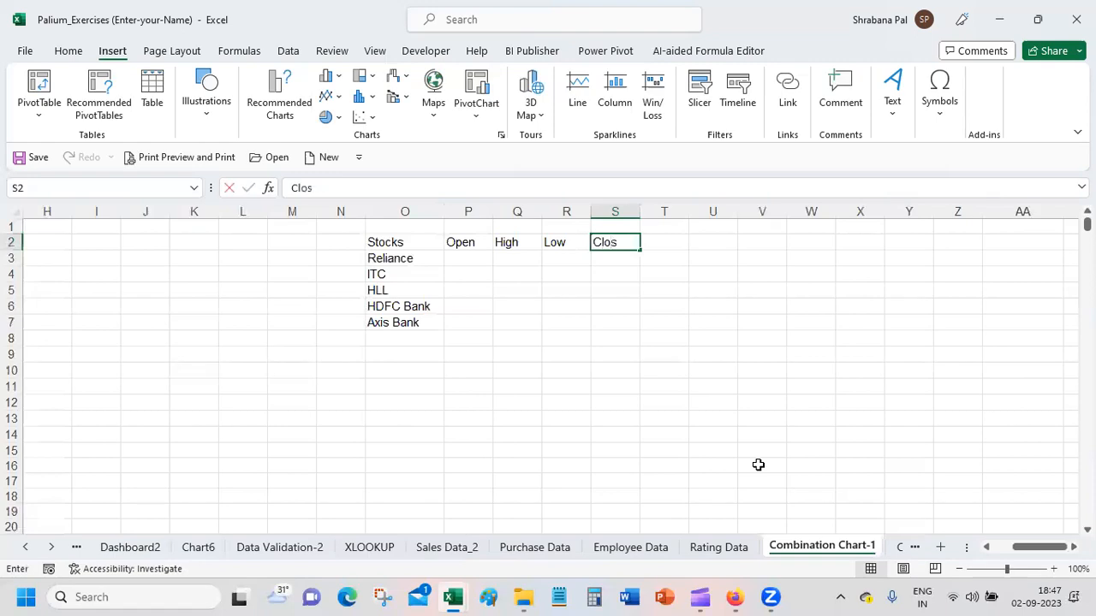
{"action": "key", "text": "Return"}
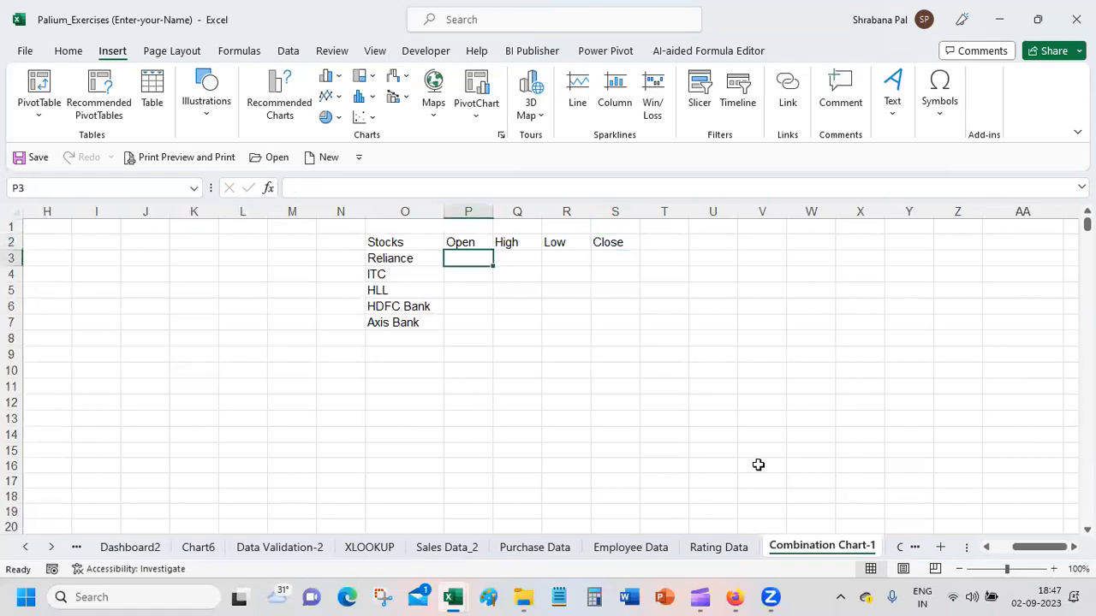
Step: Fill in the Reliance row with Open 2475, High 2550, Low 2350 and Close 2100
{"action": "type", "text": "24"}
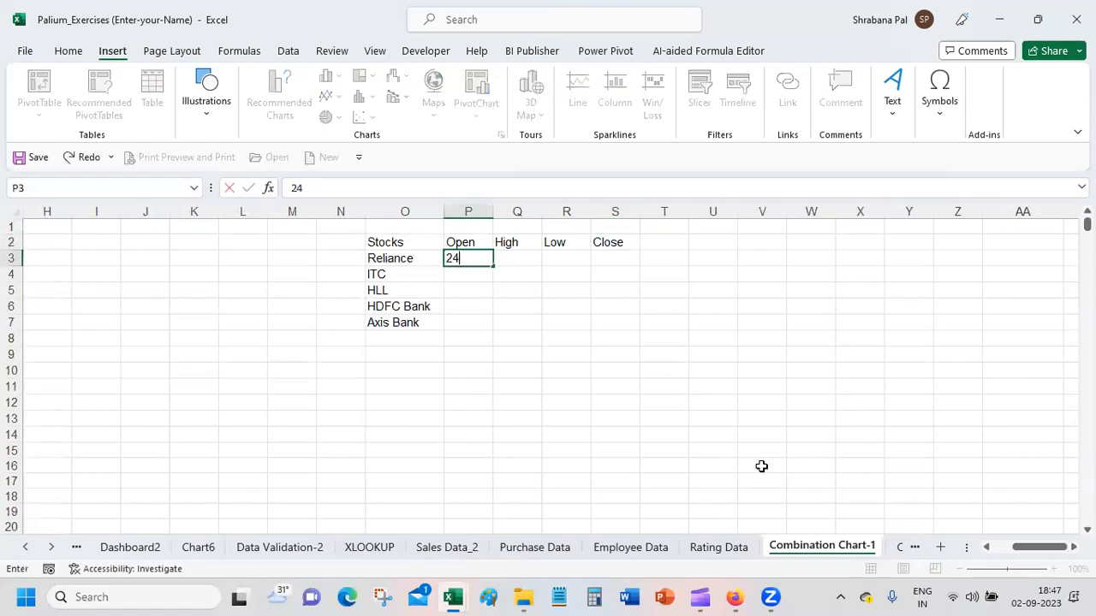
{"action": "type", "text": "75"}
{"action": "key", "text": "Tab"}
{"action": "type", "text": "2550"}
{"action": "key", "text": "Tab"}
{"action": "type", "text": "2350"}
{"action": "key", "text": "Tab"}
{"action": "type", "text": "210"}
{"action": "key", "text": "Return"}
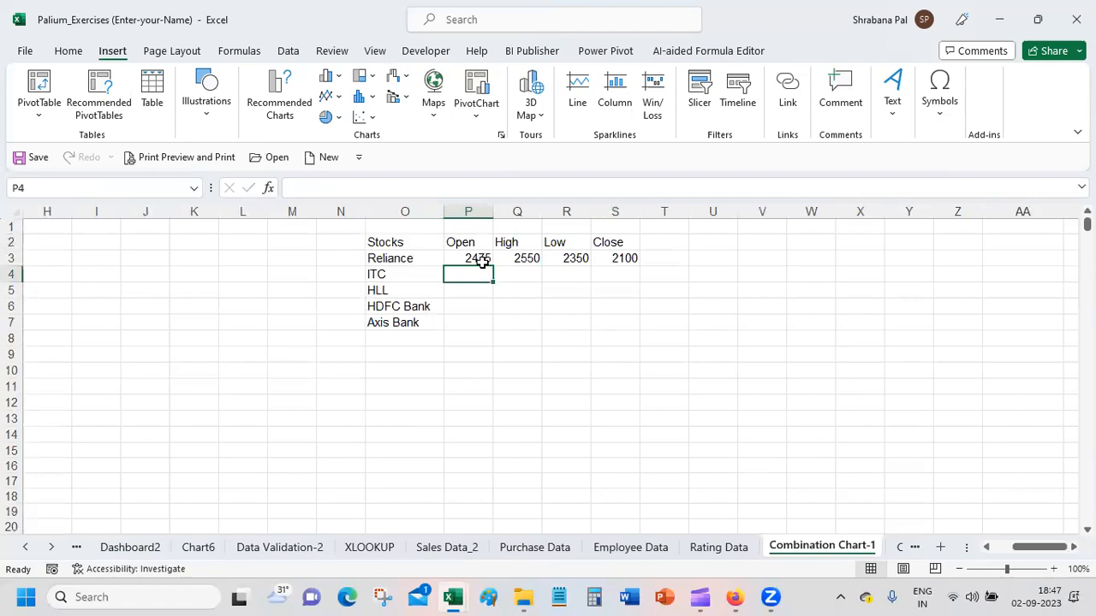
Step: Fill in the ITC row with Open 445, High 460, Low 435 and Close 448
{"action": "left_click_drag", "start_coordinate": [482, 257], "coordinate": [622, 320]}
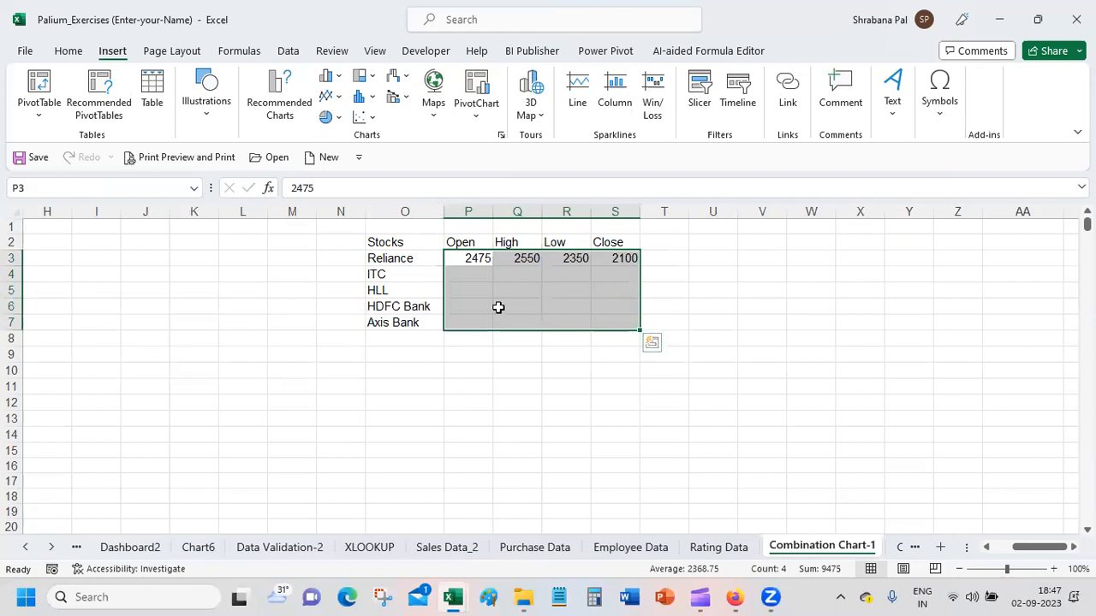
{"action": "left_click", "coordinate": [473, 274]}
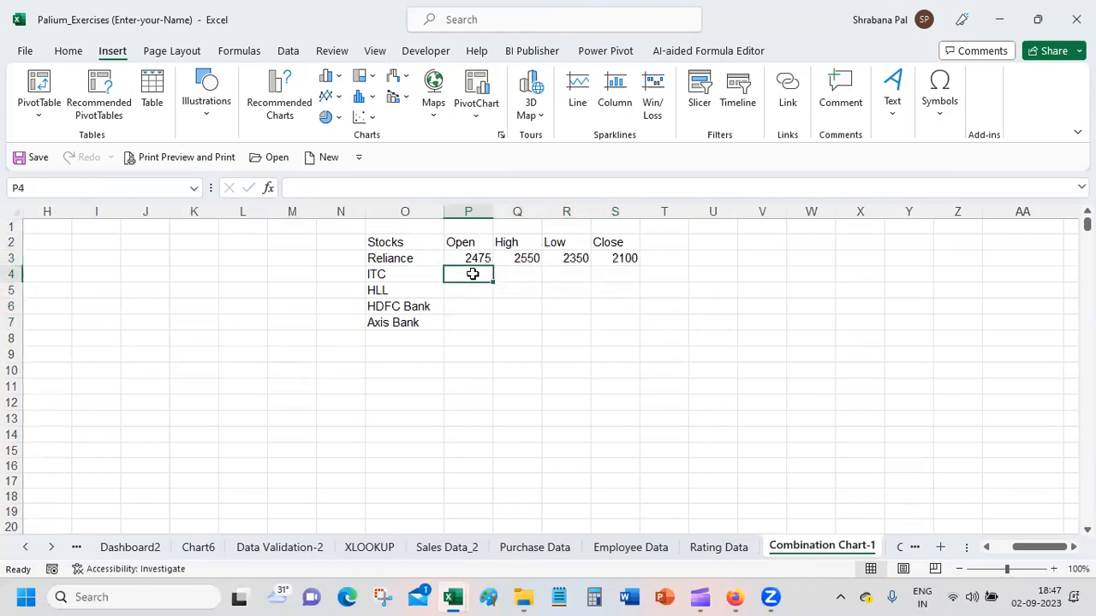
{"action": "type", "text": "445"}
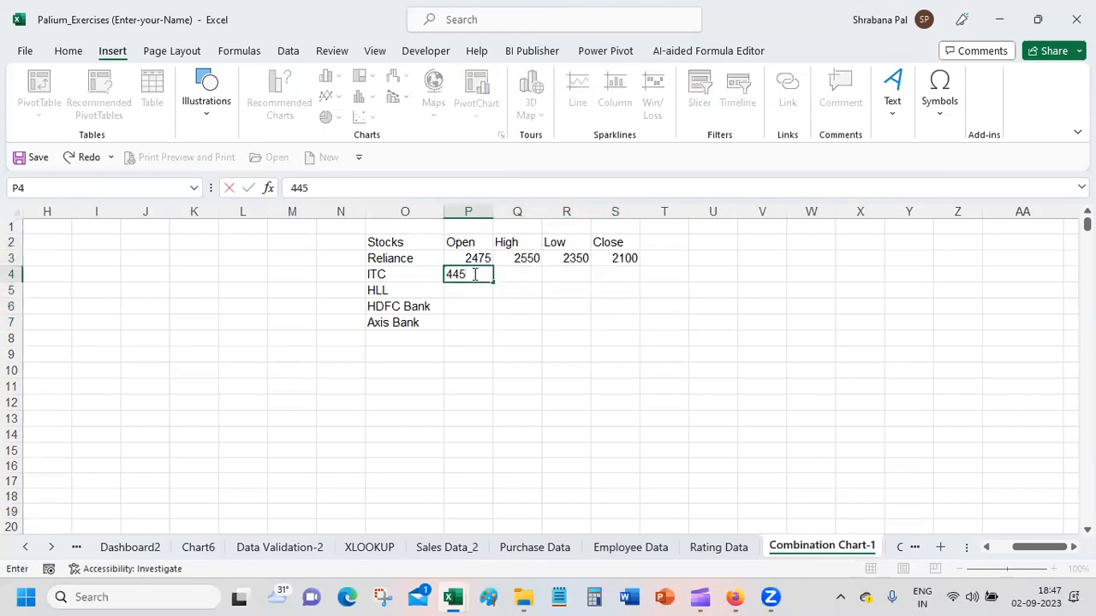
{"action": "key", "text": "Tab"}
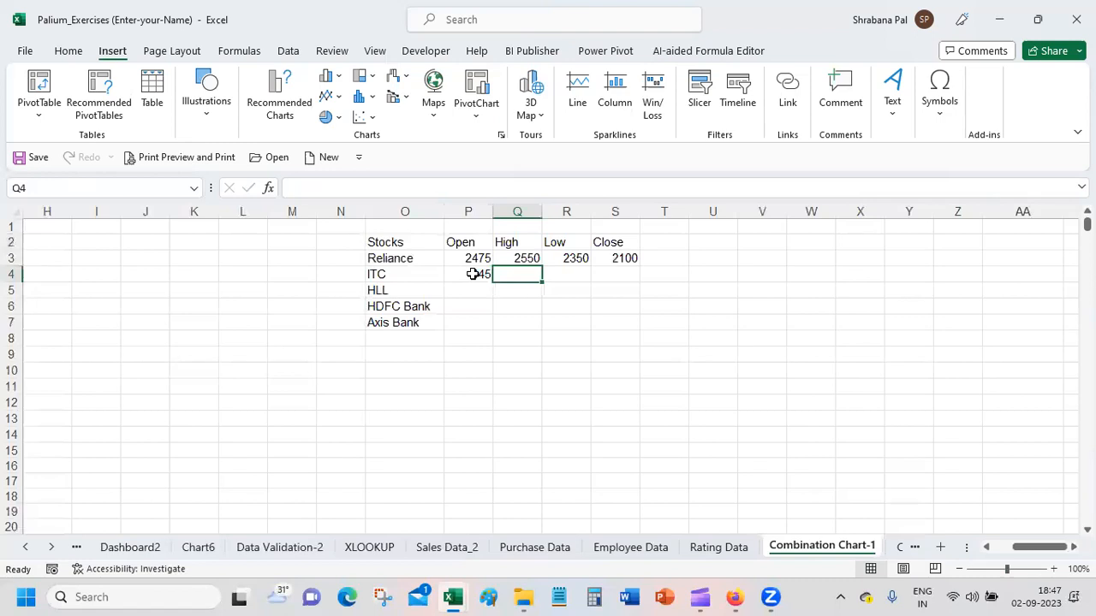
{"action": "type", "text": "460"}
{"action": "key", "text": "Tab"}
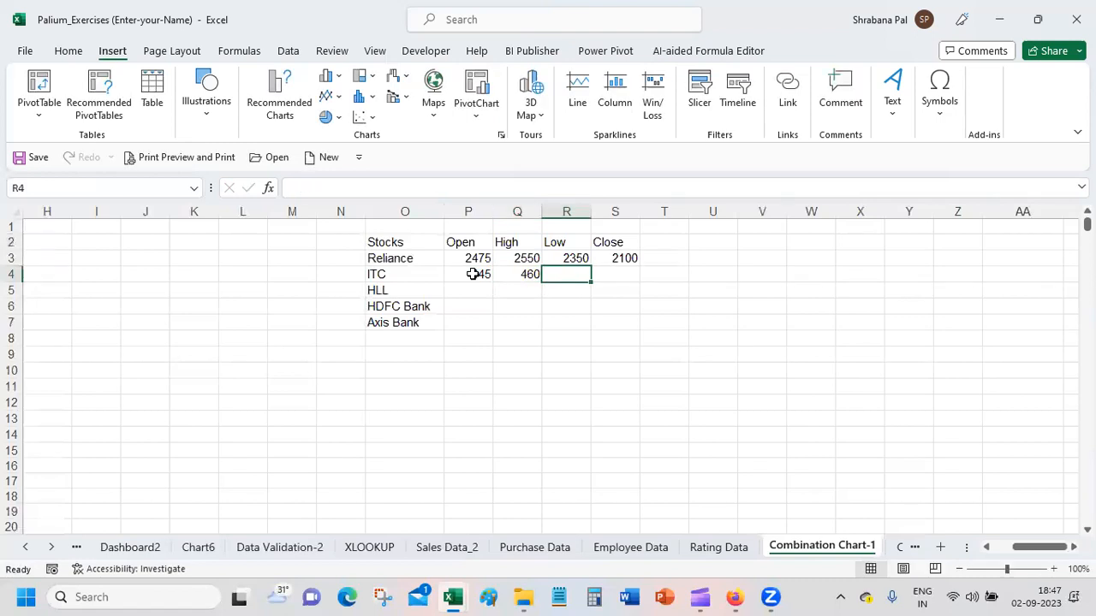
{"action": "type", "text": "43"}
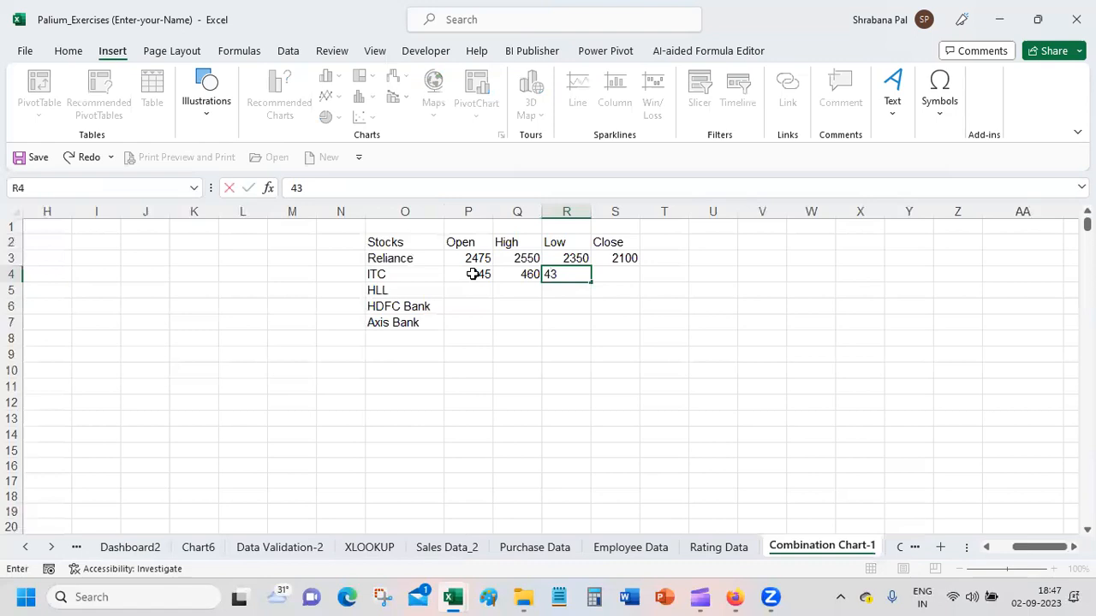
{"action": "type", "text": "5"}
{"action": "key", "text": "Tab"}
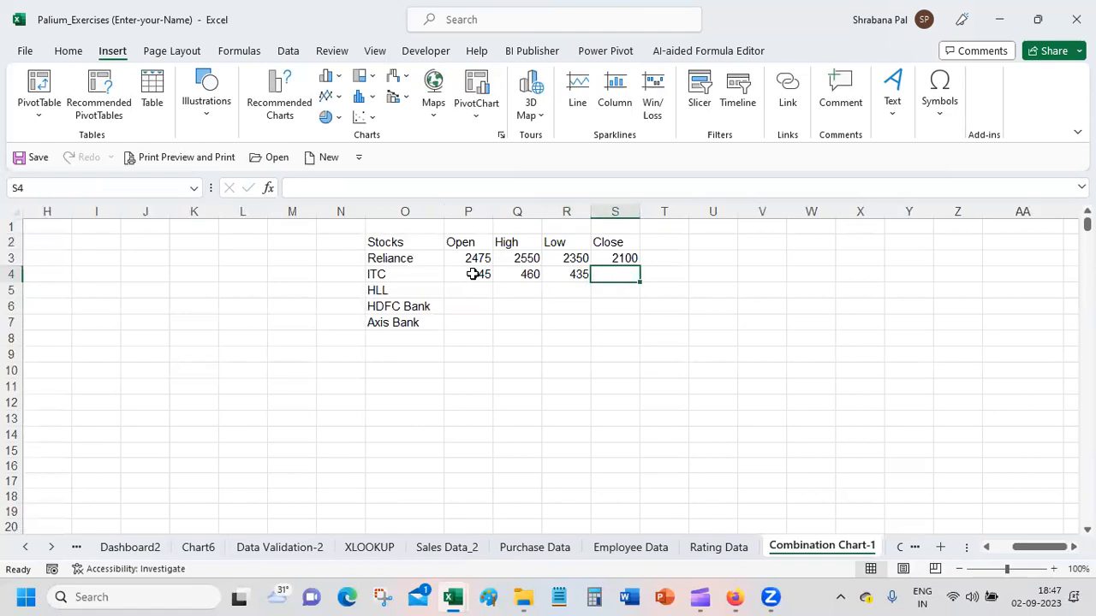
{"action": "type", "text": "448"}
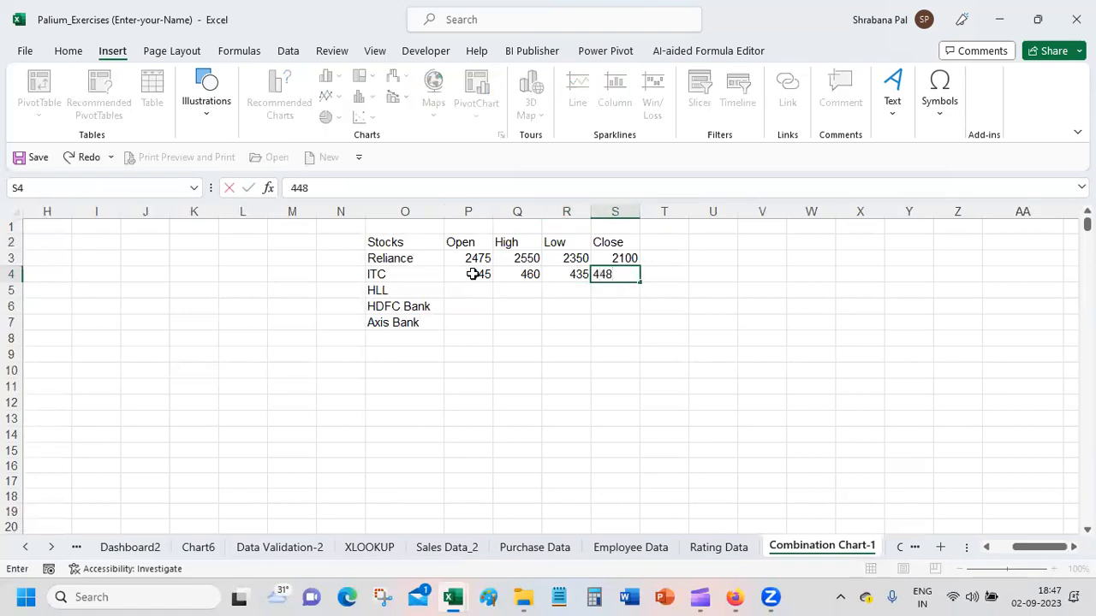
{"action": "key", "text": "Return"}
Step: Fill in the HLL row with Open 2375, High 2450, Low 2360 and Close 2385
{"action": "type", "text": "23"}
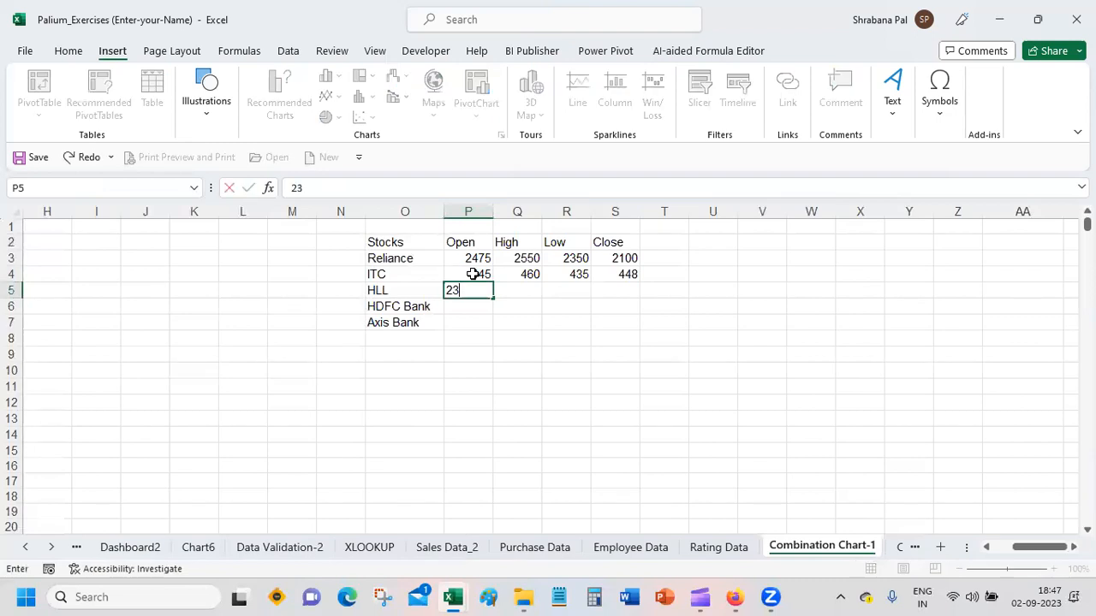
{"action": "type", "text": "75"}
{"action": "key", "text": "Tab"}
{"action": "type", "text": "2"}
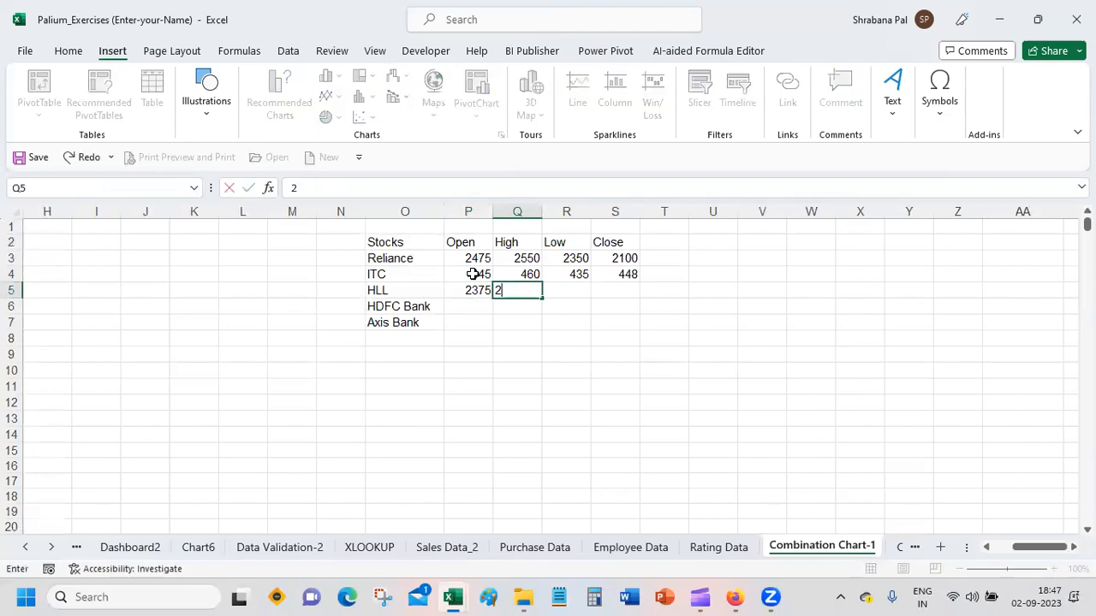
{"action": "type", "text": "459"}
{"action": "key", "text": "BackSpace"}
{"action": "type", "text": "0"}
{"action": "key", "text": "Tab"}
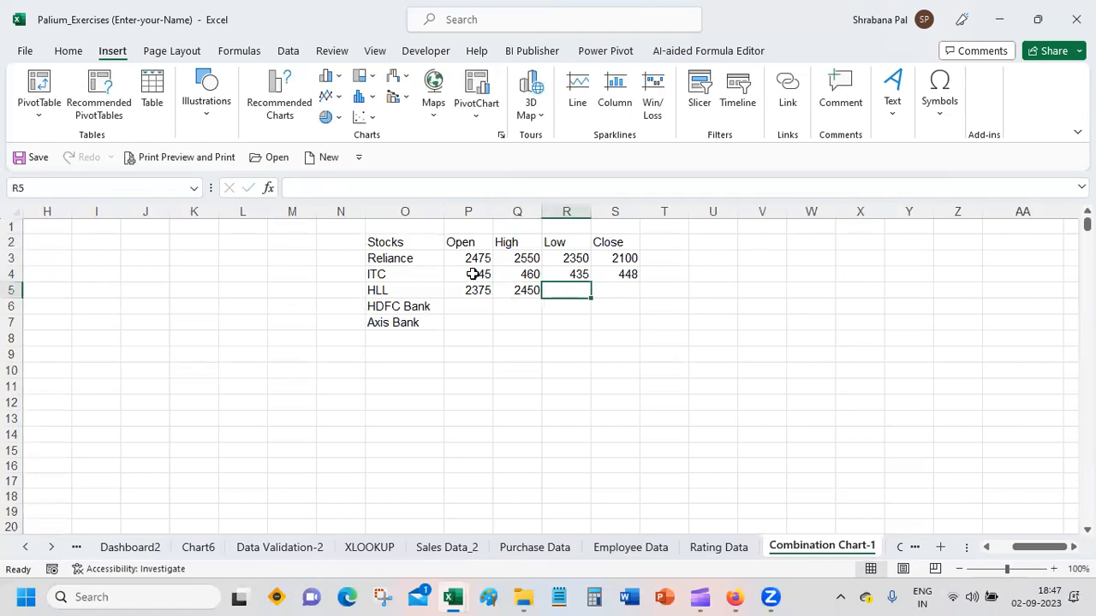
{"action": "type", "text": "2360"}
{"action": "key", "text": "Tab"}
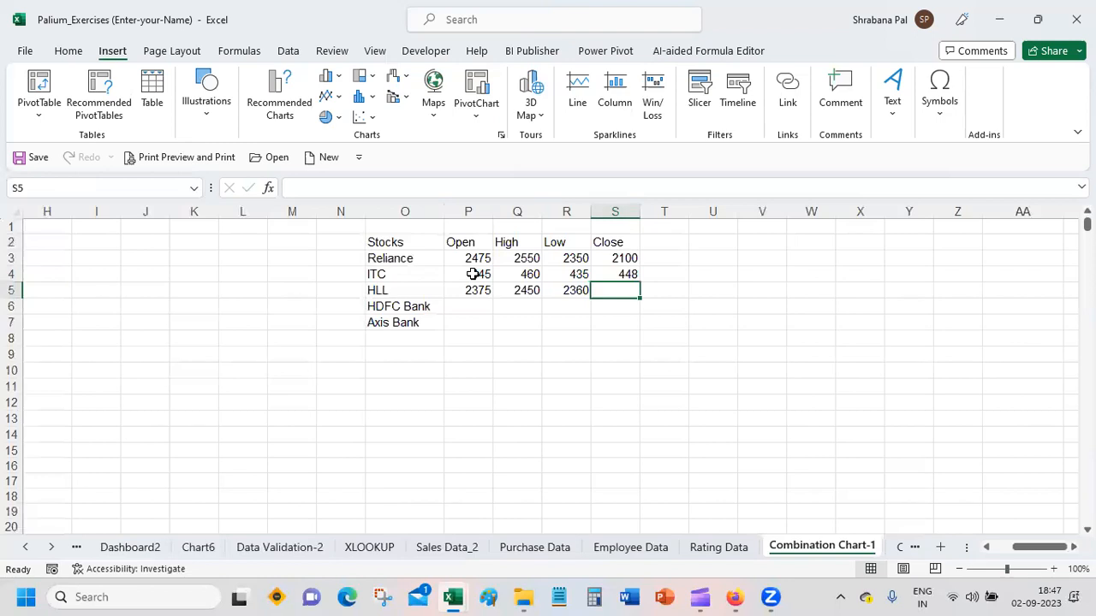
{"action": "type", "text": "2385"}
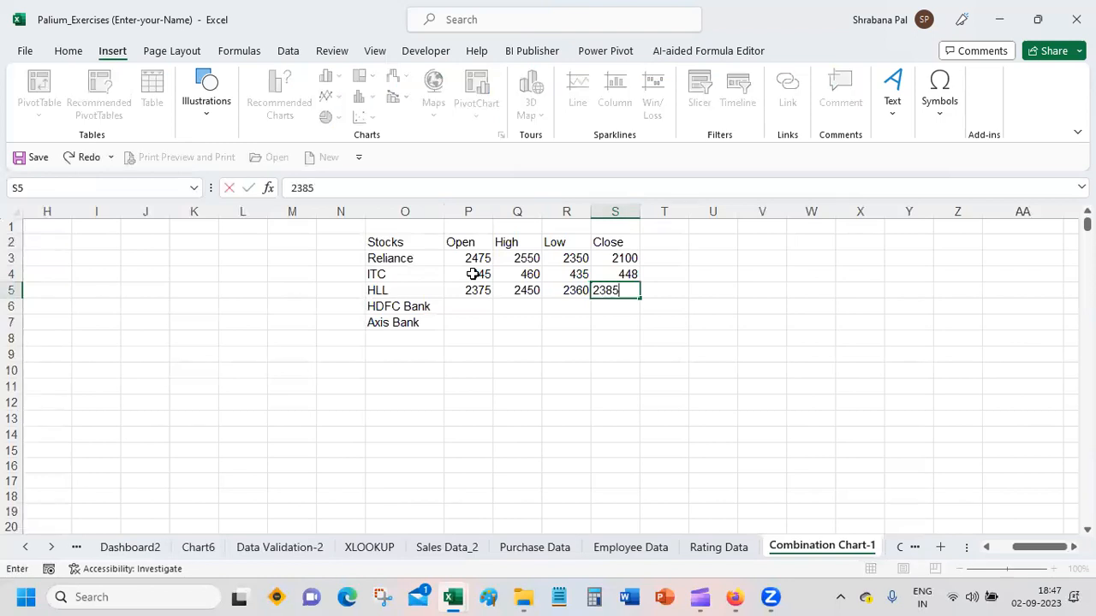
{"action": "key", "text": "Return"}
Step: Fill in the HDFC Bank row with Open 1657, High 1710, Low 1625 and Close 1633
{"action": "type", "text": "1"}
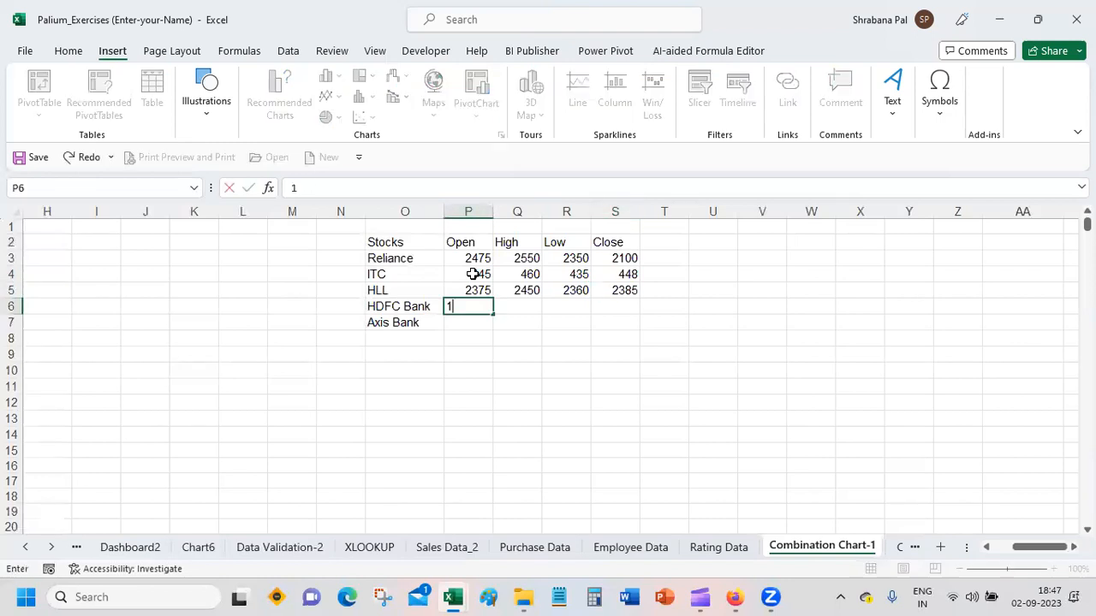
{"action": "type", "text": "657"}
{"action": "key", "text": "Tab"}
{"action": "type", "text": "1"}
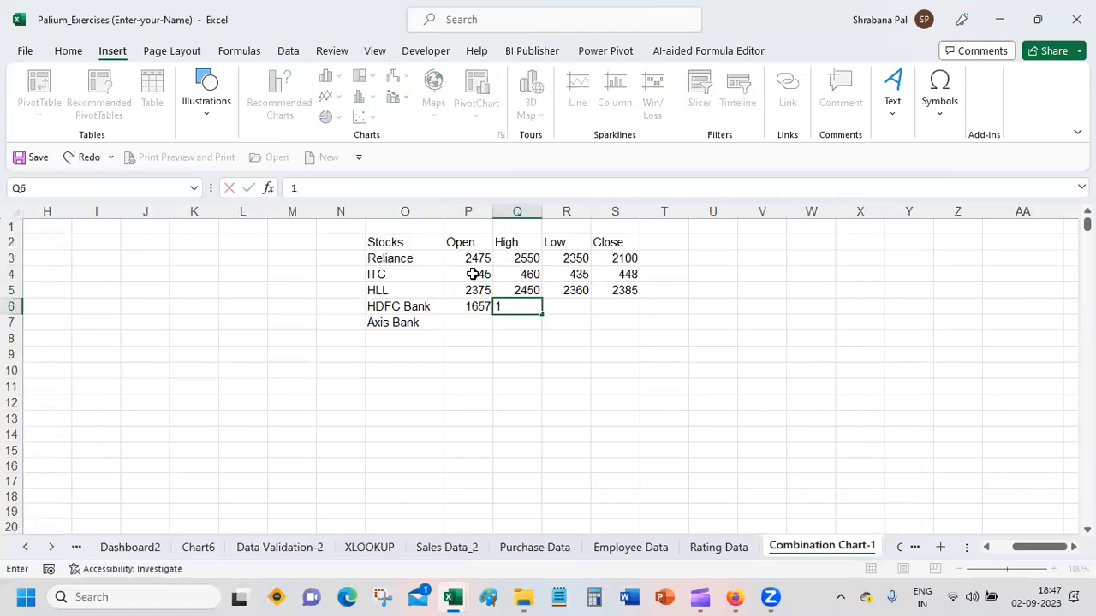
{"action": "type", "text": "110"}
{"action": "key", "text": "Tab"}
{"action": "type", "text": "1"}
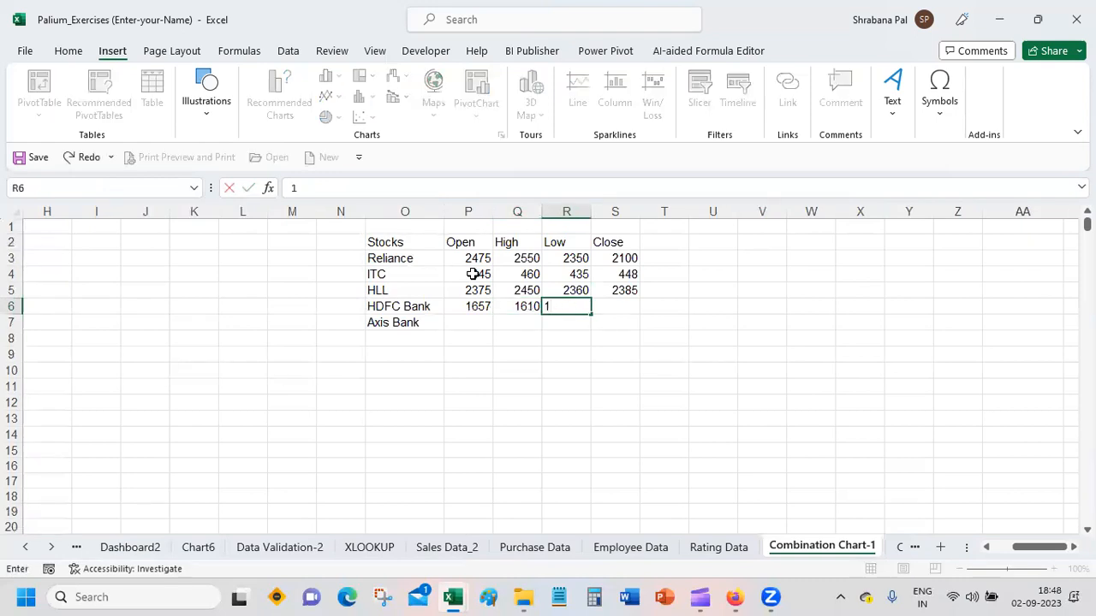
{"action": "key", "text": "Left"}
{"action": "type", "text": "1710"}
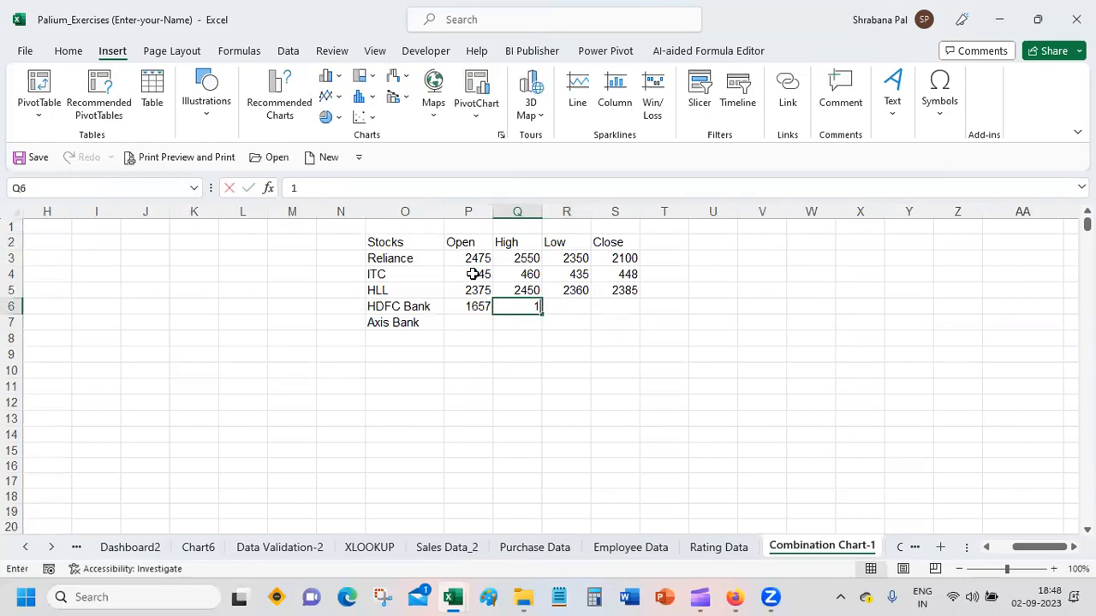
{"action": "key", "text": "Tab"}
{"action": "type", "text": "162"}
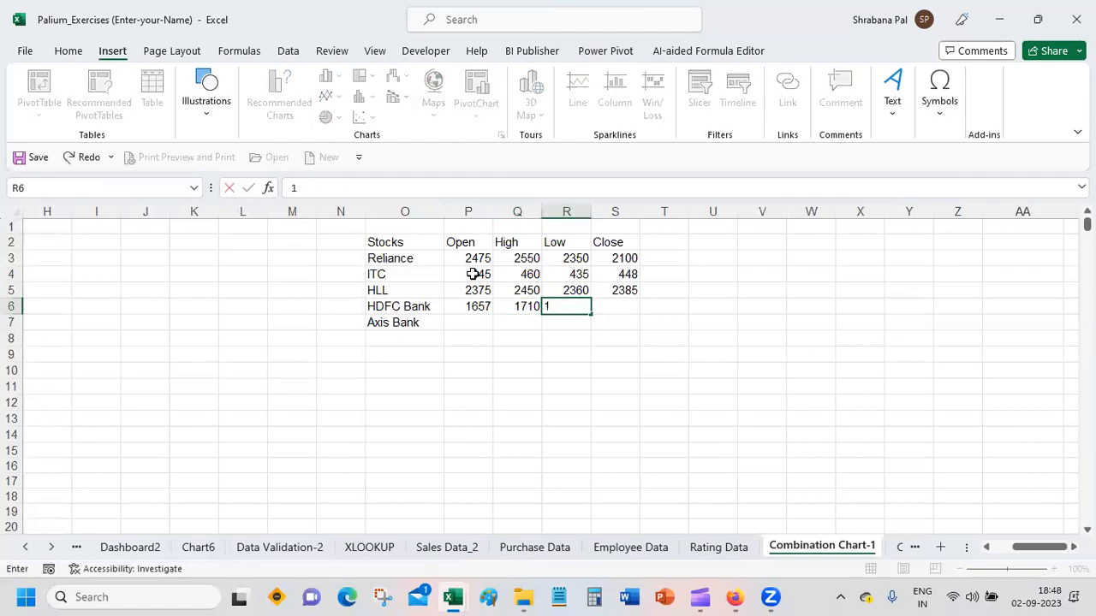
{"action": "key", "text": "Tab"}
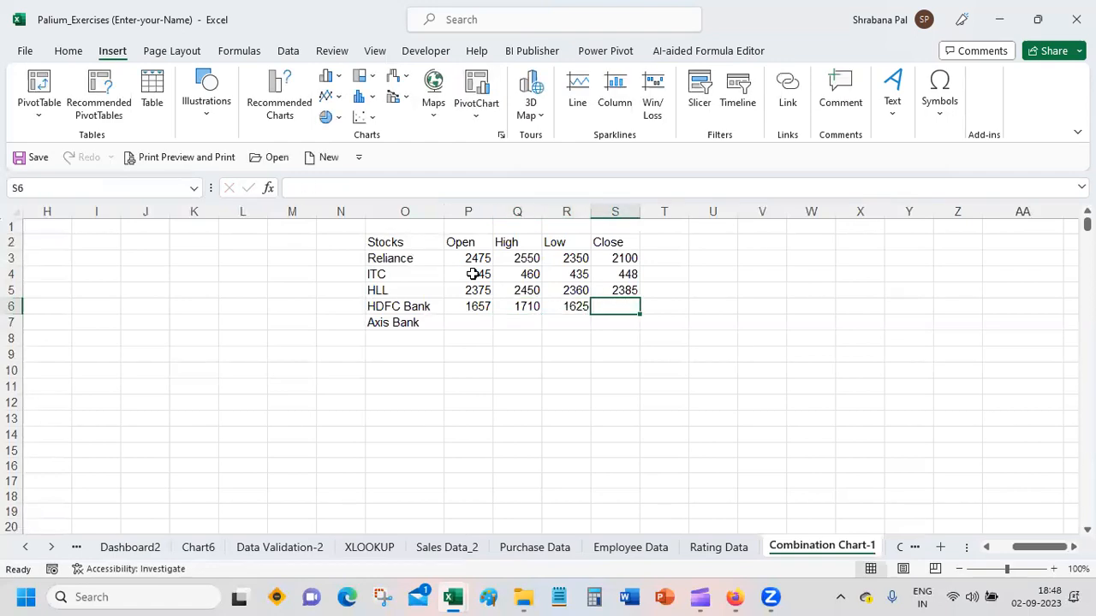
{"action": "type", "text": "163"}
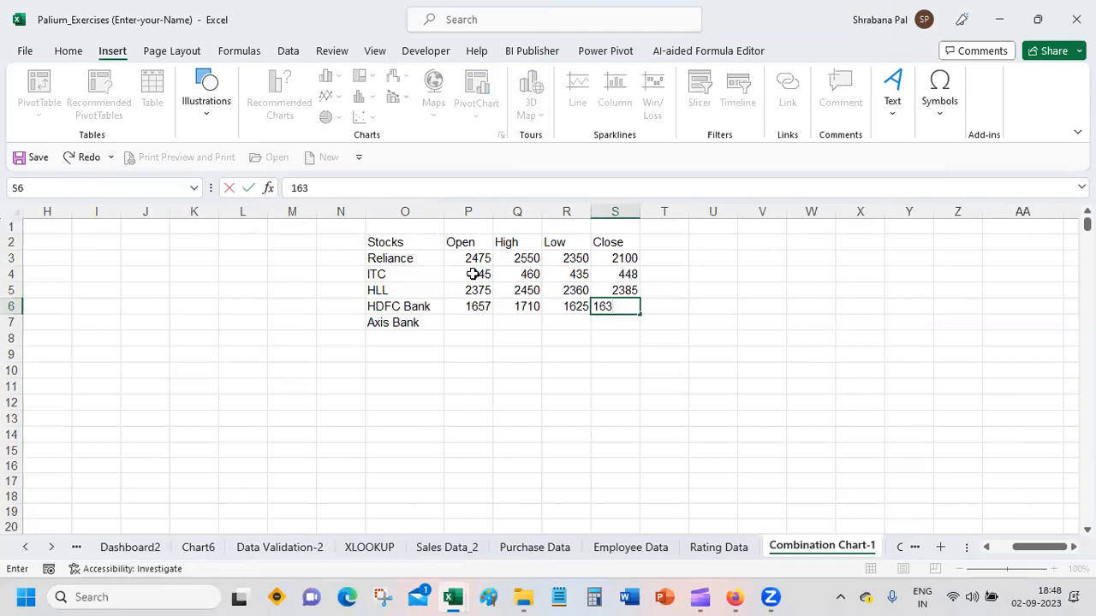
{"action": "type", "text": "3"}
{"action": "key", "text": "Return"}
Step: Fill in the Axis Bank row with Open 920, High 945, Low 912 and Close 900
{"action": "key", "text": "Left"}
{"action": "type", "text": "920"}
{"action": "key", "text": "Tab"}
{"action": "type", "text": "94"}
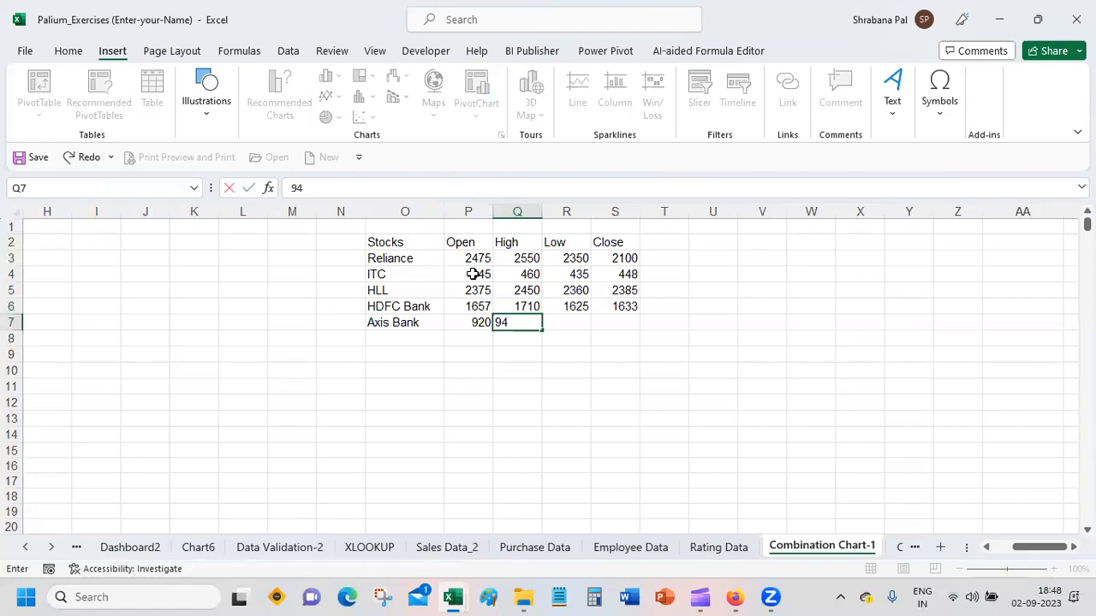
{"action": "type", "text": "5"}
{"action": "key", "text": "Tab"}
{"action": "type", "text": "924"}
{"action": "key", "text": "Tab"}
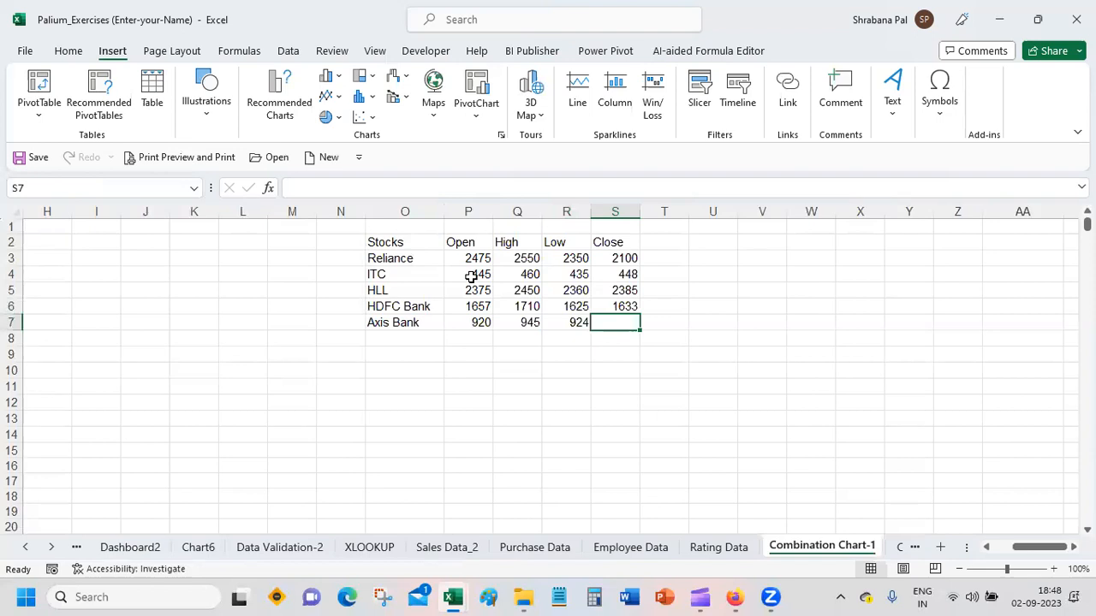
{"action": "key", "text": "Left"}
{"action": "type", "text": "9"}
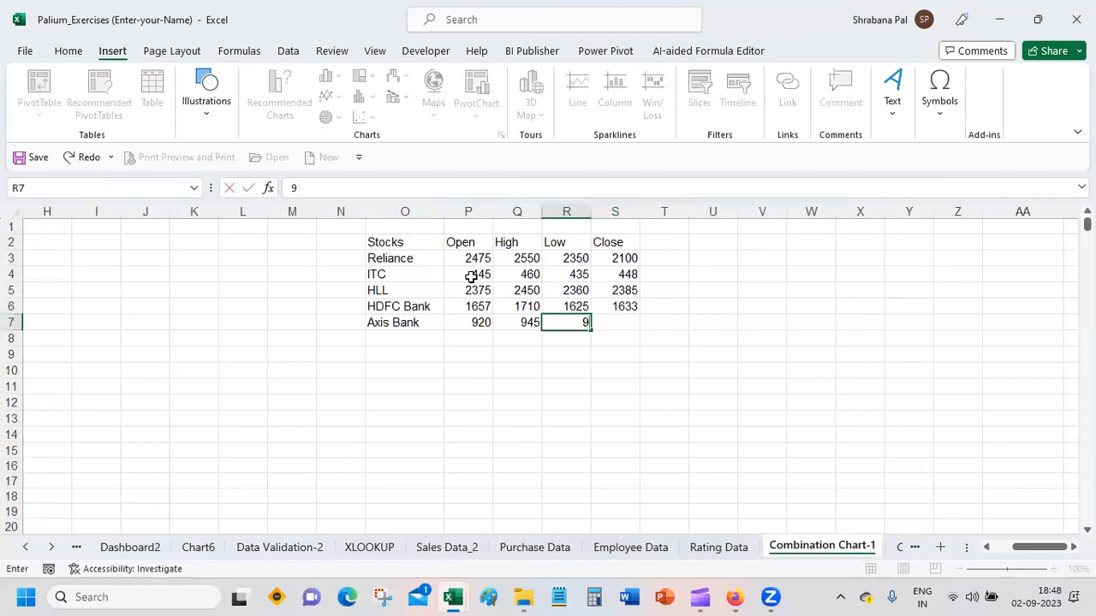
{"action": "type", "text": "123"}
{"action": "key", "text": "BackSpace"}
{"action": "key", "text": "Tab"}
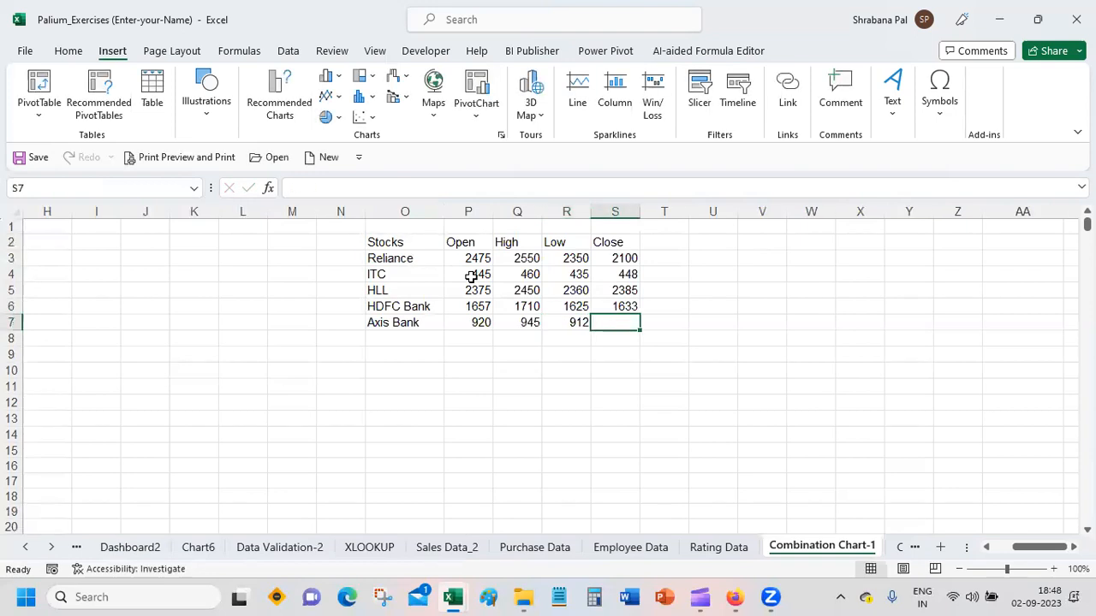
{"action": "type", "text": "900"}
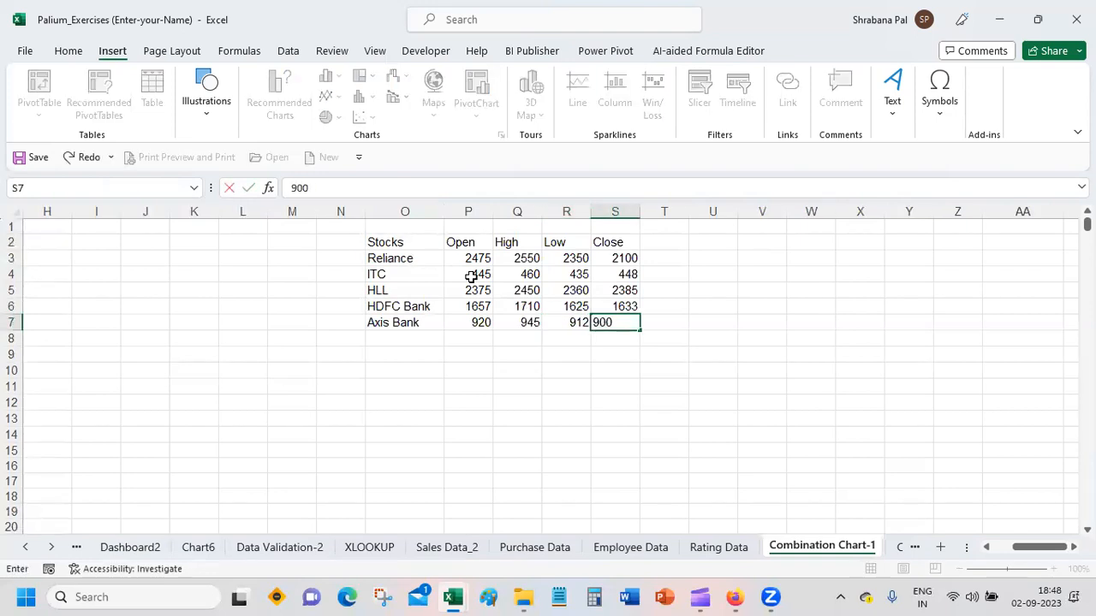
{"action": "key", "text": "Return"}
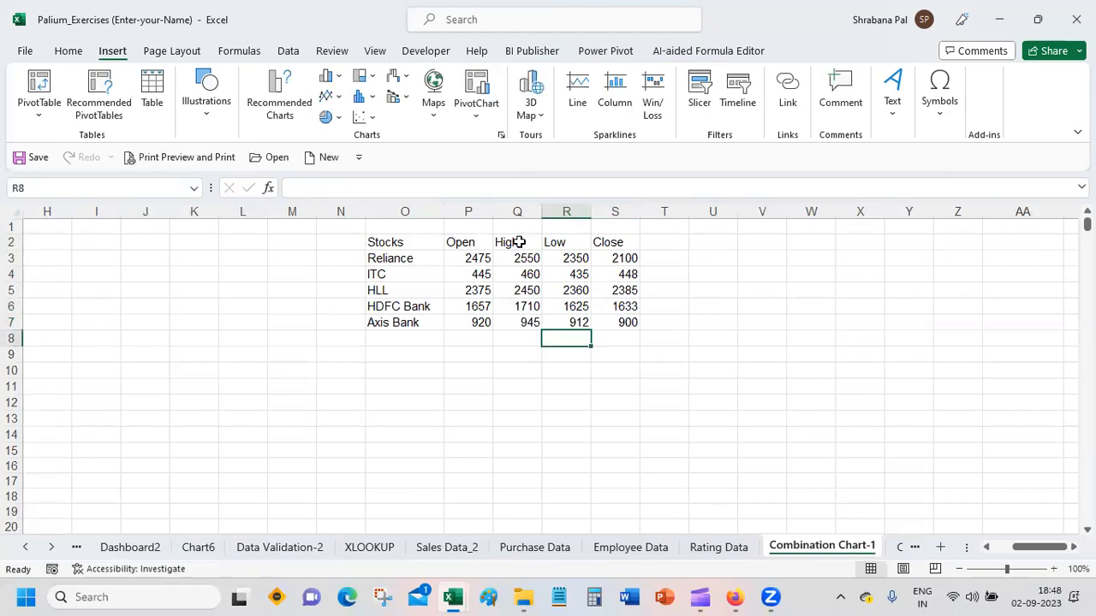
Step: Insert a line sparkline in T3 from the data range P3:S3 and fill it down to T7
{"action": "left_click", "coordinate": [656, 258]}
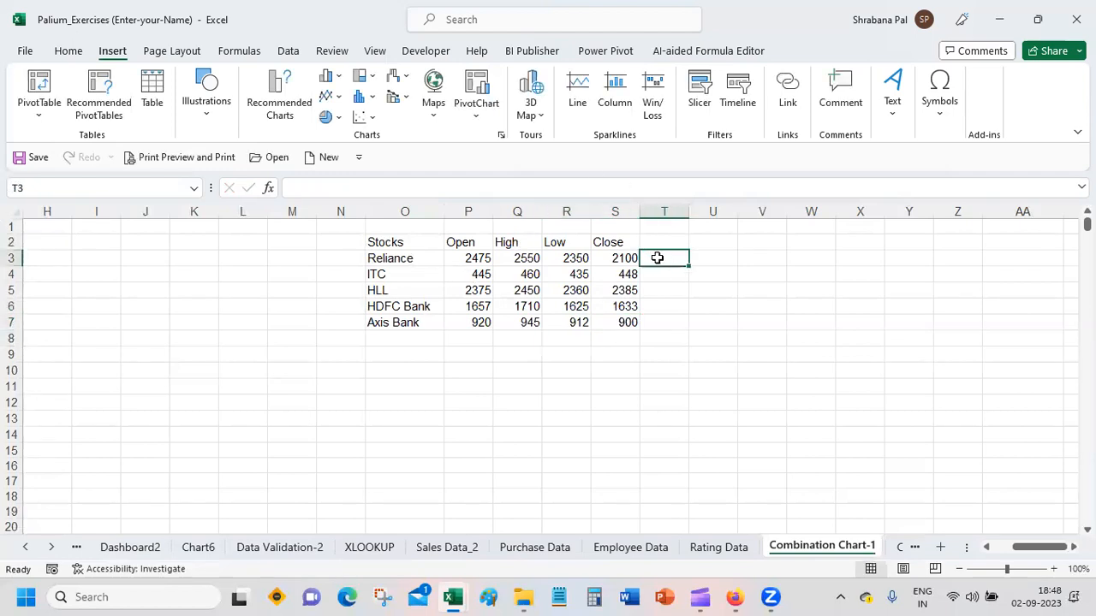
{"action": "left_click", "coordinate": [572, 88]}
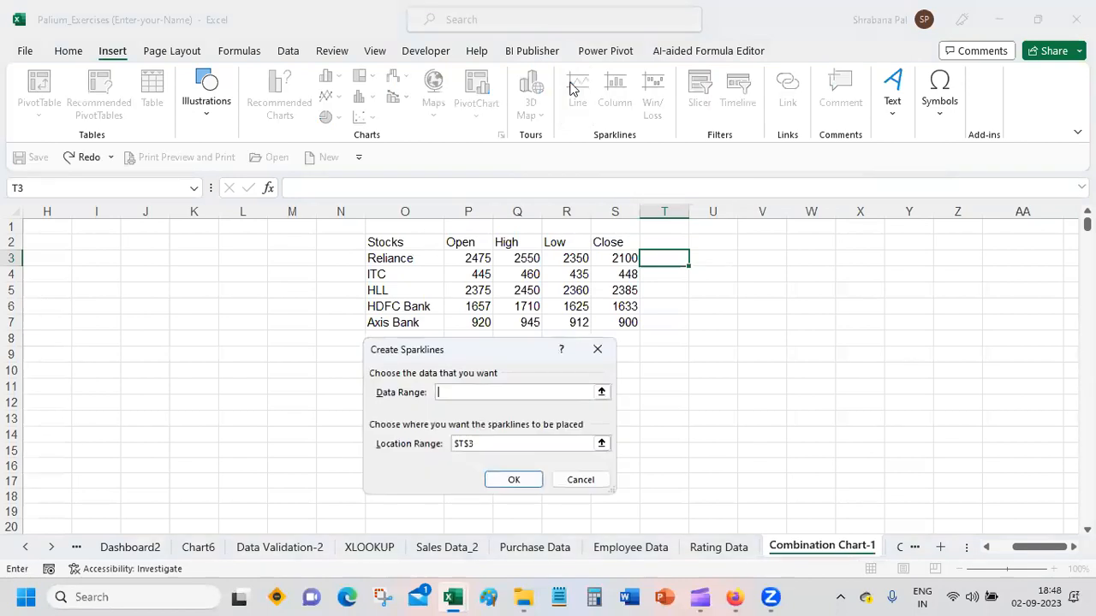
{"action": "left_click", "coordinate": [480, 443]}
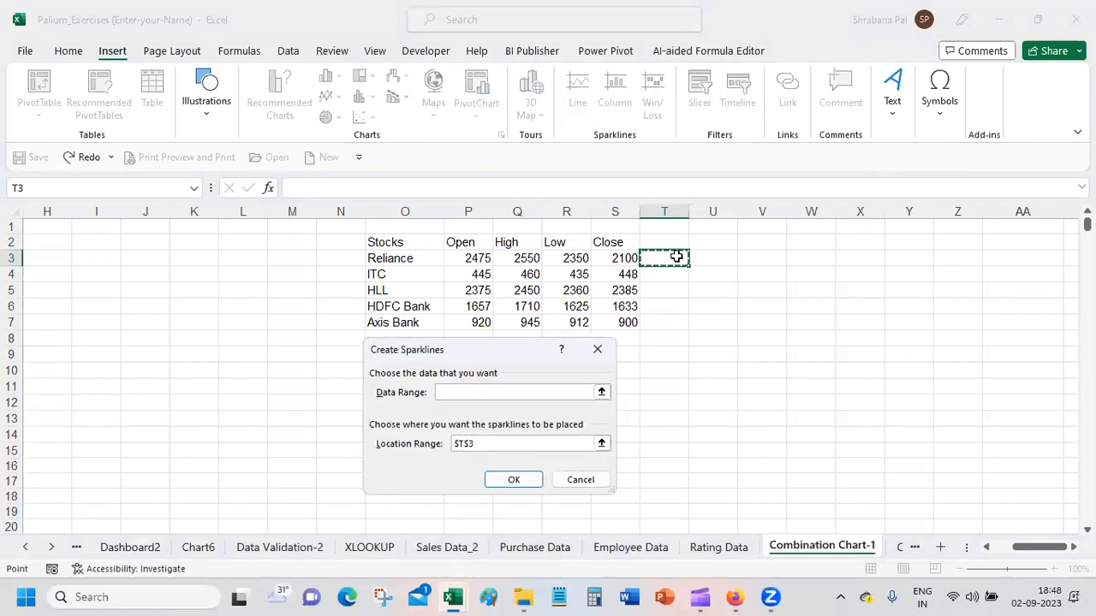
{"action": "left_click", "coordinate": [497, 392]}
{"action": "left_click_drag", "start_coordinate": [476, 258], "coordinate": [614, 259]}
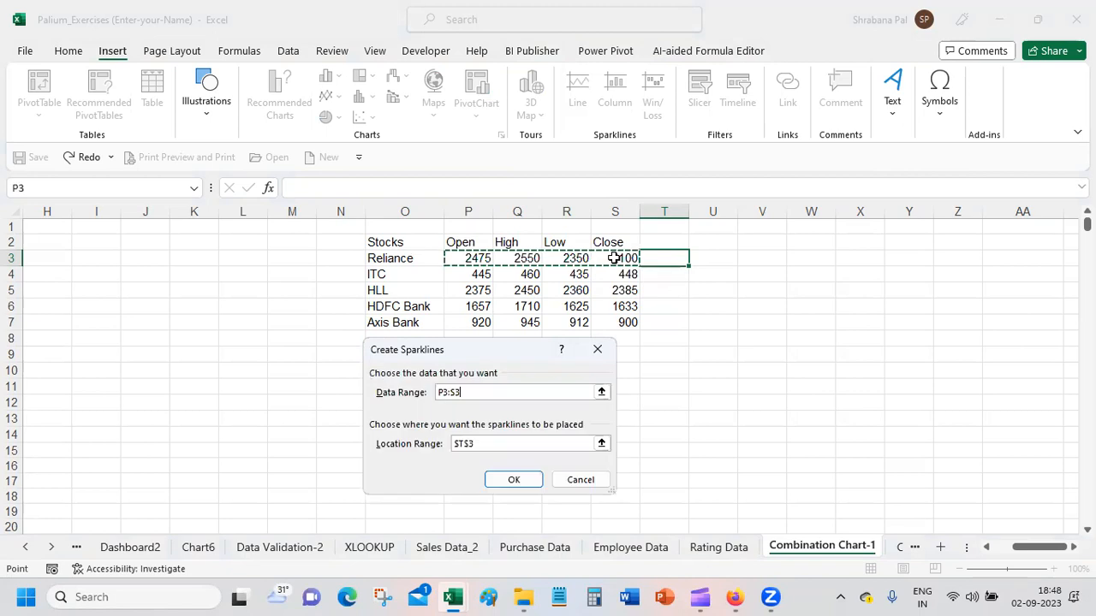
{"action": "left_click", "coordinate": [515, 481]}
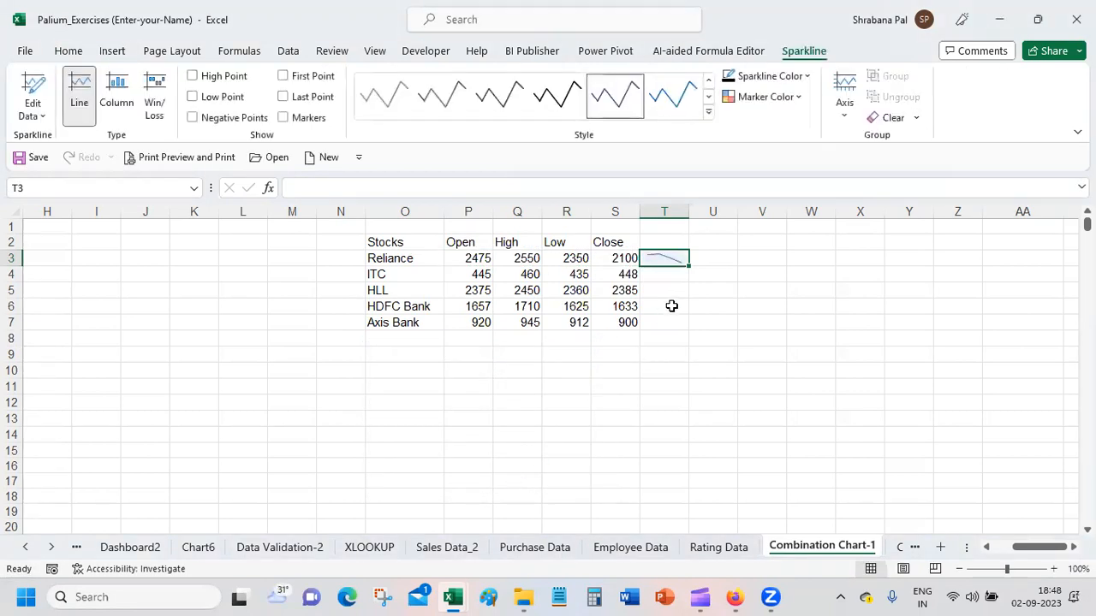
{"action": "left_click_drag", "start_coordinate": [687, 269], "coordinate": [690, 333]}
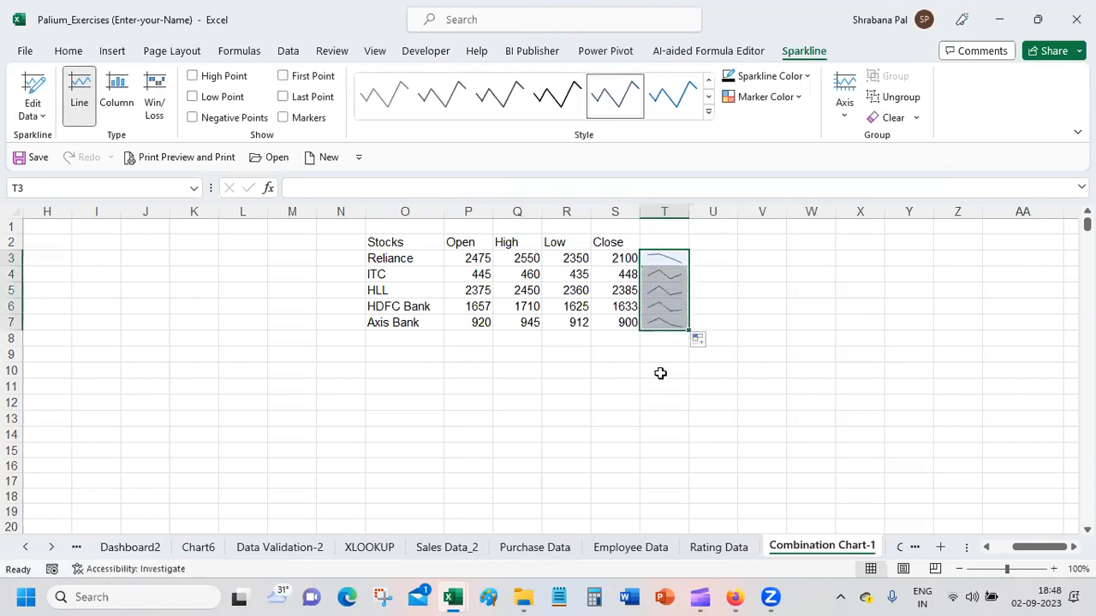
{"action": "left_click", "coordinate": [660, 373]}
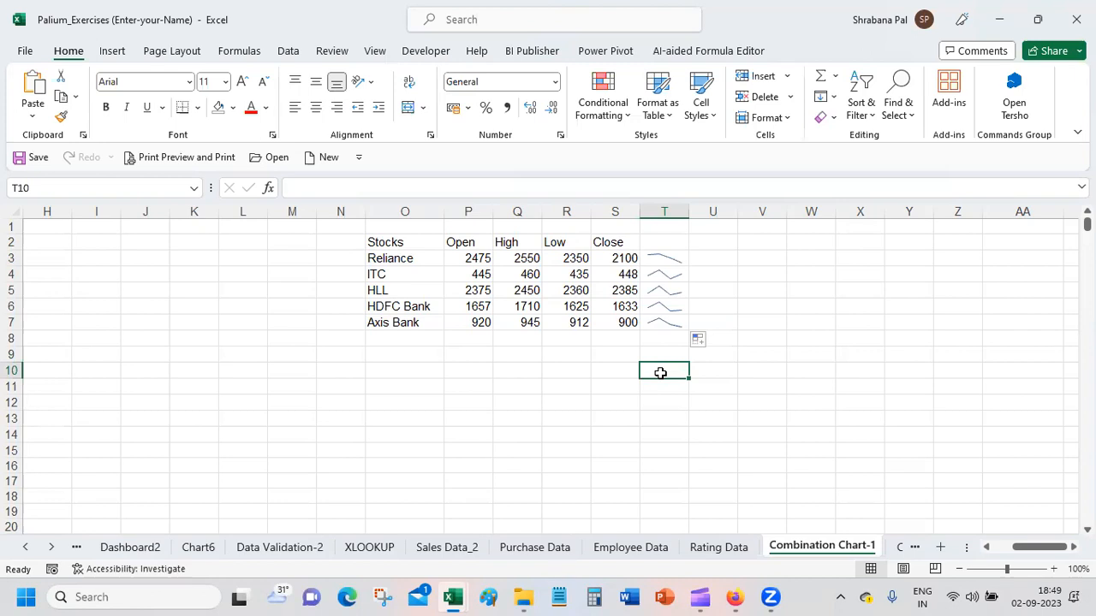
Step: Apply the plain gold line style from the sparkline style gallery to the sparklines in T3:T7
{"action": "left_click", "coordinate": [666, 260]}
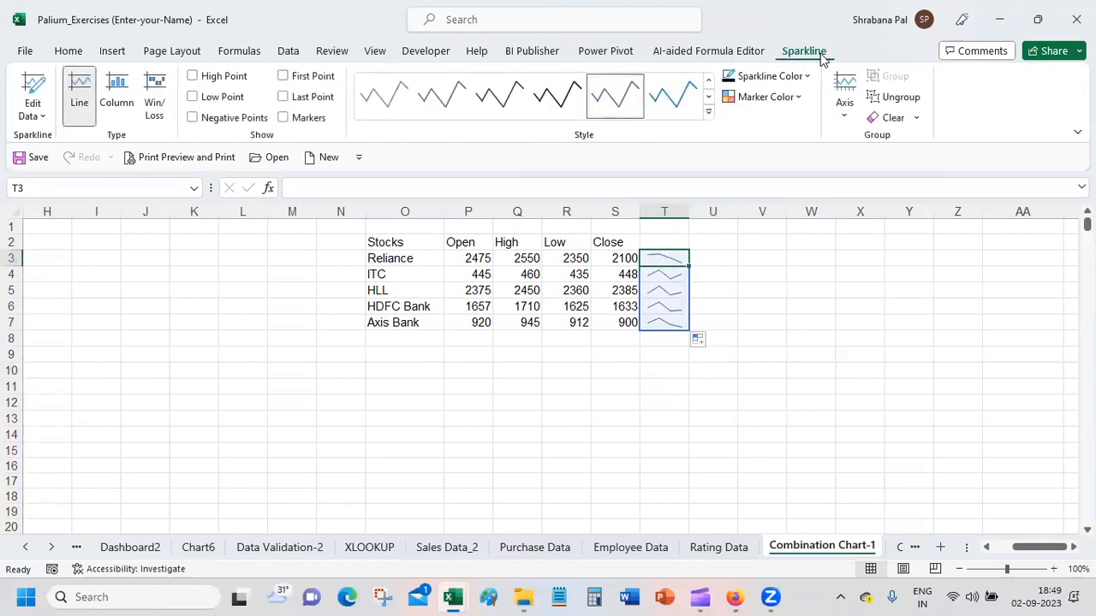
{"action": "left_click", "coordinate": [810, 75]}
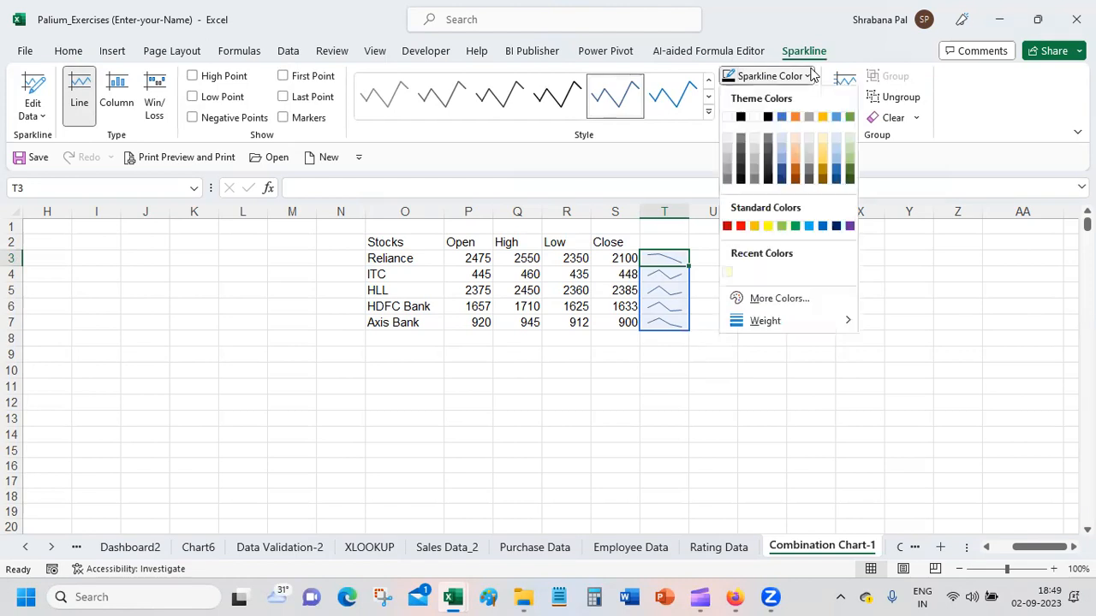
{"action": "left_click", "coordinate": [835, 43]}
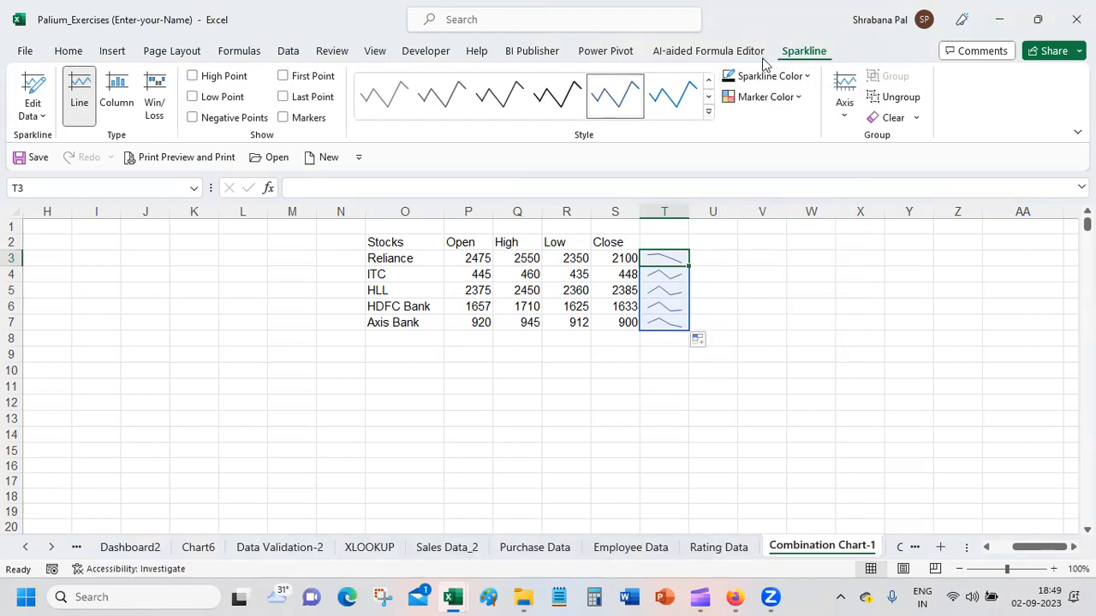
{"action": "left_click", "coordinate": [708, 112]}
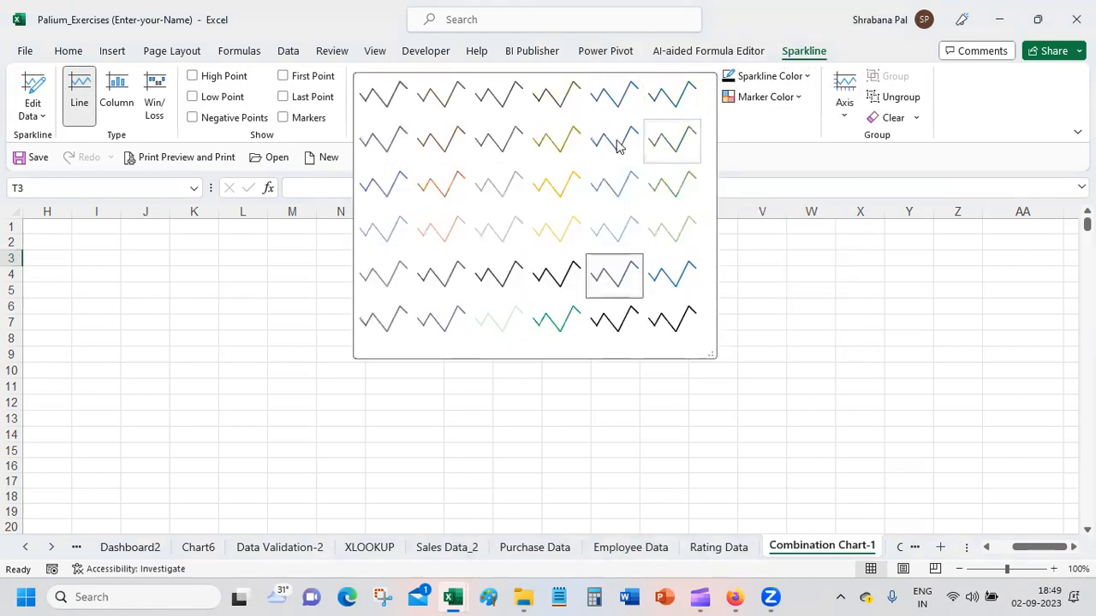
{"action": "left_click", "coordinate": [554, 181]}
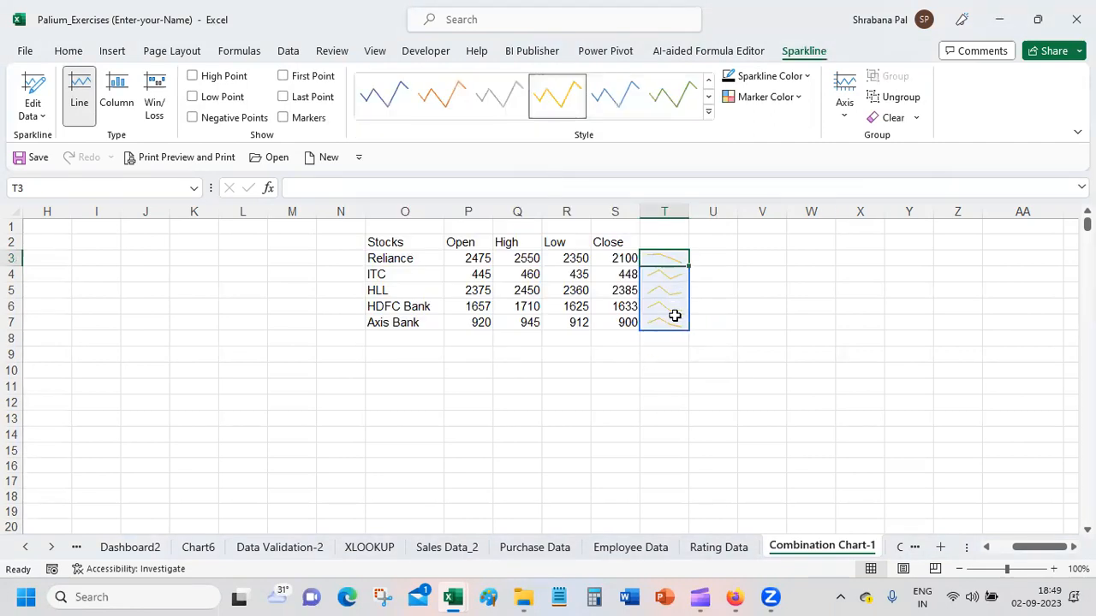
Step: Try the Column and Win/Loss types on the T3:T7 sparklines and return them to Line
{"action": "left_click", "coordinate": [128, 104]}
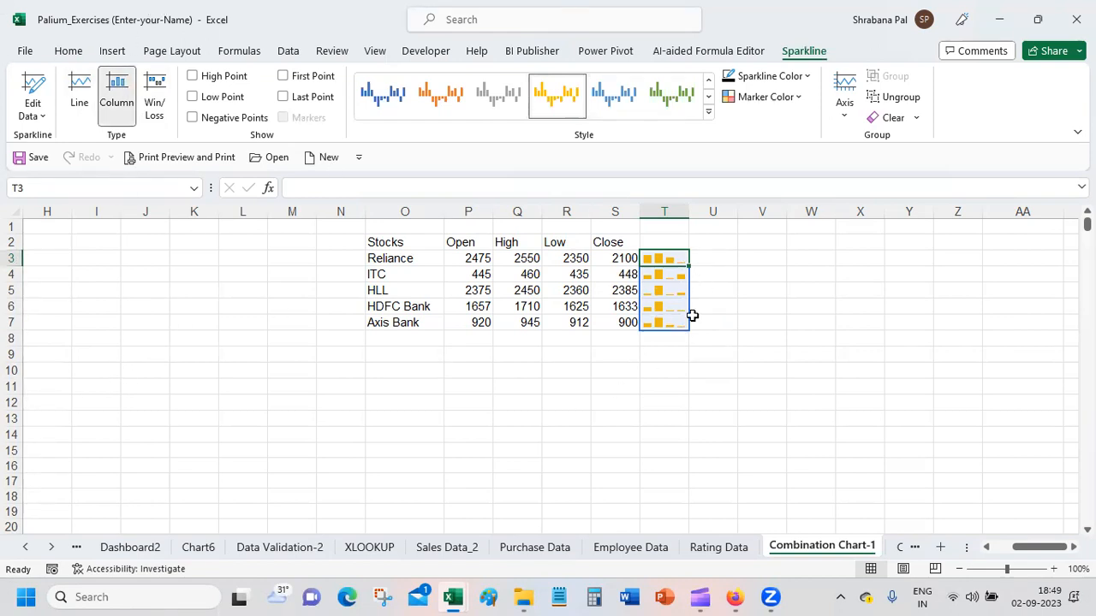
{"action": "left_click", "coordinate": [155, 106]}
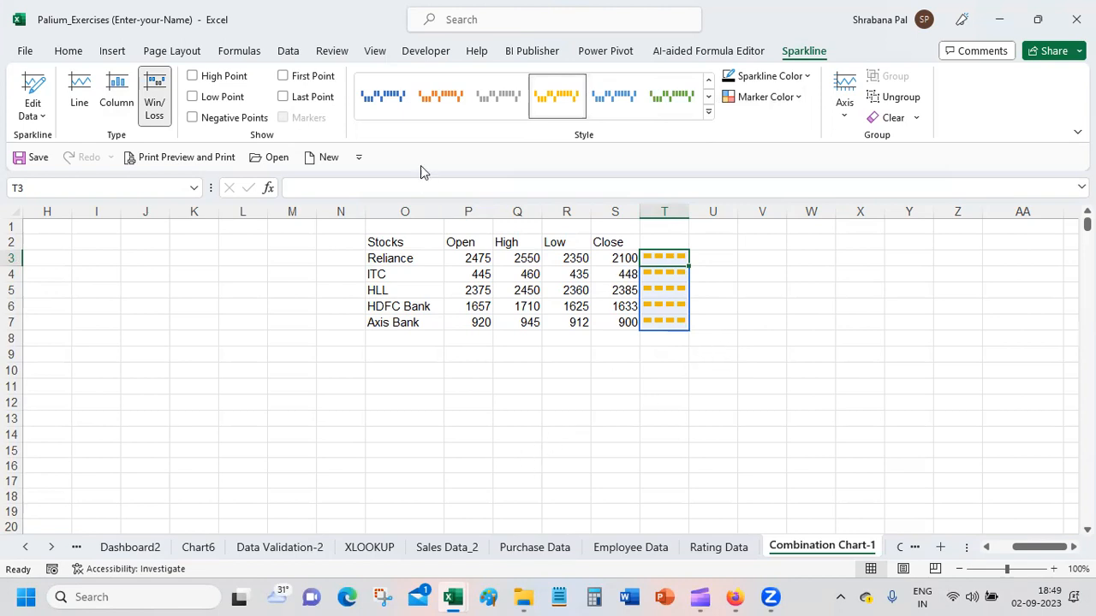
{"action": "left_click", "coordinate": [83, 98]}
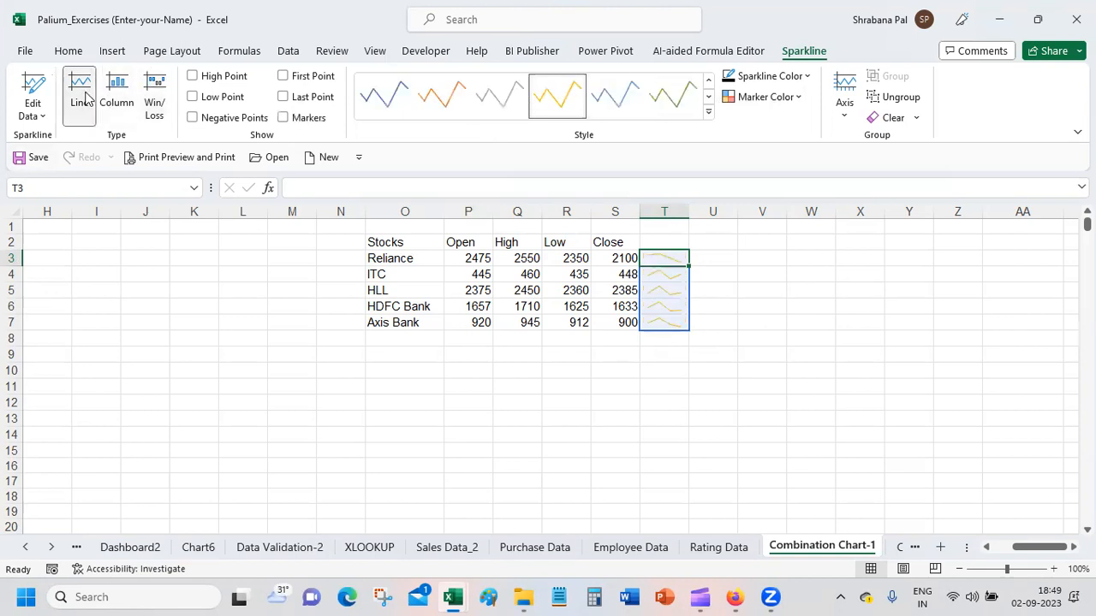
Step: Try the high, low, first and last point options on the T3:T7 sparklines, keeping only Markers enabled
{"action": "left_click", "coordinate": [222, 79]}
{"action": "left_click", "coordinate": [227, 98]}
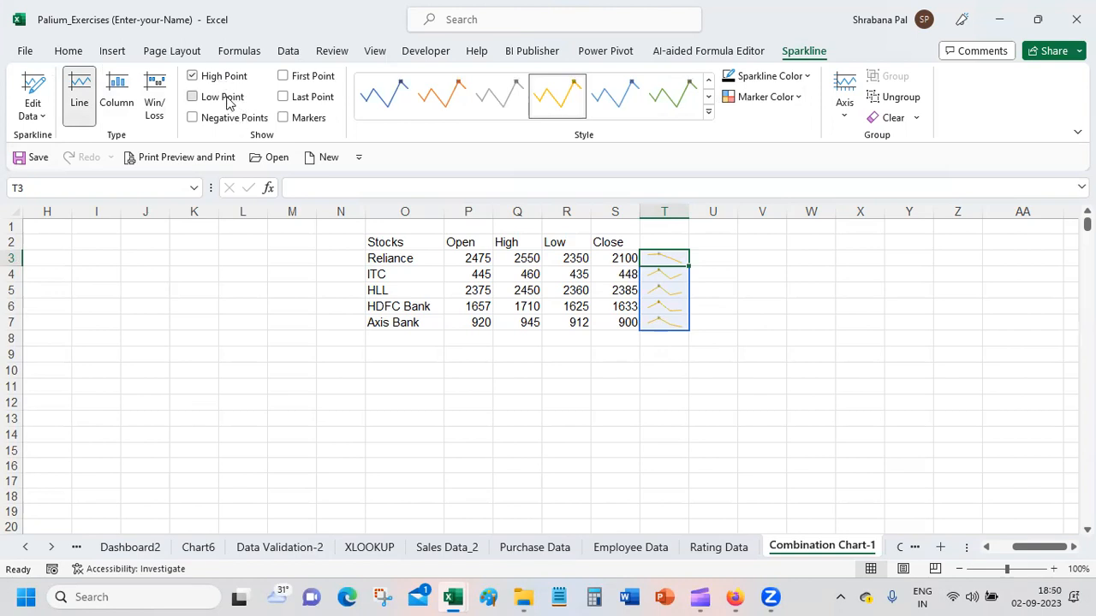
{"action": "left_click", "coordinate": [325, 102]}
{"action": "left_click", "coordinate": [321, 78]}
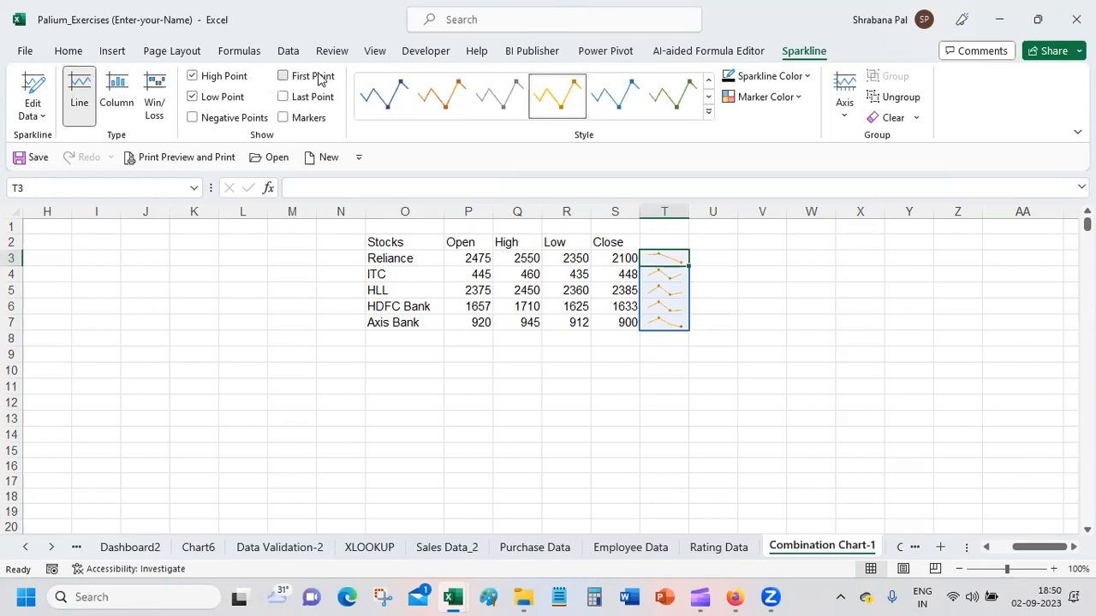
{"action": "left_click", "coordinate": [322, 96]}
{"action": "left_click", "coordinate": [283, 97]}
{"action": "left_click", "coordinate": [285, 77]}
{"action": "left_click", "coordinate": [203, 99]}
Step: Set the low point marker color of the T3:T7 sparklines to standard red
{"action": "left_click", "coordinate": [799, 95]}
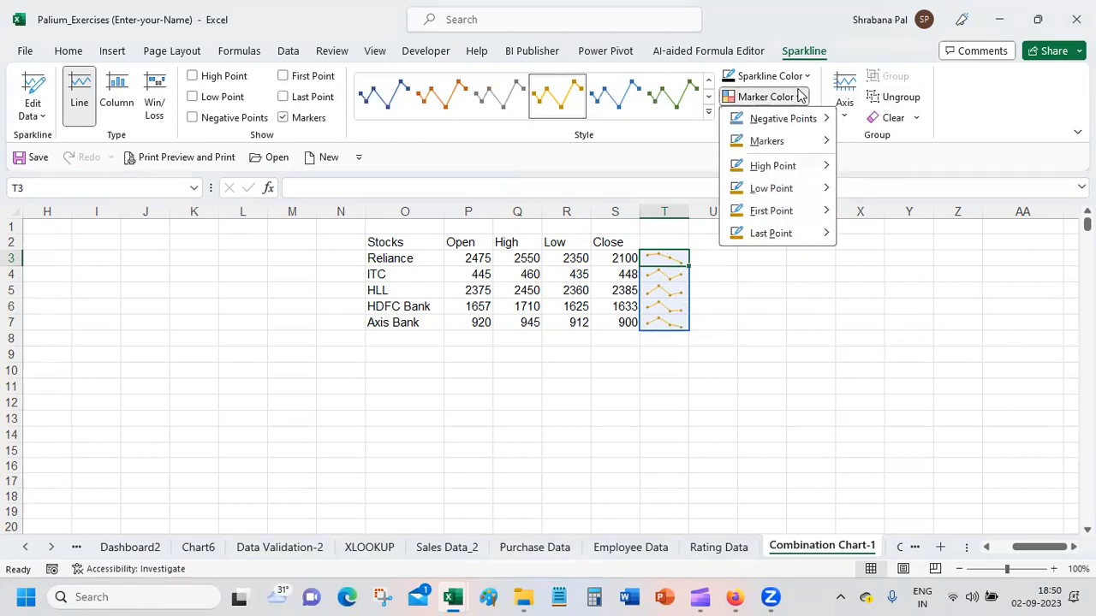
{"action": "mouse_move", "coordinate": [805, 124]}
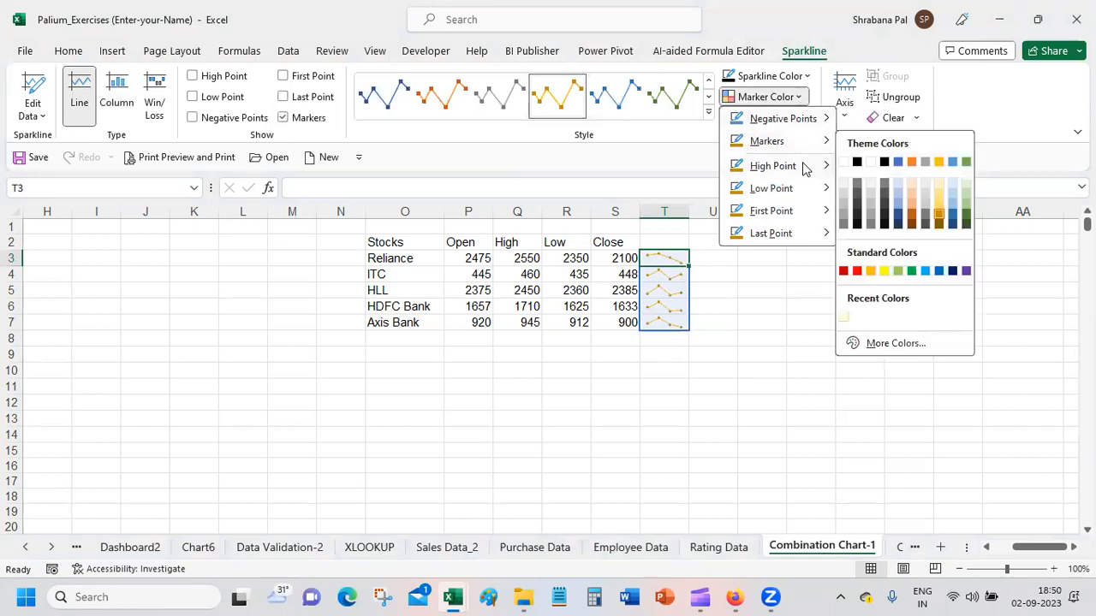
{"action": "mouse_move", "coordinate": [805, 168]}
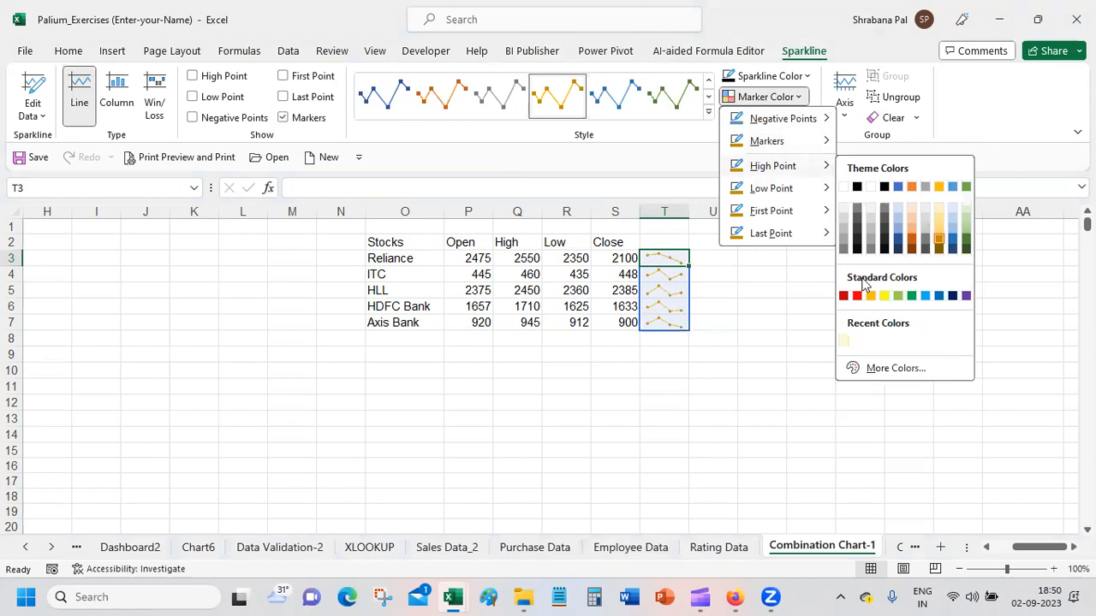
{"action": "mouse_move", "coordinate": [811, 187]}
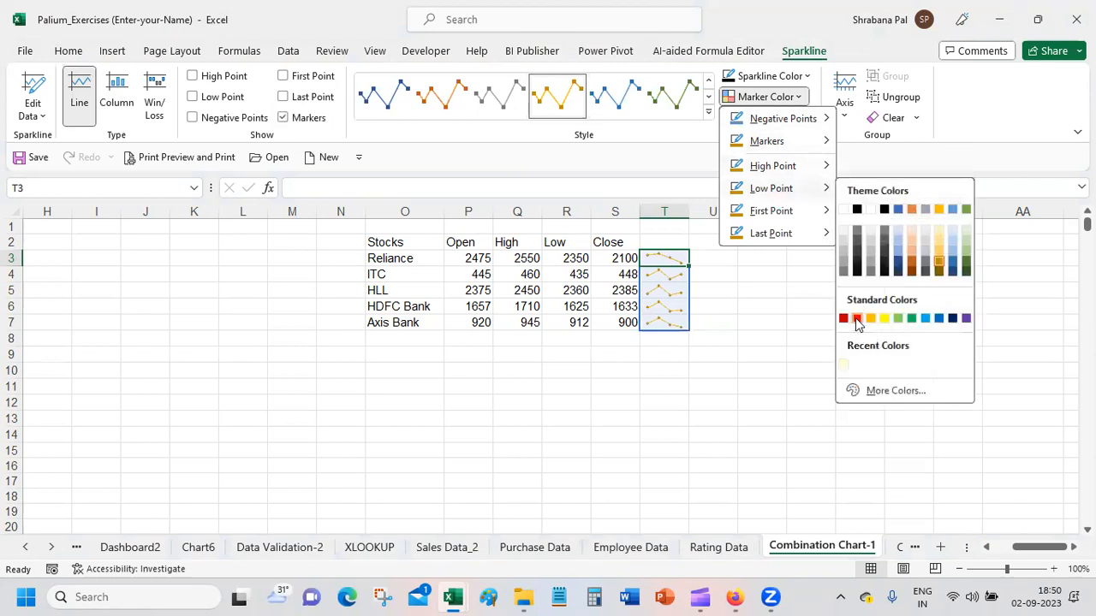
{"action": "left_click", "coordinate": [857, 319]}
Step: Set the high point marker color of the T3:T7 sparklines to standard yellow
{"action": "left_click", "coordinate": [797, 98]}
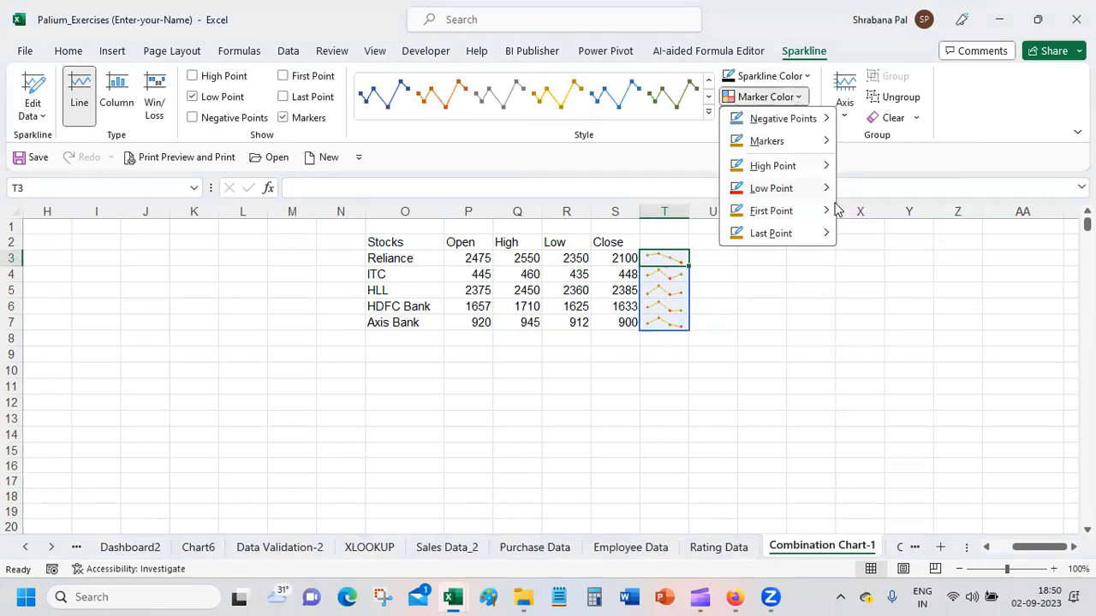
{"action": "mouse_move", "coordinate": [789, 166]}
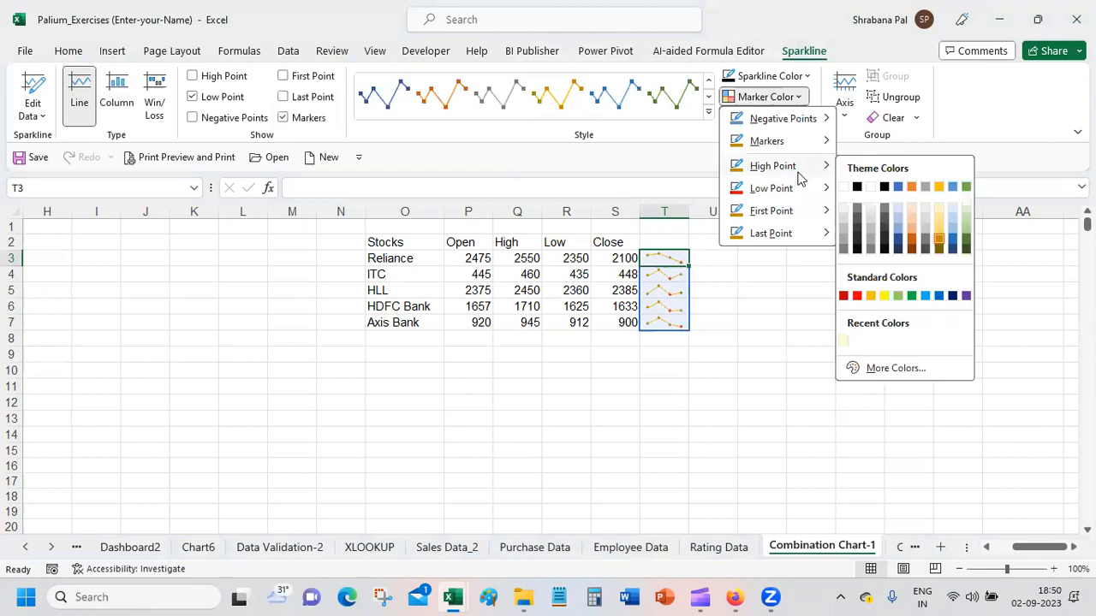
{"action": "left_click", "coordinate": [886, 295]}
{"action": "left_click", "coordinate": [784, 366]}
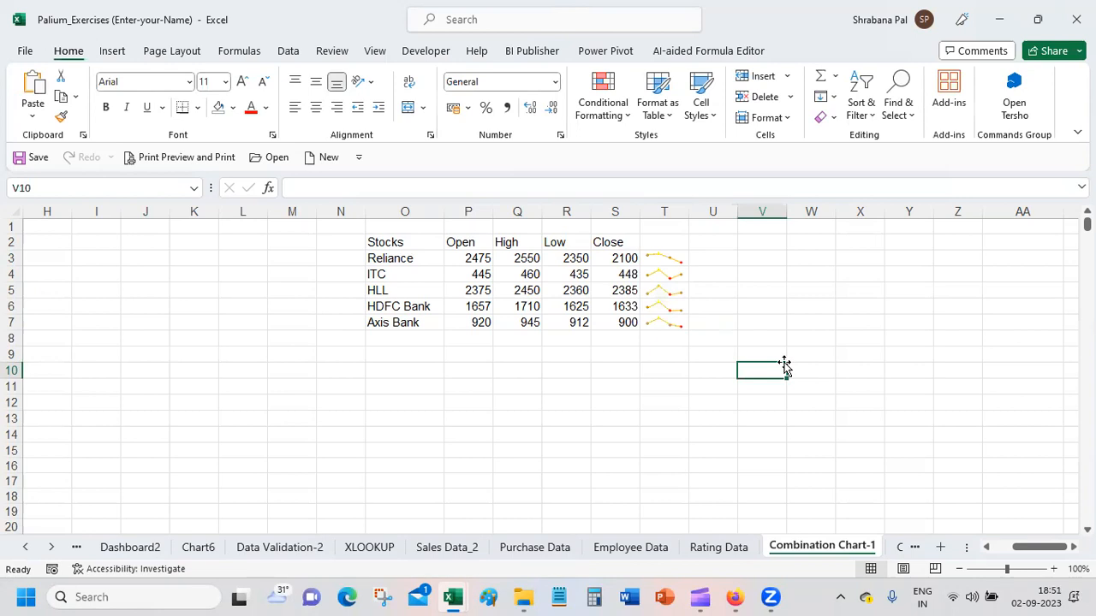
{"action": "left_click", "coordinate": [673, 258]}
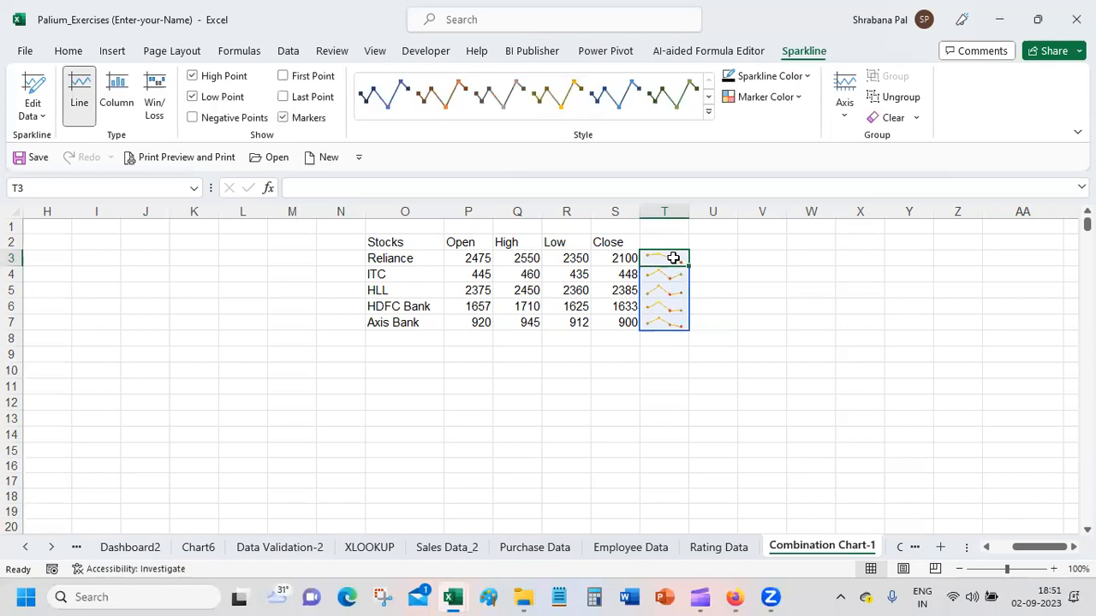
{"action": "left_click", "coordinate": [770, 333]}
Step: Insert a second line sparkline in U3 from the data range P3:S3 and fill it down to U8
{"action": "left_click", "coordinate": [710, 258]}
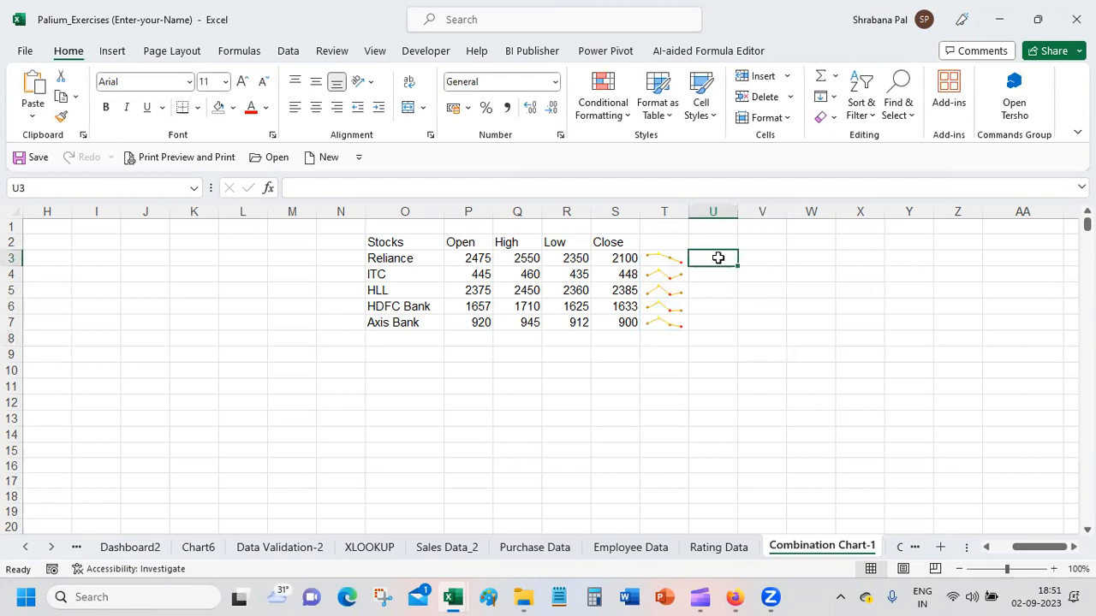
{"action": "left_click", "coordinate": [113, 51]}
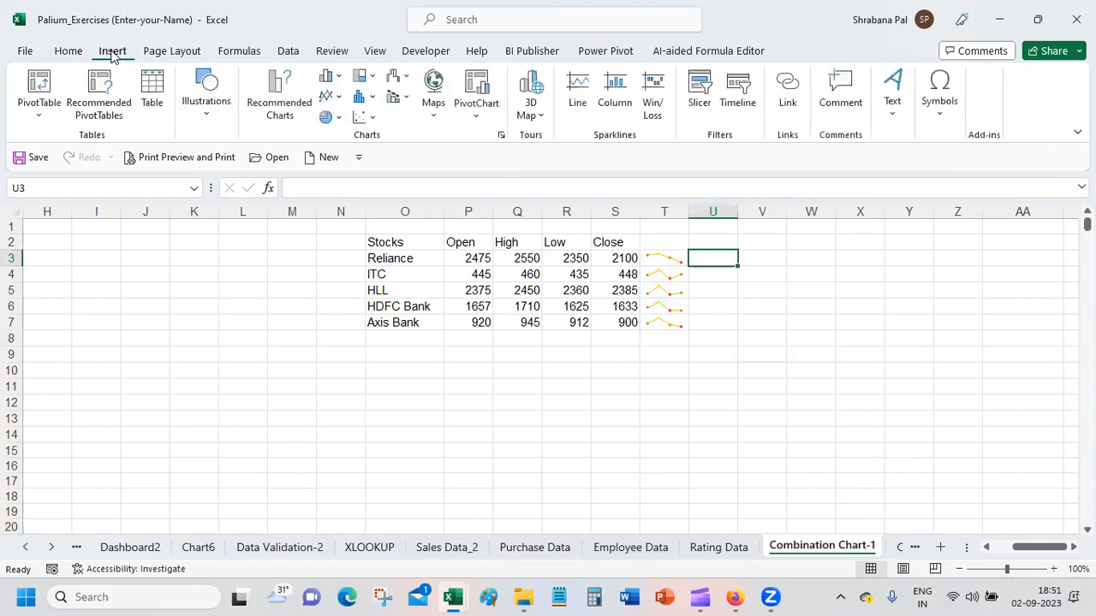
{"action": "left_click", "coordinate": [580, 90]}
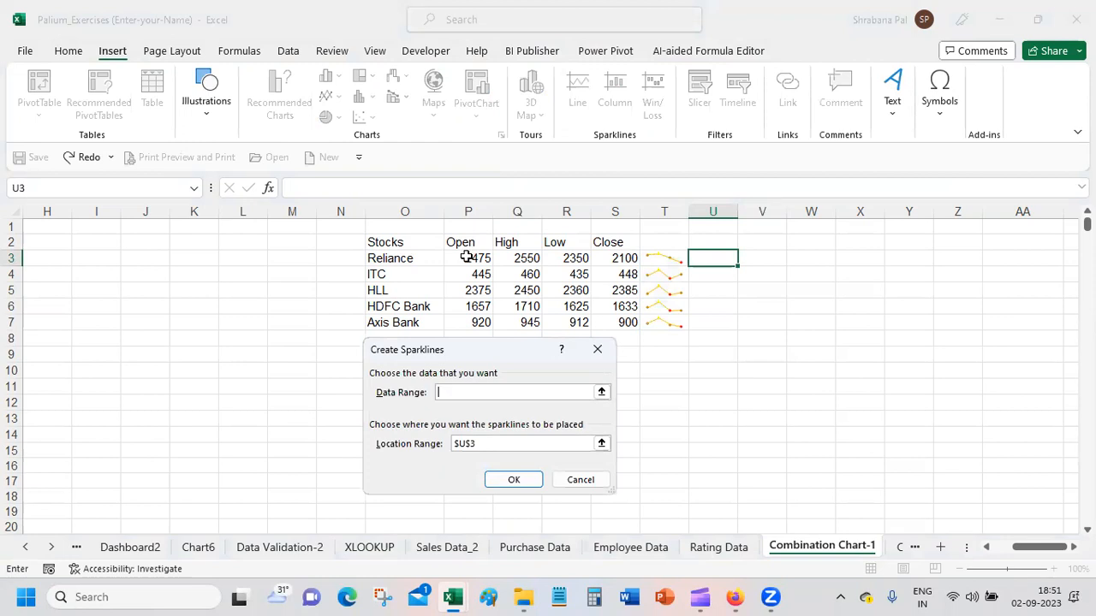
{"action": "left_click_drag", "start_coordinate": [464, 258], "coordinate": [618, 256]}
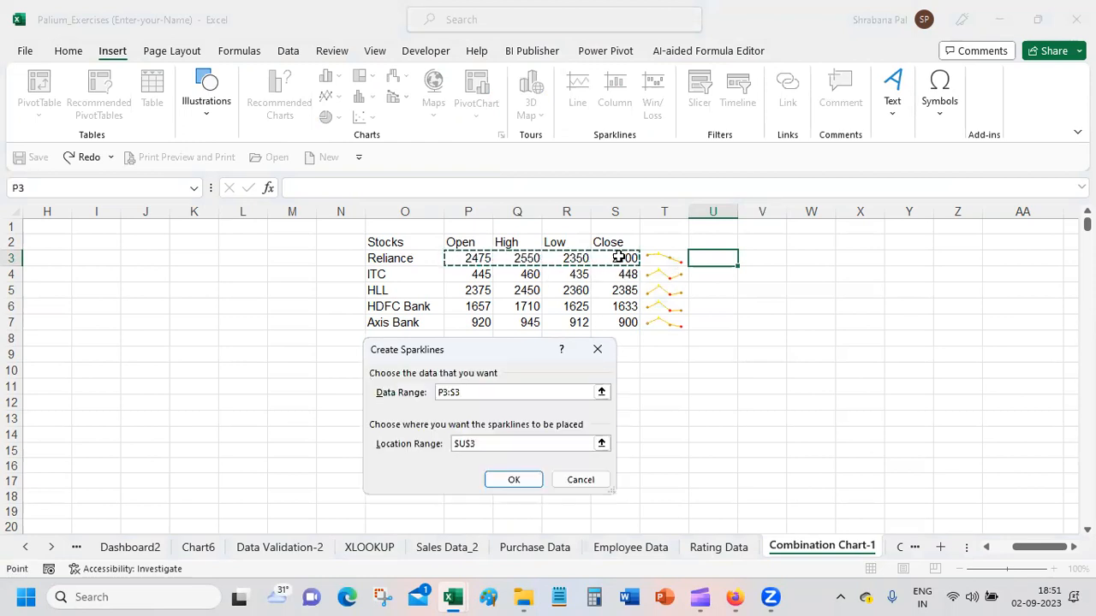
{"action": "left_click", "coordinate": [505, 480]}
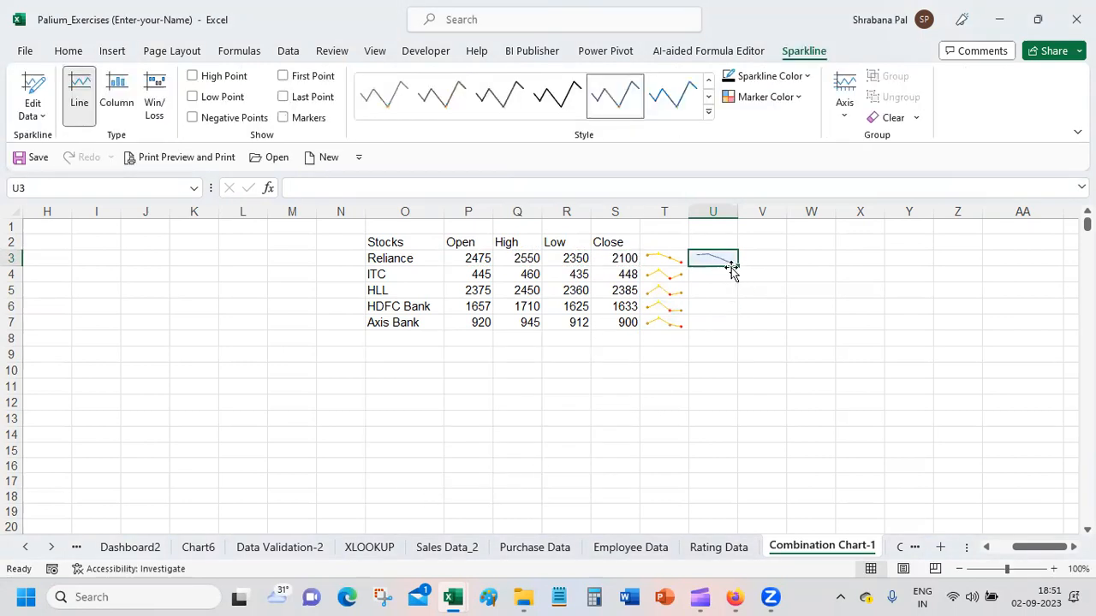
{"action": "left_click_drag", "start_coordinate": [736, 265], "coordinate": [740, 347]}
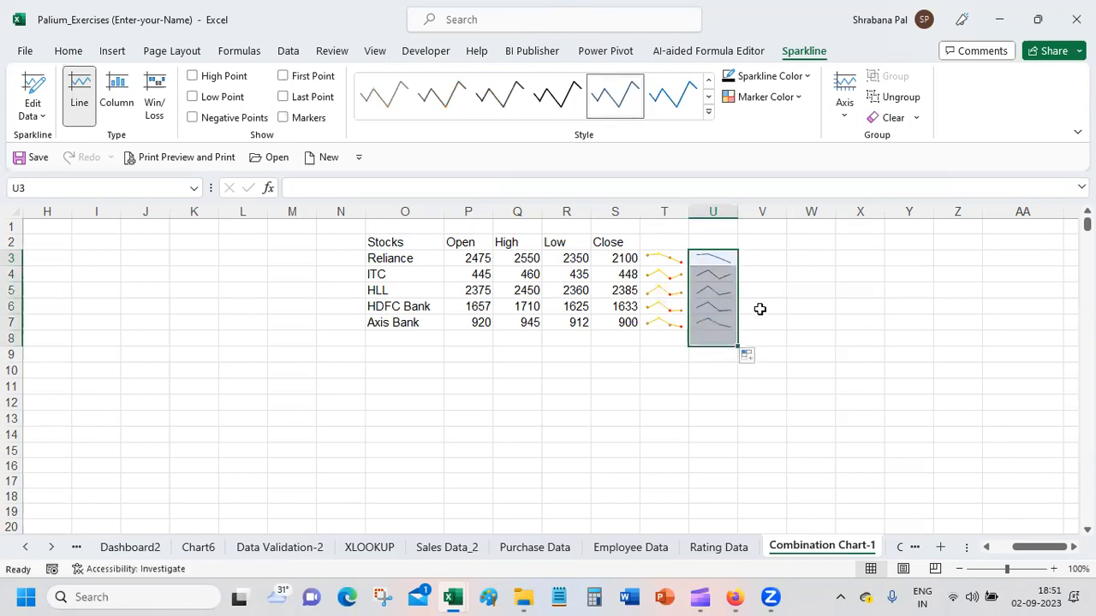
{"action": "left_click", "coordinate": [887, 323]}
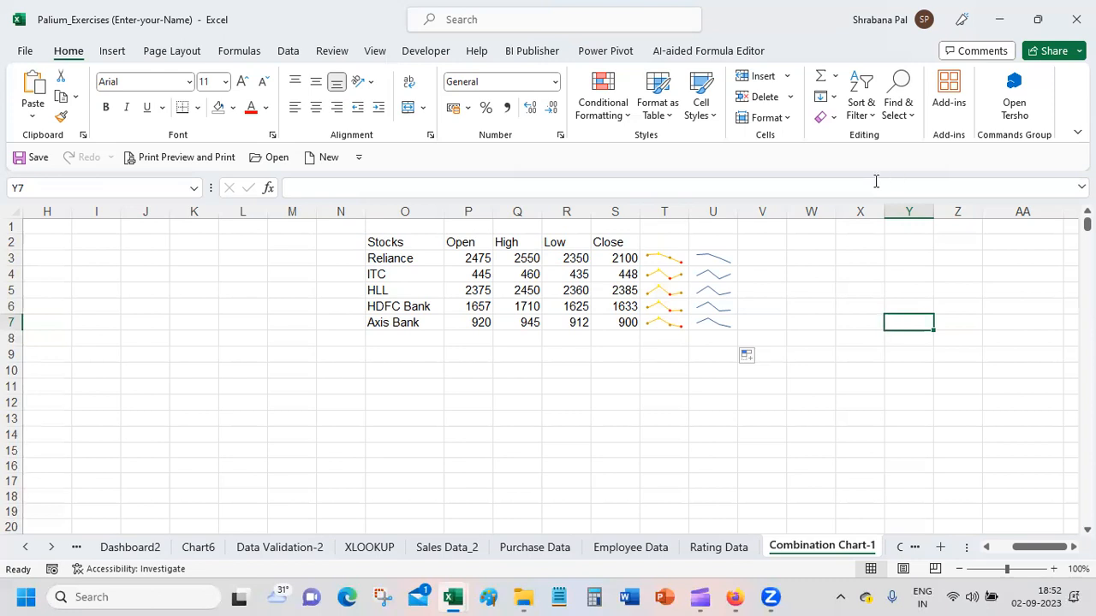
Step: Enter the formula =REPT("|",P3) in V3 and autofit column V to its contents
{"action": "left_click", "coordinate": [747, 256]}
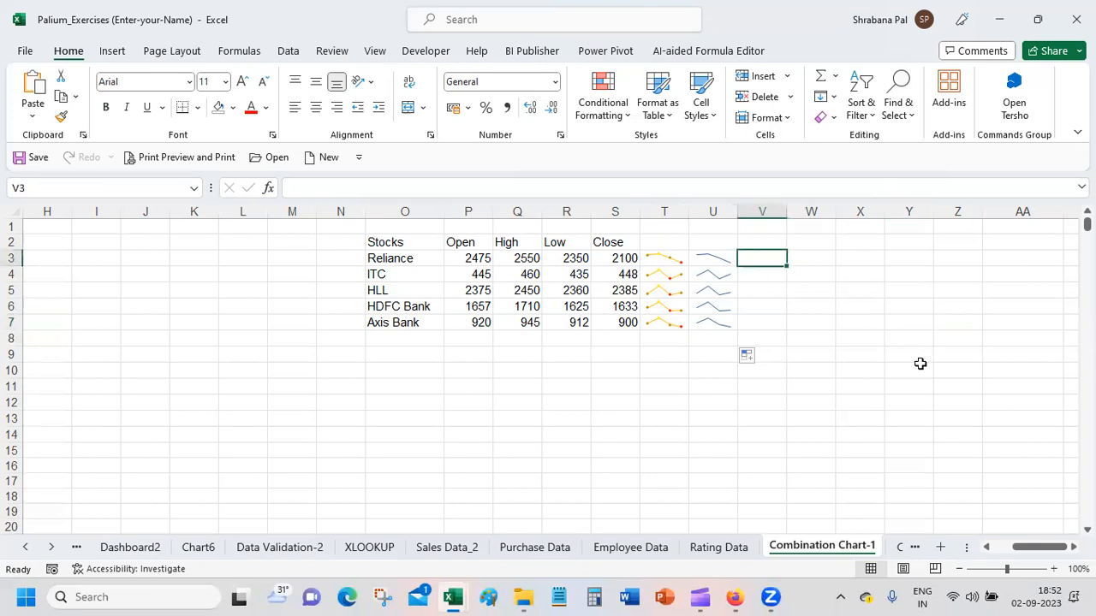
{"action": "type", "text": "=re"}
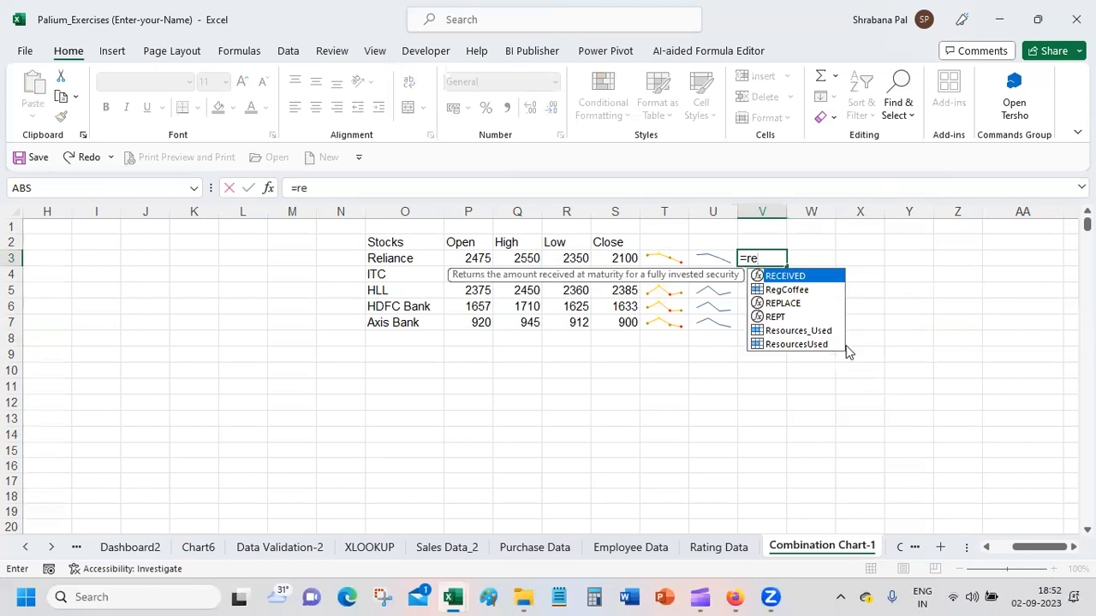
{"action": "left_click", "coordinate": [780, 318]}
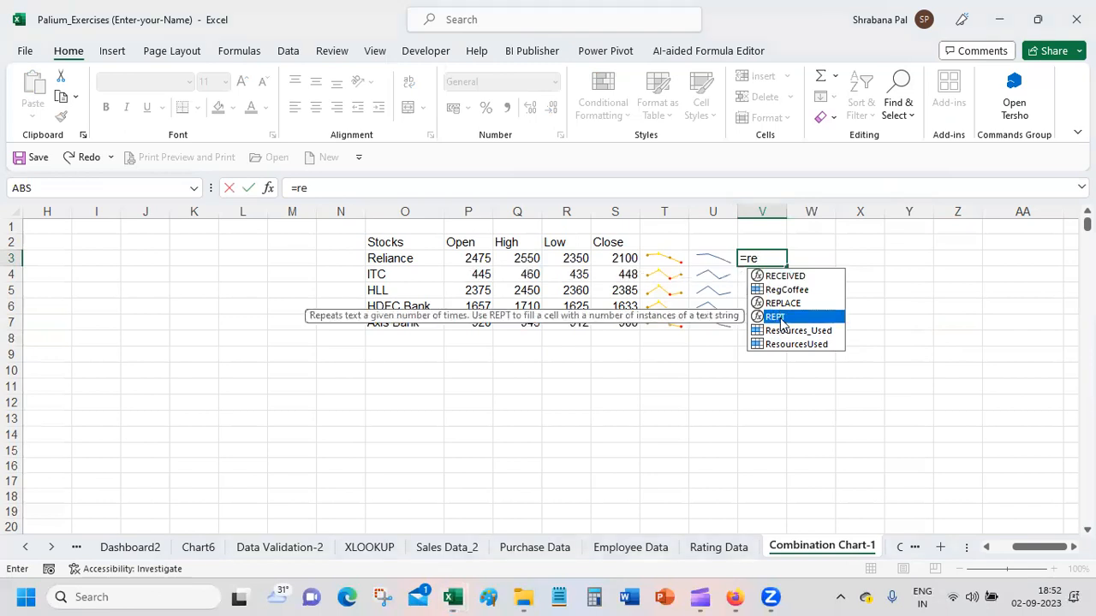
{"action": "double_click", "coordinate": [780, 319]}
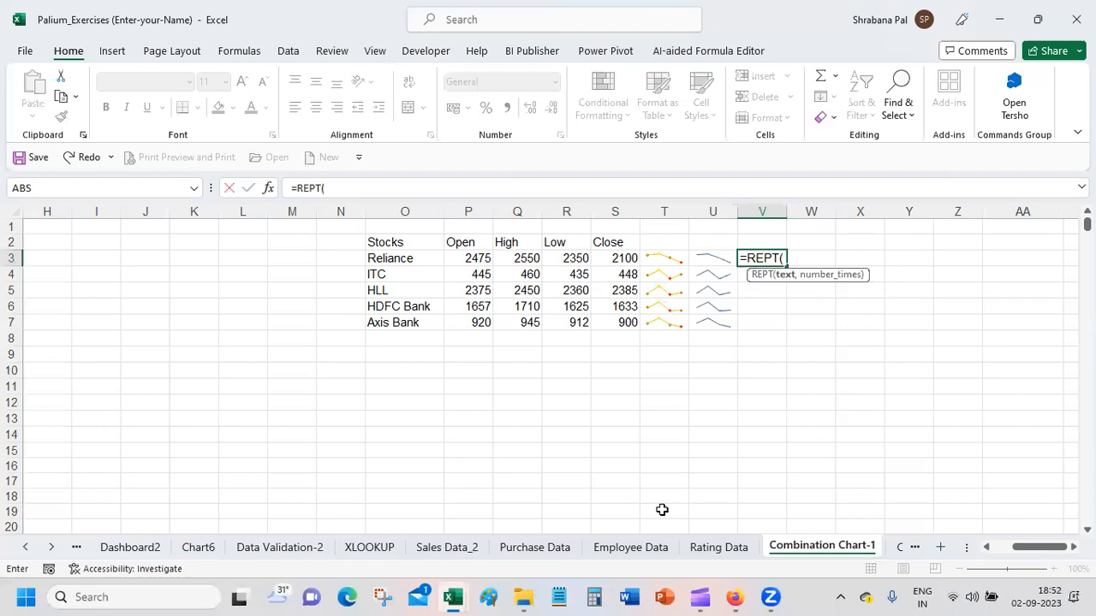
{"action": "type", "text": "\"|\","}
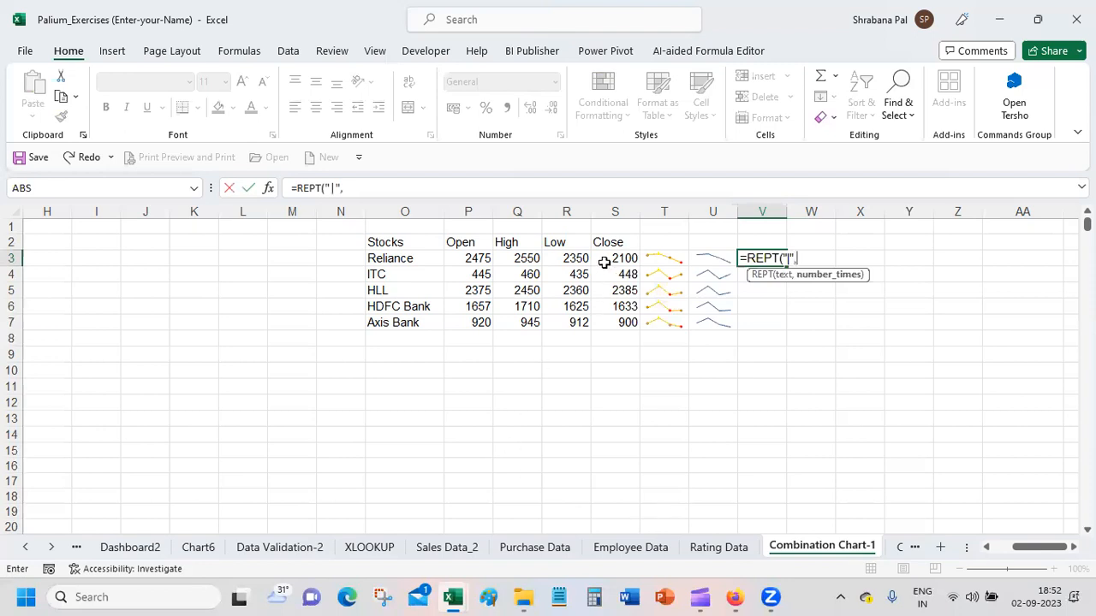
{"action": "left_click", "coordinate": [473, 258]}
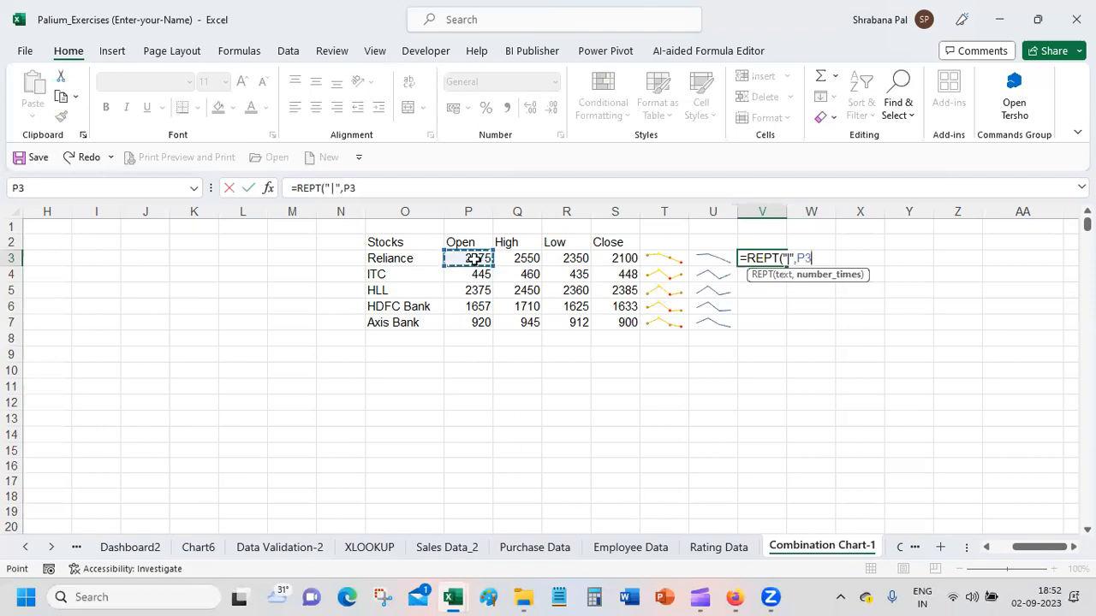
{"action": "key", "text": "Return"}
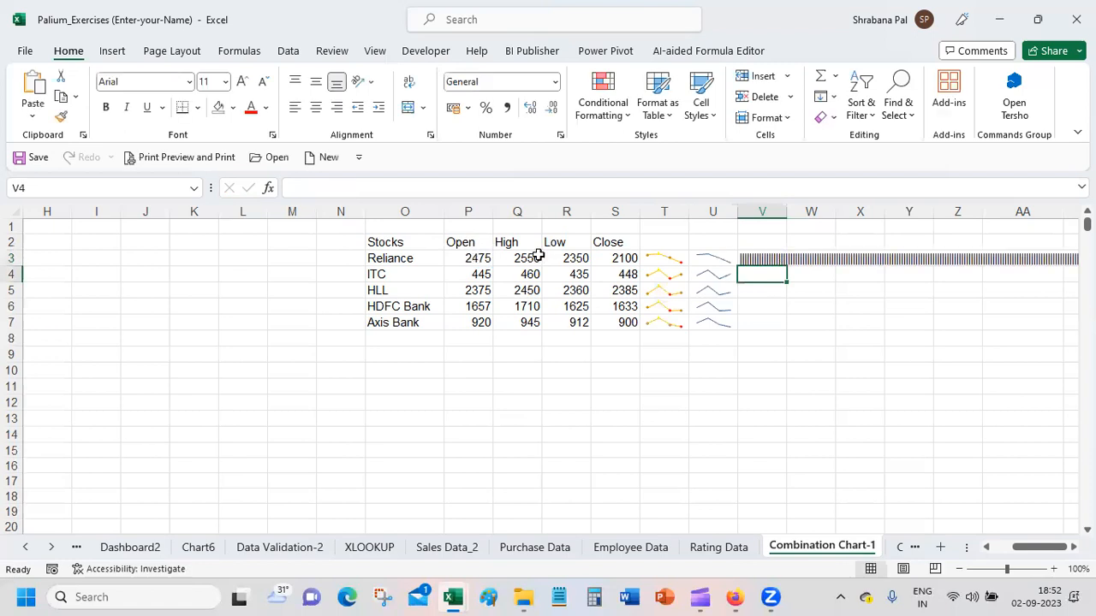
{"action": "double_click", "coordinate": [787, 211]}
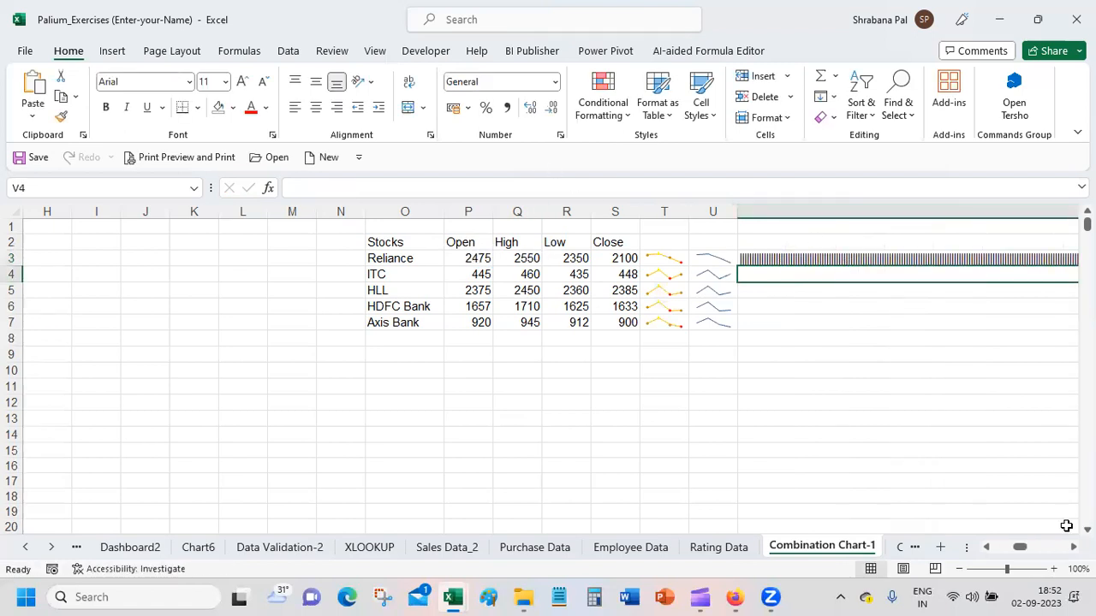
Step: Change the V3 formula to =REPT("|",P3/100) to shorten the in-cell bar
{"action": "mouse_move", "coordinate": [1004, 569]}
{"action": "left_mouse_down"}
{"action": "mouse_move", "coordinate": [969, 579]}
{"action": "mouse_move", "coordinate": [1044, 570]}
{"action": "mouse_move", "coordinate": [1012, 579]}
{"action": "left_mouse_up"}
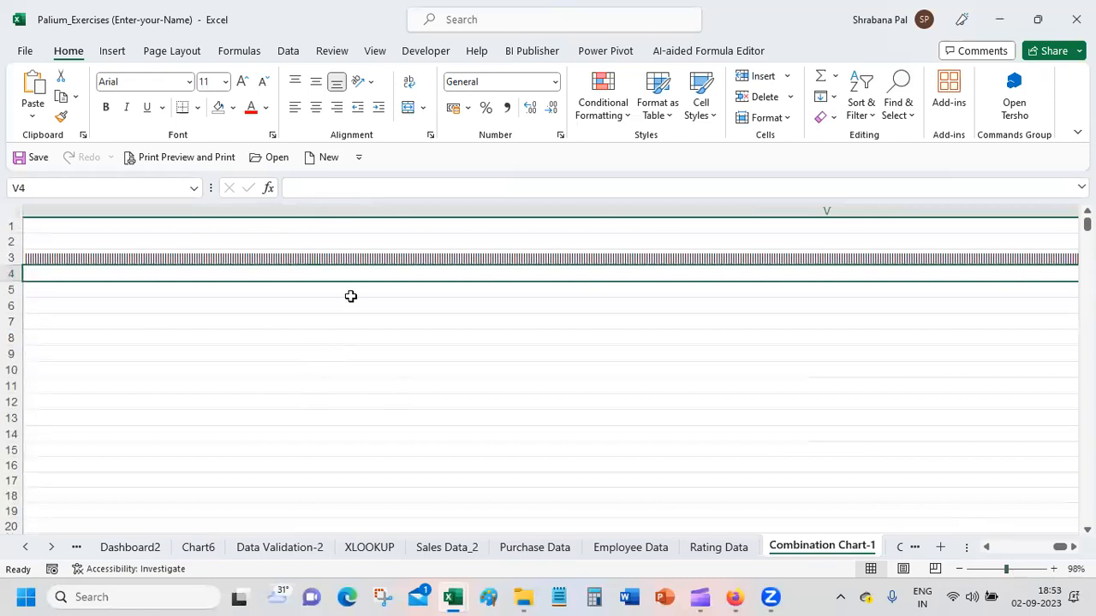
{"action": "left_click", "coordinate": [336, 259]}
{"action": "left_click_drag", "start_coordinate": [1006, 570], "coordinate": [980, 578]}
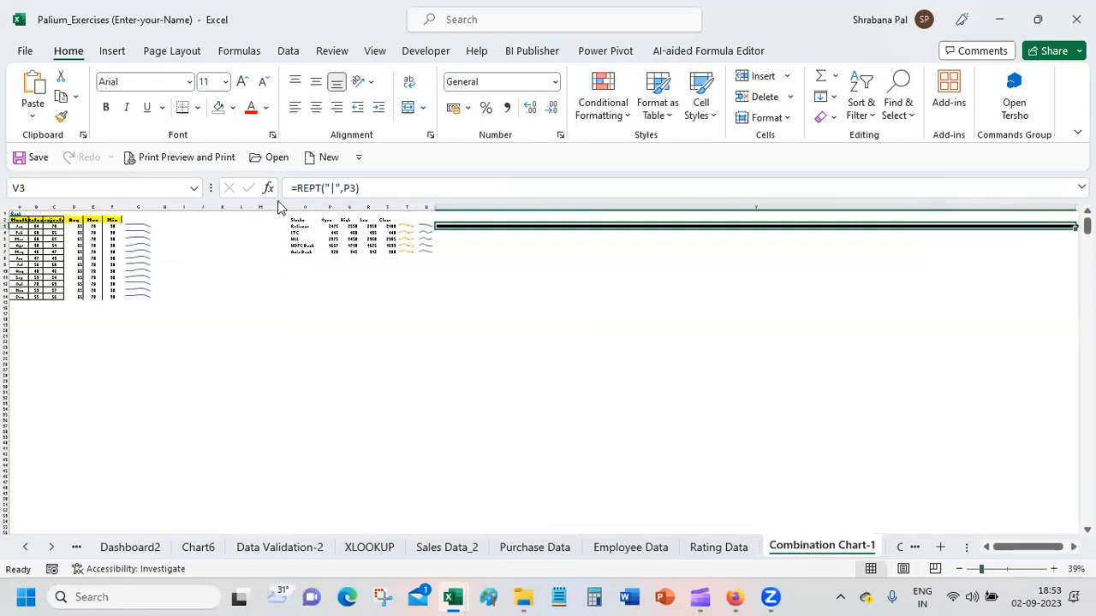
{"action": "left_click", "coordinate": [353, 188]}
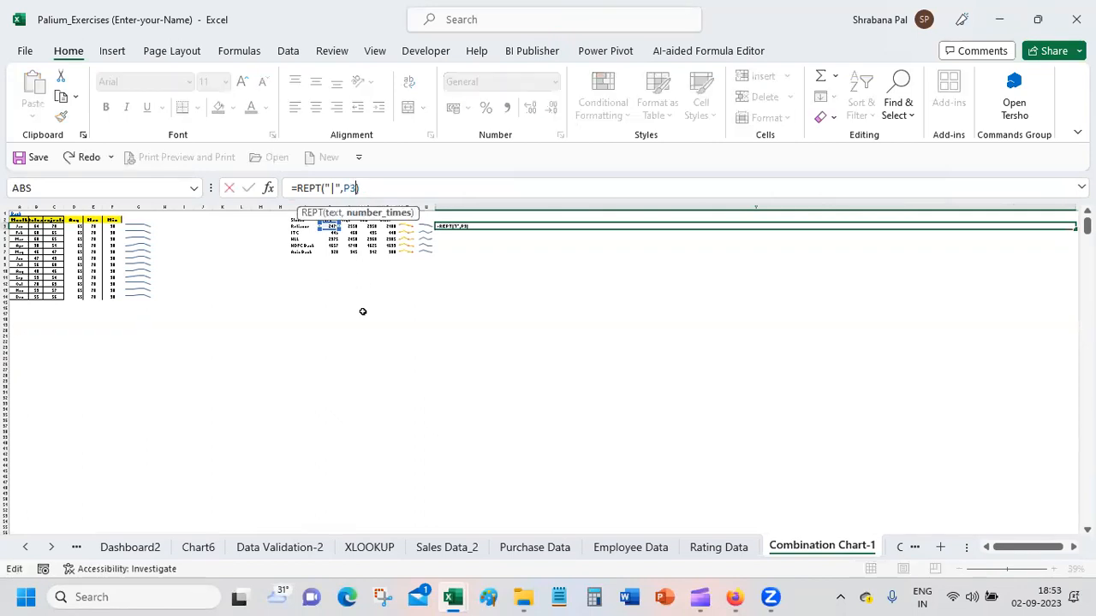
{"action": "type", "text": "/100"}
{"action": "key", "text": "Return"}
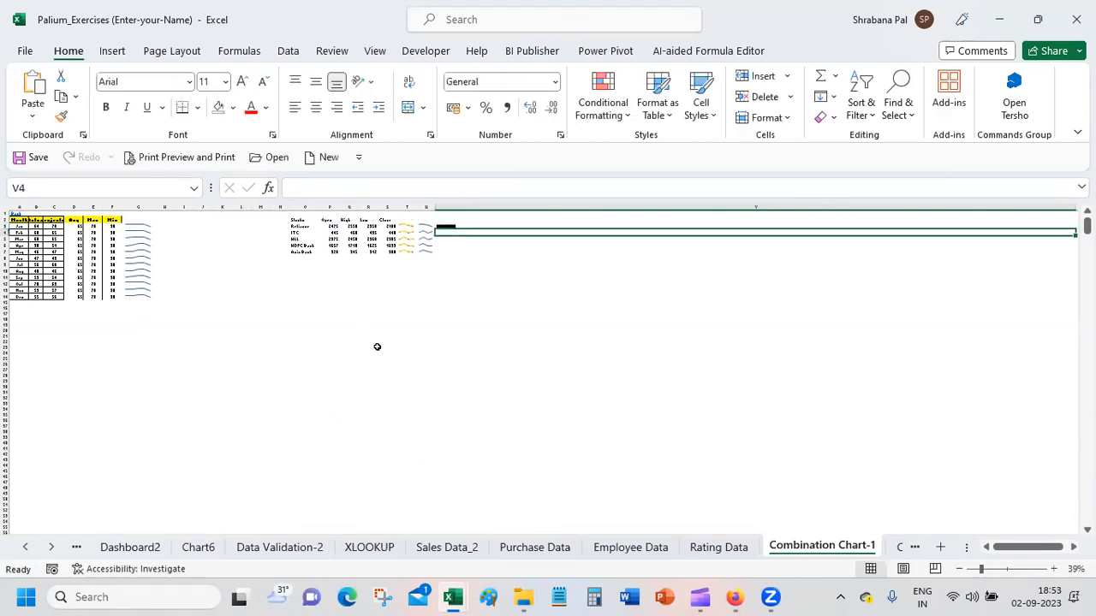
Step: Autofit column V to the shortened bar in V3
{"action": "left_click", "coordinate": [553, 225]}
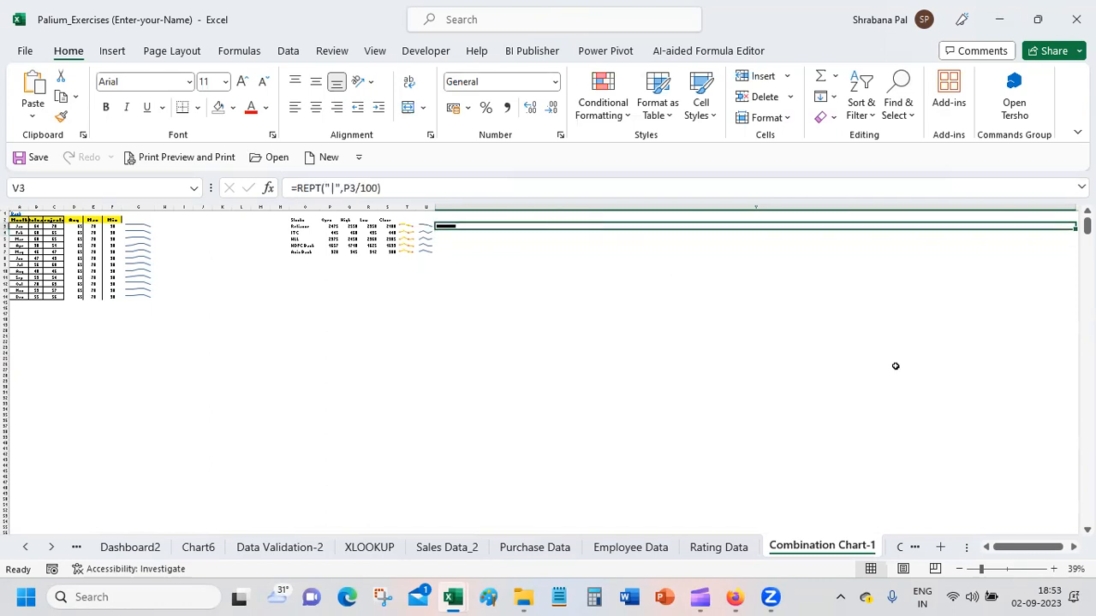
{"action": "left_click", "coordinate": [1010, 570]}
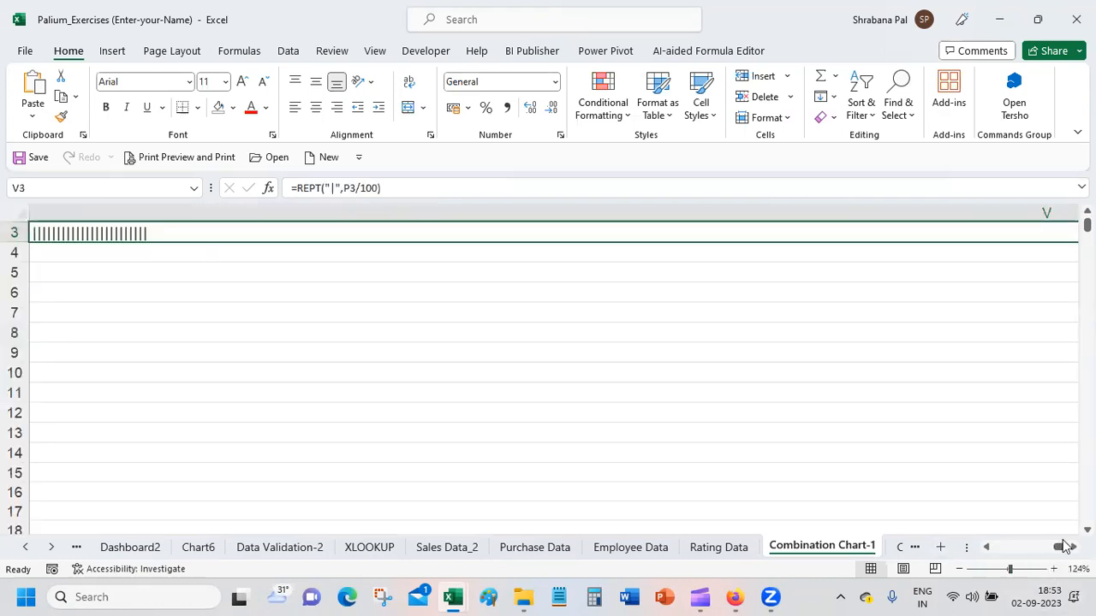
{"action": "left_click", "coordinate": [1003, 569]}
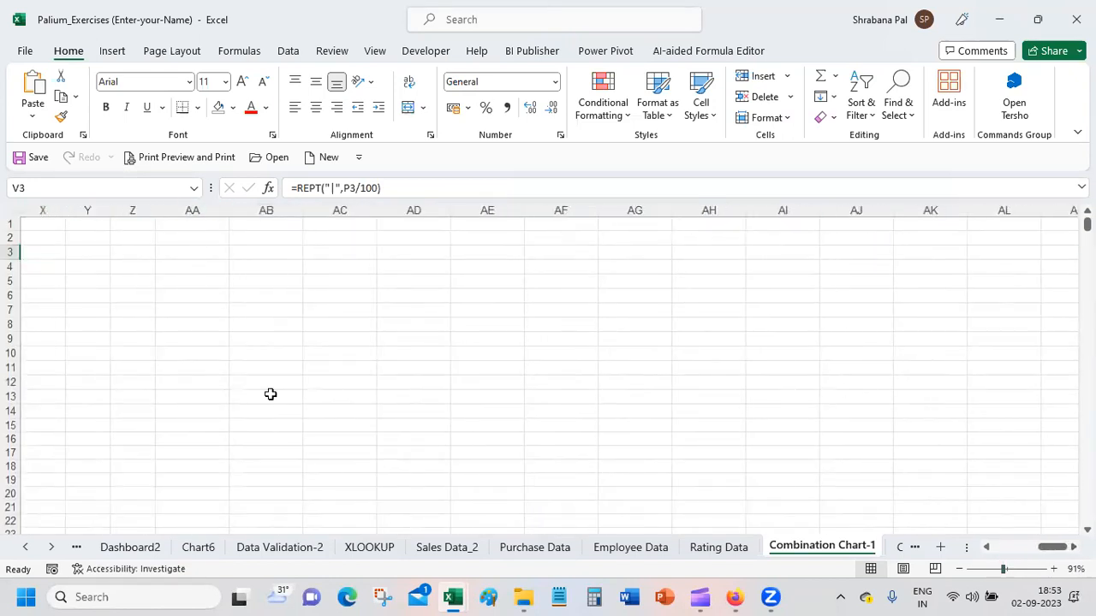
{"action": "left_click", "coordinate": [989, 569]}
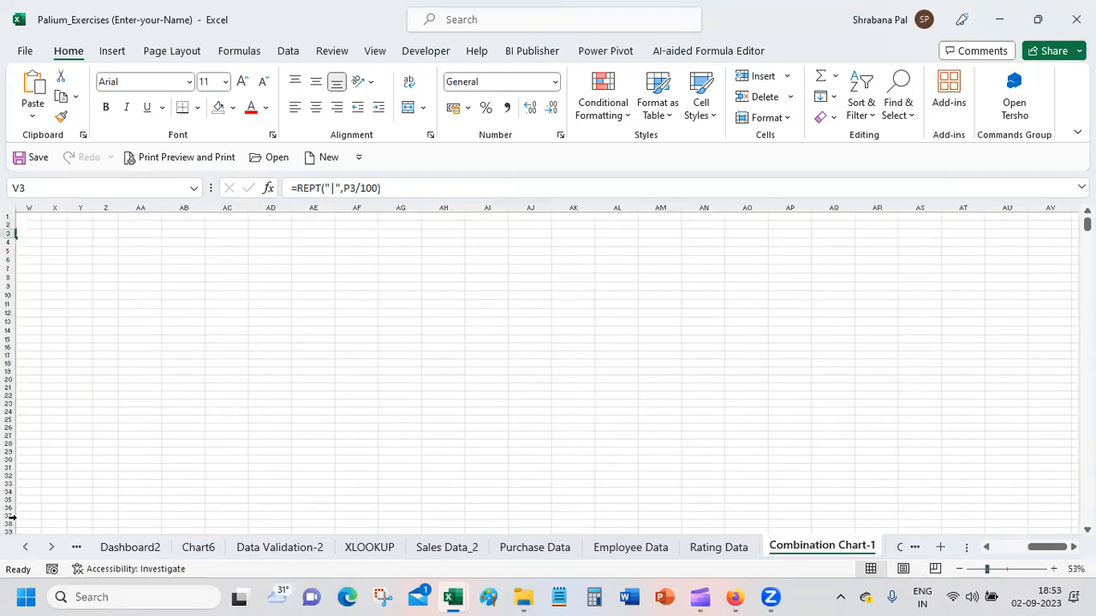
{"action": "left_click", "coordinate": [26, 548]}
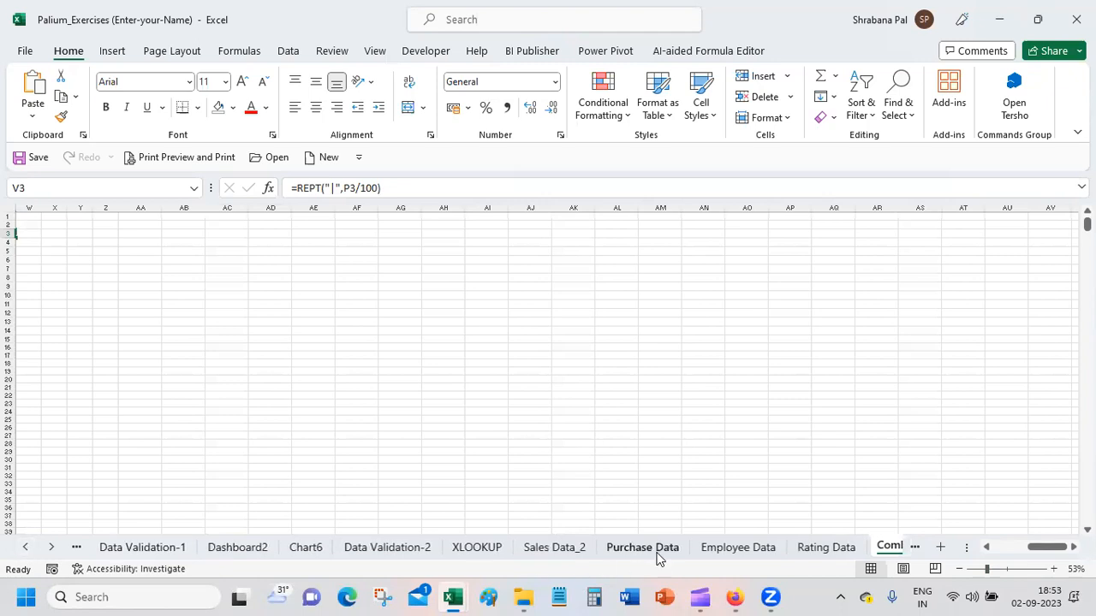
{"action": "key", "text": "Left"}
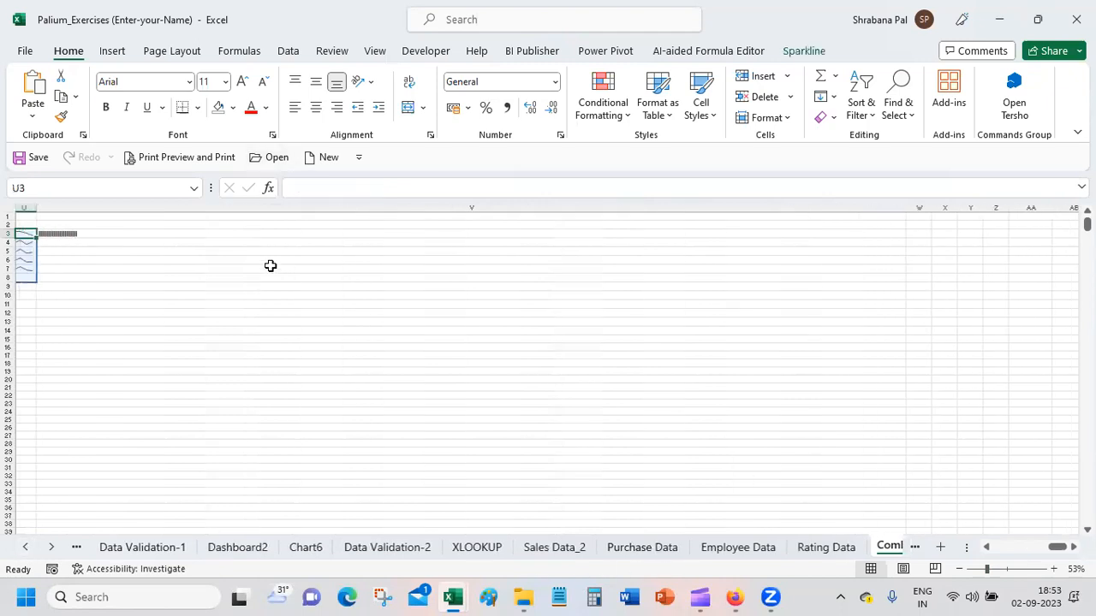
{"action": "double_click", "coordinate": [911, 208]}
{"action": "left_click", "coordinate": [500, 393]}
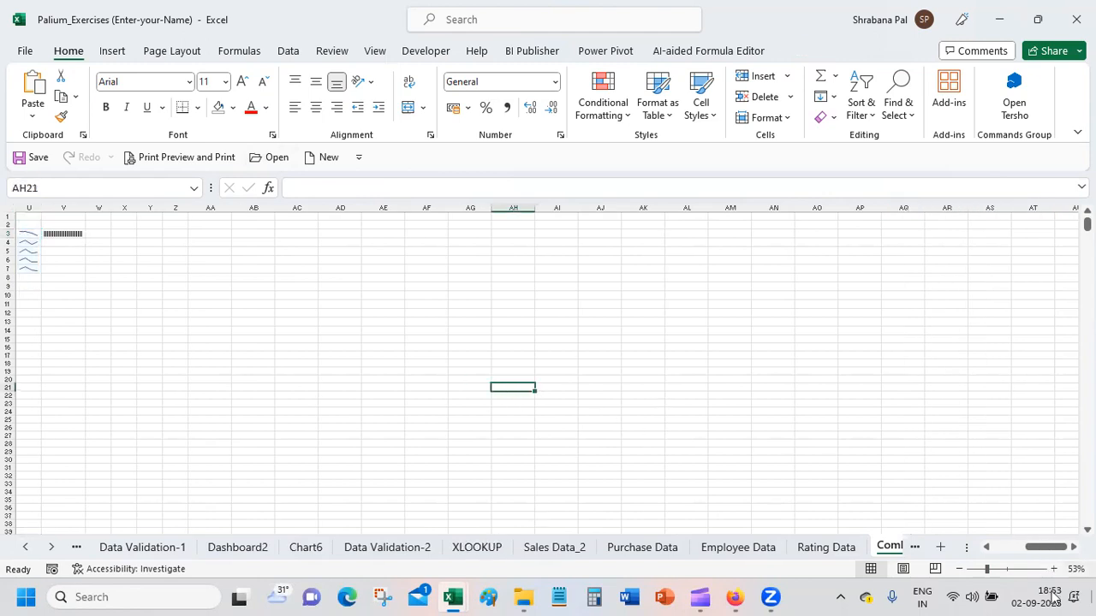
Step: Fill the V3 REPT formula down to V7 for the remaining stocks
{"action": "left_click", "coordinate": [1007, 552]}
{"action": "left_click", "coordinate": [1007, 552]}
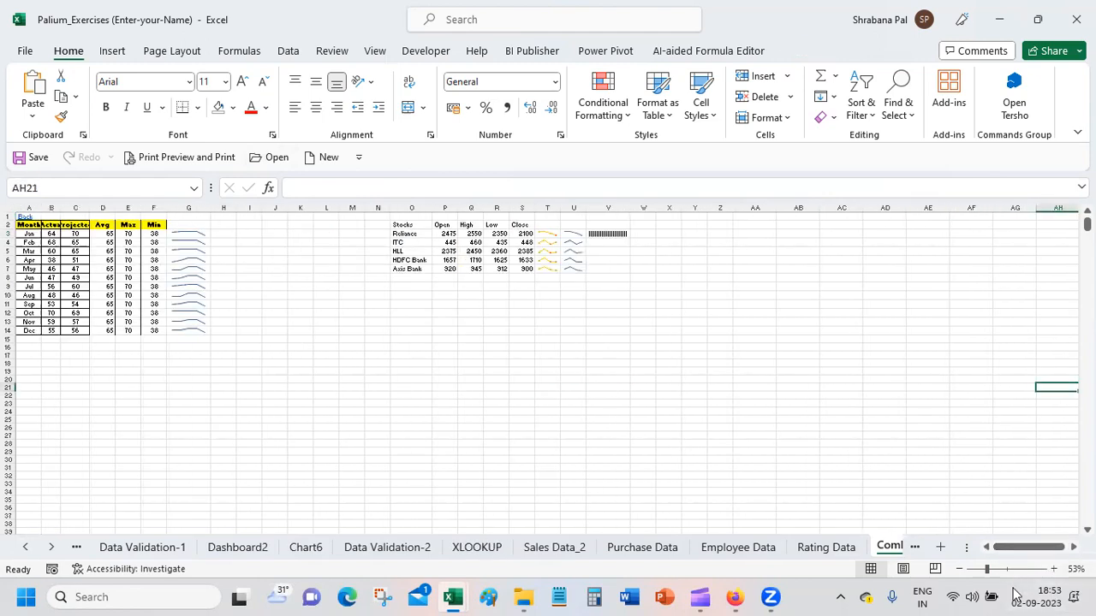
{"action": "left_click", "coordinate": [1008, 570]}
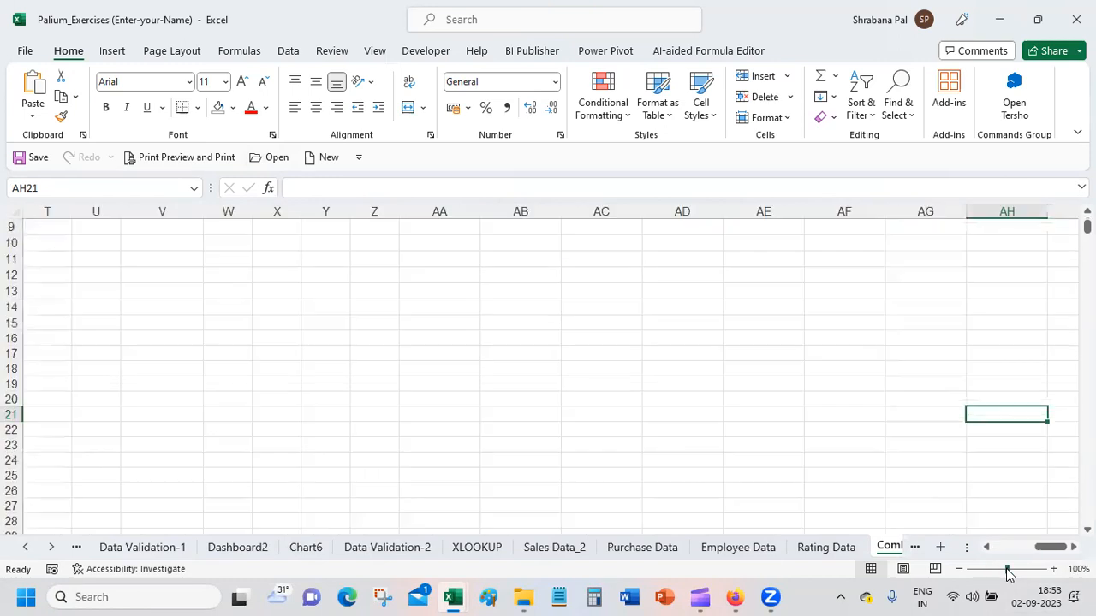
{"action": "left_click", "coordinate": [986, 551]}
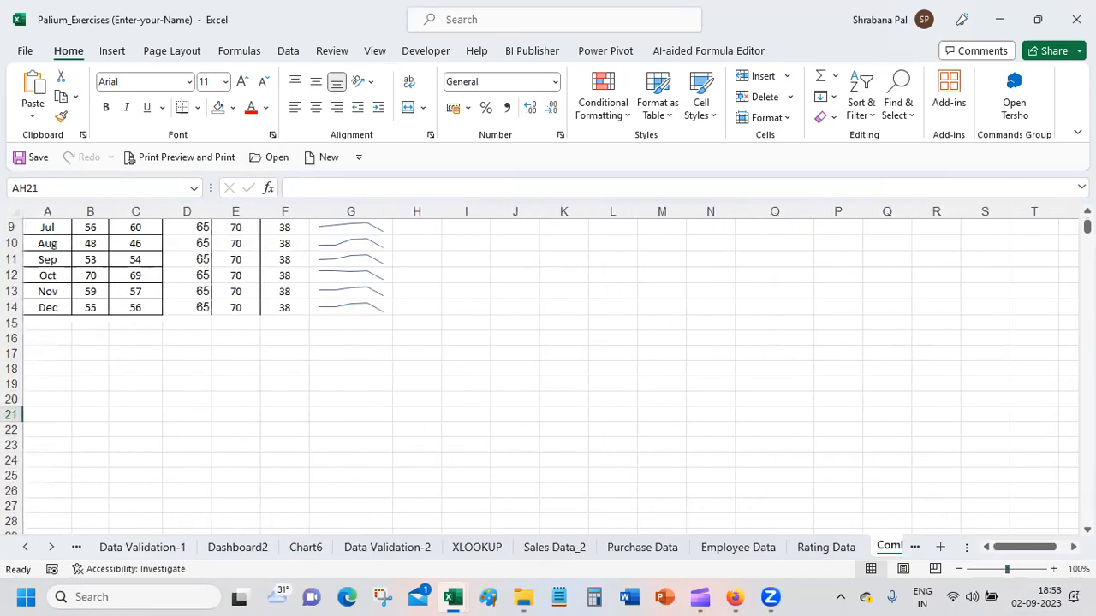
{"action": "scroll", "coordinate": [547, 372], "scroll_direction": "up", "scroll_amount": 3}
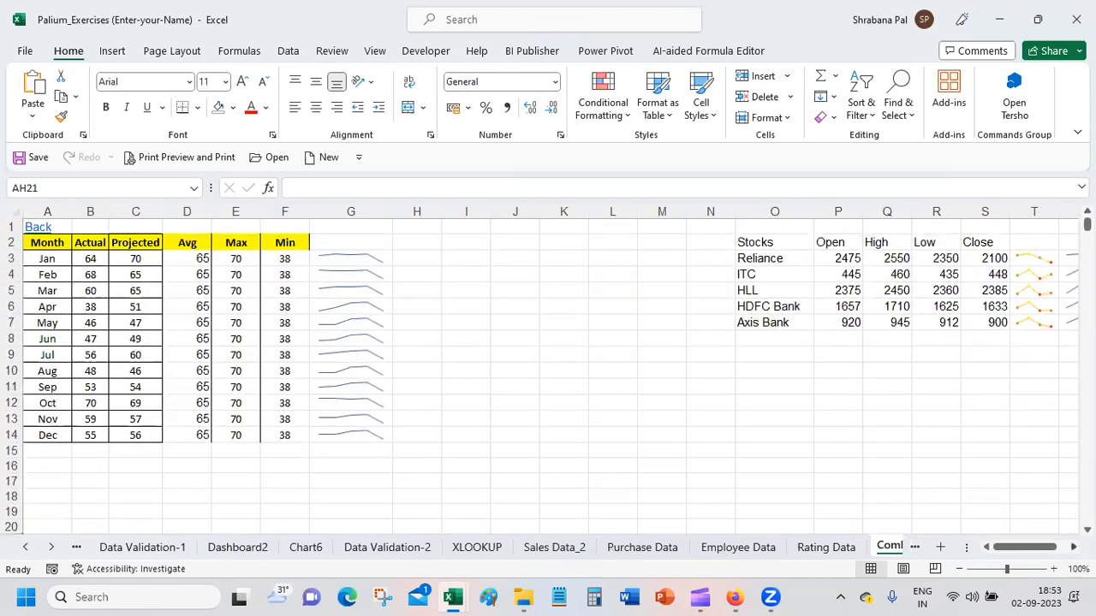
{"action": "scroll", "coordinate": [941, 256], "scroll_direction": "right", "scroll_amount": 3}
{"action": "left_click", "coordinate": [936, 261]}
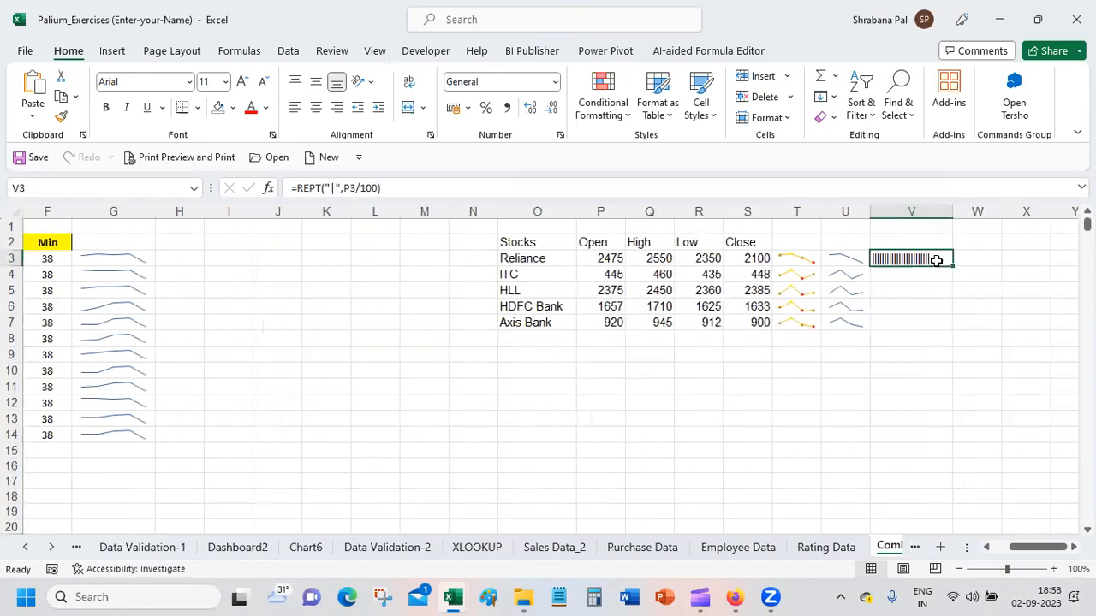
{"action": "left_click_drag", "start_coordinate": [953, 265], "coordinate": [954, 340]}
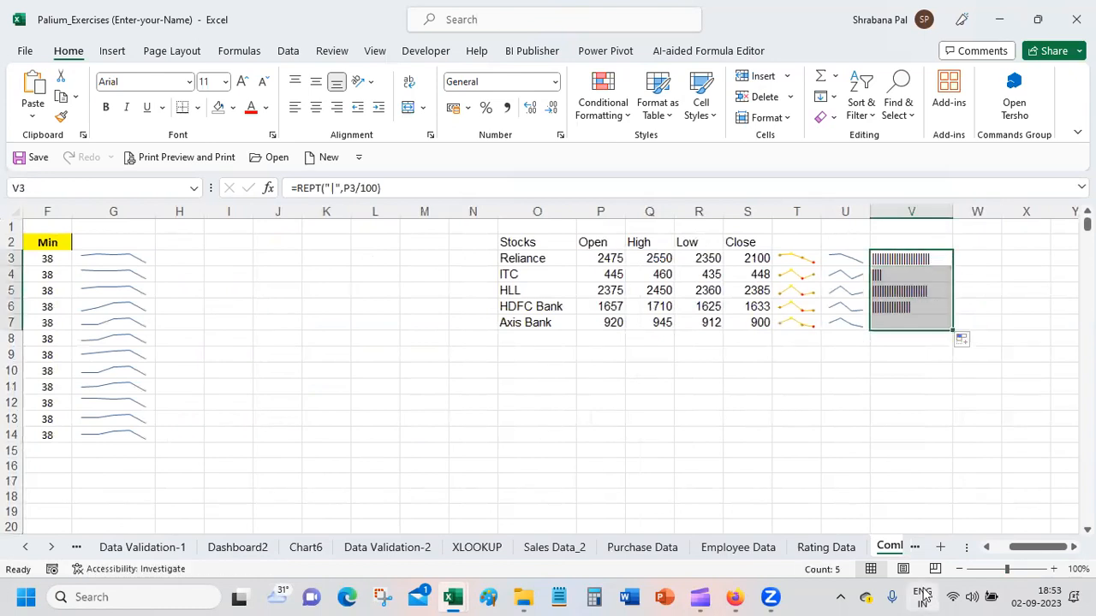
{"action": "left_click", "coordinate": [898, 392]}
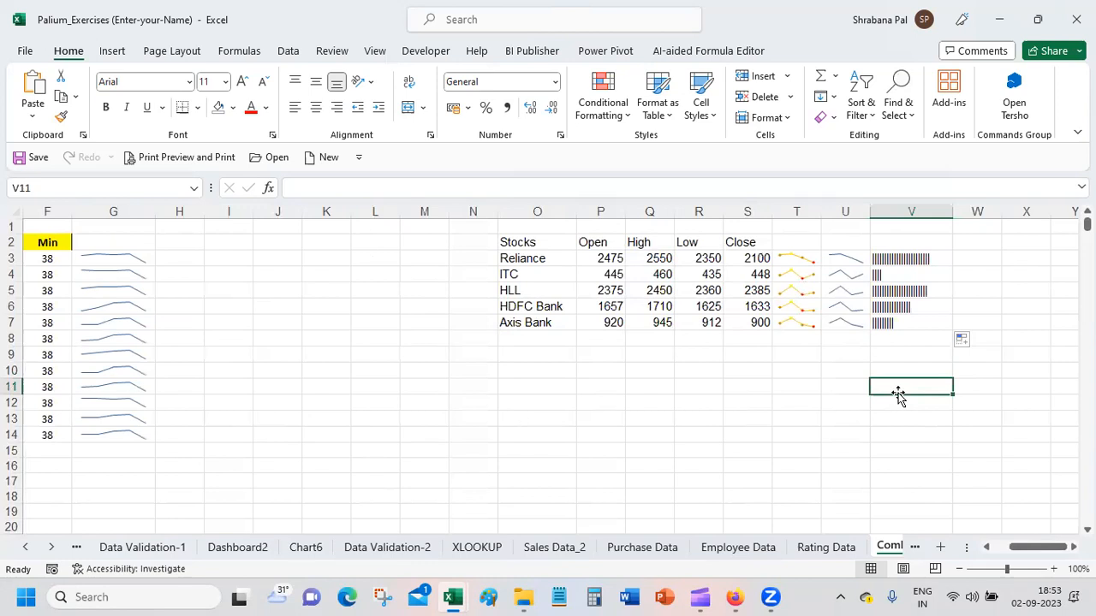
Step: Set the Text argument of the REPT function in V3 to "D"
{"action": "left_click", "coordinate": [920, 253]}
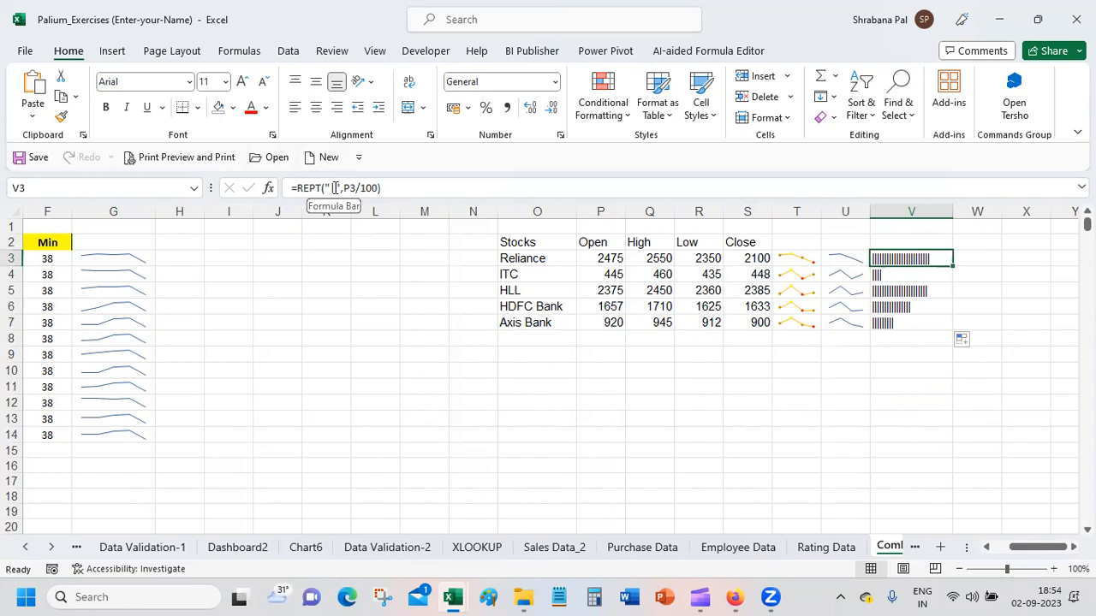
{"action": "left_click", "coordinate": [268, 188]}
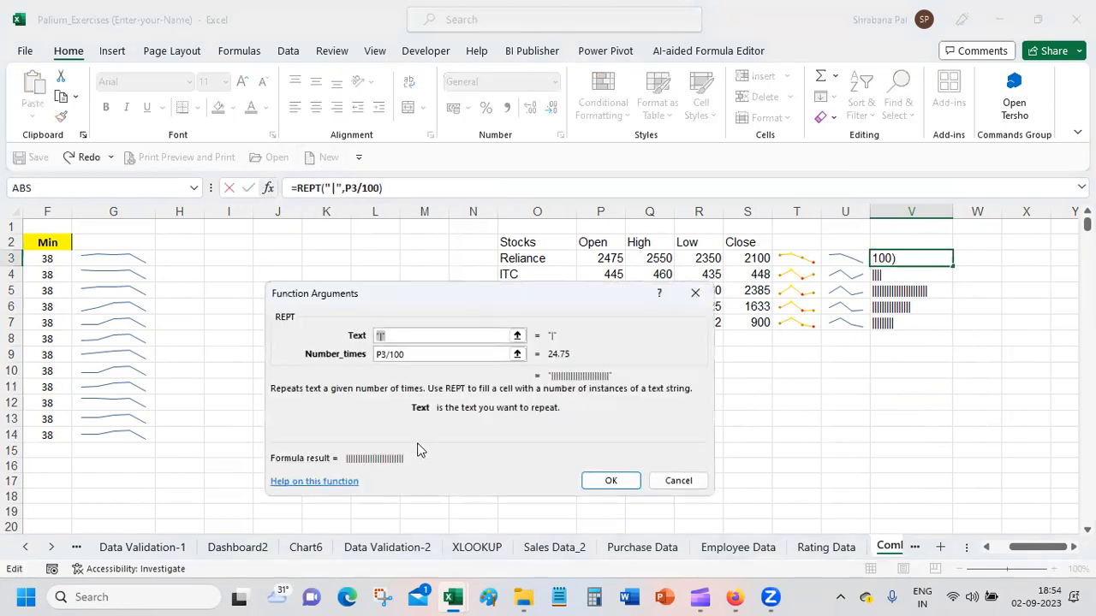
{"action": "left_click", "coordinate": [420, 334]}
{"action": "key", "text": "BackSpace"}
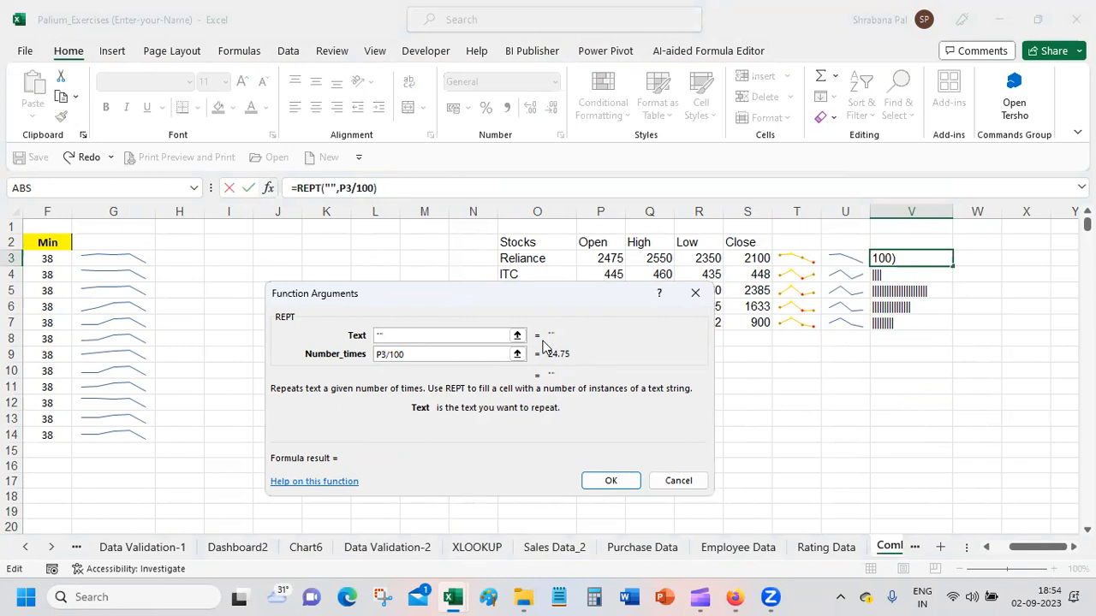
{"action": "type", "text": "D"}
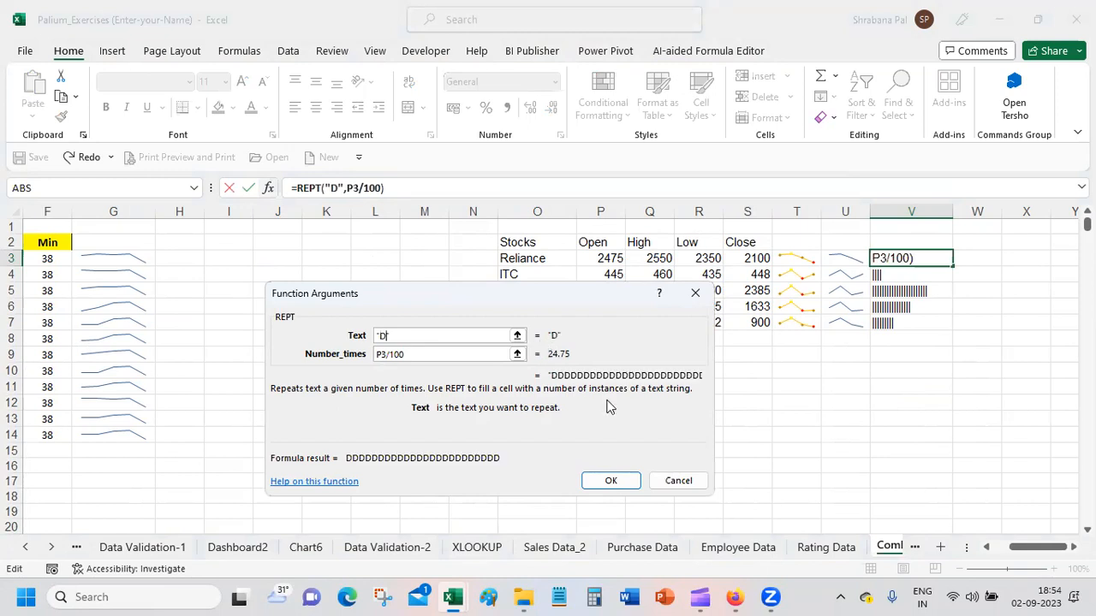
{"action": "left_click", "coordinate": [610, 481]}
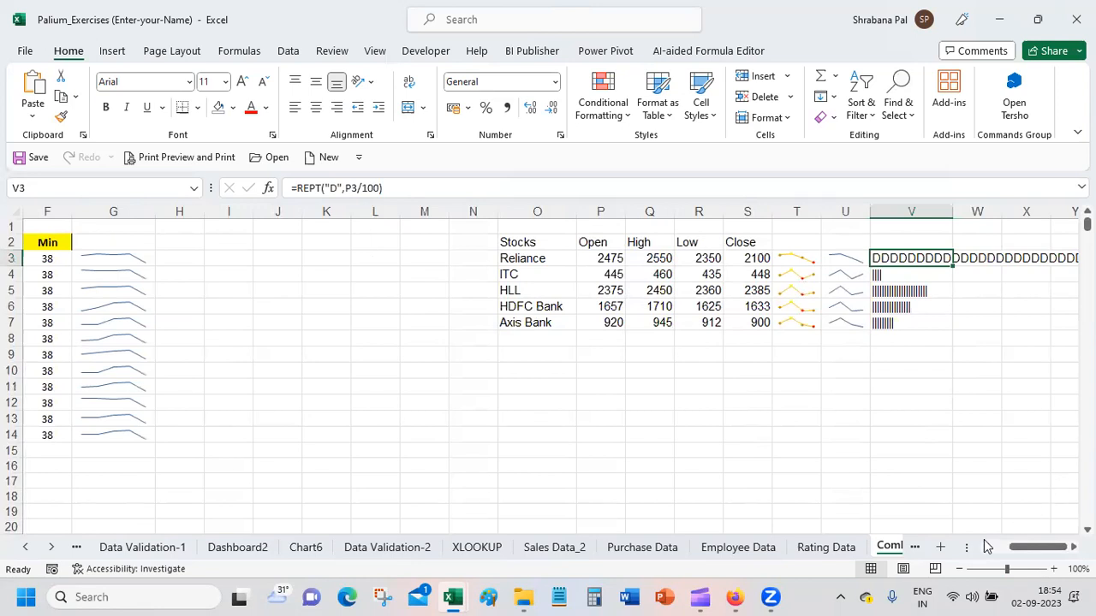
Step: Try widening column V, and undo both the resize and the change of V3's repeated text to "D"
{"action": "left_click", "coordinate": [999, 570]}
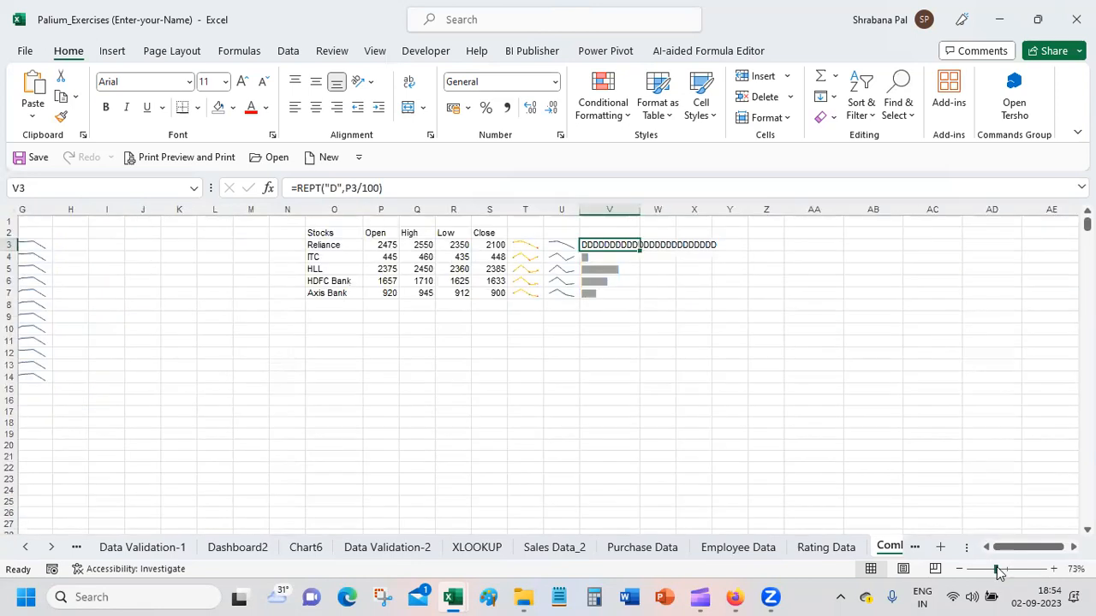
{"action": "scroll", "coordinate": [642, 214], "scroll_direction": "left", "scroll_amount": 3}
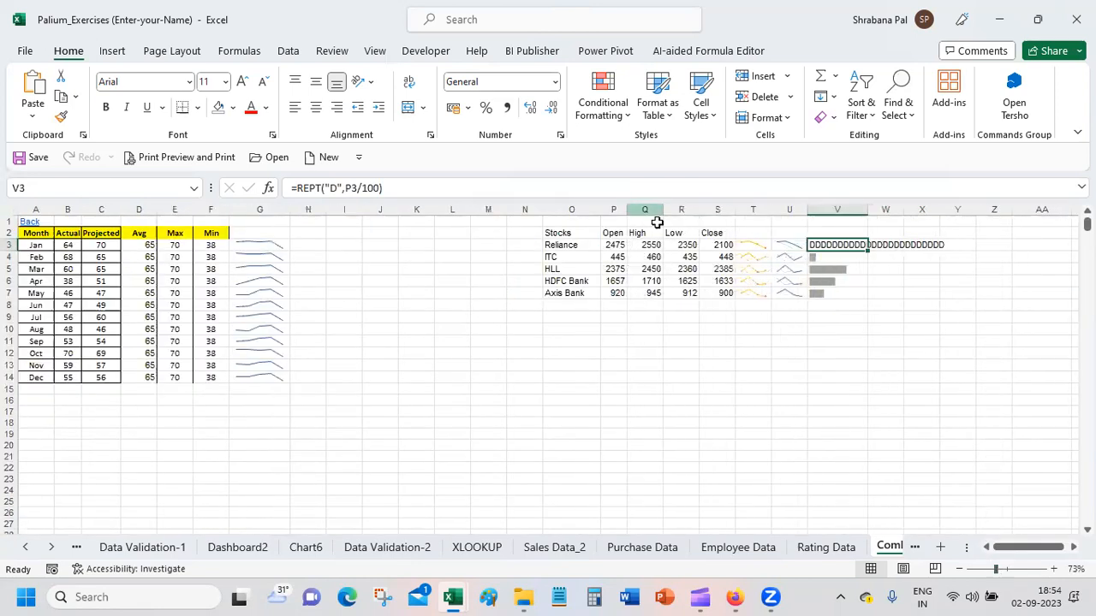
{"action": "left_click", "coordinate": [861, 351]}
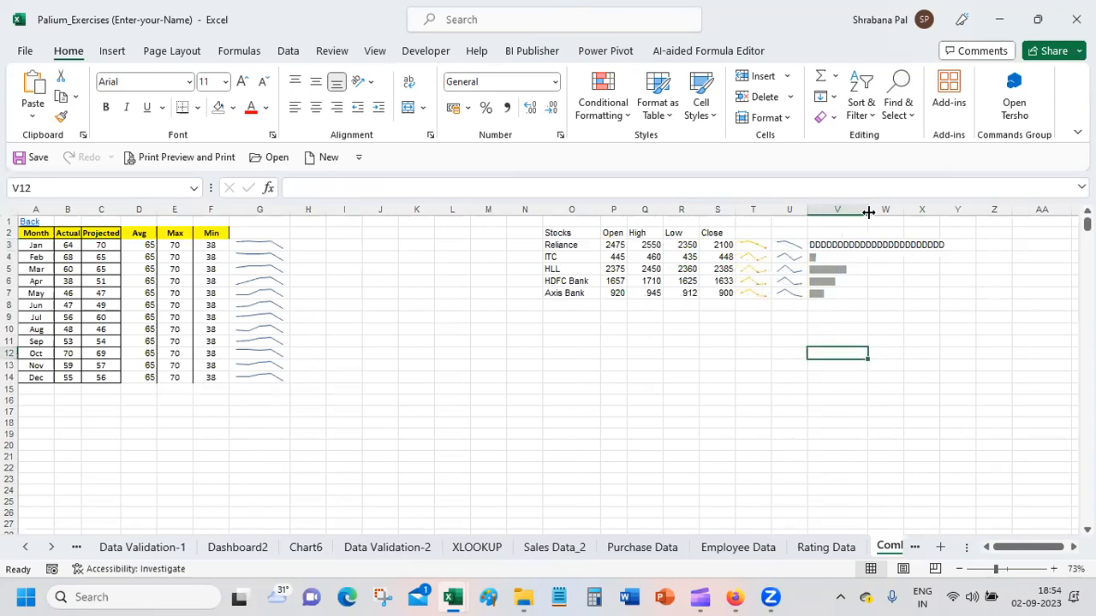
{"action": "left_click_drag", "start_coordinate": [868, 212], "coordinate": [963, 212]}
{"action": "key", "text": "ctrl+z"}
{"action": "scroll", "coordinate": [901, 269], "scroll_direction": "up", "scroll_amount": 3}
{"action": "key", "text": "ctrl+z"}
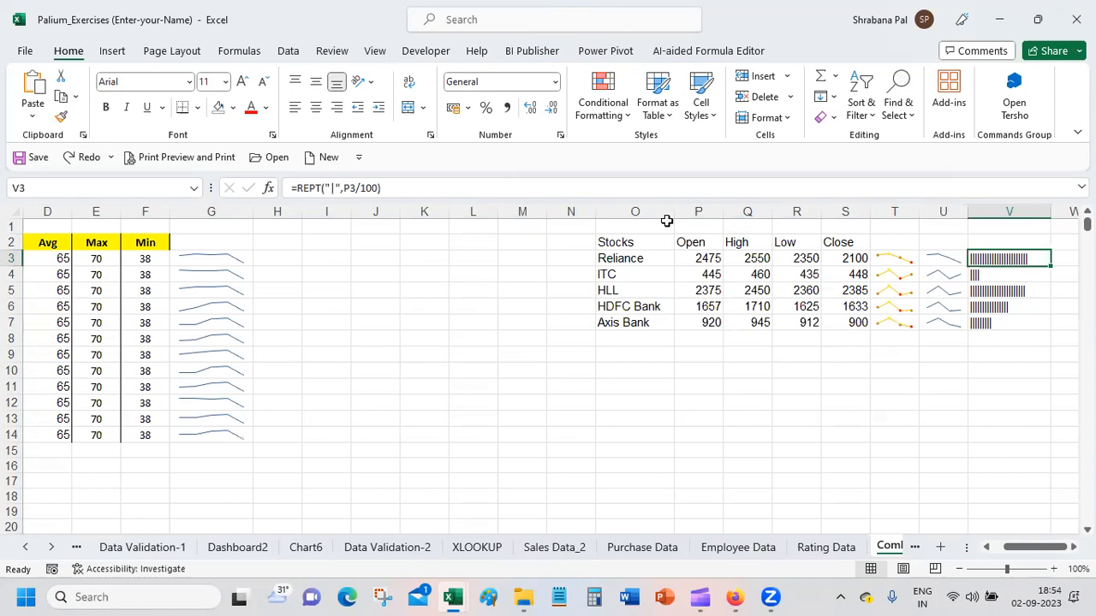
Step: Review the arguments of the REPT function in V3 and leave them as they are
{"action": "left_click", "coordinate": [271, 185]}
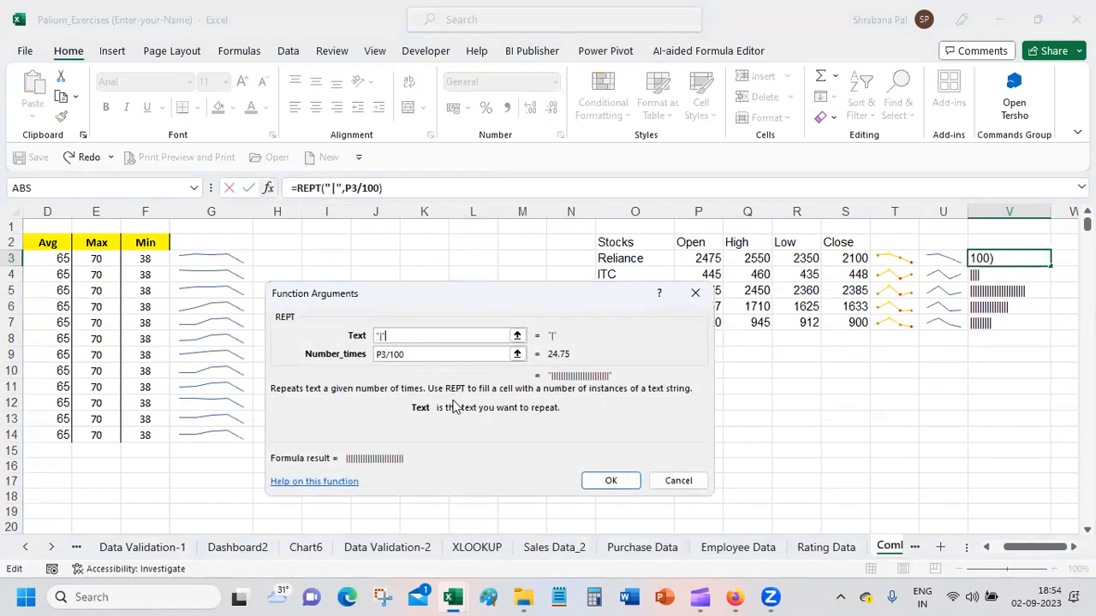
{"action": "left_click", "coordinate": [679, 480]}
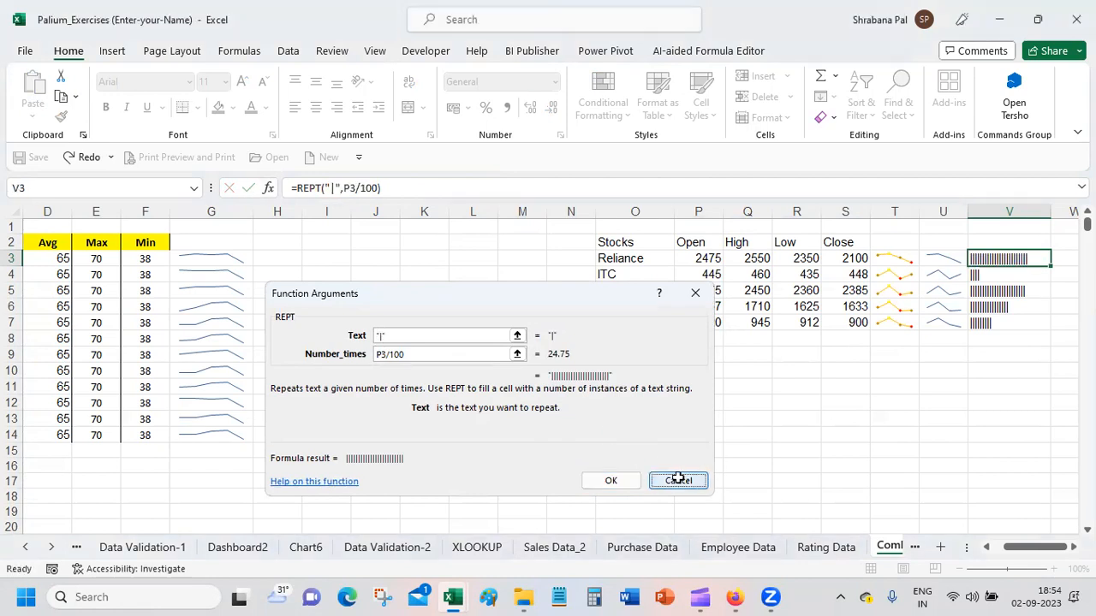
{"action": "left_click", "coordinate": [942, 416]}
Step: Apply the UPC/EAN font to the REPT bars in V3:V7
{"action": "left_click_drag", "start_coordinate": [1009, 253], "coordinate": [1007, 319]}
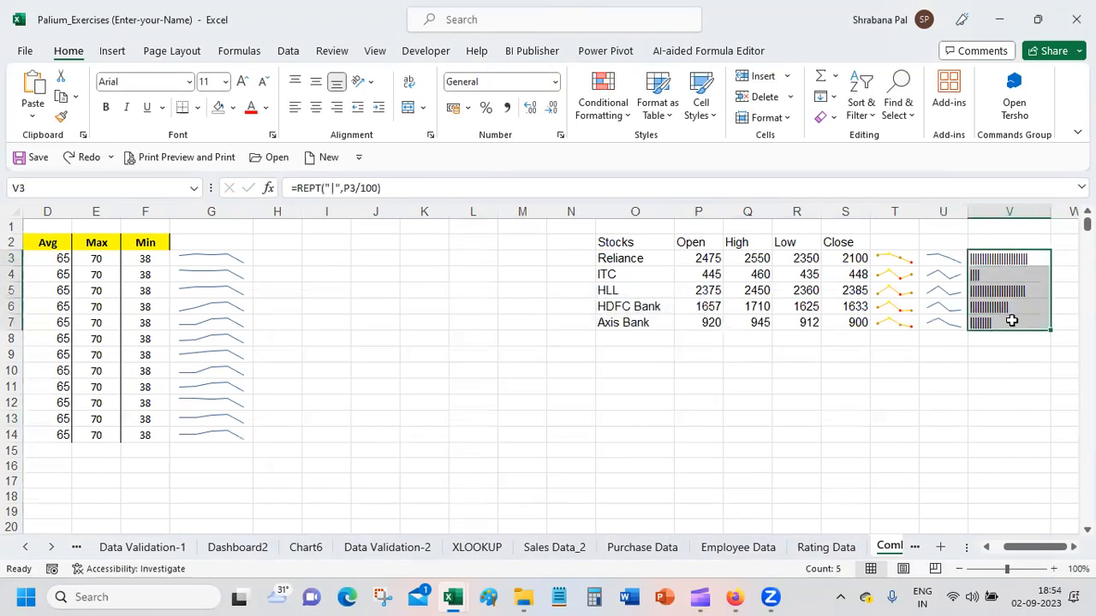
{"action": "left_click", "coordinate": [190, 82]}
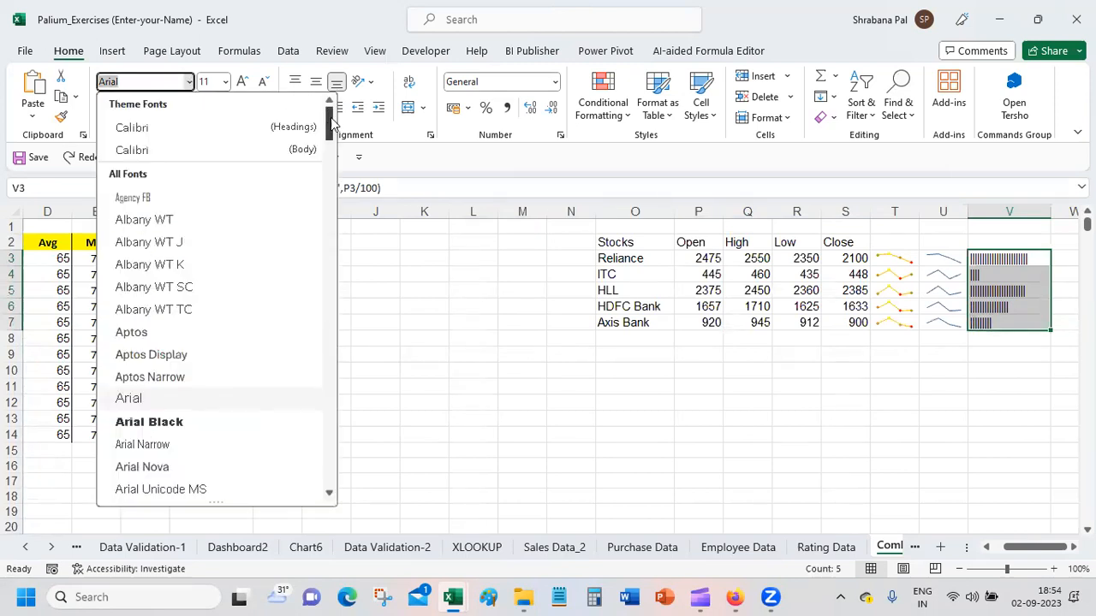
{"action": "scroll", "coordinate": [324, 343], "scroll_direction": "down", "scroll_amount": 10}
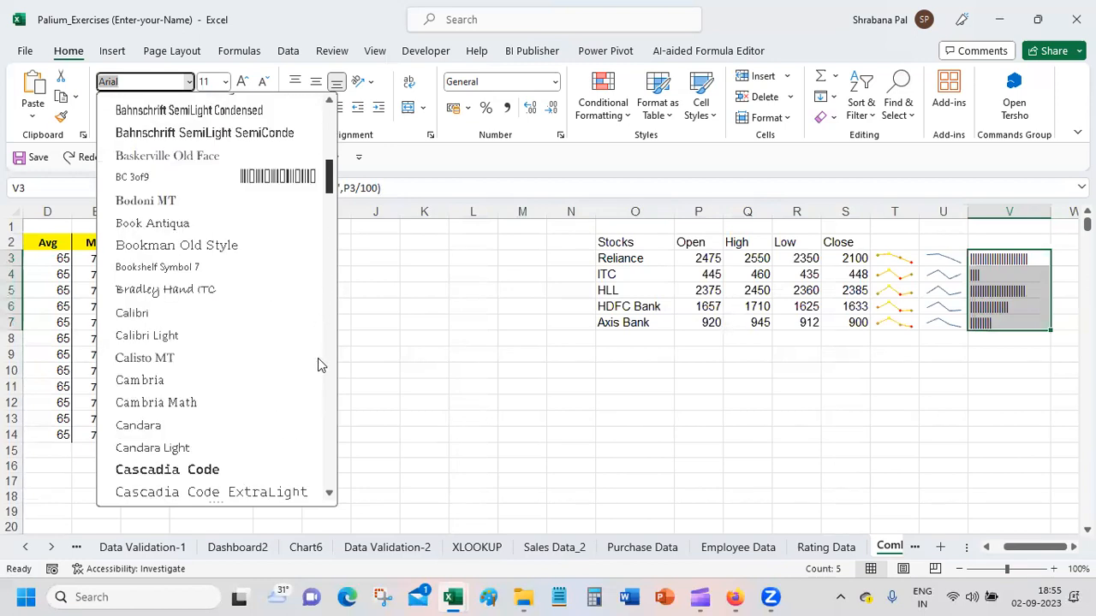
{"action": "left_click_drag", "start_coordinate": [339, 379], "coordinate": [335, 463]}
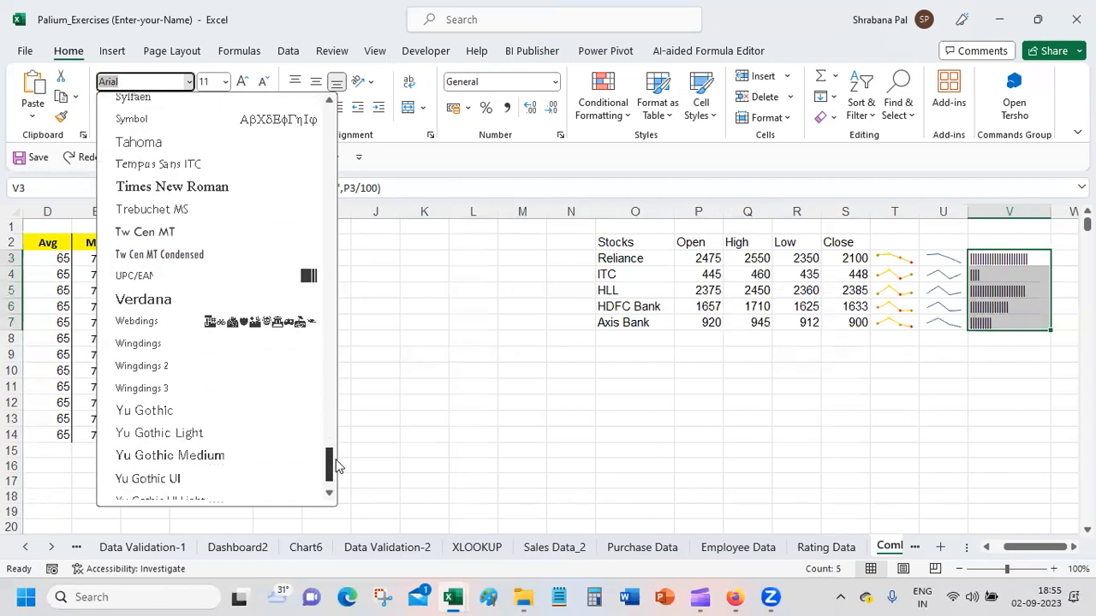
{"action": "scroll", "coordinate": [335, 465], "scroll_direction": "down", "scroll_amount": 1}
{"action": "left_click", "coordinate": [271, 255]}
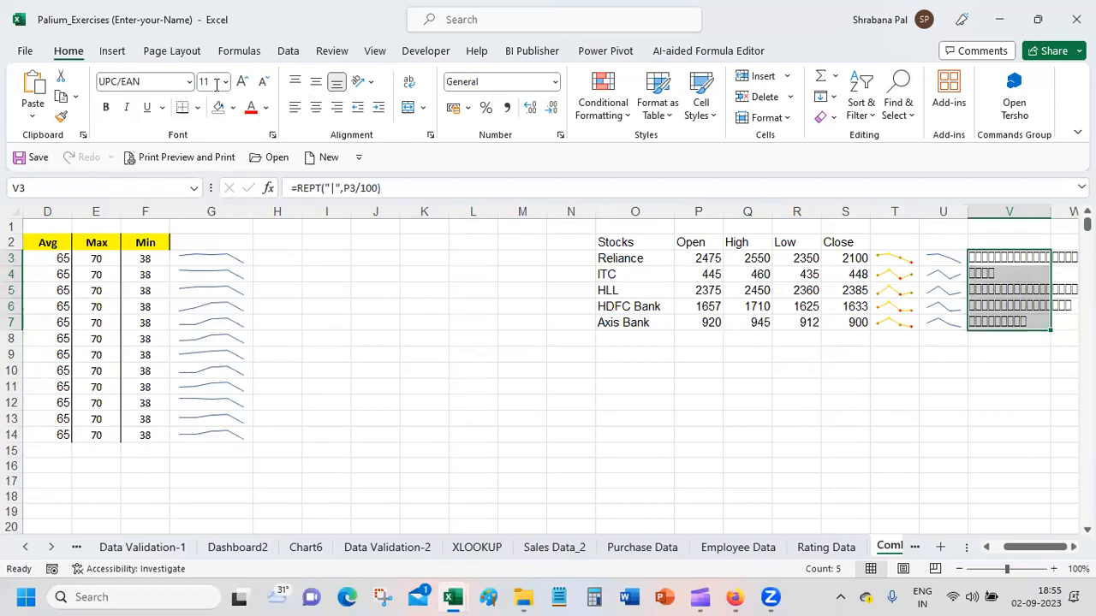
Step: Change the font of the REPT bars in V3:V7 to Code 128
{"action": "left_click", "coordinate": [188, 81]}
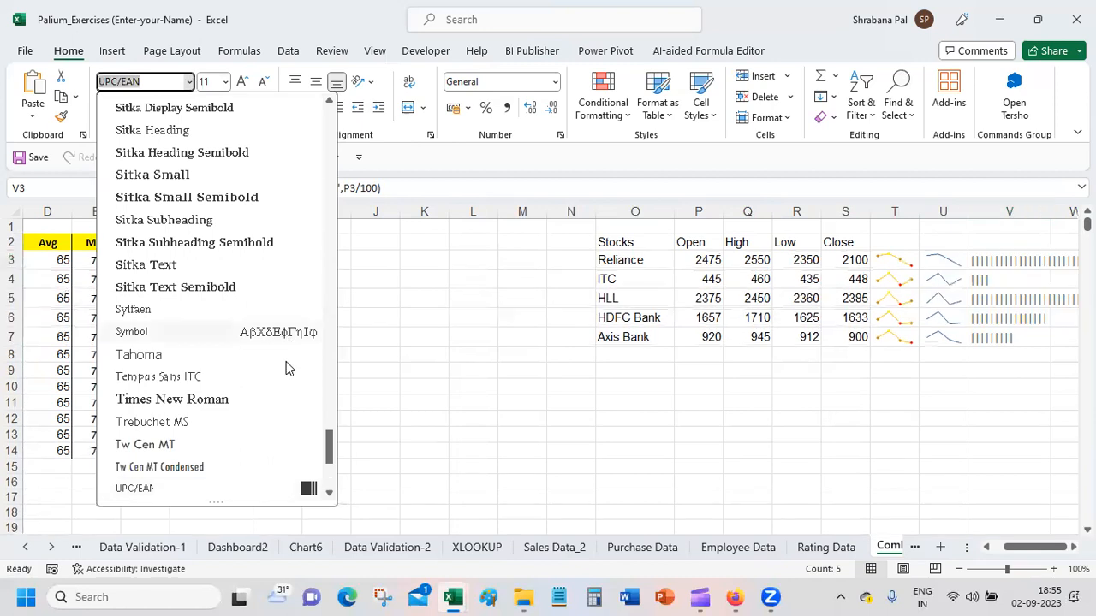
{"action": "left_click_drag", "start_coordinate": [332, 445], "coordinate": [357, 226]}
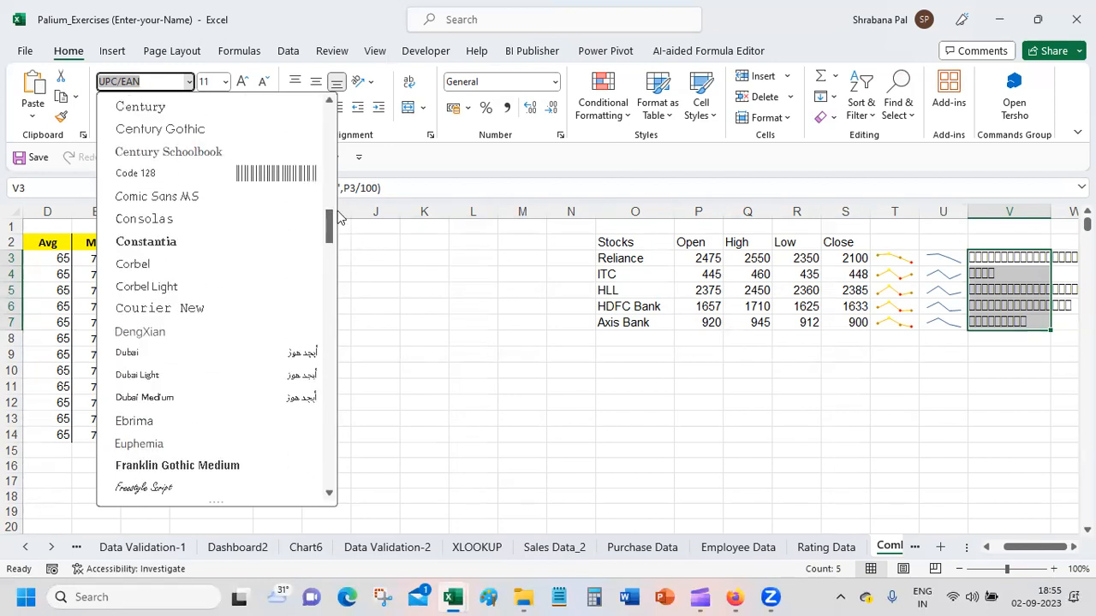
{"action": "left_click", "coordinate": [240, 177]}
{"action": "left_click", "coordinate": [880, 395]}
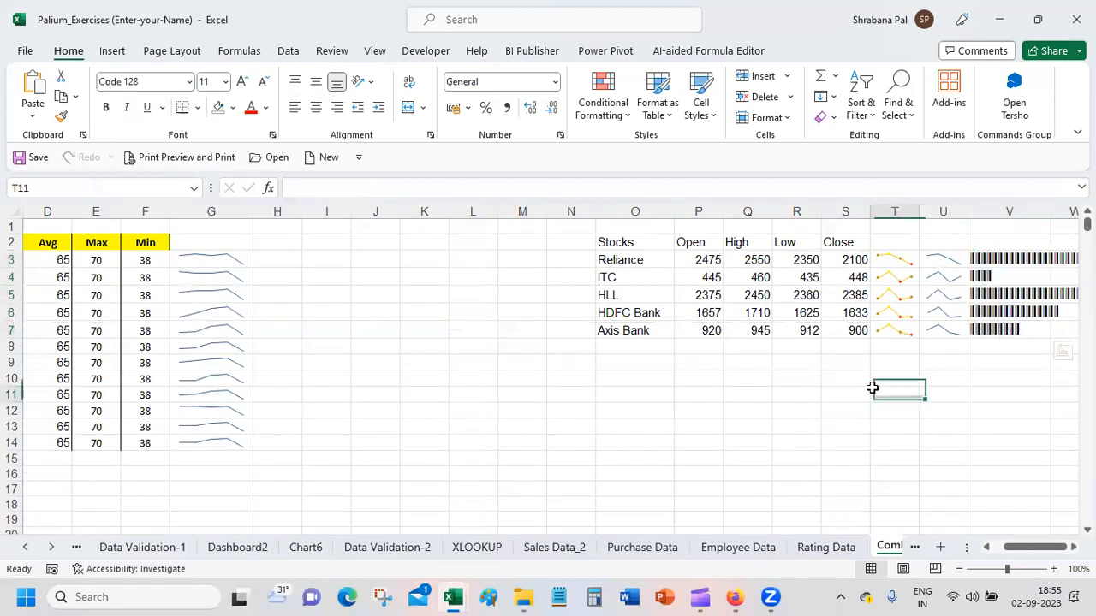
Step: Autofit column V to the barcode-style REPT bars
{"action": "scroll", "coordinate": [548, 377], "scroll_direction": "right", "scroll_amount": 1}
{"action": "scroll", "coordinate": [883, 223], "scroll_direction": "right", "scroll_amount": 3}
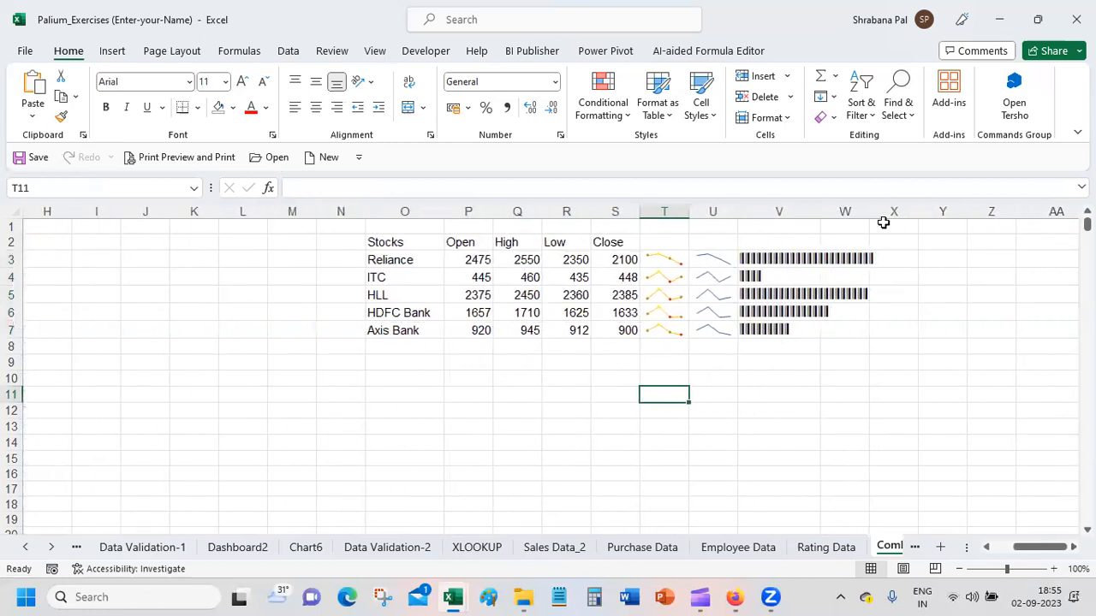
{"action": "double_click", "coordinate": [820, 212]}
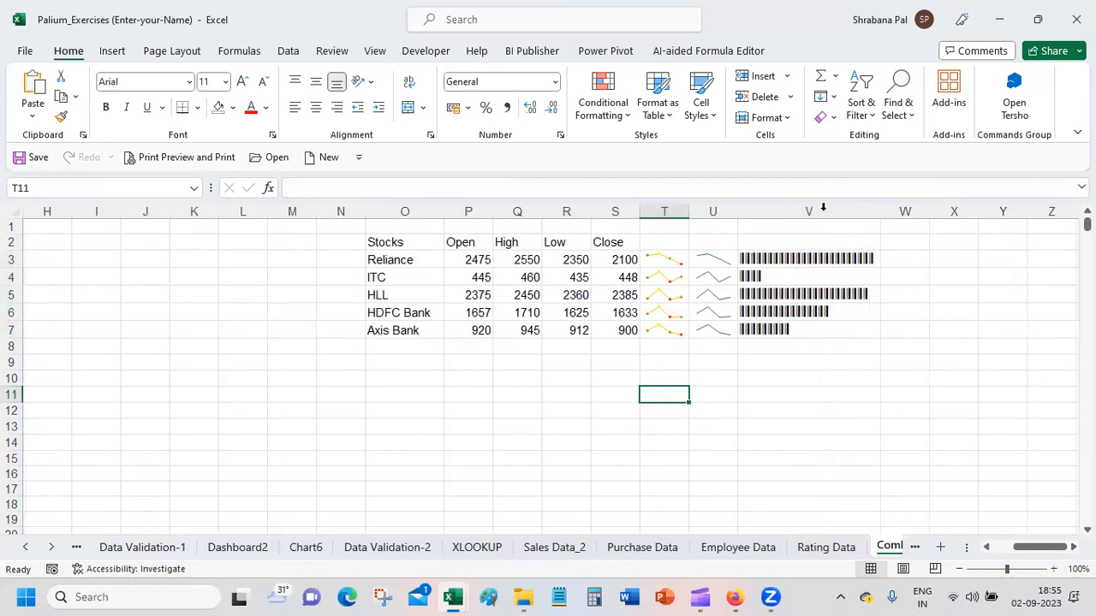
{"action": "left_click", "coordinate": [845, 394]}
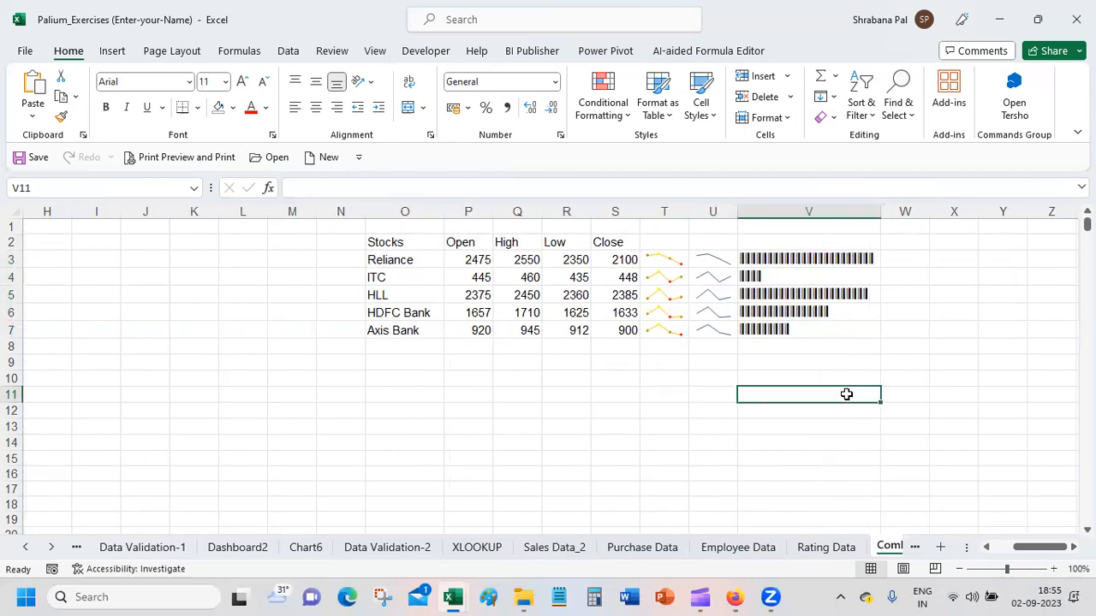
Step: Set Reliance's Open price in P3 to 2875
{"action": "left_click", "coordinate": [469, 260]}
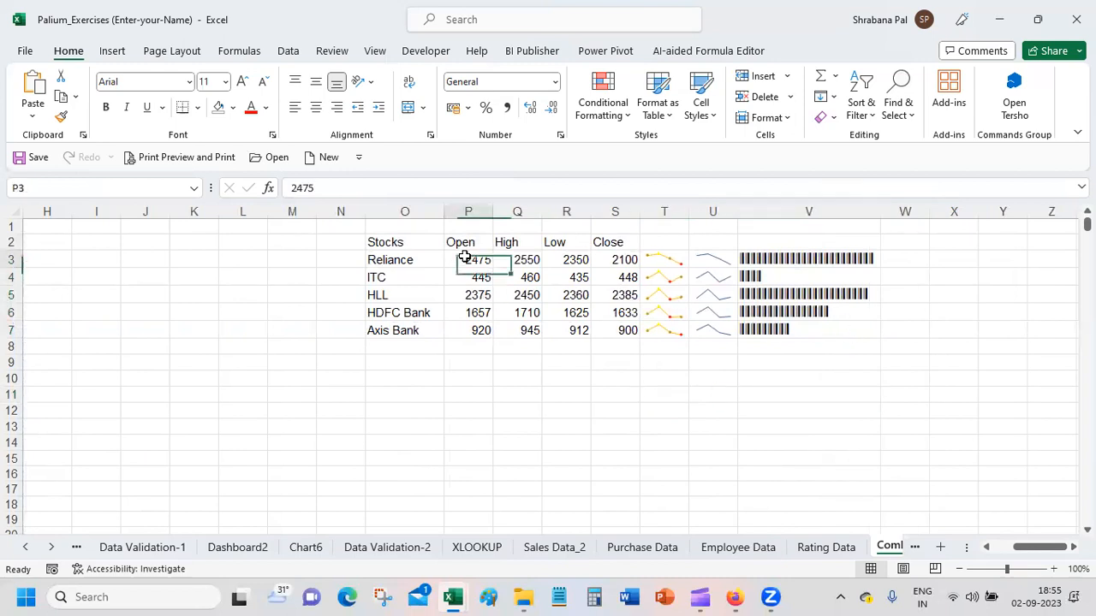
{"action": "left_click", "coordinate": [302, 188]}
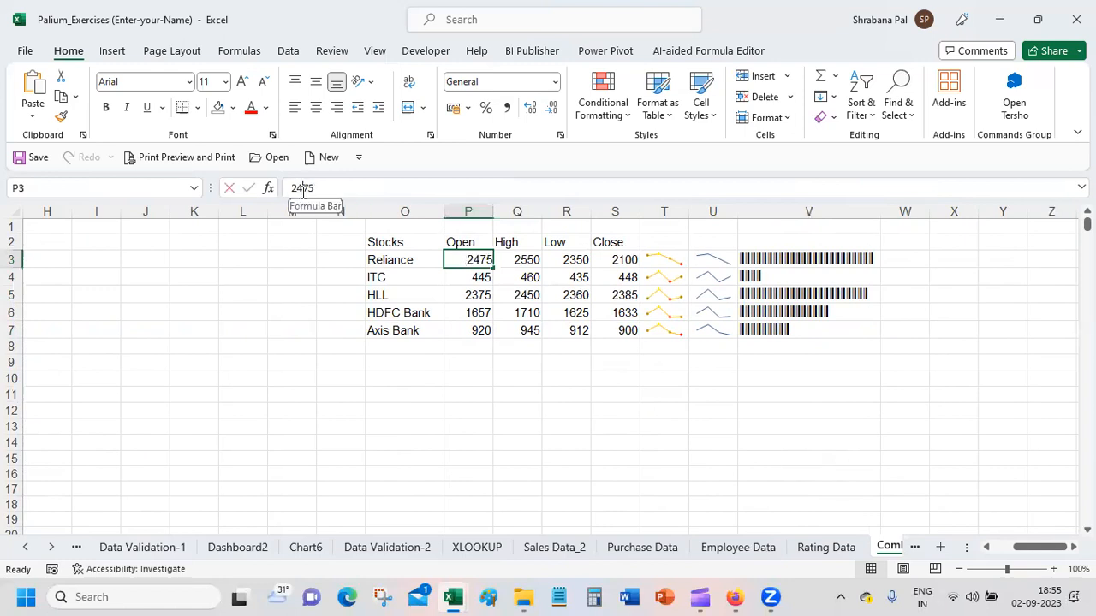
{"action": "key", "text": "BackSpace"}
{"action": "type", "text": "8"}
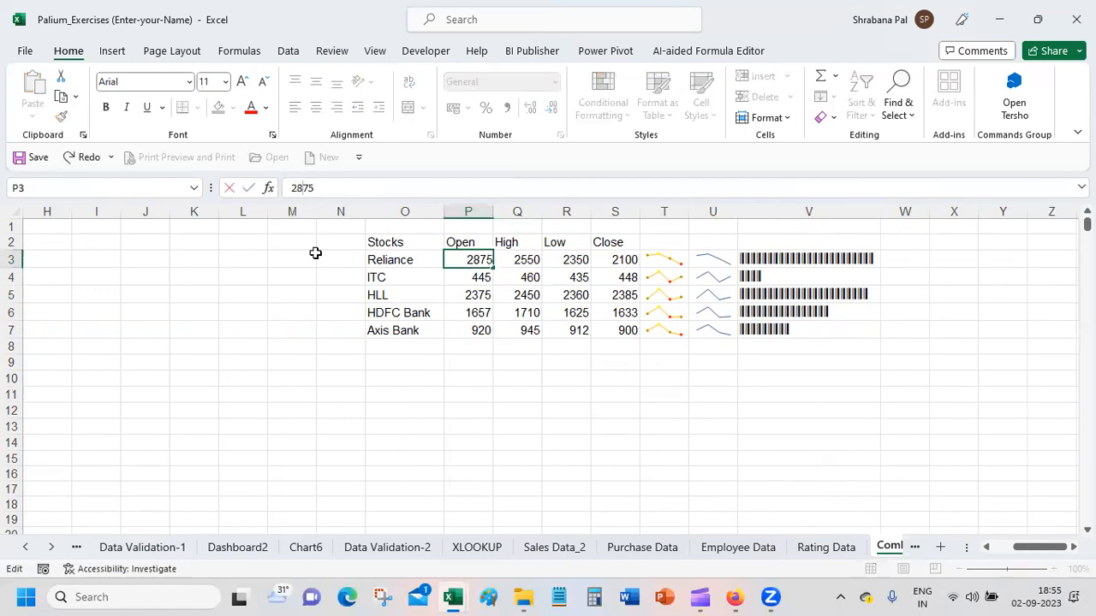
{"action": "key", "text": "Return"}
Step: Set HLL's Open price in P5 to 2075
{"action": "left_click", "coordinate": [473, 296]}
{"action": "left_click", "coordinate": [294, 188]}
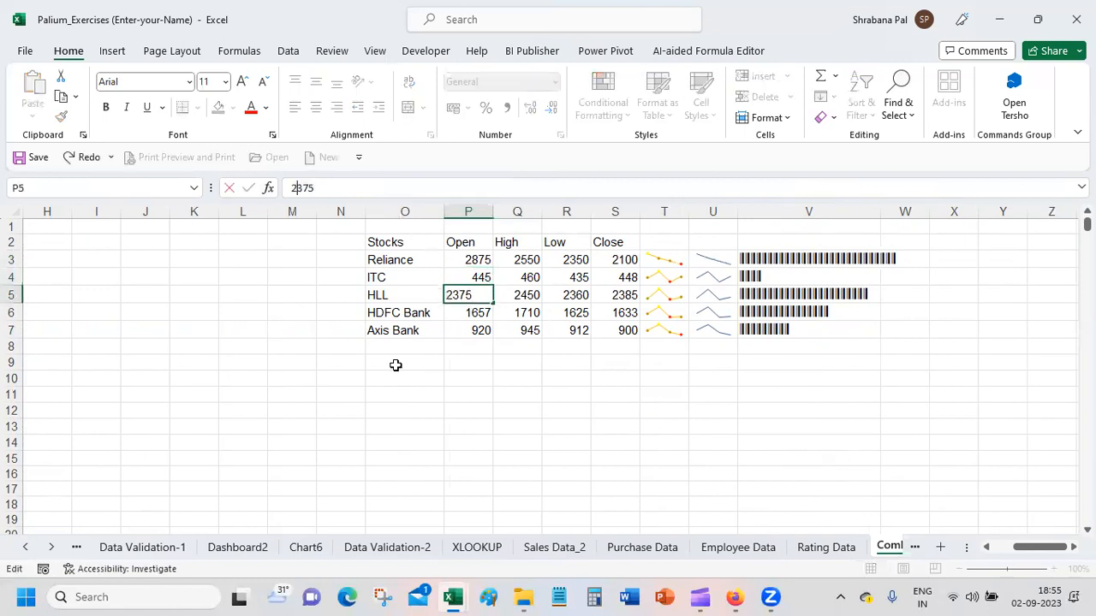
{"action": "key", "text": "Delete"}
{"action": "type", "text": "0"}
{"action": "key", "text": "Return"}
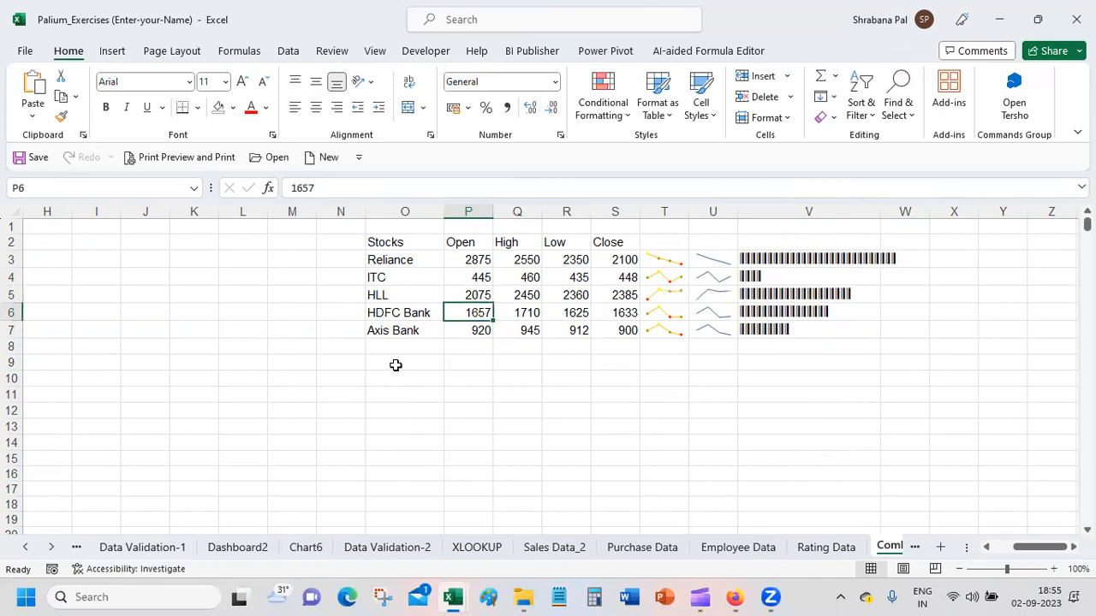
Step: Set HDFC Bank's Open price in P6 to 1457
{"action": "left_click", "coordinate": [308, 188]}
{"action": "key", "text": "Left"}
{"action": "key", "text": "BackSpace"}
{"action": "type", "text": "4"}
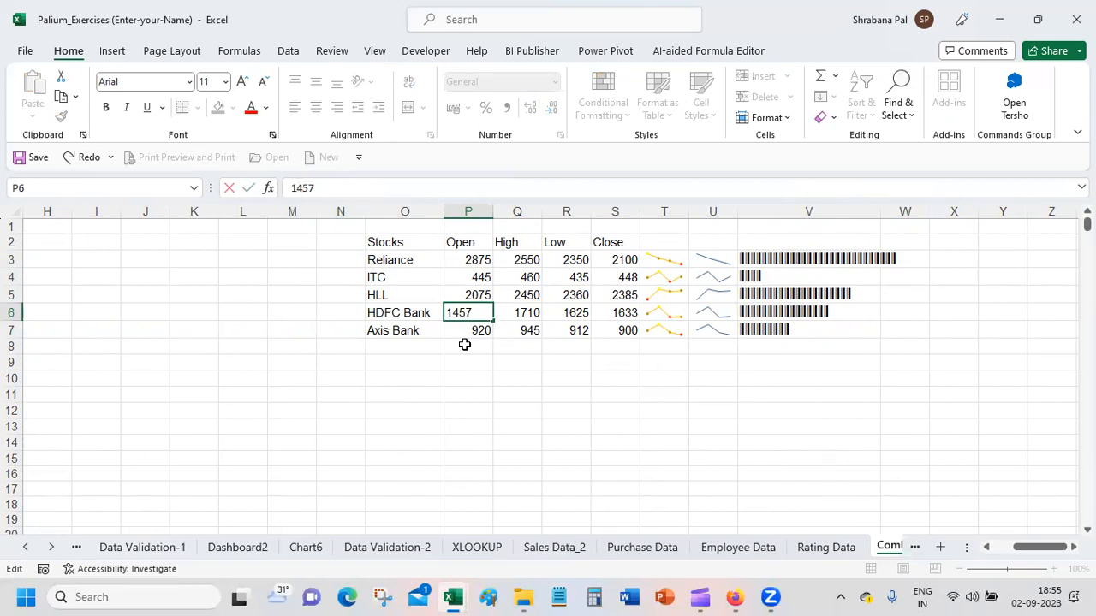
{"action": "key", "text": "Return"}
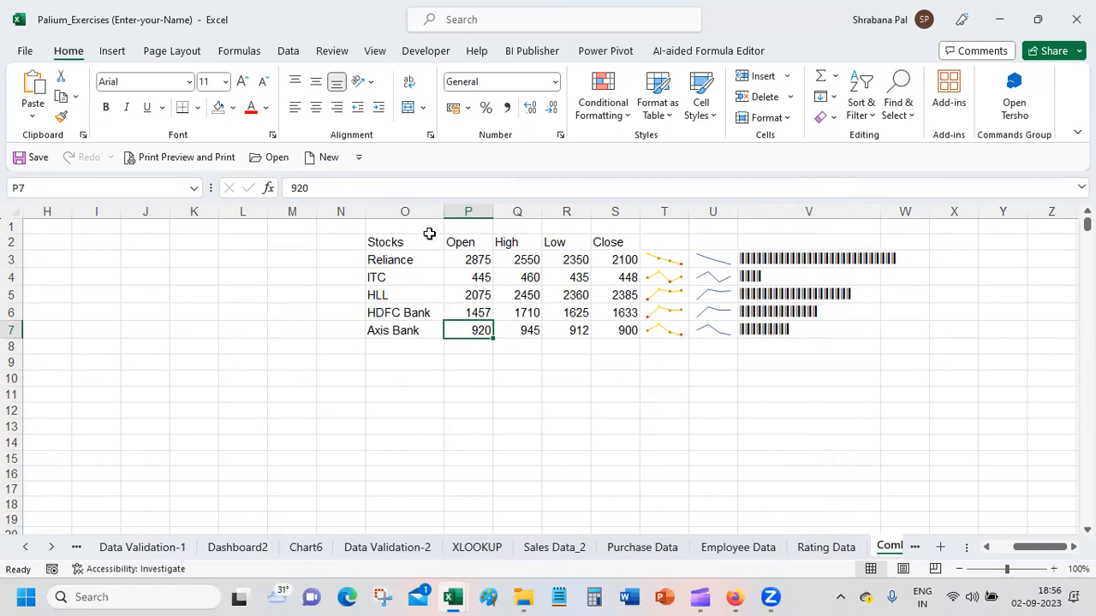
Step: Preview other fonts on the REPT bars in V3:V7 without applying any
{"action": "left_click", "coordinate": [808, 408]}
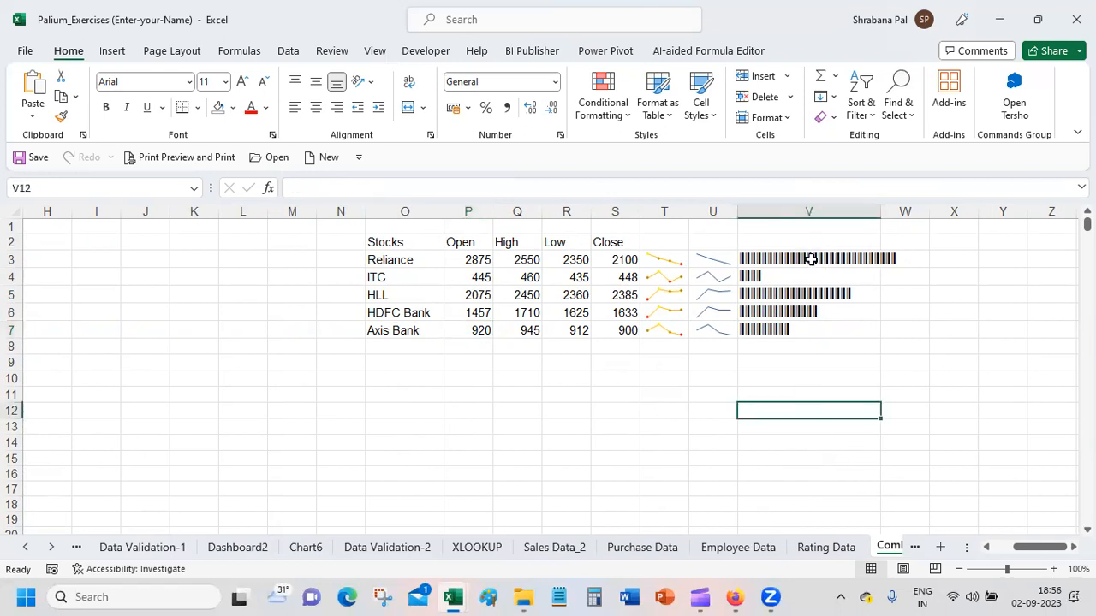
{"action": "left_click", "coordinate": [810, 259]}
{"action": "left_click_drag", "start_coordinate": [811, 258], "coordinate": [818, 332]}
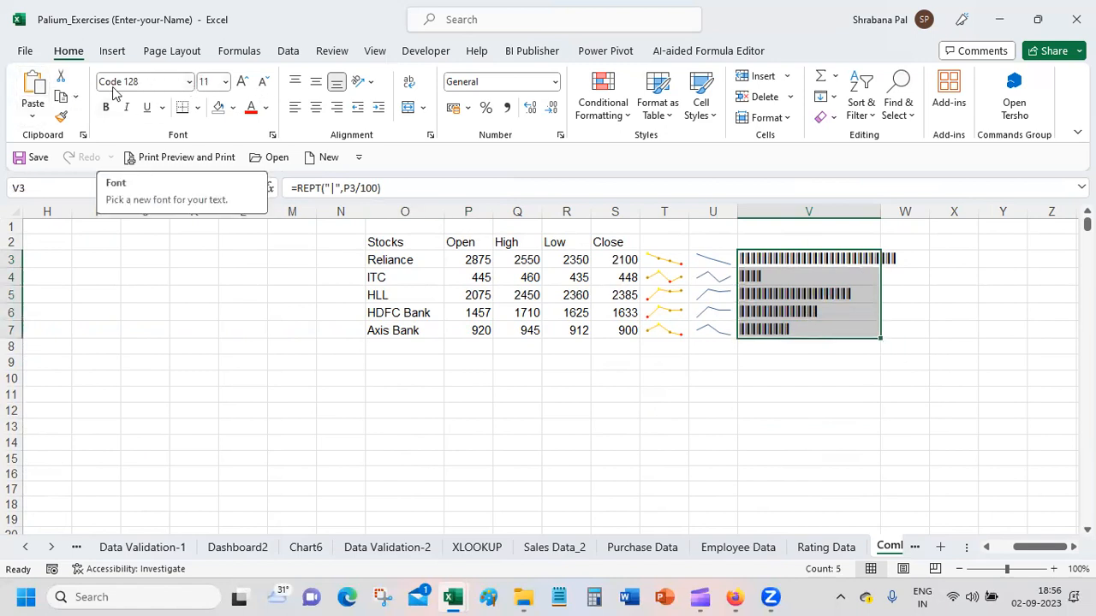
{"action": "left_click", "coordinate": [189, 81]}
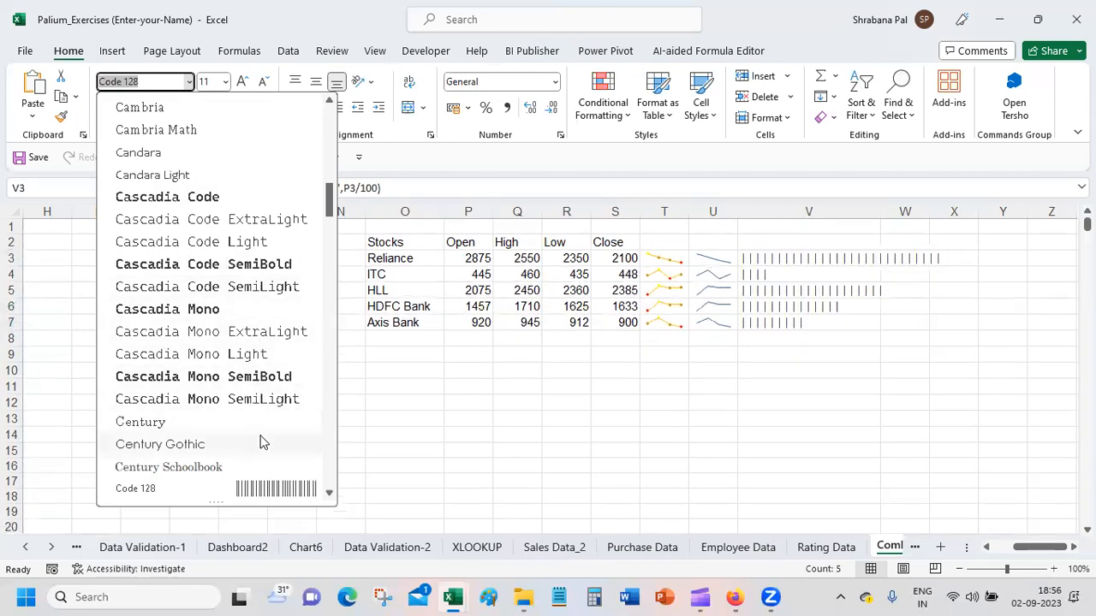
{"action": "left_click_drag", "start_coordinate": [329, 199], "coordinate": [326, 495]}
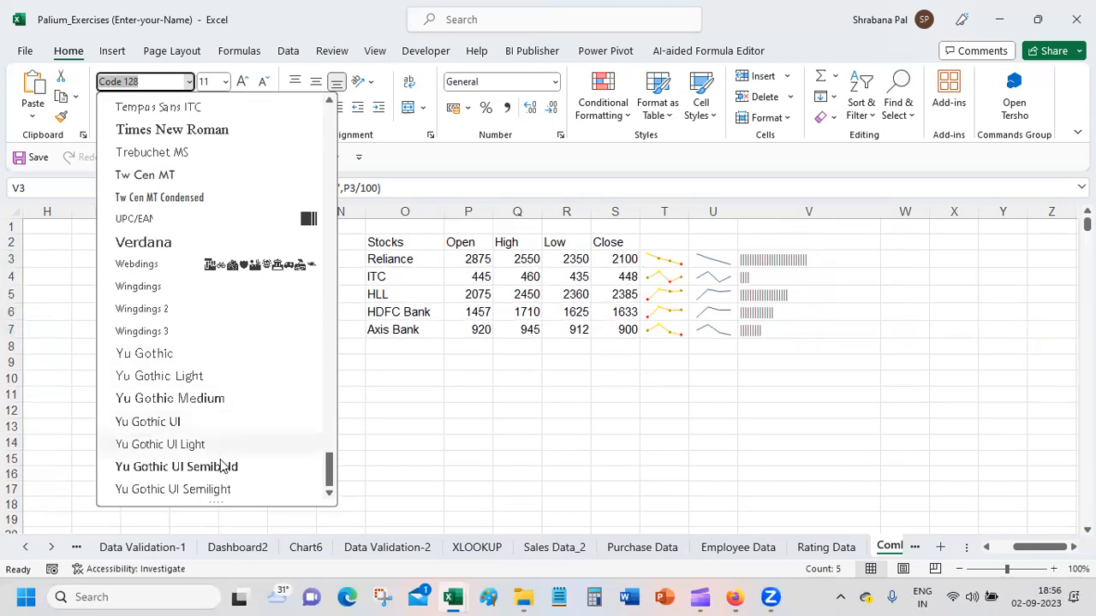
{"action": "key", "text": "Escape"}
{"action": "left_click", "coordinate": [621, 410]}
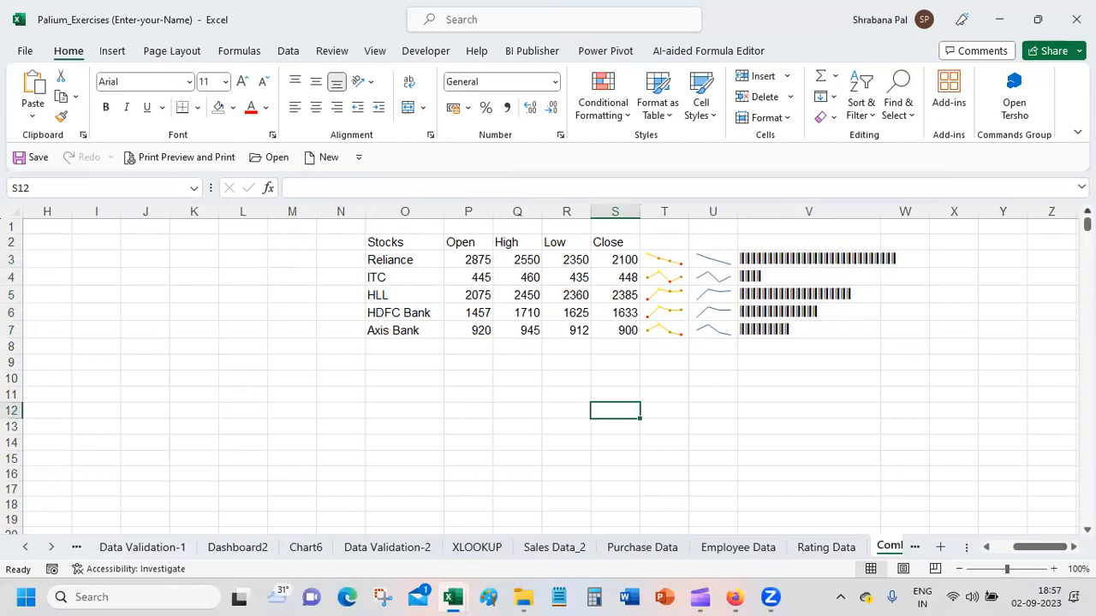
Step: Look at the Chart6 and Rating Data sheets, and return to the Combination Chart-1 sheet
{"action": "left_click", "coordinate": [301, 547]}
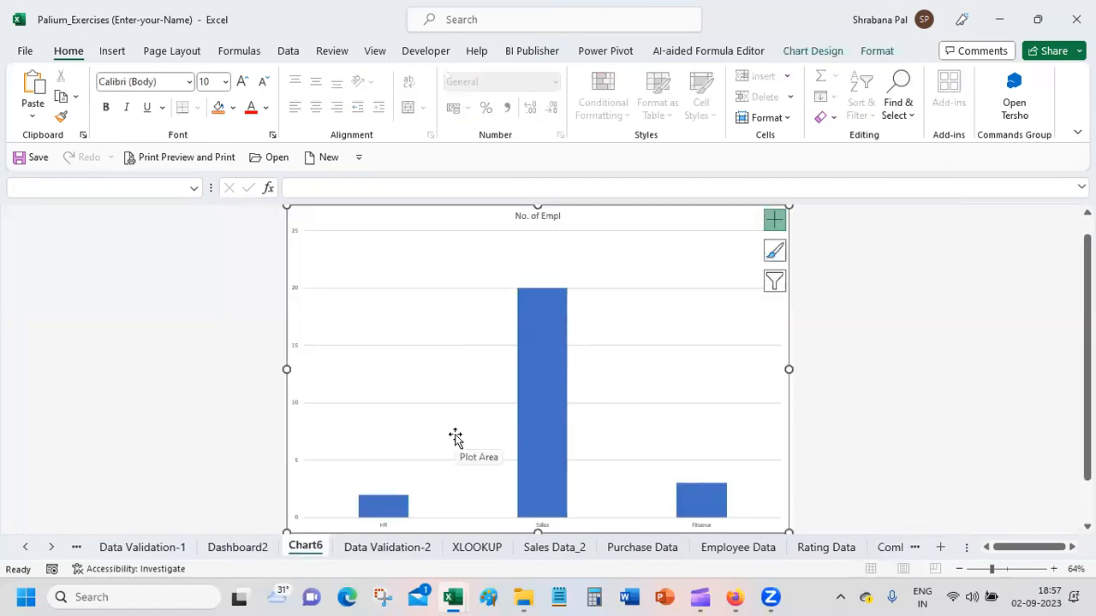
{"action": "left_click", "coordinate": [829, 547]}
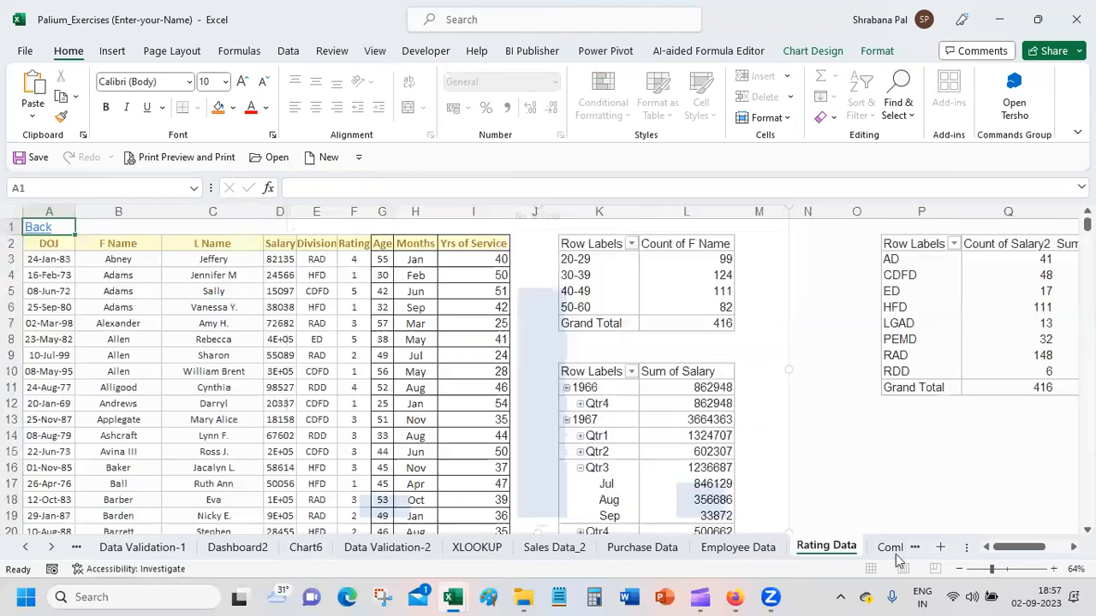
{"action": "left_click", "coordinate": [892, 548]}
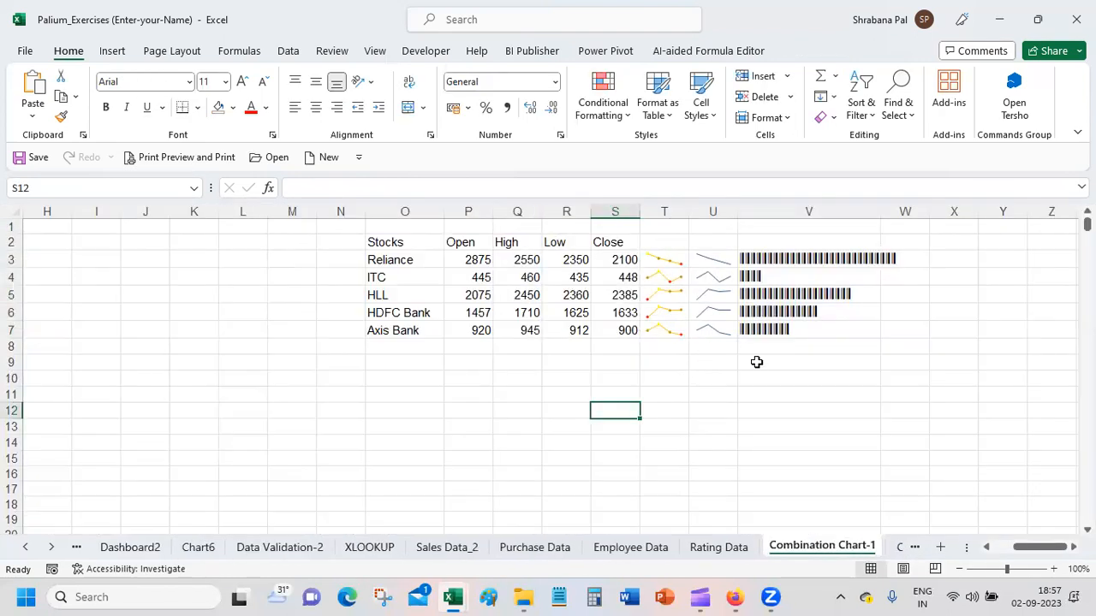
Step: Highlight the stock names, the sparklines in column T and the stock price data O3:S7 in turn
{"action": "left_click_drag", "start_coordinate": [418, 260], "coordinate": [421, 412]}
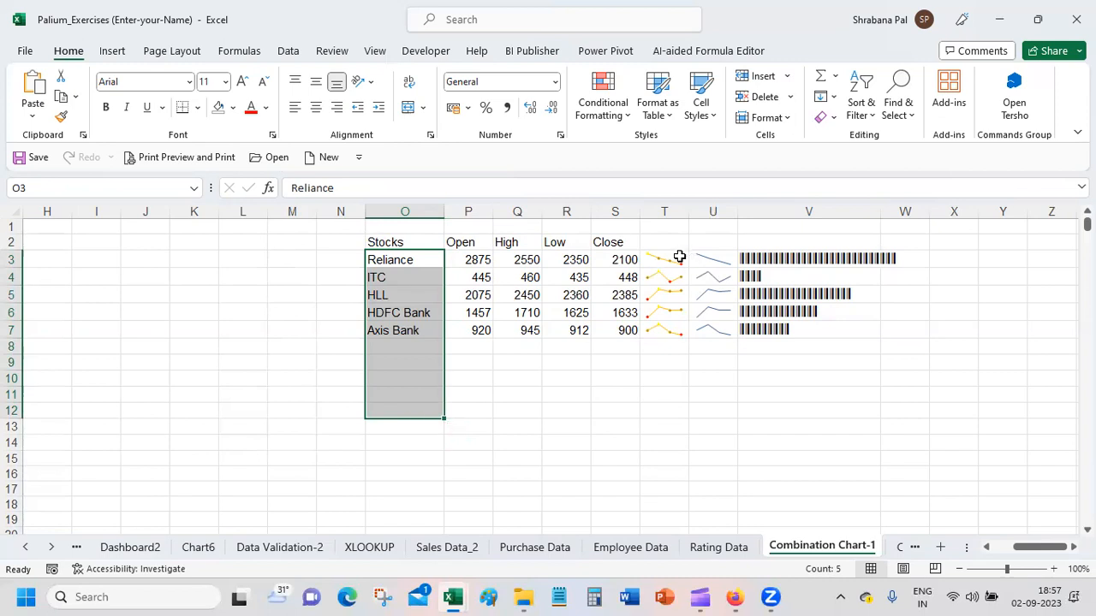
{"action": "left_click_drag", "start_coordinate": [672, 258], "coordinate": [684, 399]}
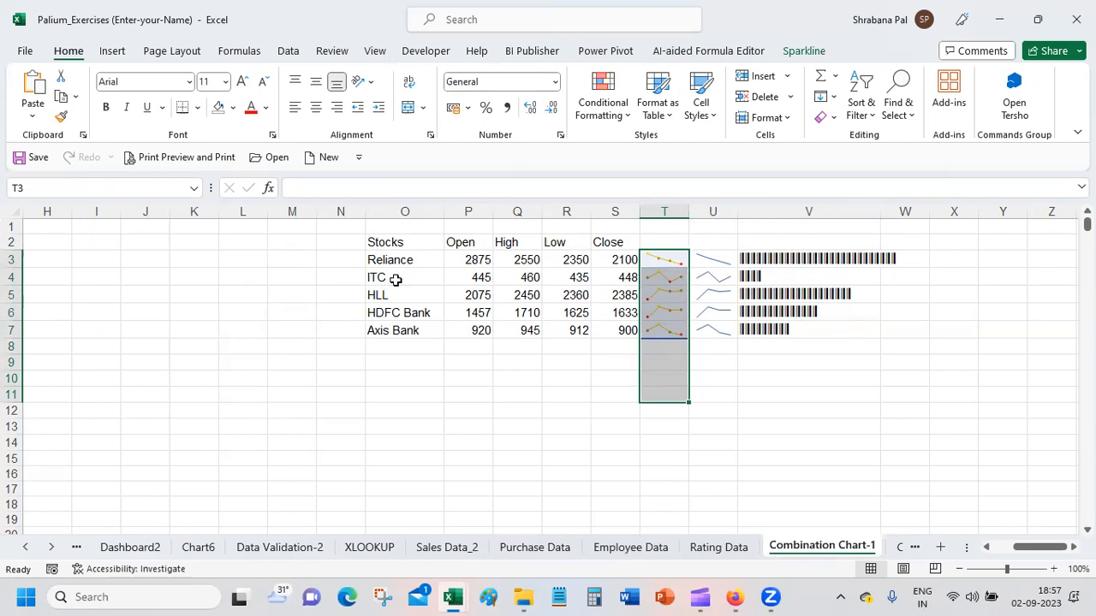
{"action": "left_click_drag", "start_coordinate": [405, 260], "coordinate": [603, 327]}
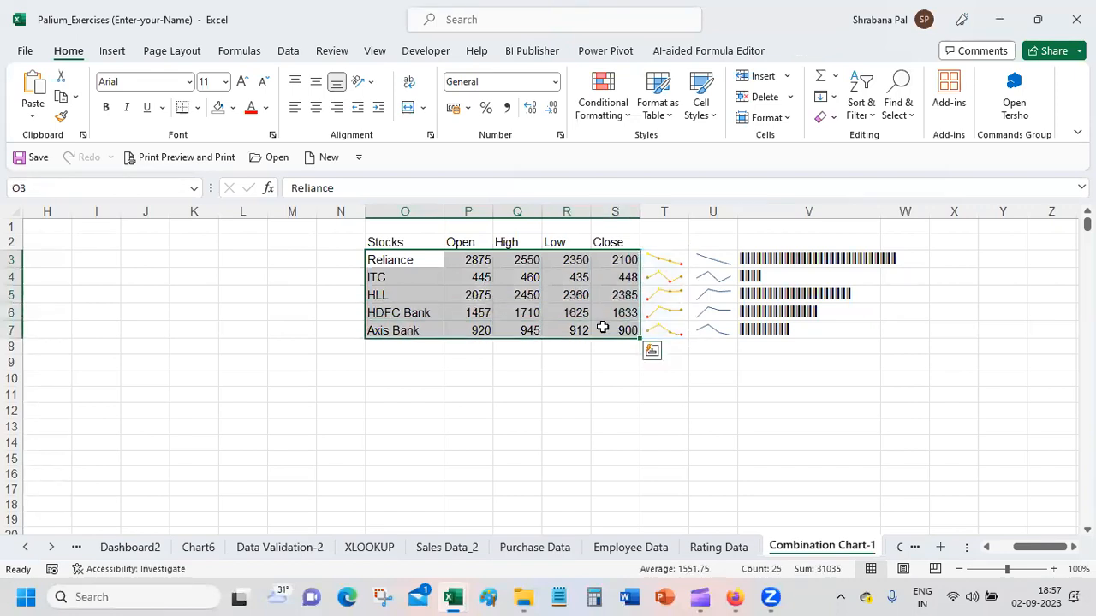
Step: Review the Text and Number_times arguments of the REPT formula in V3 for Reliance
{"action": "left_click", "coordinate": [796, 259]}
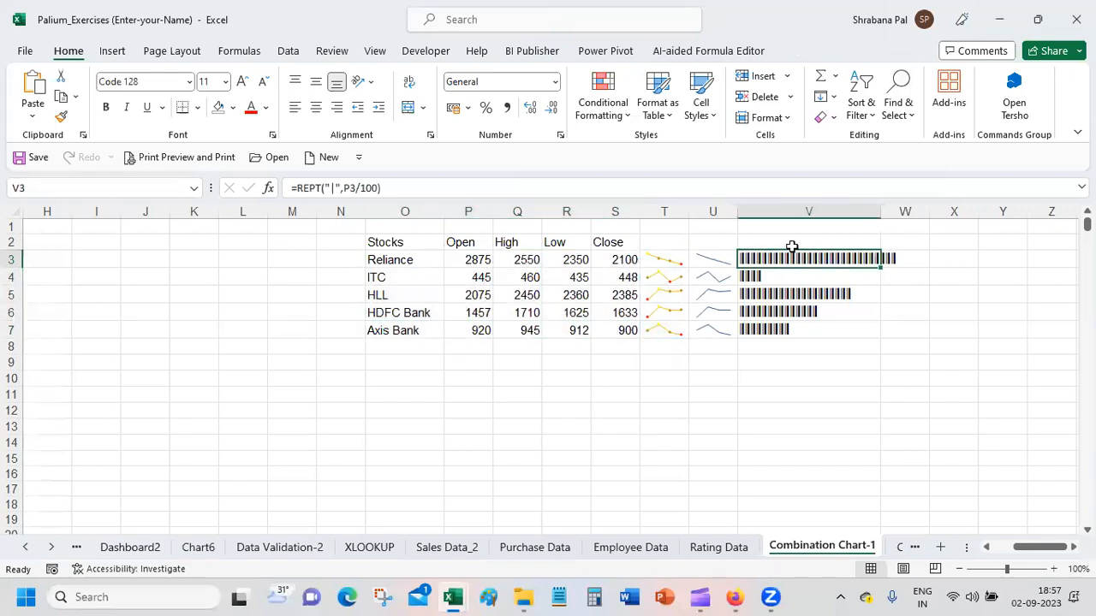
{"action": "left_click", "coordinate": [268, 187]}
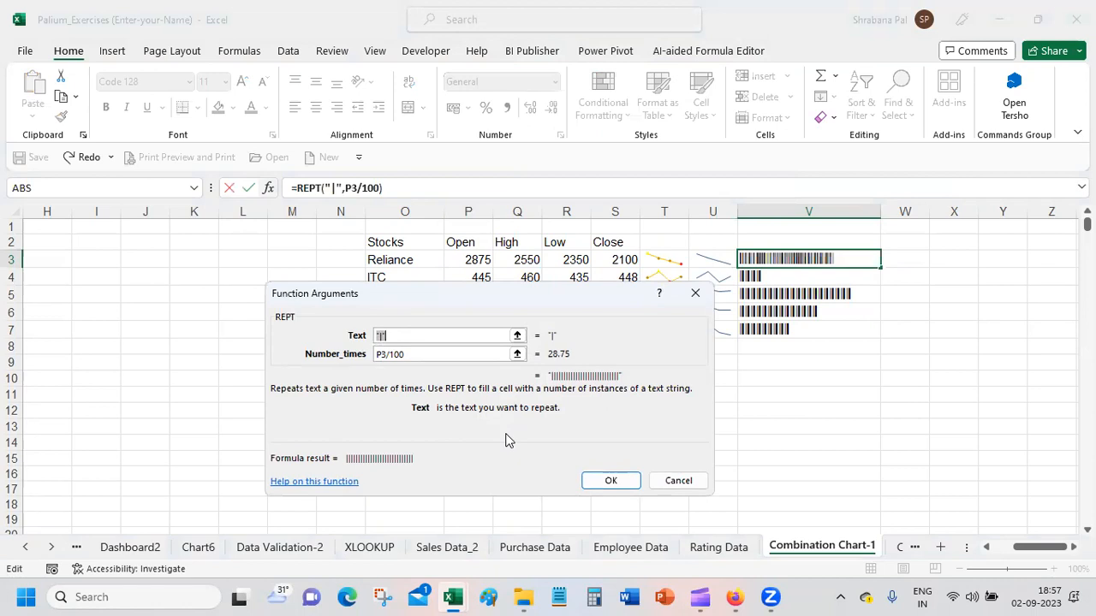
{"action": "left_click", "coordinate": [609, 481]}
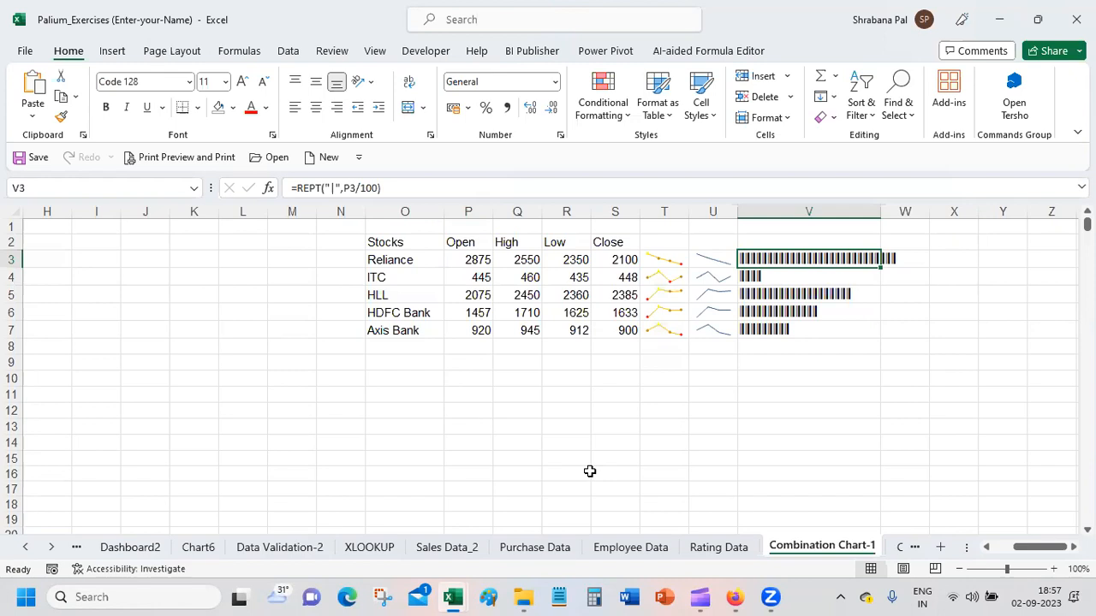
{"action": "left_click", "coordinate": [268, 188]}
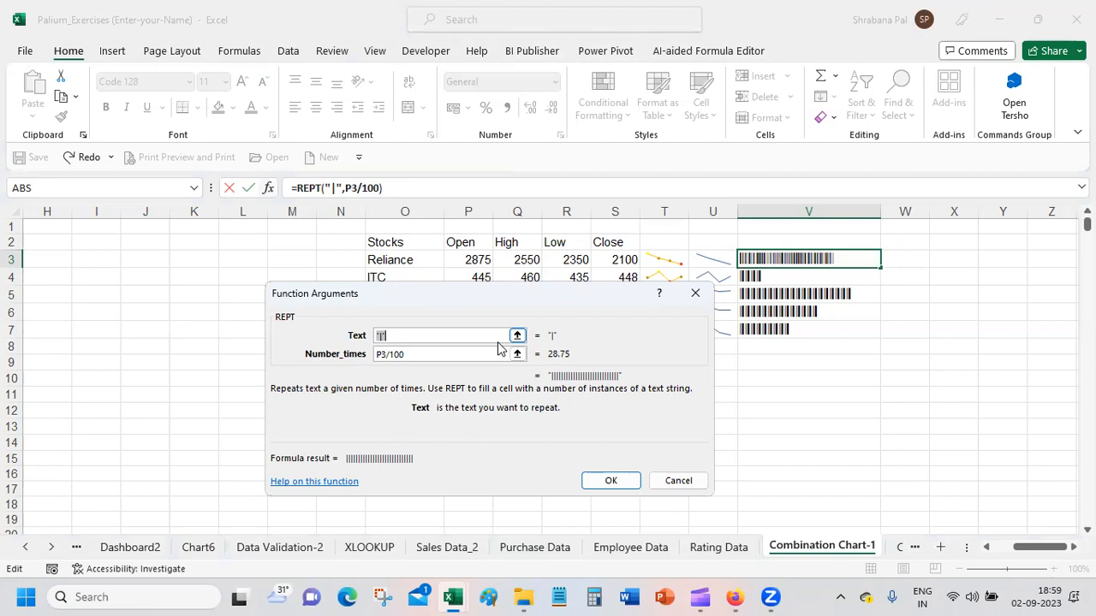
{"action": "left_click", "coordinate": [634, 481]}
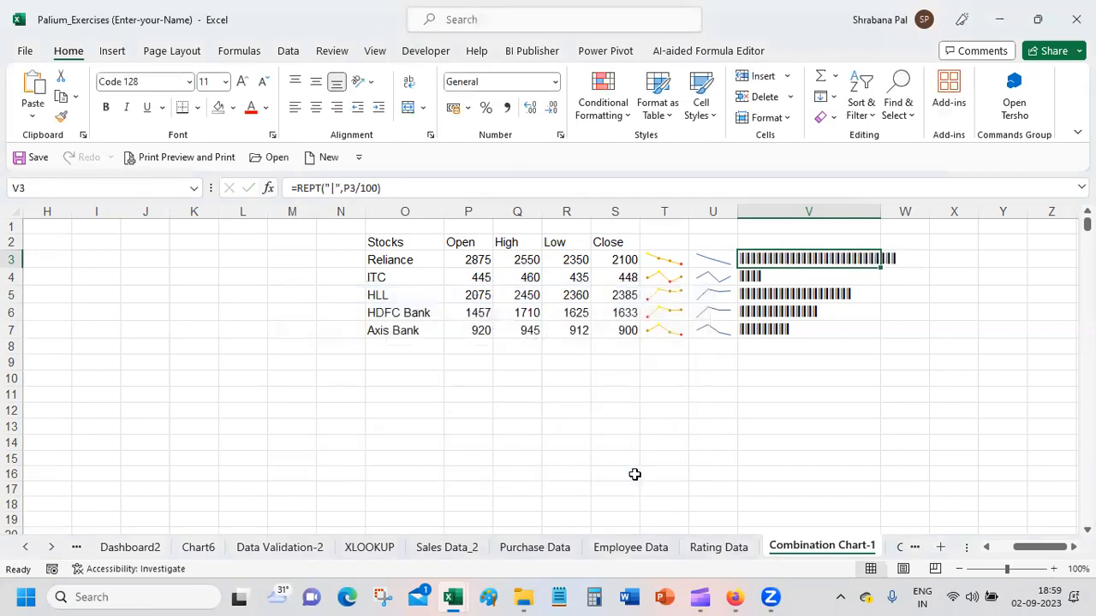
Step: AutoFit the width of column V to the REPT bars
{"action": "left_click", "coordinate": [613, 411]}
{"action": "left_click", "coordinate": [561, 278]}
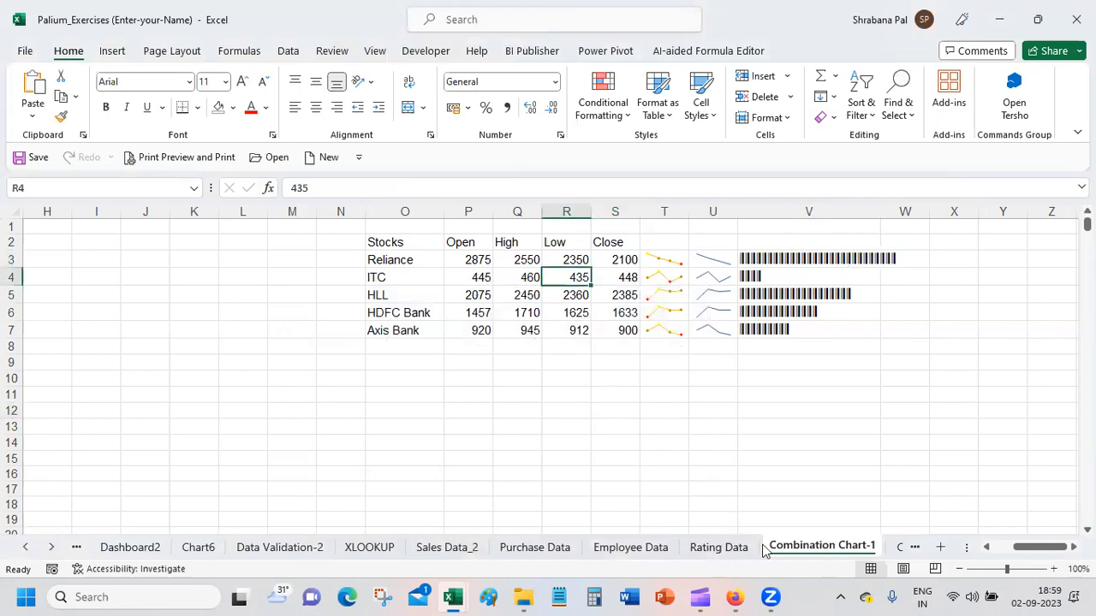
{"action": "left_click", "coordinate": [549, 396]}
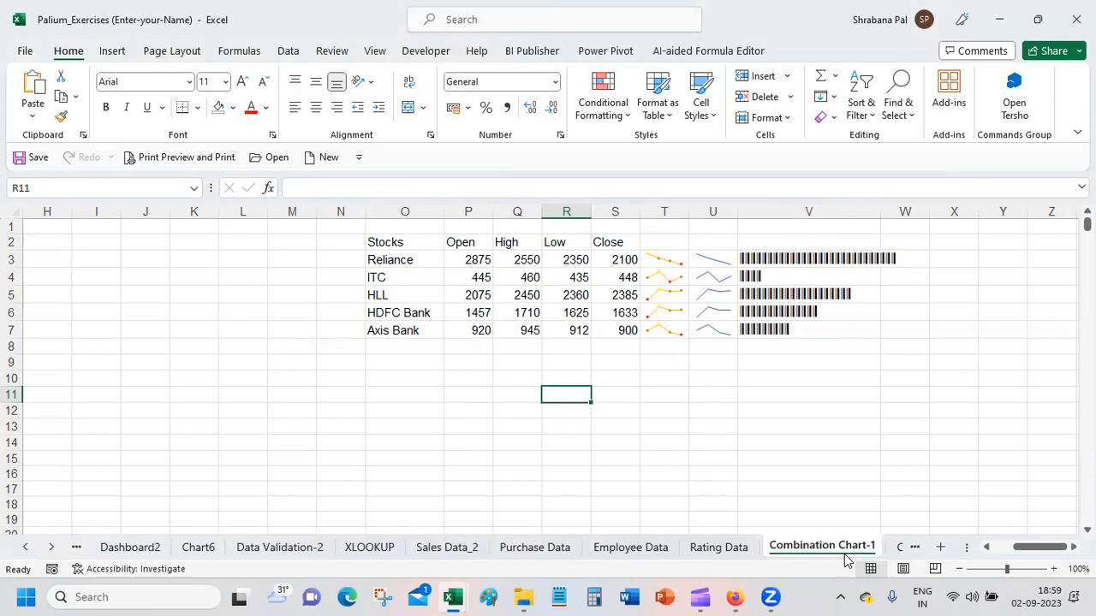
{"action": "double_click", "coordinate": [880, 211]}
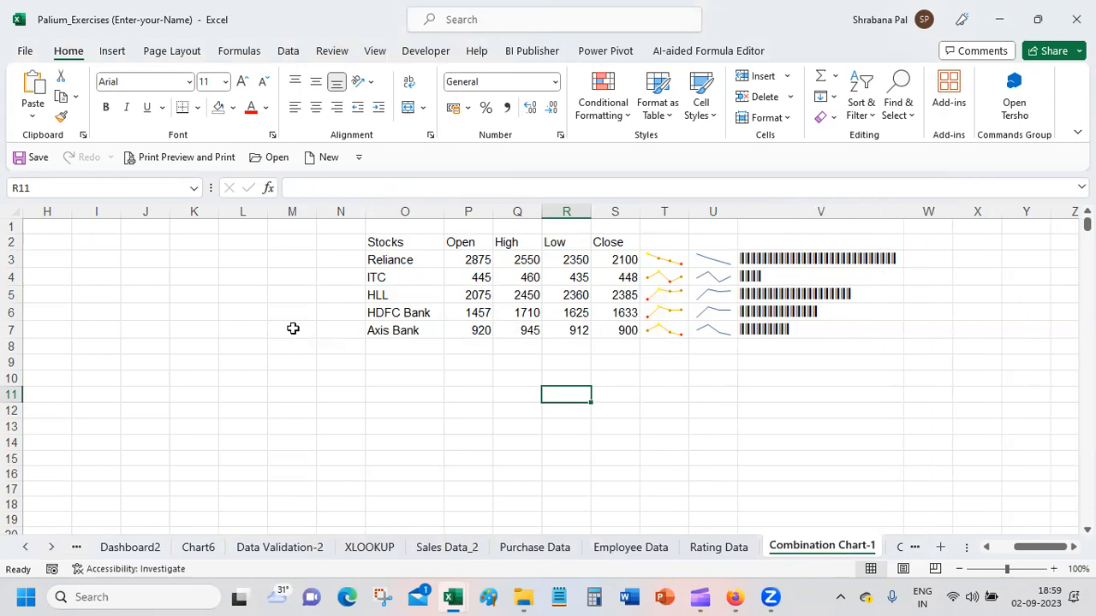
{"action": "left_click", "coordinate": [331, 285]}
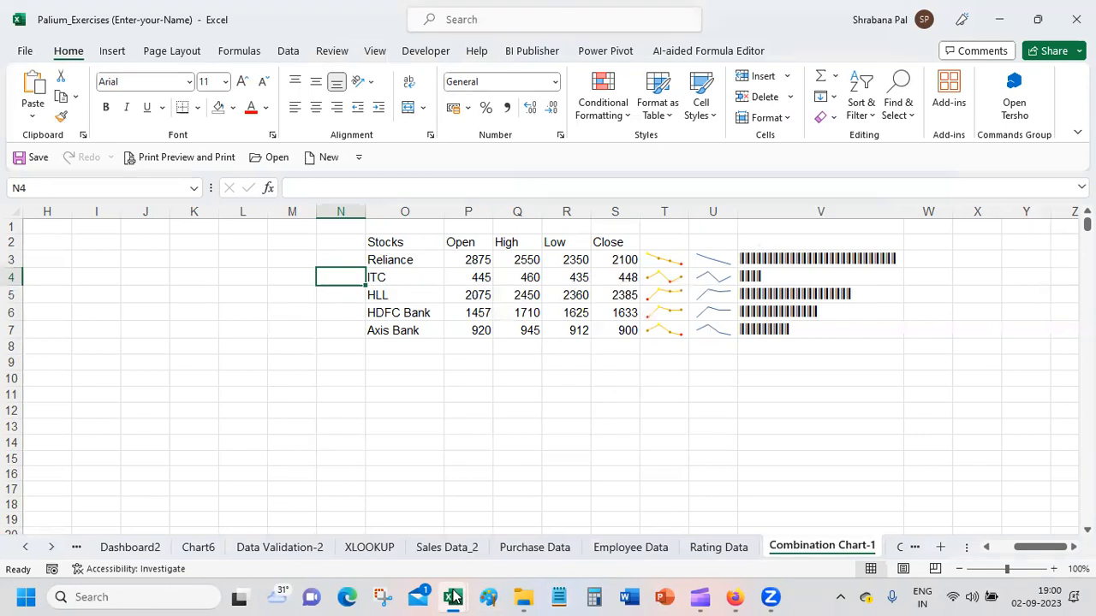
{"action": "left_click", "coordinate": [504, 527]}
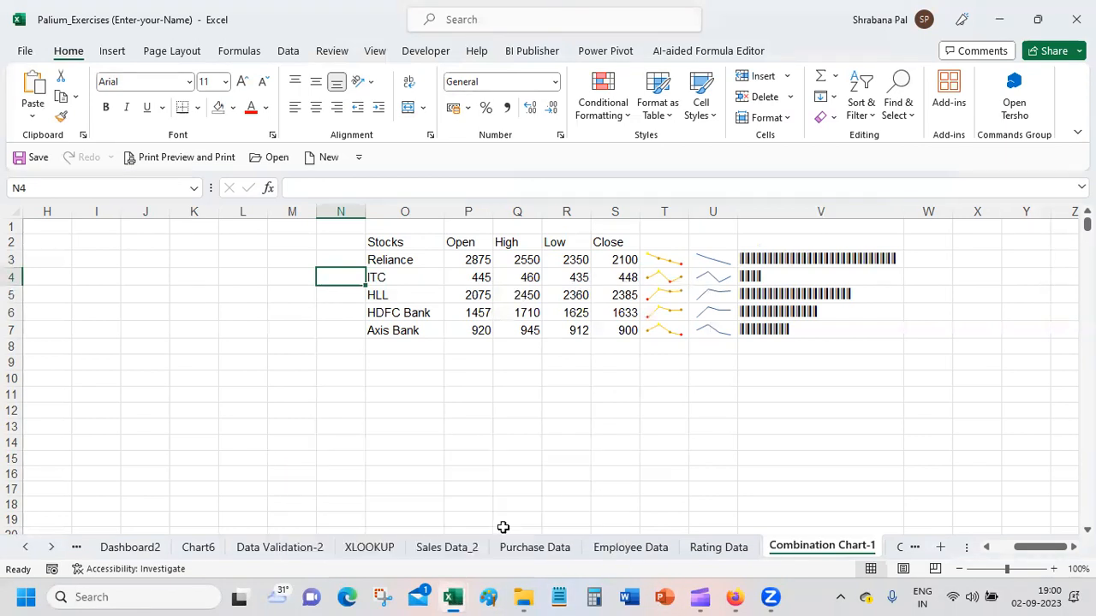
{"action": "left_click", "coordinate": [589, 380]}
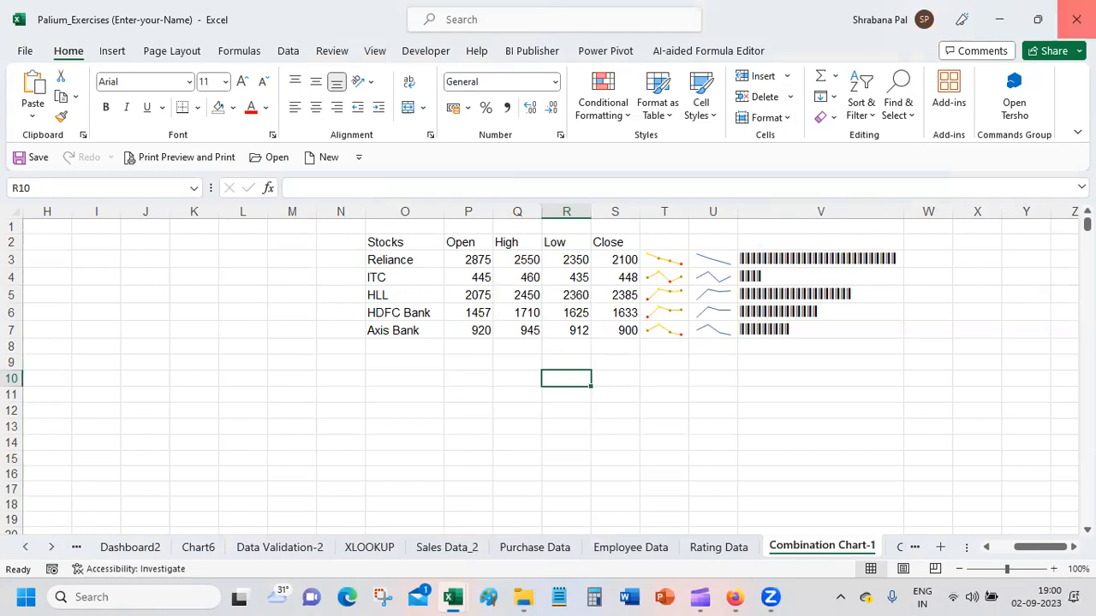
Step: Close the Palium_Exercises (Enter-your-Name) workbook without saving the changes
{"action": "left_click", "coordinate": [1076, 19]}
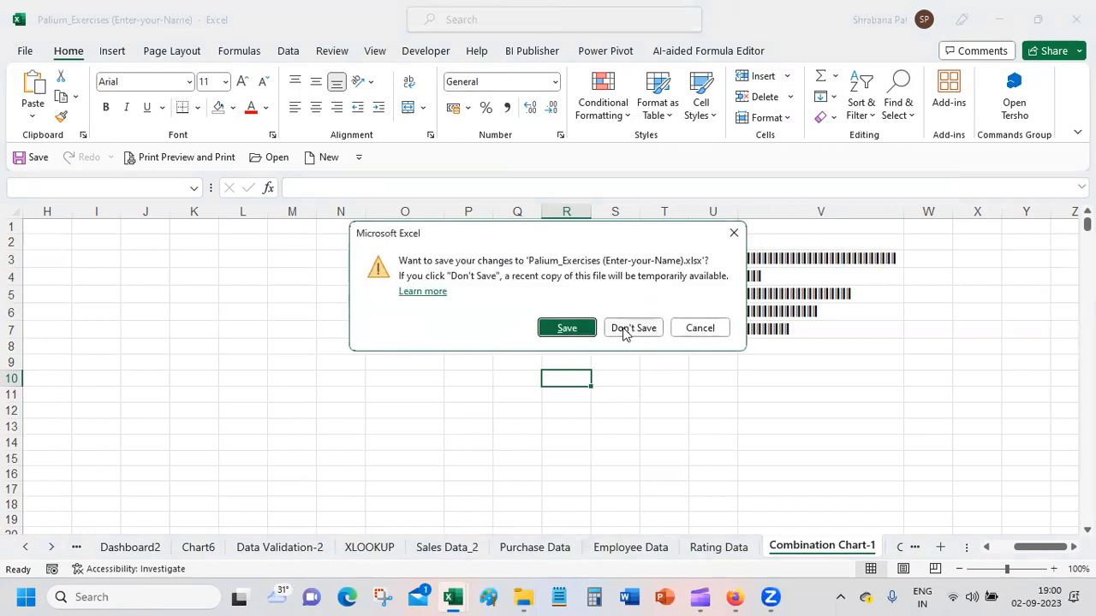
{"action": "left_click", "coordinate": [624, 332]}
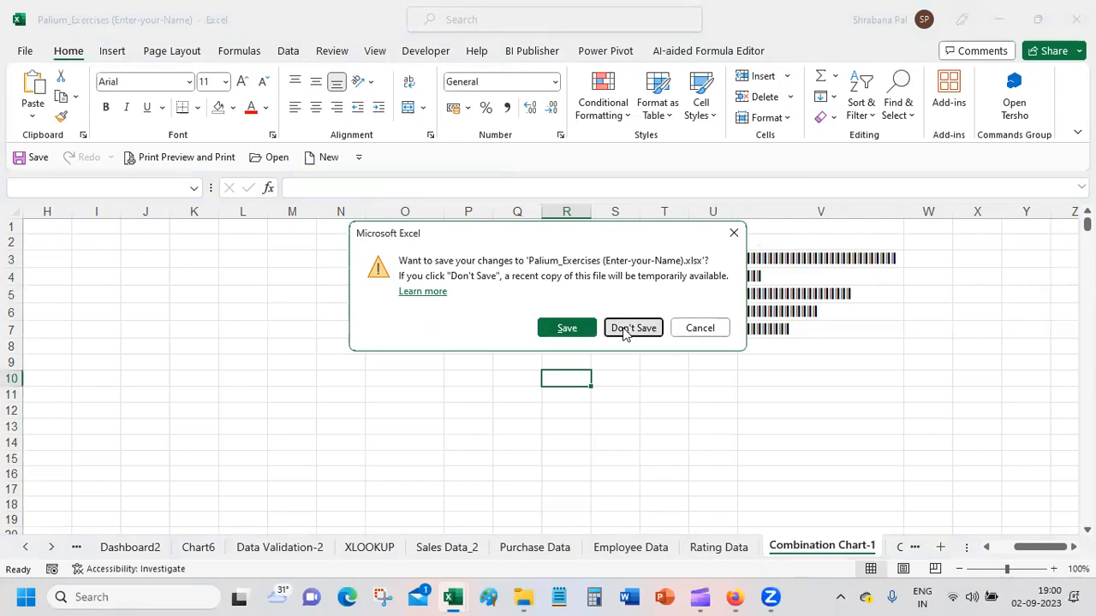
Step: Bring up Firefox's sharing indicator and stop sharing the entire screen
{"action": "mouse_move", "coordinate": [734, 595]}
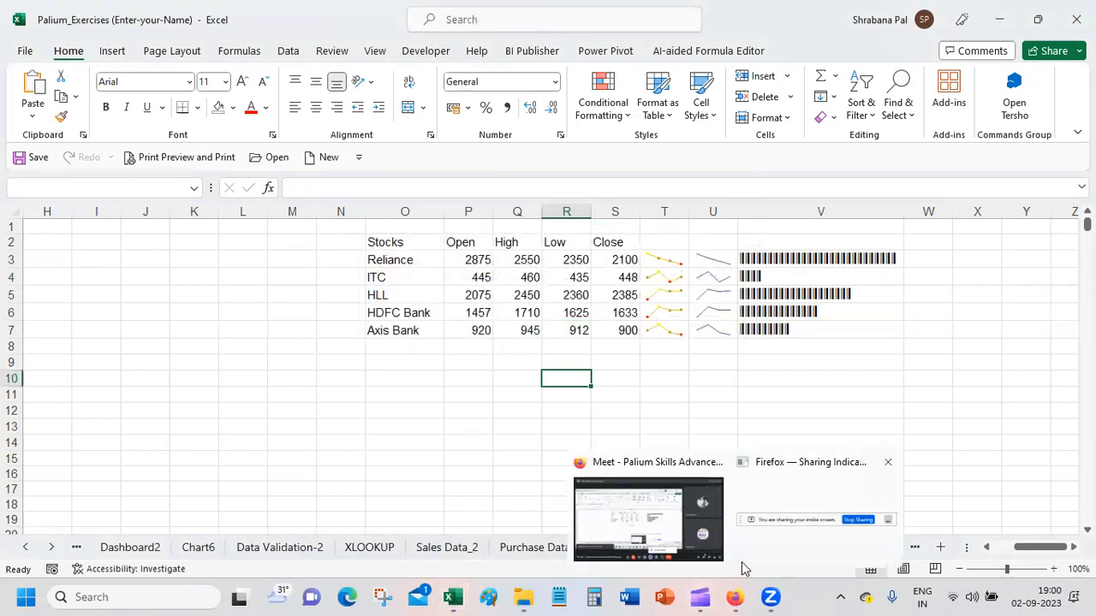
{"action": "left_click", "coordinate": [792, 520]}
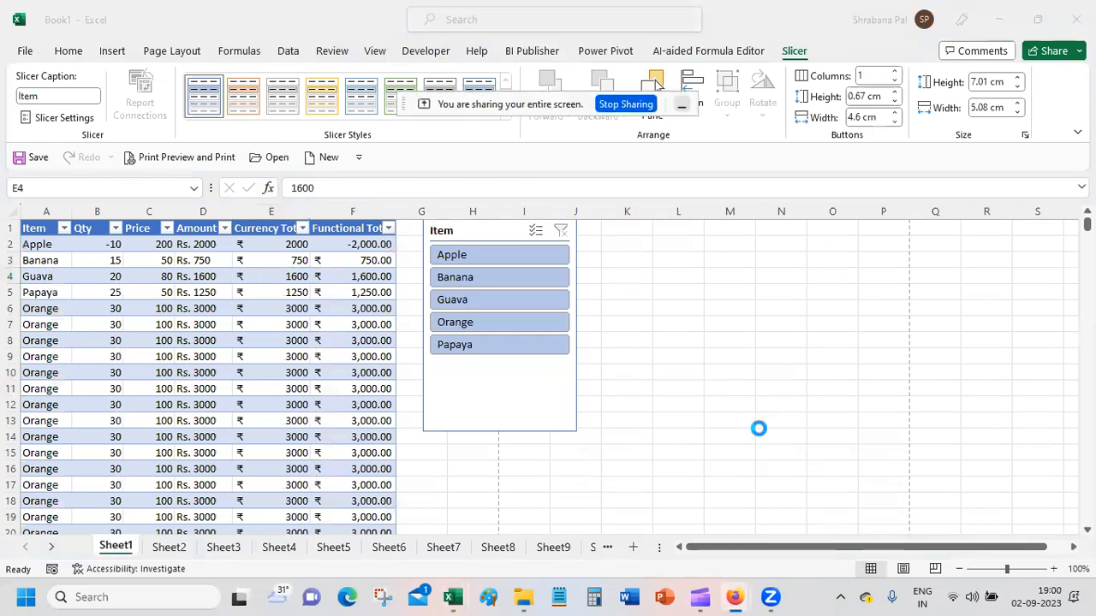
{"action": "left_click", "coordinate": [627, 103]}
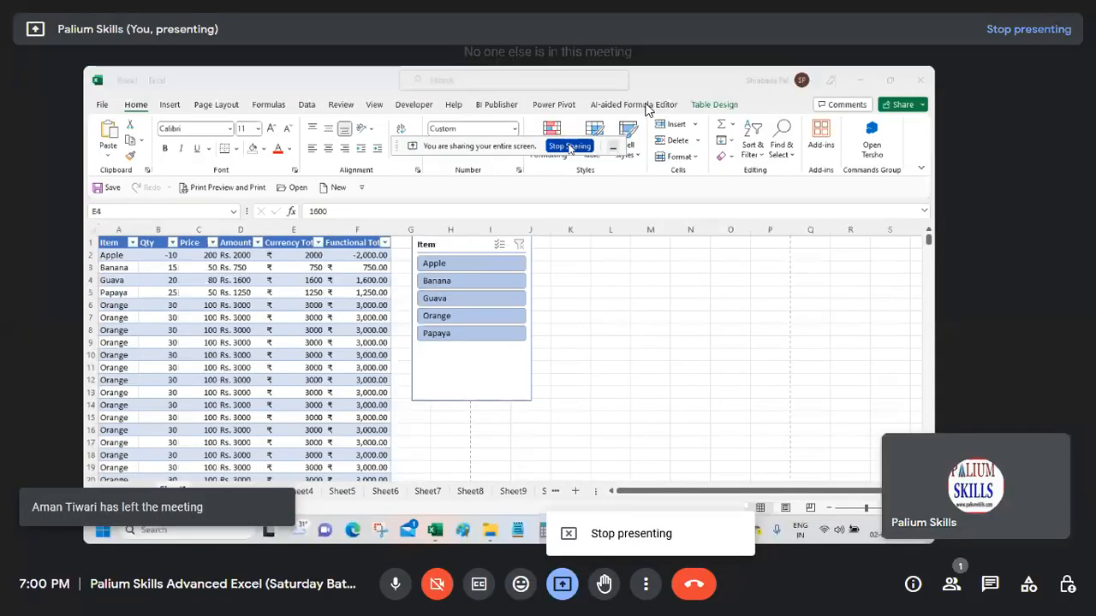
Step: Leave the Google Meet meeting and close its browser tab
{"action": "left_click", "coordinate": [693, 585]}
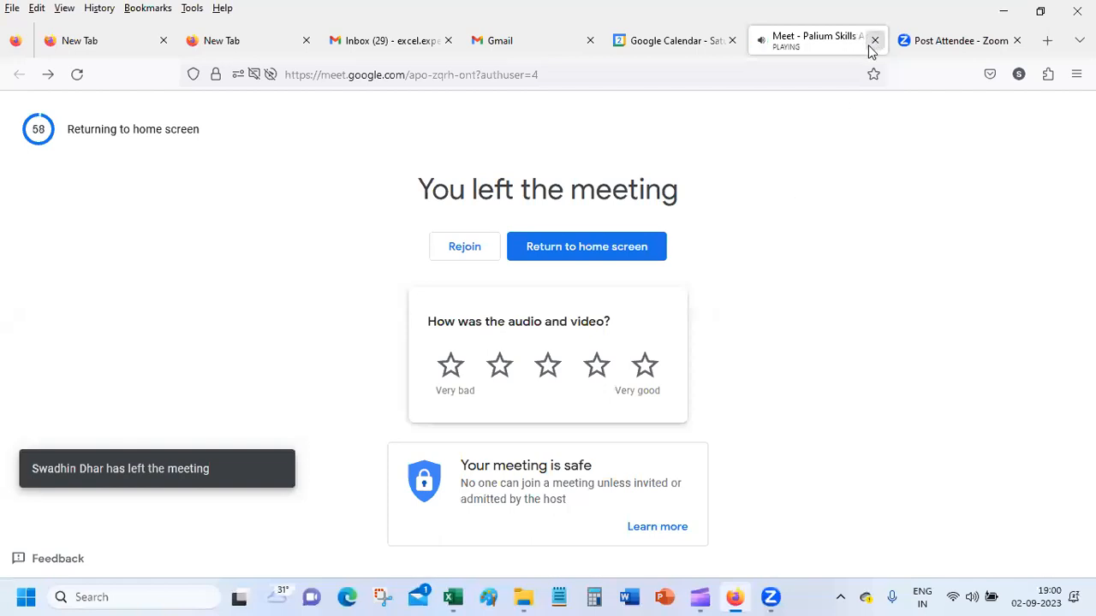
{"action": "left_click", "coordinate": [874, 40]}
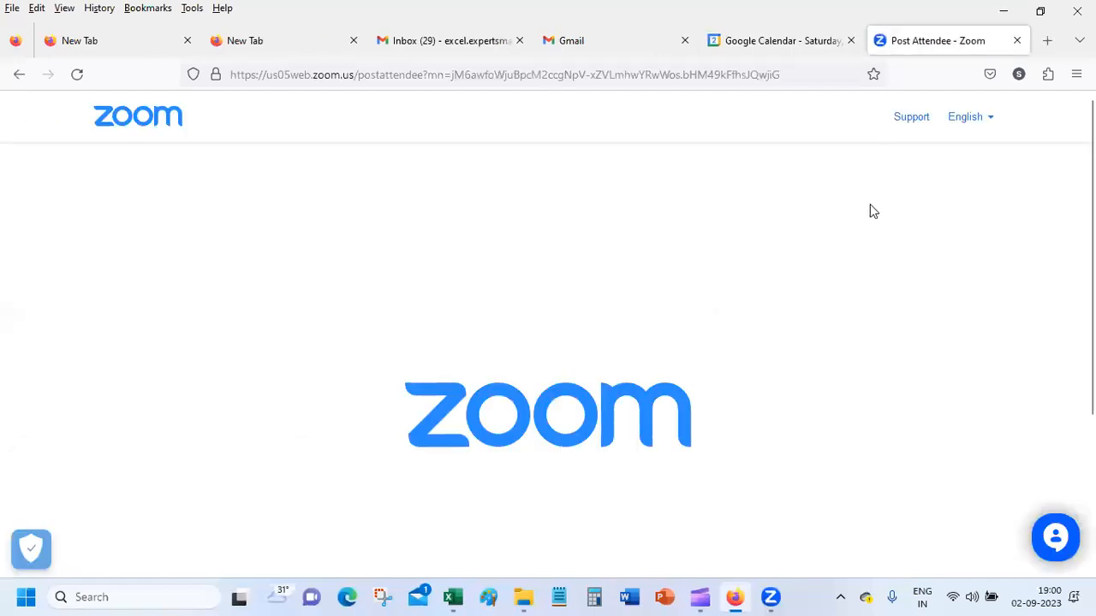
{"action": "key", "text": "ctrl+l"}
{"action": "key", "text": "shift+F10"}
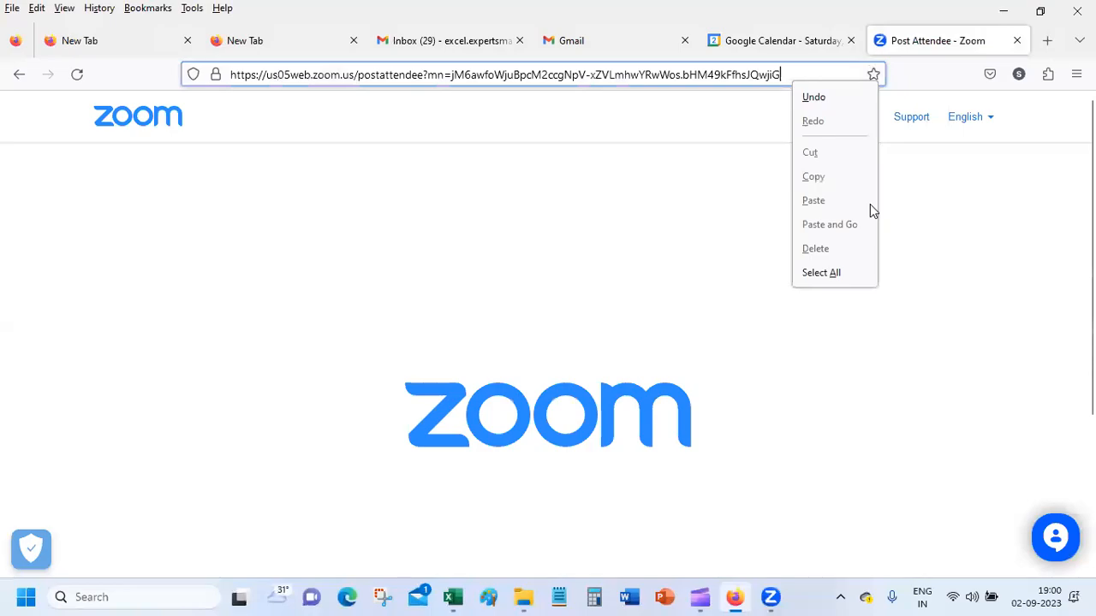